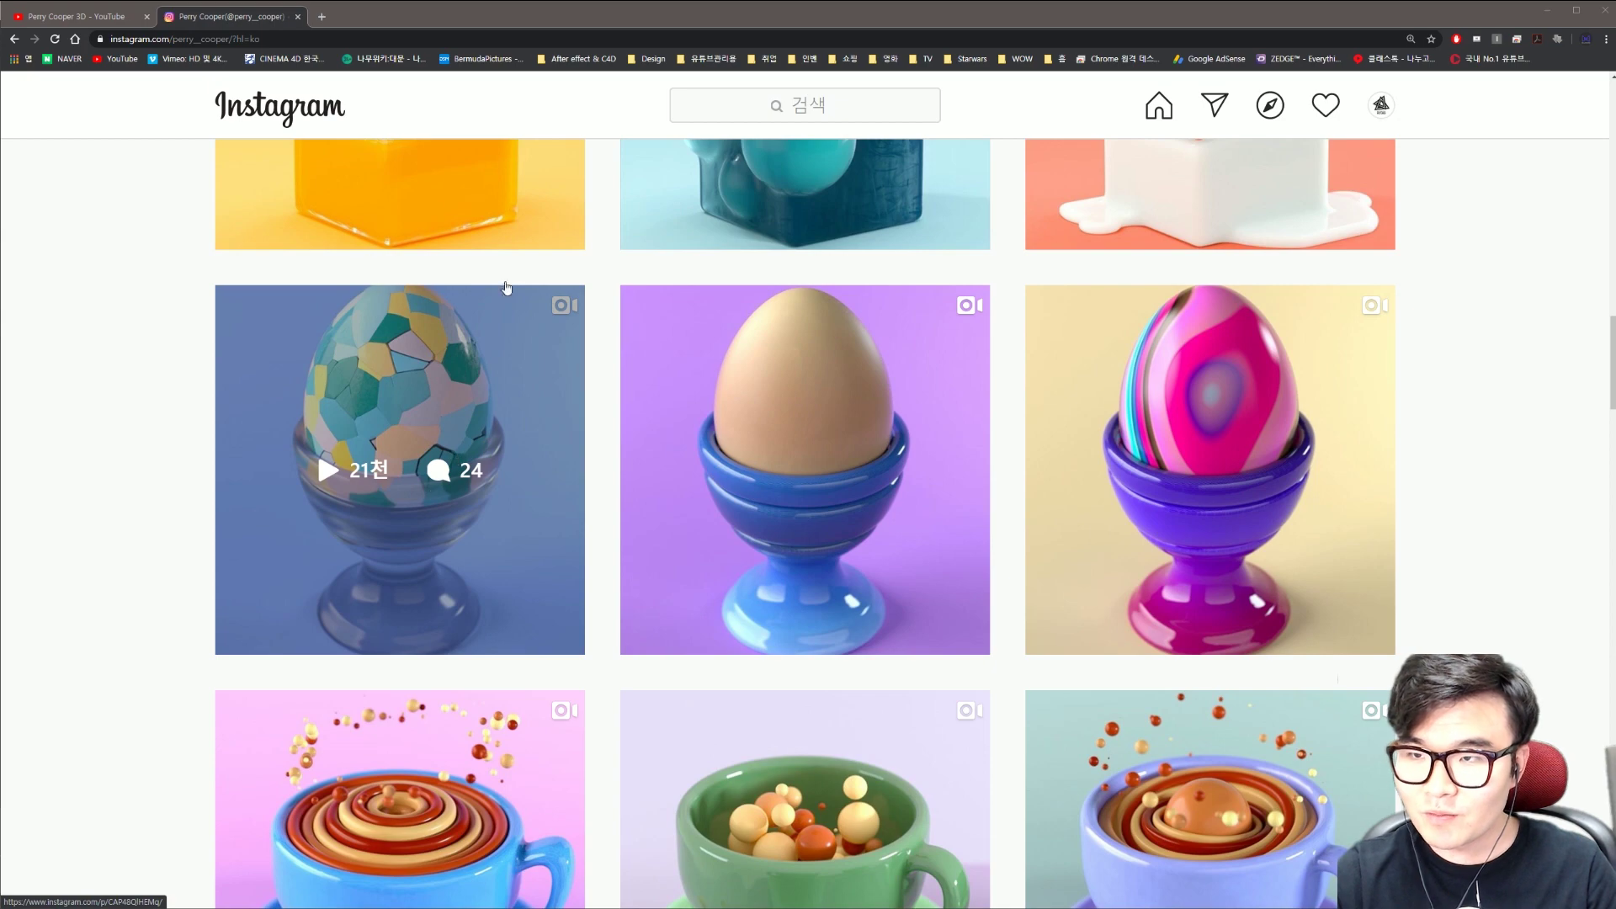
Step: Review the egg-cup and teacup reference posts on Instagram, then minimize Chrome to reveal Cinema 4D
{"action": "left_click", "coordinate": [101, 18]}
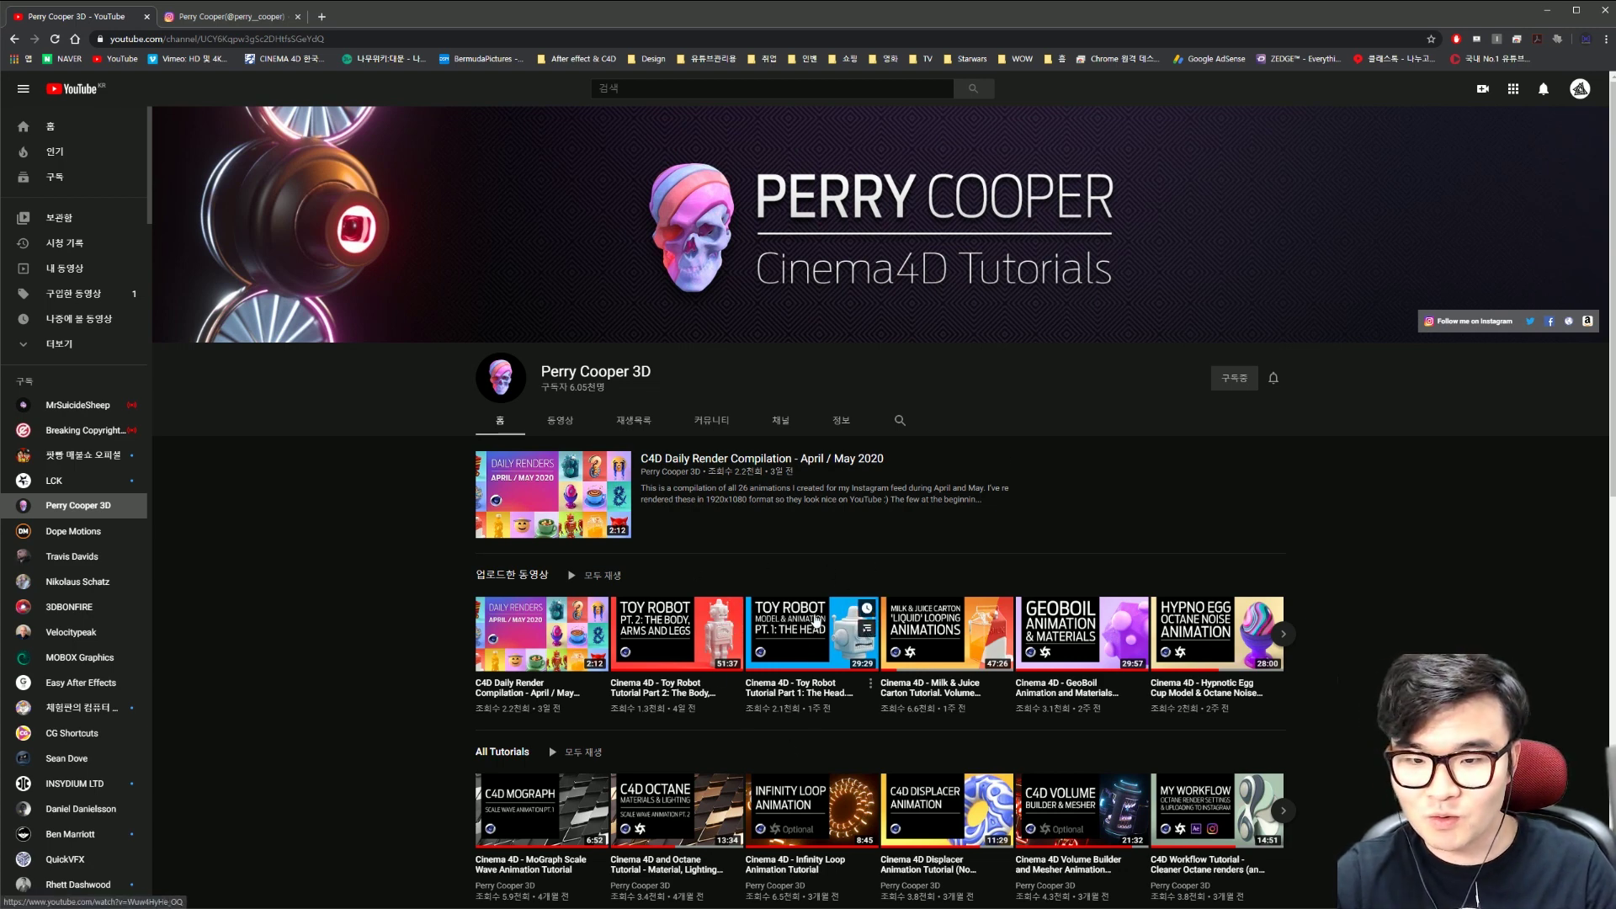
{"action": "left_click", "coordinate": [196, 15]}
{"action": "scroll", "coordinate": [714, 564], "scroll_direction": "down", "scroll_amount": 5}
{"action": "scroll", "coordinate": [714, 564], "scroll_direction": "down", "scroll_amount": 3}
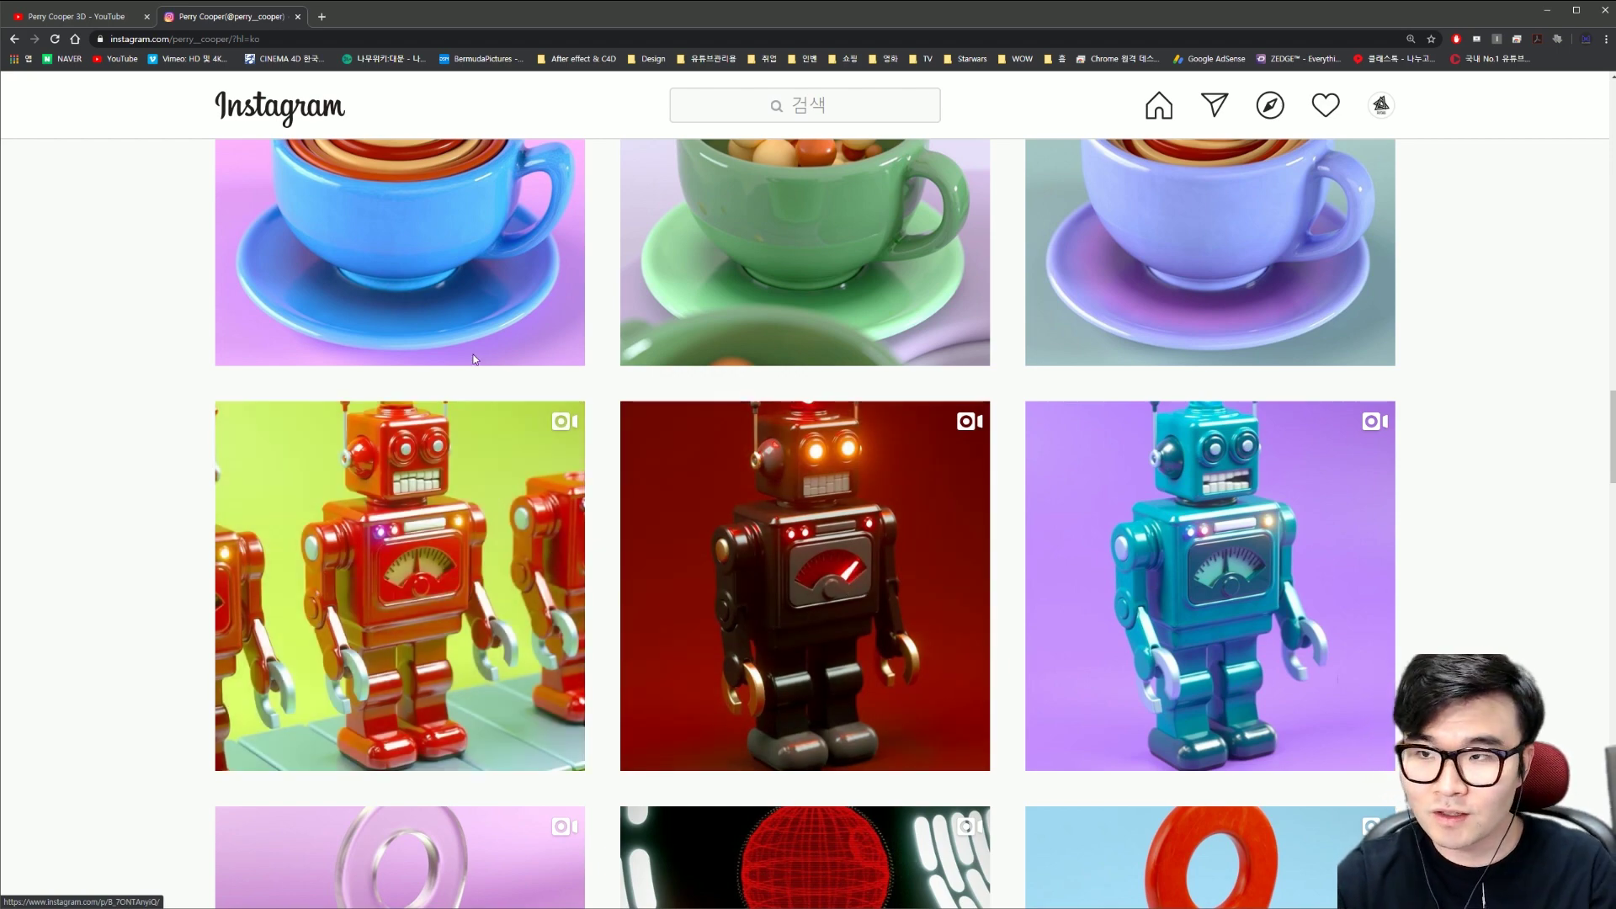
{"action": "key", "text": "ctrl+Tab"}
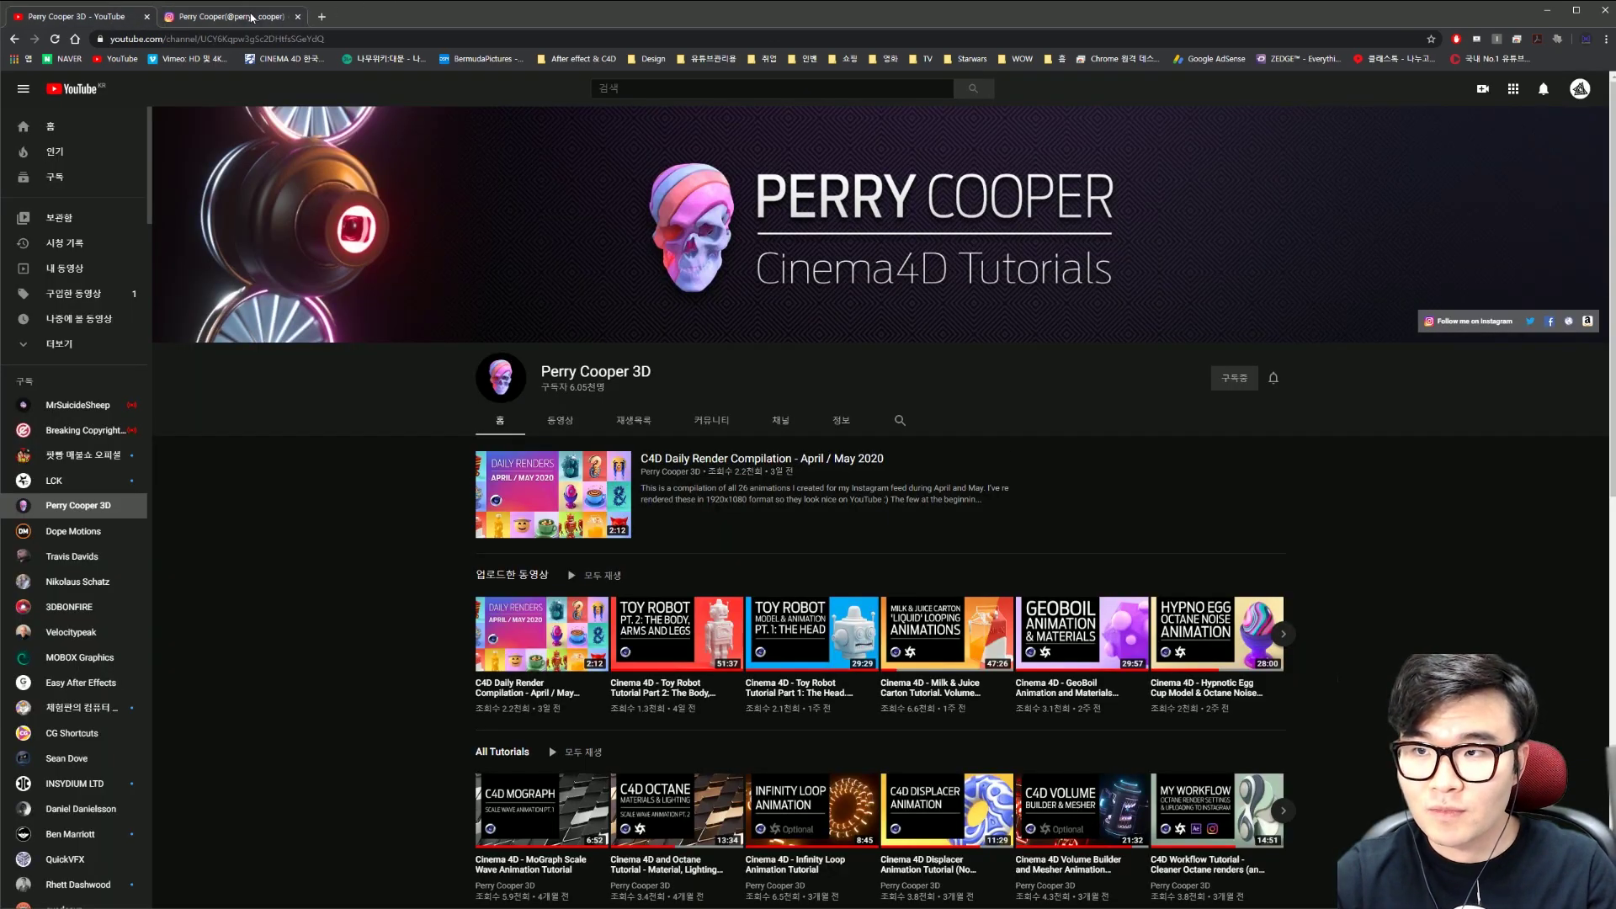
{"action": "left_click", "coordinate": [251, 17]}
{"action": "scroll", "coordinate": [1094, 522], "scroll_direction": "up", "scroll_amount": 2}
{"action": "scroll", "coordinate": [1034, 446], "scroll_direction": "down", "scroll_amount": 5}
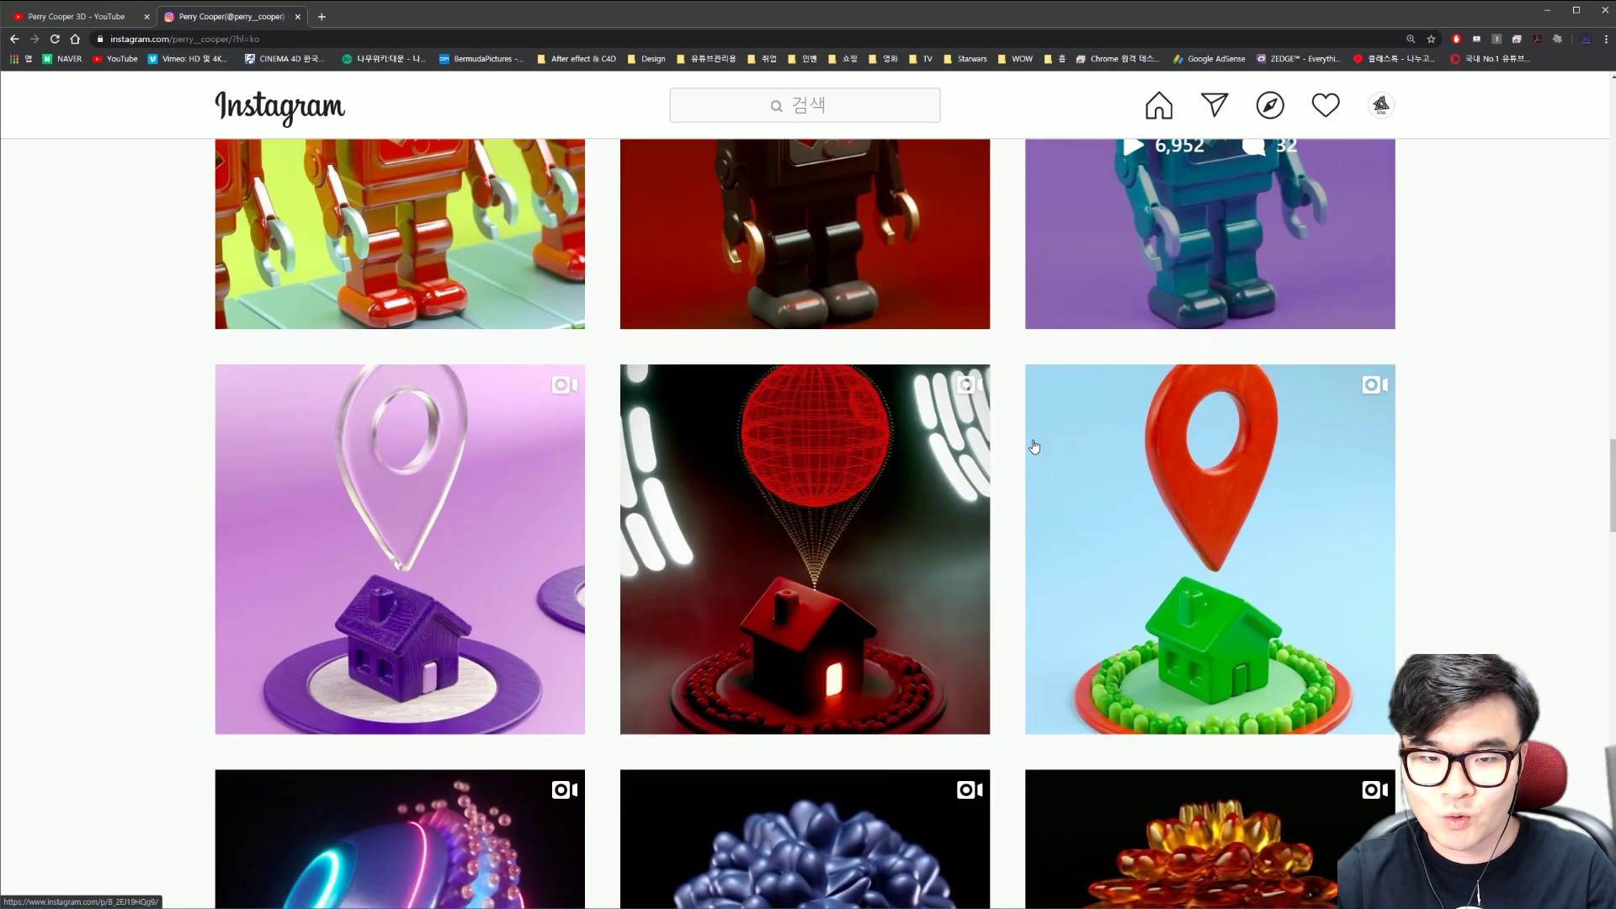
{"action": "scroll", "coordinate": [1035, 446], "scroll_direction": "up", "scroll_amount": 8}
{"action": "scroll", "coordinate": [1119, 374], "scroll_direction": "up", "scroll_amount": 4}
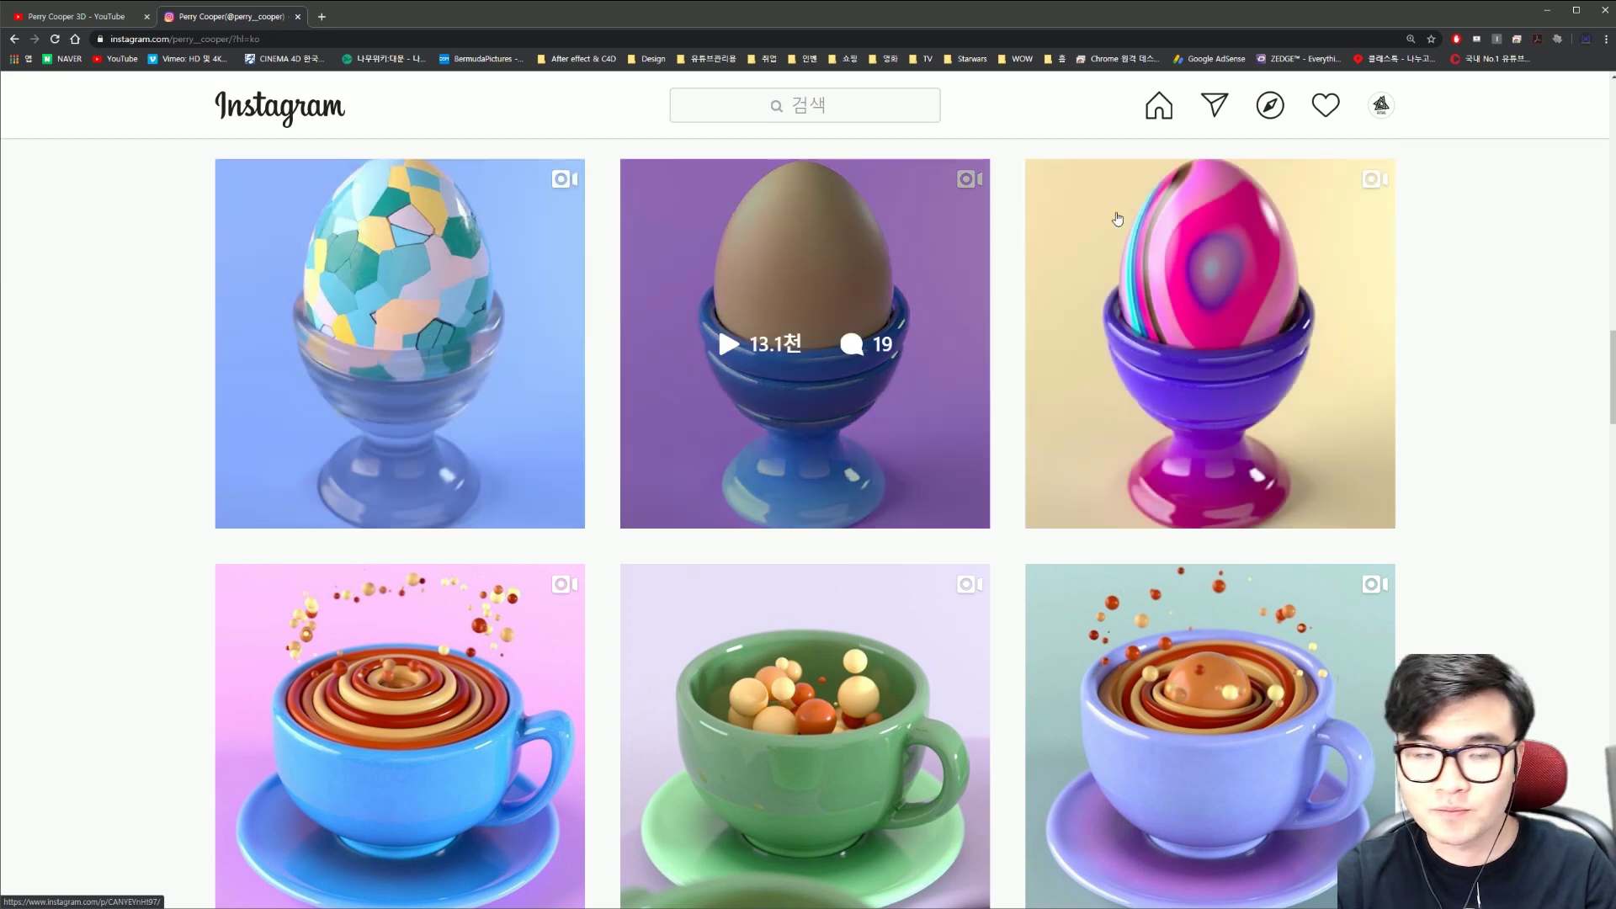
{"action": "left_click", "coordinate": [1546, 12]}
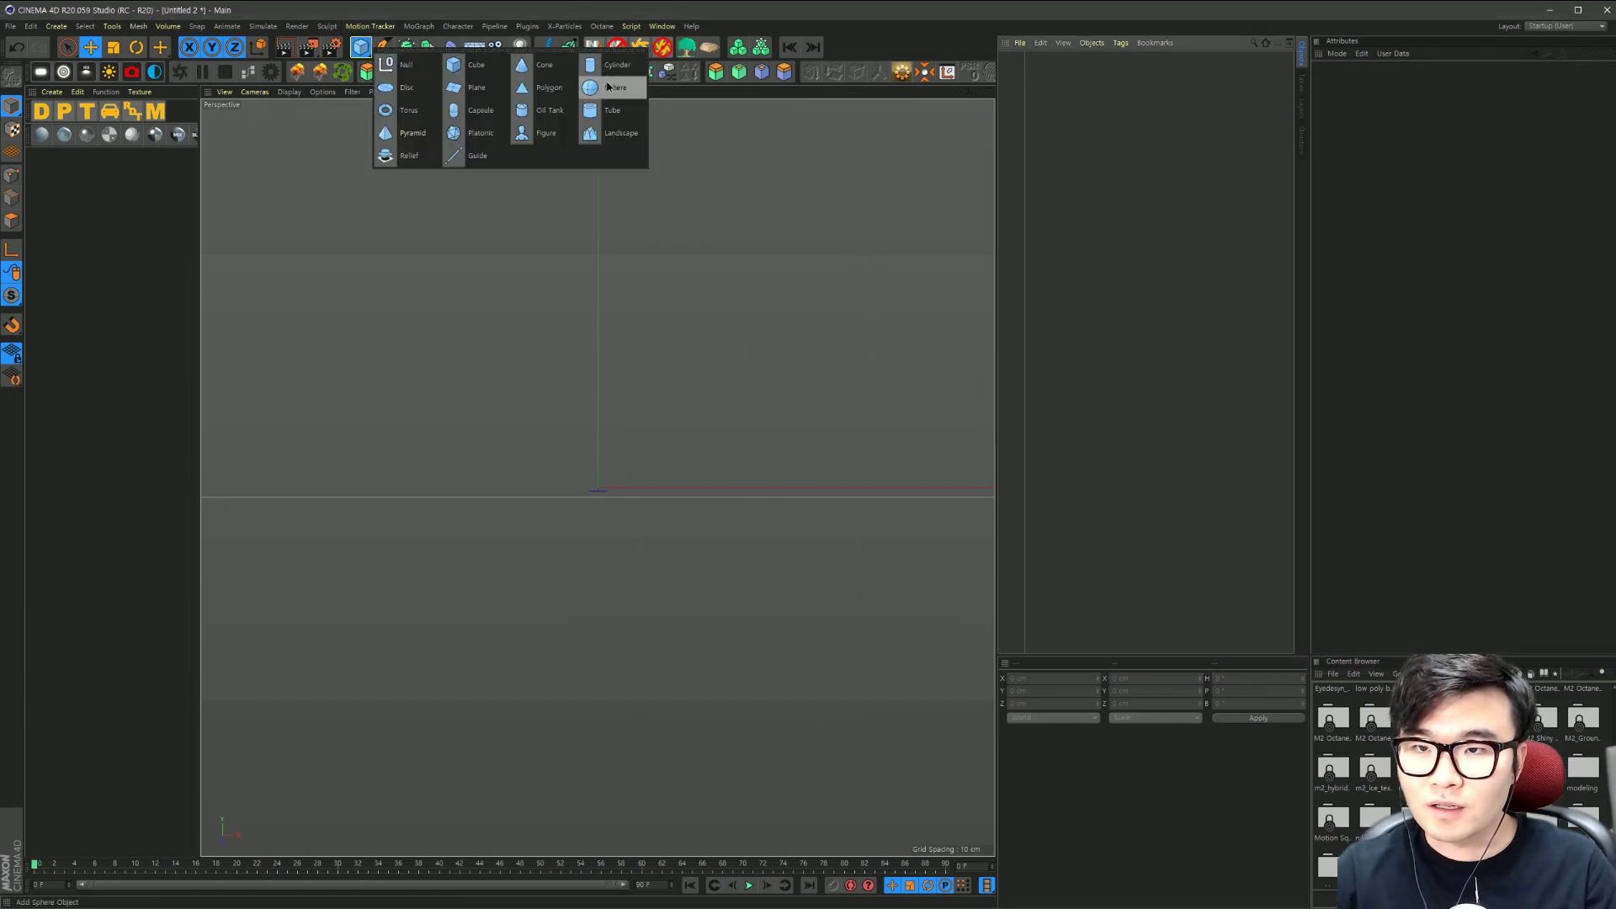
Step: Add a Sphere with Segments 100 and Type set to Octahedron
{"action": "left_click_drag", "start_coordinate": [360, 46], "coordinate": [607, 89]}
{"action": "left_click", "coordinate": [1378, 82]}
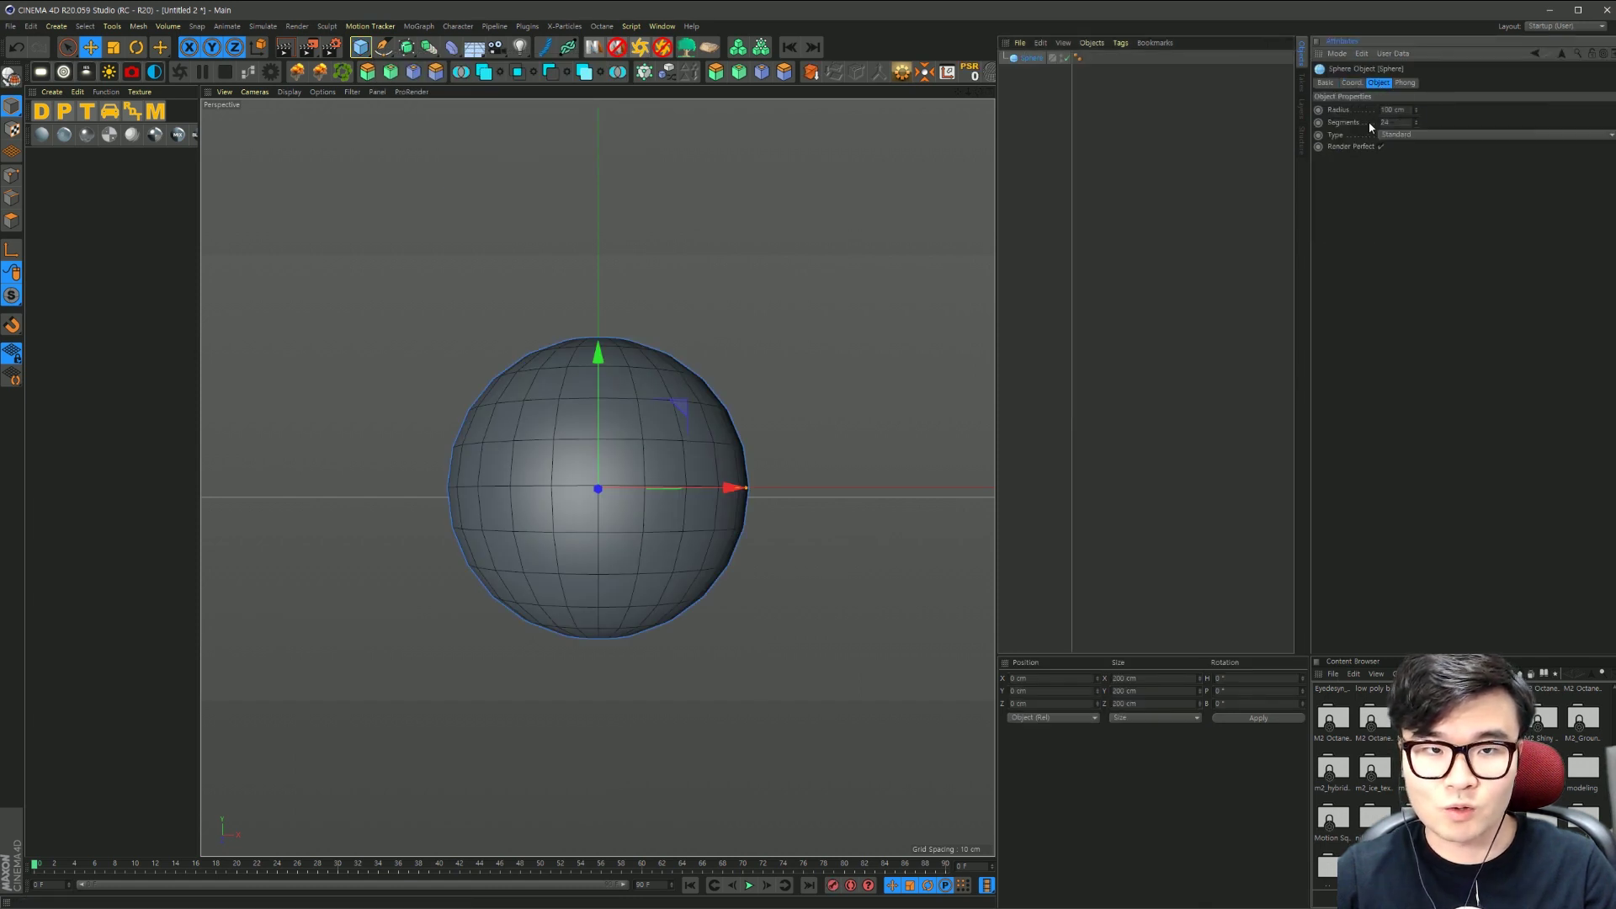
{"action": "type", "text": "100"}
{"action": "key", "text": "Return"}
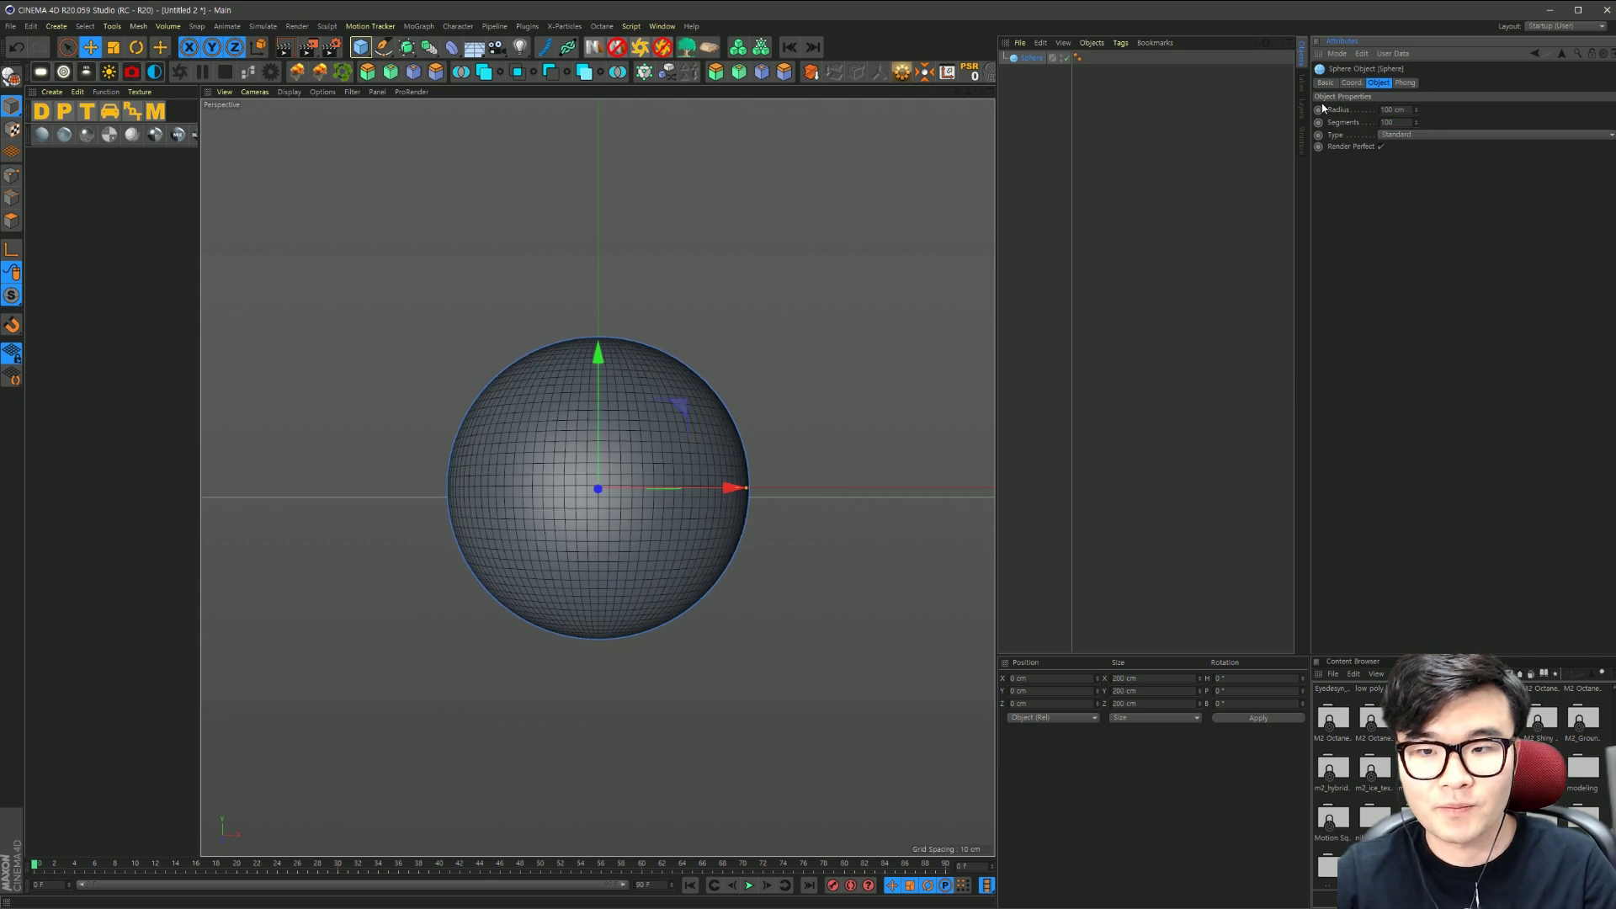
{"action": "left_click", "coordinate": [1424, 137]}
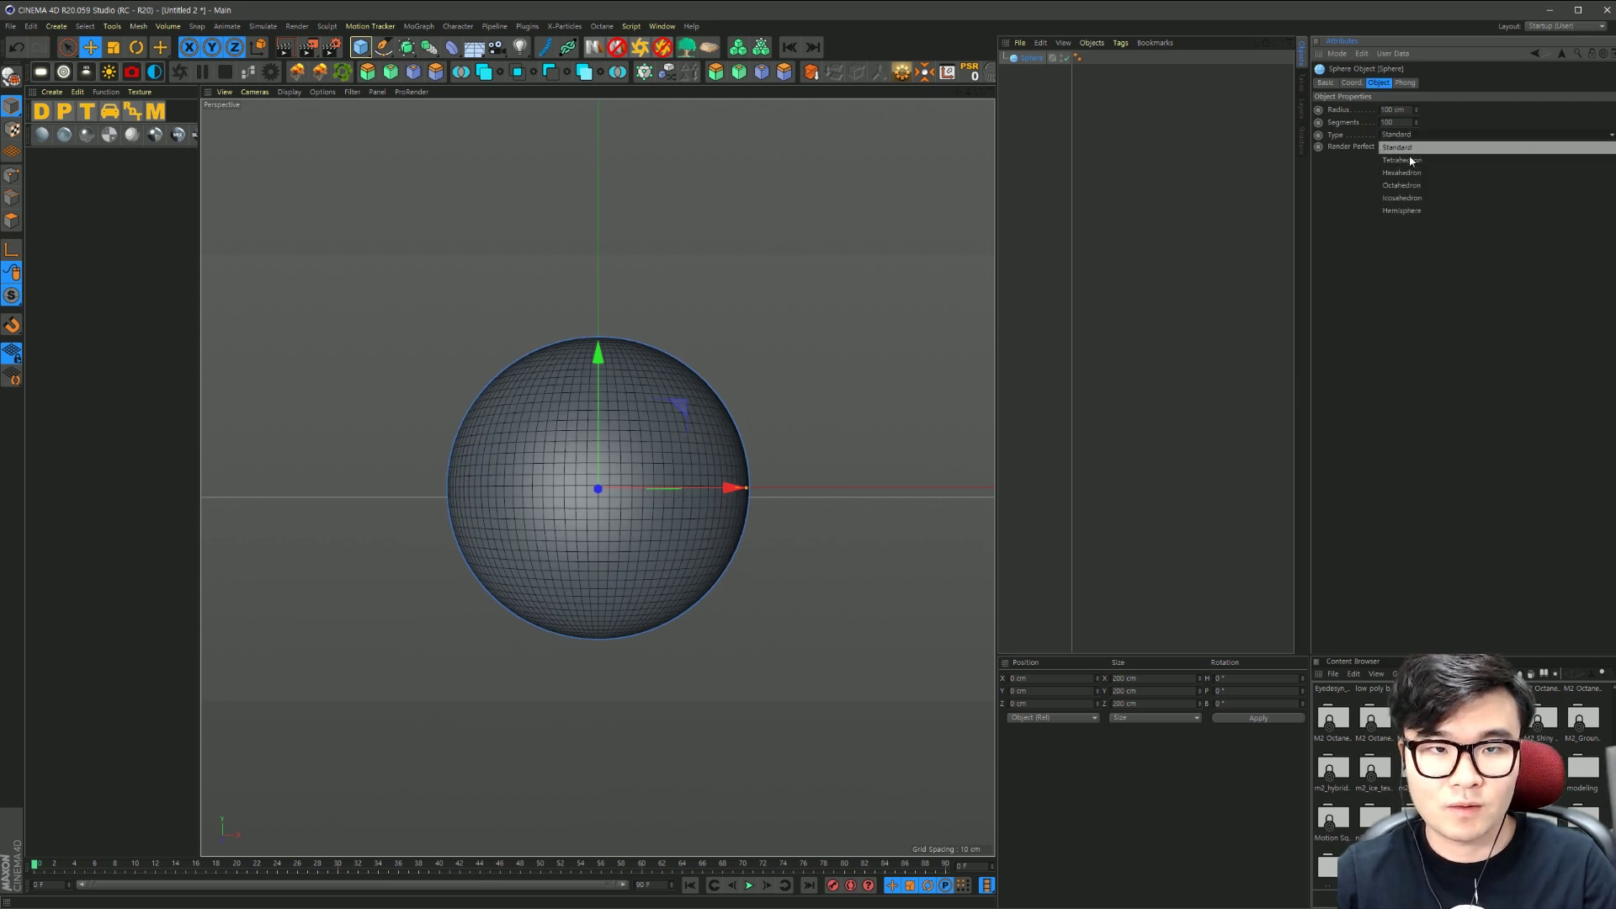
{"action": "left_click", "coordinate": [1399, 190]}
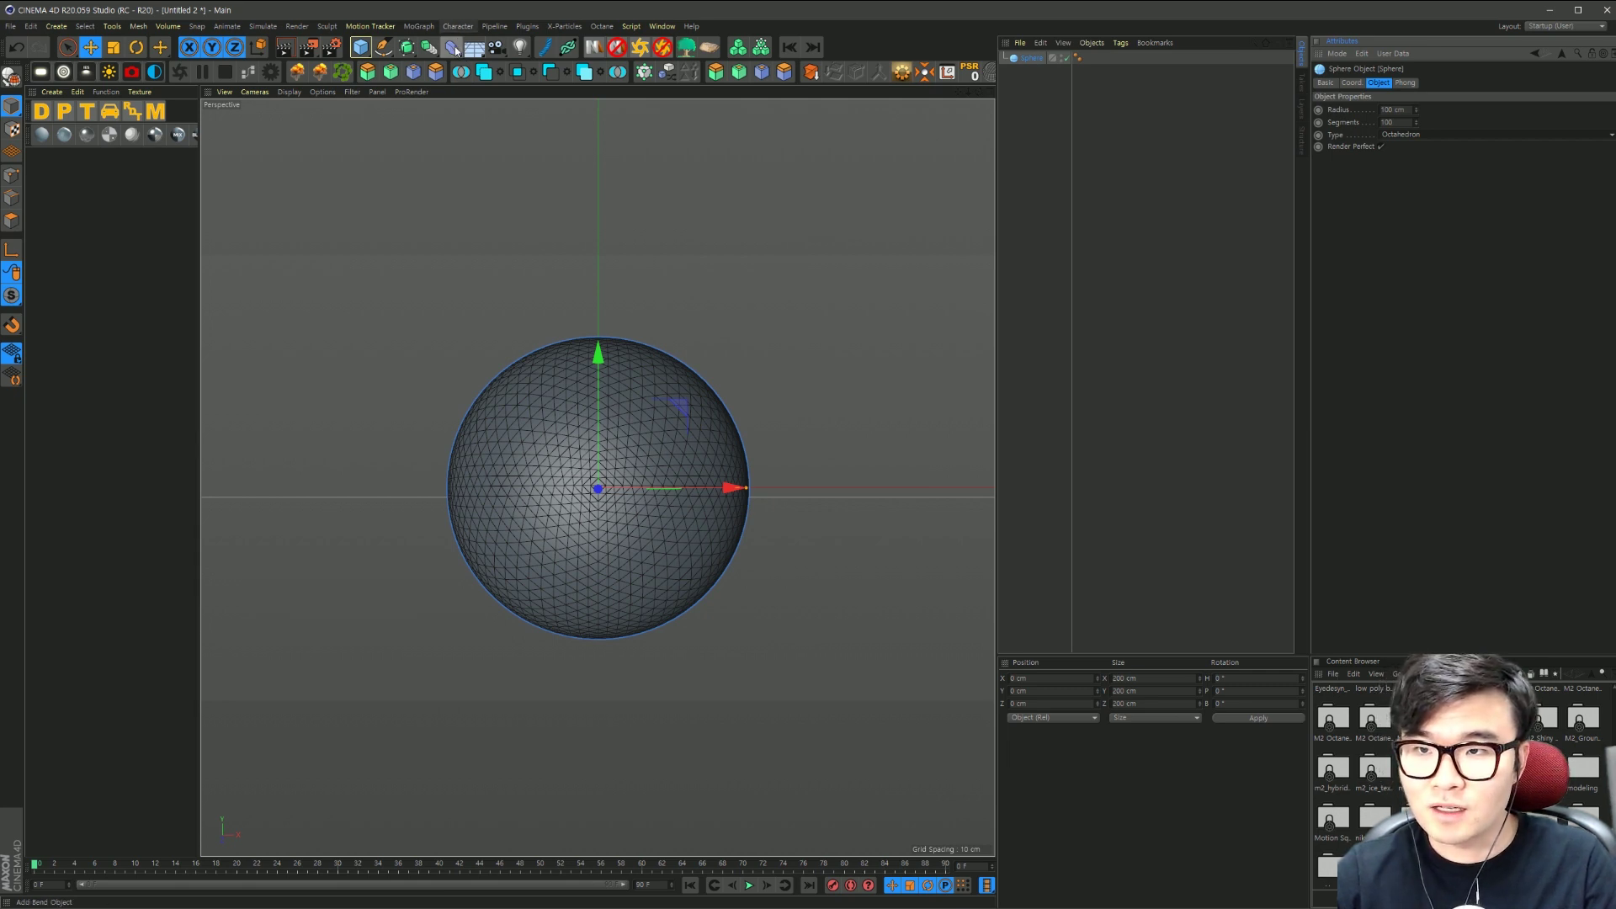
Step: Add a Taper deformer under the sphere with 60% strength
{"action": "left_click_drag", "start_coordinate": [455, 51], "coordinate": [753, 60]}
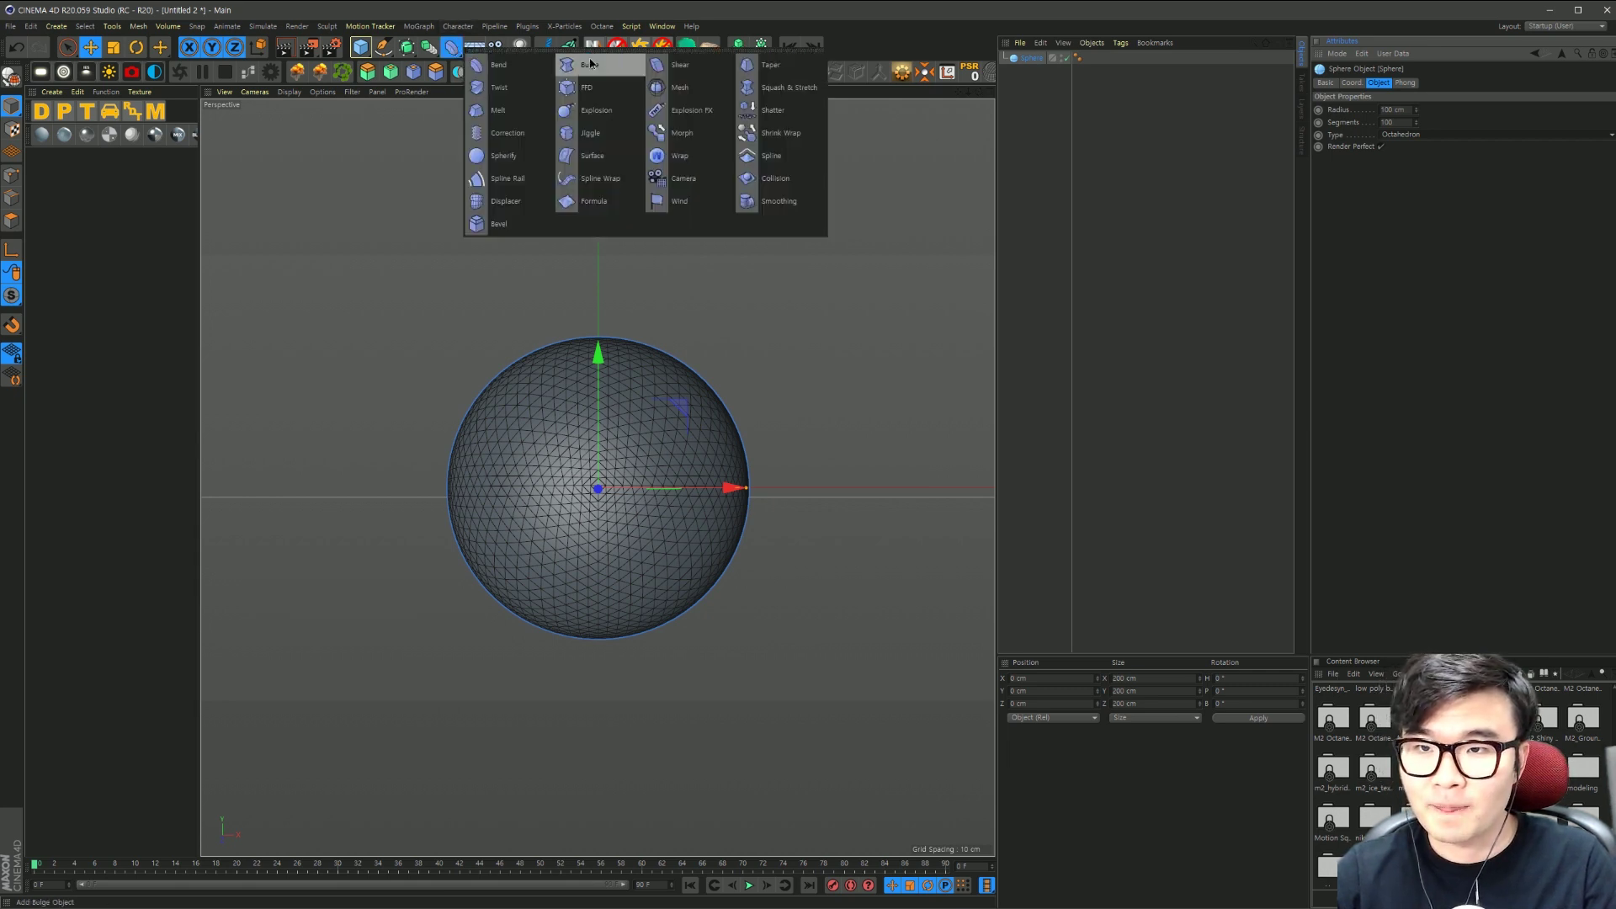
{"action": "left_click", "coordinate": [754, 60]}
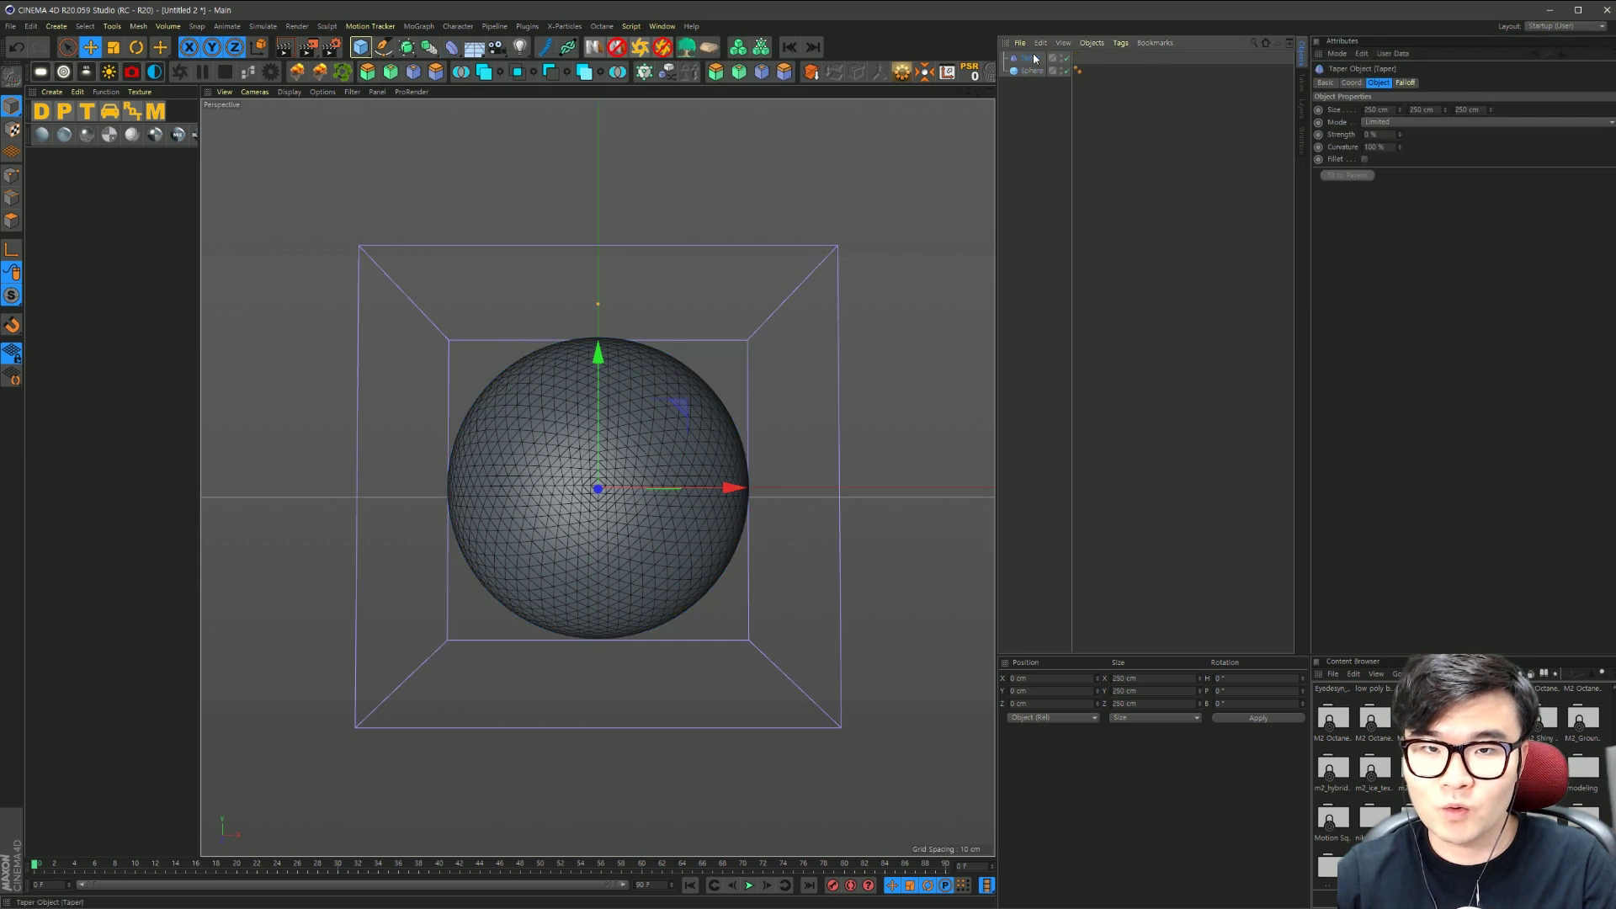
{"action": "left_click_drag", "start_coordinate": [1037, 75], "coordinate": [1033, 69]}
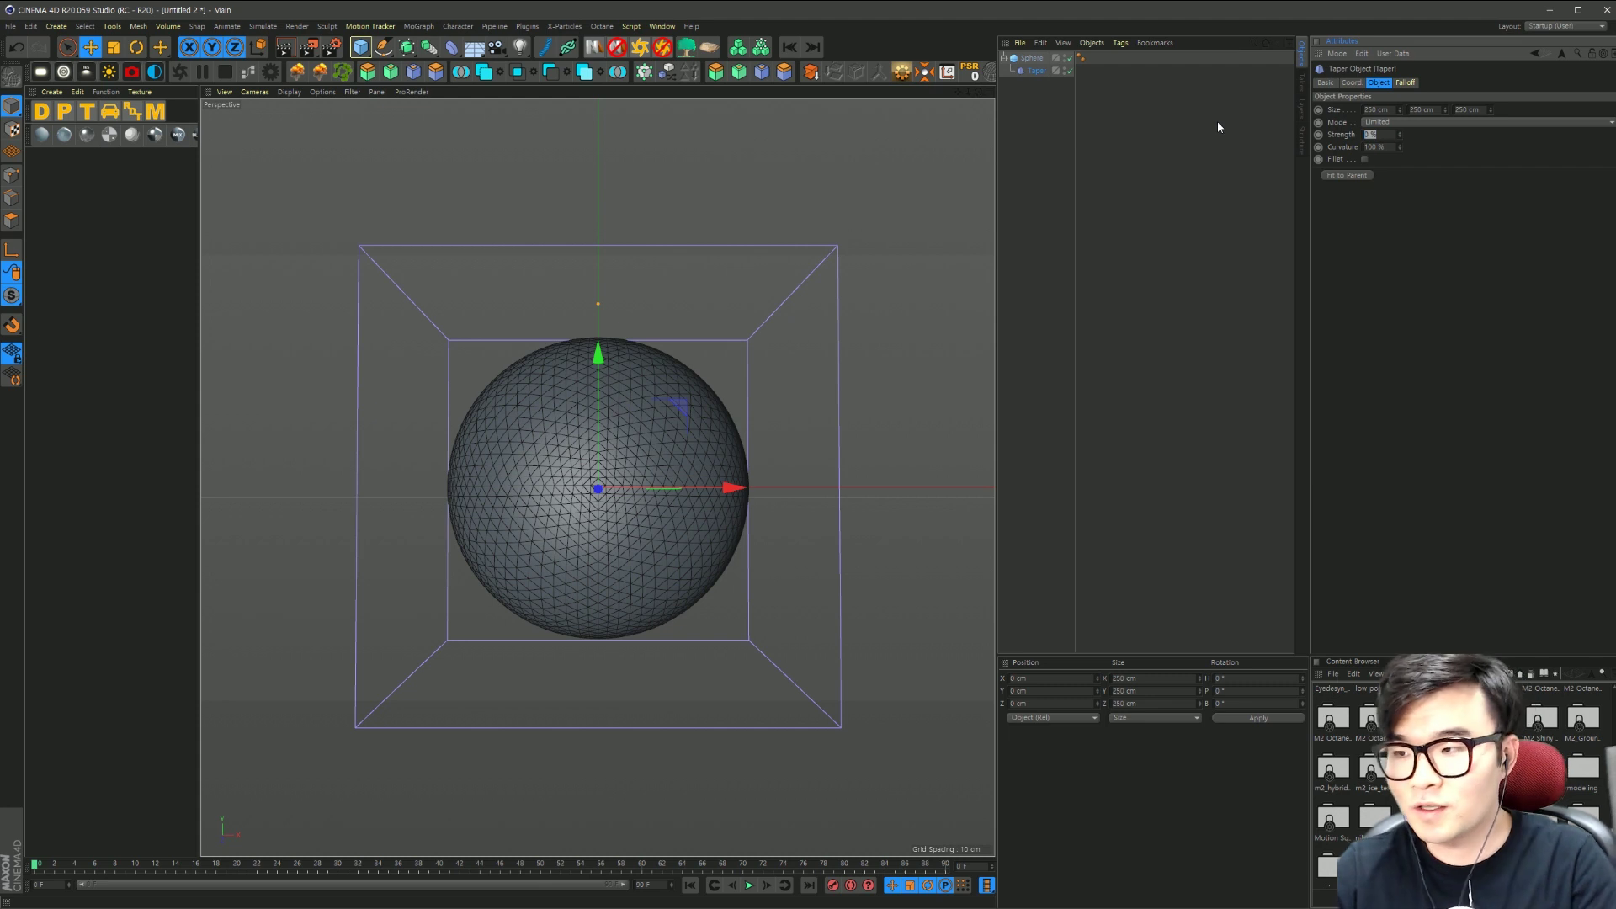
{"action": "type", "text": "60"}
{"action": "key", "text": "Return"}
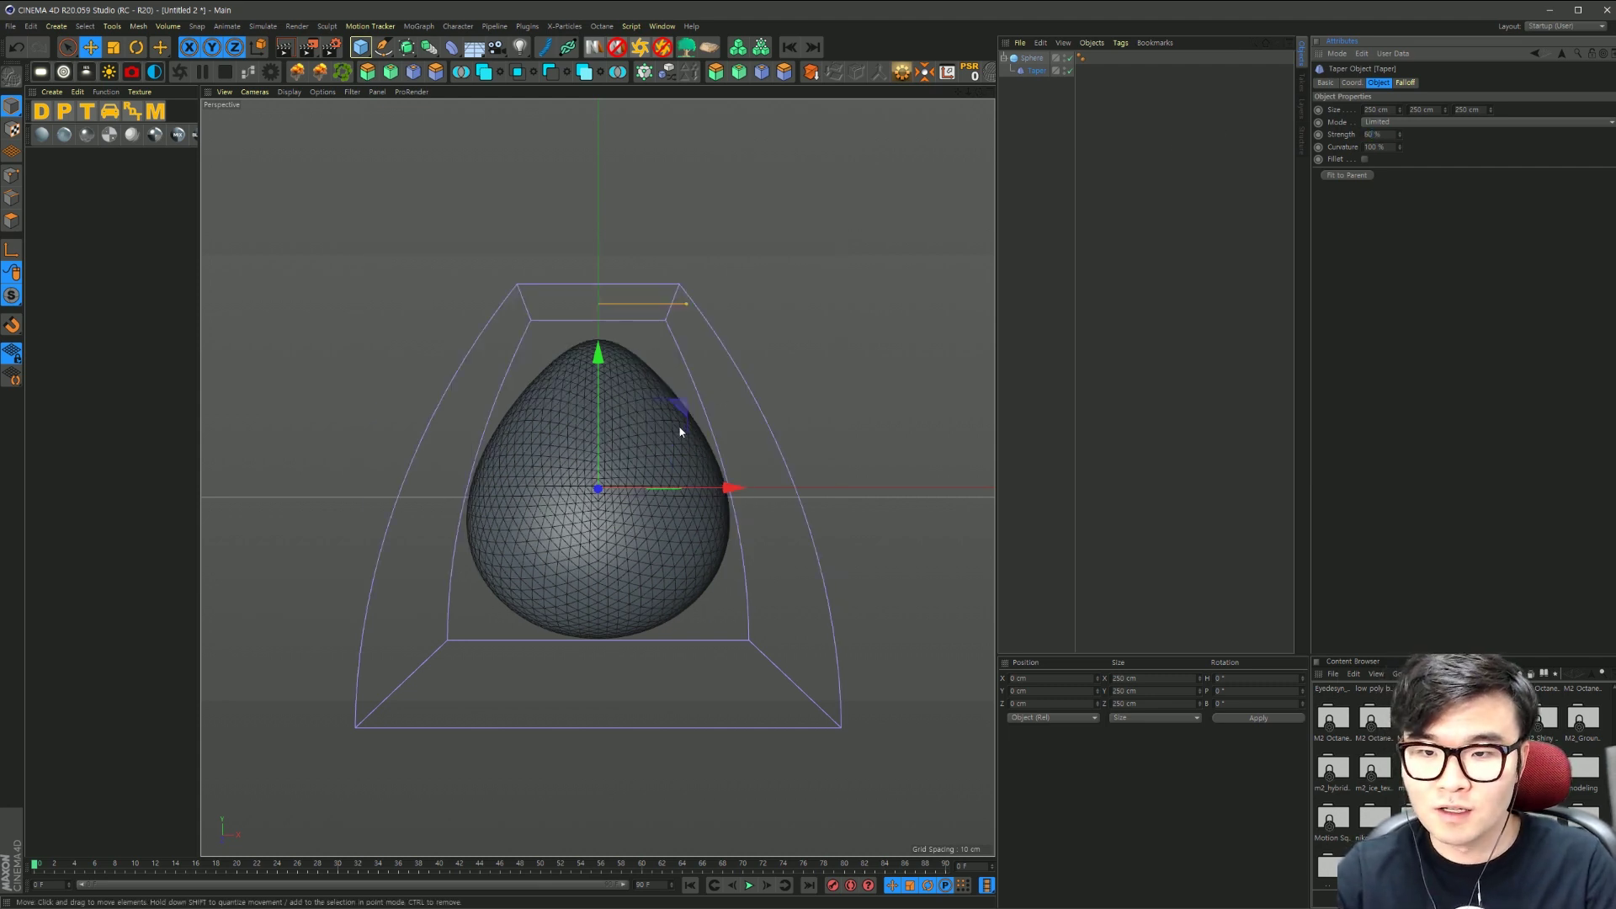
Step: Raise the Taper deformer to P.Y 60 cm
{"action": "left_click_drag", "start_coordinate": [601, 358], "coordinate": [613, 280]}
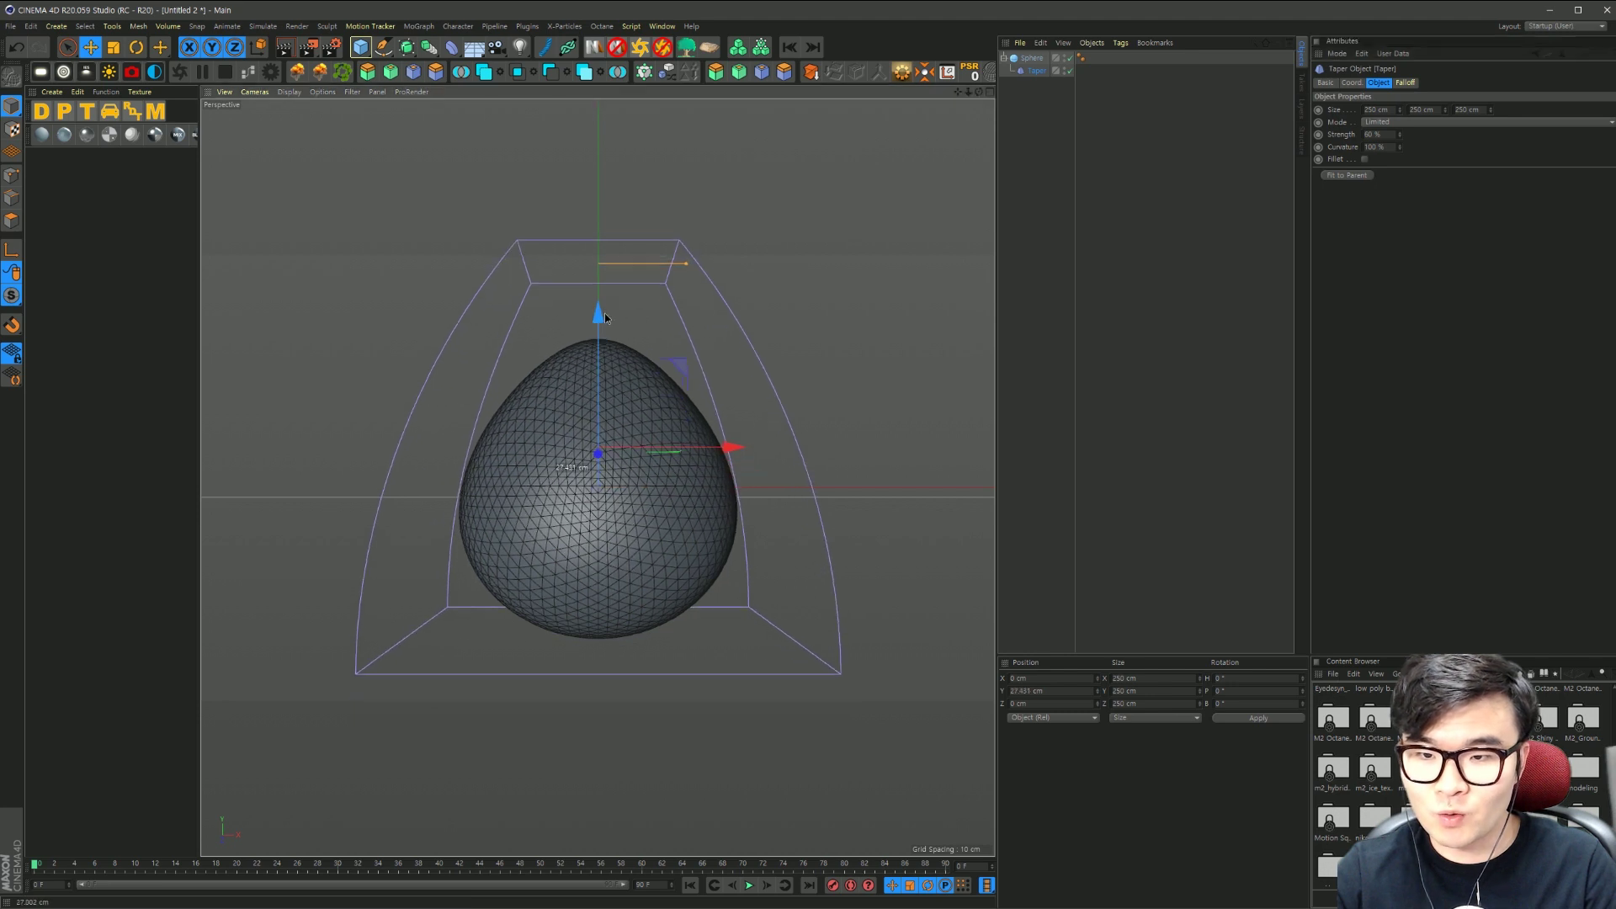
{"action": "left_click", "coordinate": [1357, 83]}
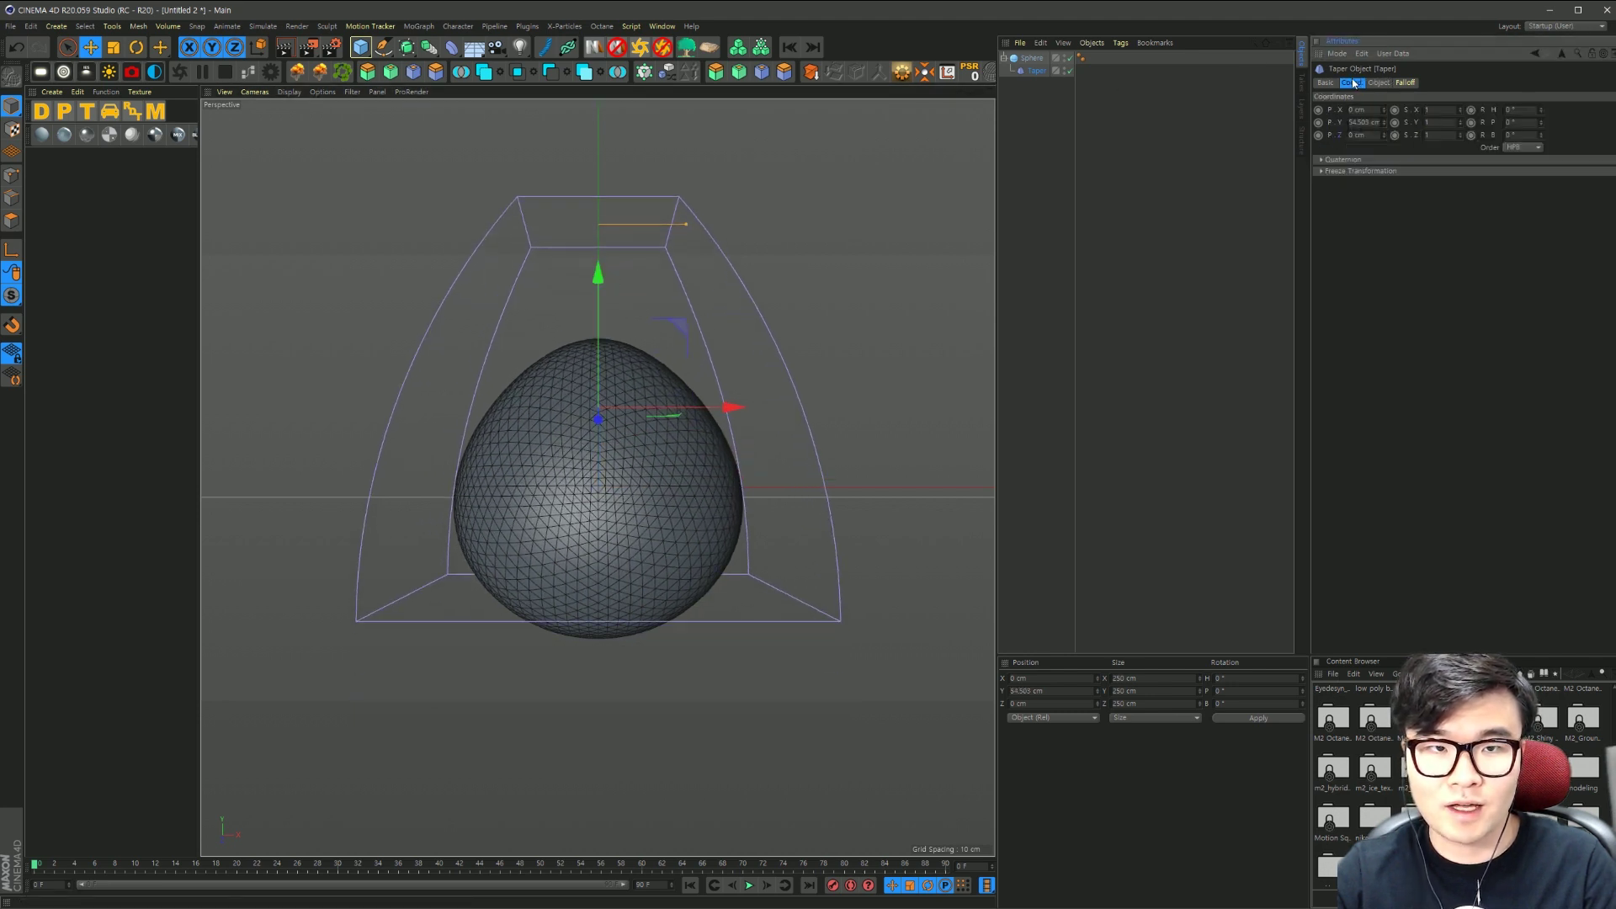
{"action": "type", "text": "60"}
{"action": "key", "text": "Return"}
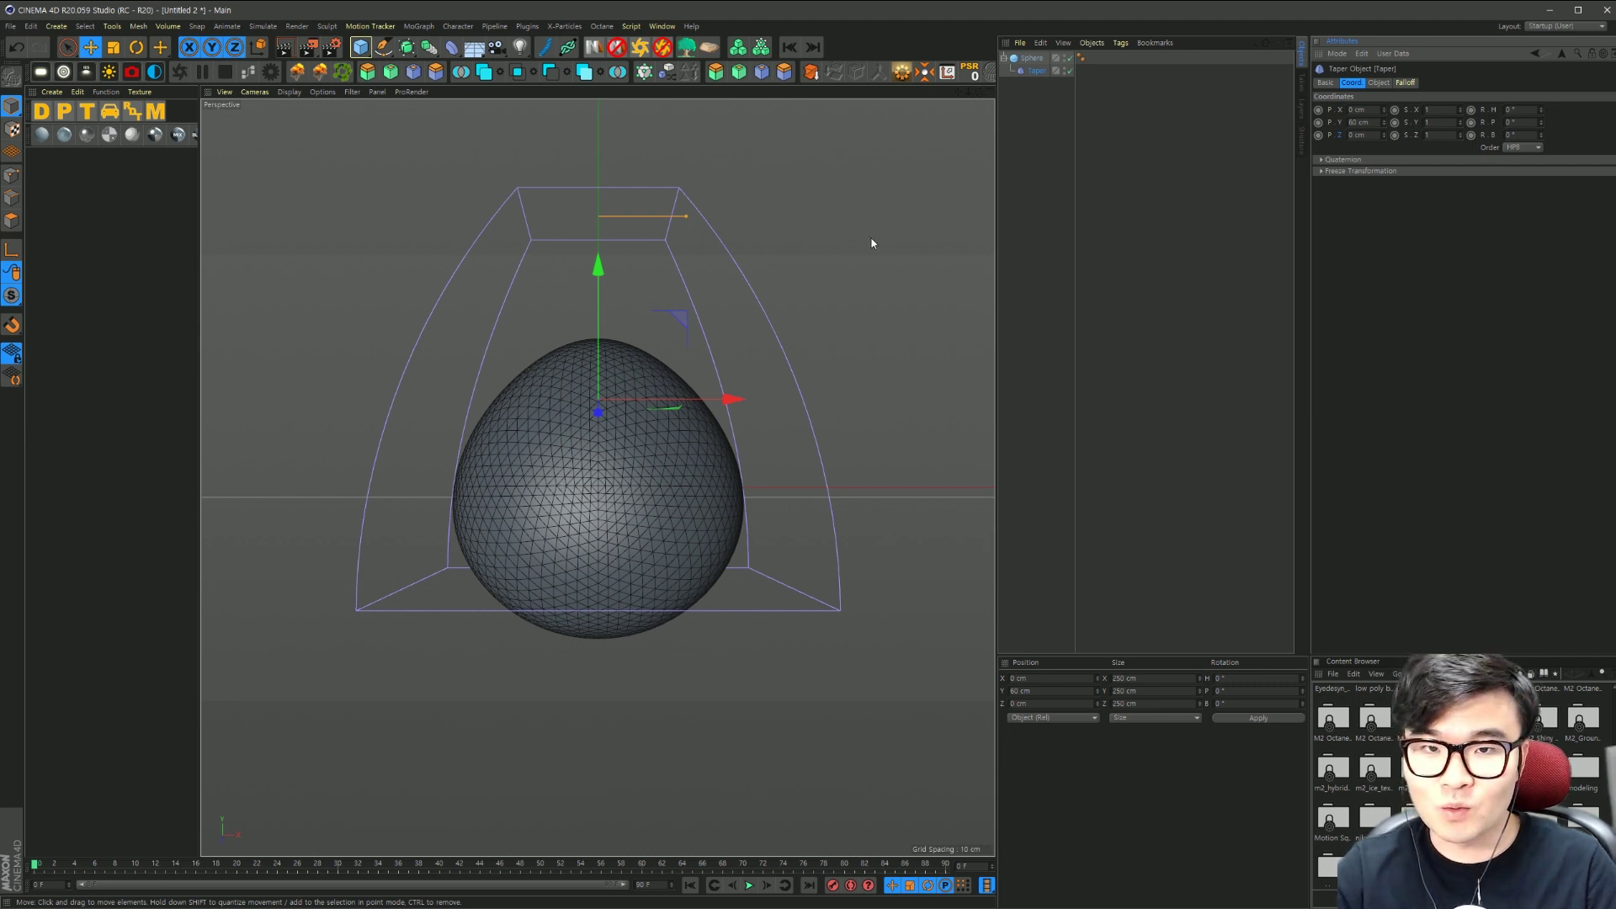
{"action": "left_click", "coordinate": [452, 48]}
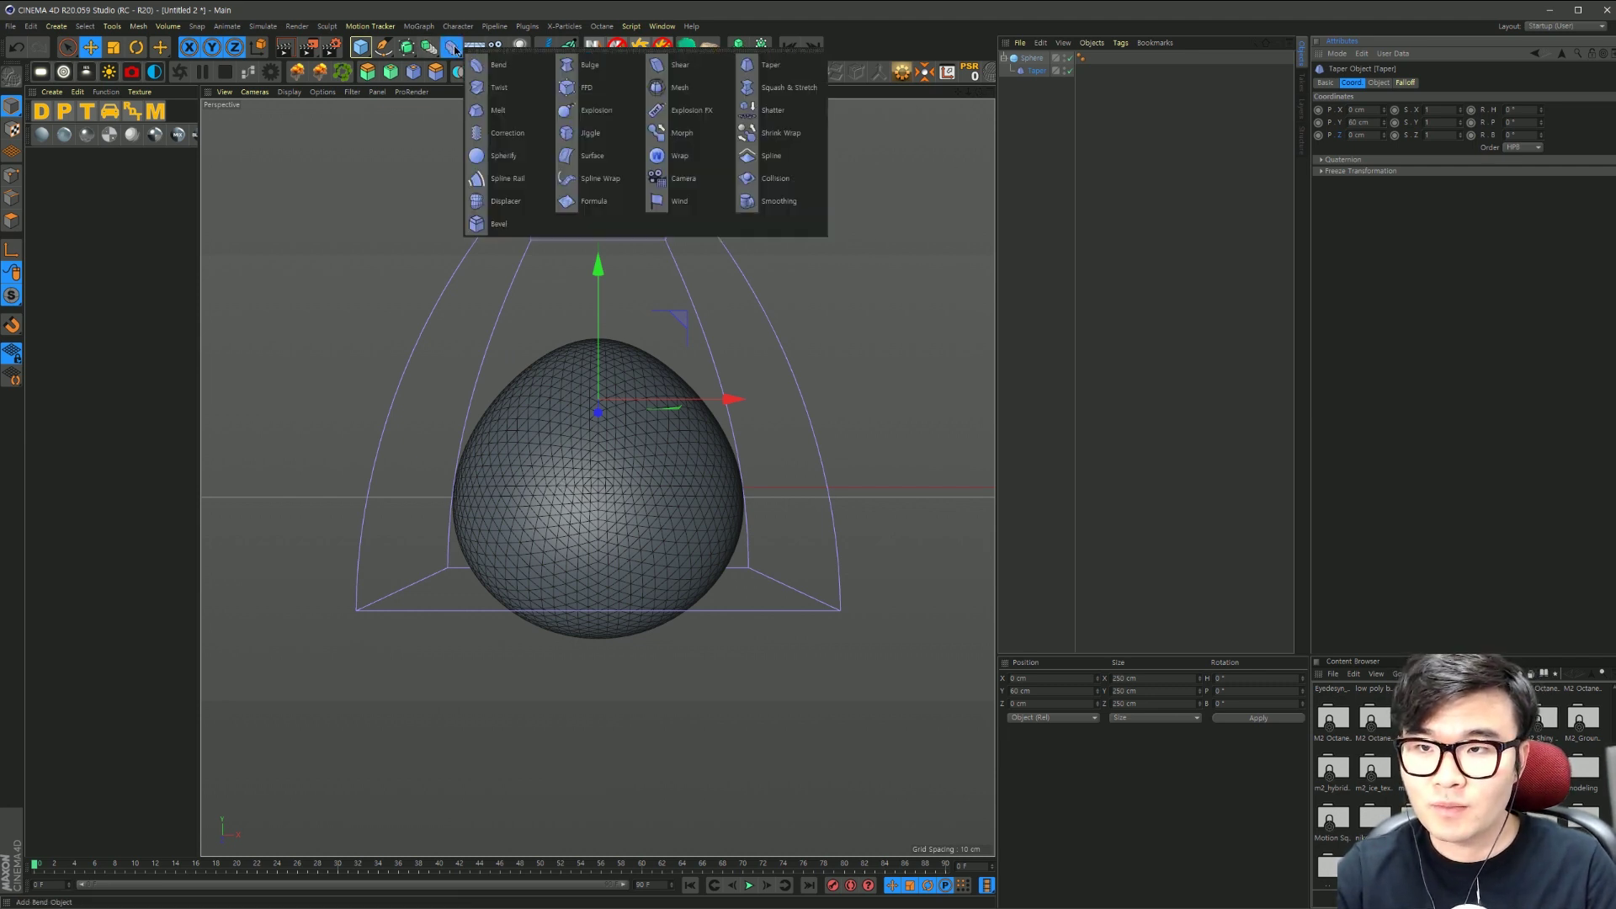
Step: Parent a Squash & Stretch deformer under Sphere and set its Factor to 110%
{"action": "left_click", "coordinate": [768, 91]}
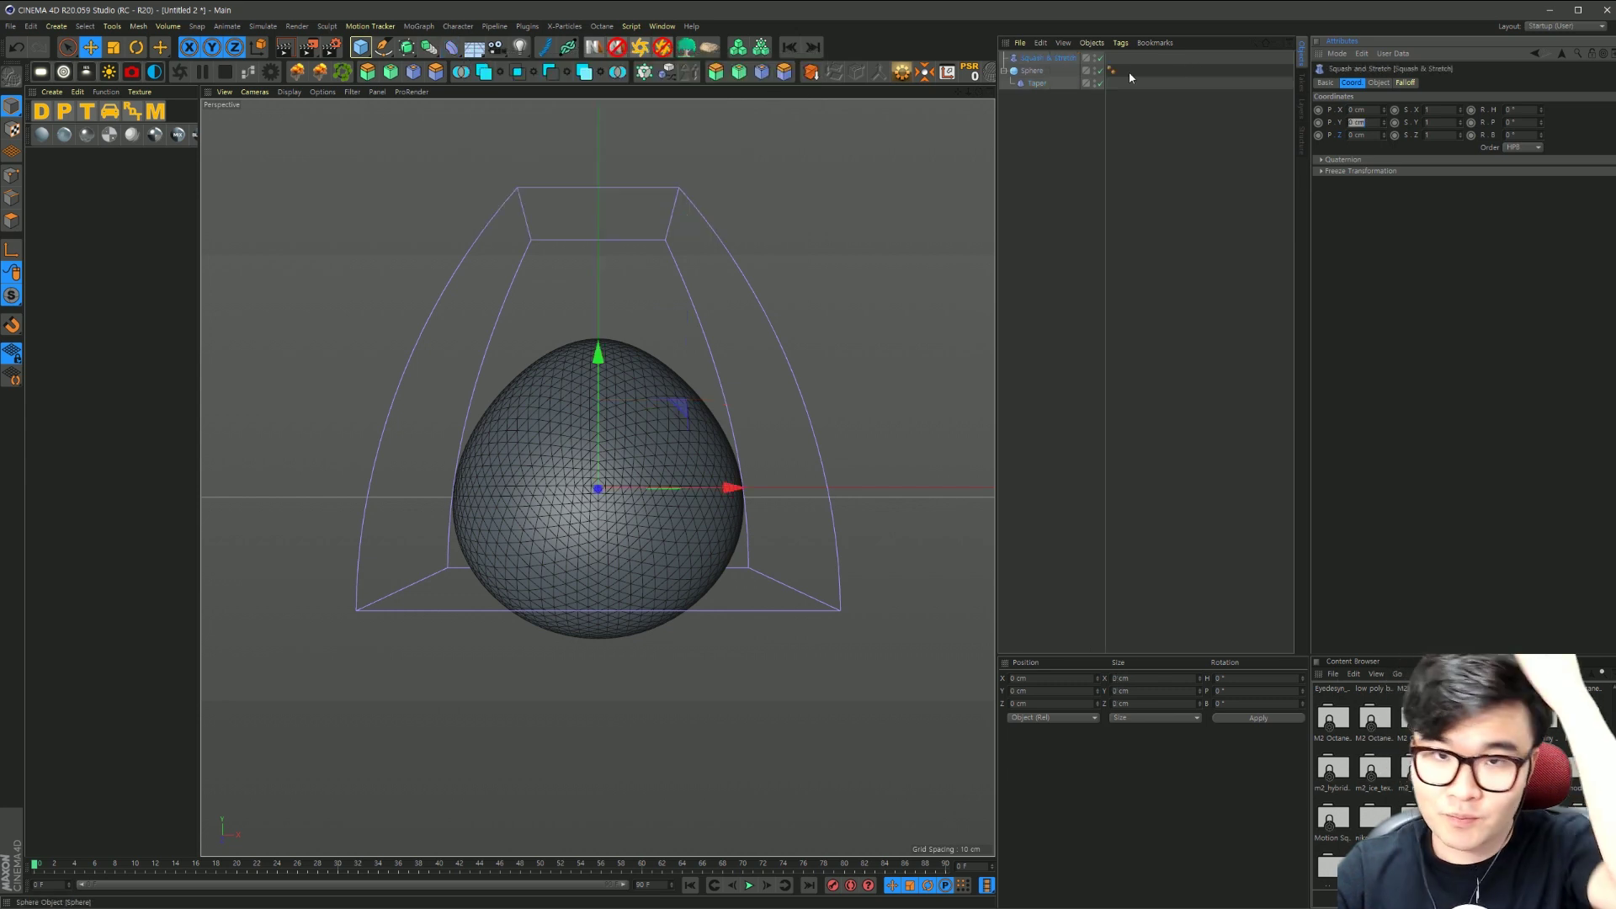
{"action": "left_click", "coordinate": [1035, 62]}
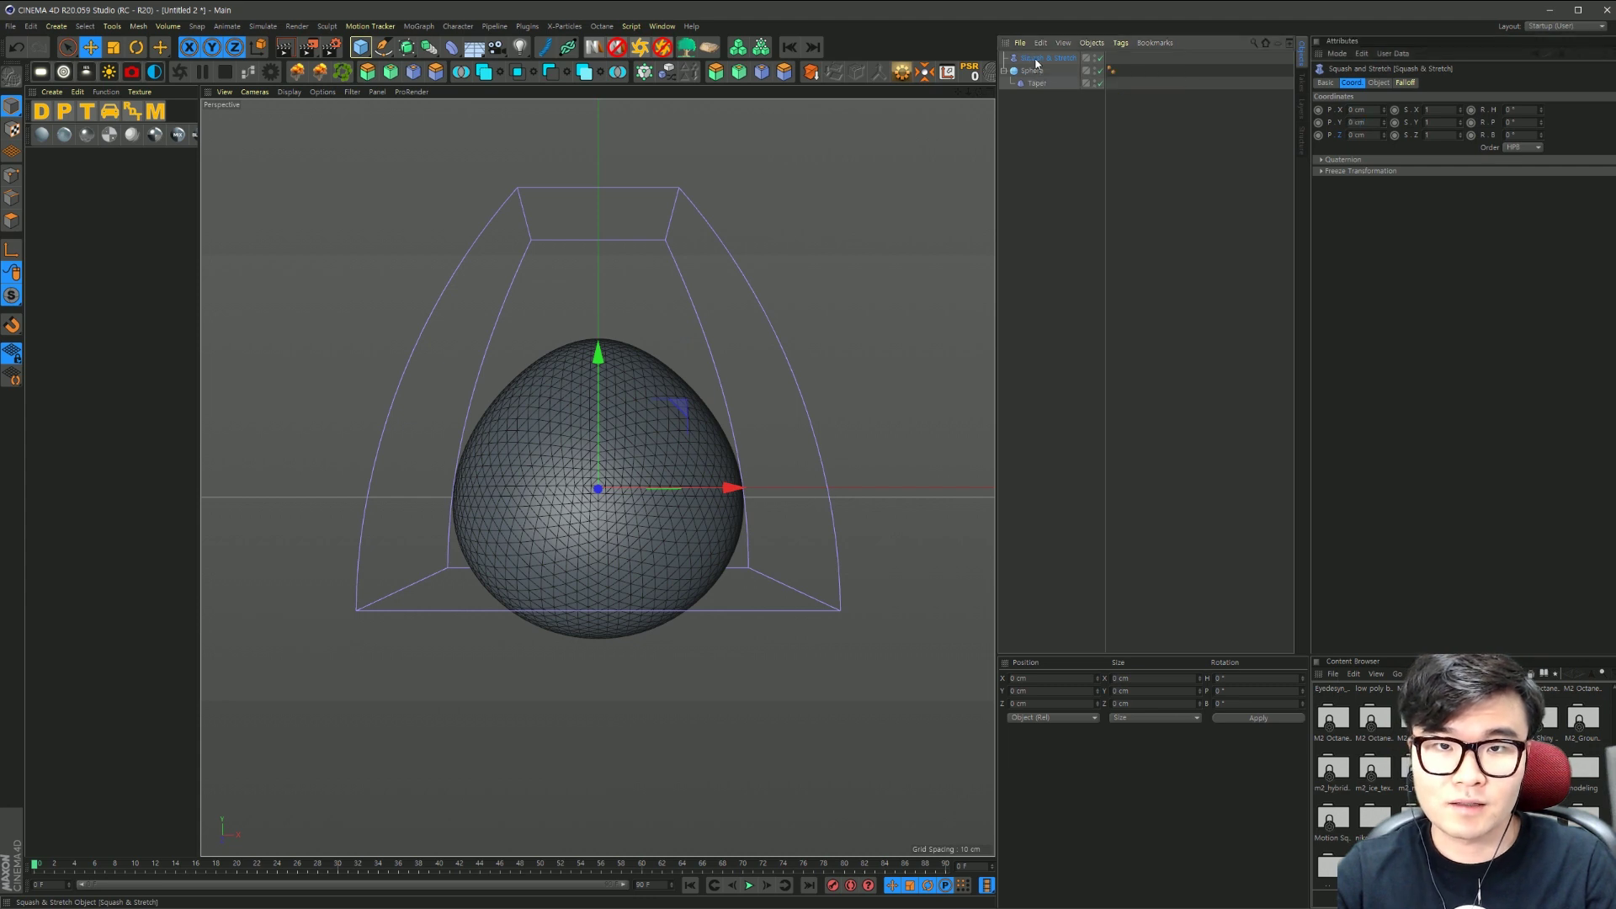
{"action": "left_click", "coordinate": [1375, 83]}
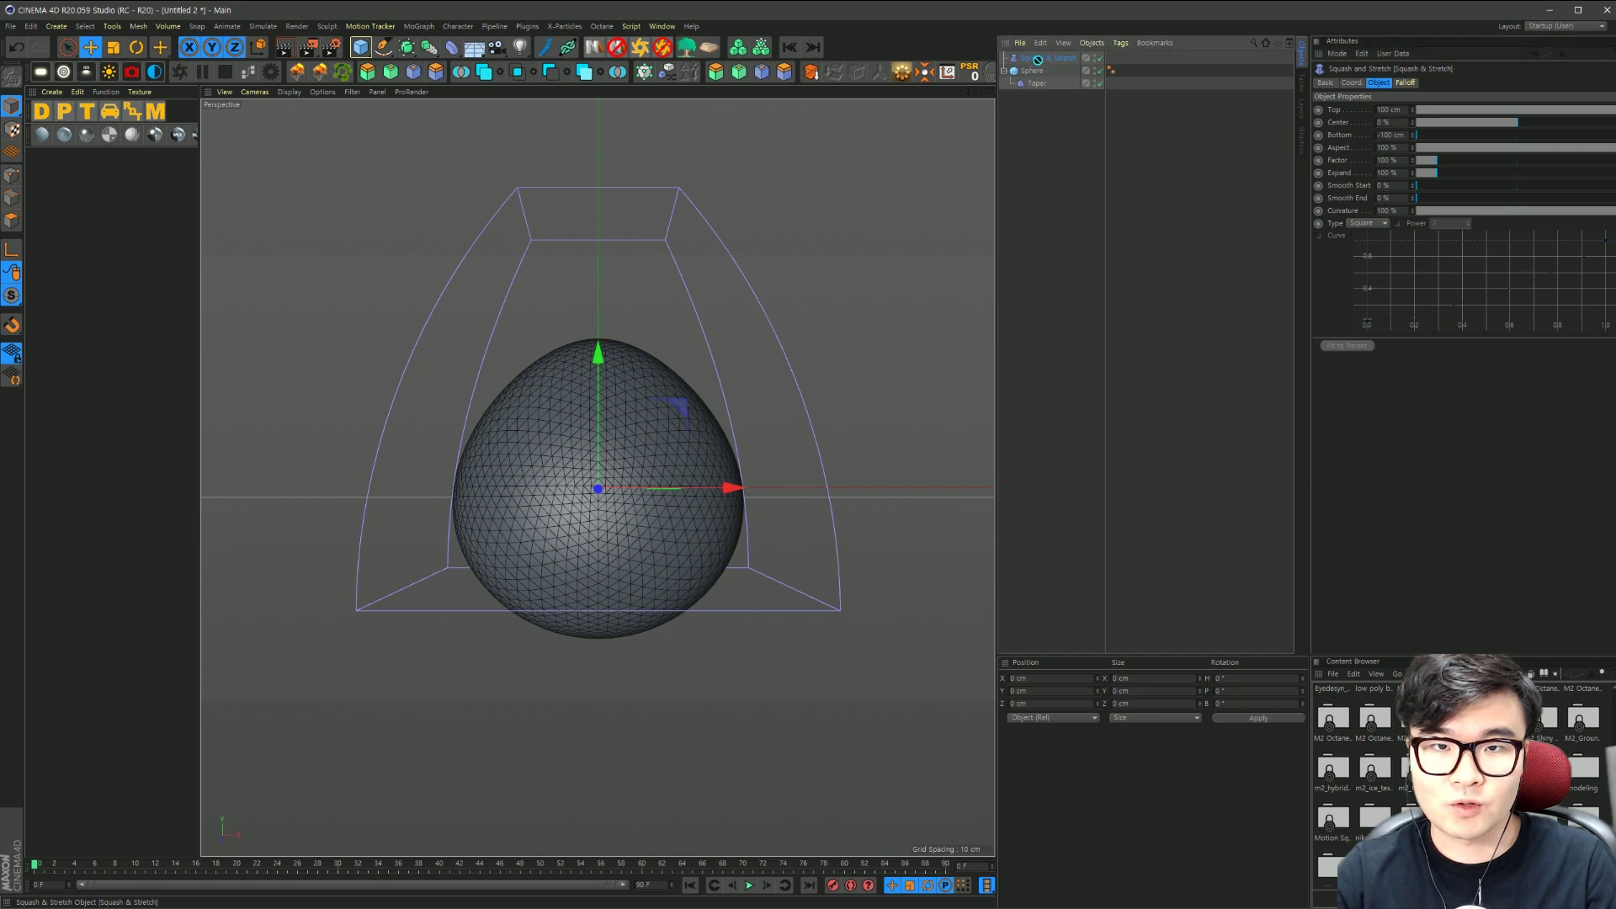
{"action": "left_click_drag", "start_coordinate": [1035, 74], "coordinate": [1051, 73]}
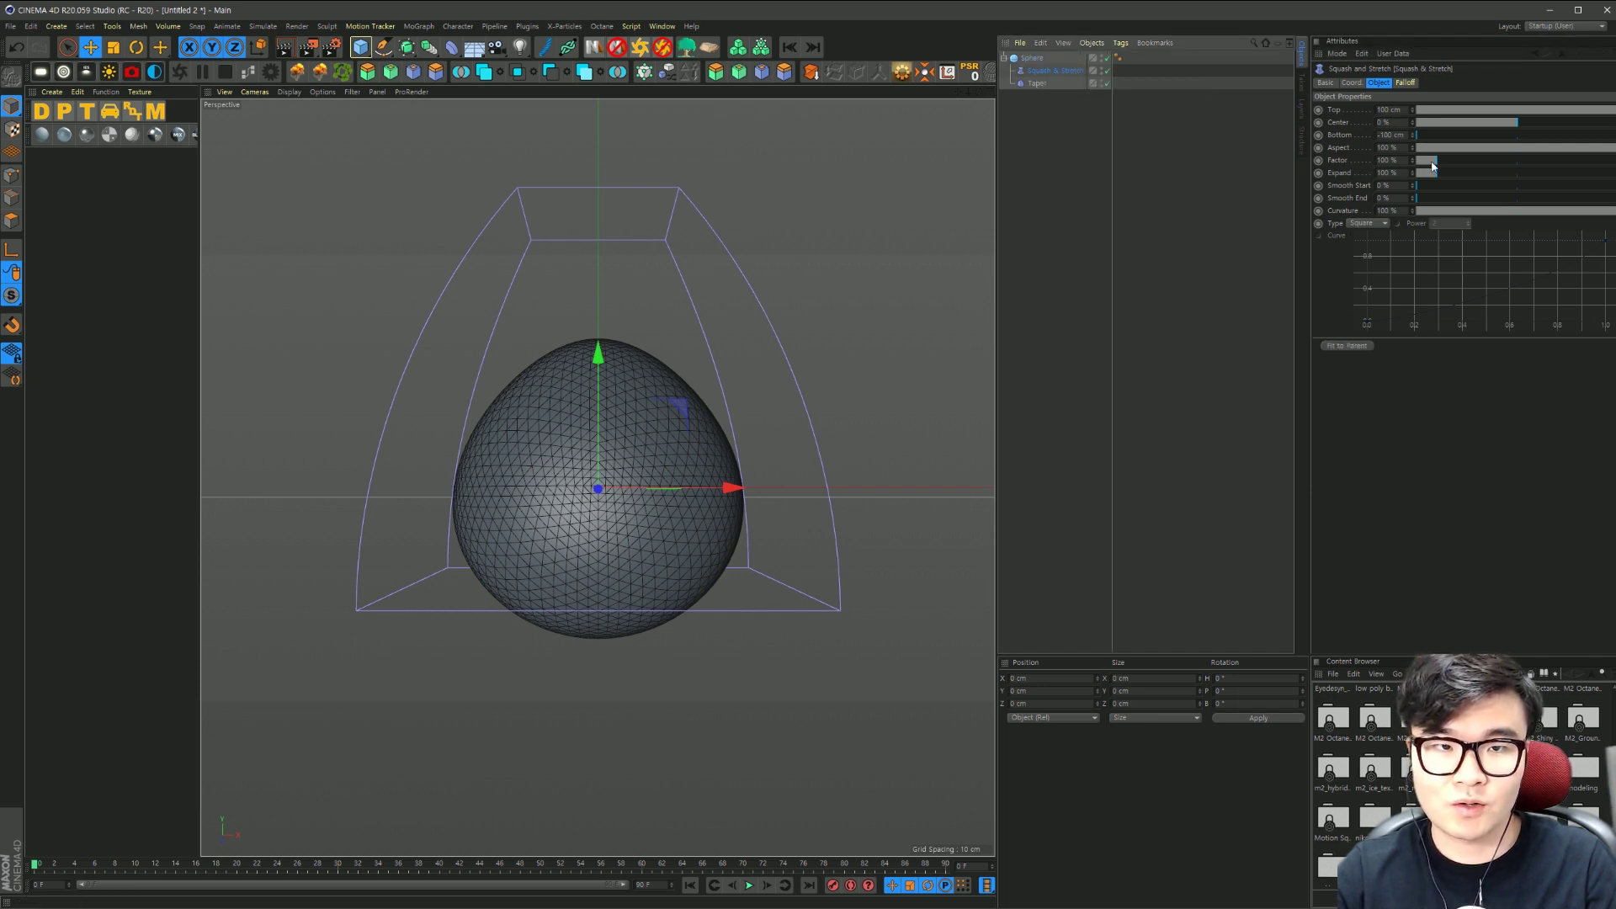
{"action": "left_click_drag", "start_coordinate": [1438, 160], "coordinate": [1456, 160]}
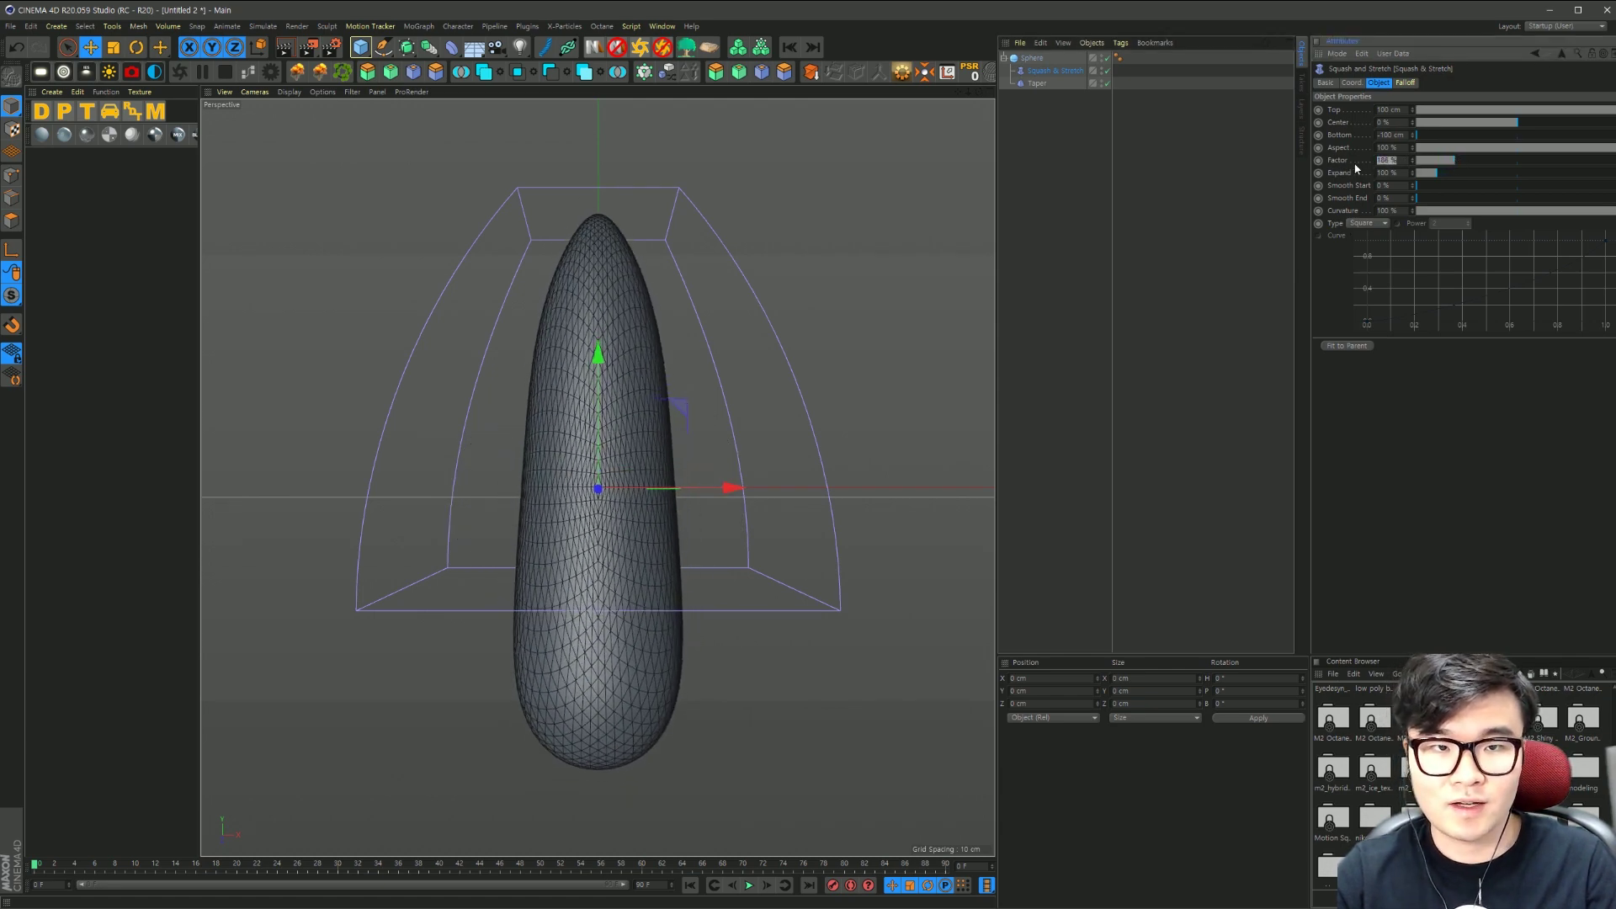
{"action": "type", "text": "110"}
{"action": "key", "text": "Return"}
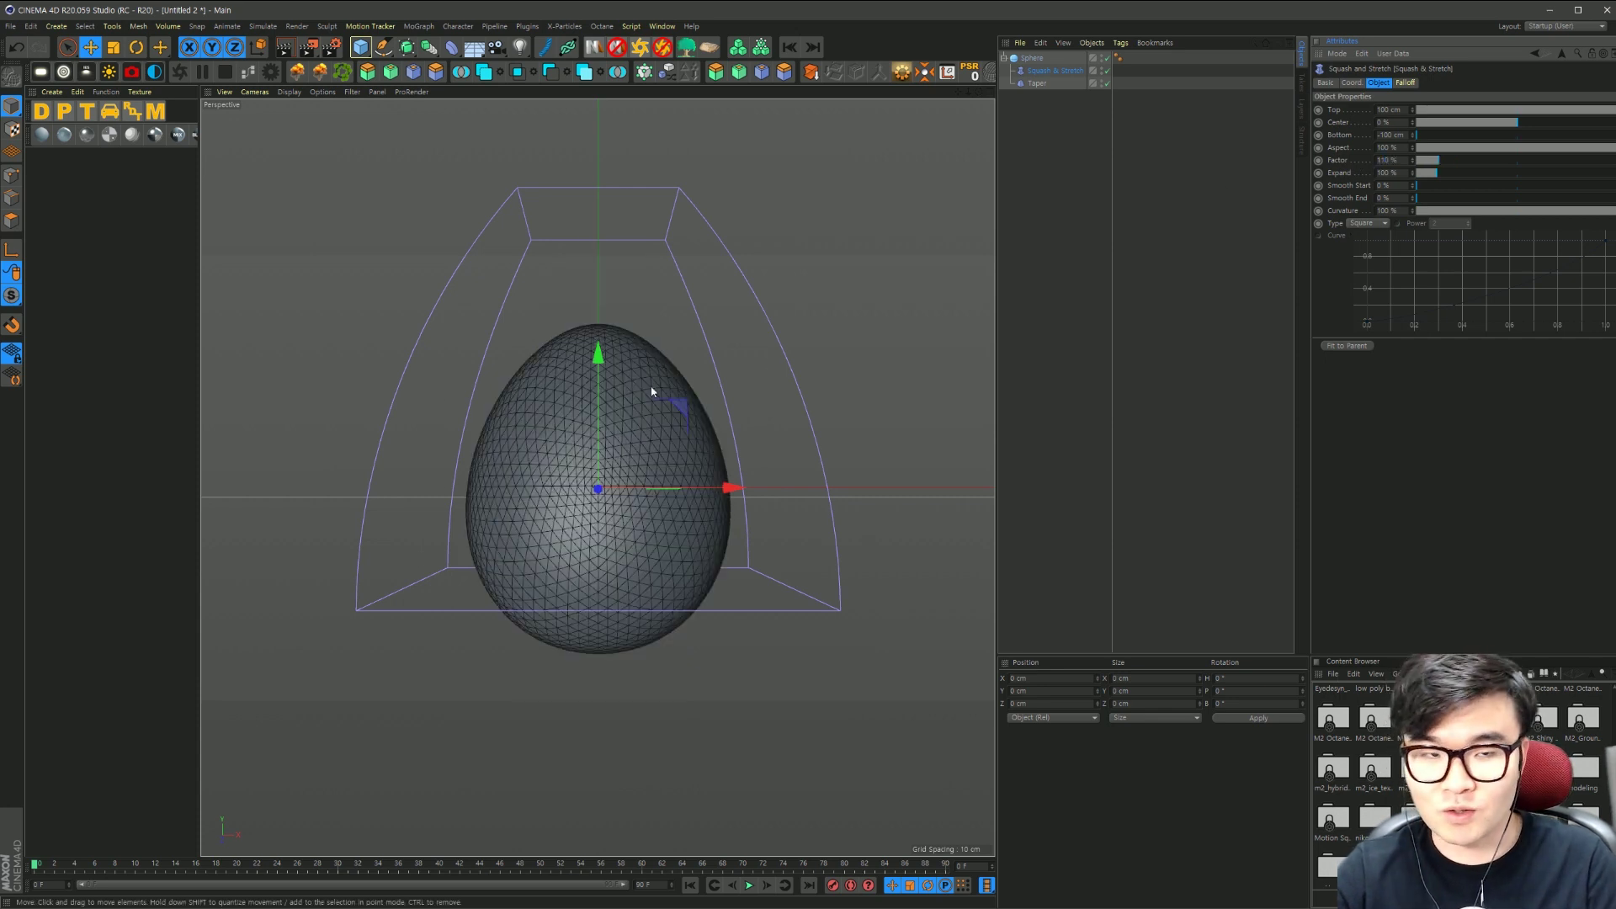
{"action": "left_click", "coordinate": [1021, 176]}
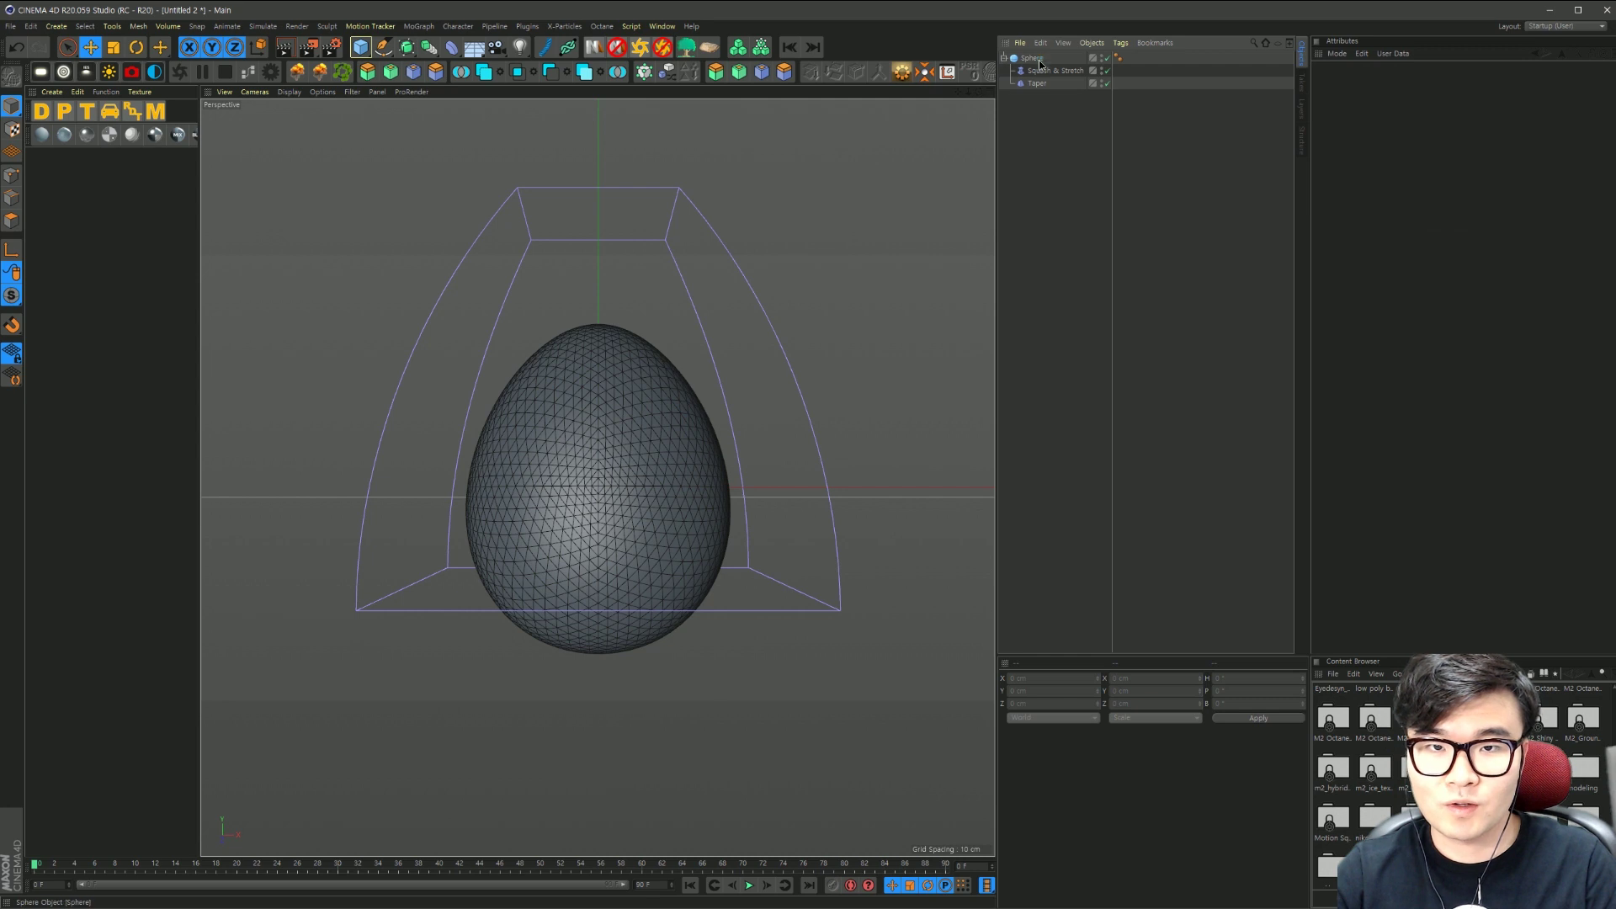
Step: Rename the sphere to egg
{"action": "double_click", "coordinate": [1034, 58]}
{"action": "type", "text": "egg"}
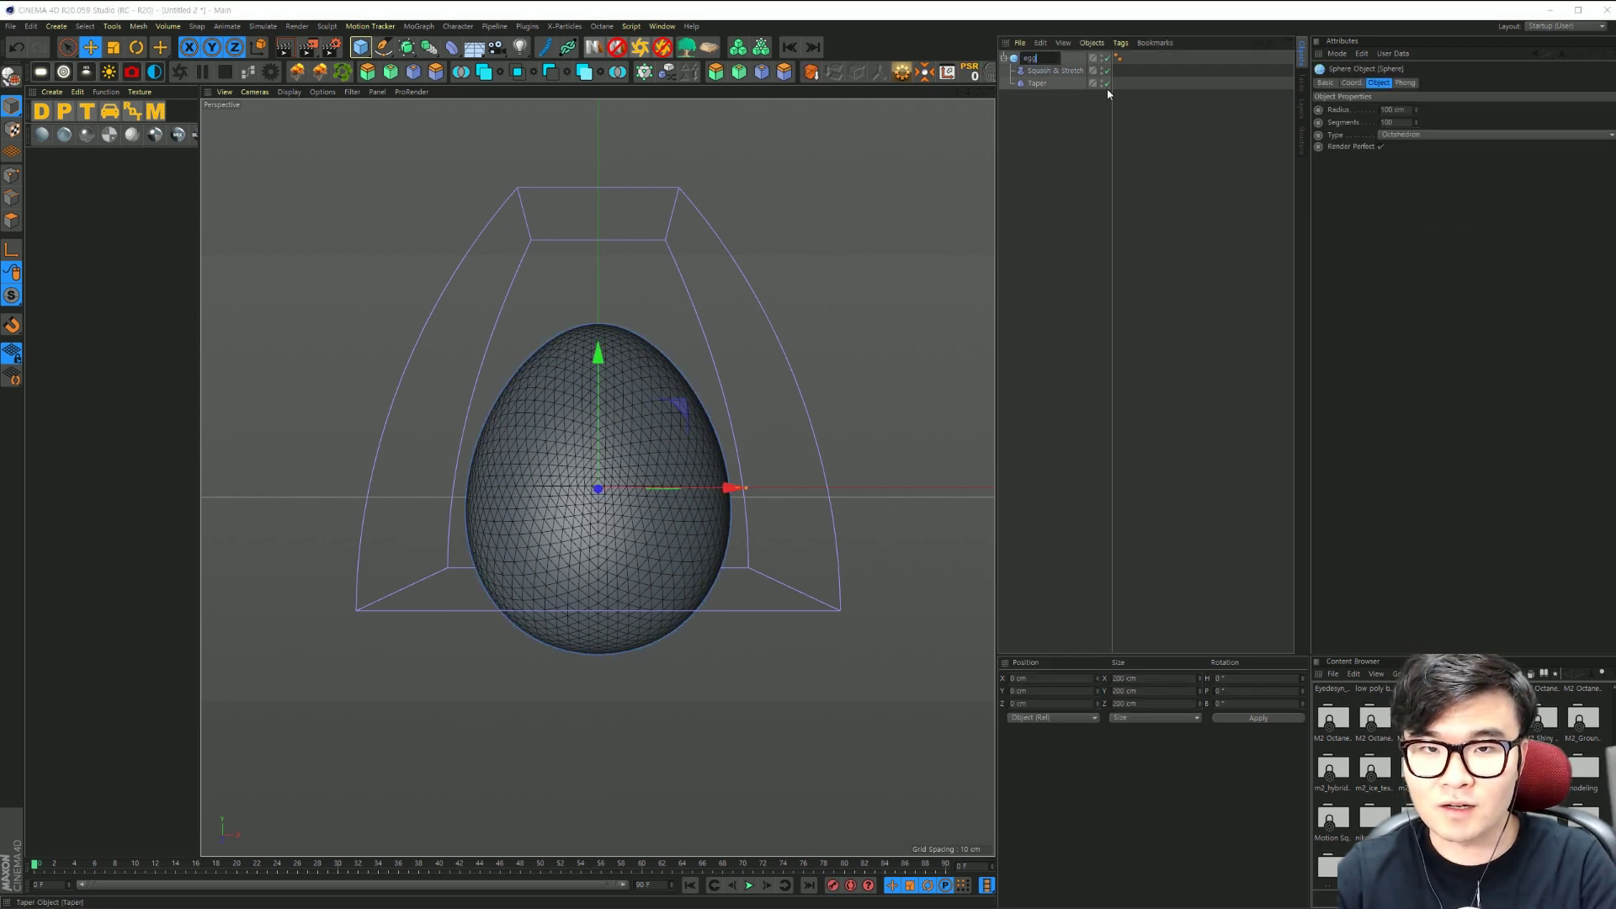
{"action": "key", "text": "Return"}
{"action": "left_click", "coordinate": [1025, 123]}
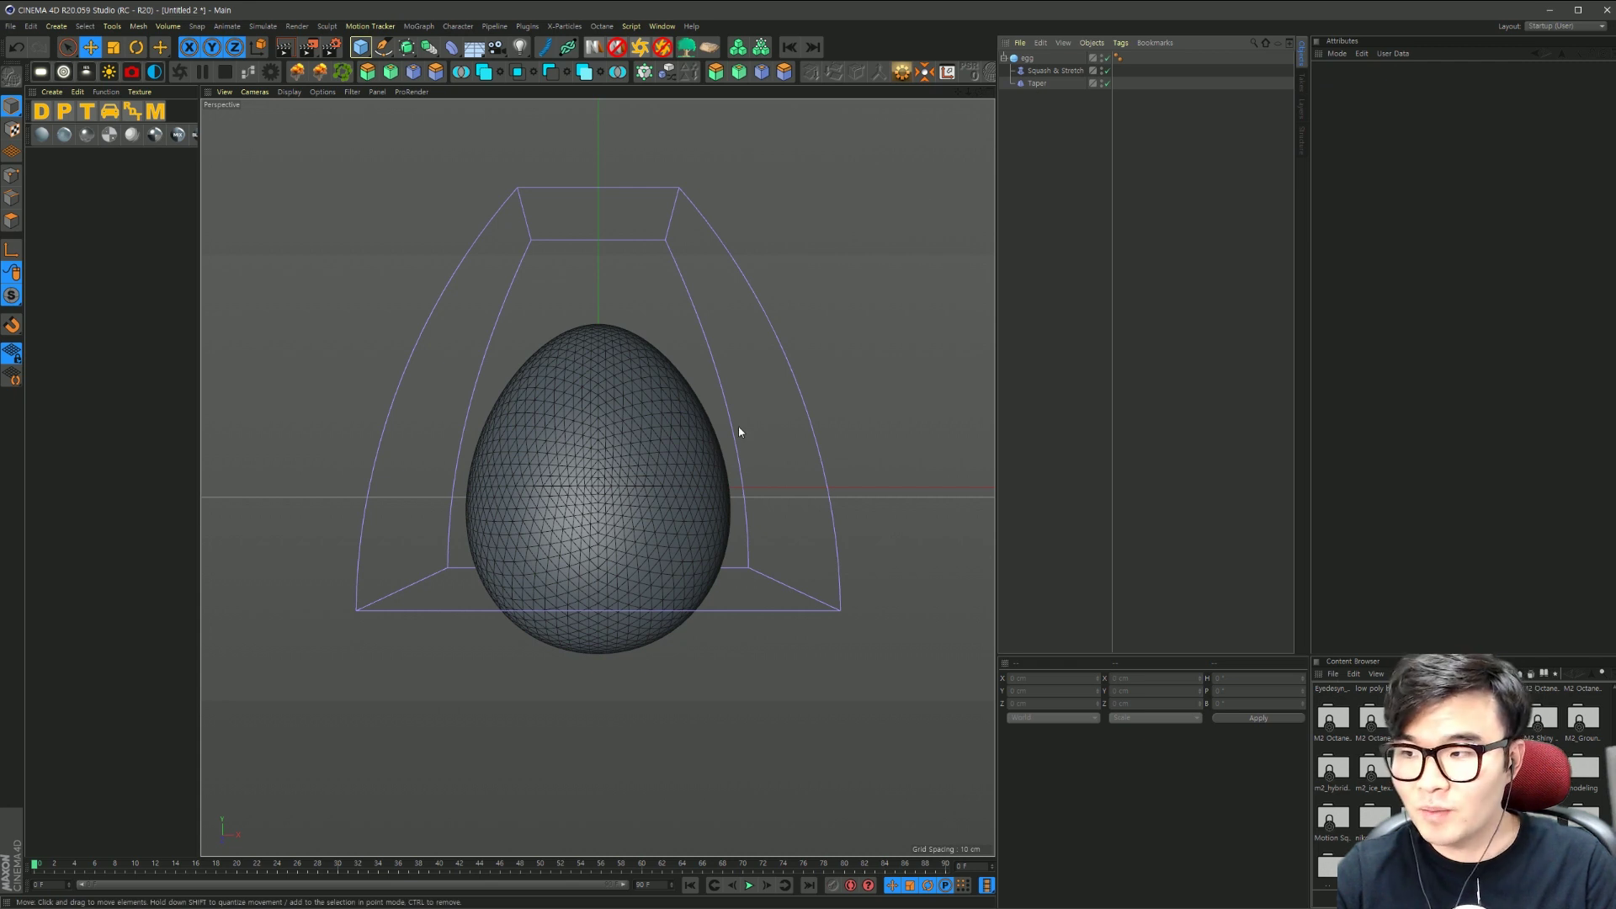
Step: Duplicate the egg, bake the copy with Current State to Object, and delete the deformer copy
{"action": "left_click", "coordinate": [1015, 59]}
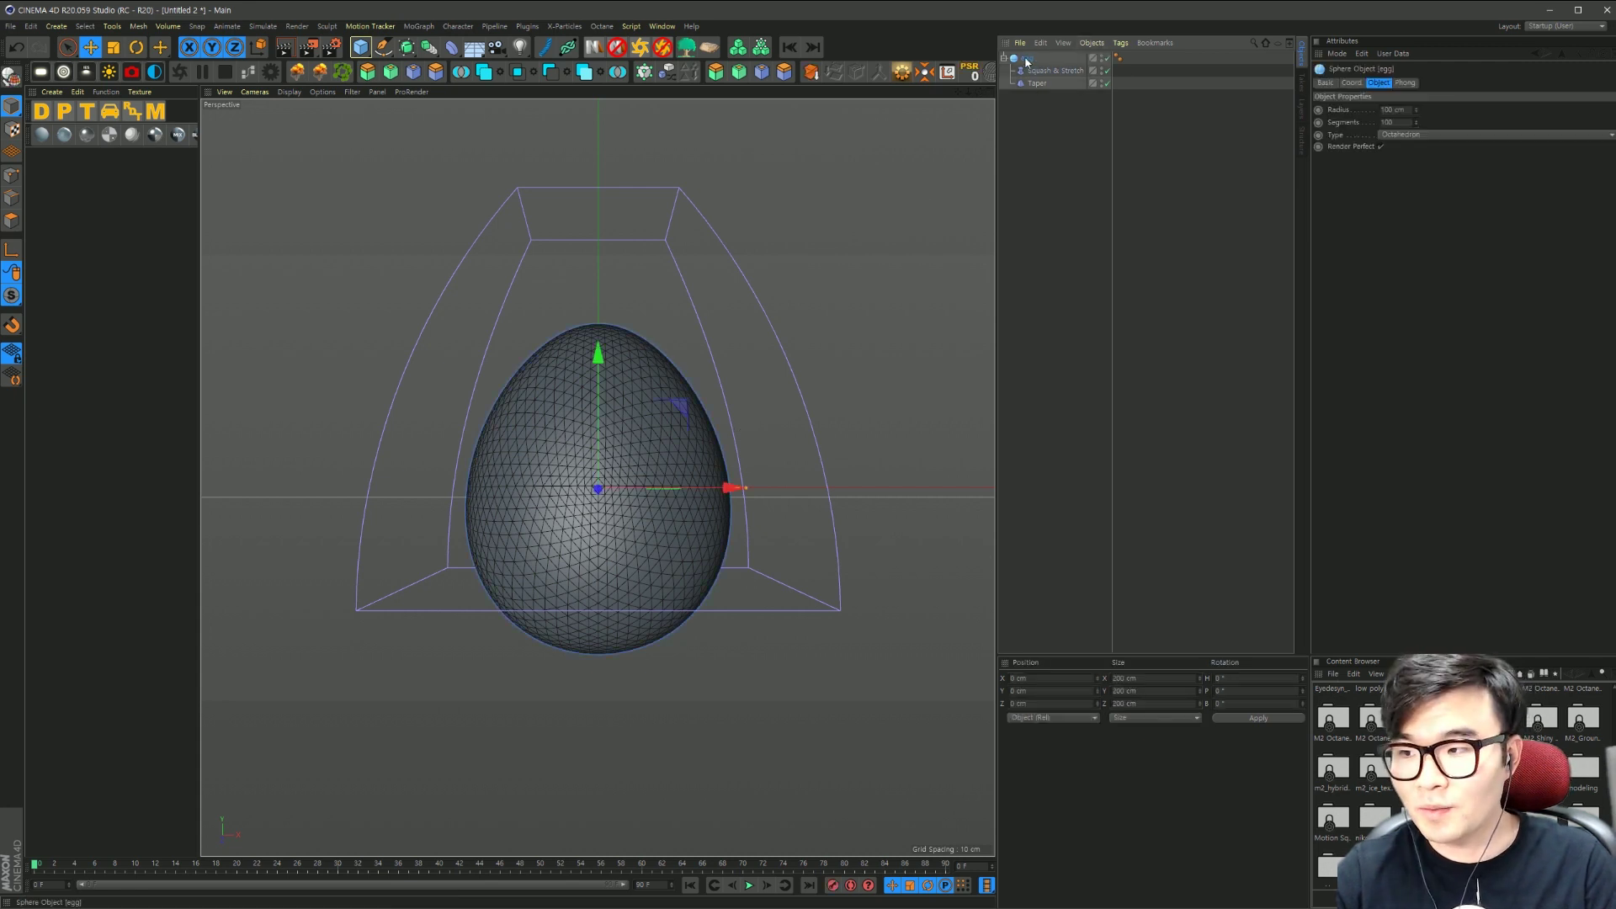
{"action": "left_click_drag", "start_coordinate": [1034, 68], "coordinate": [1035, 128], "text": "ctrl"}
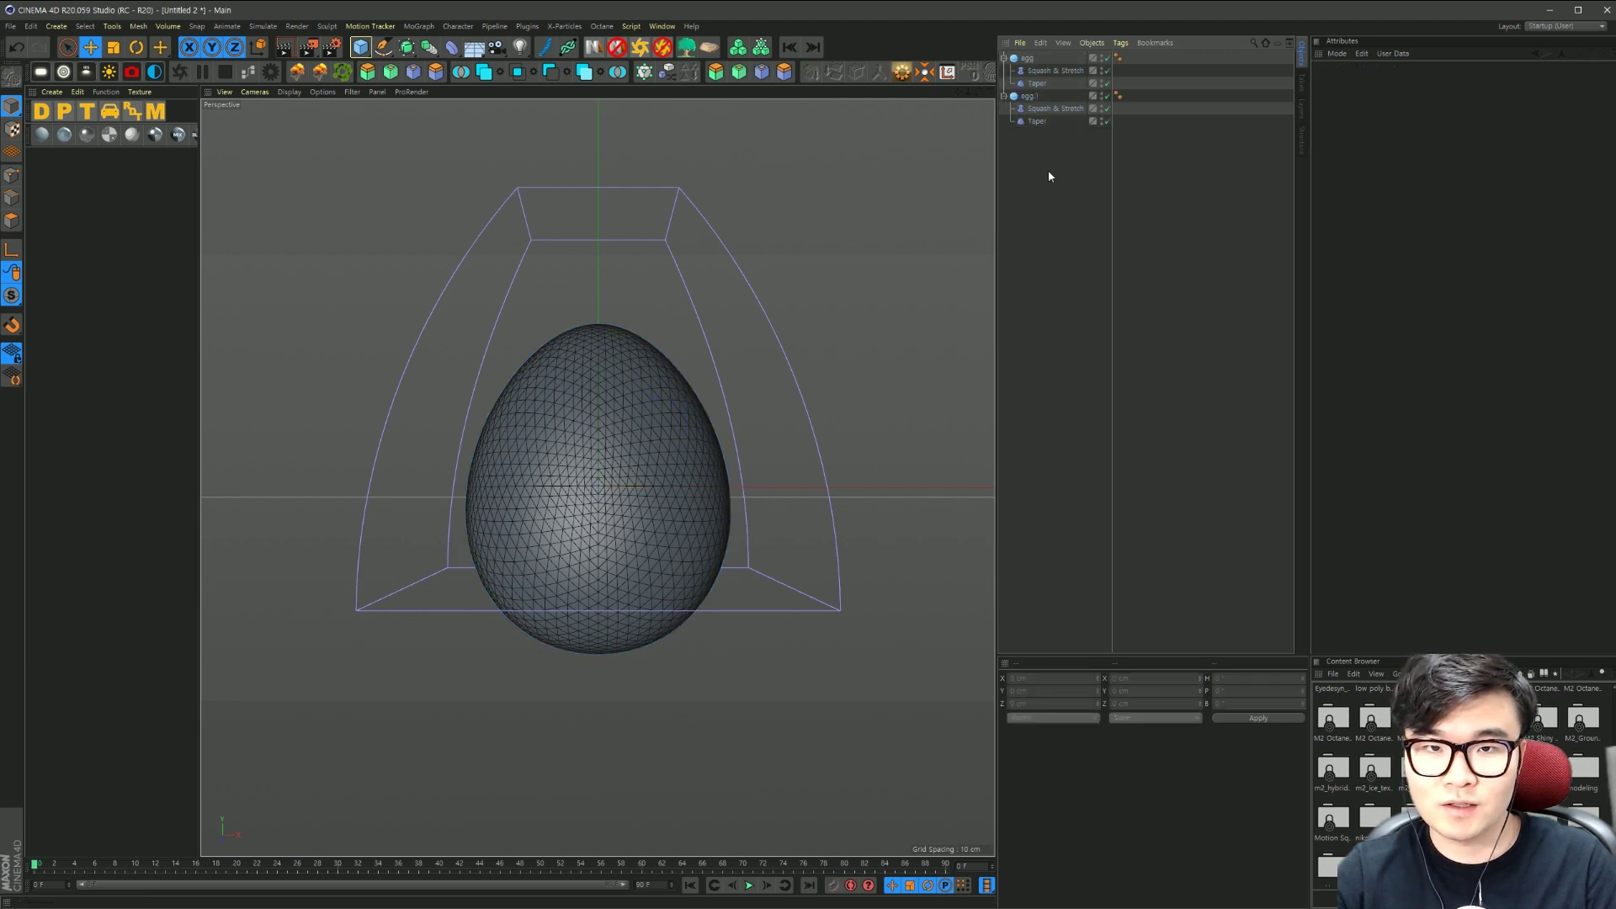
{"action": "left_click", "coordinate": [1024, 97]}
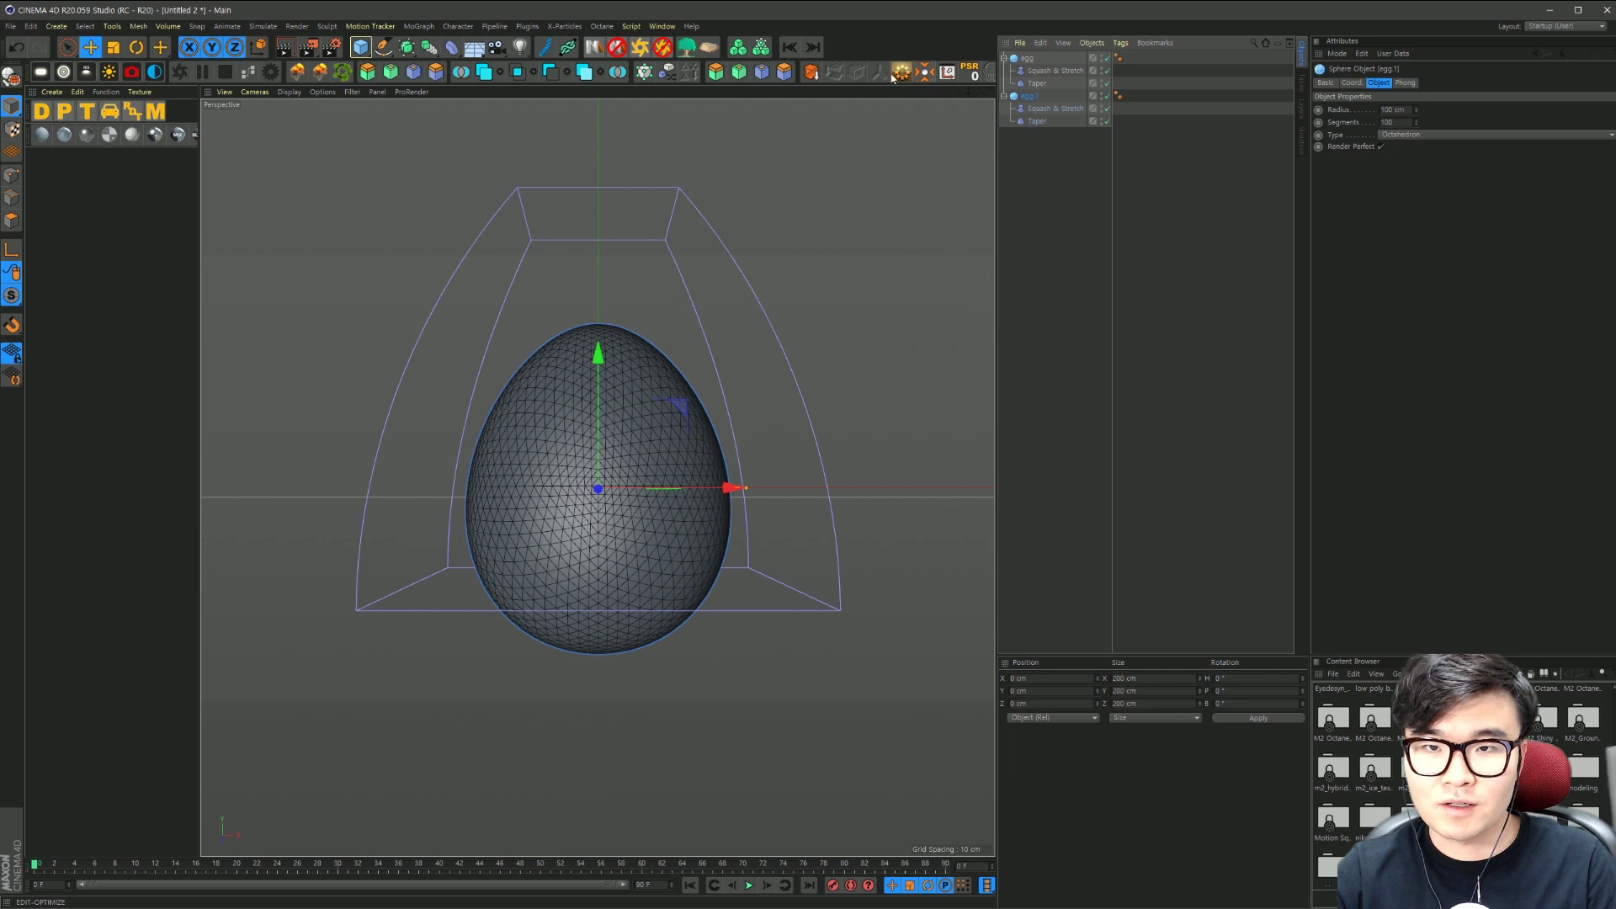
{"action": "left_click", "coordinate": [816, 76]}
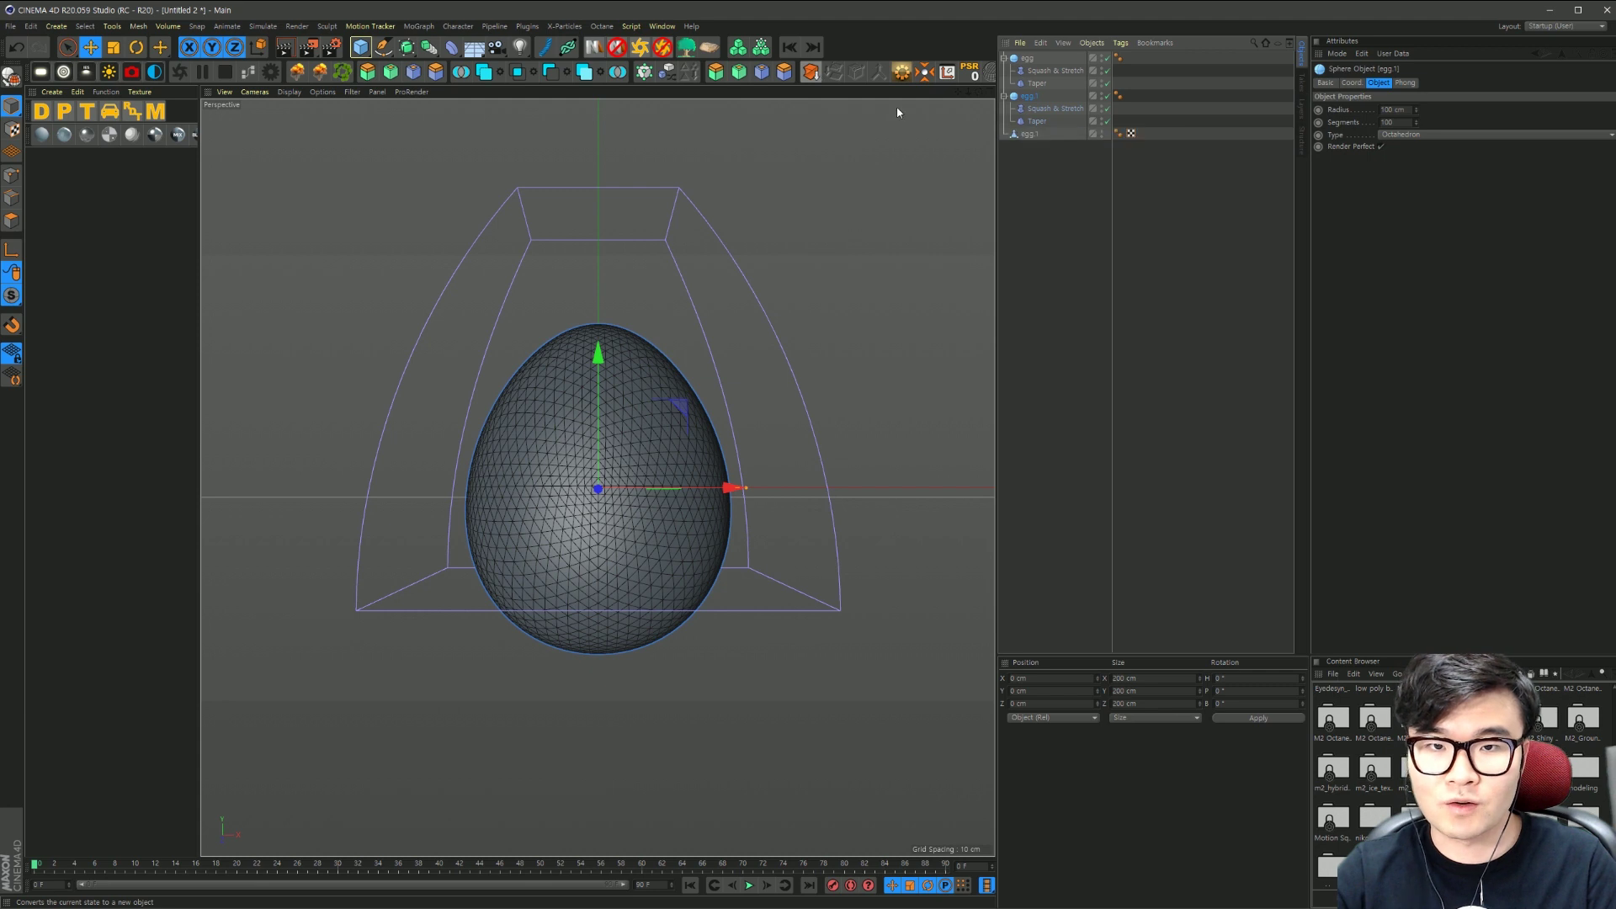
{"action": "key", "text": "Delete"}
Step: Rename the baked egg.1 object to inner
{"action": "left_click", "coordinate": [1030, 102]}
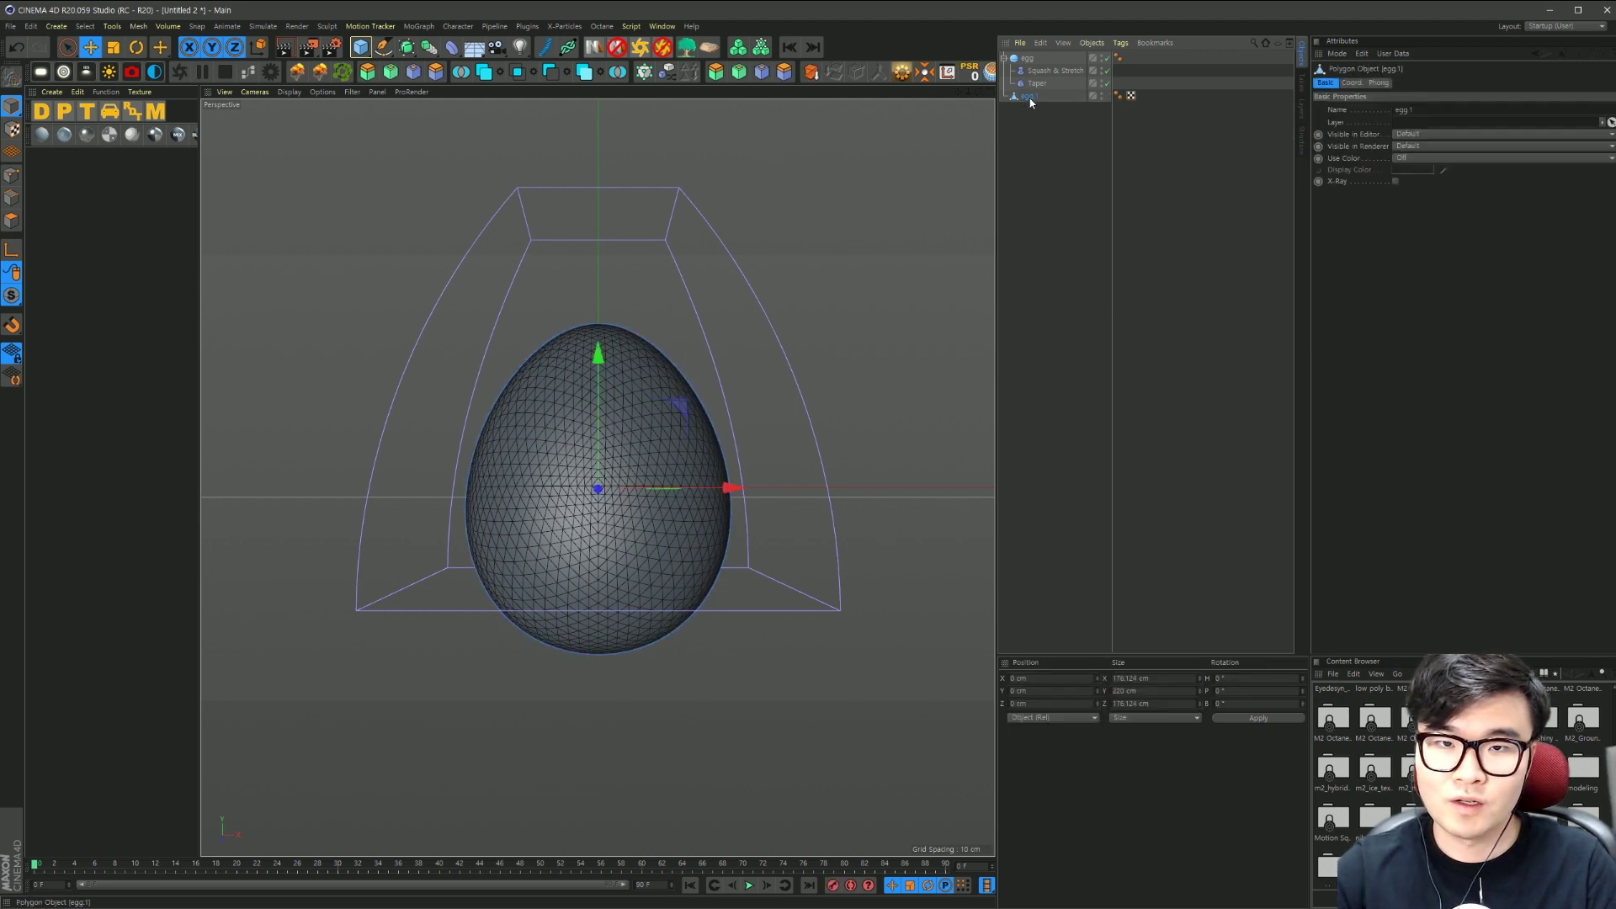
{"action": "double_click", "coordinate": [1039, 100]}
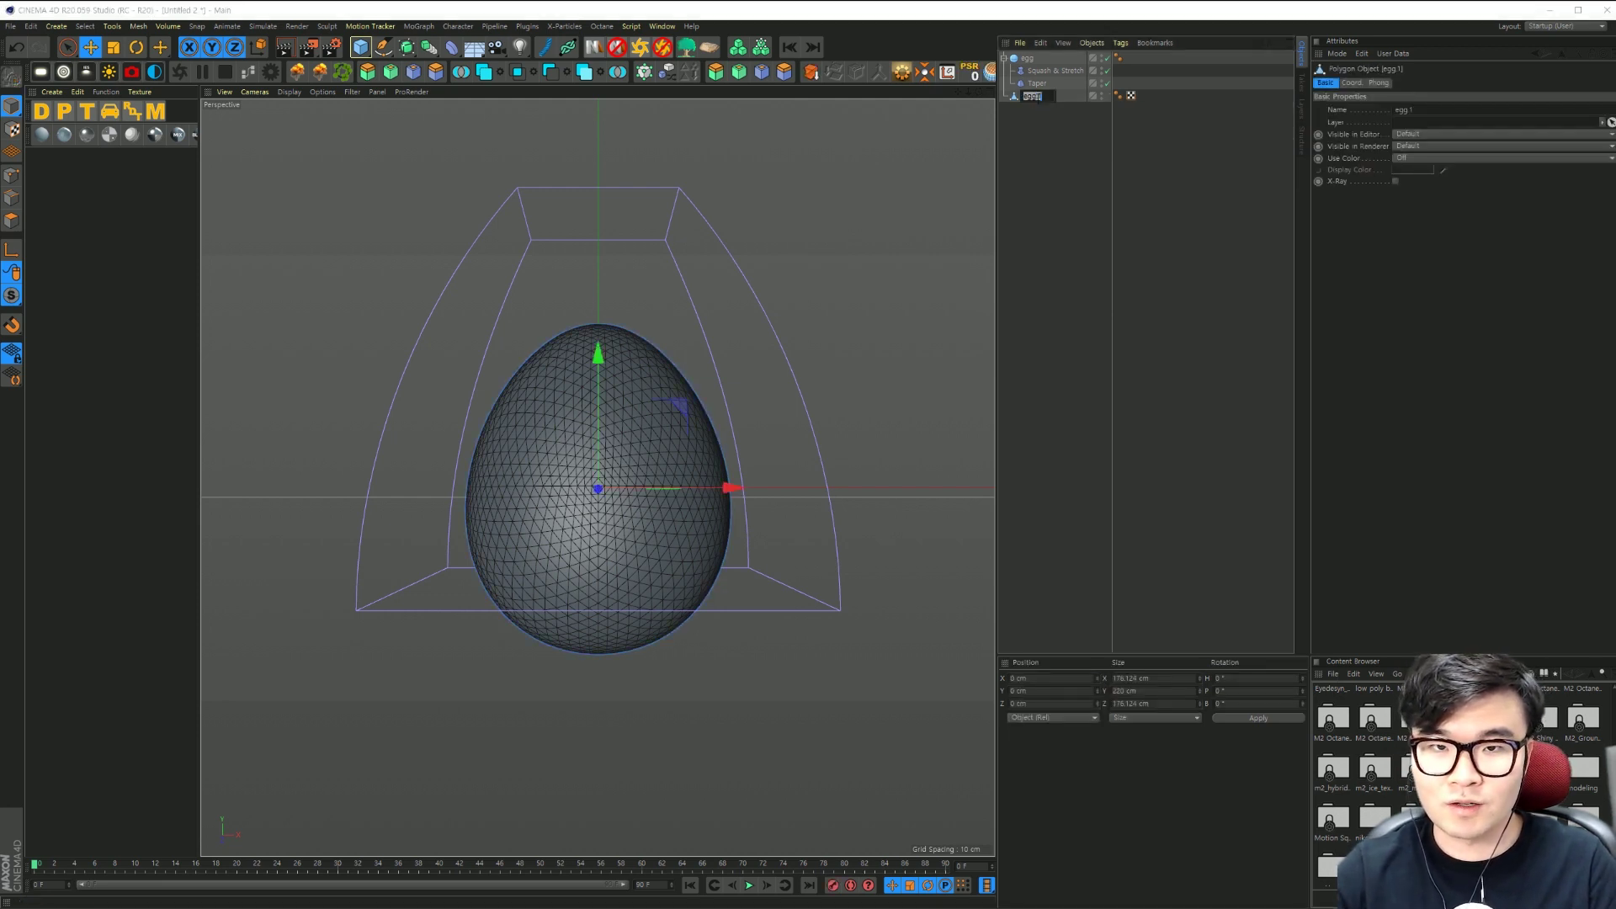
{"action": "type", "text": "inner"}
{"action": "key", "text": "Return"}
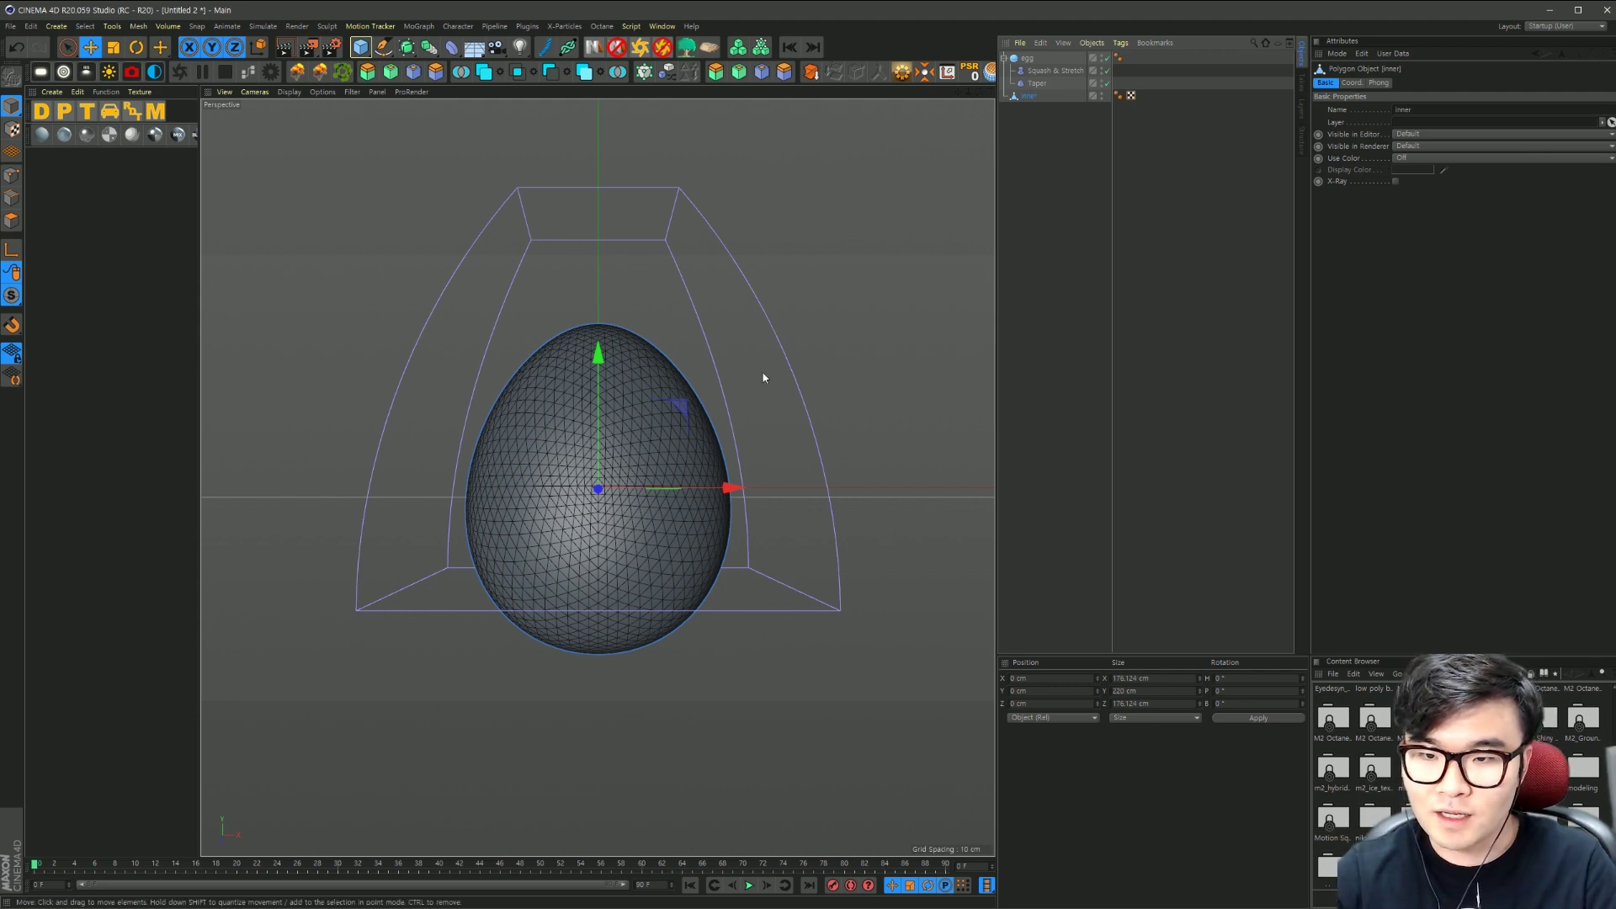
Step: Scale the inner egg up slightly to about 177.9 × 222.2 × 177.9 cm
{"action": "key", "text": "t"}
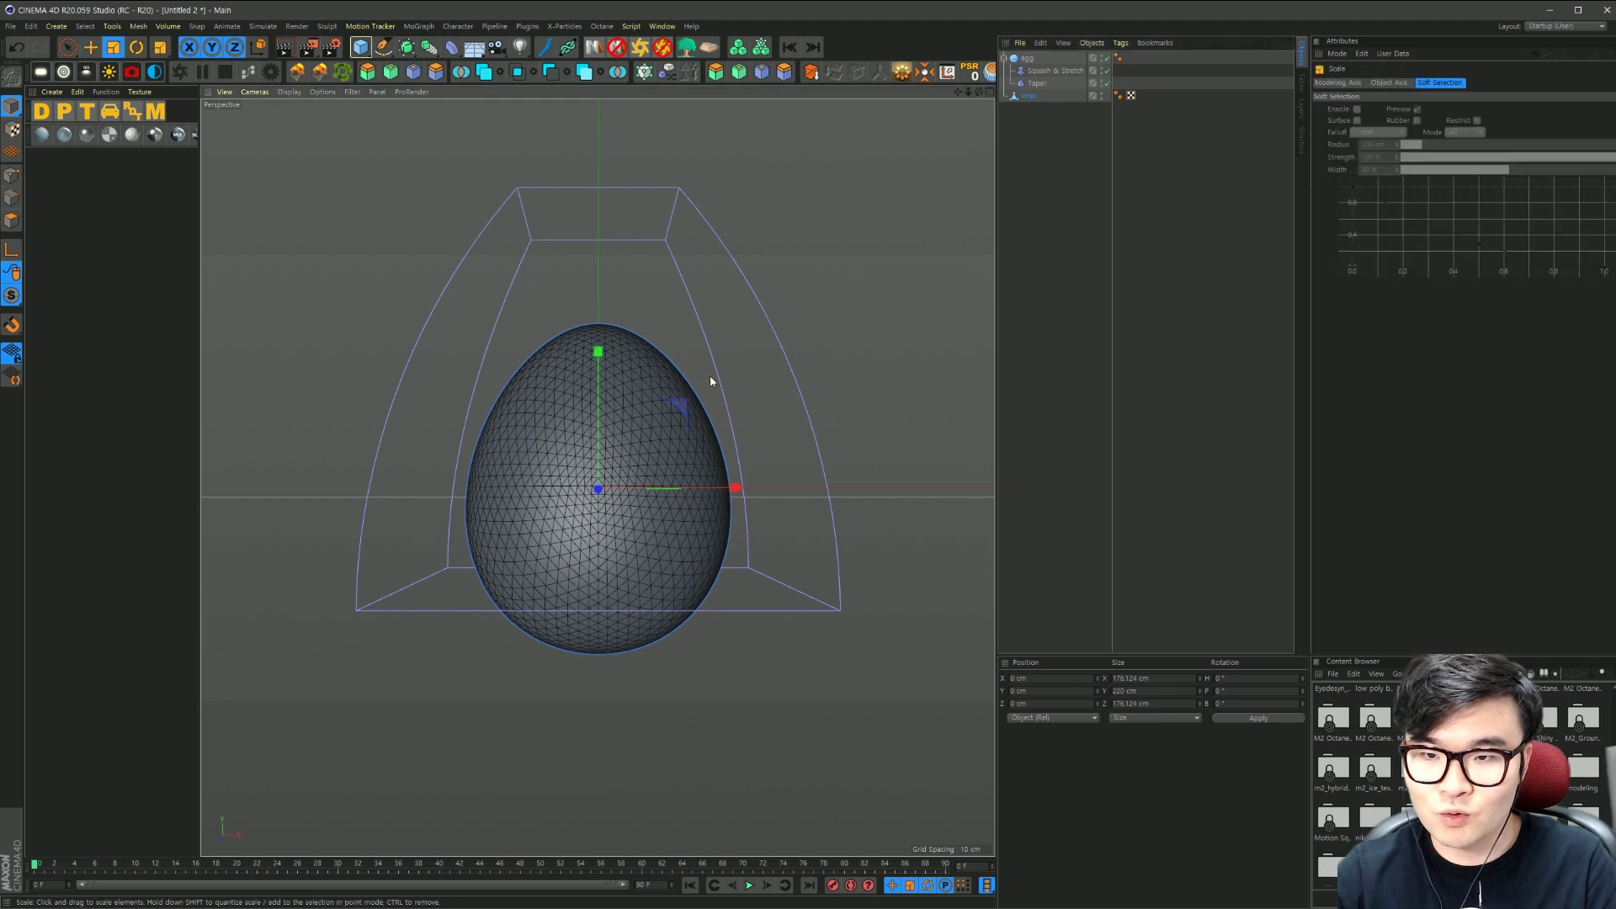
{"action": "left_click_drag", "start_coordinate": [711, 381], "coordinate": [712, 379]}
{"action": "key", "text": "e"}
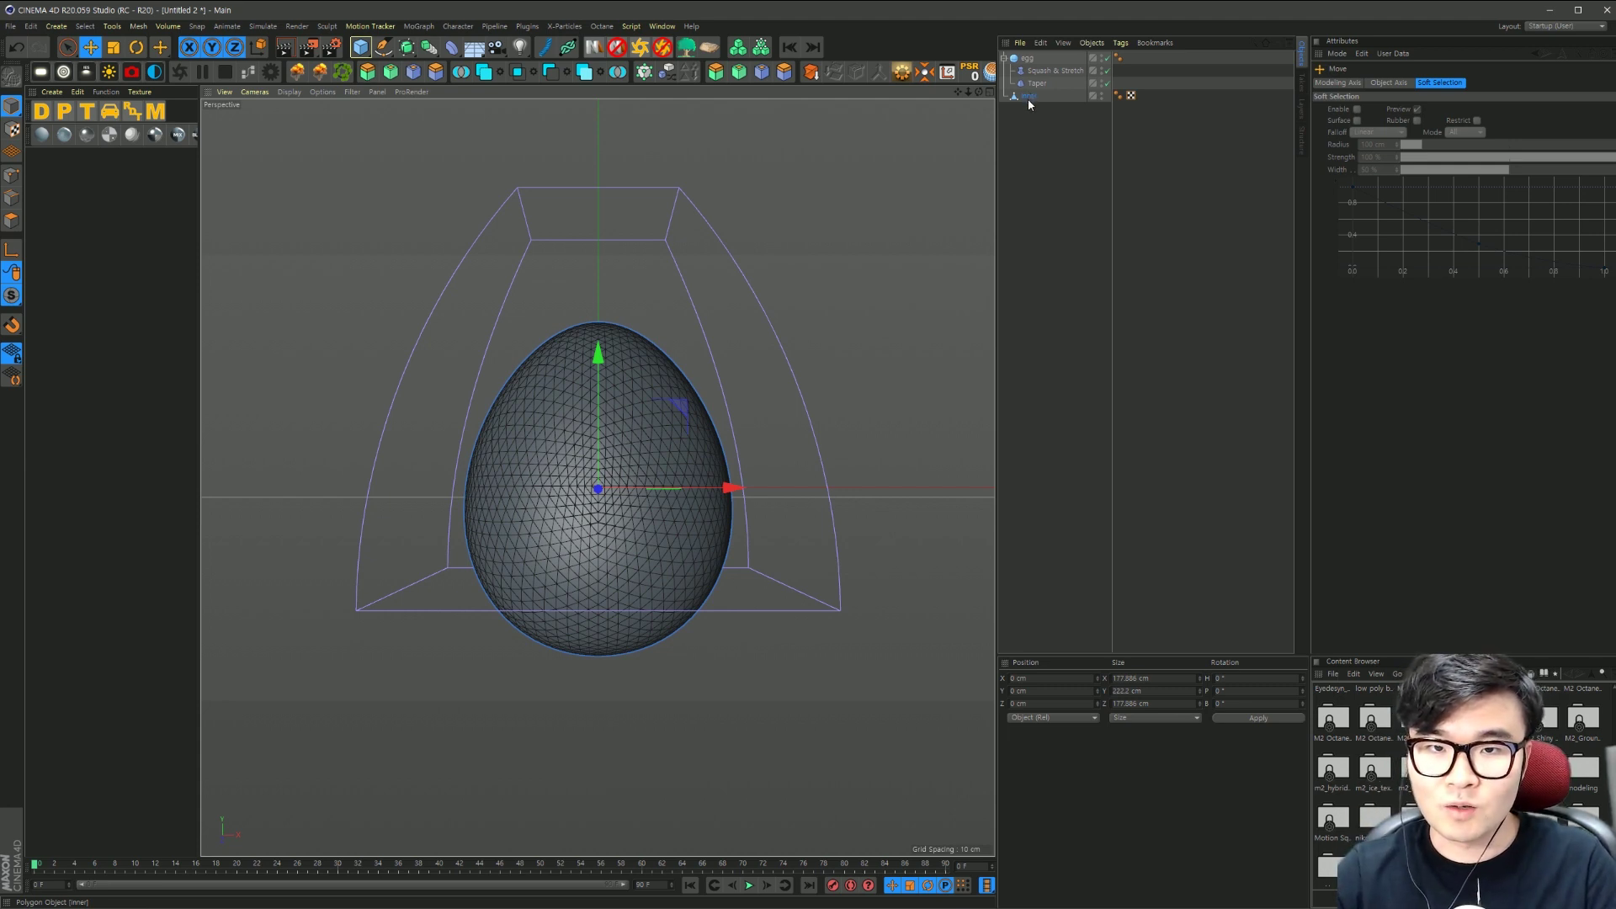
Step: Duplicate the inner egg and name the copy outer
{"action": "left_click_drag", "start_coordinate": [1033, 102], "coordinate": [1035, 128], "text": "ctrl"}
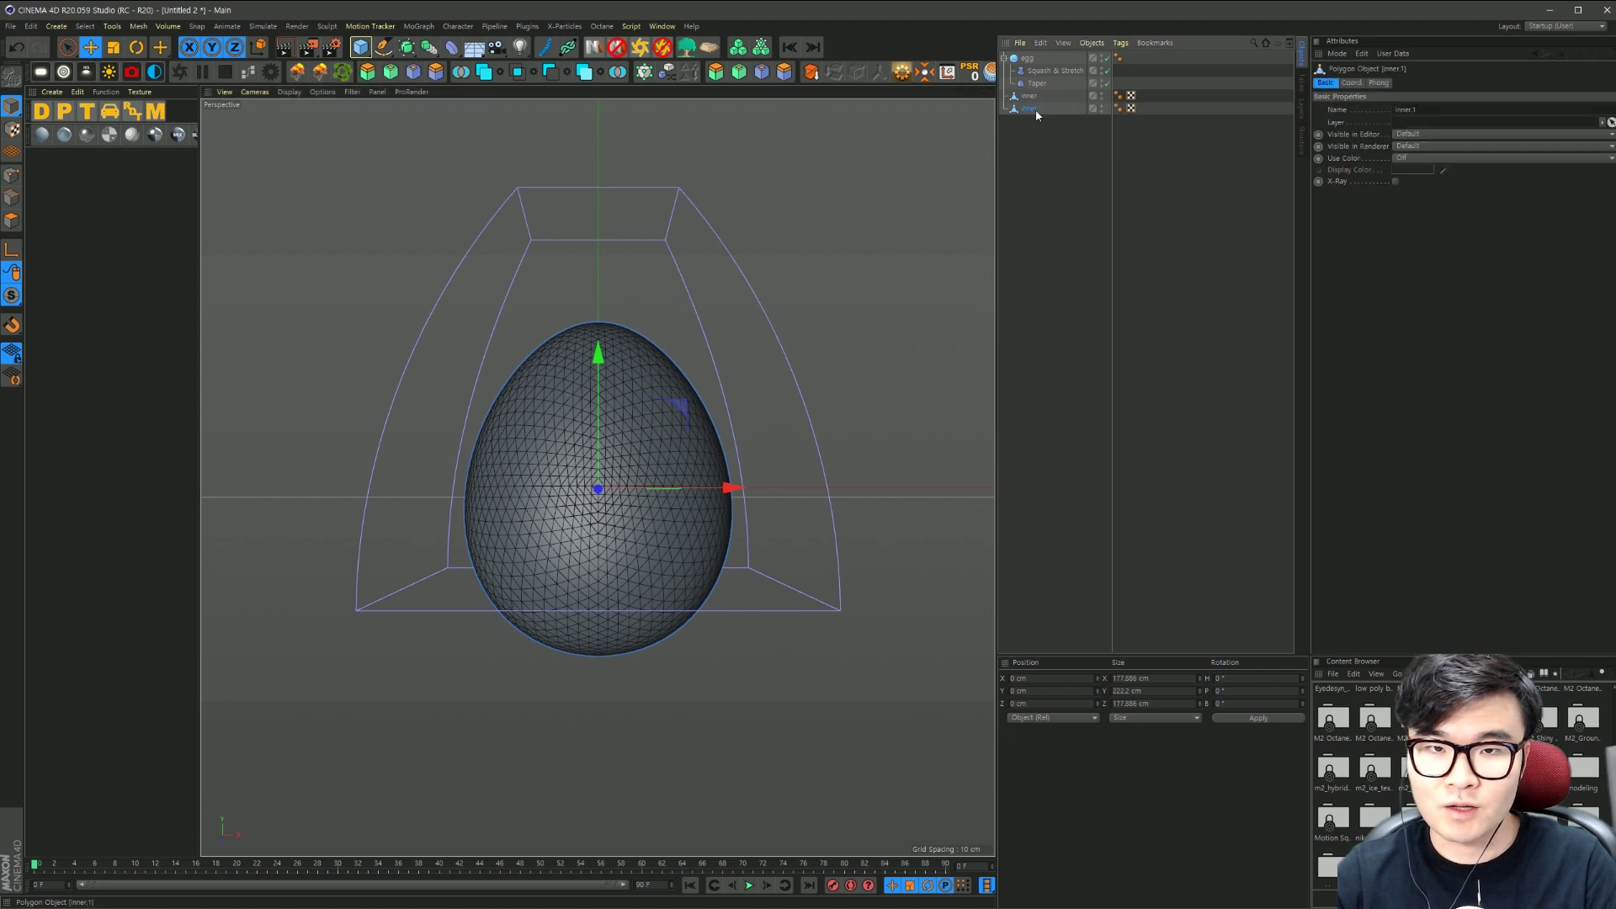
{"action": "double_click", "coordinate": [1035, 109]}
{"action": "type", "text": "out"}
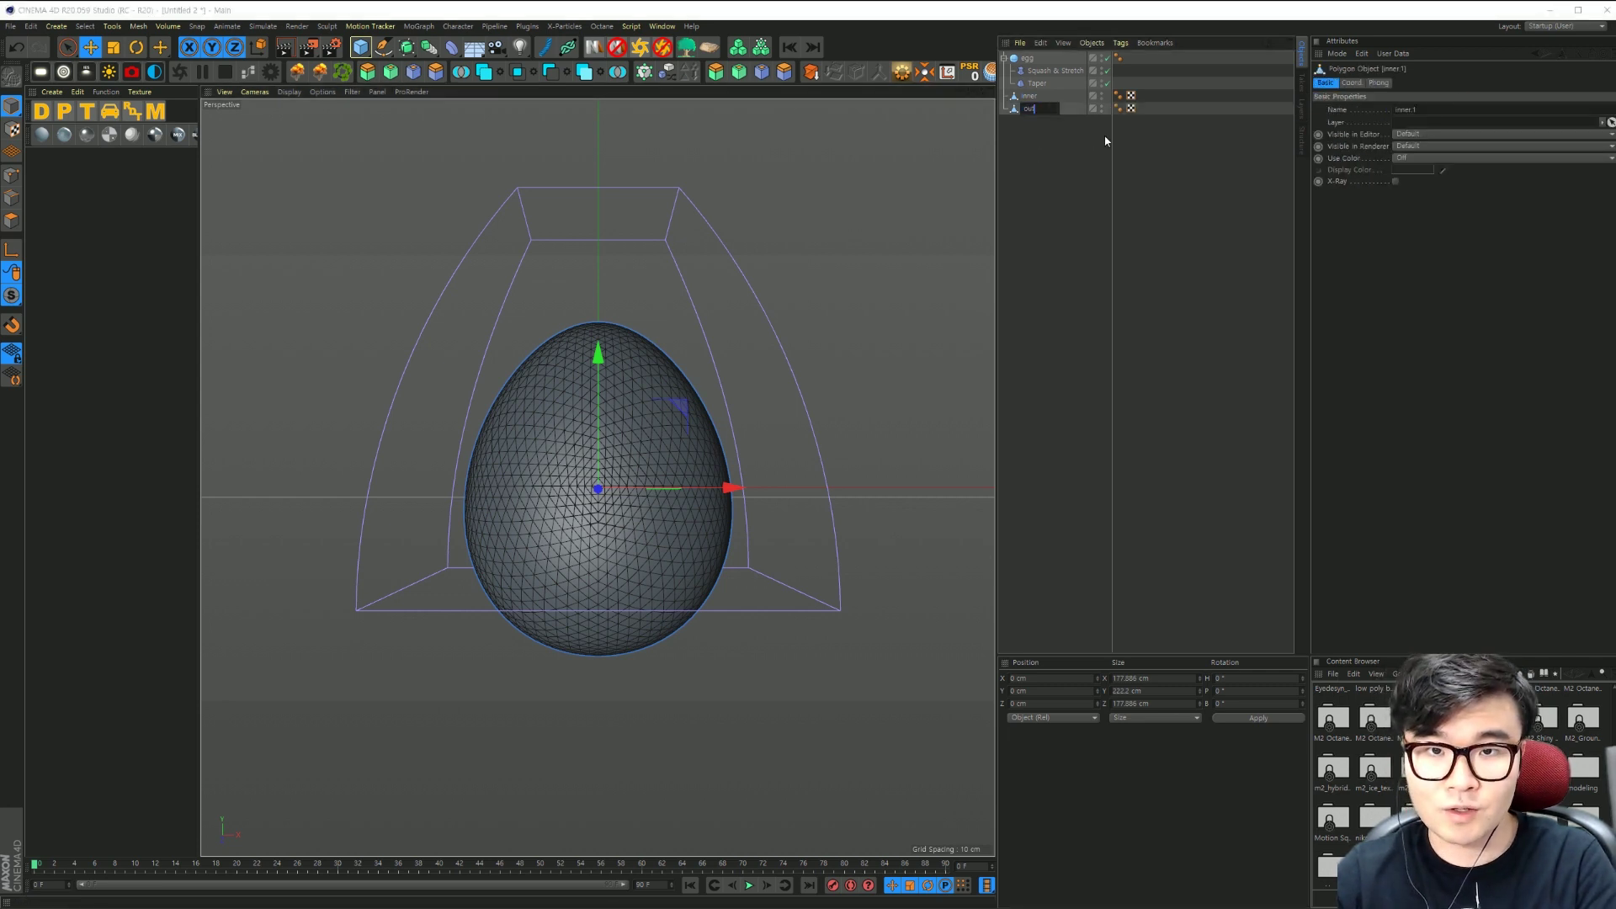
{"action": "type", "text": "er"}
{"action": "key", "text": "Return"}
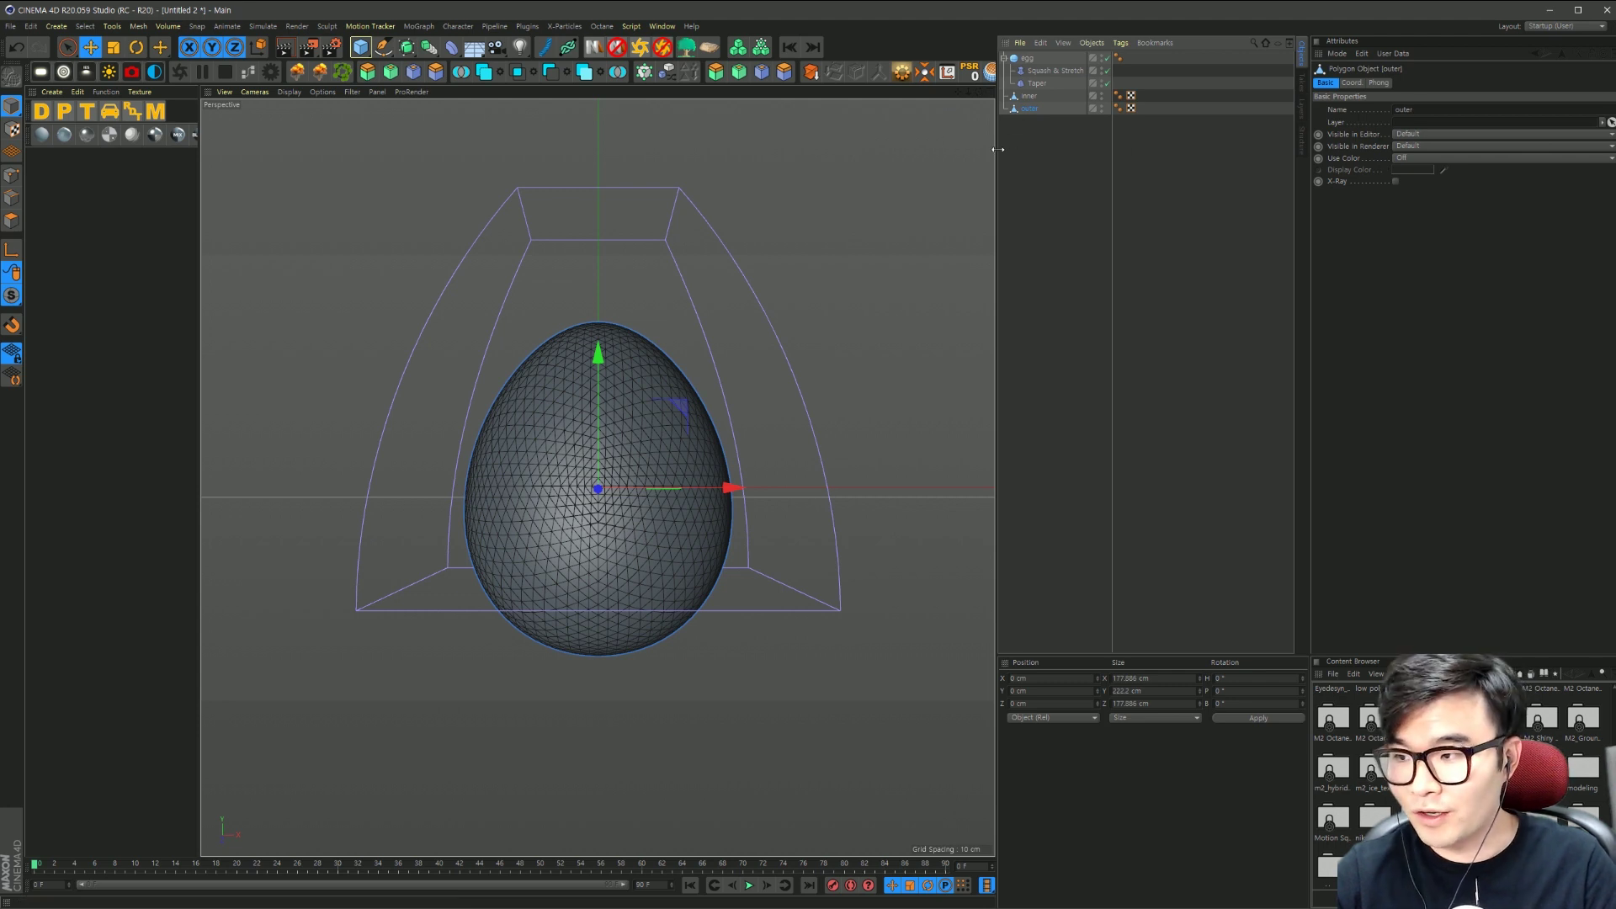
Step: Set the outer egg's scale to S.X 1.2, S.Y 1.5, S.Z 1.2
{"action": "left_click", "coordinate": [1351, 83]}
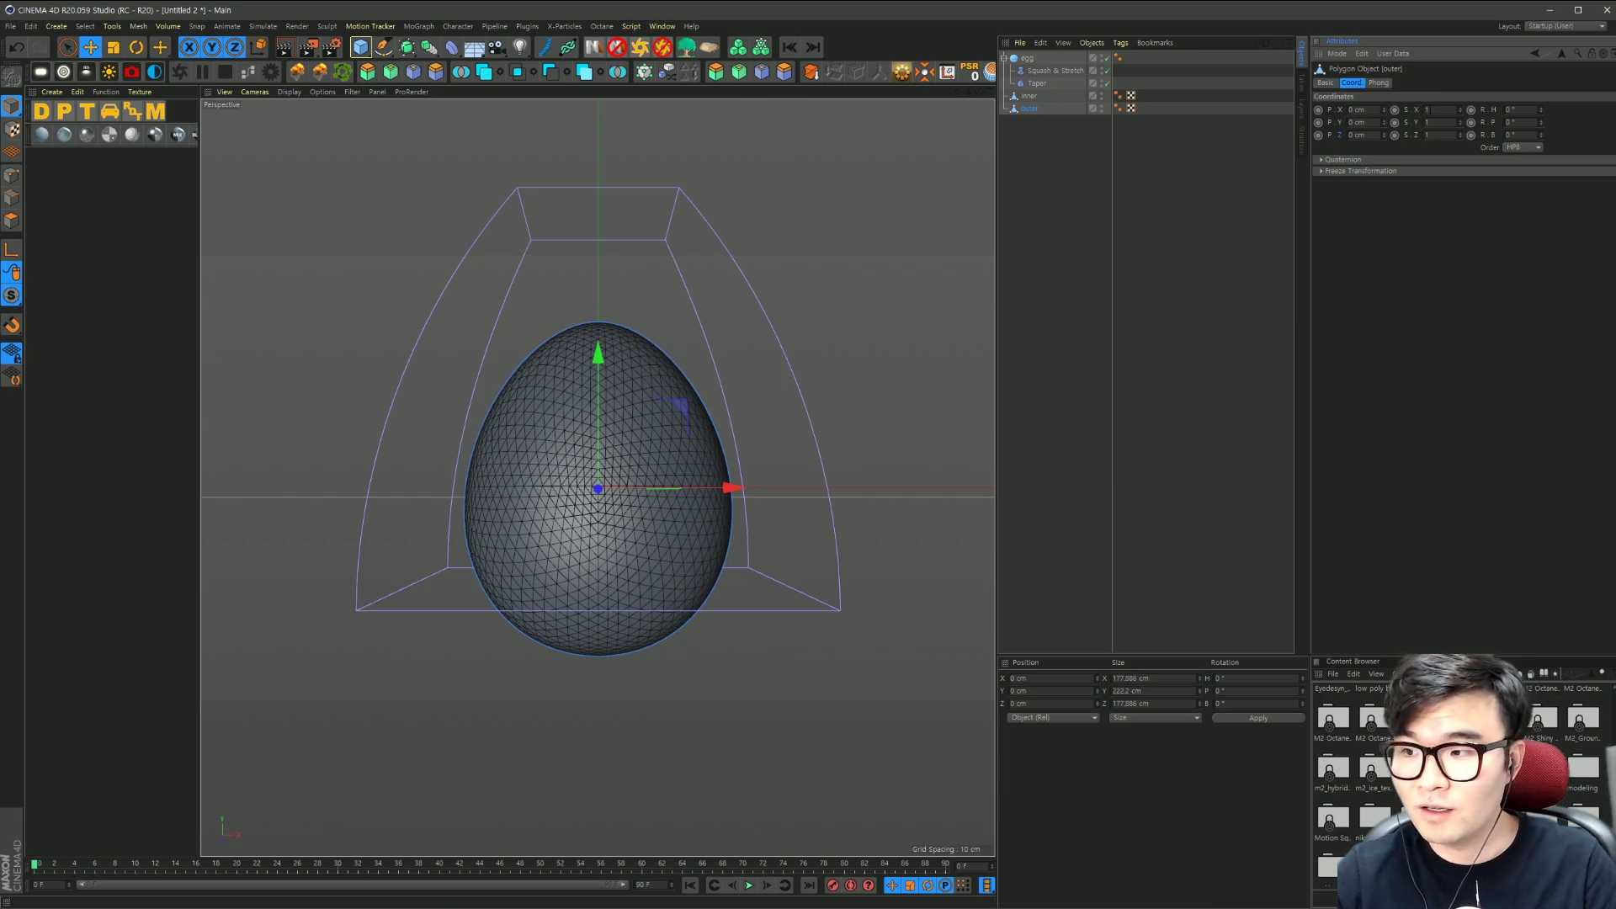
{"action": "left_click_drag", "start_coordinate": [703, 320], "coordinate": [916, 270]}
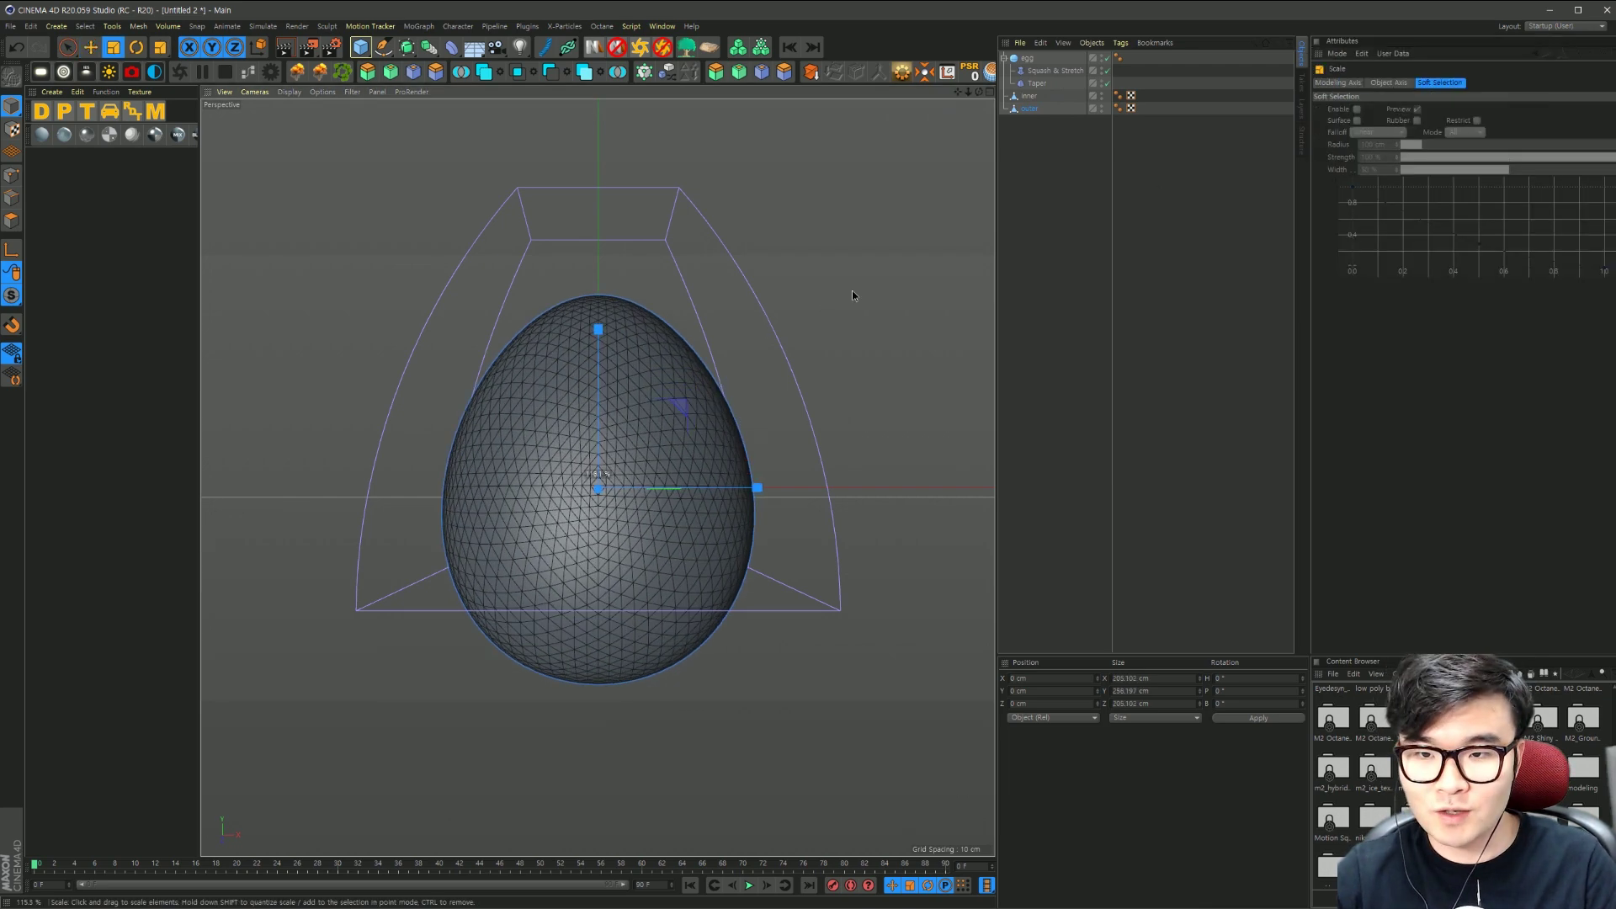
{"action": "key", "text": "ctrl+z"}
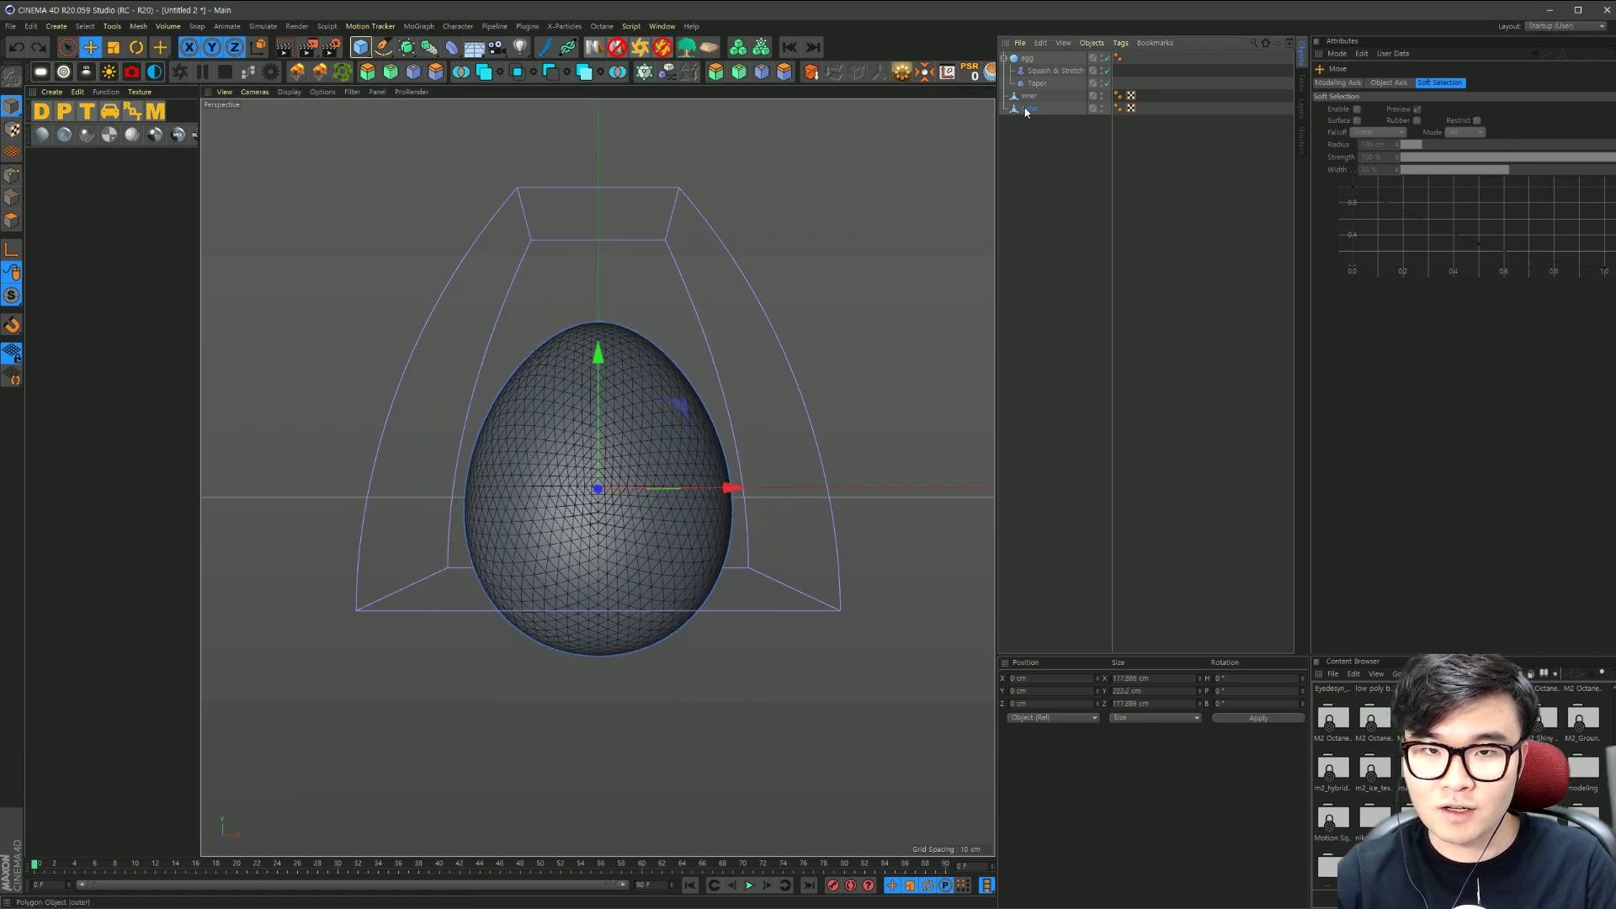
{"action": "left_click", "coordinate": [1030, 109]}
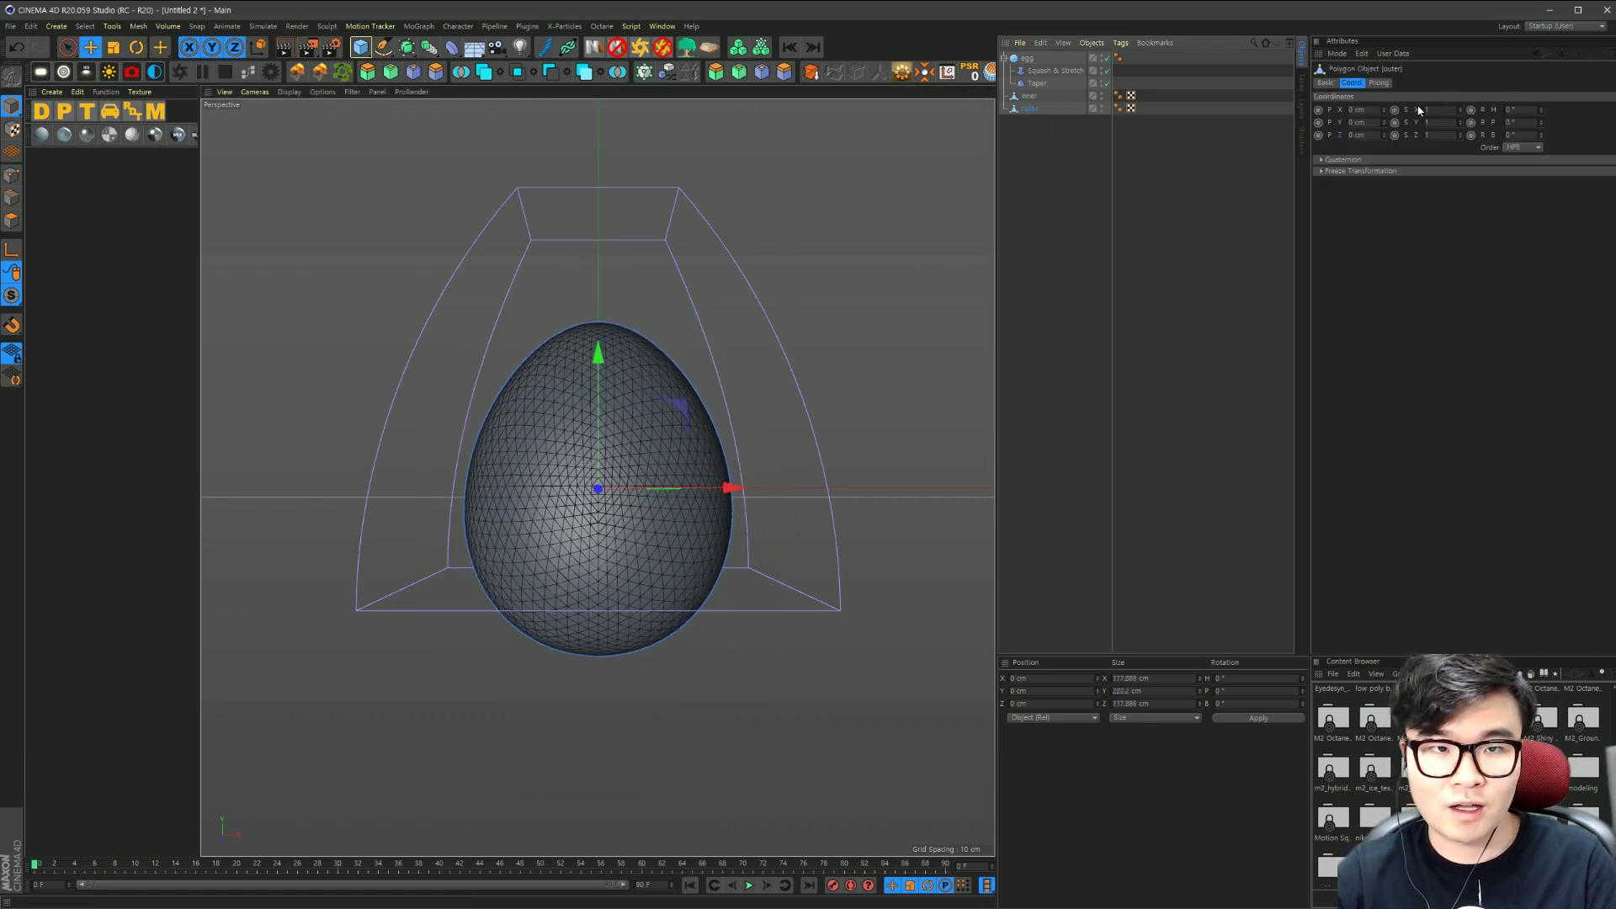
{"action": "left_click", "coordinate": [1421, 111]}
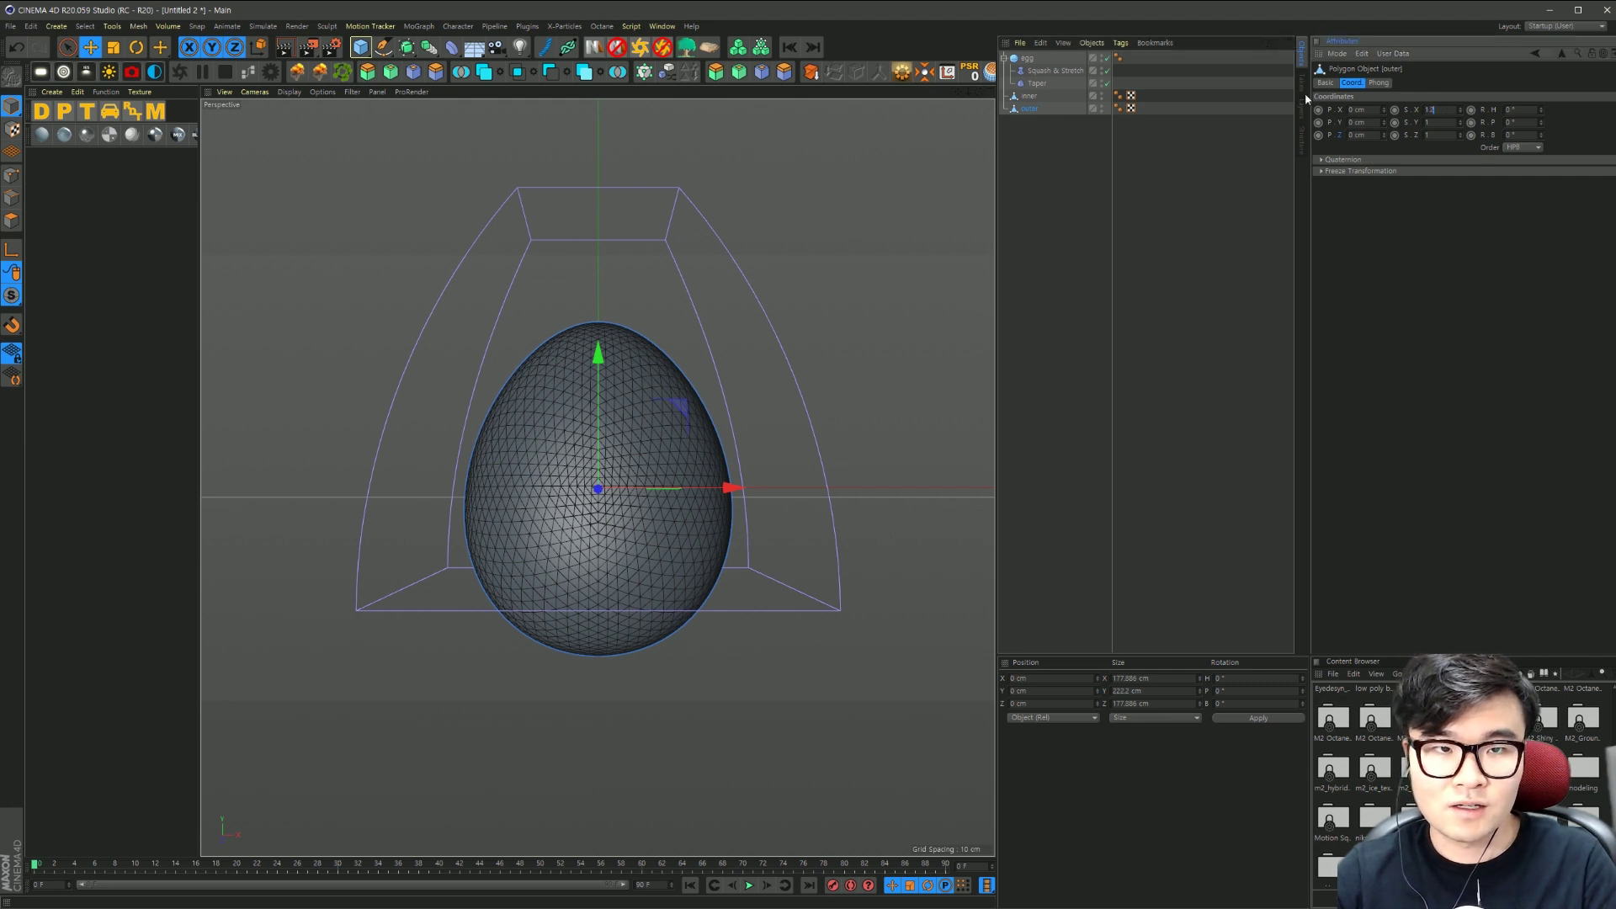
{"action": "key", "text": "Tab"}
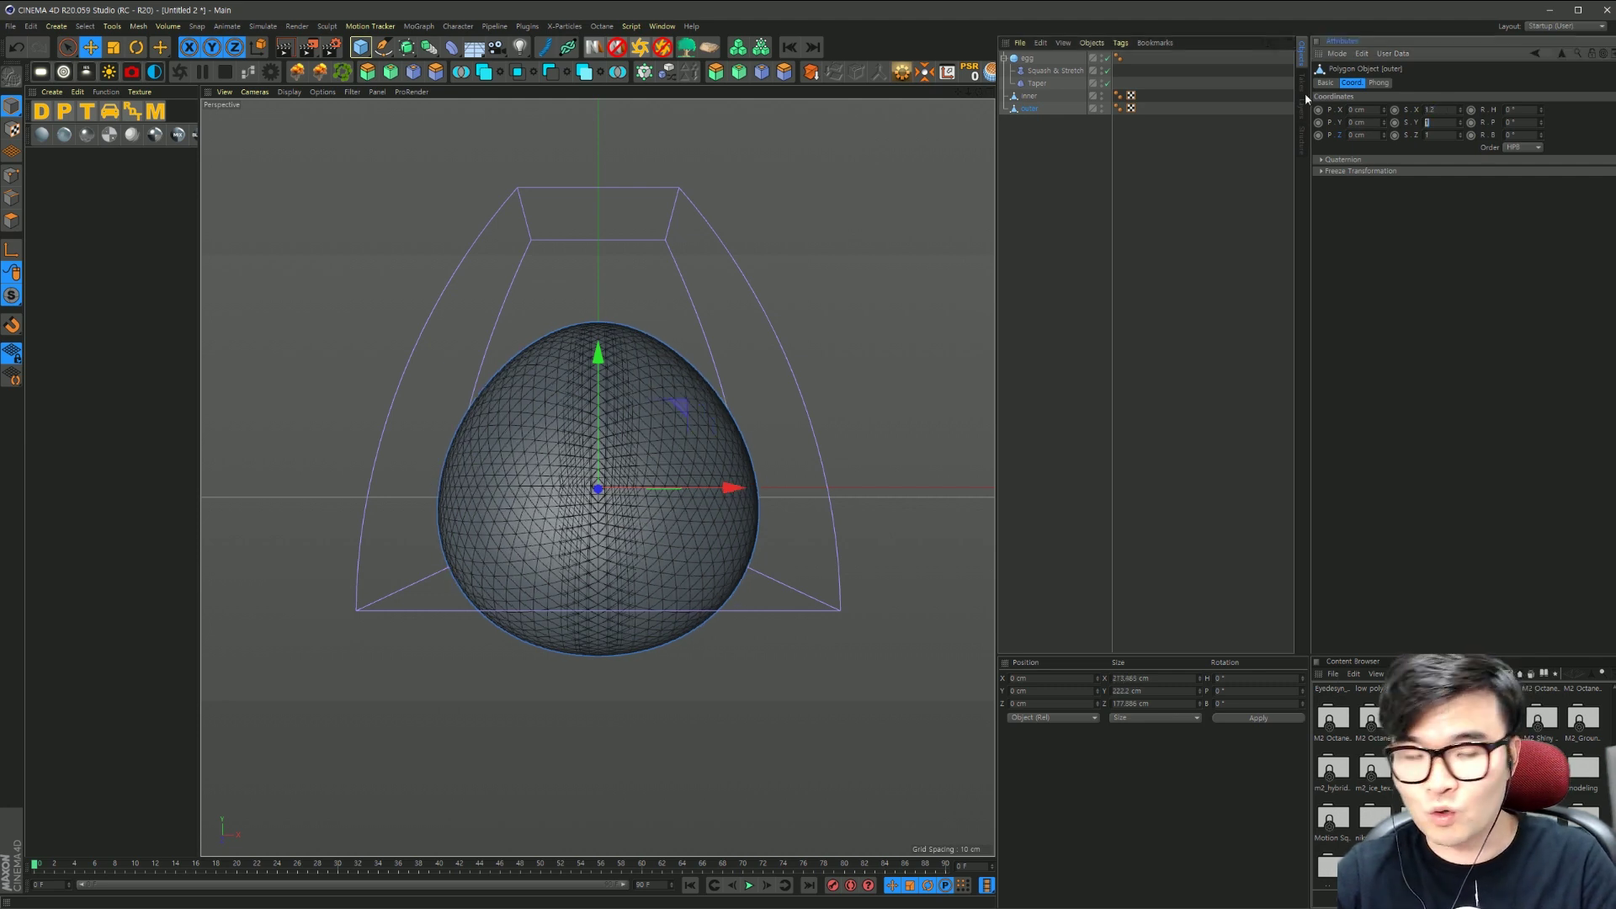
{"action": "type", "text": ".5"}
{"action": "key", "text": "Tab"}
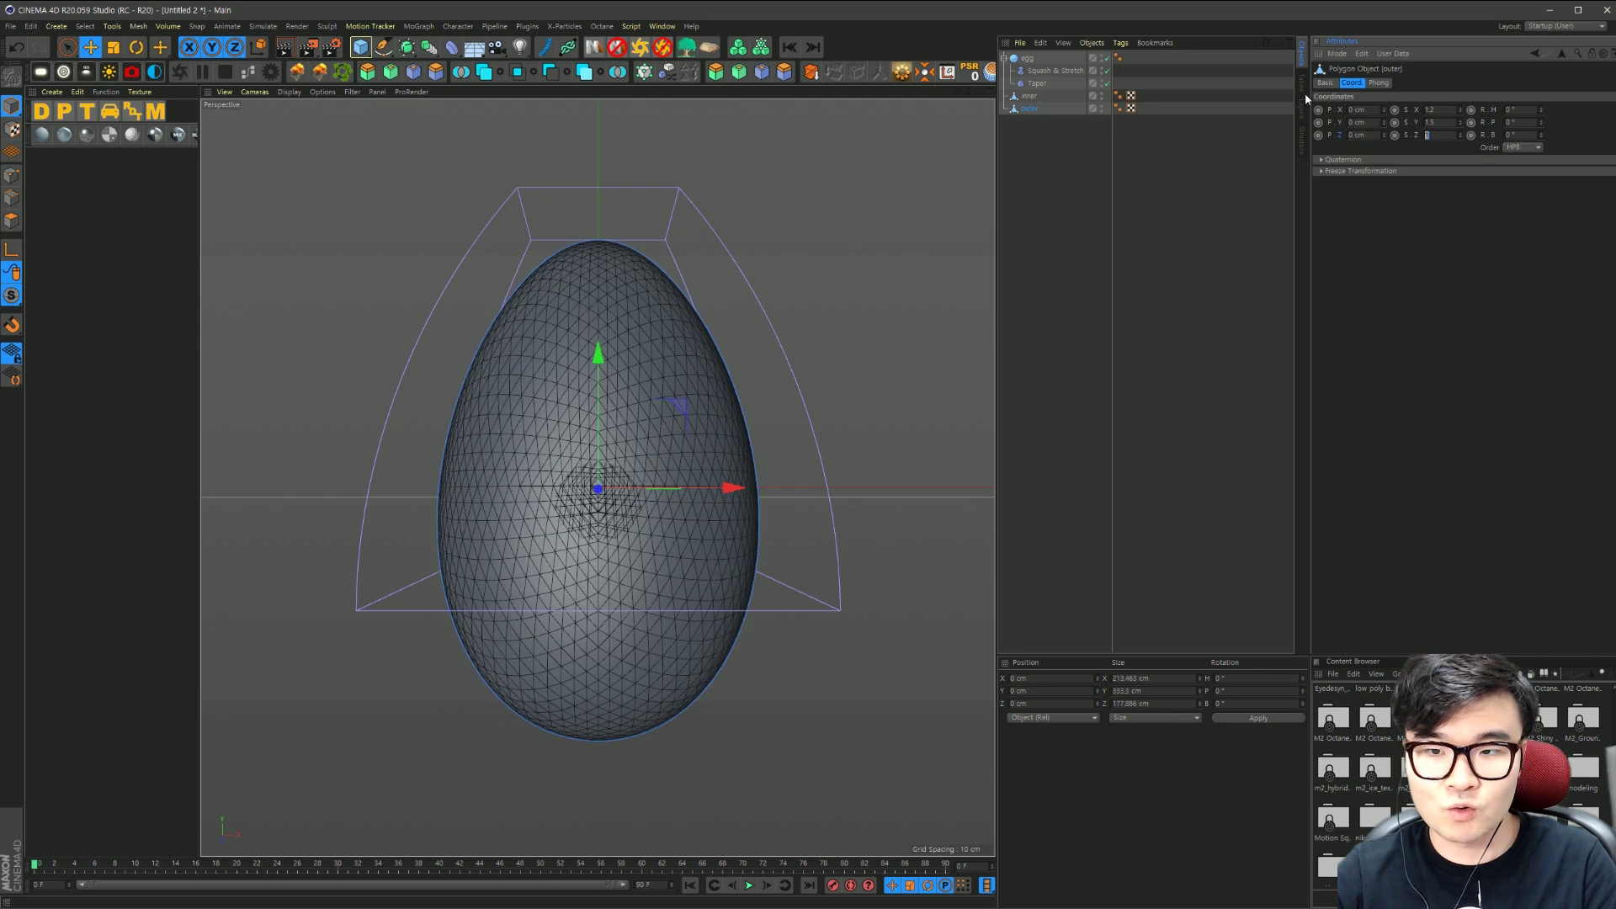
{"action": "type", "text": ".2"}
{"action": "key", "text": "Return"}
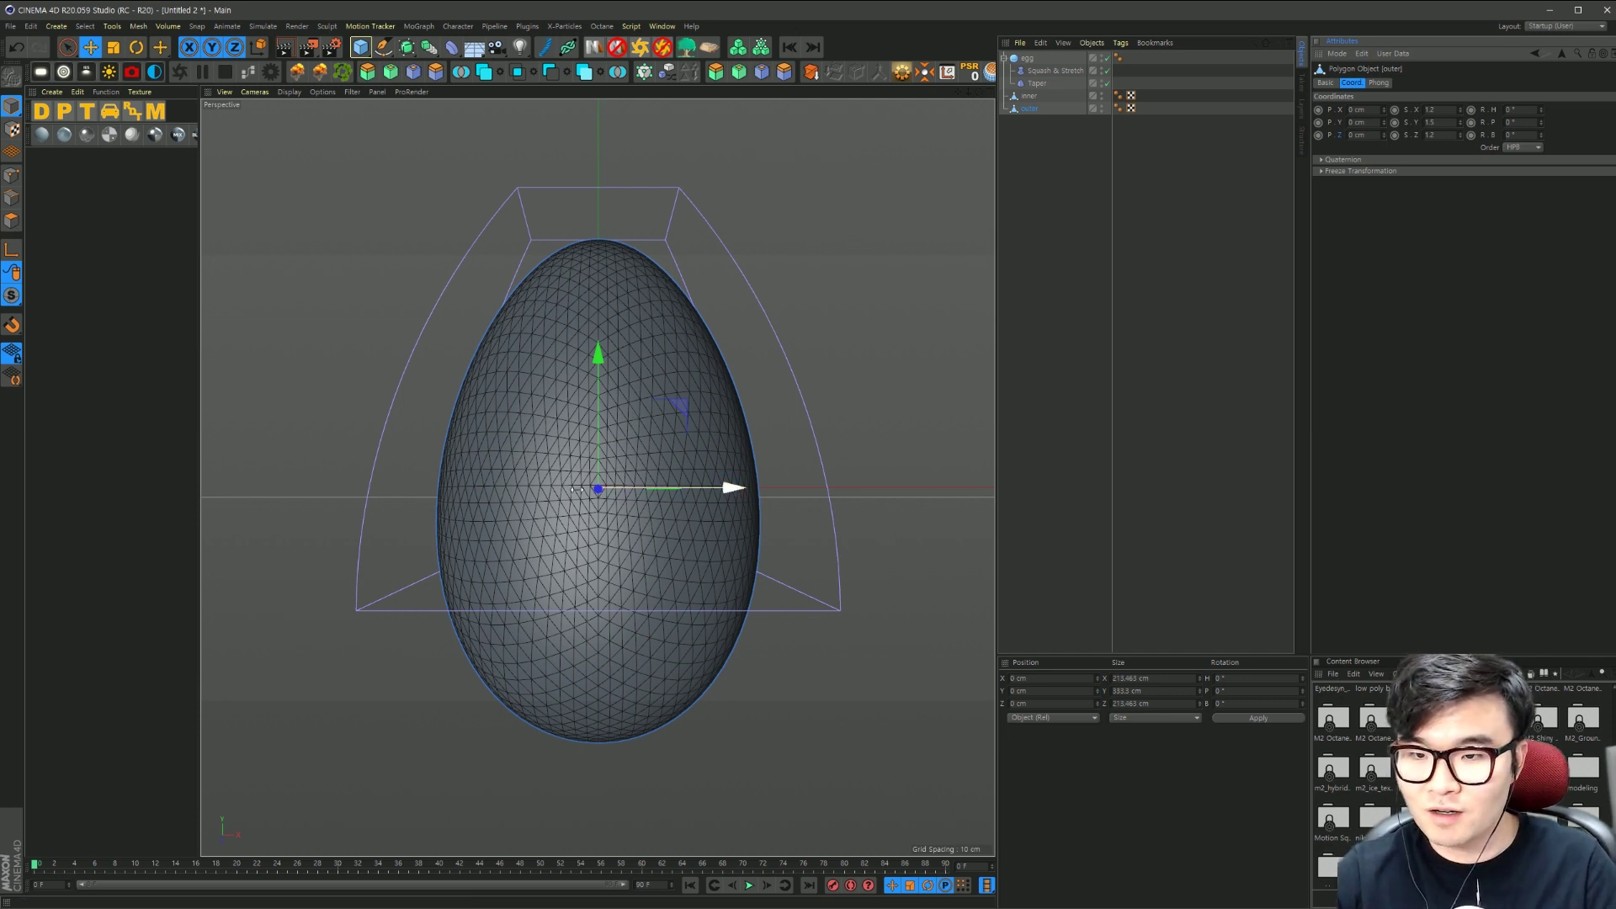
Step: Add a Cube sized 250 cm on X, Y and Z
{"action": "left_click", "coordinate": [361, 48]}
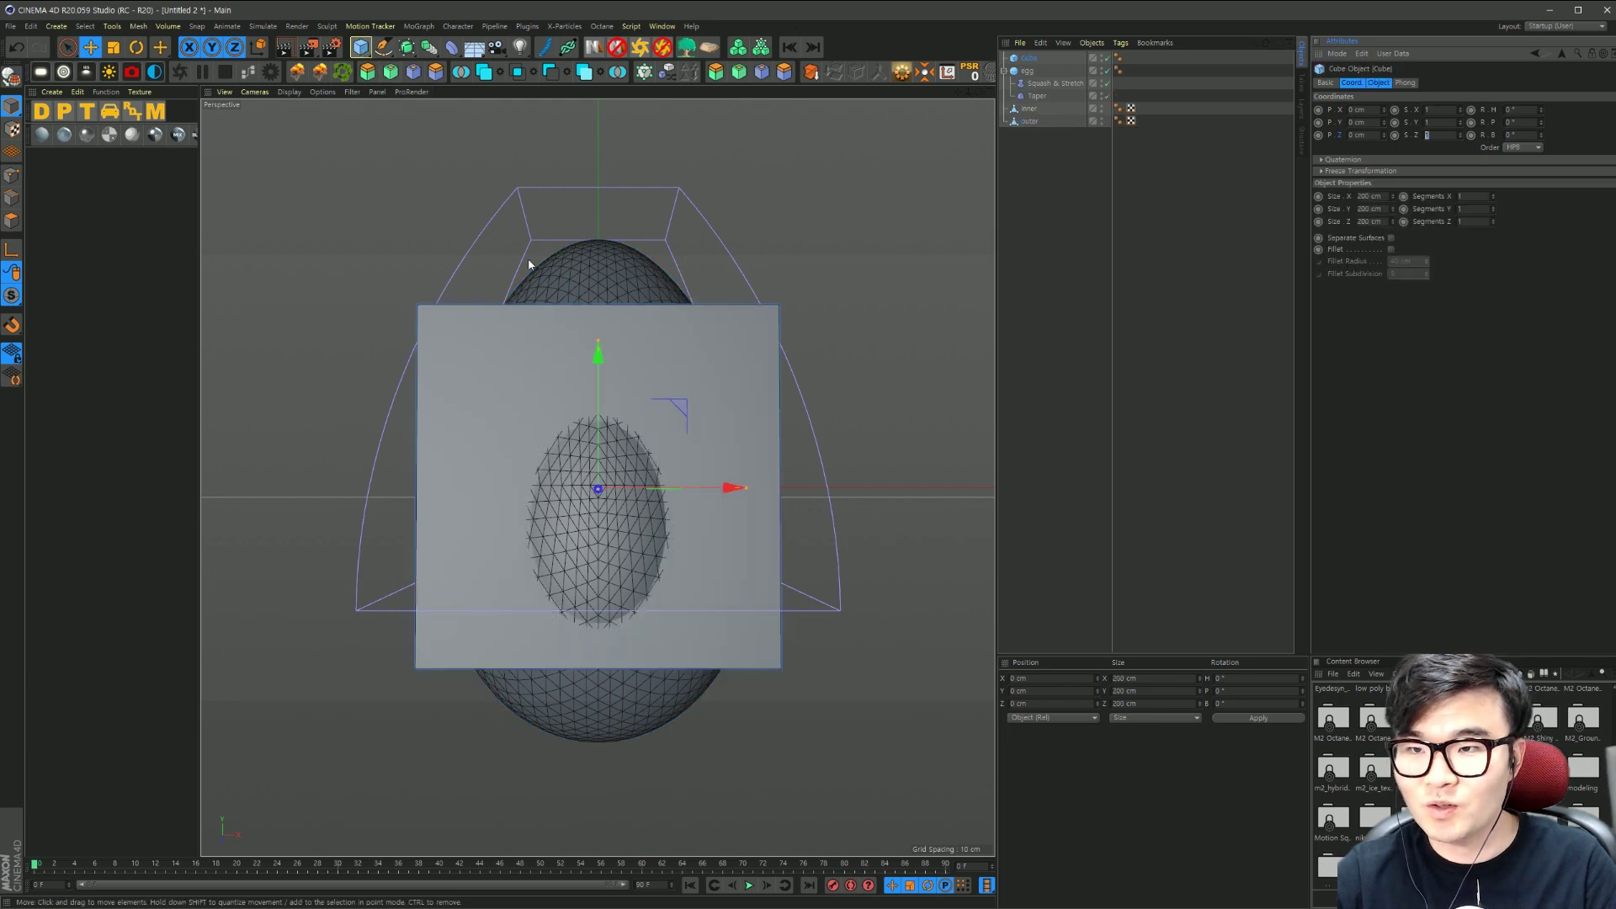
{"action": "left_click", "coordinate": [1377, 83]}
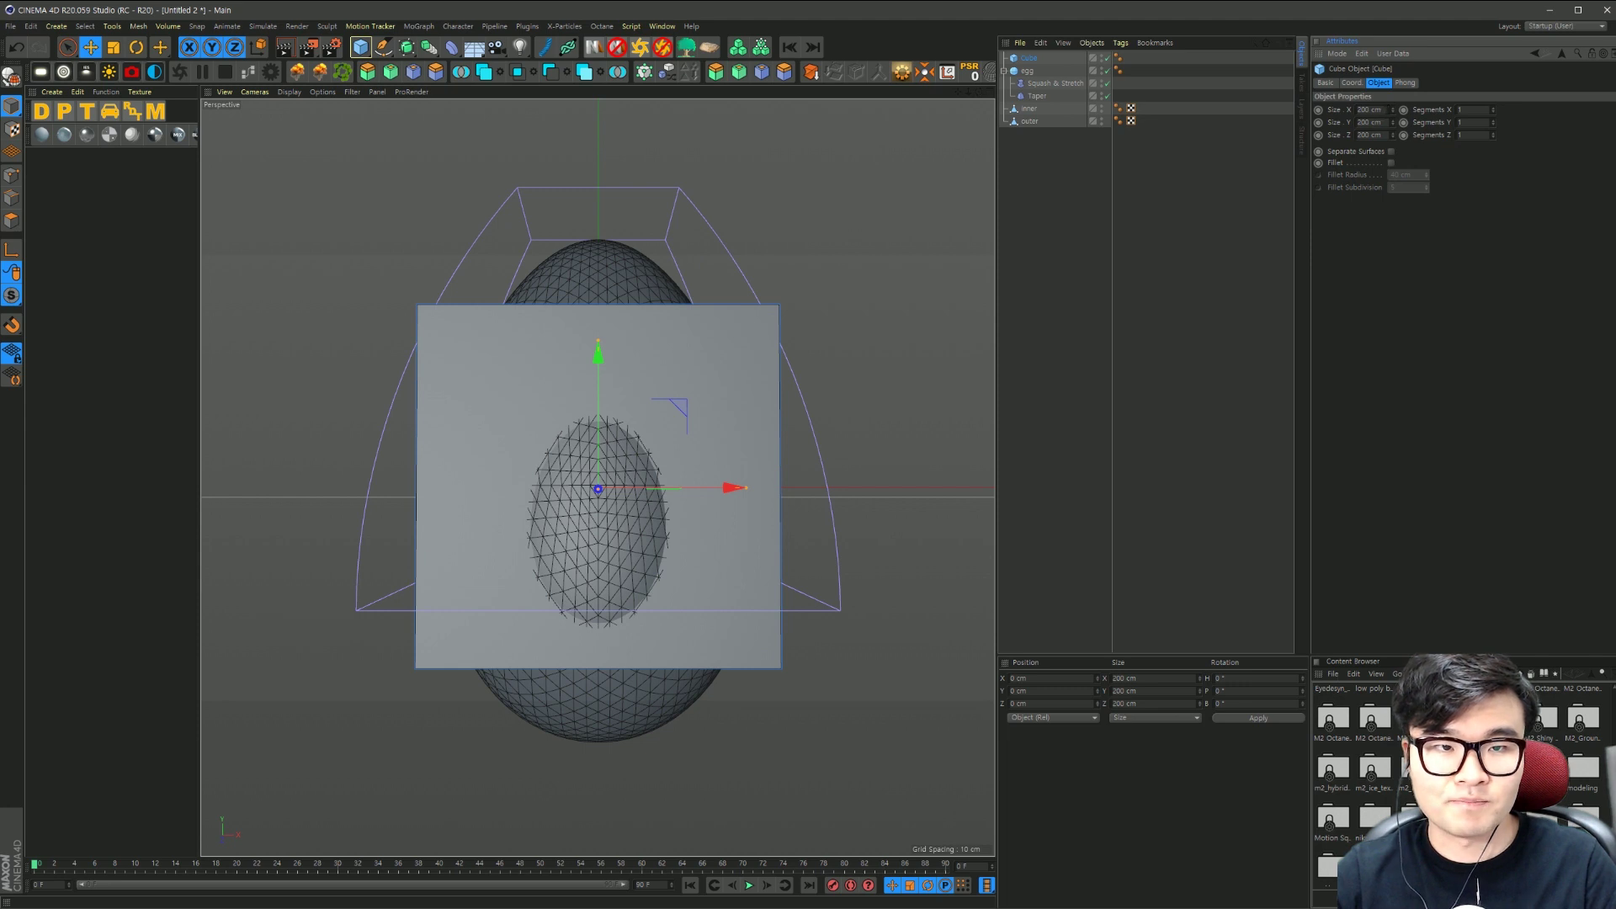
{"action": "double_click", "coordinate": [1368, 109]}
{"action": "type", "text": "250"}
{"action": "key", "text": "Tab"}
{"action": "type", "text": "25"}
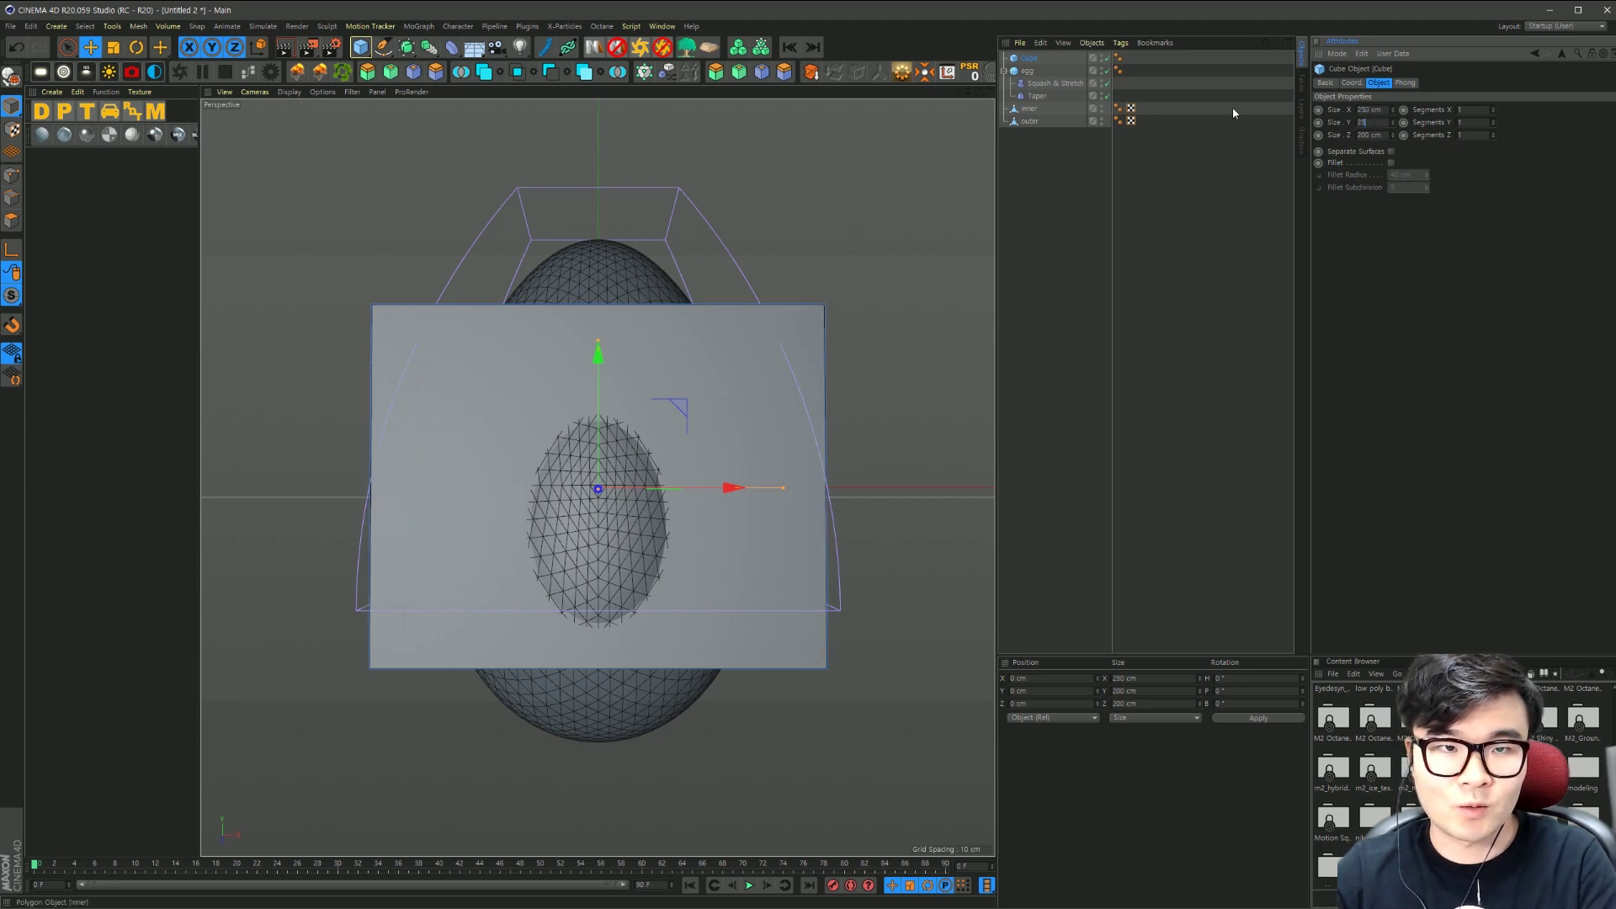
{"action": "type", "text": "0"}
{"action": "key", "text": "Tab"}
{"action": "type", "text": "250"}
{"action": "key", "text": "Tab"}
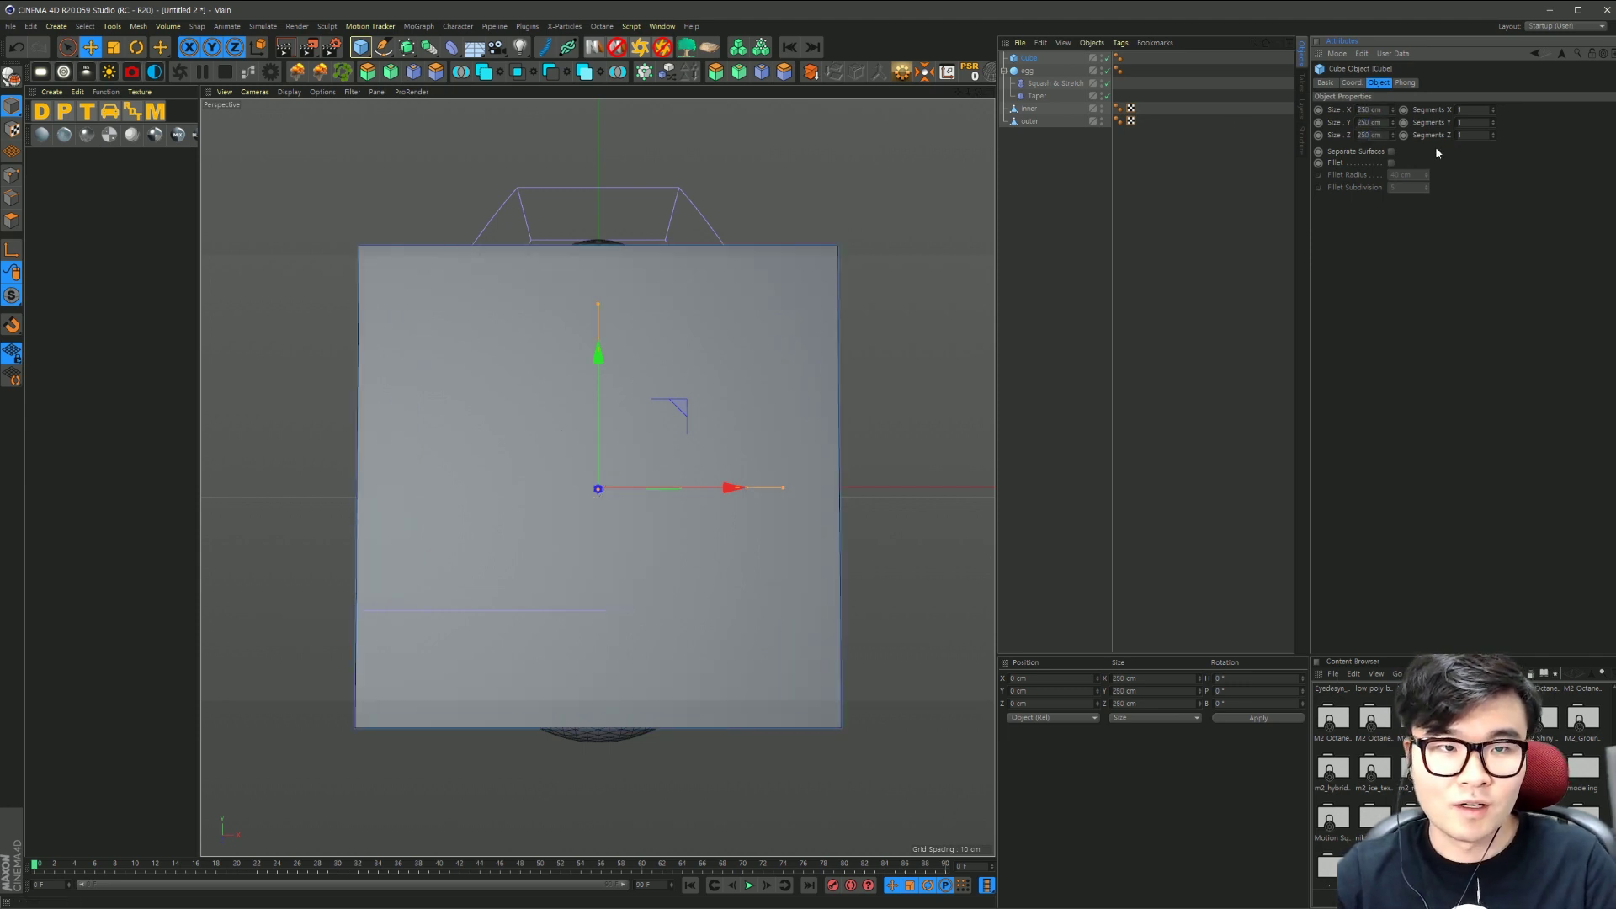
Step: Raise the cube to P.Y 90 cm
{"action": "left_click", "coordinate": [1353, 82]}
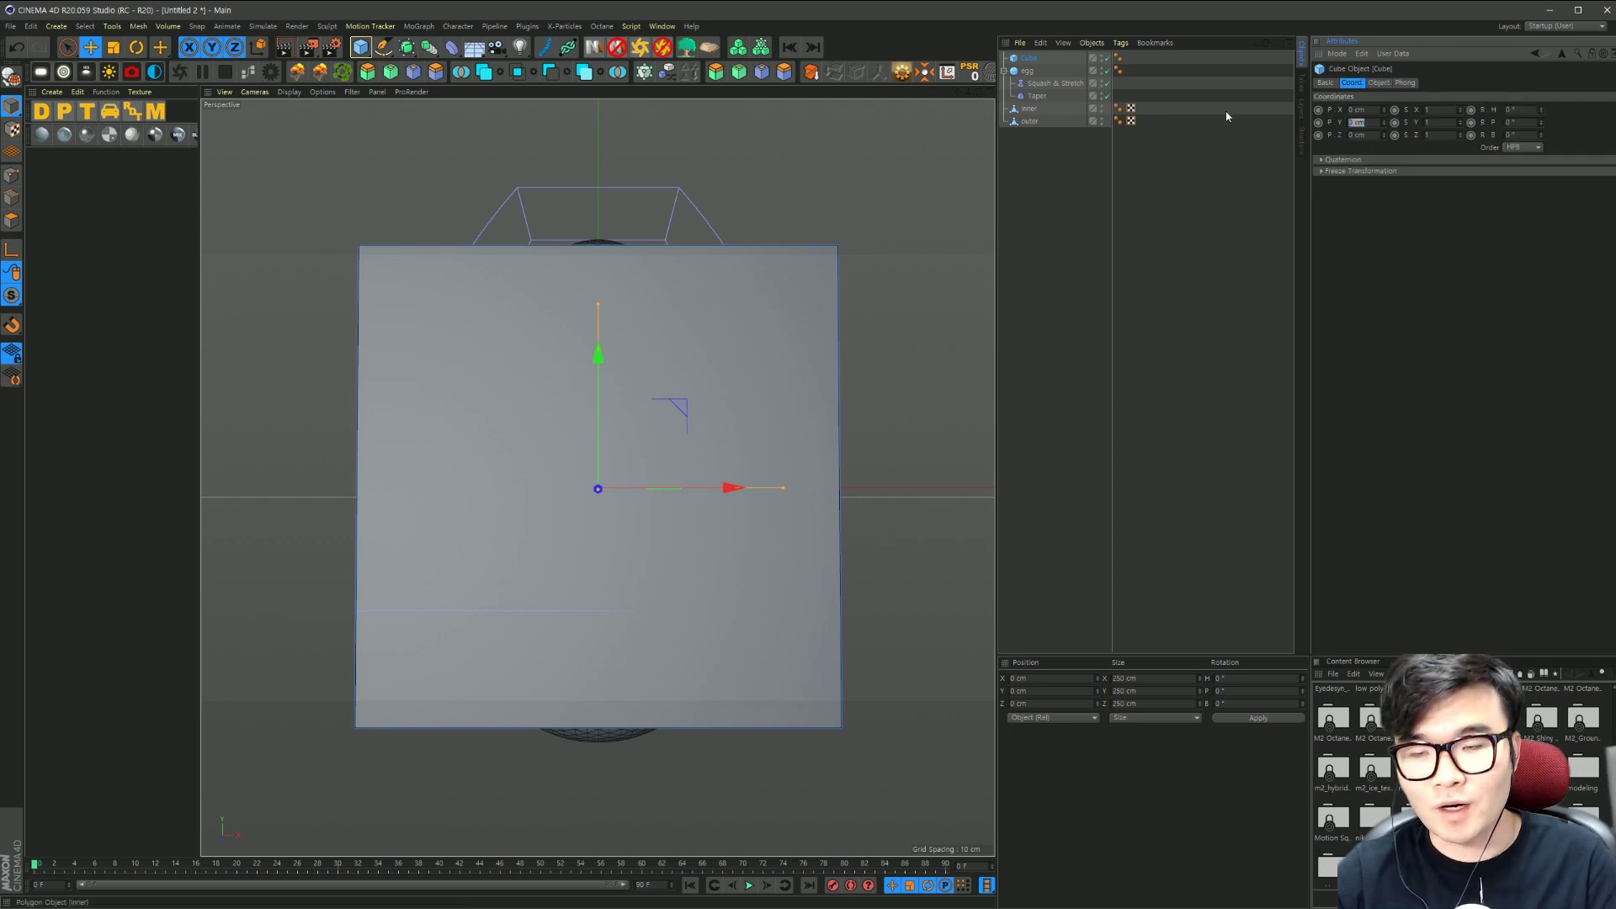
{"action": "type", "text": "90"}
{"action": "key", "text": "Return"}
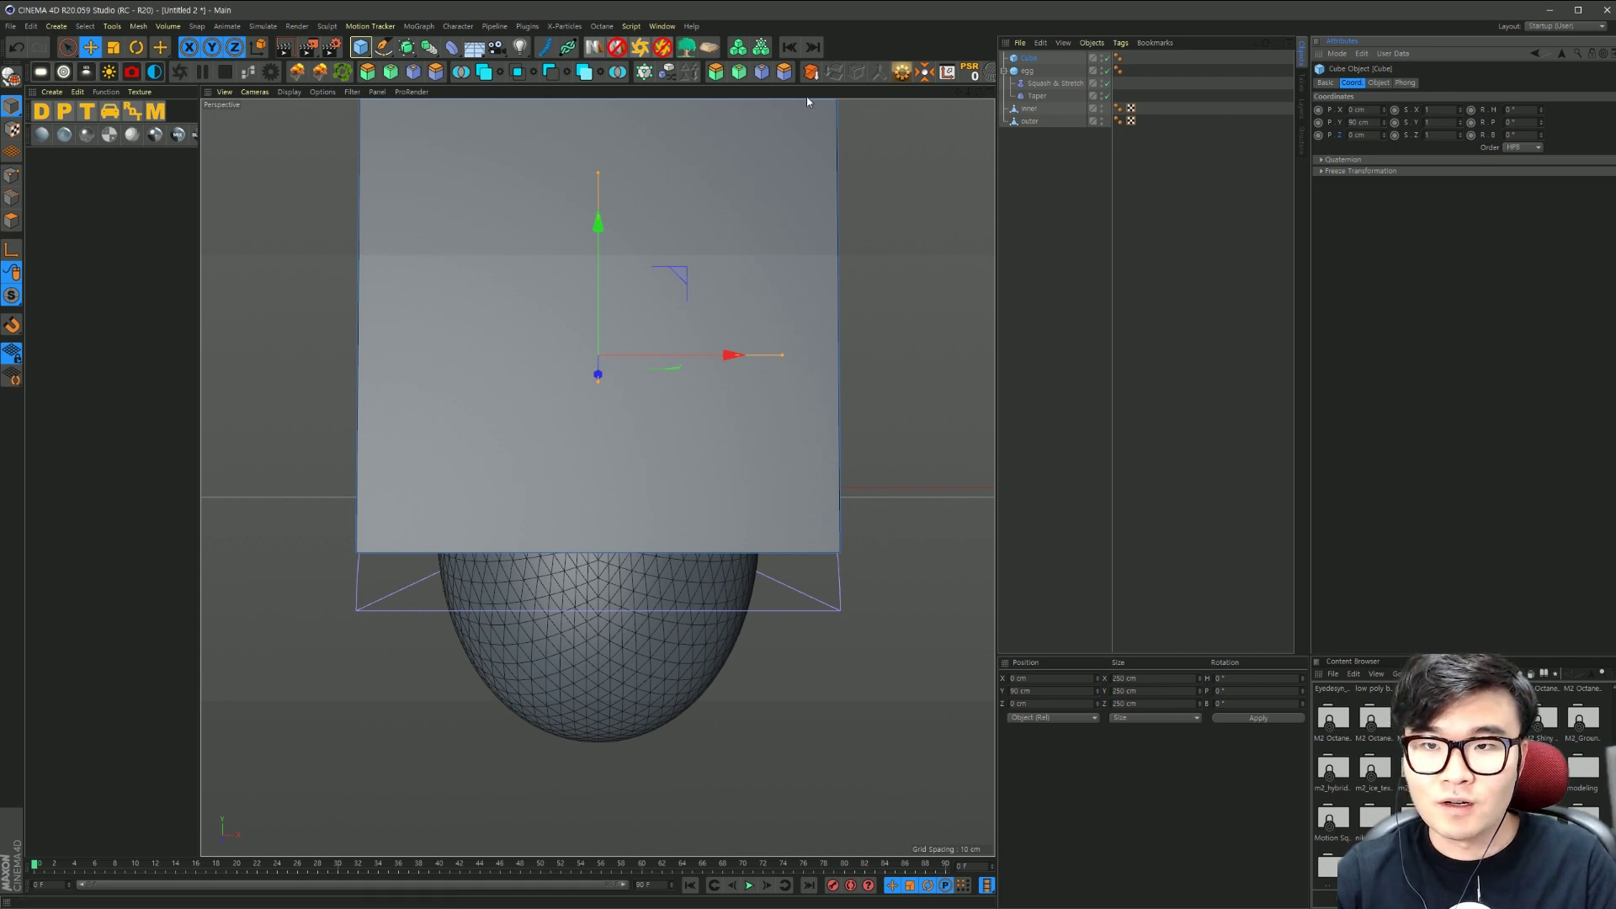
Step: Add a Volume Mesher and a Volume Builder, nesting the Builder under the Mesher
{"action": "left_click", "coordinate": [761, 48]}
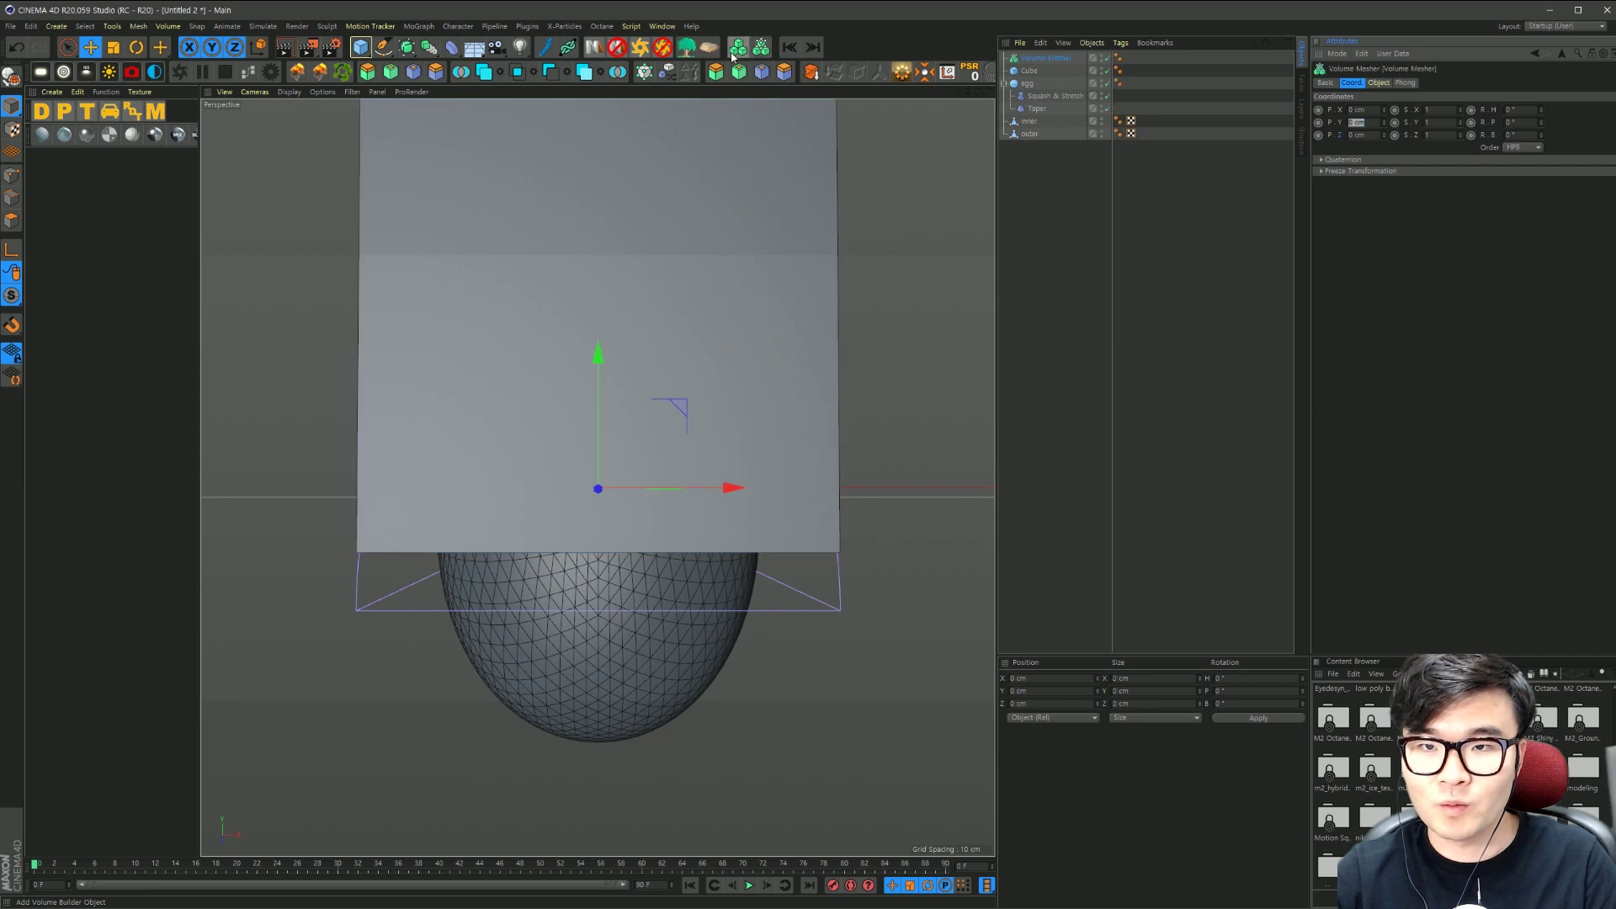
{"action": "left_click", "coordinate": [732, 55]}
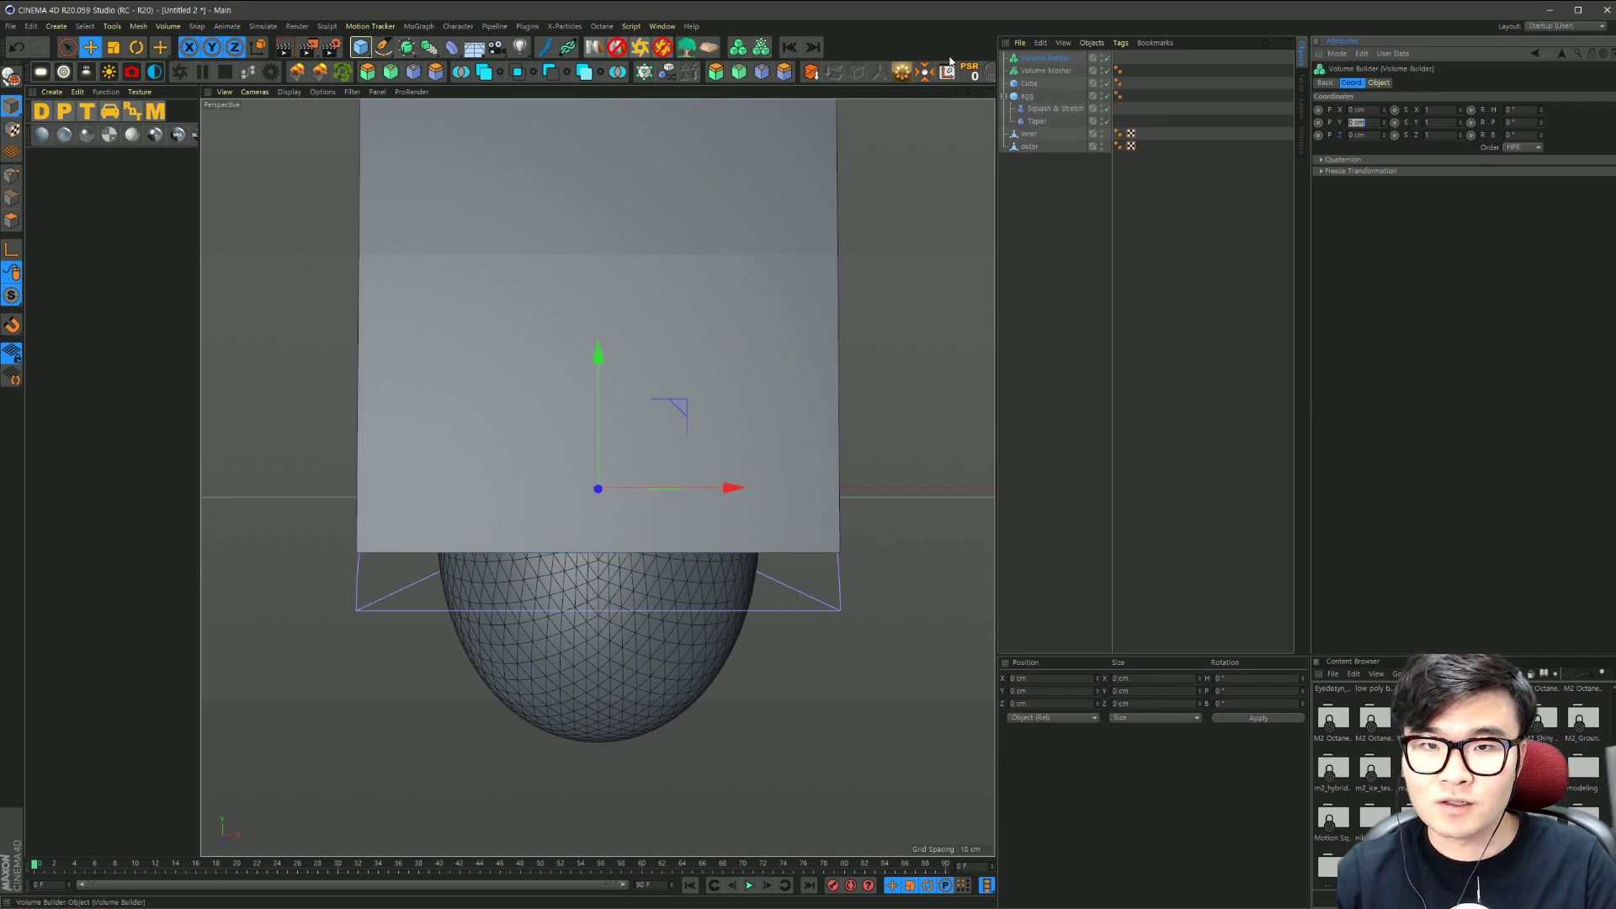
{"action": "left_click", "coordinate": [423, 50]}
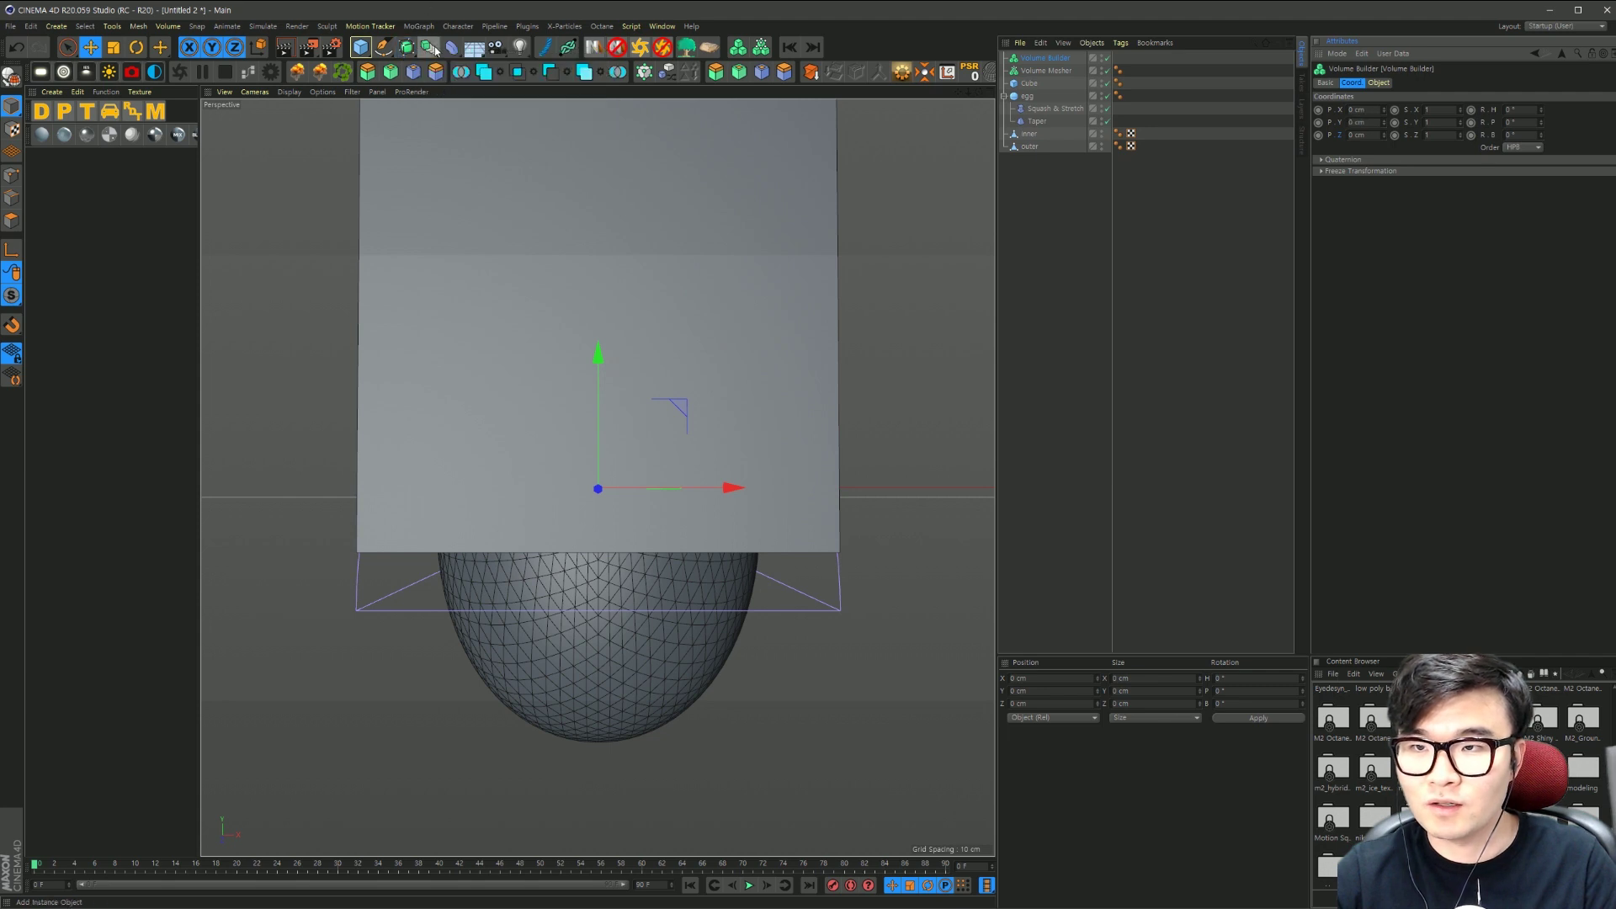
{"action": "left_click", "coordinate": [432, 49]}
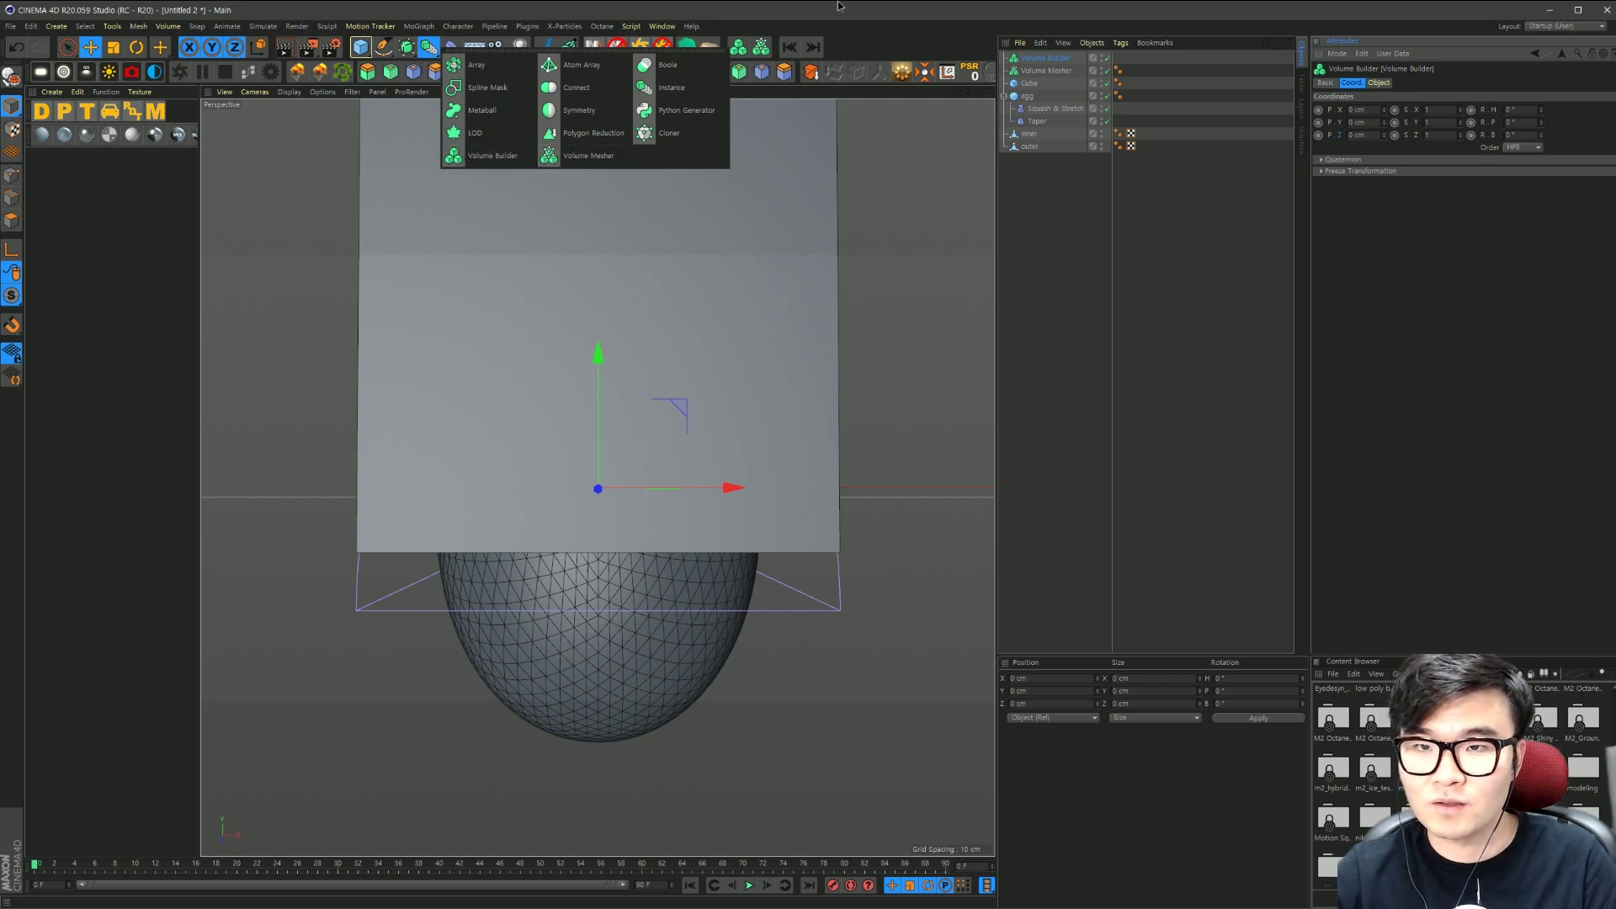
{"action": "left_click", "coordinate": [1068, 186]}
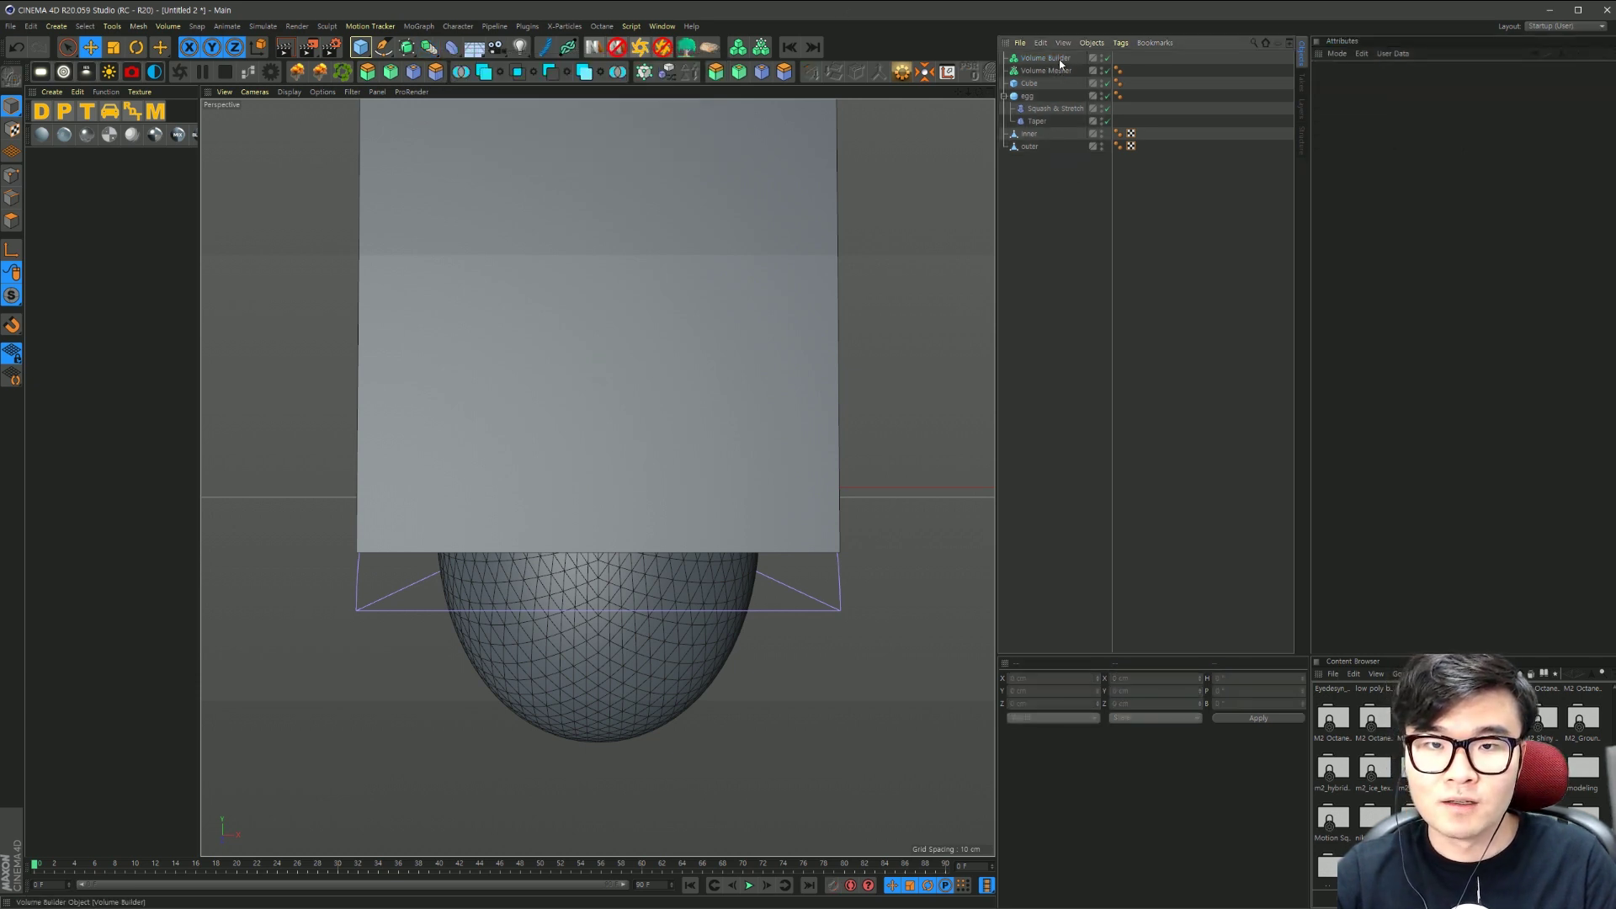
{"action": "left_click", "coordinate": [1052, 69]}
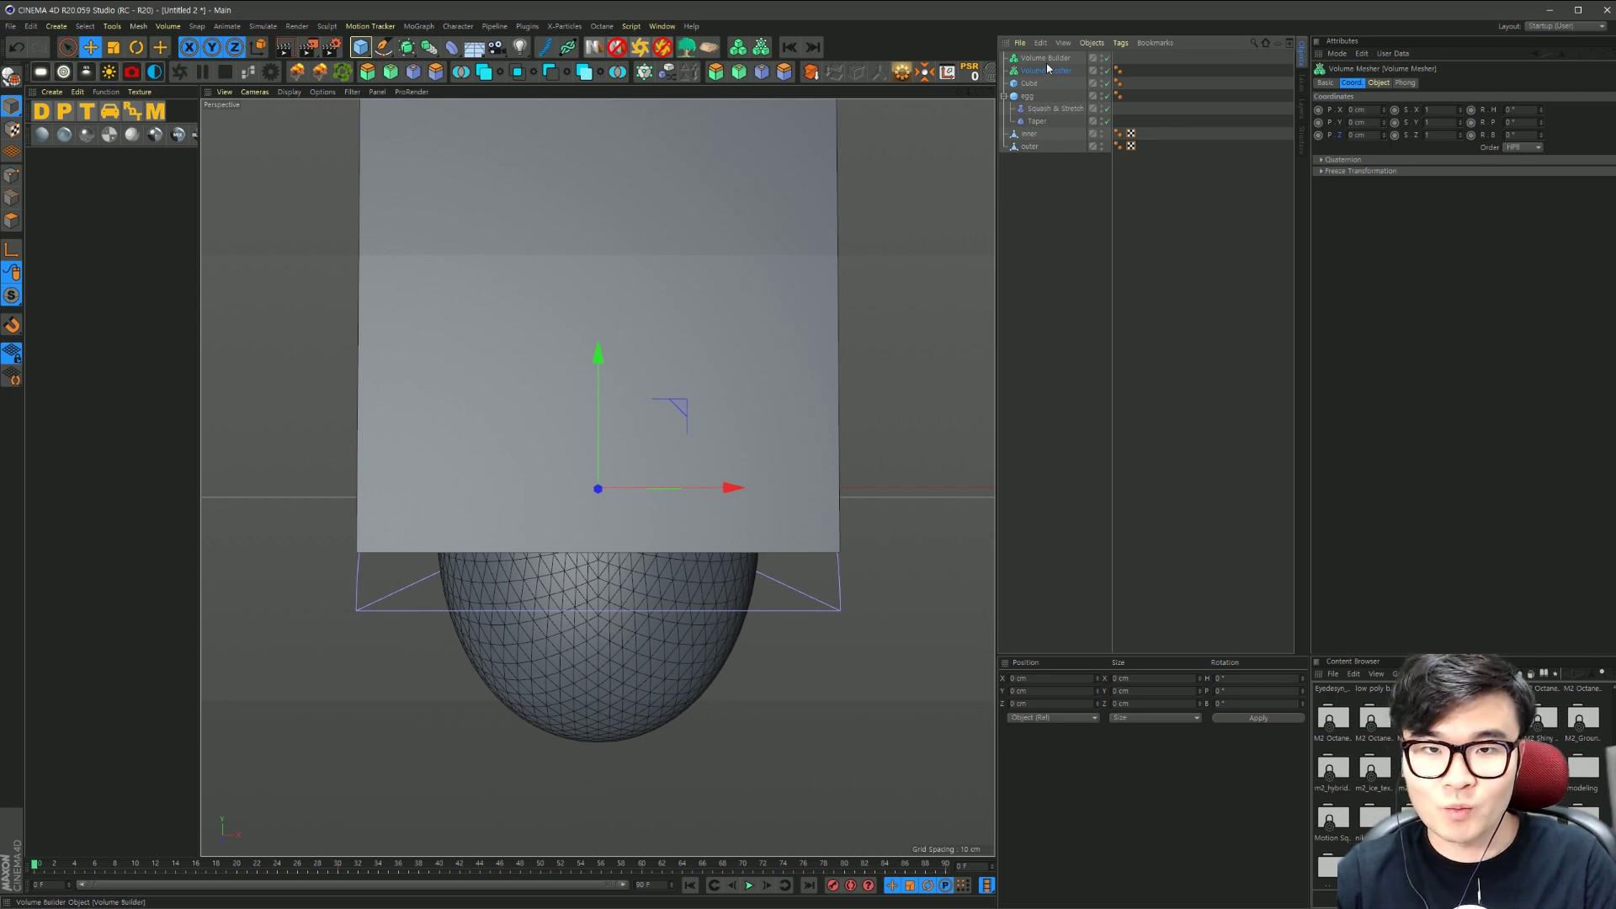
{"action": "left_click_drag", "start_coordinate": [1048, 58], "coordinate": [1053, 72]}
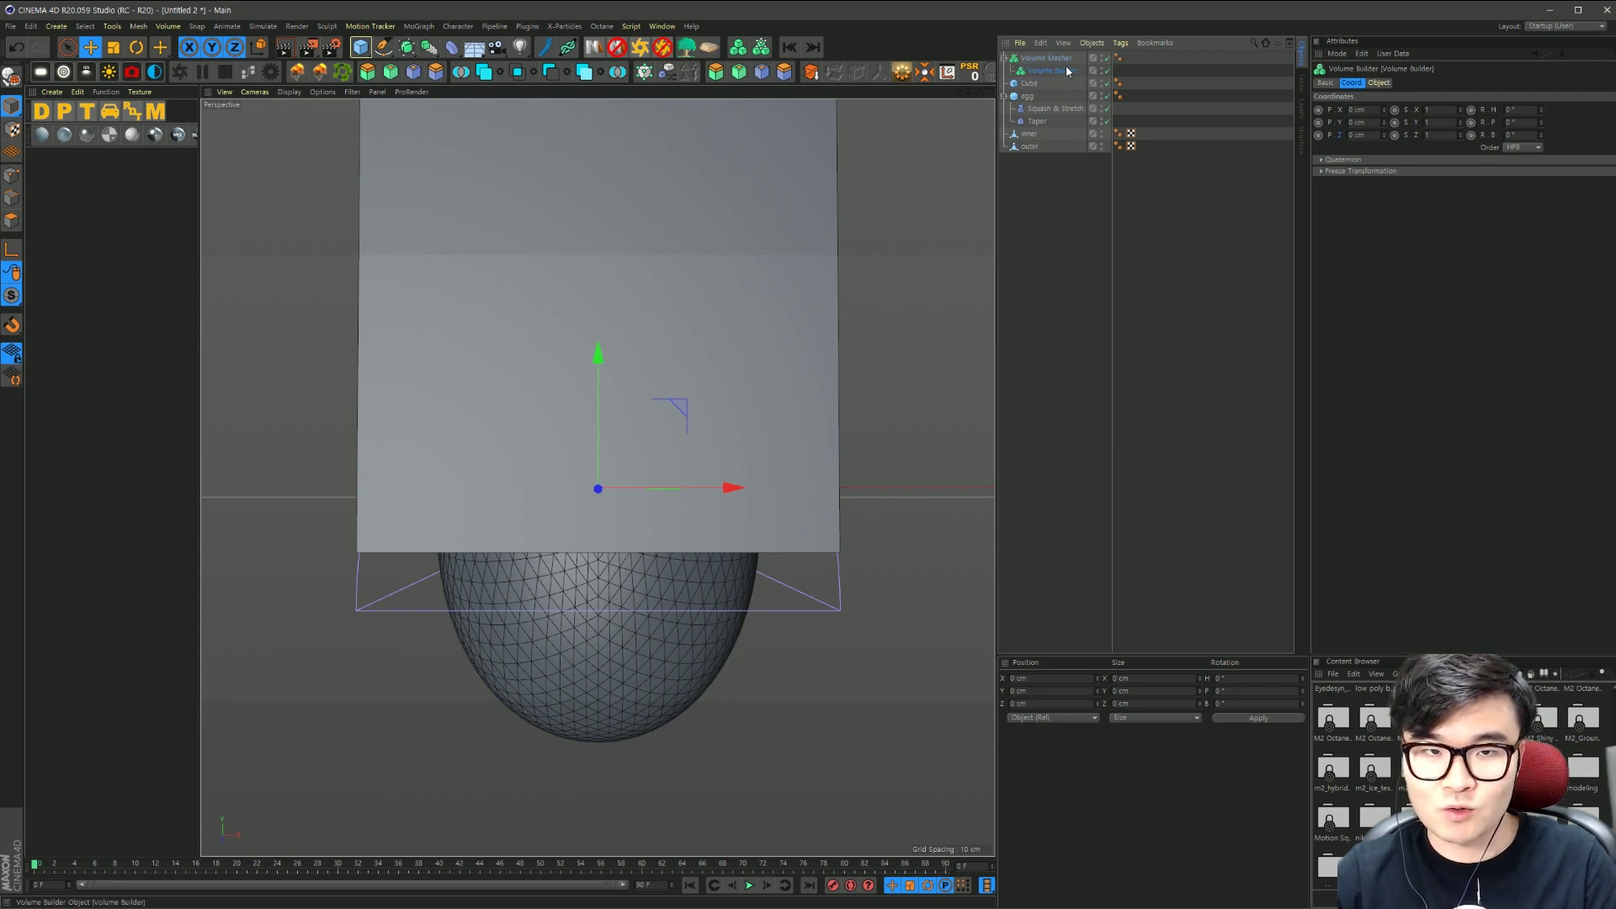
Step: Place Cube, inner and outer inside the Volume Builder
{"action": "left_click", "coordinate": [1379, 83]}
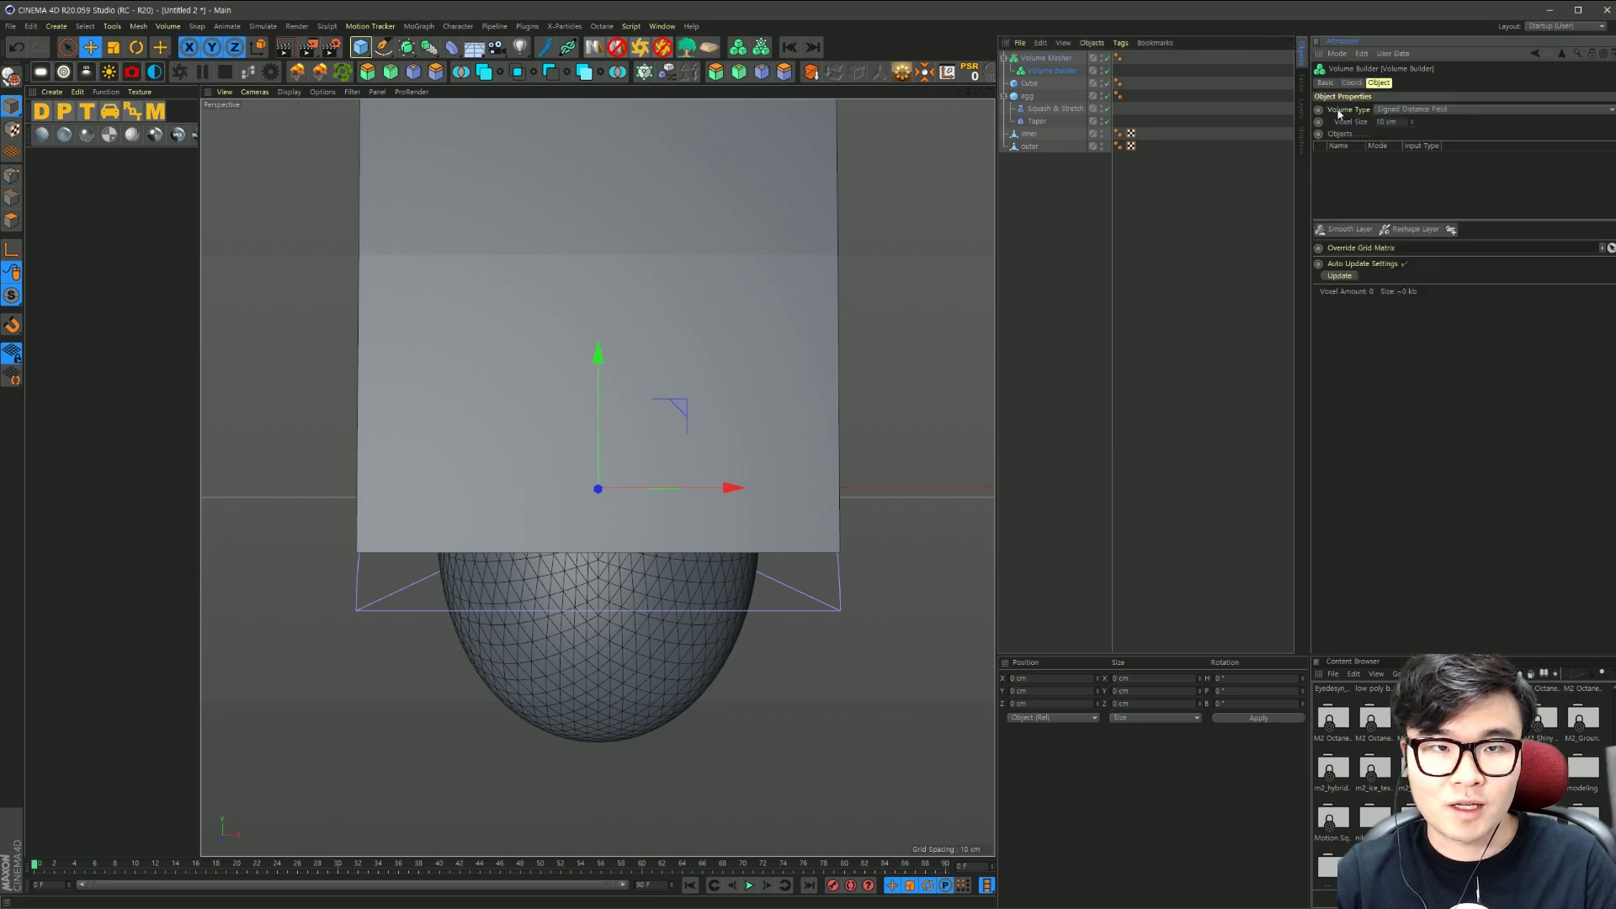
{"action": "left_click", "coordinate": [1028, 83]}
{"action": "left_click", "coordinate": [1028, 134], "text": "ctrl"}
{"action": "left_click", "coordinate": [1028, 147], "text": "ctrl"}
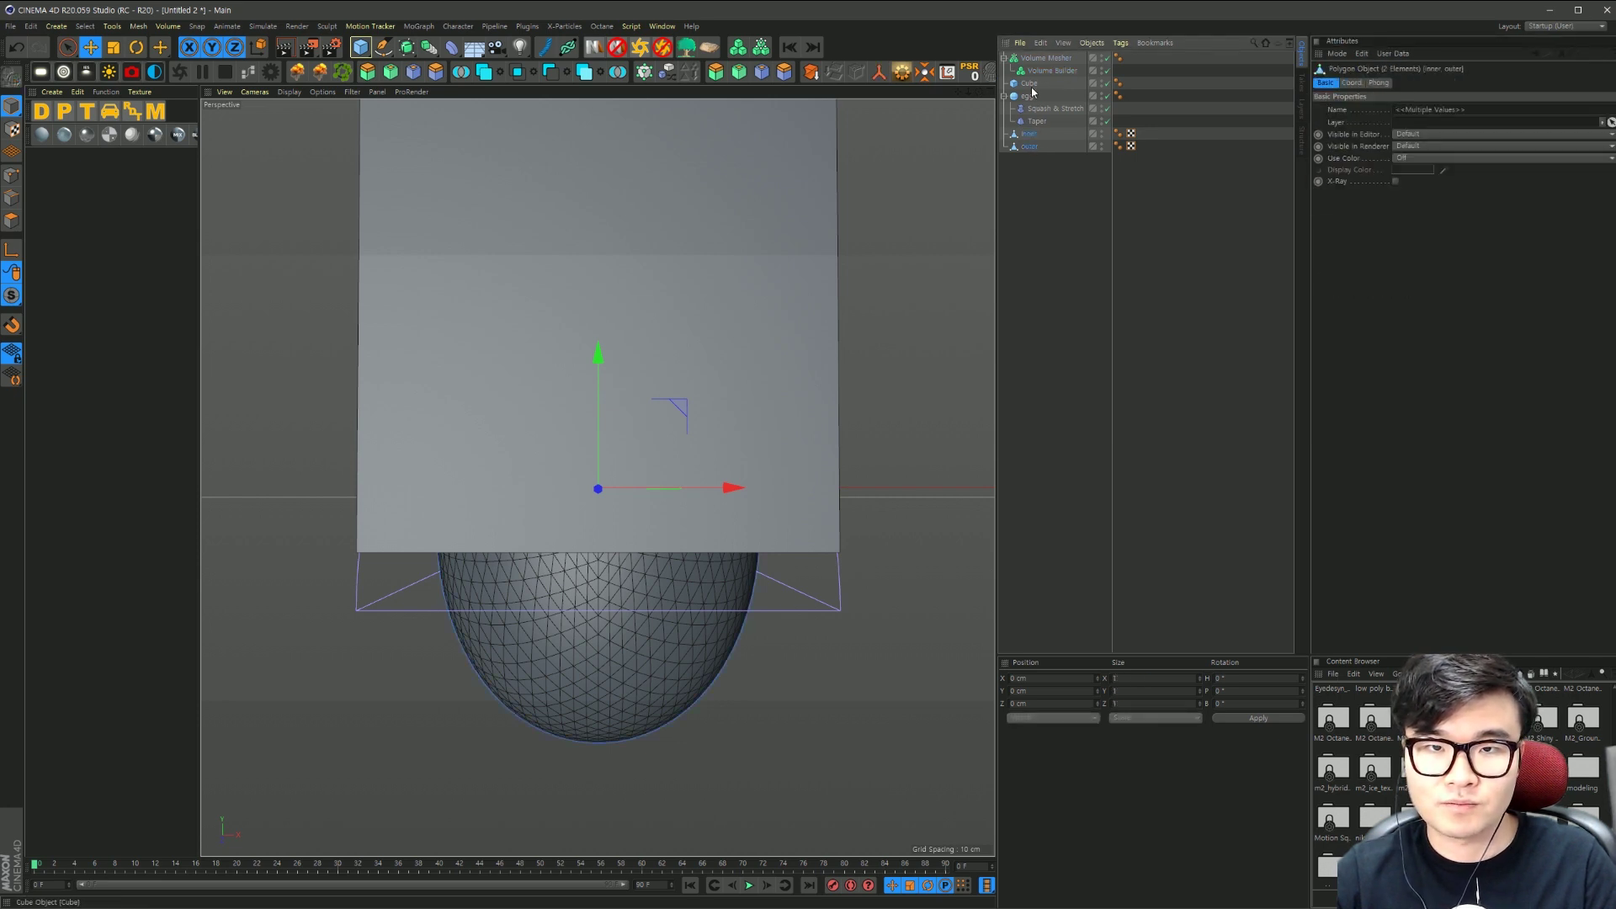
{"action": "left_click_drag", "start_coordinate": [1026, 90], "coordinate": [1048, 74]}
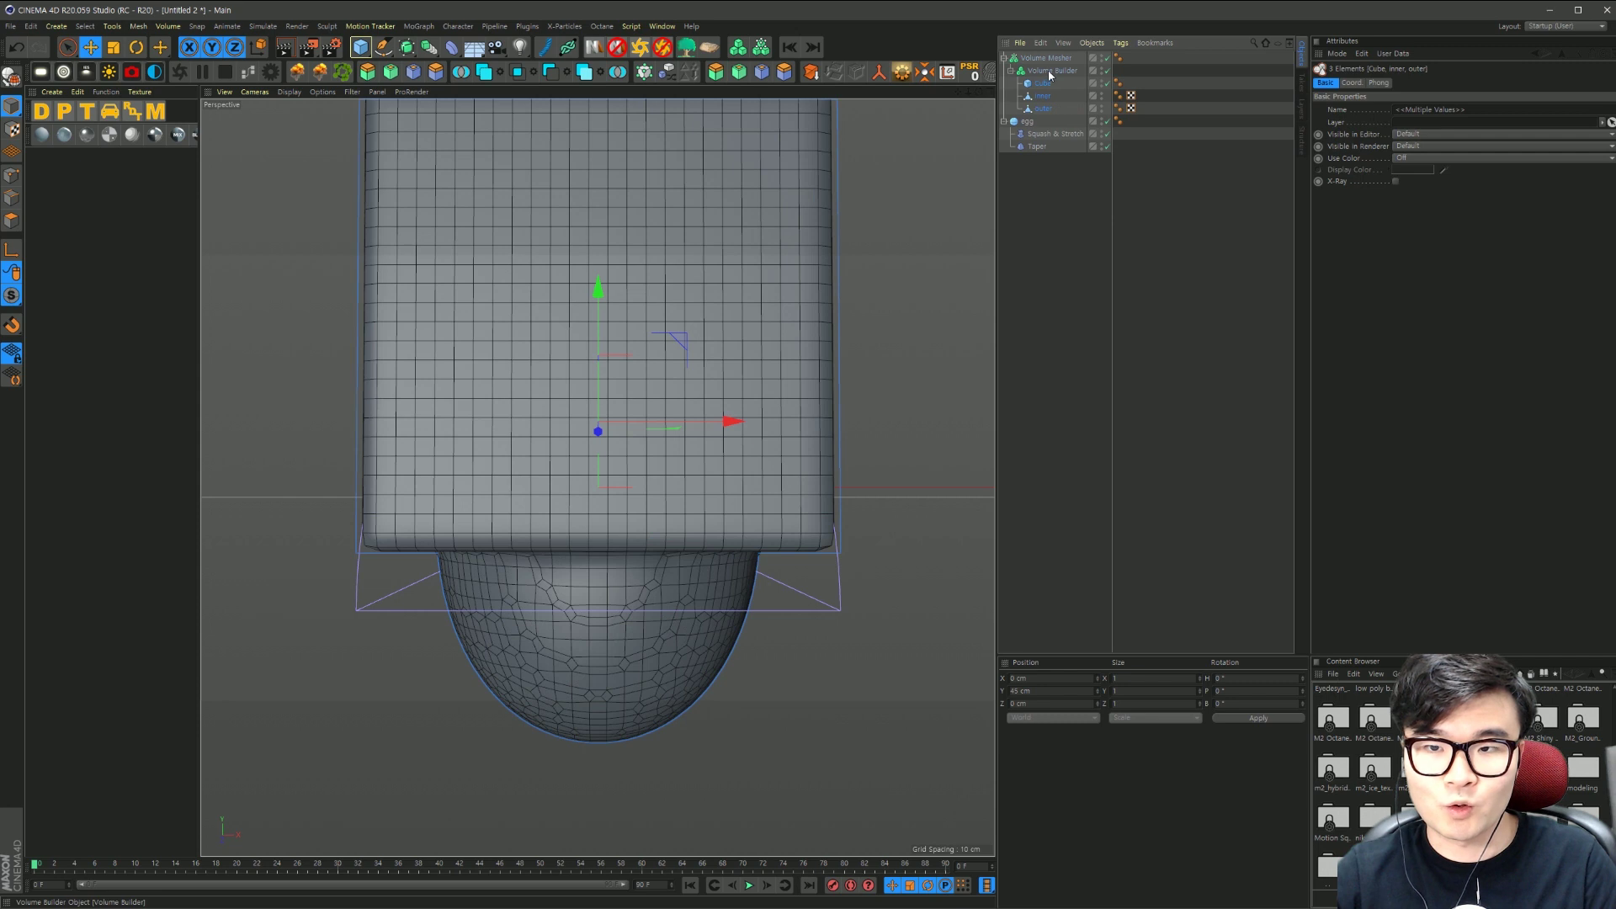
Step: Set both Cube and inner to Subtract in the Volume Builder's Objects list
{"action": "left_click", "coordinate": [1048, 72]}
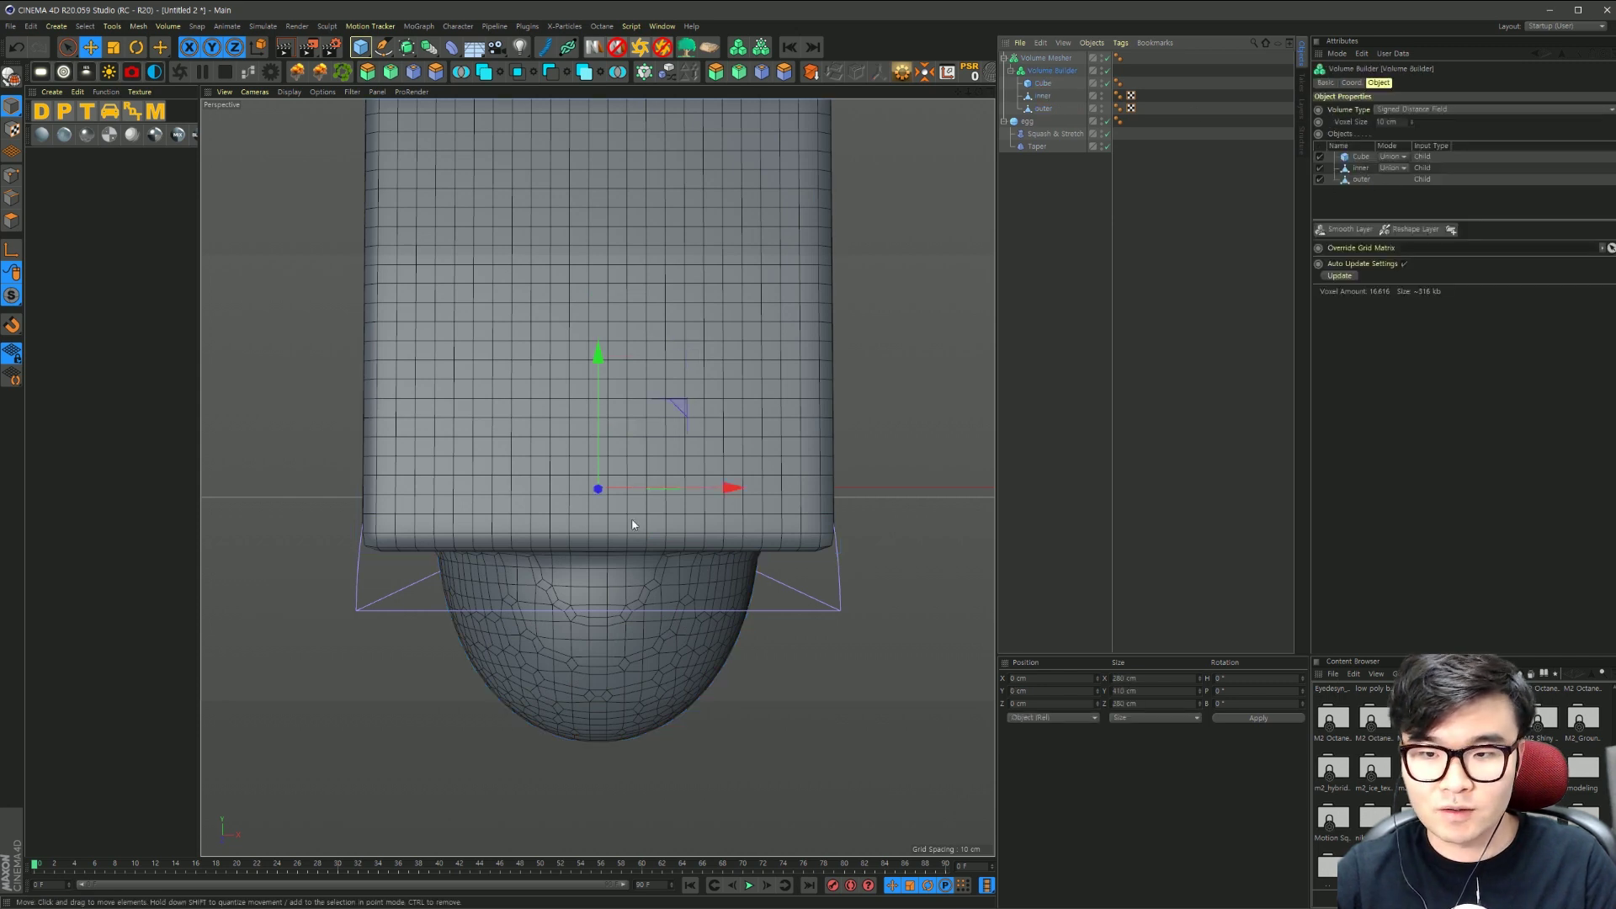
{"action": "left_click", "coordinate": [1392, 157]}
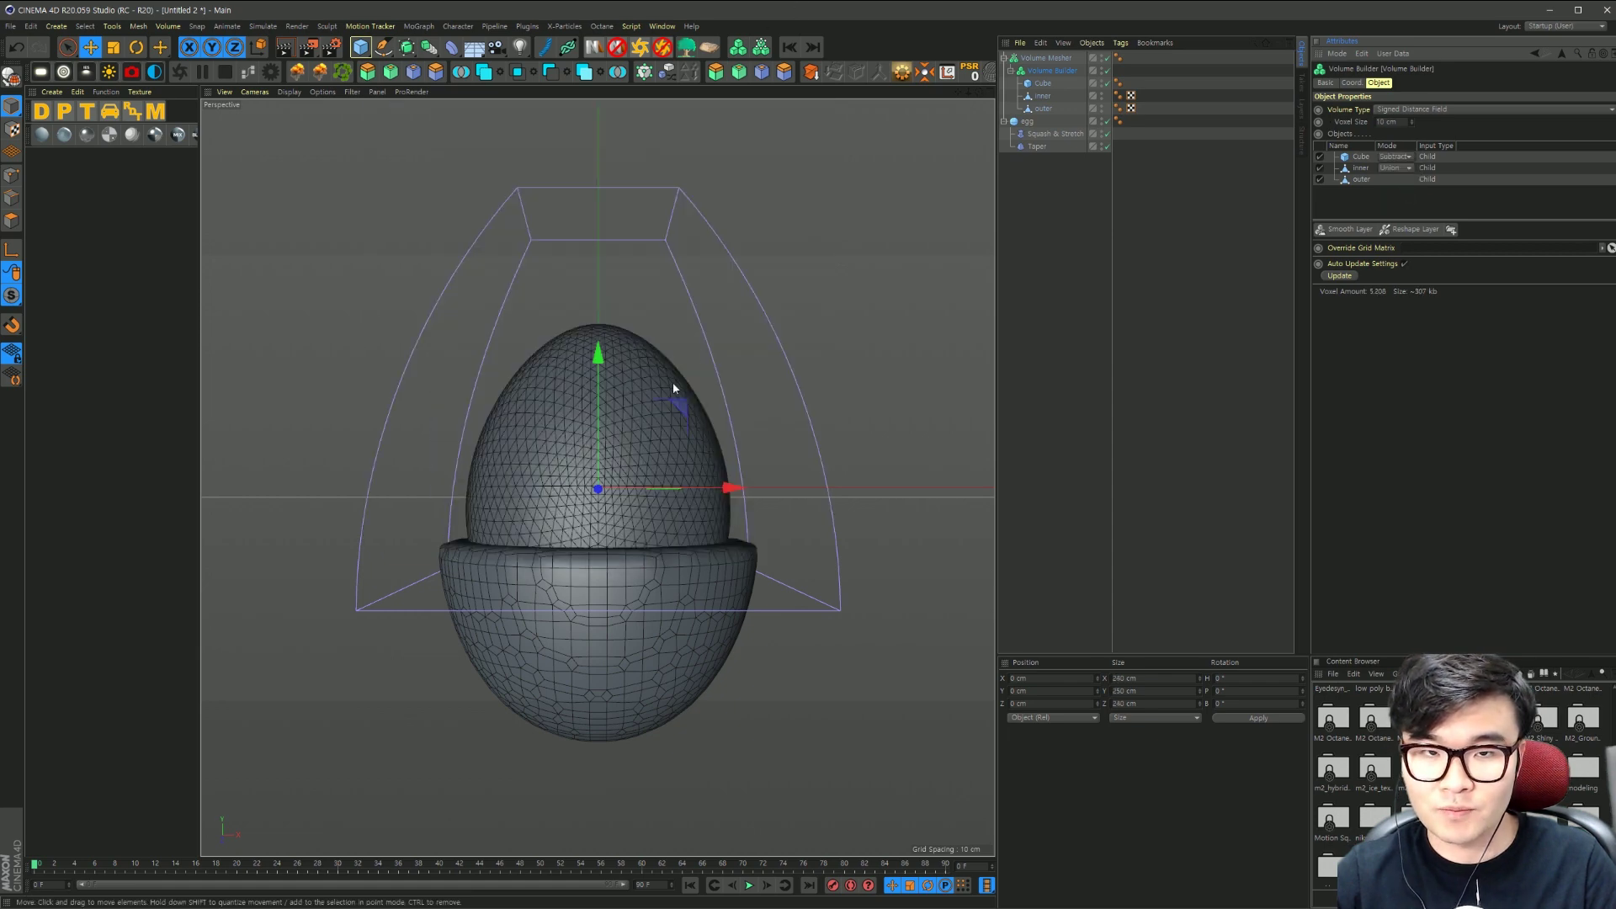
{"action": "left_click_drag", "start_coordinate": [673, 382], "coordinate": [568, 481], "text": "alt"}
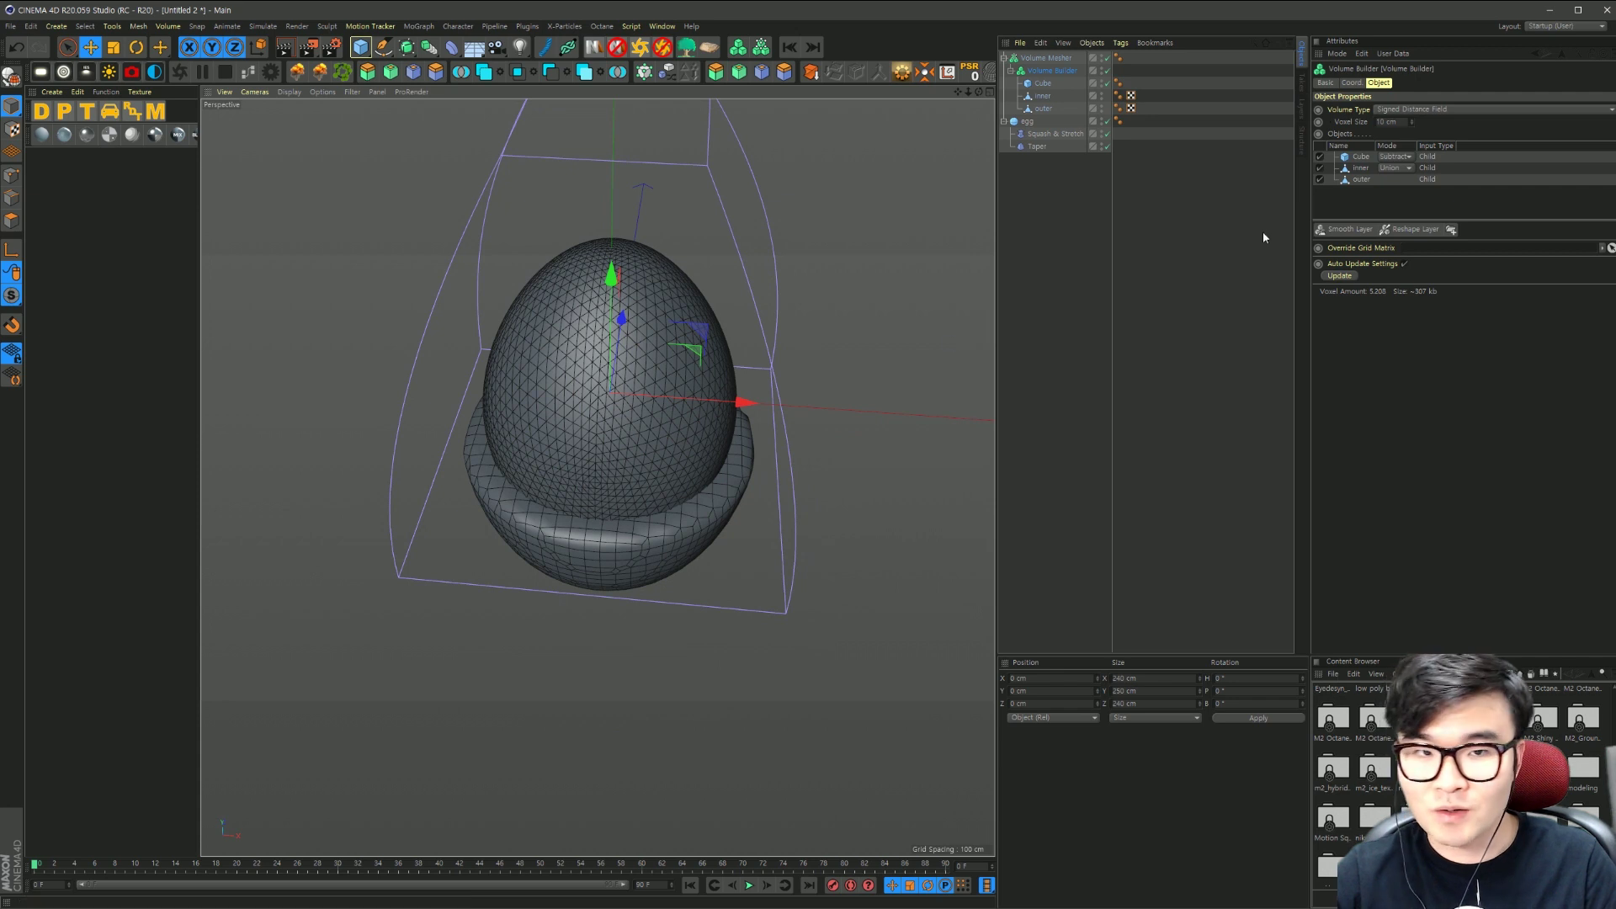
{"action": "left_click", "coordinate": [1357, 170]}
{"action": "left_click", "coordinate": [1401, 170]}
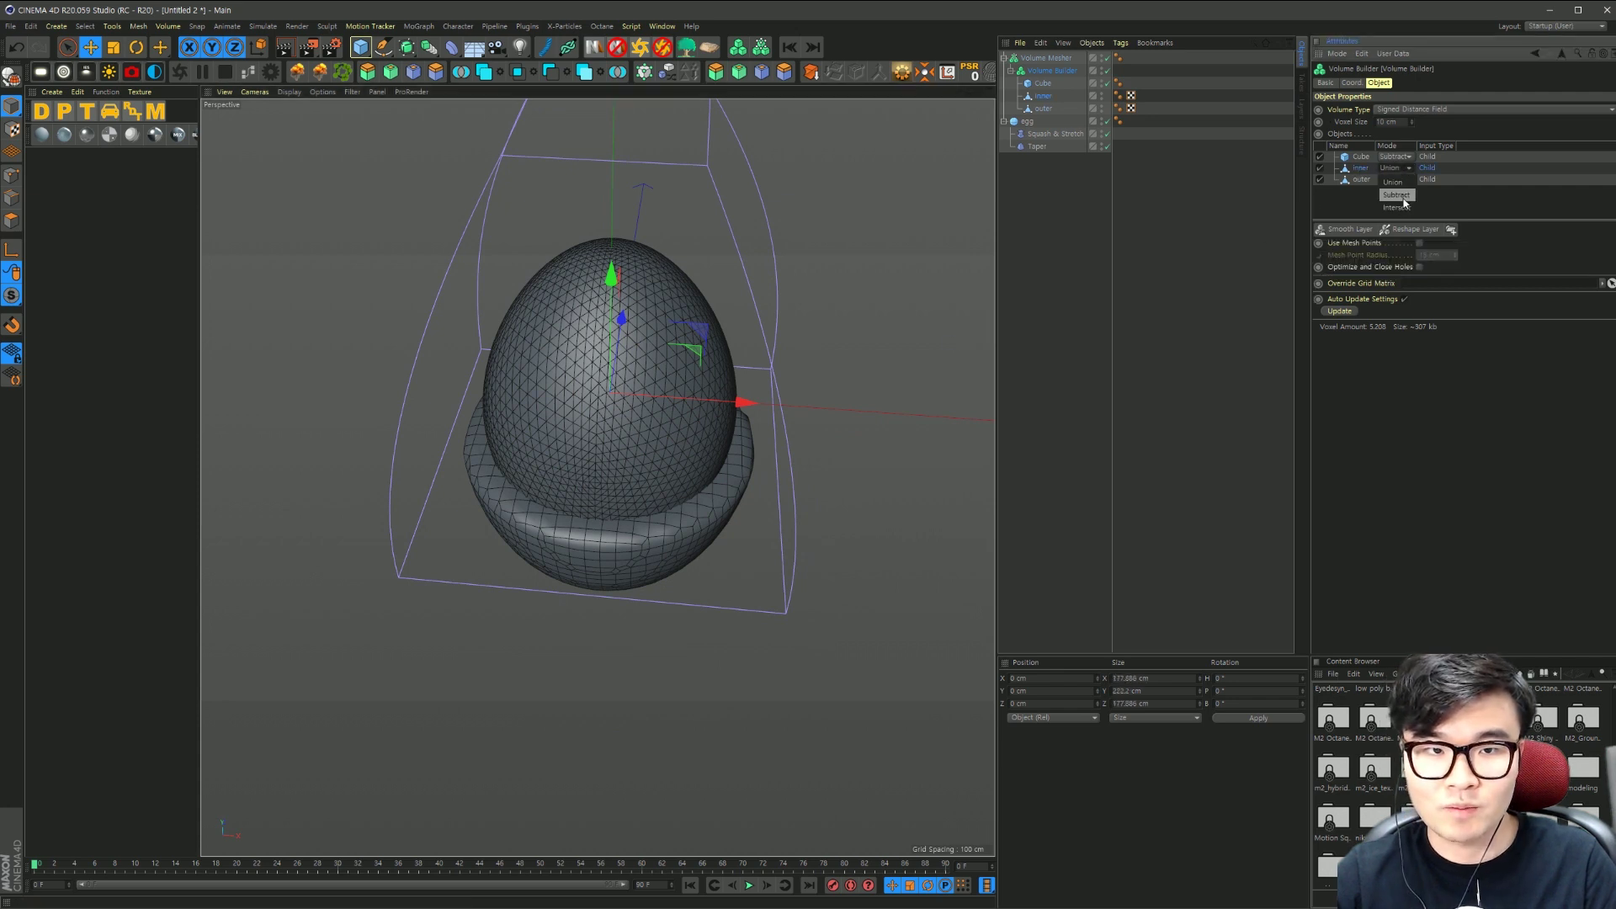
{"action": "left_click", "coordinate": [1396, 195]}
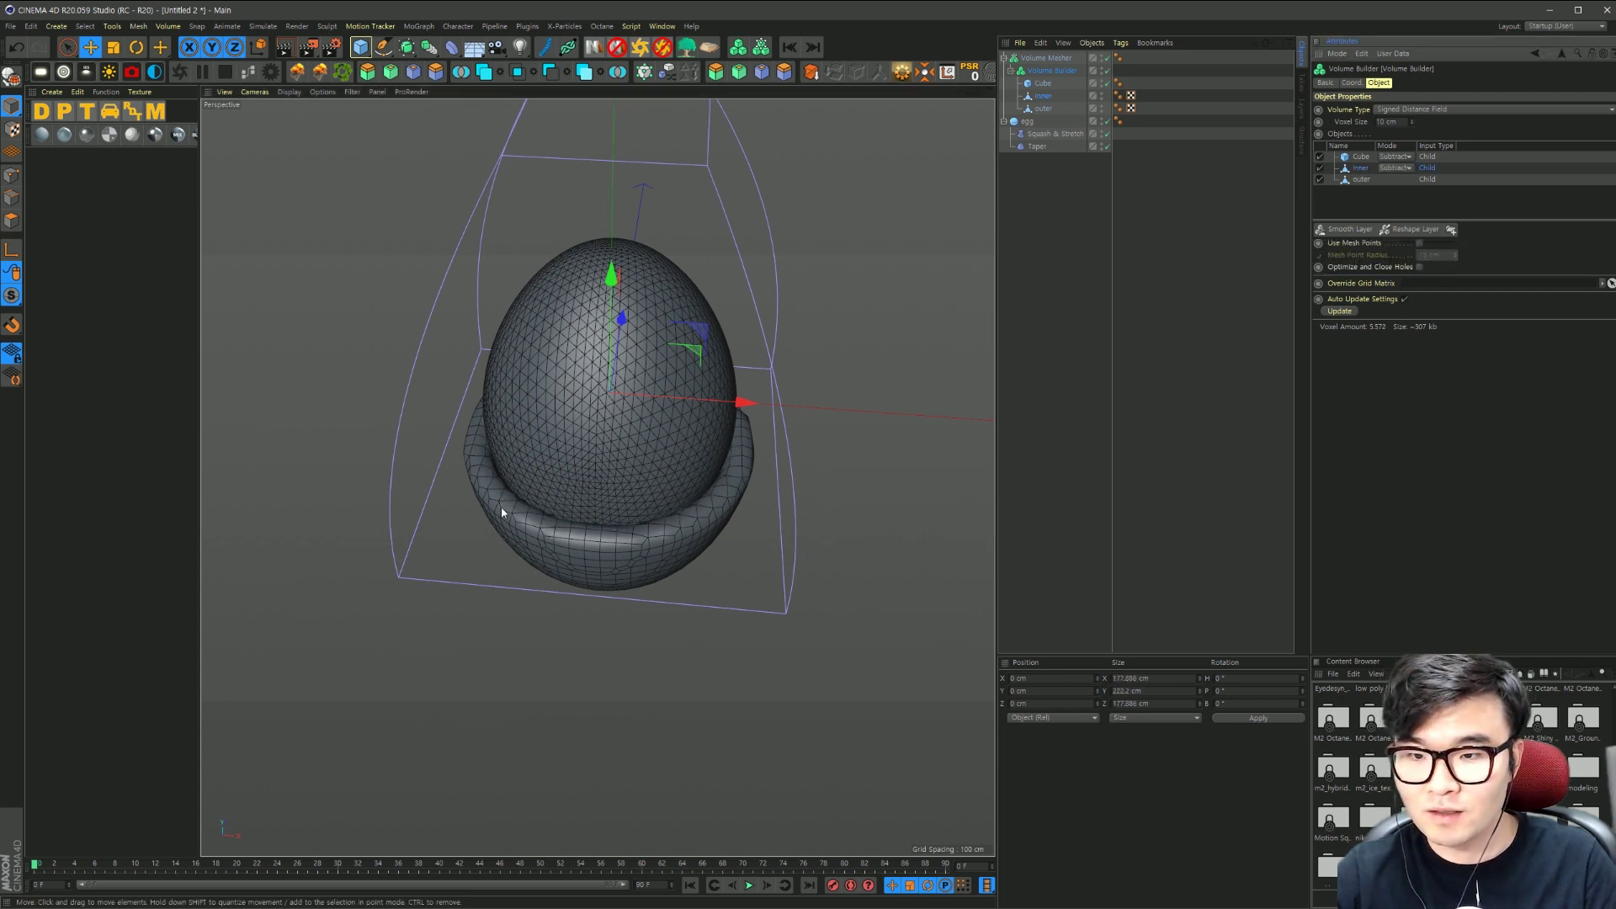
{"action": "scroll", "coordinate": [612, 508], "scroll_direction": "up", "scroll_amount": 3}
{"action": "scroll", "coordinate": [569, 543], "scroll_direction": "up", "scroll_amount": 1}
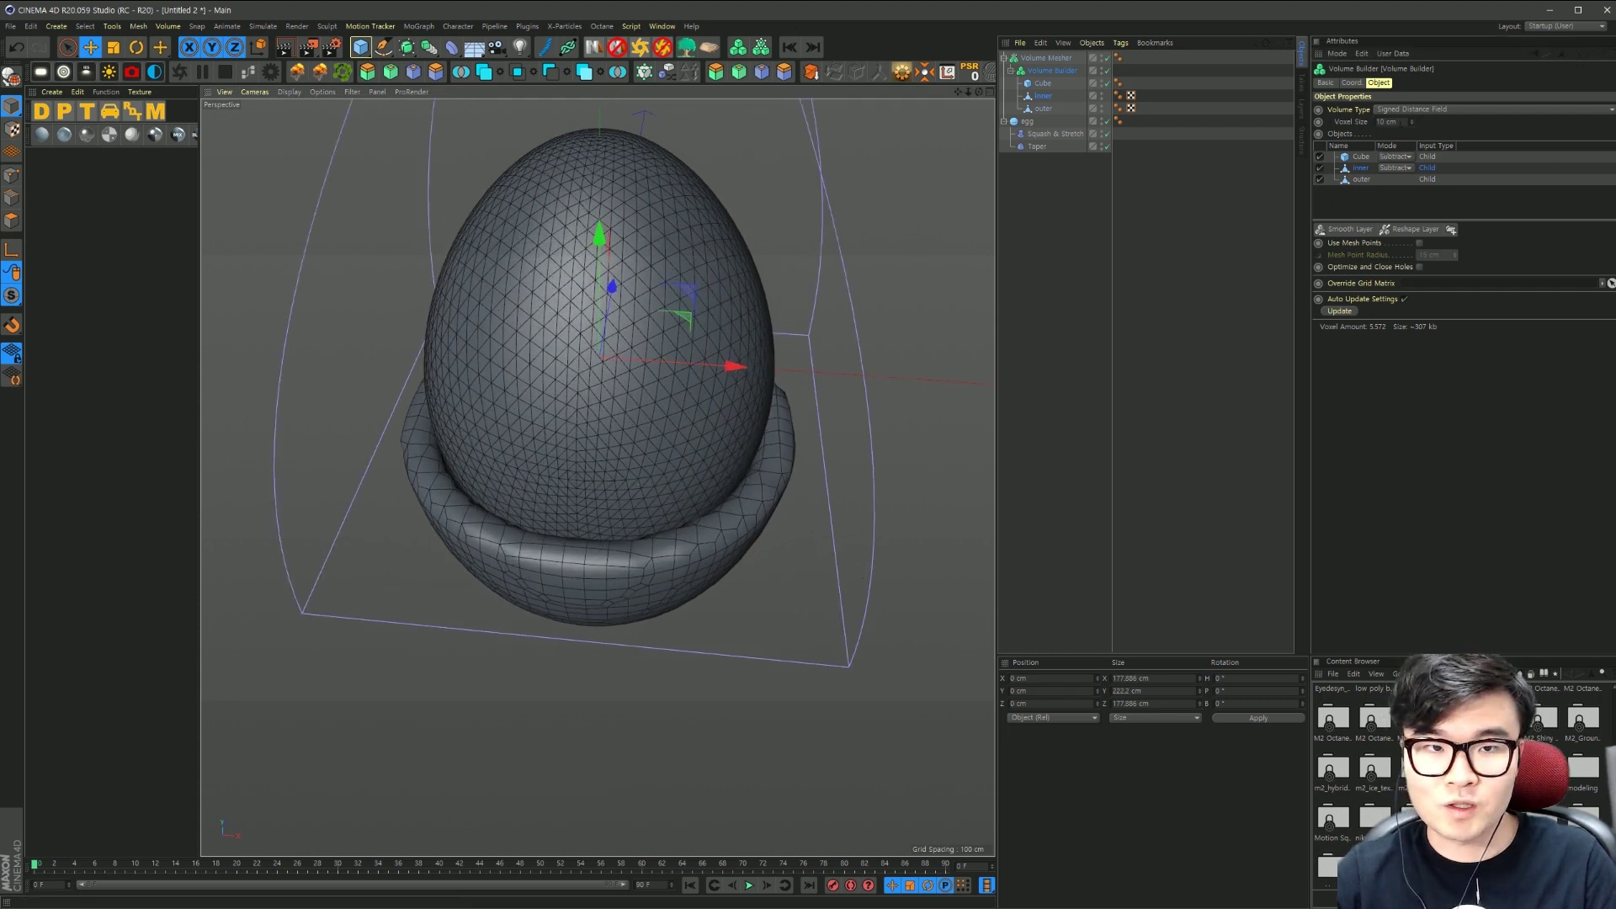
Step: Give the Volume Builder a finer voxel size
{"action": "left_click", "coordinate": [1384, 121]}
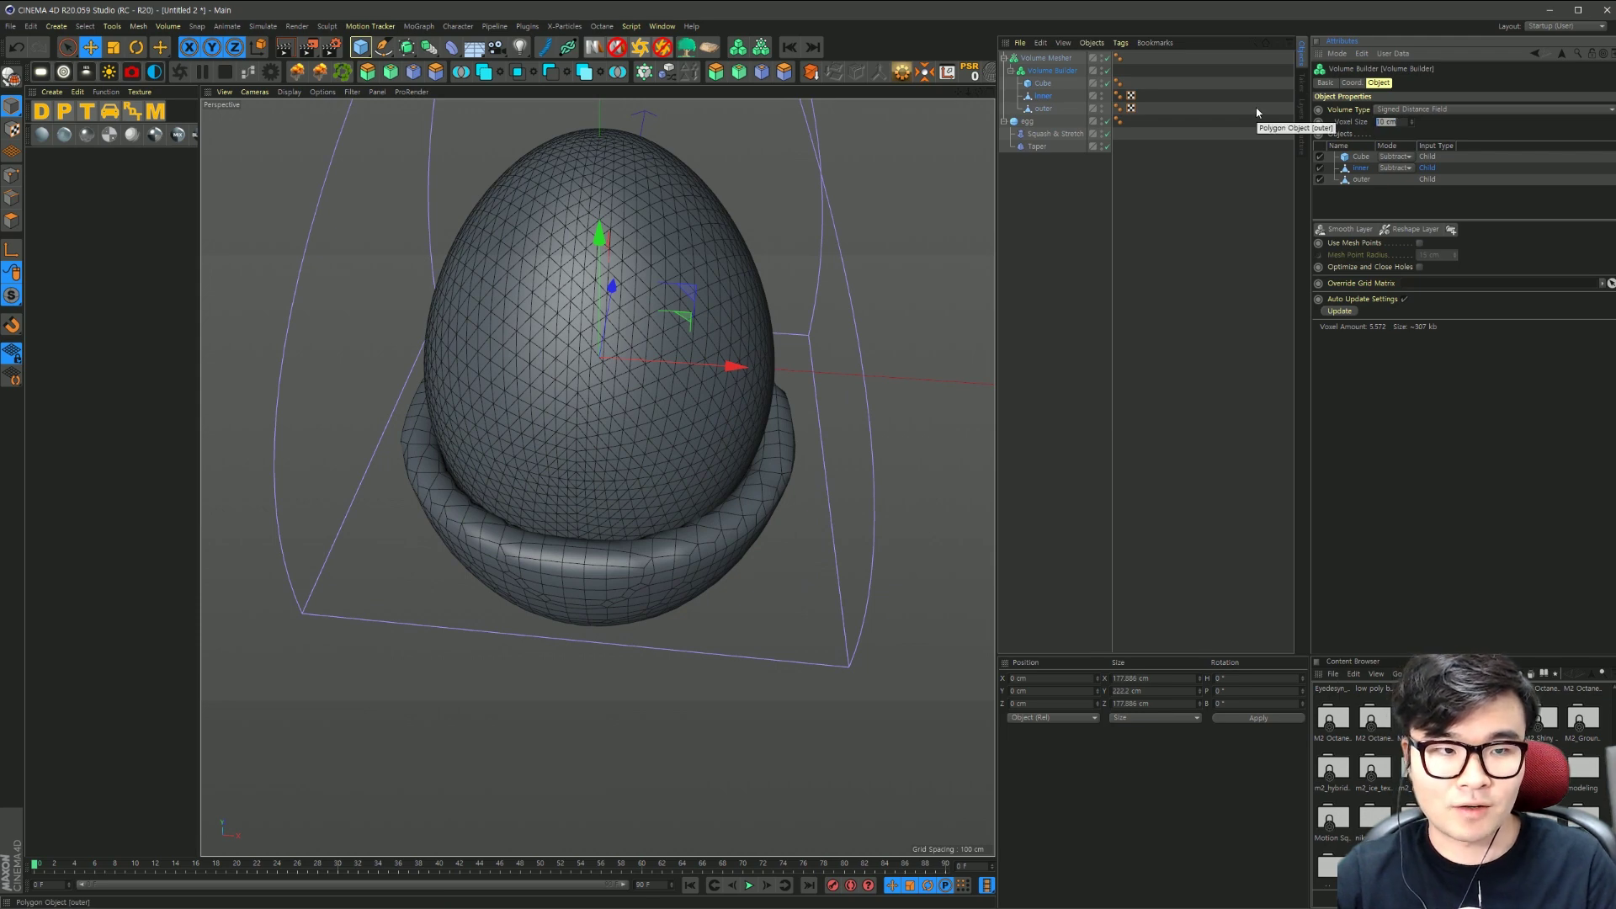
{"action": "type", "text": "1"}
{"action": "key", "text": "Return"}
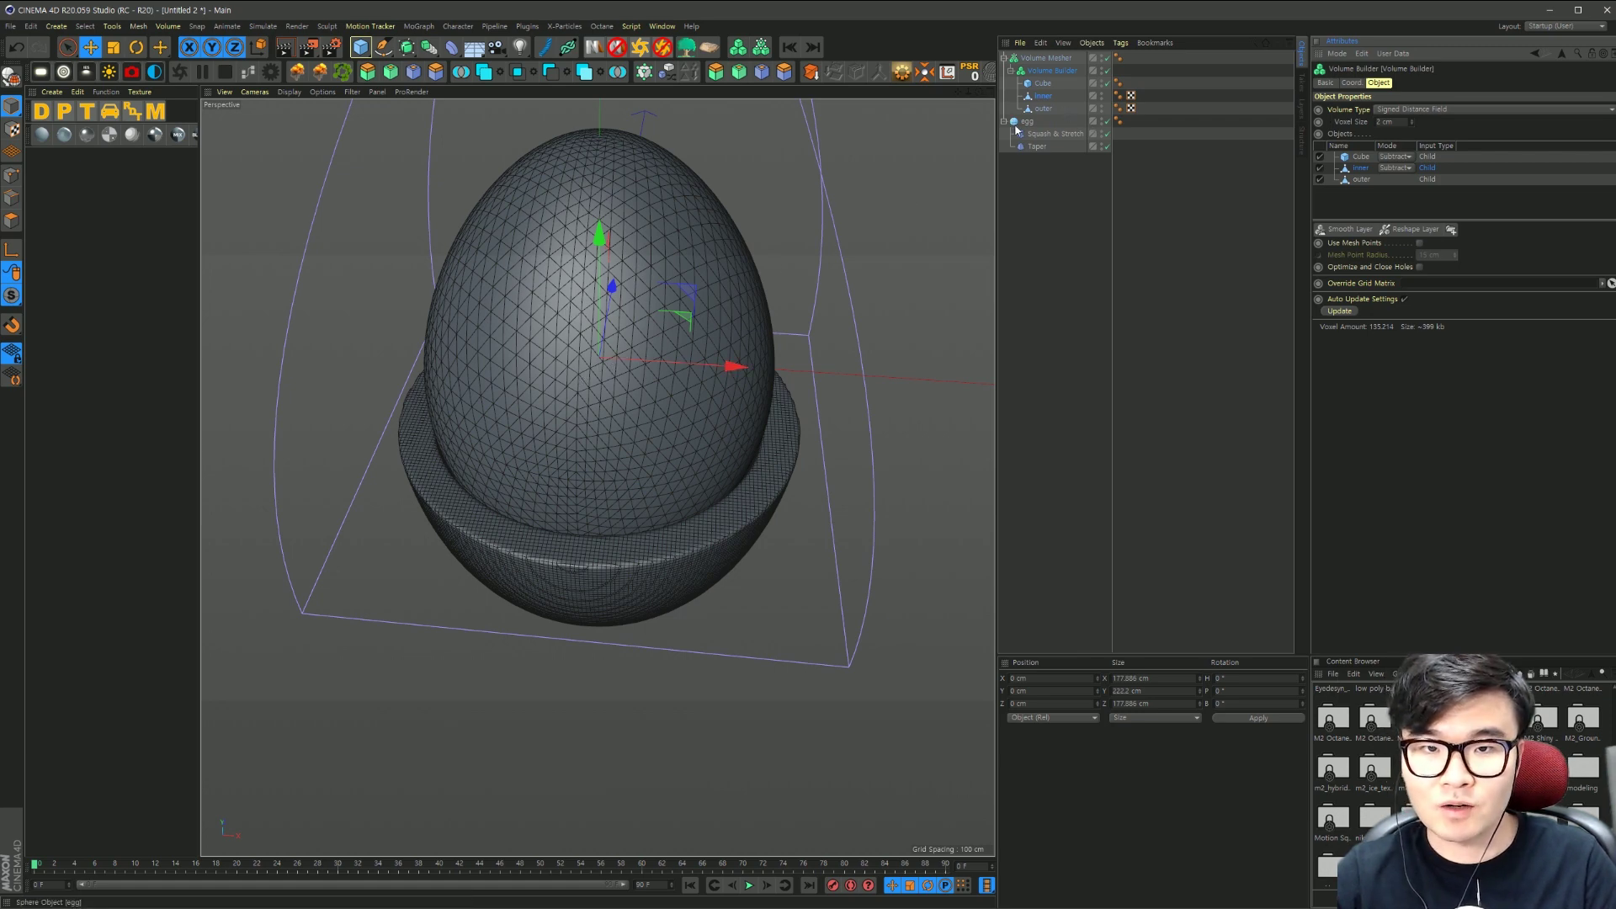
Step: Hide and collapse the egg, and show the bowl in Gouraud shading without wireframe
{"action": "left_click", "coordinate": [1102, 123]}
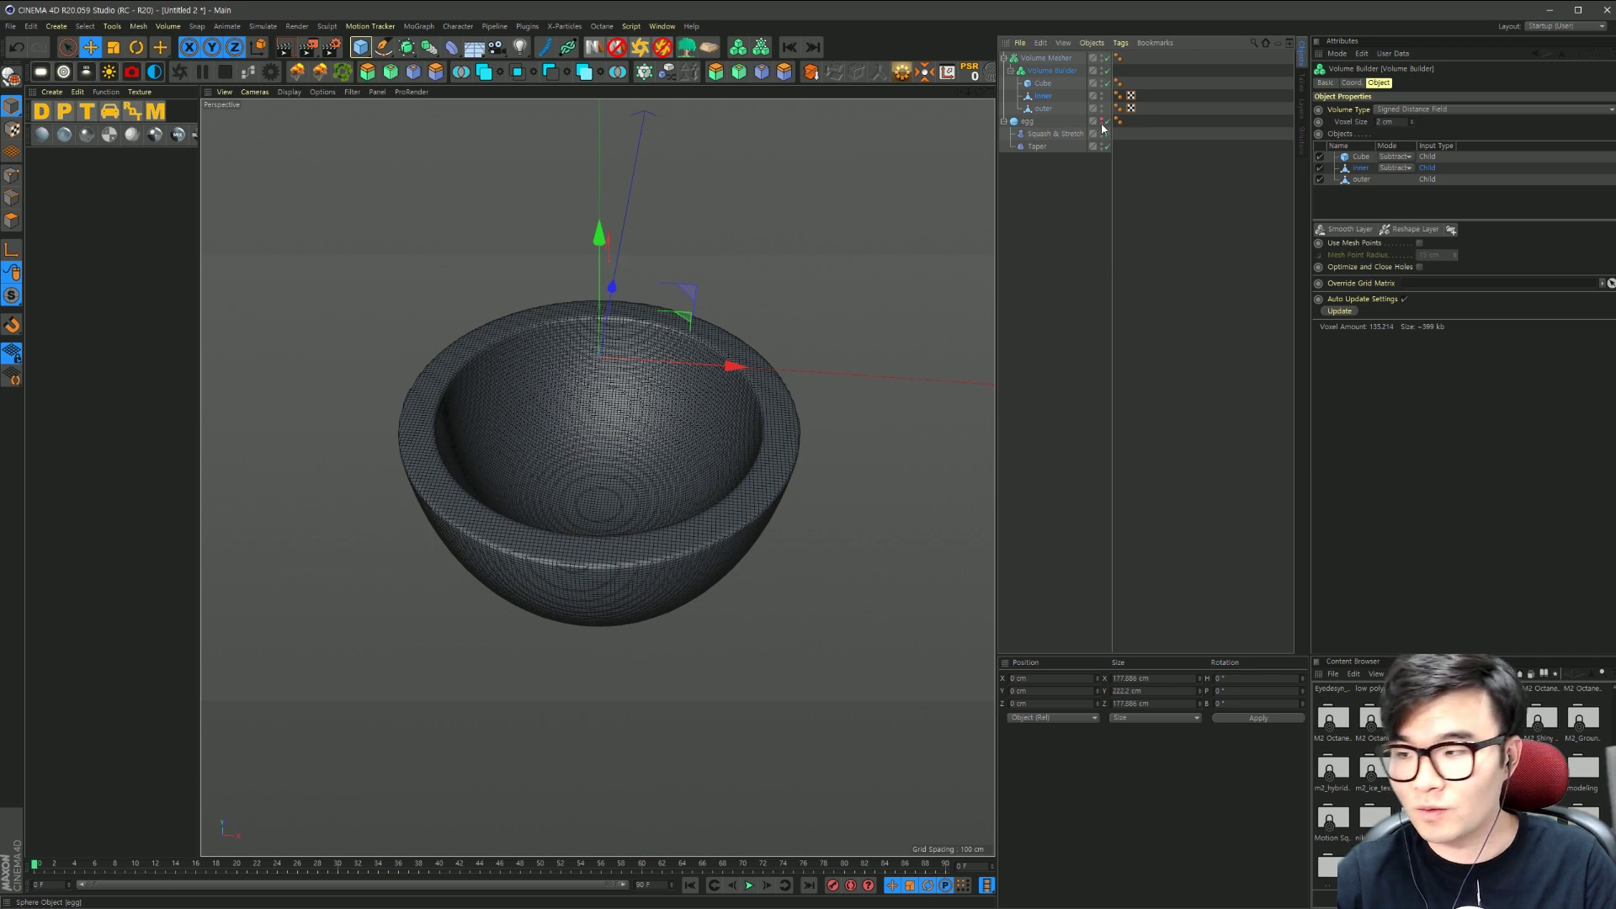
{"action": "left_click", "coordinate": [1004, 122]}
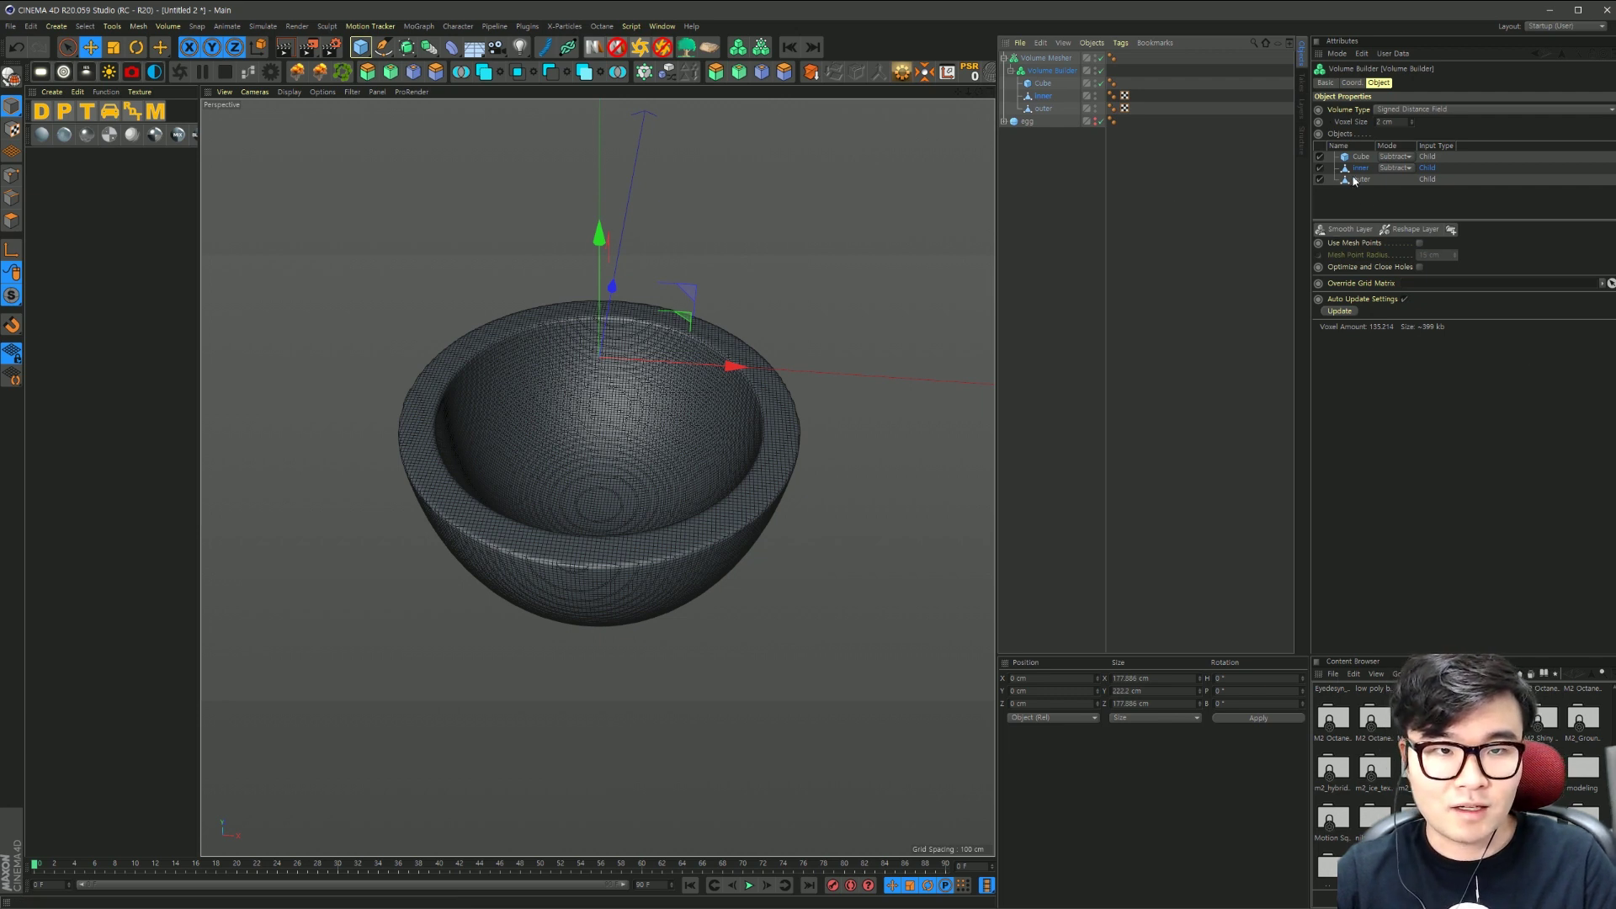
{"action": "left_click", "coordinate": [902, 383]}
{"action": "key", "text": "n"}
{"action": "key", "text": "a"}
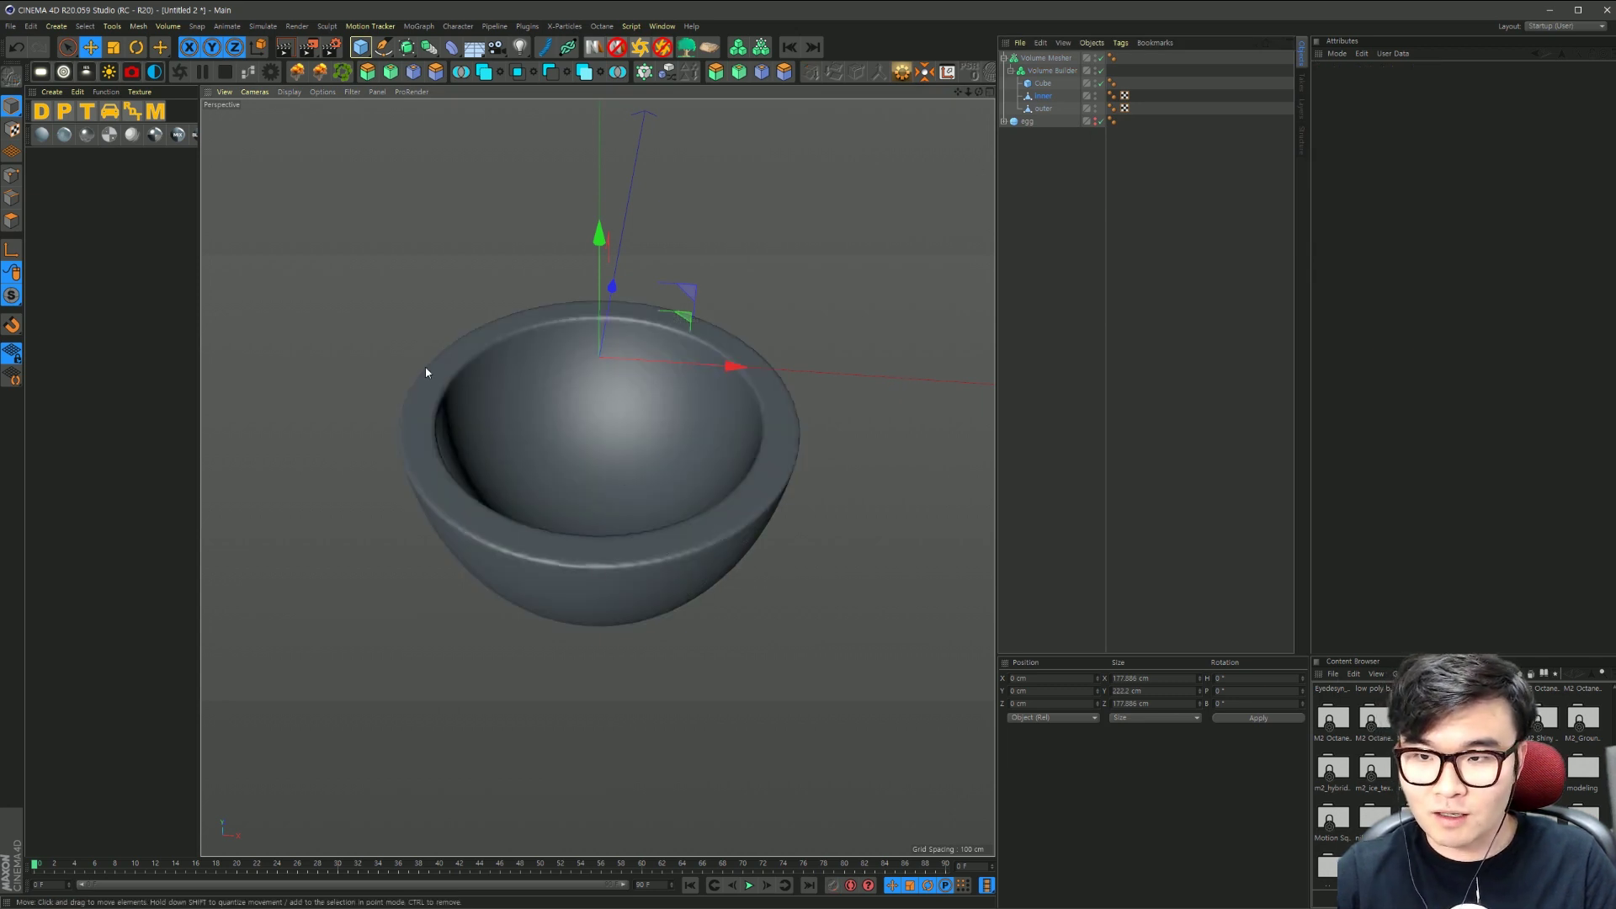
Step: Add a Smooth Layer at the top of the Volume Builder inputs with voxel distance 1
{"action": "left_click", "coordinate": [1051, 70]}
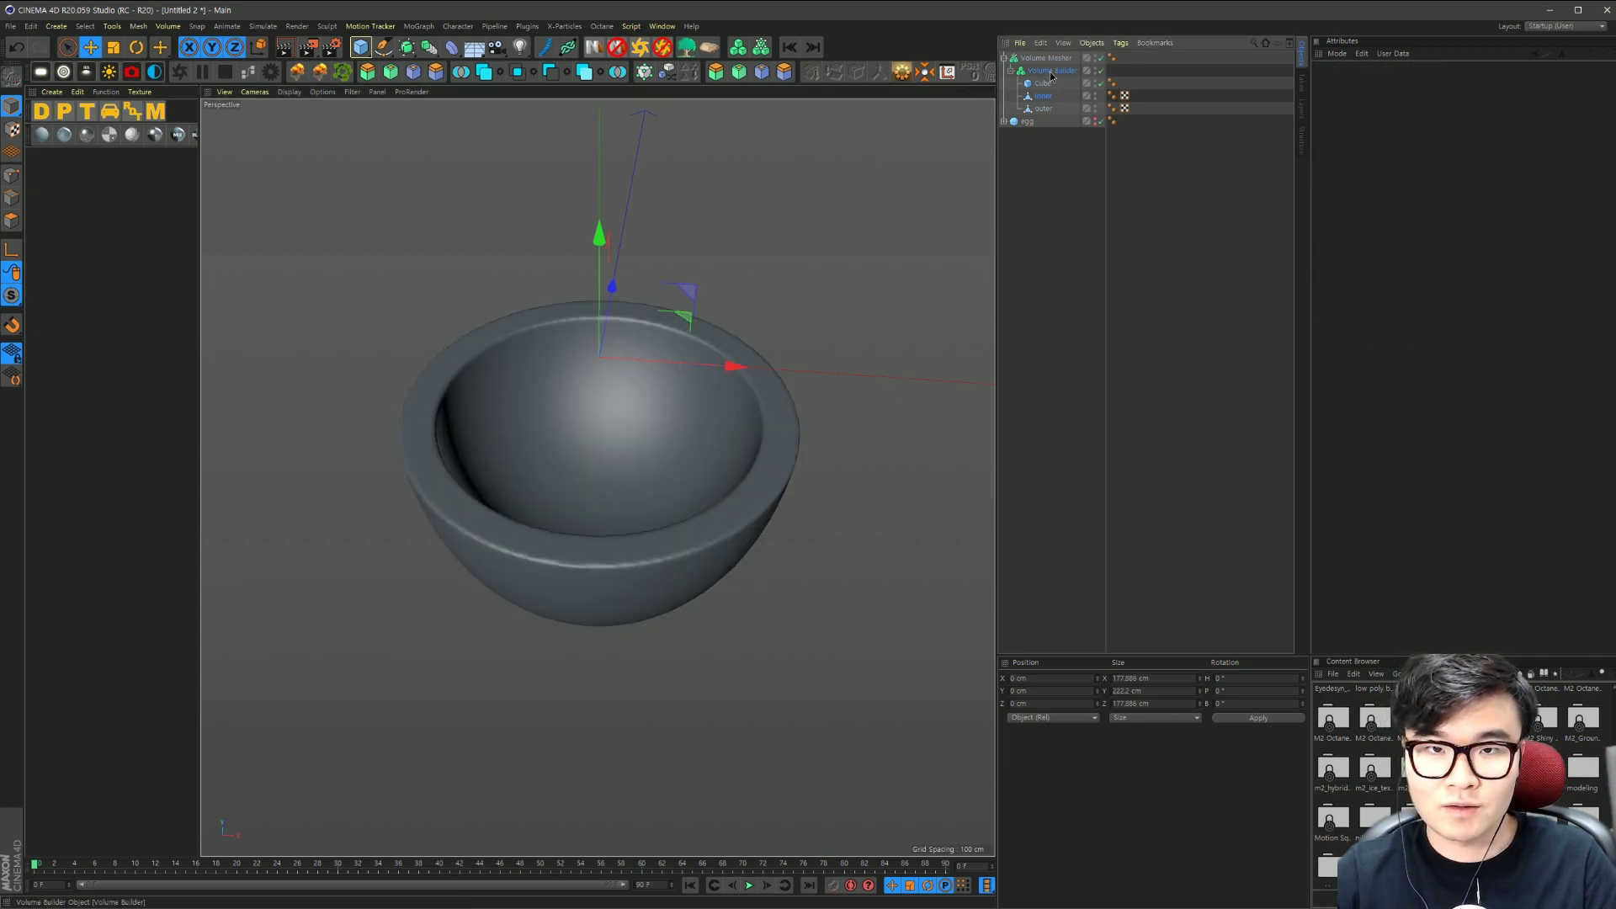
{"action": "left_click", "coordinate": [1346, 229]}
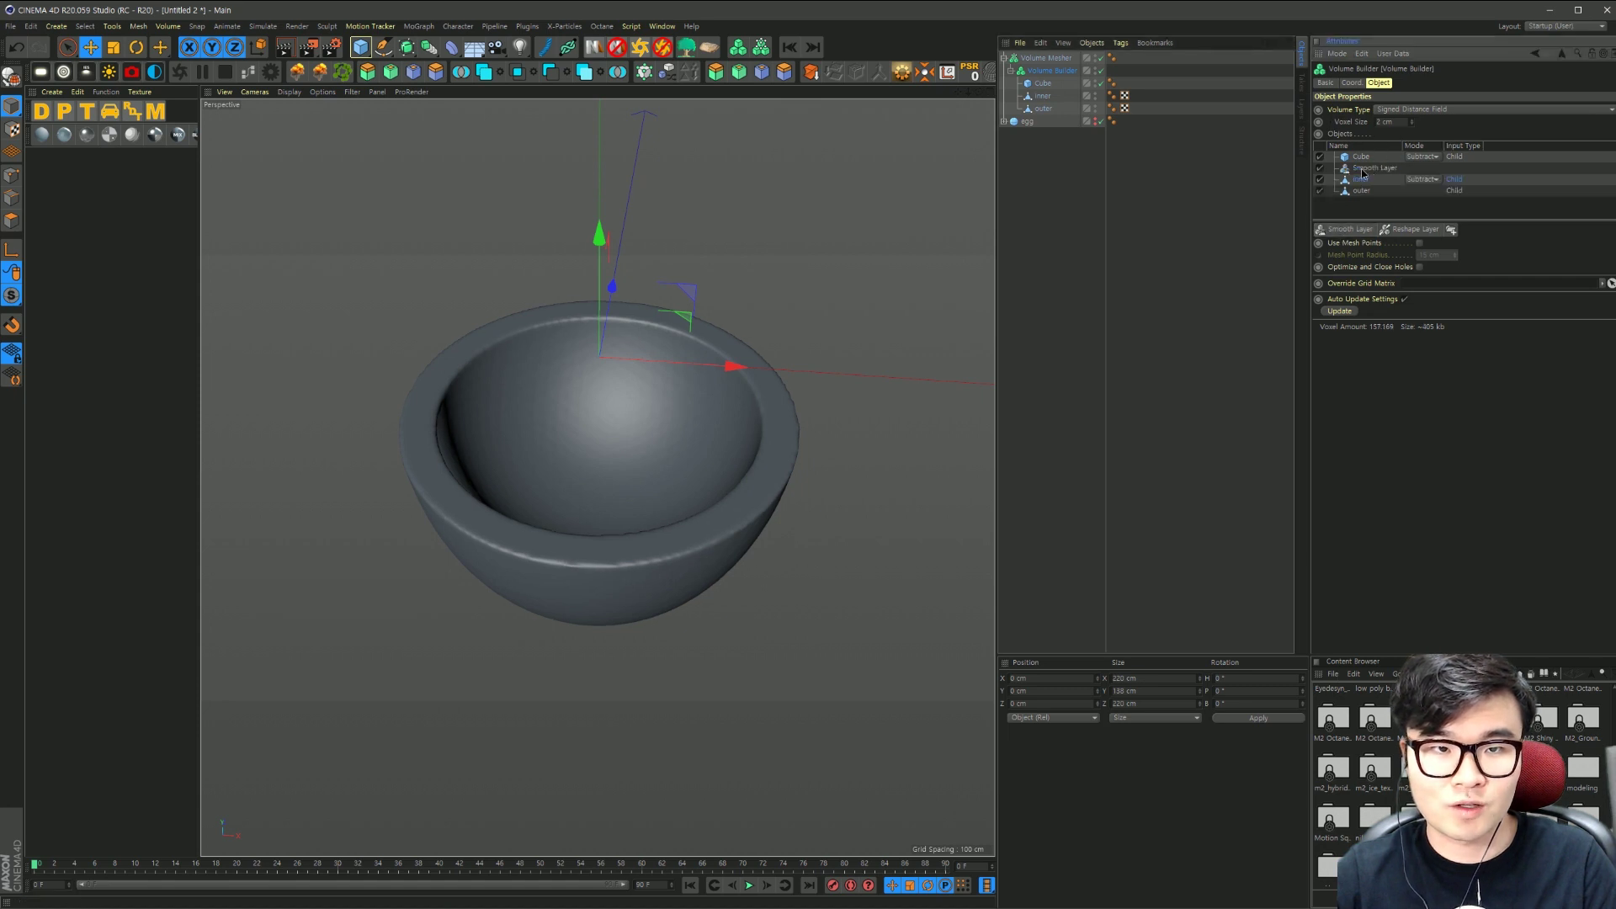
{"action": "left_click_drag", "start_coordinate": [1363, 172], "coordinate": [1366, 157]}
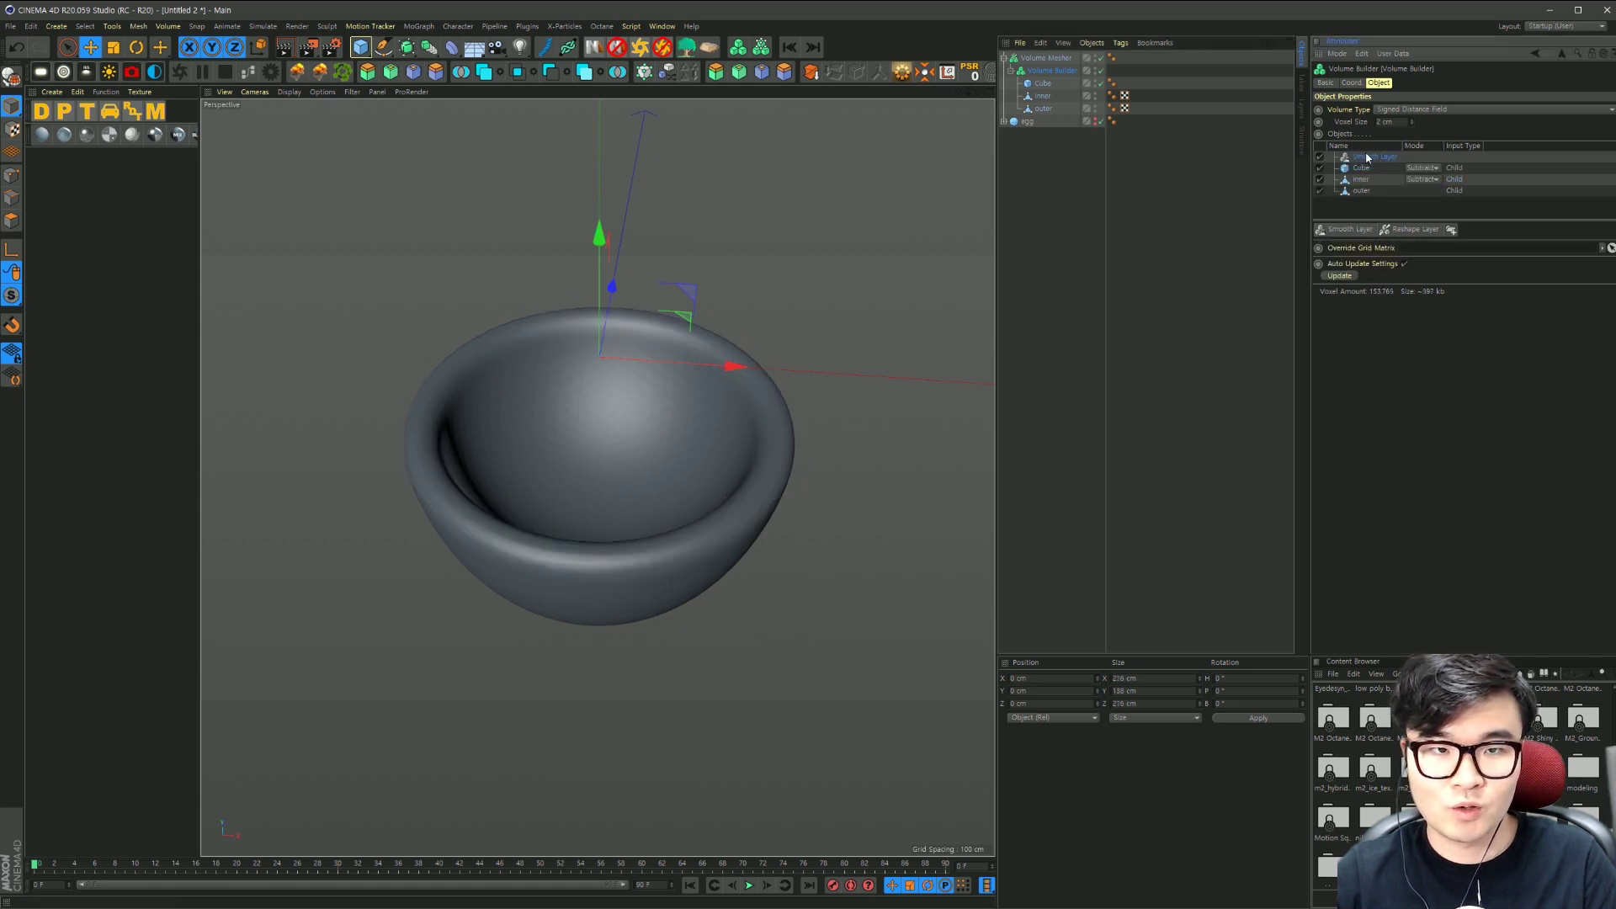
{"action": "left_click", "coordinate": [1374, 157]}
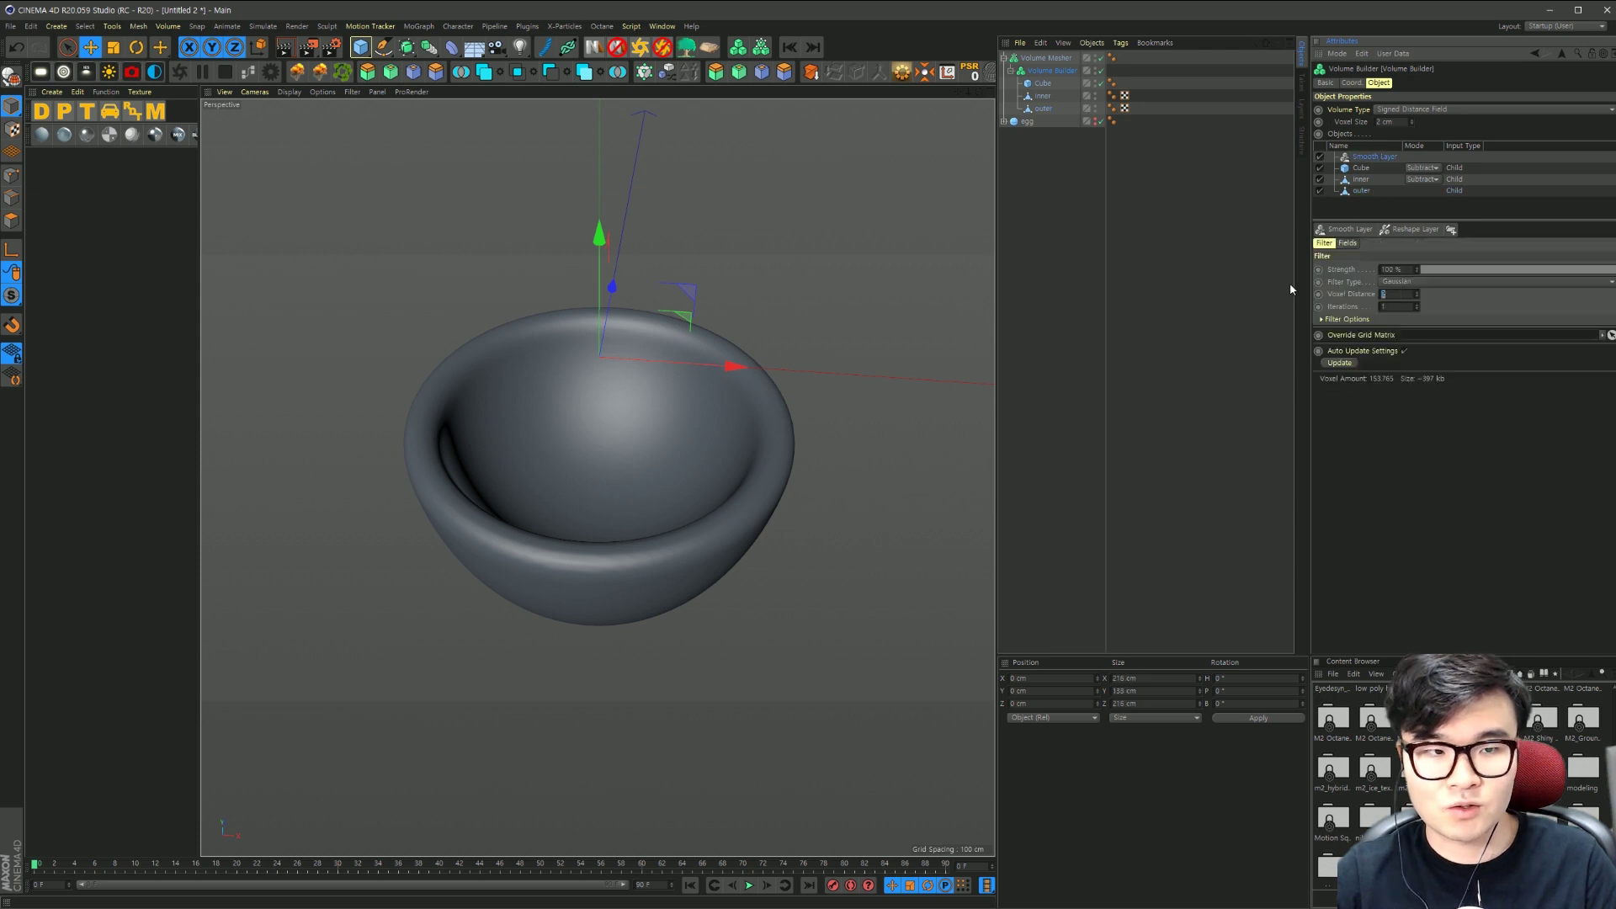
{"action": "type", "text": "1"}
{"action": "key", "text": "Return"}
Step: Orbit to view the smoothed bowl side-on, then open the primitives palette
{"action": "left_click", "coordinate": [925, 379]}
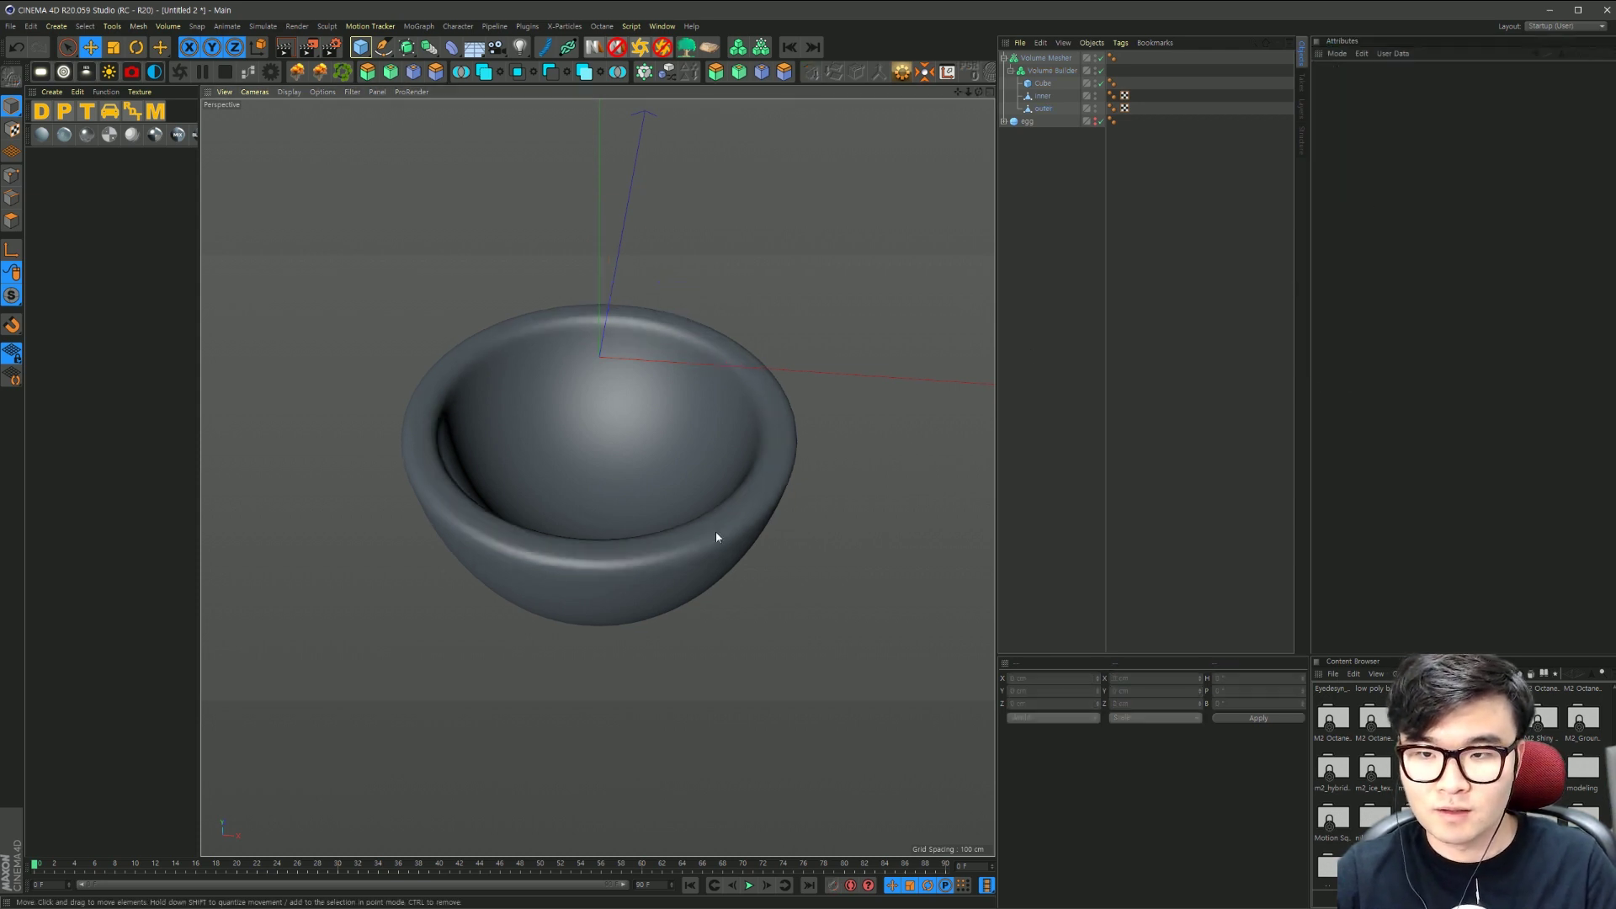
{"action": "mouse_move", "coordinate": [715, 532]}
{"action": "left_mouse_down", "text": "alt"}
{"action": "mouse_move", "coordinate": [631, 462]}
{"action": "mouse_move", "coordinate": [661, 372]}
{"action": "mouse_move", "coordinate": [619, 384]}
{"action": "mouse_move", "coordinate": [638, 542]}
{"action": "mouse_move", "coordinate": [627, 377]}
{"action": "left_mouse_up", "text": "alt"}
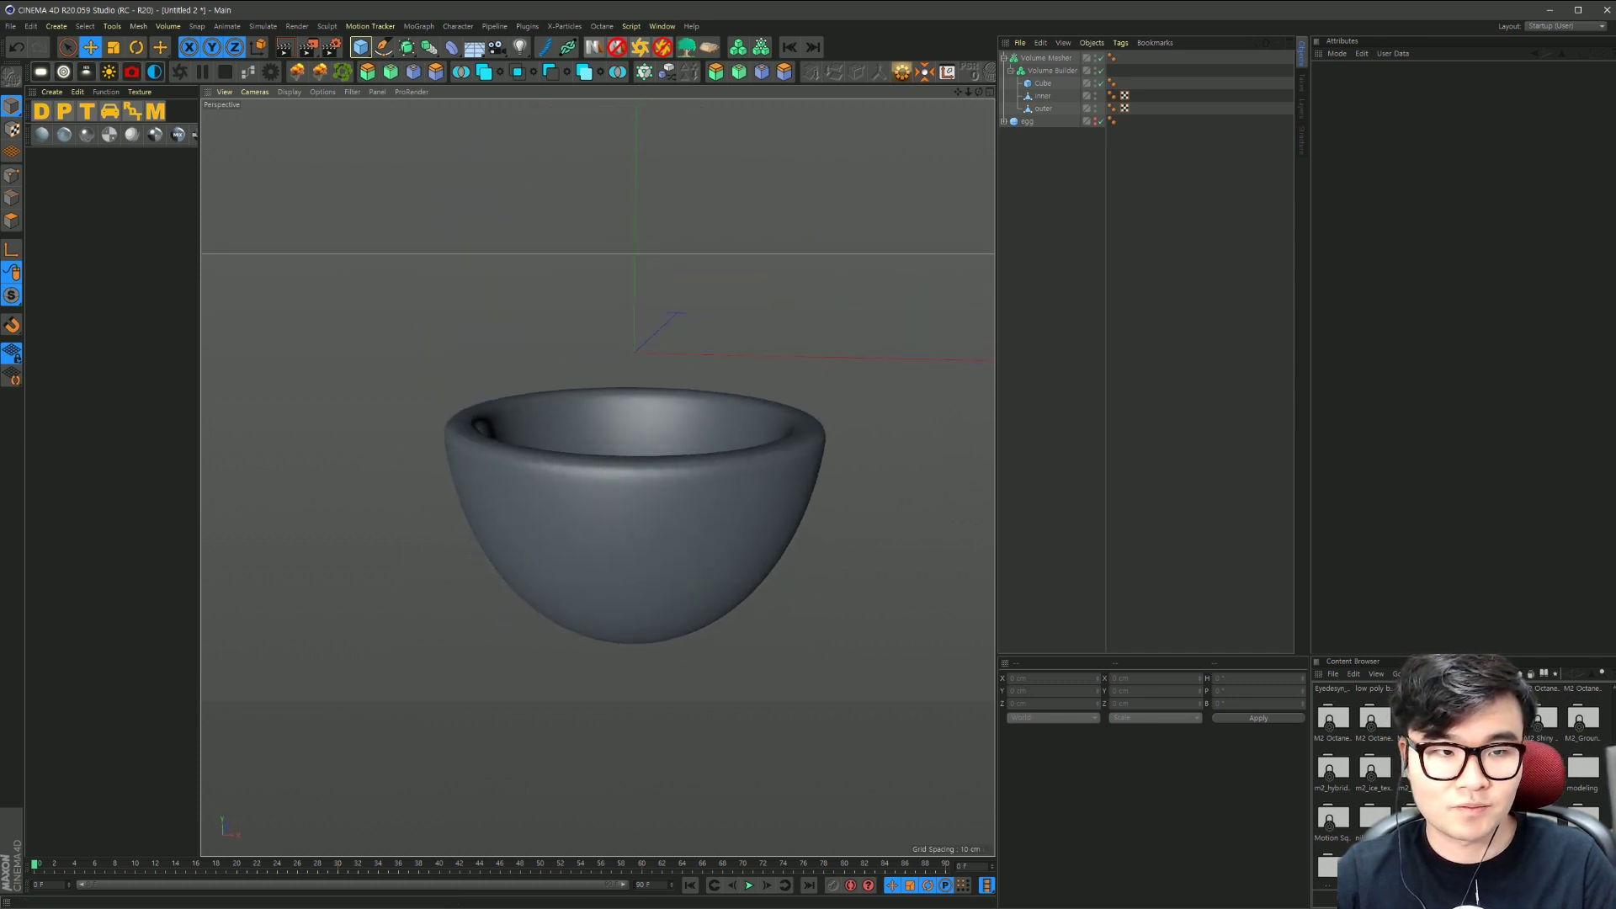
{"action": "mouse_move", "coordinate": [678, 477]}
{"action": "left_mouse_down", "text": "alt"}
{"action": "mouse_move", "coordinate": [642, 537]}
{"action": "mouse_move", "coordinate": [688, 362]}
{"action": "mouse_move", "coordinate": [658, 400]}
{"action": "left_mouse_up", "text": "alt"}
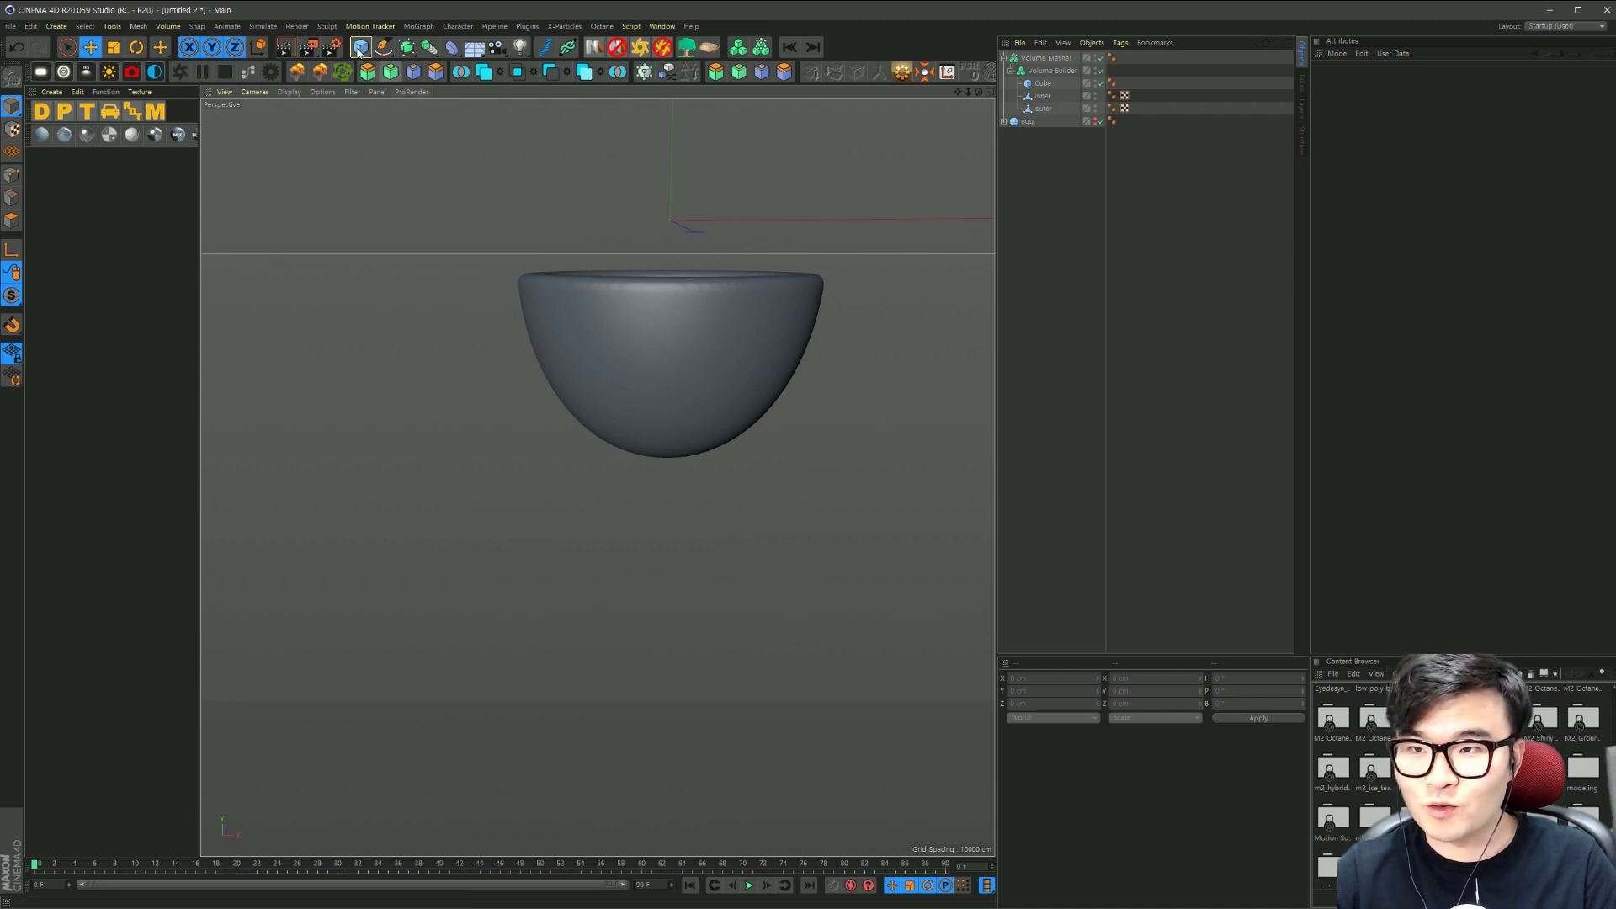
{"action": "left_click_drag", "start_coordinate": [361, 47], "coordinate": [600, 82]}
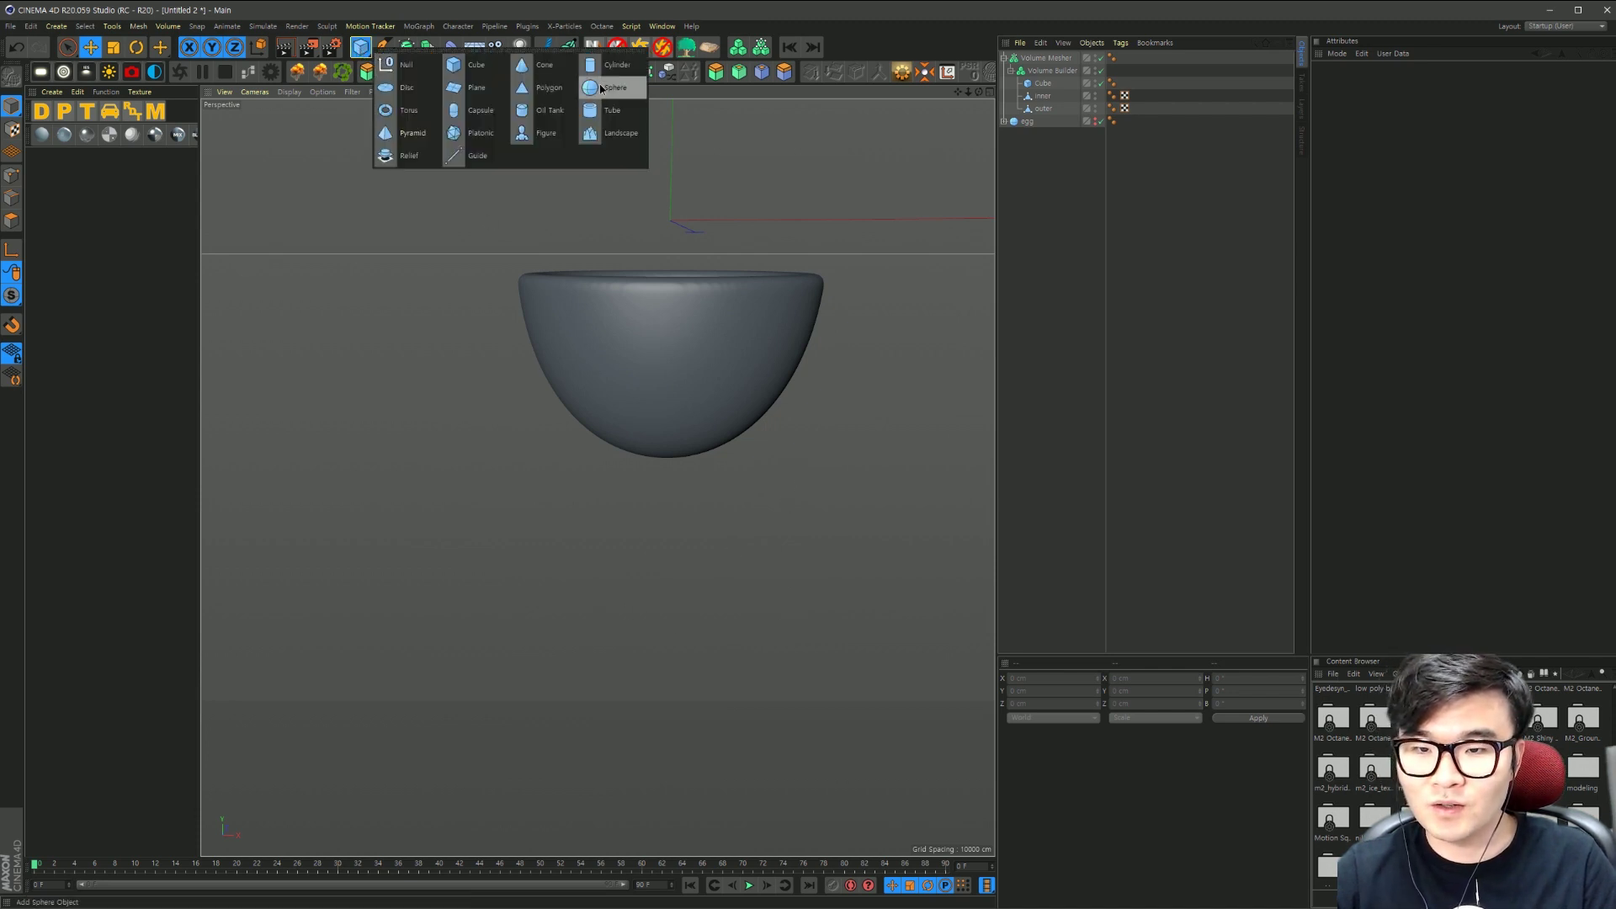
Step: Add a sphere and move it down to Y -300 cm
{"action": "left_click", "coordinate": [601, 86]}
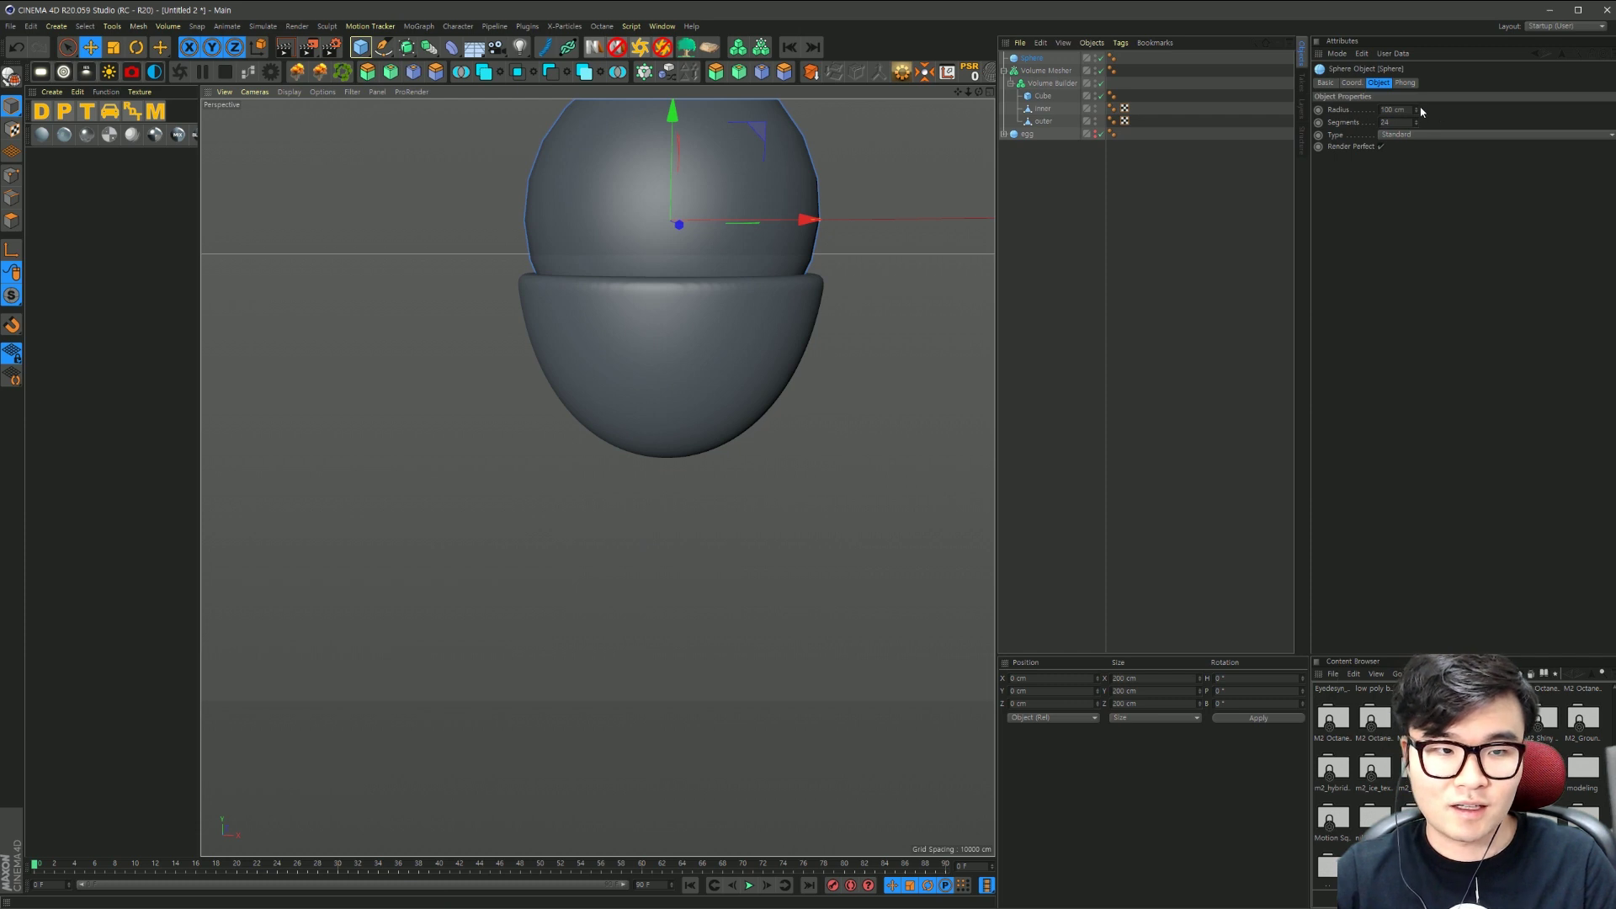
{"action": "left_click", "coordinate": [1353, 83]}
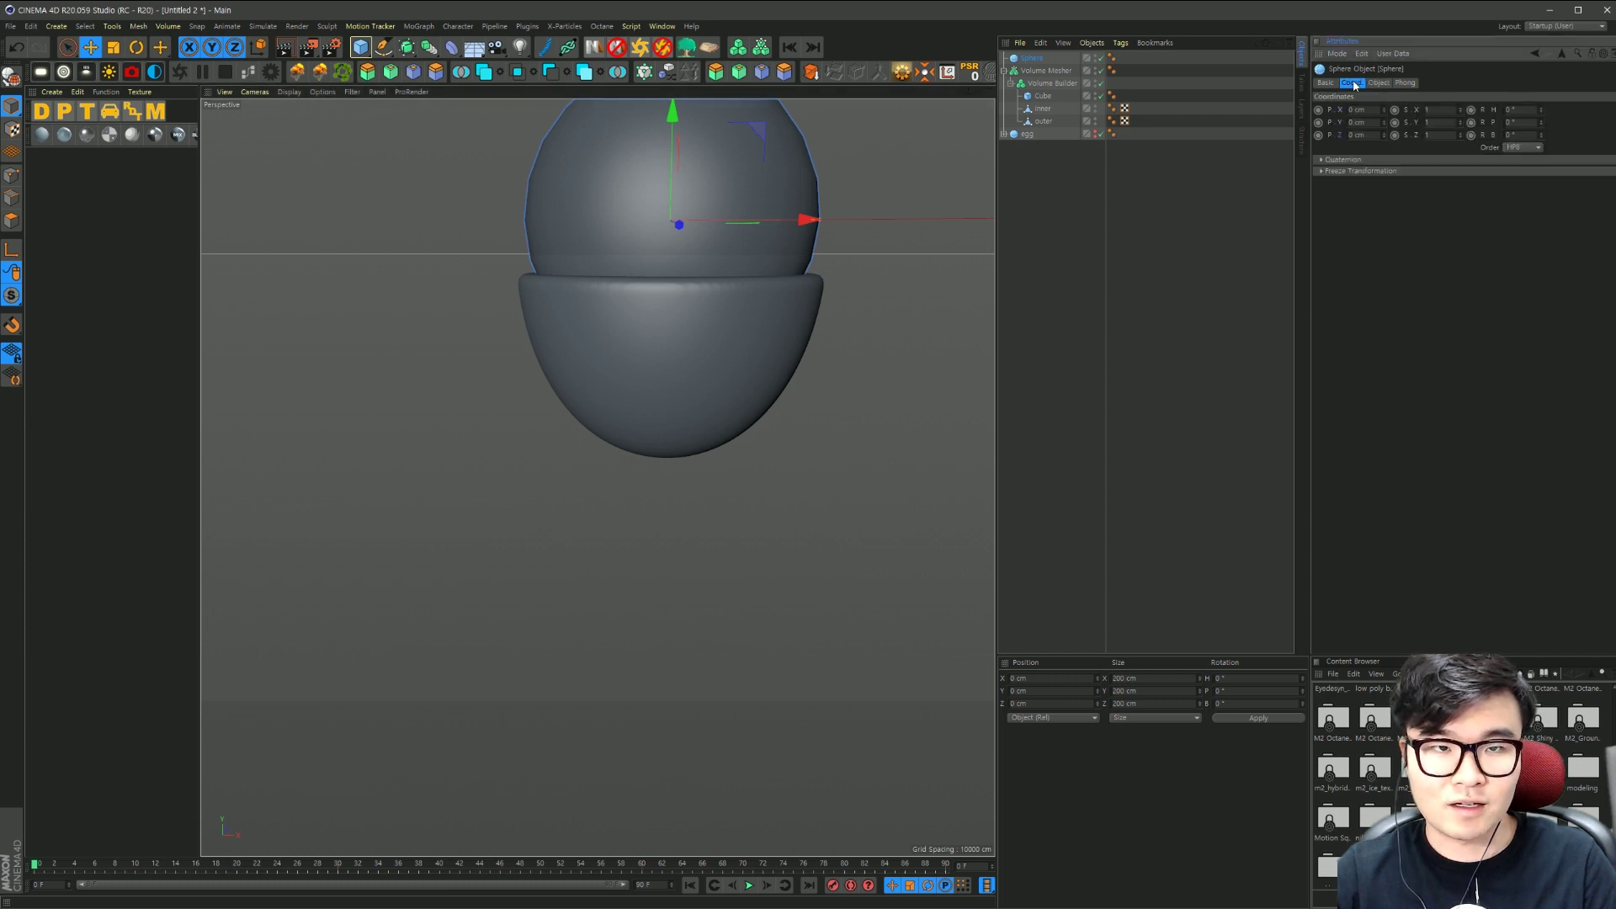
{"action": "double_click", "coordinate": [1369, 122]}
{"action": "type", "text": "-300"}
{"action": "key", "text": "Return"}
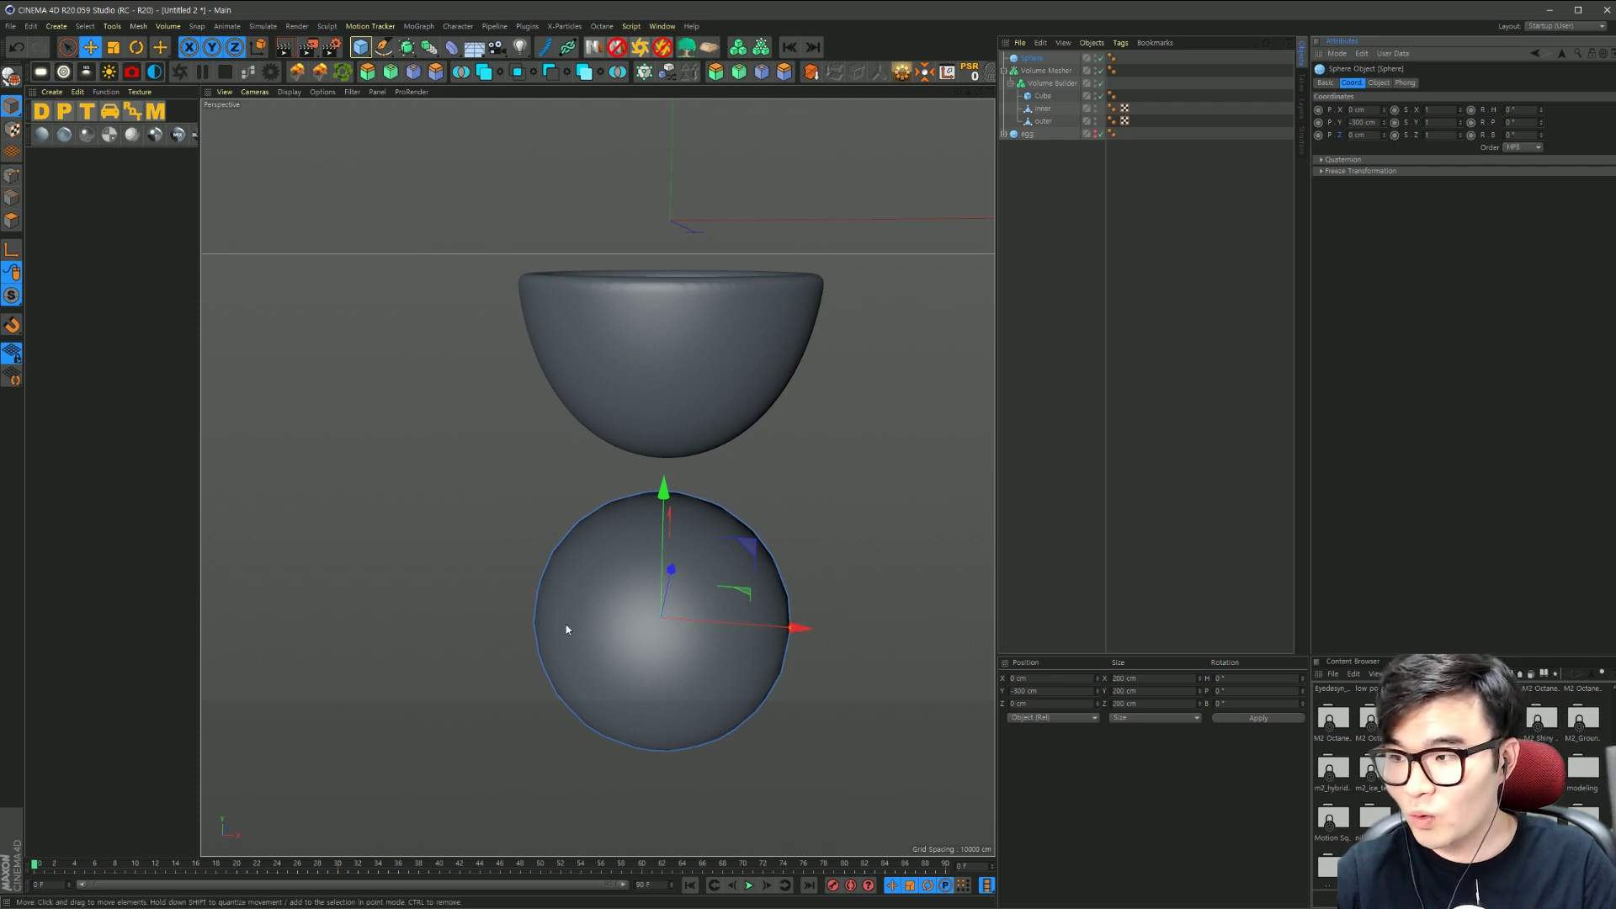
Step: Add a cube at Y -380 cm and select it together with the sphere
{"action": "left_click", "coordinate": [361, 47]}
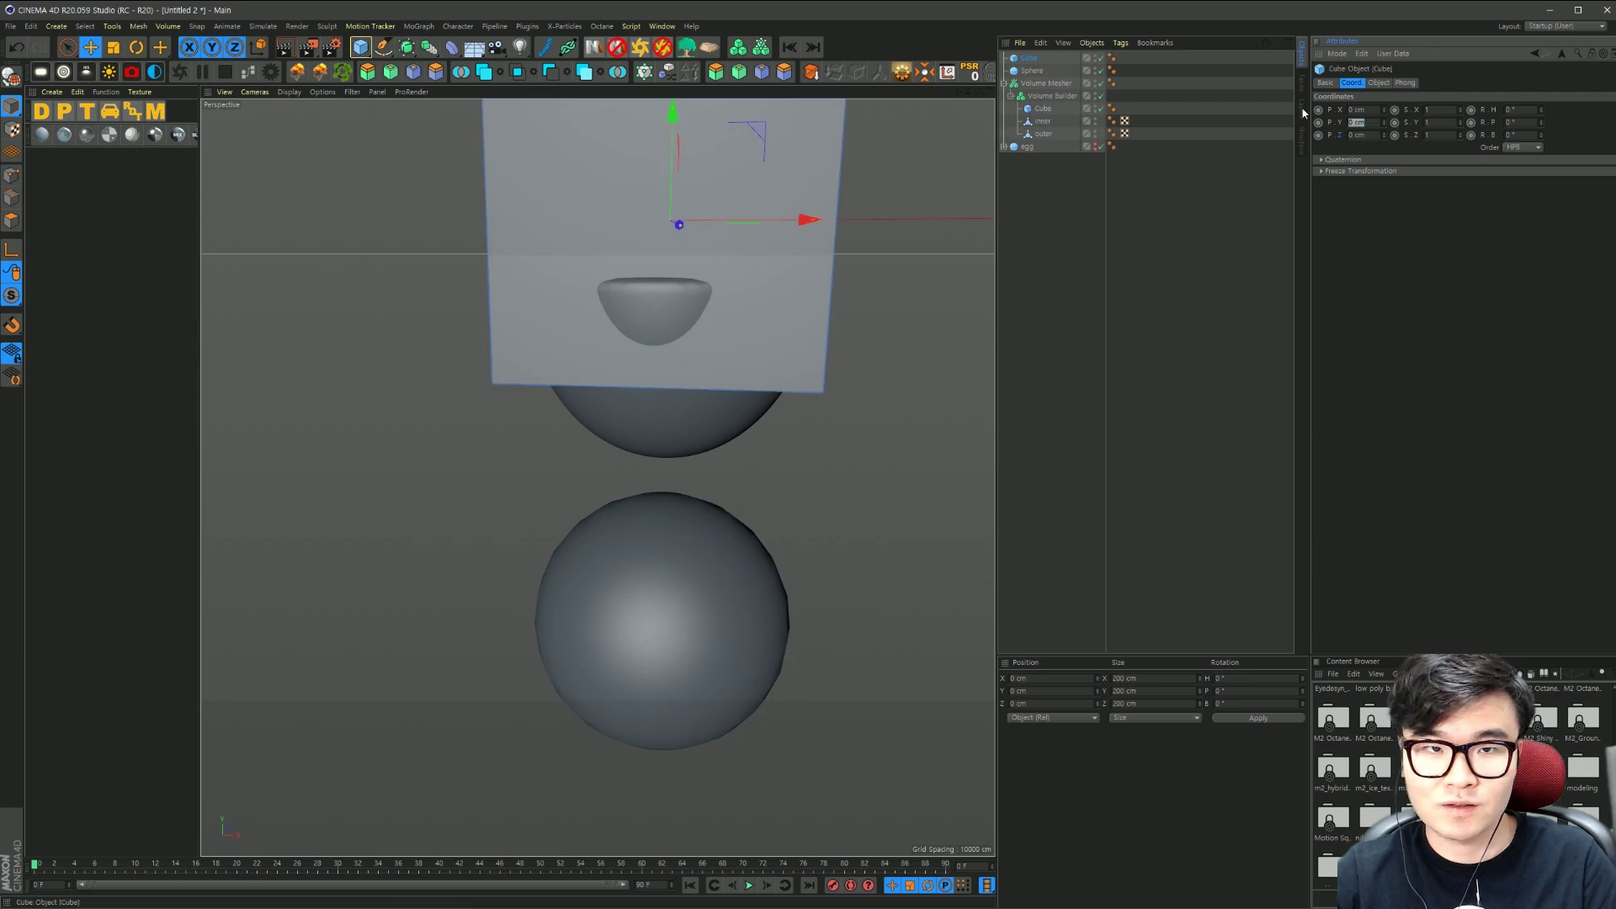
{"action": "left_click", "coordinate": [1379, 83]}
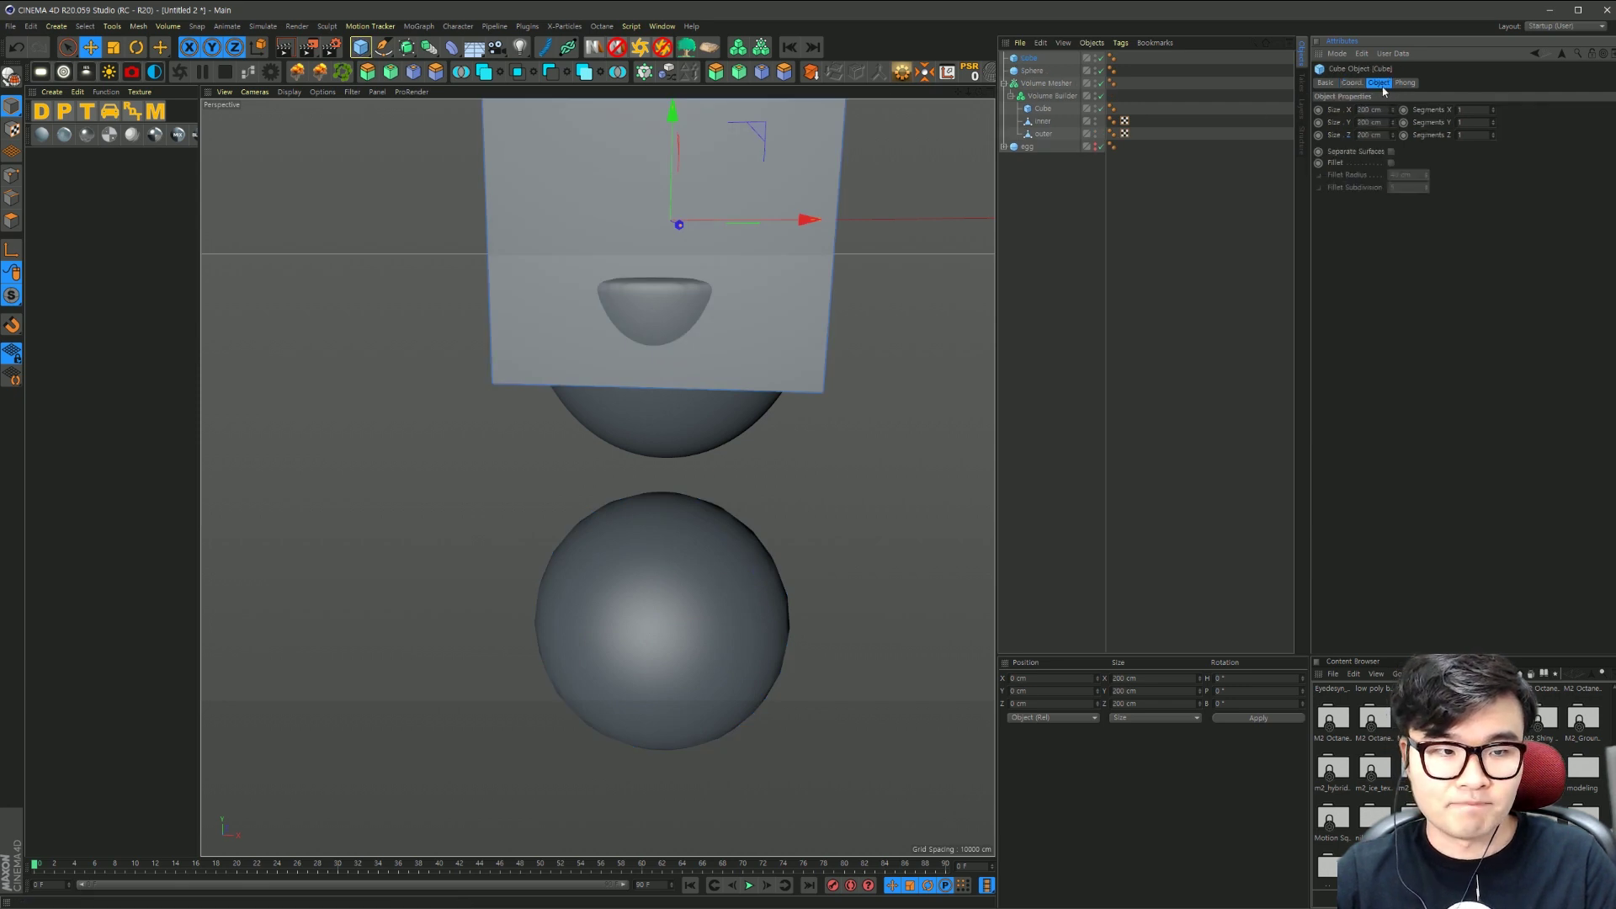
{"action": "left_click", "coordinate": [1351, 82]}
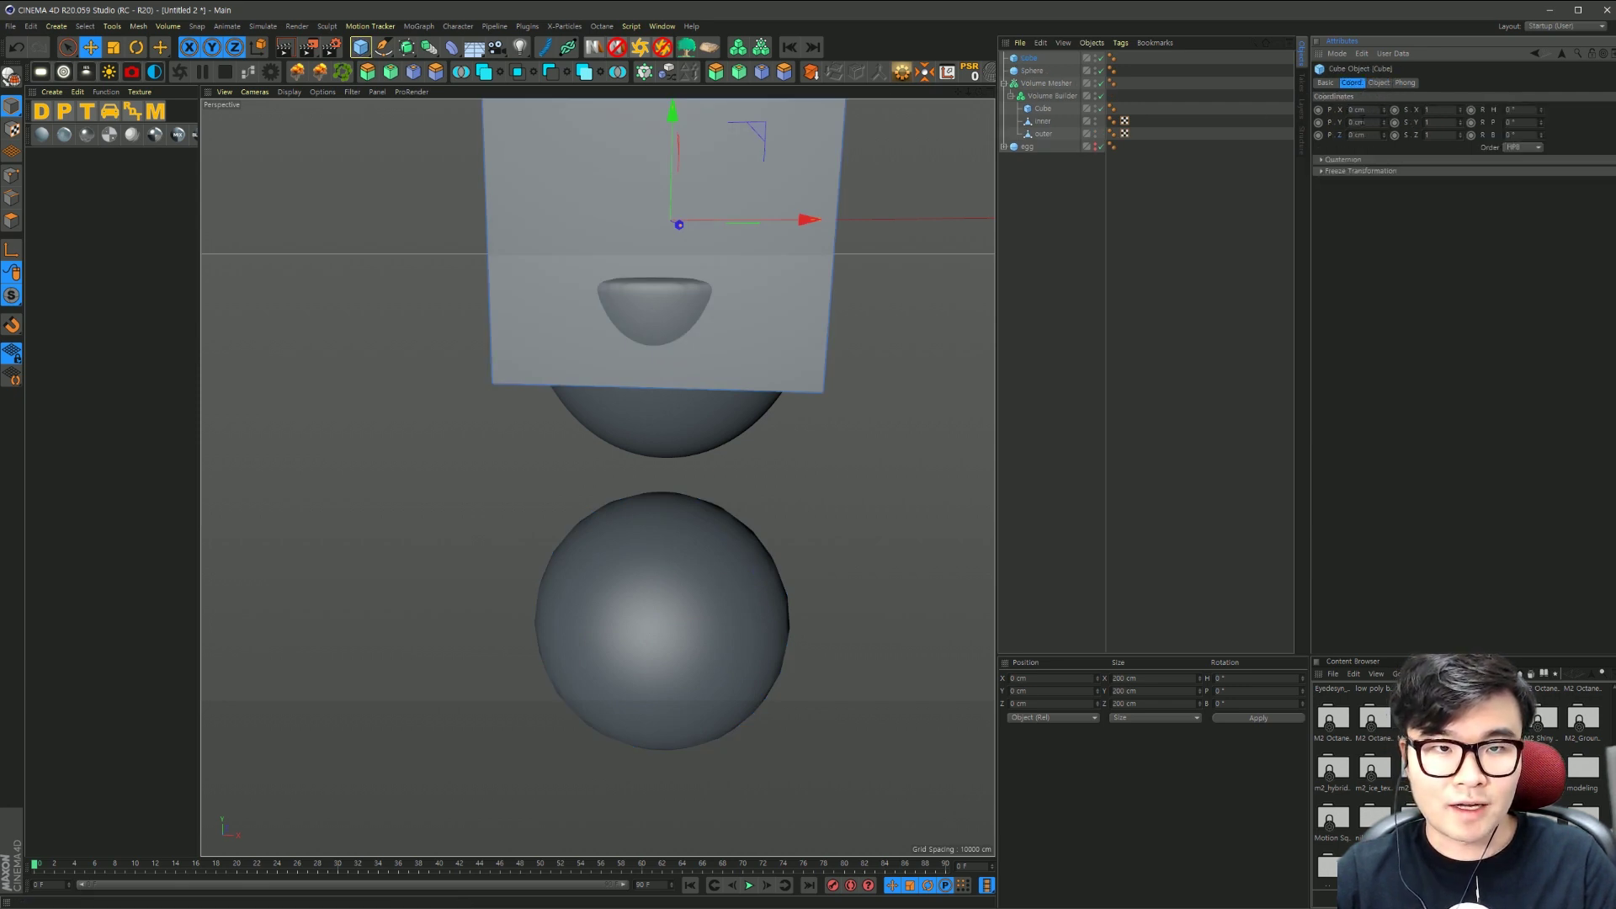
{"action": "left_click", "coordinate": [1357, 122]}
{"action": "type", "text": "-"}
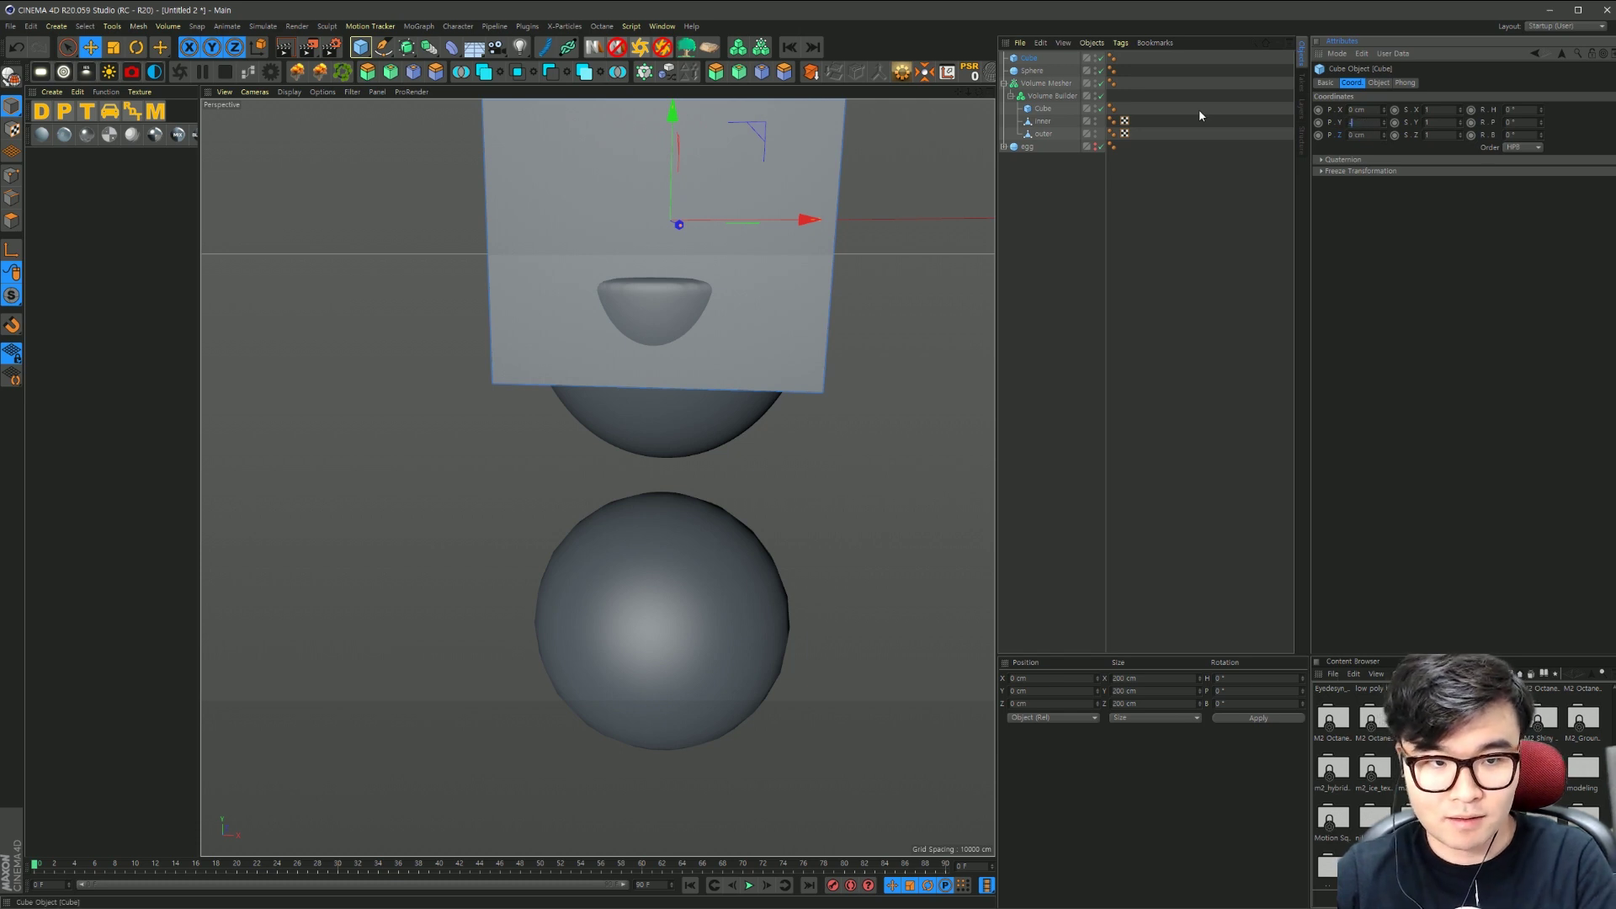
{"action": "type", "text": "380"}
{"action": "key", "text": "Return"}
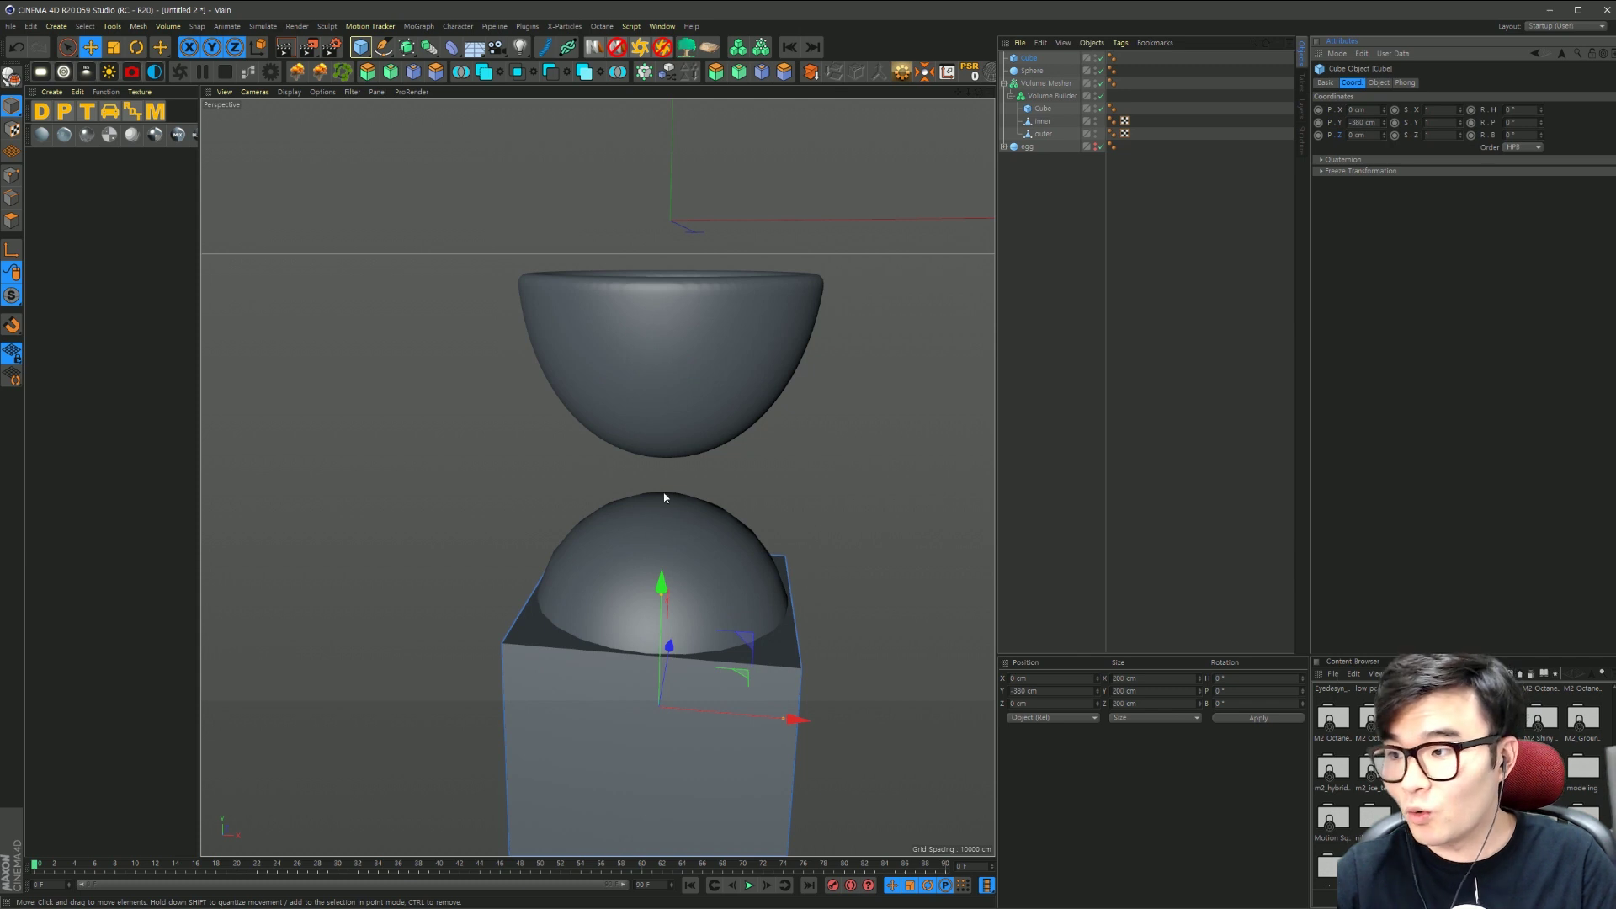
{"action": "mouse_move", "coordinate": [1073, 99]}
{"action": "left_mouse_down"}
{"action": "mouse_move", "coordinate": [1037, 73]}
{"action": "mouse_move", "coordinate": [1050, 97]}
{"action": "left_mouse_up"}
{"action": "left_click", "coordinate": [1035, 71]}
{"action": "left_click", "coordinate": [1034, 58], "text": "ctrl"}
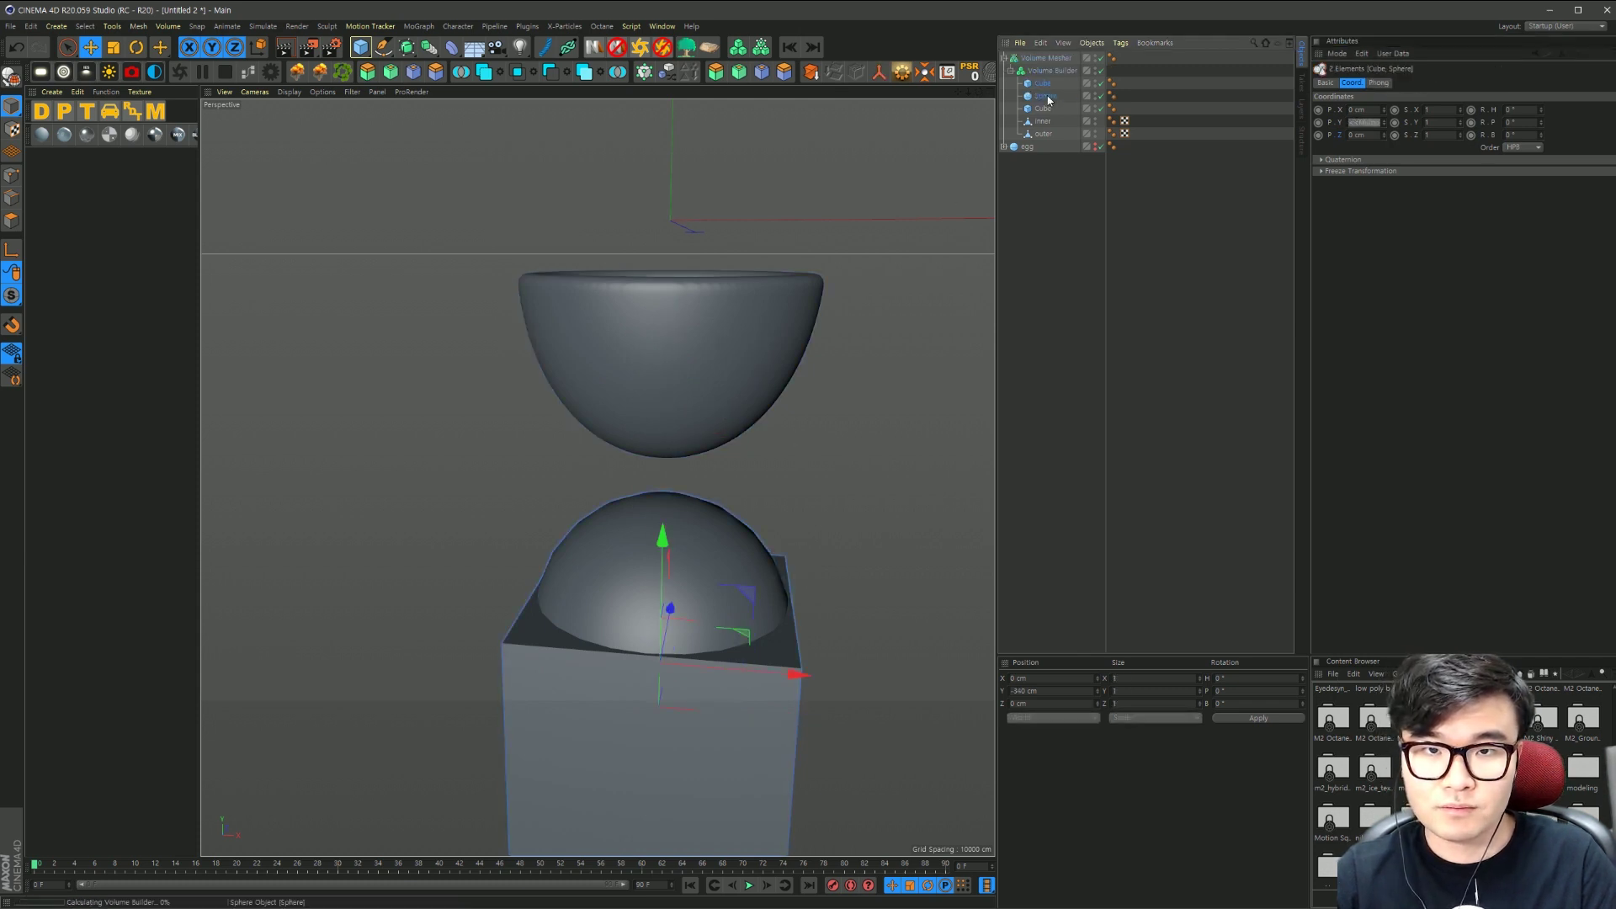
Step: Put the cube and sphere into the Volume Builder and rename the second cube 'top cutout'
{"action": "left_click", "coordinate": [1072, 236]}
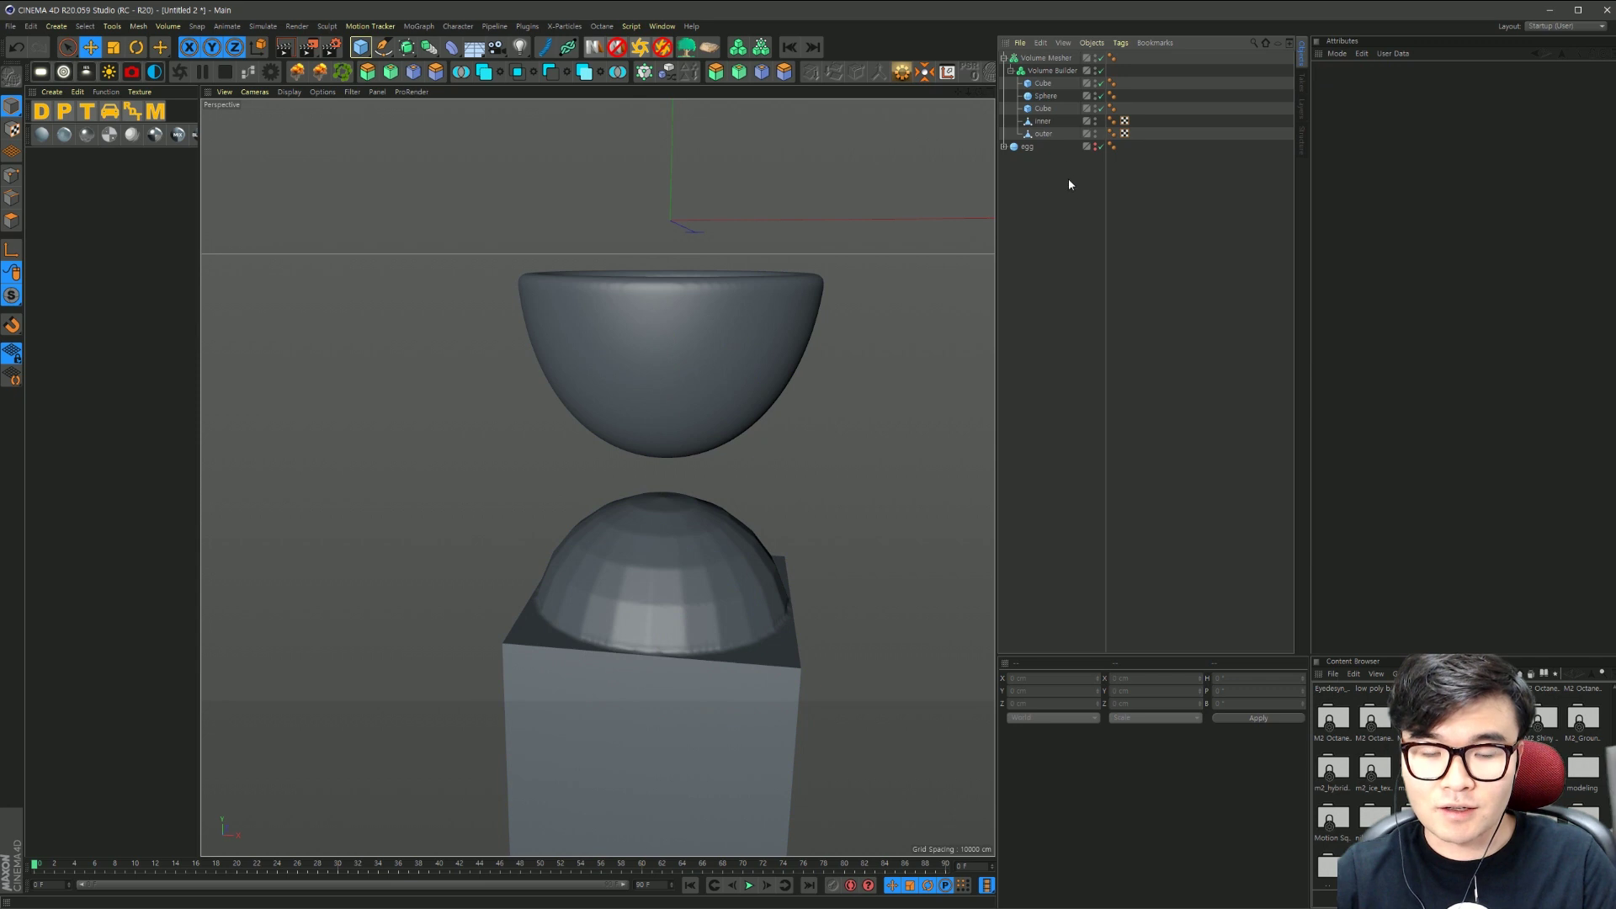
{"action": "left_click", "coordinate": [1043, 109]}
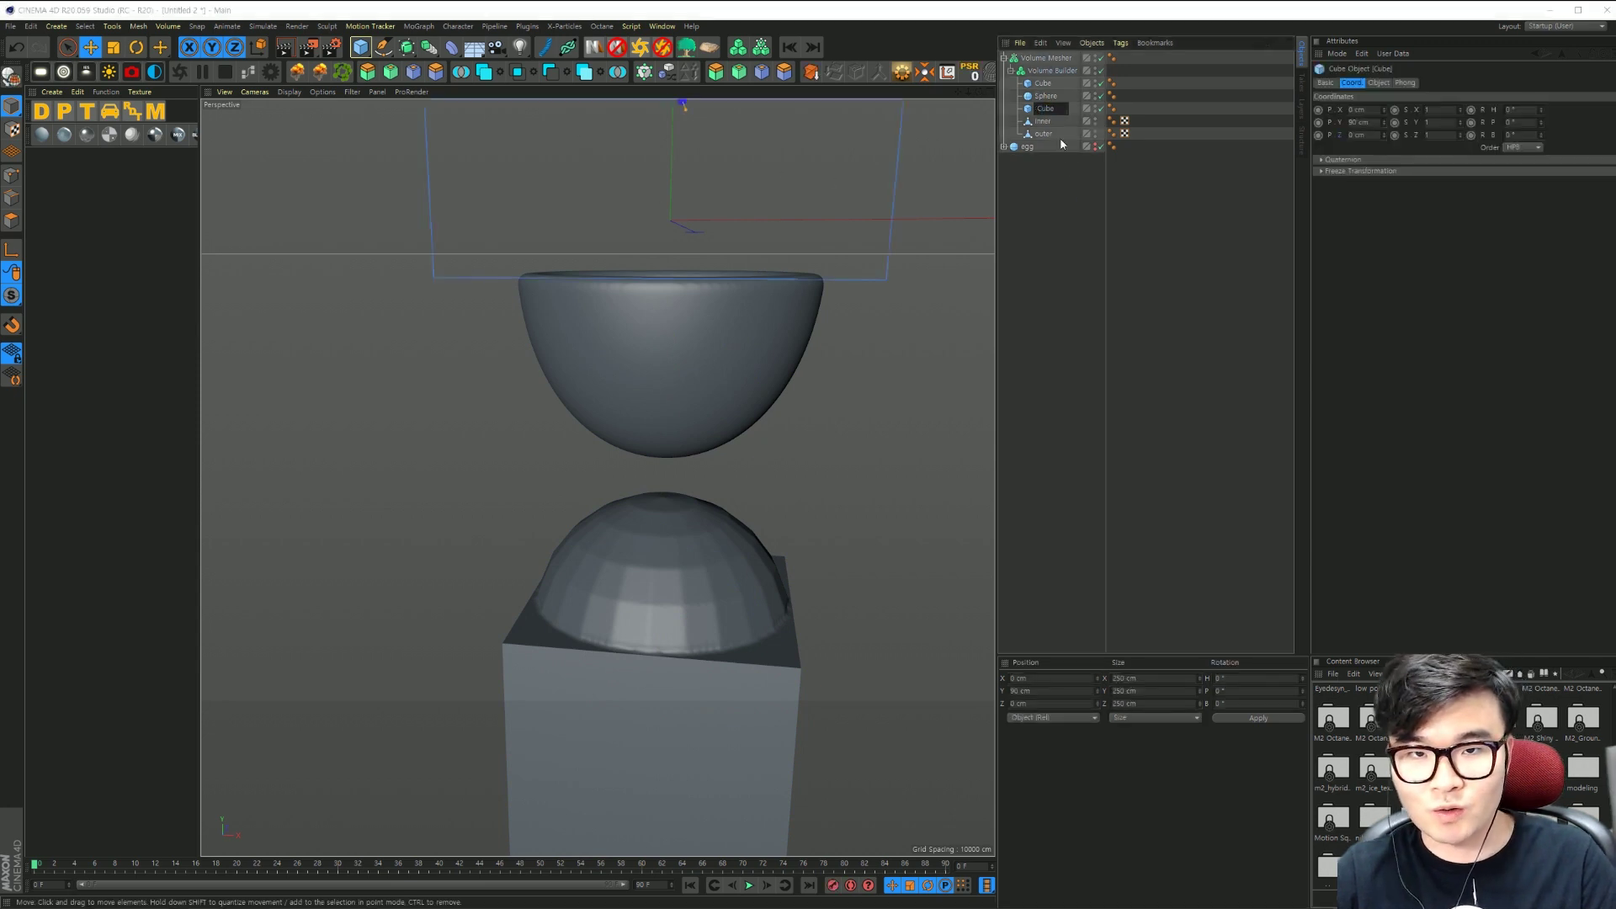
{"action": "type", "text": "to"}
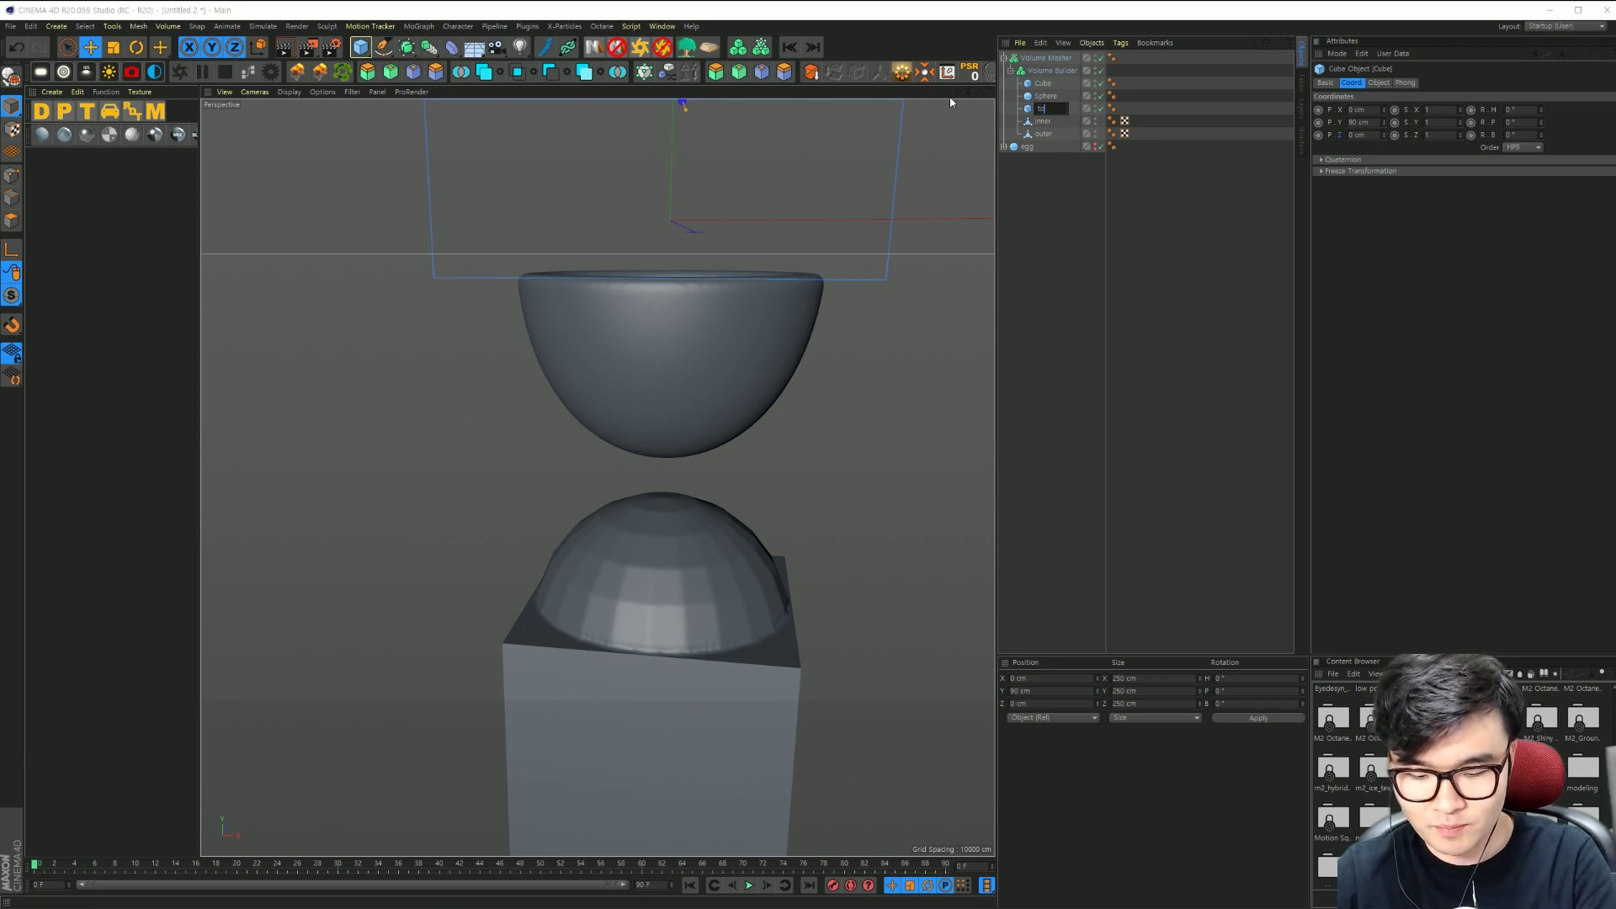
{"action": "type", "text": "p cutout"}
{"action": "key", "text": "Return"}
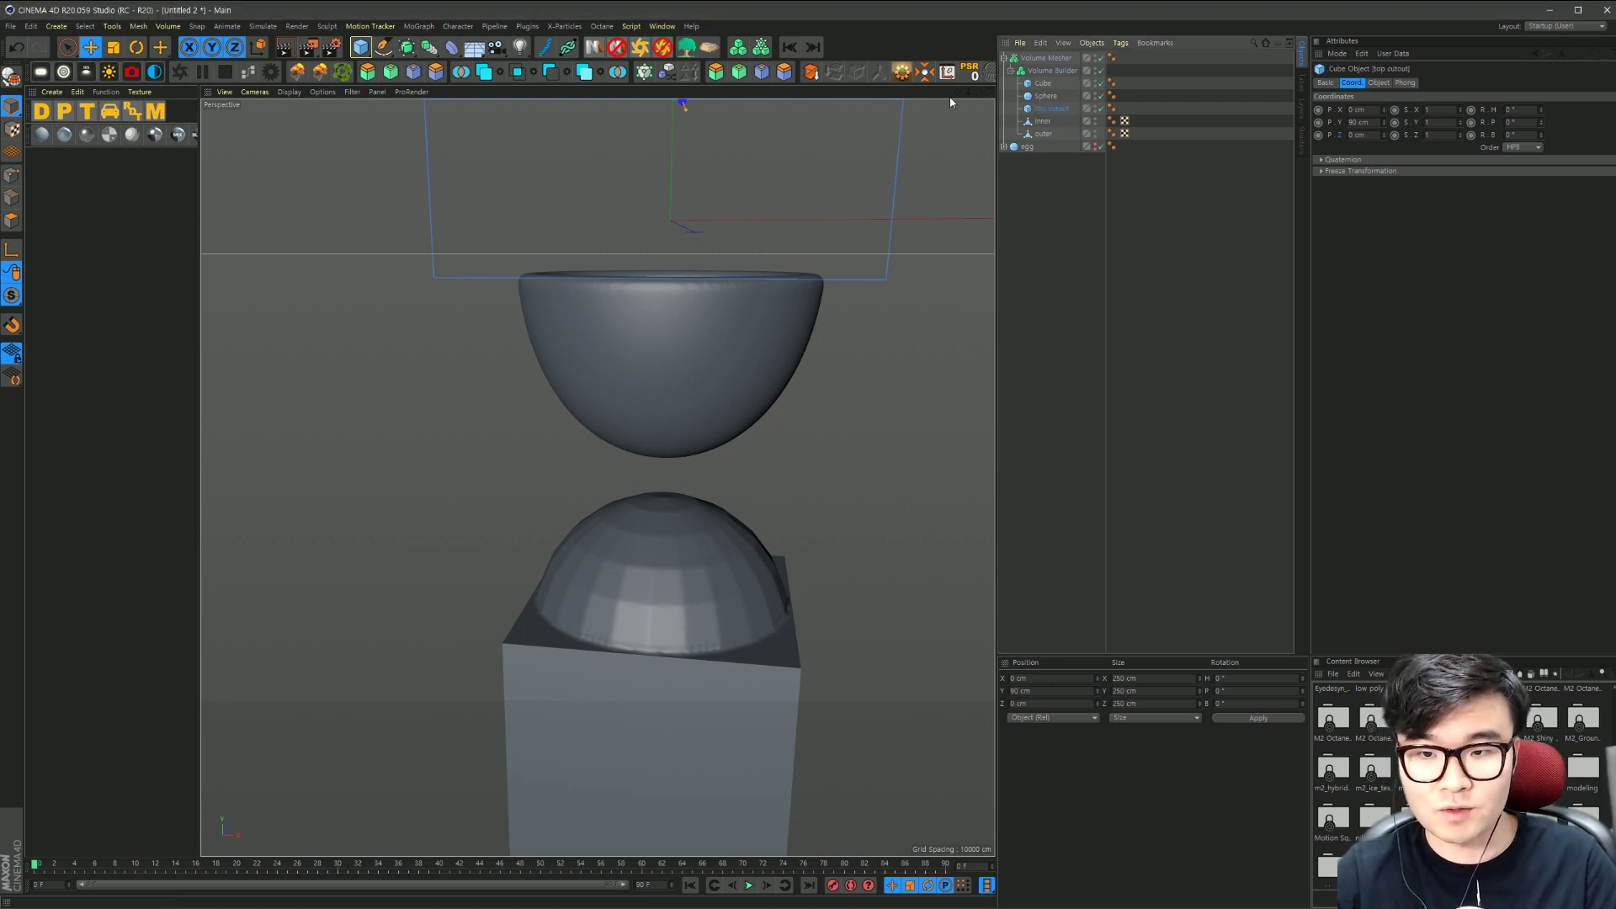
{"action": "left_click", "coordinate": [1043, 225]}
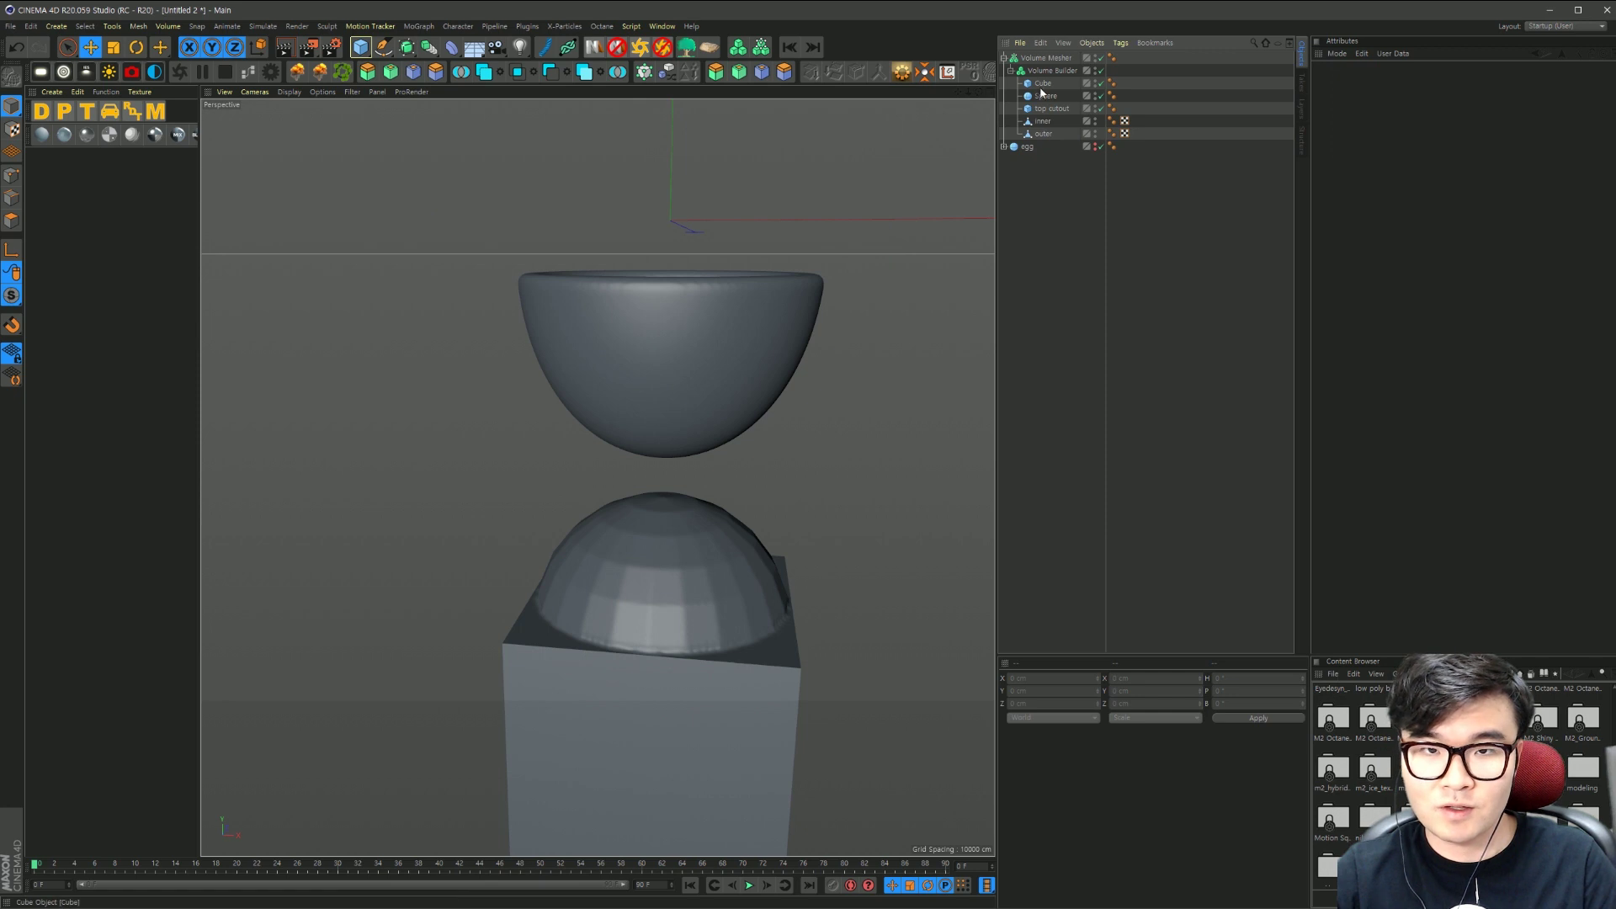
Step: Rename the sphere 'base' and the remaining cube 'bottom cutout'
{"action": "double_click", "coordinate": [1044, 95]}
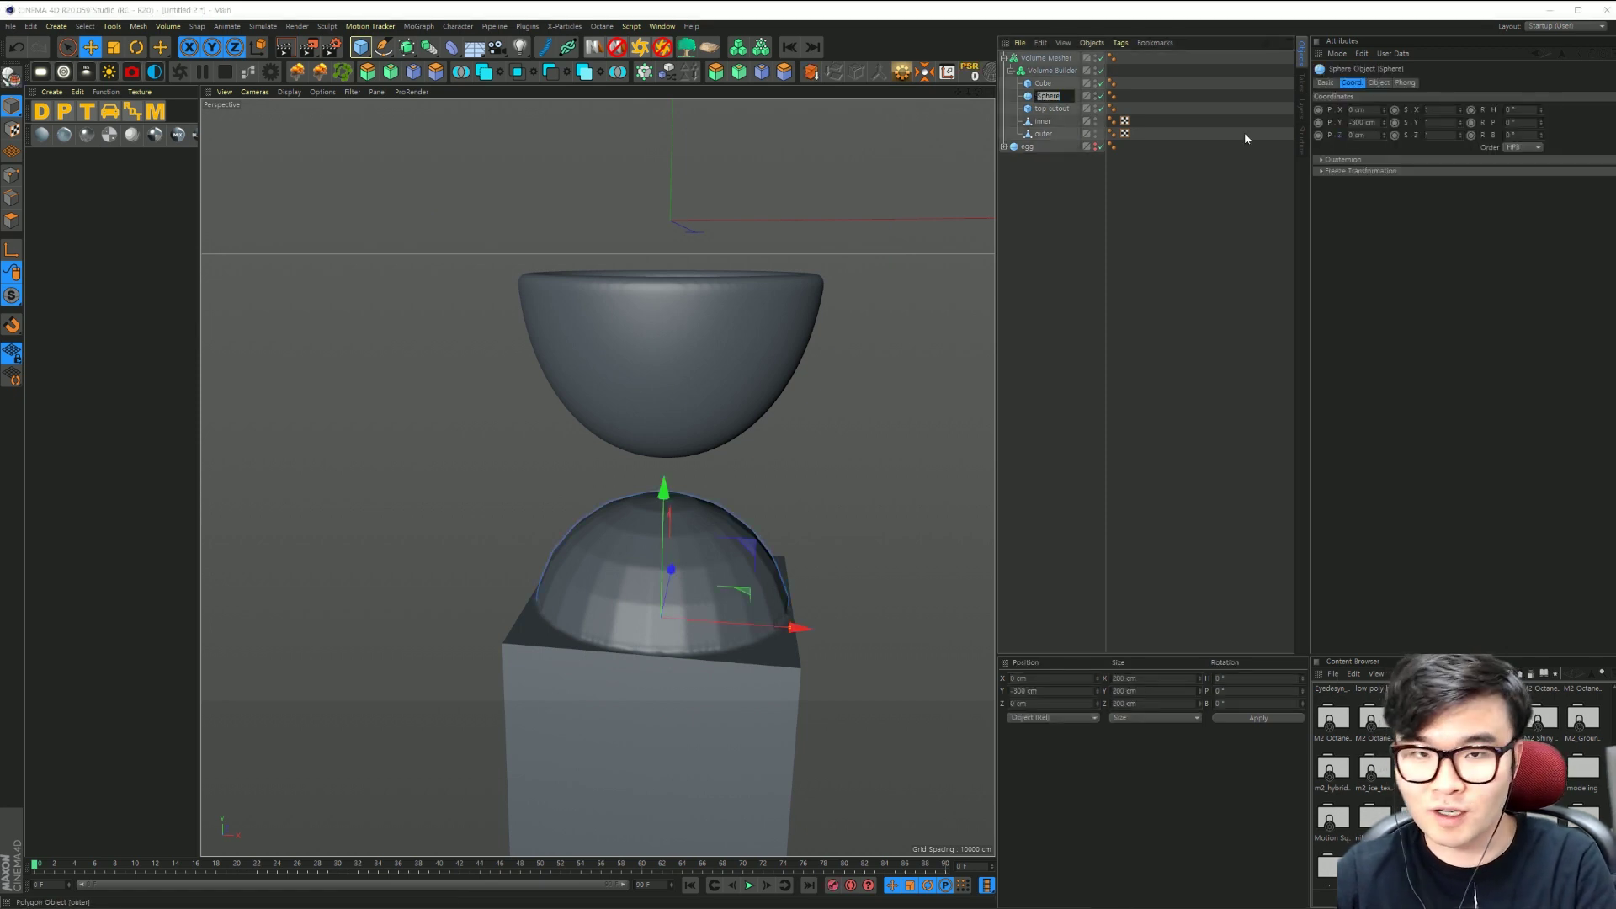
{"action": "type", "text": "base"}
{"action": "key", "text": "Return"}
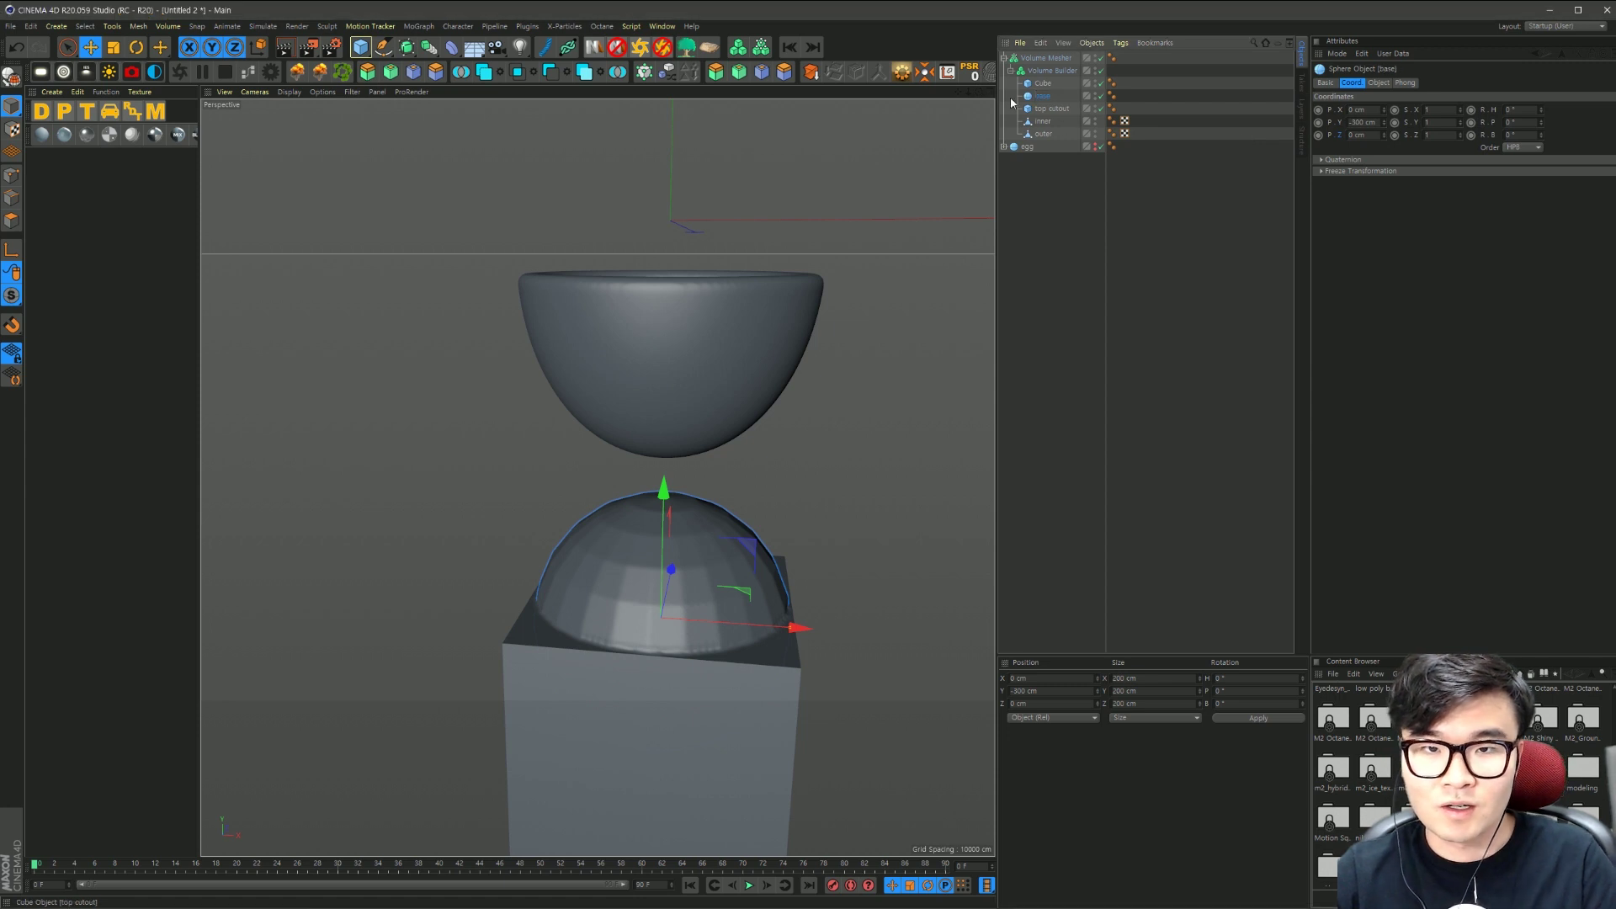
{"action": "double_click", "coordinate": [1043, 83]}
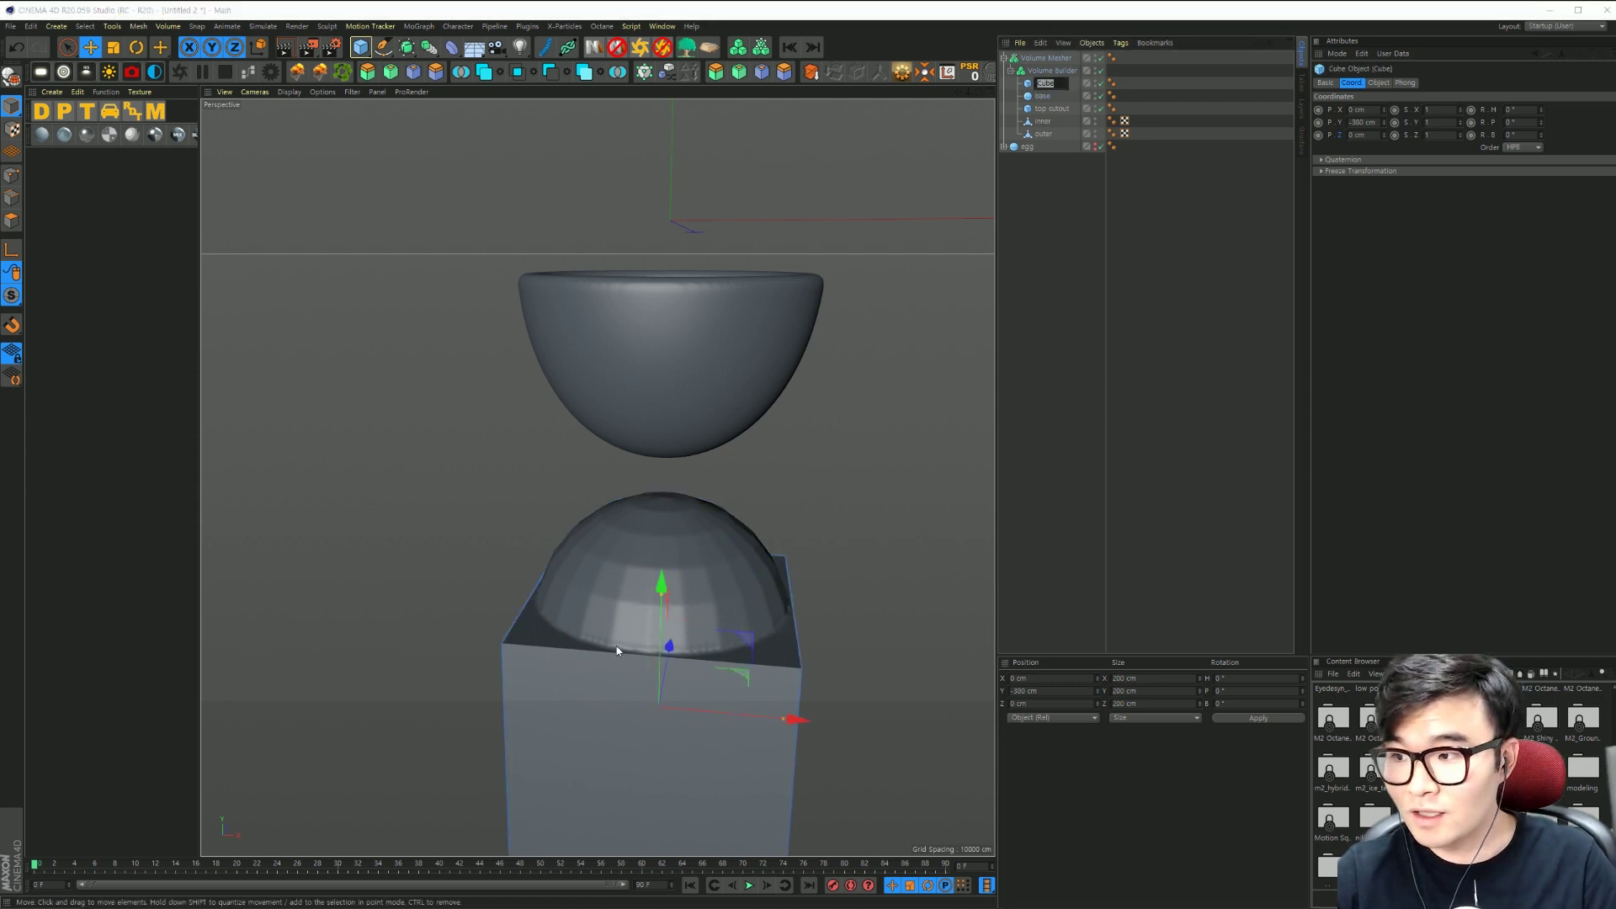
{"action": "type", "text": "bottom"}
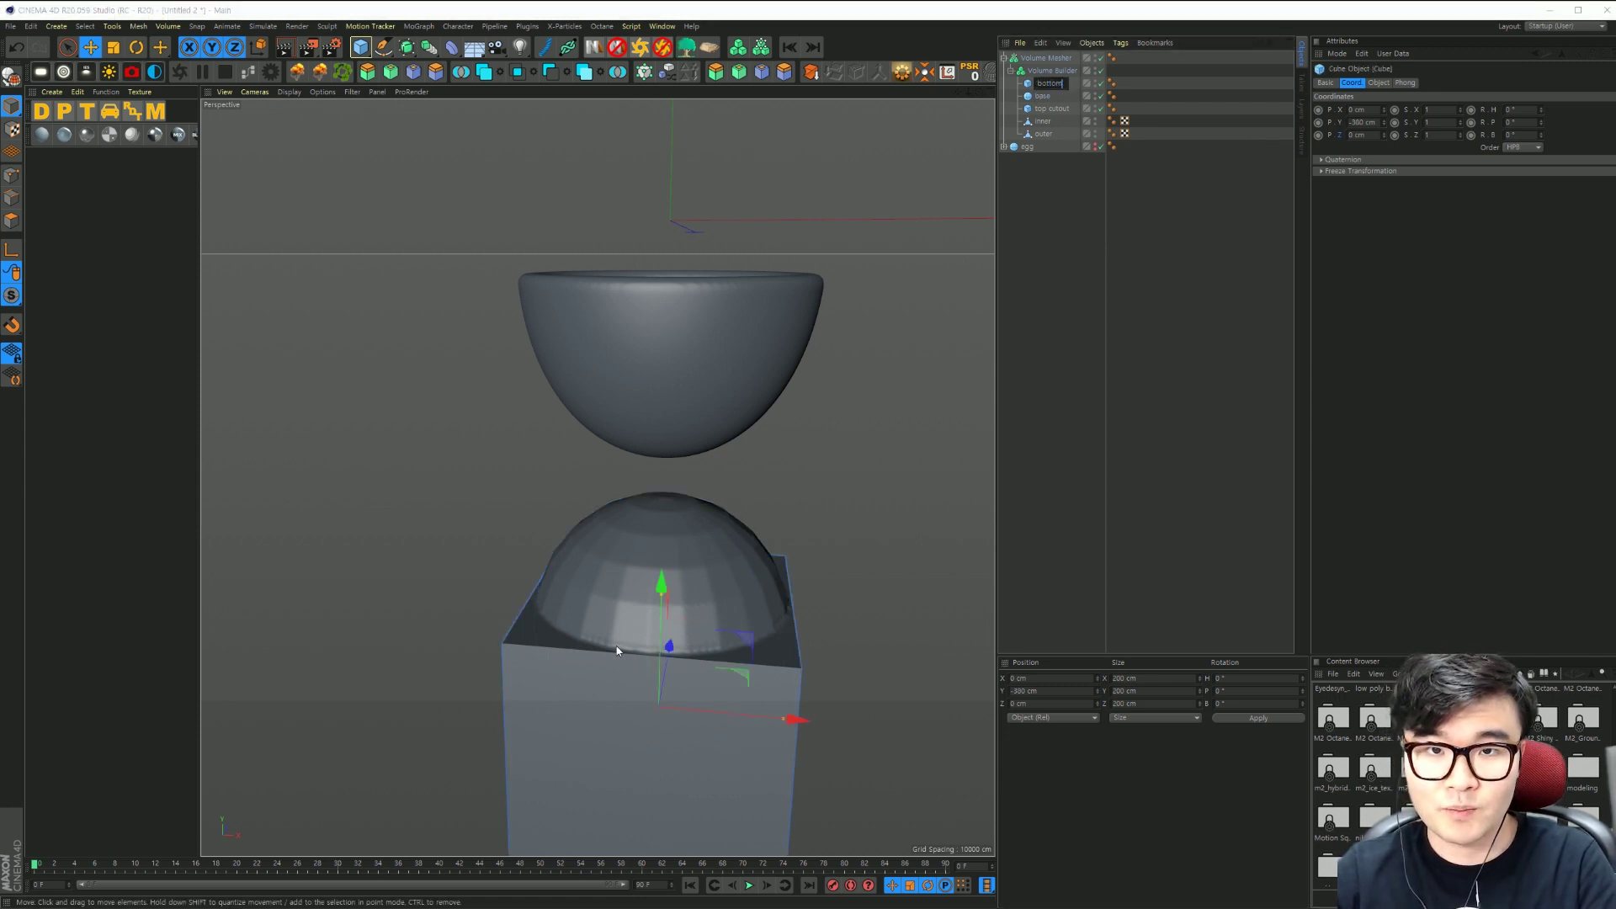
{"action": "type", "text": " cutout"}
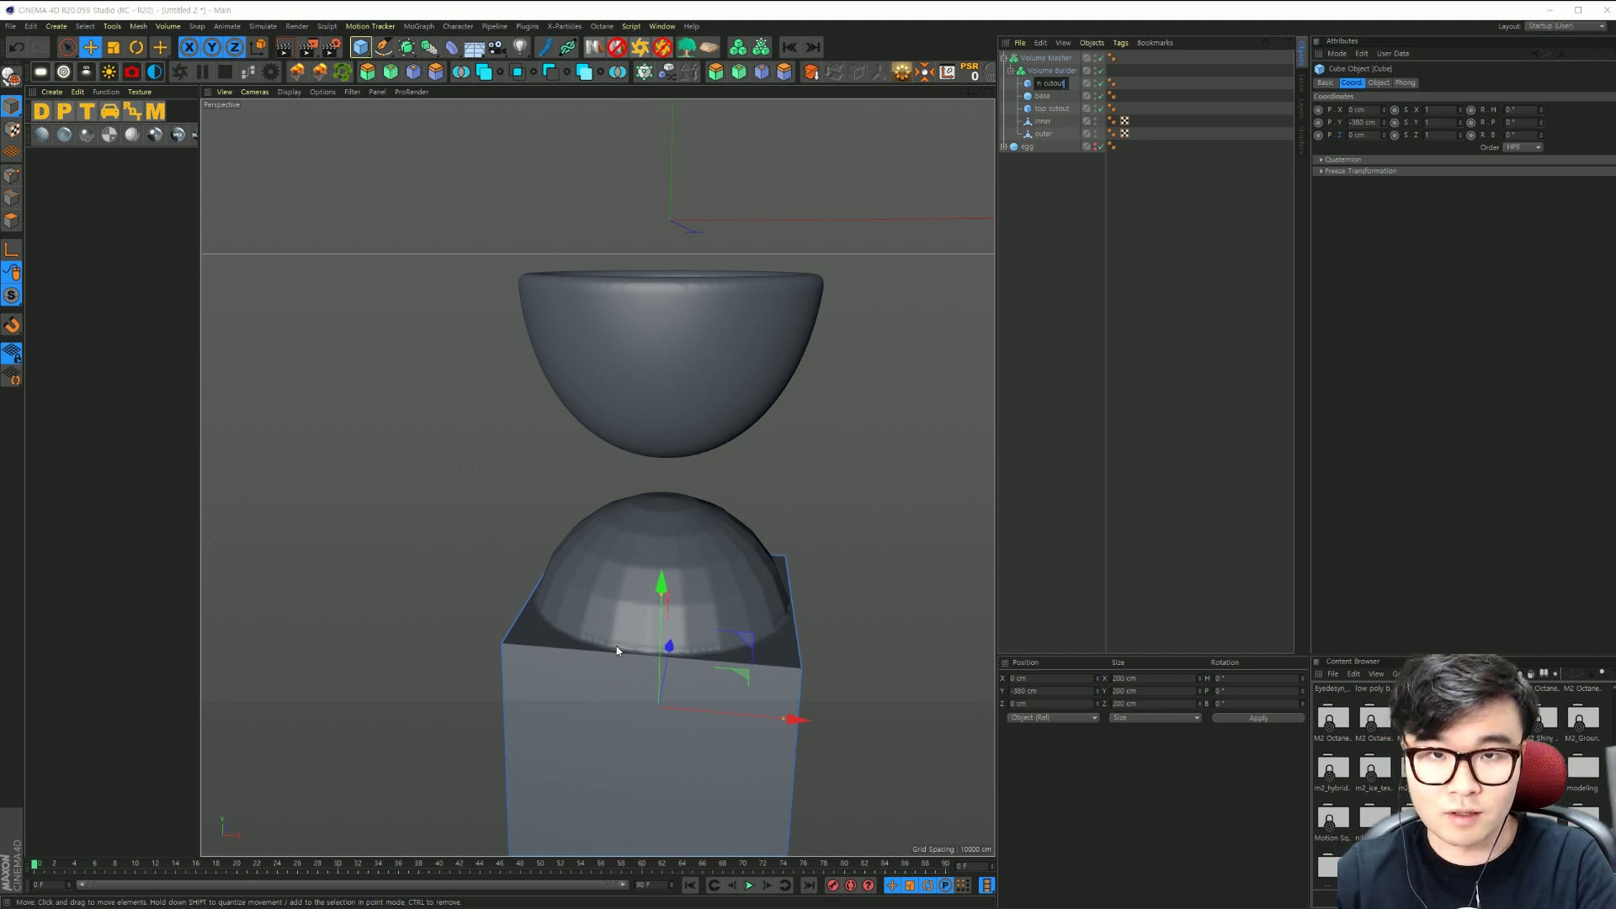
{"action": "key", "text": "Return"}
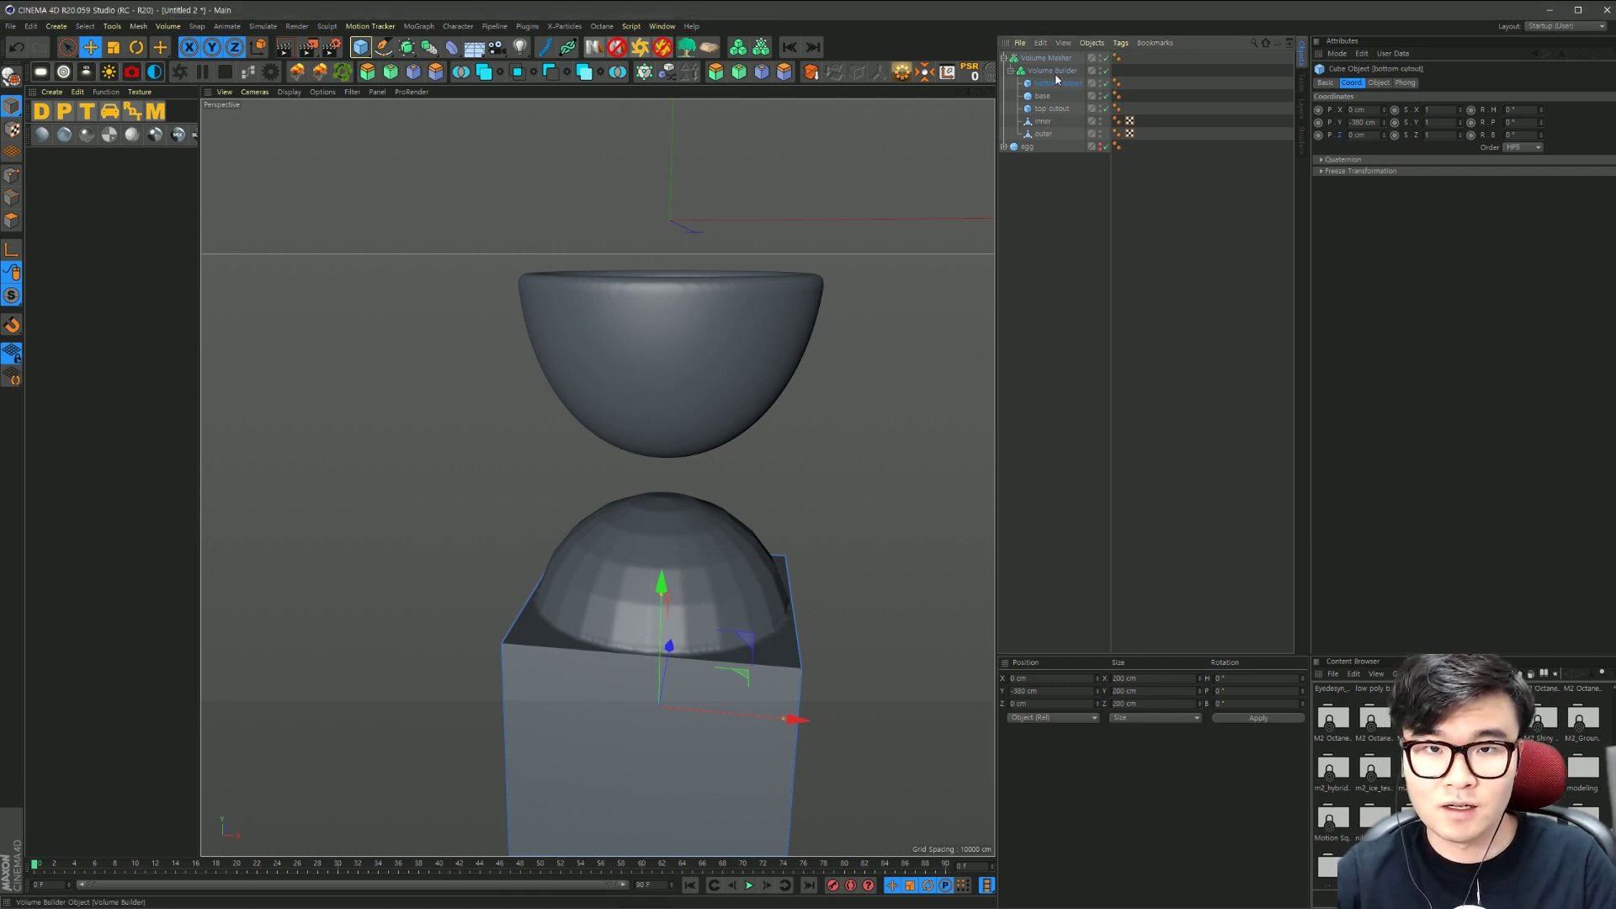
{"action": "left_click", "coordinate": [1052, 70]}
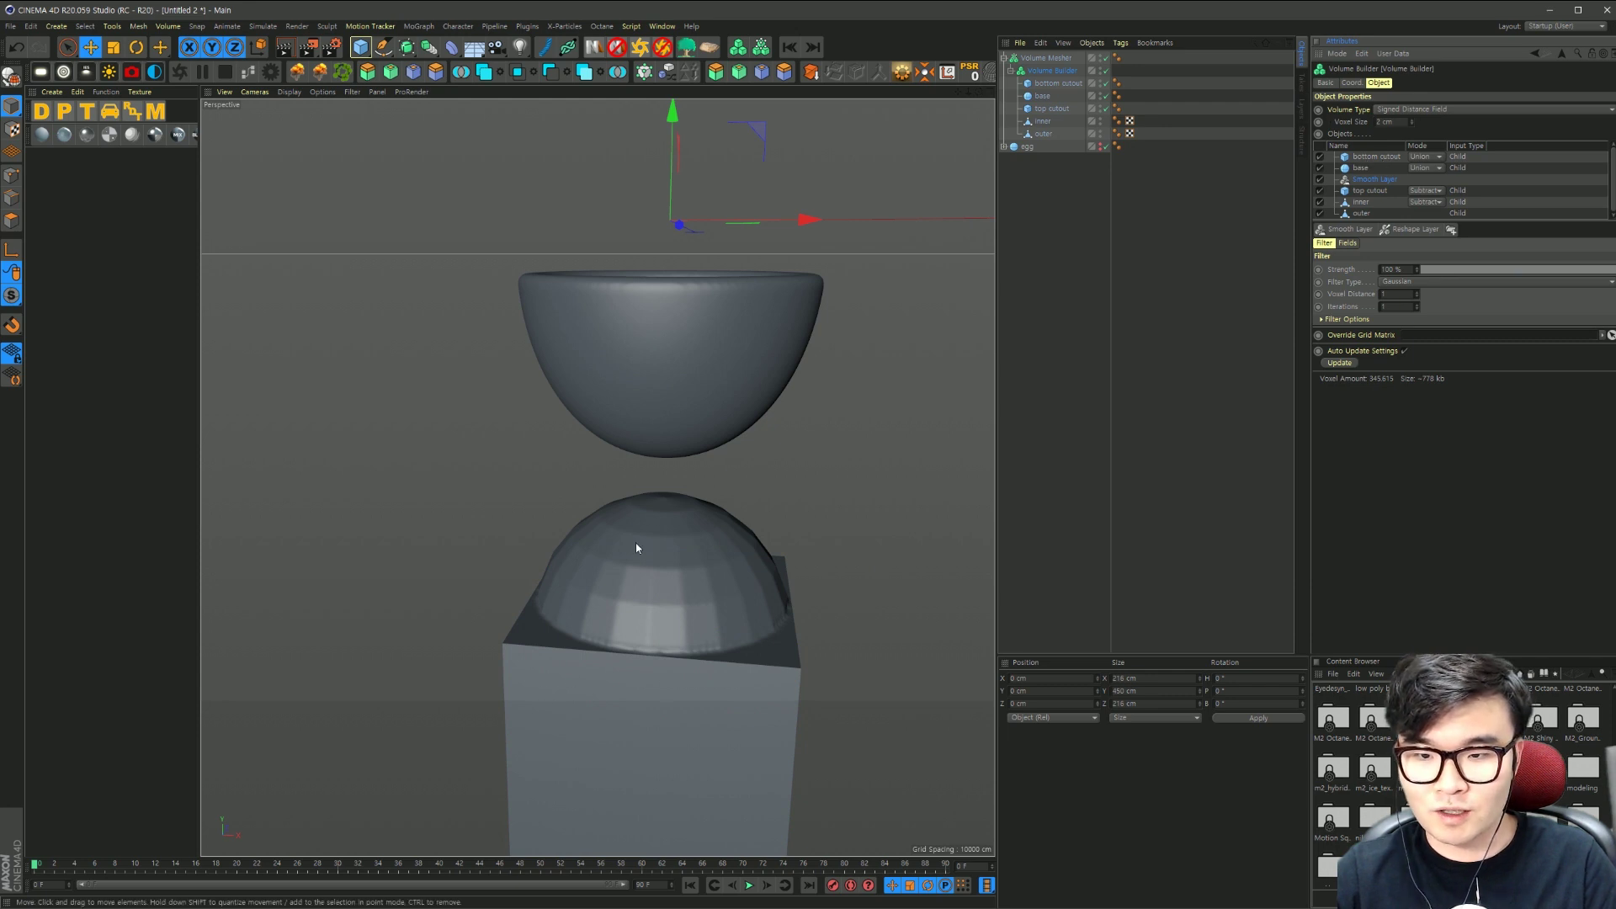
Step: Set bottom cutout's mode to Subtract and move base to the end of the inputs
{"action": "left_click", "coordinate": [1377, 157]}
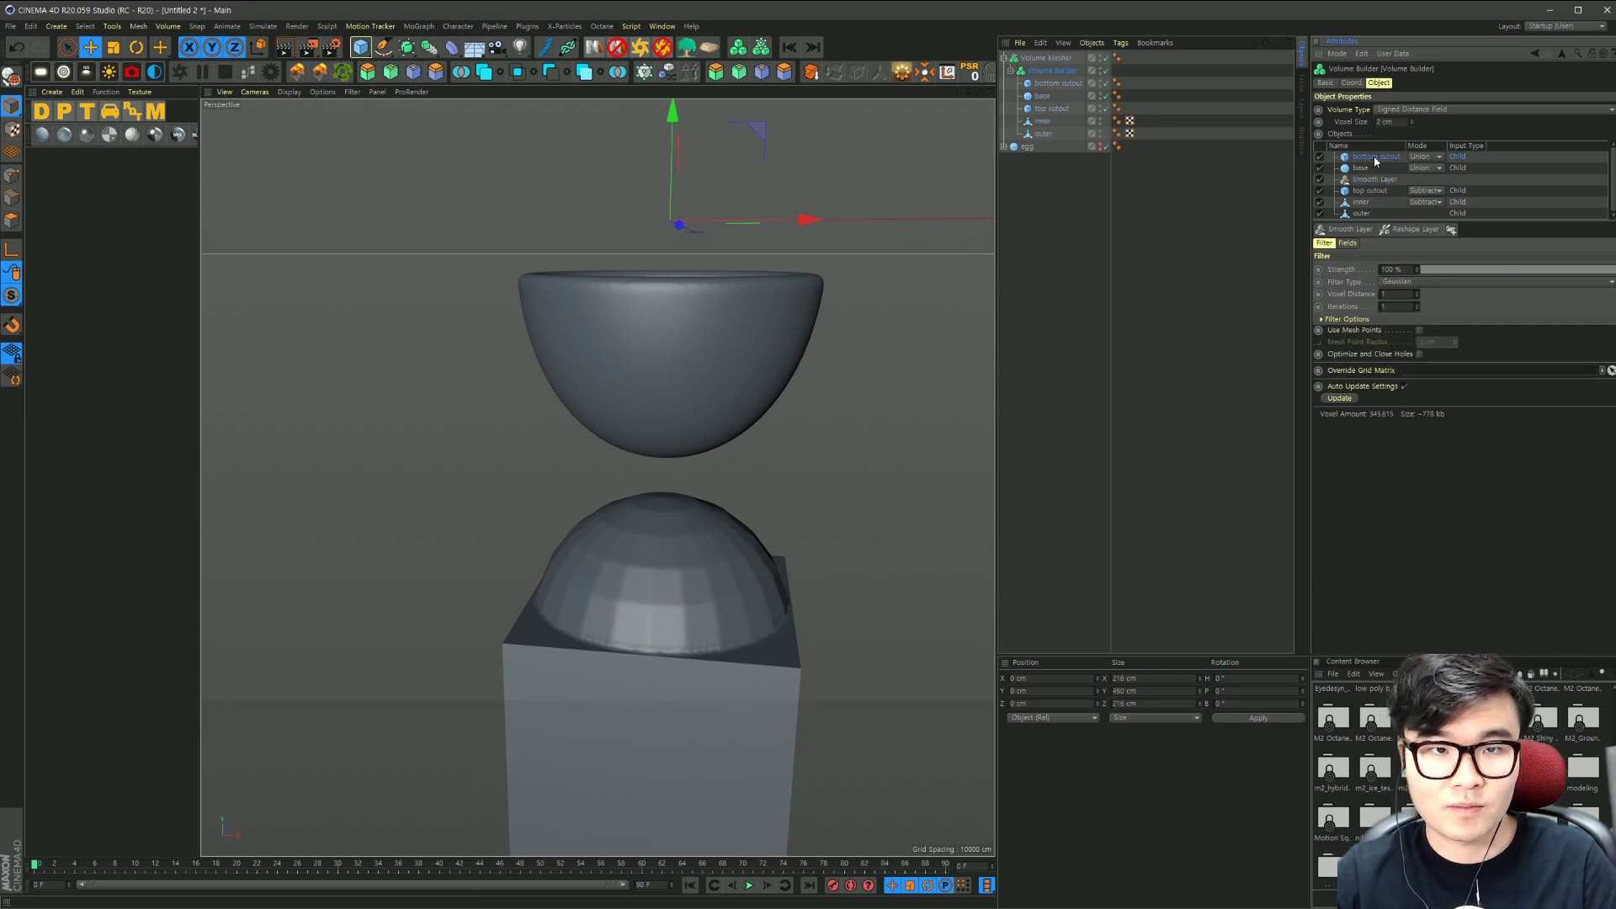
{"action": "left_click", "coordinate": [1421, 158]}
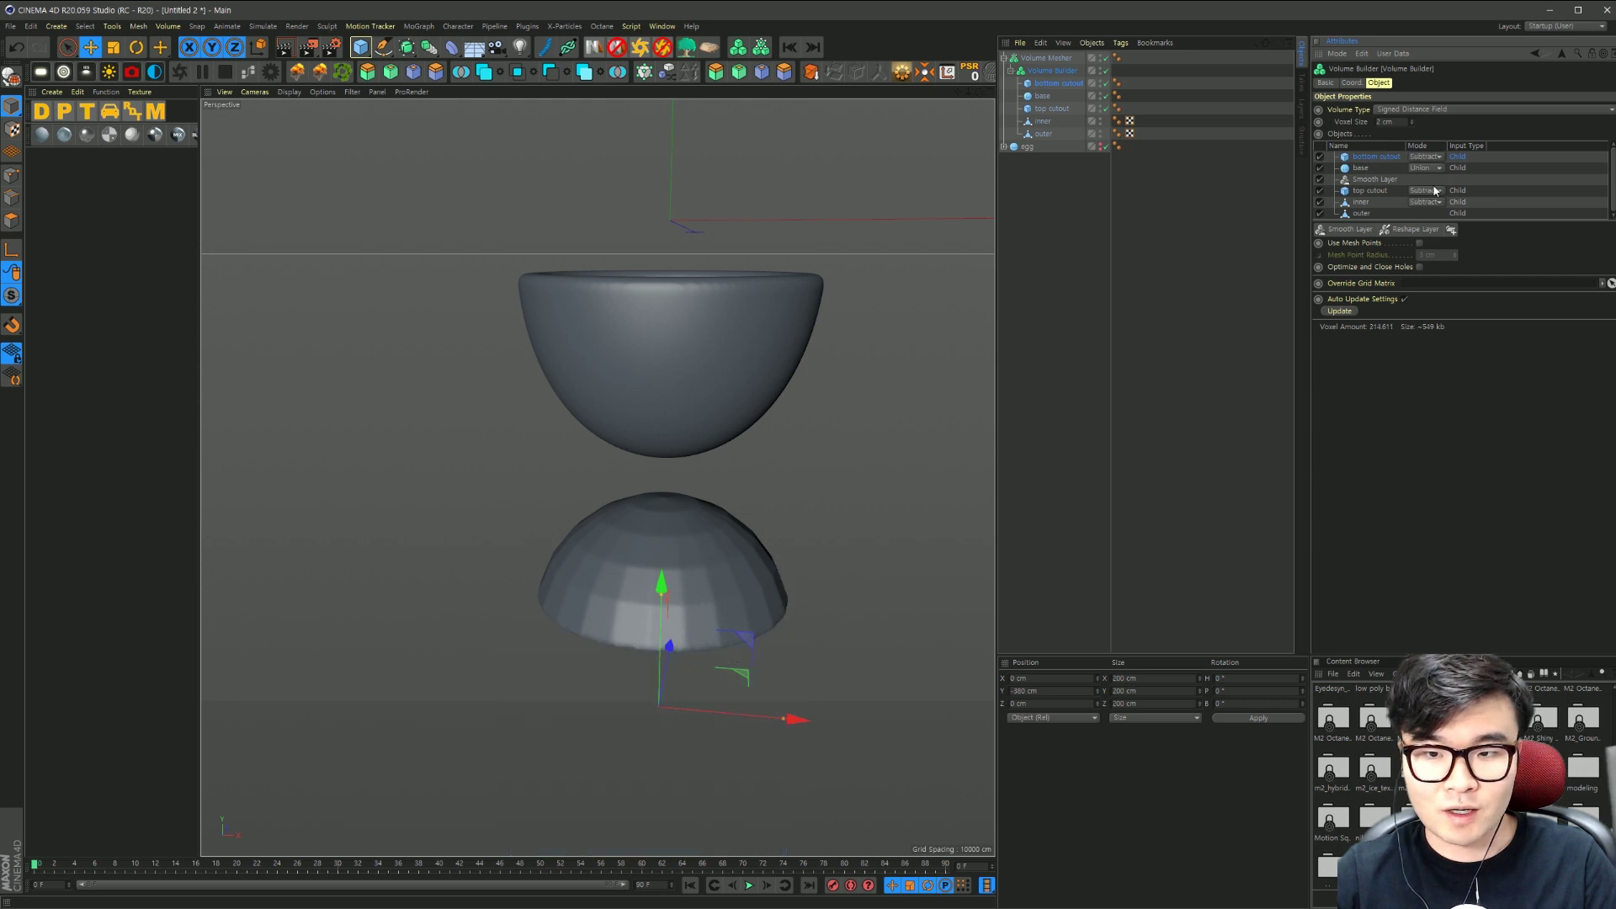
{"action": "left_click", "coordinate": [1426, 179]}
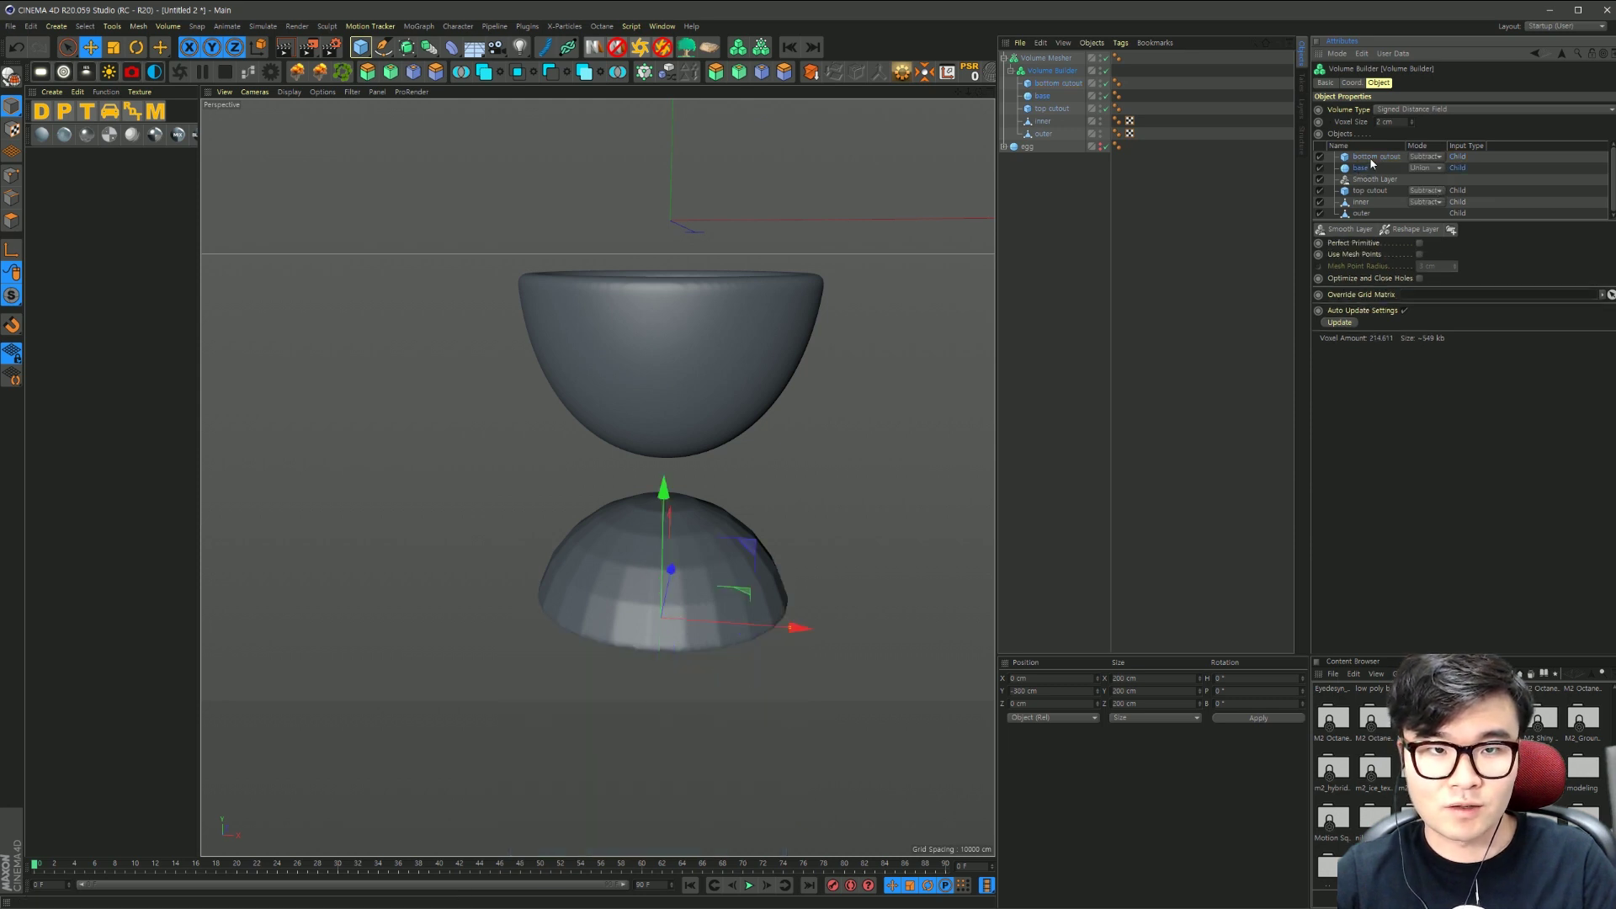
{"action": "mouse_move", "coordinate": [1358, 169]}
{"action": "left_mouse_down"}
{"action": "mouse_move", "coordinate": [1364, 220]}
{"action": "mouse_move", "coordinate": [1451, 215]}
{"action": "left_mouse_up"}
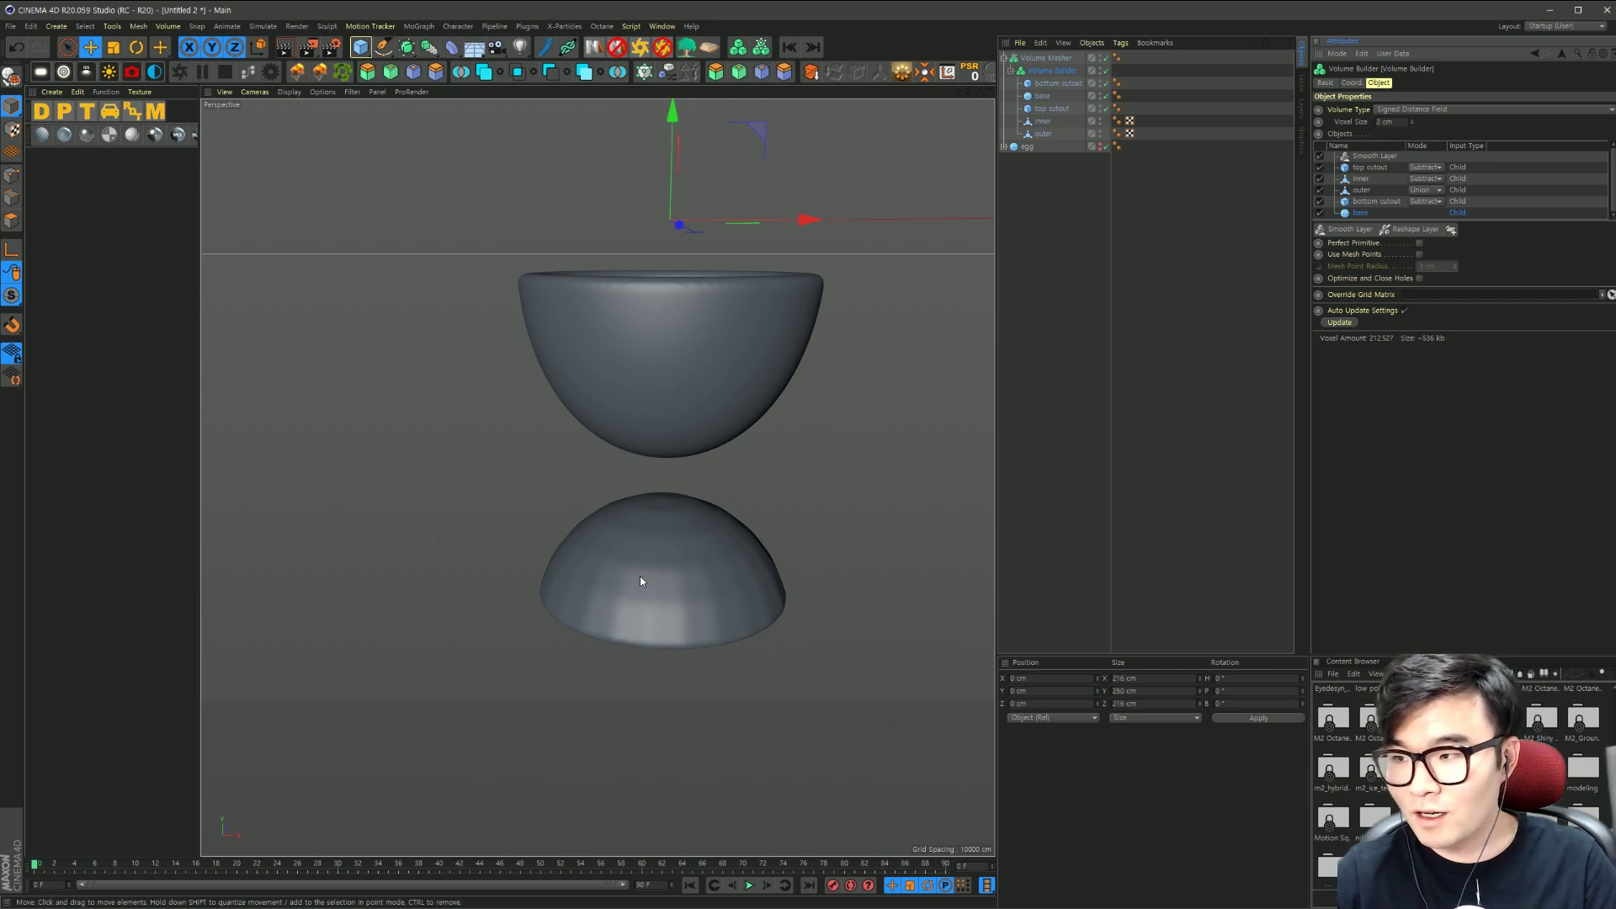
Step: Enable Perfect Primitive so the base sphere forms a smooth dome
{"action": "left_click", "coordinate": [1067, 216]}
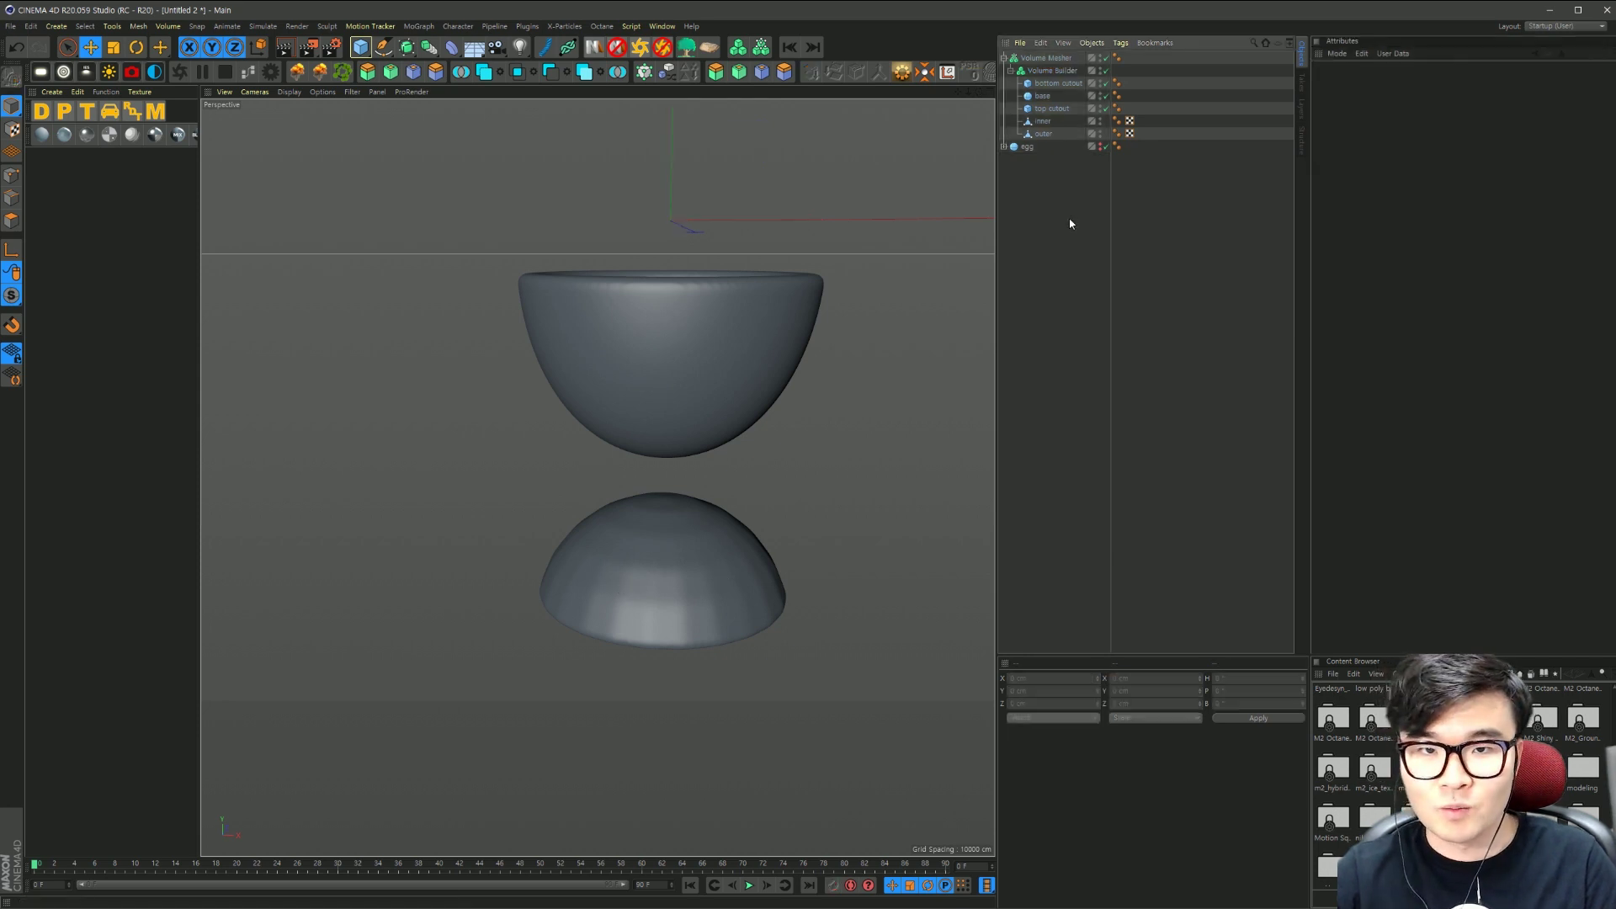
{"action": "left_click", "coordinate": [1042, 97]}
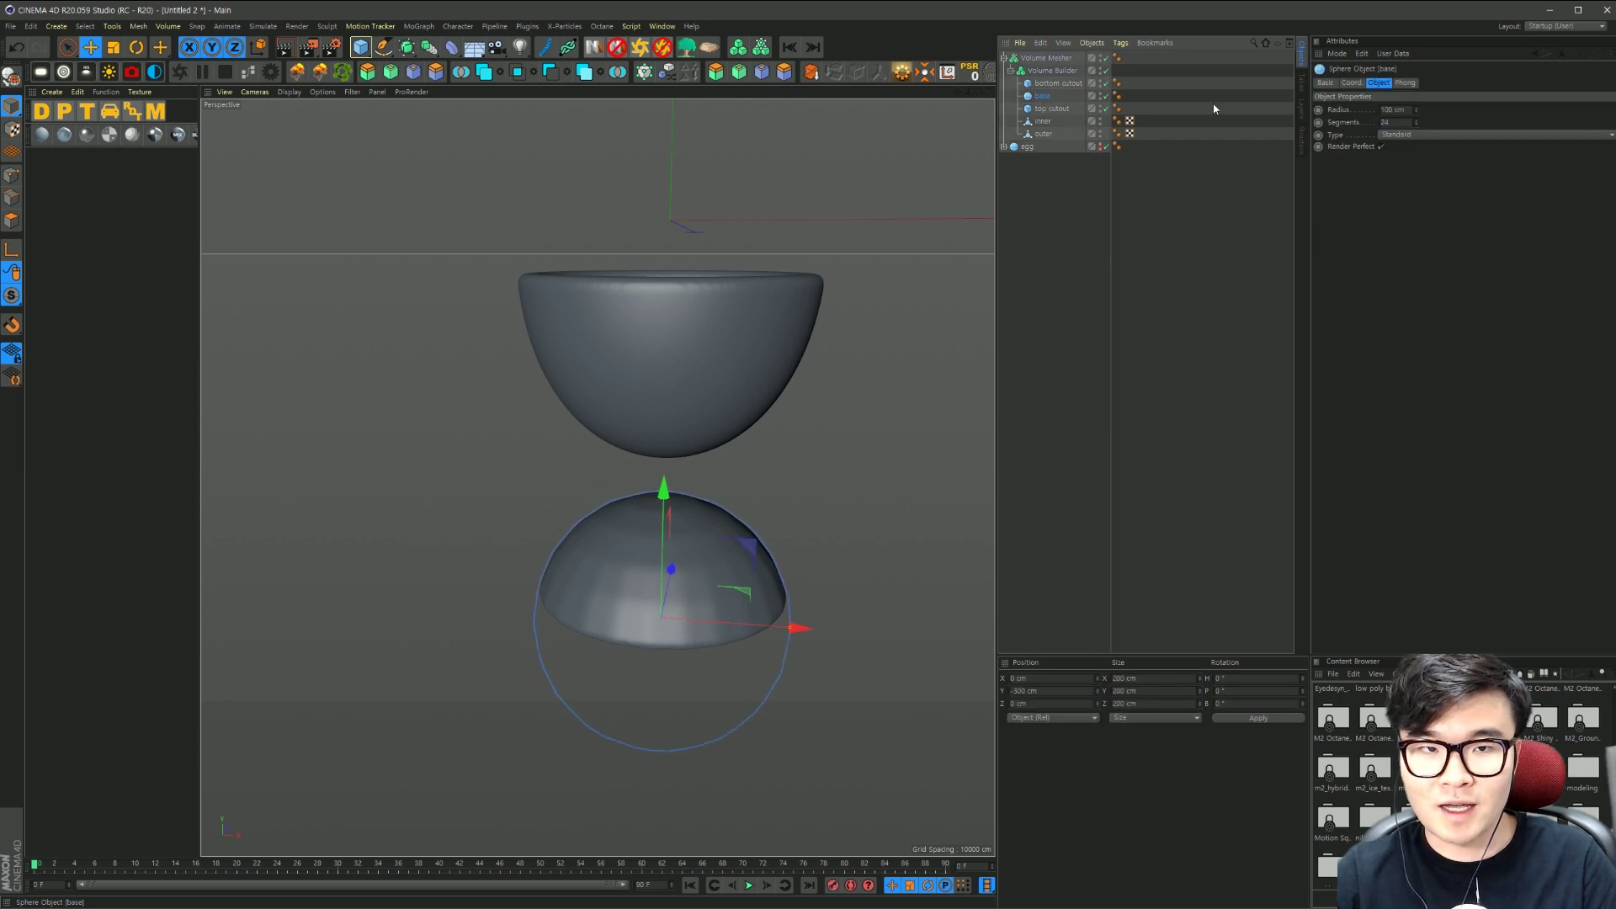
{"action": "left_click", "coordinate": [1052, 71]}
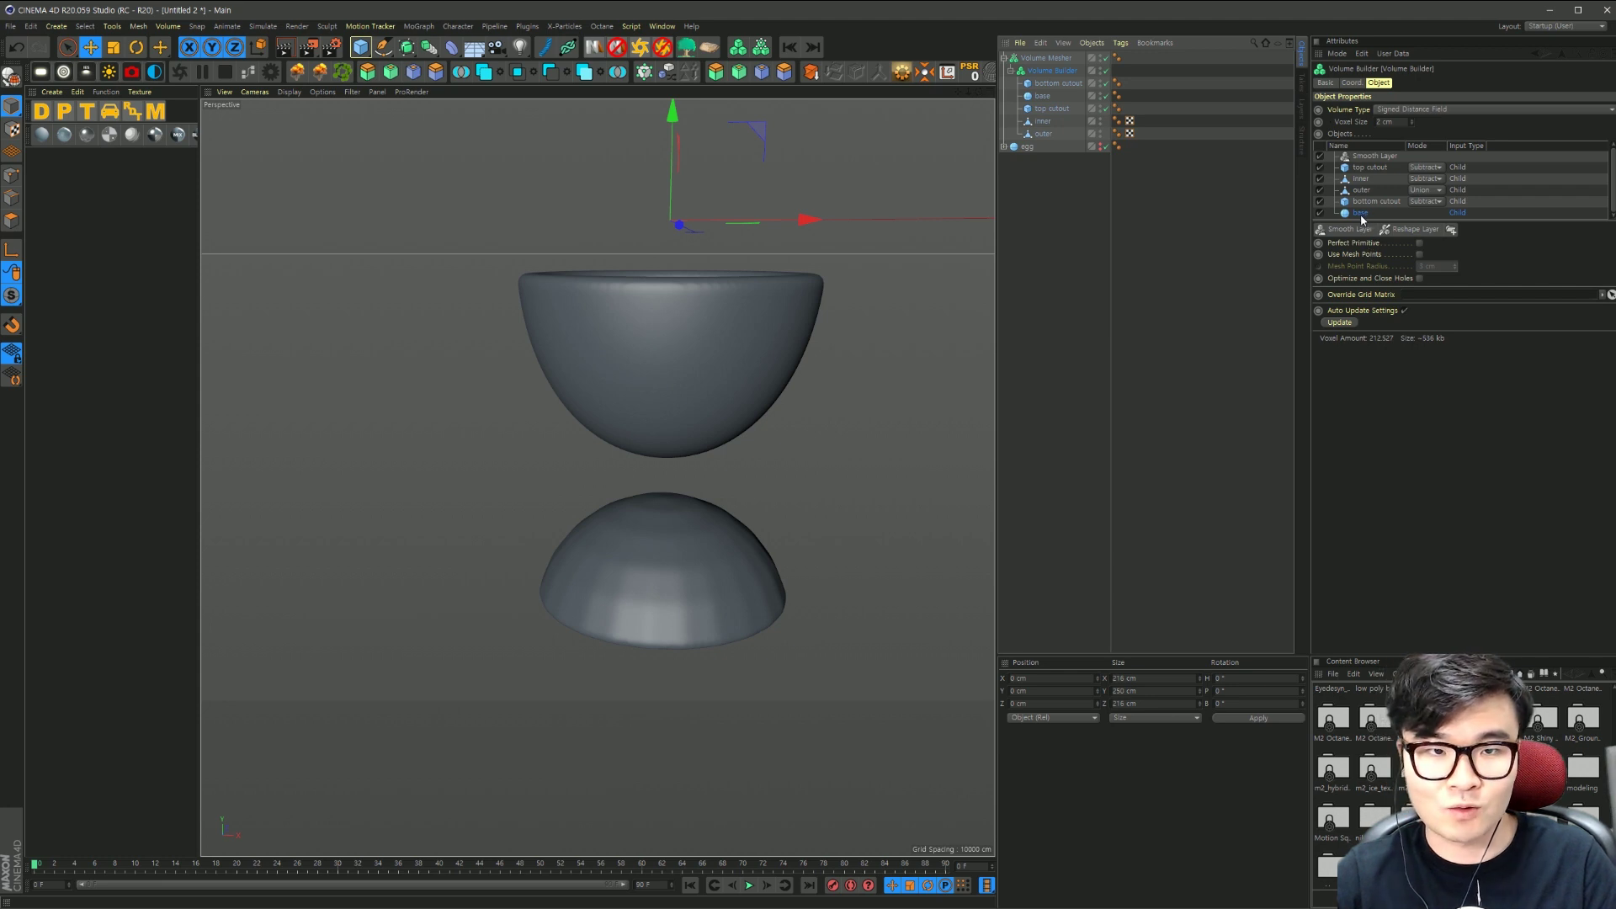
{"action": "left_click", "coordinate": [1420, 244]}
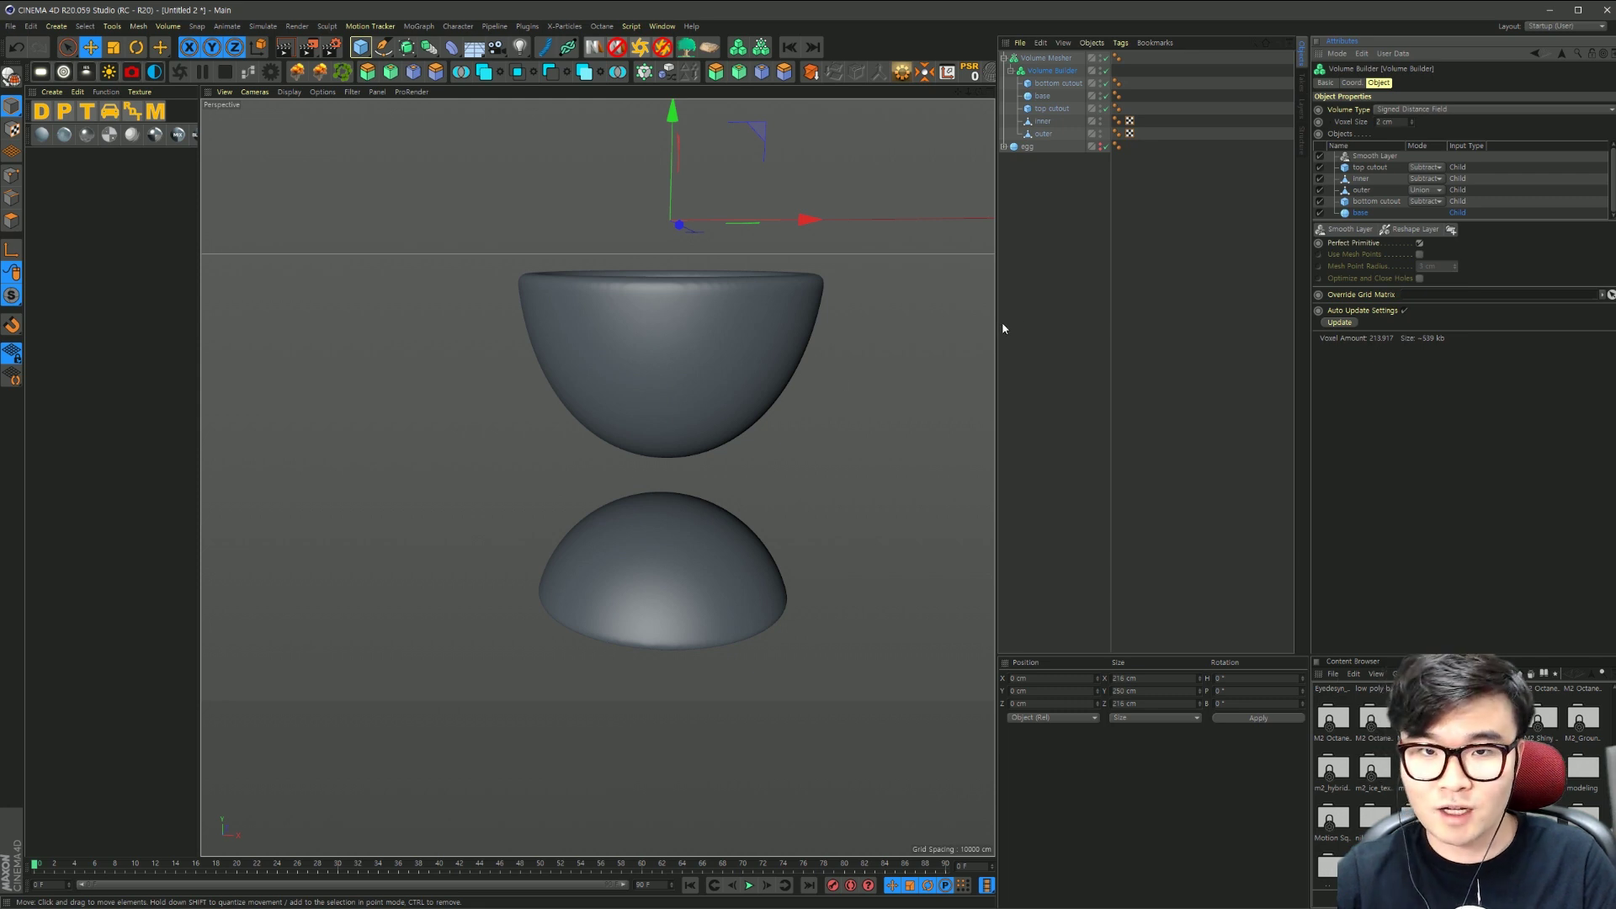
{"action": "left_click_drag", "start_coordinate": [360, 46], "coordinate": [626, 74]}
Step: Add a cylinder stem and lower it to Y -150 cm
{"action": "left_click", "coordinate": [627, 74]}
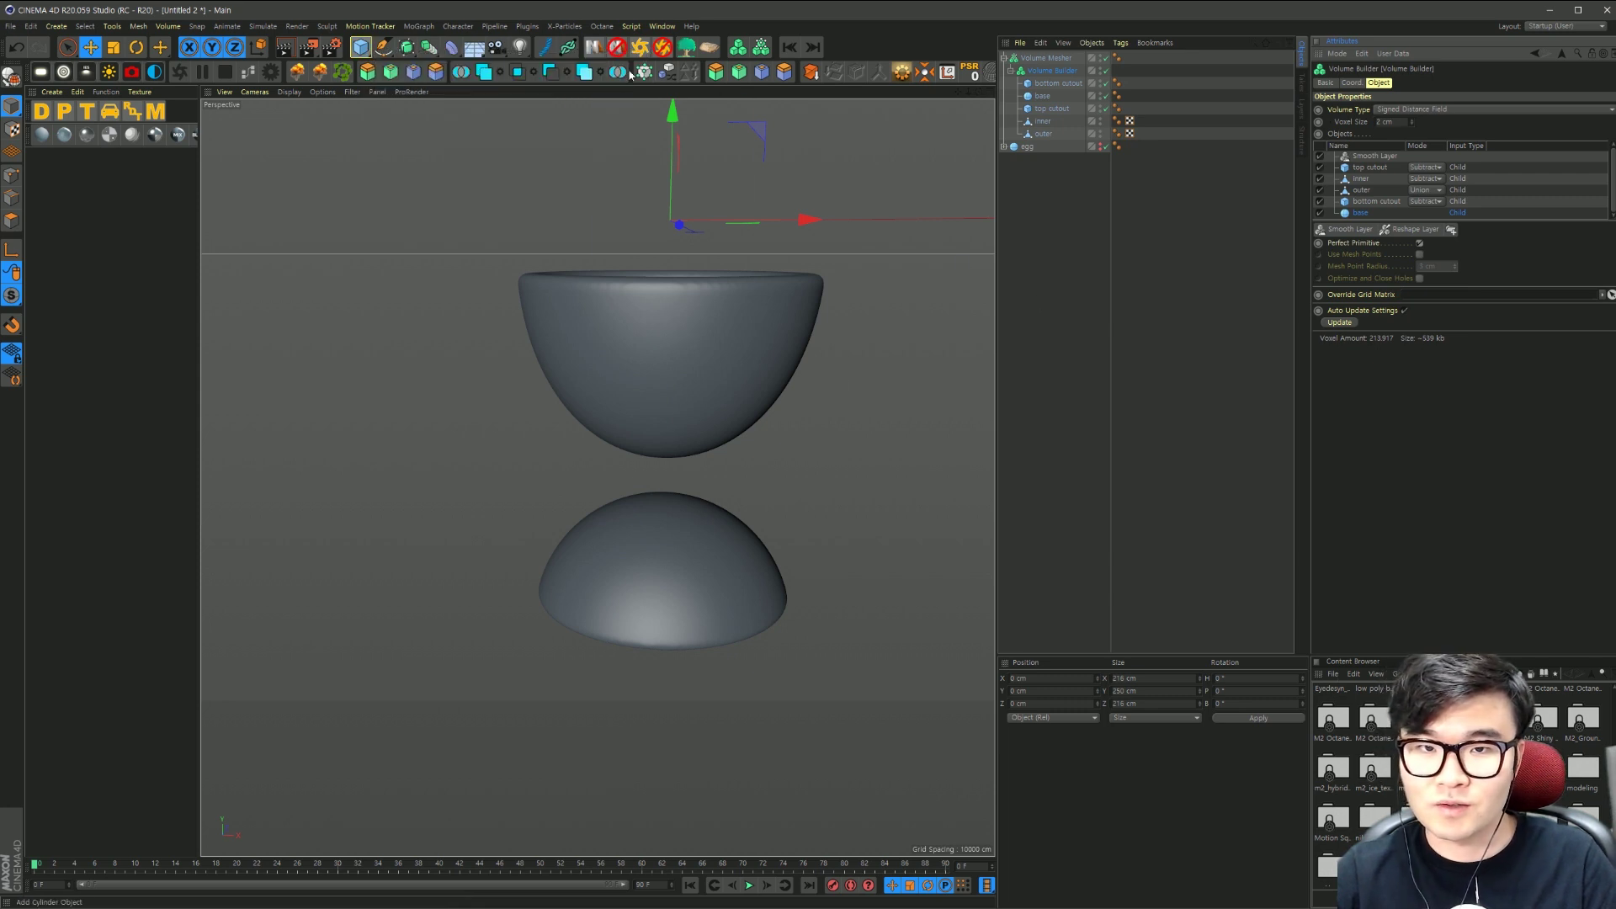
{"action": "left_click", "coordinate": [1351, 82]}
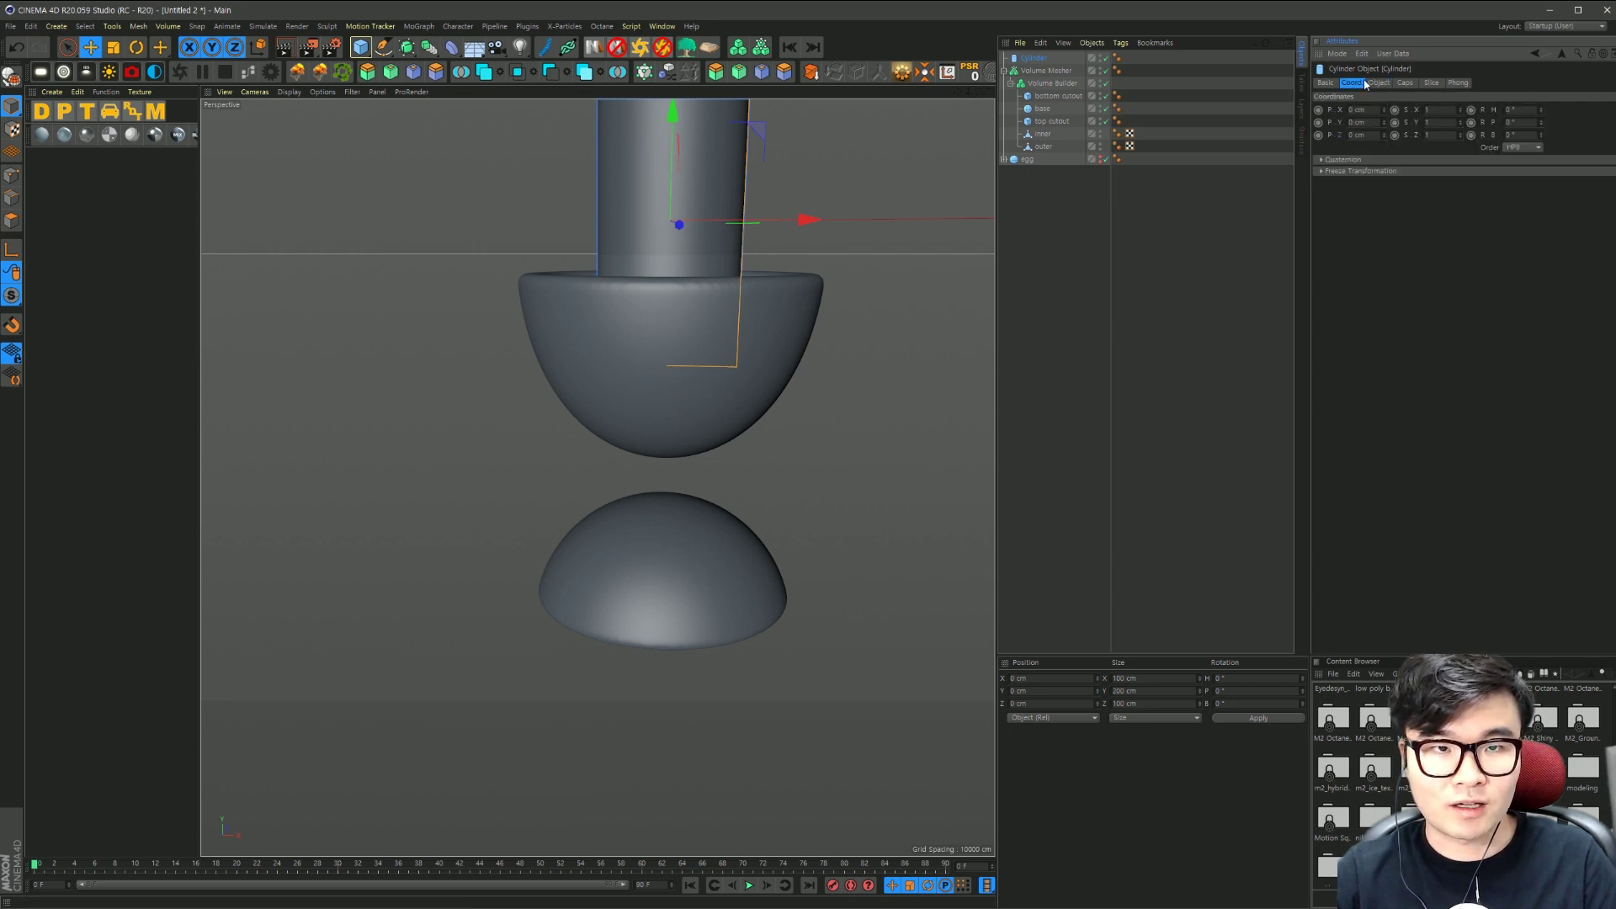
{"action": "type", "text": "-150"}
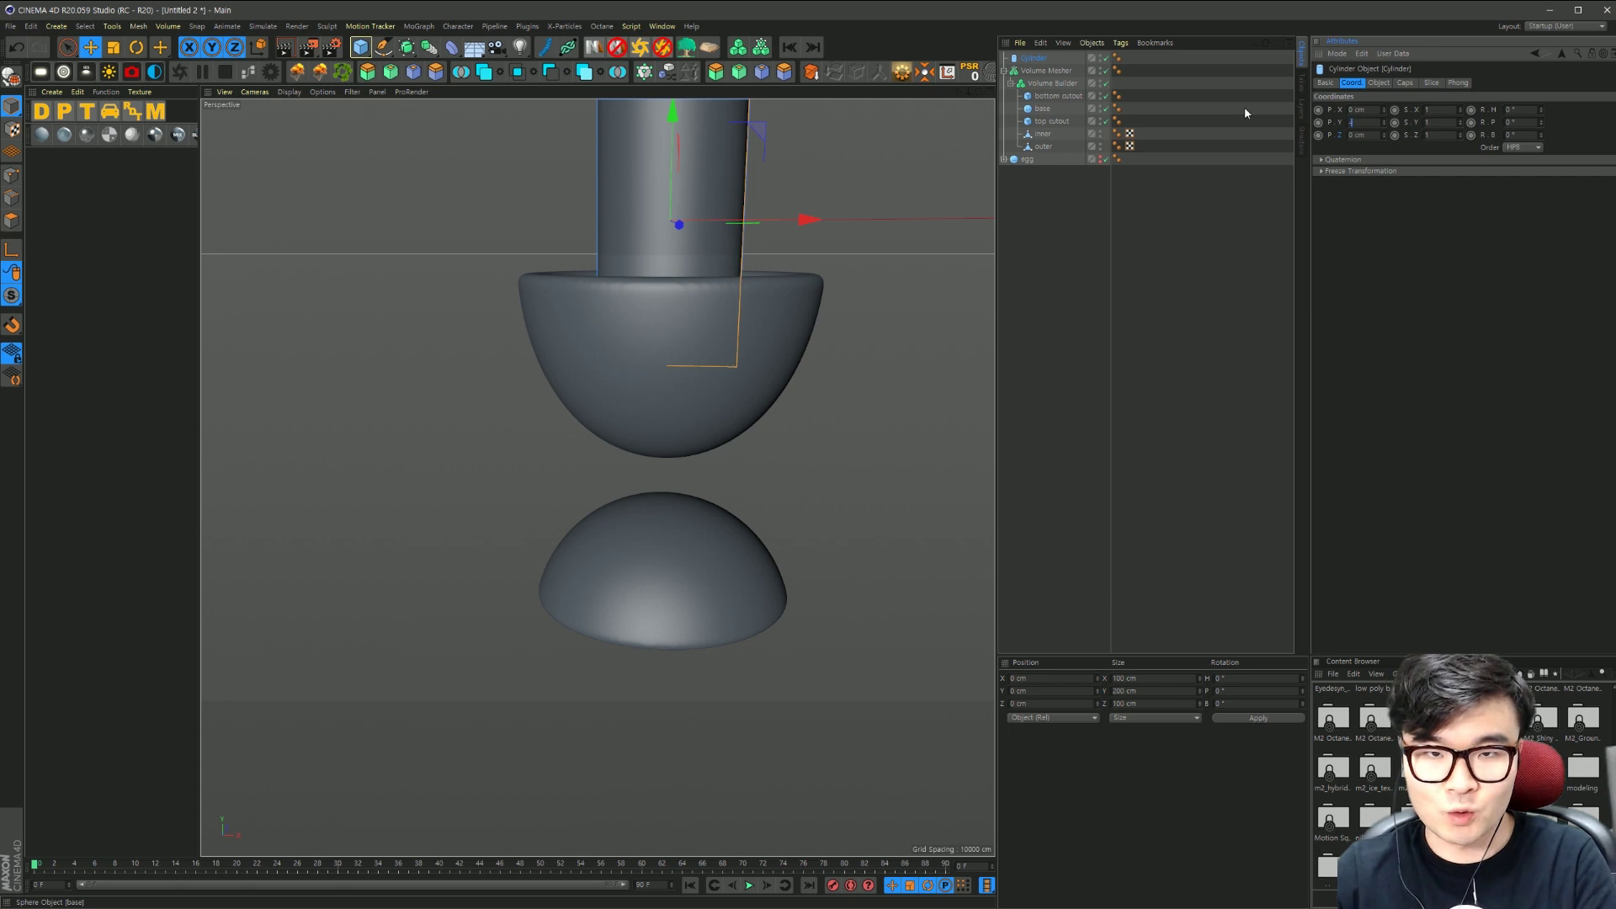
{"action": "key", "text": "Return"}
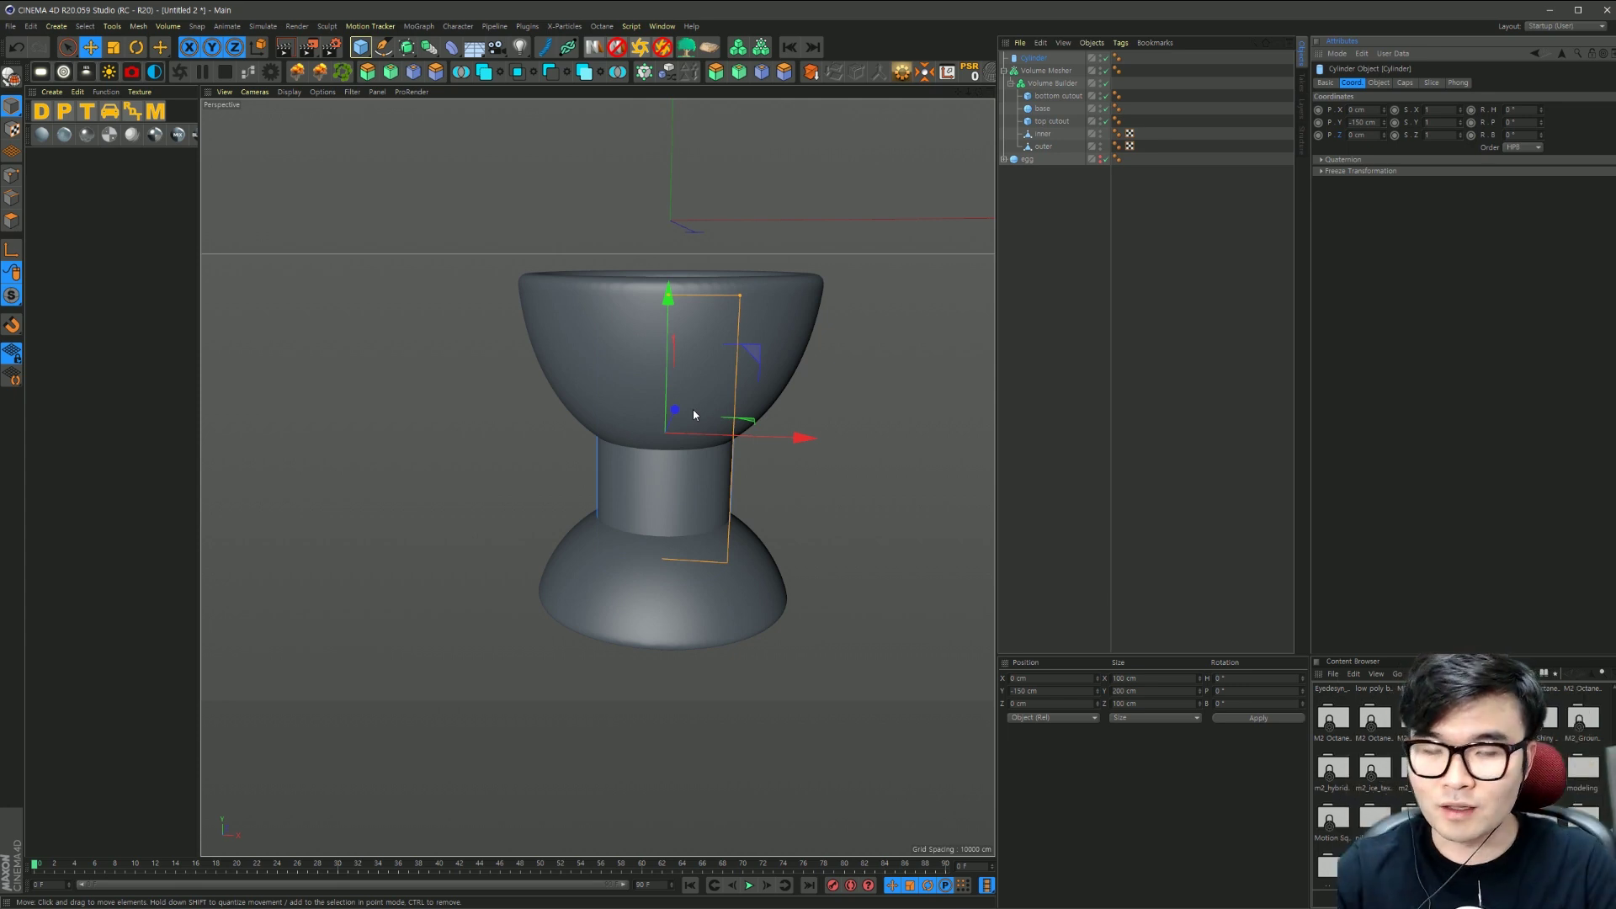
Step: Add a Taper deformer to the cylinder with -30% strength and 0% curvature
{"action": "left_click", "coordinate": [453, 53]}
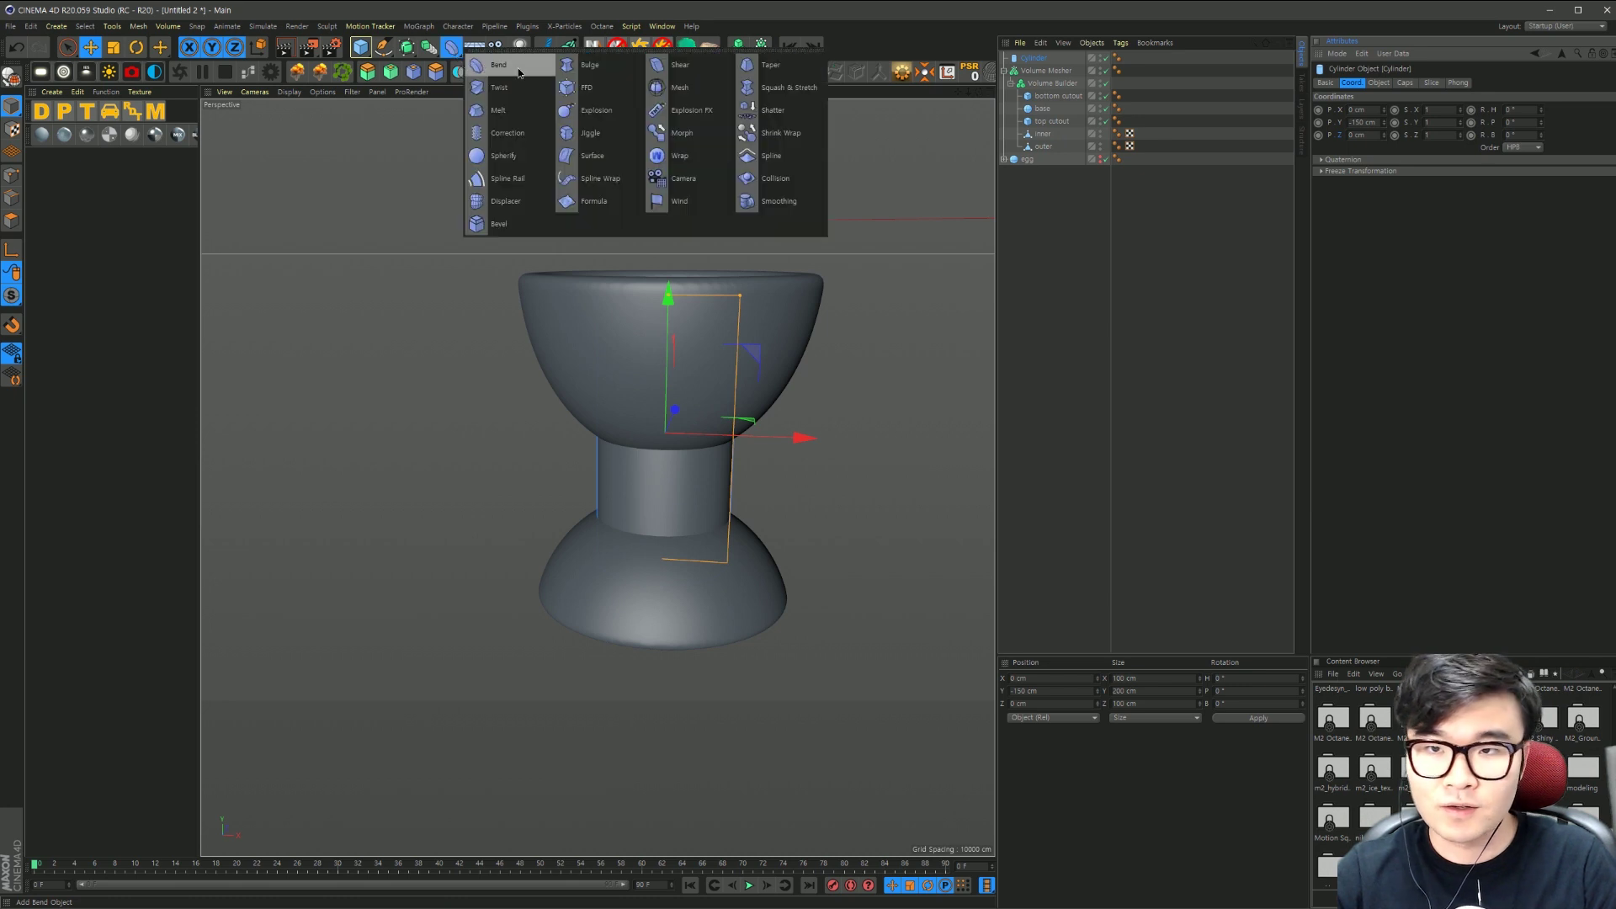
{"action": "left_click", "coordinate": [810, 75], "text": "shift"}
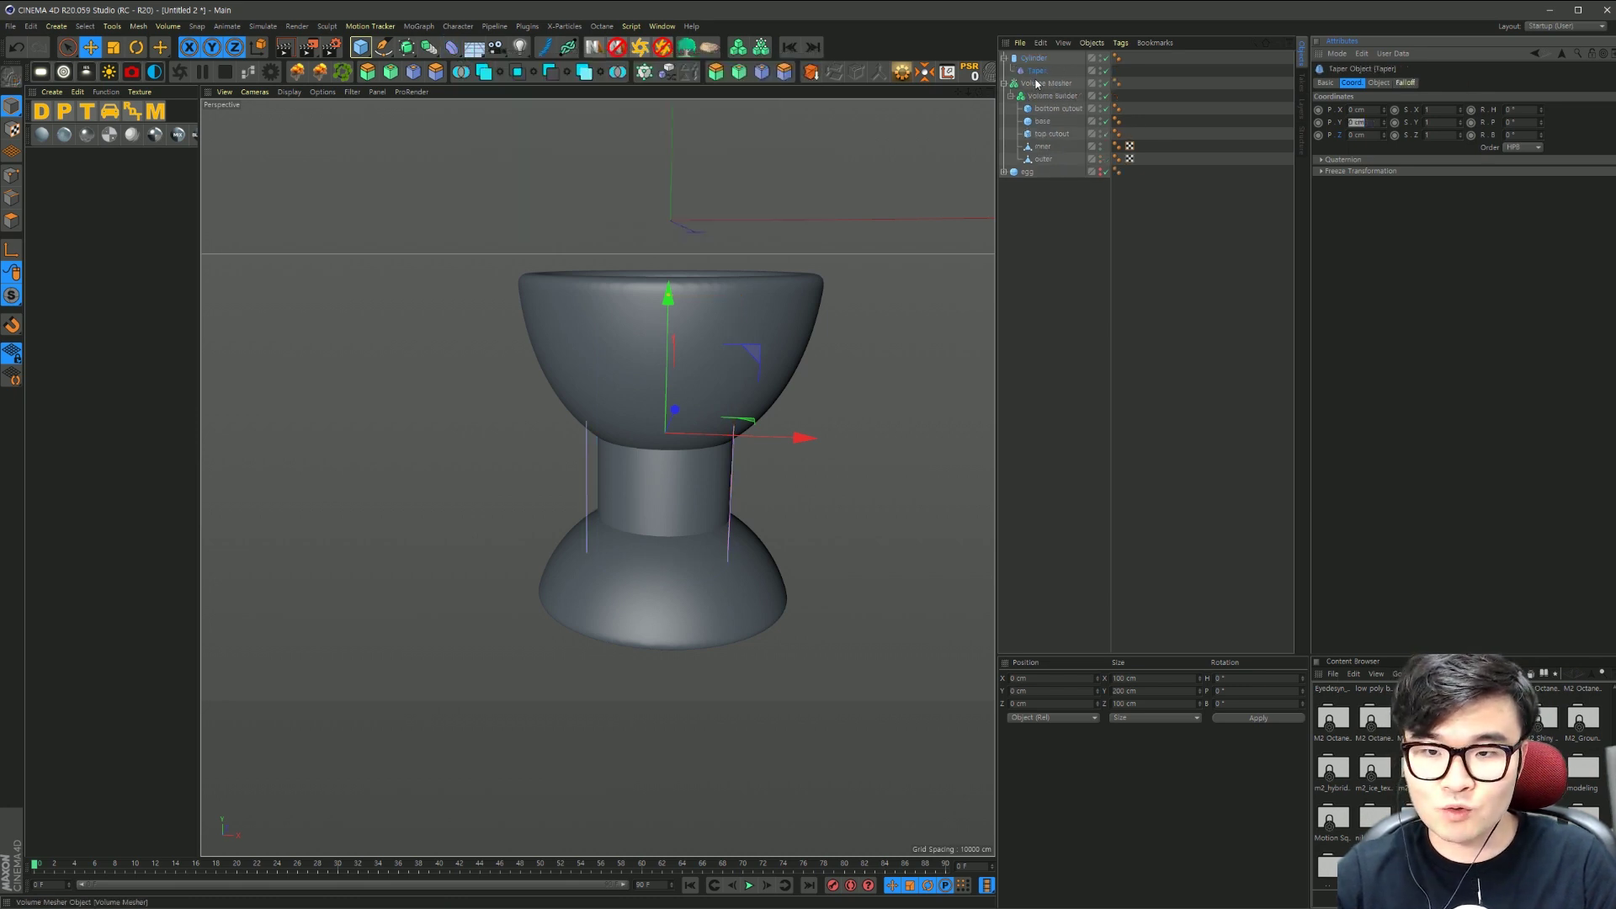
{"action": "left_click", "coordinate": [1380, 83]}
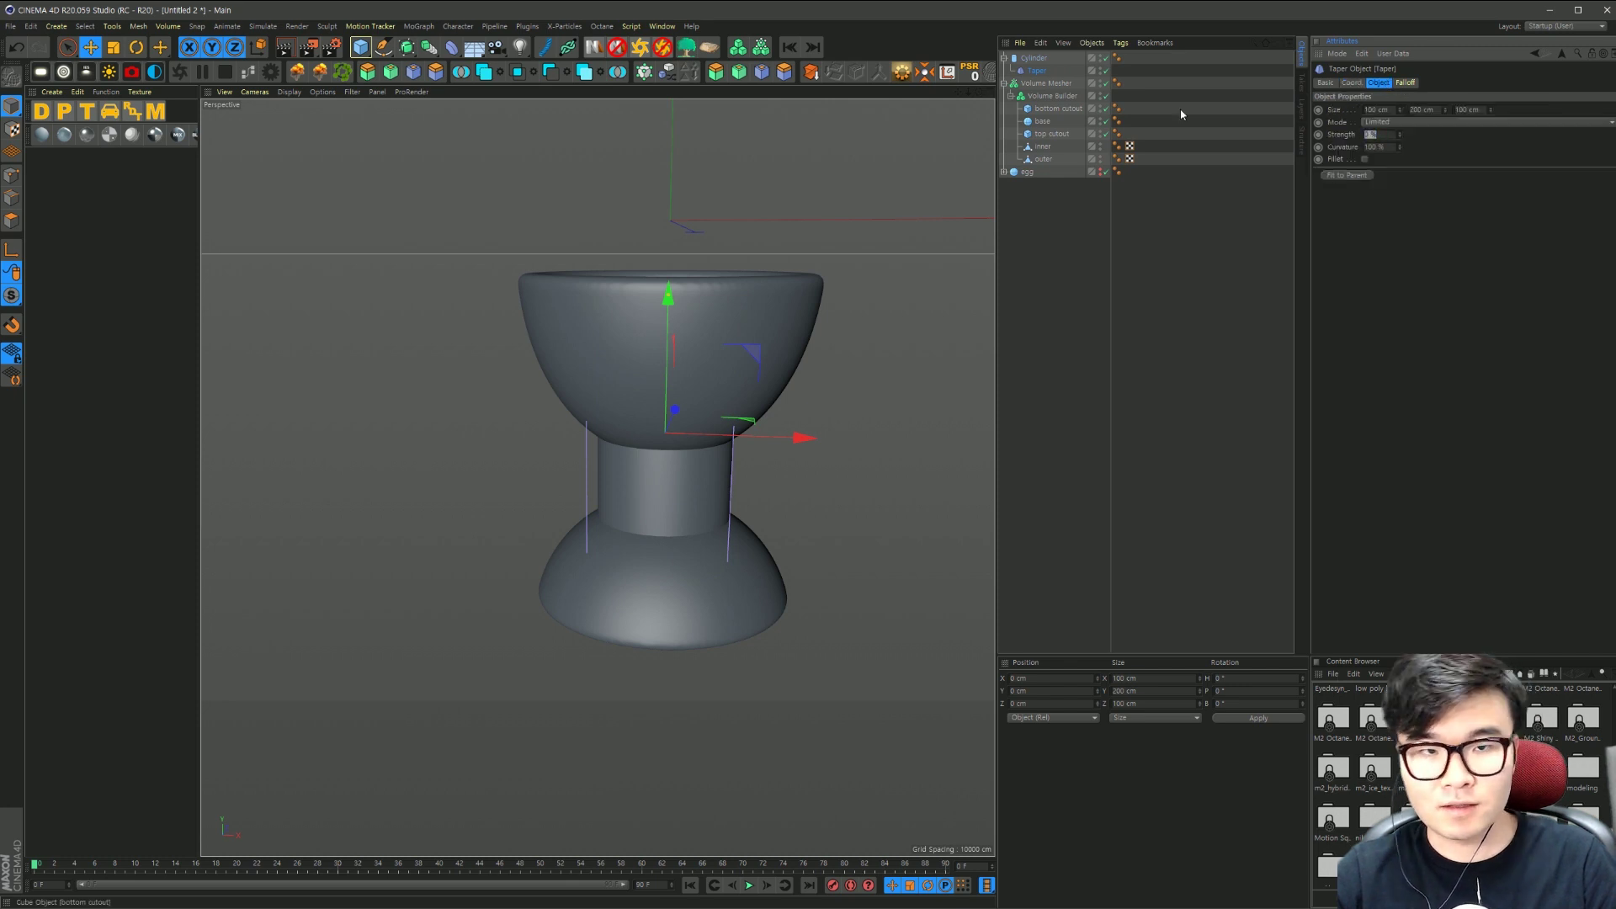
{"action": "double_click", "coordinate": [1372, 134]}
{"action": "type", "text": "-30"}
{"action": "key", "text": "Return"}
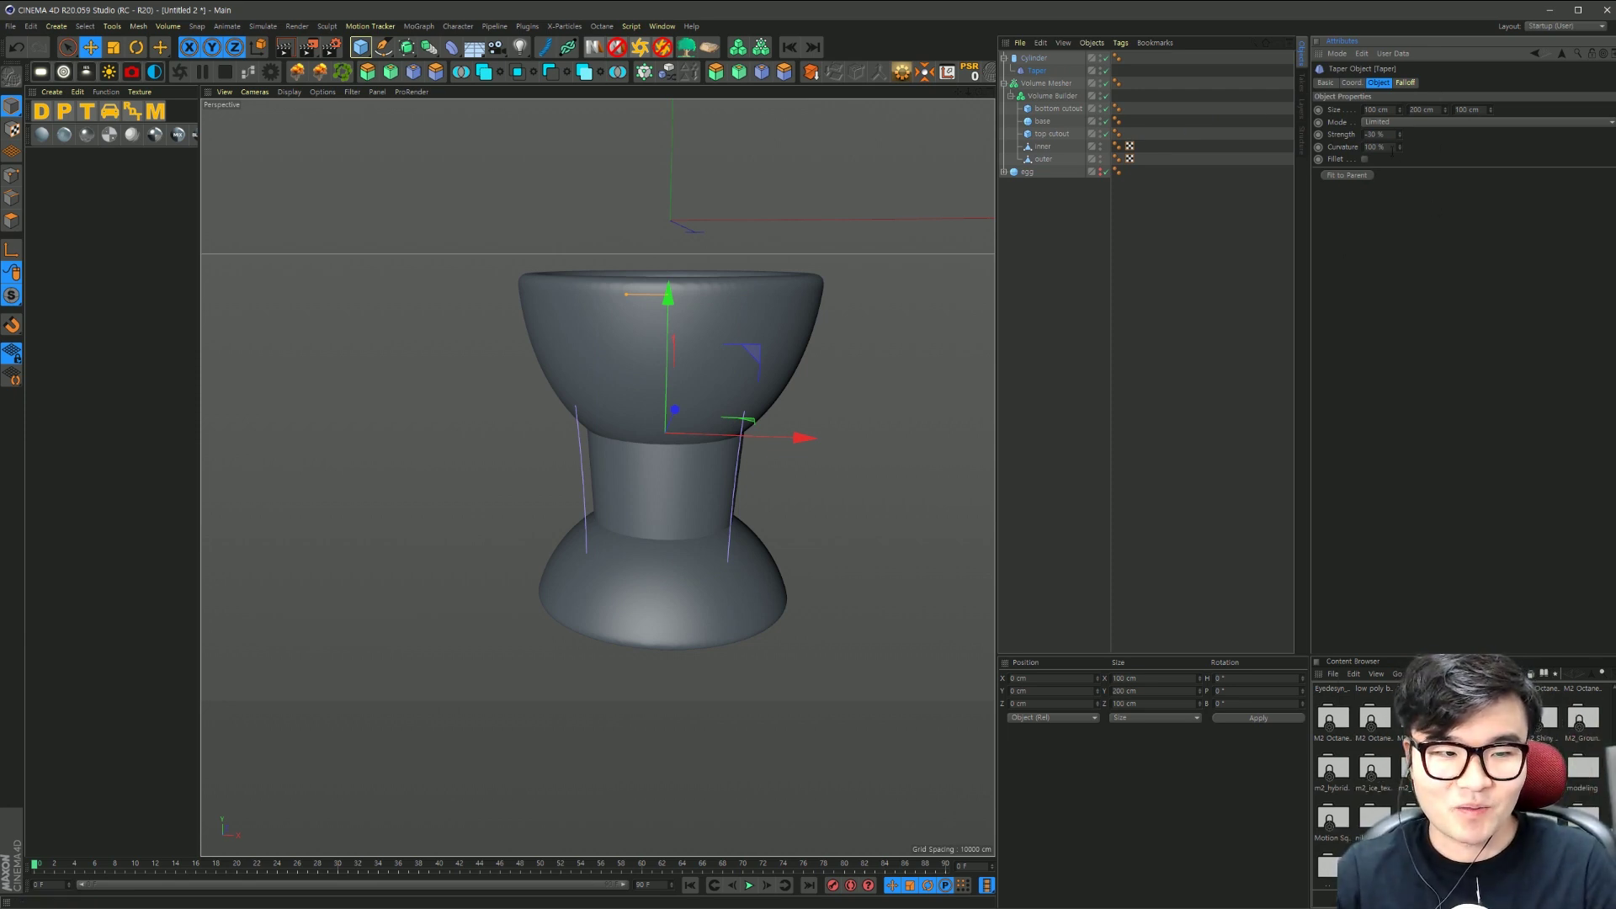
{"action": "left_click_drag", "start_coordinate": [1389, 148], "coordinate": [1205, 124]}
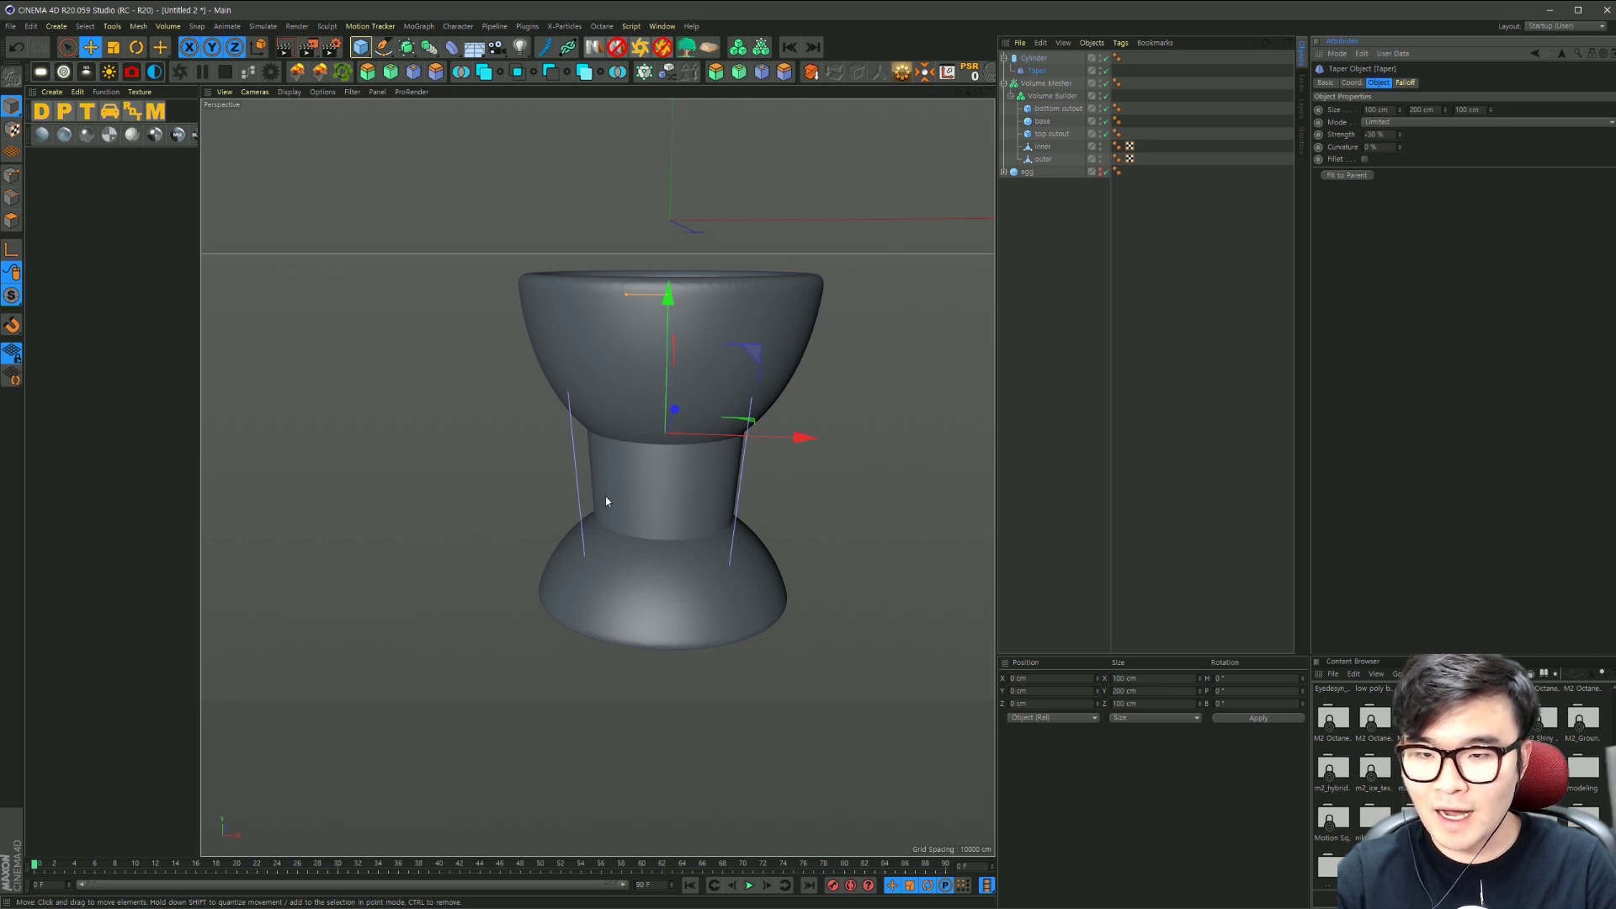
Step: Make the tapered cylinder editable and loop-cut an edge ring at its mid-height
{"action": "left_click", "coordinate": [1034, 59]}
{"action": "key", "text": "c"}
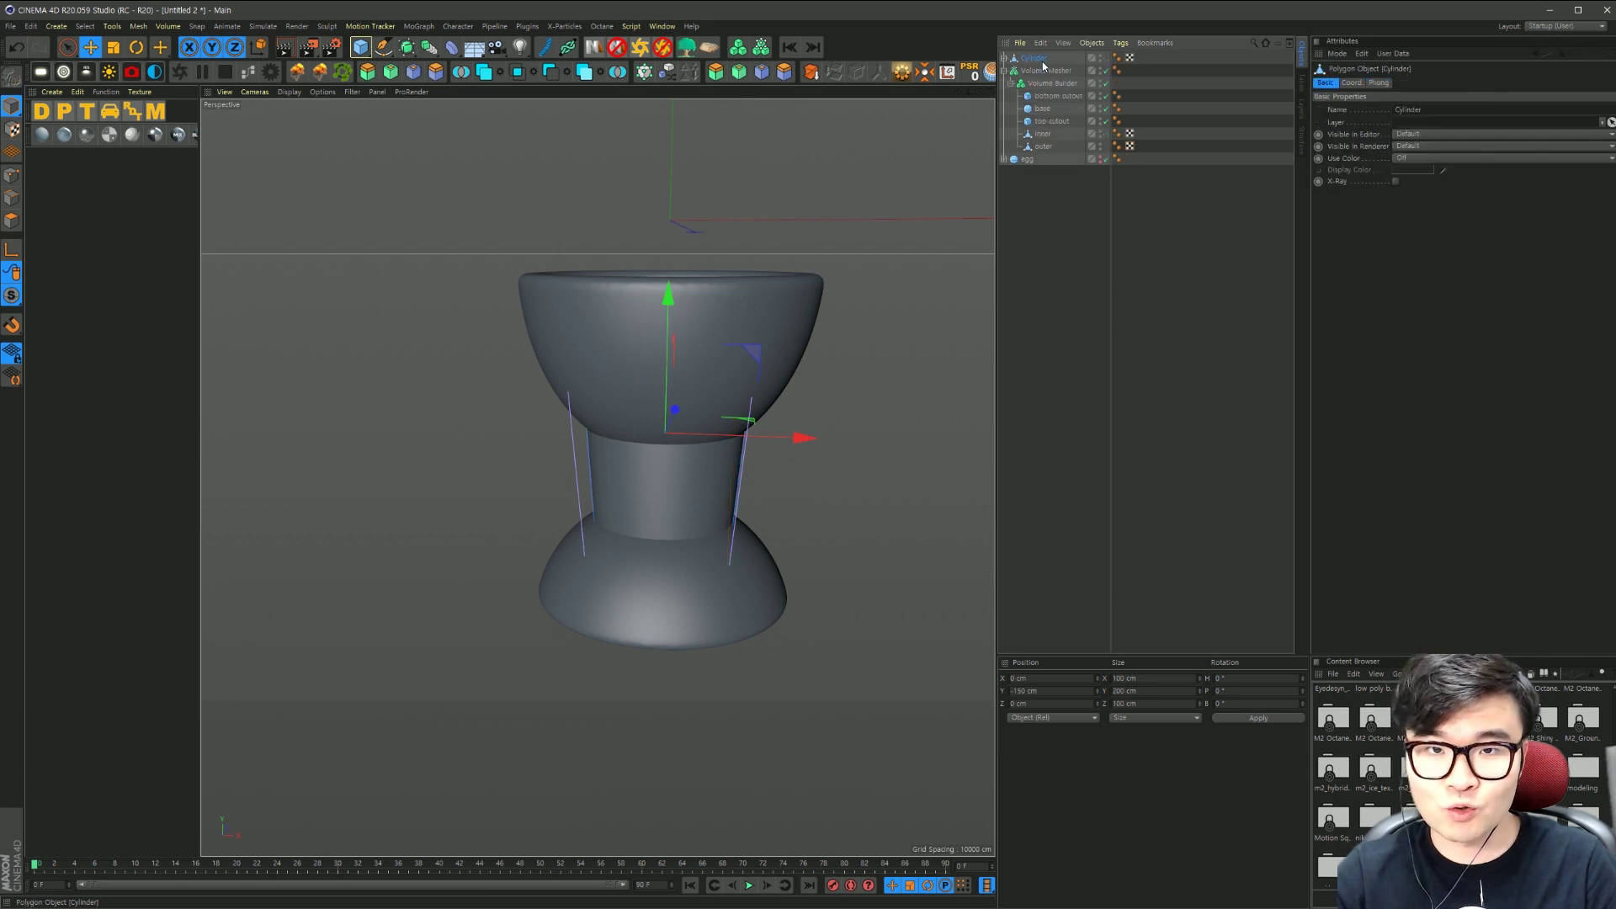
{"action": "left_click", "coordinate": [1005, 58]}
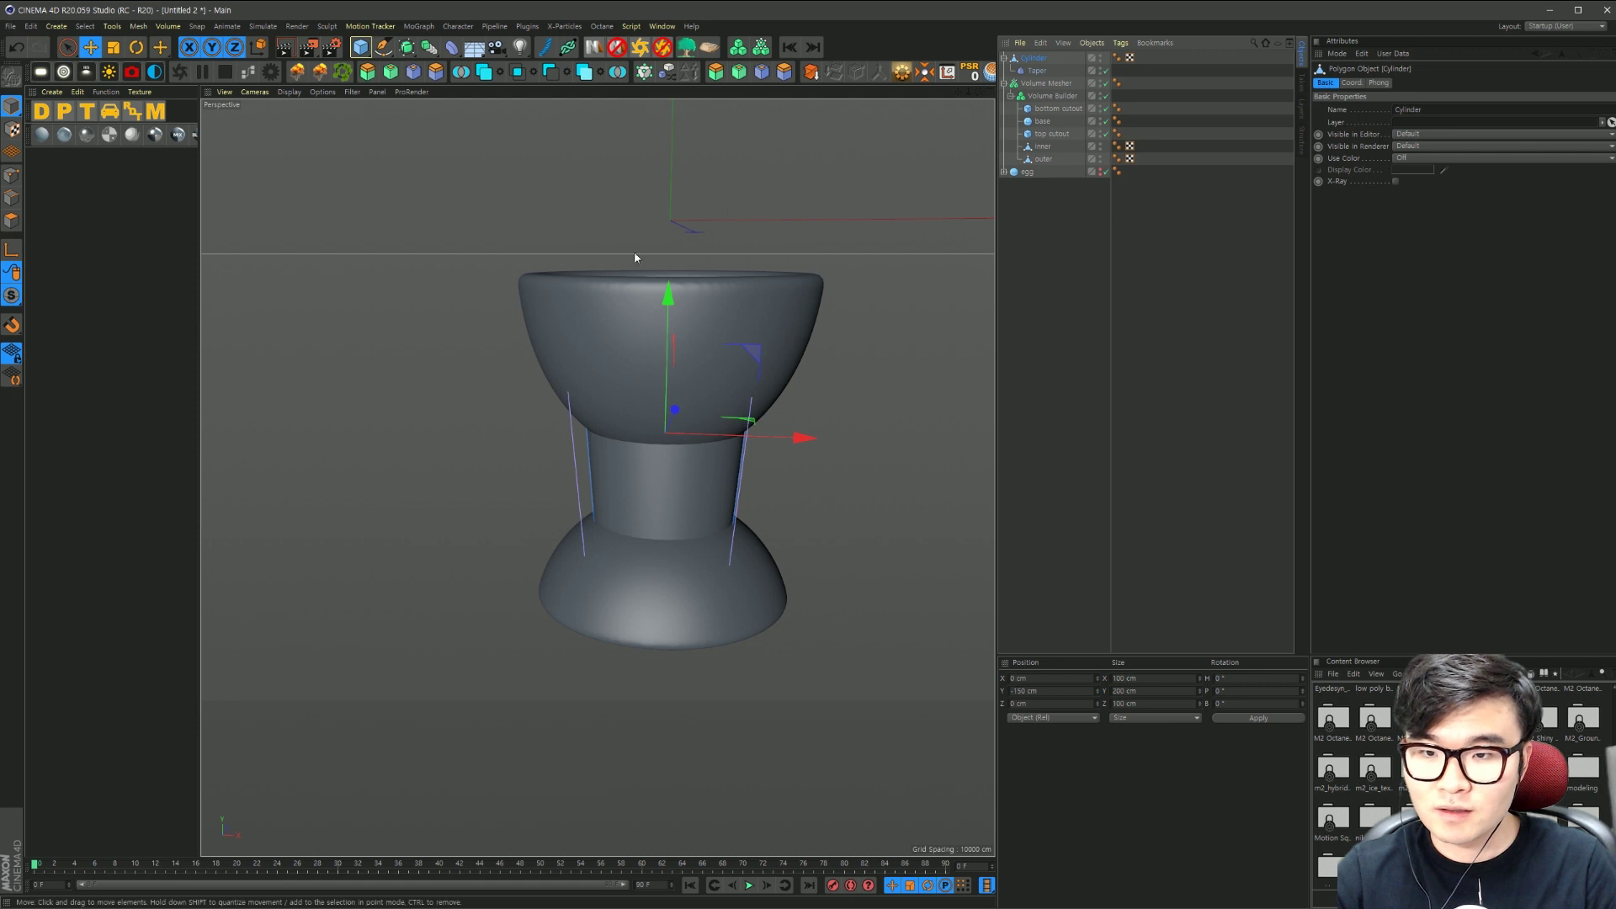
{"action": "left_click", "coordinate": [12, 198]}
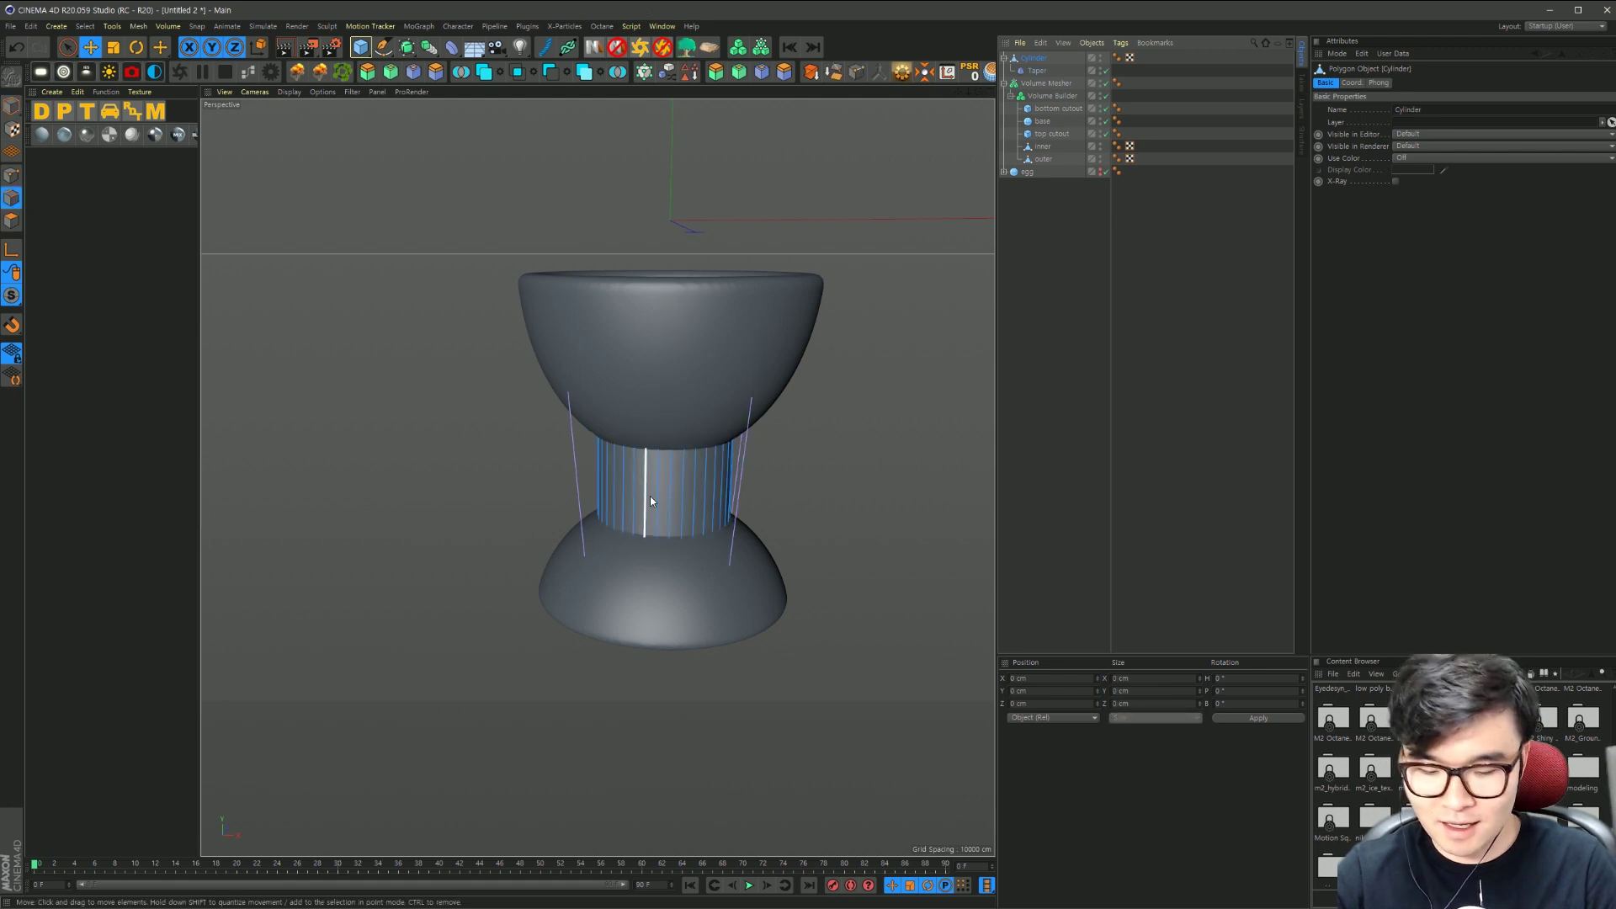
{"action": "key", "text": "k"}
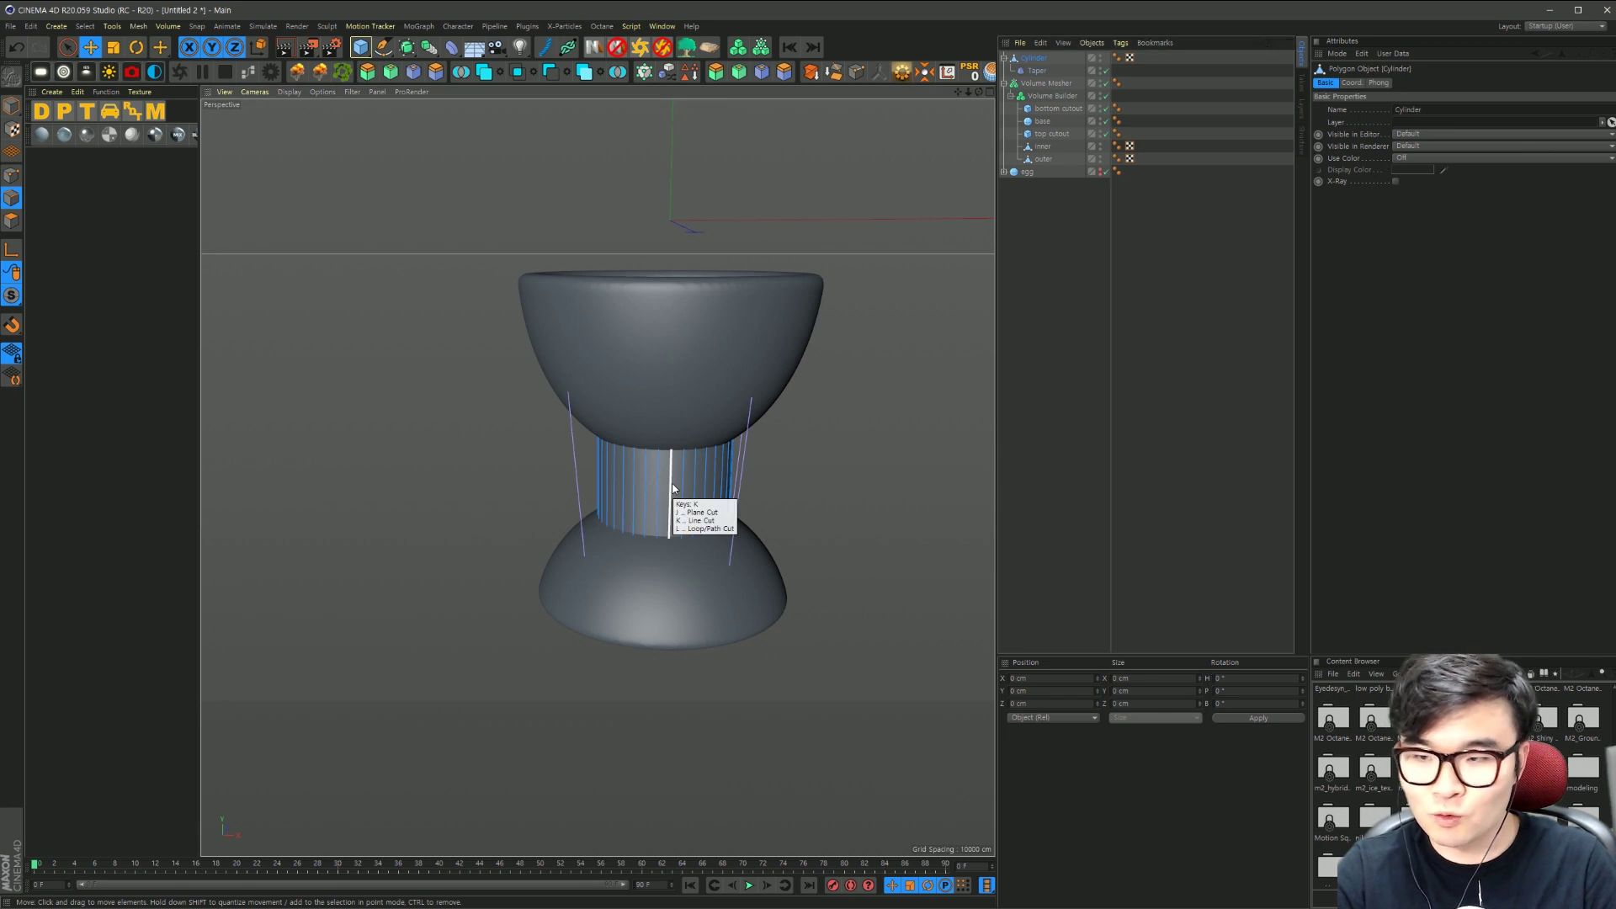
{"action": "key", "text": "l"}
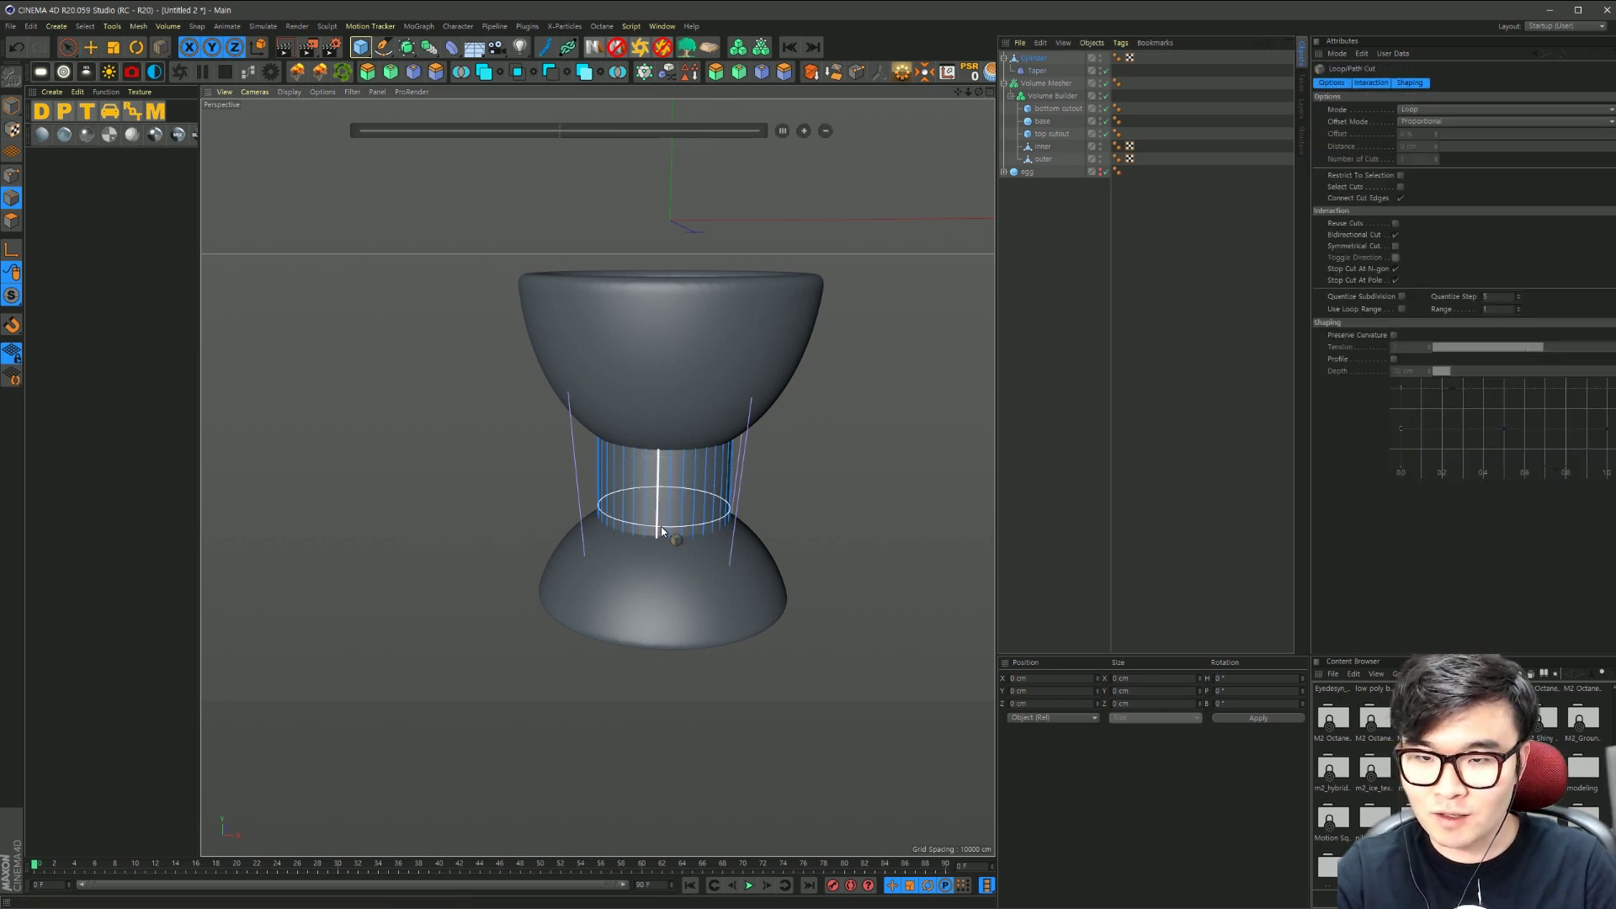
{"action": "scroll", "coordinate": [660, 527], "scroll_direction": "up", "scroll_amount": 3}
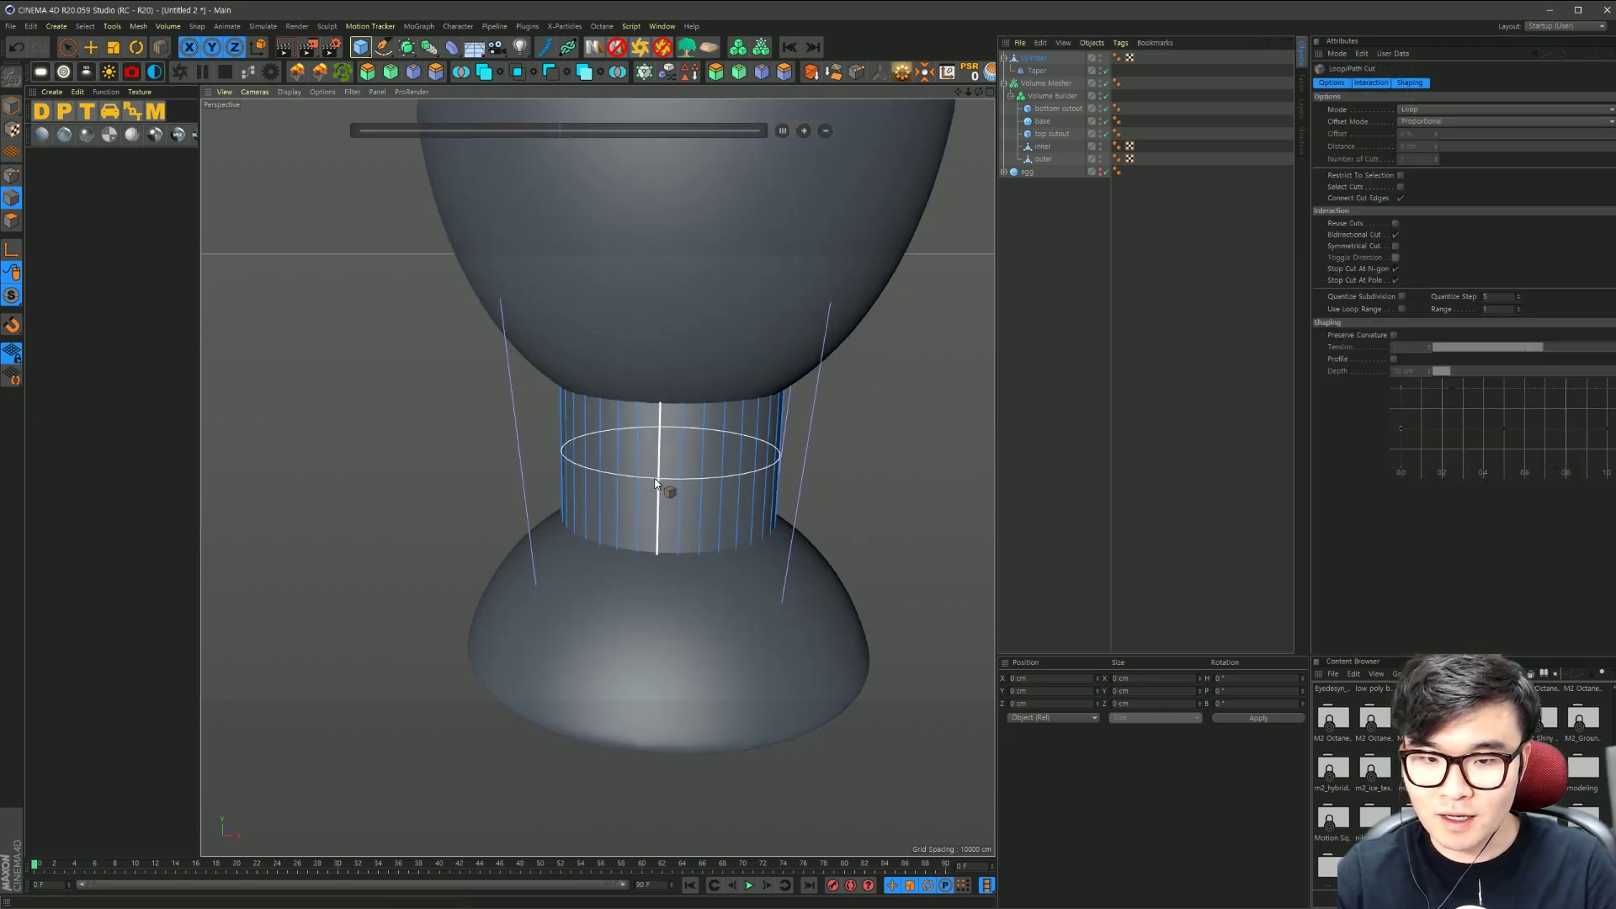
{"action": "key", "text": "F3"}
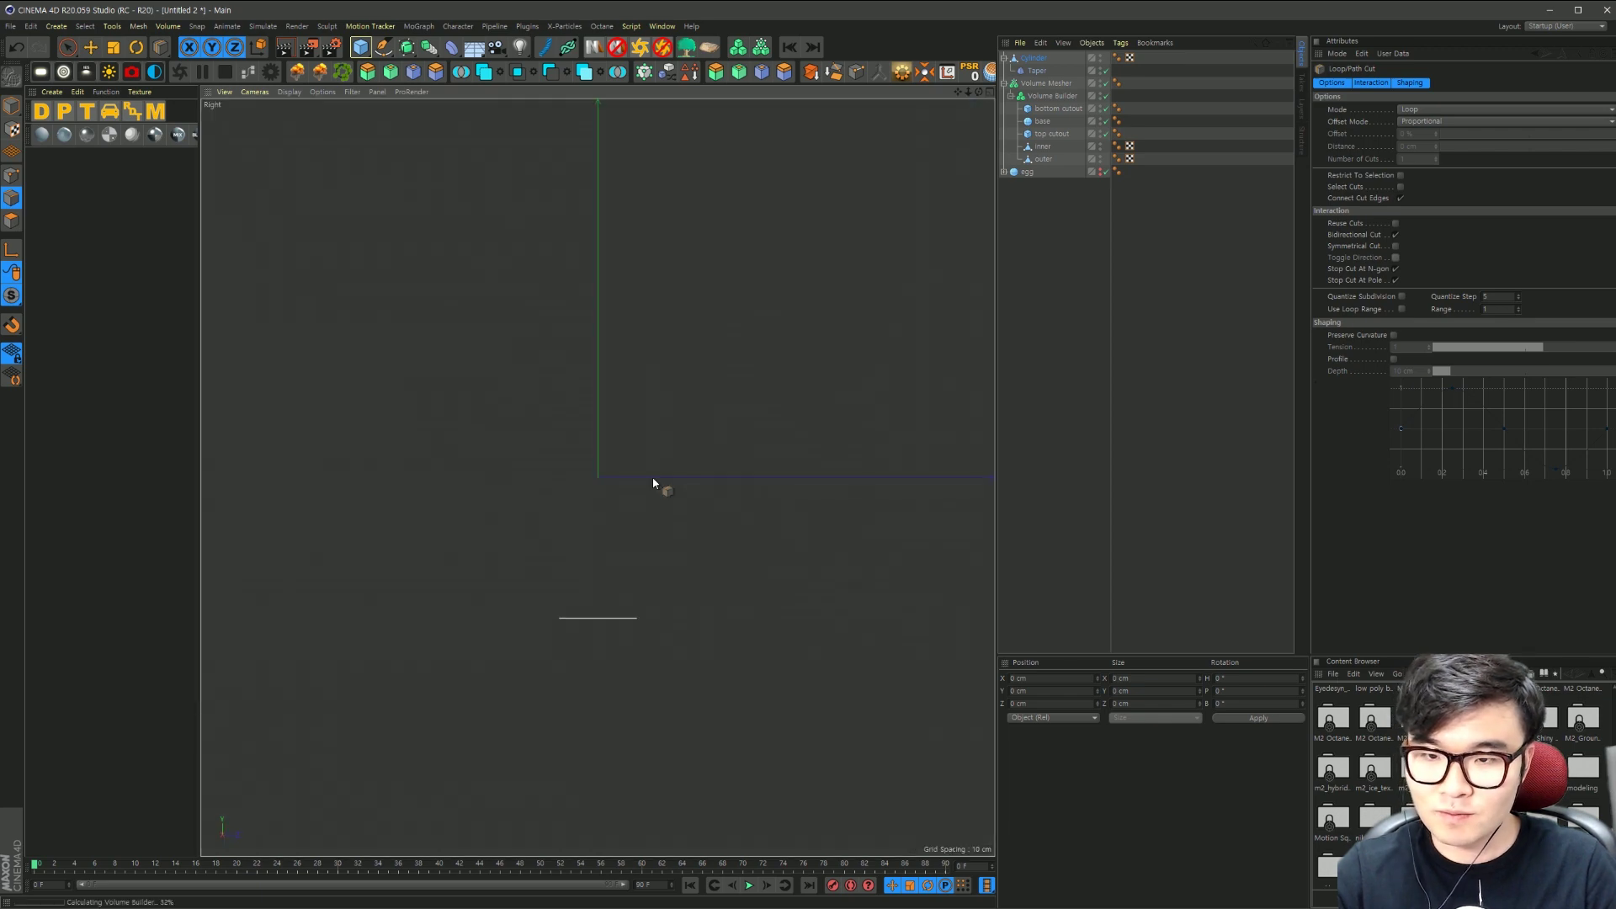
{"action": "scroll", "coordinate": [606, 642], "scroll_direction": "up", "scroll_amount": 3}
{"action": "scroll", "coordinate": [576, 562], "scroll_direction": "up", "scroll_amount": 3}
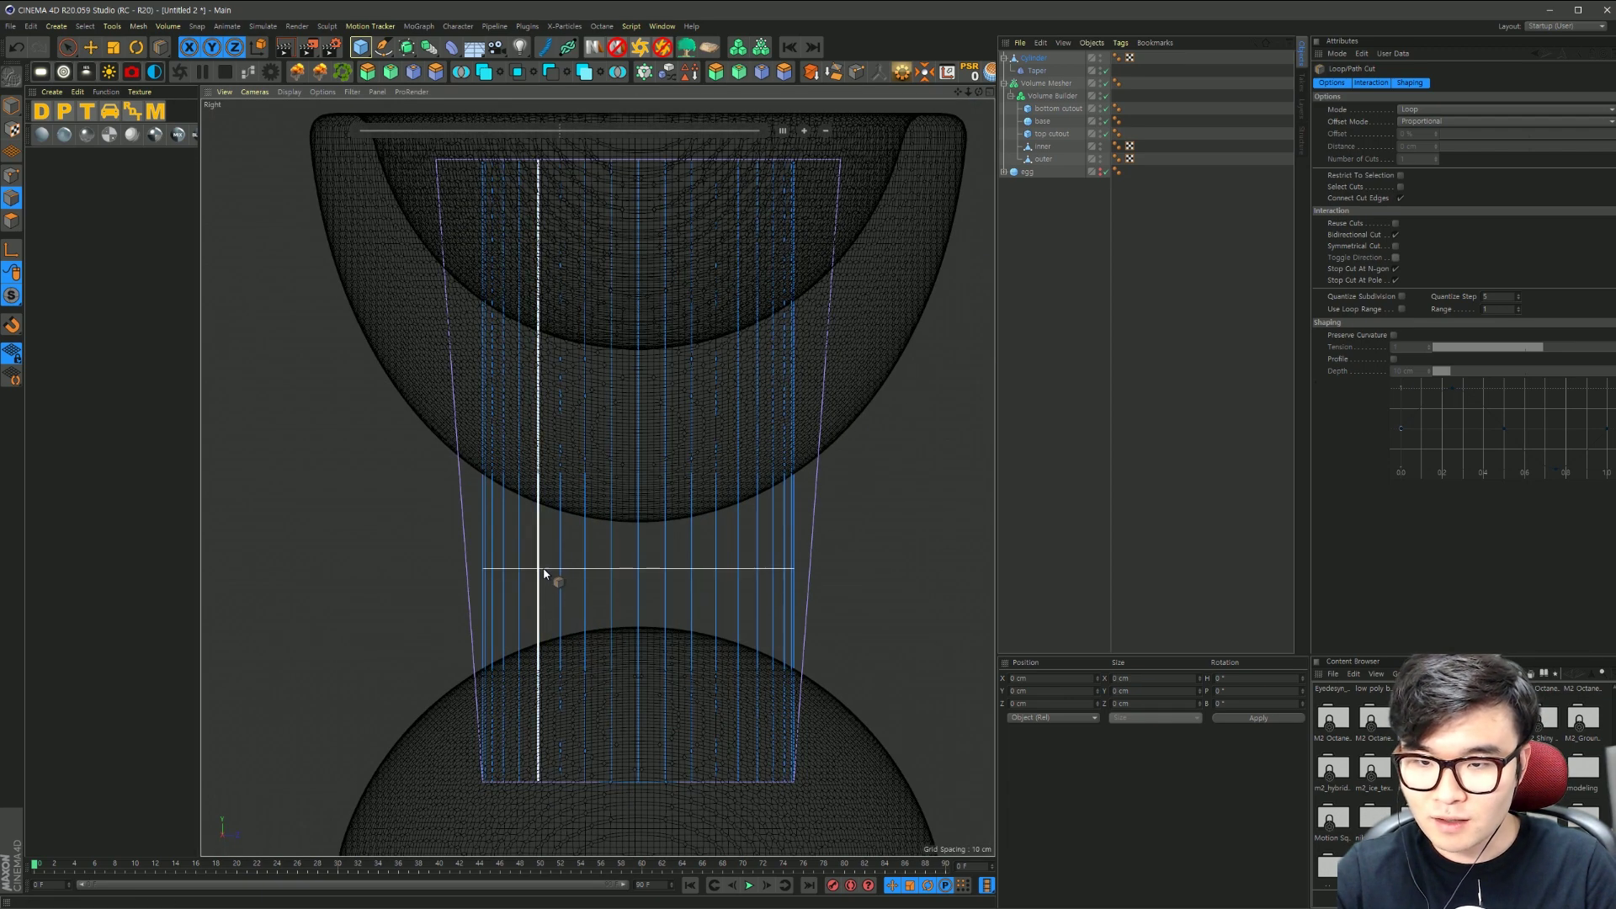
{"action": "left_click", "coordinate": [543, 573]}
{"action": "key", "text": "F1"}
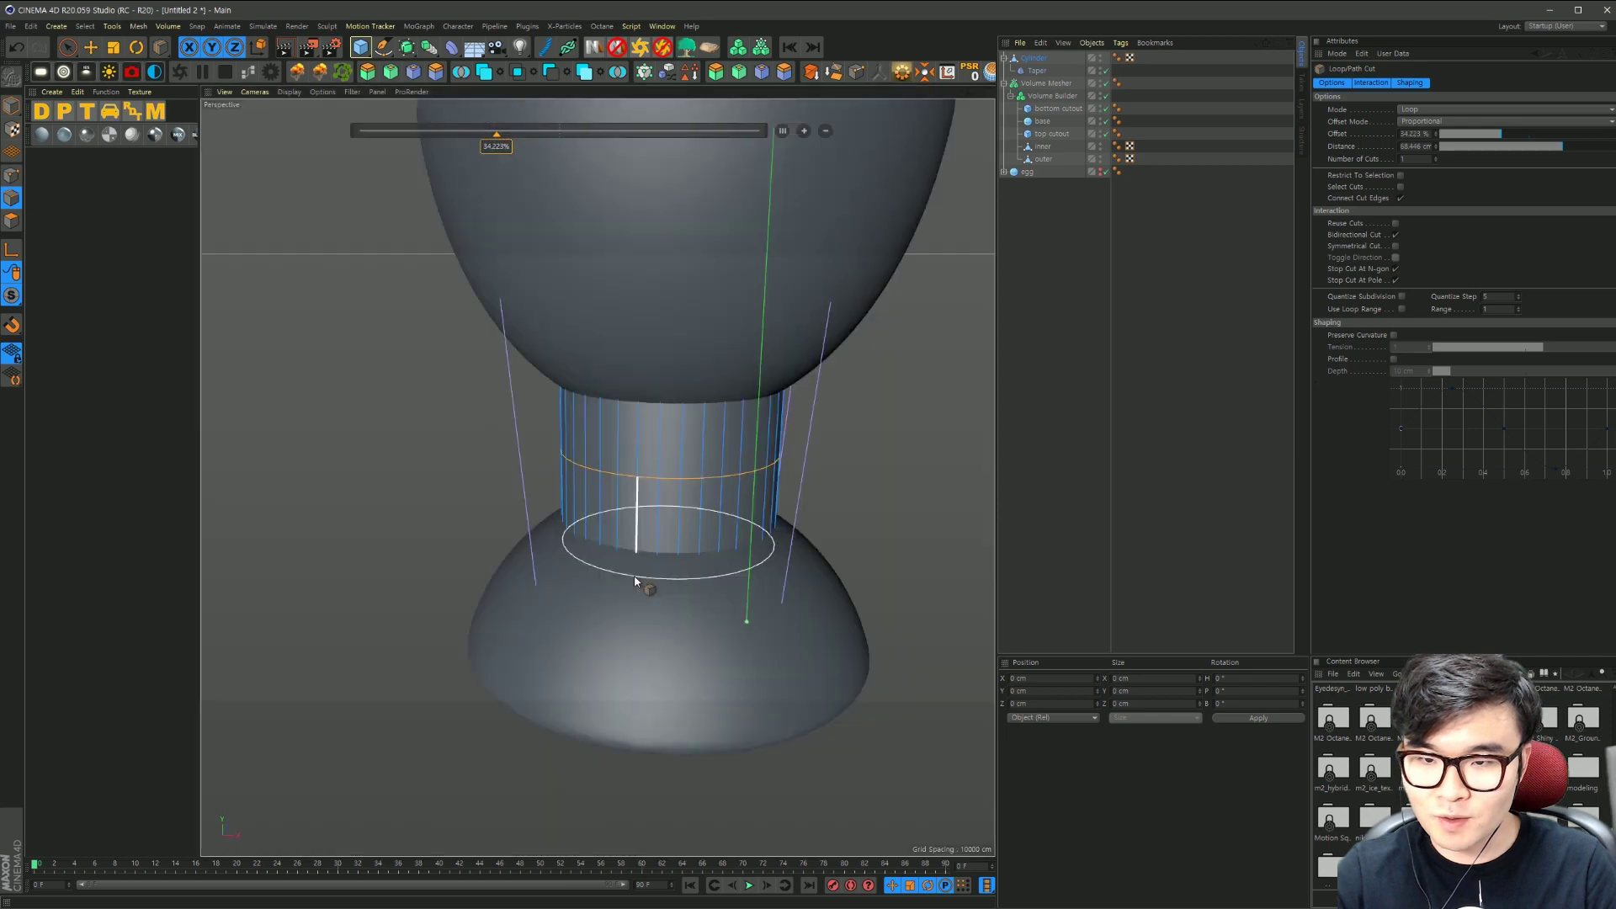
Step: Loop-select the new middle ring of points and scale it down to 90%
{"action": "left_click", "coordinate": [12, 175]}
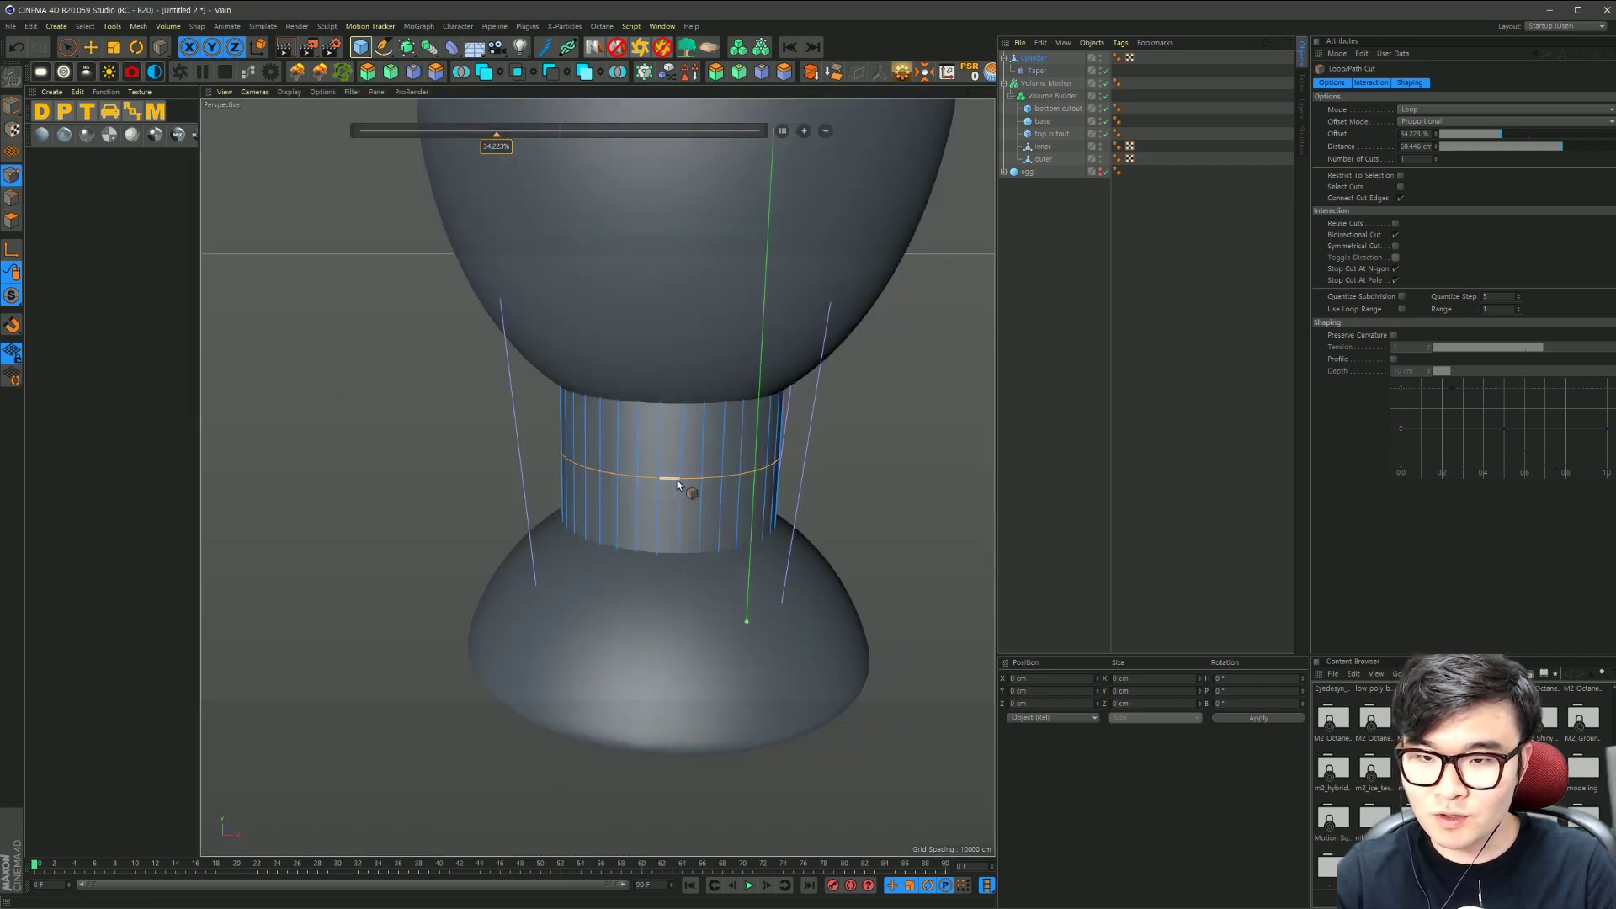
{"action": "key", "text": "space"}
{"action": "left_click", "coordinate": [702, 478]}
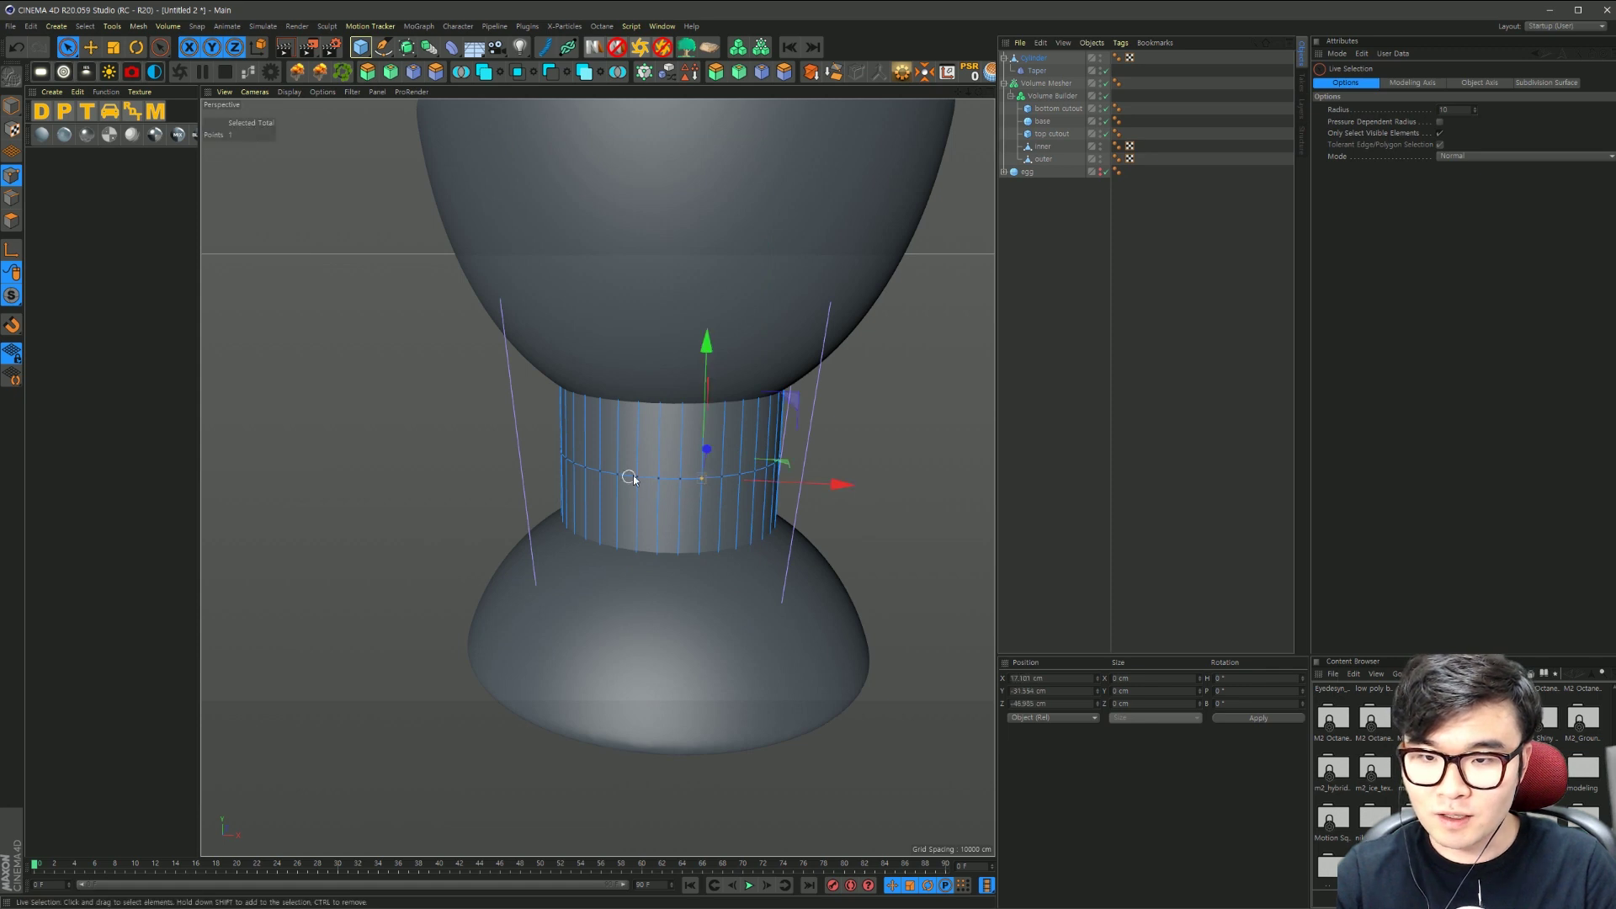
{"action": "left_click", "coordinate": [900, 452]}
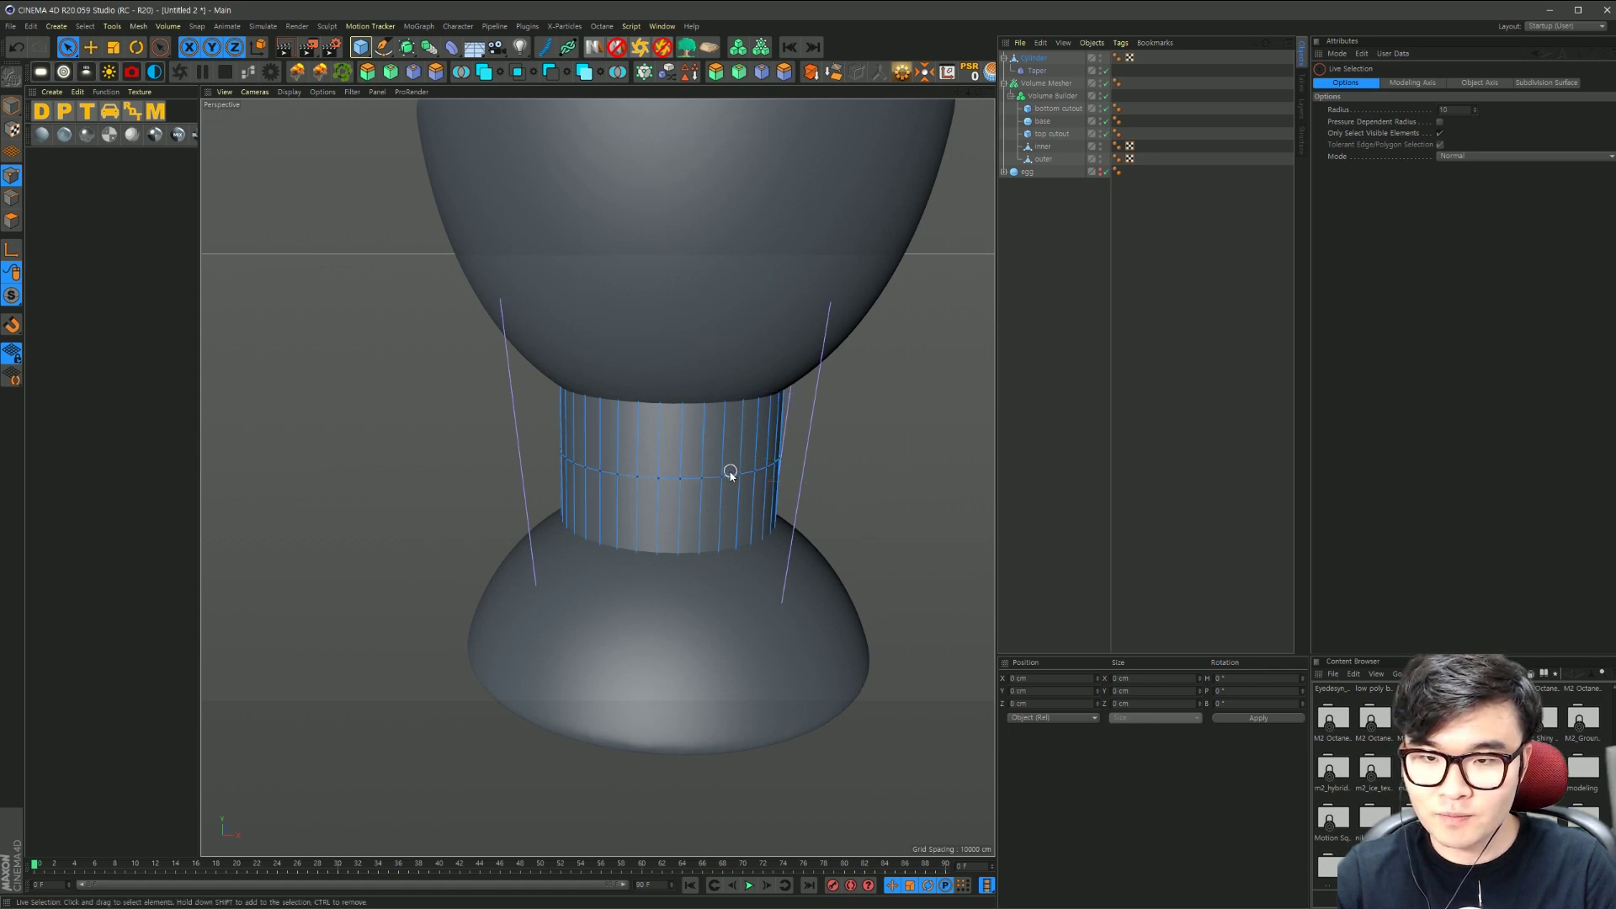
{"action": "key", "text": "u"}
{"action": "key", "text": "l"}
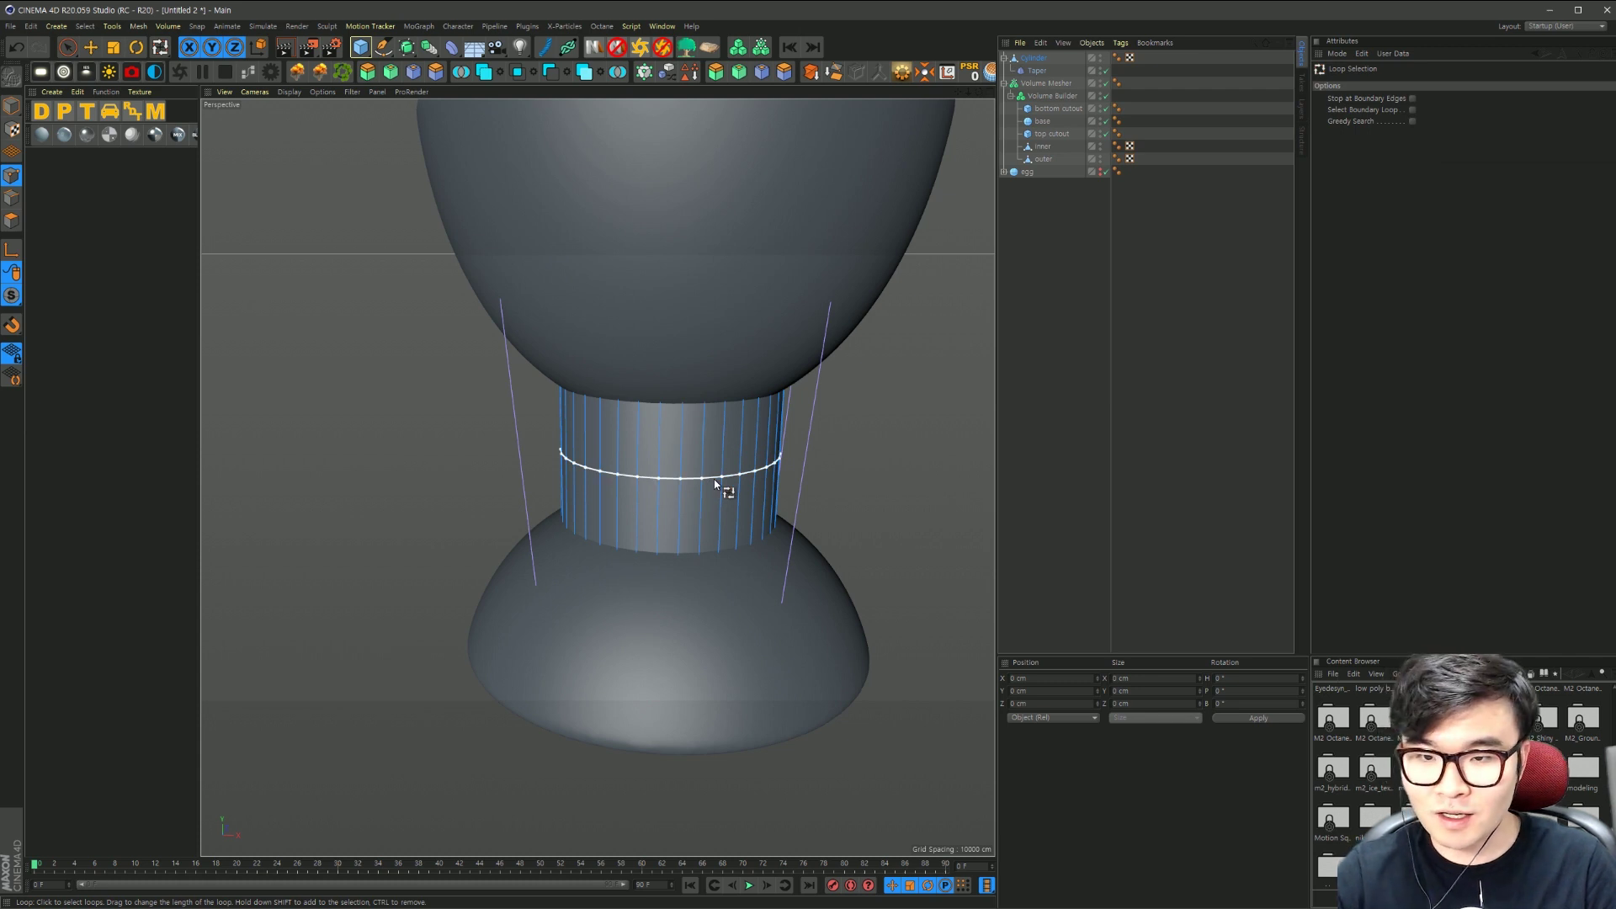
{"action": "left_click", "coordinate": [713, 478]}
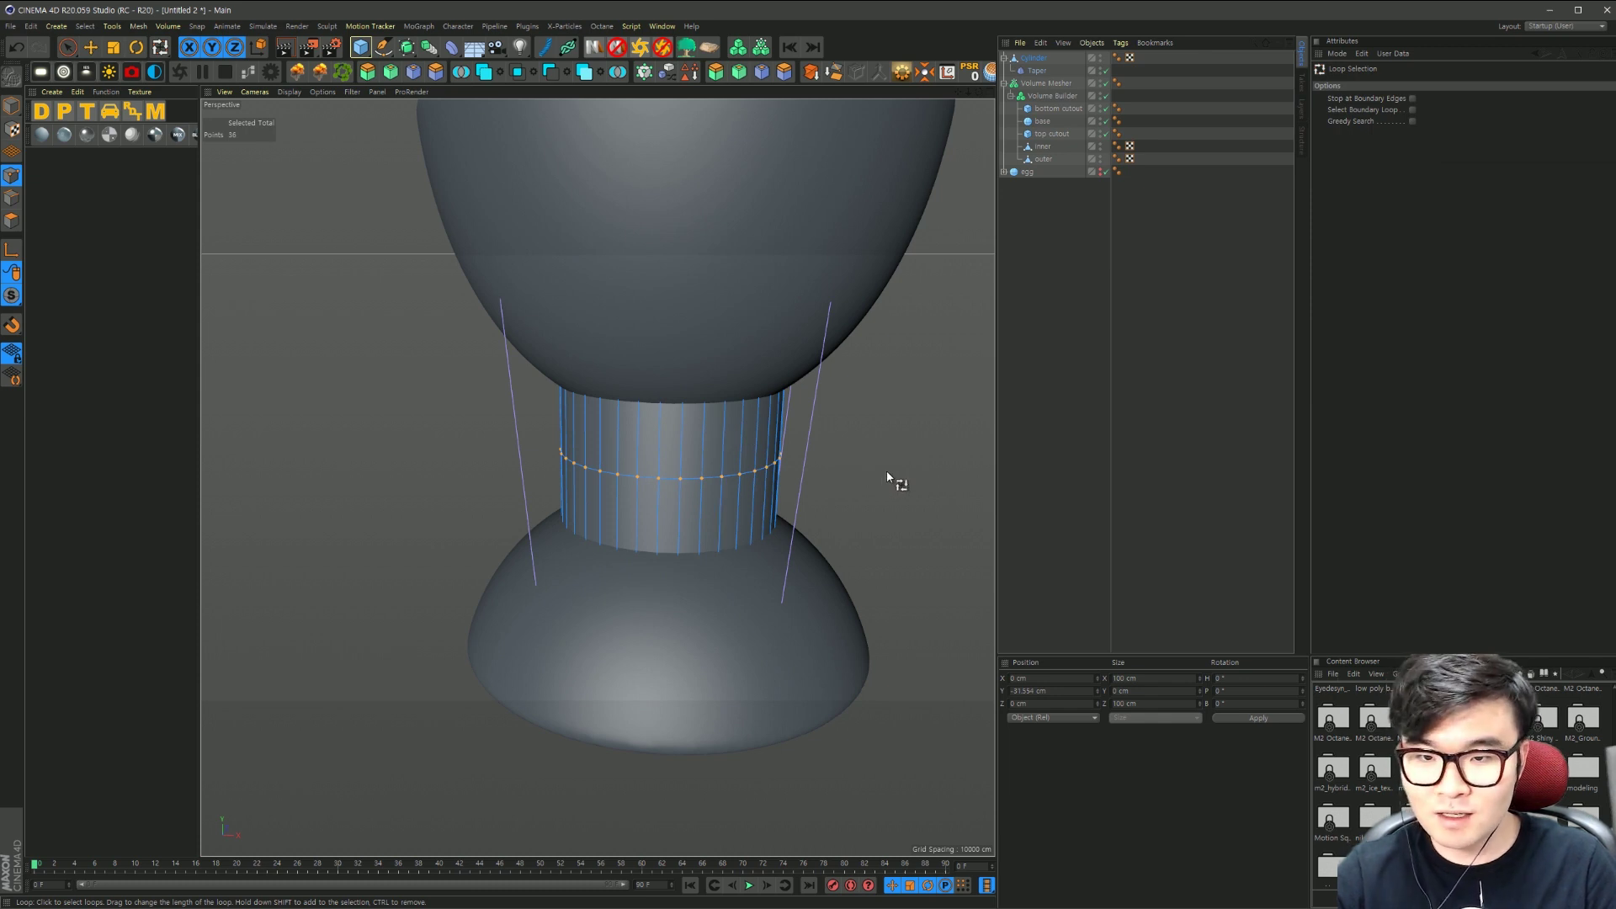
{"action": "key", "text": "t"}
{"action": "left_click_drag", "start_coordinate": [886, 472], "coordinate": [796, 499]}
{"action": "key", "text": "u"}
{"action": "key", "text": "l"}
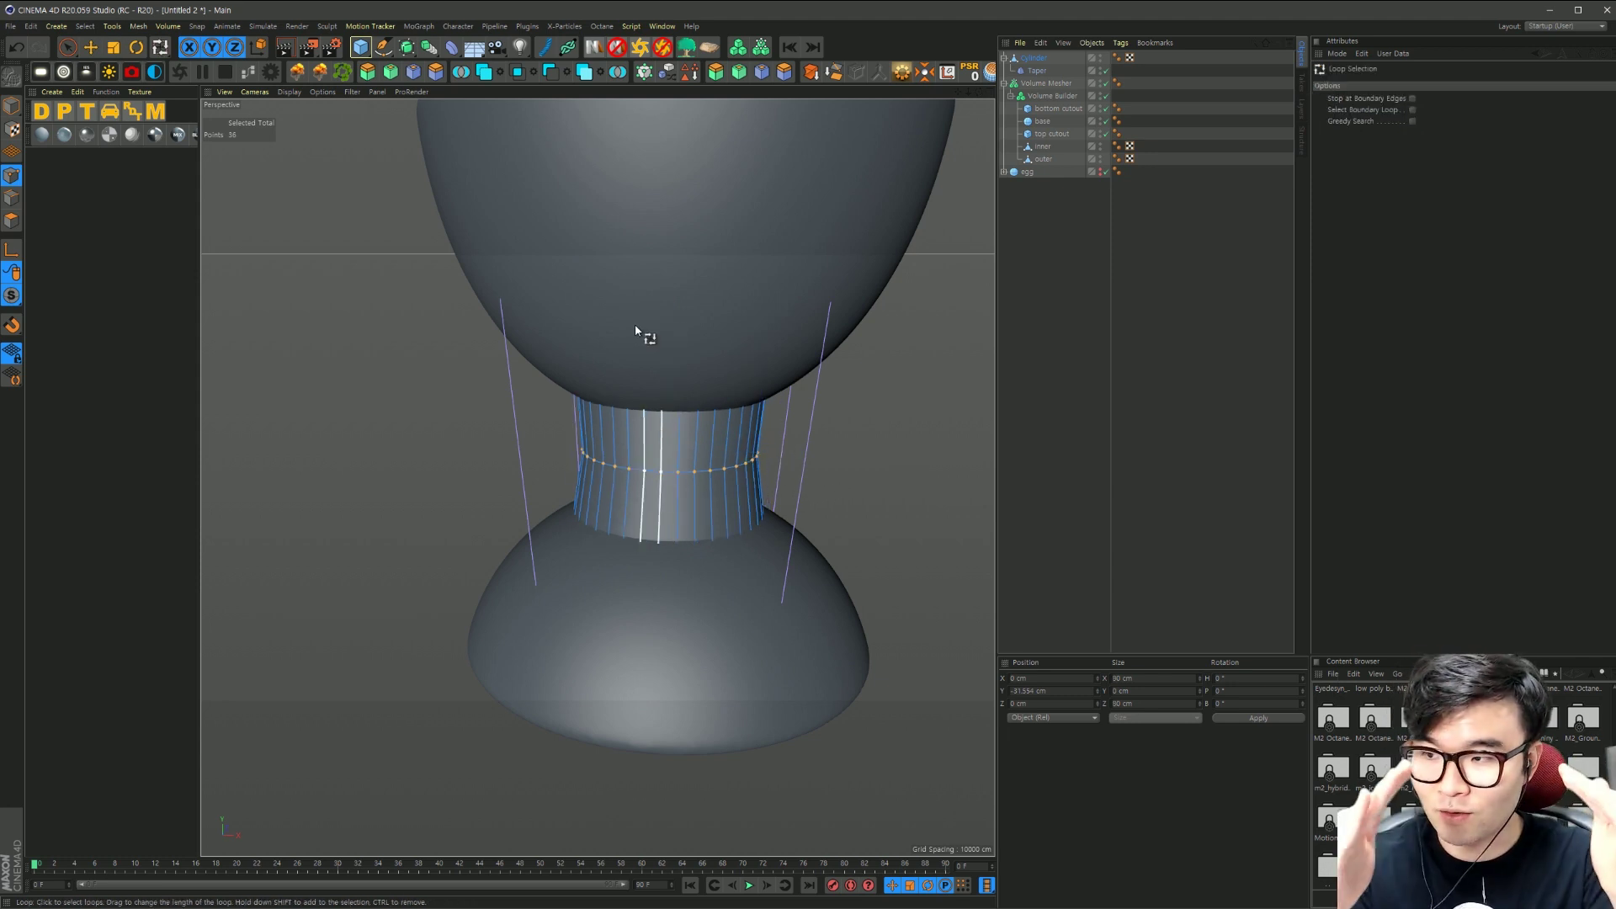
{"action": "left_click", "coordinate": [1054, 227]}
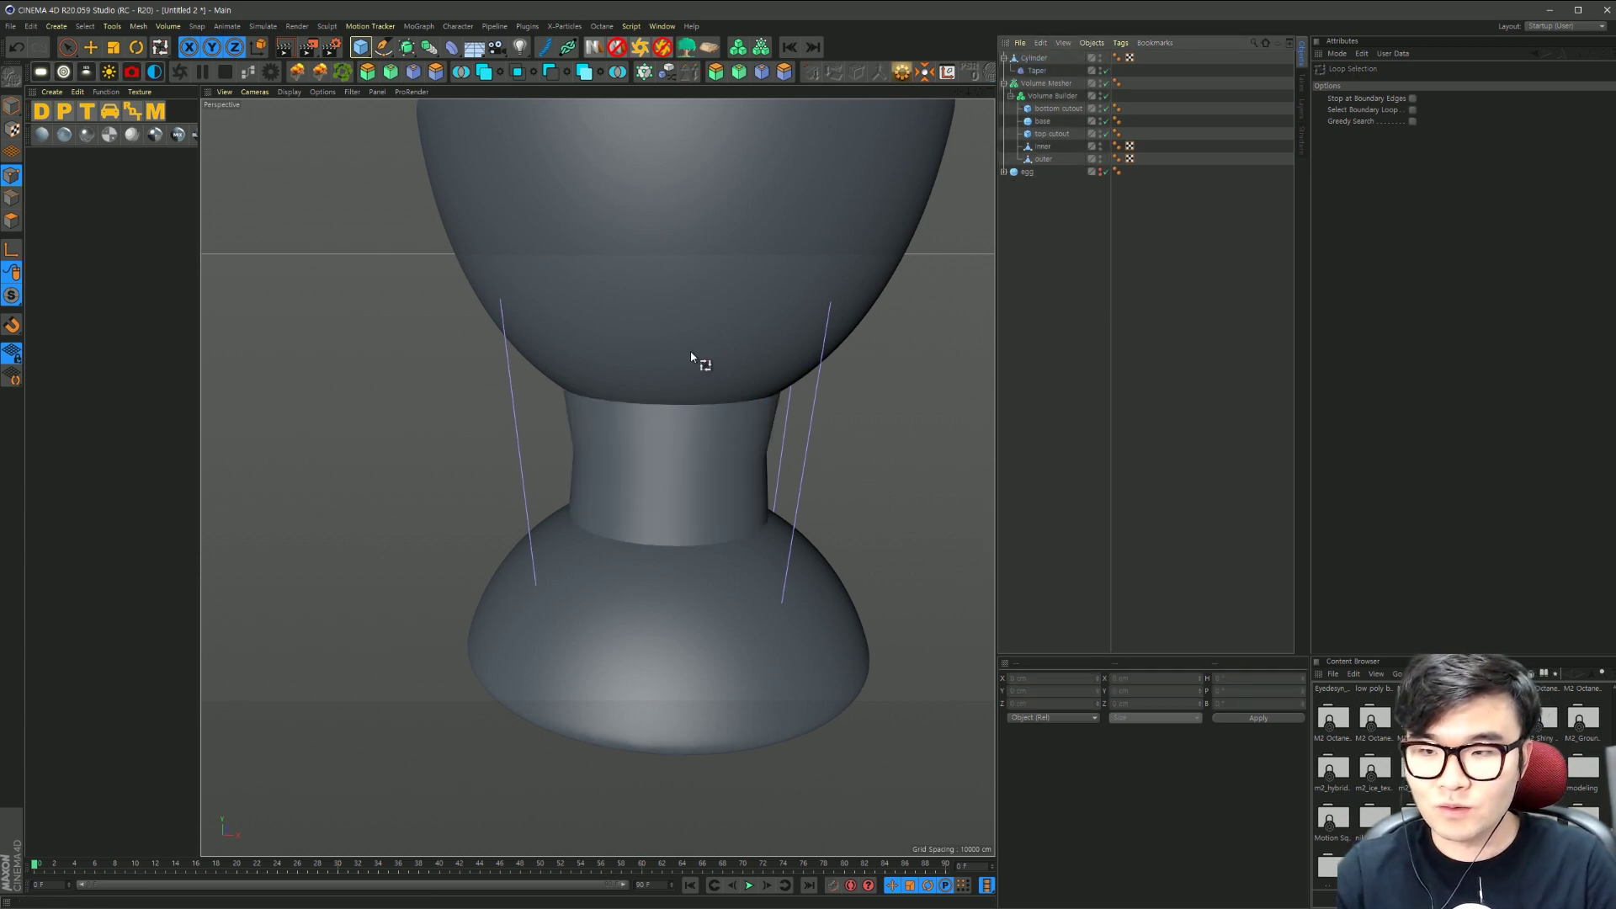
Step: Put the Cylinder in the Volume Builder, ordered below 'outer', and inspect the fused stem
{"action": "left_click_drag", "start_coordinate": [1035, 57], "coordinate": [1048, 95]}
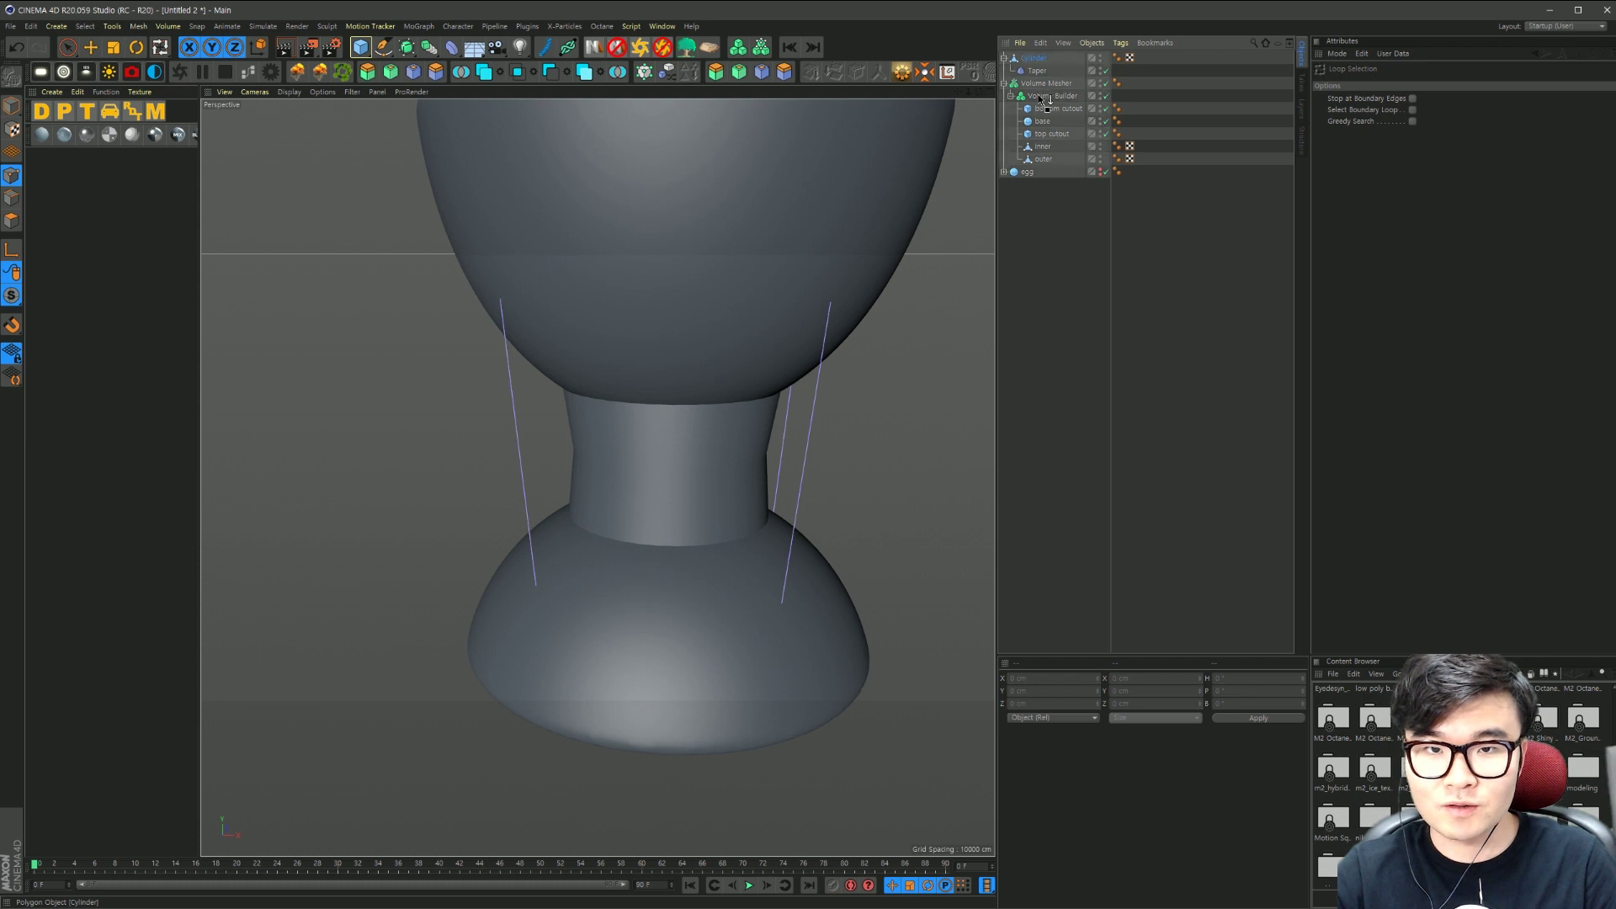
{"action": "left_click", "coordinate": [1035, 72]}
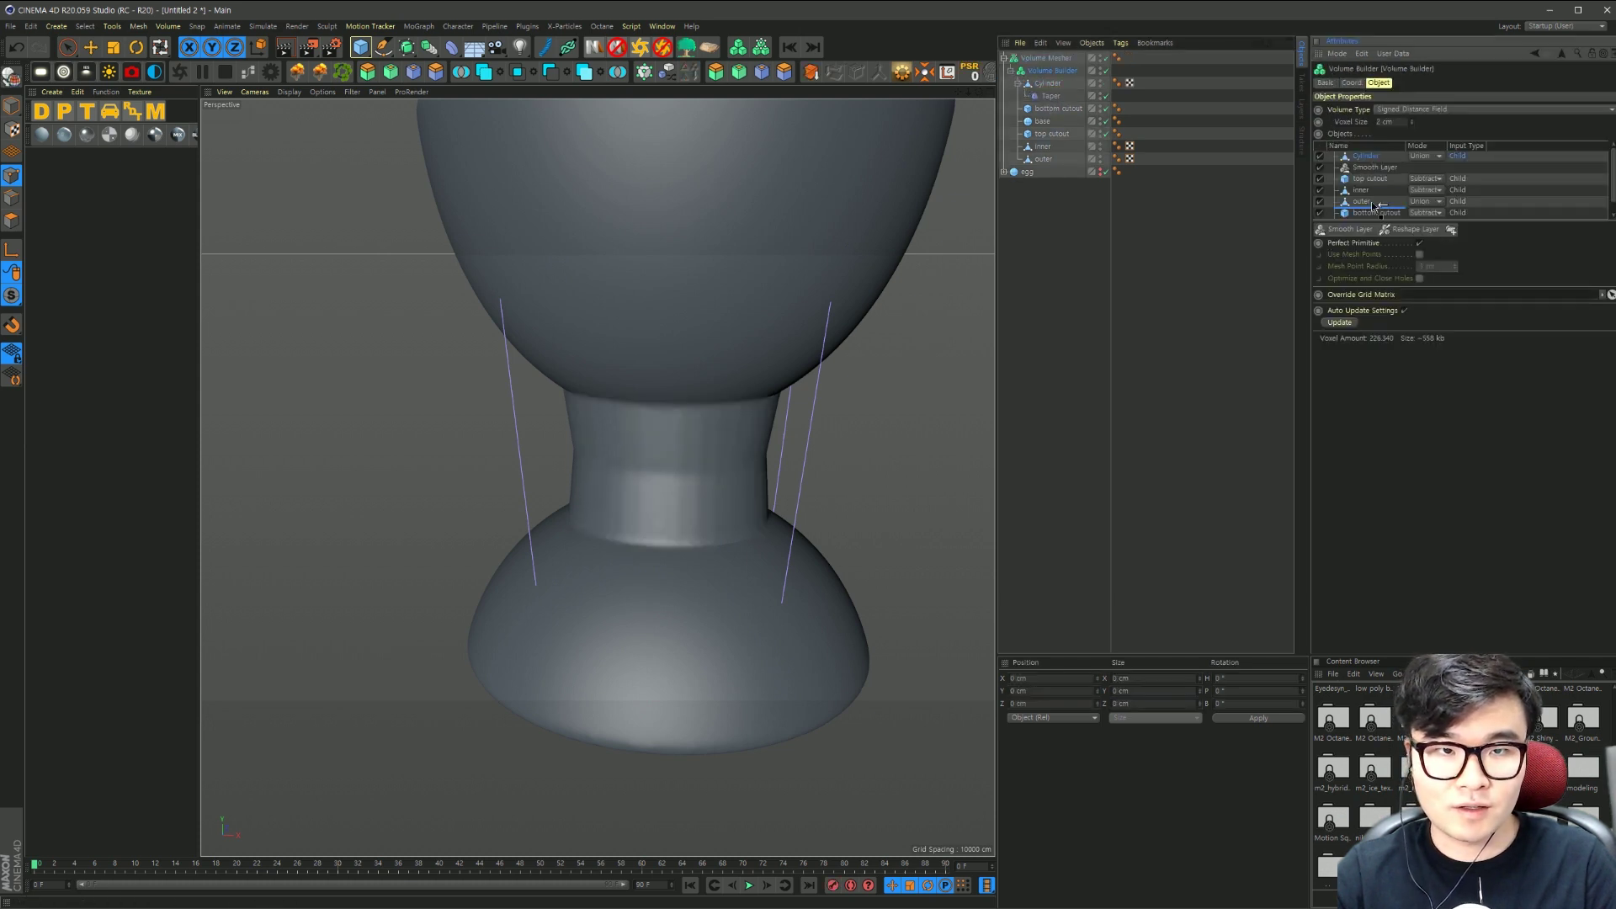
{"action": "left_click_drag", "start_coordinate": [1374, 157], "coordinate": [1370, 206]}
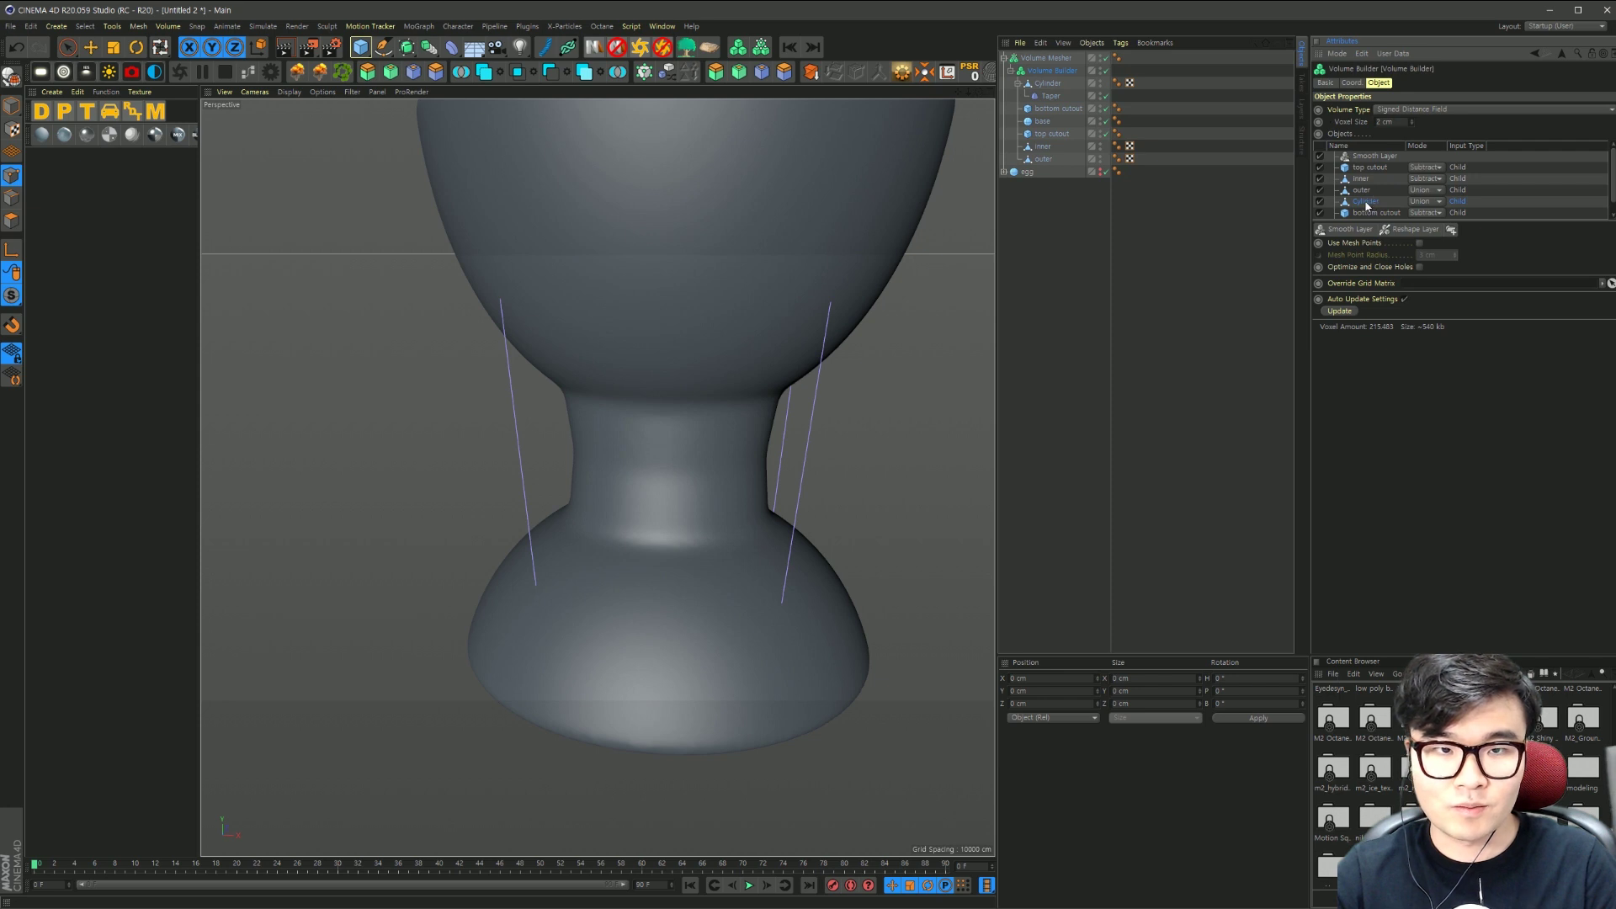
{"action": "scroll", "coordinate": [1366, 210], "scroll_direction": "down", "scroll_amount": 1}
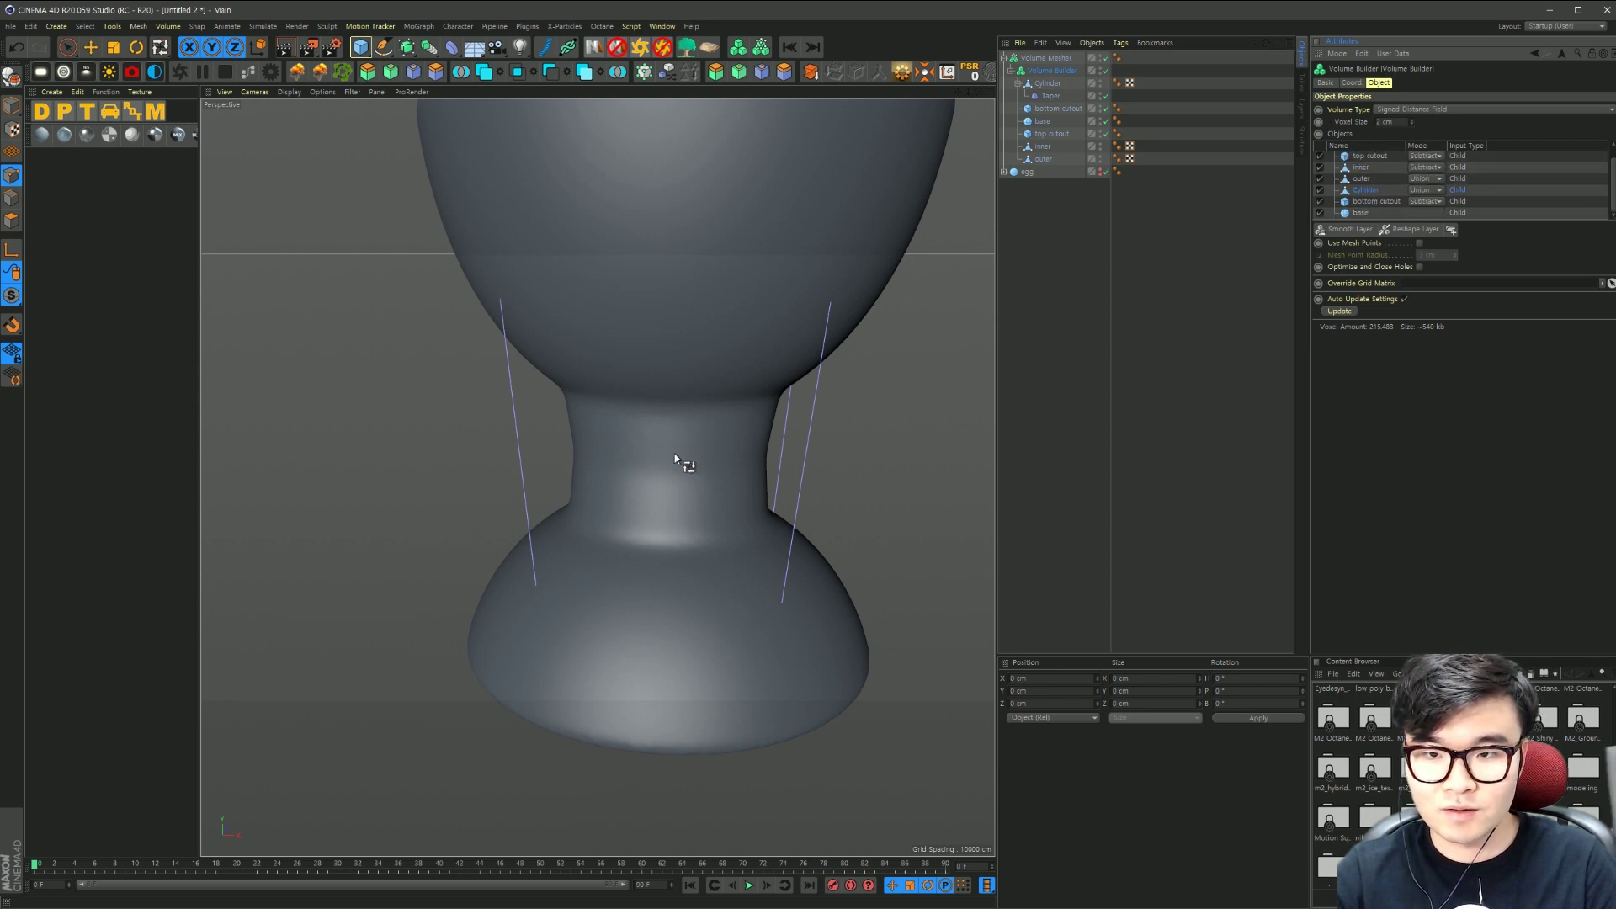
{"action": "scroll", "coordinate": [686, 456], "scroll_direction": "down", "scroll_amount": 5}
{"action": "scroll", "coordinate": [709, 429], "scroll_direction": "up", "scroll_amount": 3}
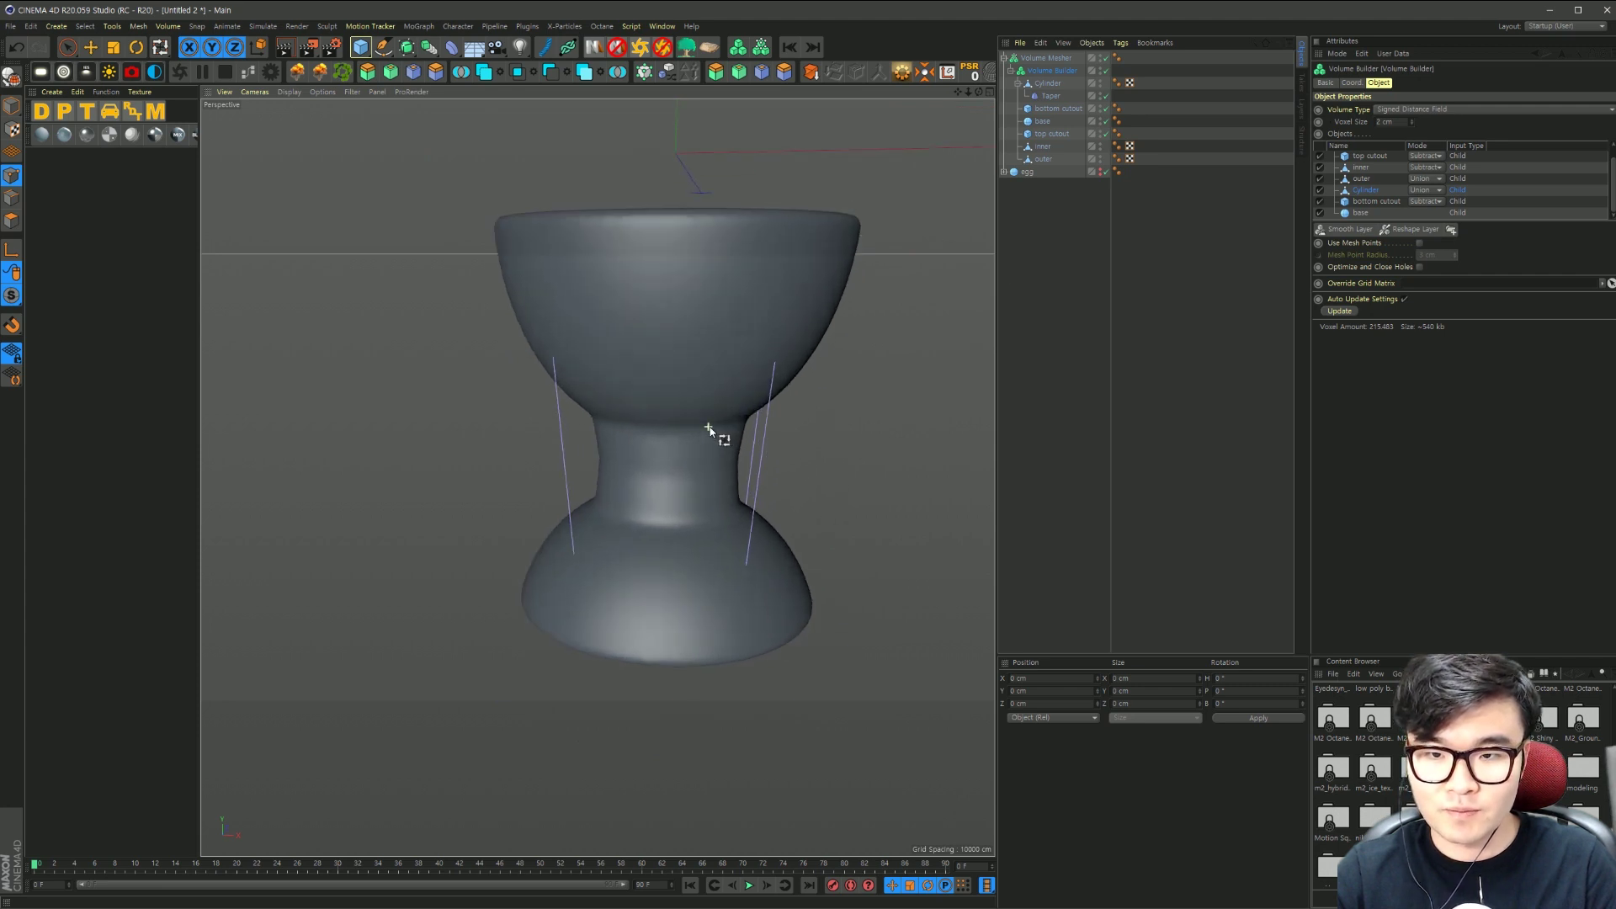
{"action": "mouse_move", "coordinate": [570, 492]}
{"action": "left_mouse_down", "text": "alt"}
{"action": "mouse_move", "coordinate": [685, 397]}
{"action": "mouse_move", "coordinate": [812, 436]}
{"action": "mouse_move", "coordinate": [644, 515]}
{"action": "left_mouse_up", "text": "alt"}
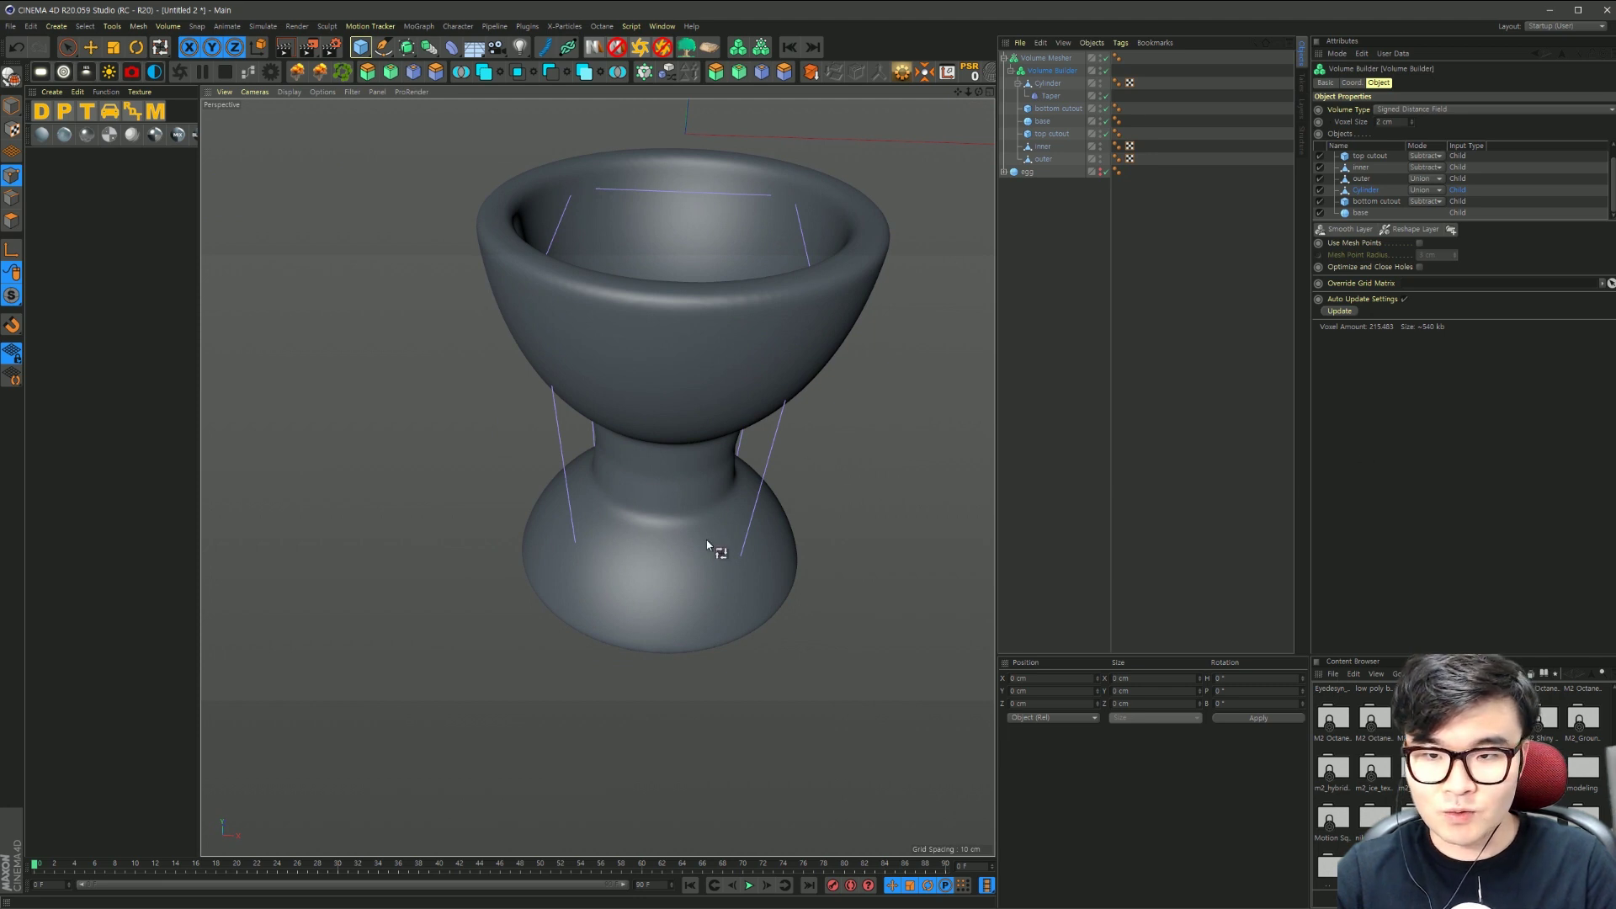
{"action": "scroll", "coordinate": [710, 541], "scroll_direction": "up", "scroll_amount": 2}
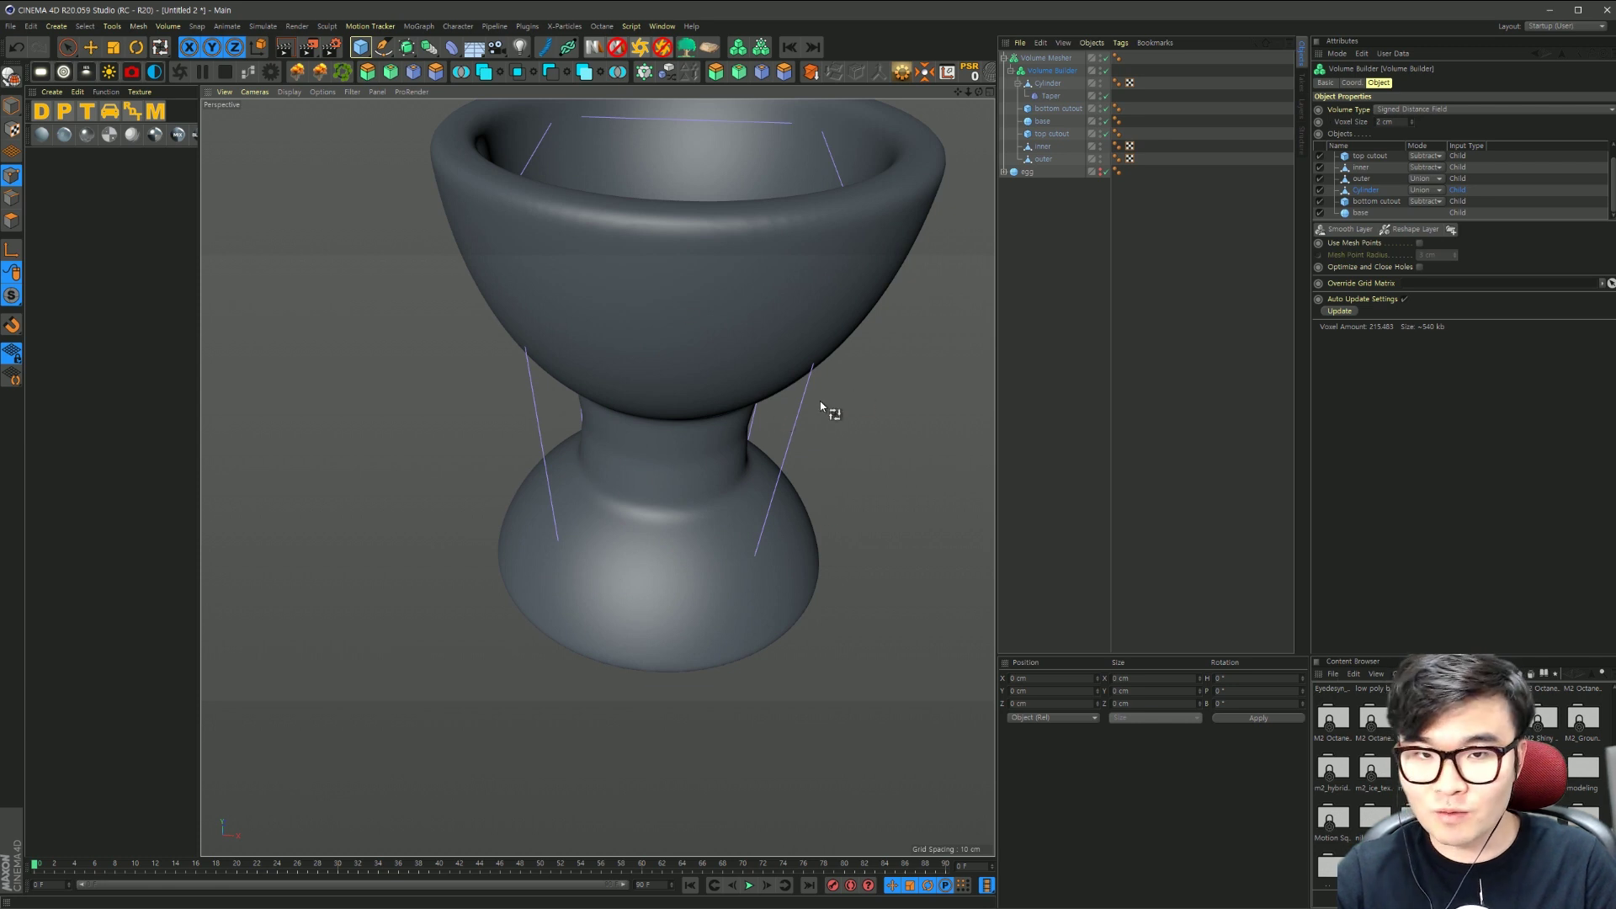
{"action": "left_click", "coordinate": [1105, 287]}
Step: Add a circle spline on the XZ plane with a larger radius
{"action": "left_click", "coordinate": [383, 47]}
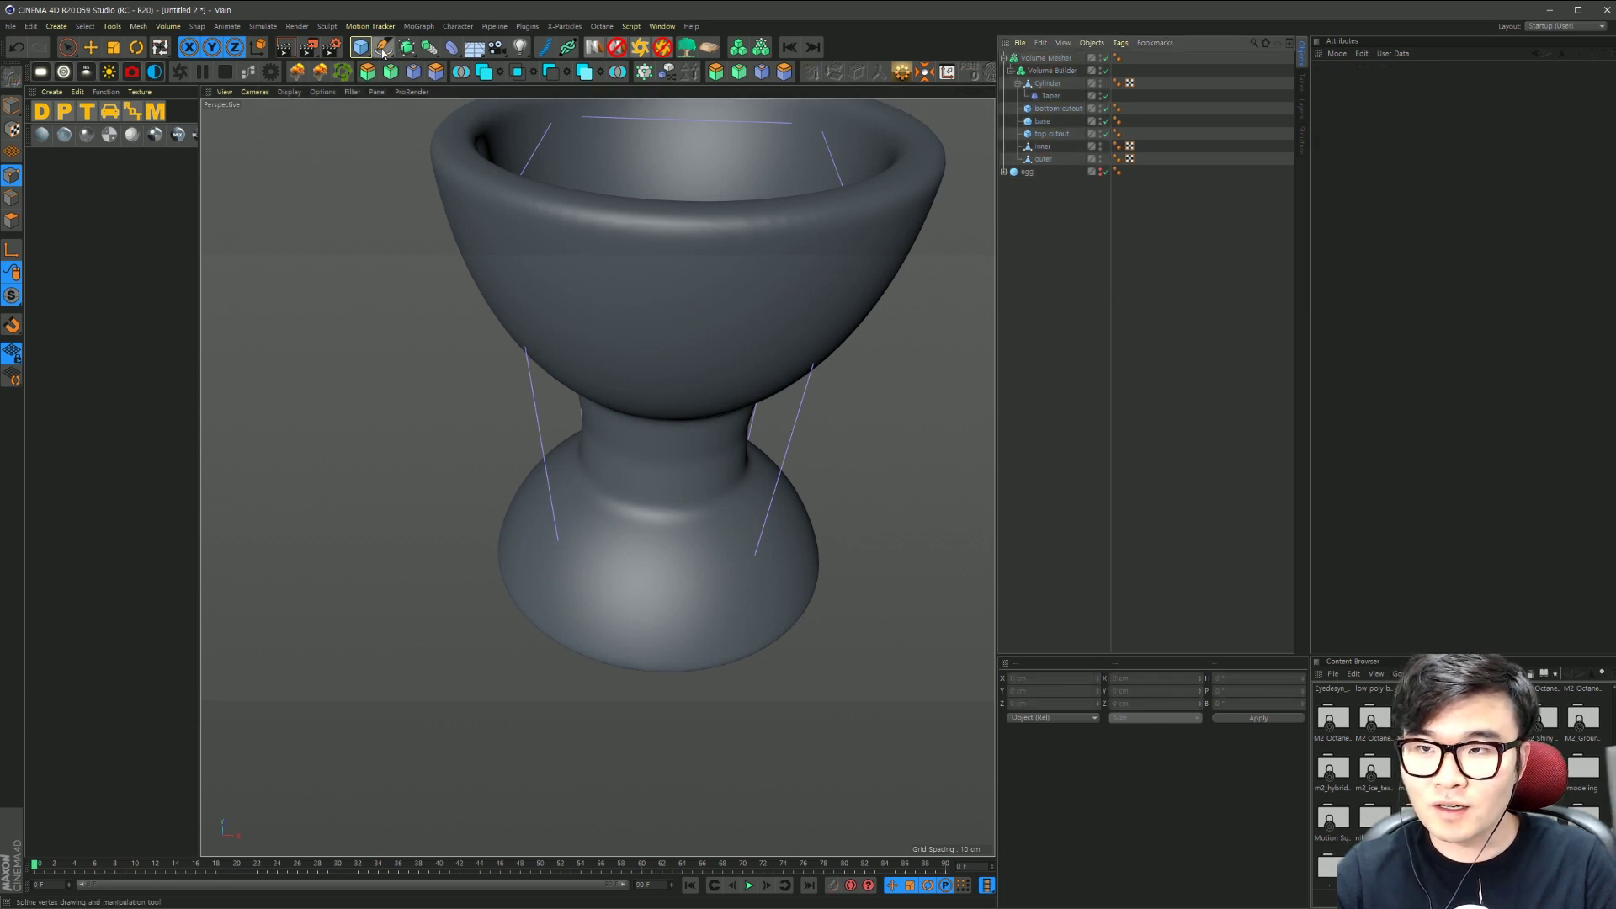
{"action": "left_click", "coordinate": [522, 88]}
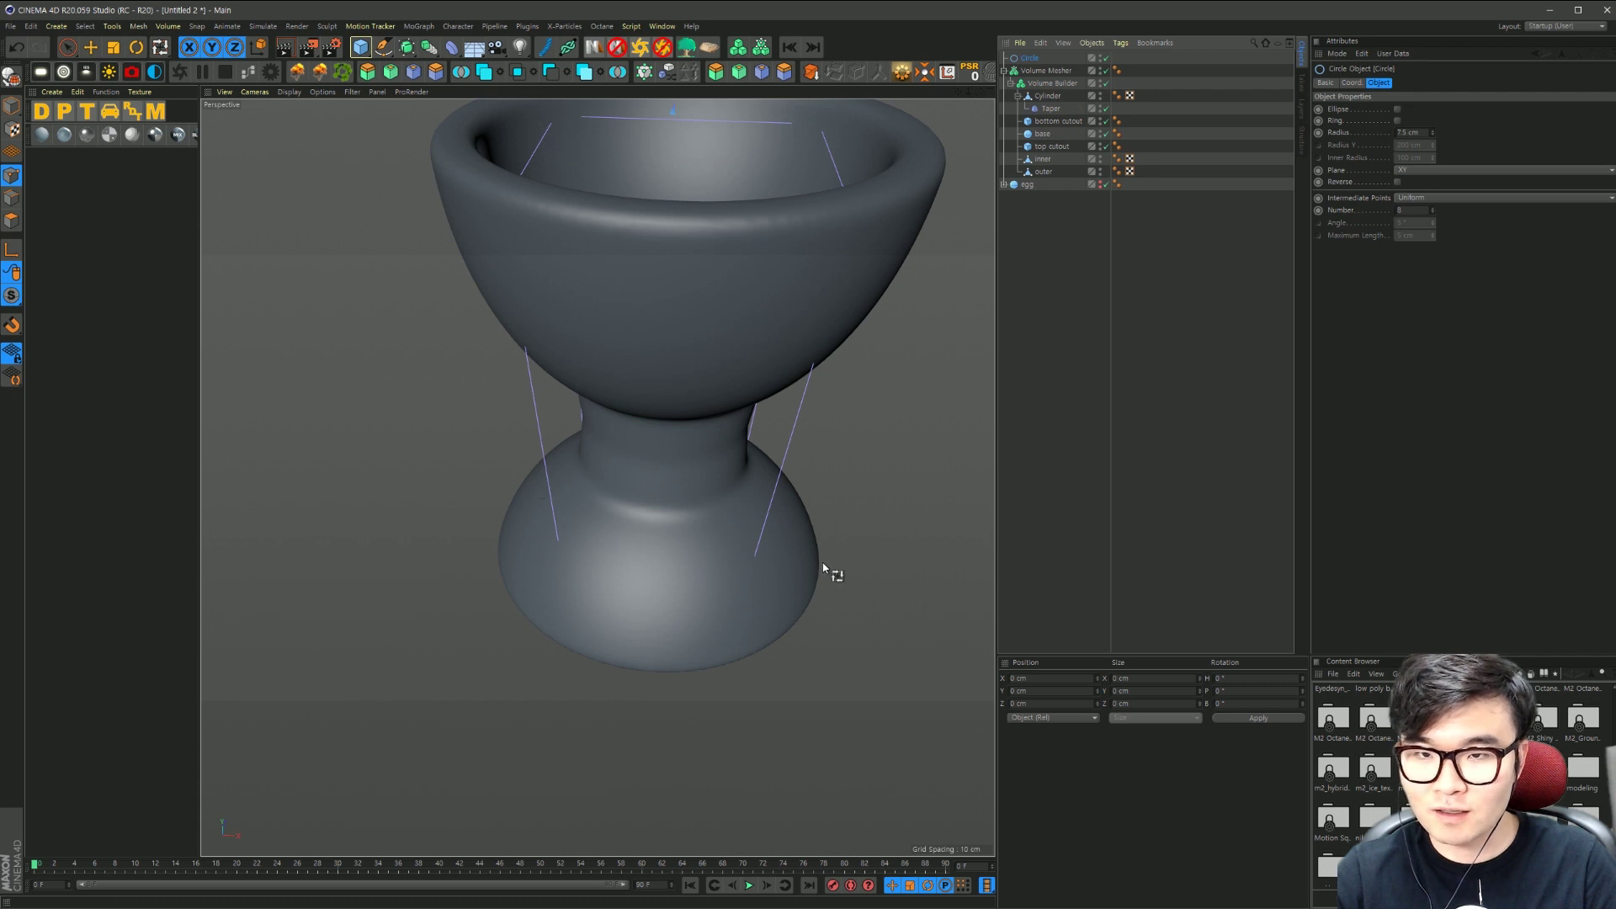
{"action": "scroll", "coordinate": [823, 569], "scroll_direction": "down", "scroll_amount": 3}
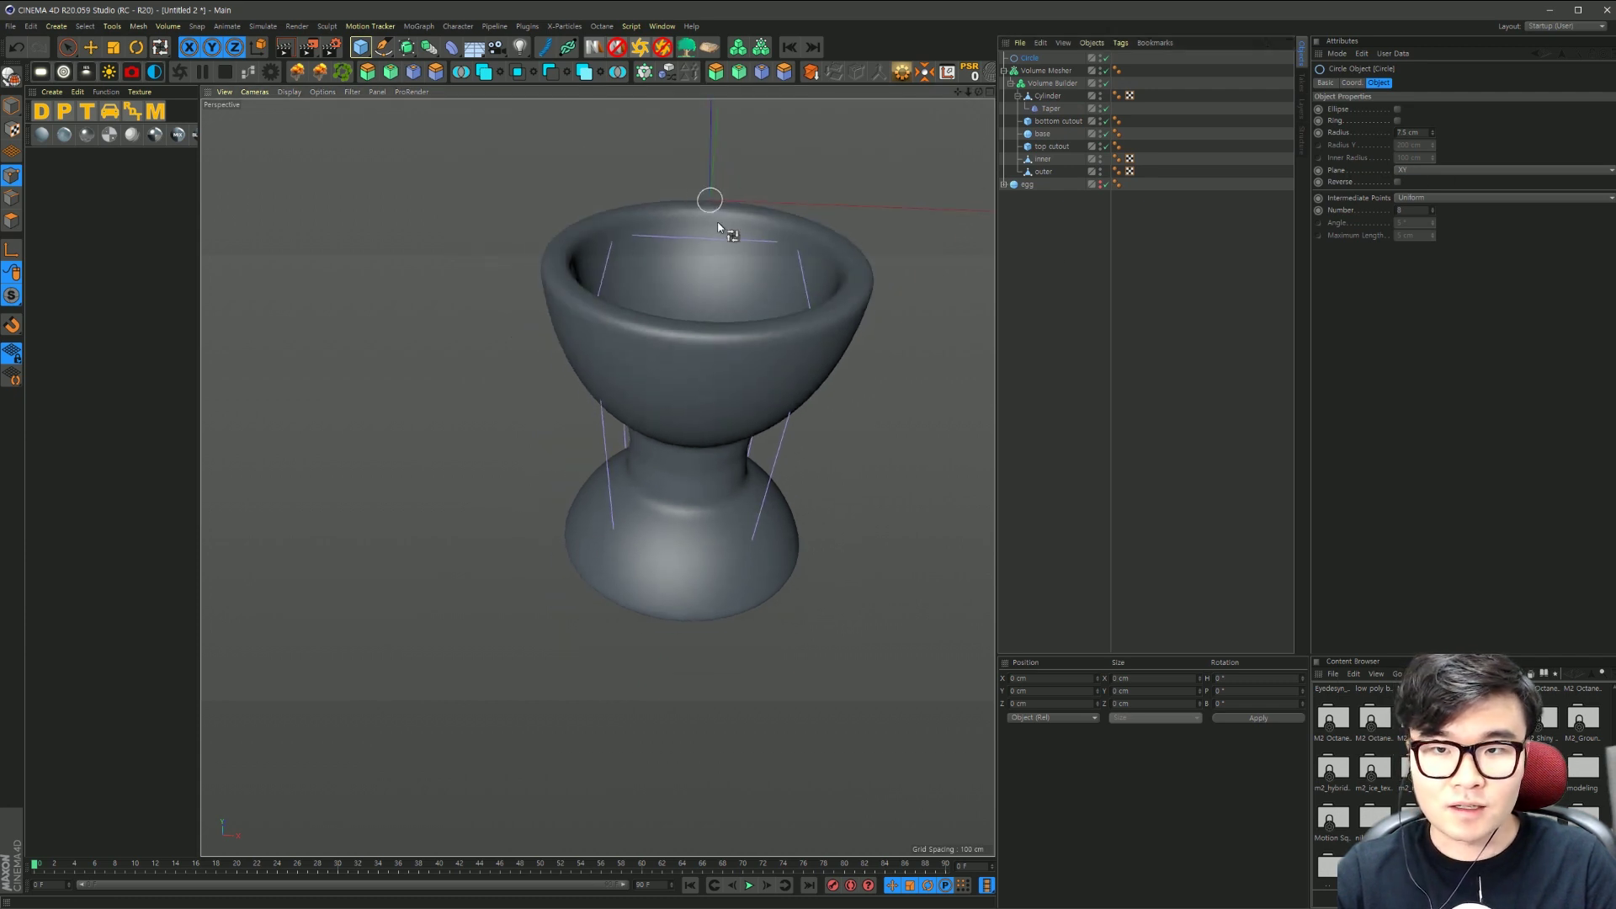
{"action": "left_click", "coordinate": [1404, 170]}
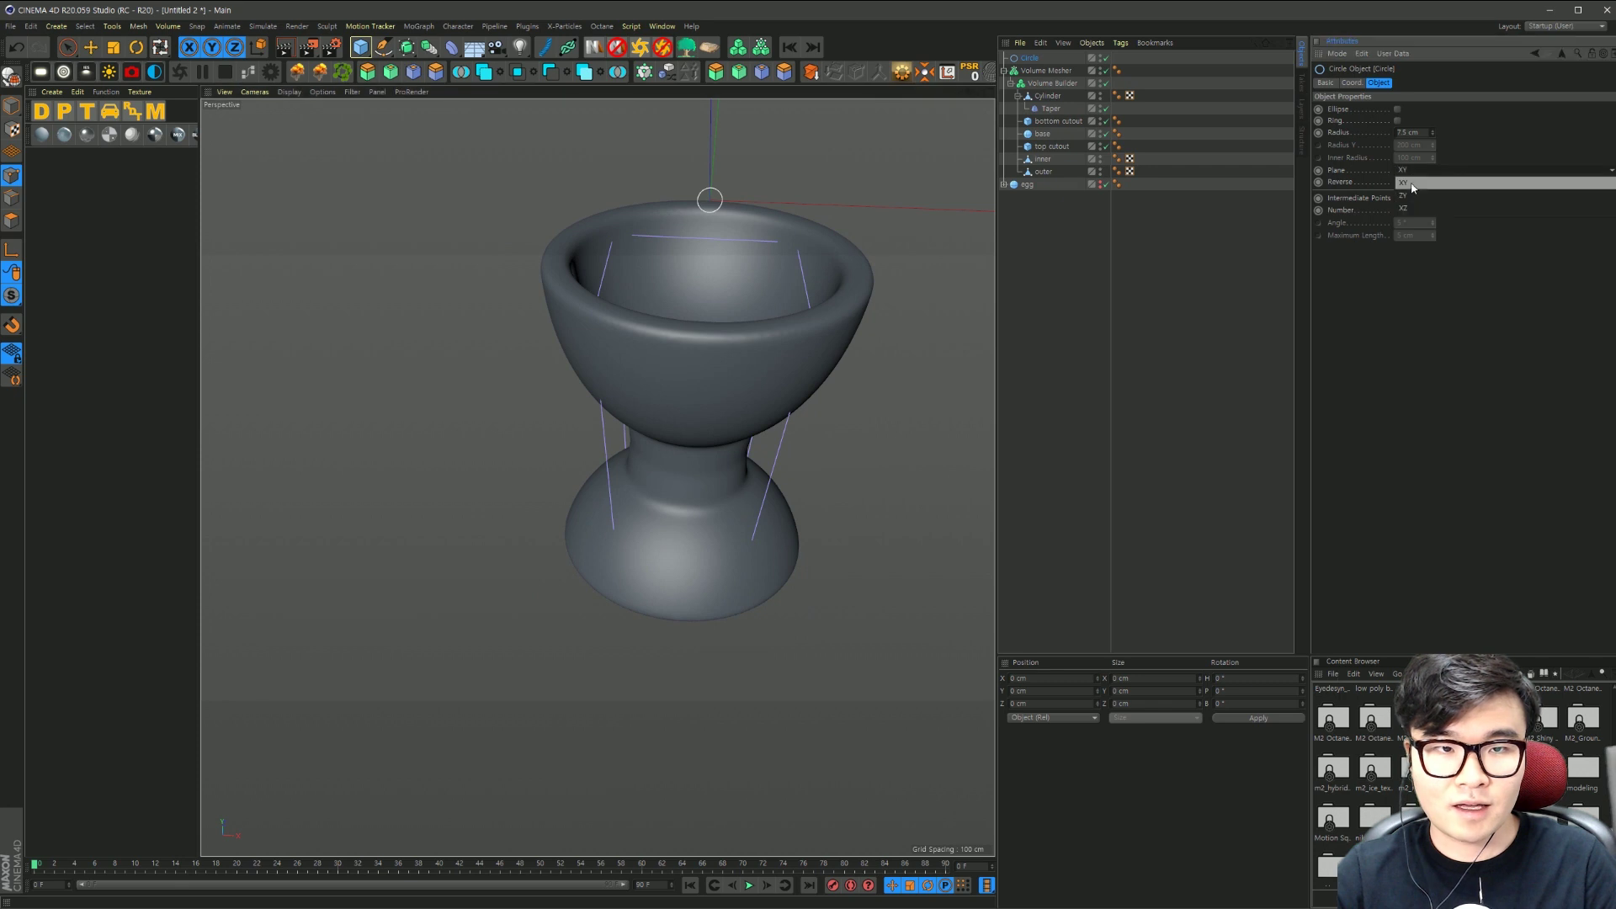
{"action": "left_click", "coordinate": [1414, 195]}
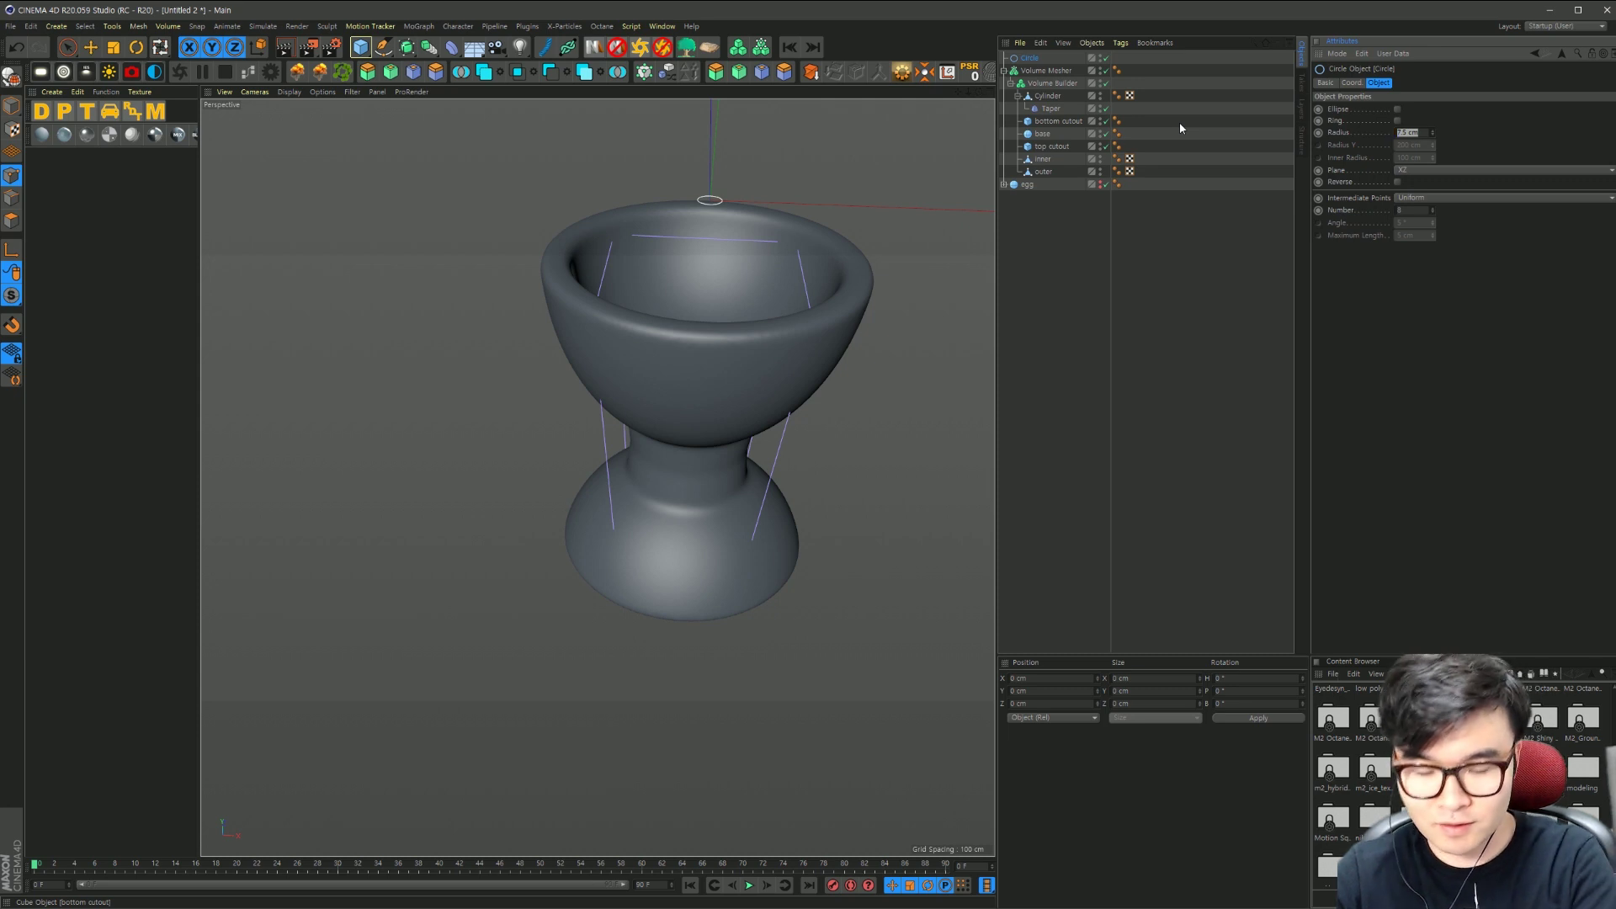
{"action": "key", "text": "Return"}
Step: Move the circle to Y -230 cm and place it inside the Volume Builder
{"action": "left_click", "coordinate": [1352, 83]}
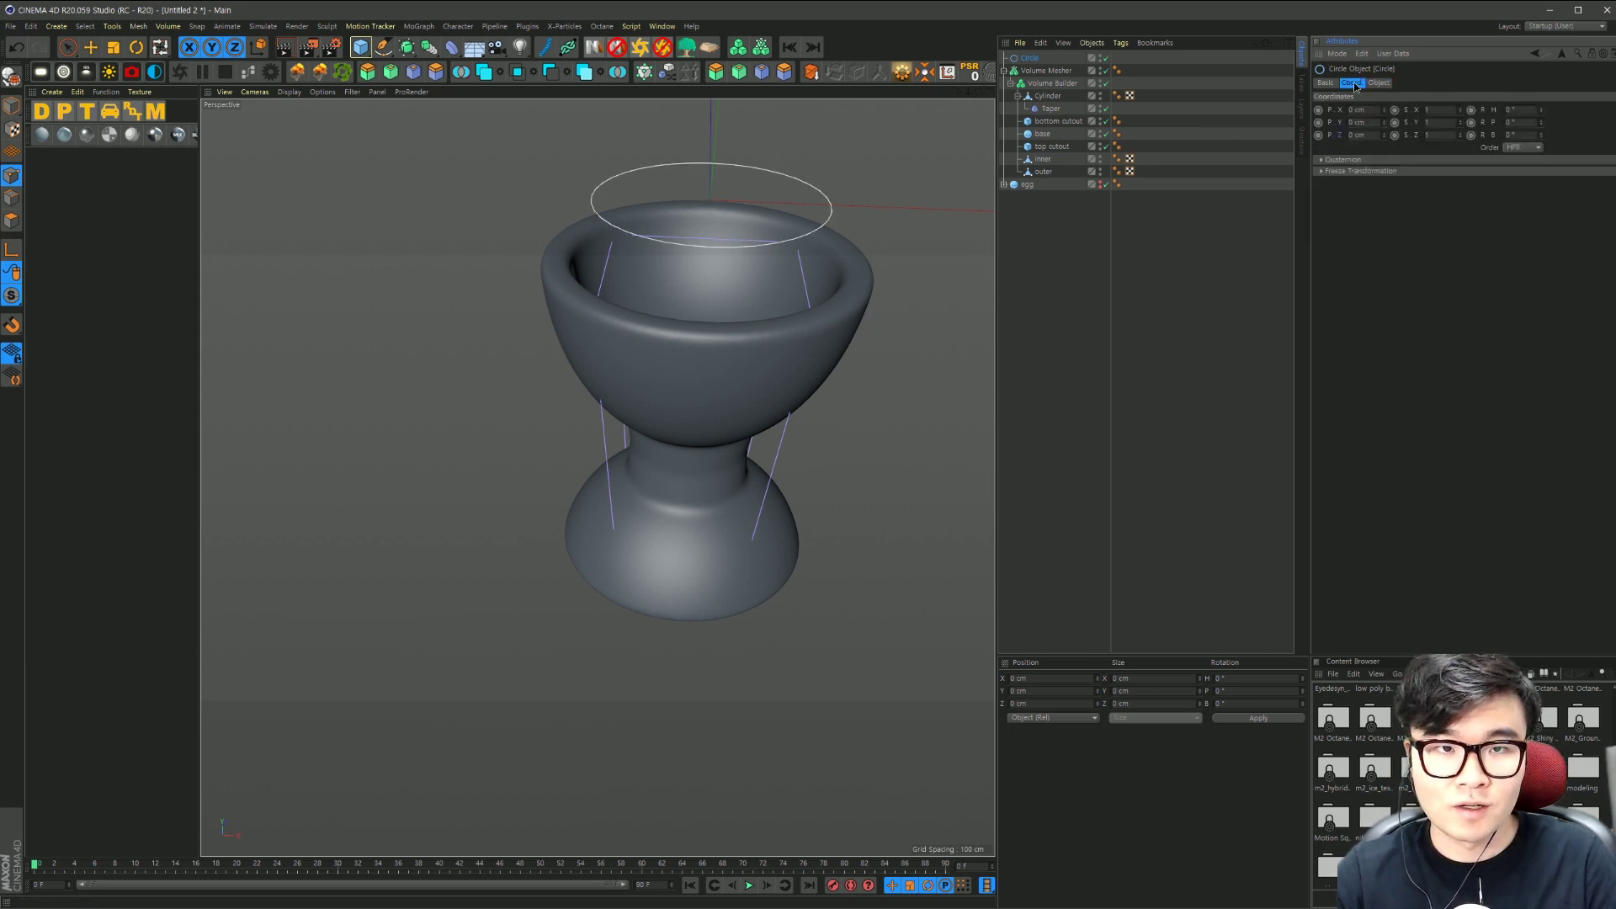
{"action": "left_click", "coordinate": [1357, 122]}
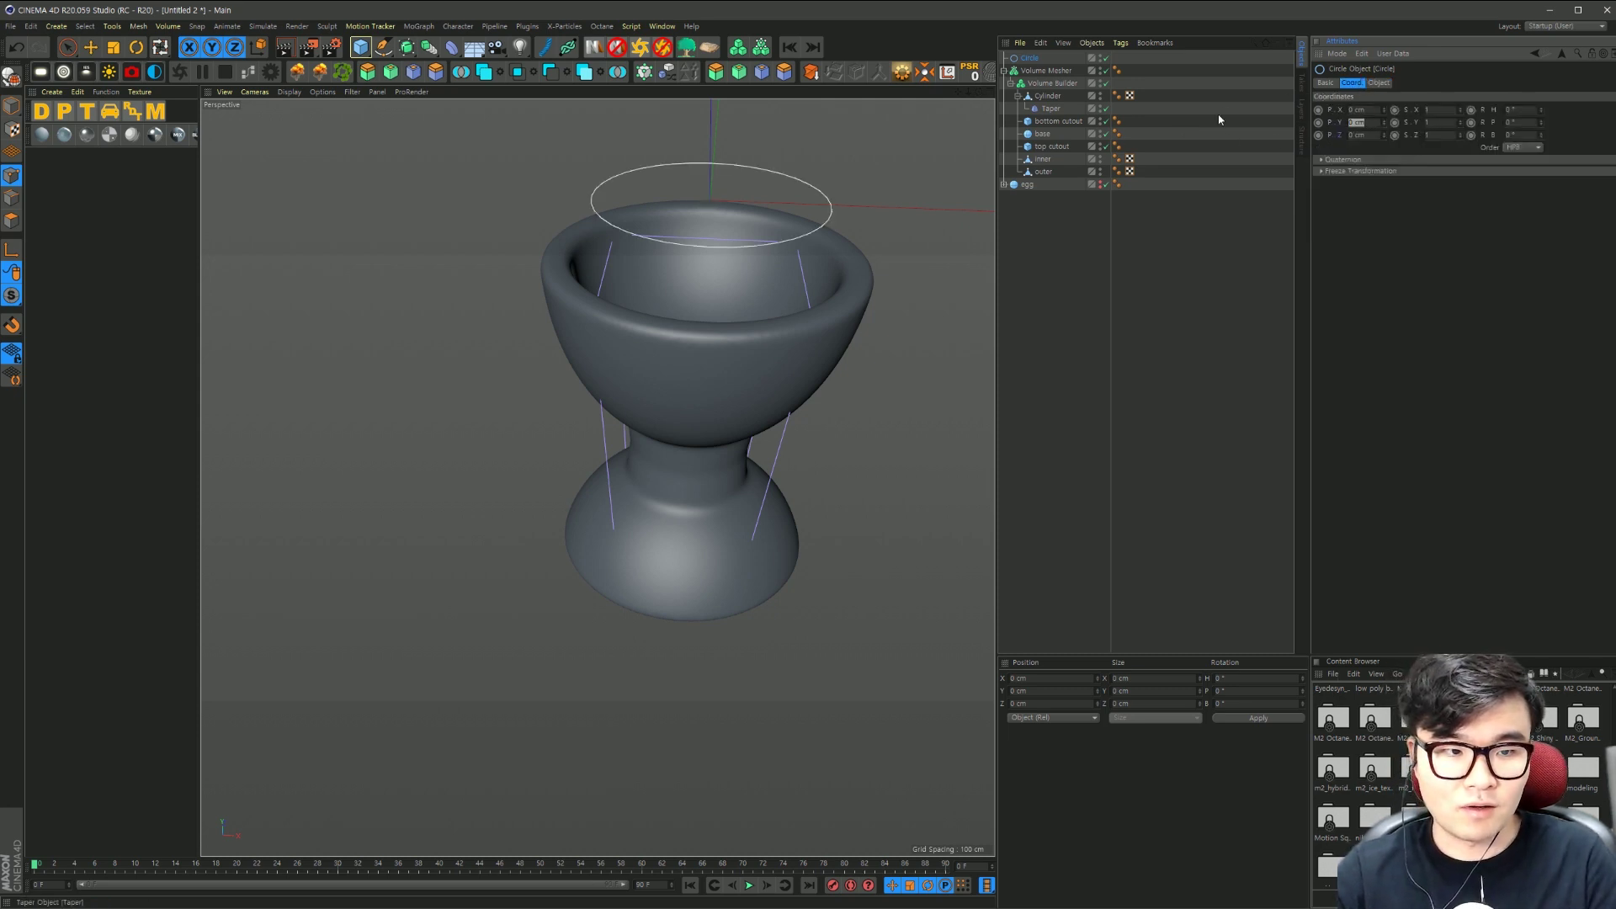
{"action": "type", "text": "-230"}
{"action": "key", "text": "Return"}
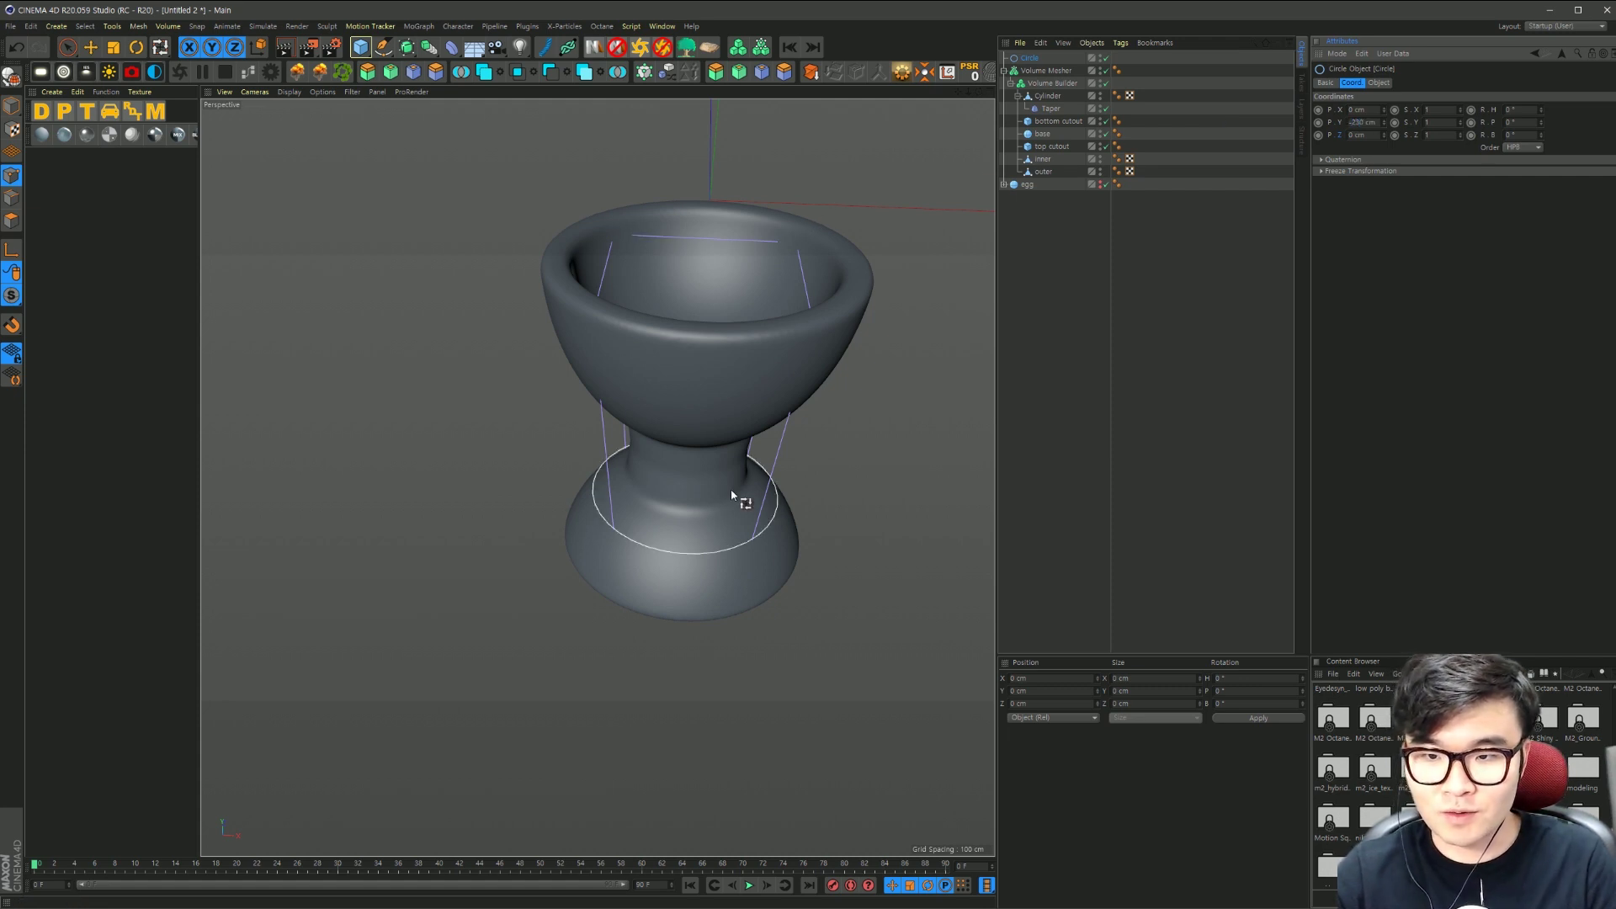
{"action": "scroll", "coordinate": [658, 537], "scroll_direction": "up", "scroll_amount": 5}
{"action": "mouse_move", "coordinate": [658, 537]}
{"action": "left_mouse_down", "text": "alt"}
{"action": "mouse_move", "coordinate": [701, 431]}
{"action": "mouse_move", "coordinate": [659, 469]}
{"action": "left_mouse_up", "text": "alt"}
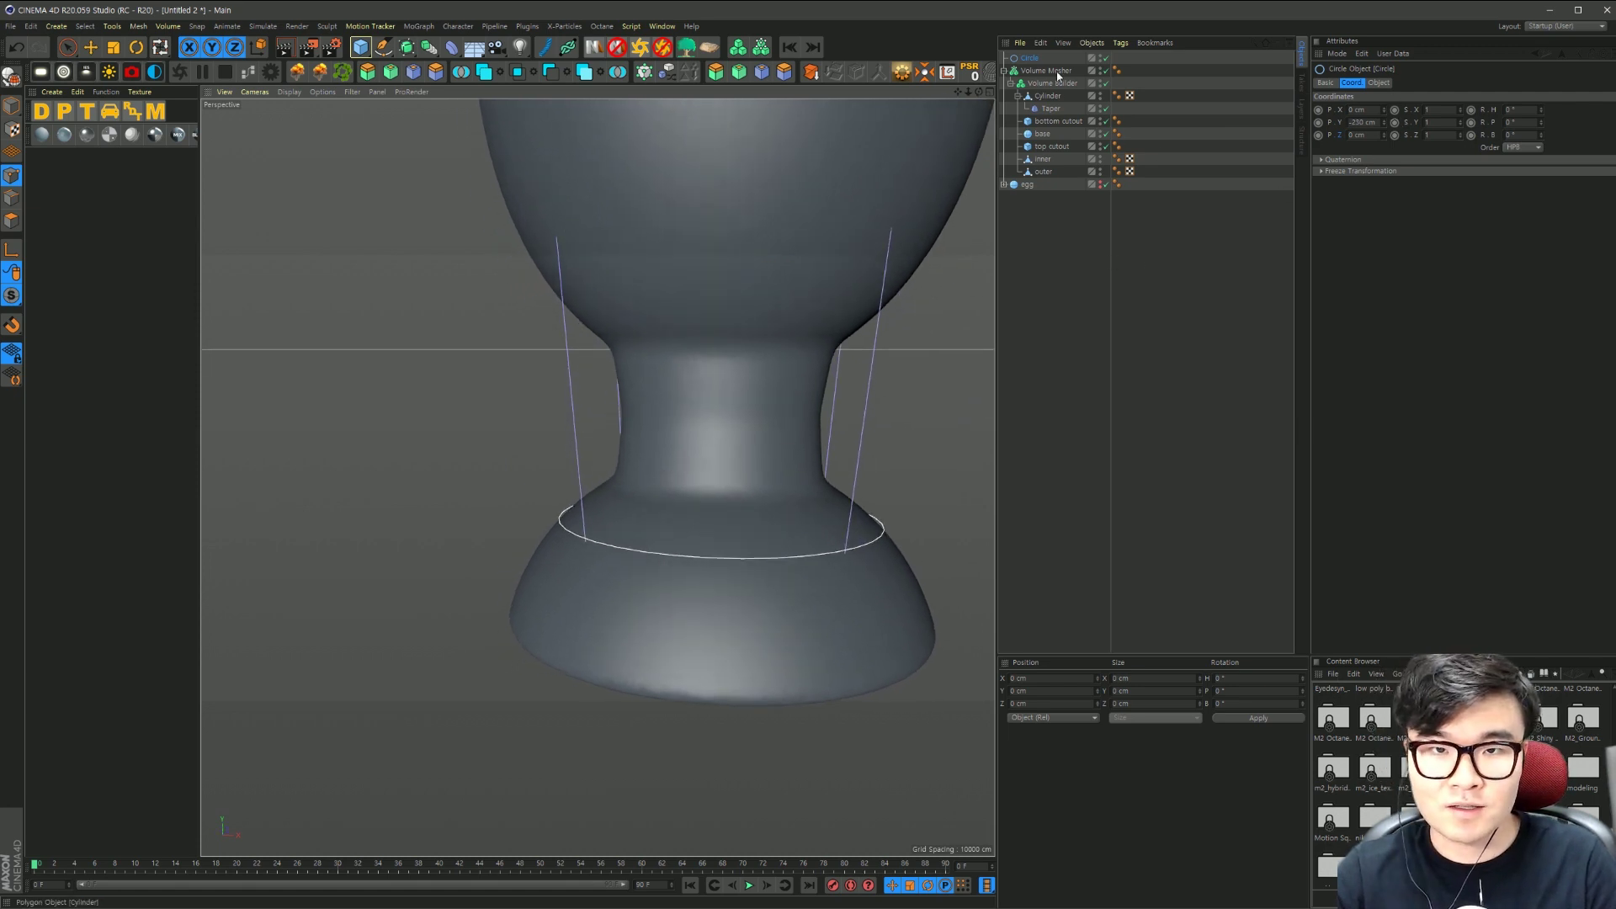
{"action": "left_click_drag", "start_coordinate": [1035, 61], "coordinate": [1052, 90]}
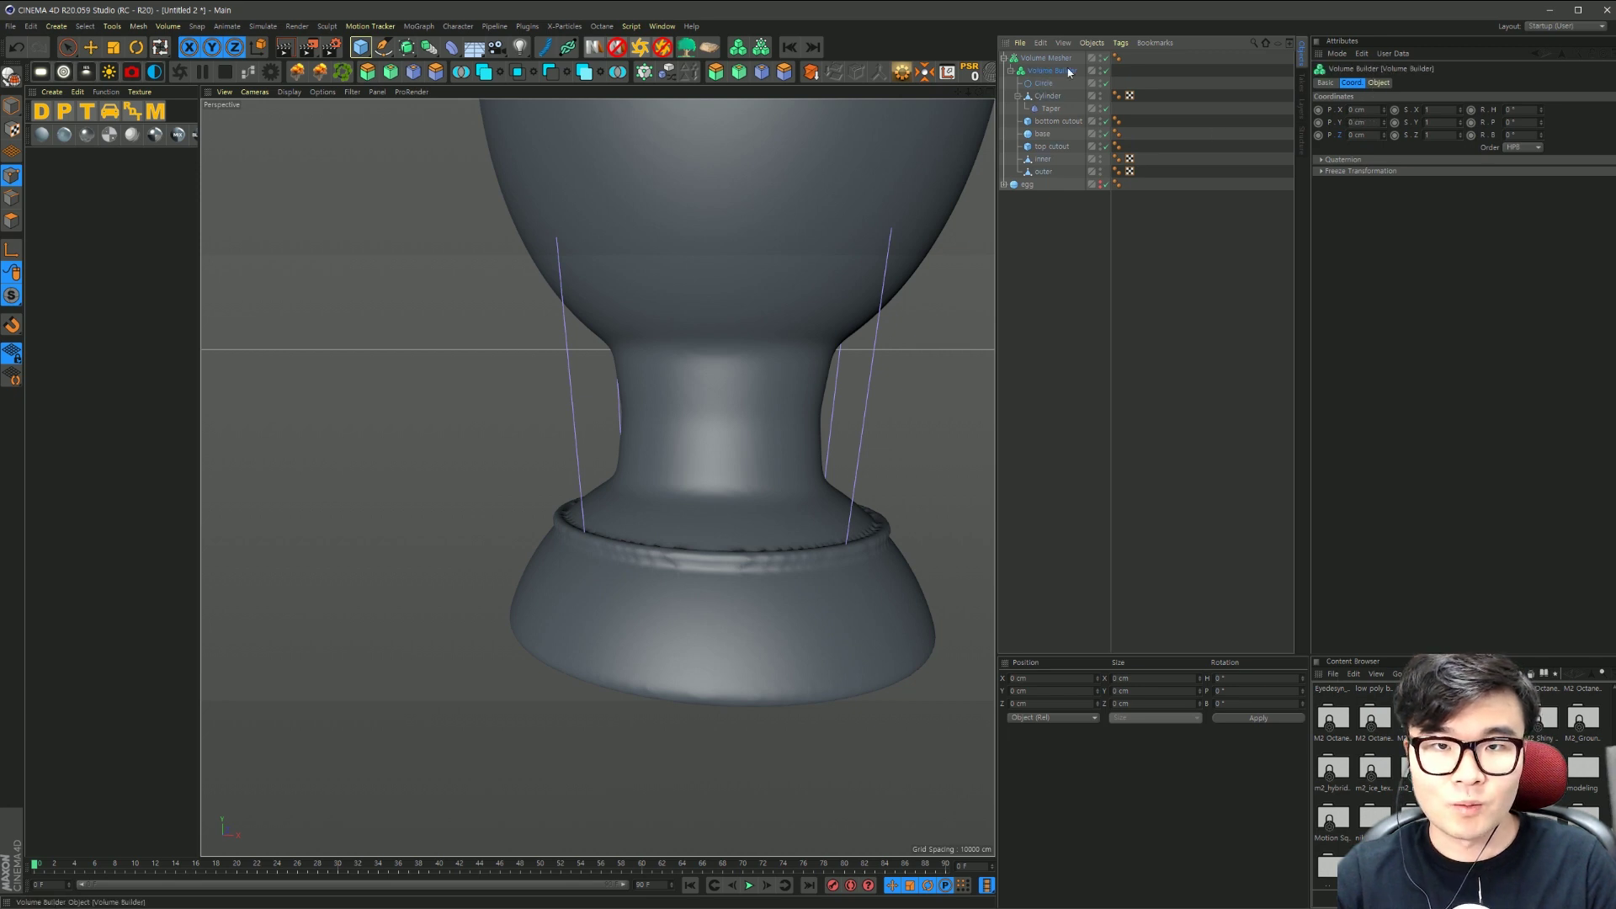
Step: Move the Circle below the Smooth Layer in the Volume Builder so the foot ring is smoothed
{"action": "left_click", "coordinate": [1378, 82]}
{"action": "scroll", "coordinate": [1361, 175], "scroll_direction": "up", "scroll_amount": 1}
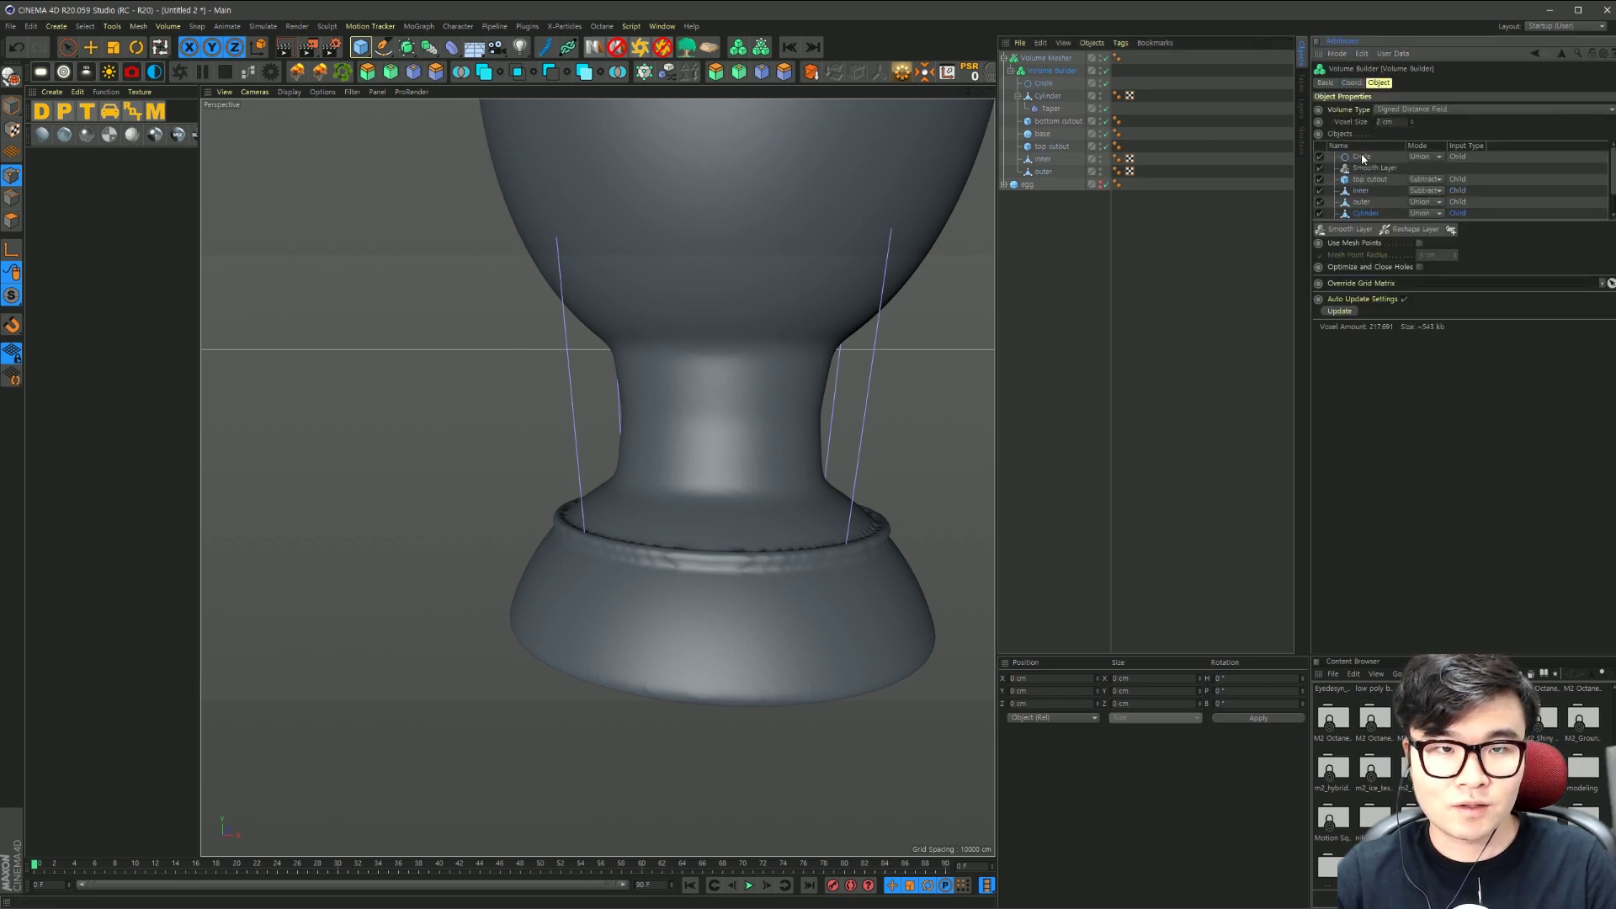
{"action": "mouse_move", "coordinate": [1361, 158]}
{"action": "left_mouse_down"}
{"action": "mouse_move", "coordinate": [1363, 219]}
{"action": "mouse_move", "coordinate": [1371, 201]}
{"action": "left_mouse_up"}
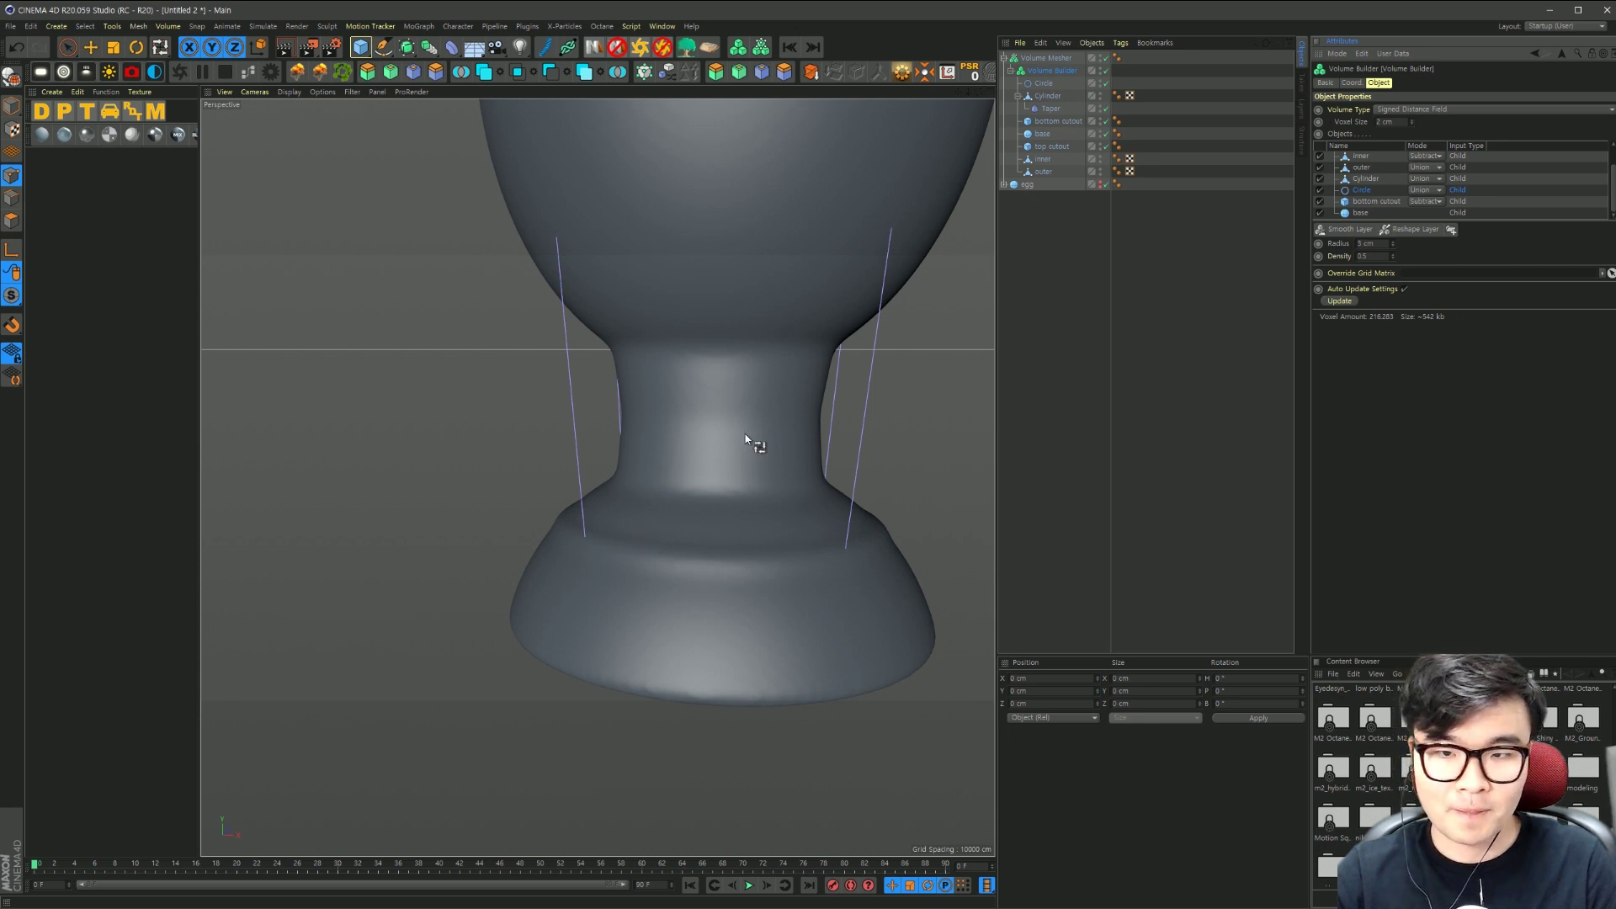
{"action": "scroll", "coordinate": [762, 433], "scroll_direction": "down", "scroll_amount": 3}
{"action": "scroll", "coordinate": [595, 479], "scroll_direction": "down", "scroll_amount": 2}
{"action": "scroll", "coordinate": [757, 455], "scroll_direction": "up", "scroll_amount": 2}
{"action": "scroll", "coordinate": [751, 412], "scroll_direction": "up", "scroll_amount": 2}
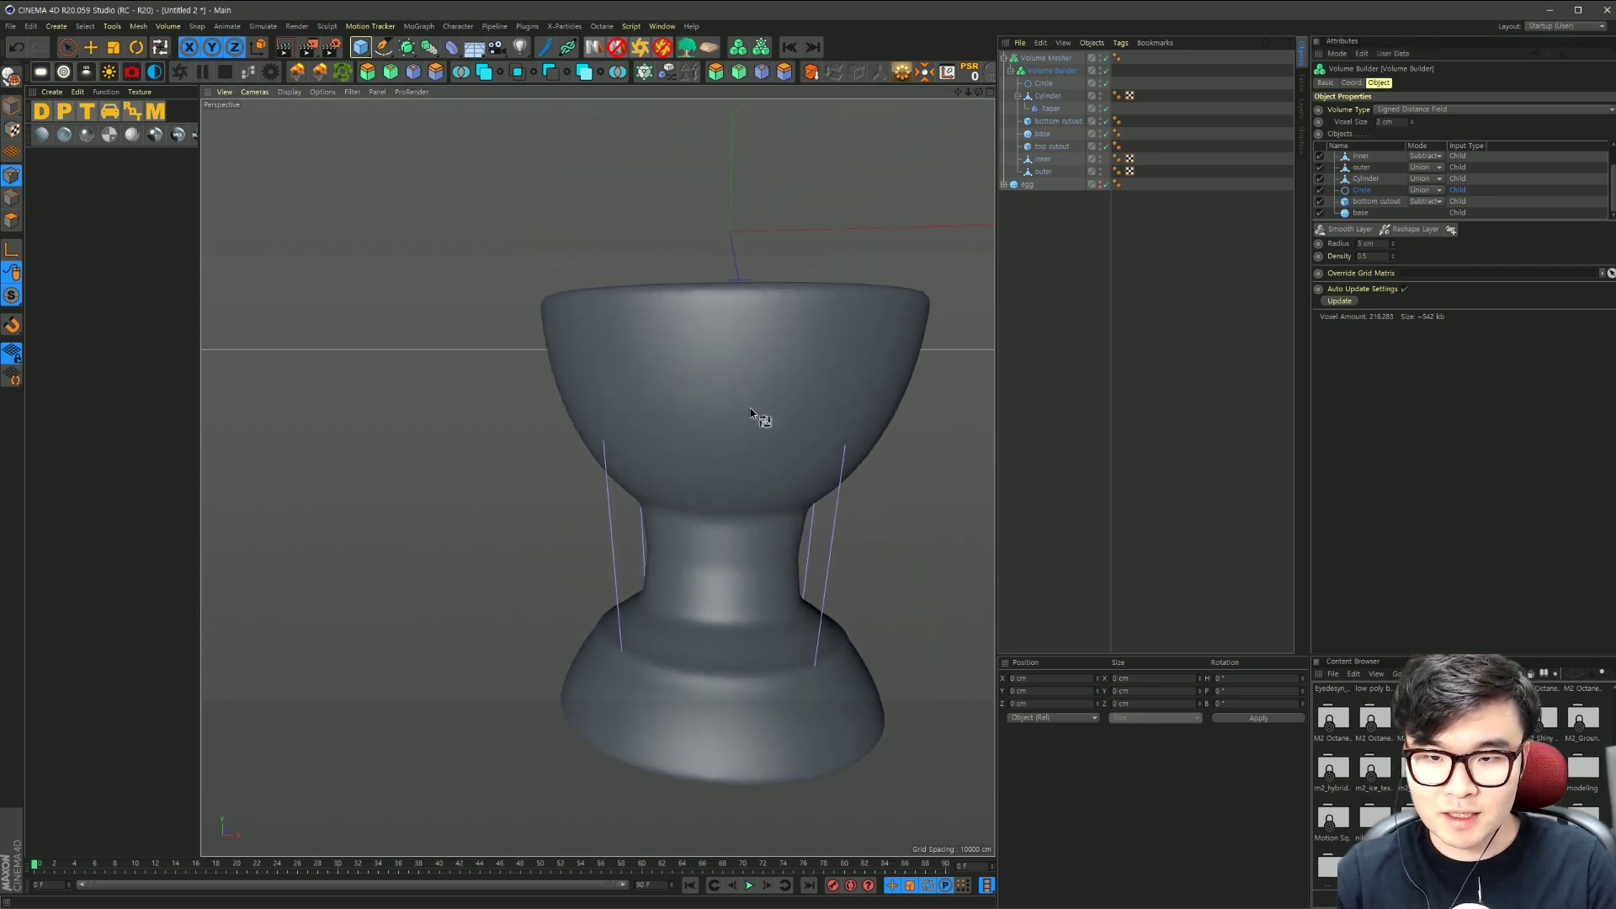
{"action": "left_click_drag", "start_coordinate": [750, 410], "coordinate": [768, 416], "text": "alt"}
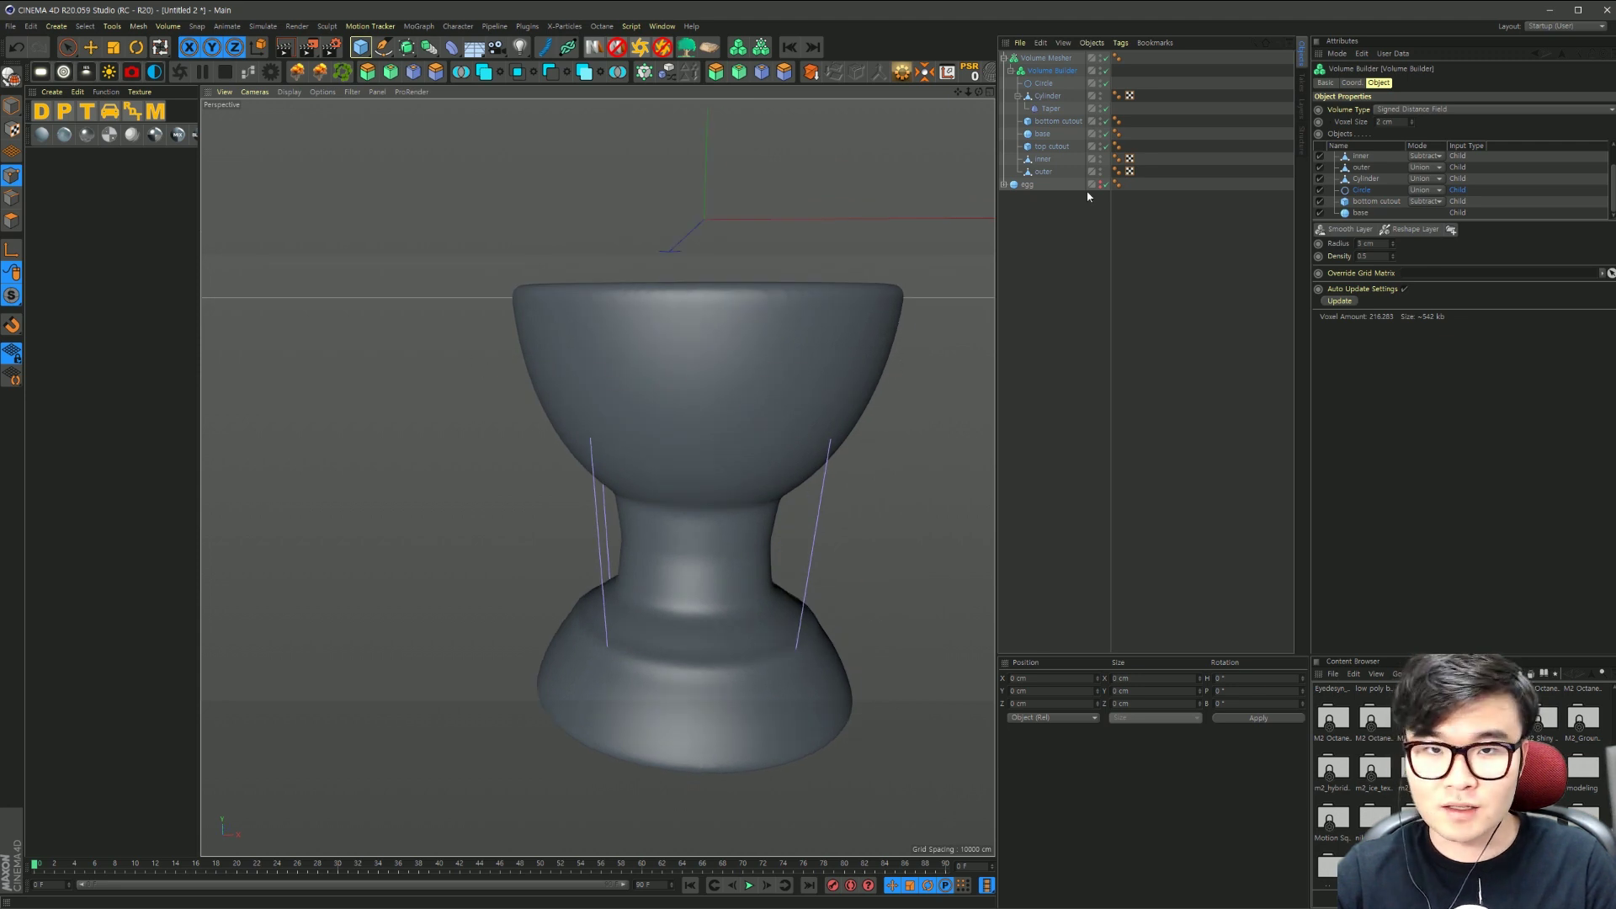
Step: Add a Cube sized 350 × 50 × 350 cm and lower it to P.Y -85 cm
{"action": "left_click", "coordinate": [361, 48]}
{"action": "double_click", "coordinate": [1370, 110]}
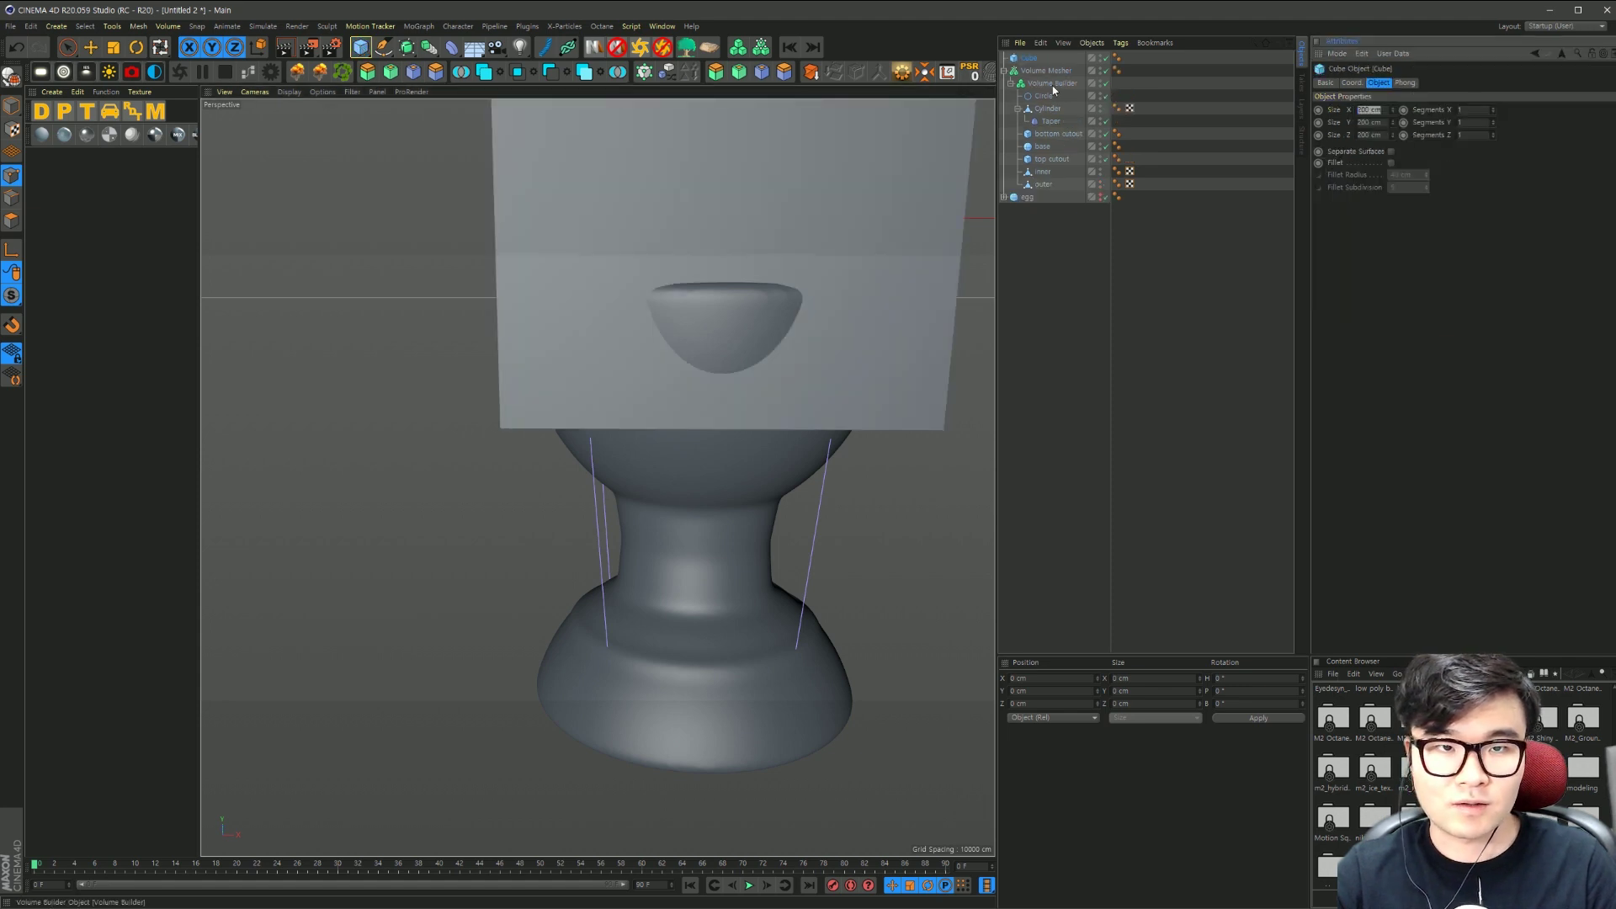
{"action": "type", "text": "350"}
{"action": "key", "text": "Tab"}
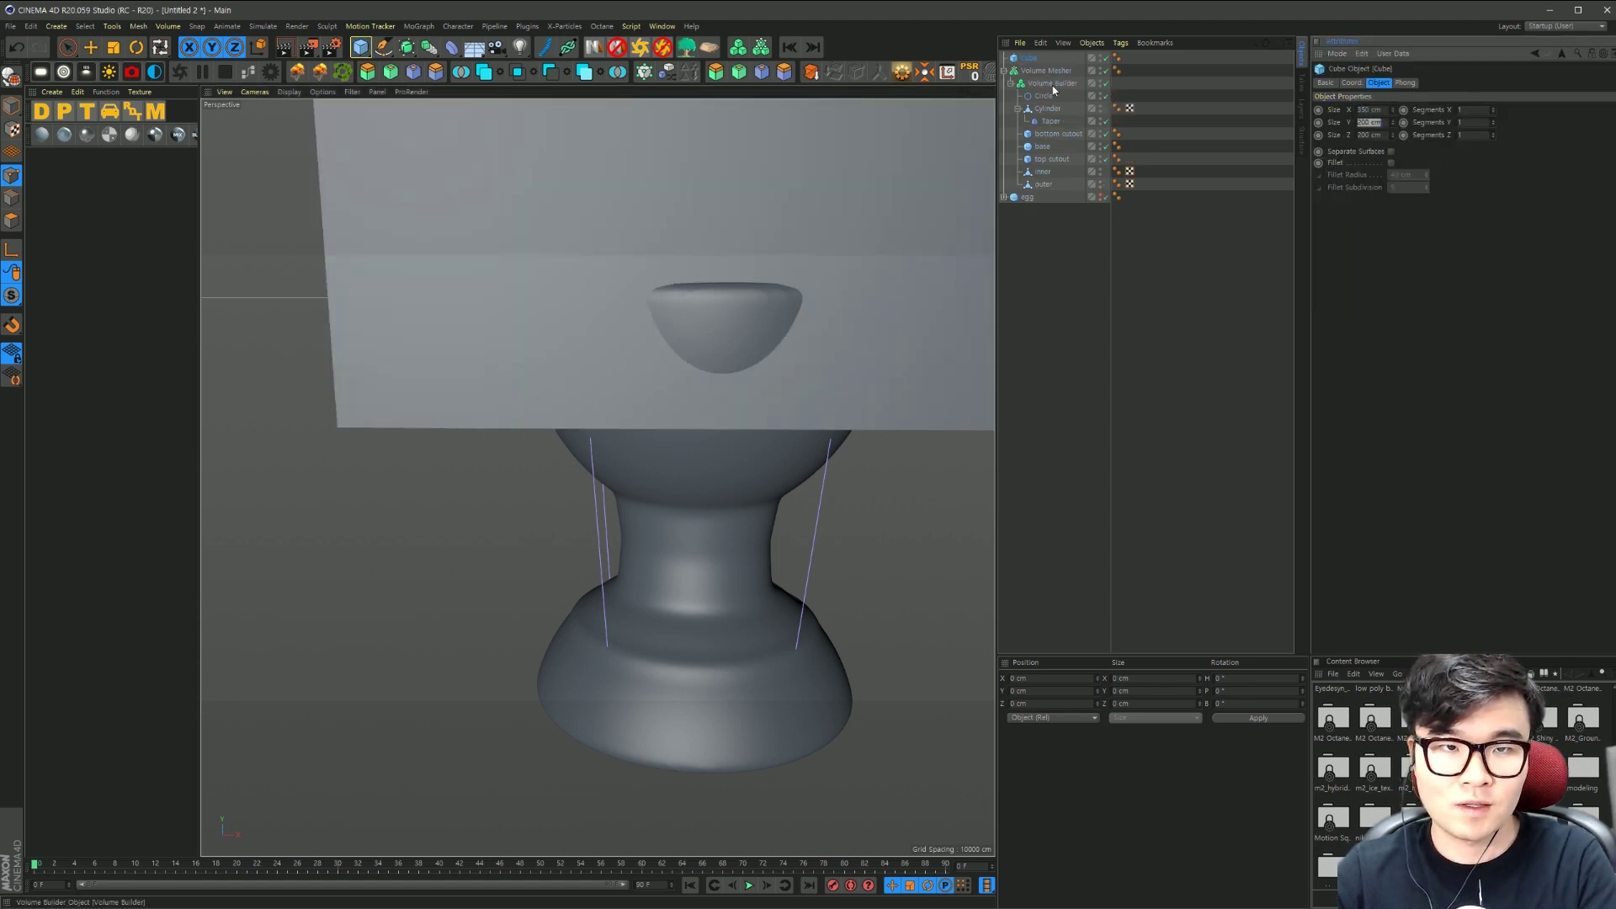
{"action": "type", "text": "50"}
{"action": "key", "text": "Tab"}
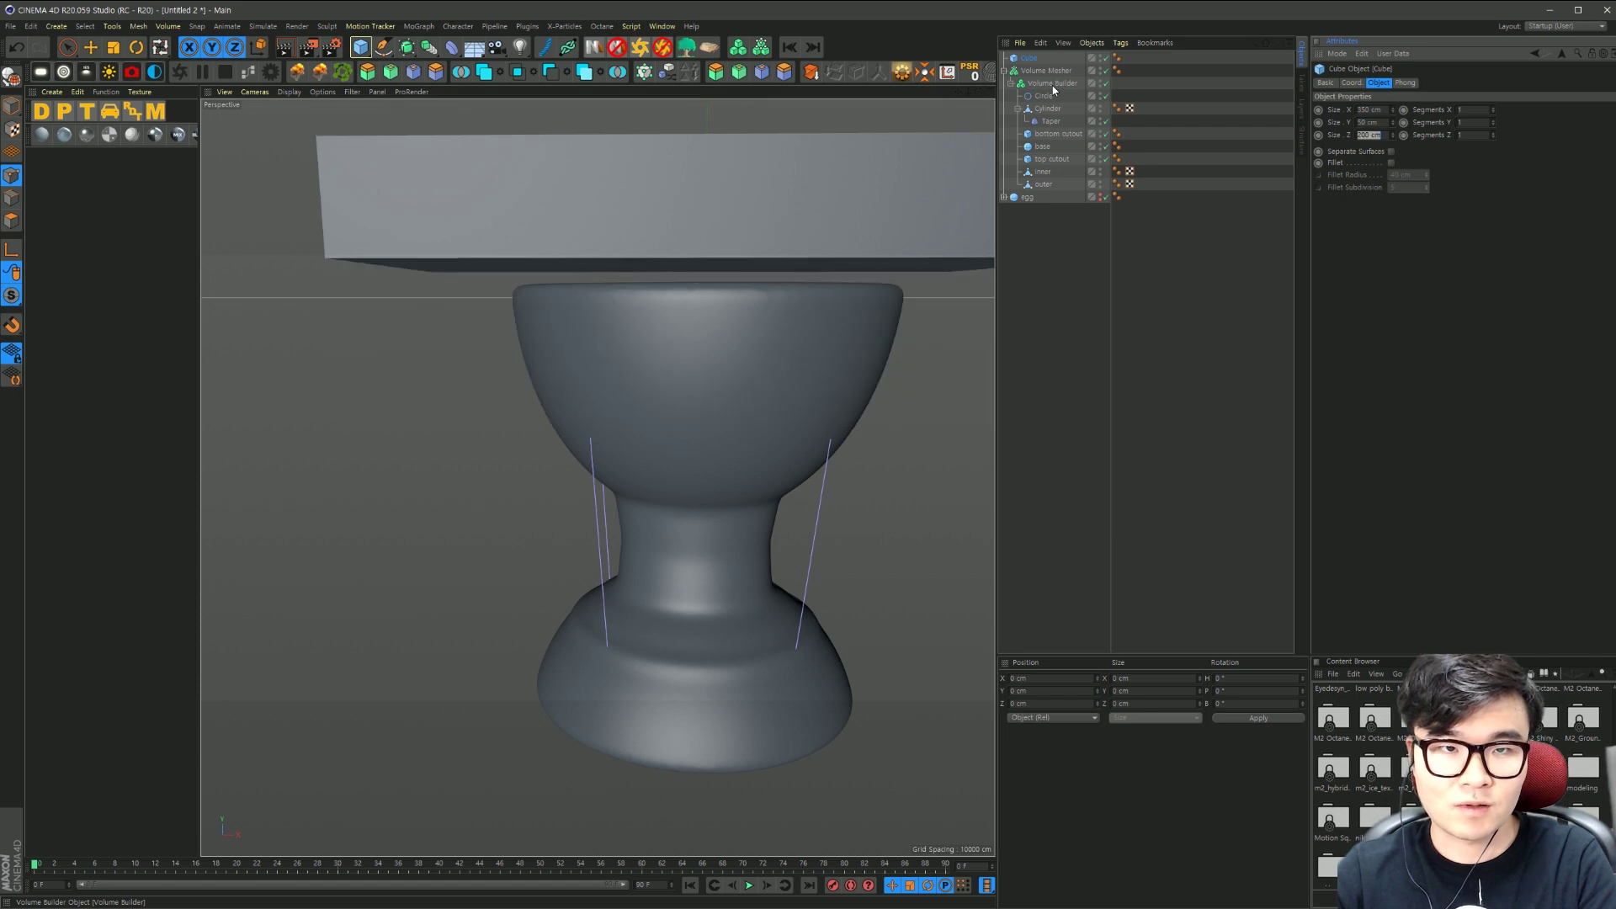
{"action": "type", "text": "350"}
{"action": "key", "text": "Return"}
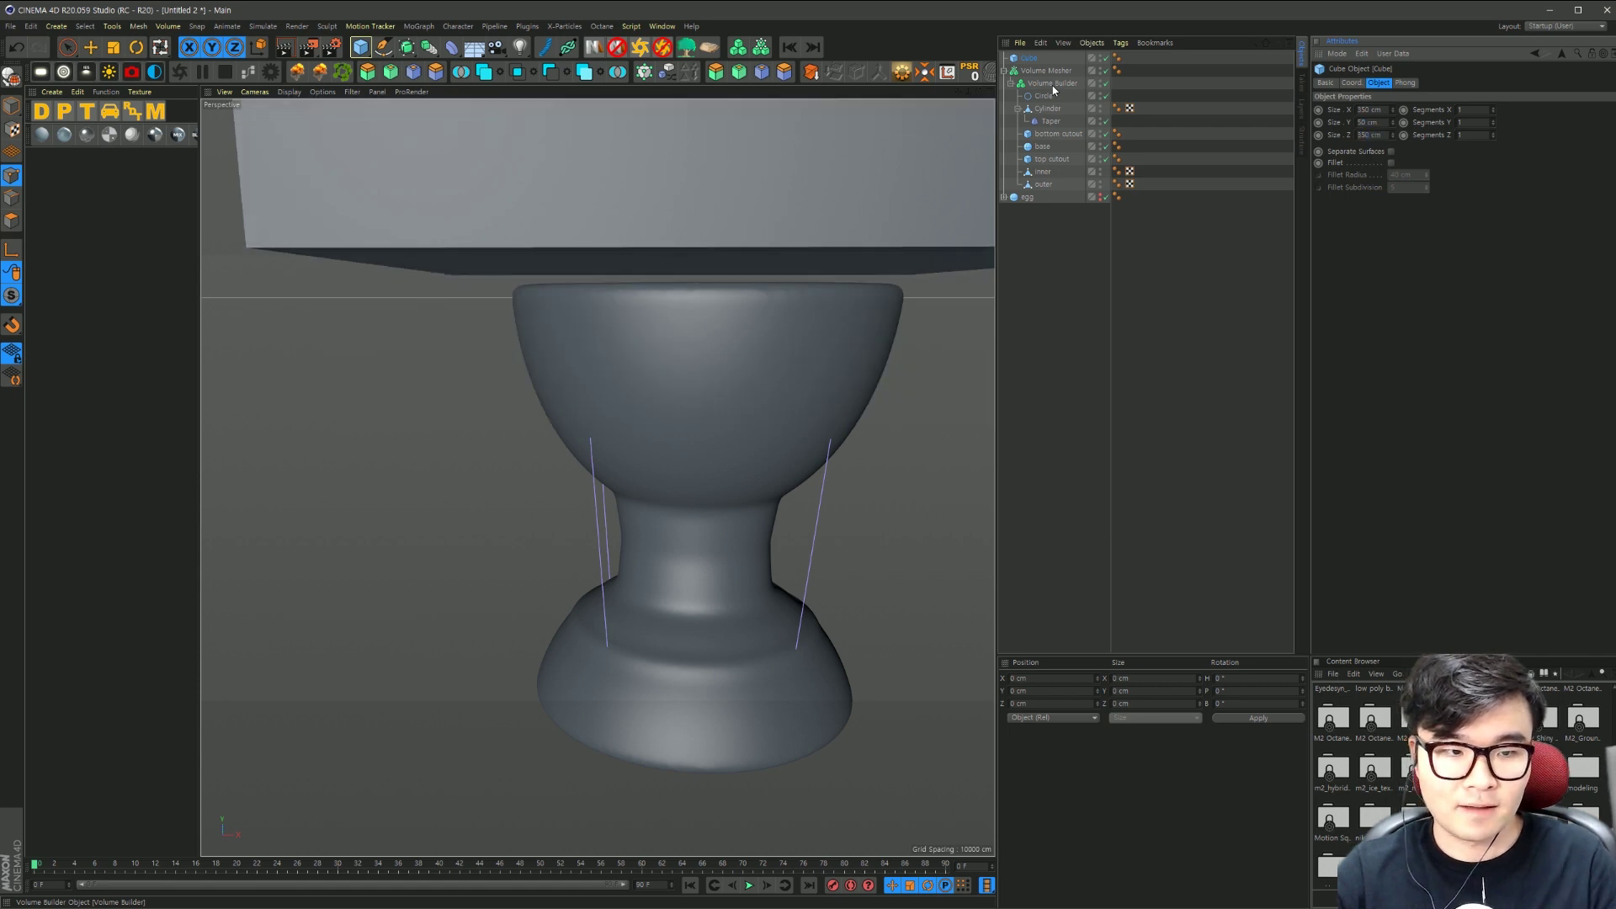
{"action": "left_click", "coordinate": [1350, 82]}
{"action": "double_click", "coordinate": [1357, 122]}
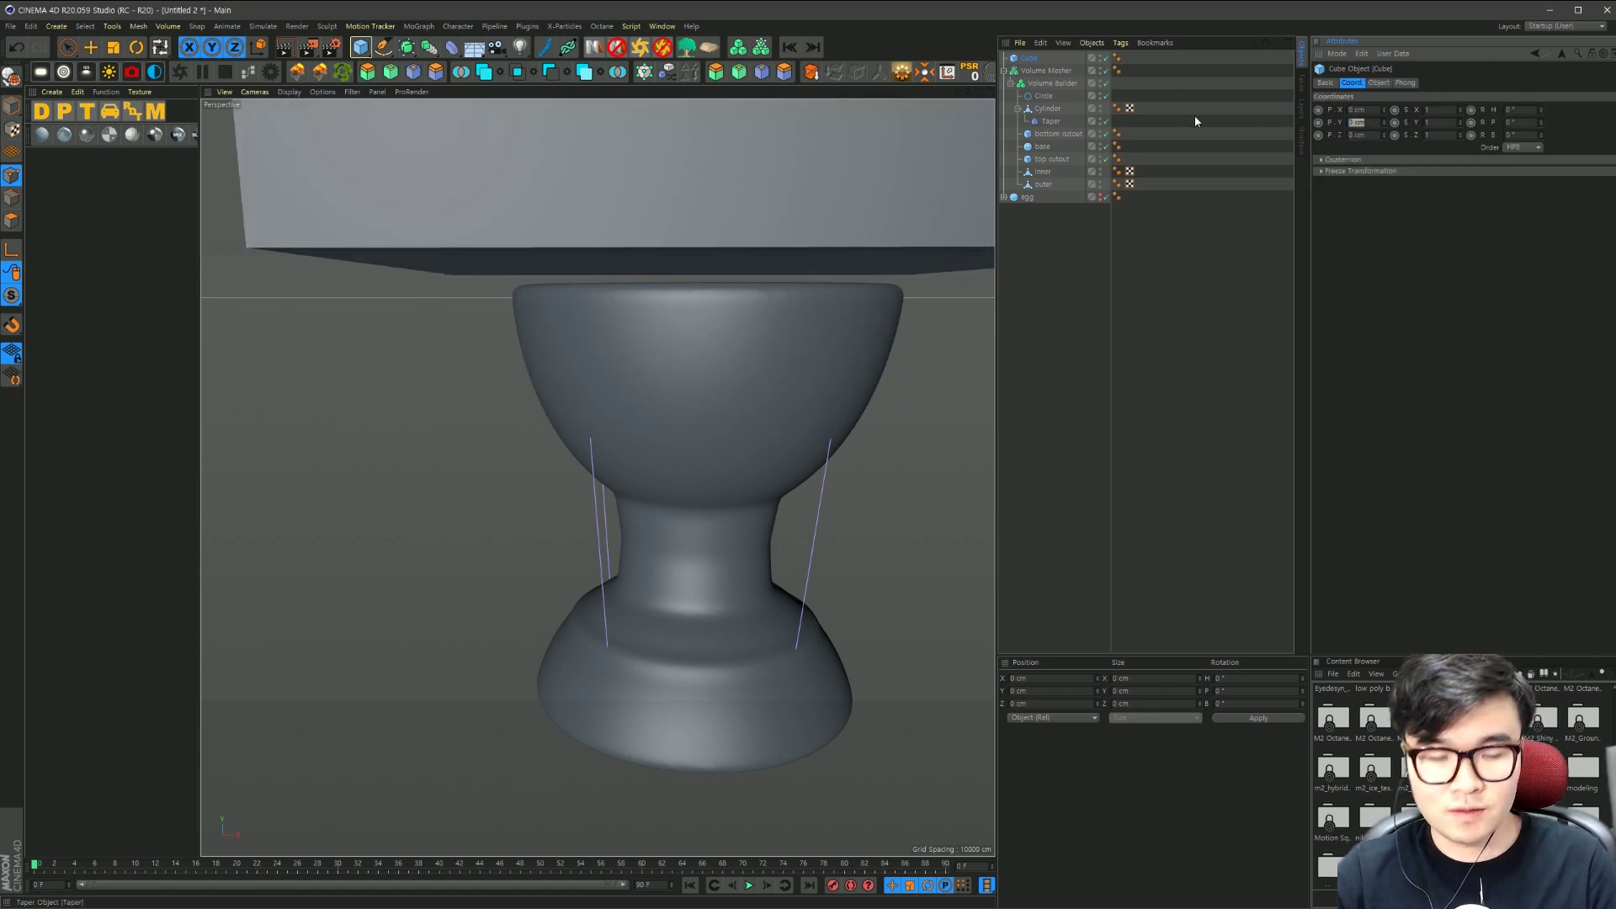
{"action": "type", "text": "-85"}
{"action": "key", "text": "Return"}
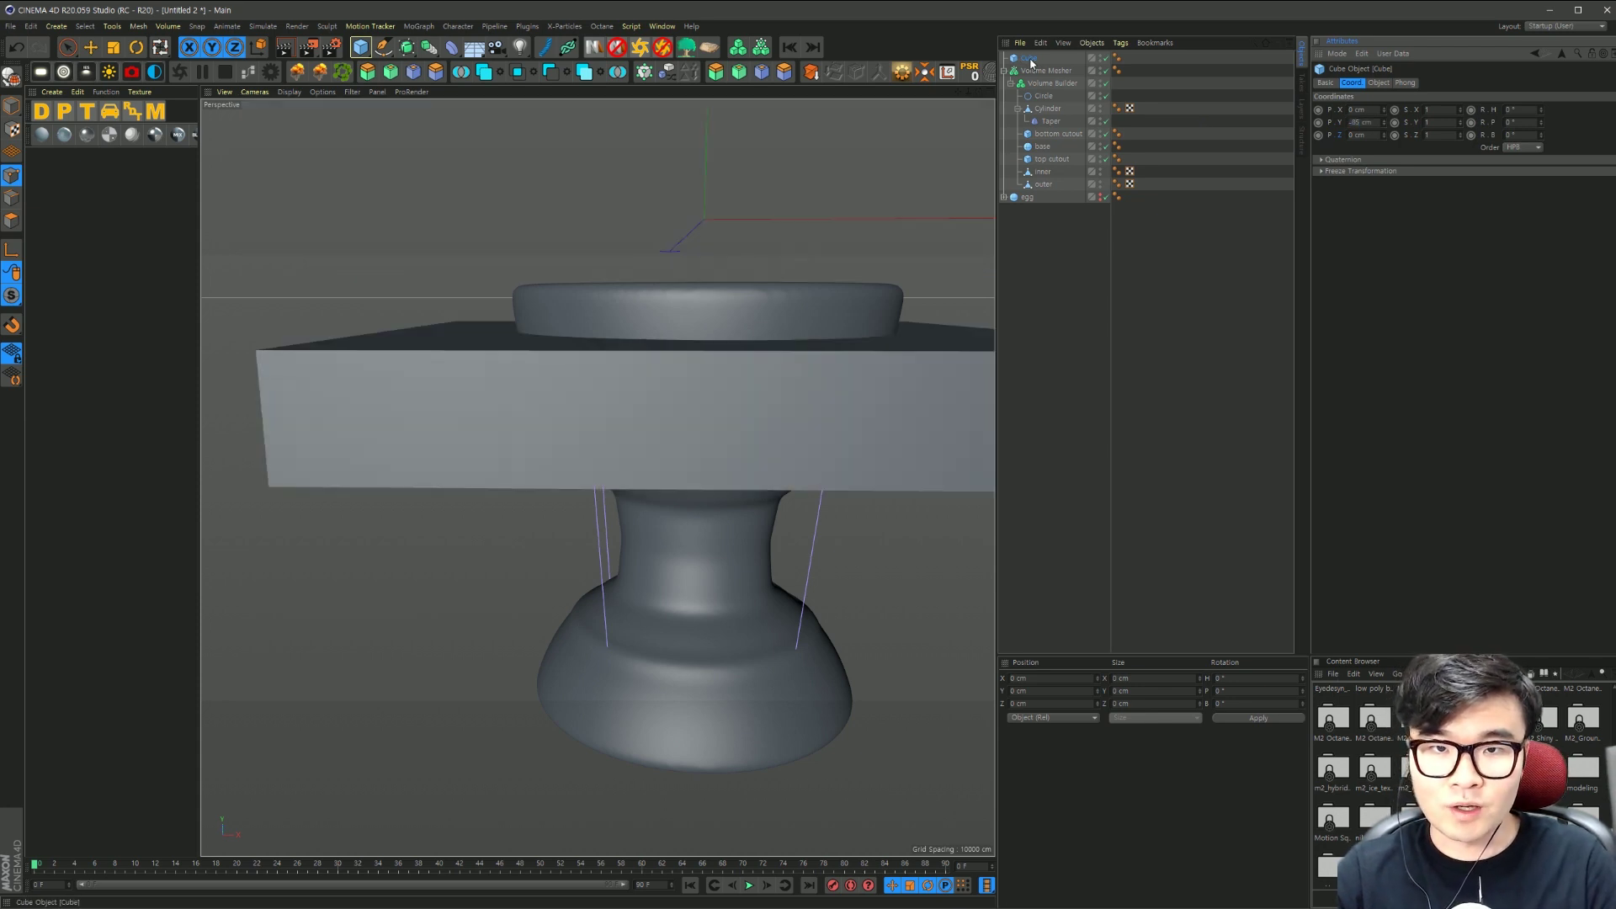
Step: Put the Cube in the Volume Builder below the Smooth Layer with its mode set to Subtract
{"action": "left_click_drag", "start_coordinate": [1047, 83], "coordinate": [1049, 82]}
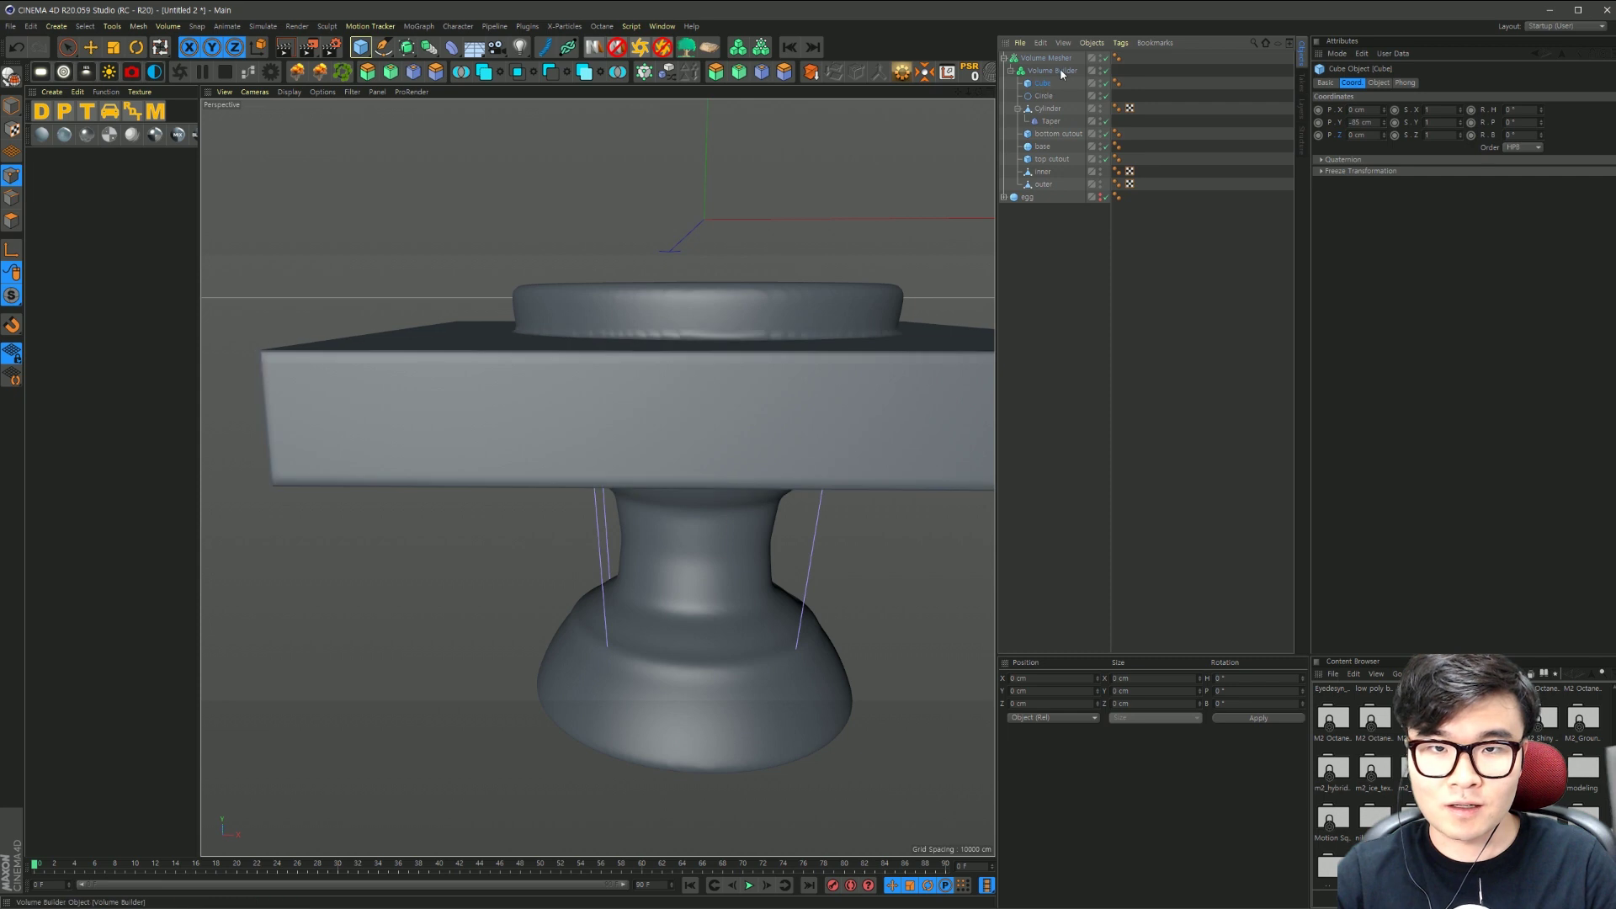
{"action": "left_click", "coordinate": [1061, 72]}
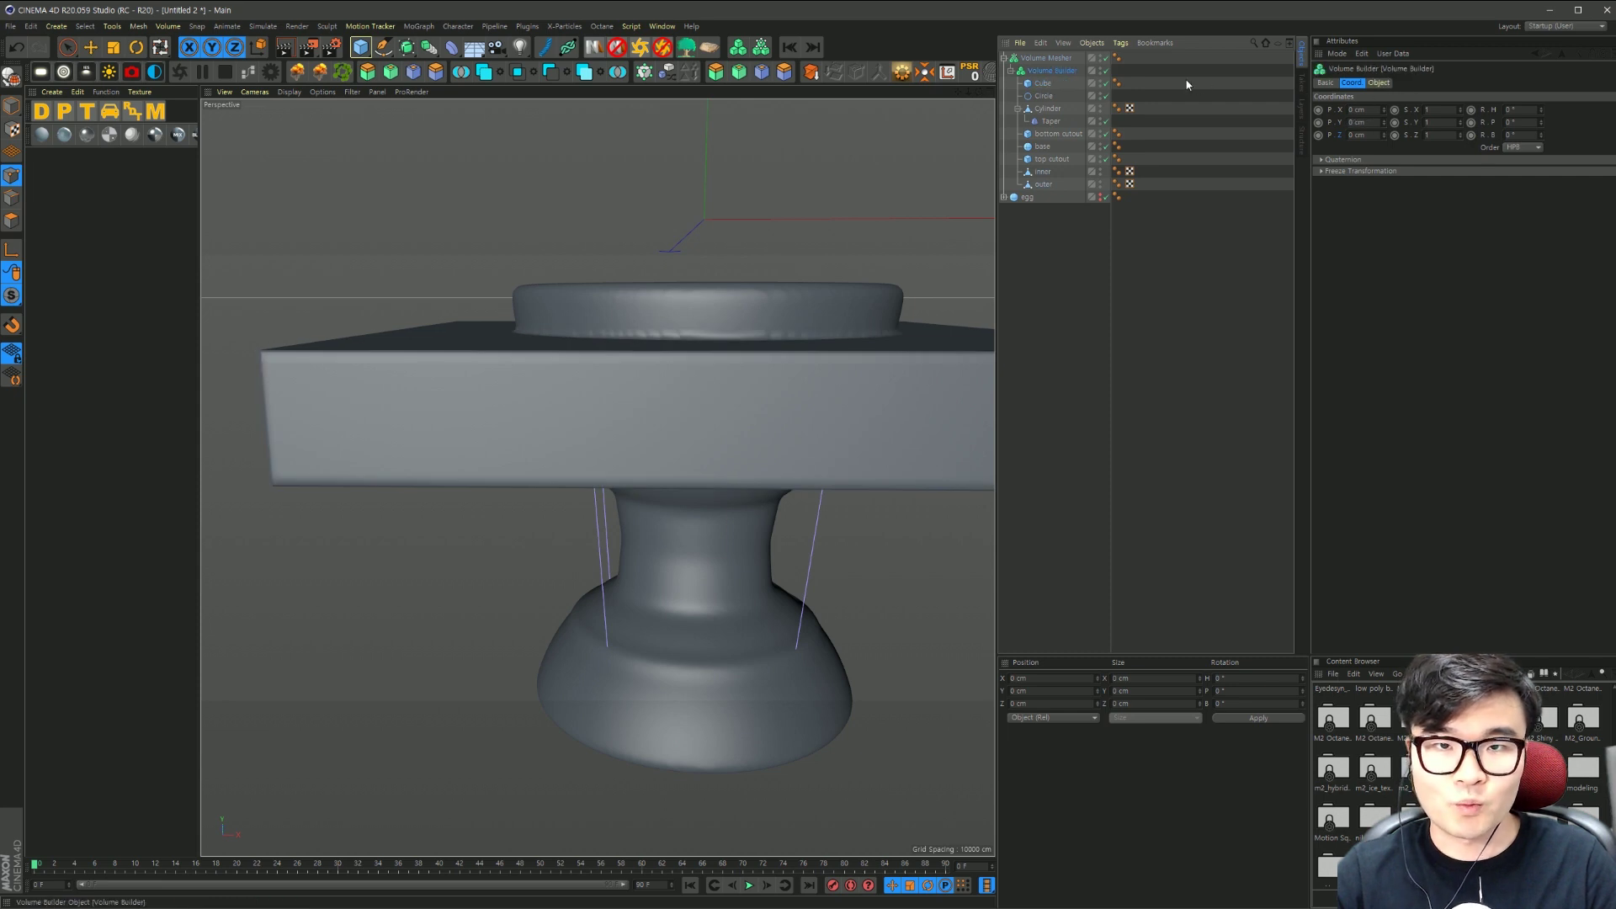
{"action": "left_click", "coordinate": [1378, 83]}
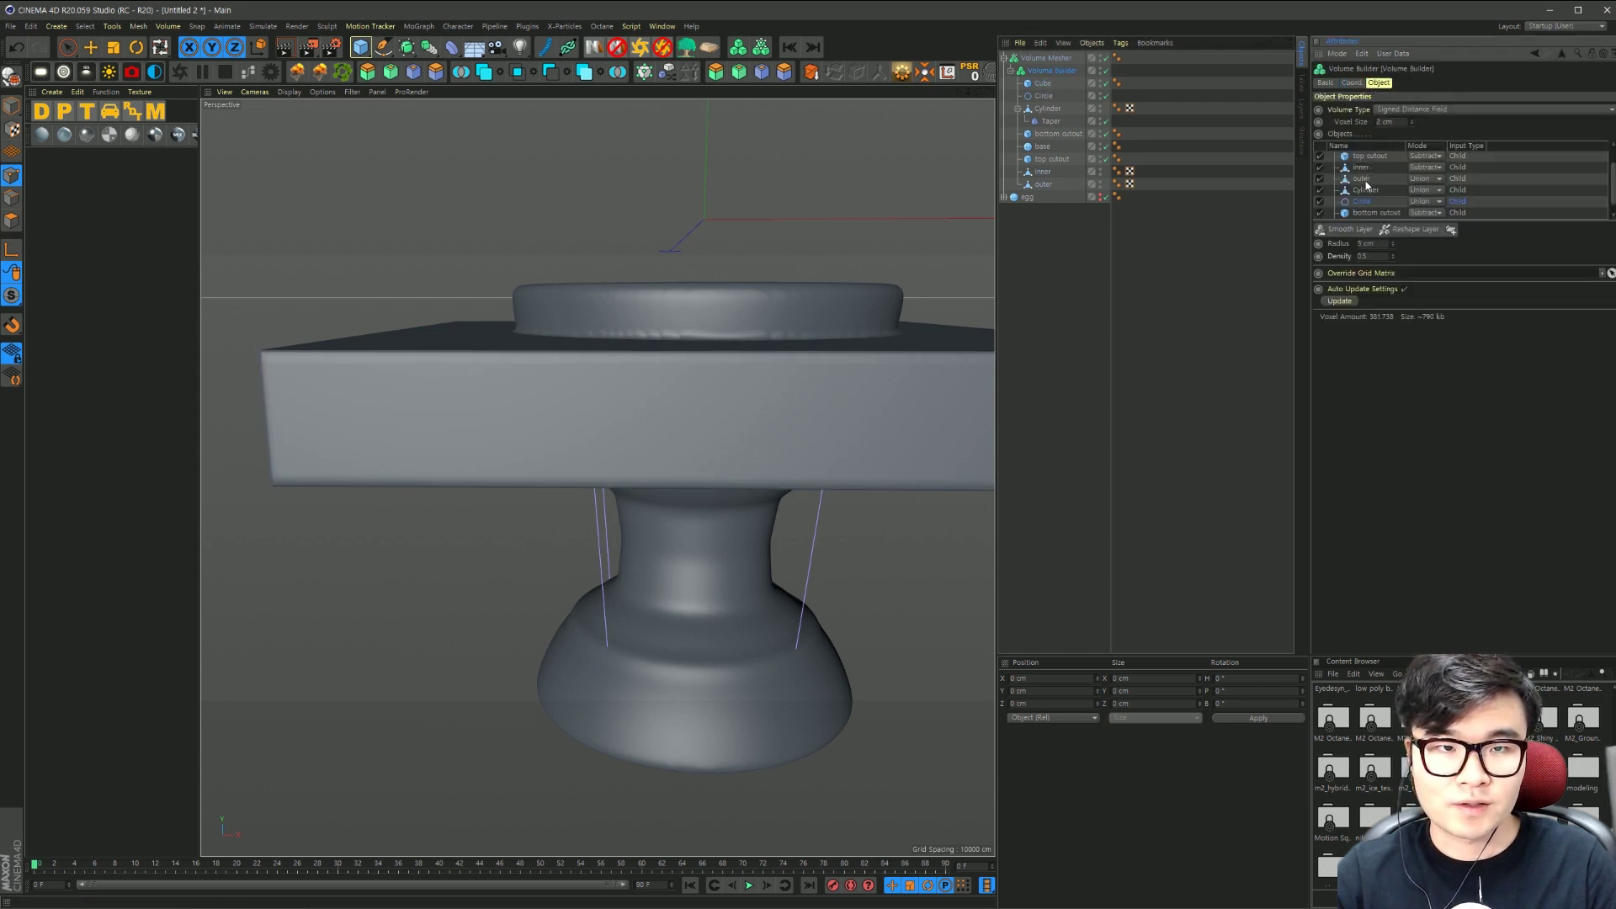
{"action": "scroll", "coordinate": [1366, 185], "scroll_direction": "up", "scroll_amount": 2}
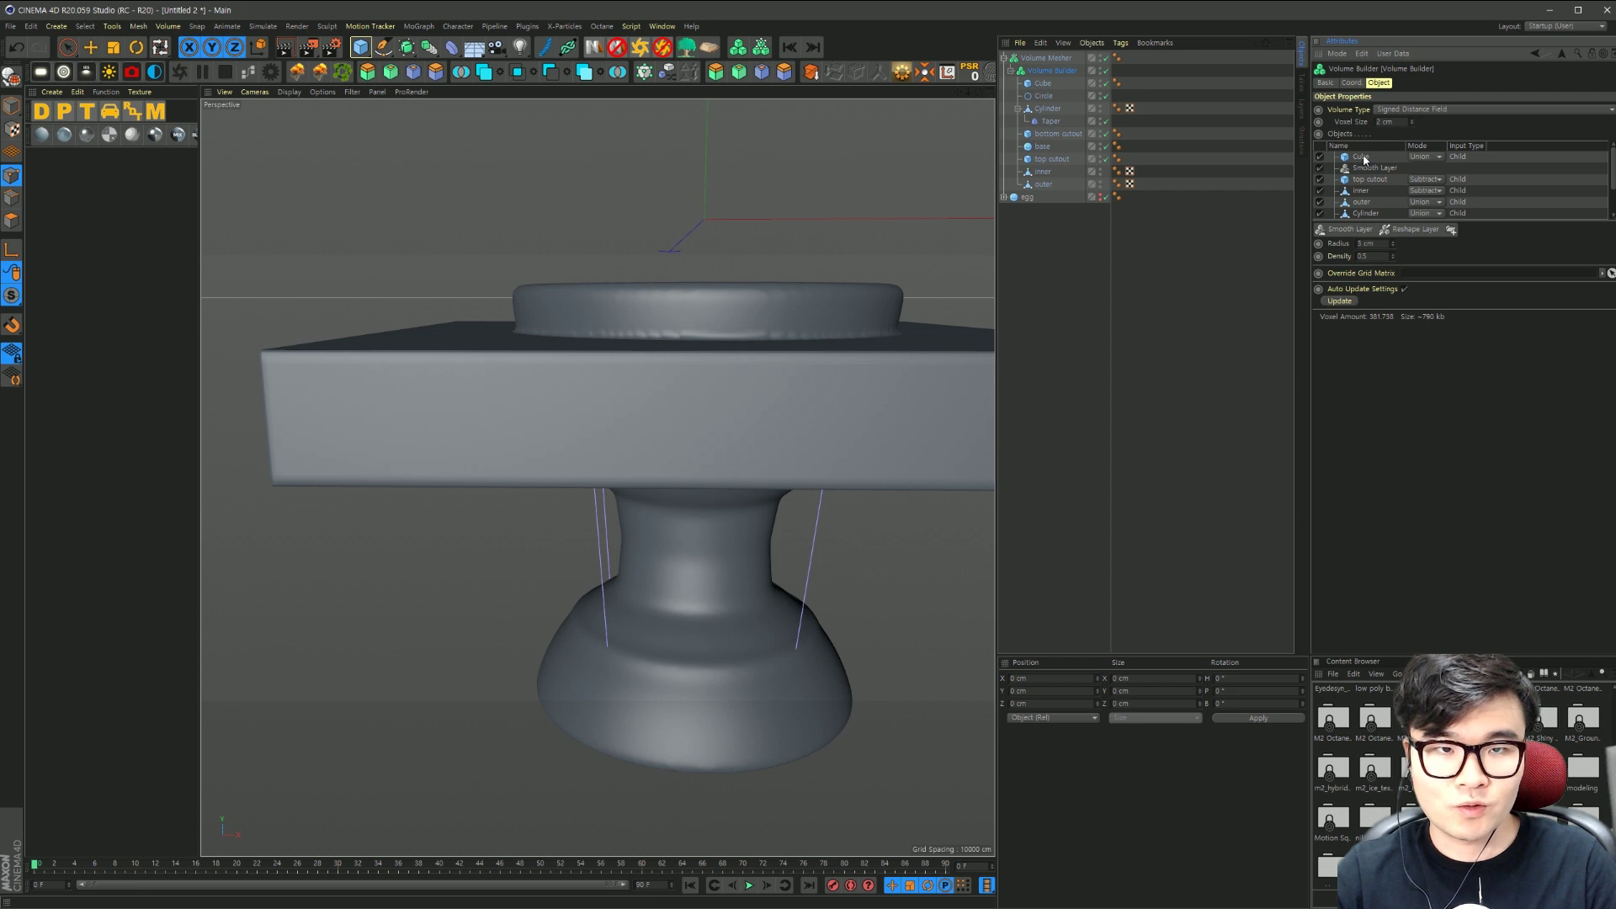
{"action": "left_click_drag", "start_coordinate": [1364, 160], "coordinate": [1370, 172]}
{"action": "left_click", "coordinate": [1425, 167]}
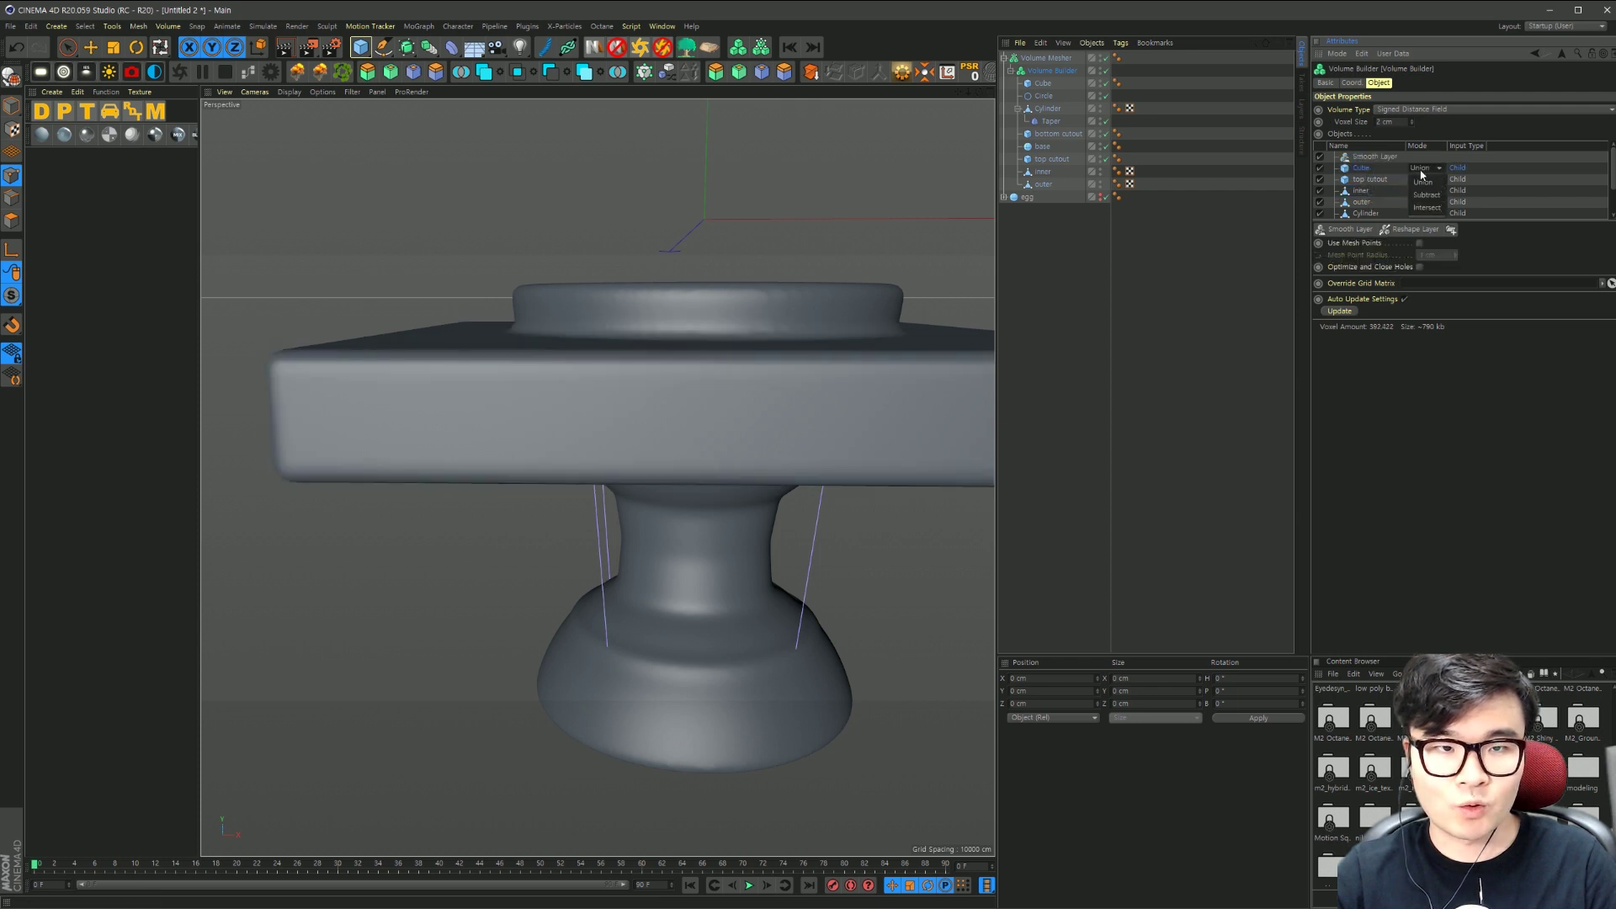
{"action": "left_click", "coordinate": [1427, 195]}
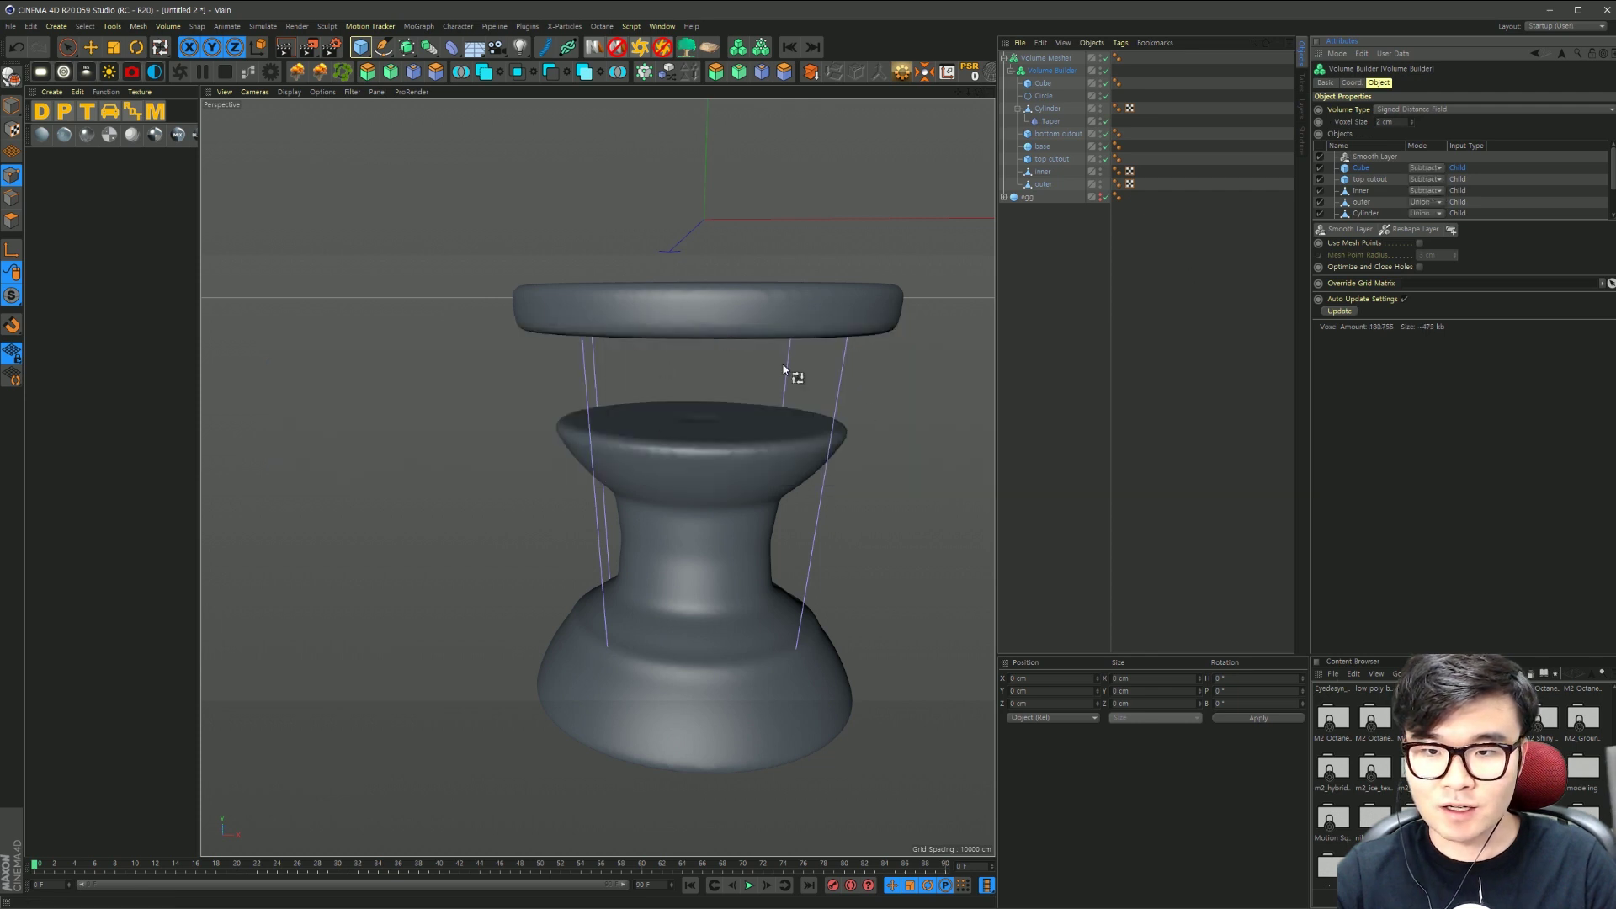
{"action": "mouse_move", "coordinate": [795, 374]}
{"action": "left_mouse_down", "text": "alt"}
{"action": "mouse_move", "coordinate": [703, 447]}
{"action": "mouse_move", "coordinate": [707, 480]}
{"action": "left_mouse_up", "text": "alt"}
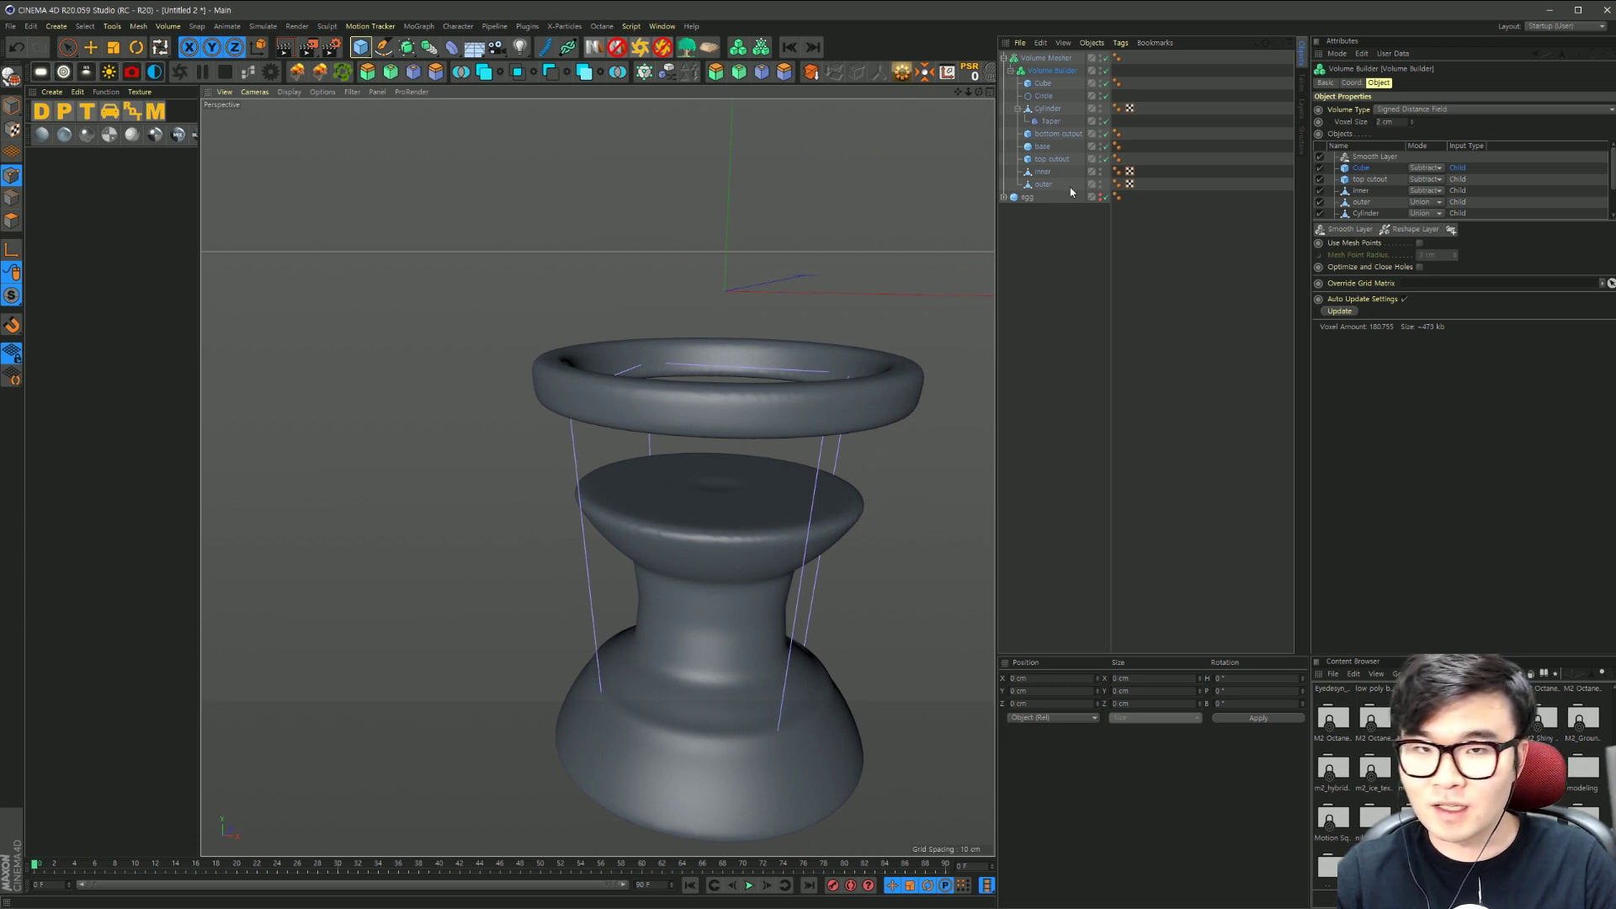
{"action": "left_click", "coordinate": [1003, 57]}
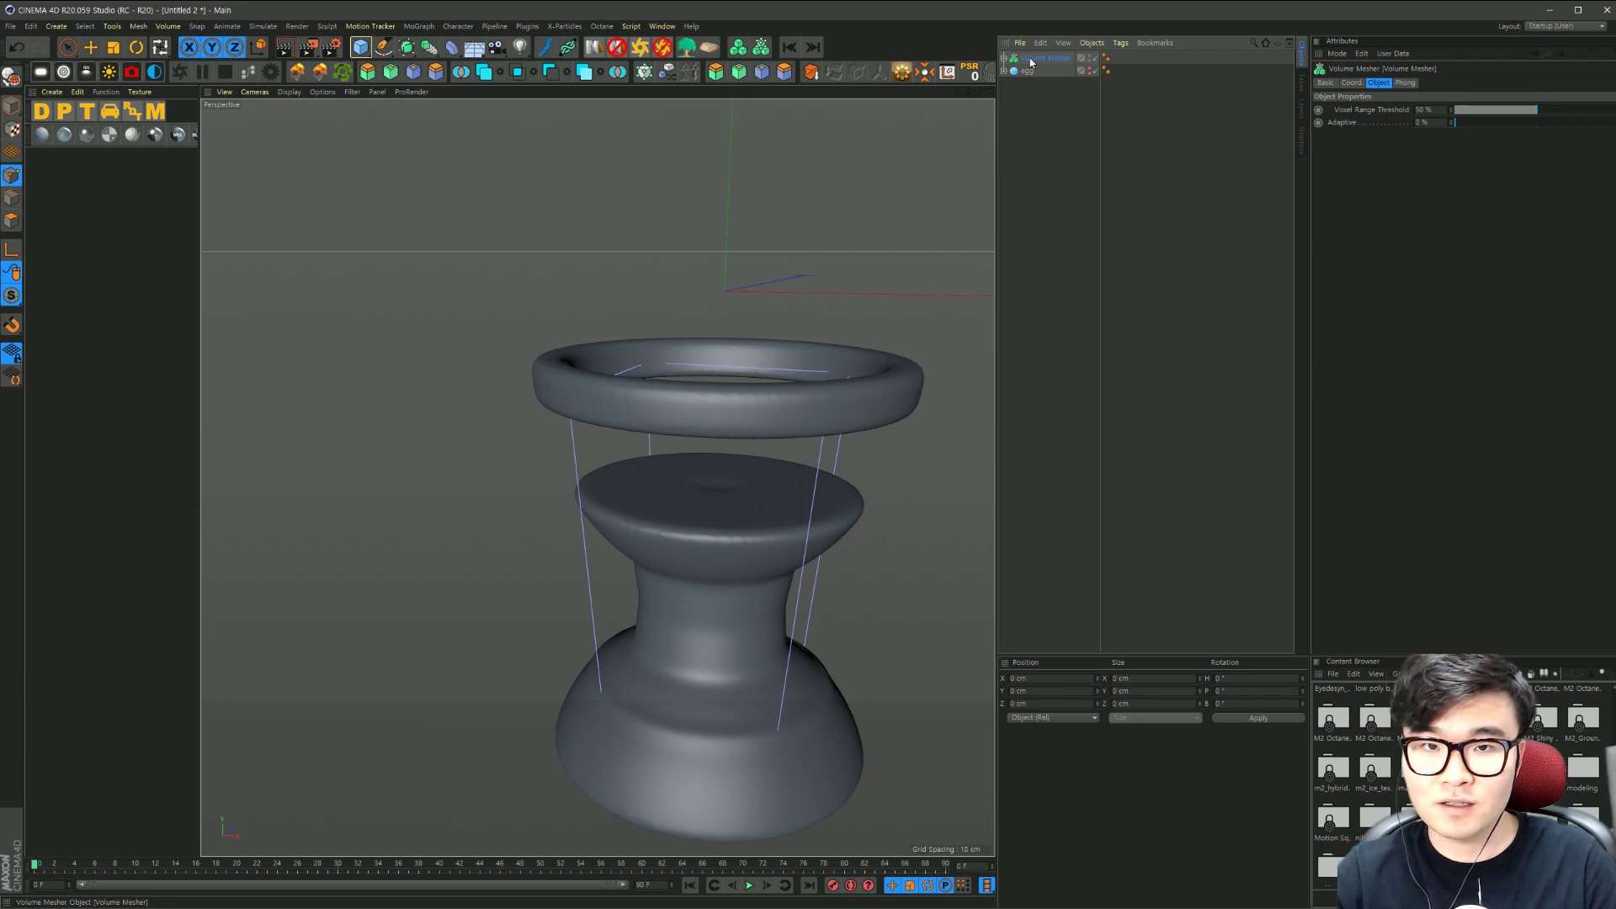
Step: Duplicate the volume mesher and set the copy's Cube mode to Intersect
{"action": "key", "text": "ctrl+c"}
{"action": "key", "text": "ctrl+v"}
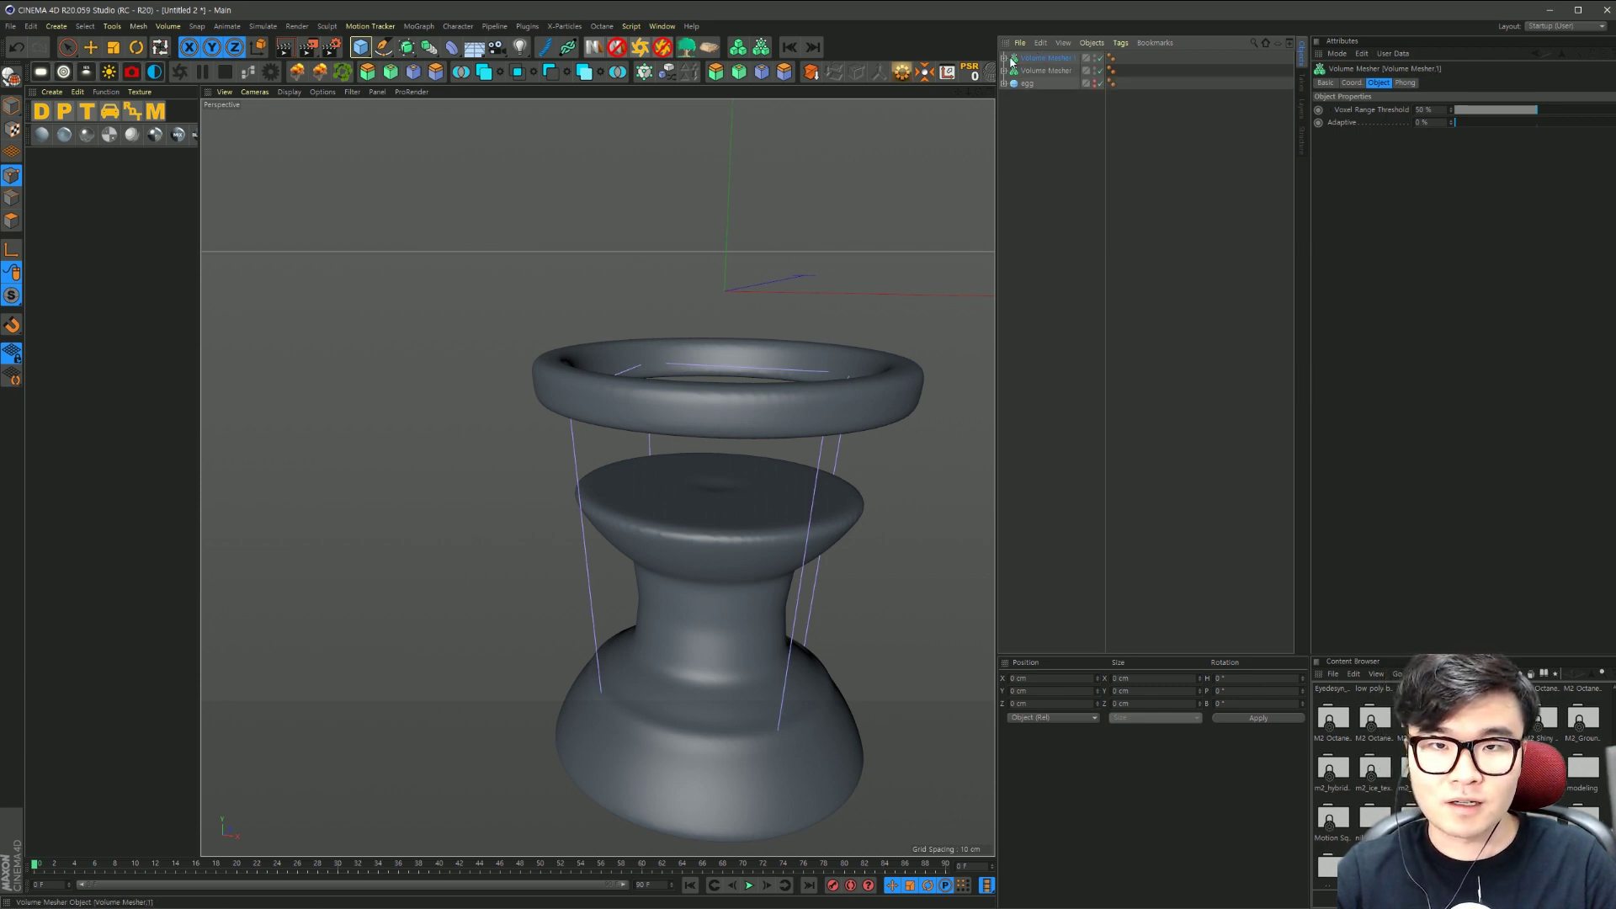
{"action": "left_click", "coordinate": [1004, 58]}
{"action": "left_click", "coordinate": [1048, 70]}
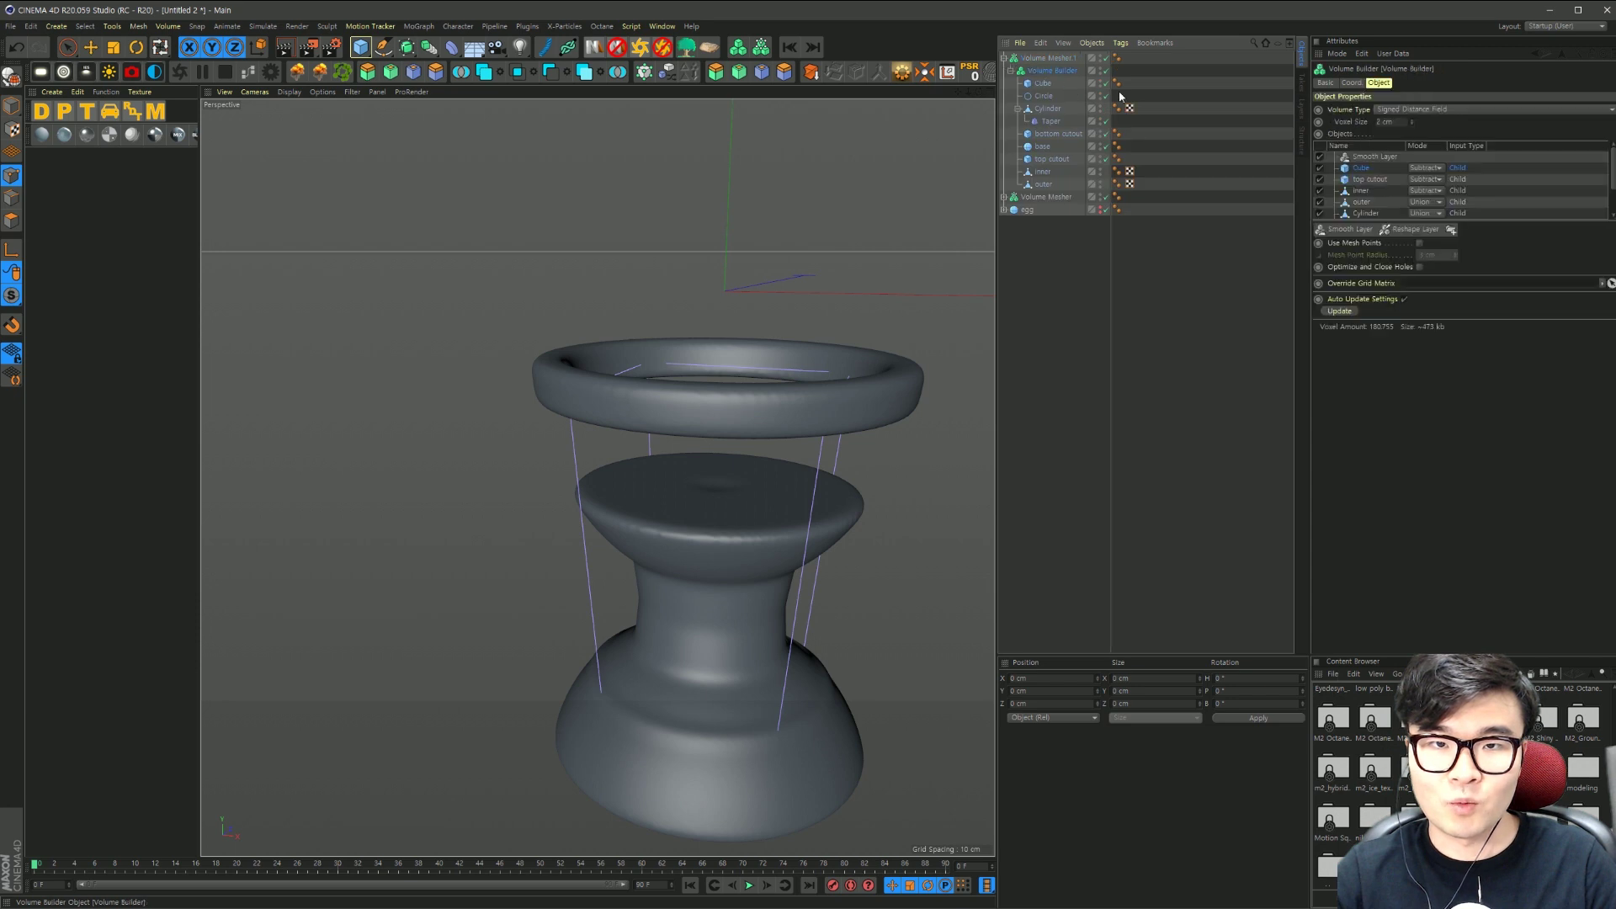
{"action": "left_click", "coordinate": [1423, 167]}
{"action": "left_click", "coordinate": [1418, 210]}
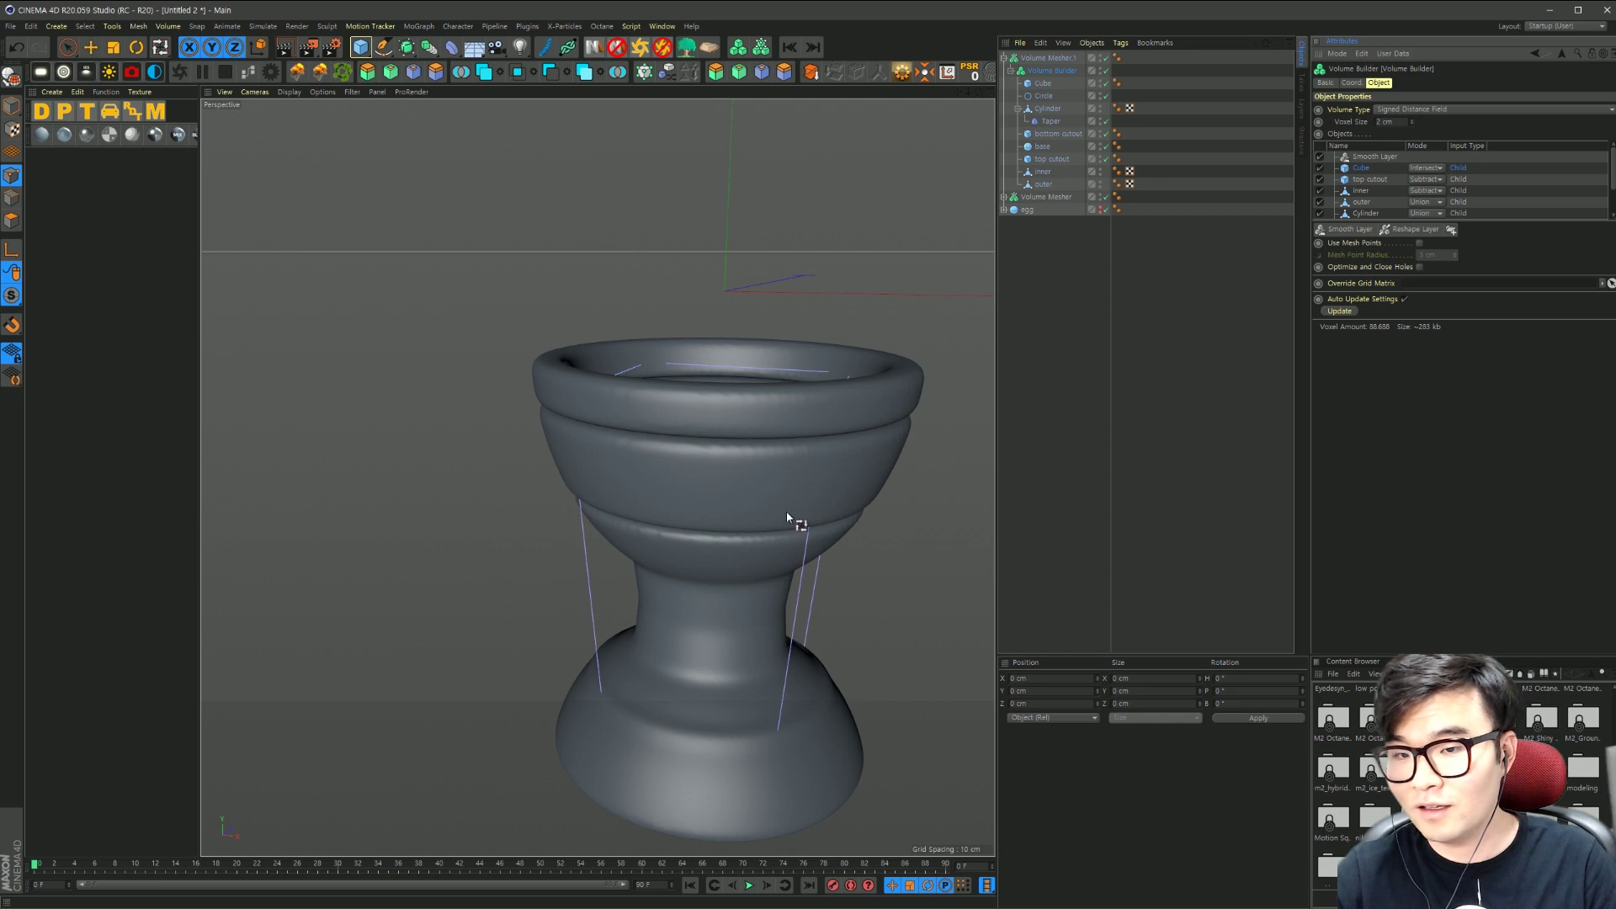
Step: Collapse the Volume Mesher.1 hierarchy and begin renaming the second volume mesher
{"action": "left_click", "coordinate": [1060, 254]}
{"action": "left_click", "coordinate": [1003, 58]}
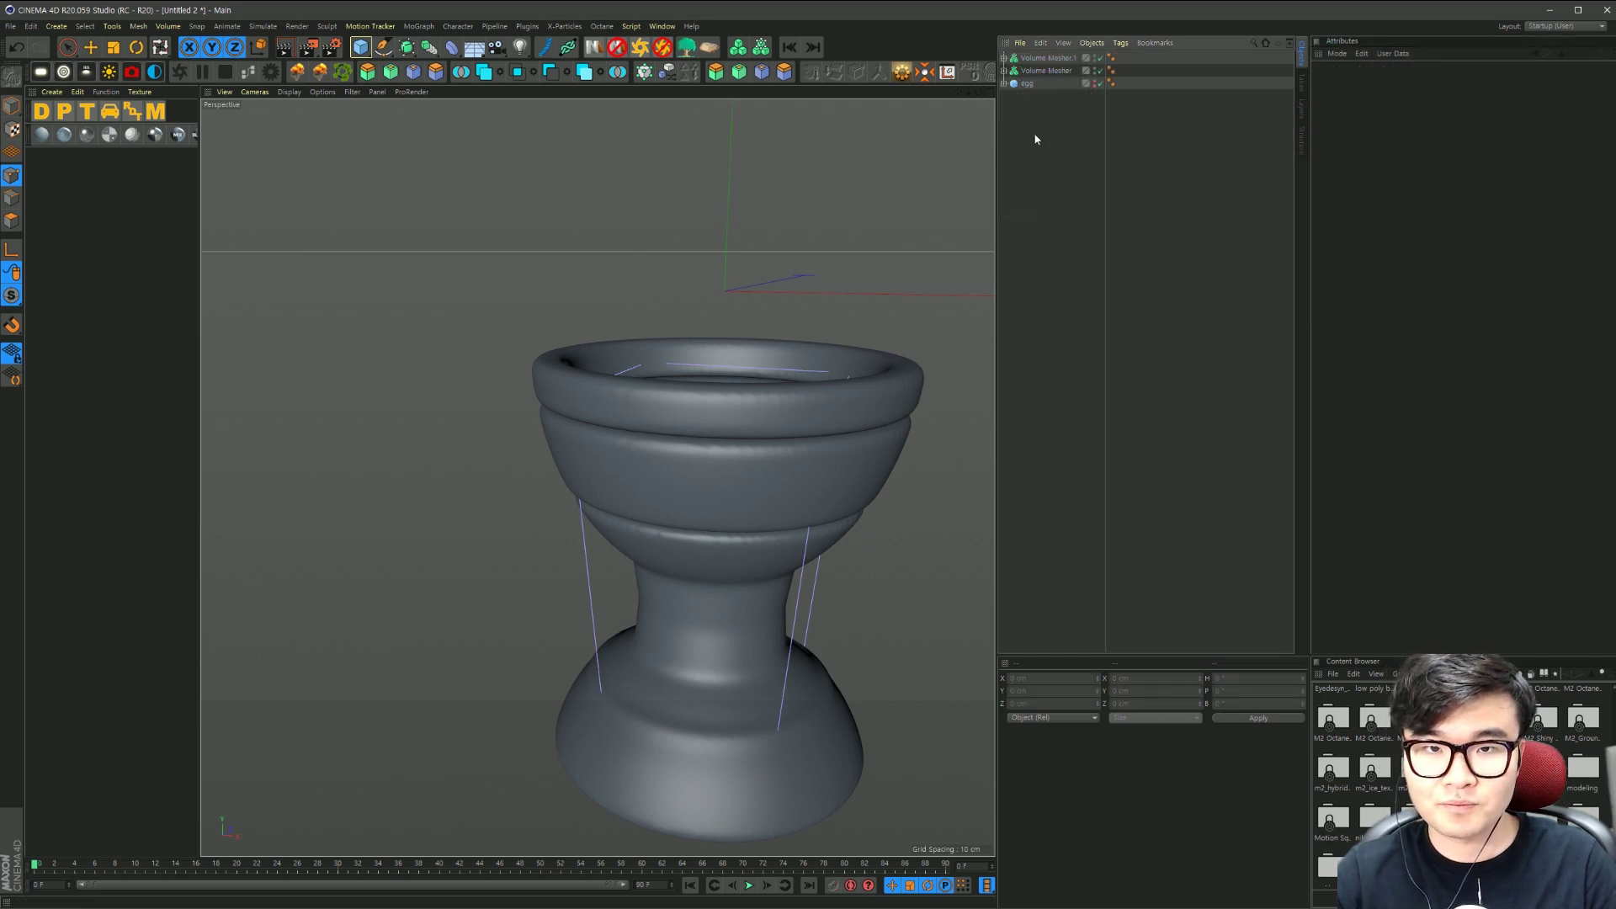
{"action": "left_click", "coordinate": [1056, 71]}
{"action": "double_click", "coordinate": [1053, 73]}
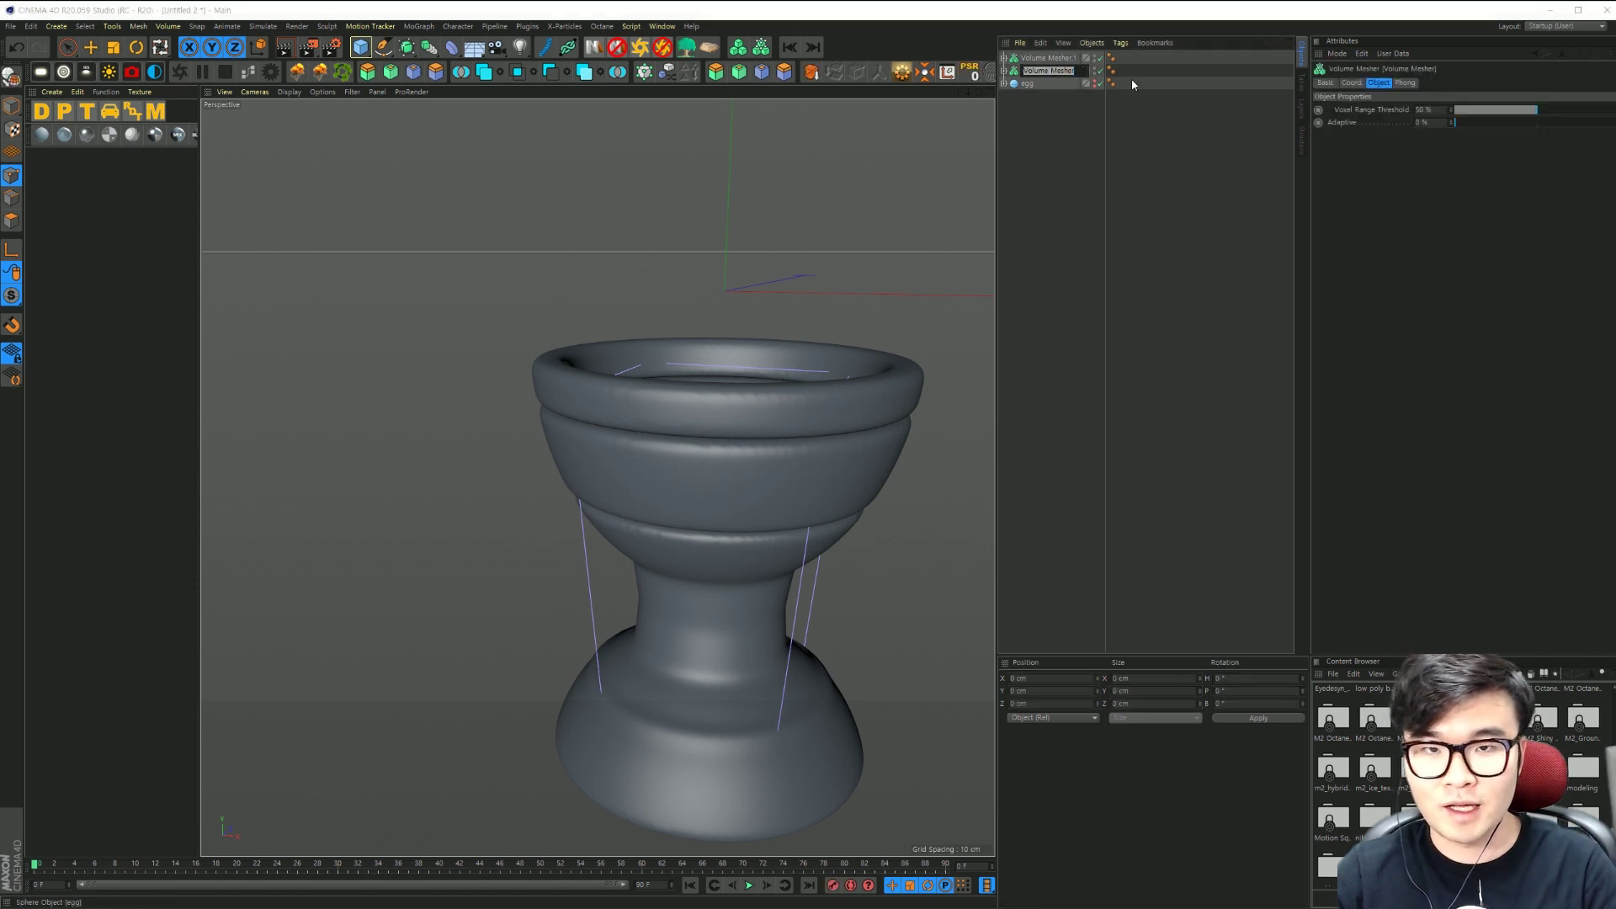
Step: Name the volume meshers 'main base' and 'stripe', then zoom out to see the cup
{"action": "type", "text": "main base"}
{"action": "key", "text": "Return"}
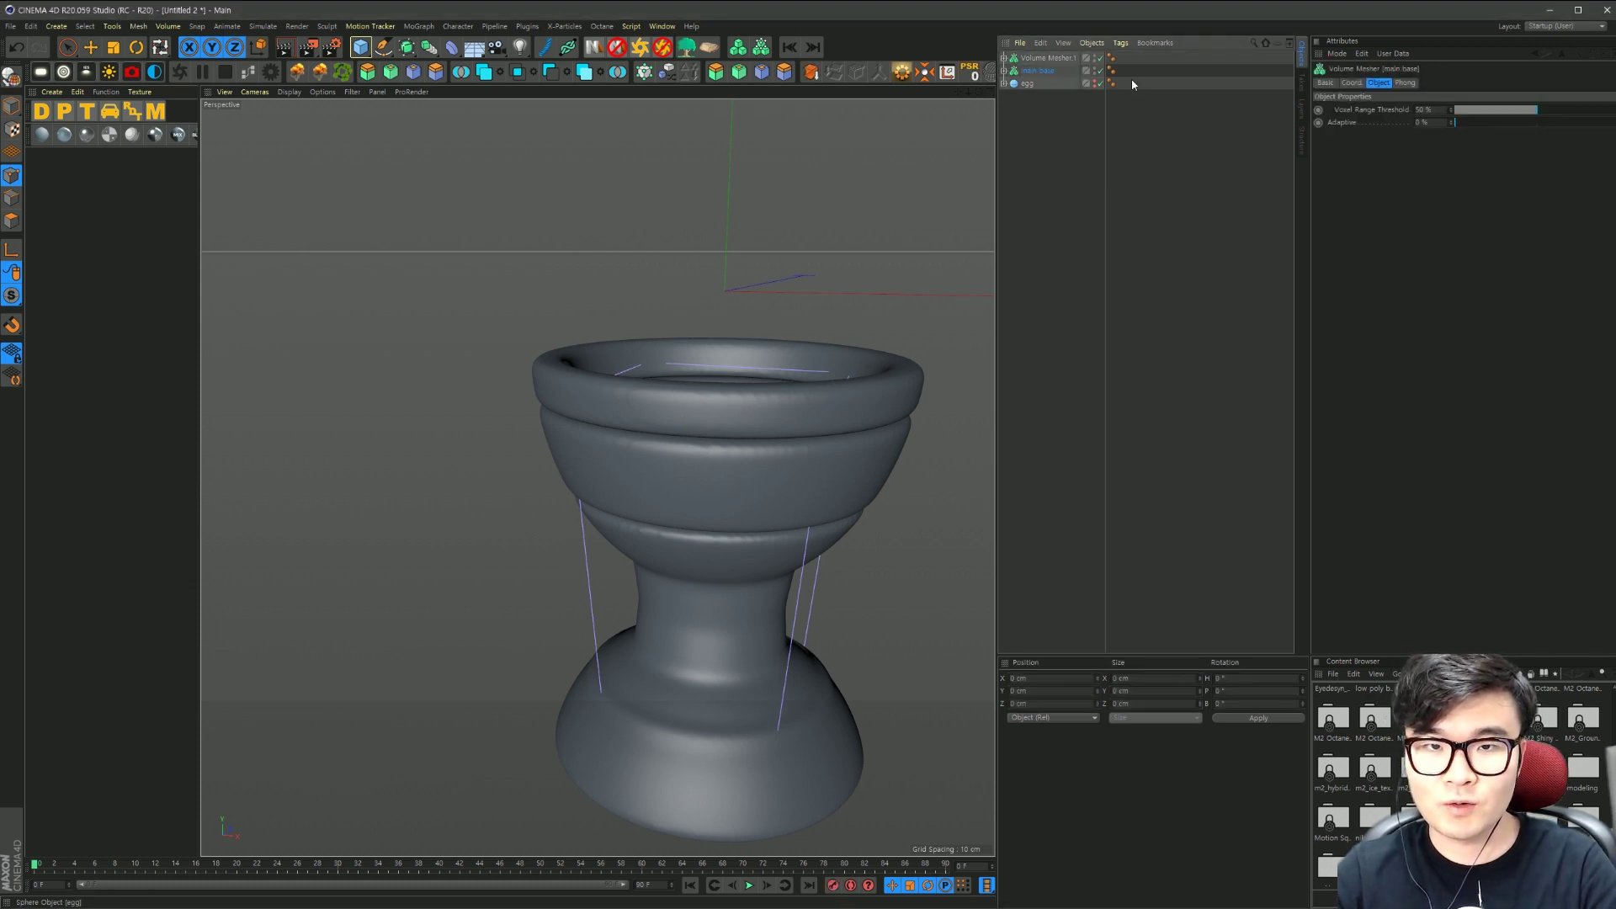
{"action": "double_click", "coordinate": [1056, 57]}
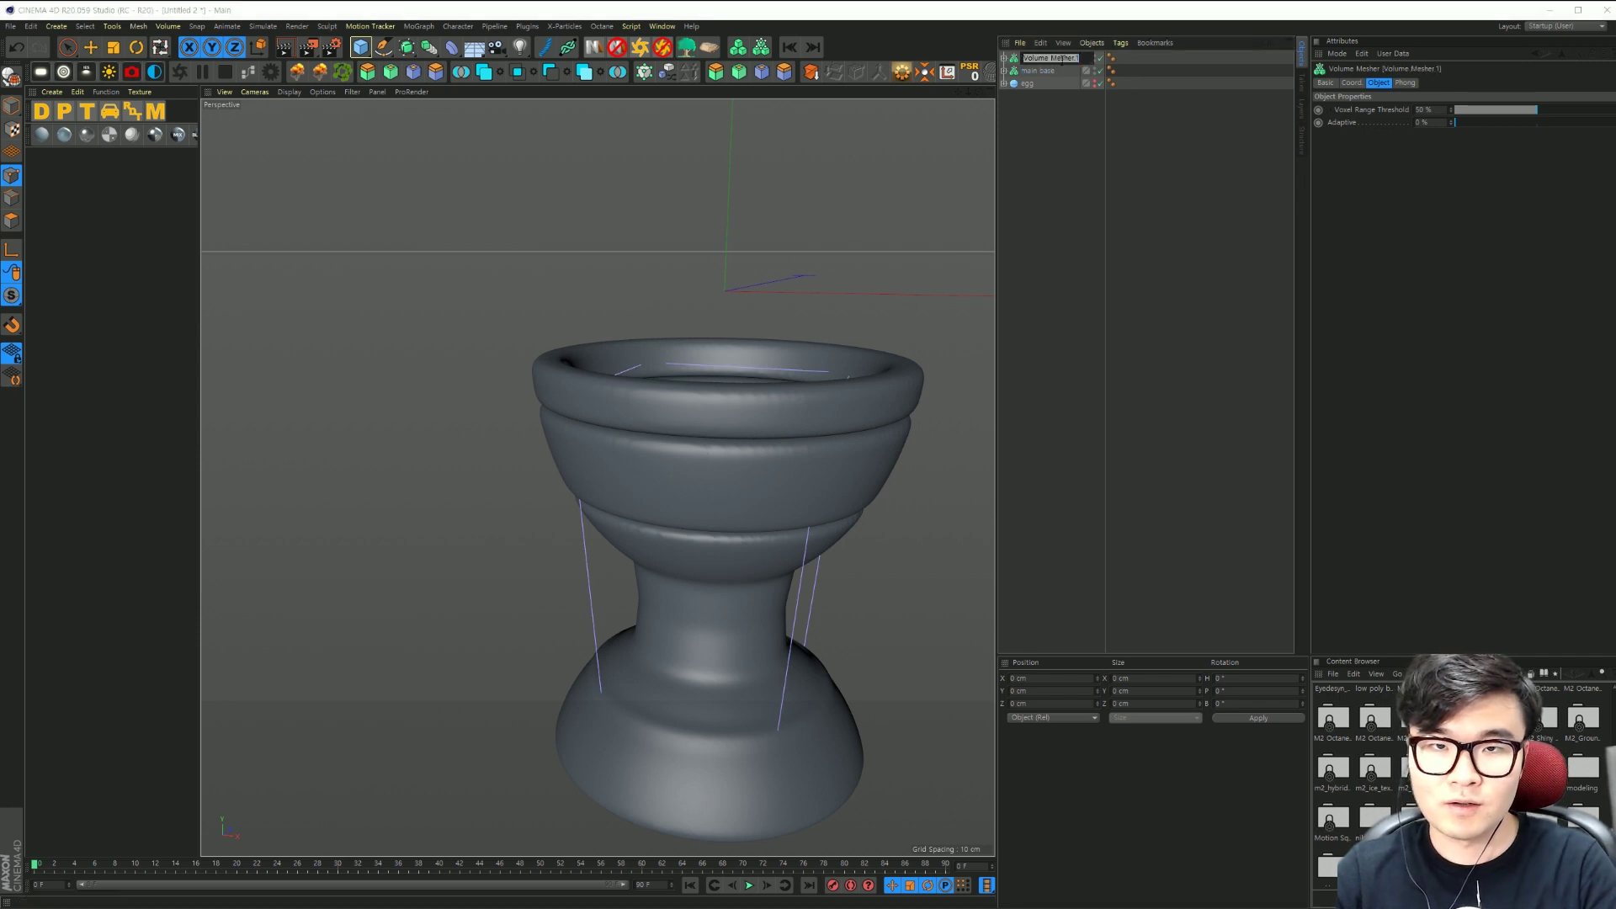
{"action": "type", "text": "stripe"}
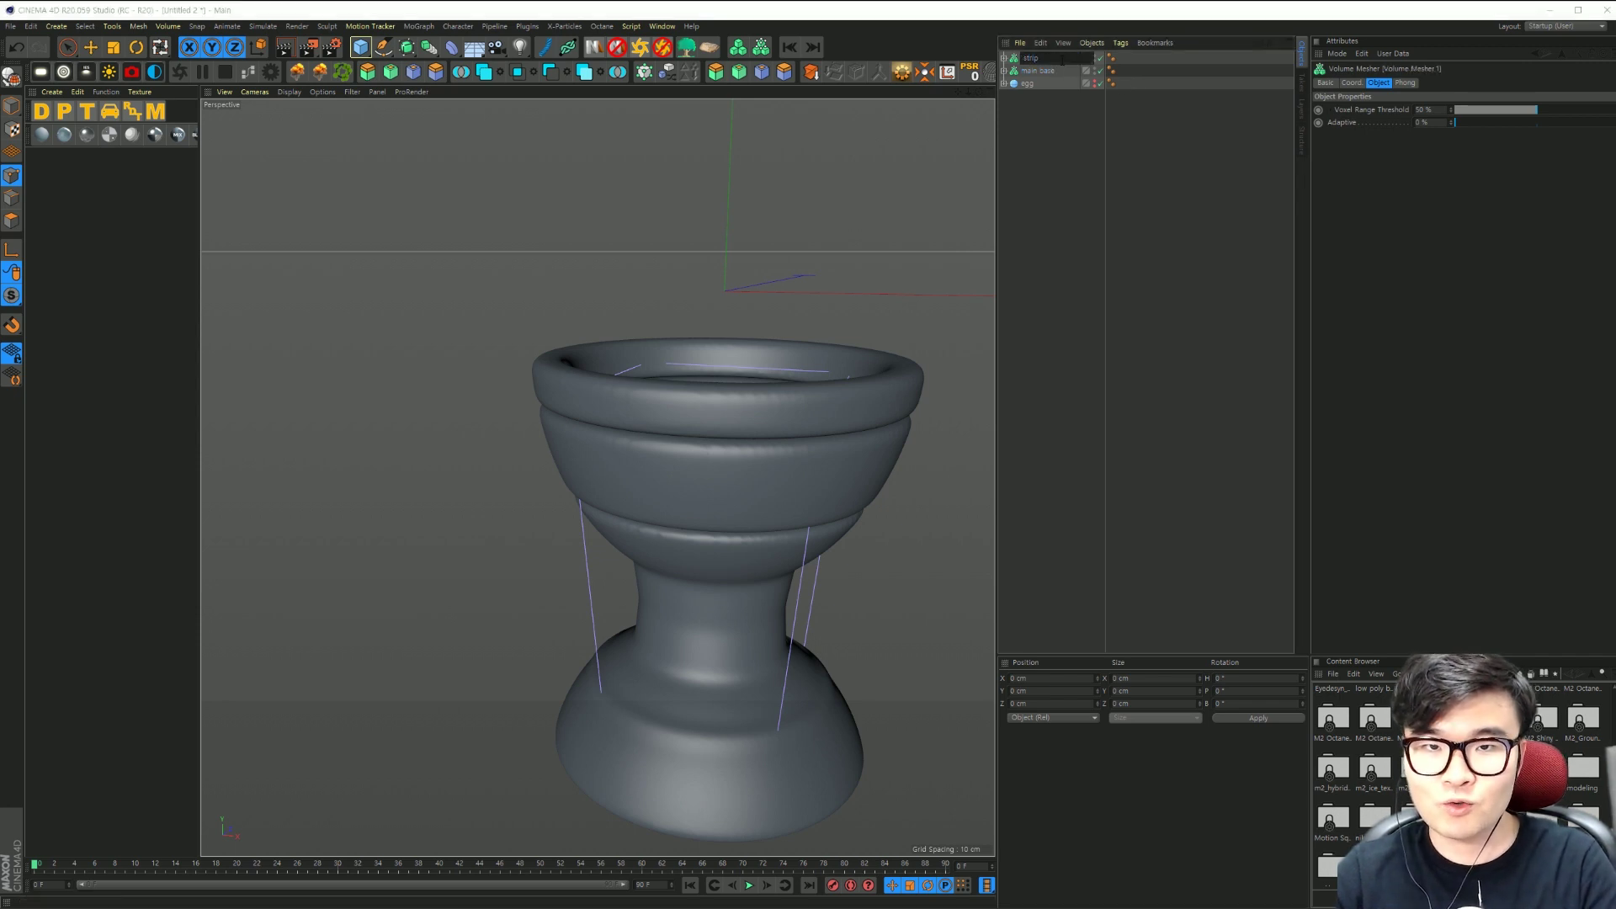
{"action": "key", "text": "Return"}
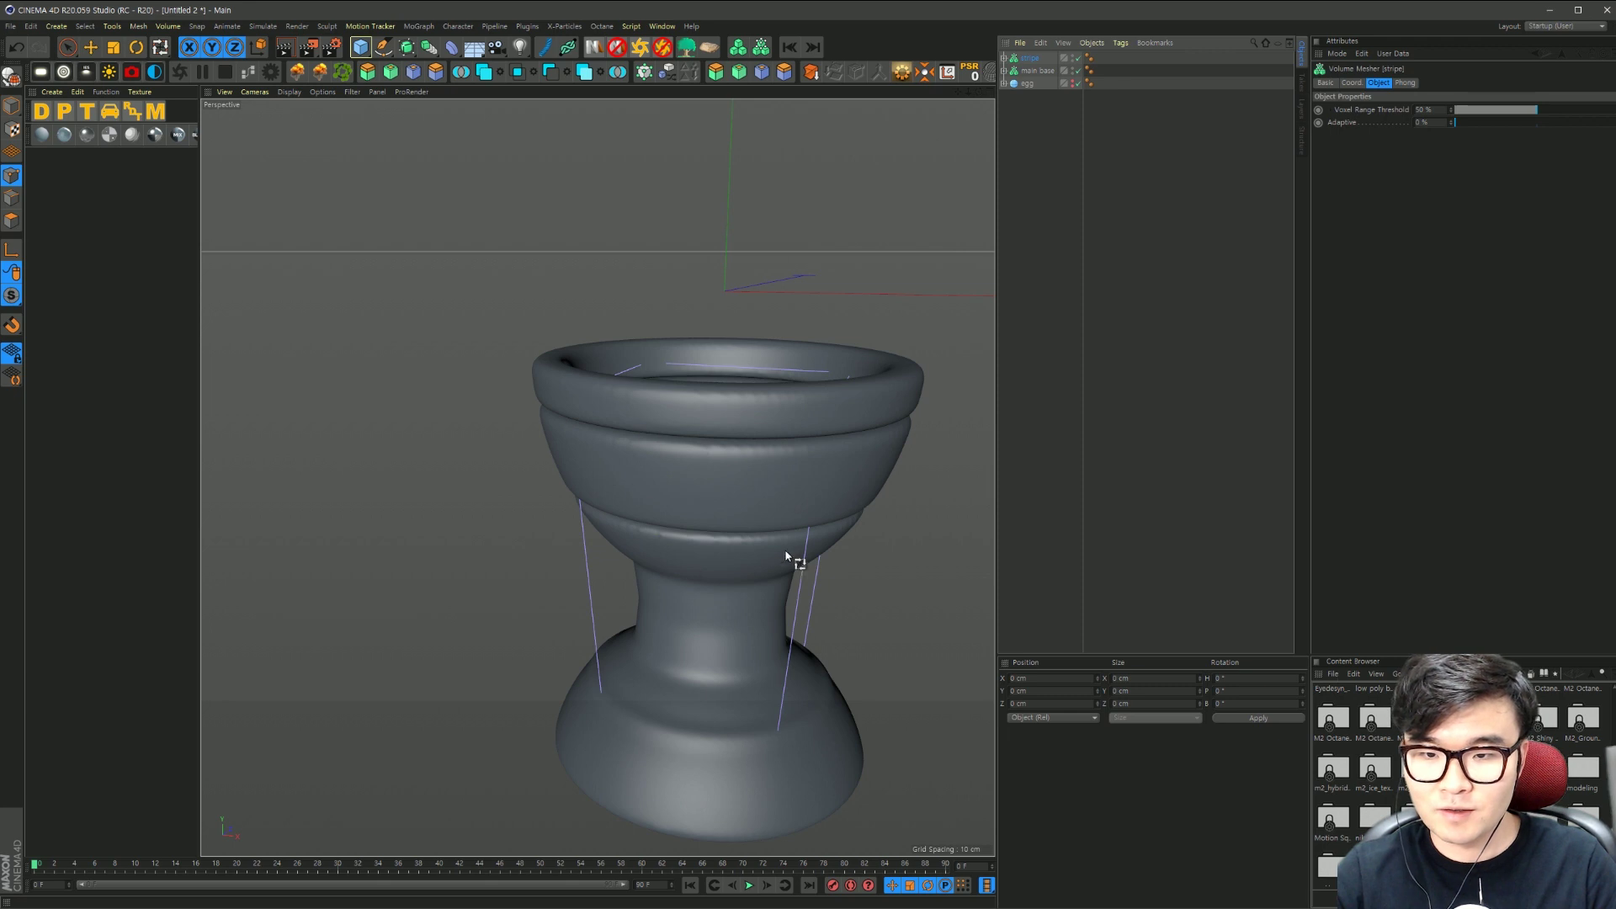
{"action": "scroll", "coordinate": [786, 555], "scroll_direction": "down", "scroll_amount": 3}
{"action": "left_click_drag", "start_coordinate": [673, 425], "coordinate": [728, 434], "text": "alt"}
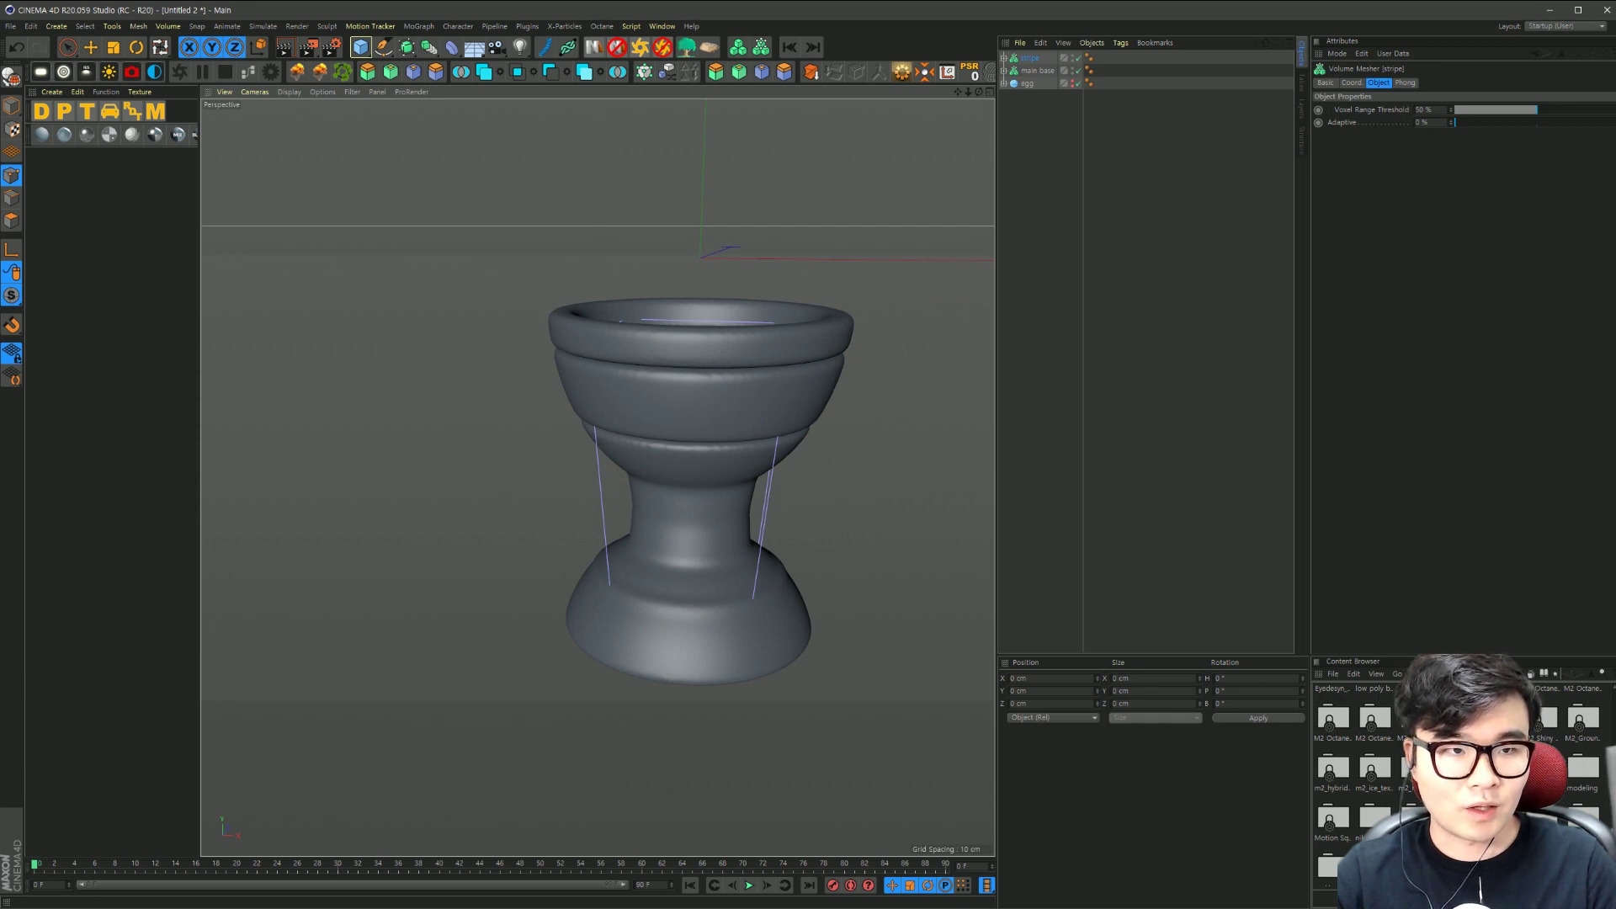
{"action": "scroll", "coordinate": [755, 297], "scroll_direction": "down", "scroll_amount": 2}
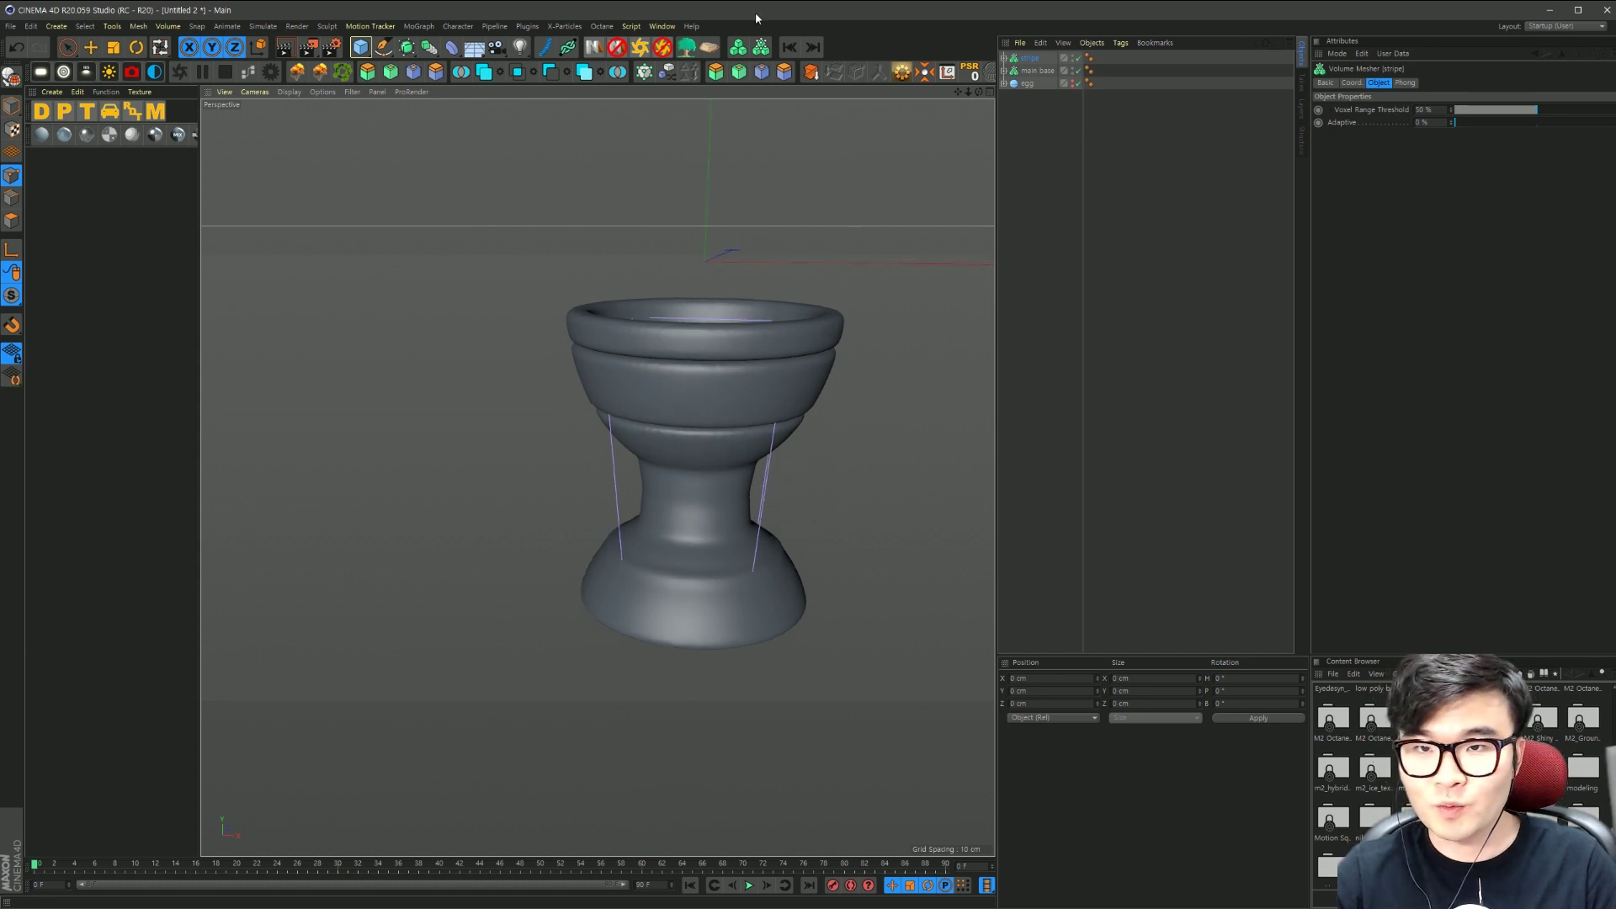
Step: Unhide the egg in the cup and bake it into a polygon copy with Current State to Object
{"action": "left_click", "coordinate": [1045, 85]}
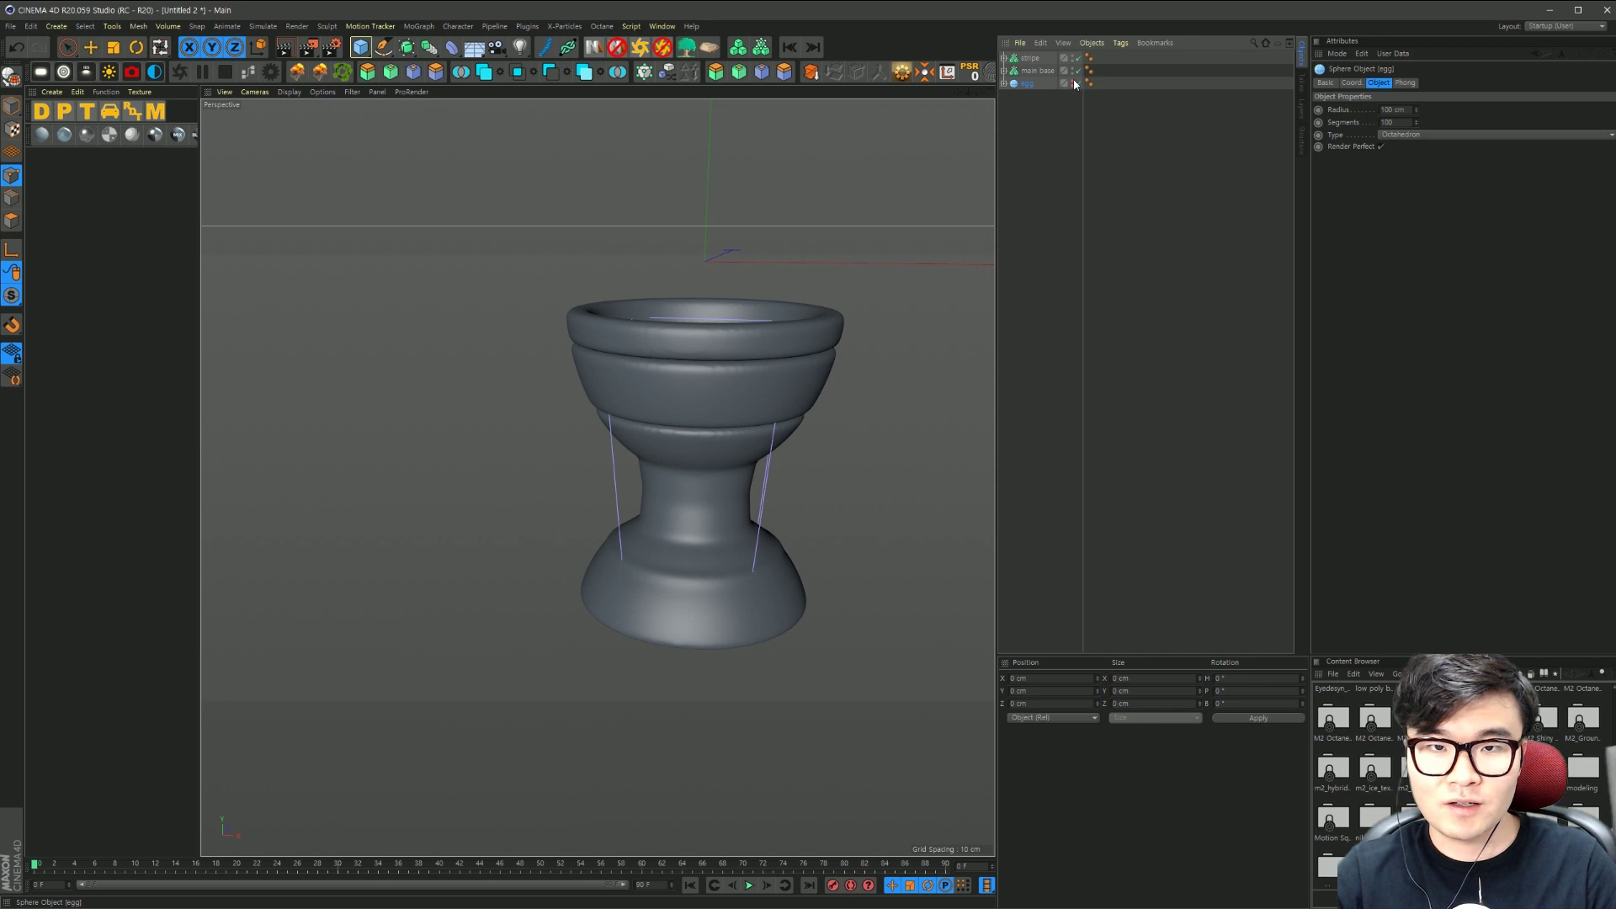
{"action": "left_click", "coordinate": [1075, 84]}
{"action": "mouse_move", "coordinate": [741, 307]}
{"action": "left_mouse_down", "text": "alt"}
{"action": "mouse_move", "coordinate": [710, 427]}
{"action": "mouse_move", "coordinate": [669, 438]}
{"action": "mouse_move", "coordinate": [670, 377]}
{"action": "left_mouse_up", "text": "alt"}
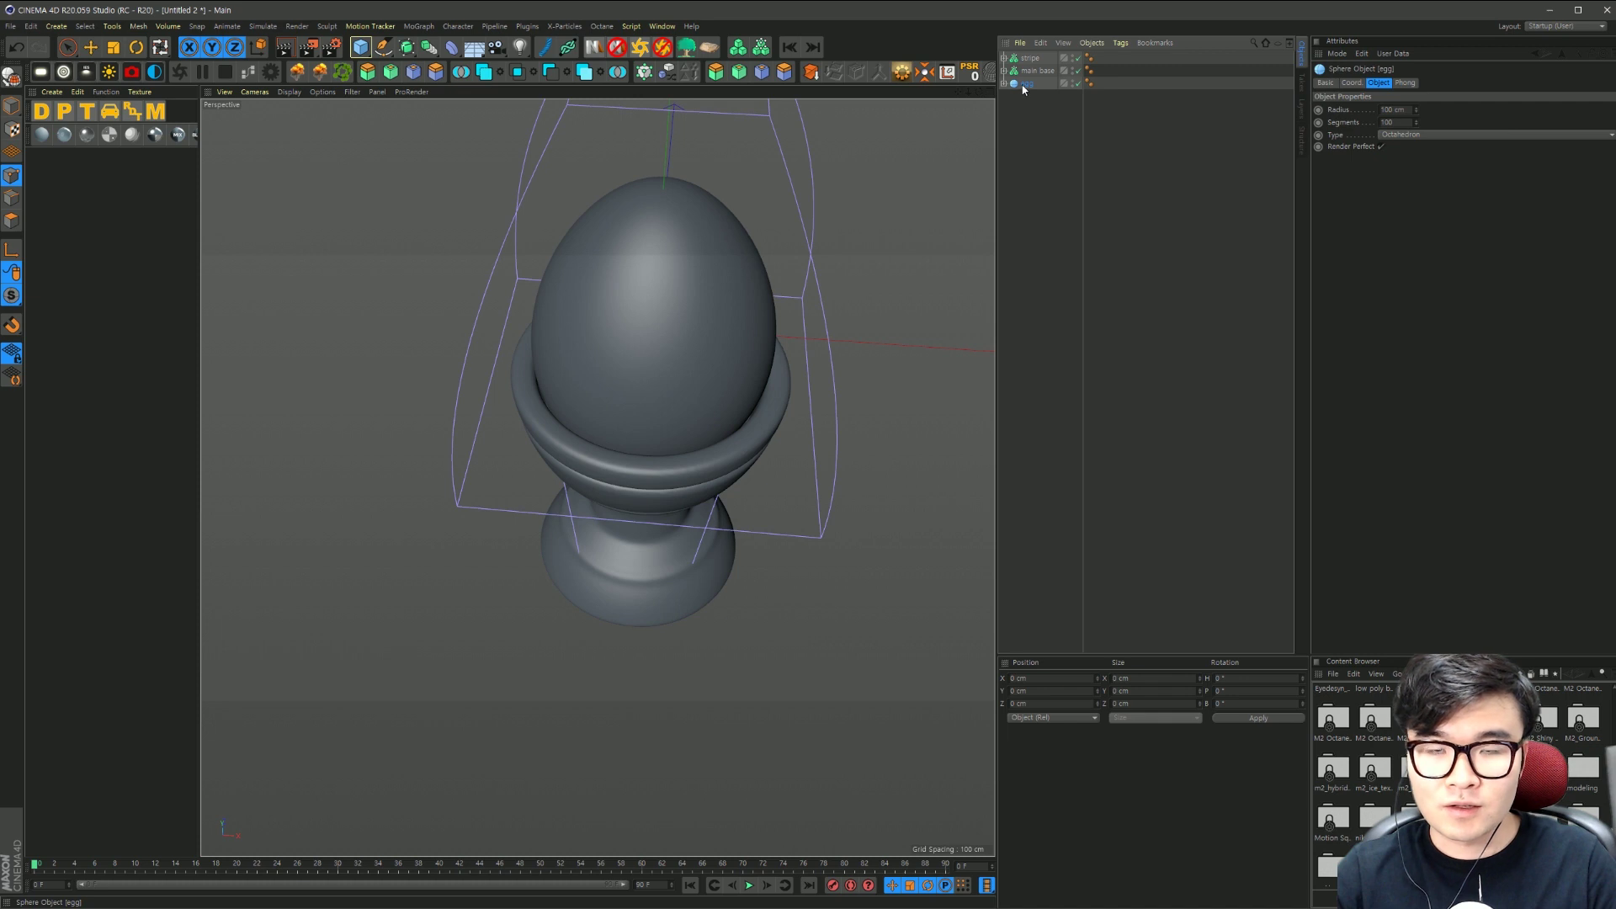
{"action": "left_click", "coordinate": [809, 73]}
{"action": "left_click", "coordinate": [1029, 96]}
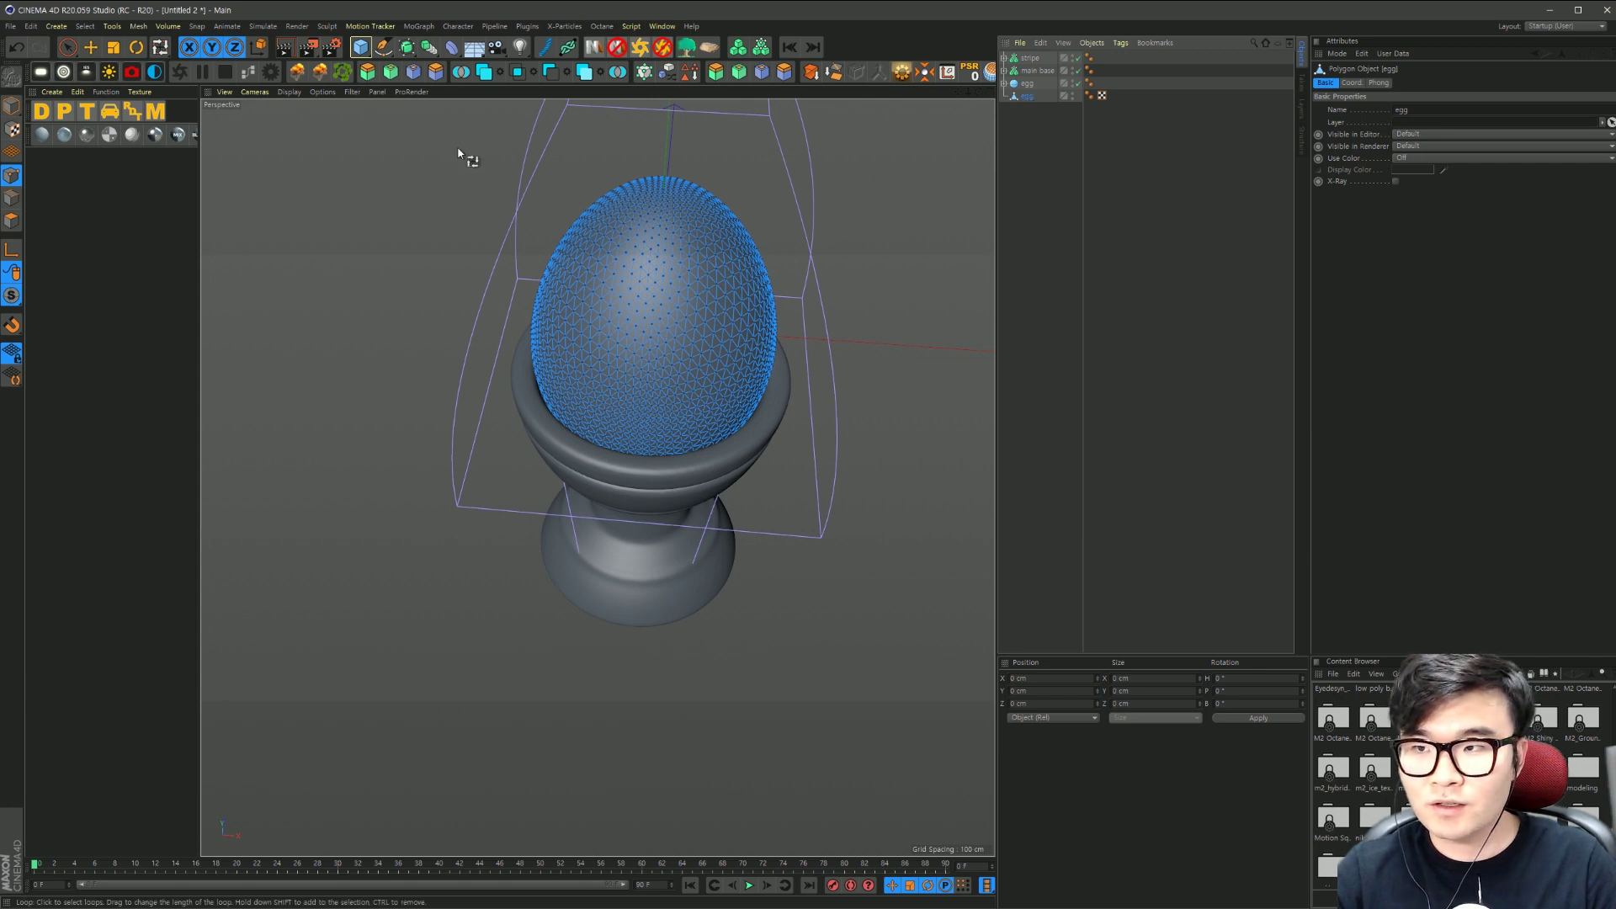
Step: Scale the polygon egg copy to about 70% (roughly 123 × 154 cm) and hide the sphere egg
{"action": "left_click", "coordinate": [18, 105]}
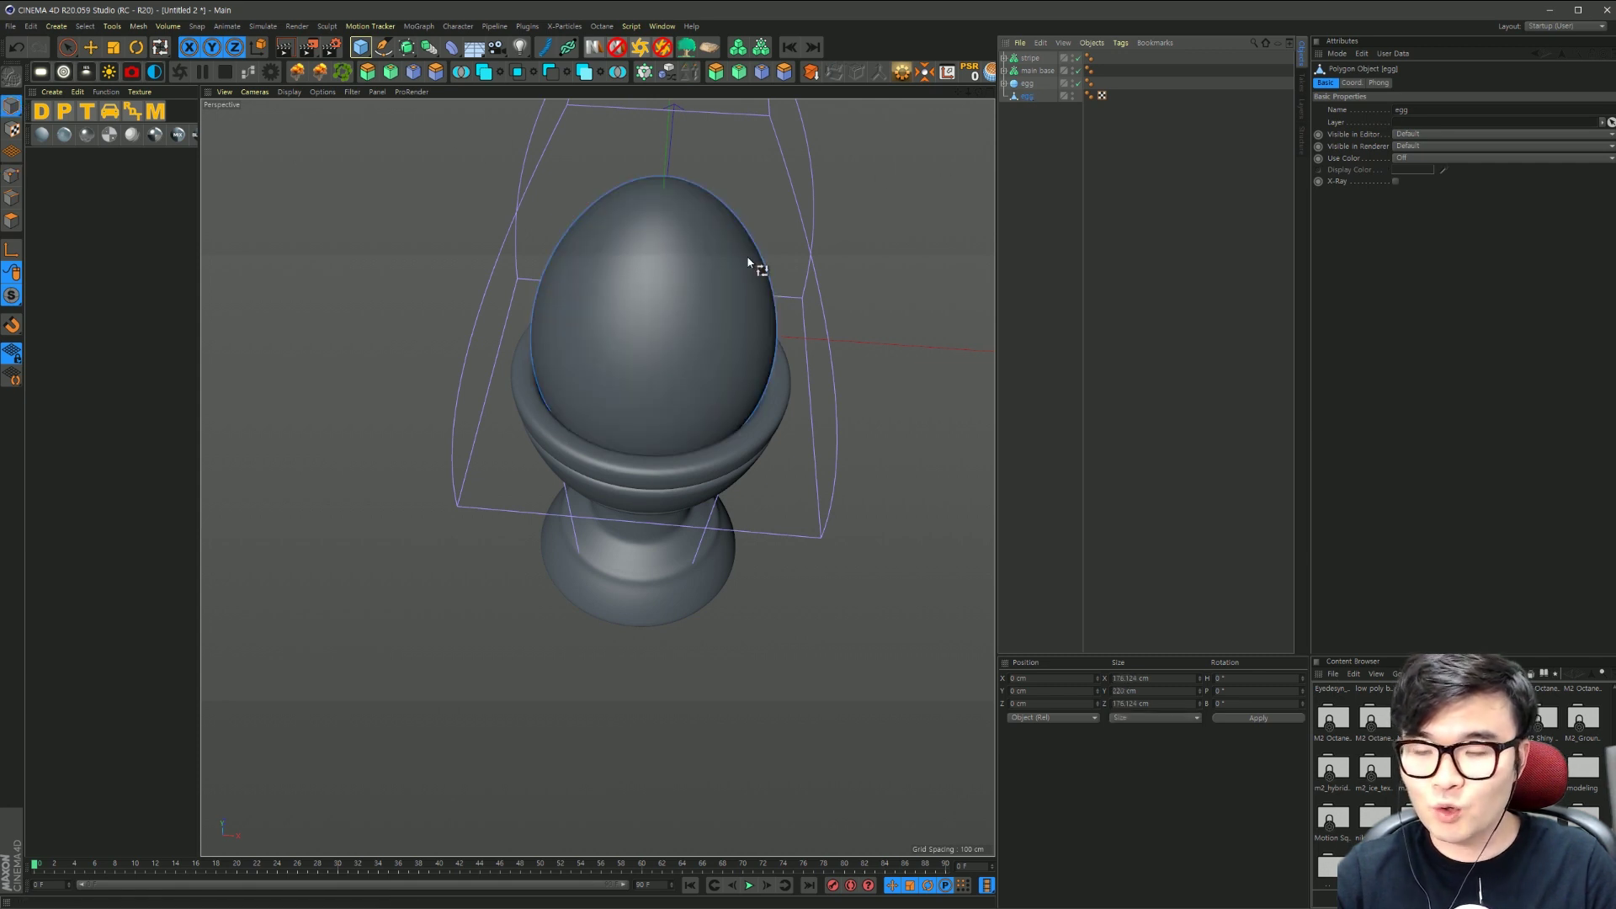
{"action": "key", "text": "t"}
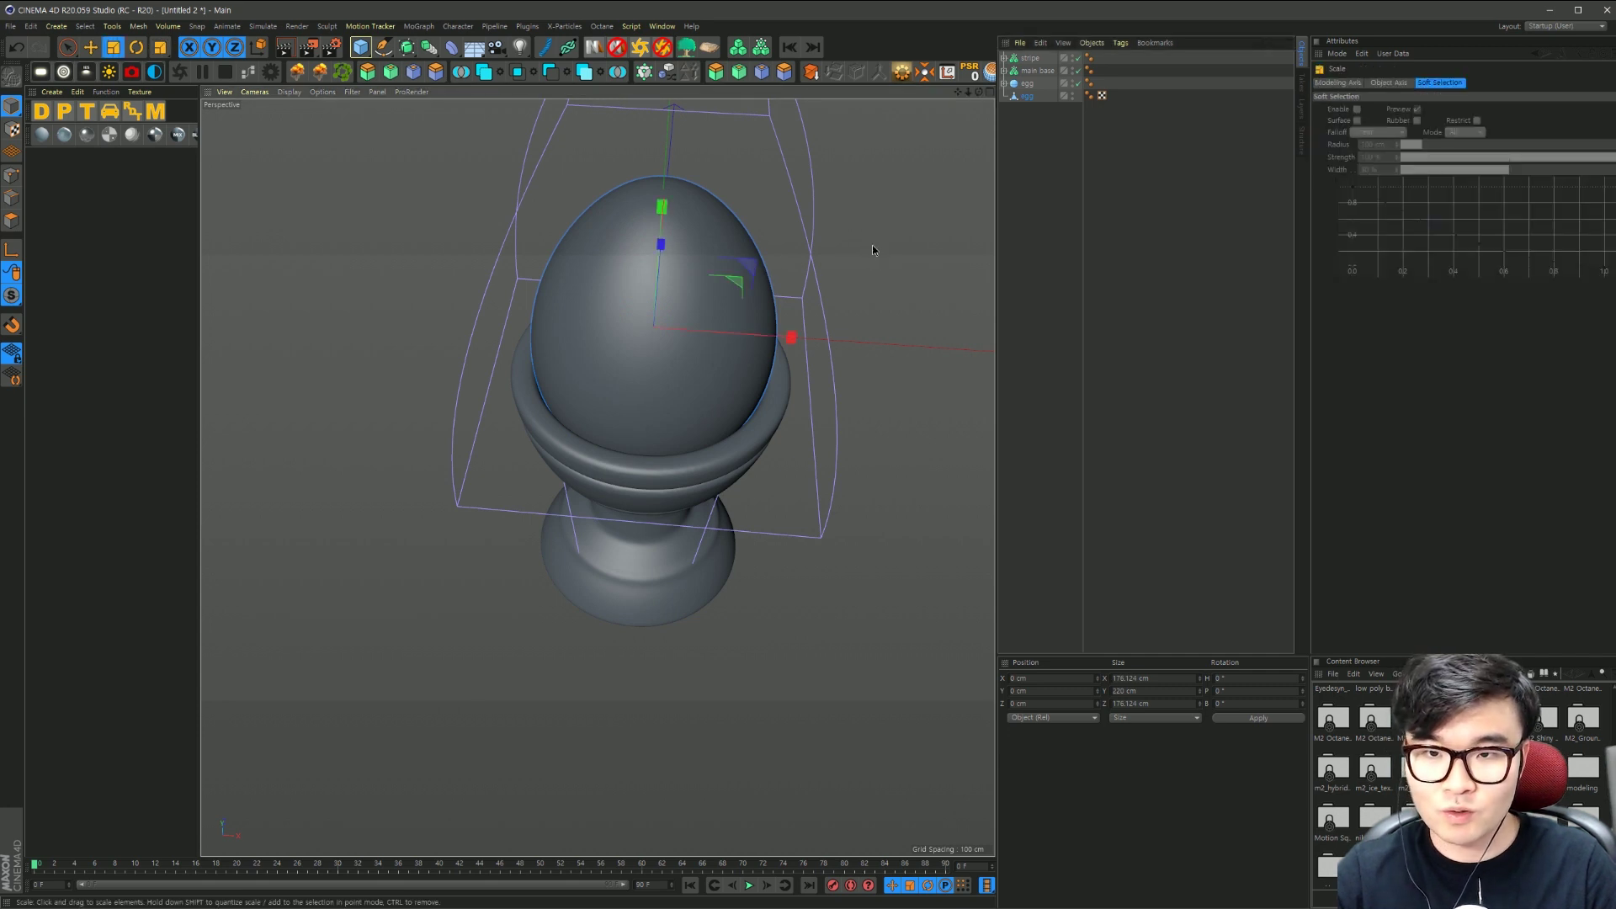
{"action": "left_click_drag", "start_coordinate": [870, 246], "coordinate": [753, 291]}
{"action": "key", "text": "u"}
{"action": "key", "text": "l"}
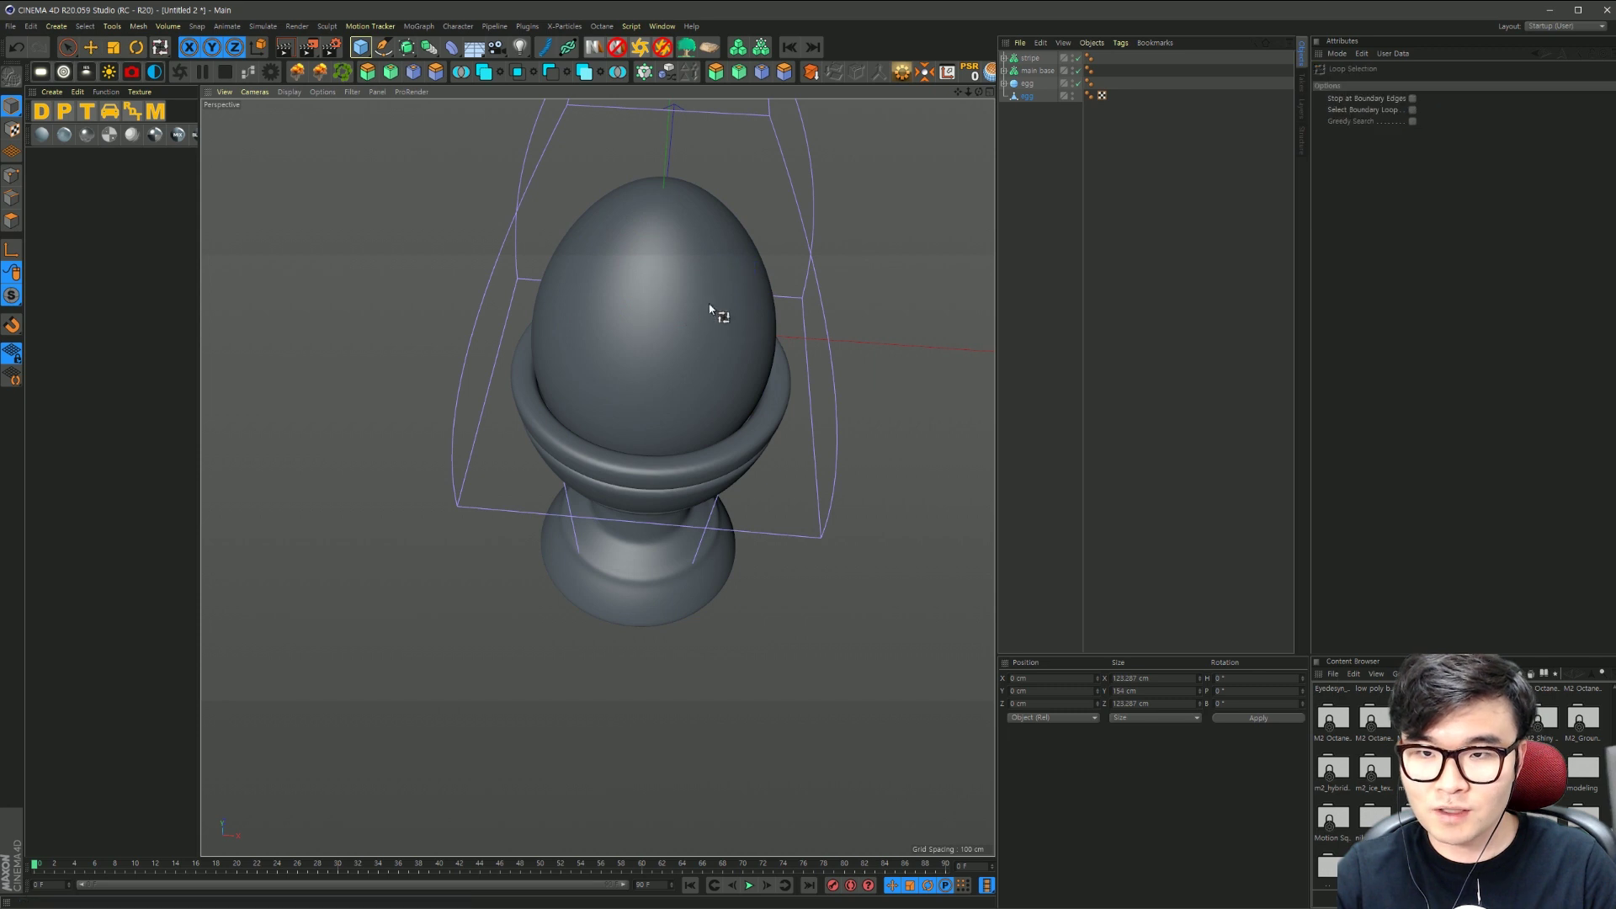
{"action": "left_click", "coordinate": [657, 294]}
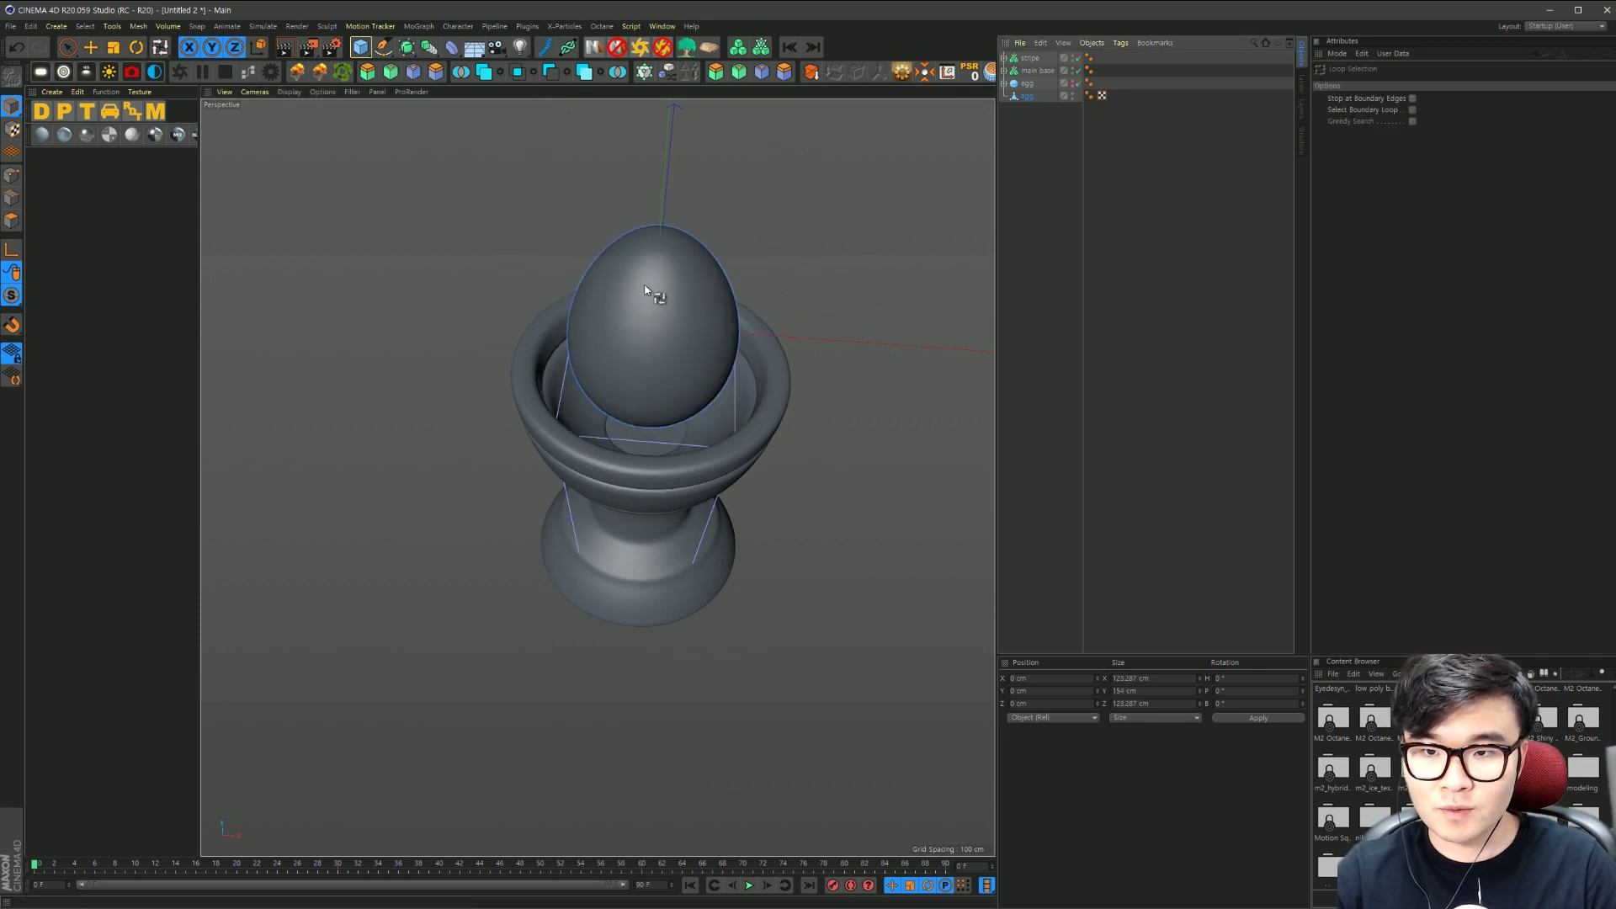
{"action": "mouse_move", "coordinate": [680, 330]}
{"action": "left_mouse_down", "text": "alt"}
{"action": "mouse_move", "coordinate": [651, 379]}
{"action": "mouse_move", "coordinate": [613, 304]}
{"action": "mouse_move", "coordinate": [606, 338]}
{"action": "left_mouse_up", "text": "alt"}
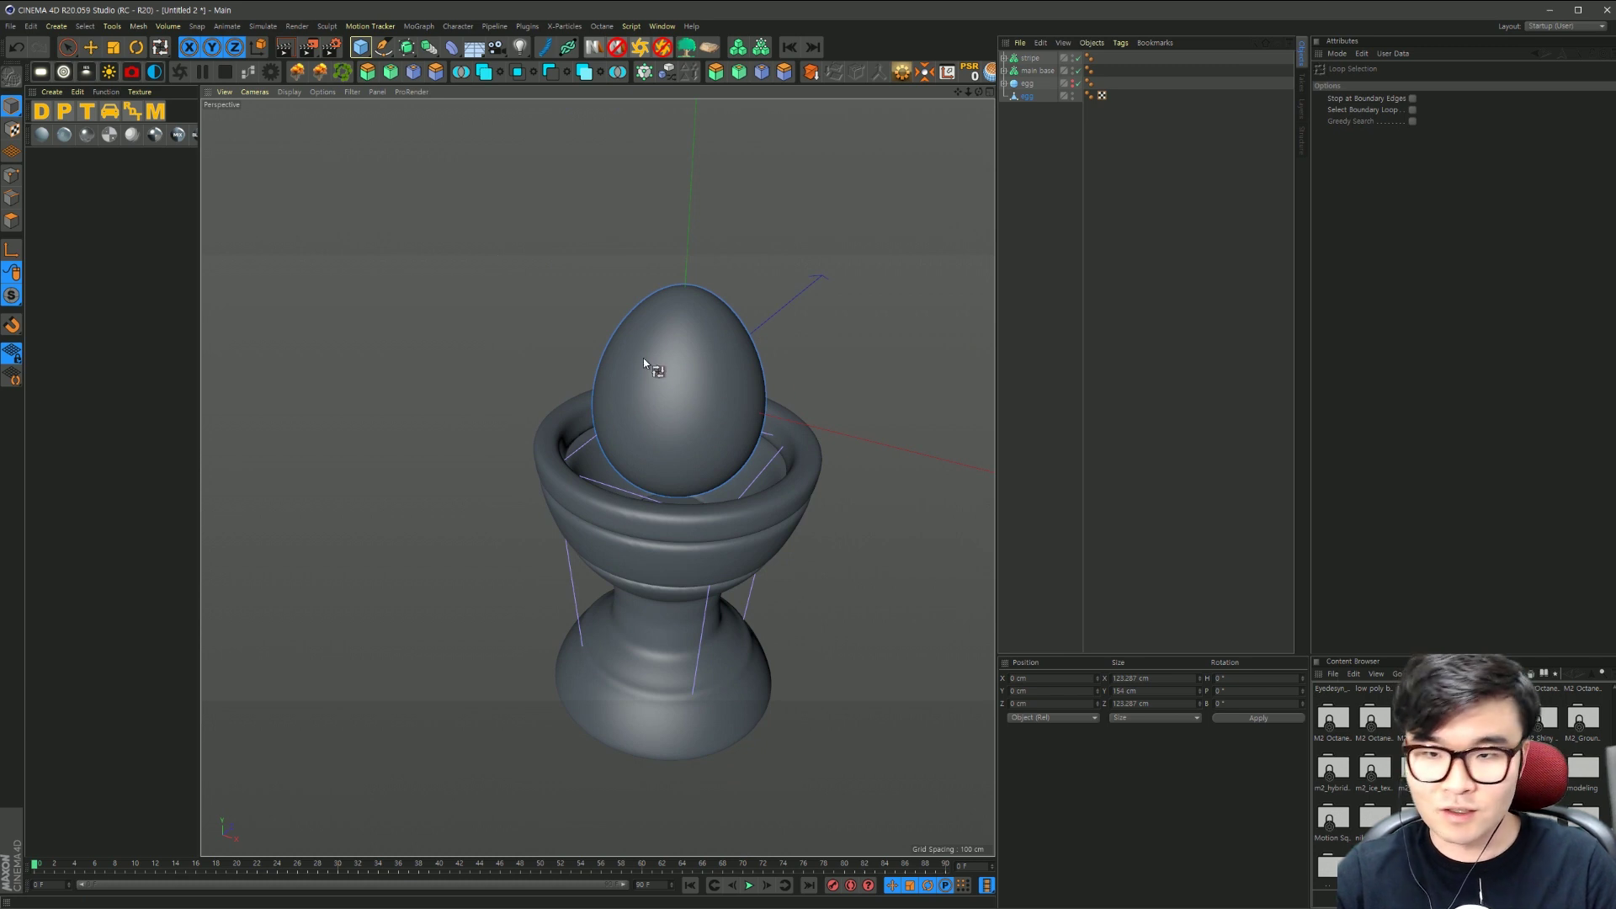
{"action": "left_click", "coordinate": [1028, 94]}
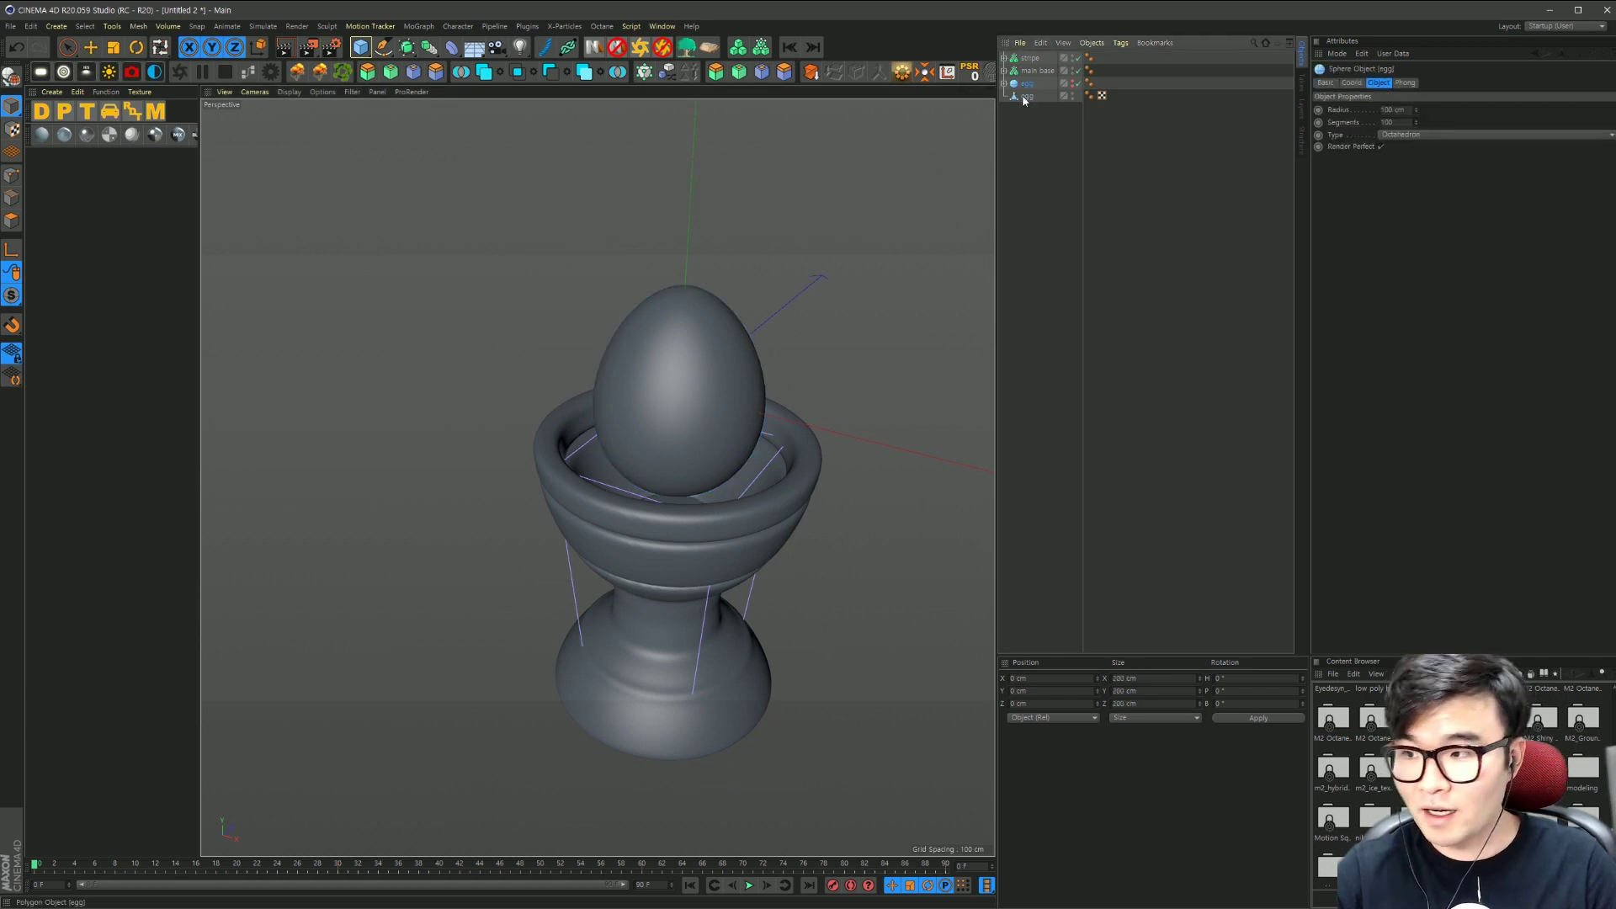
Step: Unhide the sphere egg, bake a second polygon copy, and name the eggs 'inner egg' and 'outer egg'
{"action": "left_click", "coordinate": [1074, 83]}
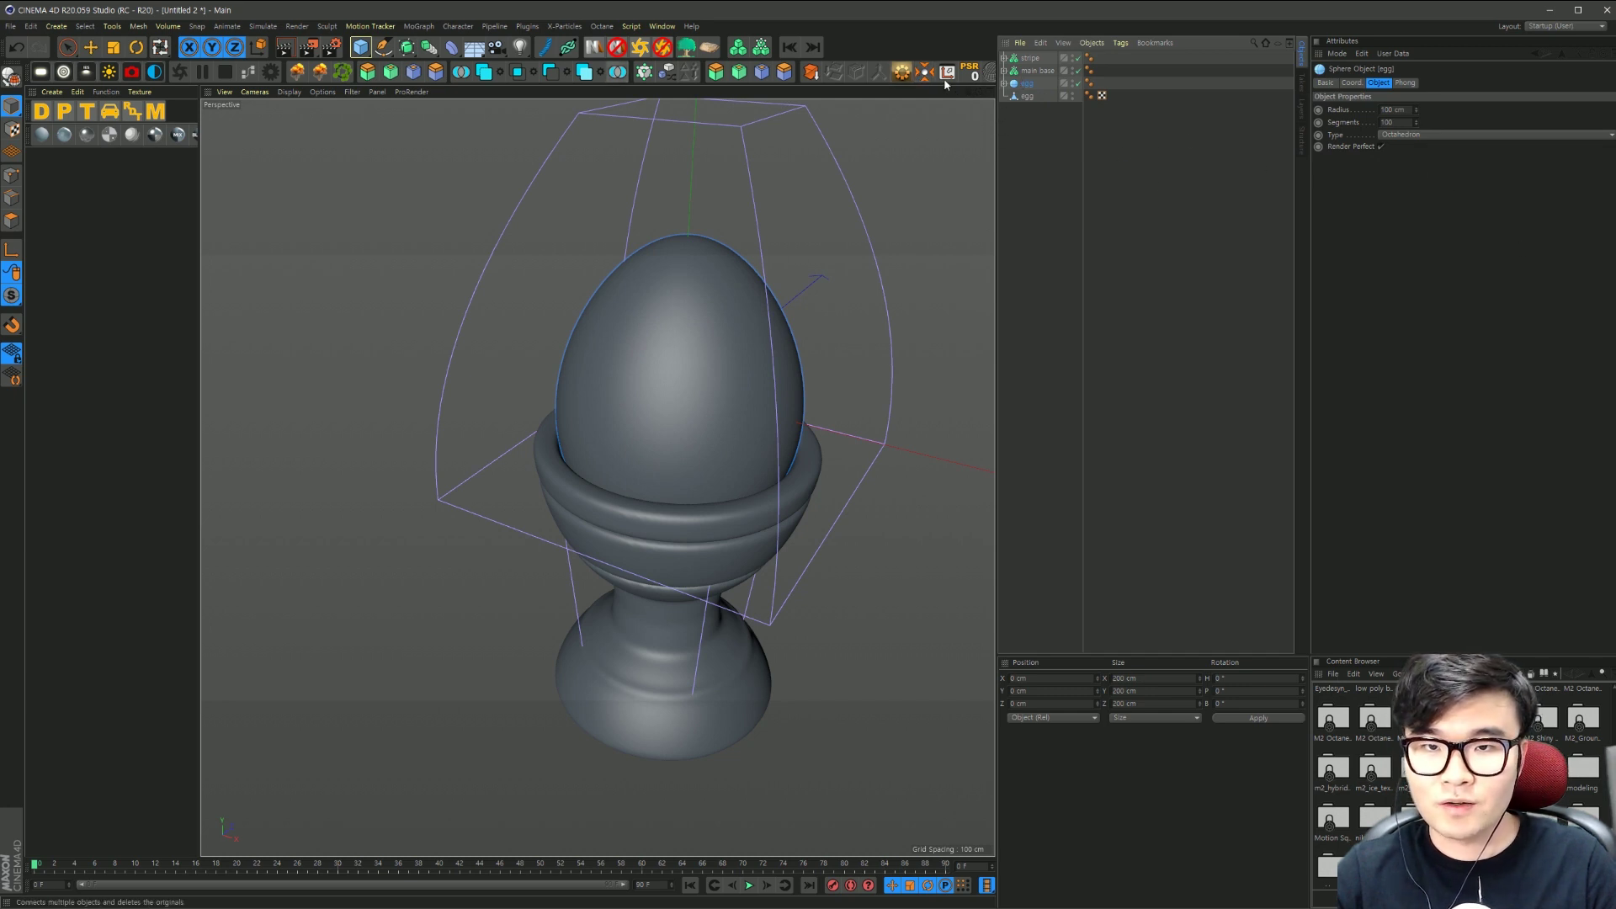
{"action": "left_click", "coordinate": [811, 71]}
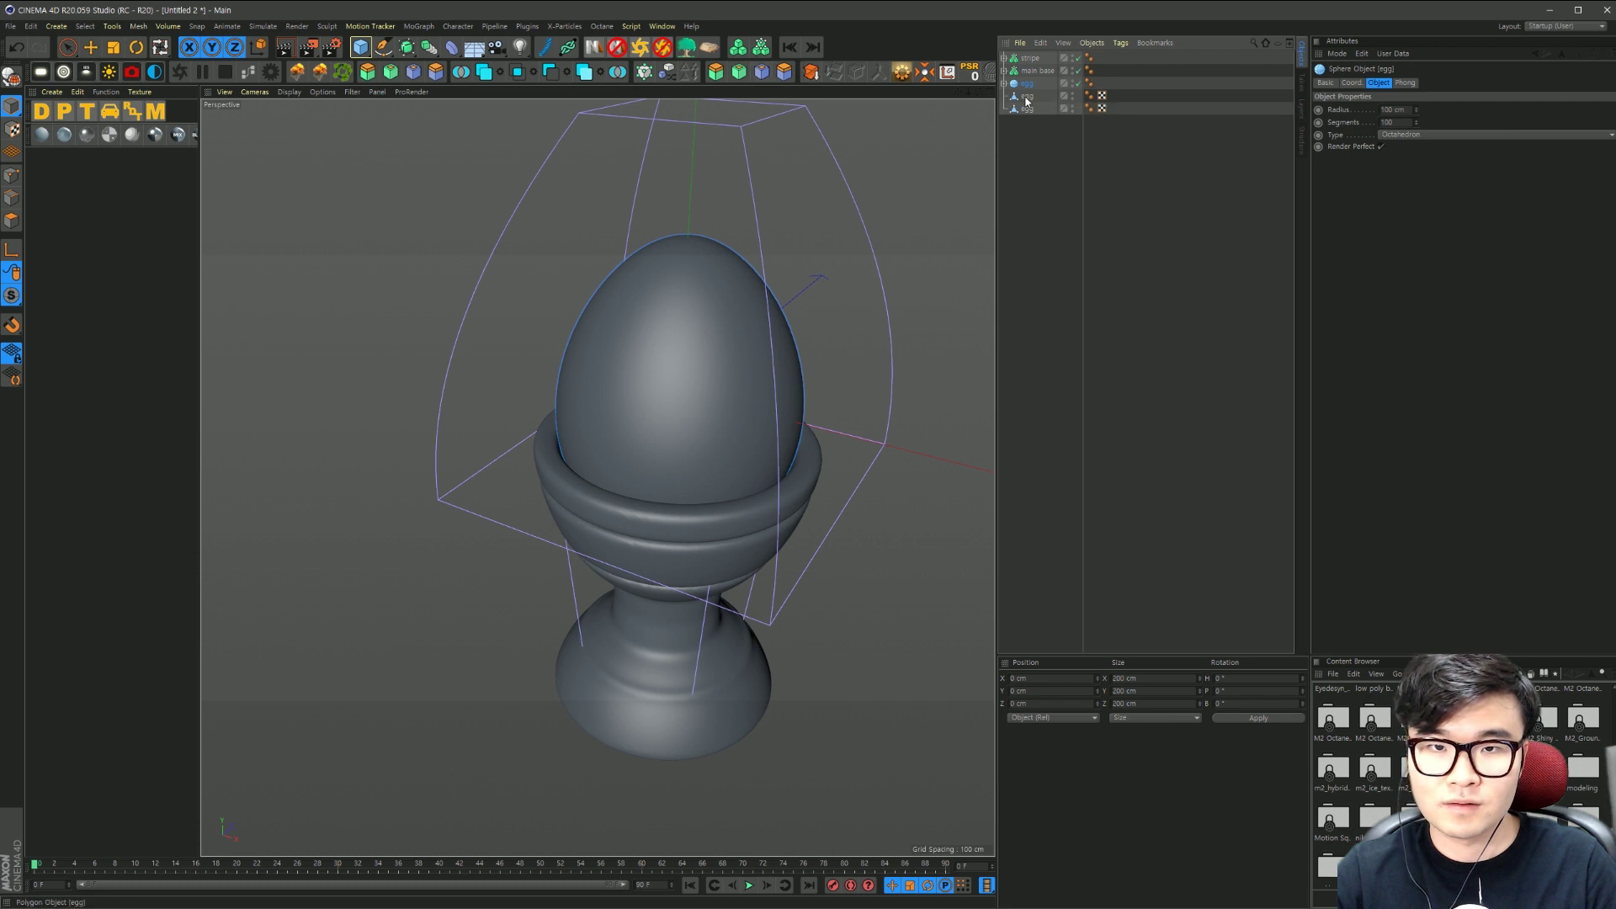
{"action": "type", "text": "m"}
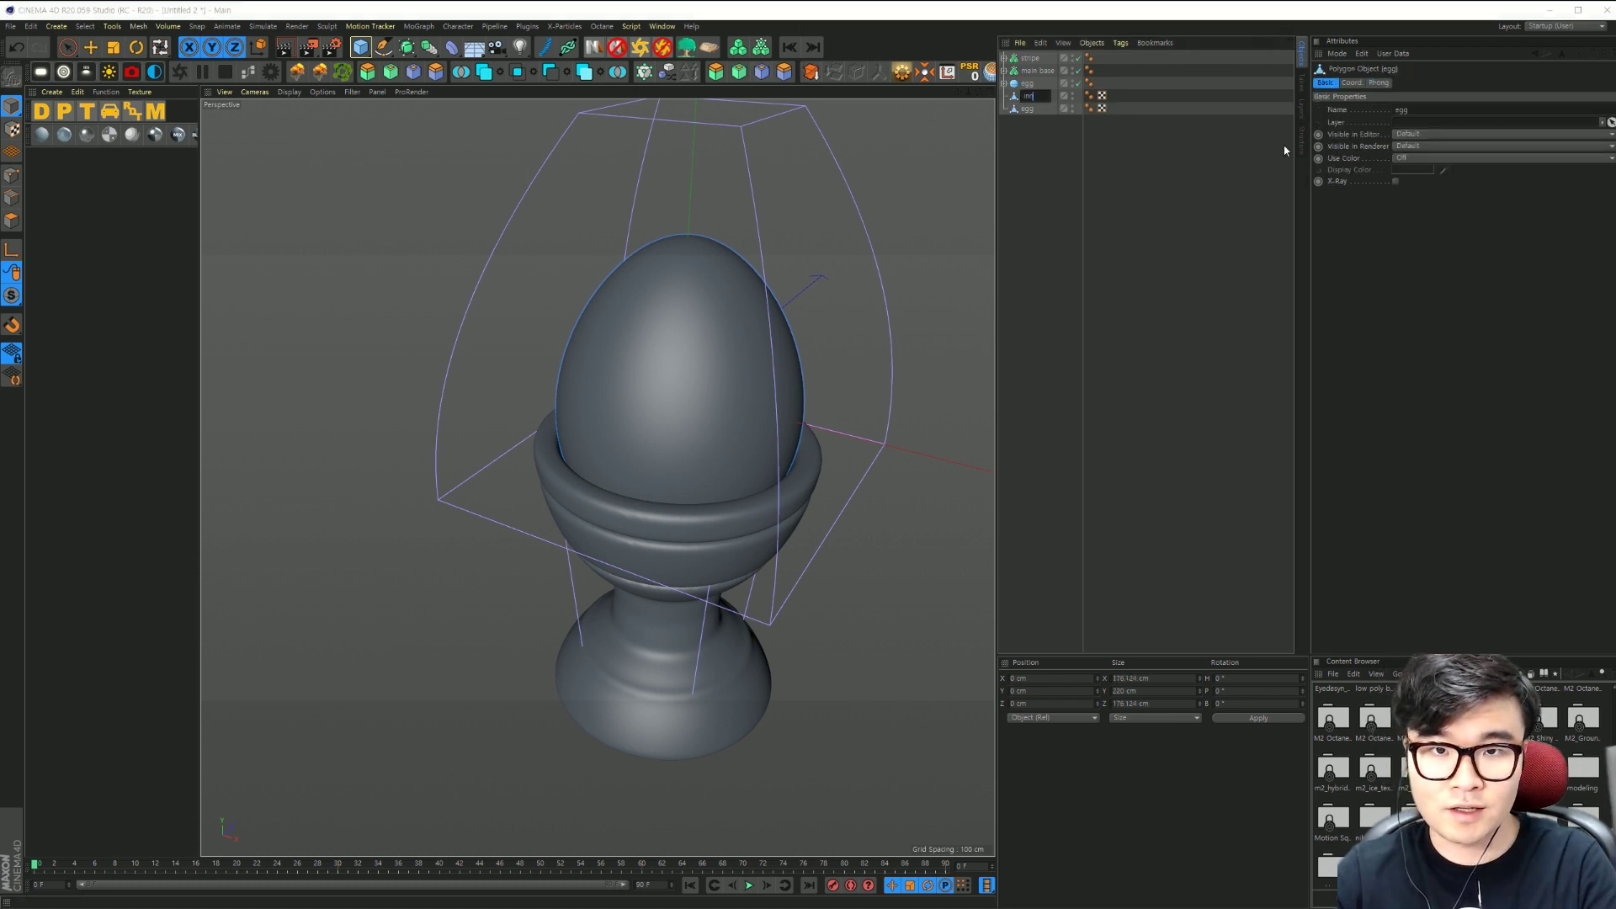
{"action": "type", "text": "gg"}
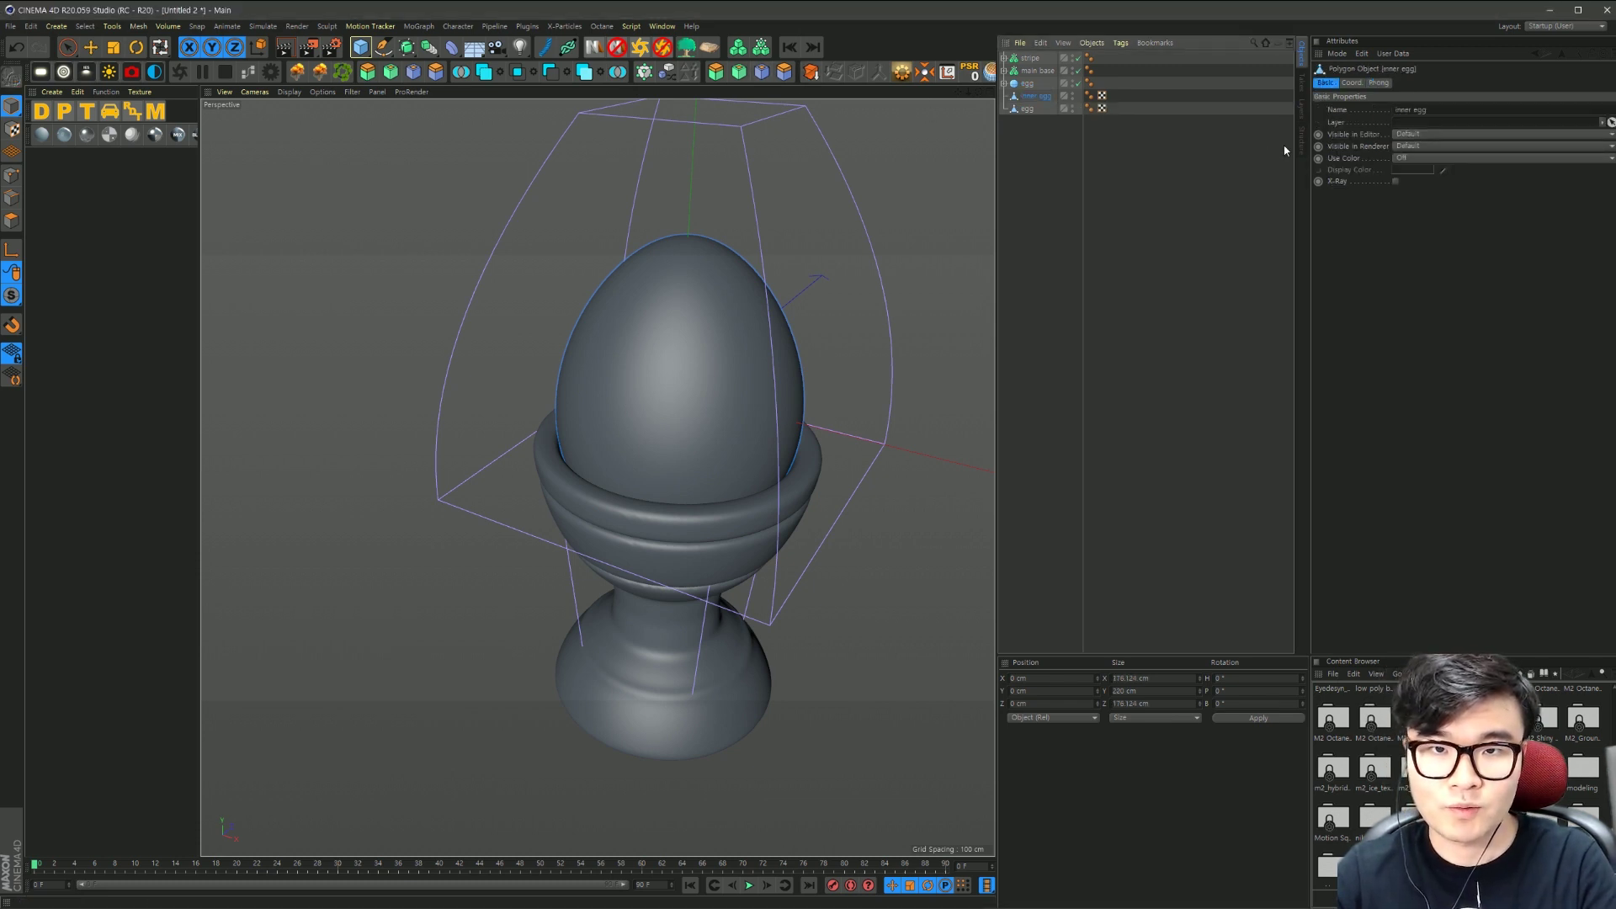
{"action": "key", "text": "Tab"}
{"action": "type", "text": "oute"}
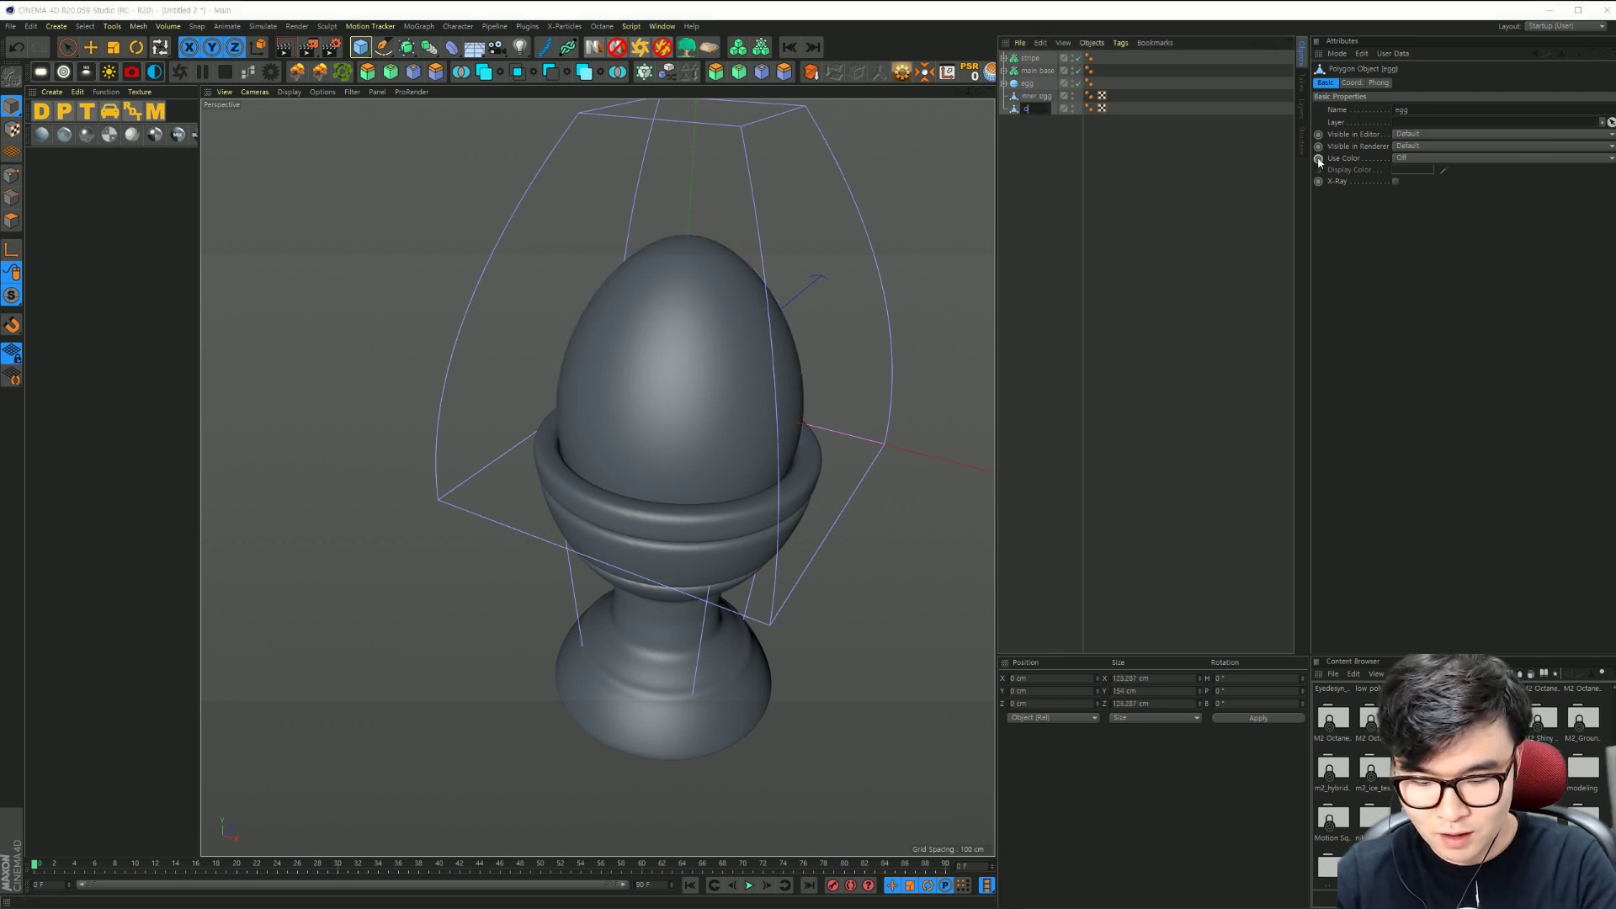
{"action": "key", "text": "Return"}
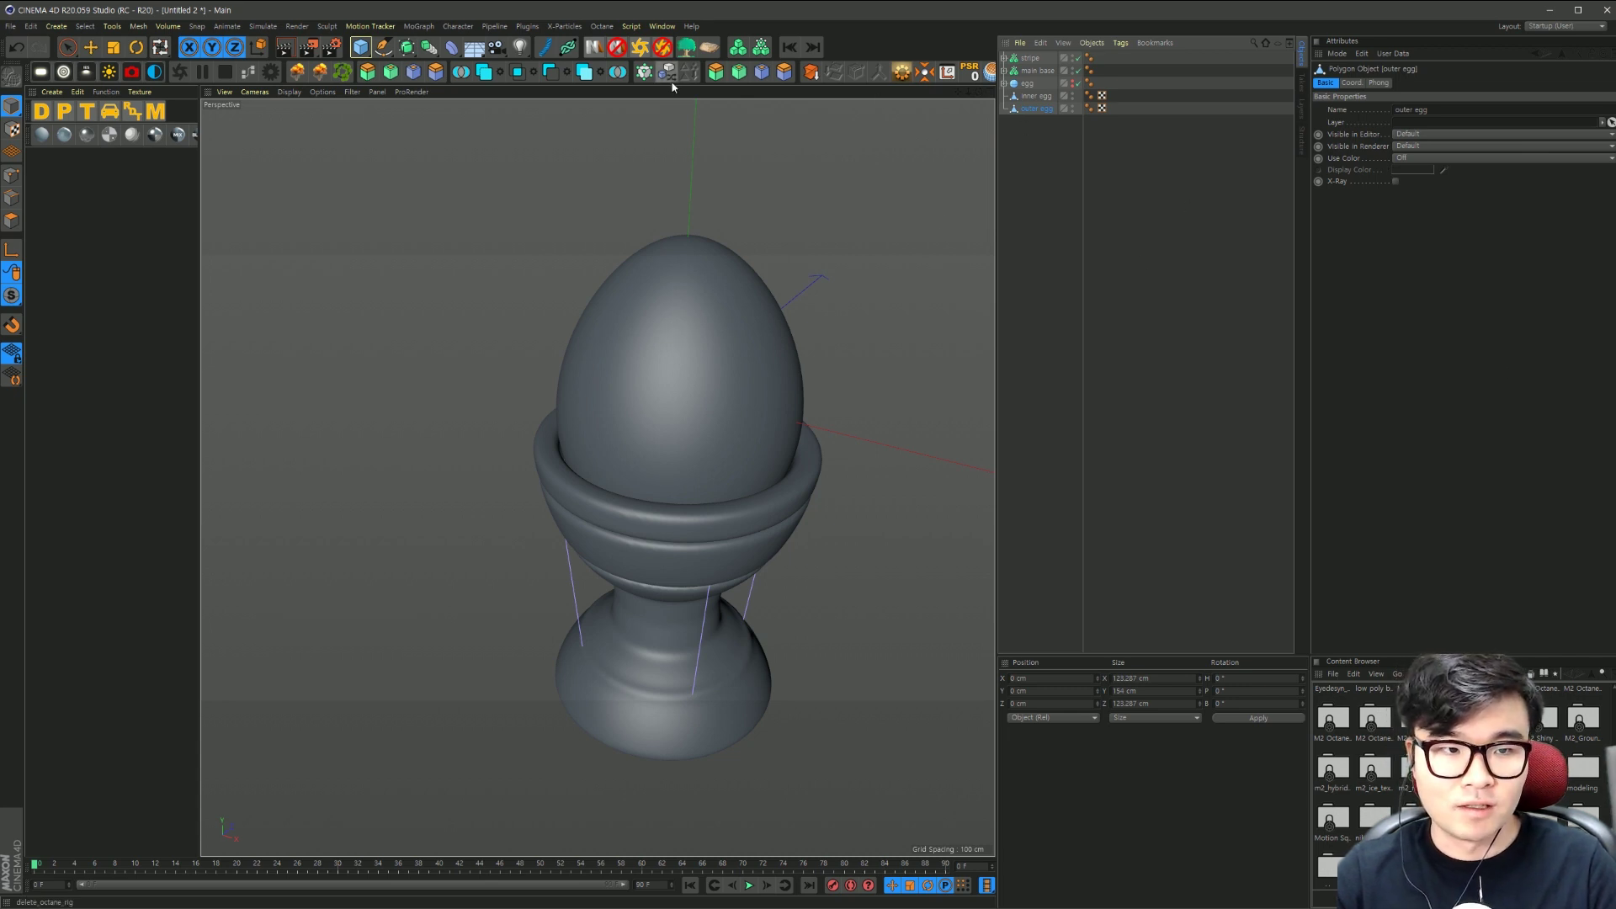
Step: Add a Voronoi Fracture object and hide the inner egg in the viewport
{"action": "left_click", "coordinate": [414, 26]}
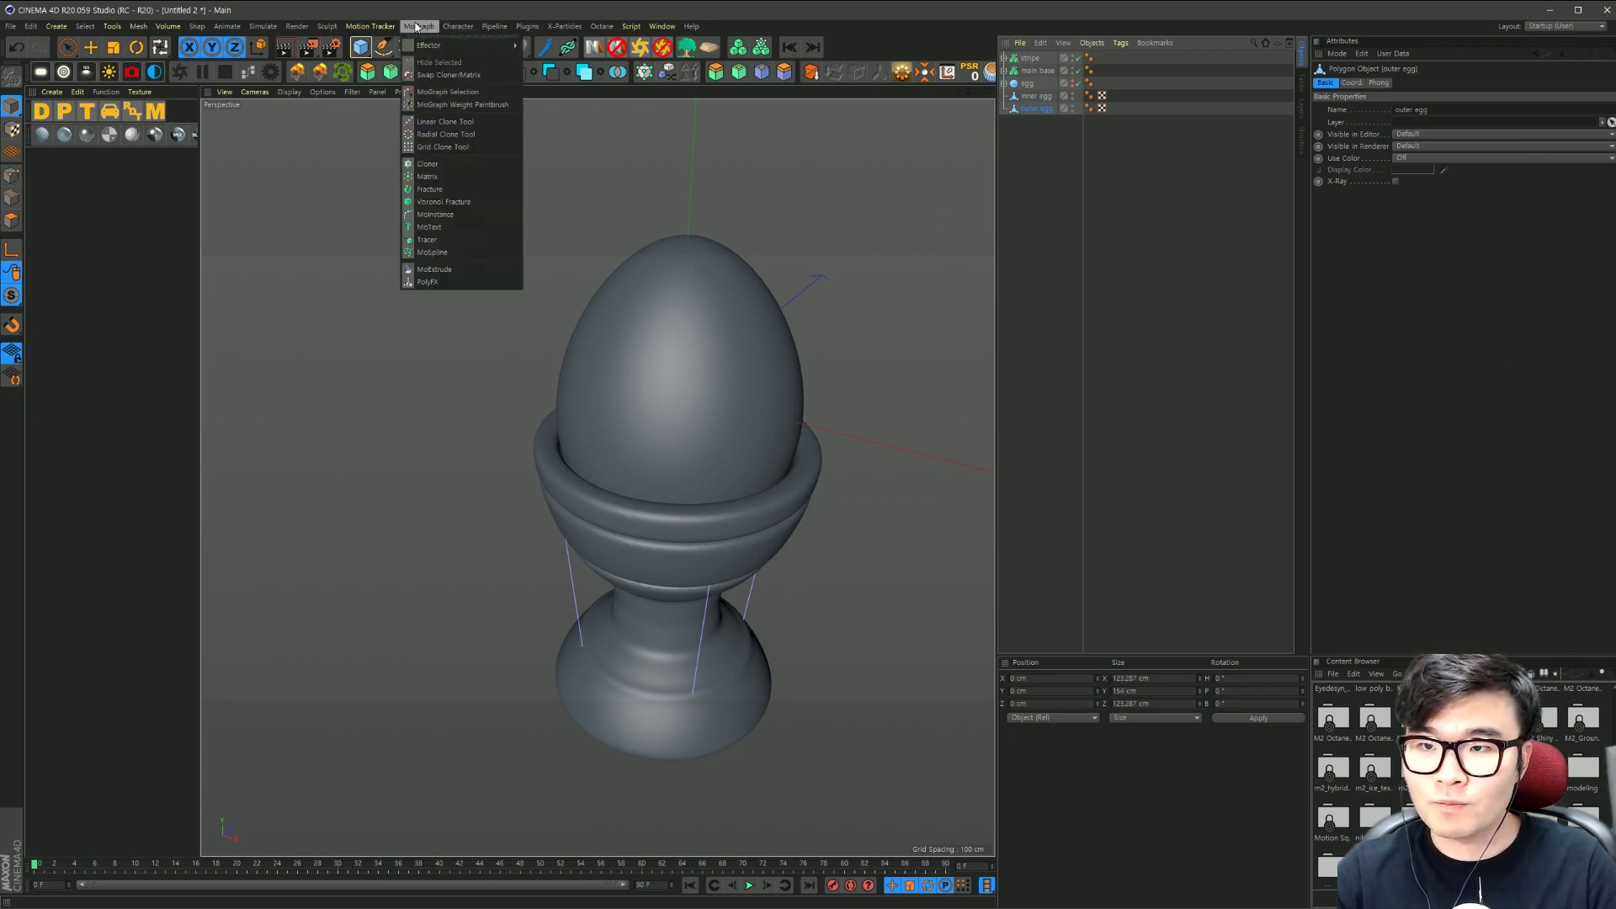
{"action": "left_click", "coordinate": [444, 202], "text": "alt"}
{"action": "left_click", "coordinate": [1054, 123]}
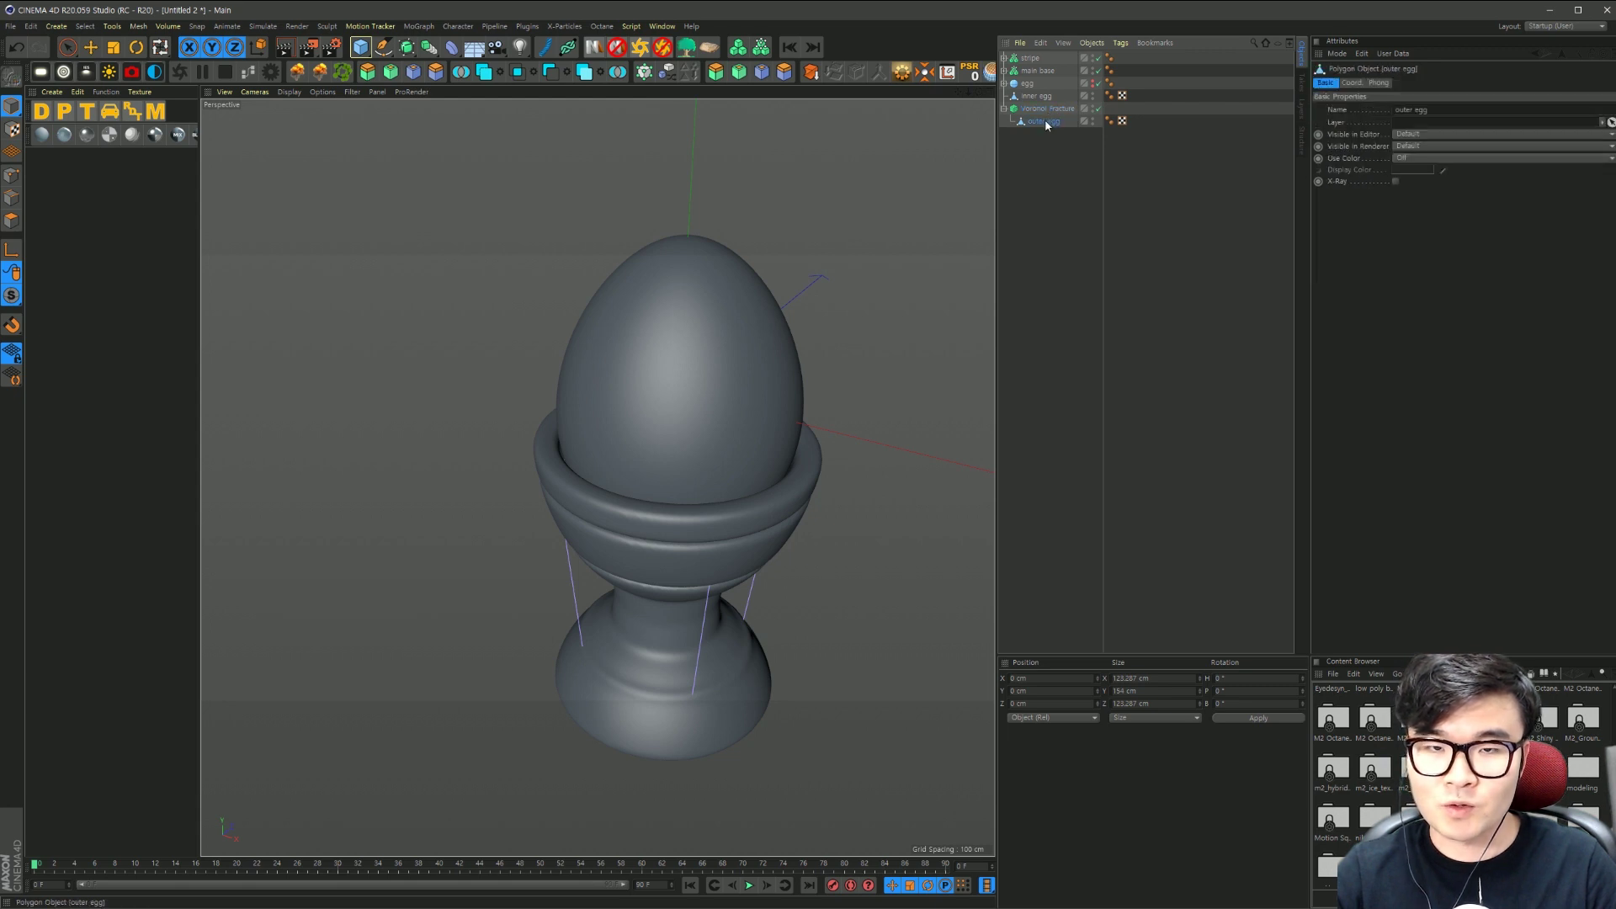
{"action": "left_click", "coordinate": [1092, 96]}
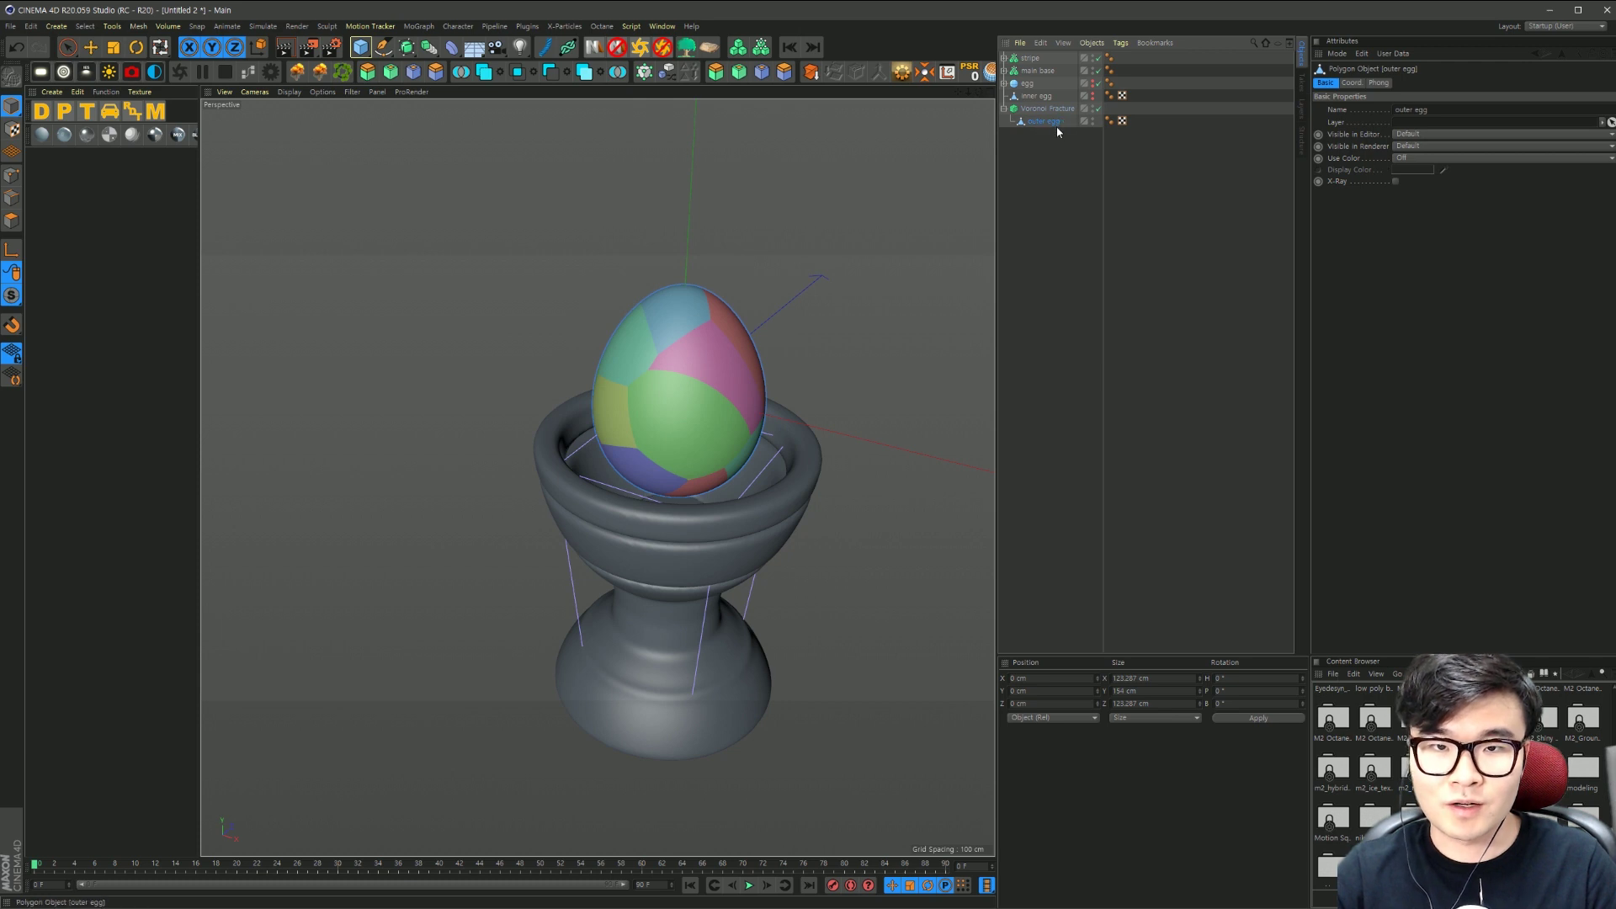
{"action": "left_click", "coordinate": [1052, 131]}
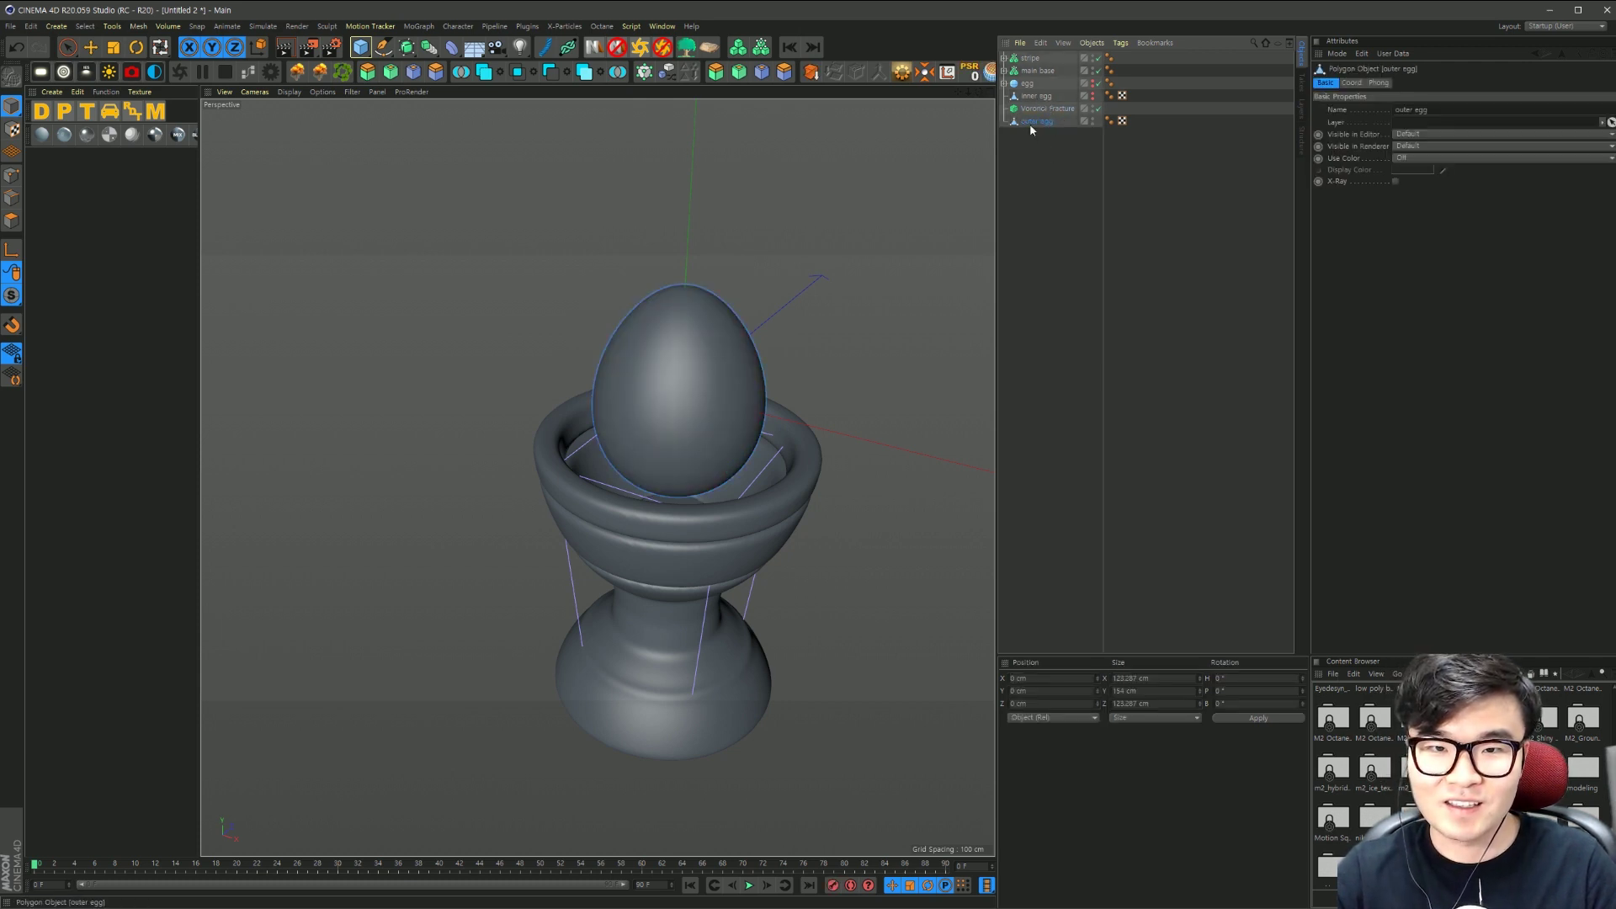
Step: Rename the two egg objects 'inner egg' and 'outer egg'
{"action": "double_click", "coordinate": [1034, 121]}
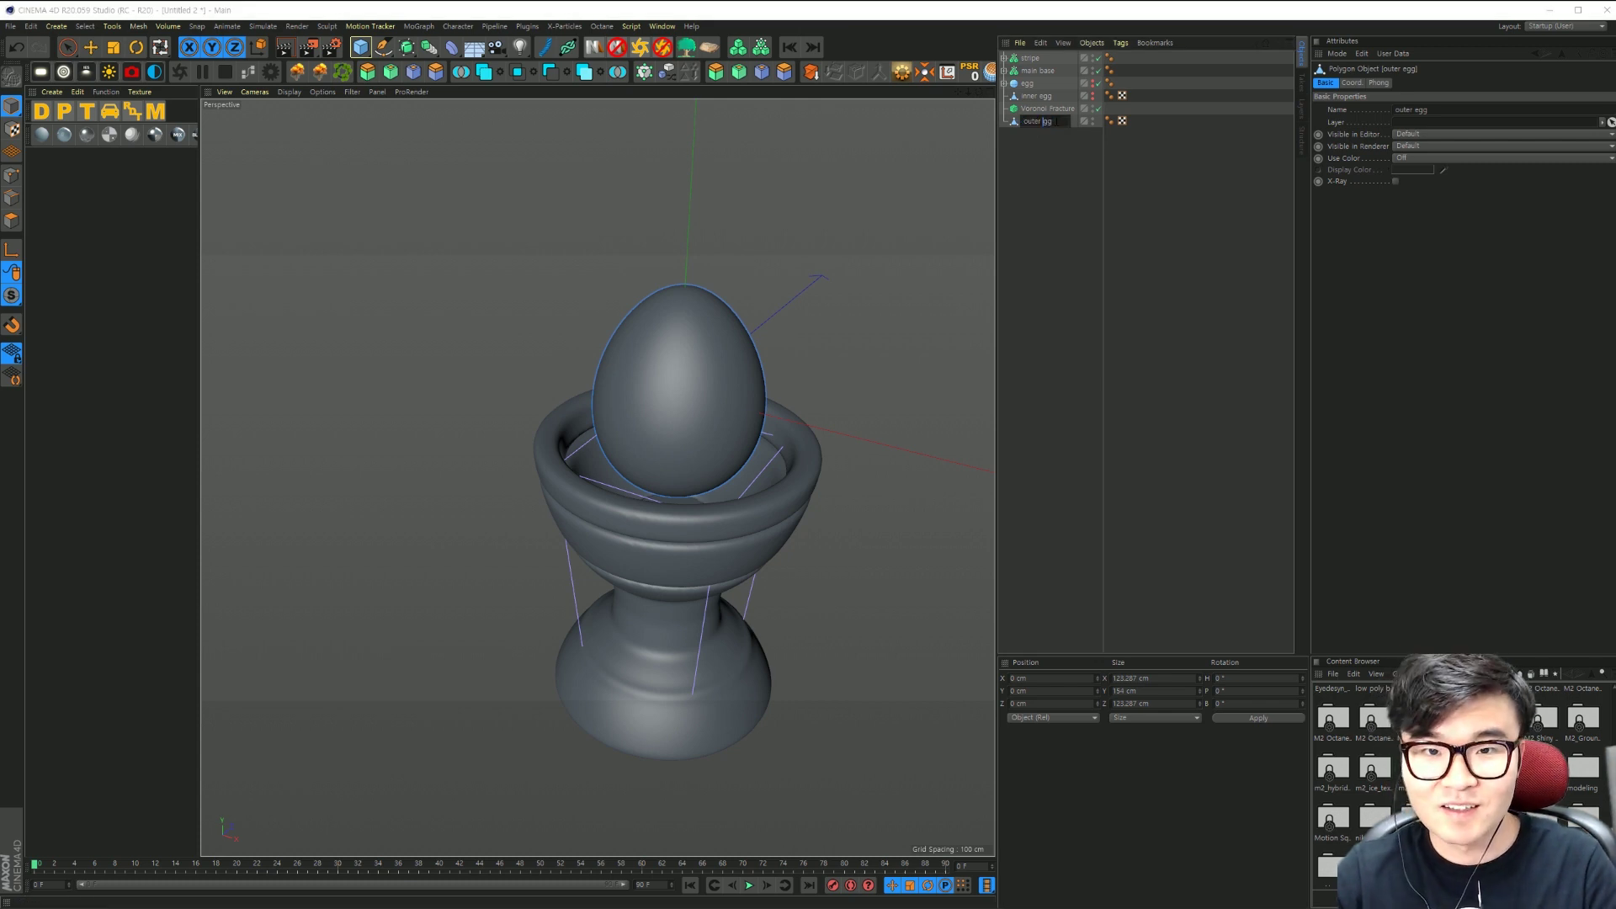
{"action": "key", "text": "BackSpace"}
{"action": "key", "text": "BackSpace"}
{"action": "key", "text": "BackSpace"}
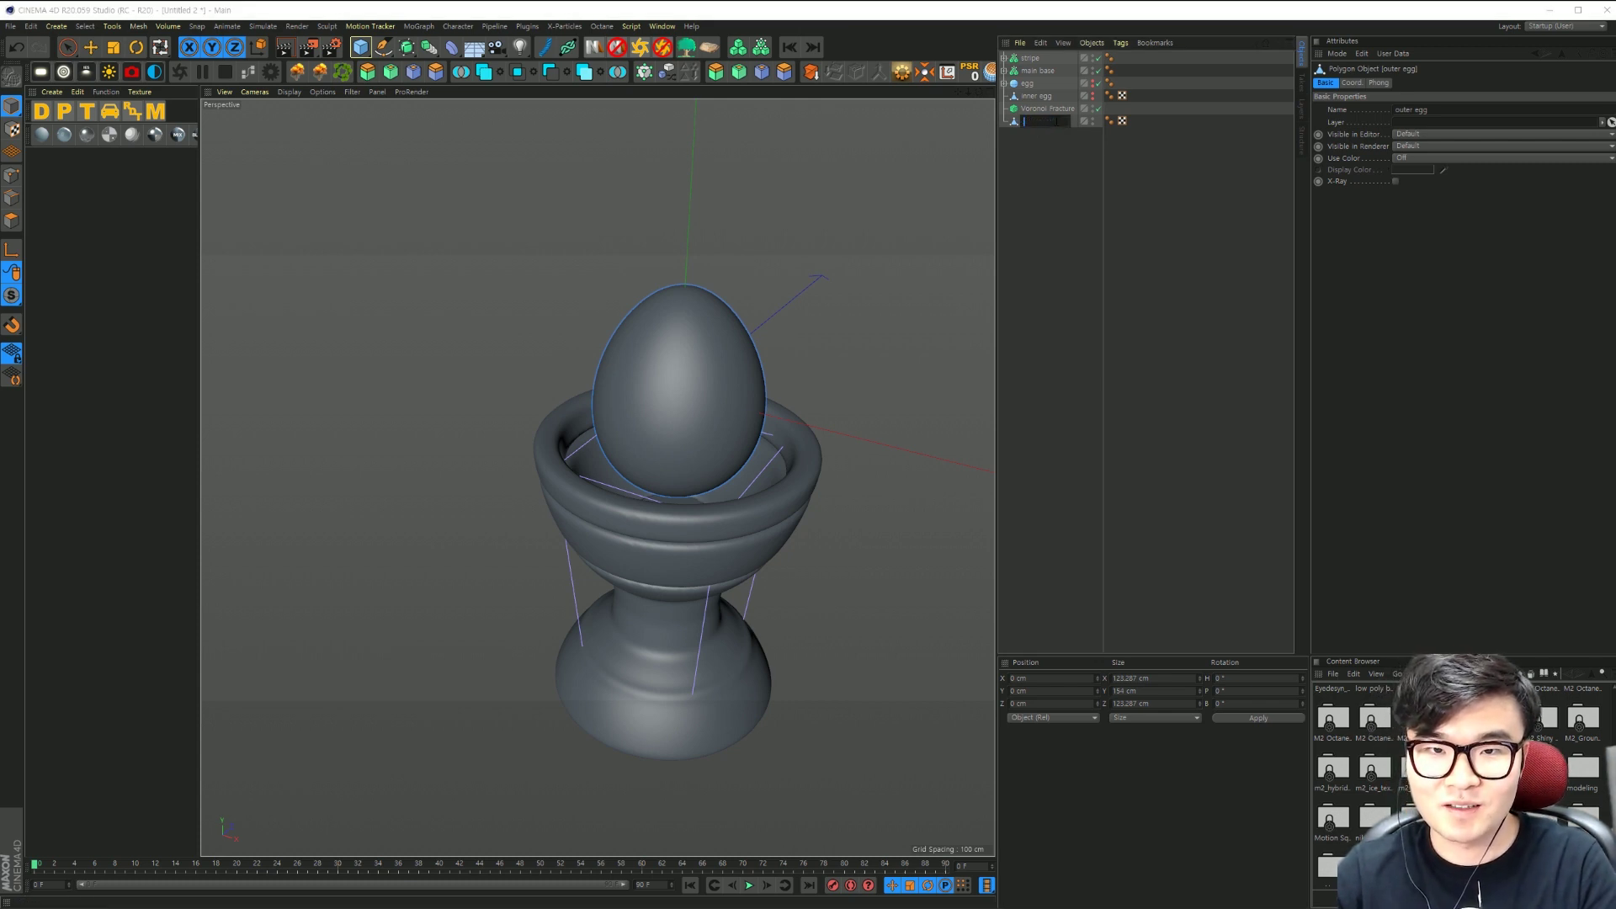
{"action": "type", "text": "inner egg"}
{"action": "key", "text": "Return"}
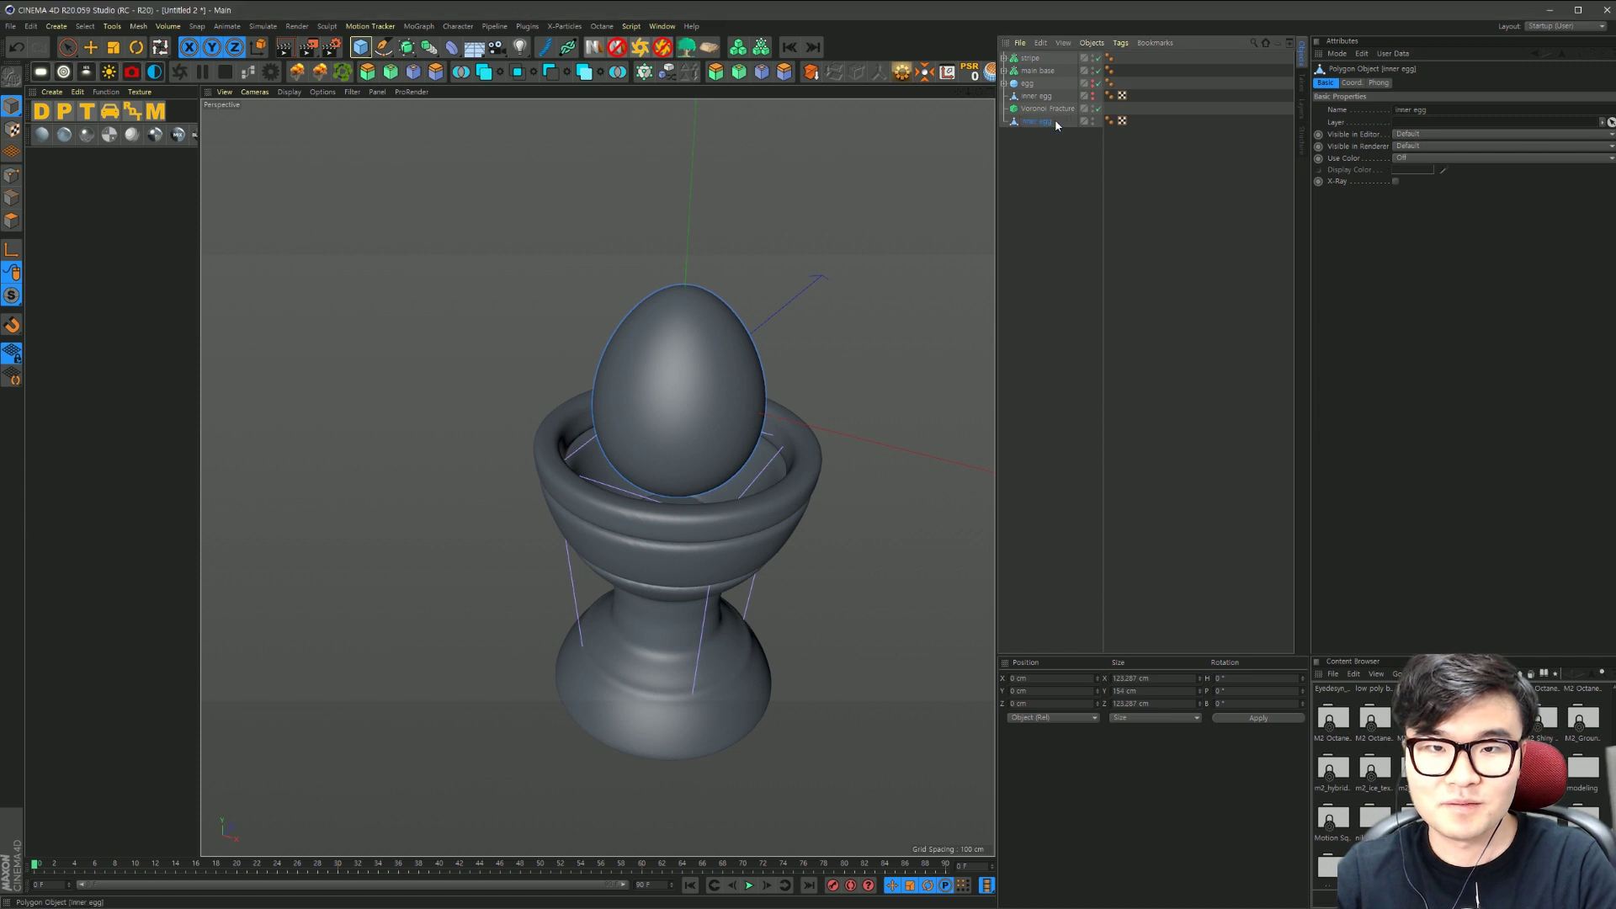
{"action": "double_click", "coordinate": [1039, 95]}
{"action": "type", "text": "o"}
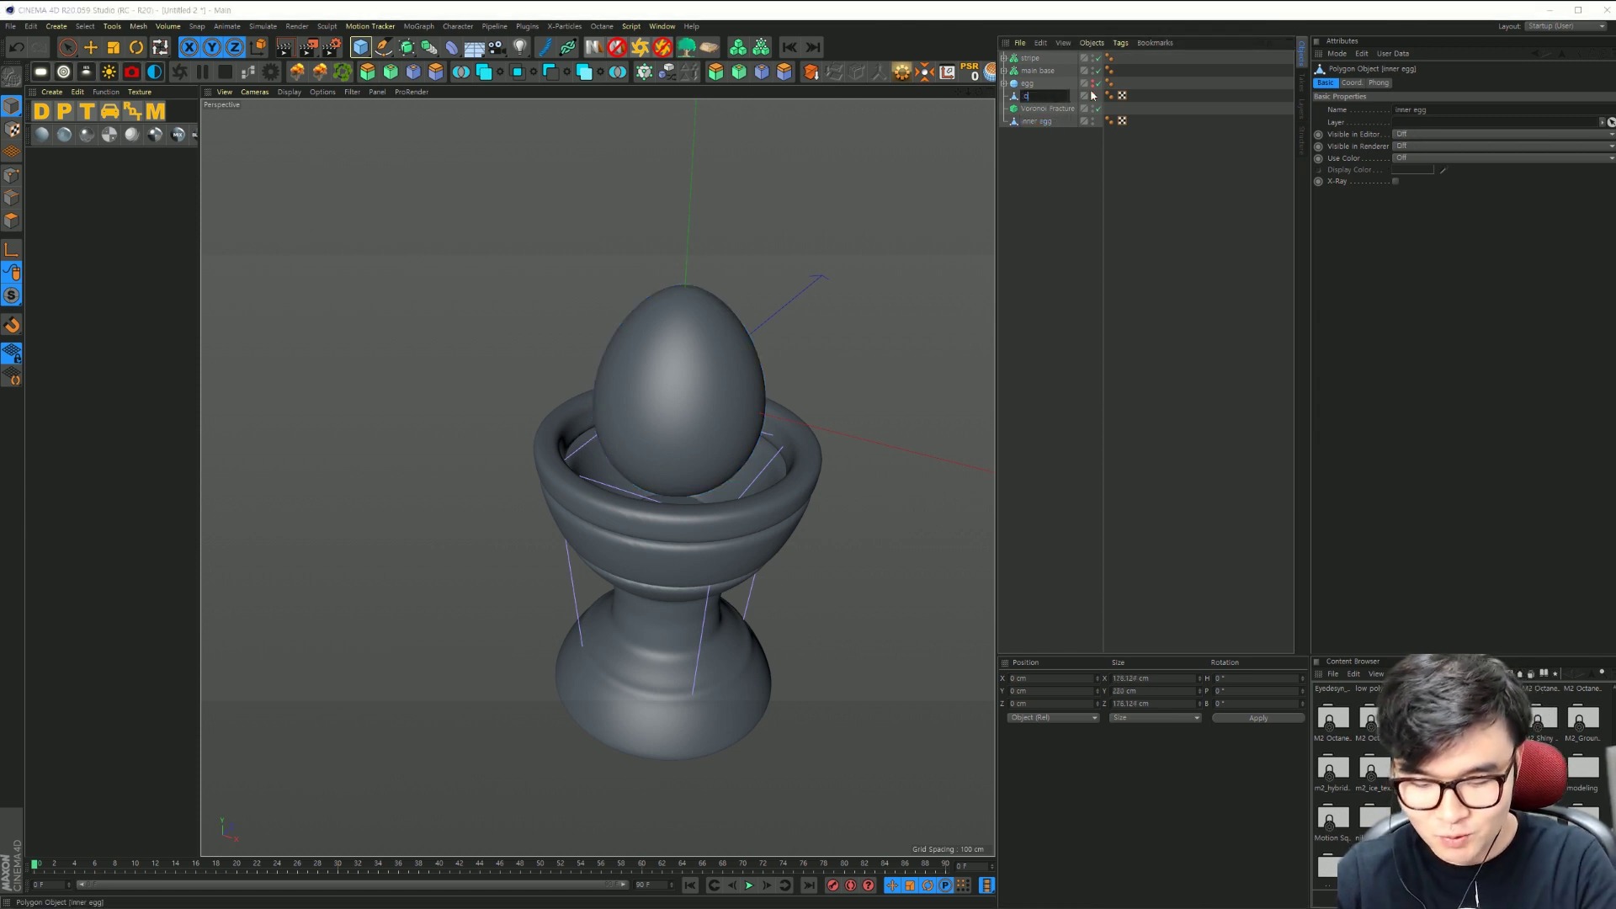
{"action": "type", "text": "ug"}
{"action": "key", "text": "Return"}
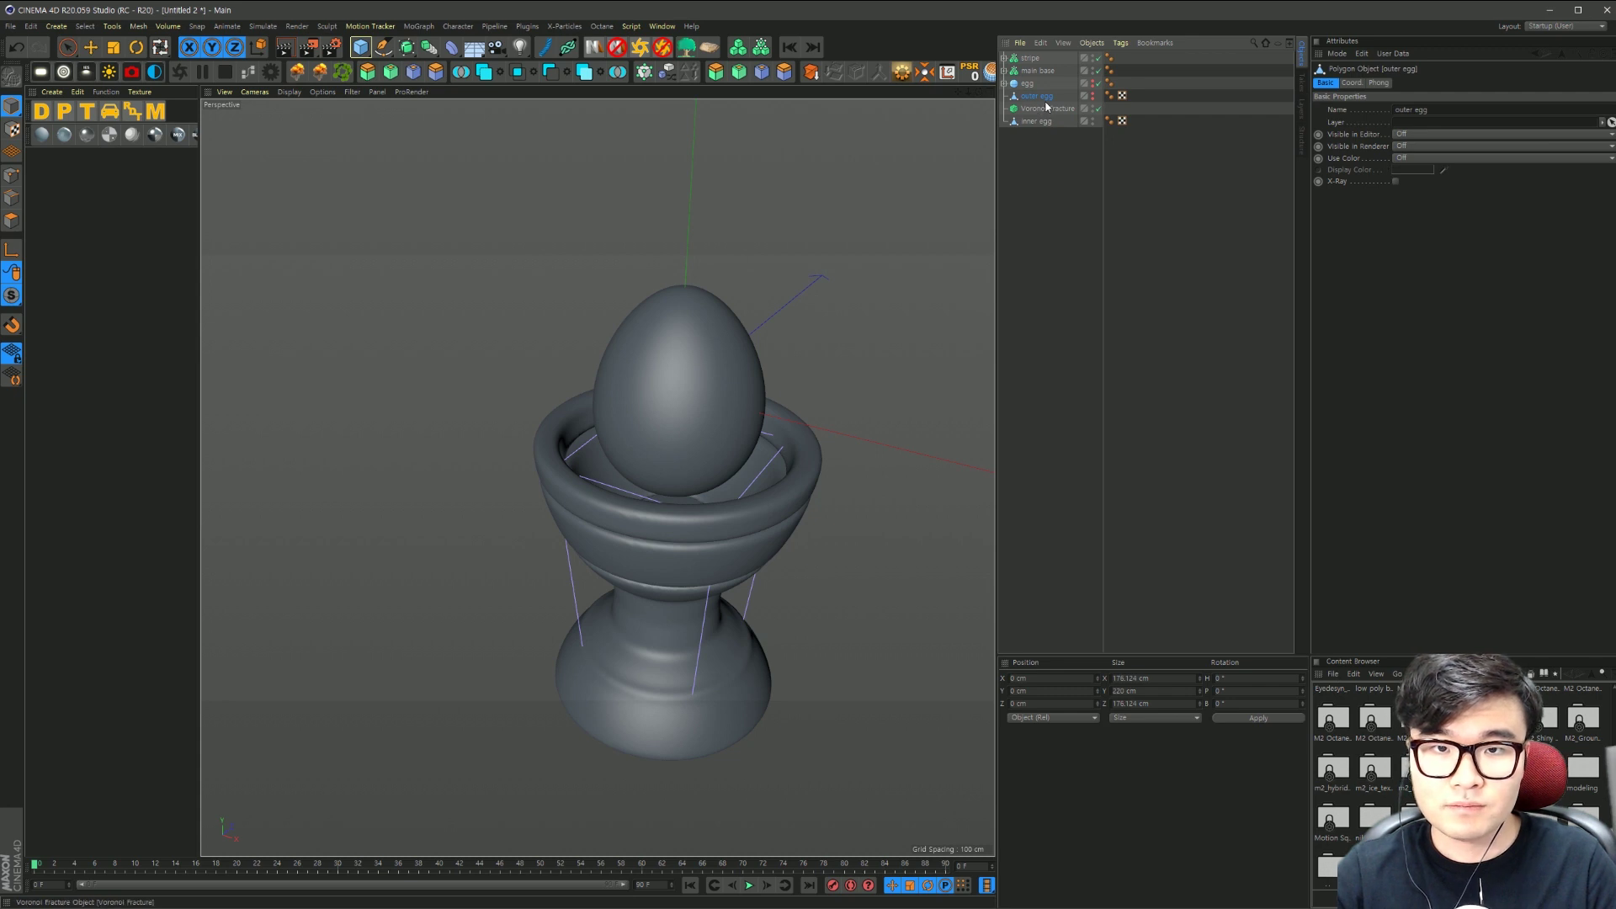
Step: Unhide the outer egg and place it inside the Voronoi Fracture
{"action": "left_click", "coordinate": [1092, 95]}
{"action": "left_click", "coordinate": [1038, 111]}
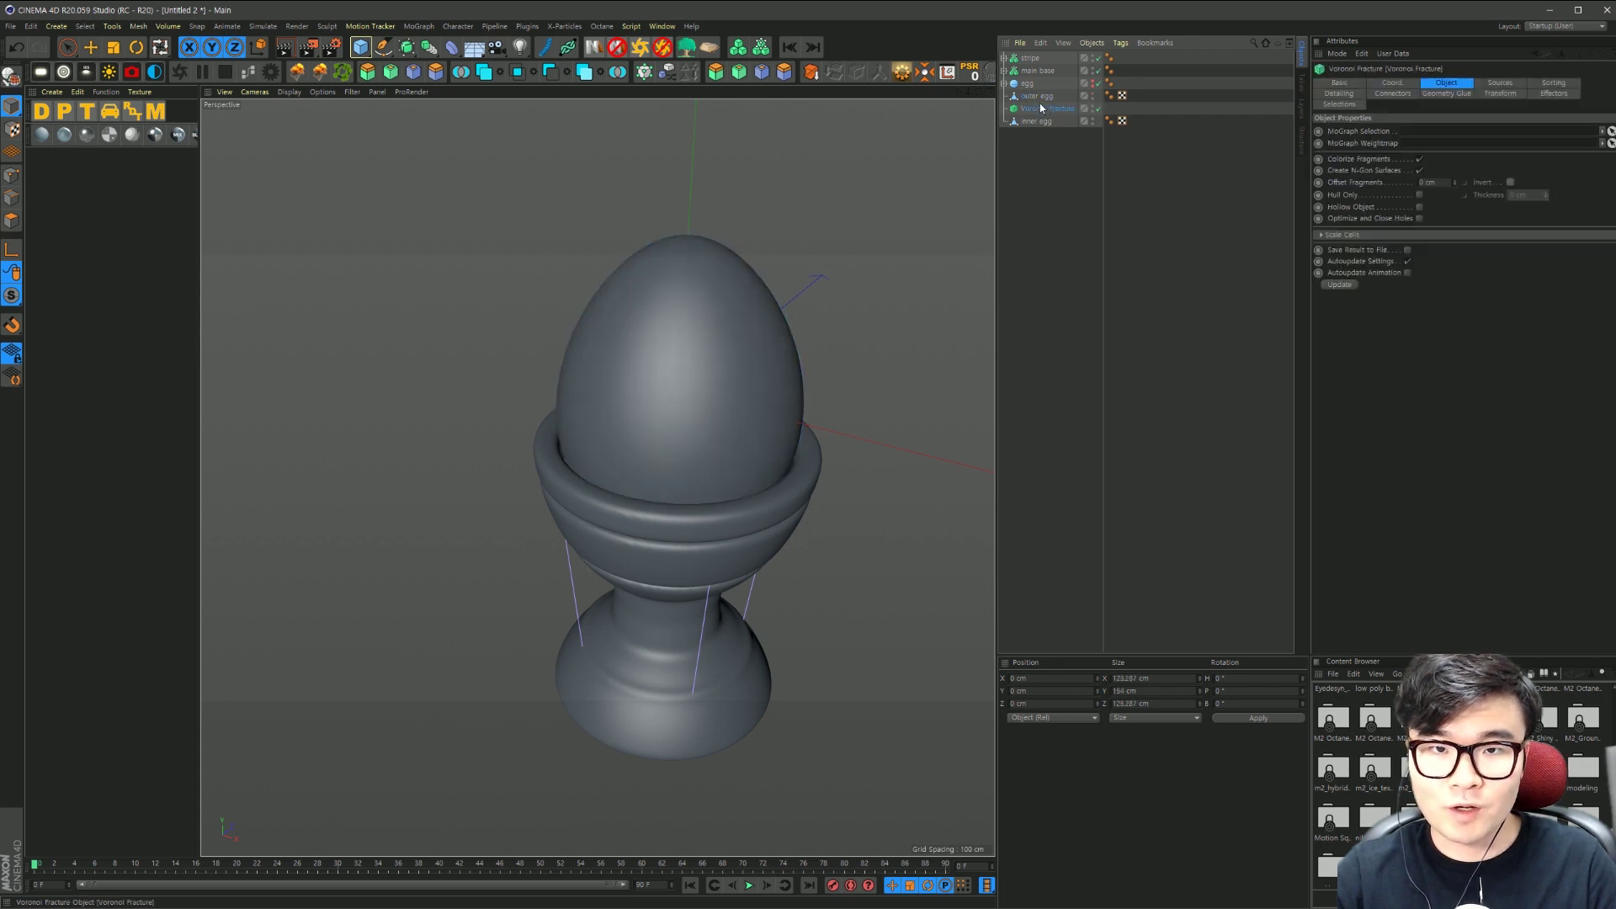
{"action": "left_click_drag", "start_coordinate": [1038, 96], "coordinate": [1044, 109]}
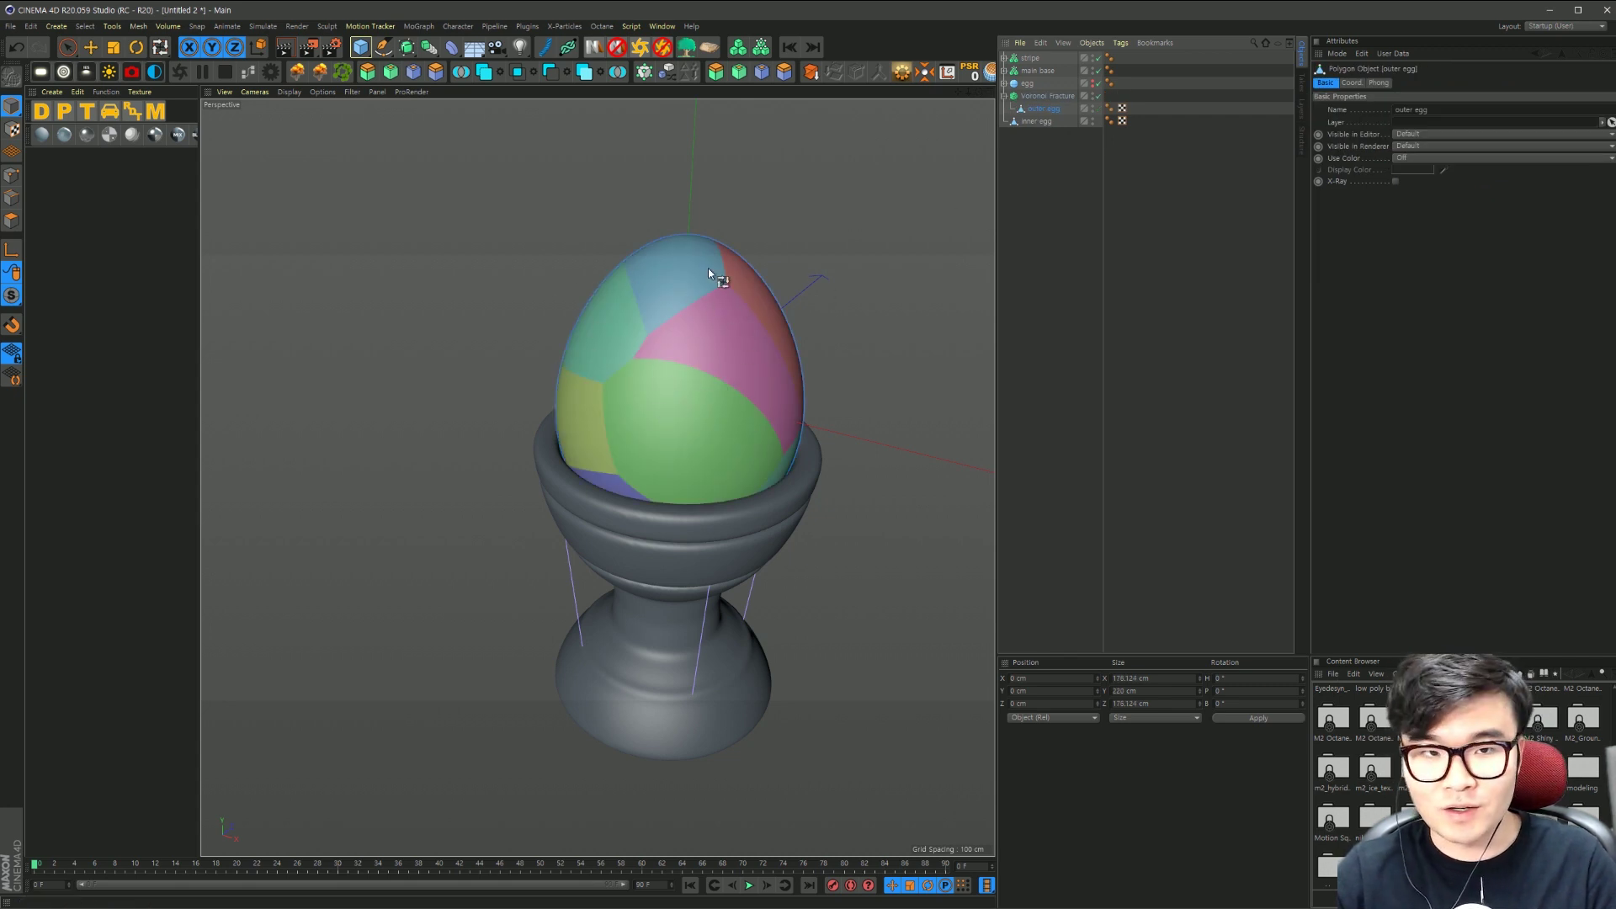
Step: Set the Voronoi Fracture's point generator to 1000 points
{"action": "left_click", "coordinate": [1063, 96]}
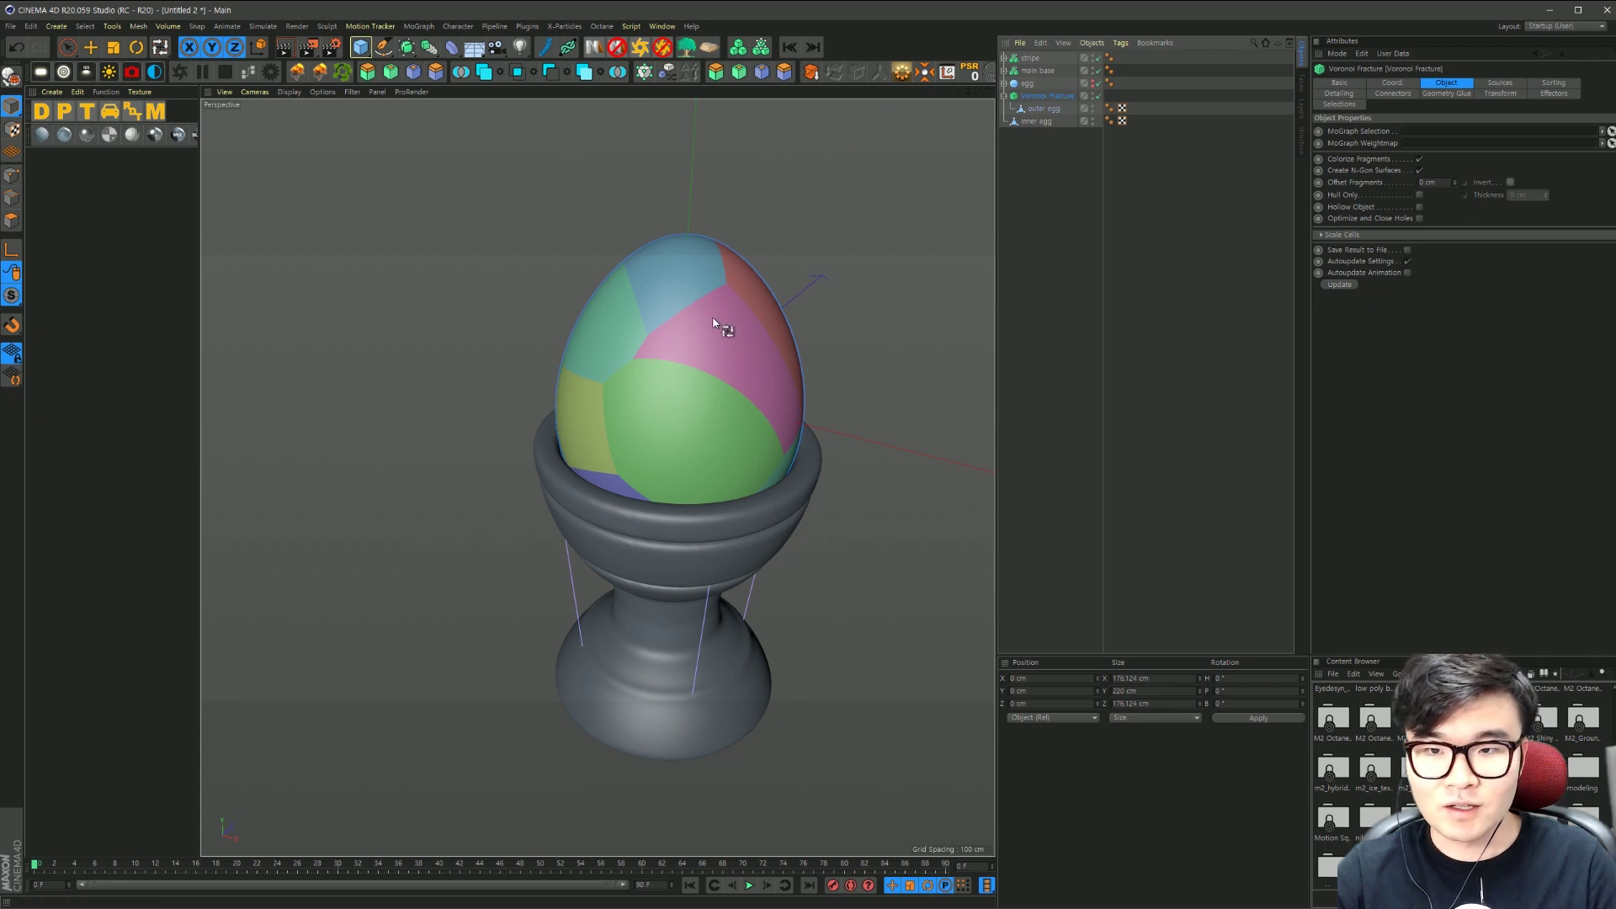
{"action": "left_click", "coordinate": [1501, 83]}
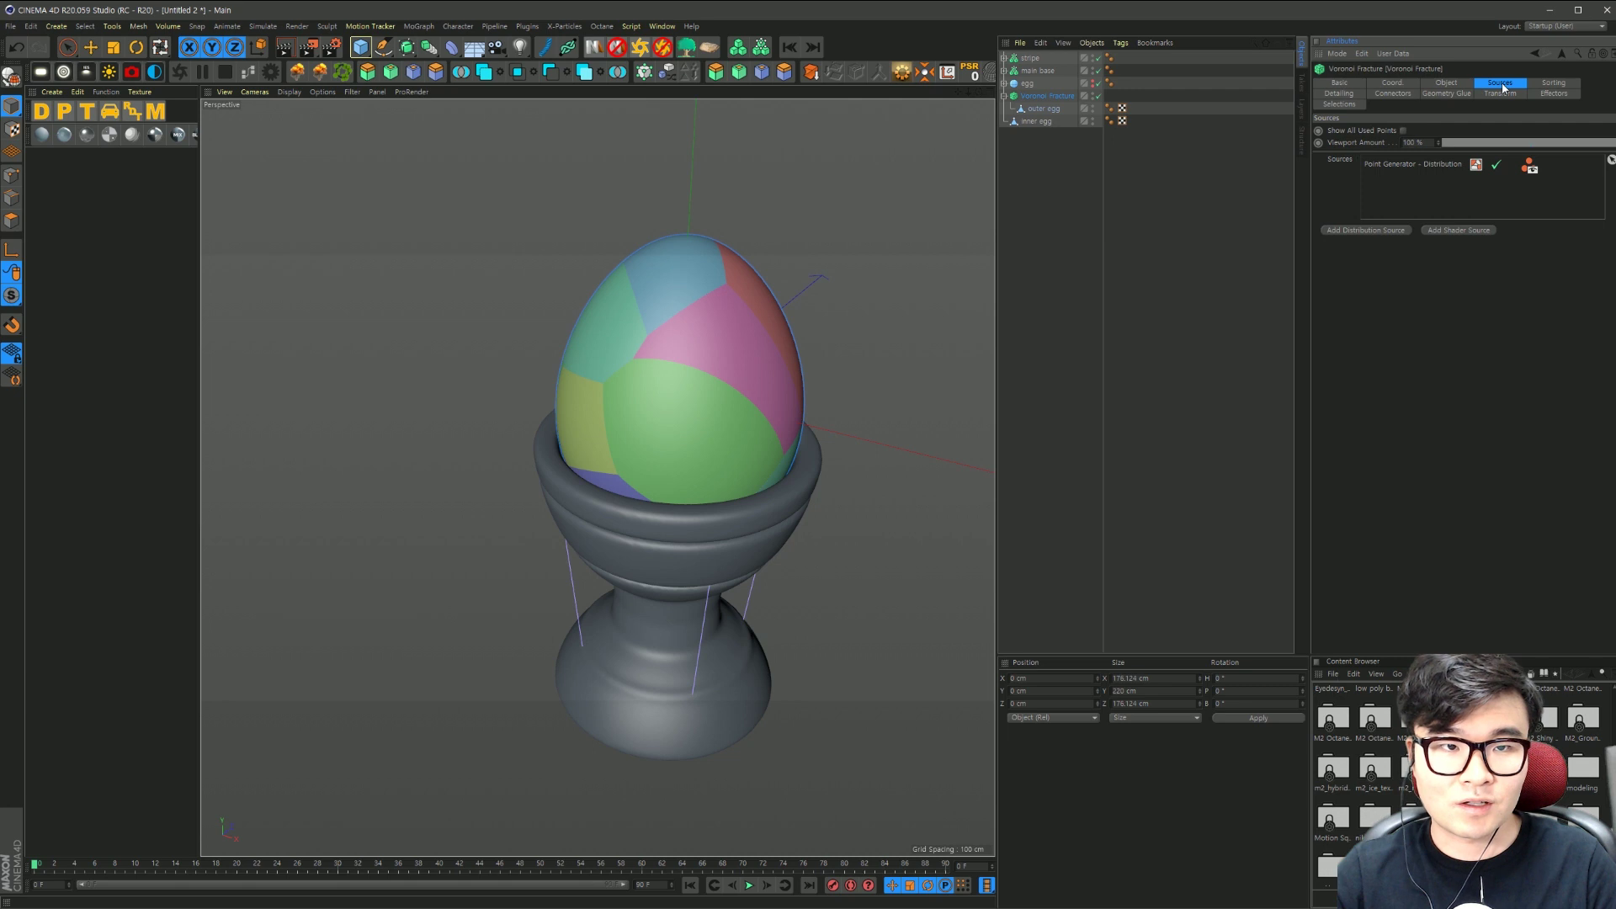
{"action": "left_click", "coordinate": [1407, 165]}
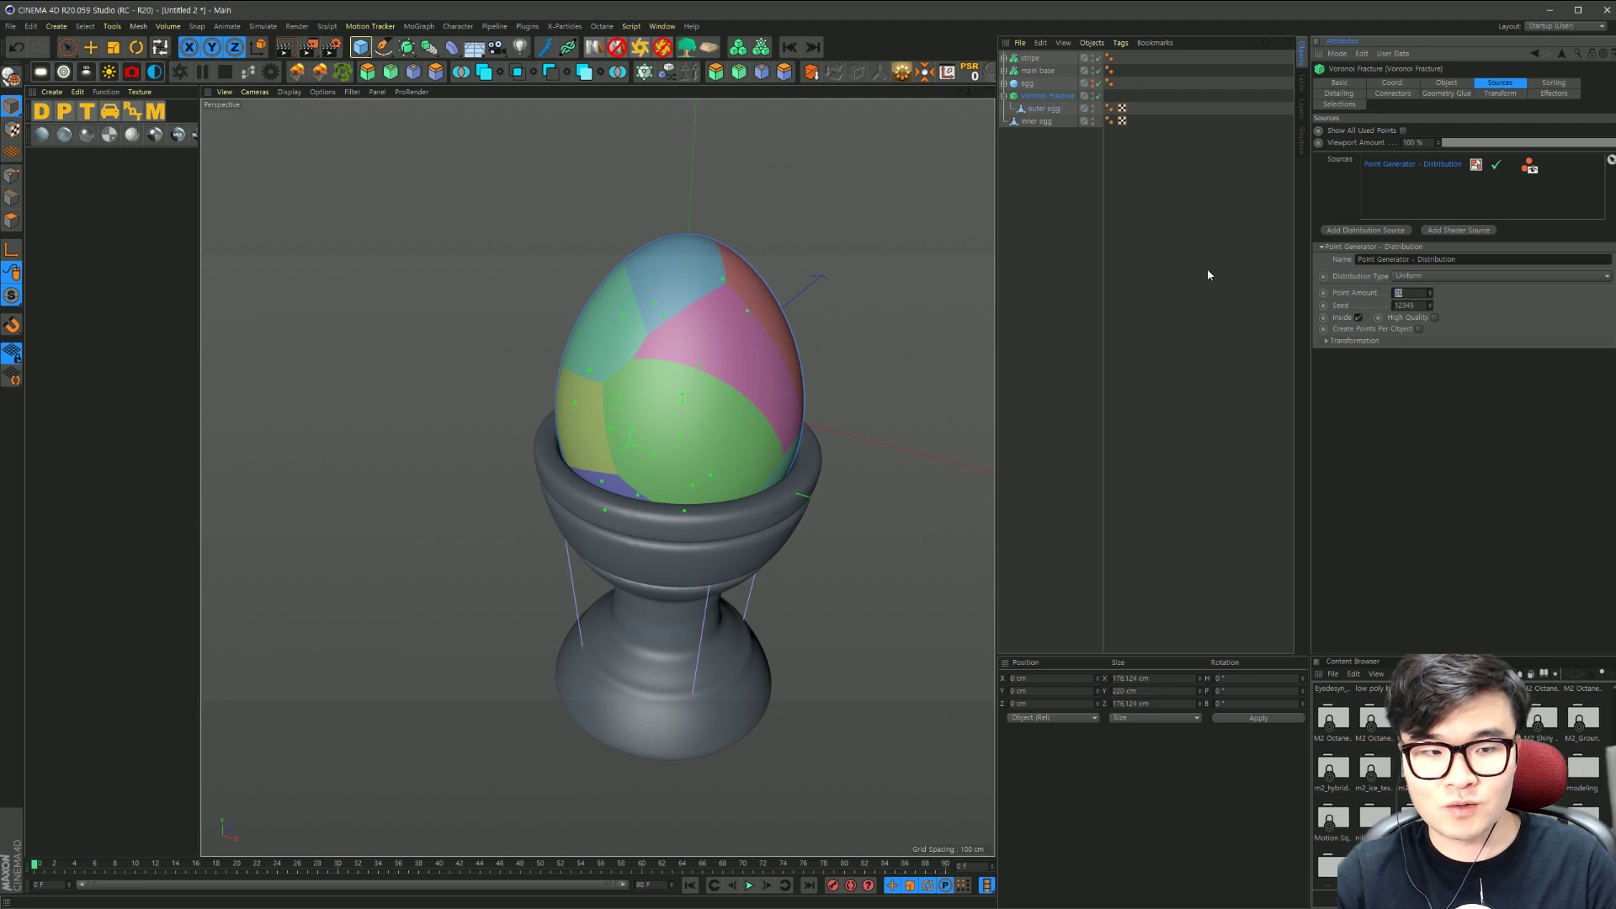
{"action": "type", "text": "10"}
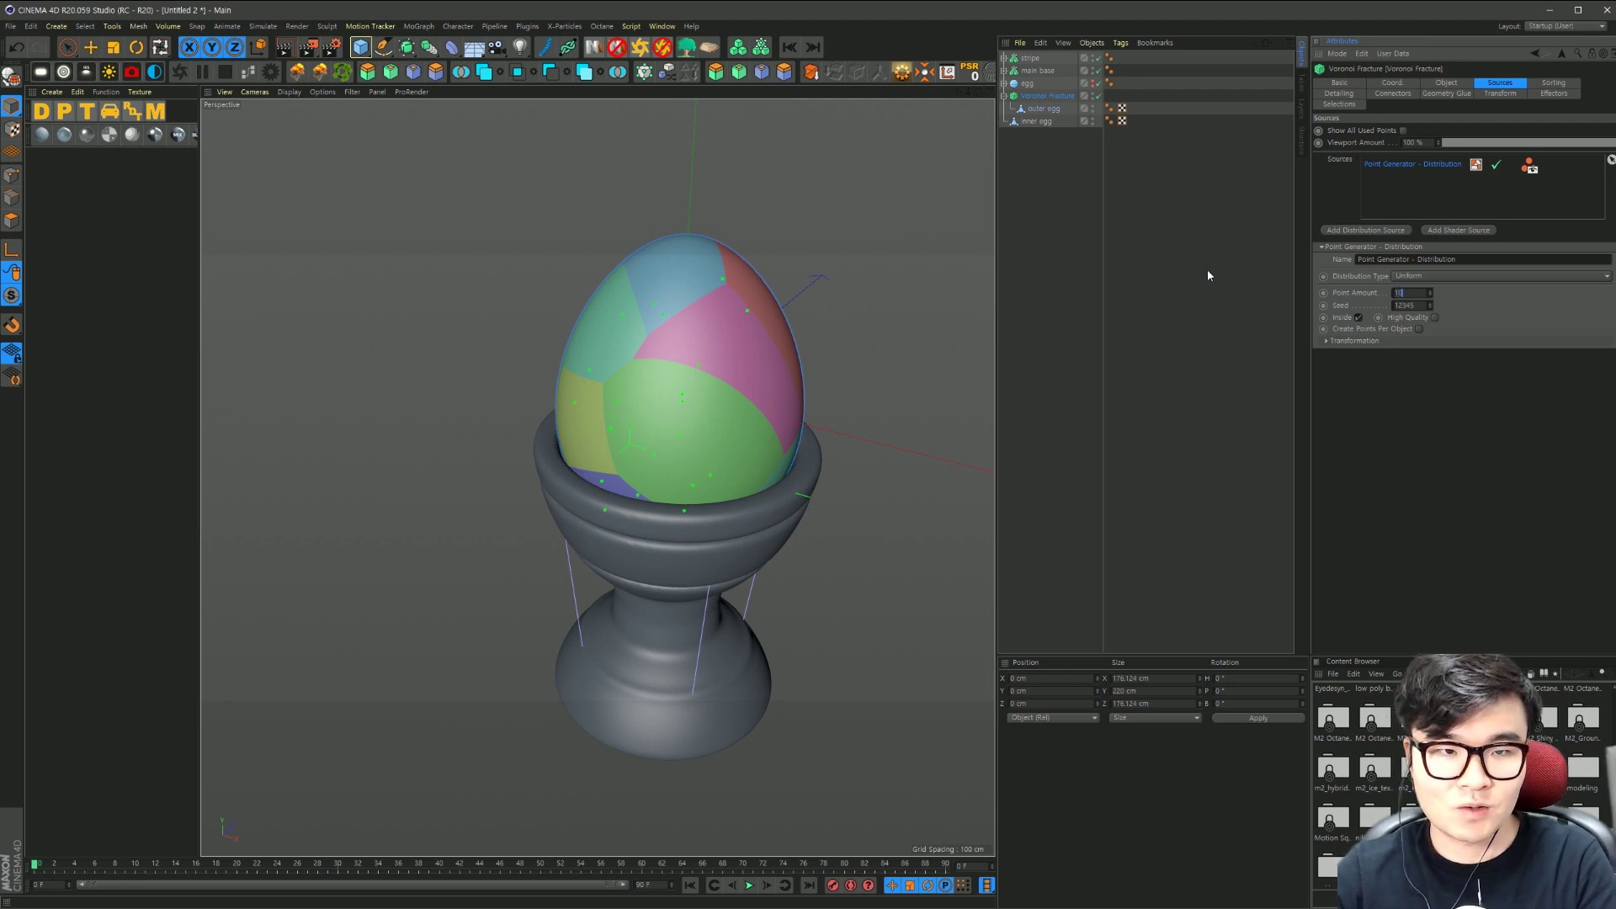
{"action": "type", "text": "00"}
{"action": "key", "text": "Return"}
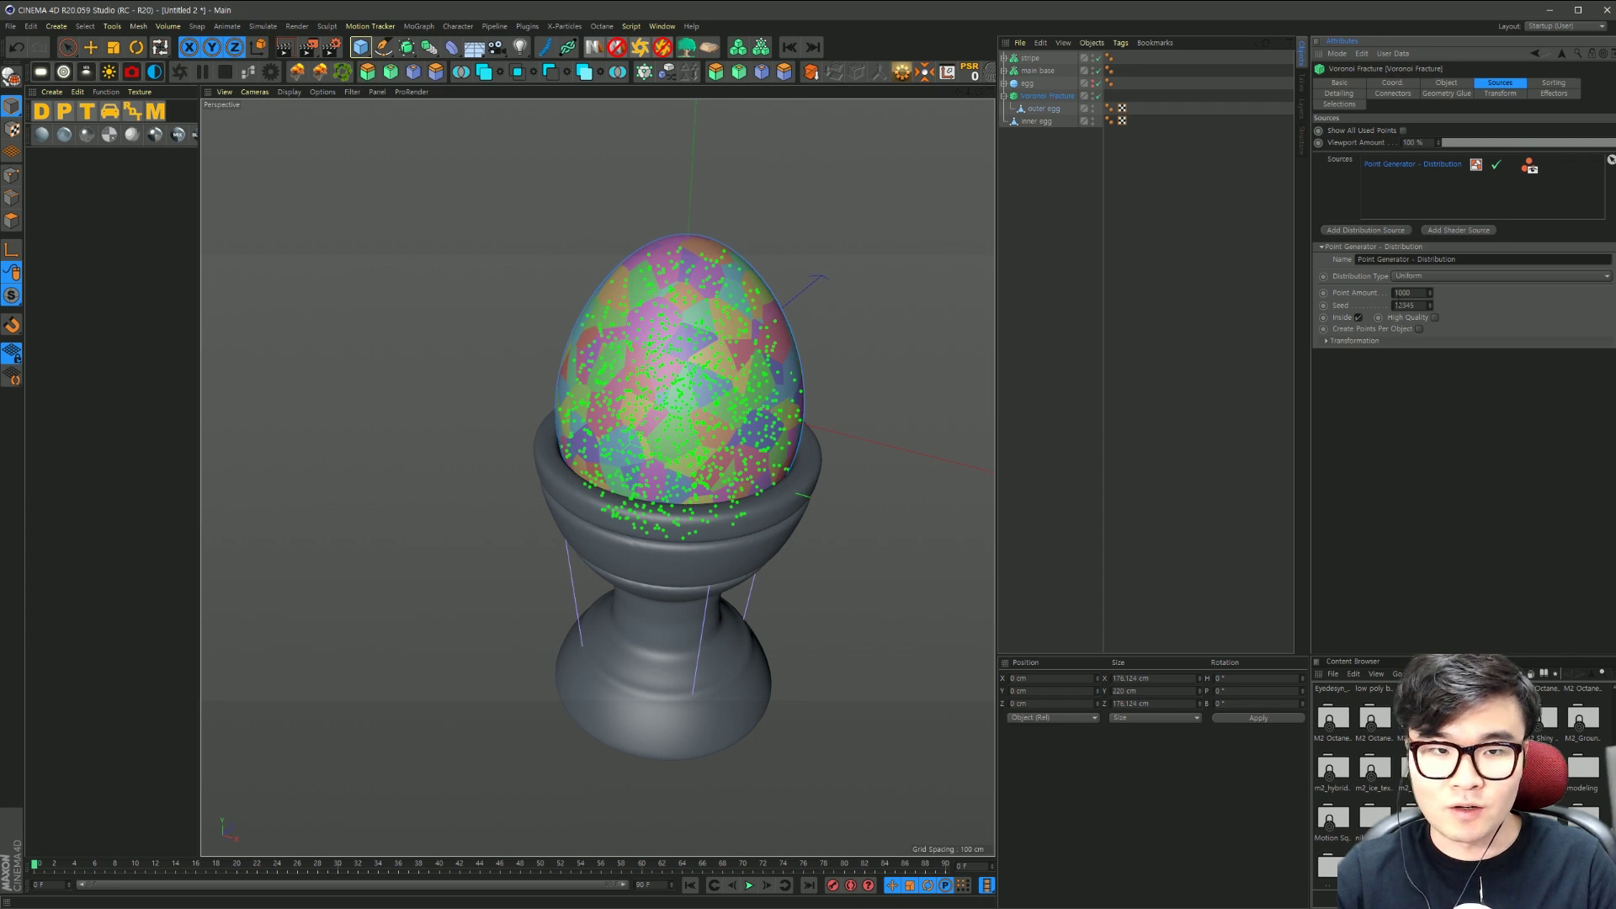
Step: Raise the point generator's seed to 12351 and reselect the Voronoi Fracture
{"action": "left_click", "coordinate": [1428, 305]}
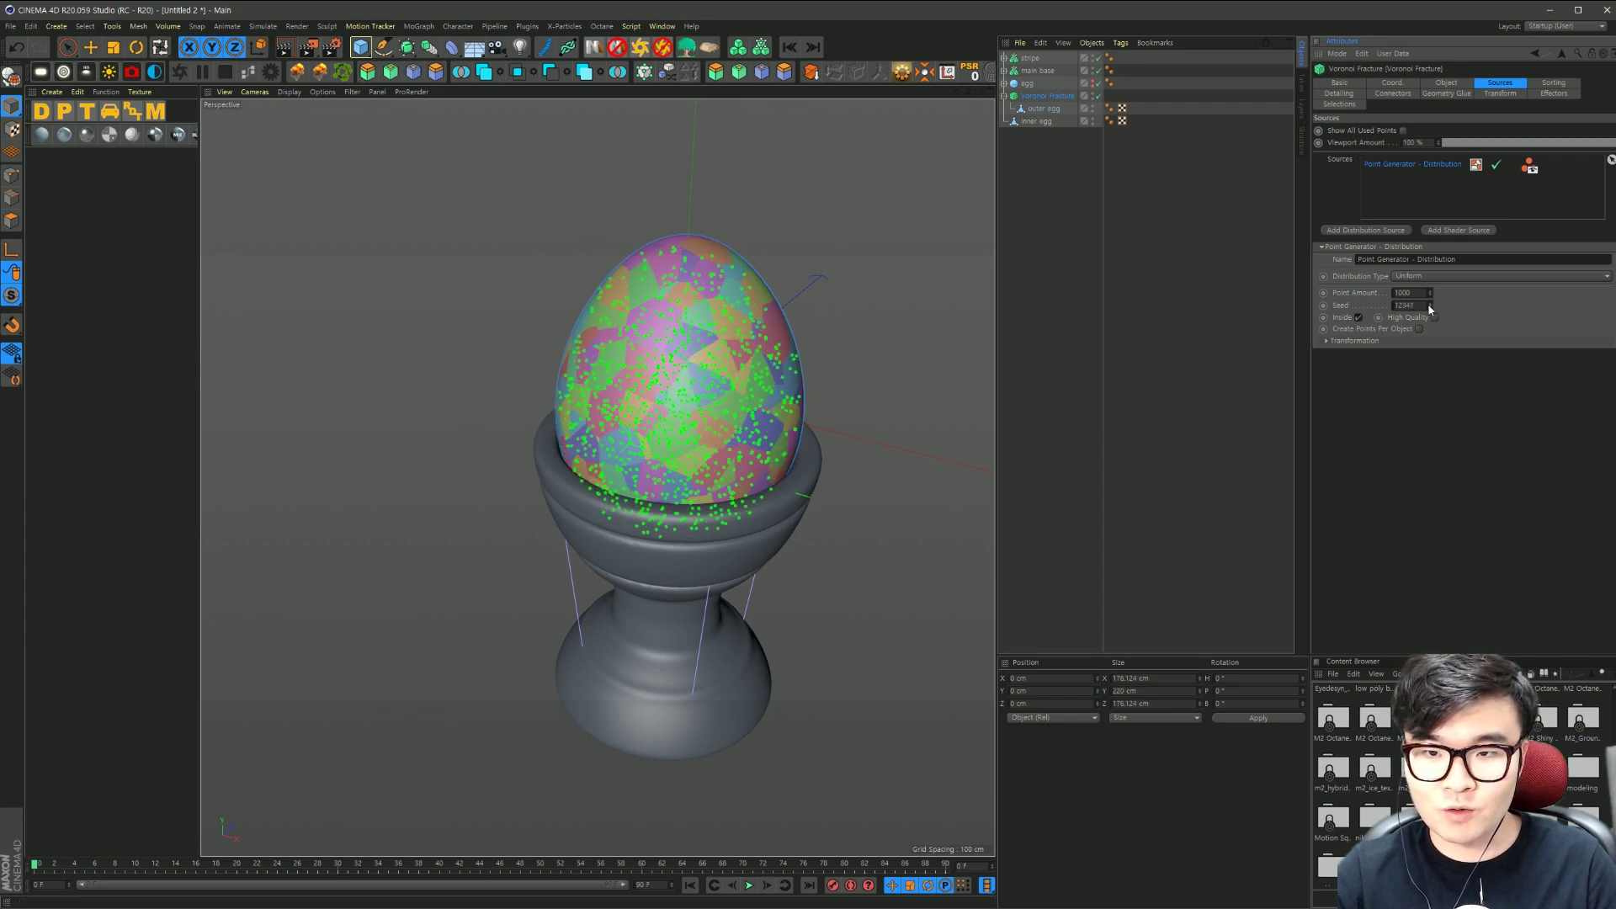
{"action": "left_click", "coordinate": [1429, 306]}
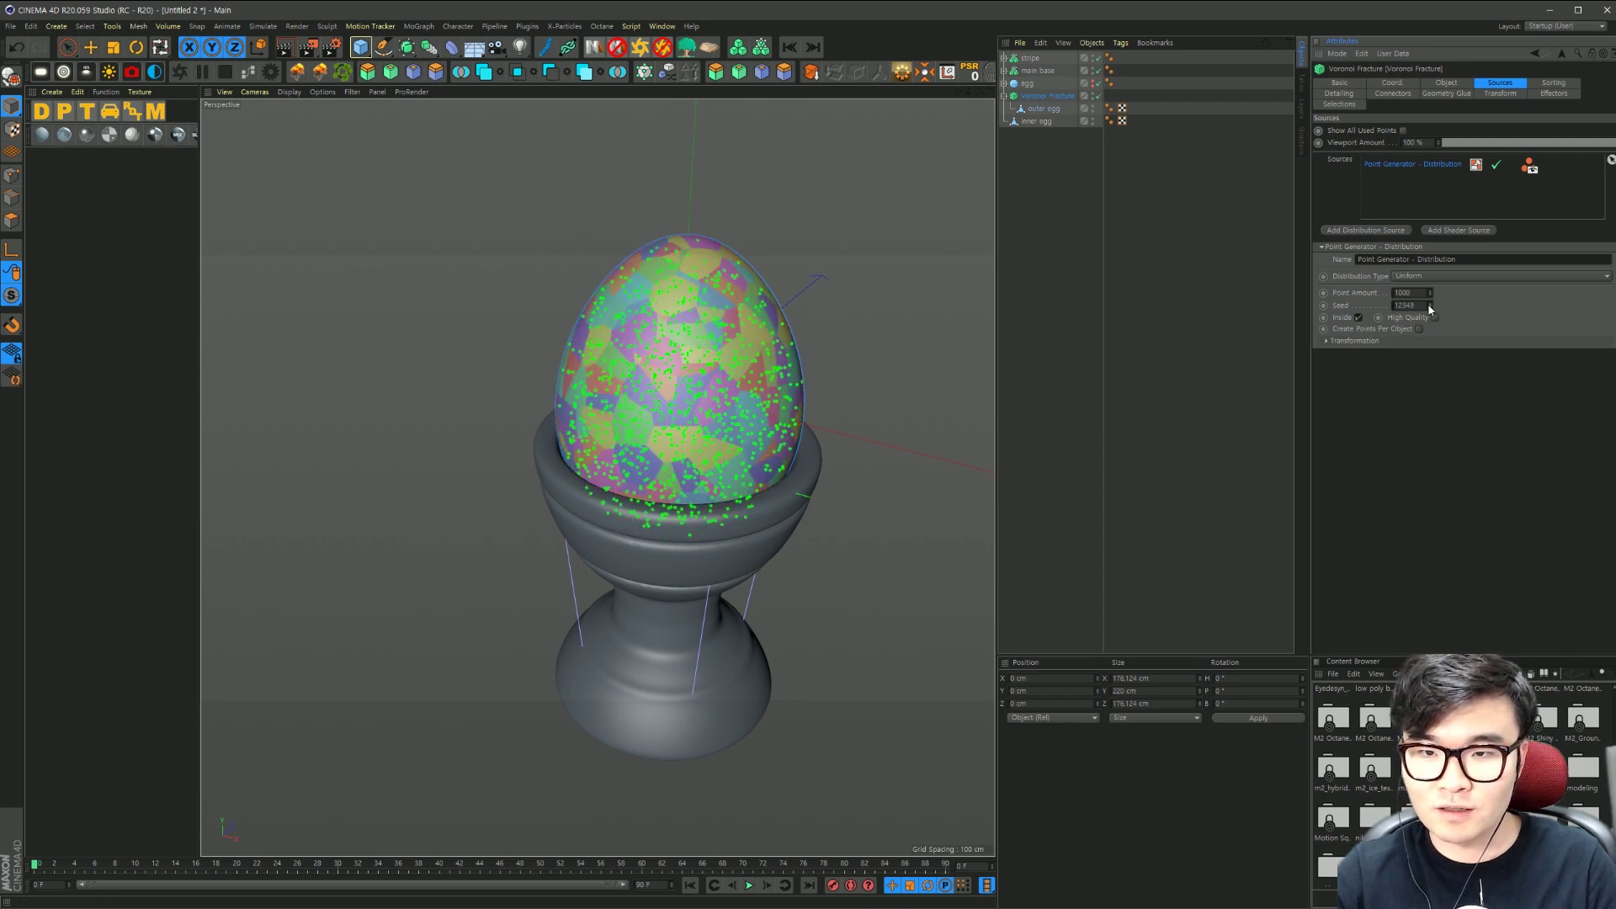
{"action": "left_click", "coordinate": [1428, 305]}
{"action": "left_click", "coordinate": [1428, 306]}
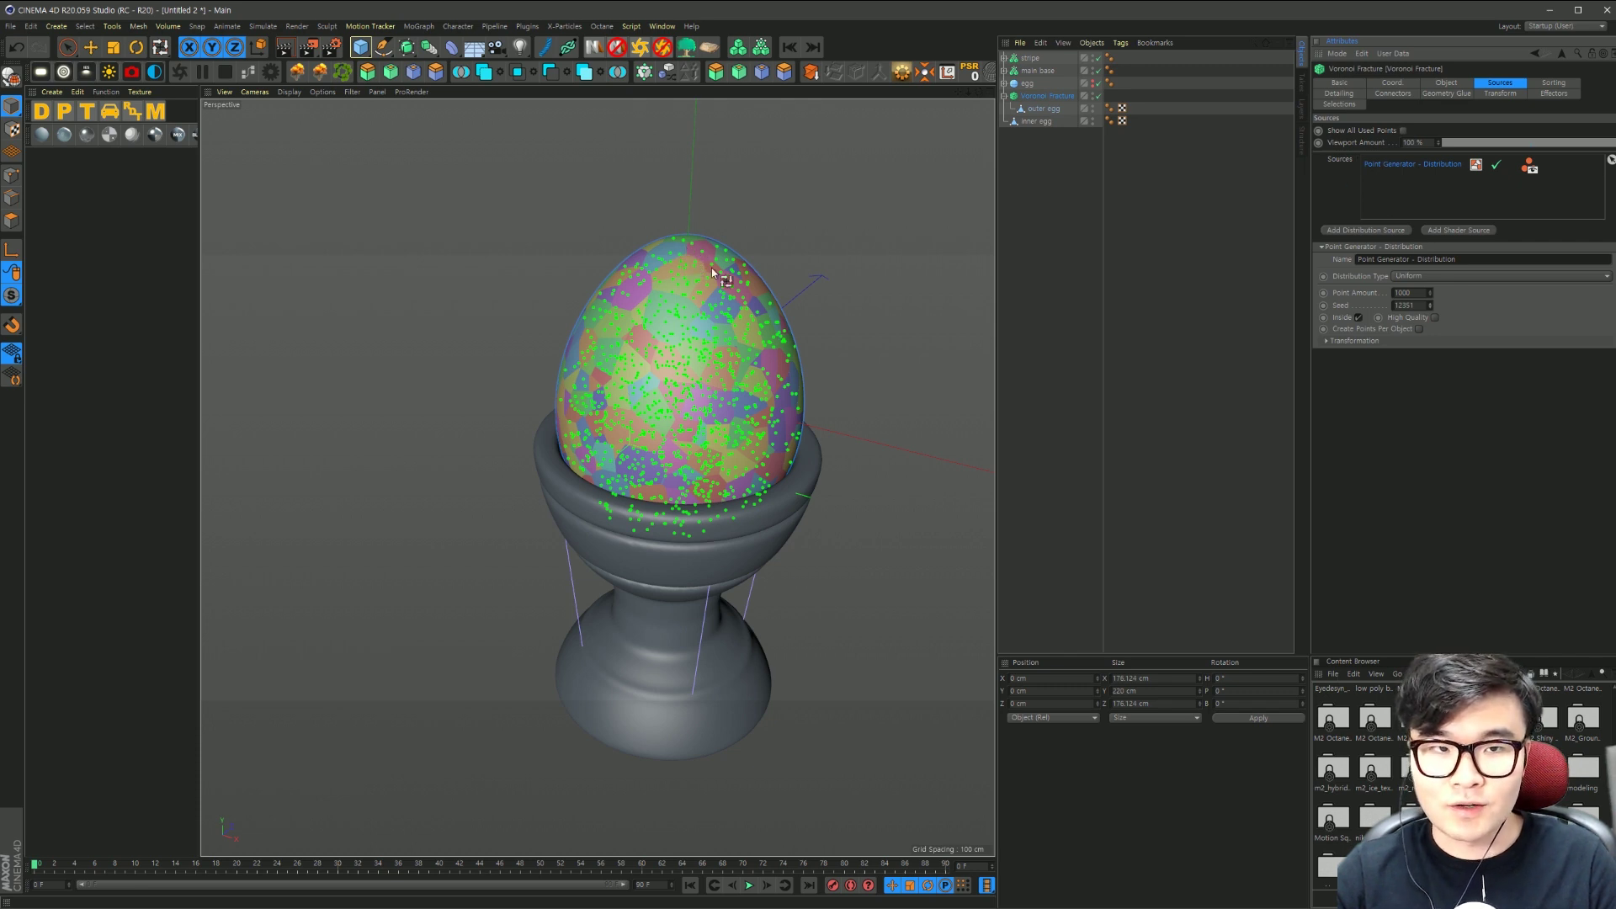
{"action": "left_click", "coordinate": [67, 47]}
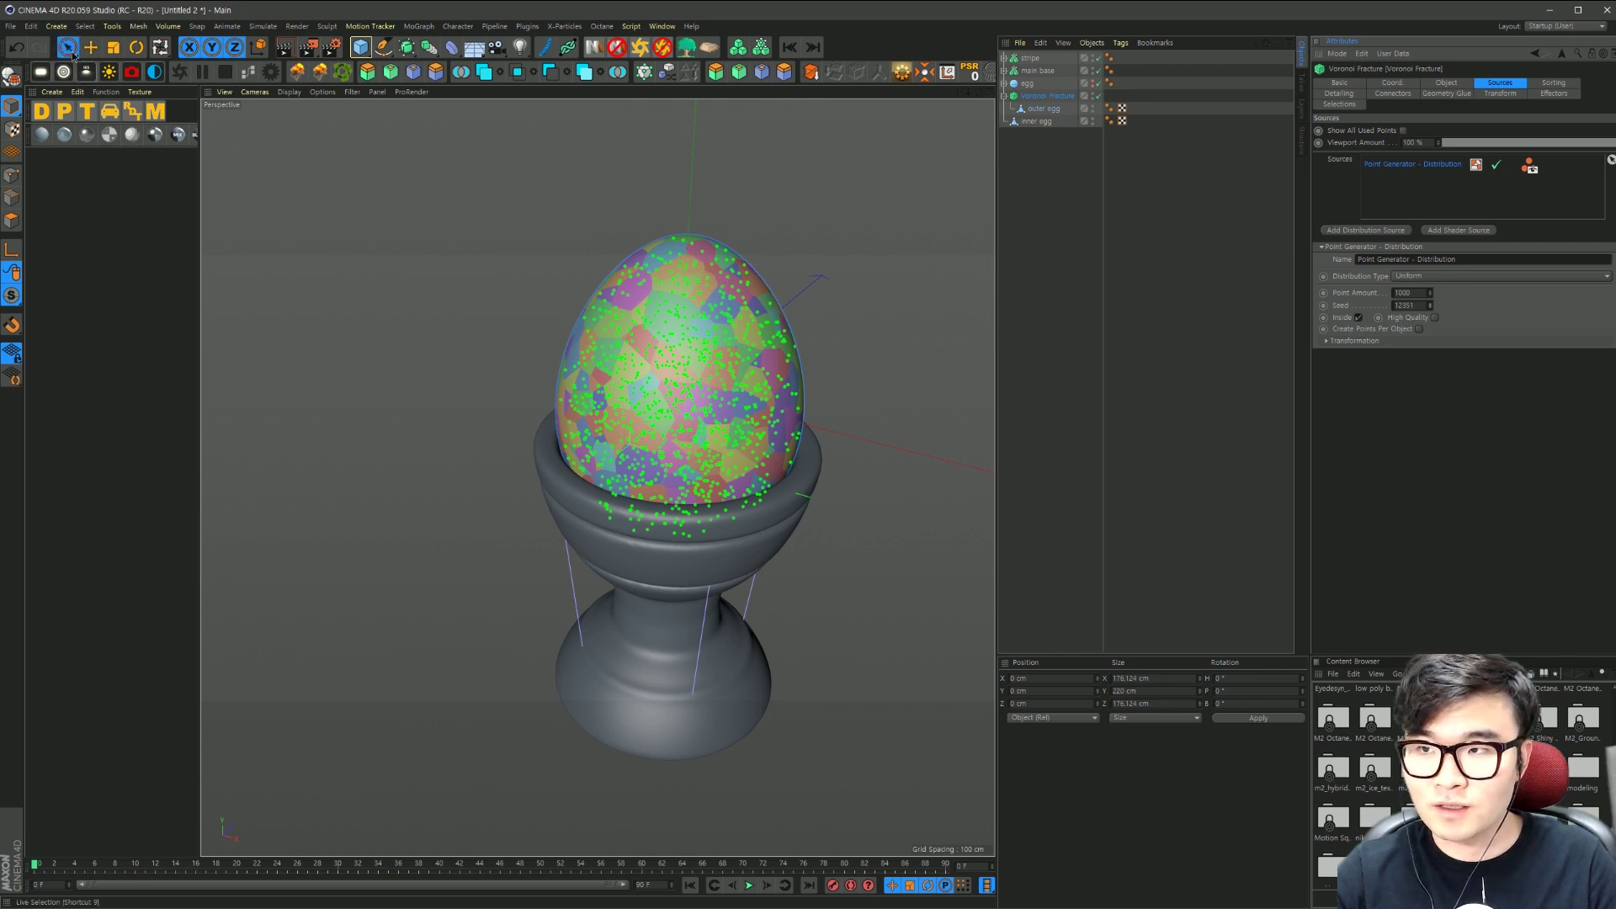
{"action": "left_click", "coordinate": [891, 261]}
{"action": "left_click", "coordinate": [1047, 97]}
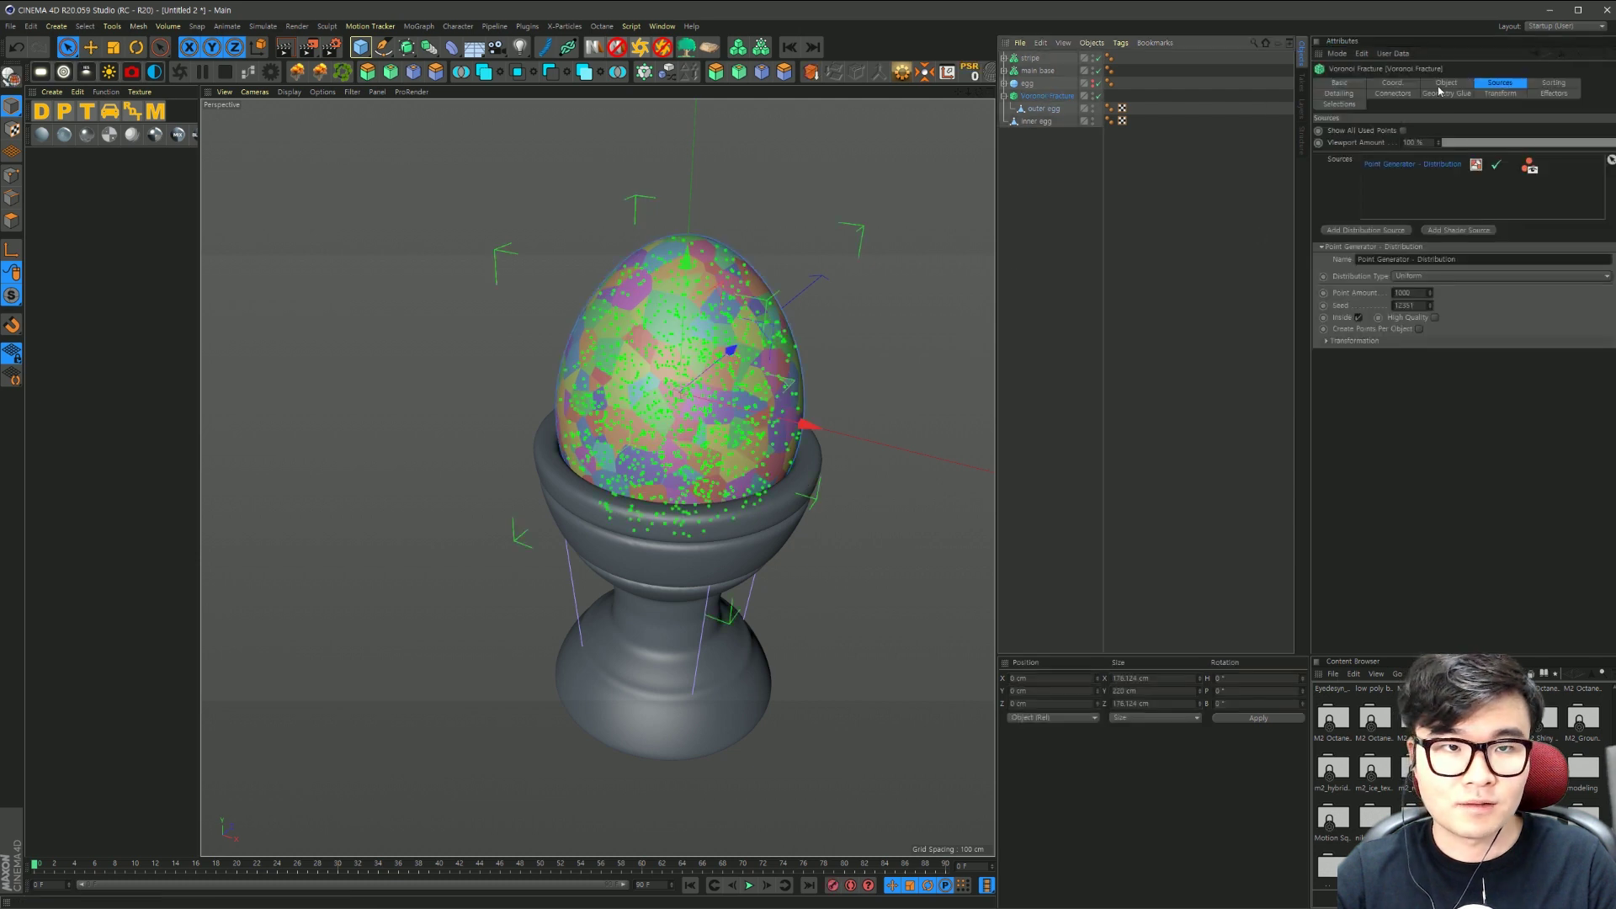
{"action": "left_click", "coordinate": [1440, 86]}
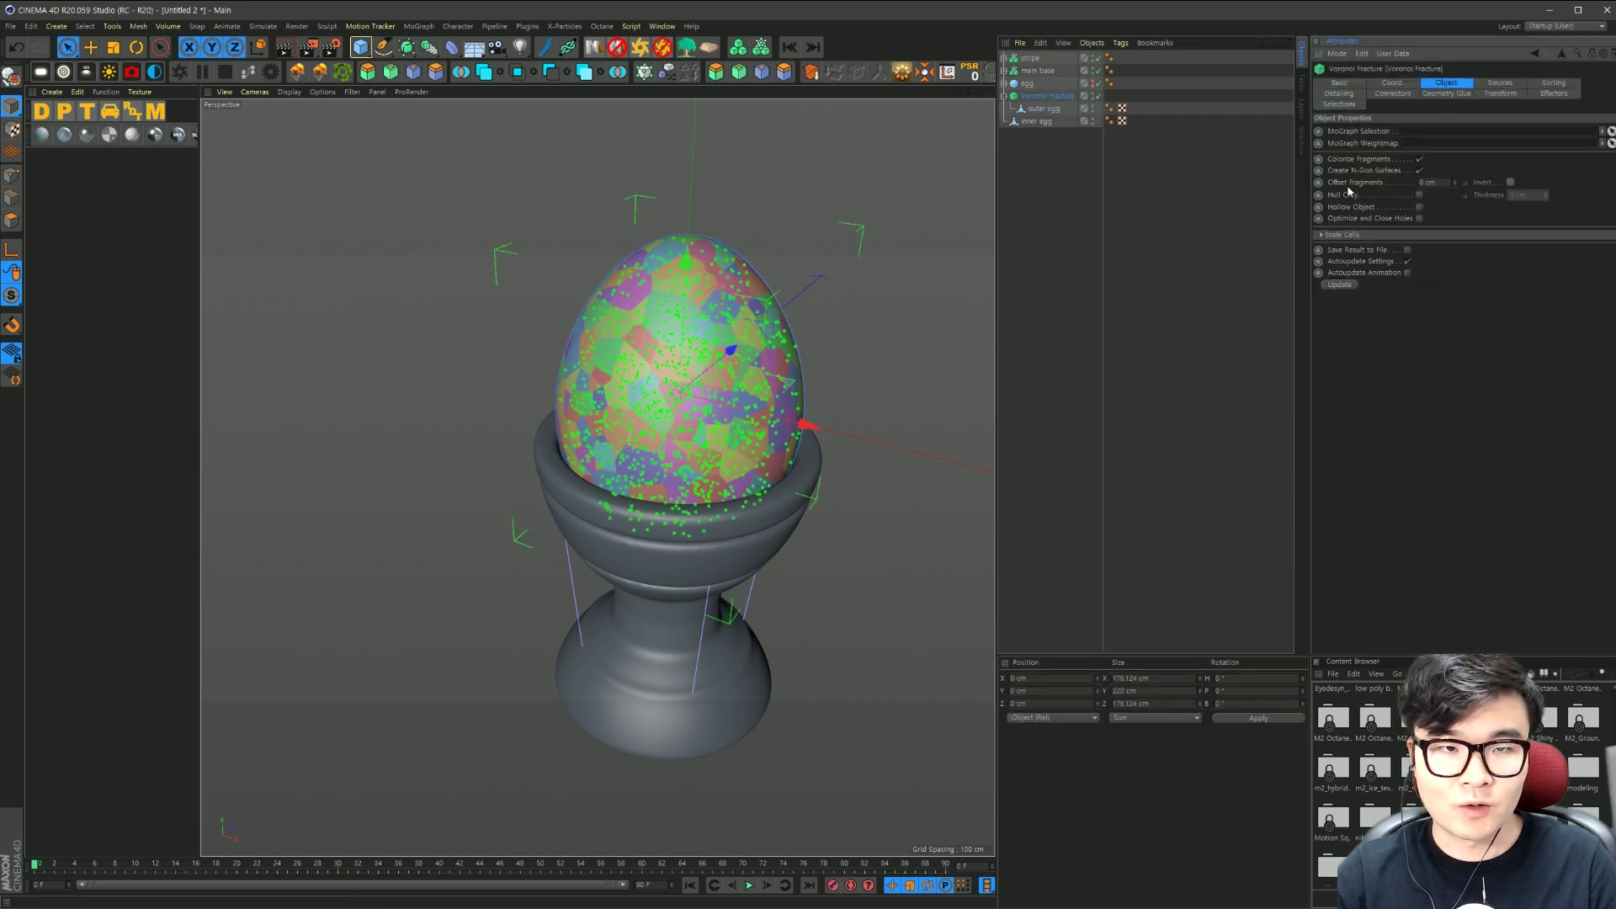
Step: Set Offset Fragments to 0.2 cm and enable Hull Only with 0.2 cm thickness
{"action": "scroll", "coordinate": [681, 303], "scroll_direction": "up", "scroll_amount": 2}
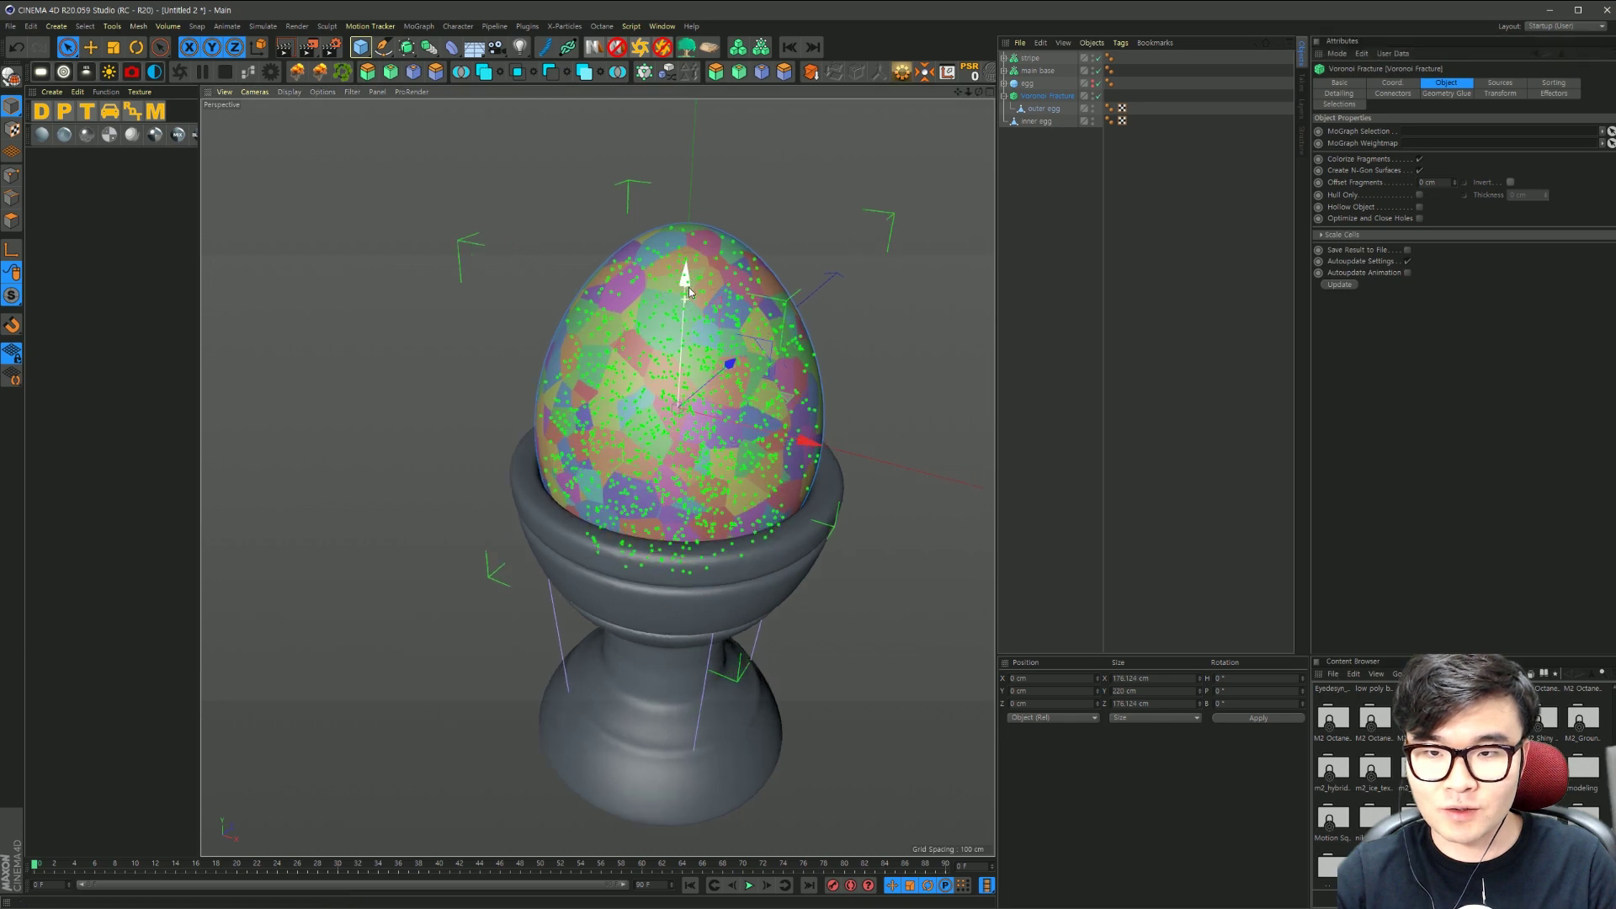
{"action": "scroll", "coordinate": [681, 303], "scroll_direction": "up", "scroll_amount": 4}
{"action": "scroll", "coordinate": [720, 273], "scroll_direction": "up", "scroll_amount": 5}
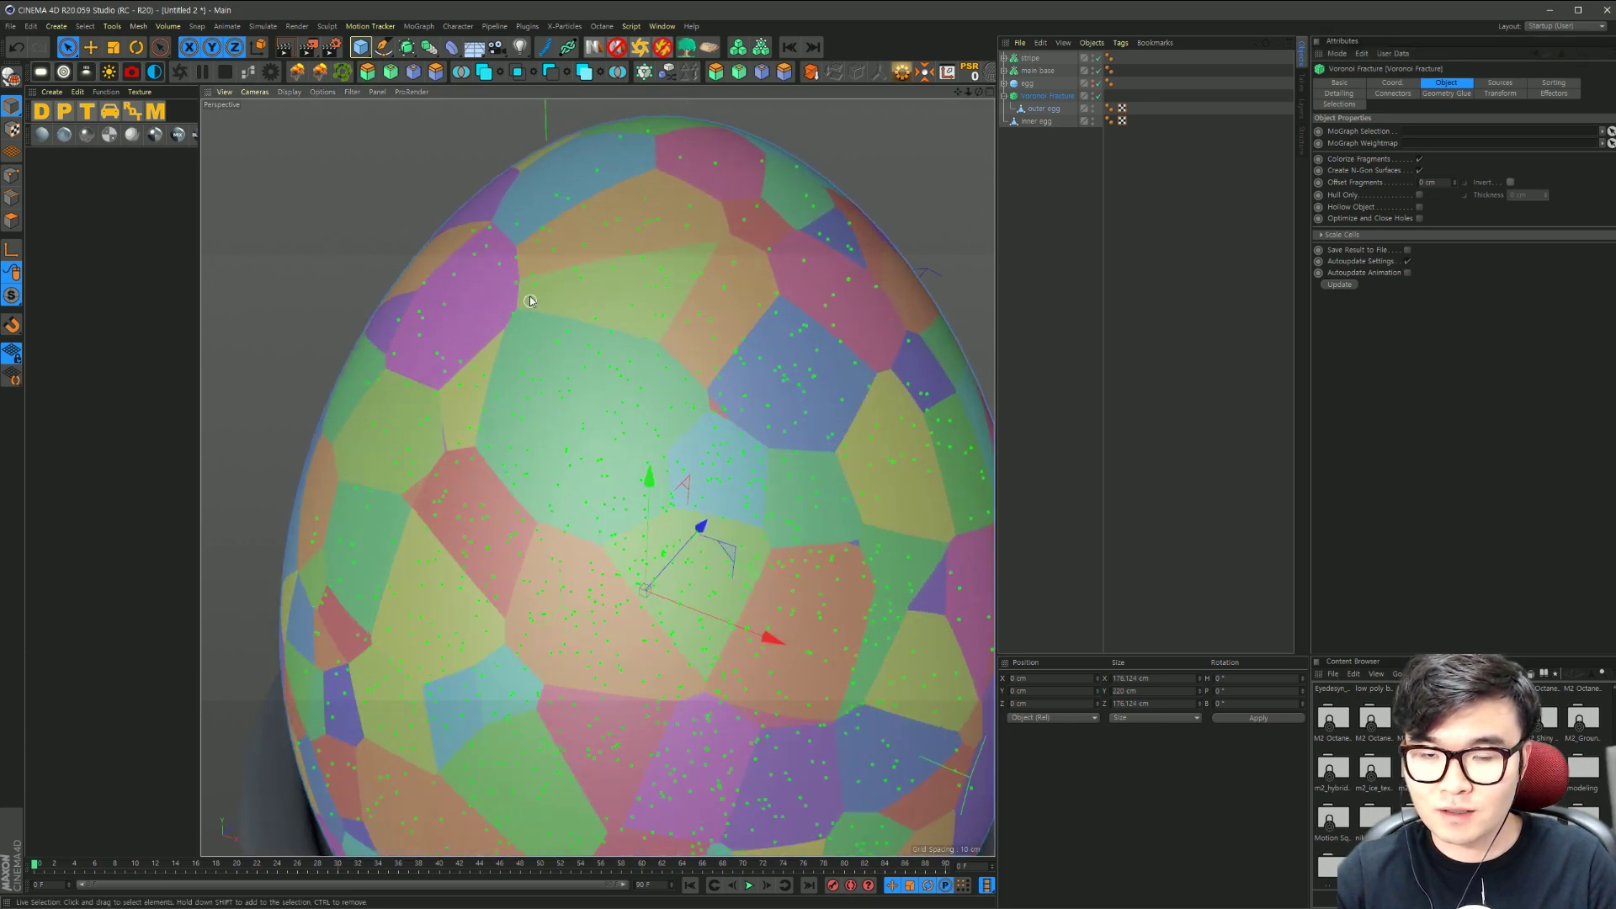
{"action": "left_click", "coordinate": [1453, 181]}
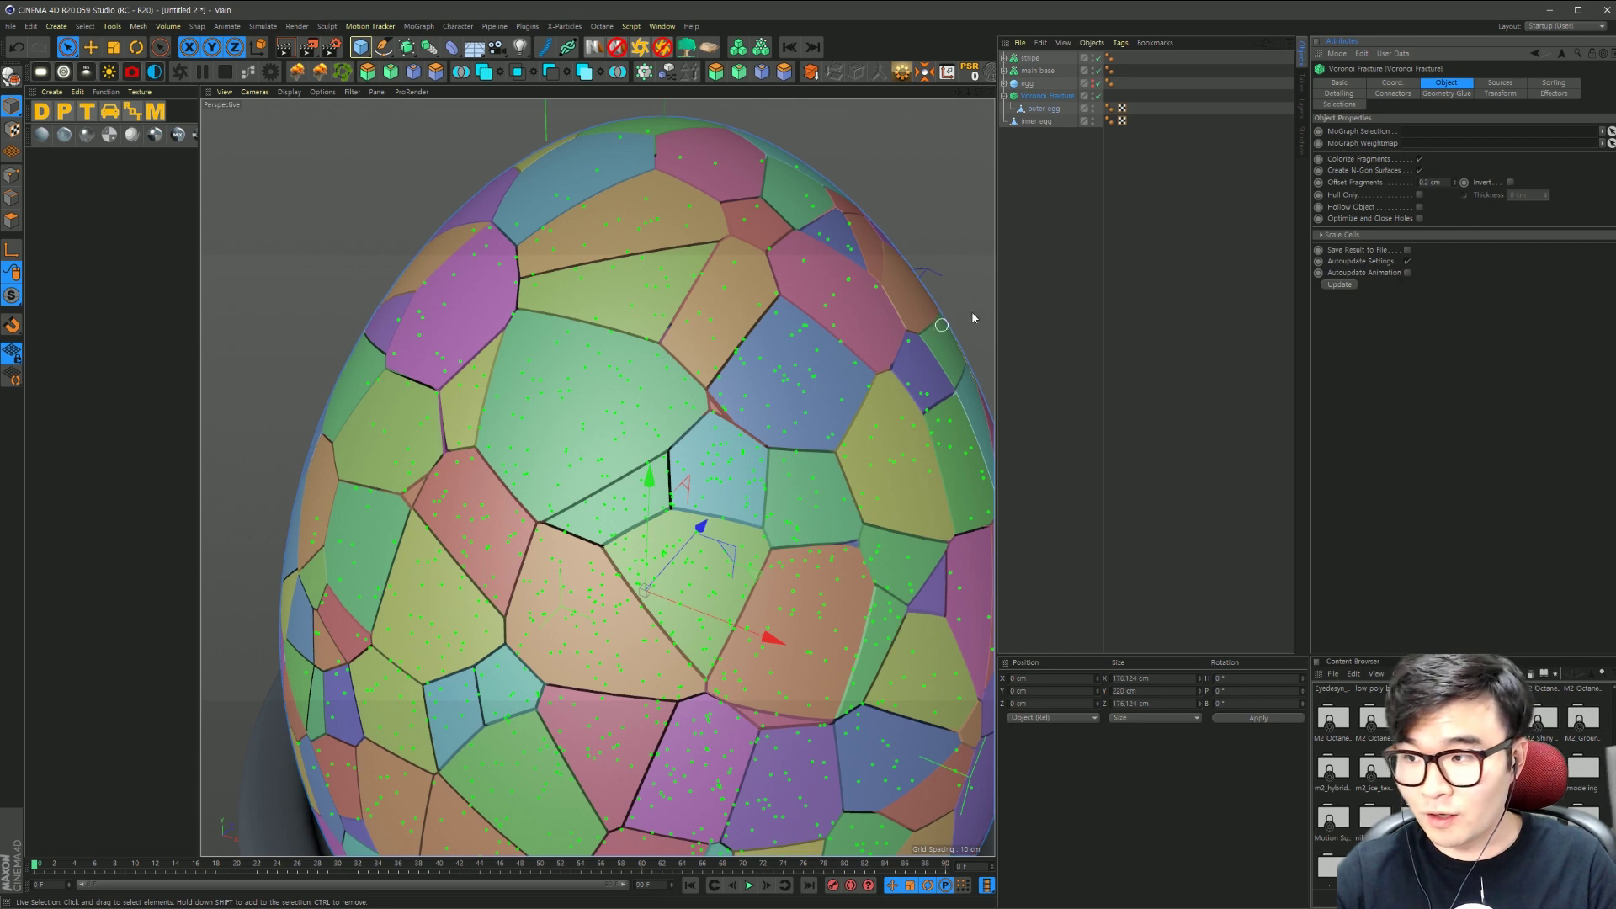
{"action": "left_click", "coordinate": [1420, 196]}
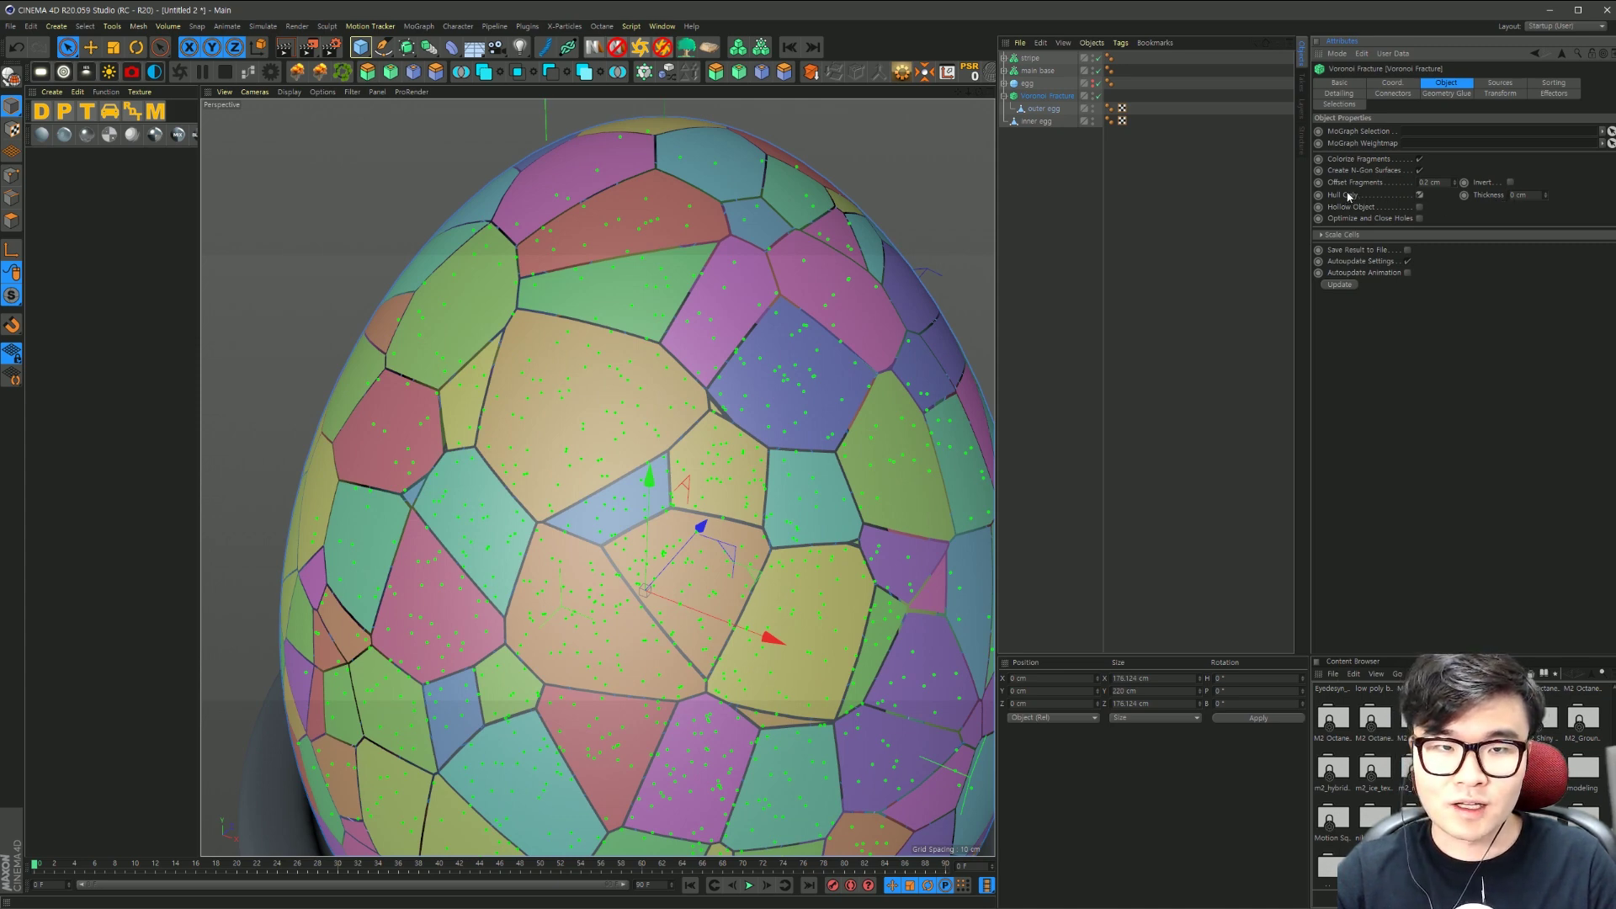
{"action": "left_click", "coordinate": [1520, 194]}
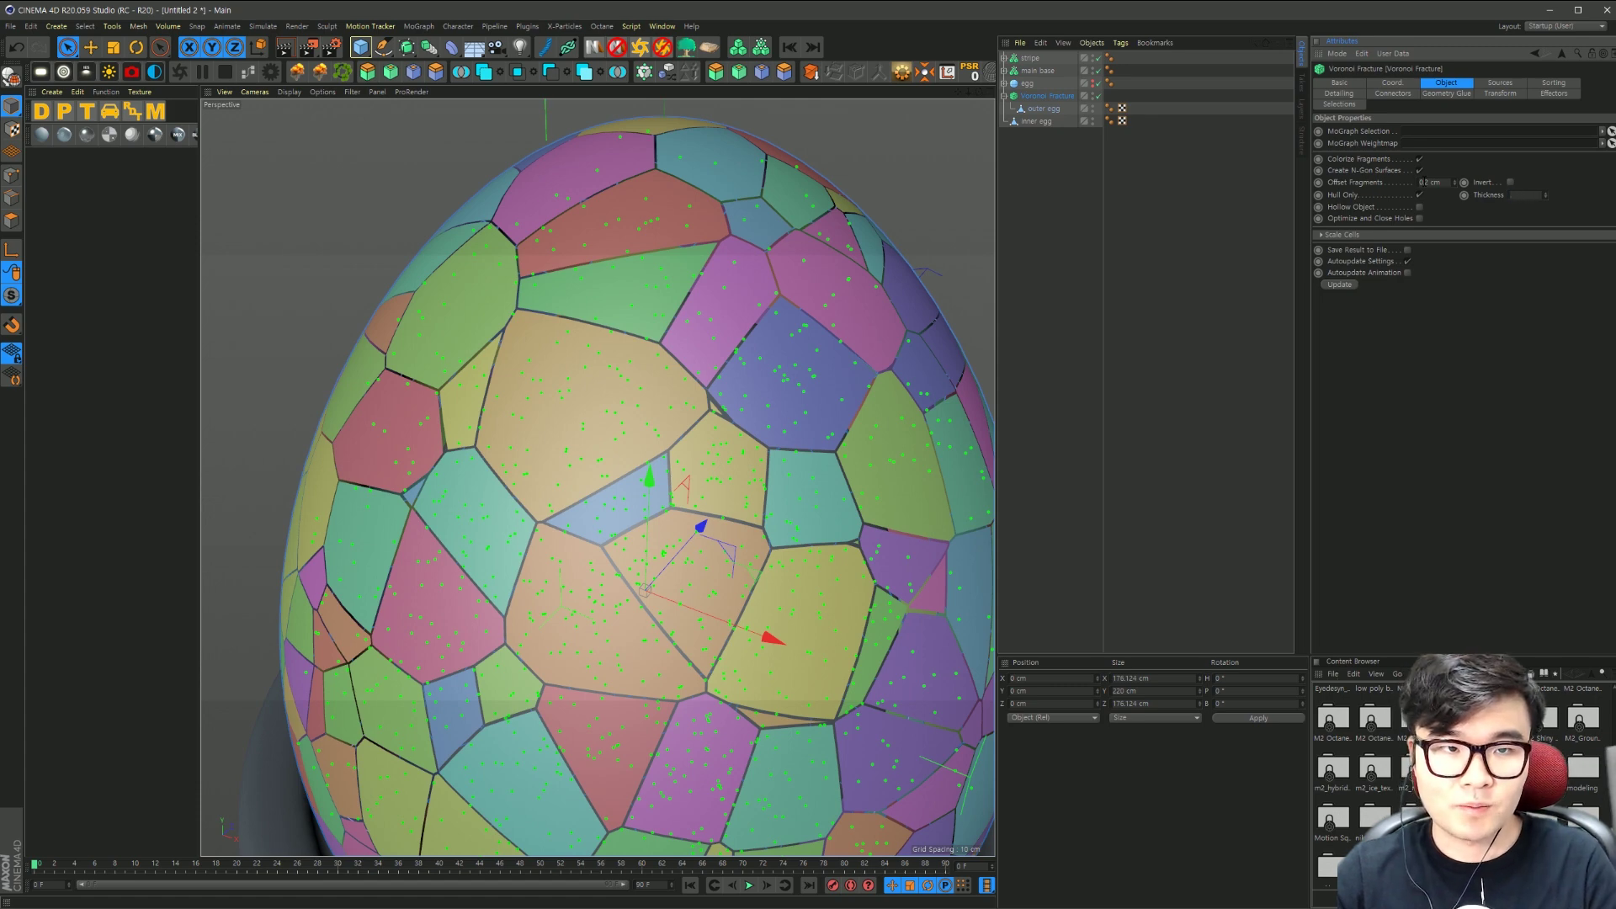
{"action": "type", "text": "1"}
{"action": "key", "text": "Return"}
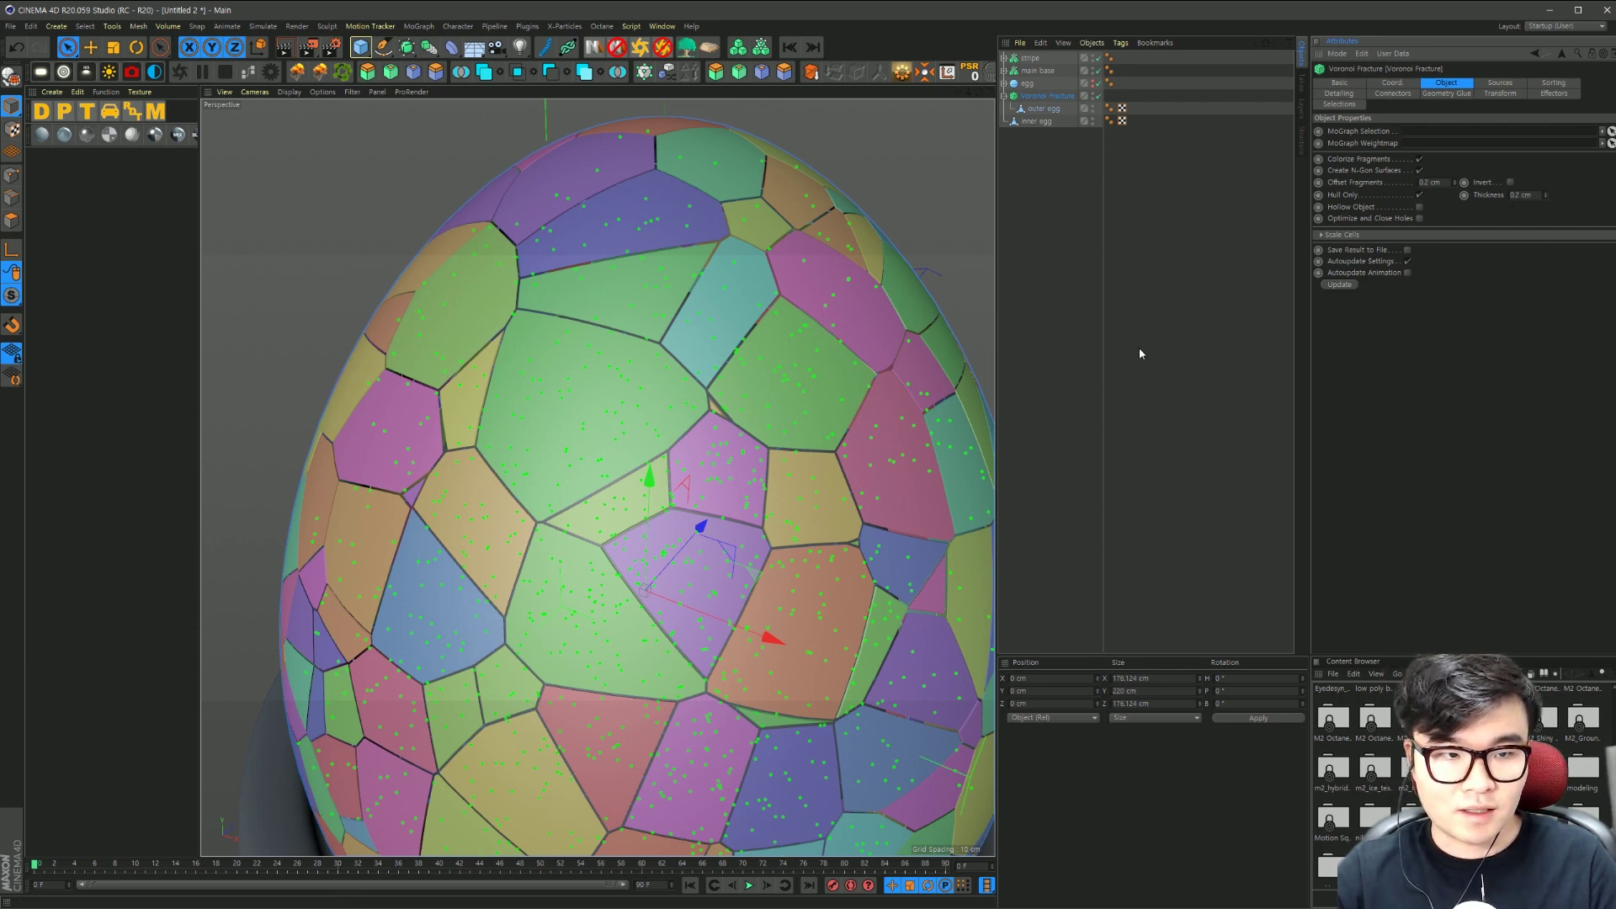
{"action": "scroll", "coordinate": [782, 332], "scroll_direction": "down", "scroll_amount": 5}
{"action": "middle_click_drag", "start_coordinate": [775, 362], "coordinate": [719, 303], "text": "alt"}
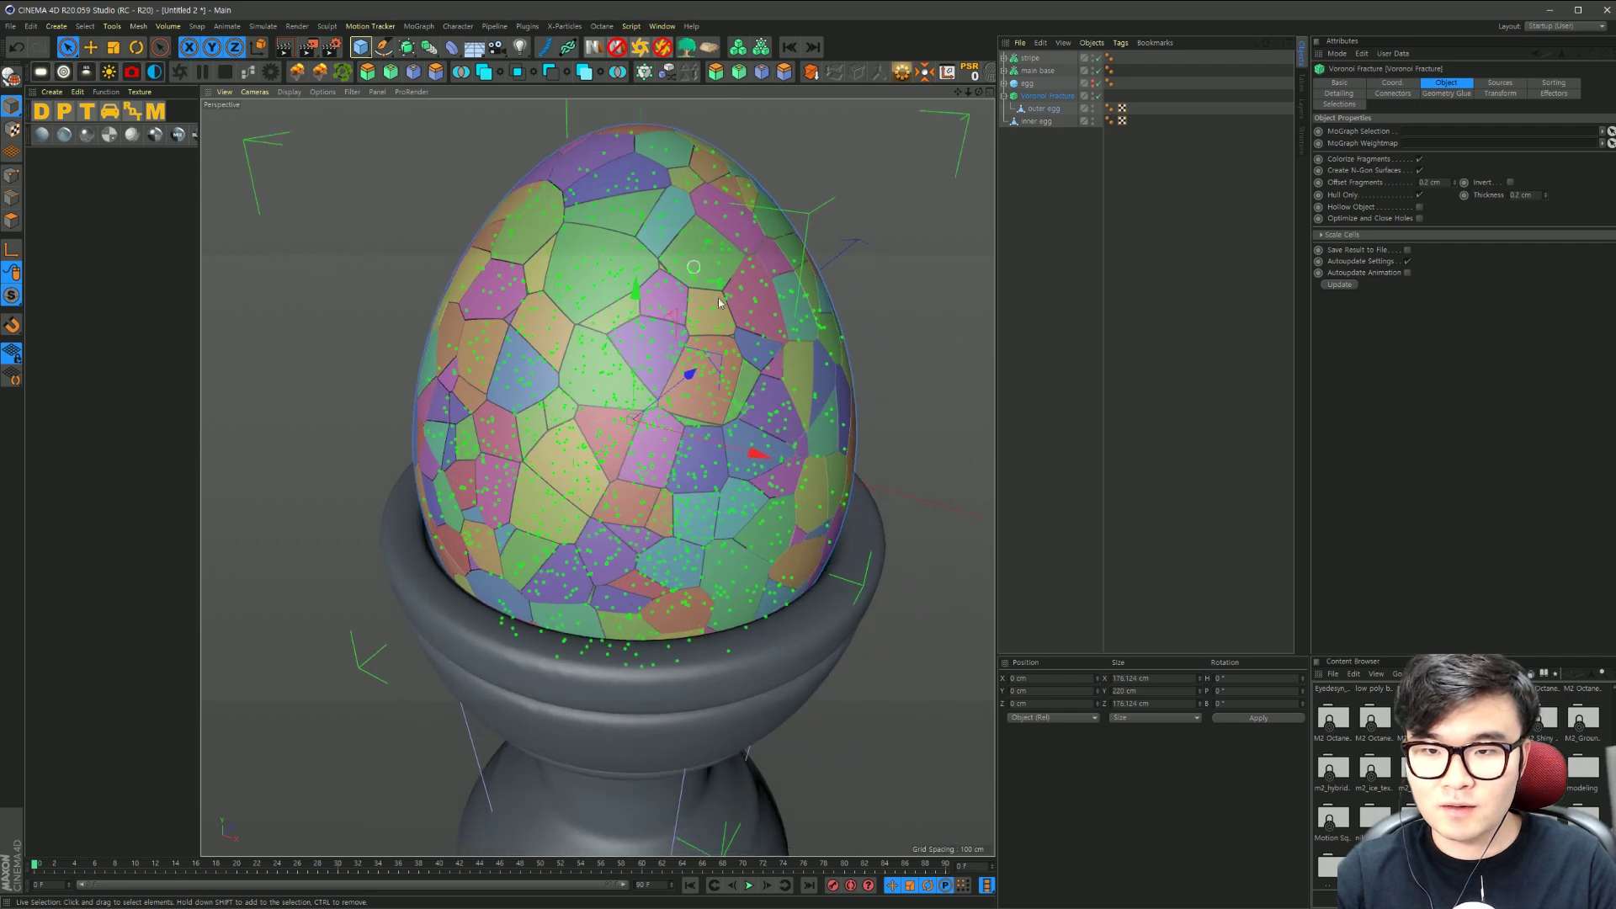
{"action": "scroll", "coordinate": [719, 303], "scroll_direction": "down", "scroll_amount": 3}
{"action": "left_click_drag", "start_coordinate": [719, 303], "coordinate": [684, 242], "text": "alt"}
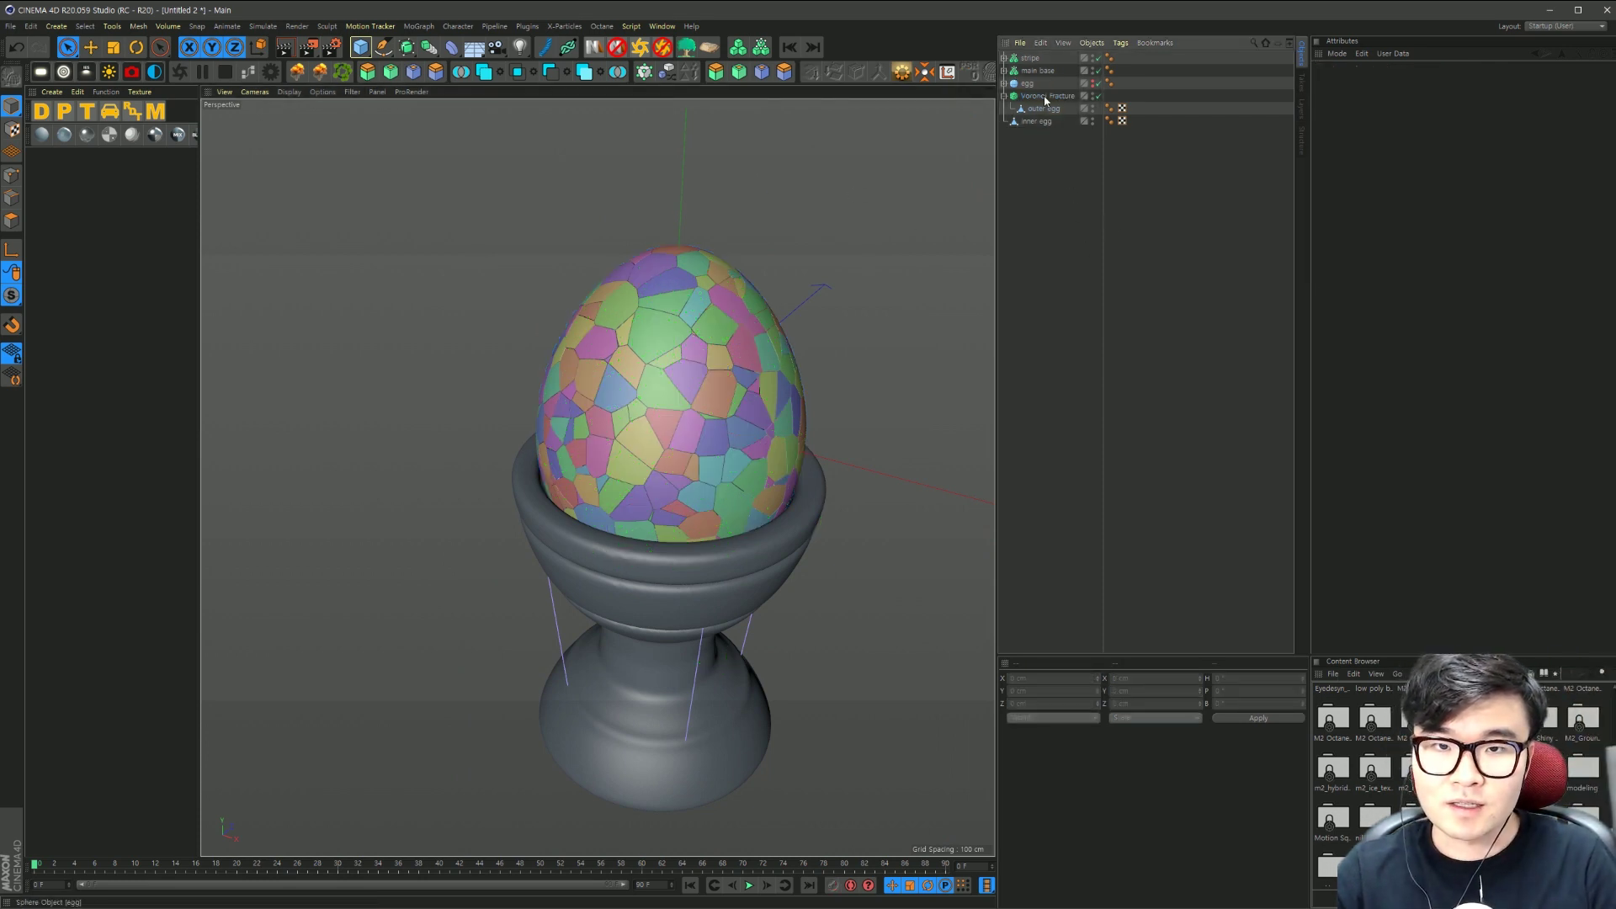
Step: Add a Plain effector, scale-only, with uniform scale -1 so the shell pieces vanish
{"action": "left_click", "coordinate": [419, 26]}
{"action": "mouse_move", "coordinate": [436, 46]}
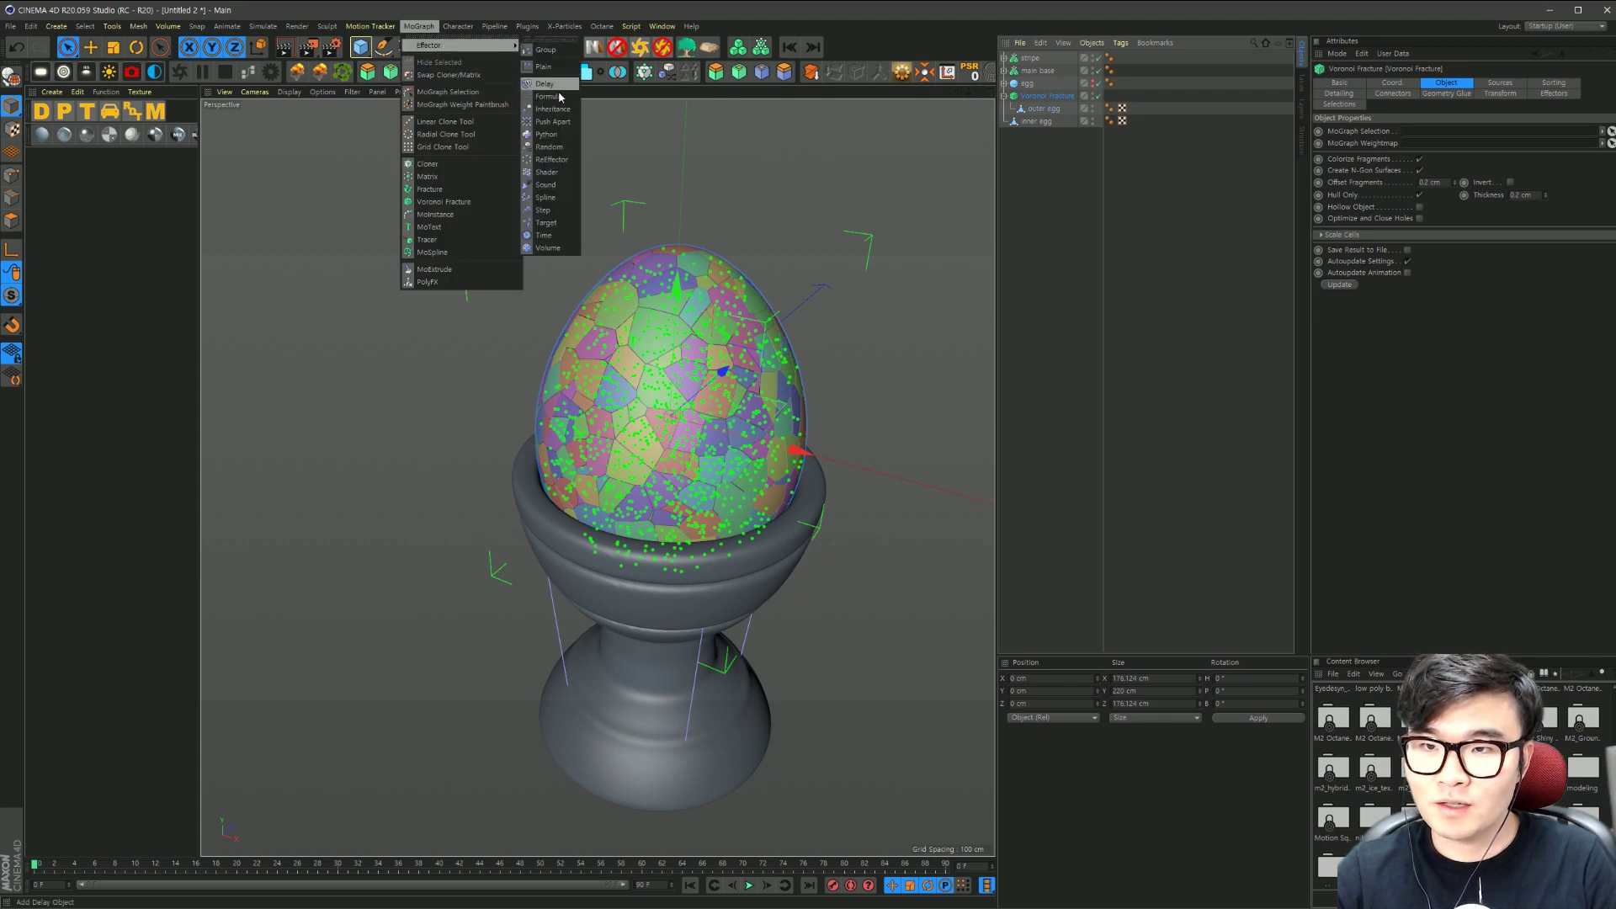
{"action": "left_click", "coordinate": [544, 69]}
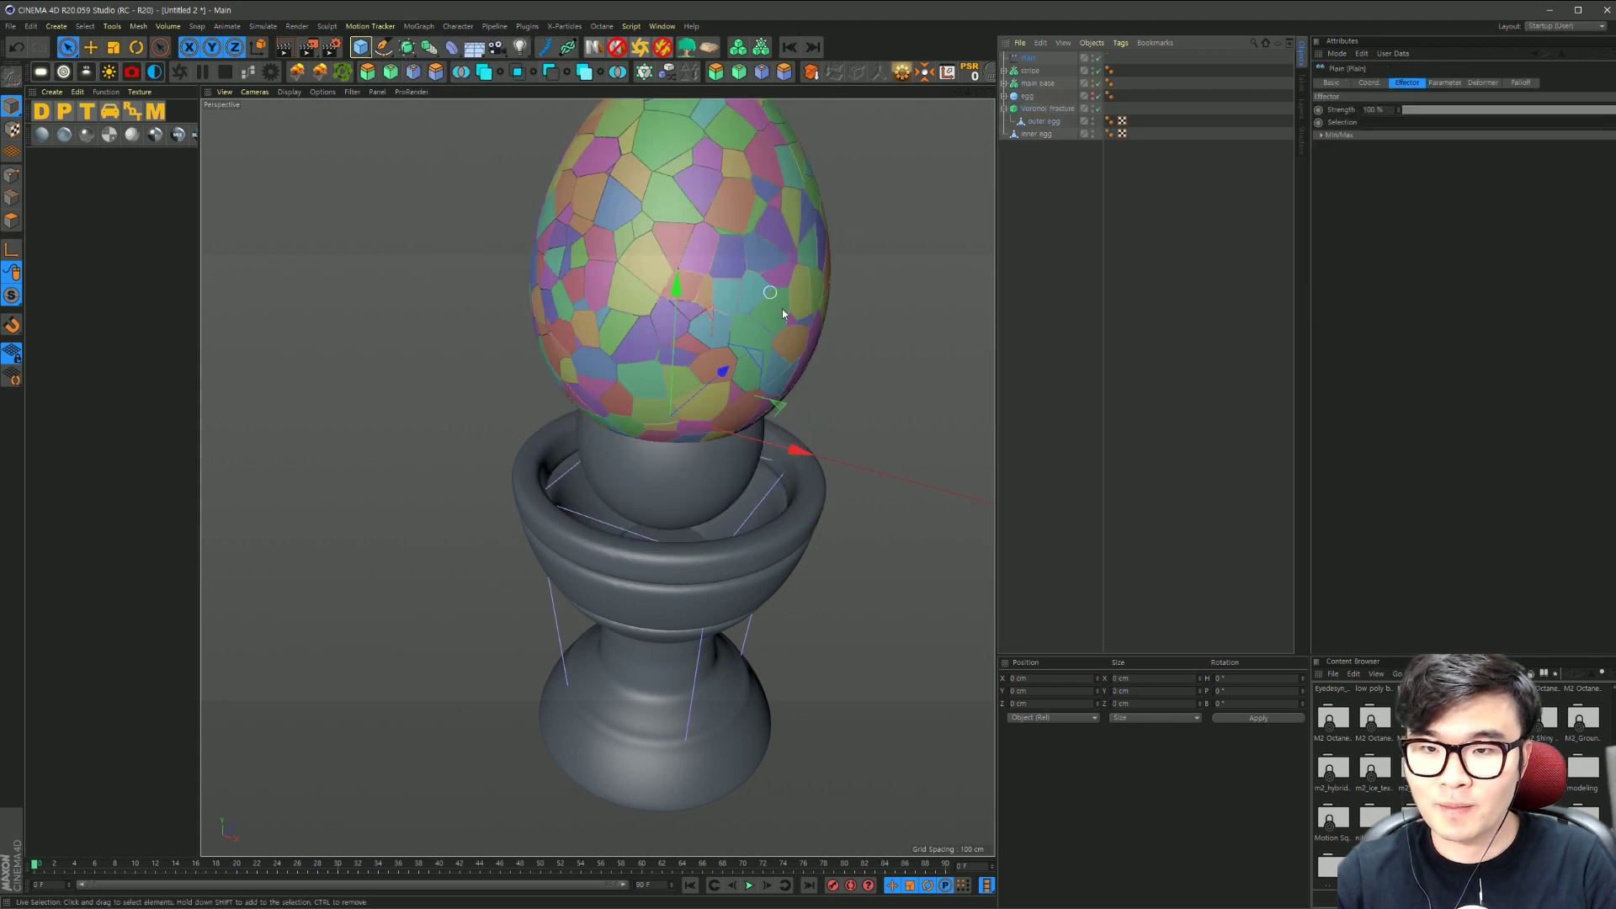
{"action": "left_click", "coordinate": [1431, 85]}
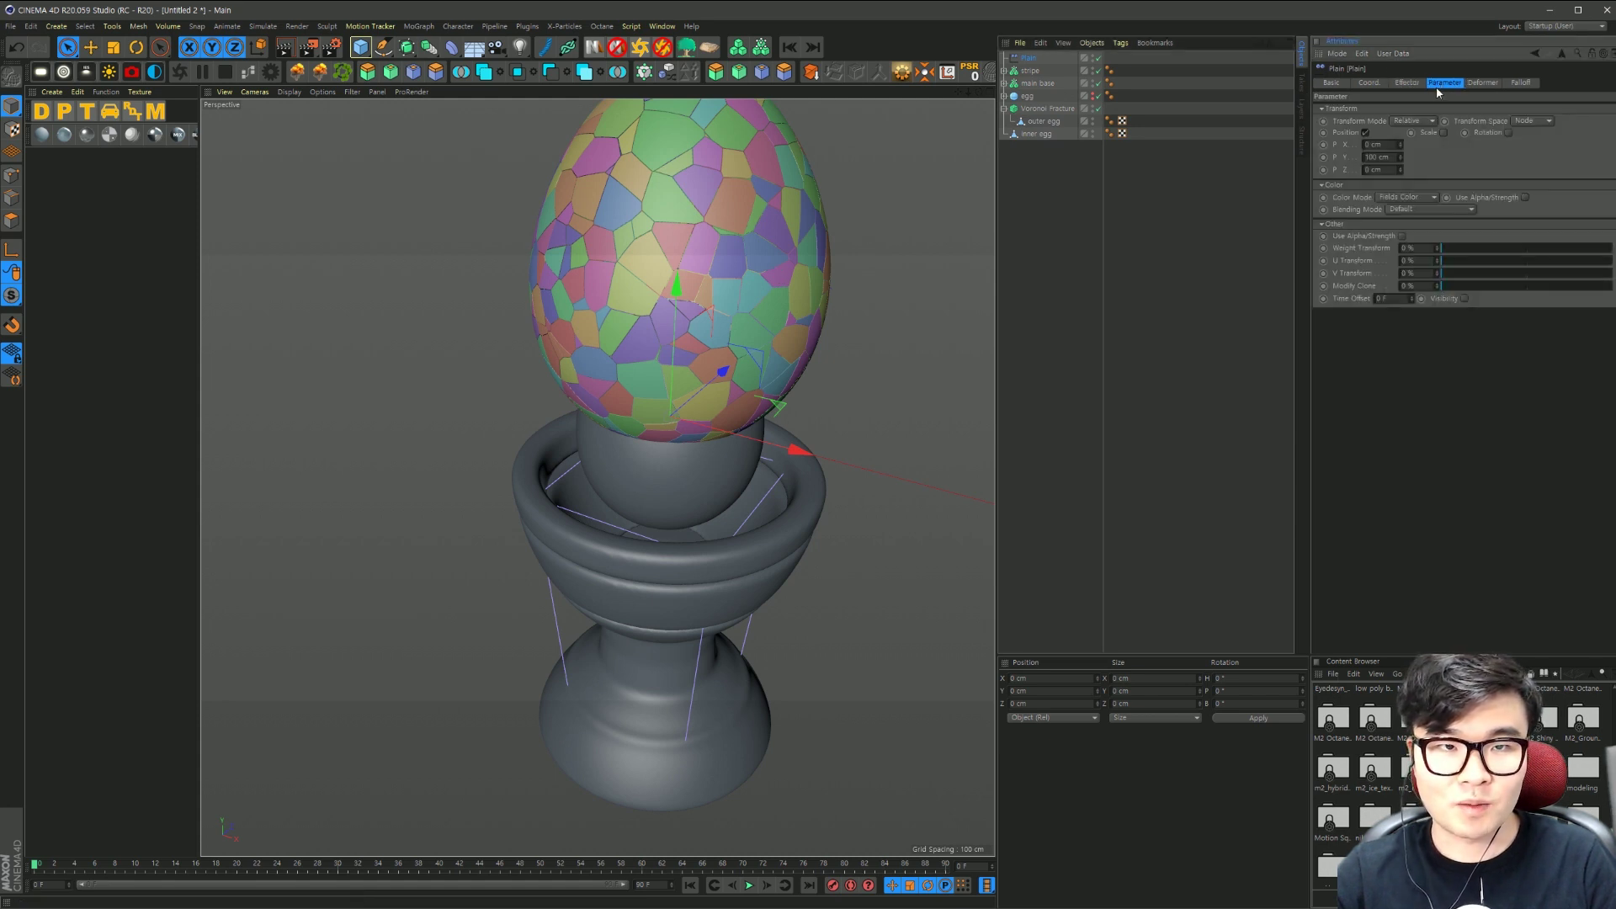
{"action": "left_click", "coordinate": [1366, 133]}
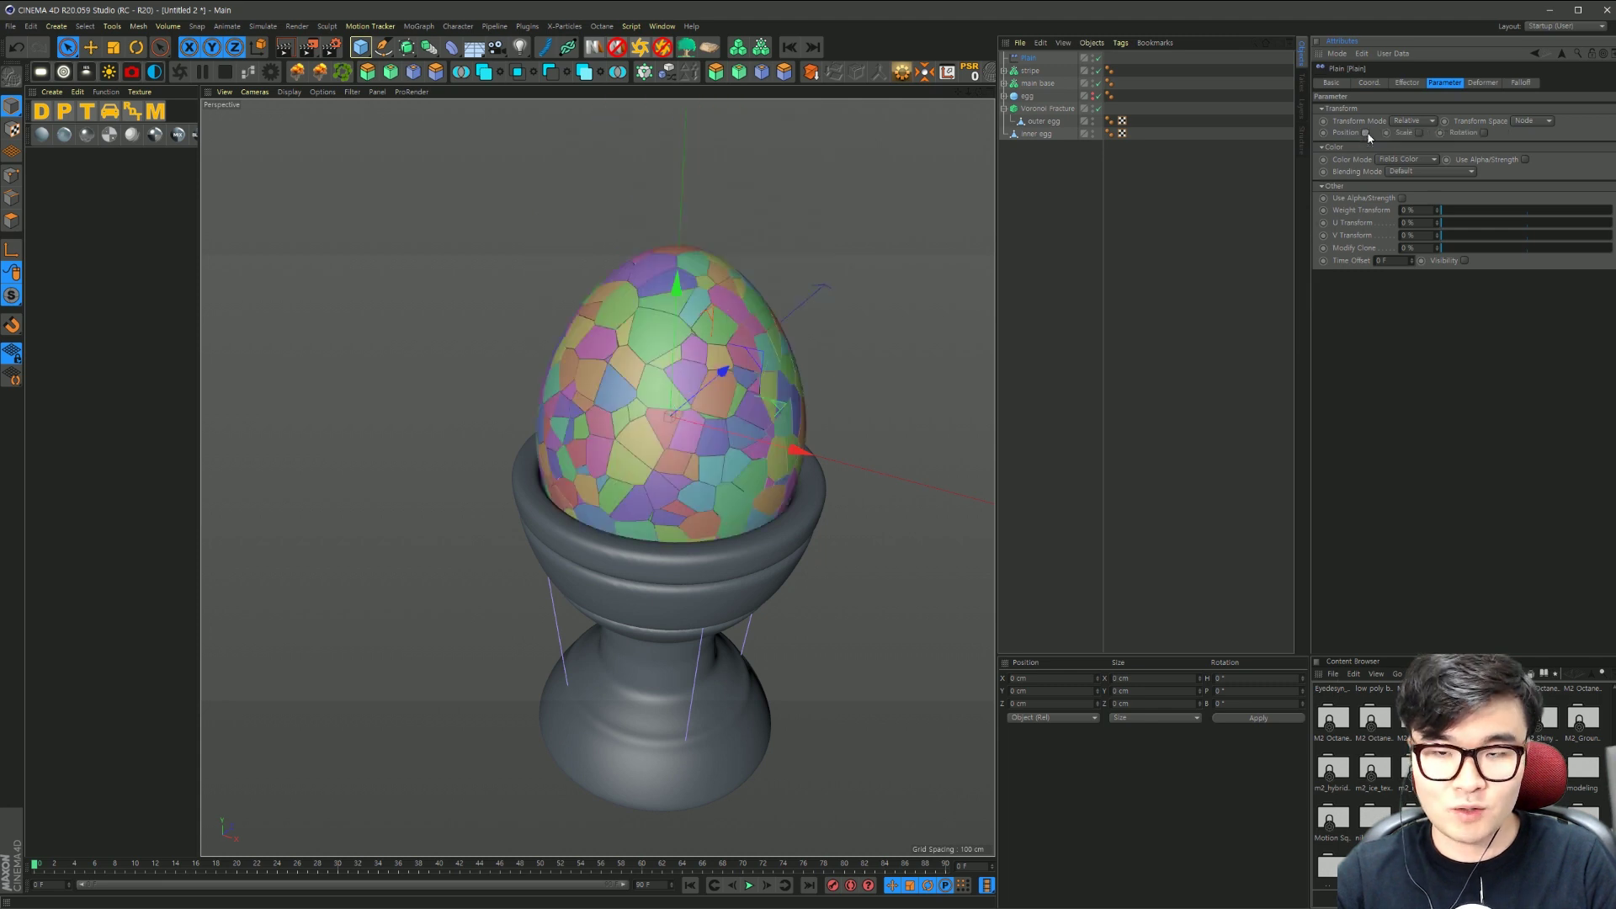
{"action": "left_click", "coordinate": [1420, 134]}
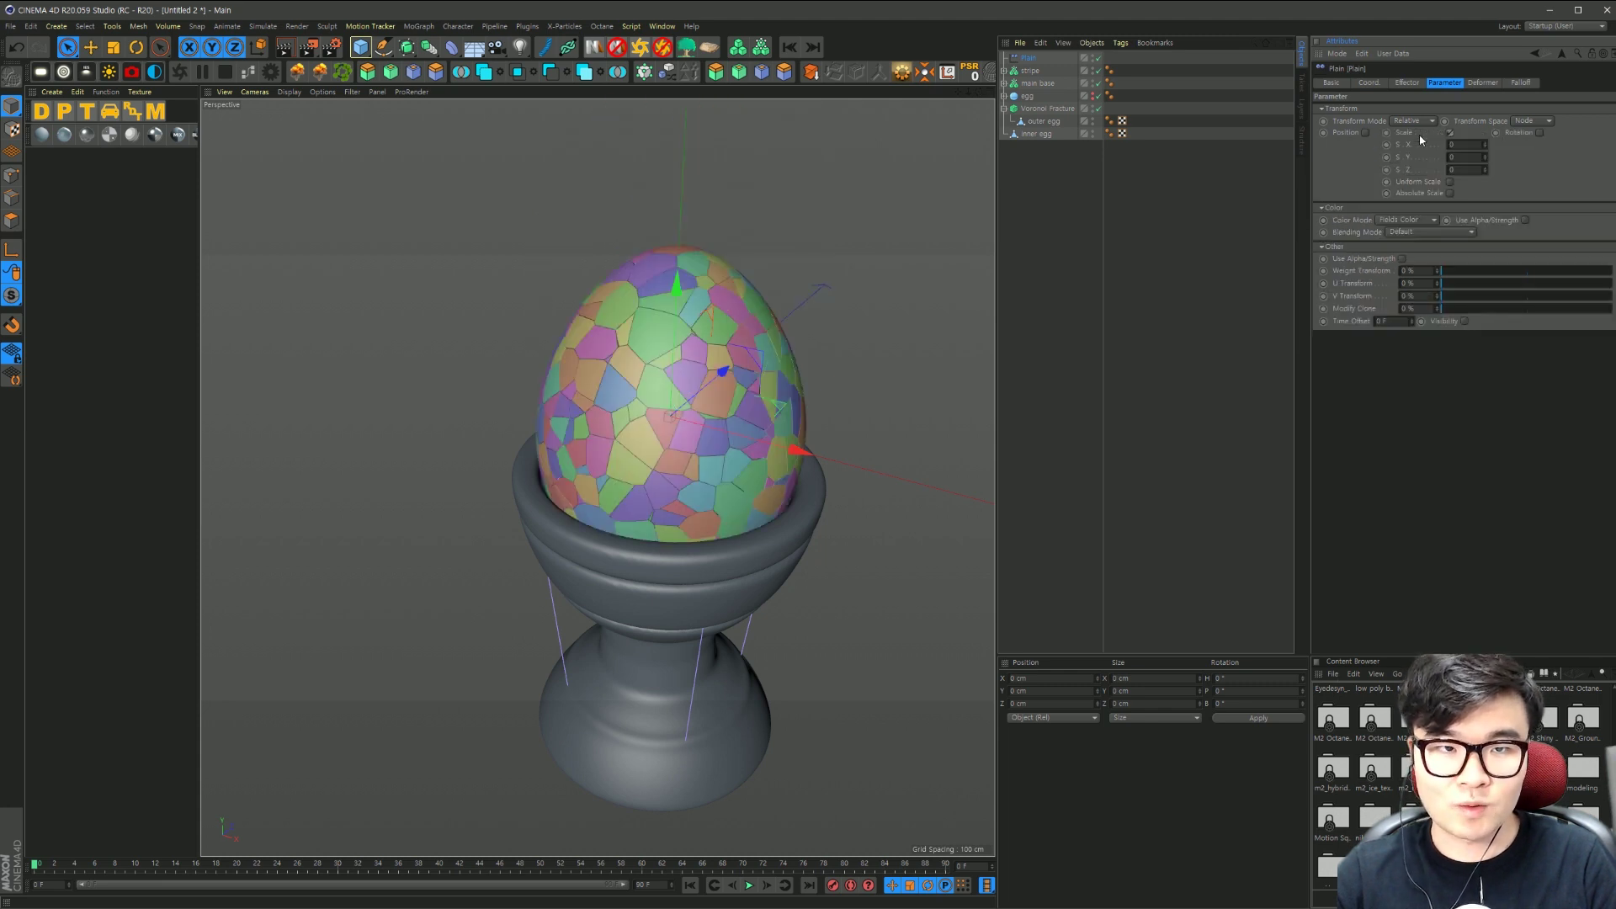
{"action": "left_click", "coordinate": [1450, 182]}
{"action": "type", "text": "-1"}
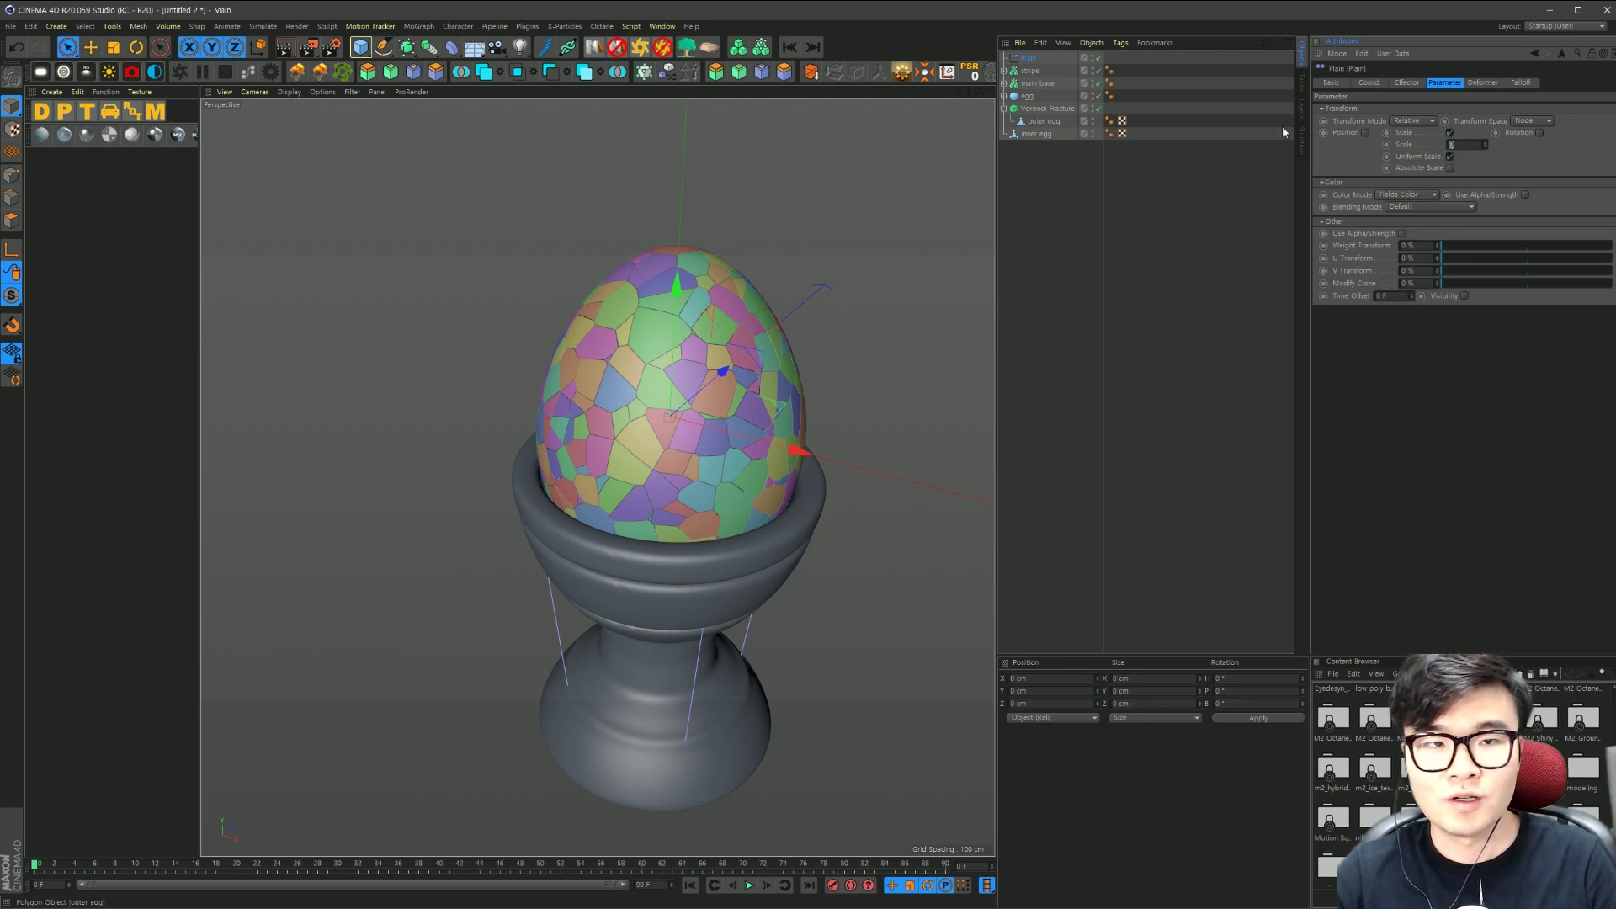
{"action": "key", "text": "Return"}
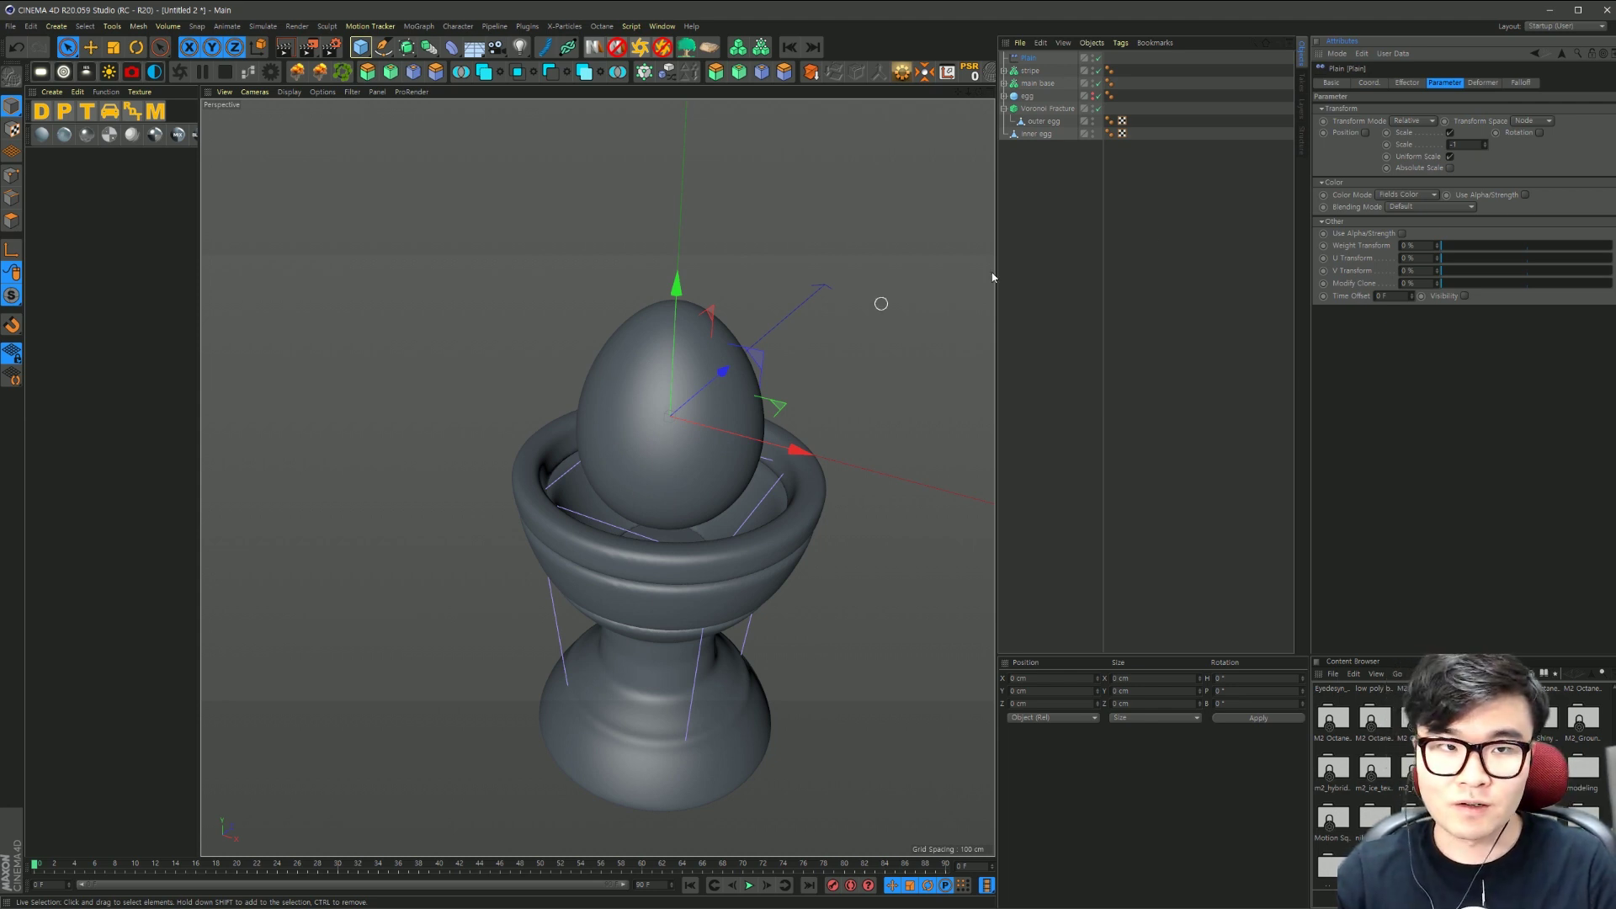
Step: Add a Linear Field to the Plain effector's falloff, undoing an accidental move
{"action": "left_click", "coordinate": [1520, 83]}
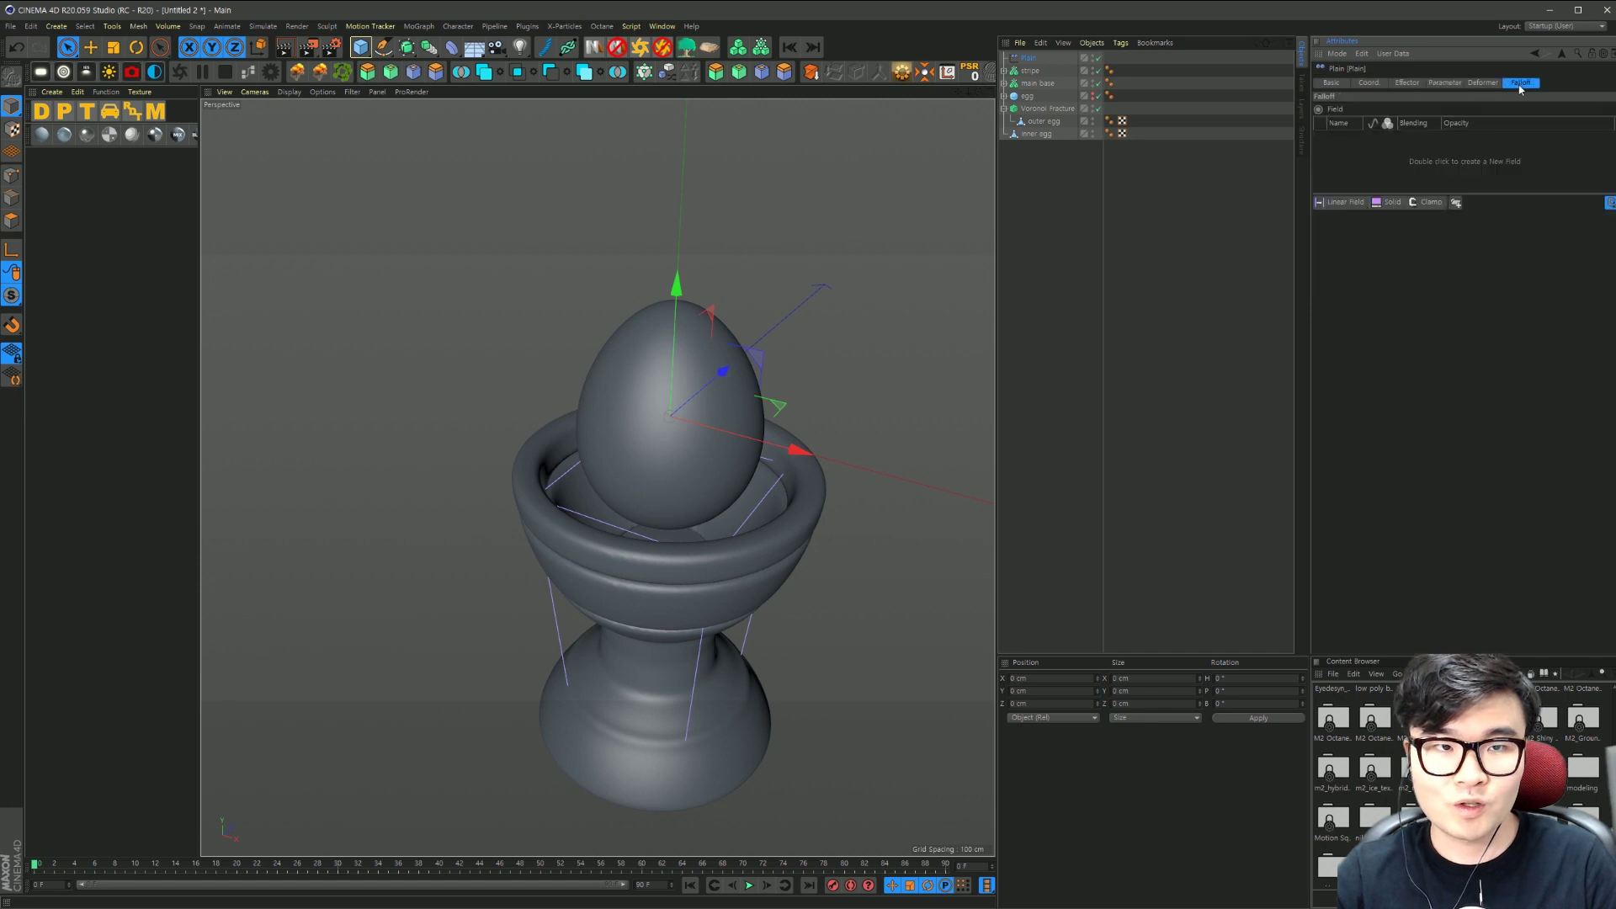
{"action": "left_click", "coordinate": [1344, 202]}
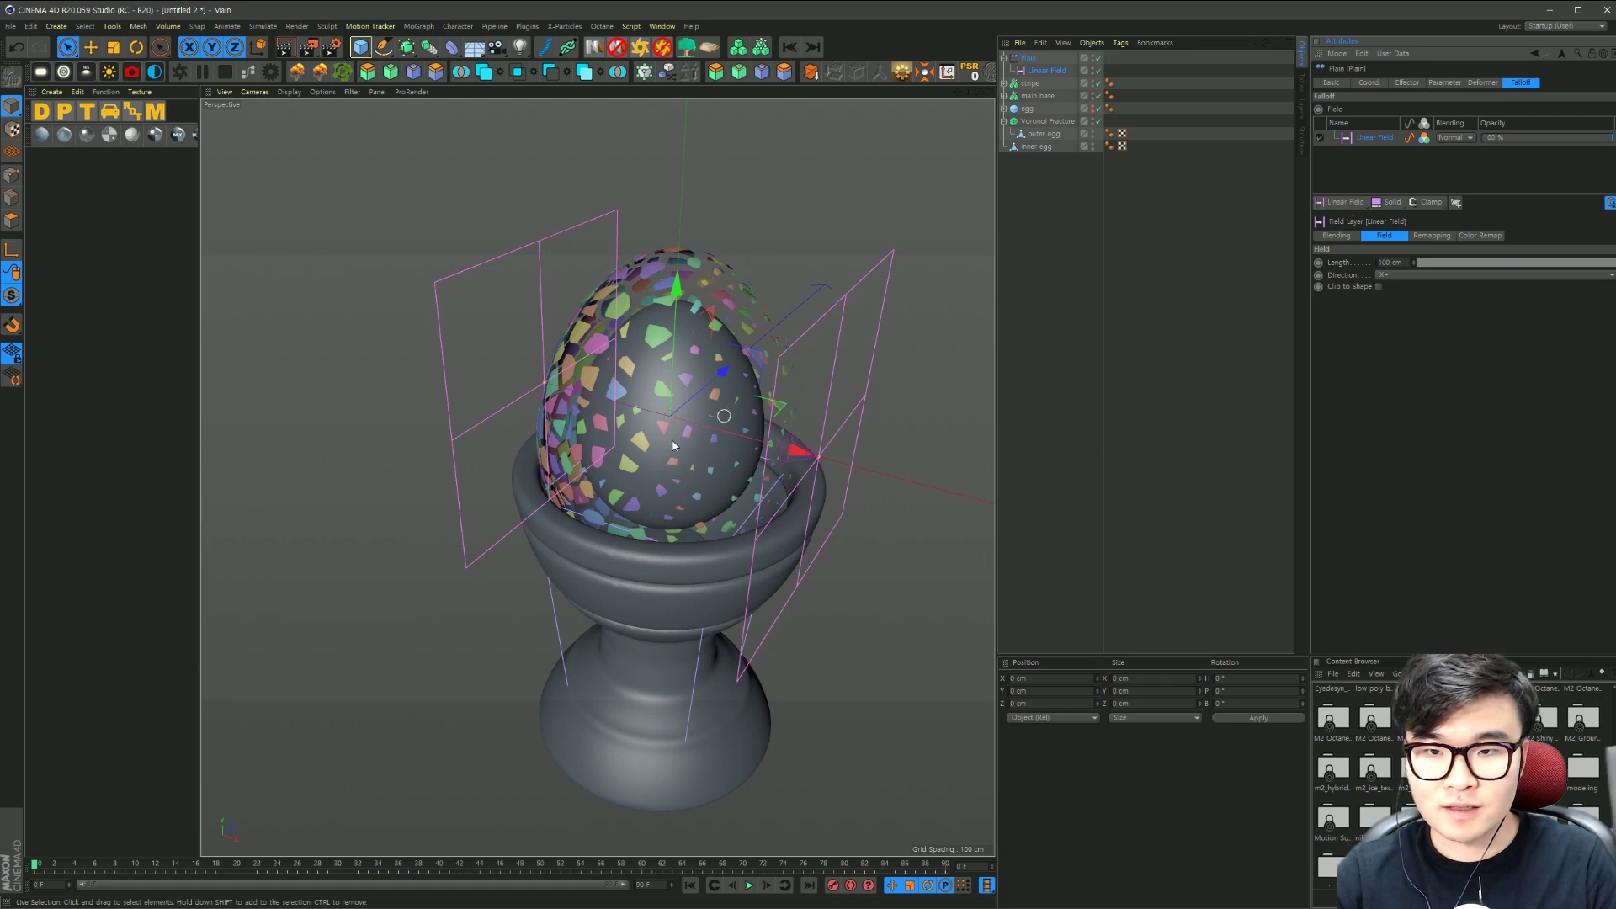
{"action": "left_click_drag", "start_coordinate": [798, 454], "coordinate": [842, 539]}
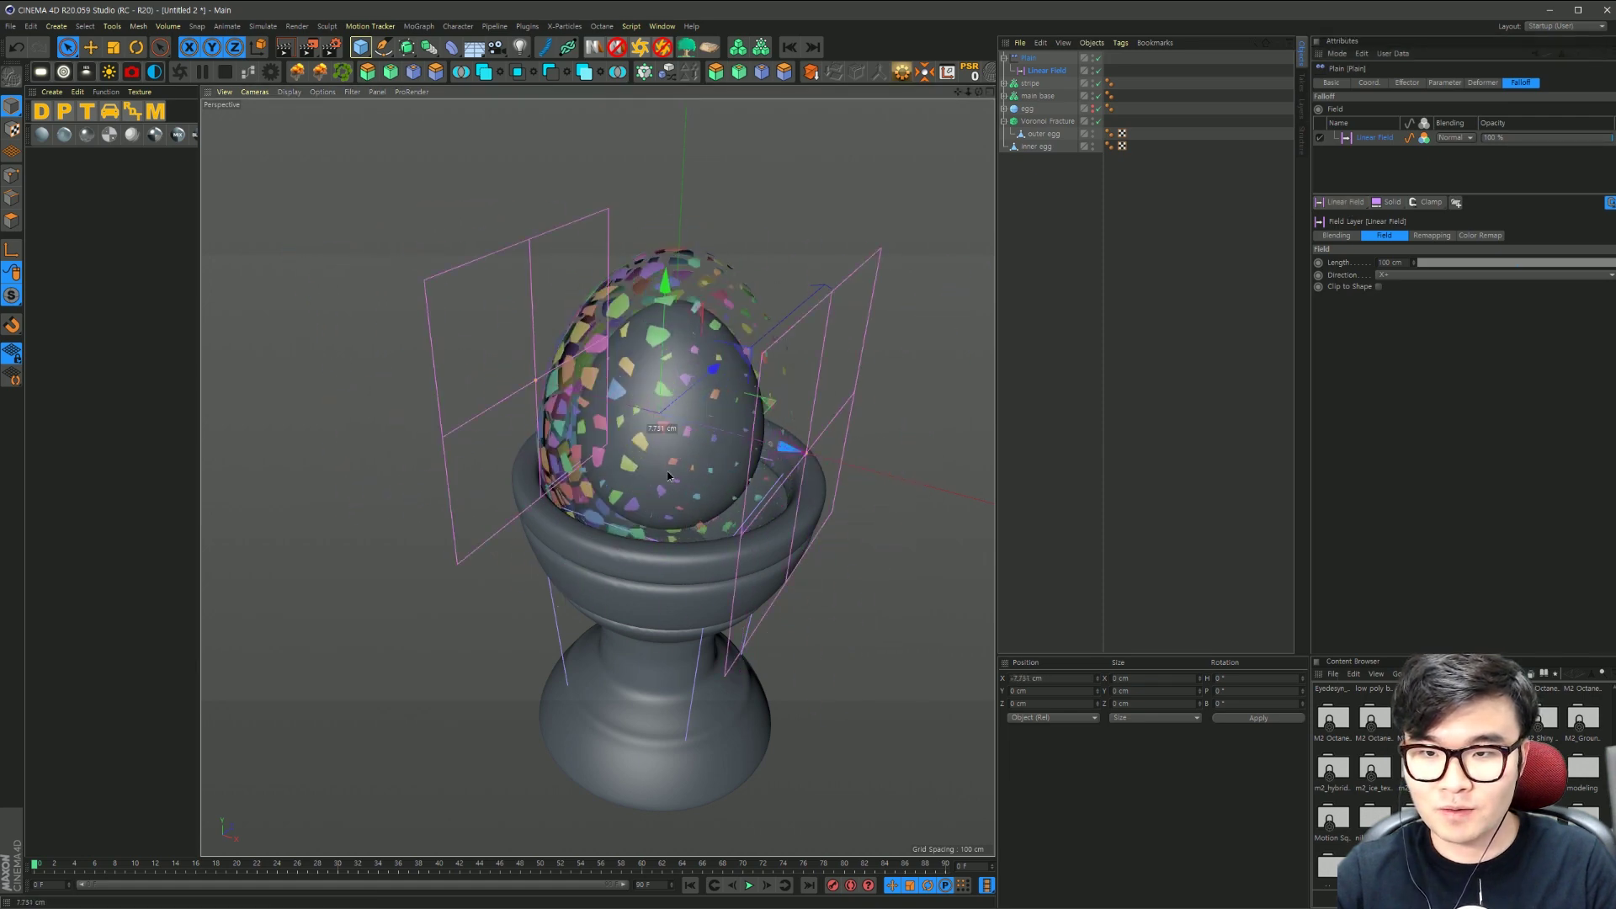
{"action": "key", "text": "ctrl+z"}
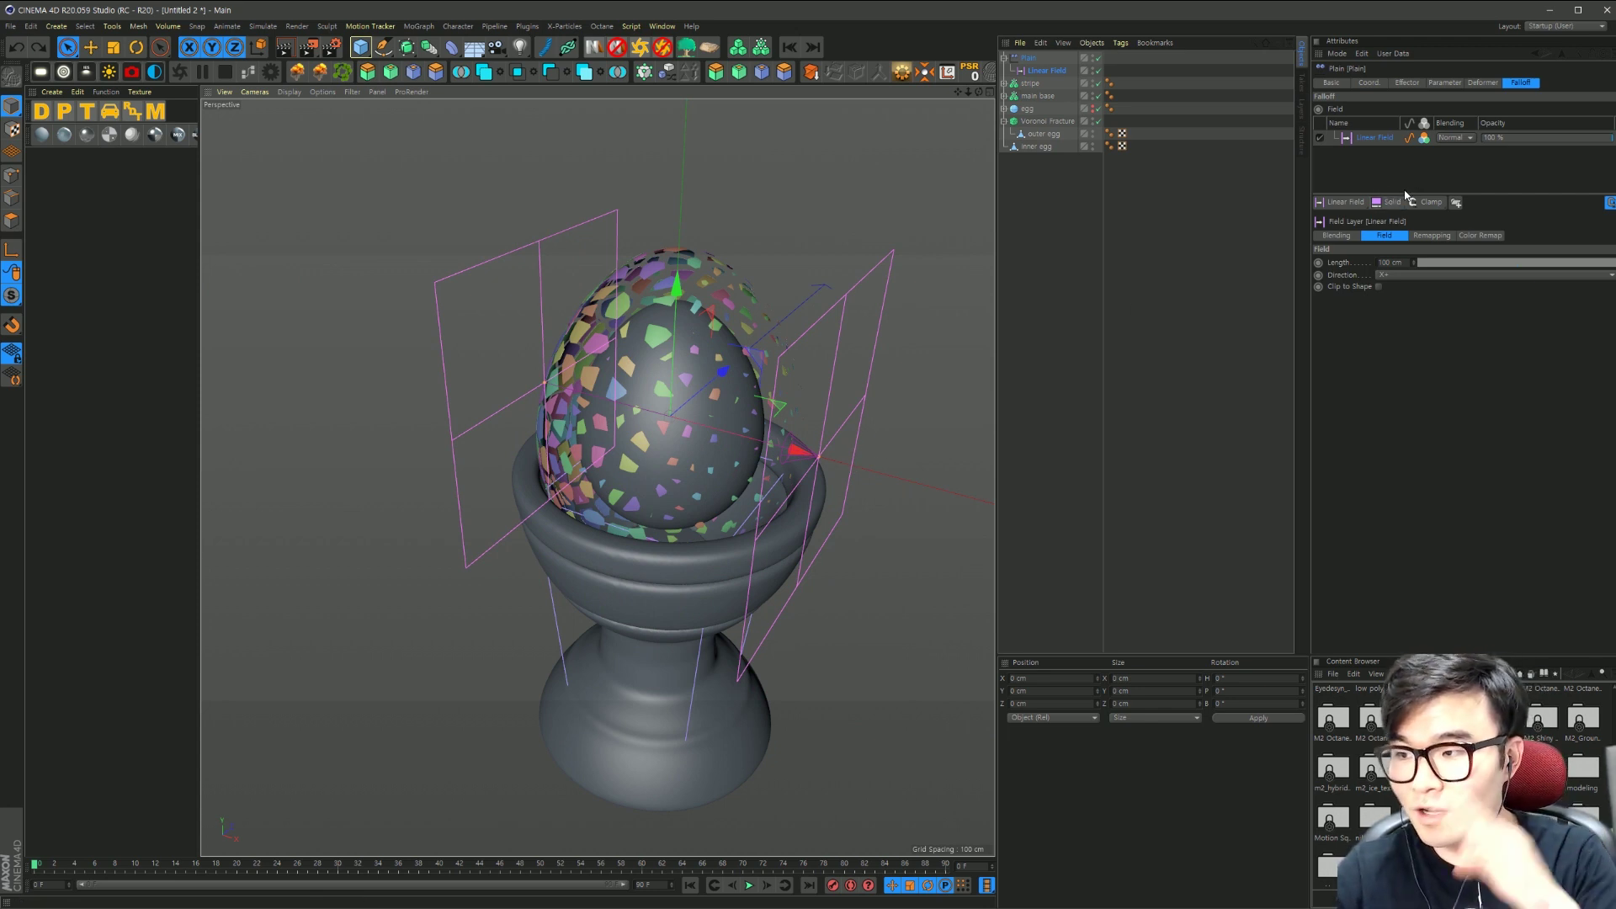
Step: Point the Linear Field along Y+ with a 50 cm length
{"action": "left_click", "coordinate": [1387, 276]}
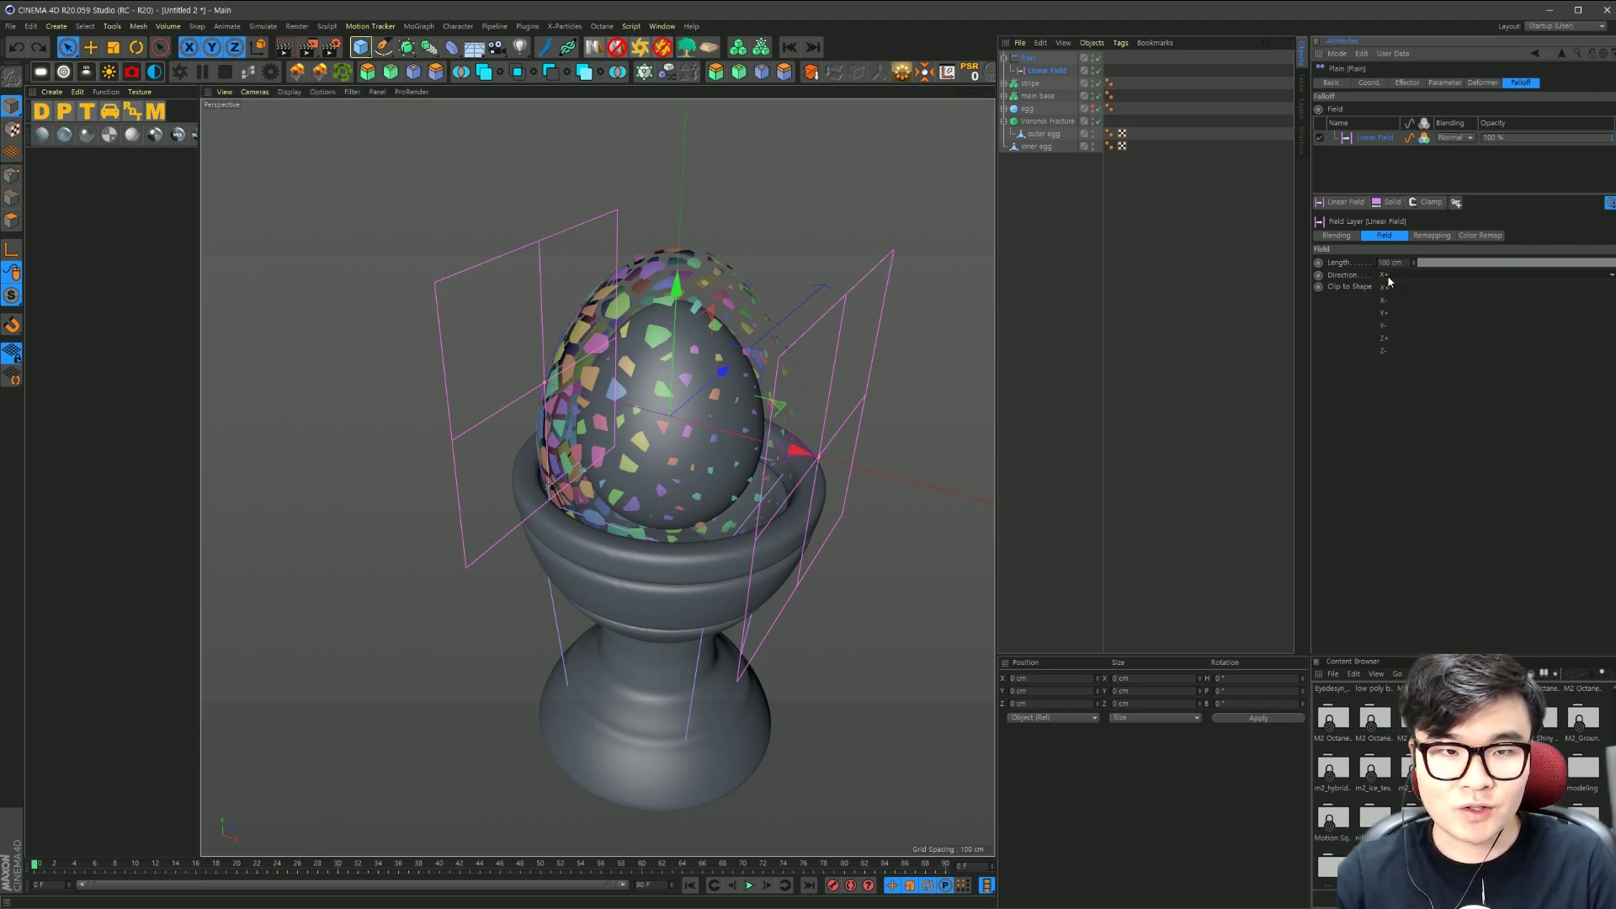
{"action": "left_click", "coordinate": [1407, 315]}
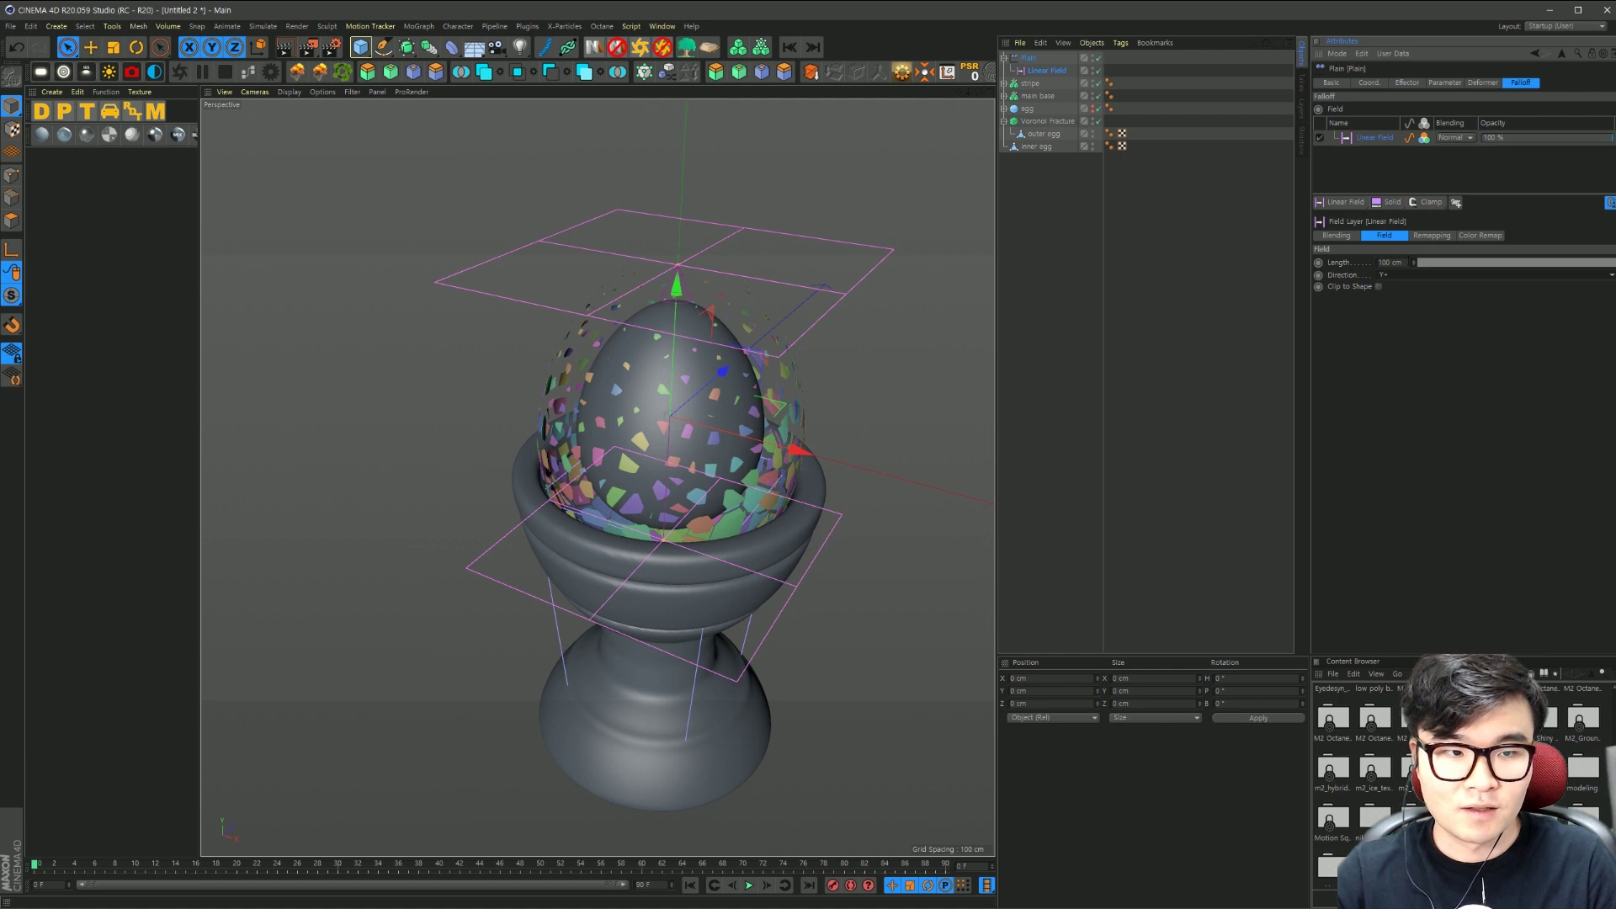
{"action": "left_click", "coordinate": [1390, 263]}
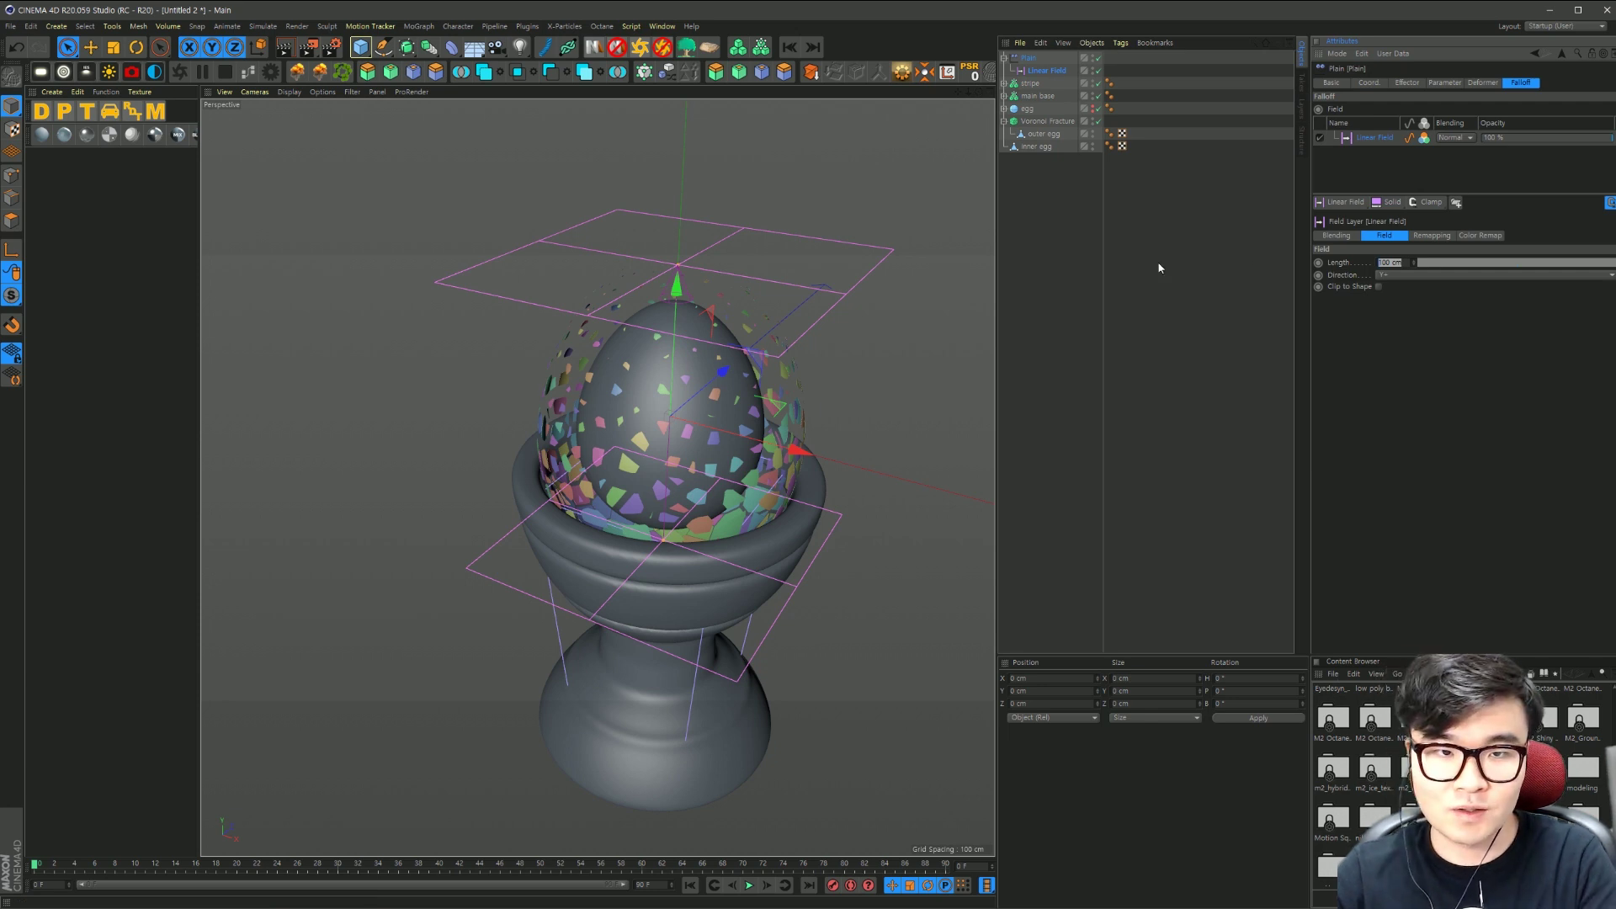
{"action": "type", "text": "50"}
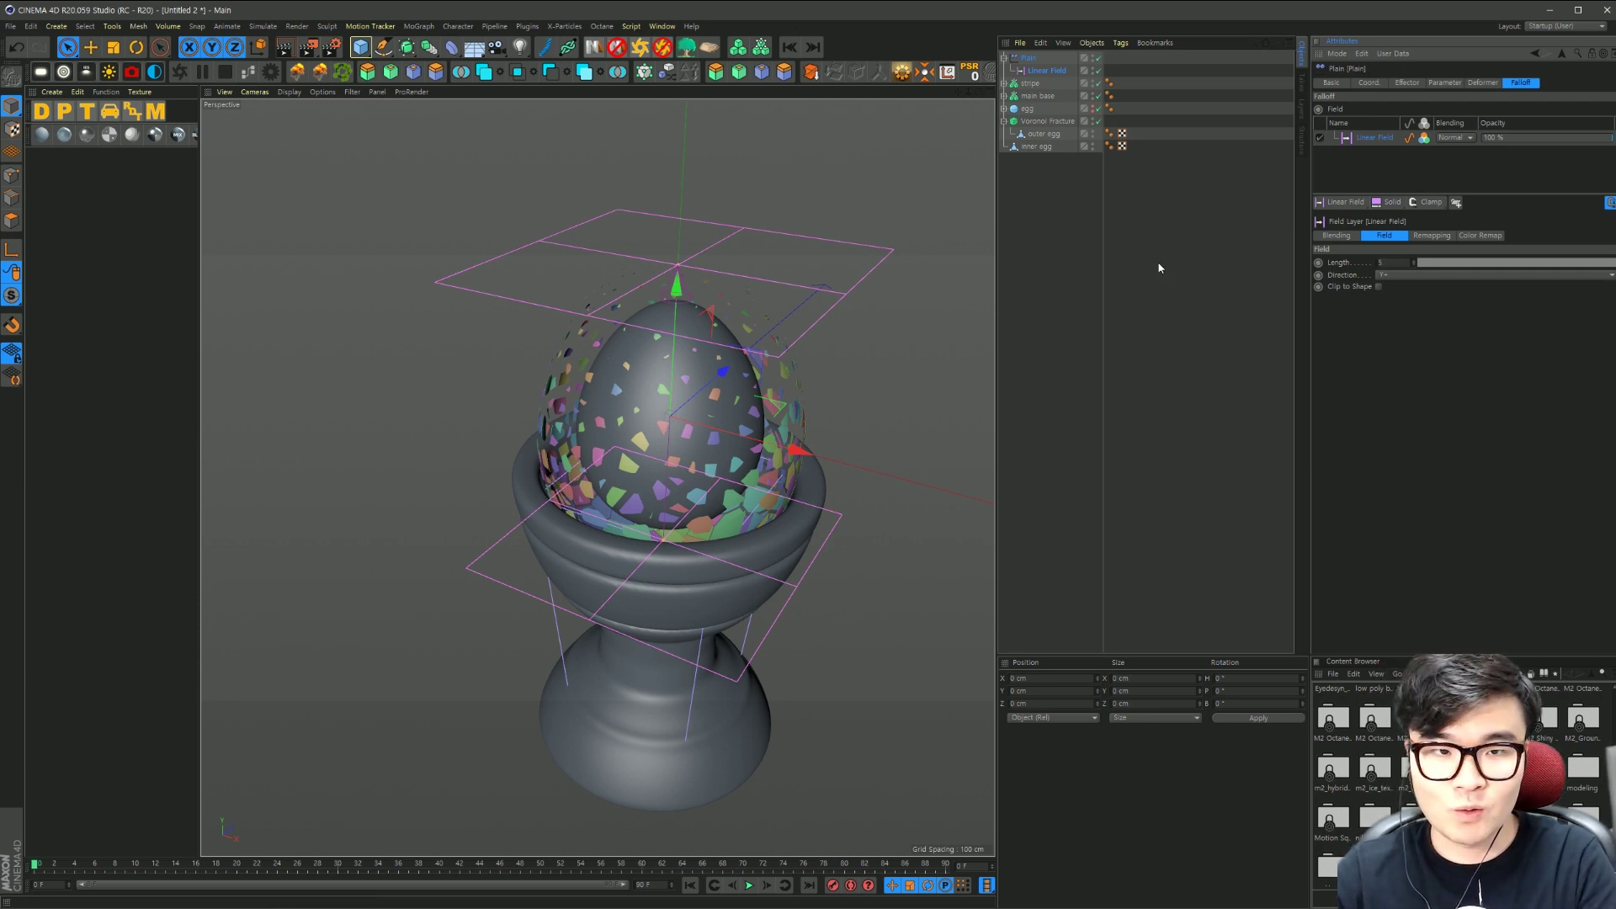
{"action": "key", "text": "Return"}
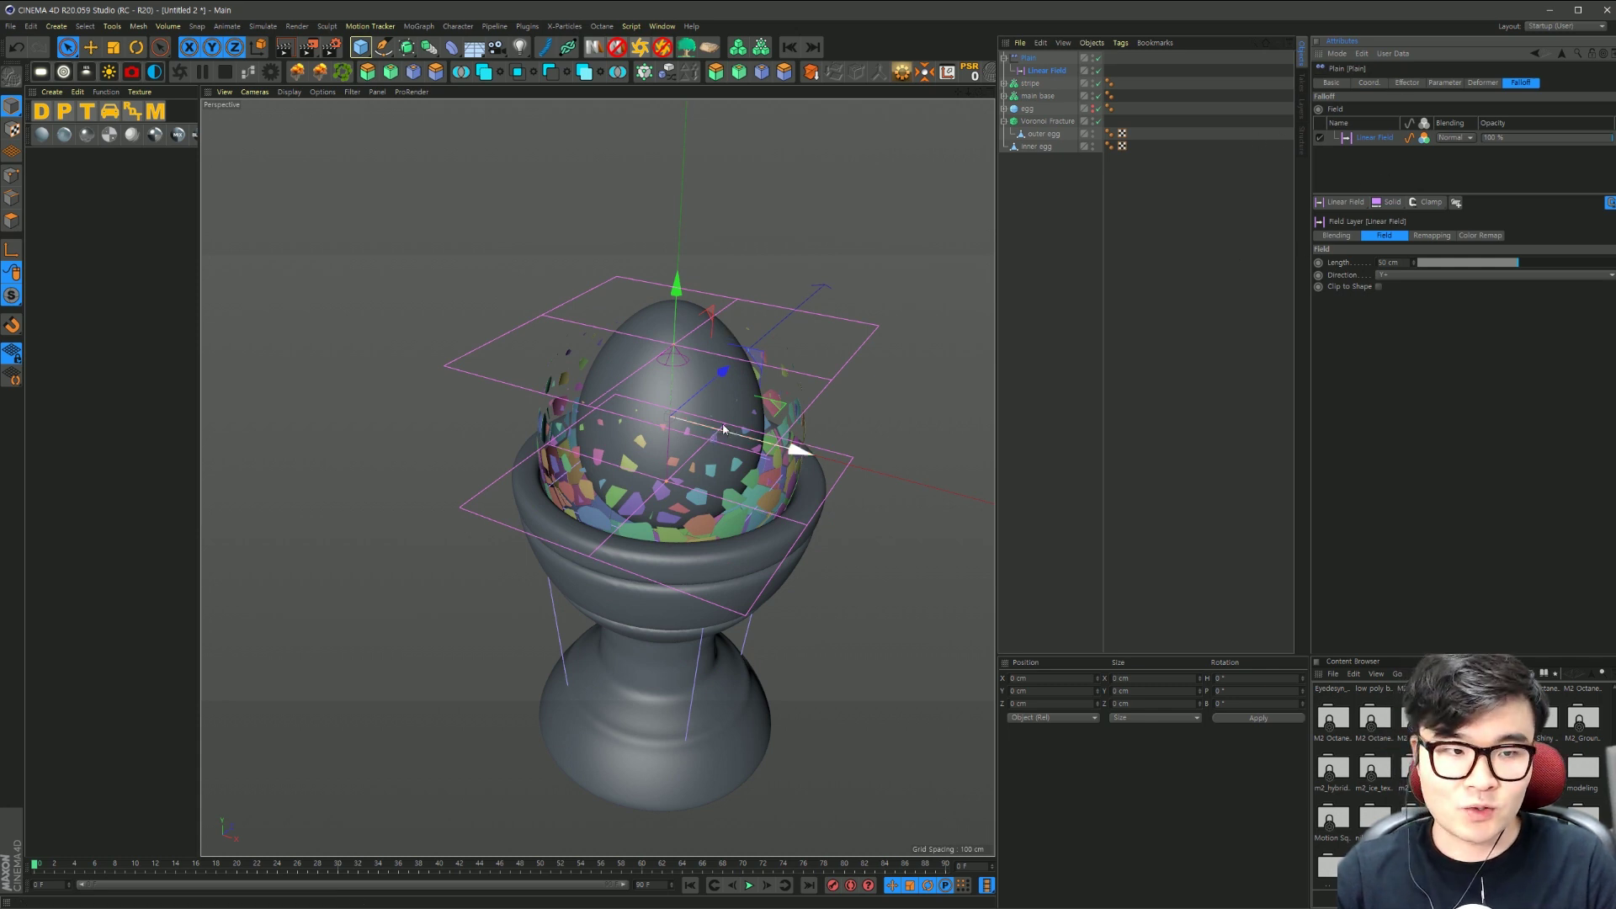
Step: Select the Linear Field object and check its Y position, leaving it unchanged
{"action": "left_click", "coordinate": [1364, 82]}
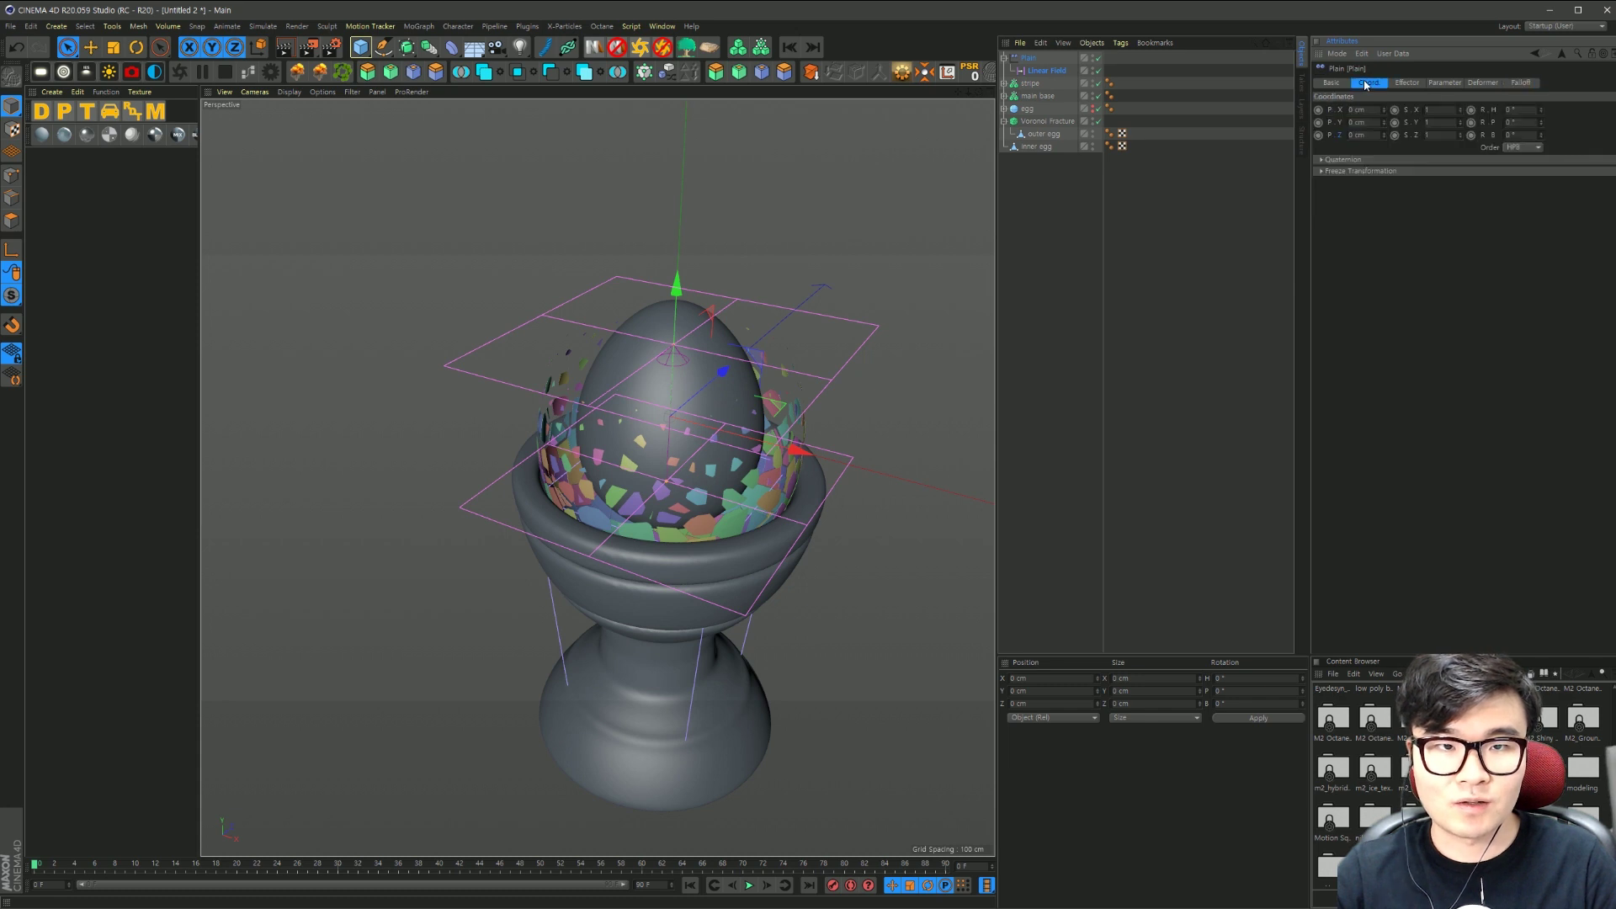
{"action": "left_click", "coordinate": [1046, 71]}
{"action": "left_click", "coordinate": [1376, 87]}
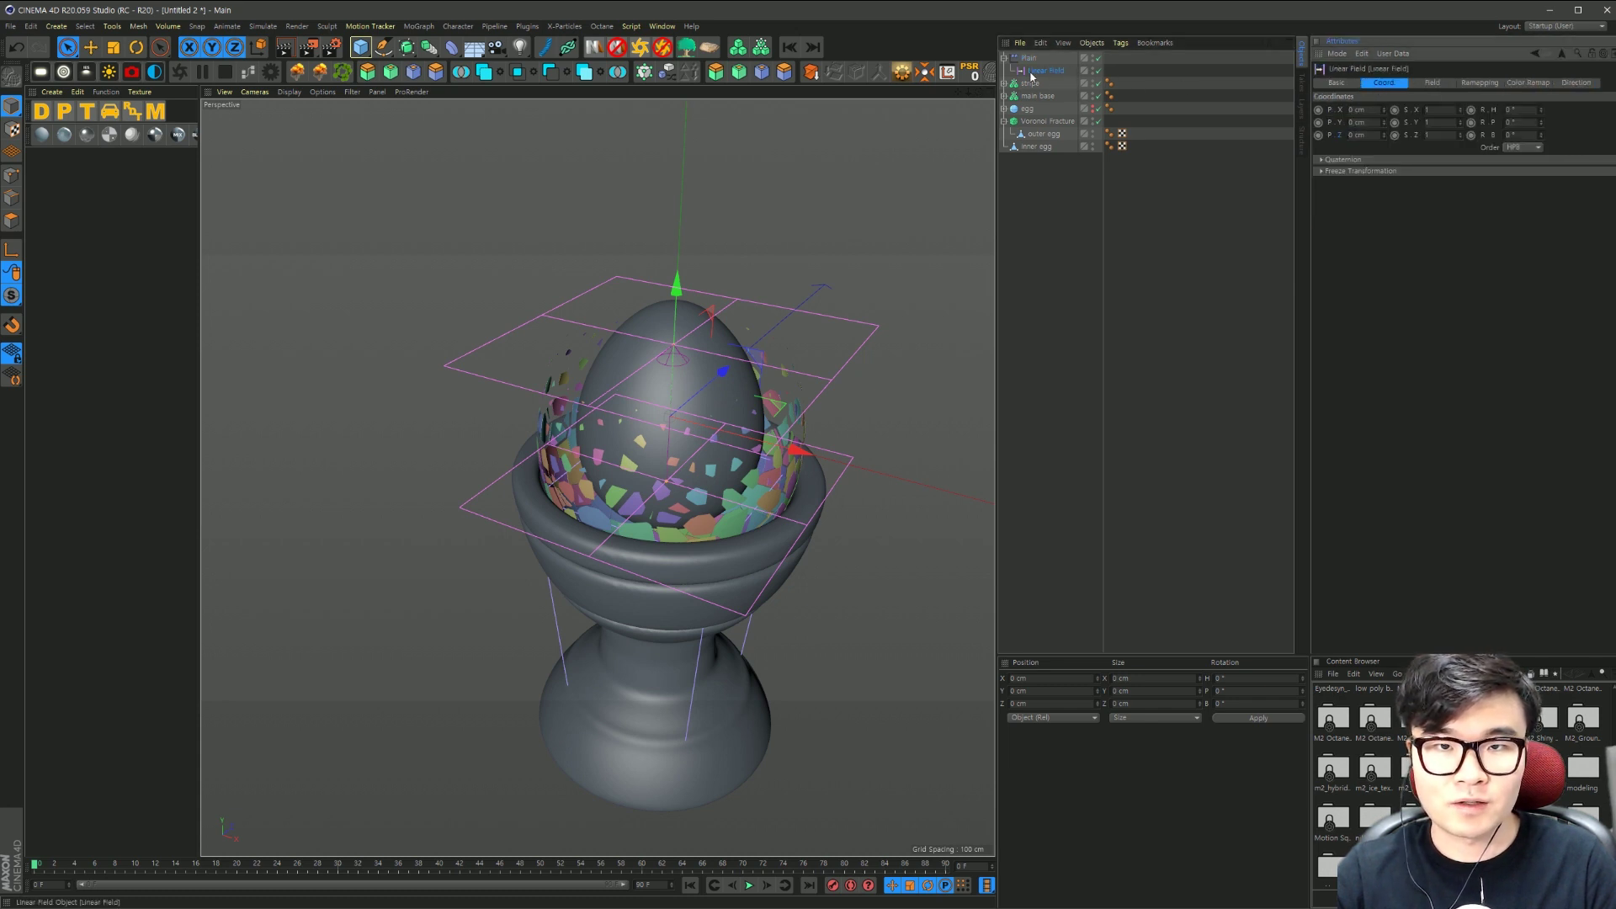
{"action": "left_click", "coordinate": [1357, 122]}
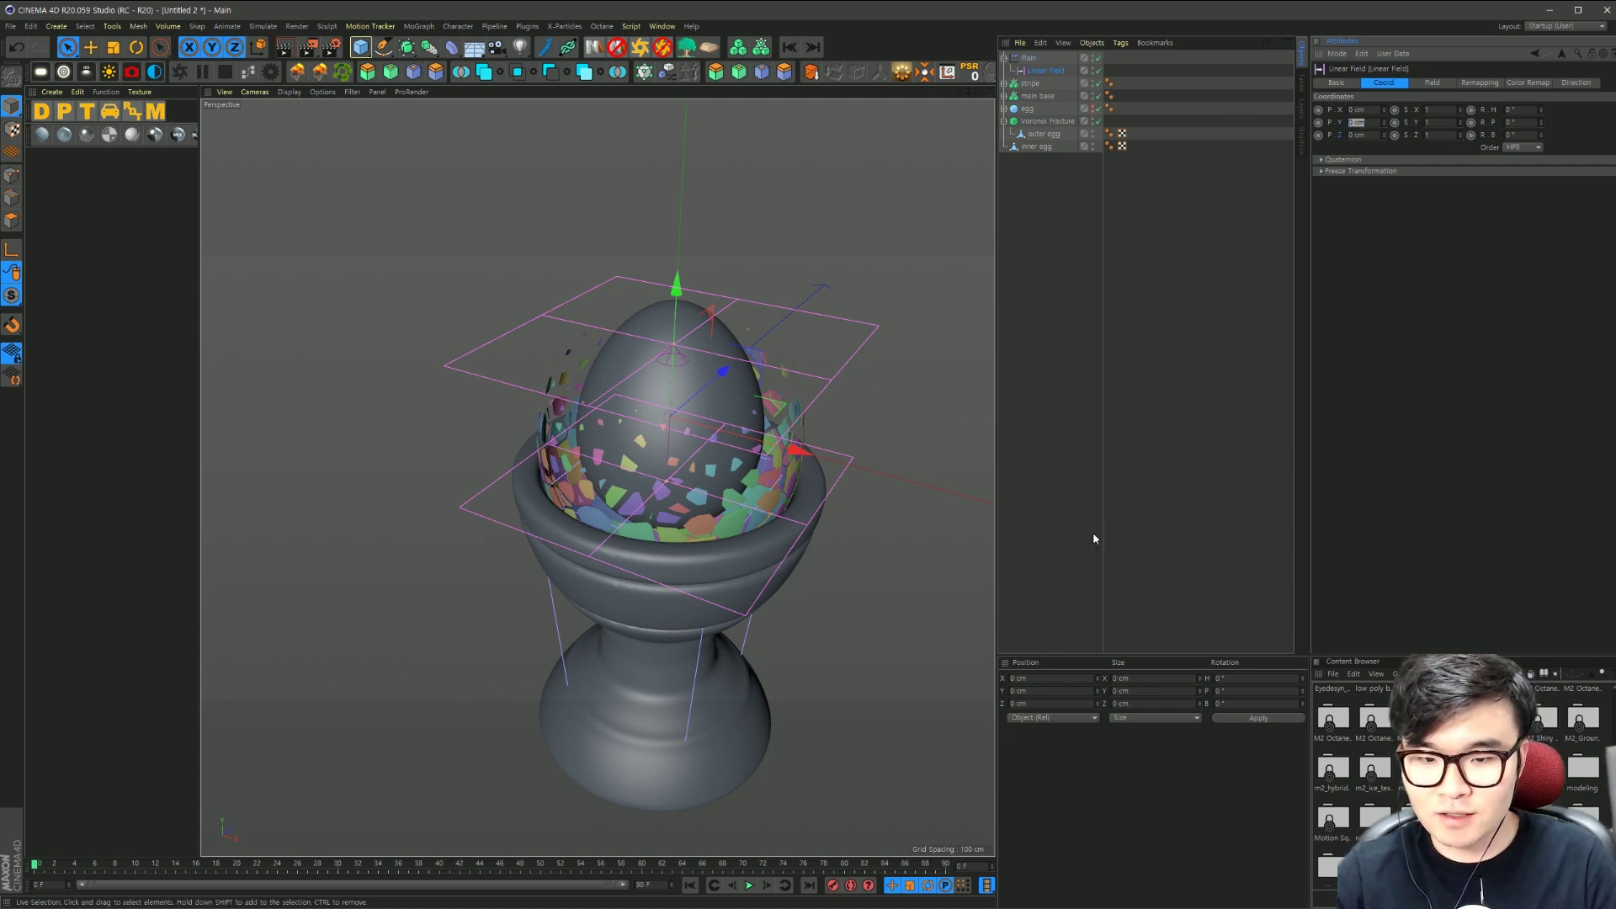
{"action": "left_click", "coordinate": [1345, 495]}
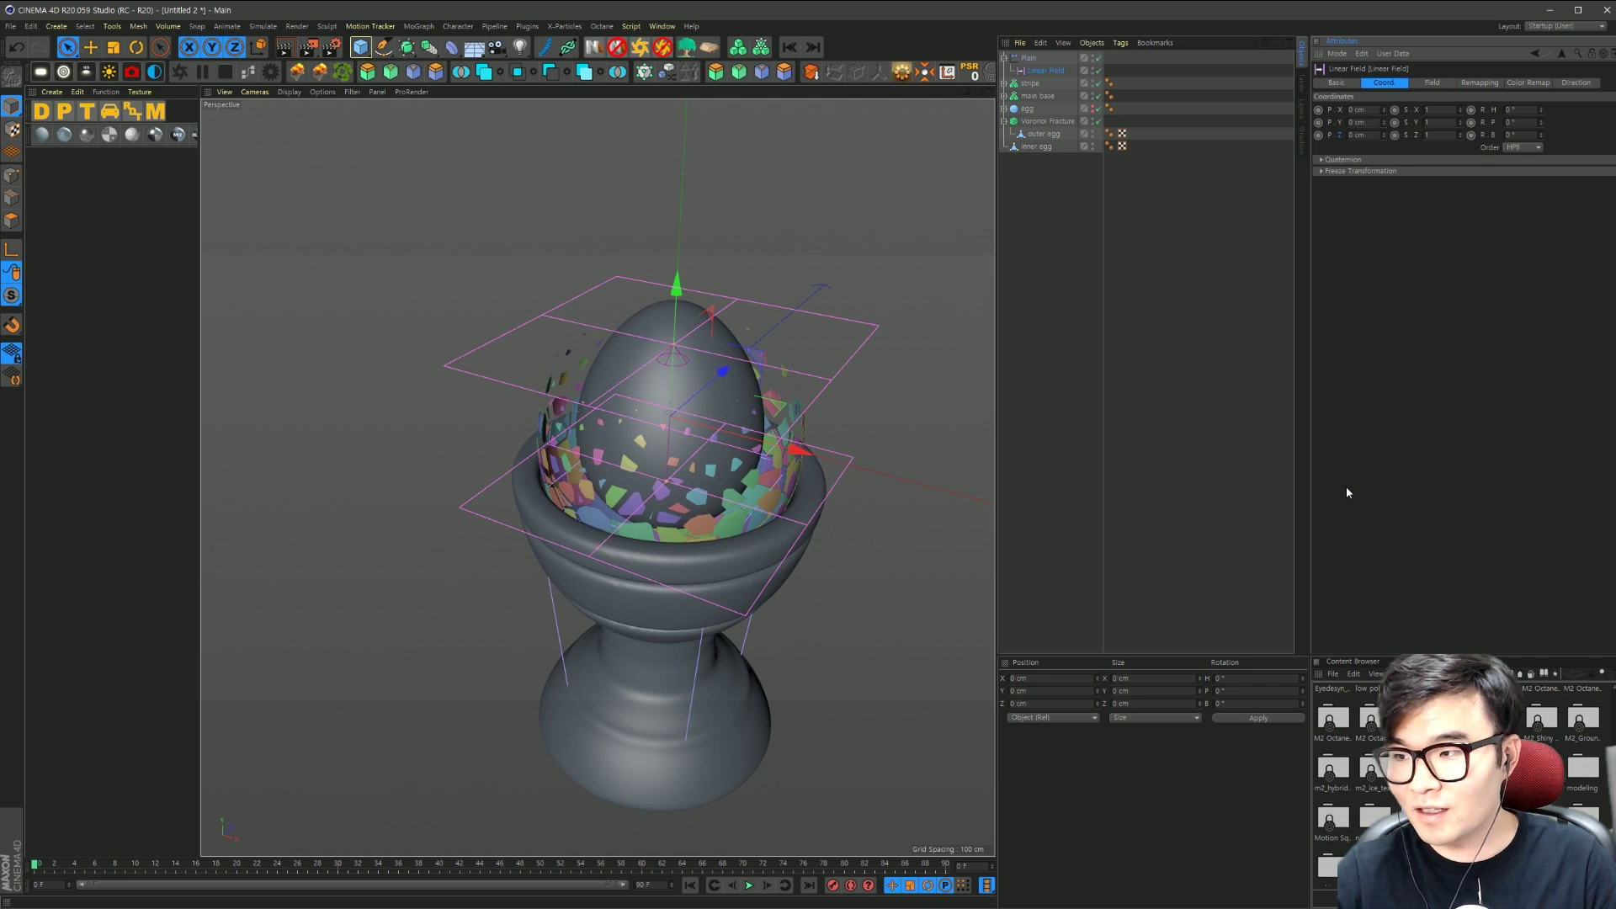
Step: Set the project to 25 fps, maximum time 100 F, and extend the preview range to 100
{"action": "key", "text": "ctrl+d"}
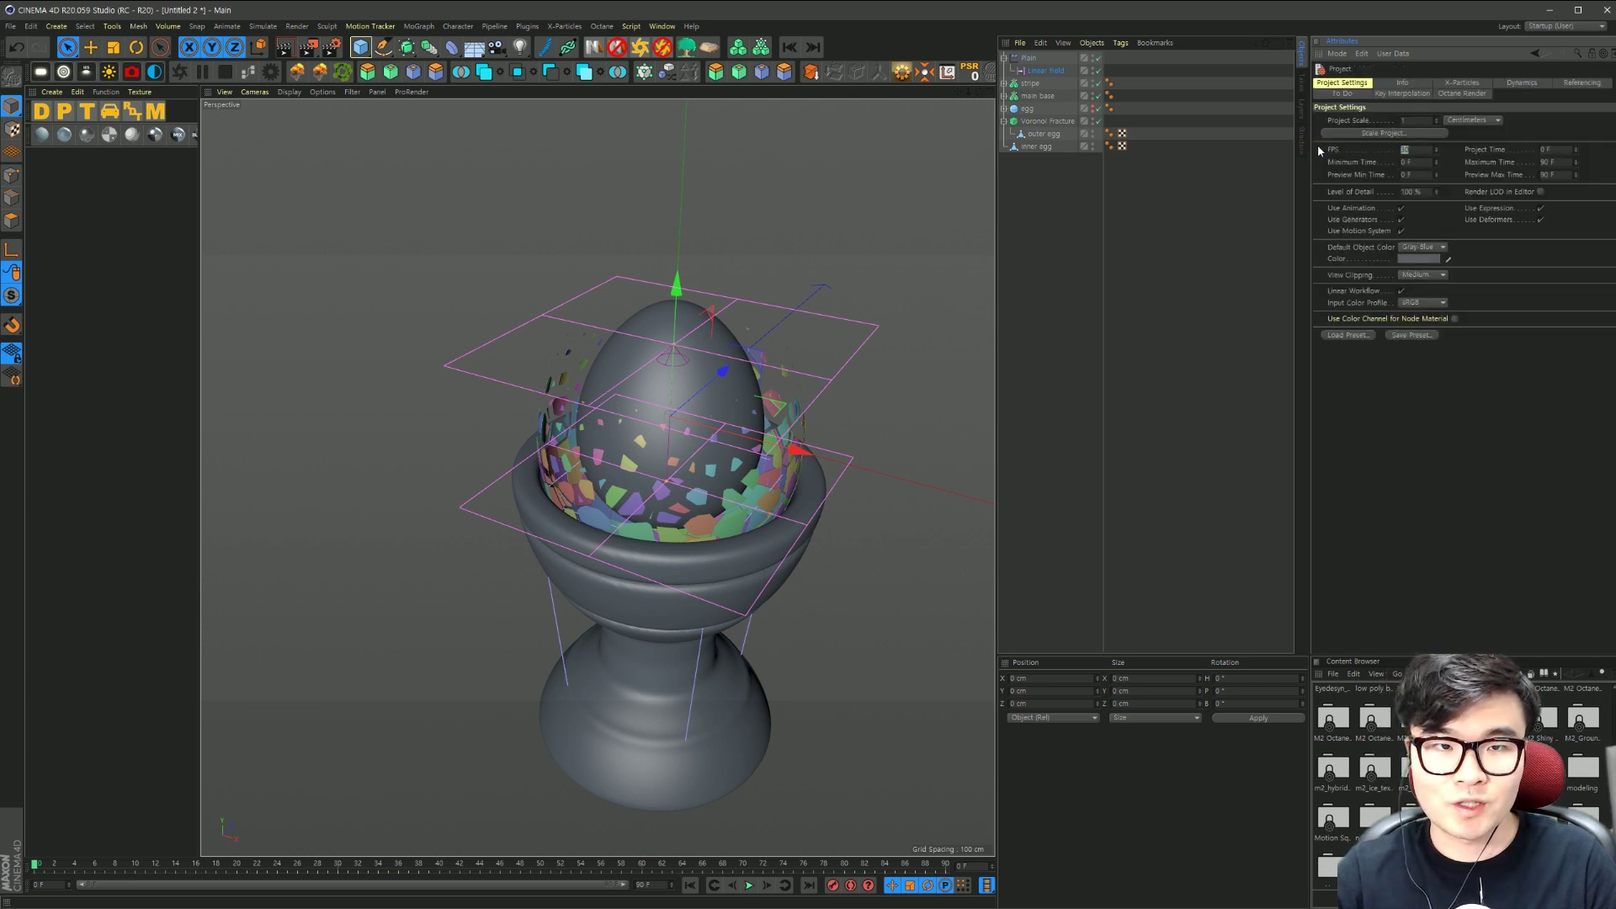
{"action": "type", "text": "25"}
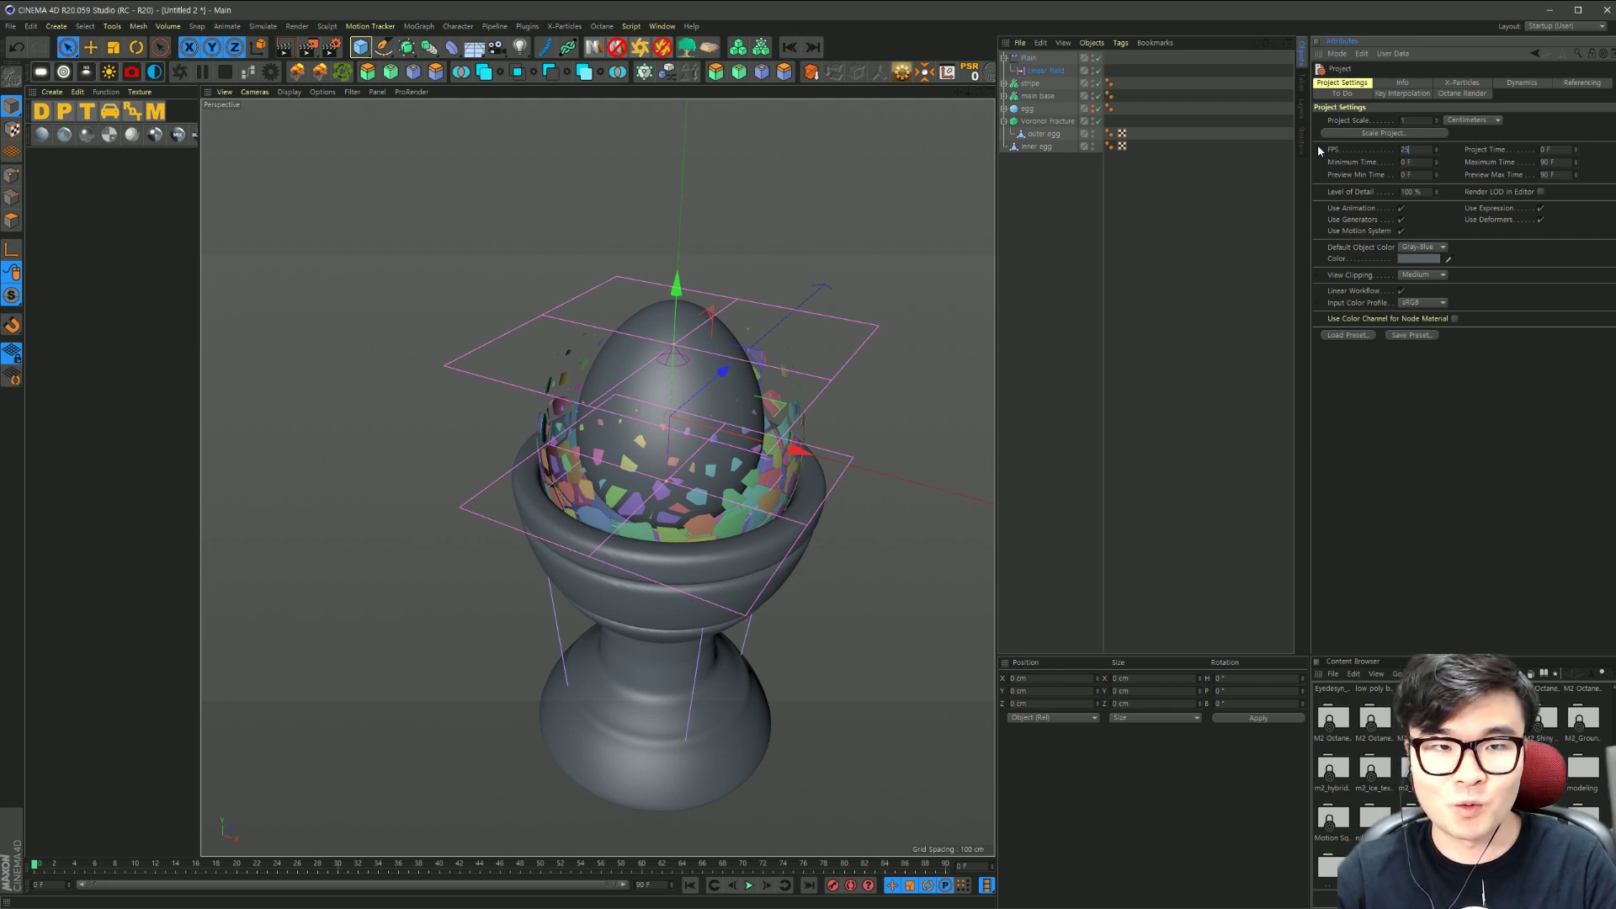
{"action": "key", "text": "Return"}
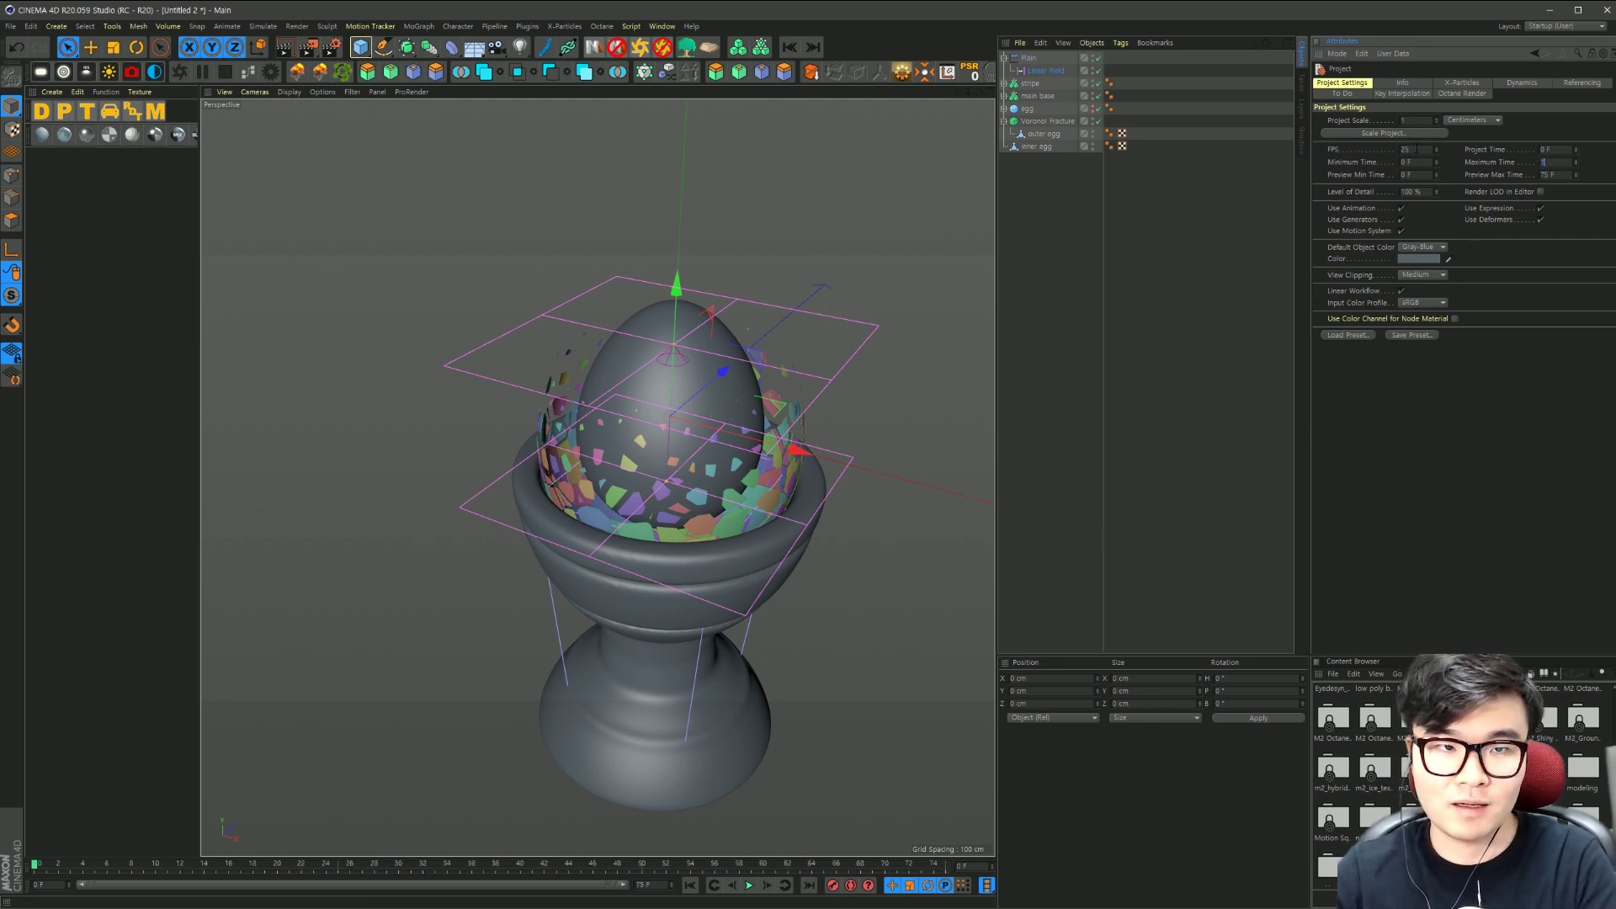
{"action": "type", "text": "100 F"}
{"action": "key", "text": "Return"}
{"action": "left_click_drag", "start_coordinate": [493, 886], "coordinate": [625, 885]}
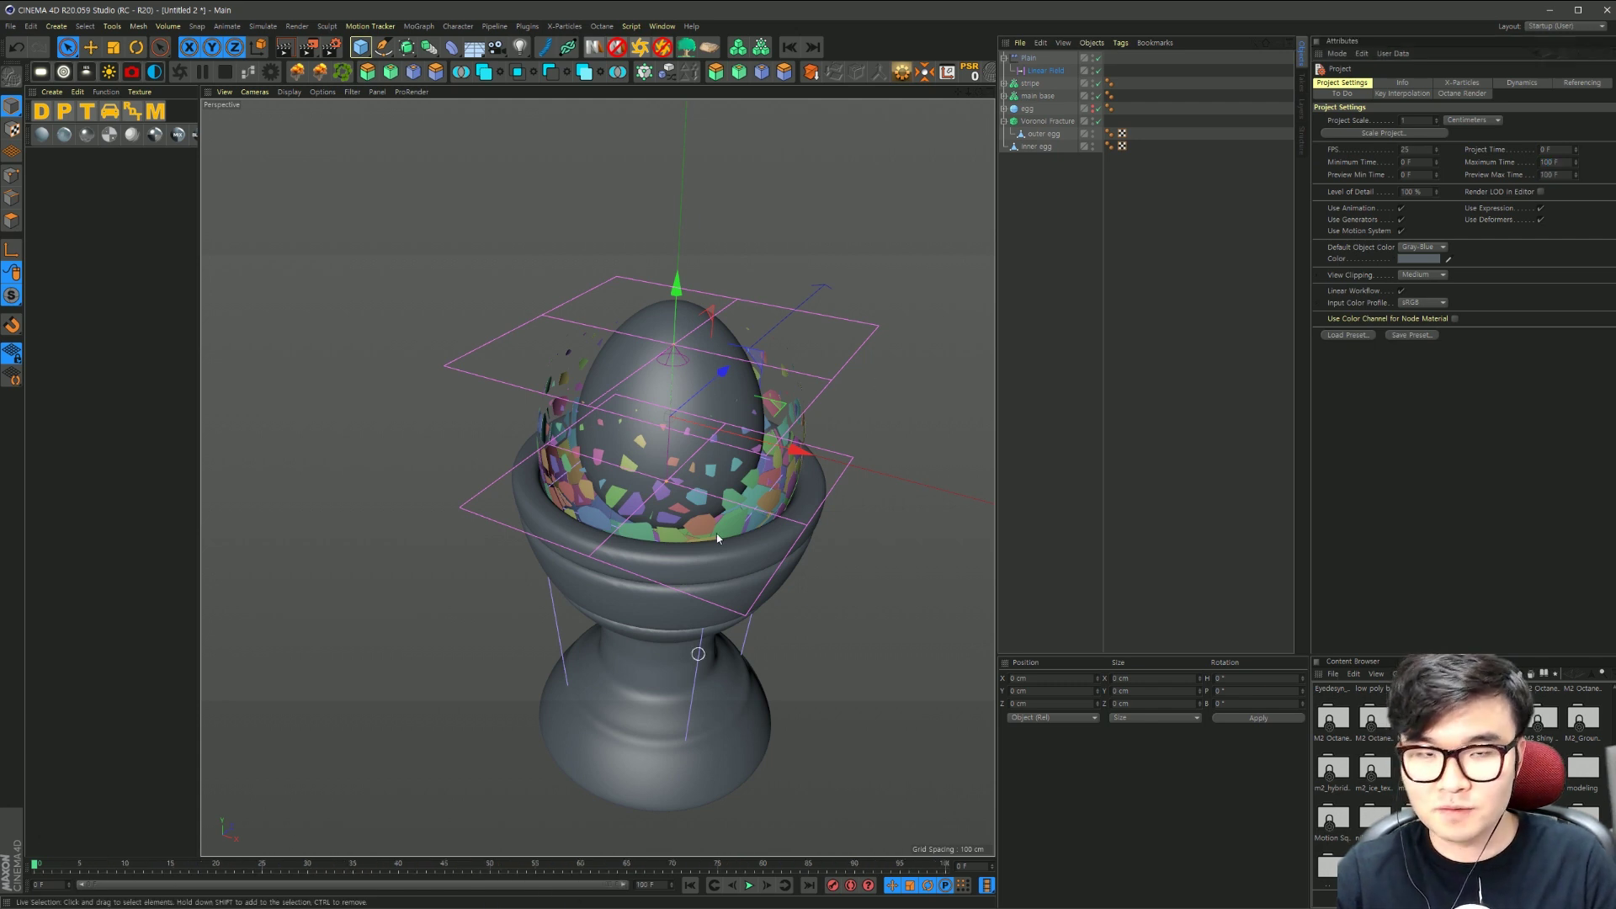
Step: Set the Linear Field's P.Y to 155 cm and keyframe it at frame 0
{"action": "left_click", "coordinate": [1042, 72]}
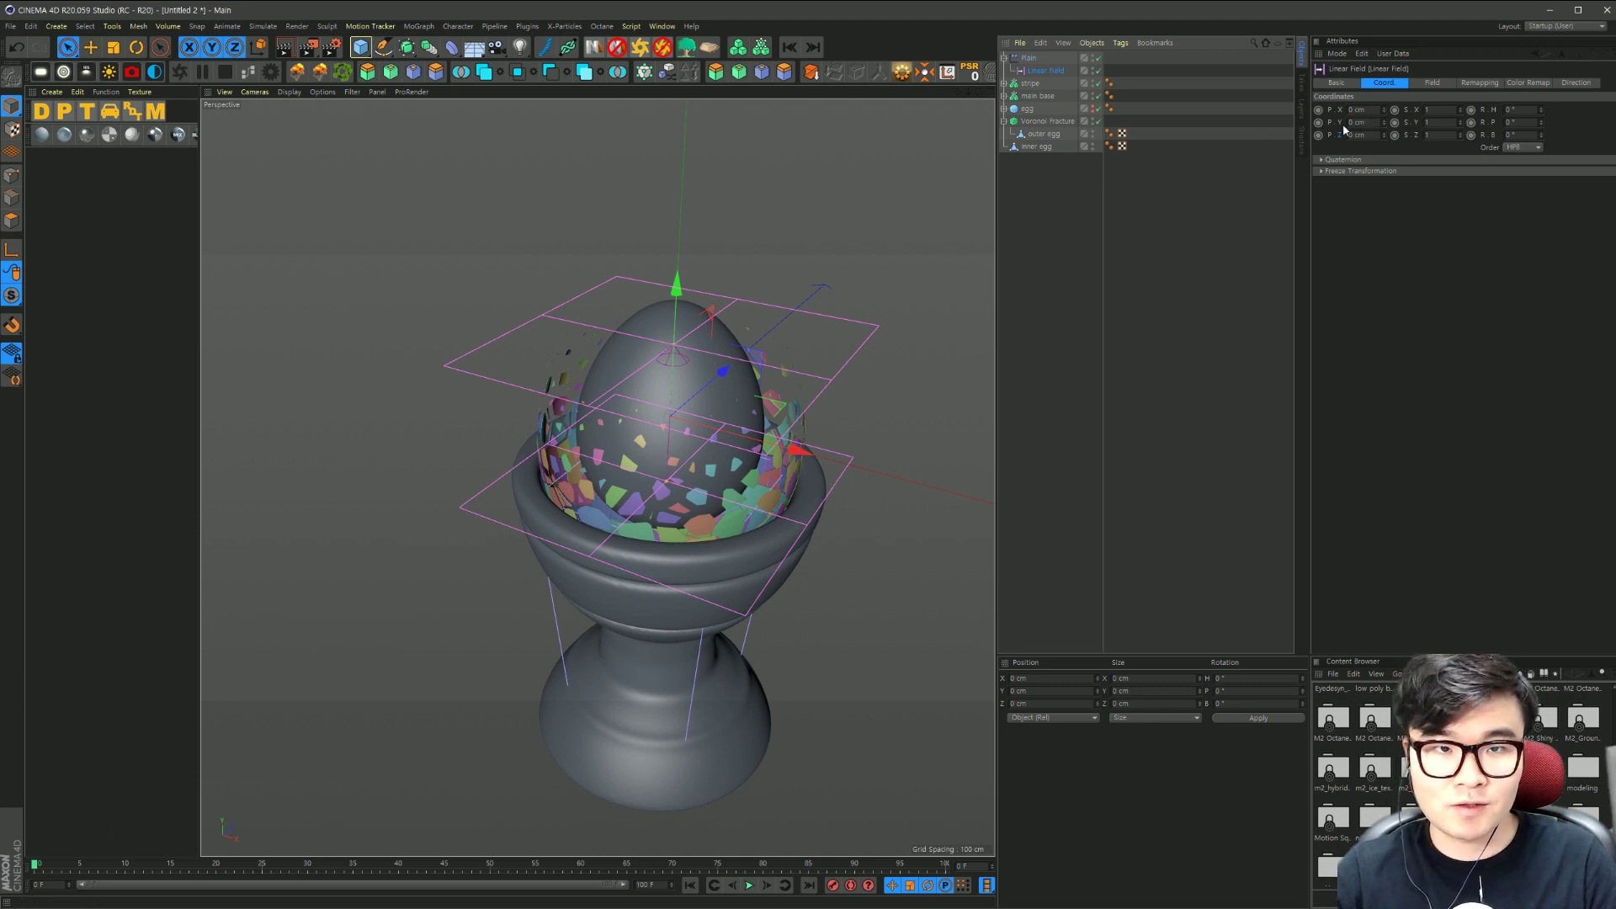
{"action": "type", "text": "155"}
{"action": "key", "text": "Return"}
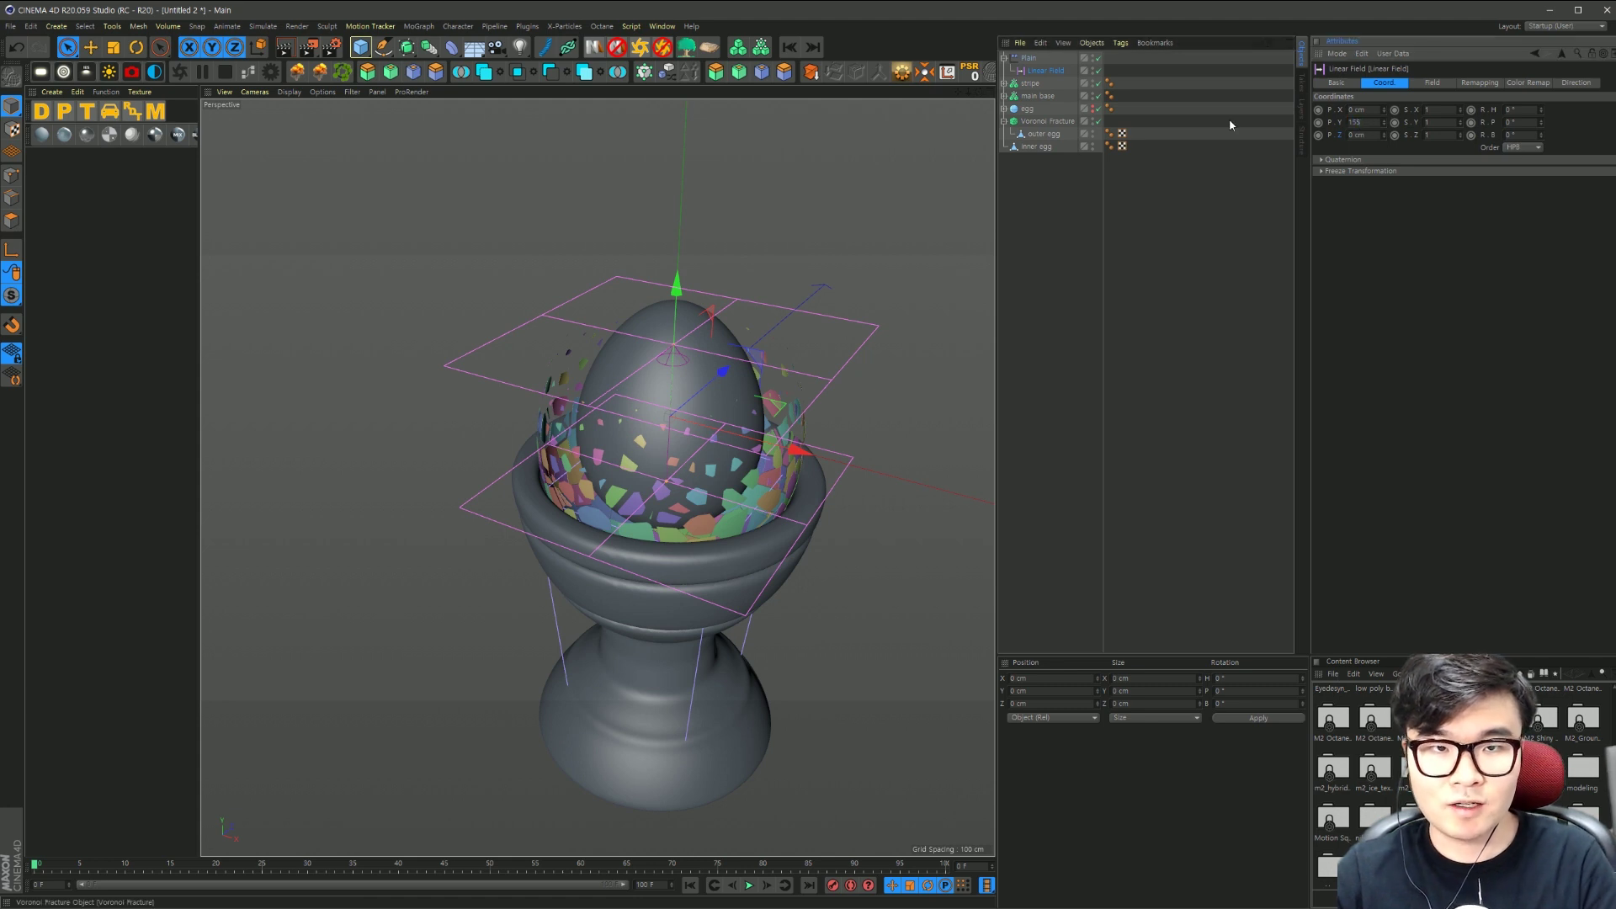
{"action": "scroll", "coordinate": [703, 265], "scroll_direction": "down", "scroll_amount": 2}
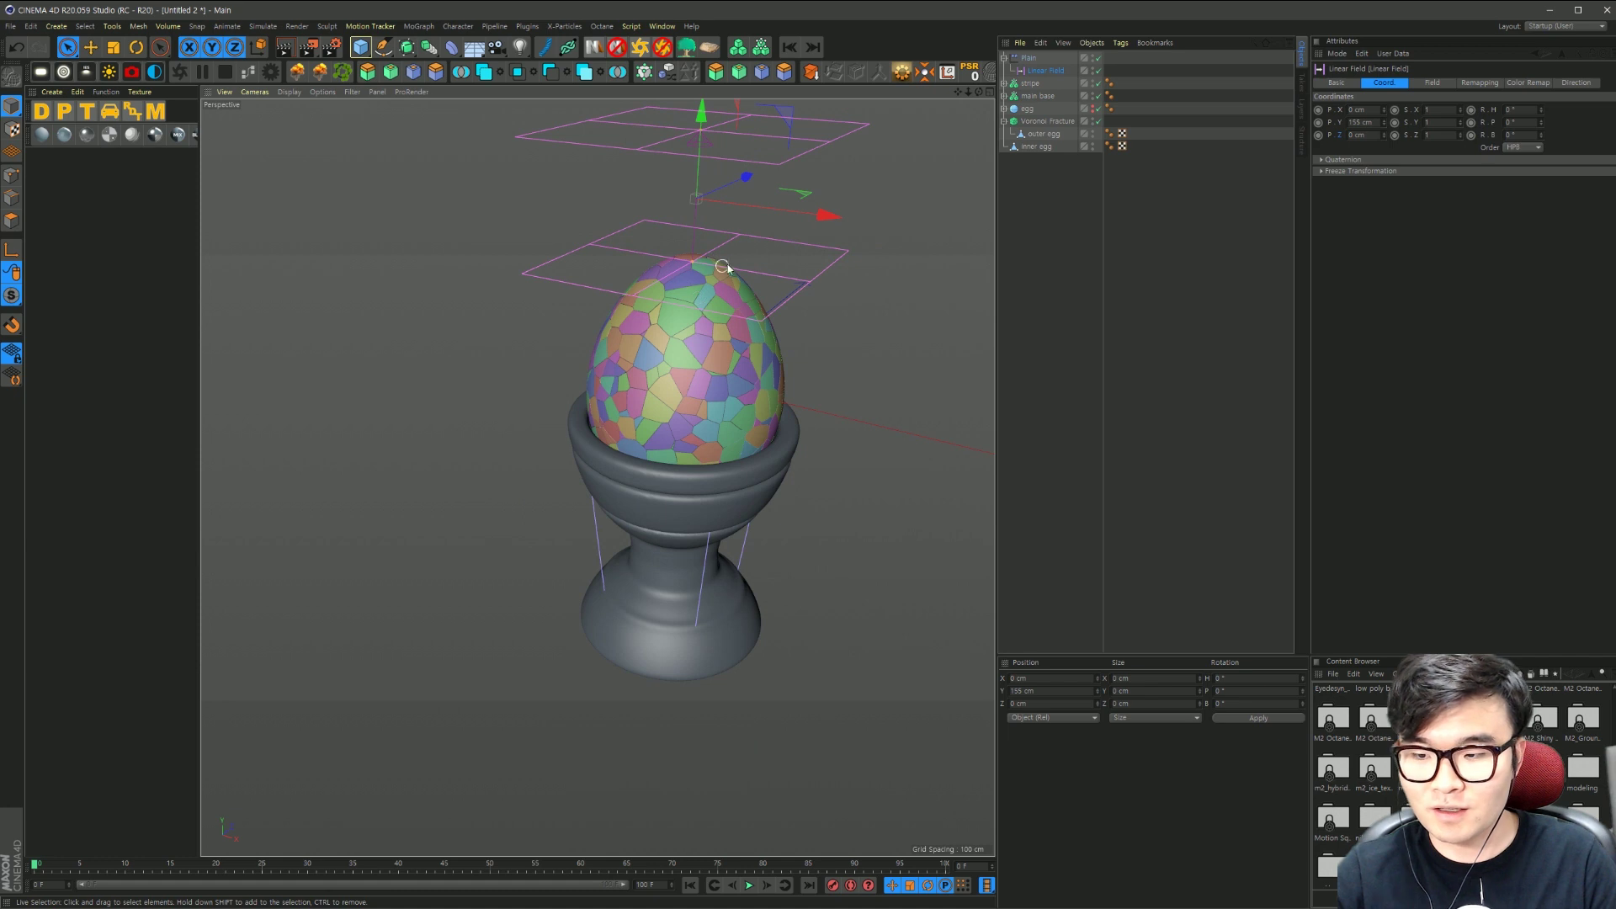
{"action": "left_click", "coordinate": [1318, 123]}
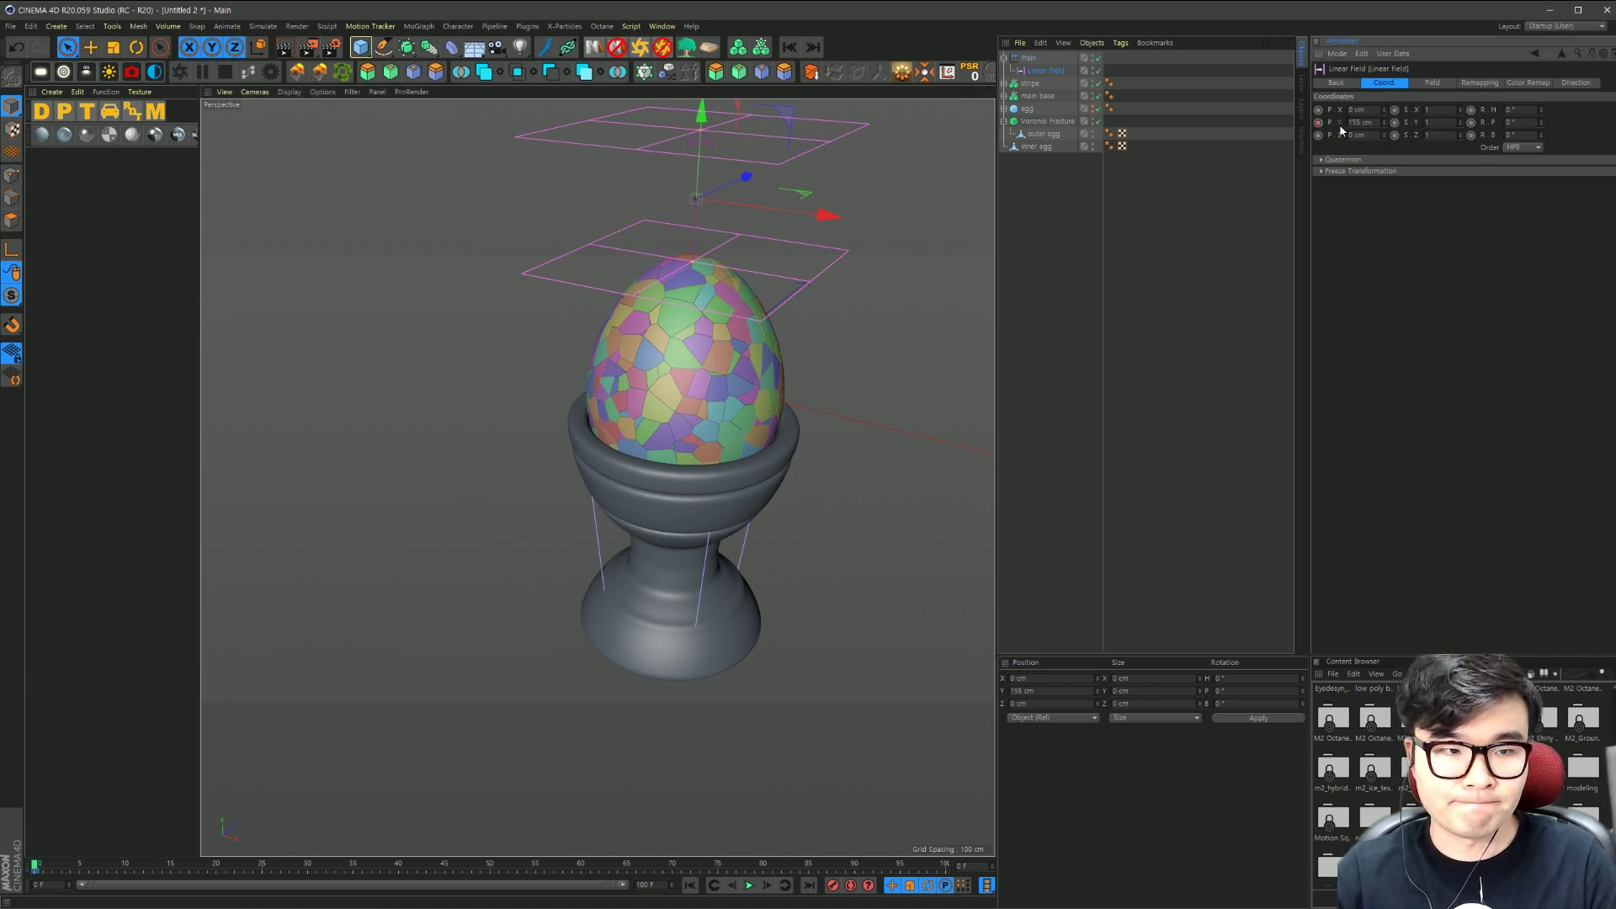
Step: Set P.Y to -155 cm at frame 75, then preview the sweep and return to frame 0
{"action": "left_click", "coordinate": [717, 864]}
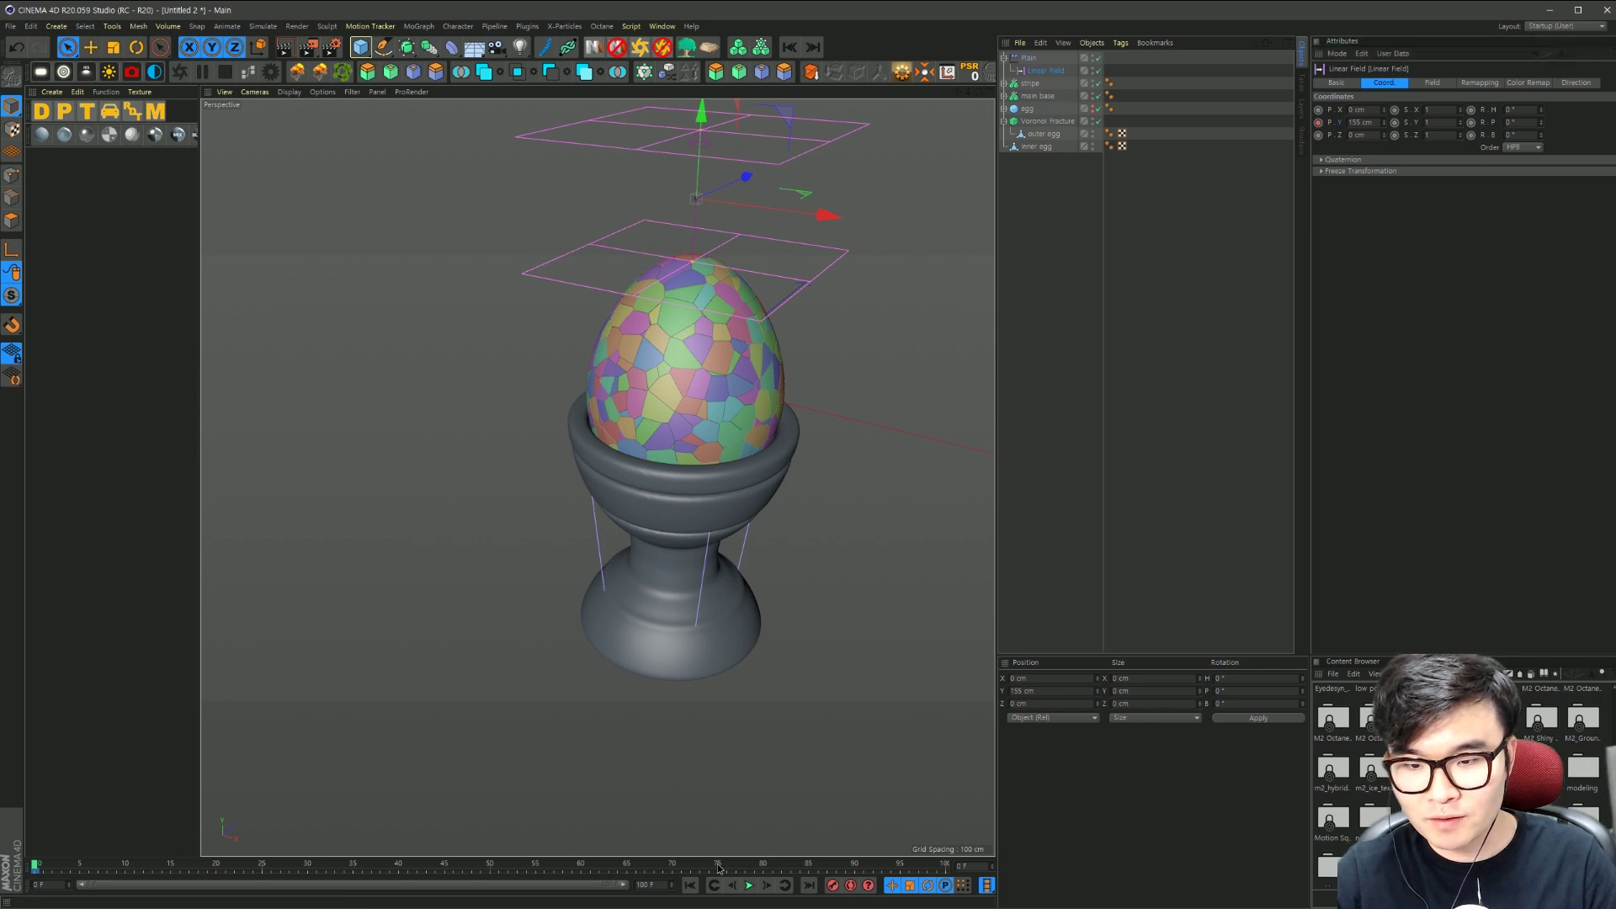
{"action": "type", "text": "-15"}
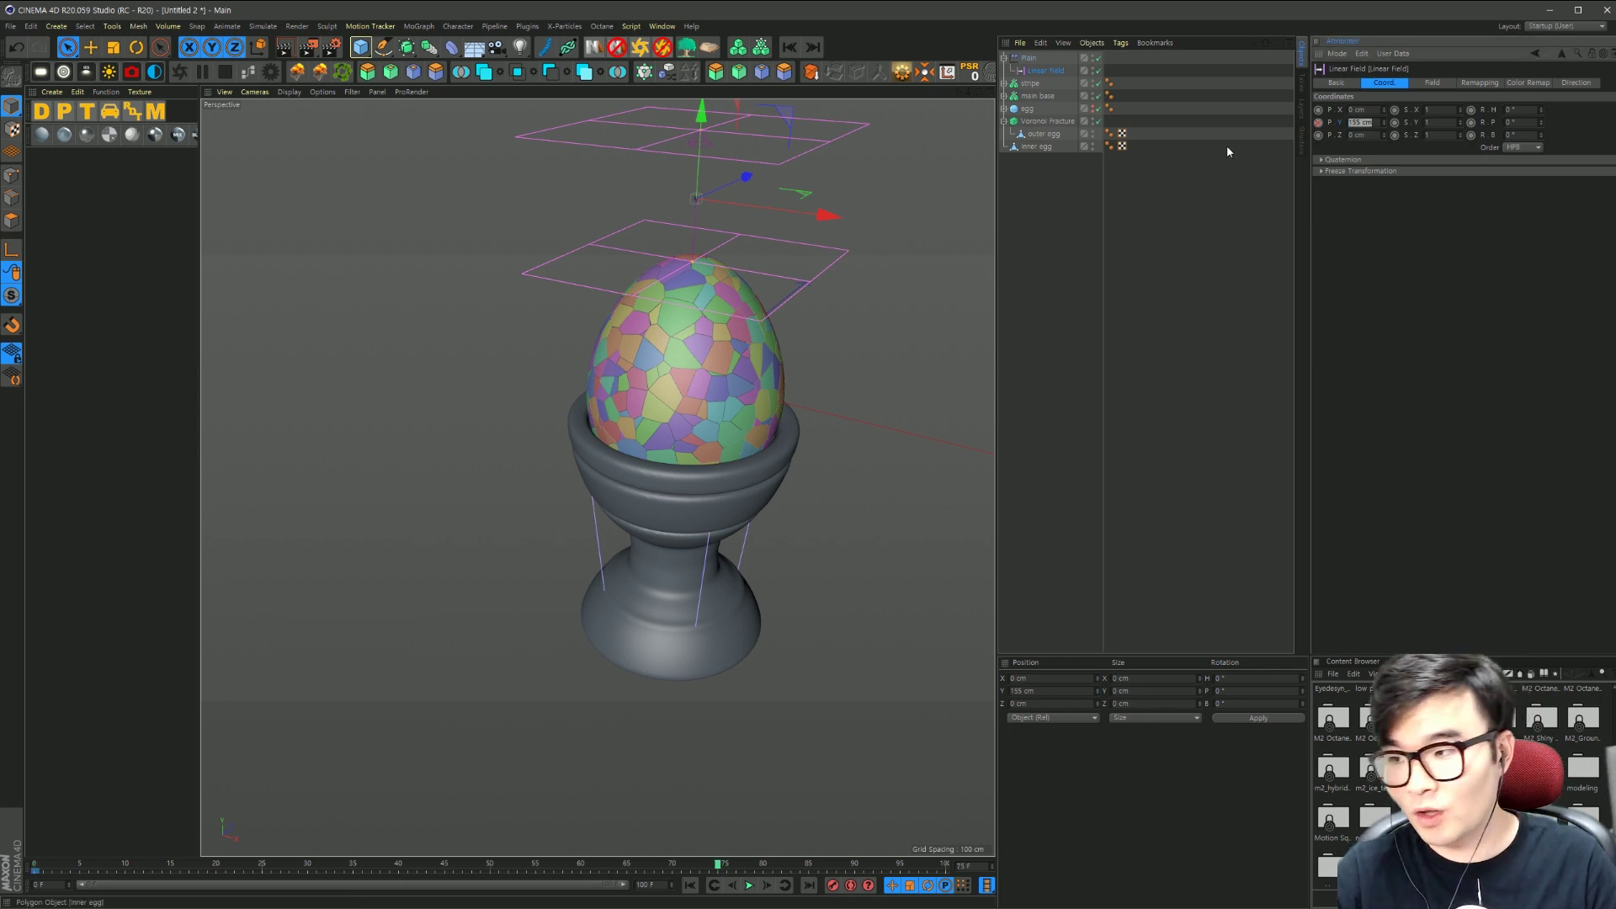
{"action": "type", "text": "5"}
{"action": "key", "text": "Return"}
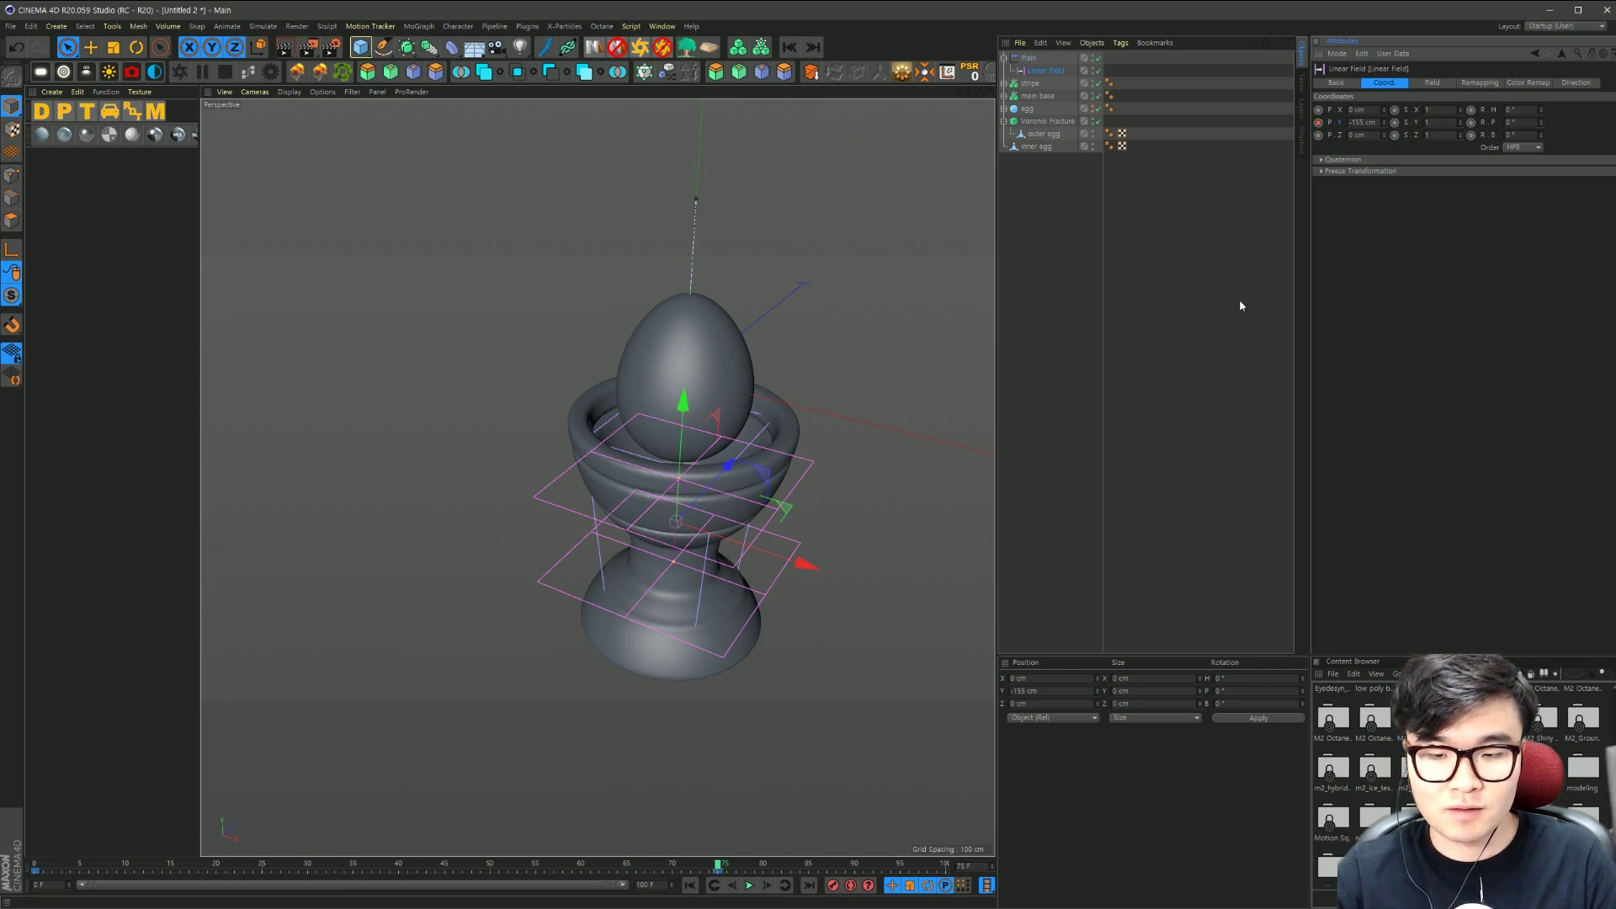
{"action": "left_click", "coordinate": [690, 885]}
{"action": "left_click", "coordinate": [752, 886]}
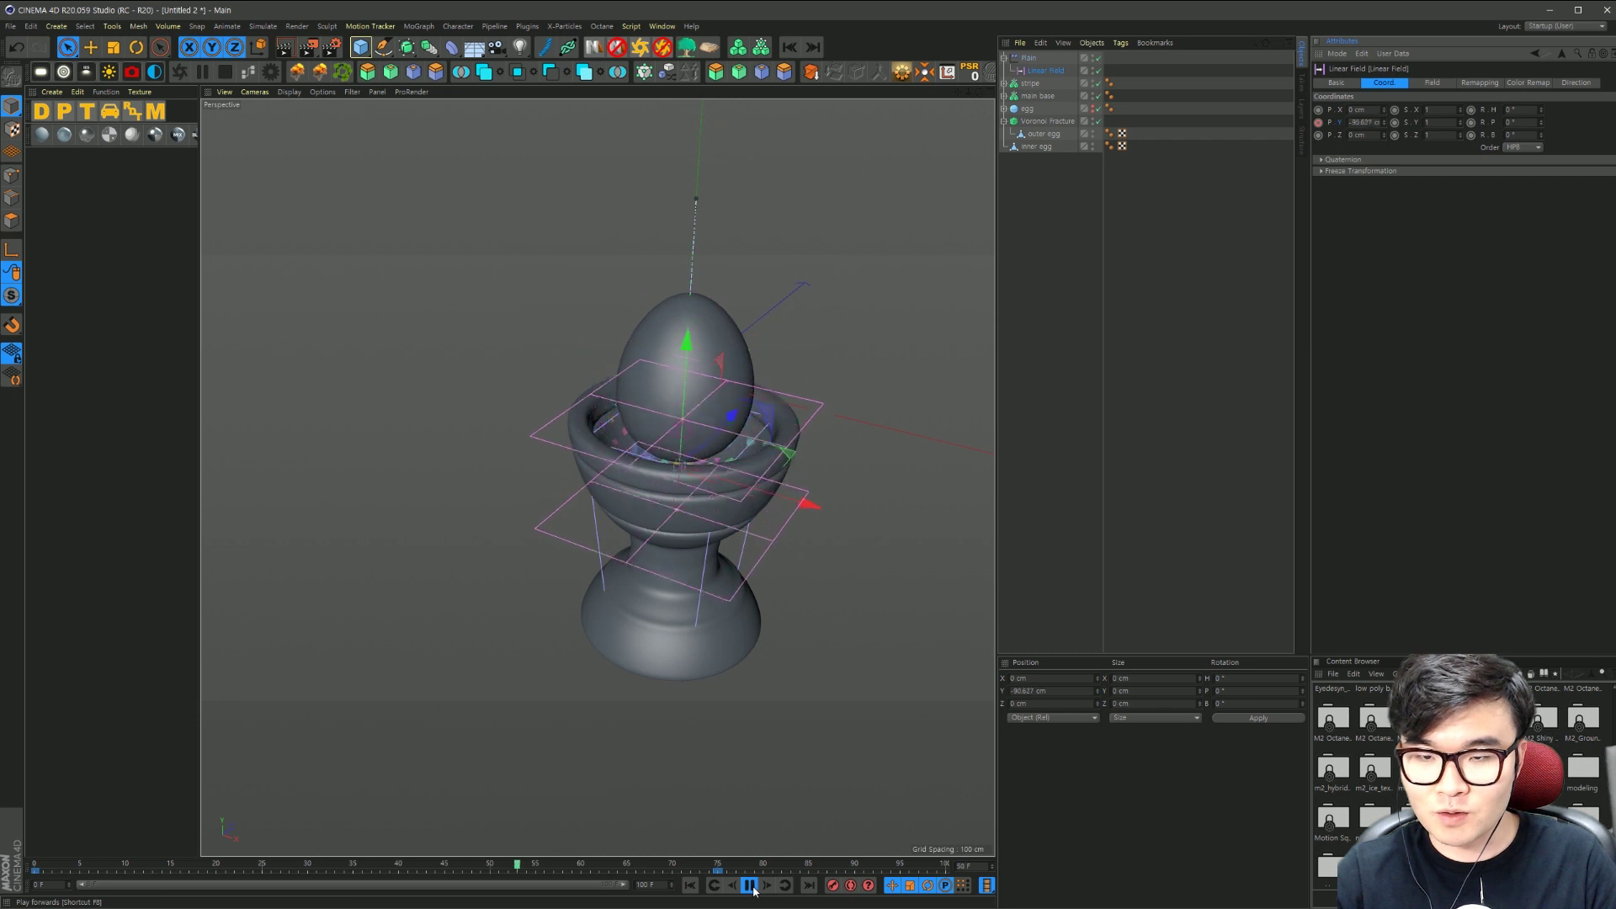
{"action": "left_click", "coordinate": [749, 886]}
{"action": "left_click", "coordinate": [690, 884]}
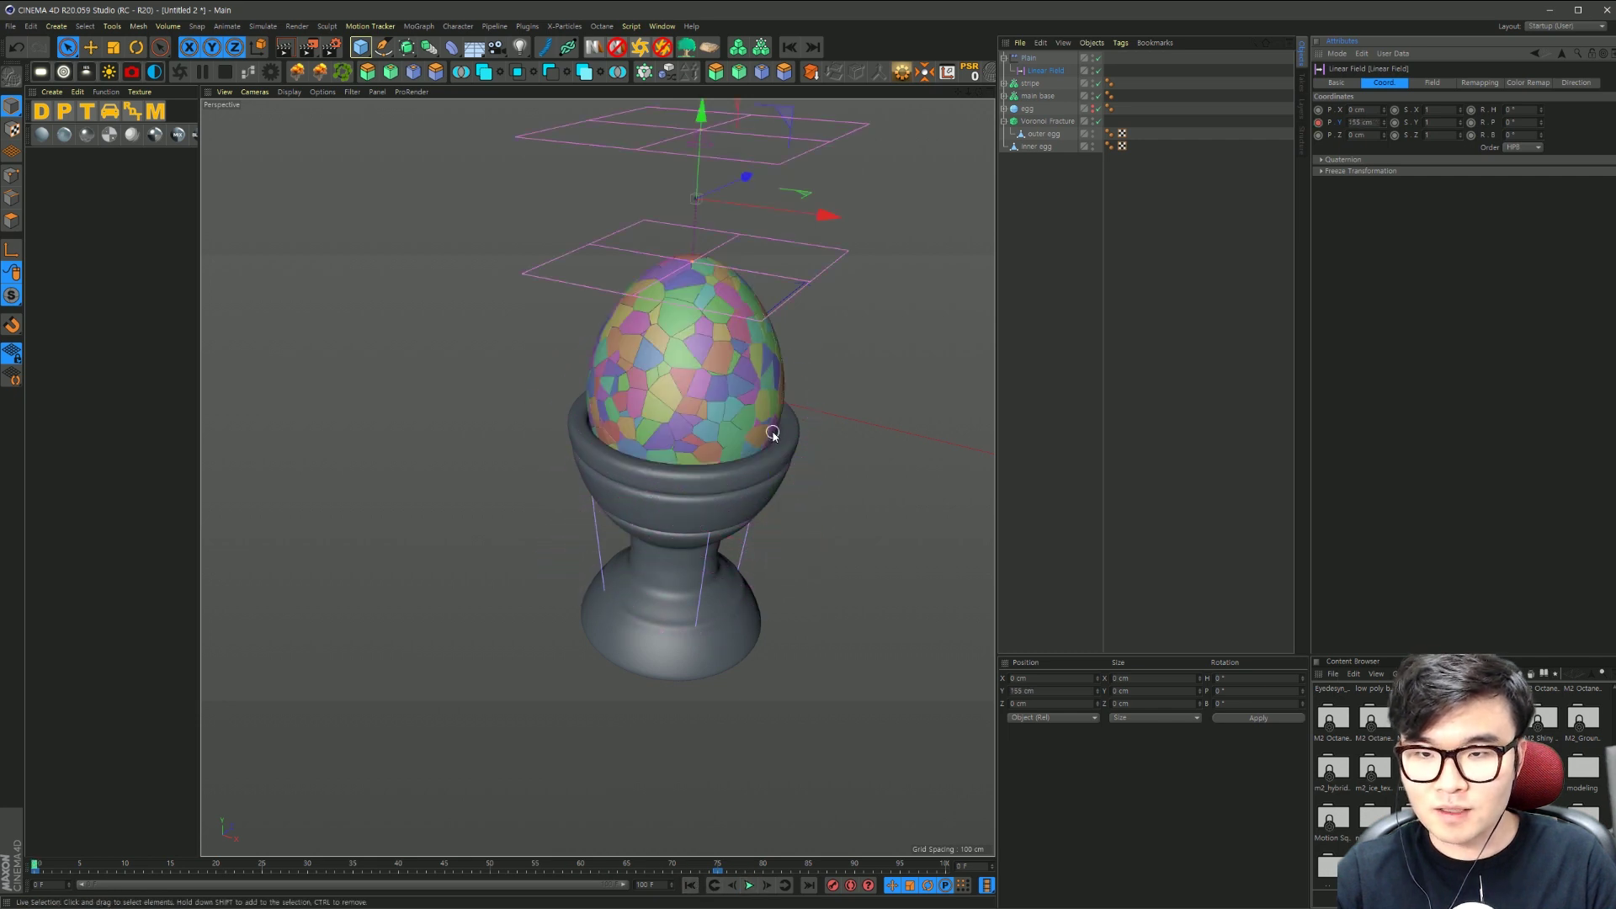
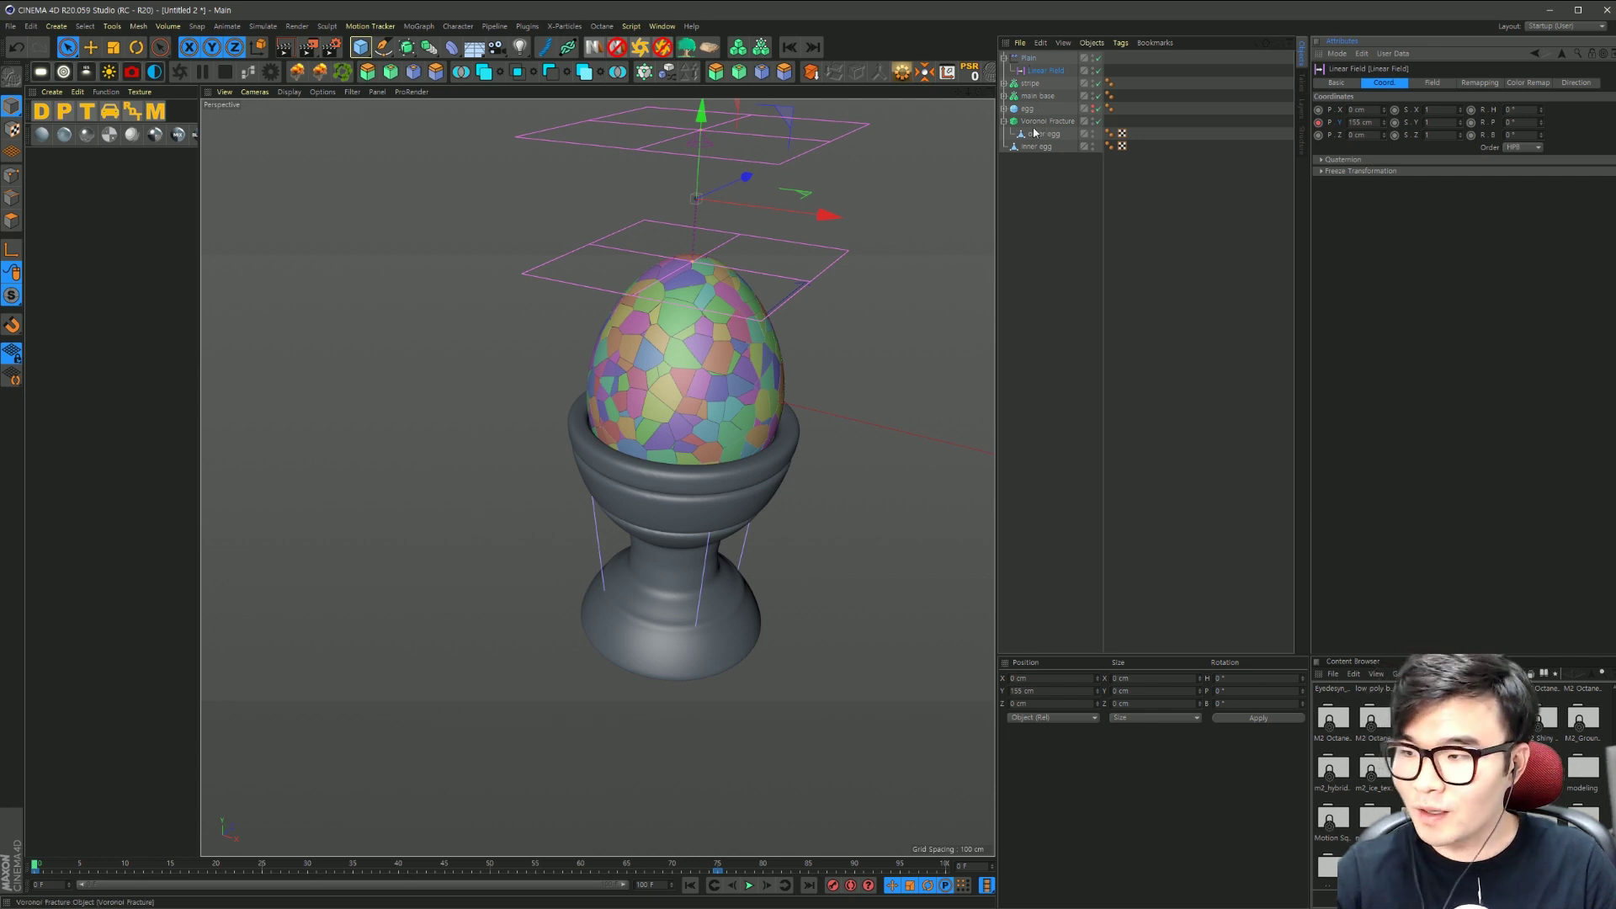
Step: Duplicate the outer egg's Voronoi Fracture and remove Plain from the copy's Effectors list
{"action": "left_click", "coordinate": [1041, 122]}
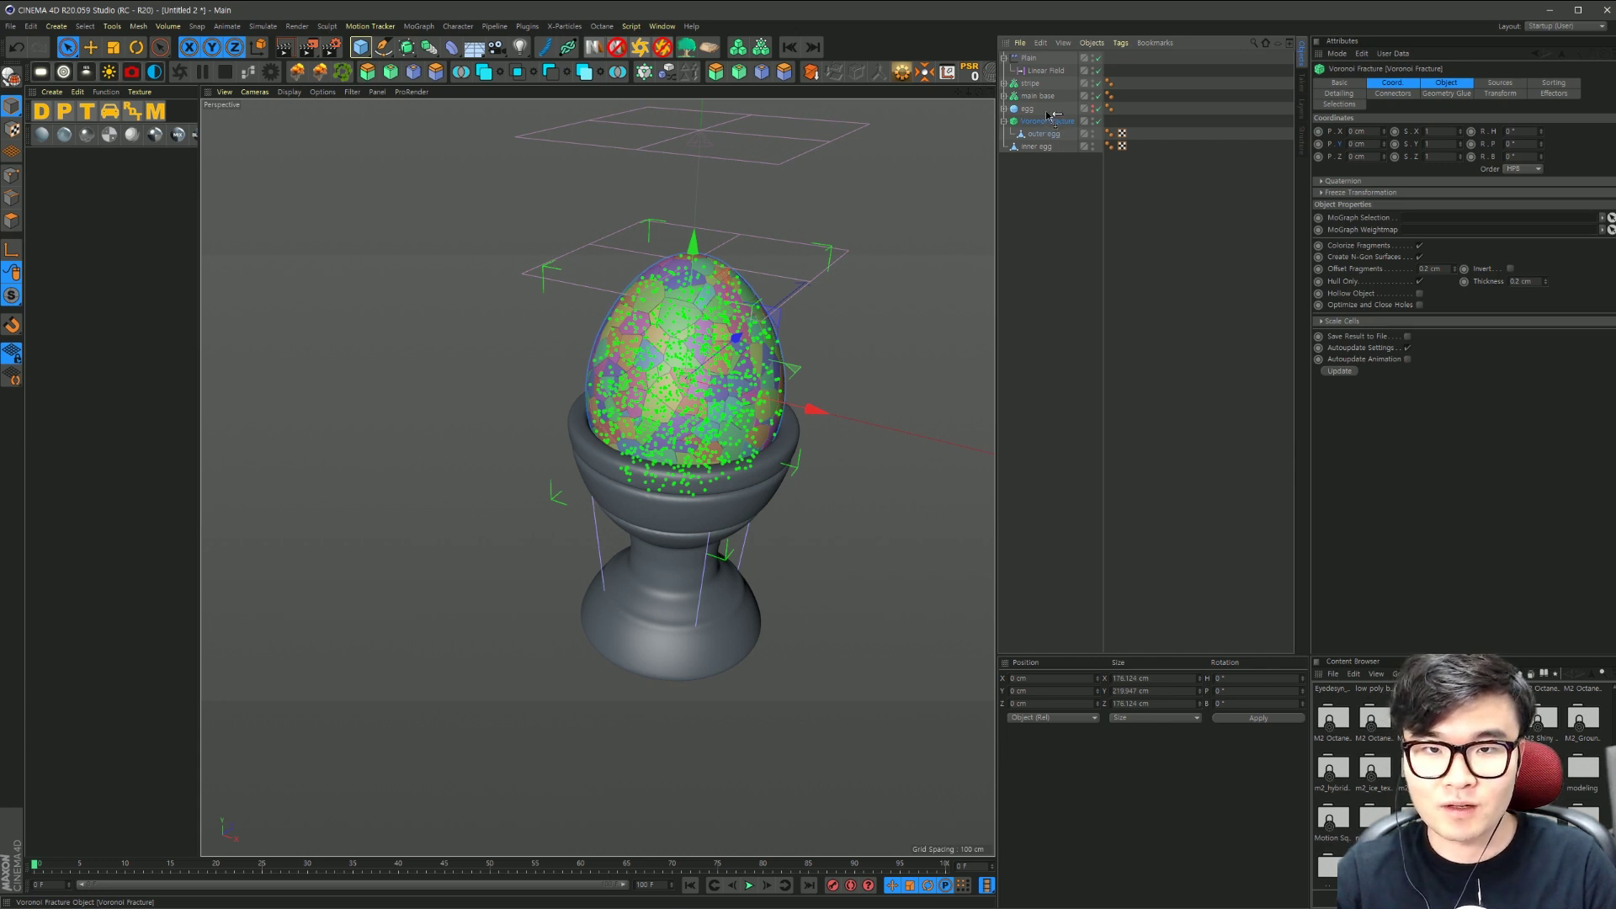
{"action": "left_click_drag", "start_coordinate": [1048, 119], "coordinate": [1051, 126], "text": "ctrl"}
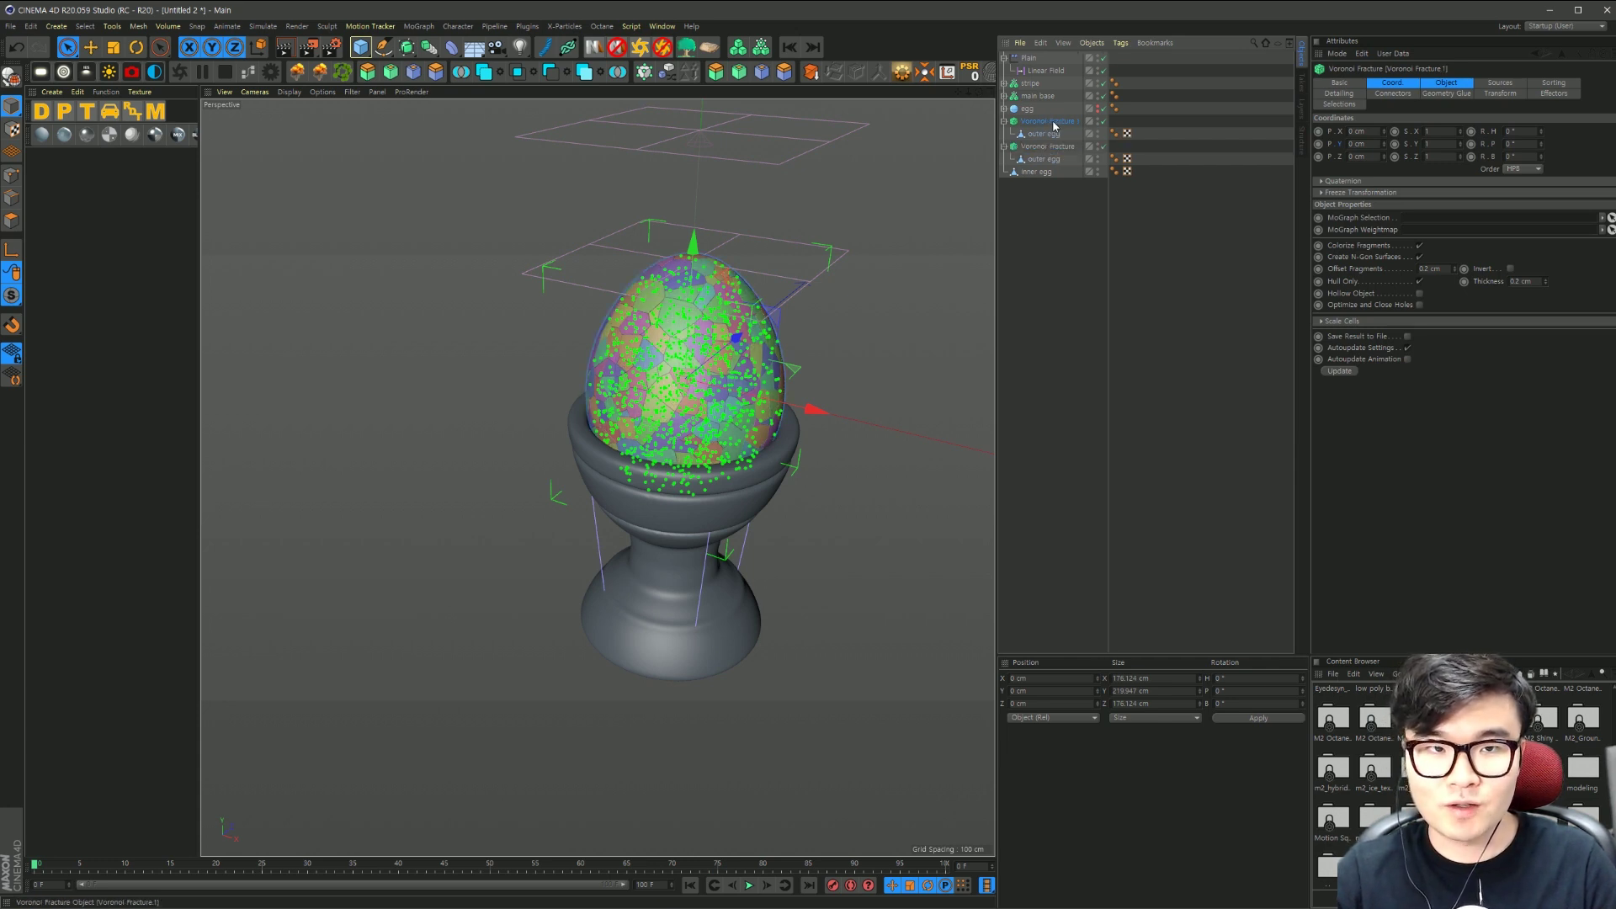
{"action": "left_click", "coordinate": [1556, 94]}
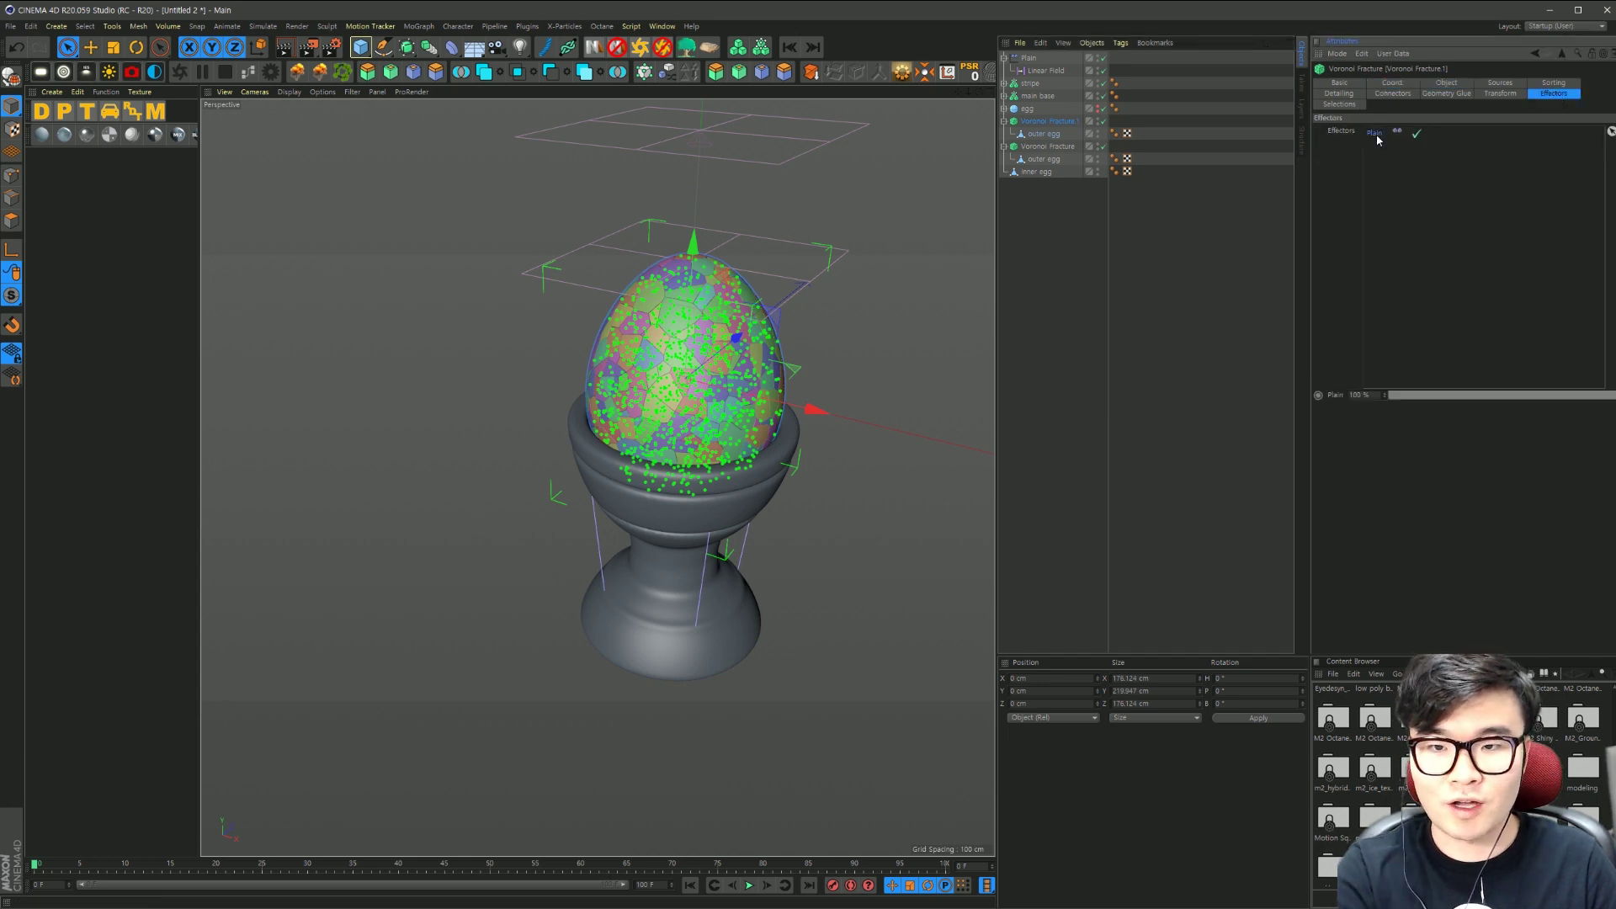
{"action": "key", "text": "Delete"}
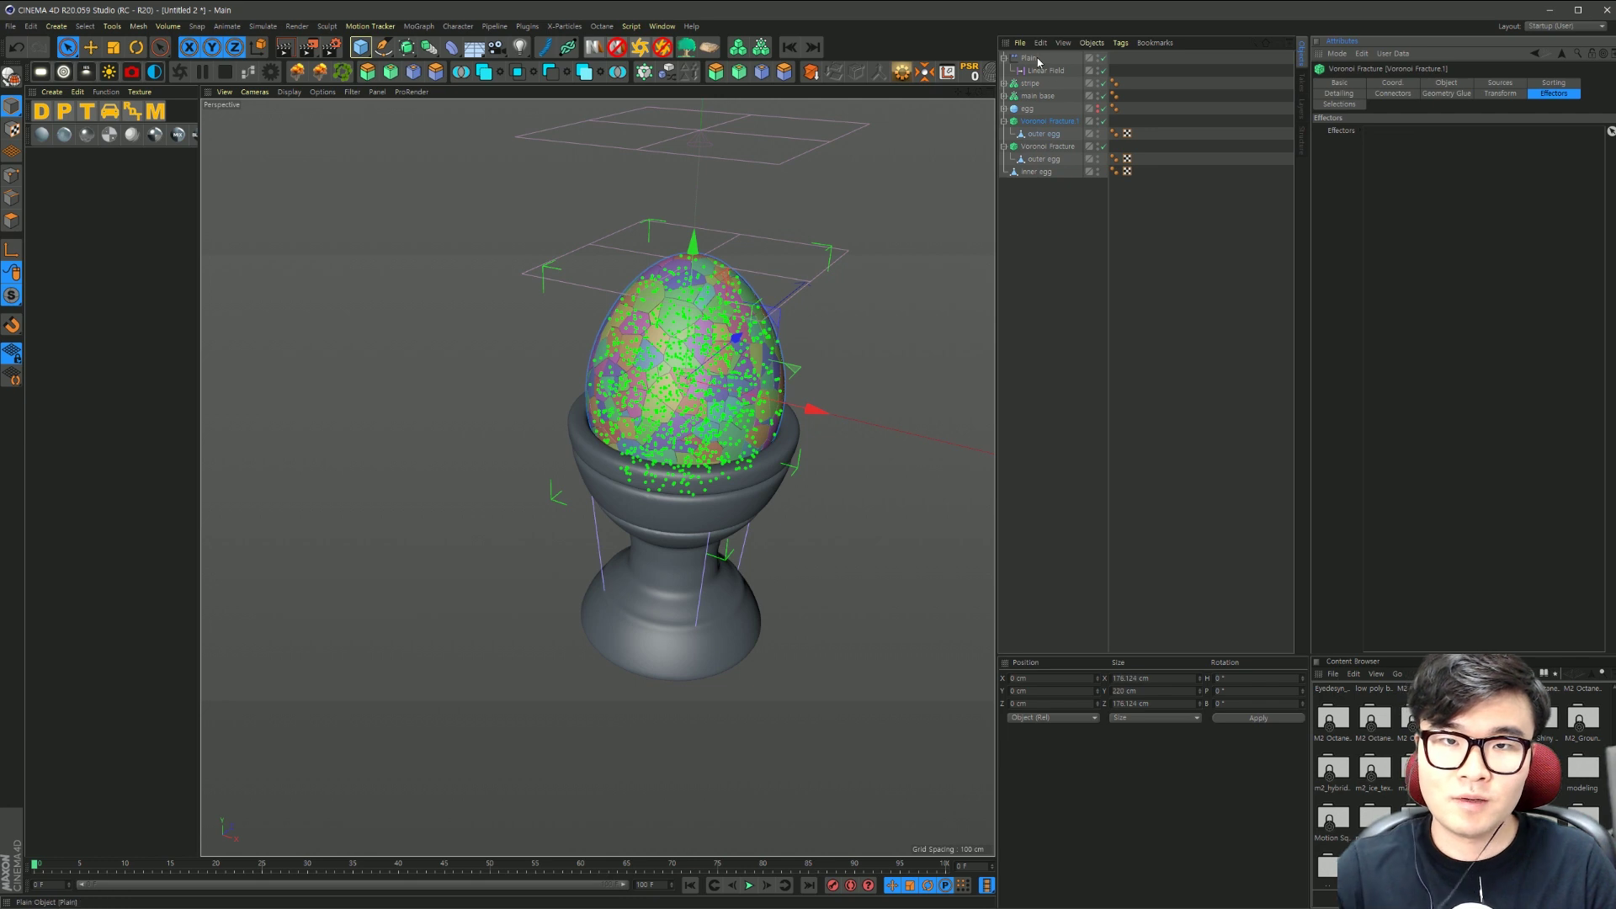
Step: Duplicate the Plain effector and make Plain.1 drive Voronoi Fracture.1
{"action": "left_click", "coordinate": [1034, 58]}
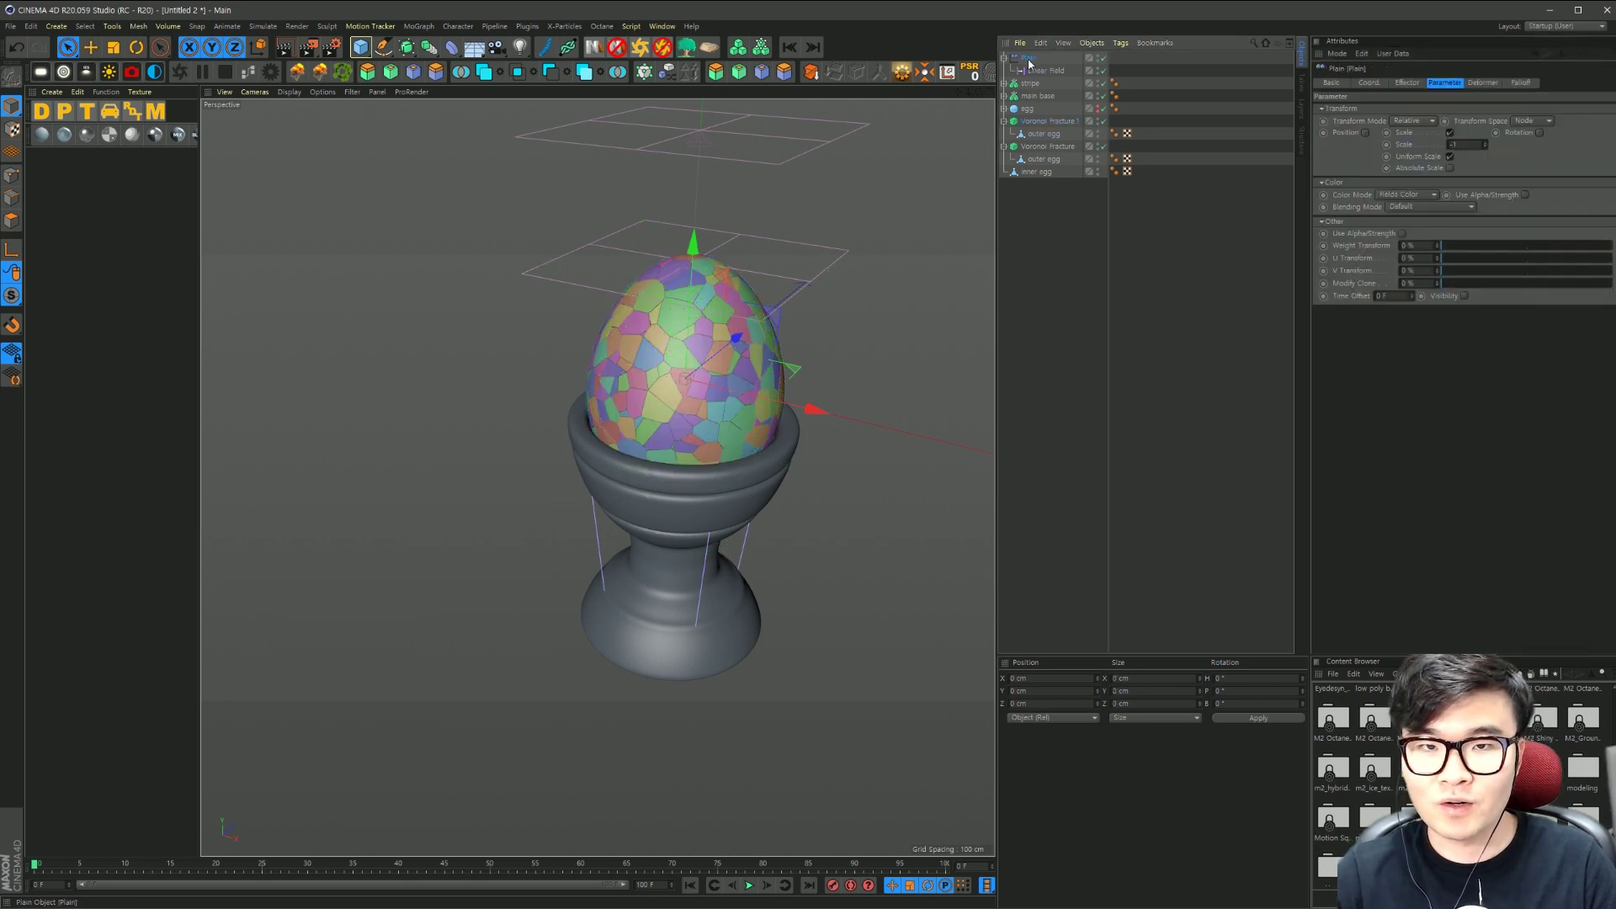
{"action": "left_click_drag", "start_coordinate": [1024, 57], "coordinate": [1025, 56], "text": "ctrl"}
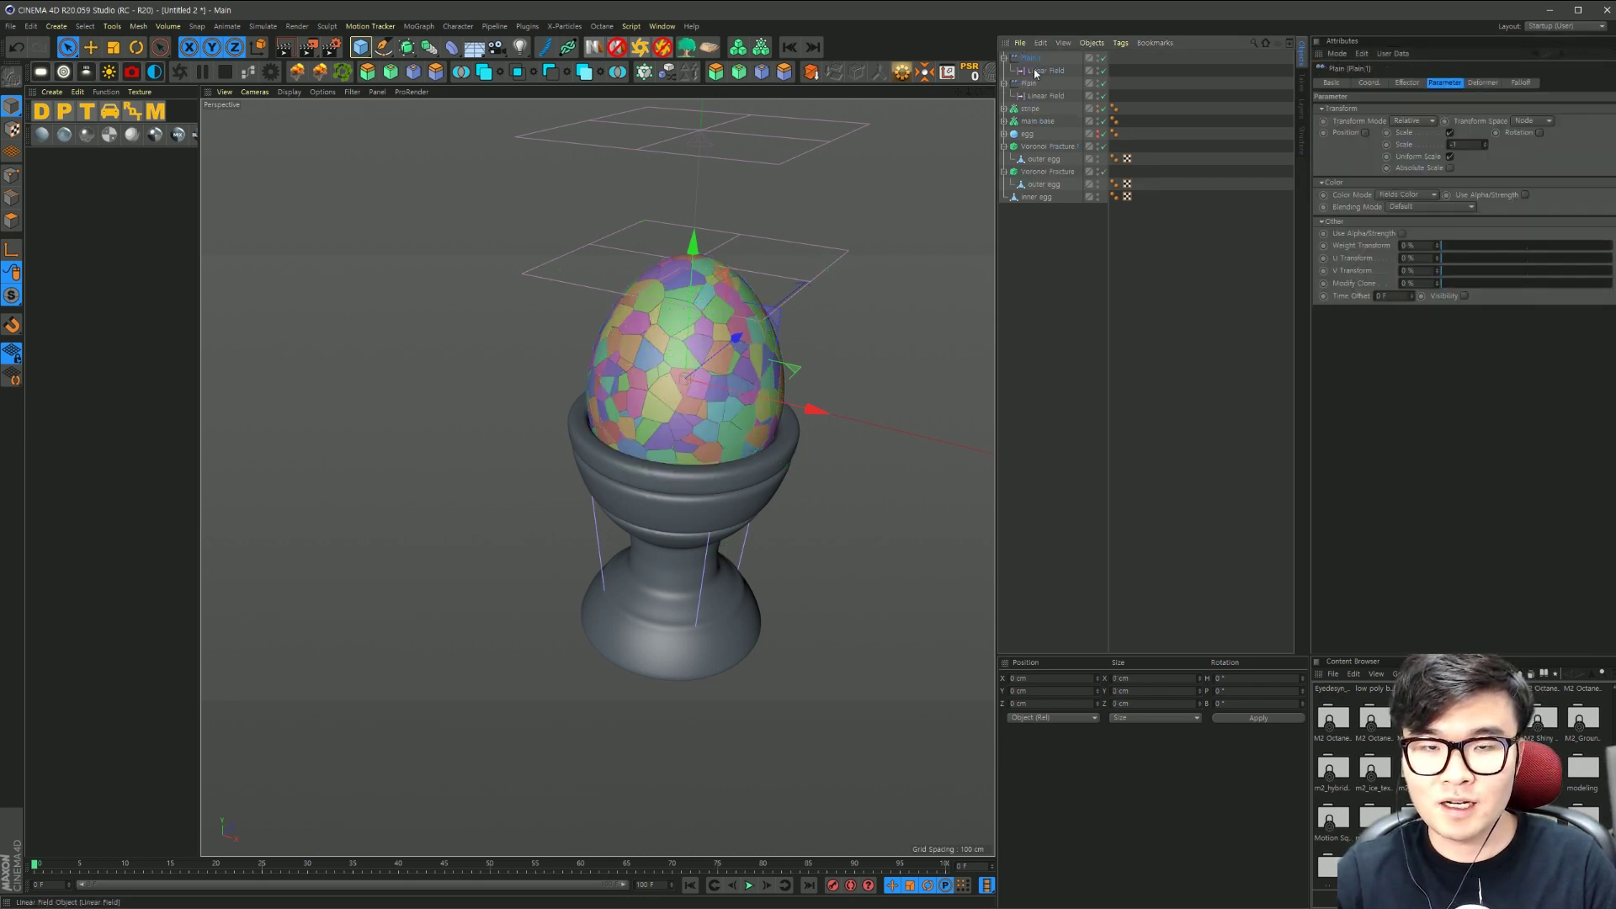
{"action": "left_click", "coordinate": [1056, 149]}
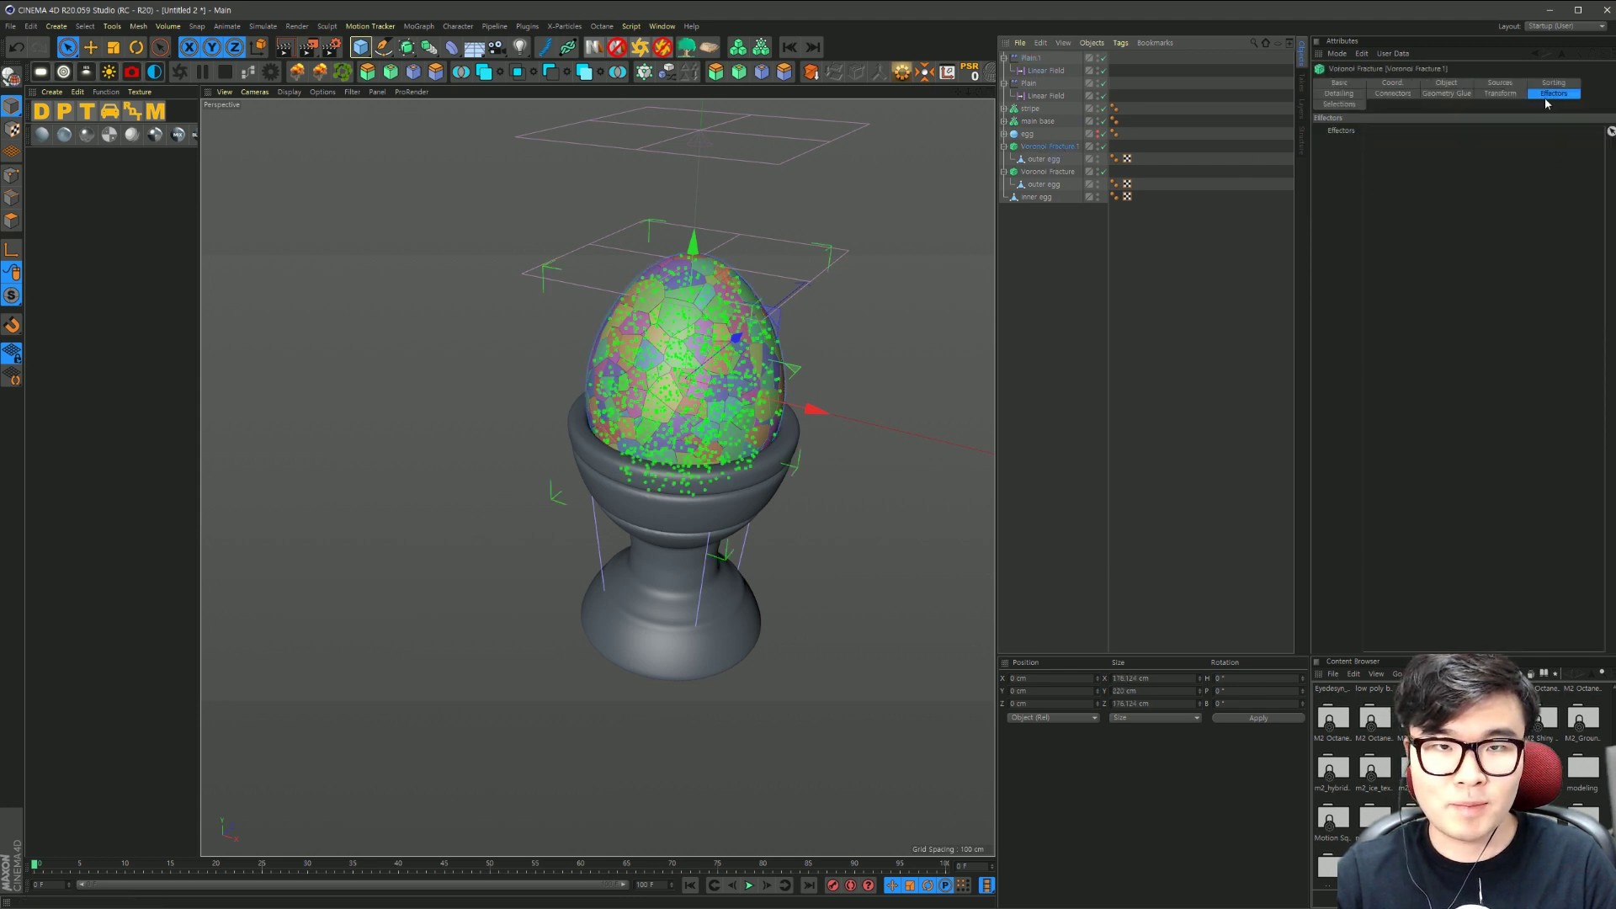
{"action": "left_click_drag", "start_coordinate": [1030, 57], "coordinate": [1416, 163]}
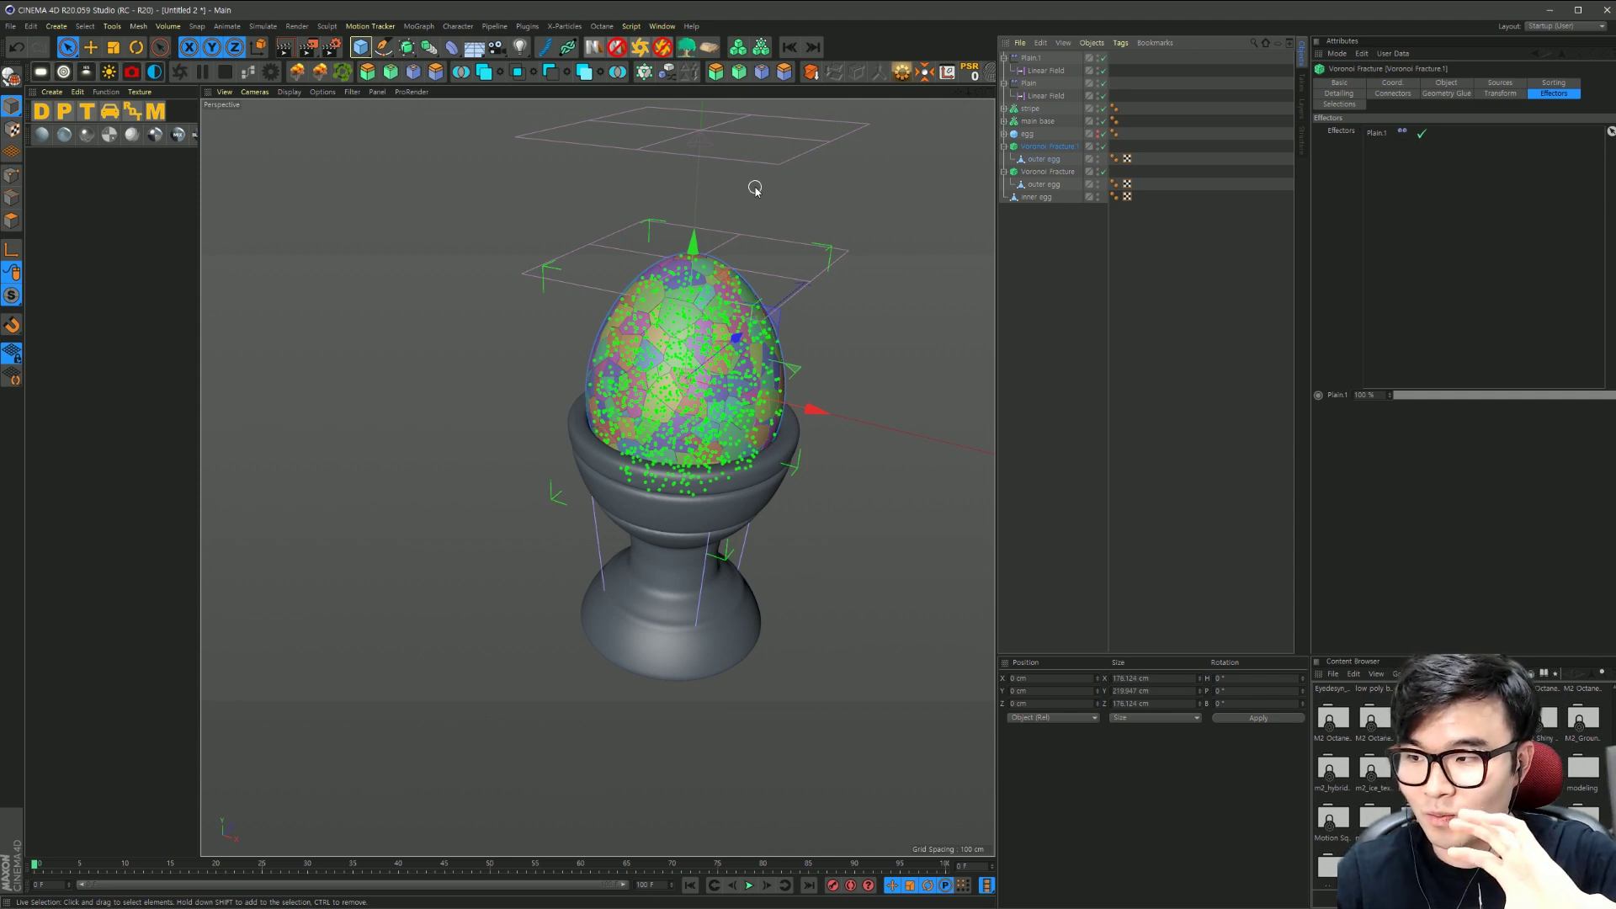
Step: Set the Linear Field under Plain.1 to sweep in the Y- direction
{"action": "left_click", "coordinate": [1042, 70]}
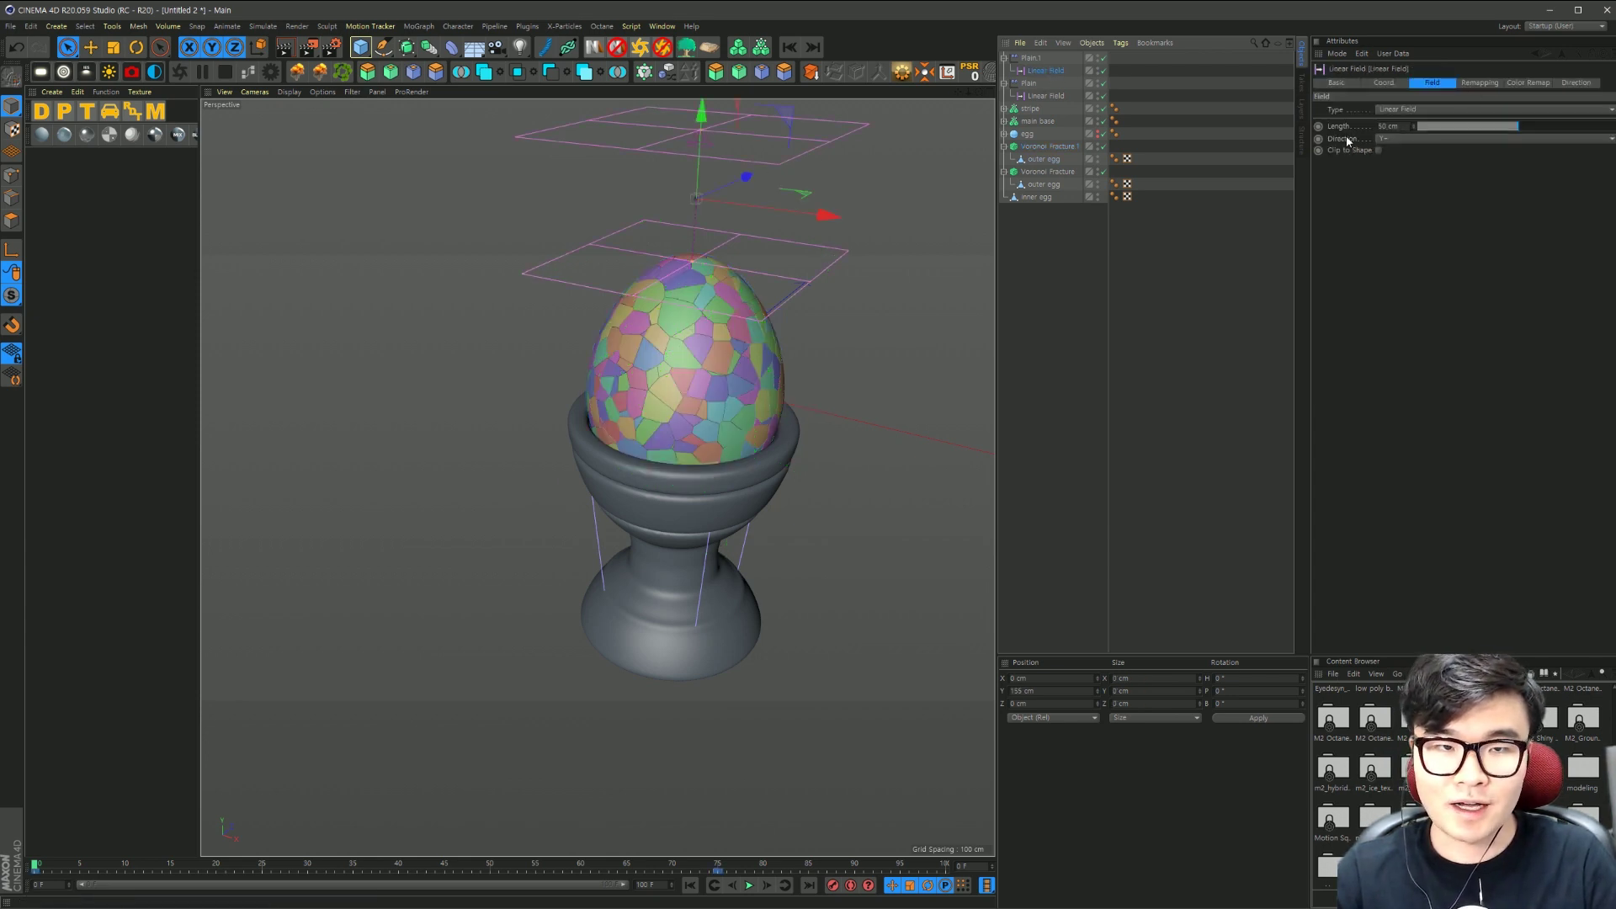
{"action": "left_click", "coordinate": [1394, 139]}
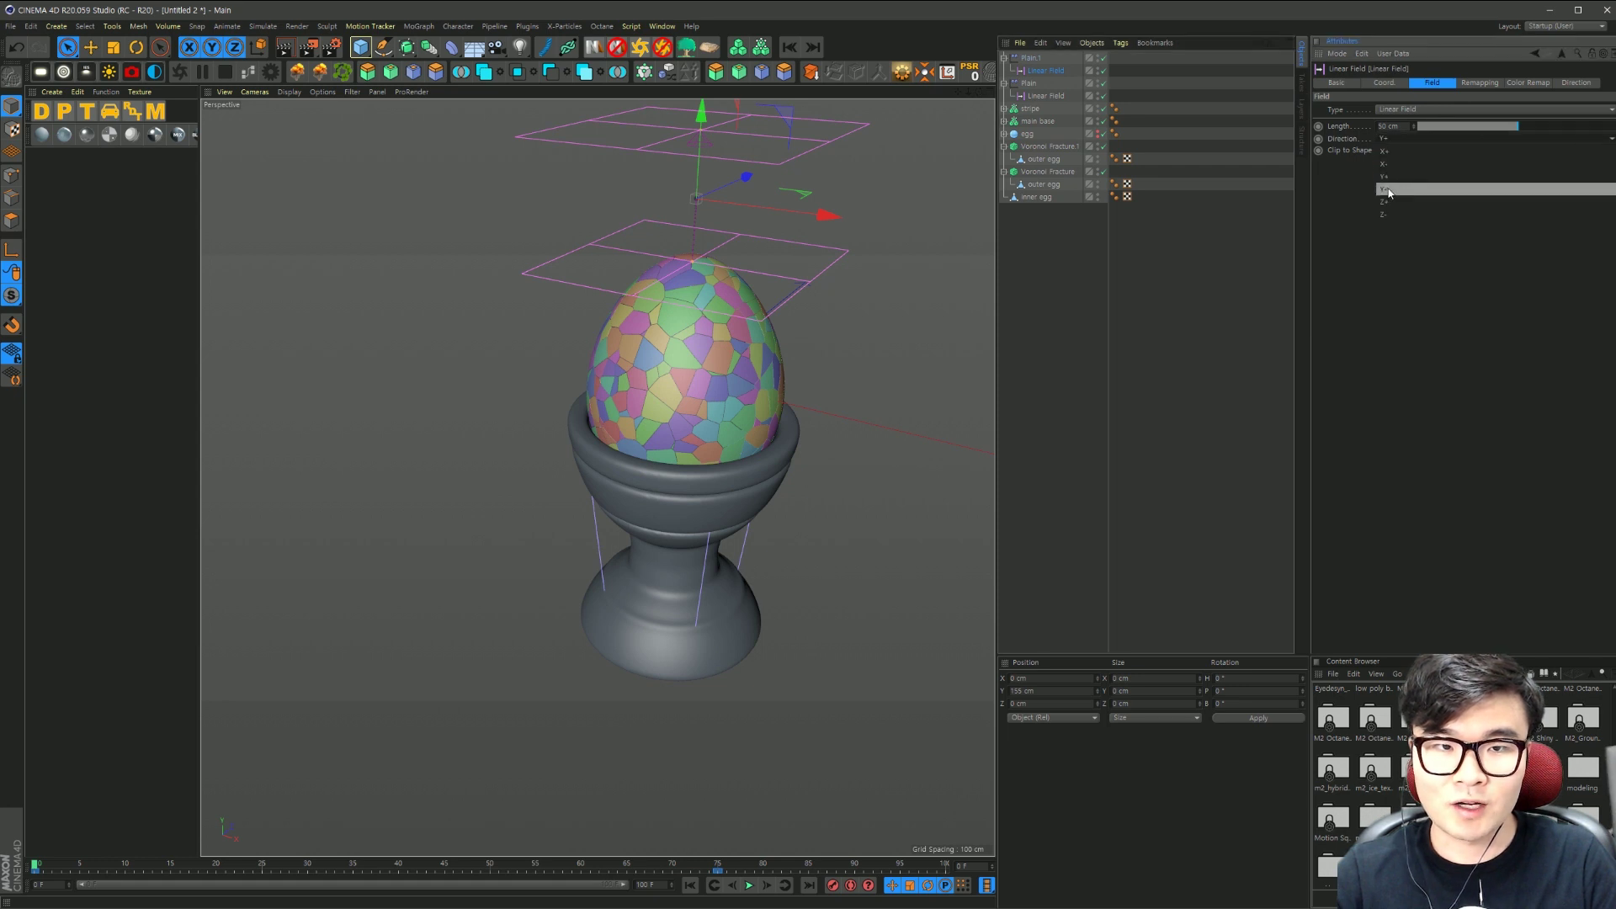
{"action": "left_click", "coordinate": [1389, 192]}
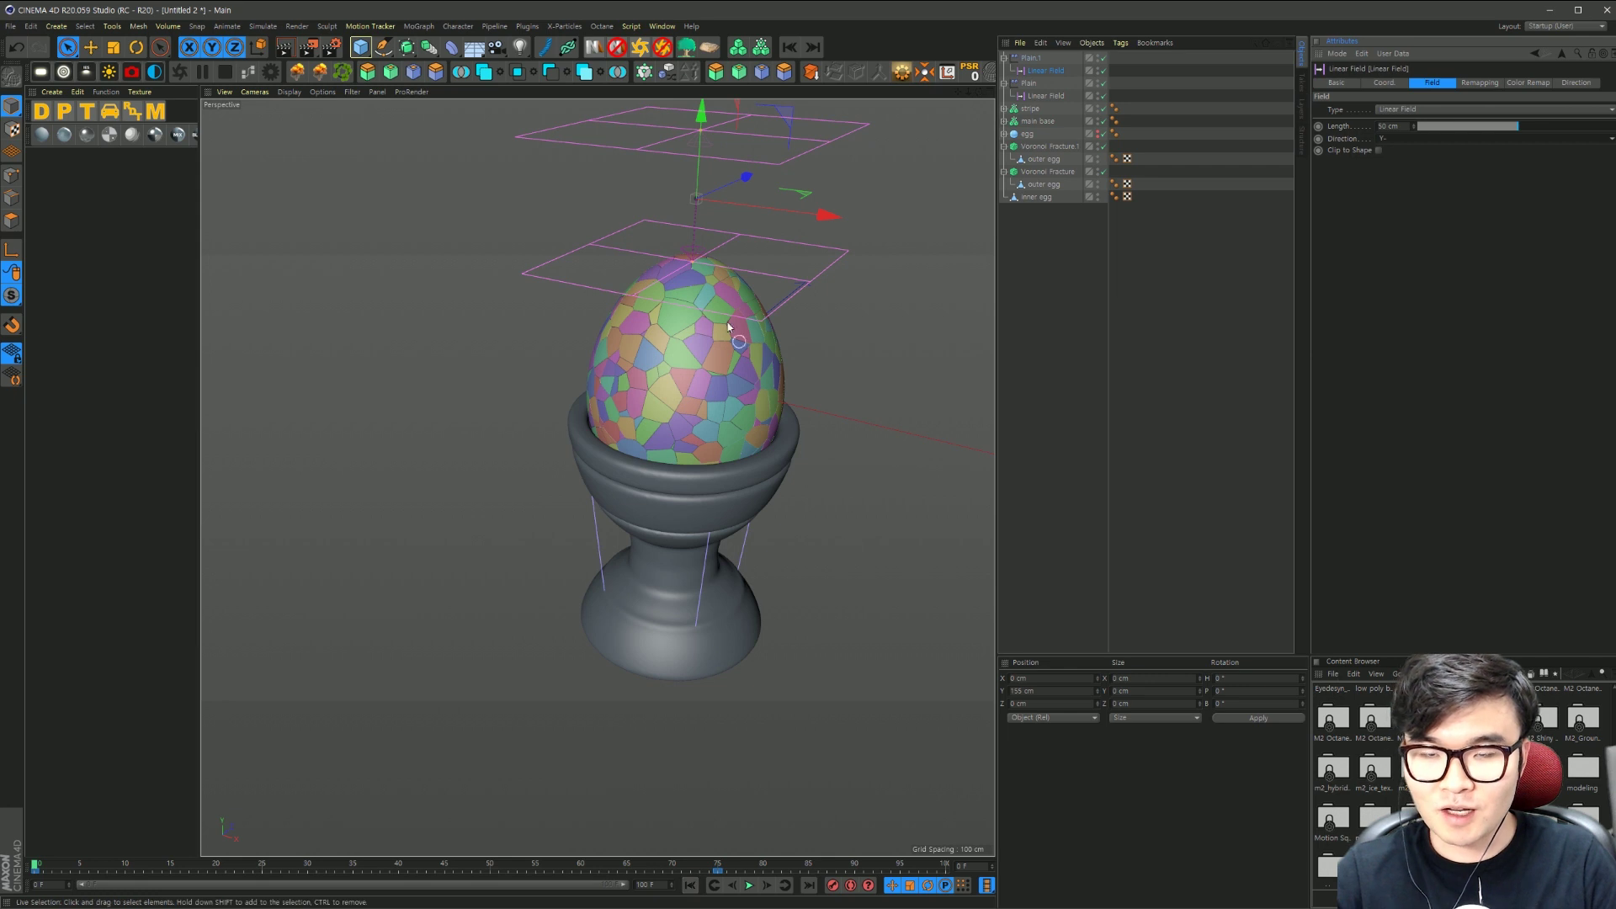
Step: Preview the cracking animation and inspect the Linear Field's Coord. keyframe
{"action": "left_click", "coordinate": [749, 886]}
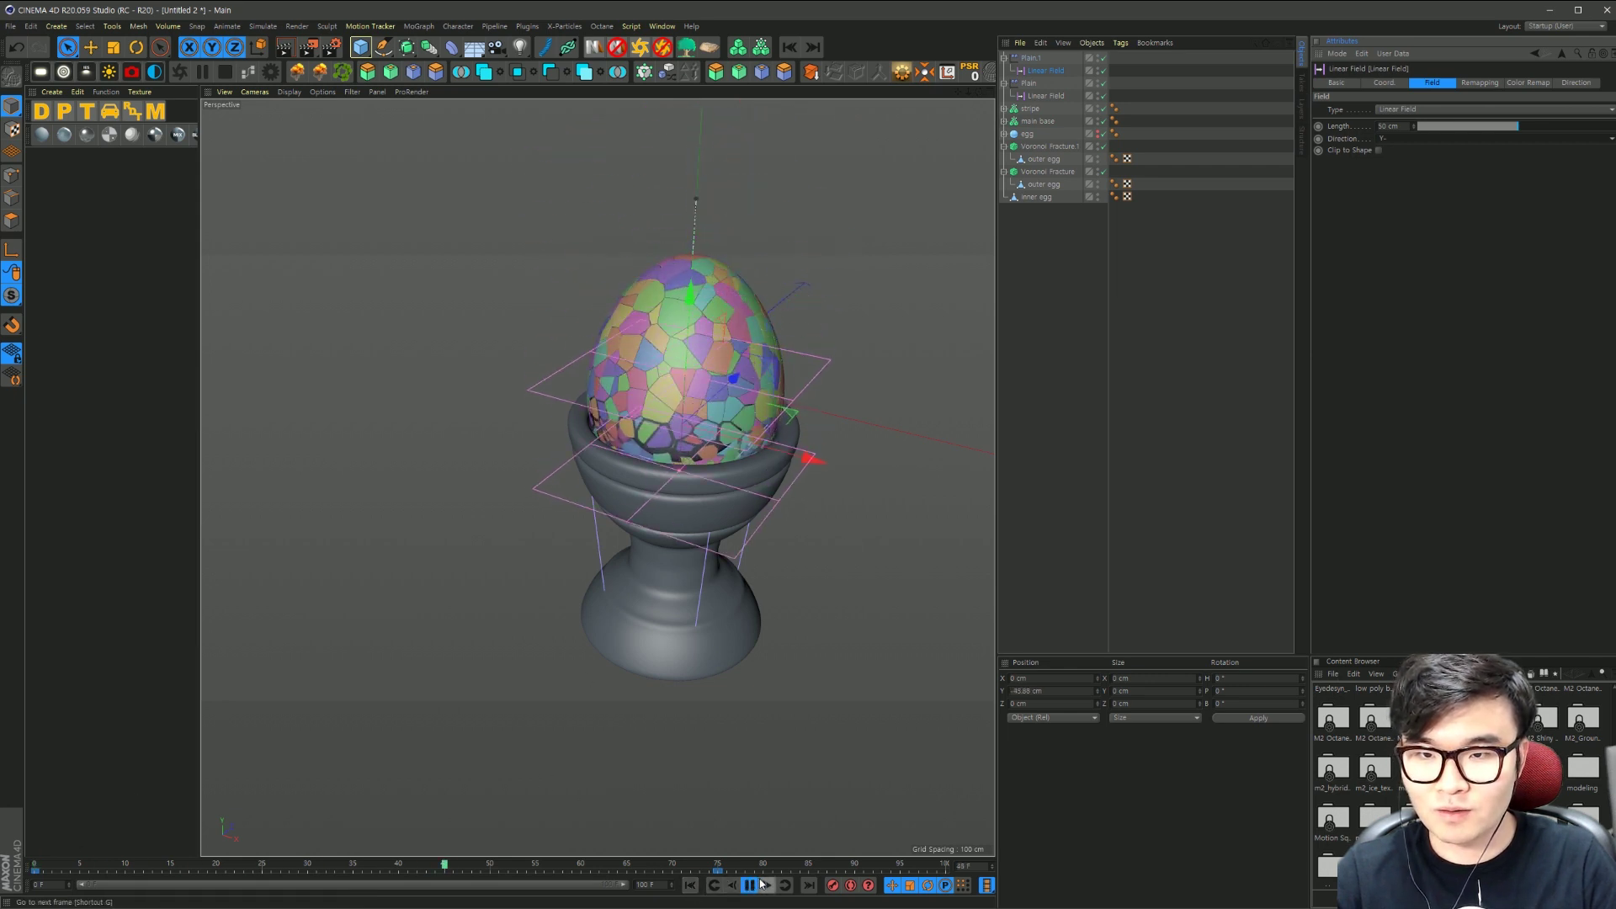
{"action": "left_click", "coordinate": [750, 885]}
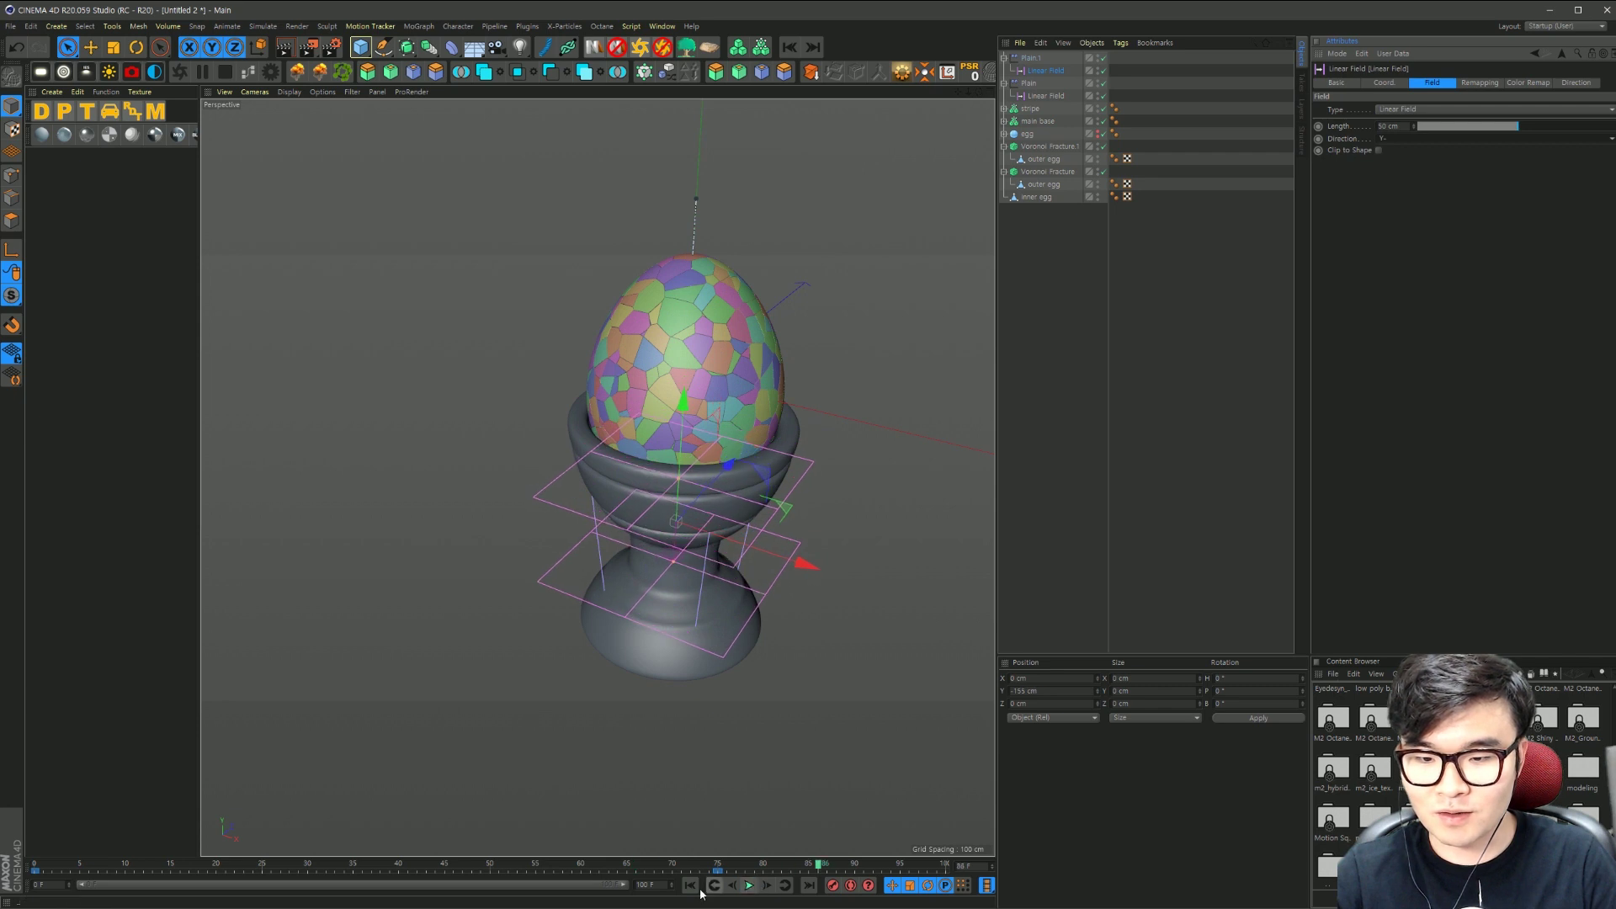
{"action": "left_click", "coordinate": [690, 886]}
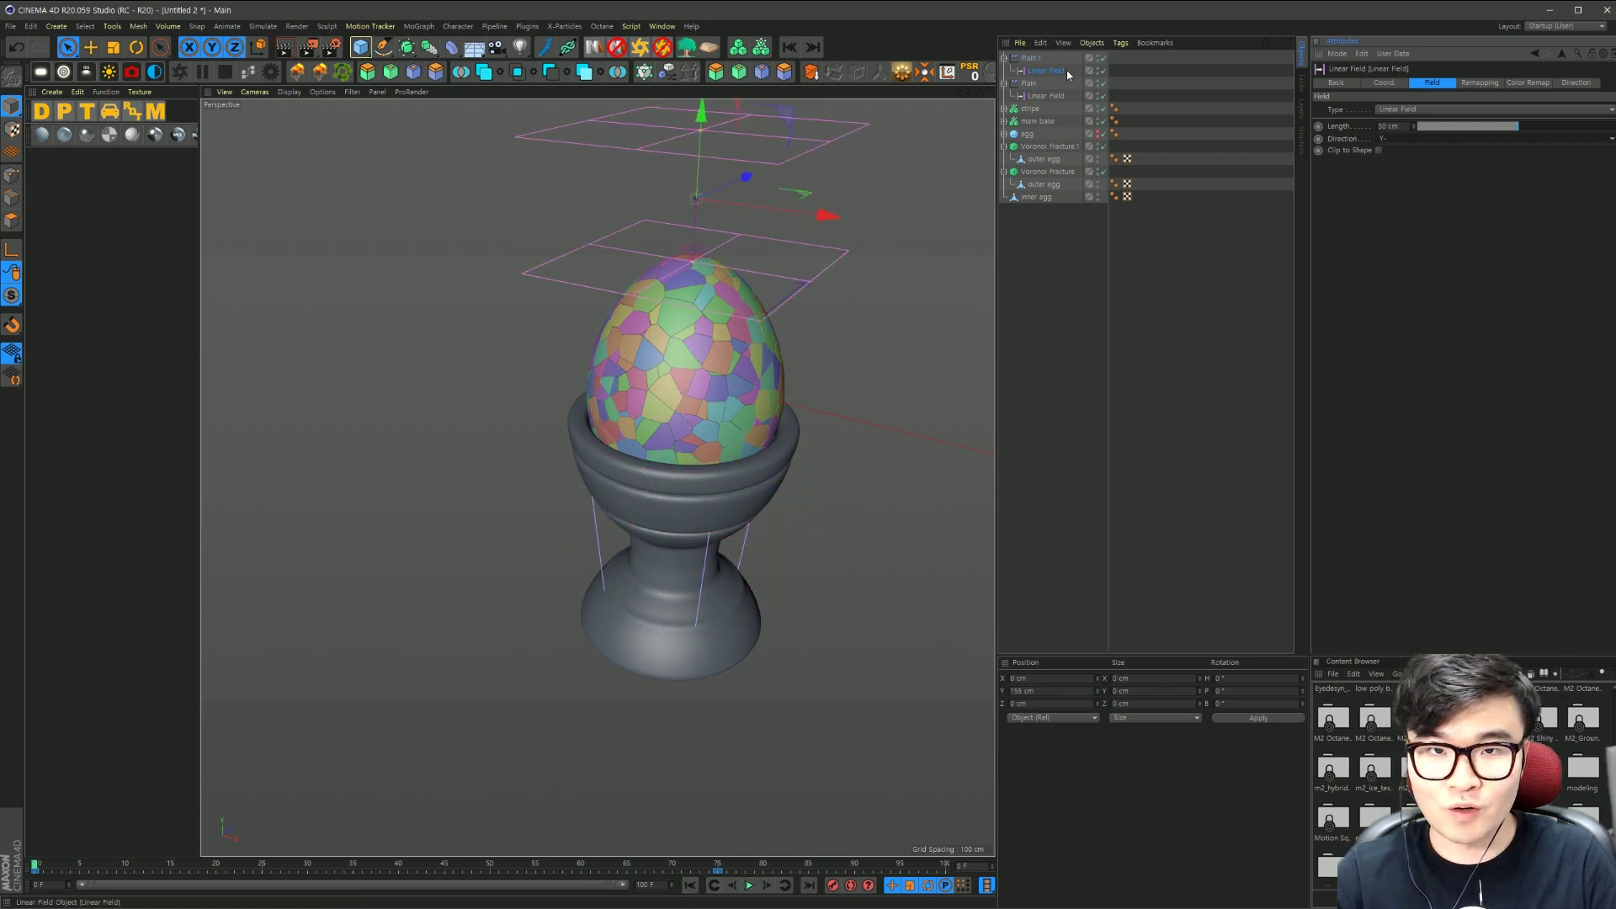
{"action": "left_click", "coordinate": [1384, 83]}
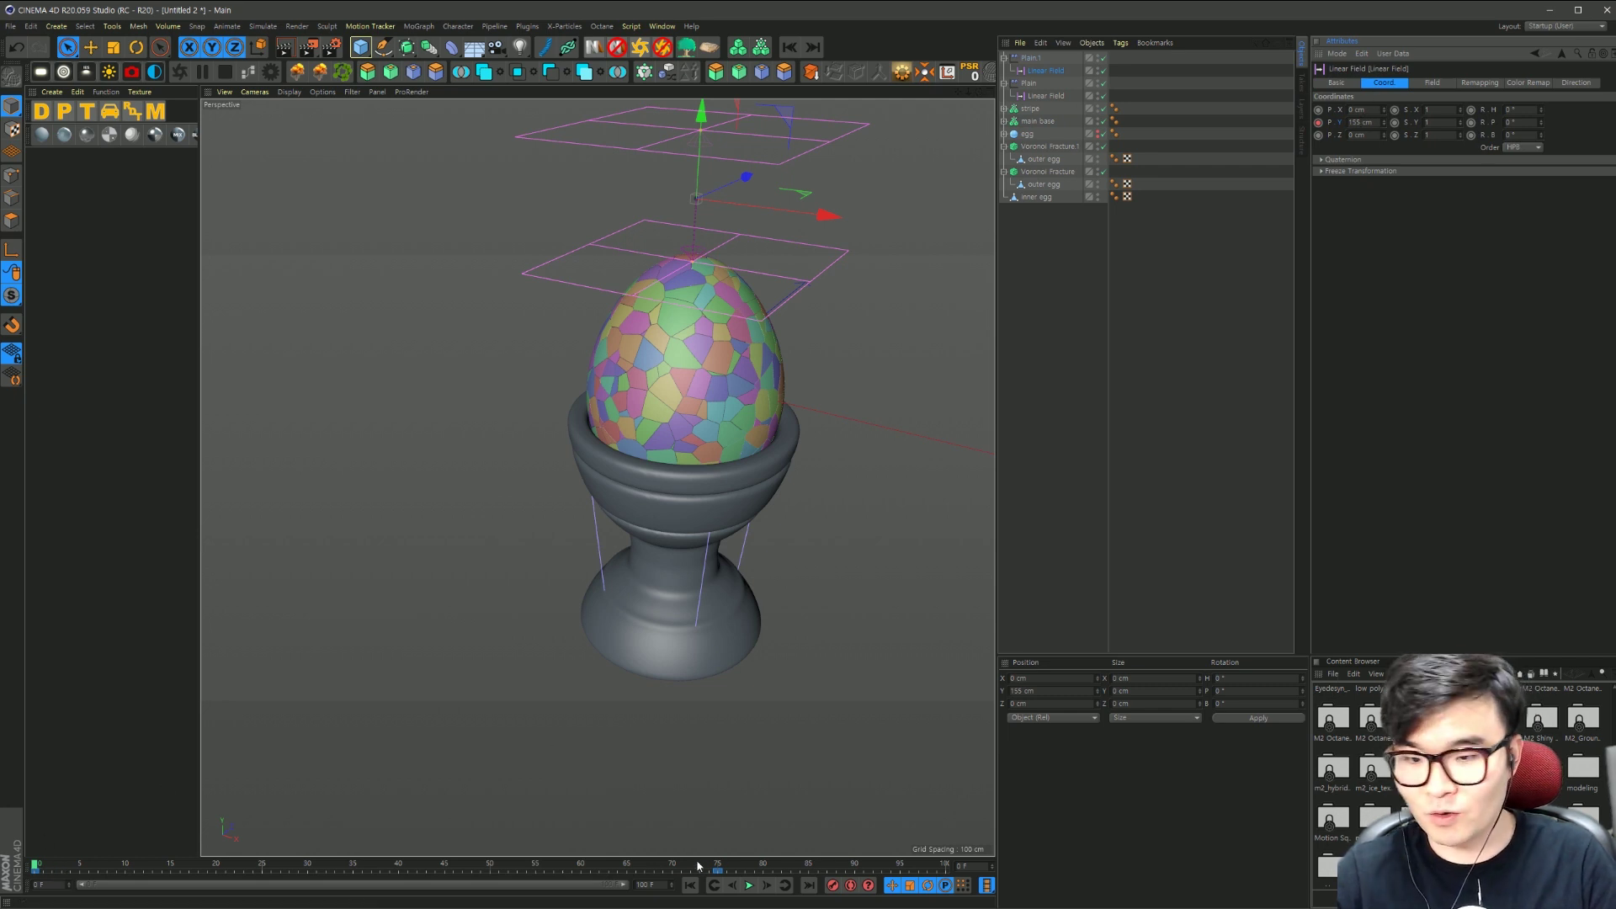
{"action": "left_click", "coordinate": [43, 875]}
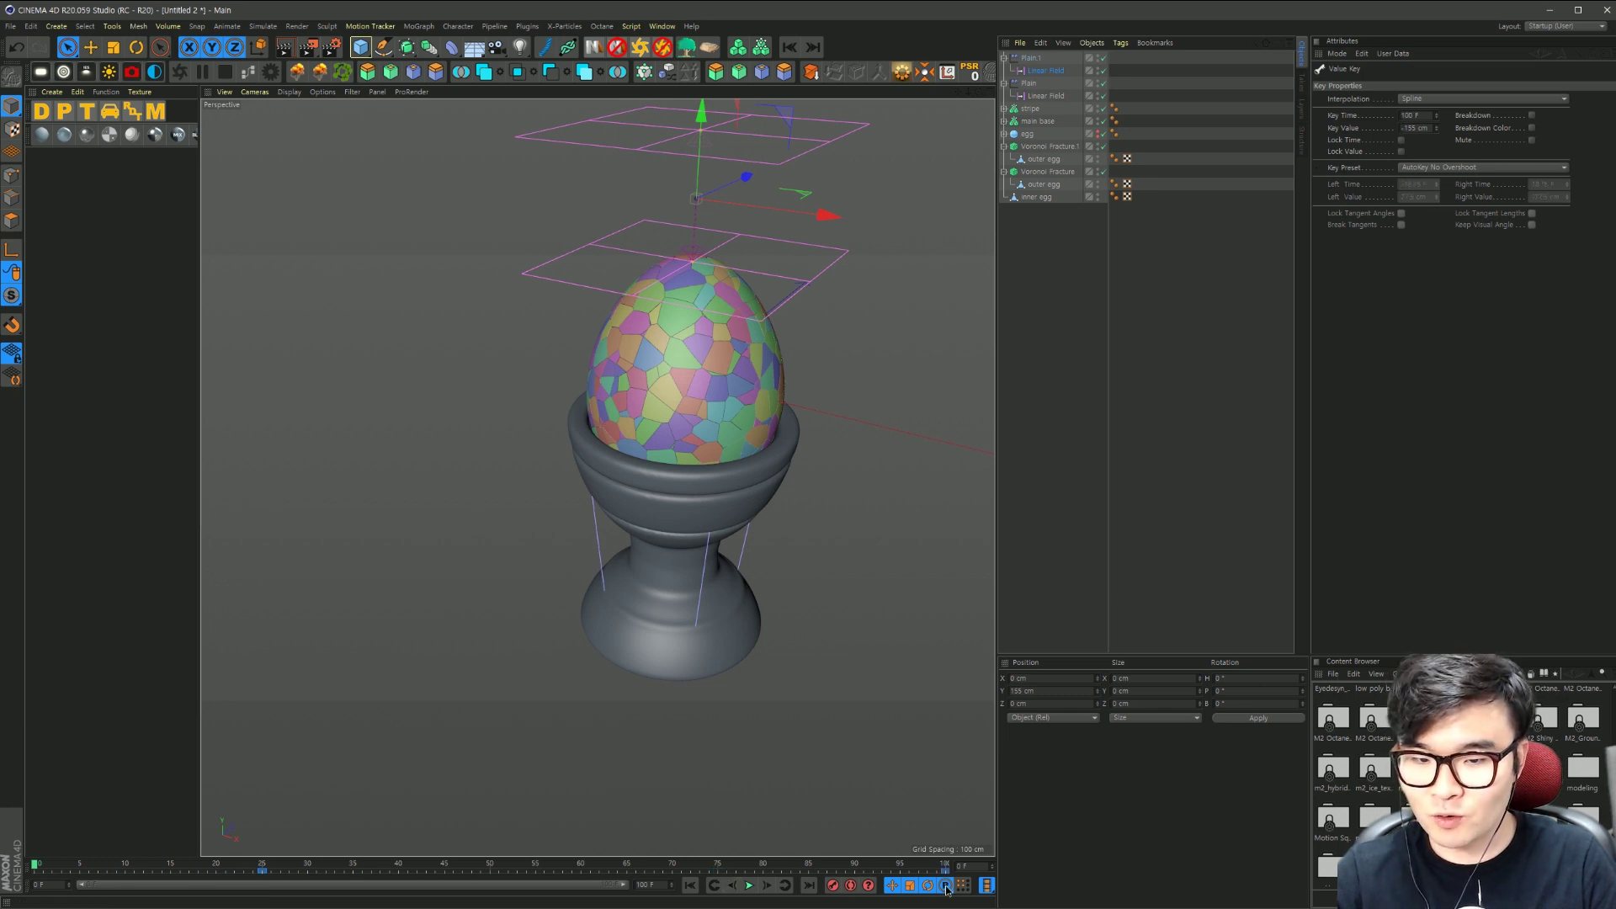
{"action": "left_click", "coordinate": [748, 888]}
{"action": "left_click", "coordinate": [690, 886]}
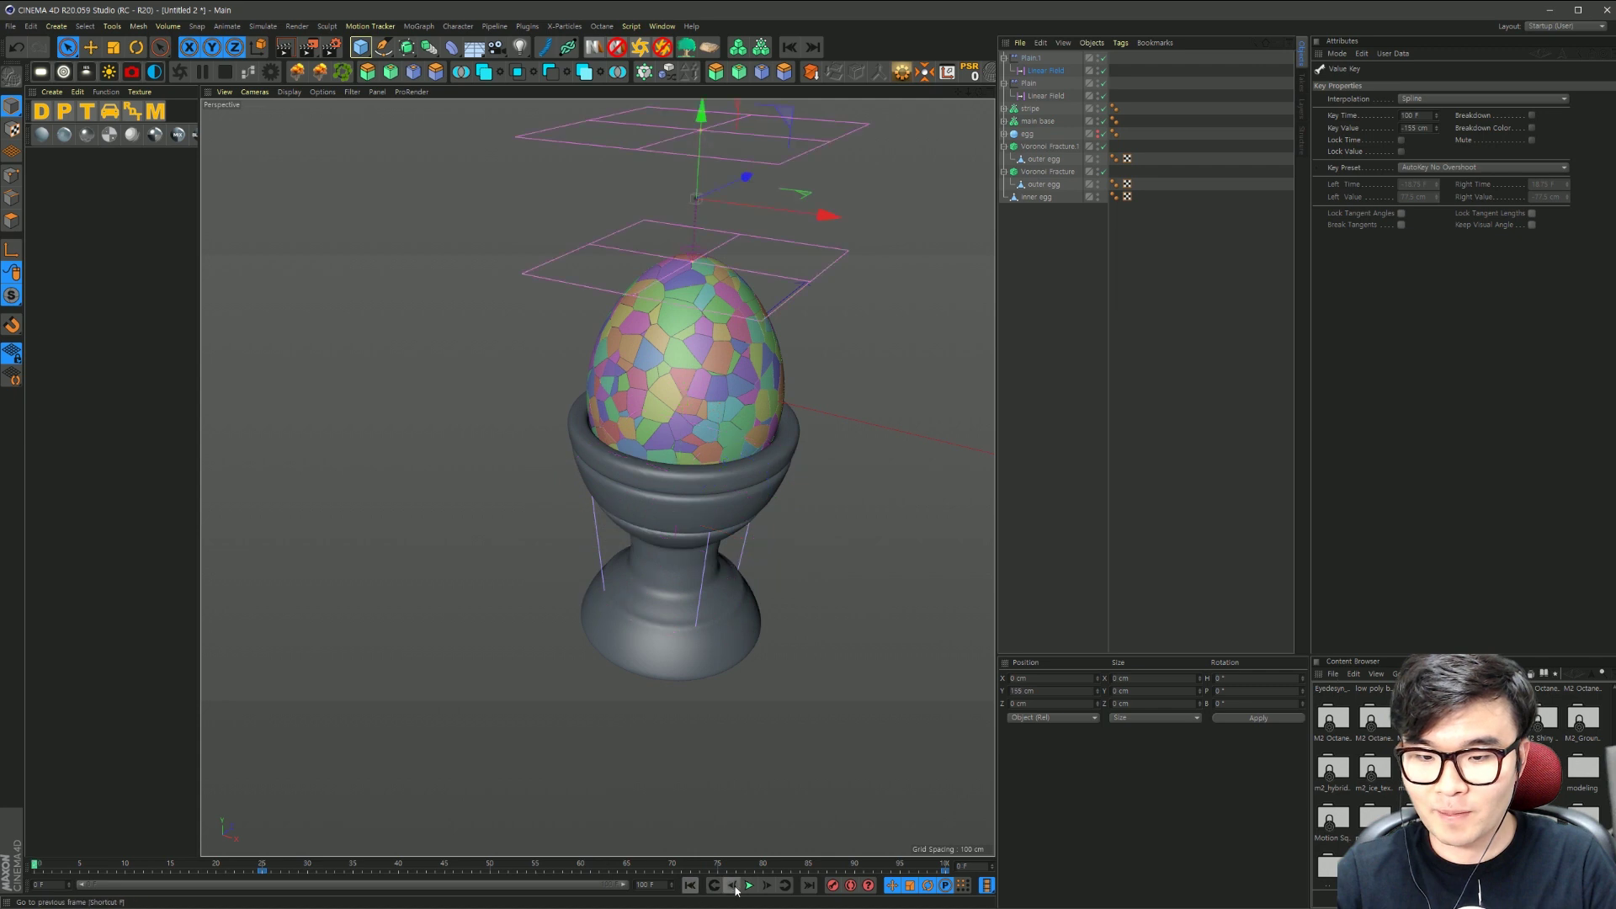
{"action": "left_click", "coordinate": [749, 886]}
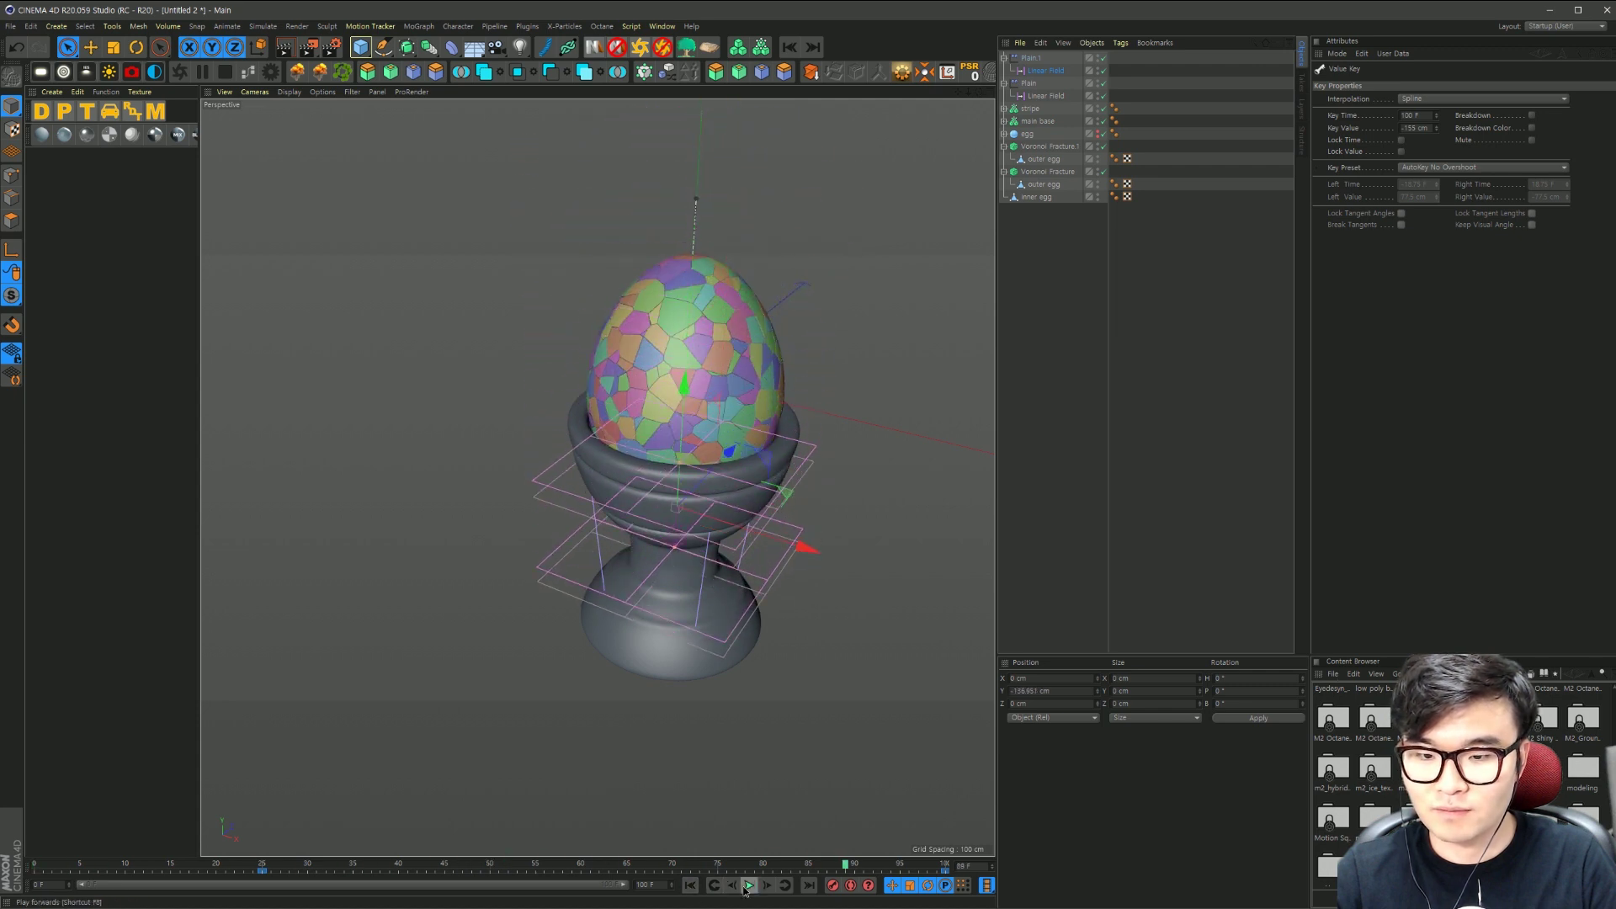
{"action": "left_click", "coordinate": [747, 886]}
{"action": "left_click", "coordinate": [690, 885]}
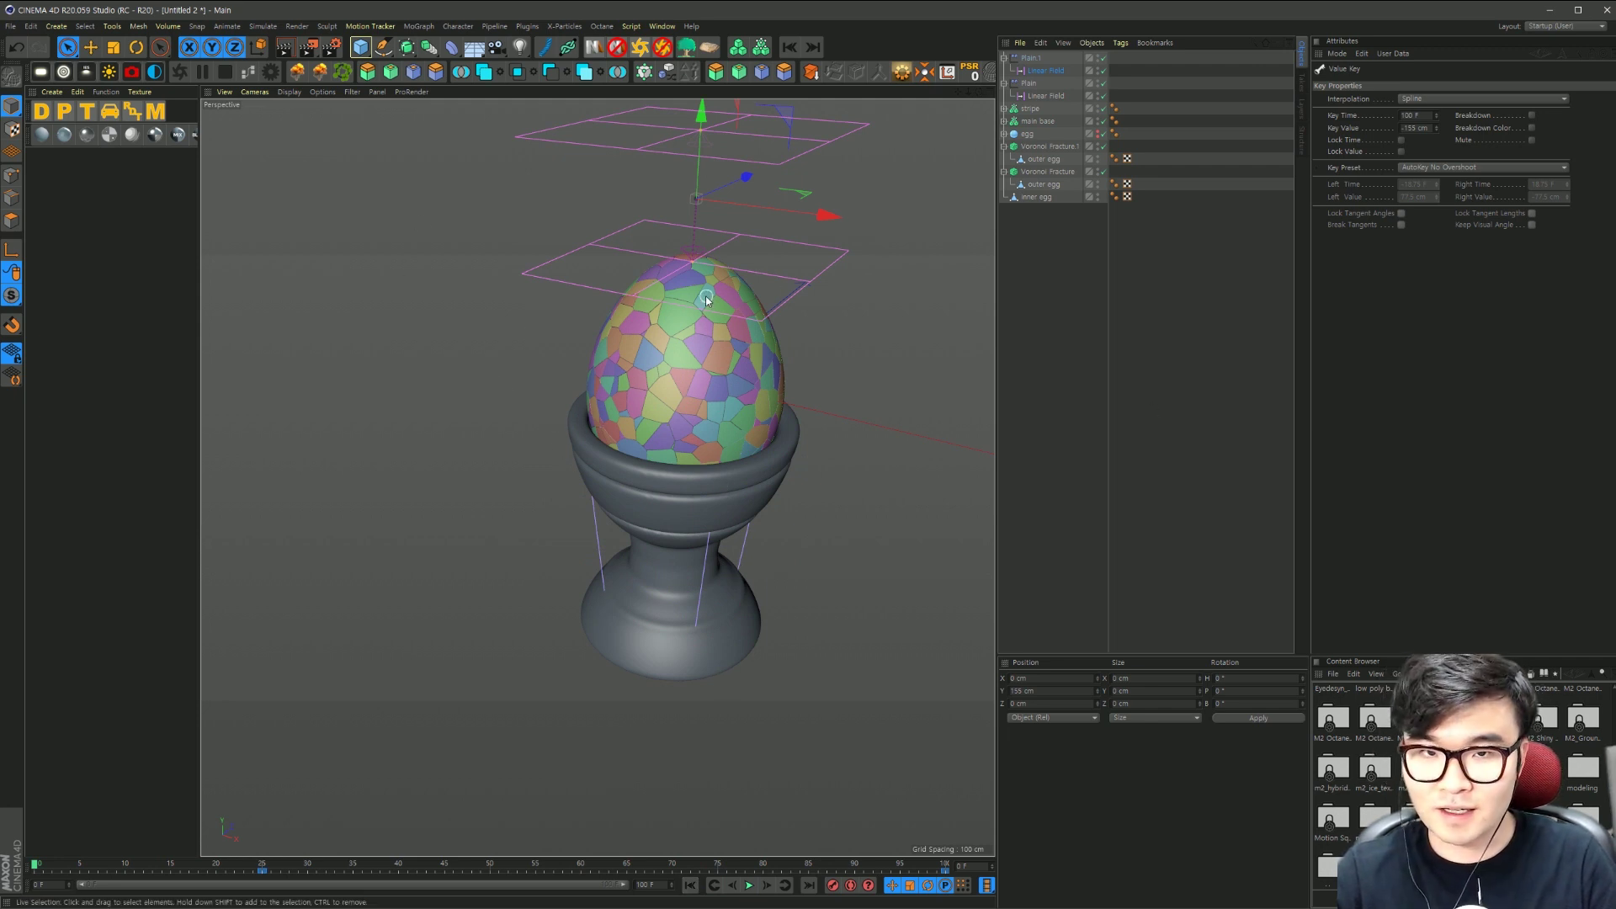
{"action": "left_click", "coordinate": [1082, 332]}
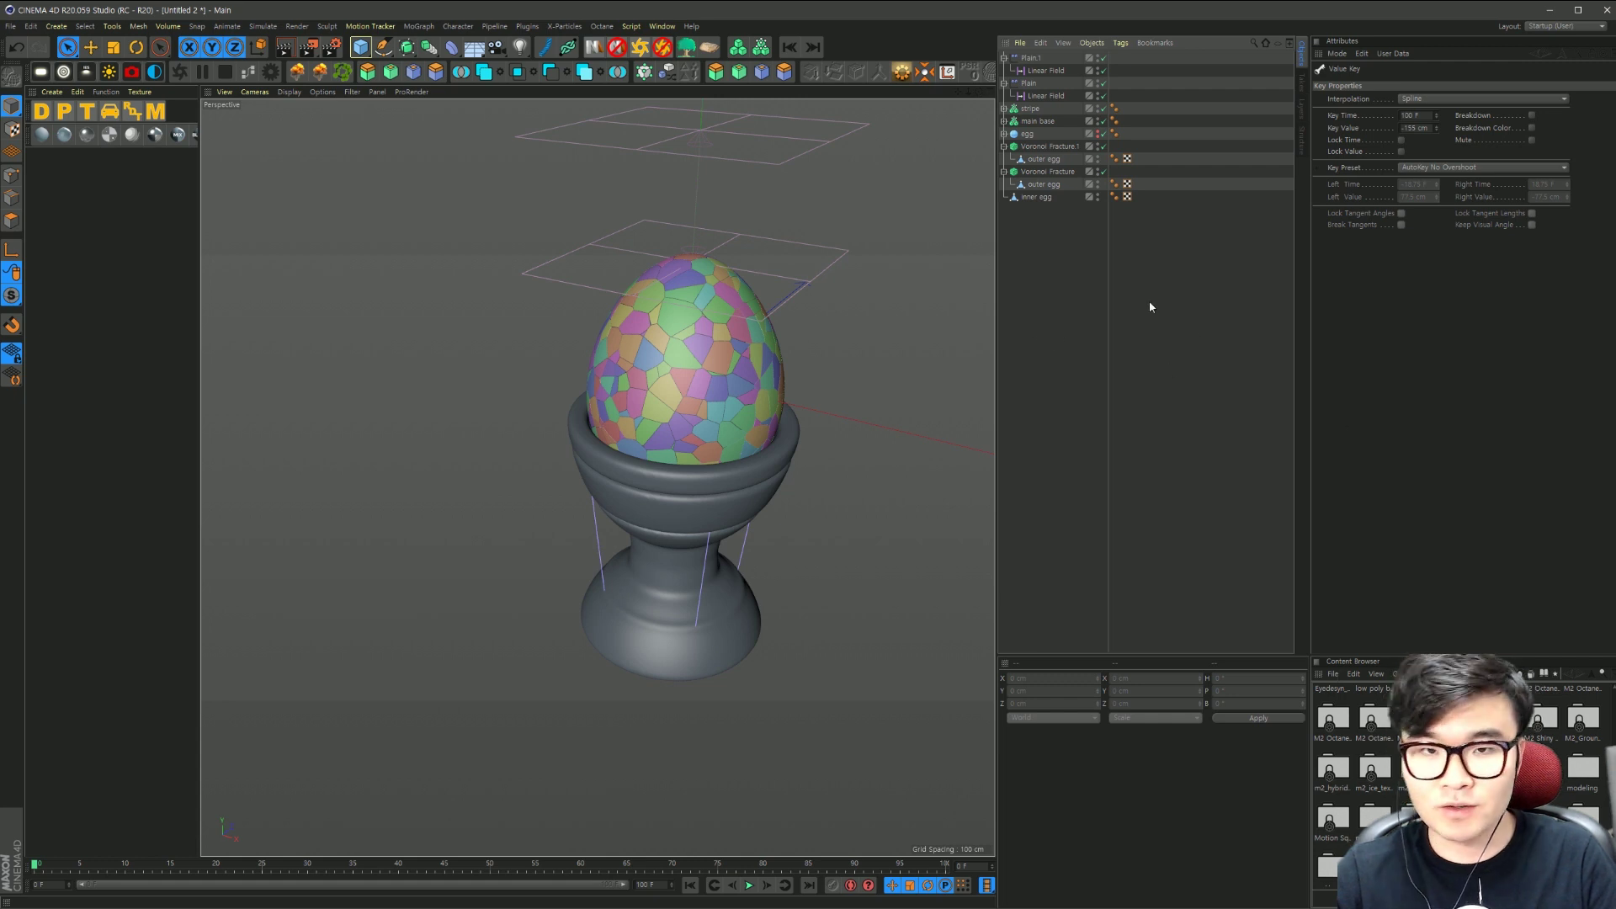
Step: Copy OctaneSky, OctaneCamera and Plane from 20200603 egg(2).c4d into Untitled 2
{"action": "left_click", "coordinate": [662, 26]}
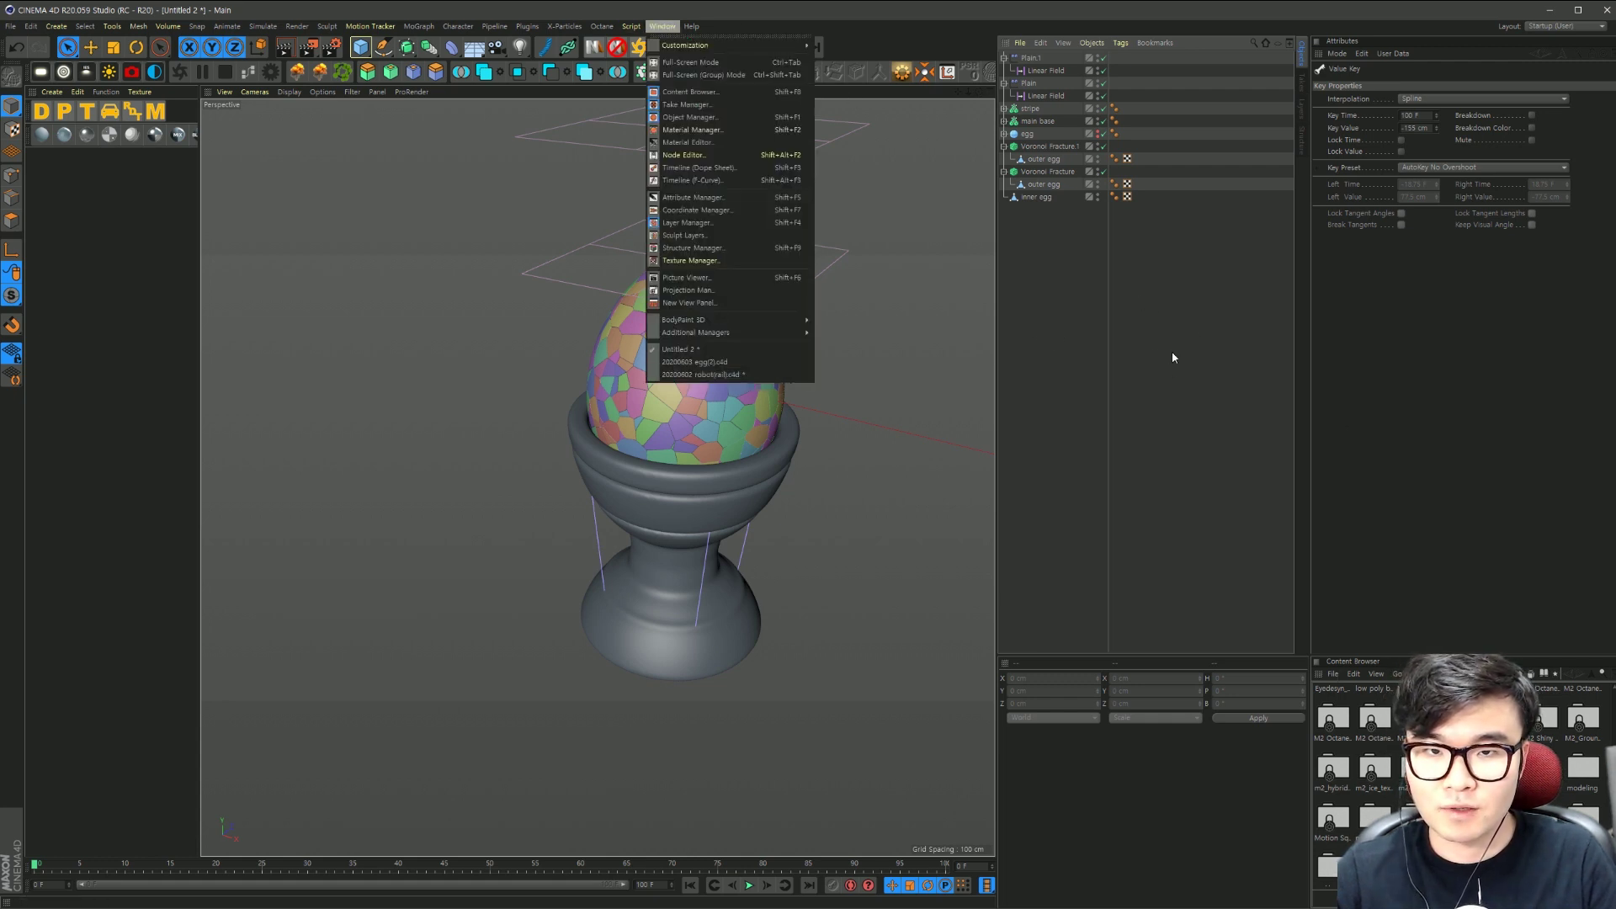
{"action": "left_click", "coordinate": [699, 364]}
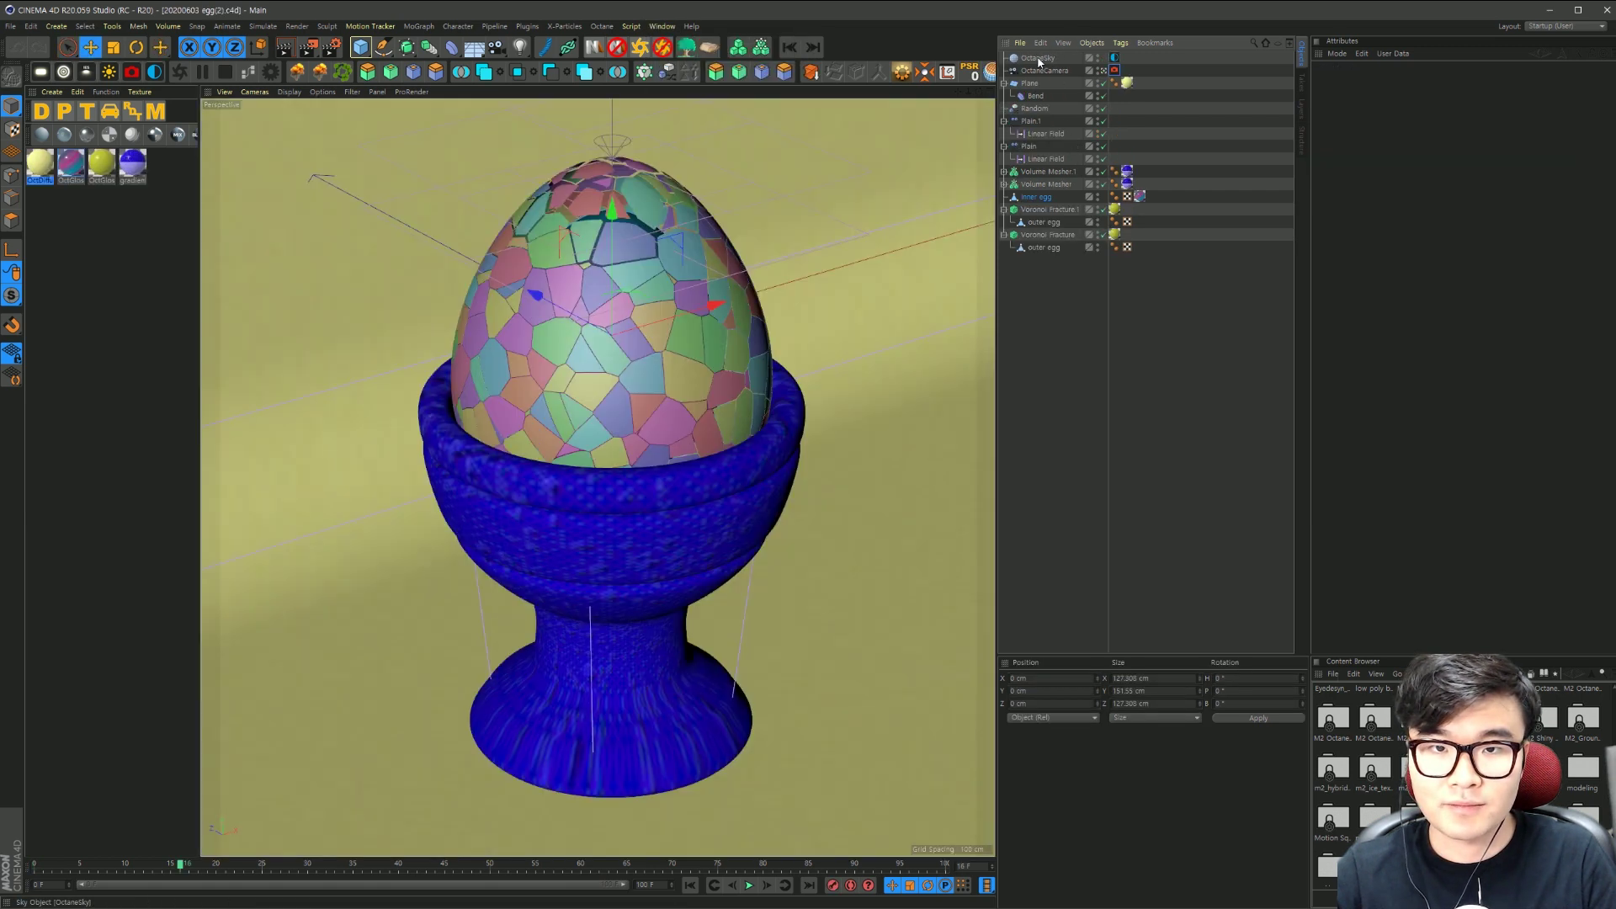
{"action": "left_click", "coordinate": [1038, 58]}
{"action": "left_click", "coordinate": [1031, 84], "text": "shift"}
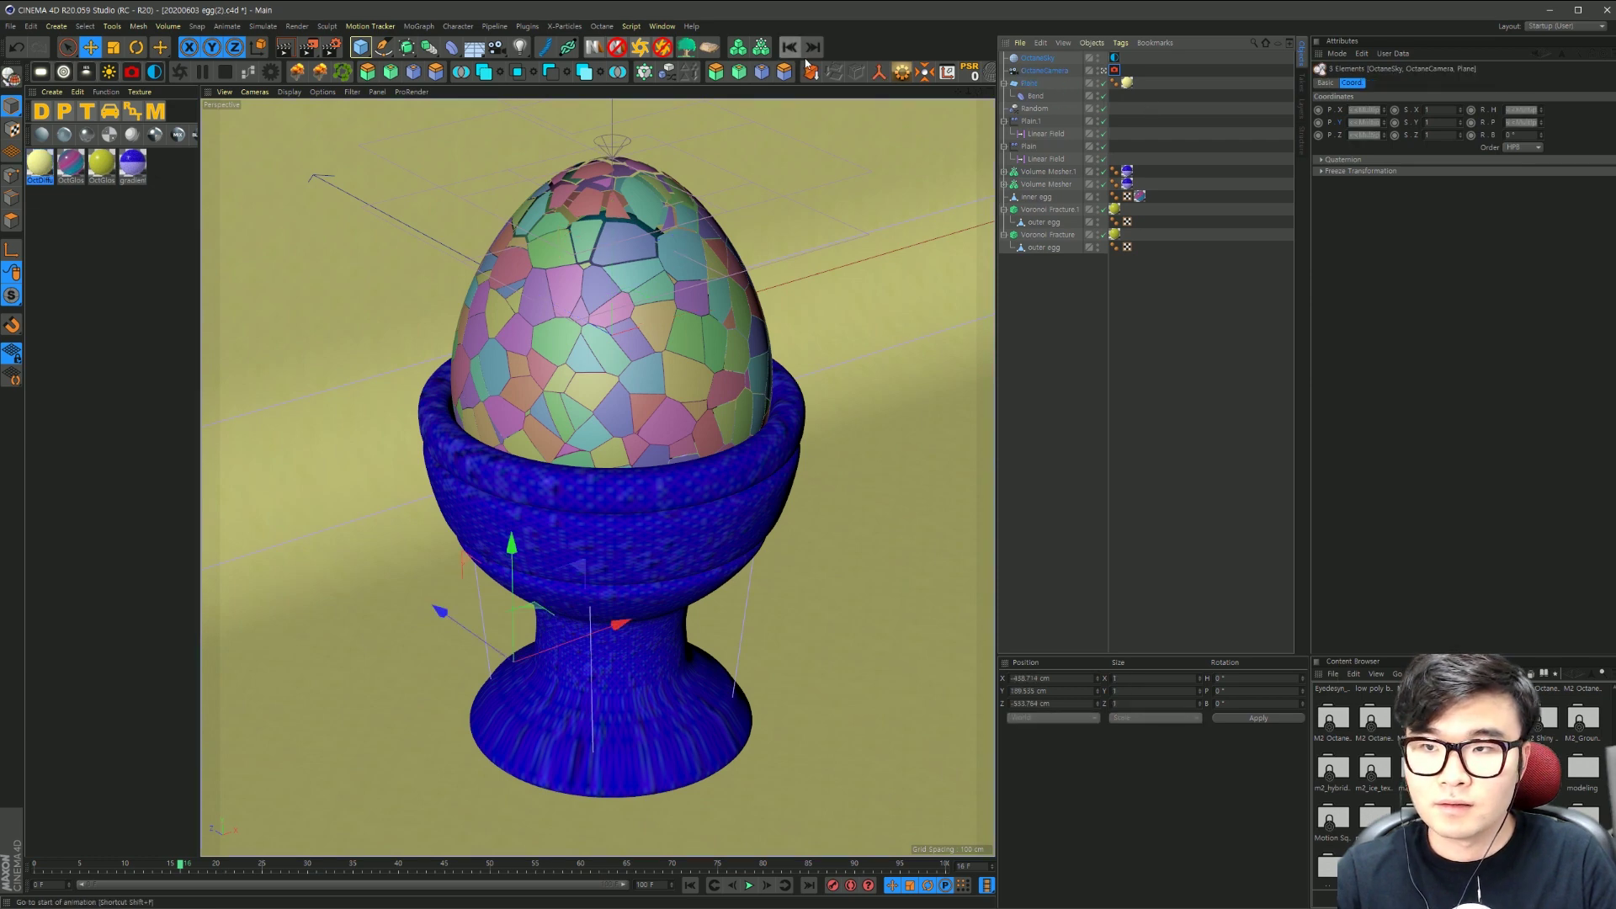
{"action": "left_click", "coordinate": [662, 26]}
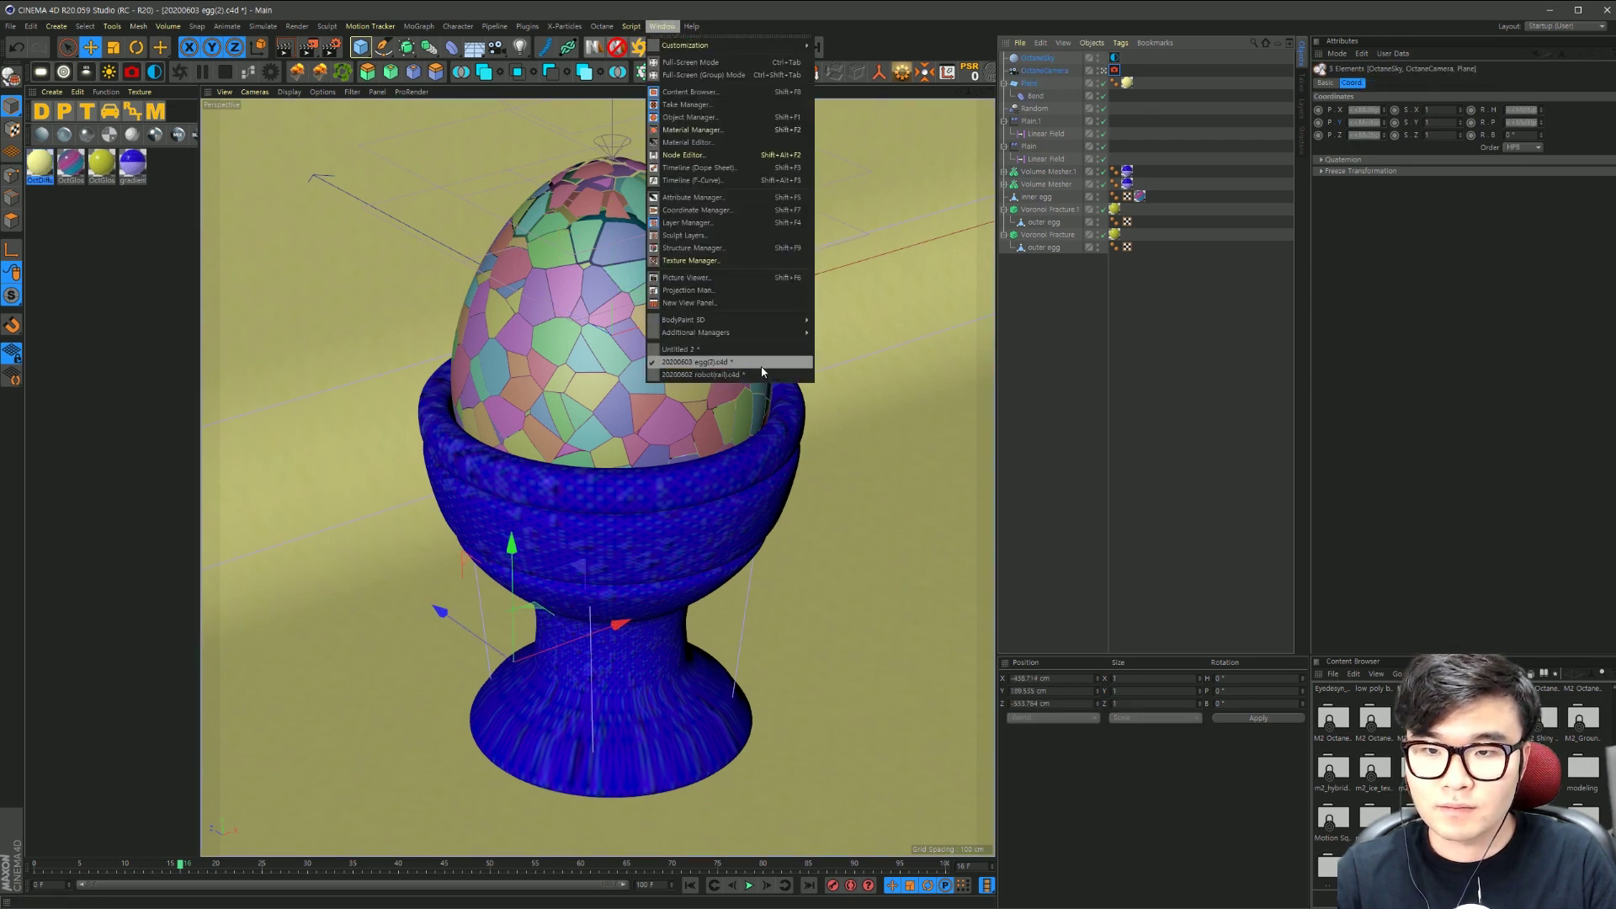
{"action": "left_click", "coordinate": [700, 374]}
{"action": "left_click", "coordinate": [662, 26]}
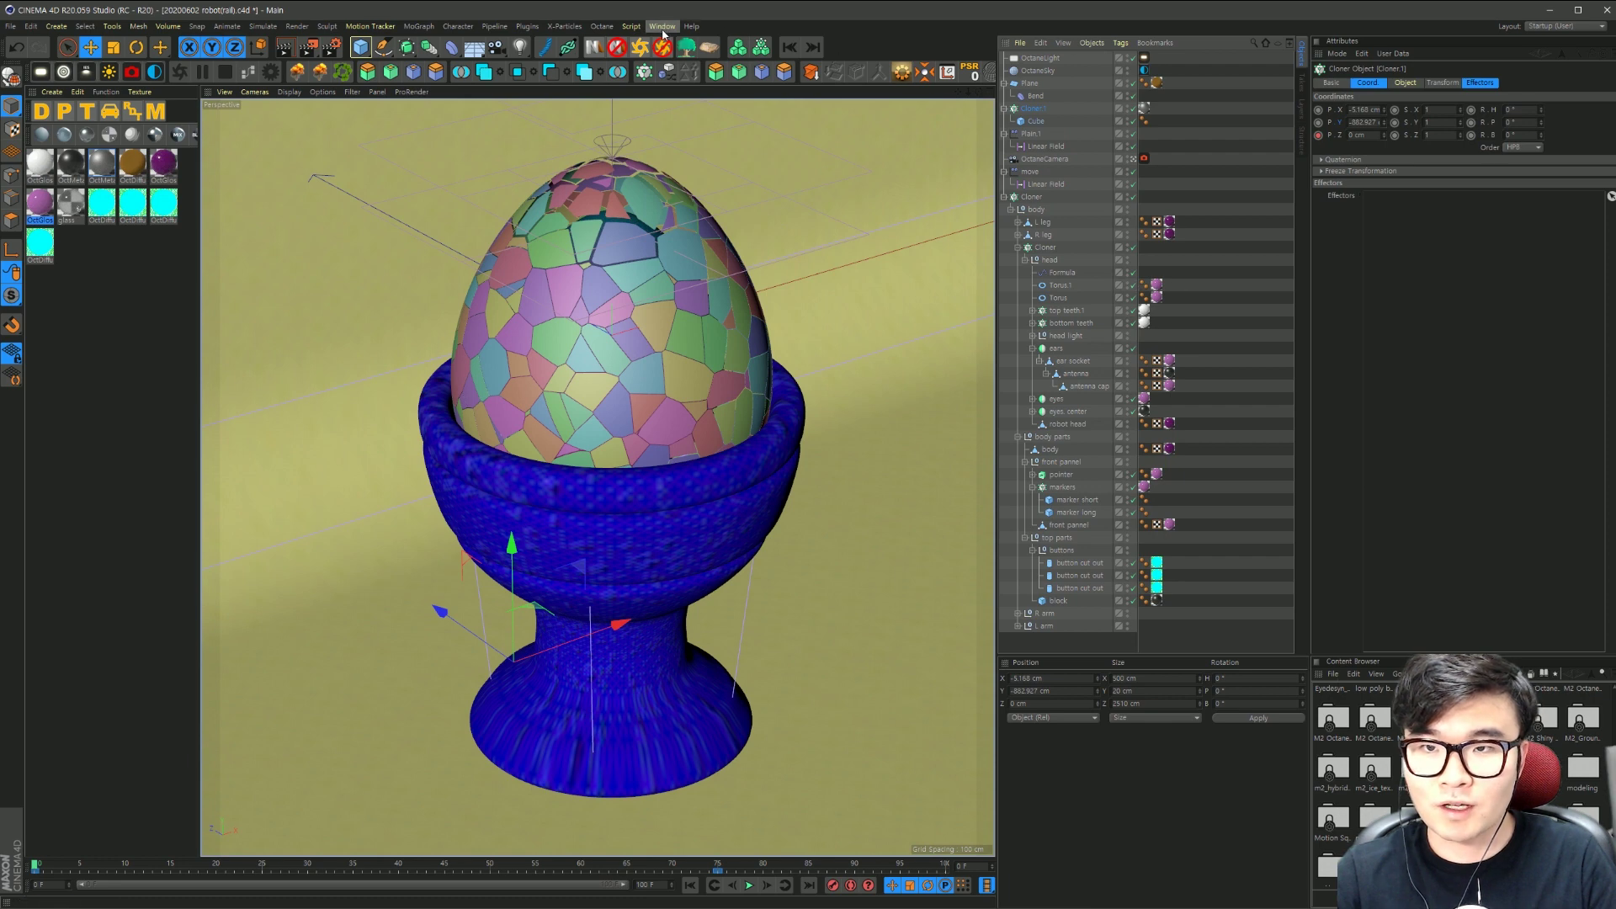
{"action": "left_click", "coordinate": [741, 349]}
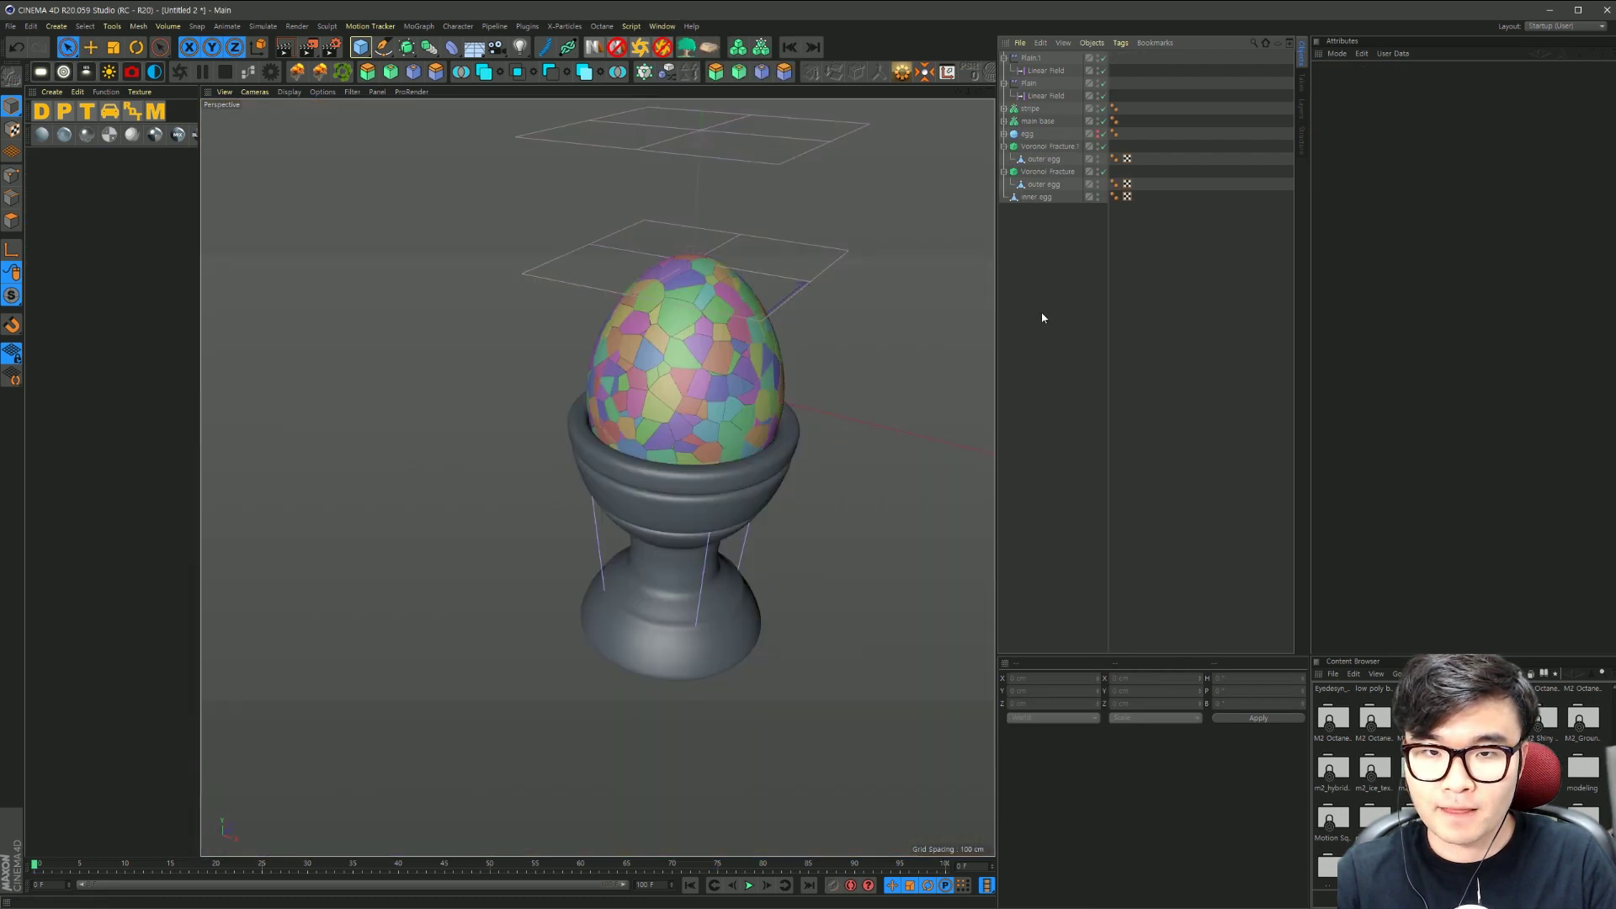
{"action": "key", "text": "ctrl+v"}
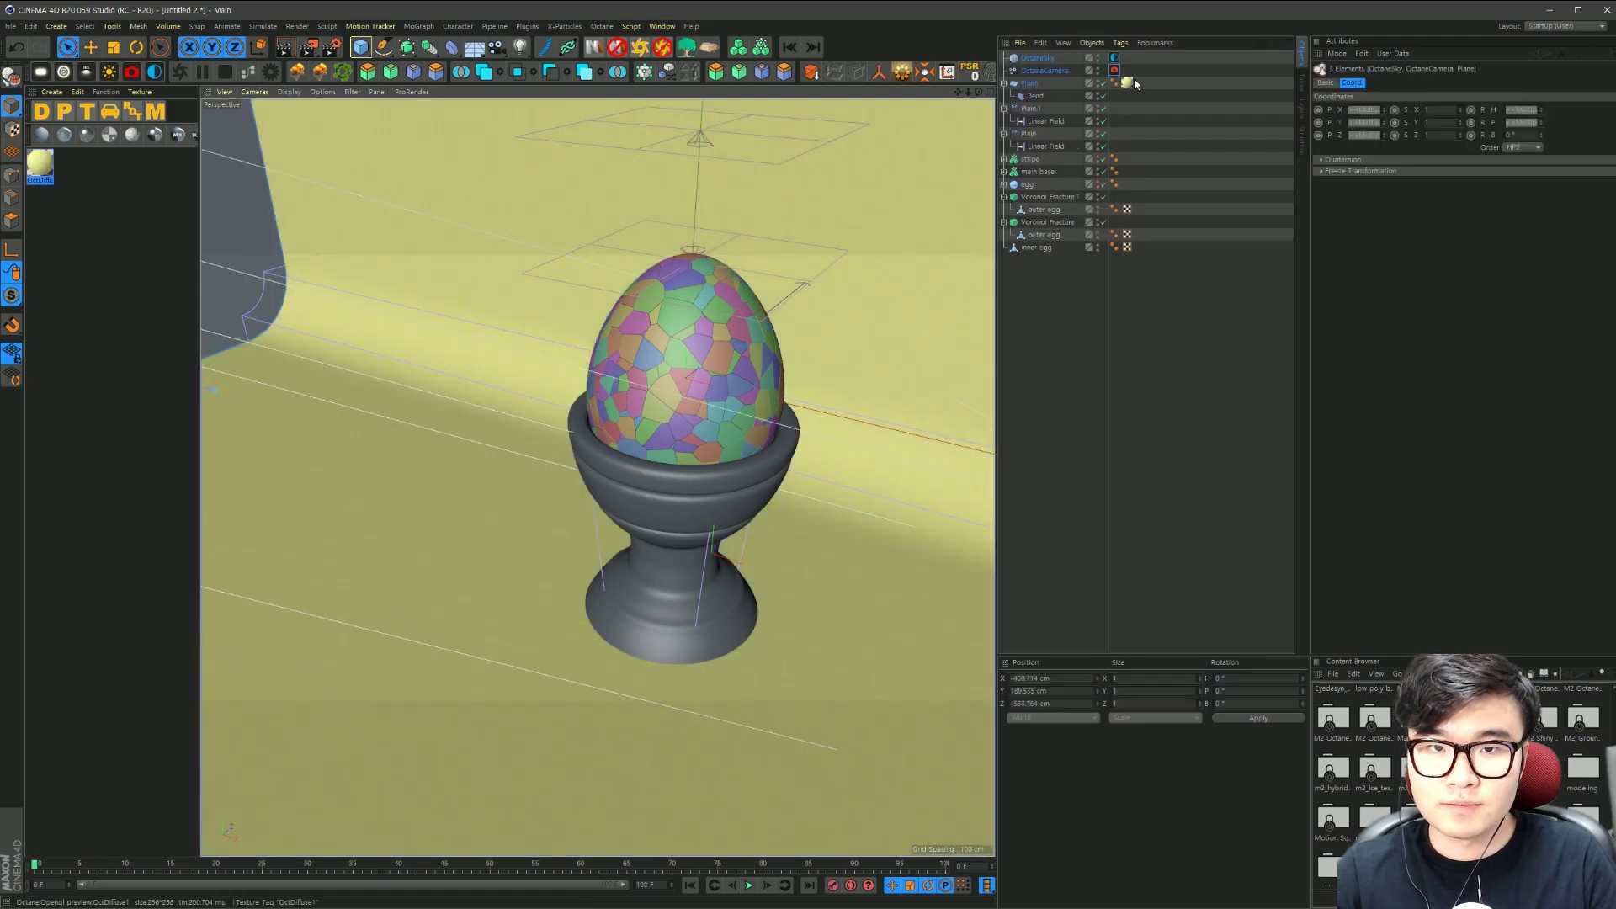
Step: View through the OctaneCamera, show the OctaneSky environment settings and open the Live Viewer
{"action": "left_click", "coordinate": [1106, 72]}
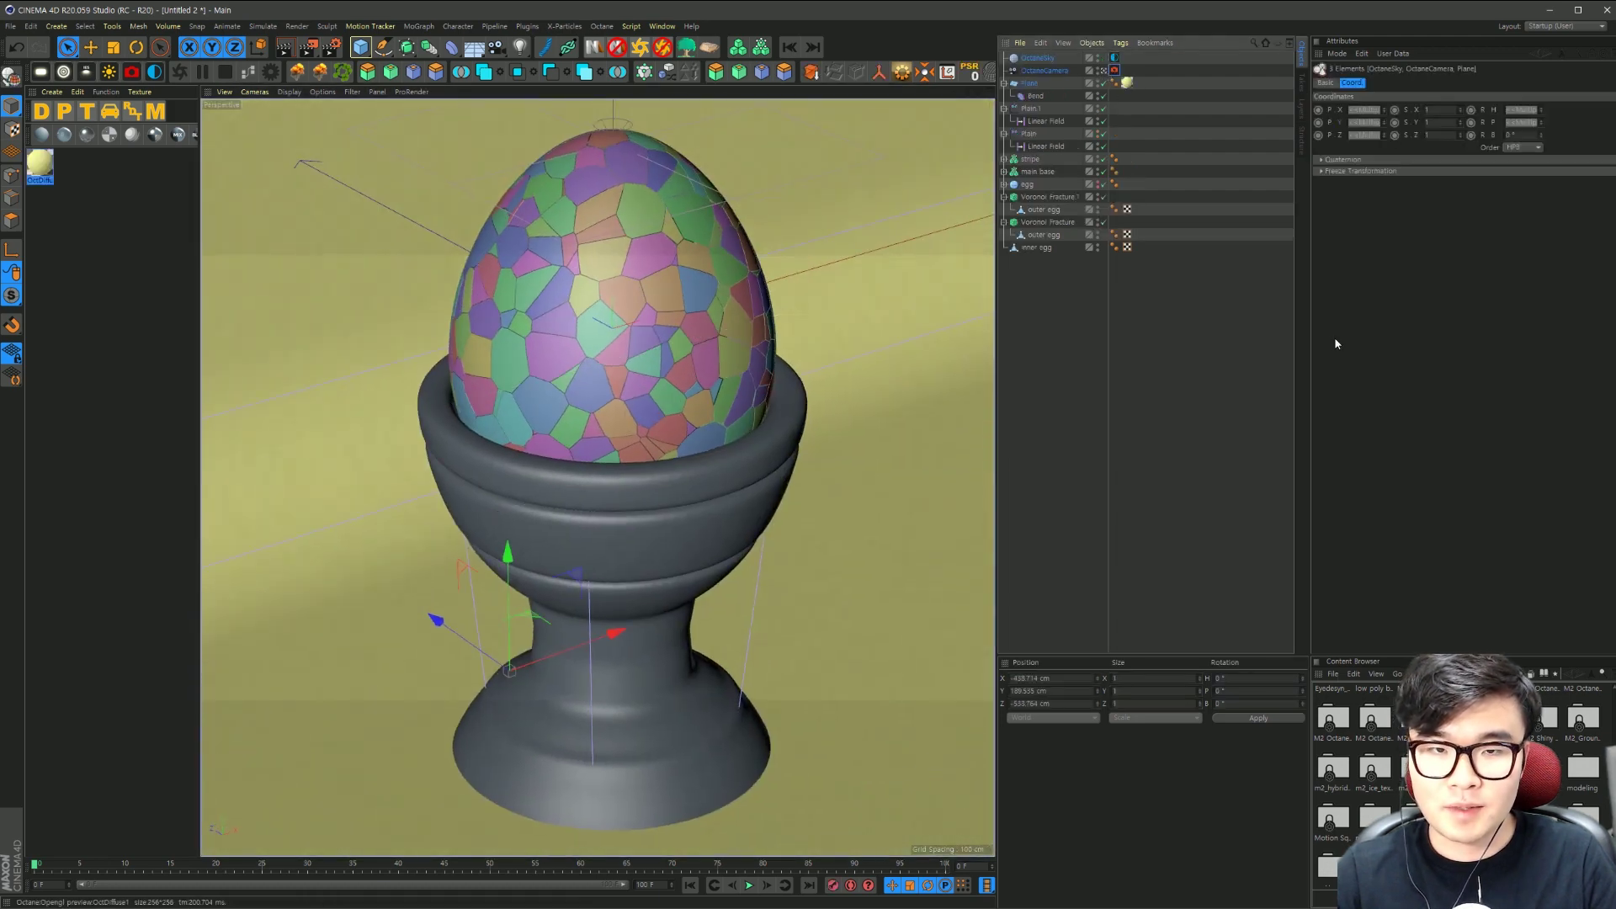
{"action": "left_click", "coordinate": [1080, 62]}
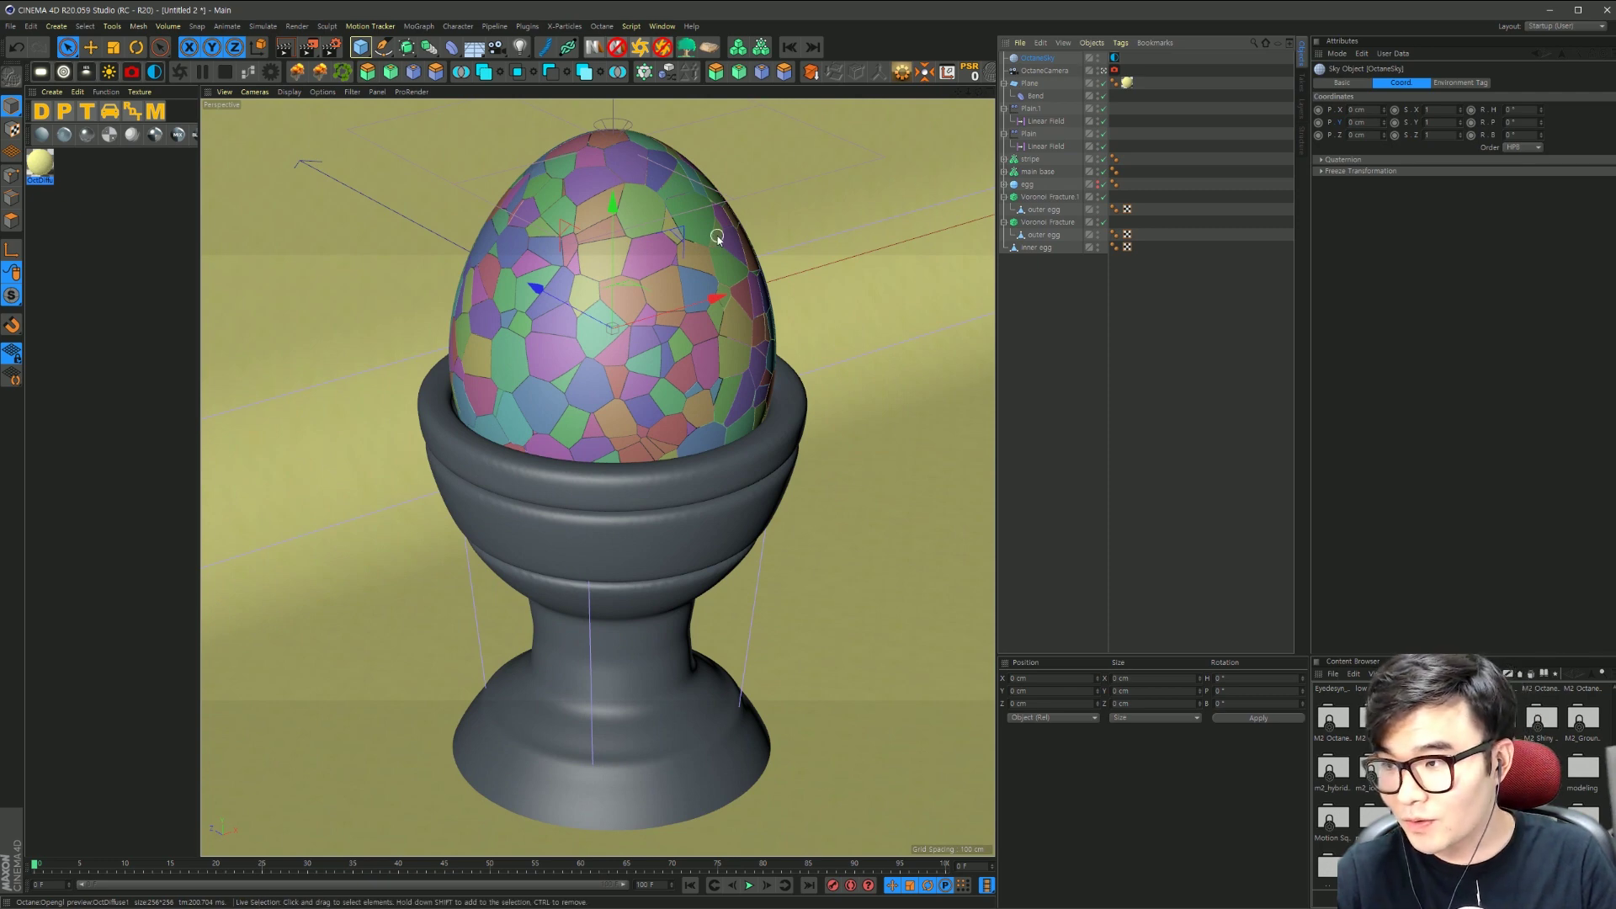
{"action": "left_click", "coordinate": [1114, 57]}
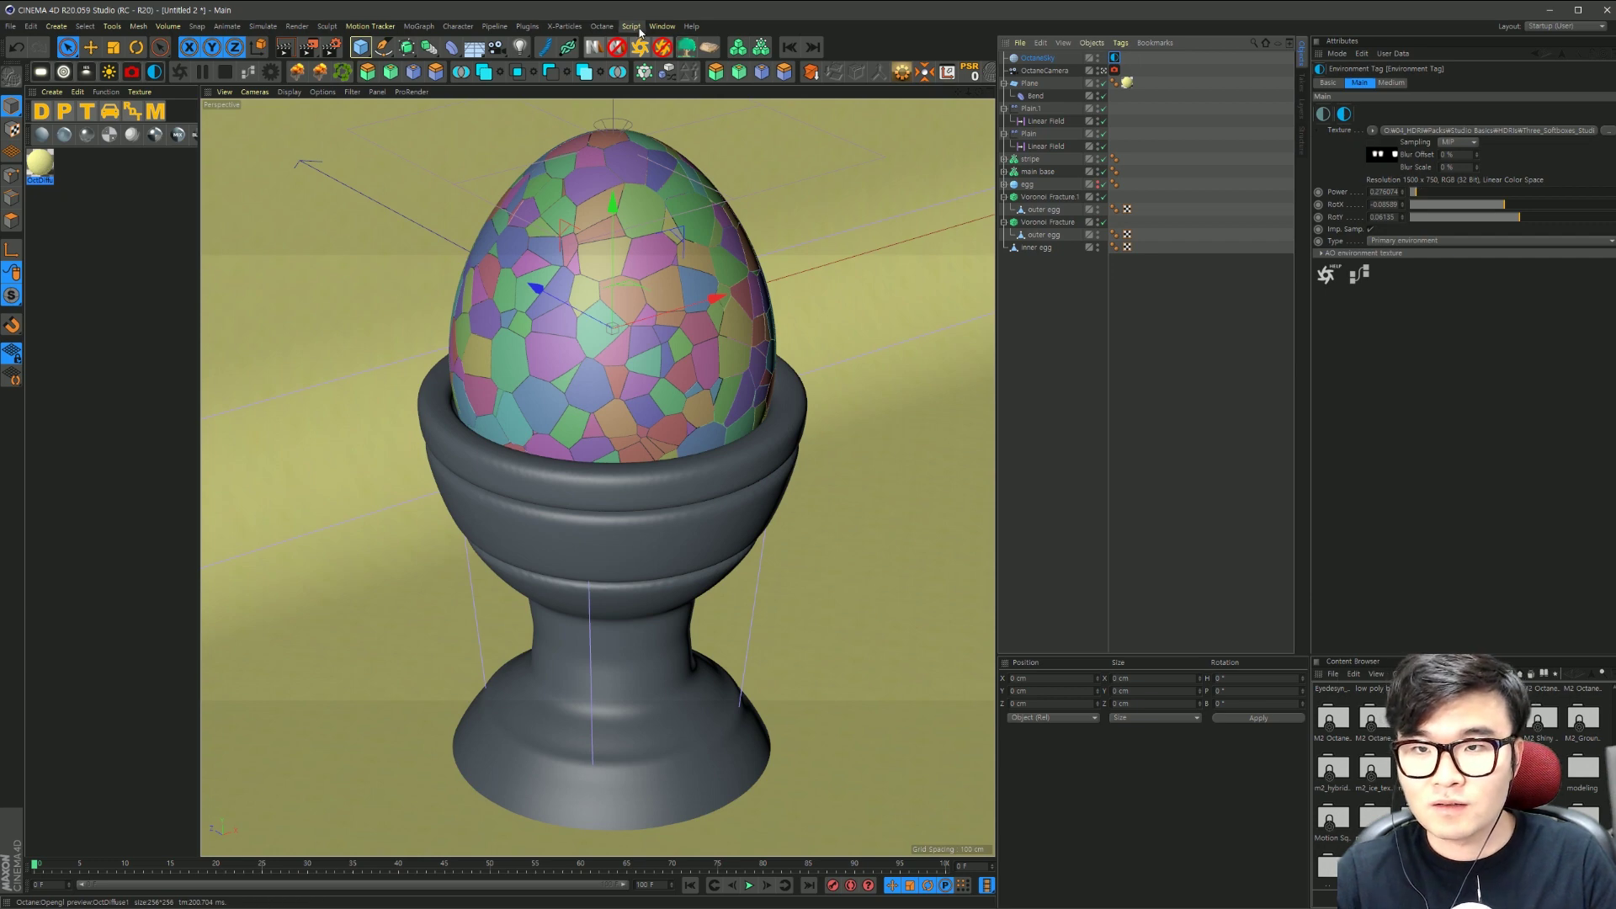
{"action": "left_click", "coordinate": [602, 26]}
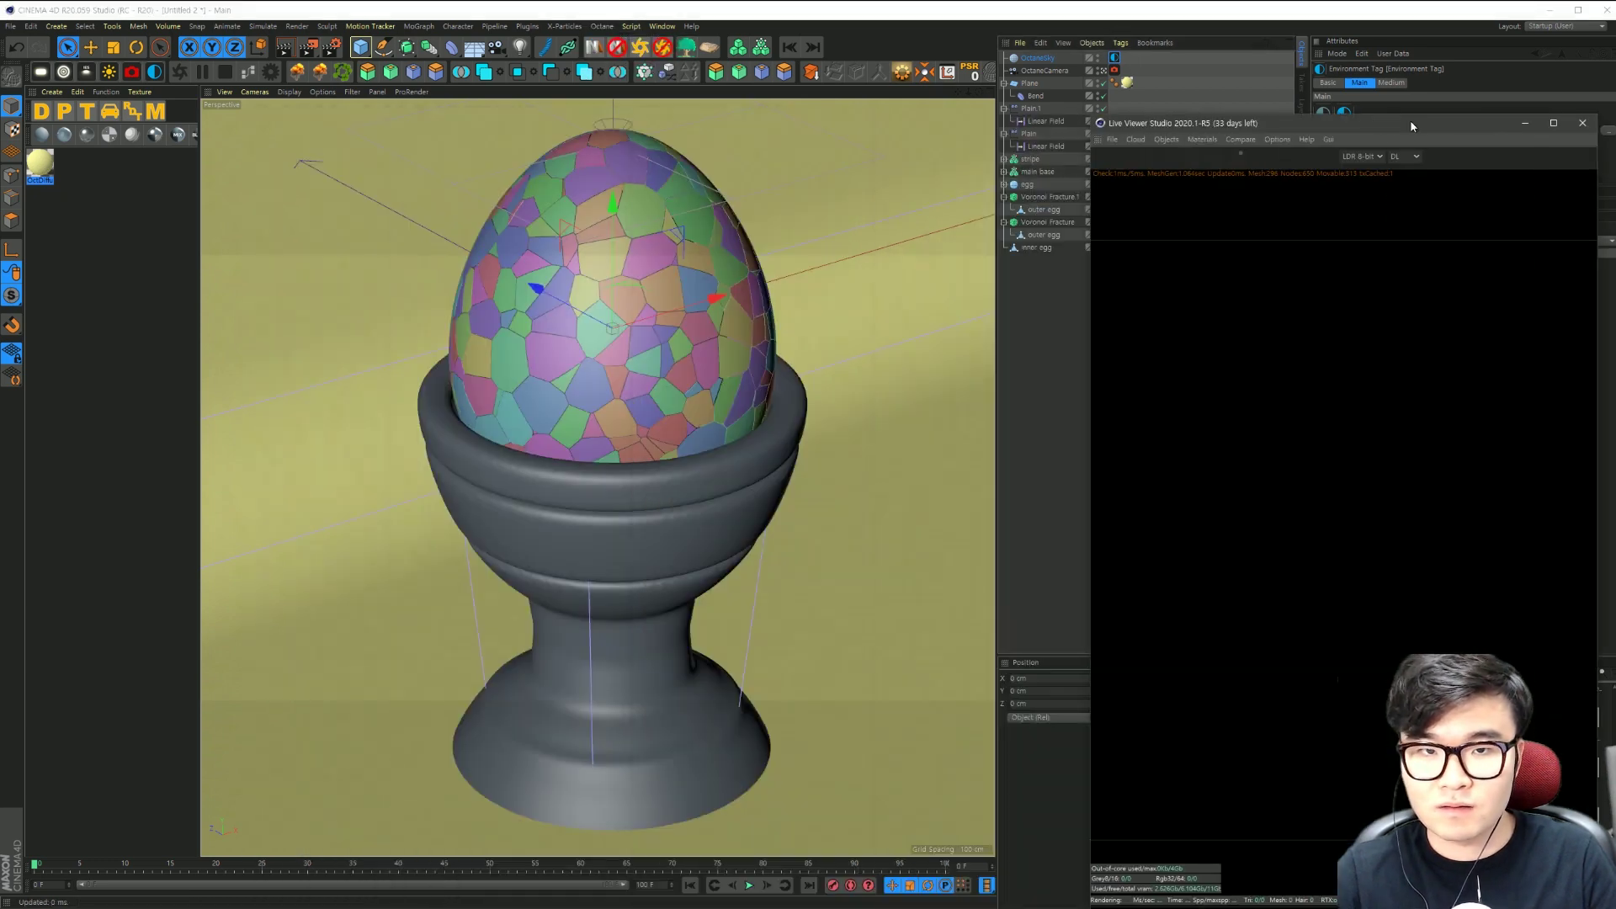
Step: Start the Octane live render and rotate the OctaneSky RotX to about -0.104
{"action": "left_click", "coordinate": [1104, 157]}
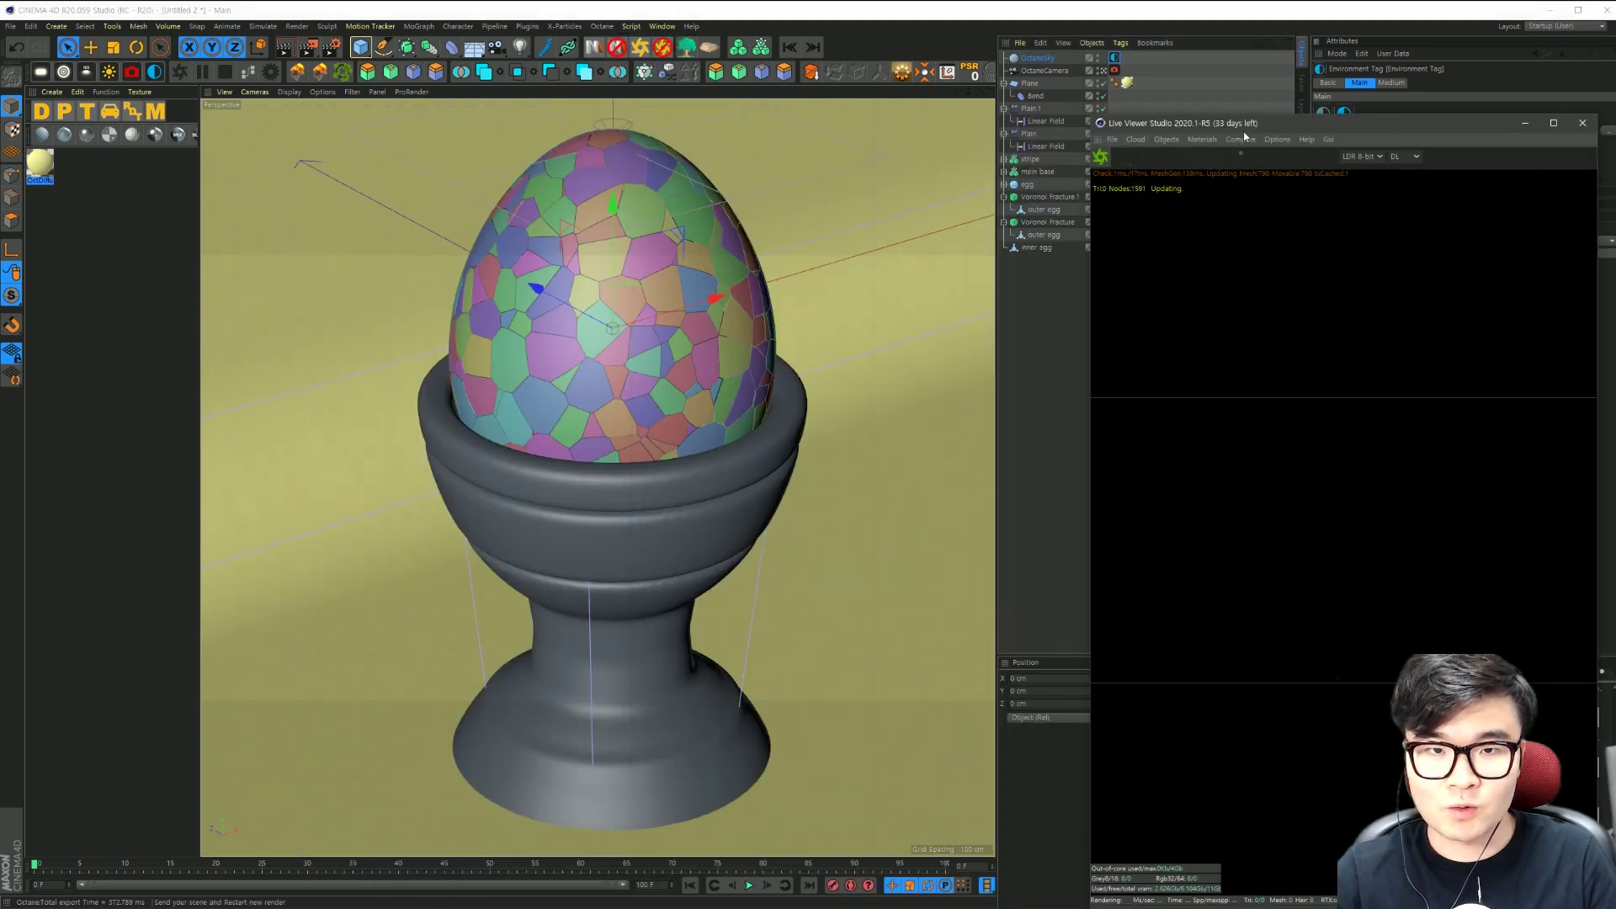
{"action": "left_click_drag", "start_coordinate": [1270, 124], "coordinate": [1275, 114]}
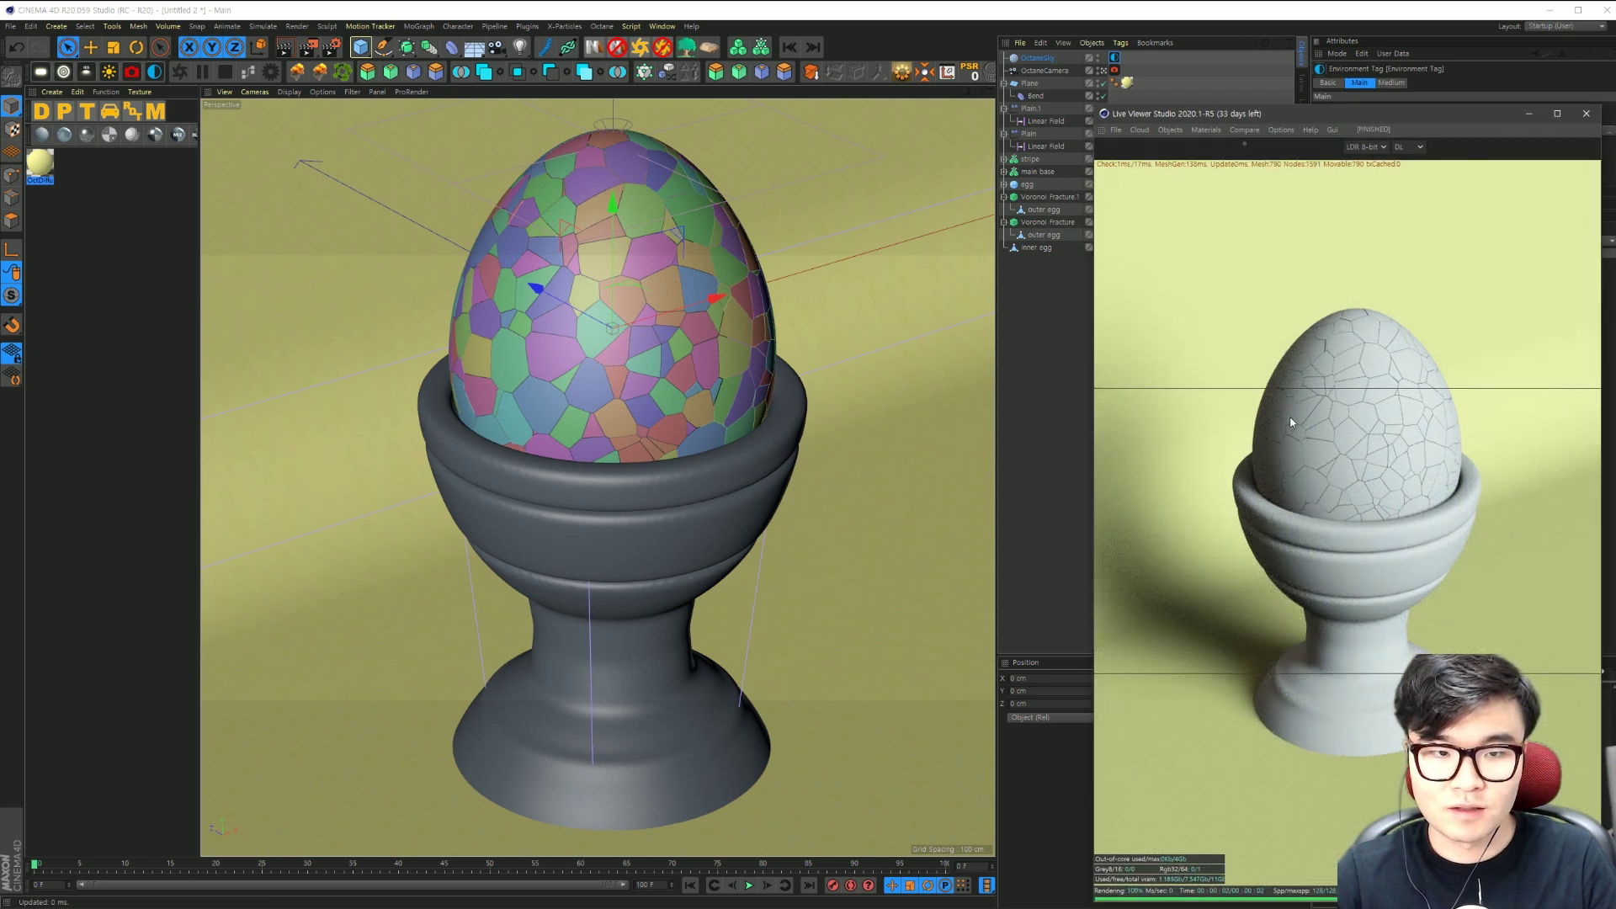
{"action": "left_click_drag", "start_coordinate": [1350, 120], "coordinate": [1256, 141]}
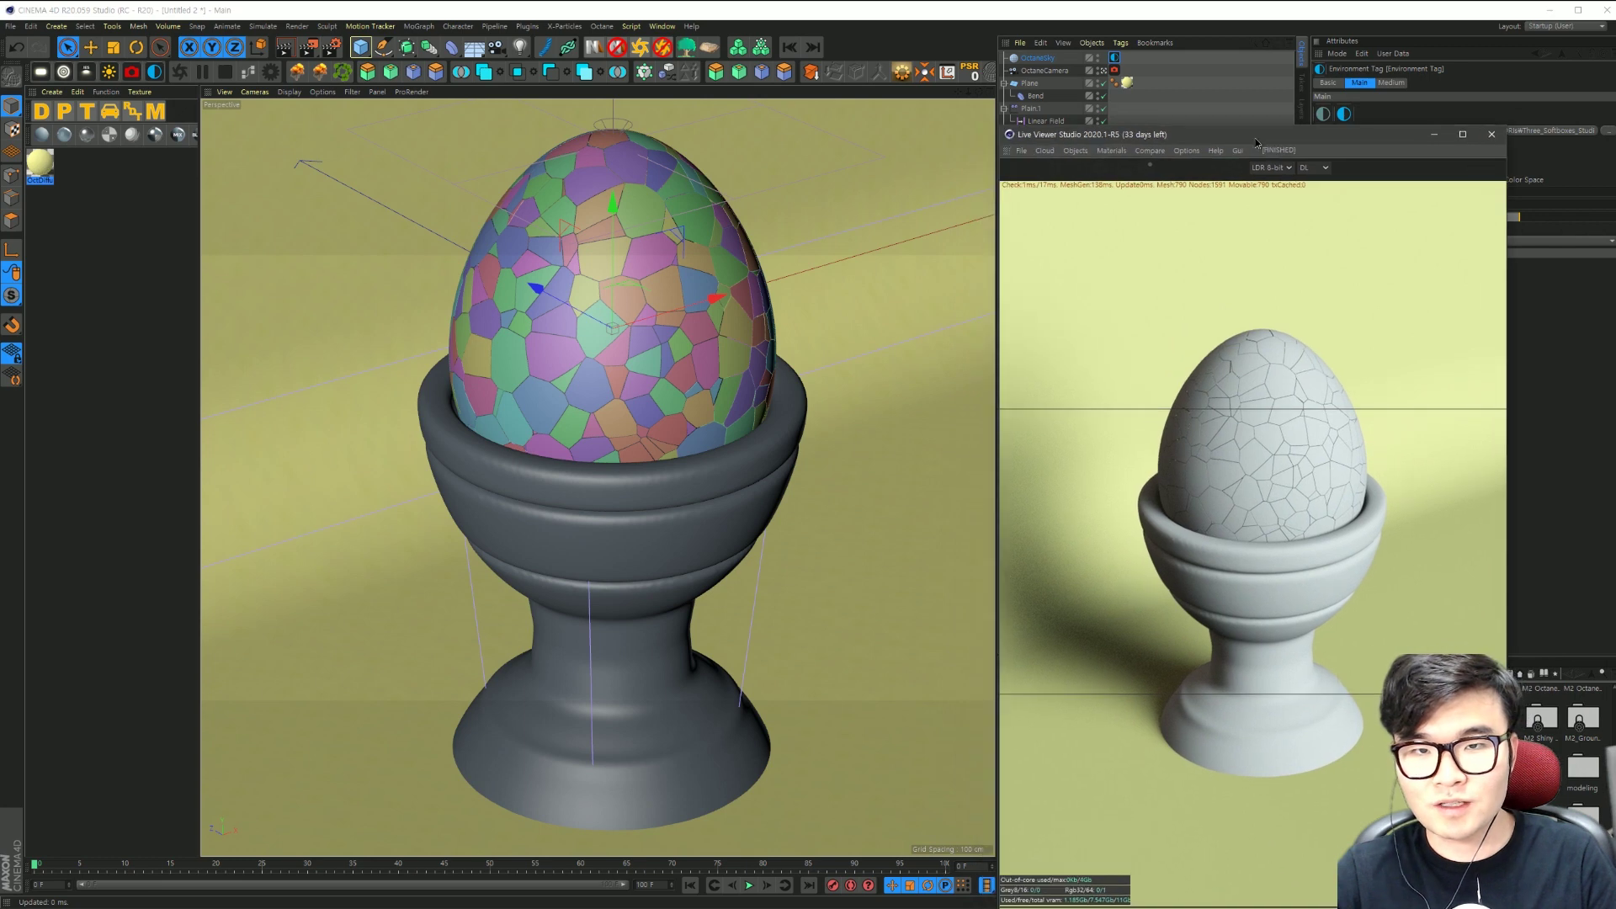
{"action": "left_click_drag", "start_coordinate": [1256, 141], "coordinate": [1253, 123]}
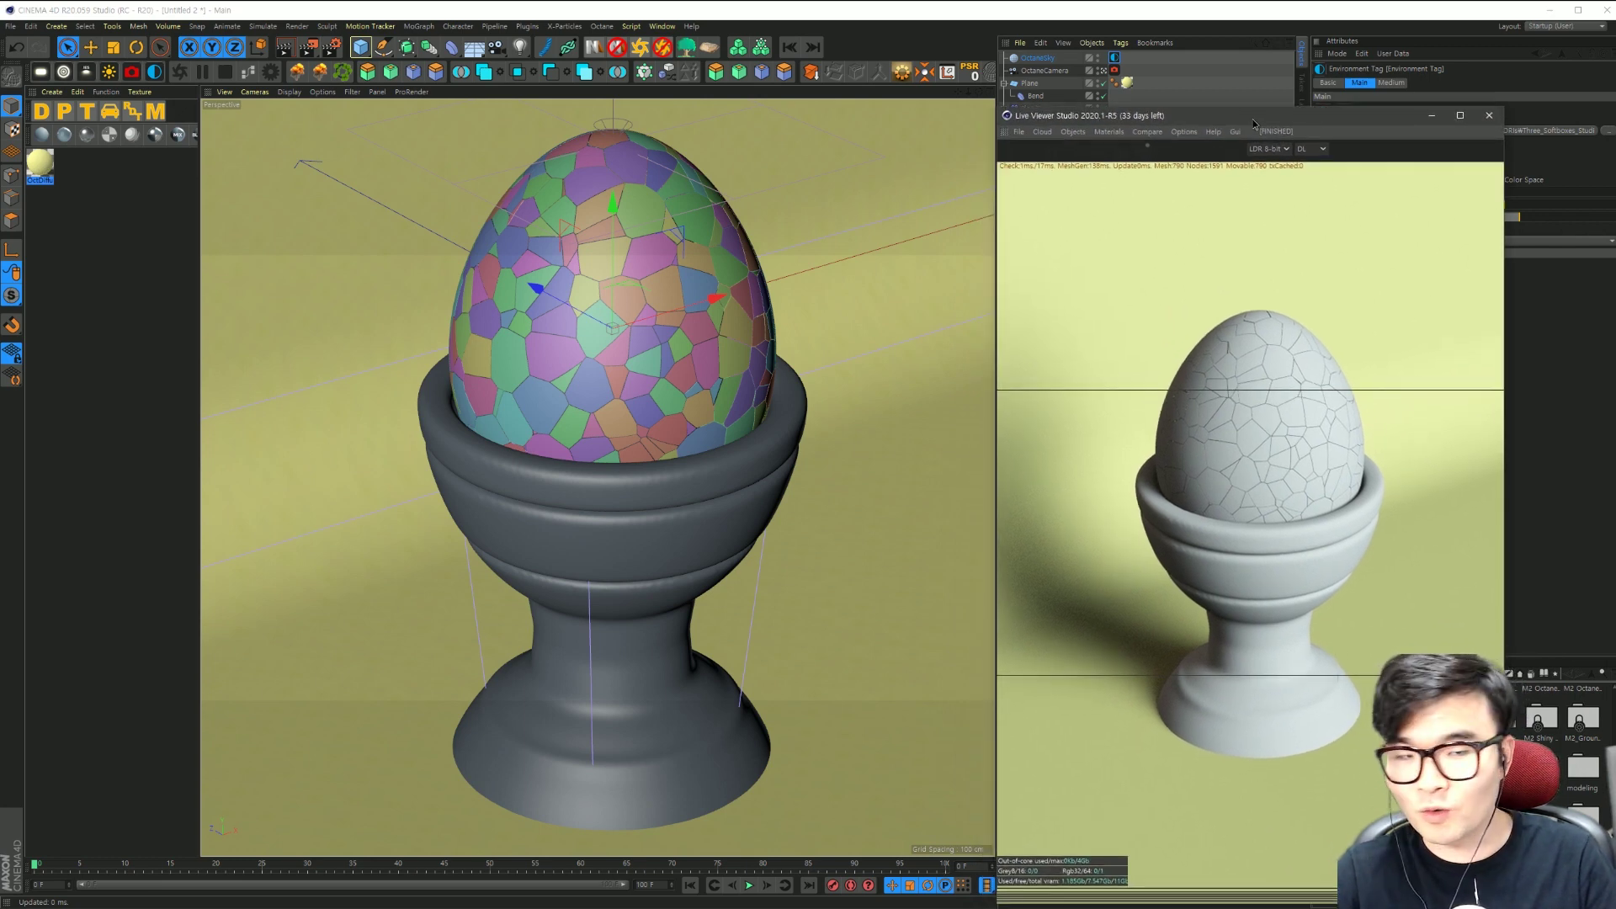
{"action": "left_click_drag", "start_coordinate": [1252, 124], "coordinate": [1055, 91]}
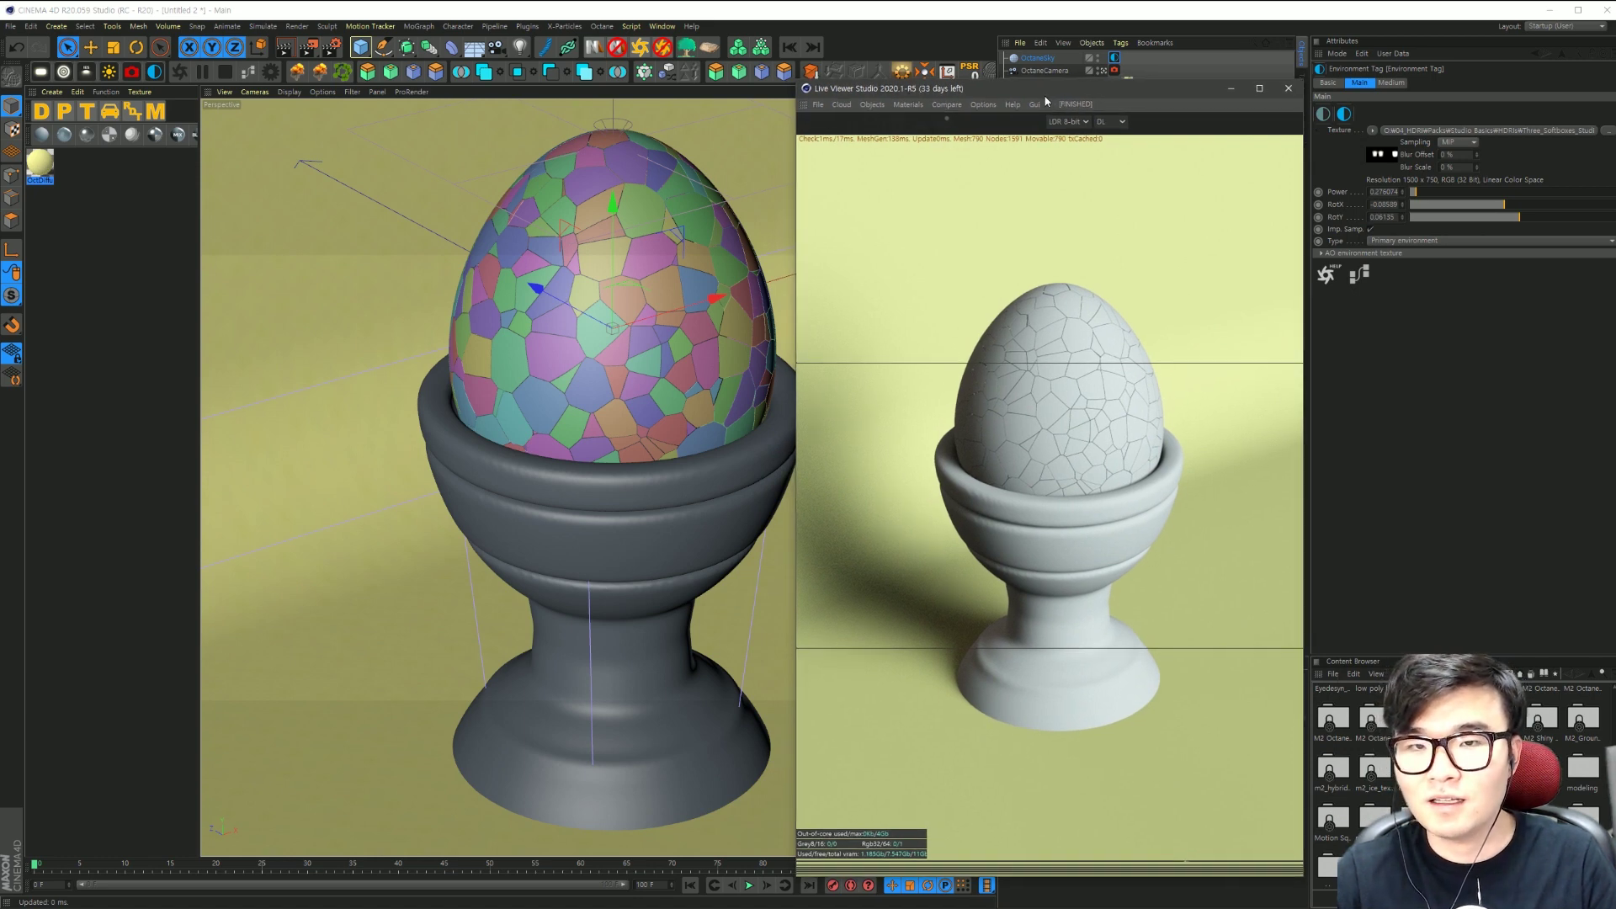
{"action": "left_click_drag", "start_coordinate": [1055, 94], "coordinate": [1023, 91]}
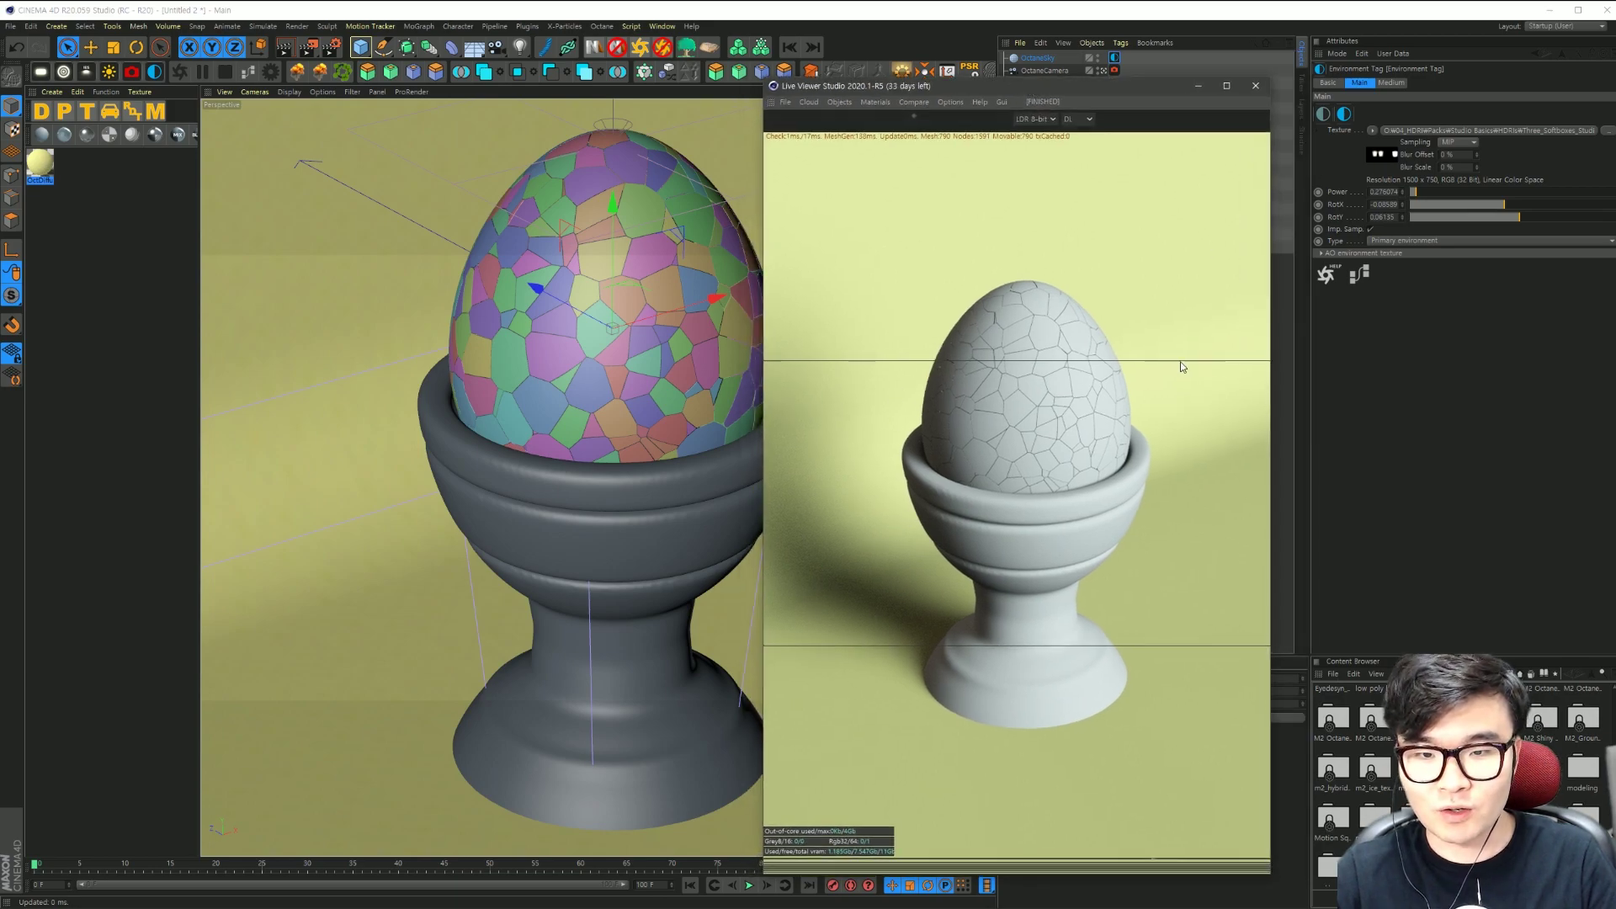
{"action": "left_click_drag", "start_coordinate": [1519, 206], "coordinate": [1511, 204]}
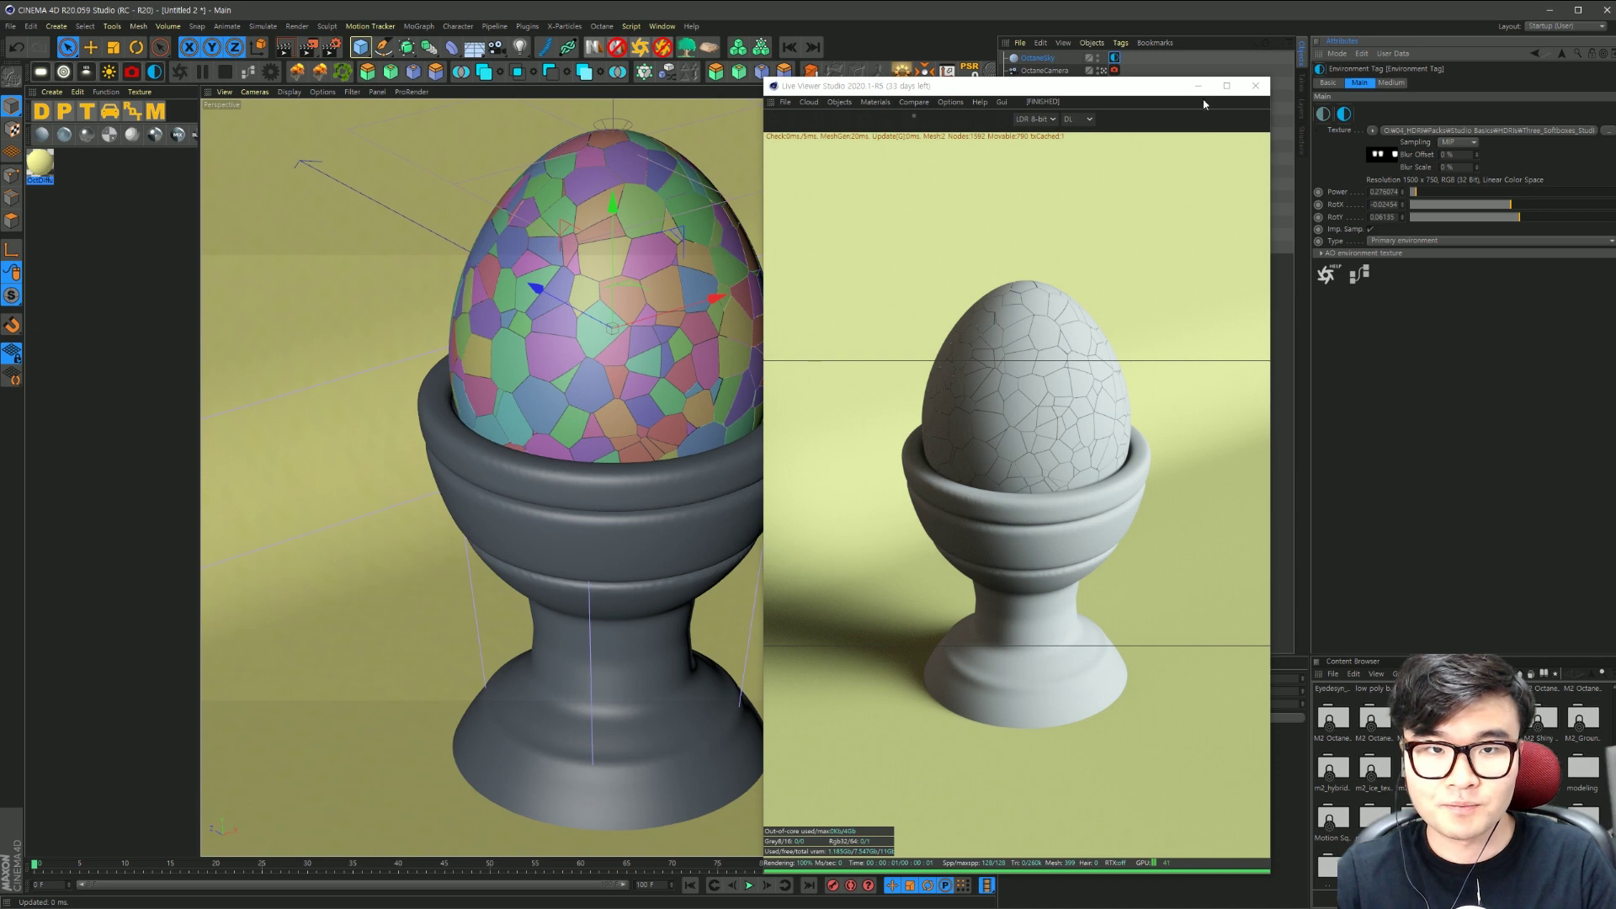
{"action": "mouse_move", "coordinate": [1126, 91]}
{"action": "left_mouse_down"}
{"action": "mouse_move", "coordinate": [724, 110]}
{"action": "mouse_move", "coordinate": [568, 96]}
{"action": "left_mouse_up"}
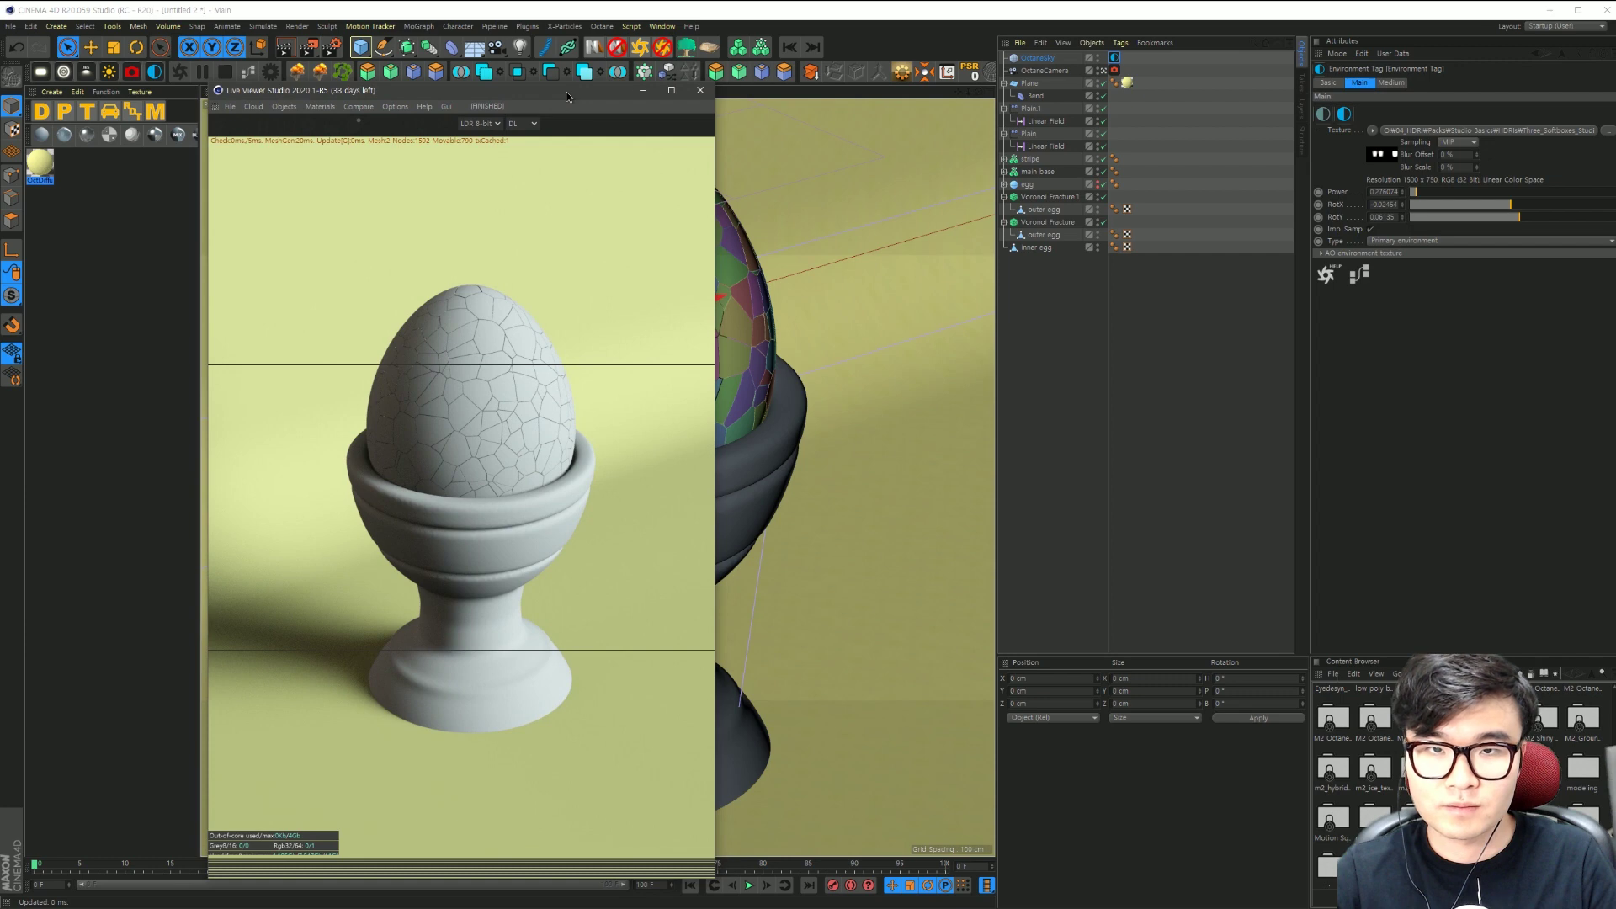
Step: Check the OctaneCamera's lens properties, a 135 mm focal length
{"action": "left_click", "coordinate": [1058, 69]}
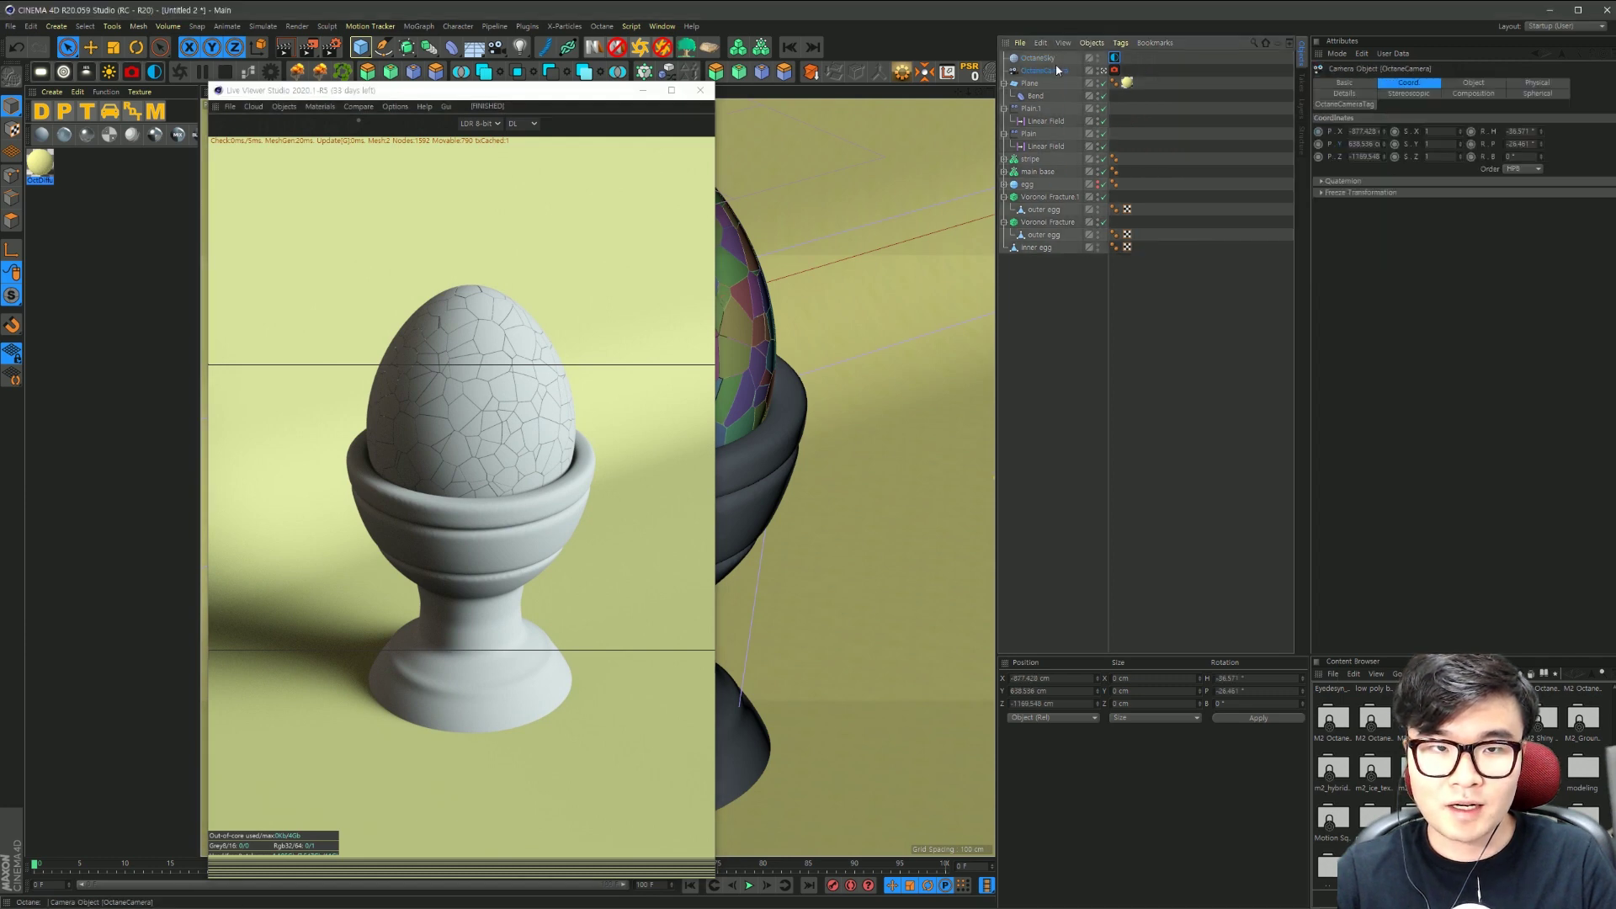
{"action": "left_click", "coordinate": [1460, 87]}
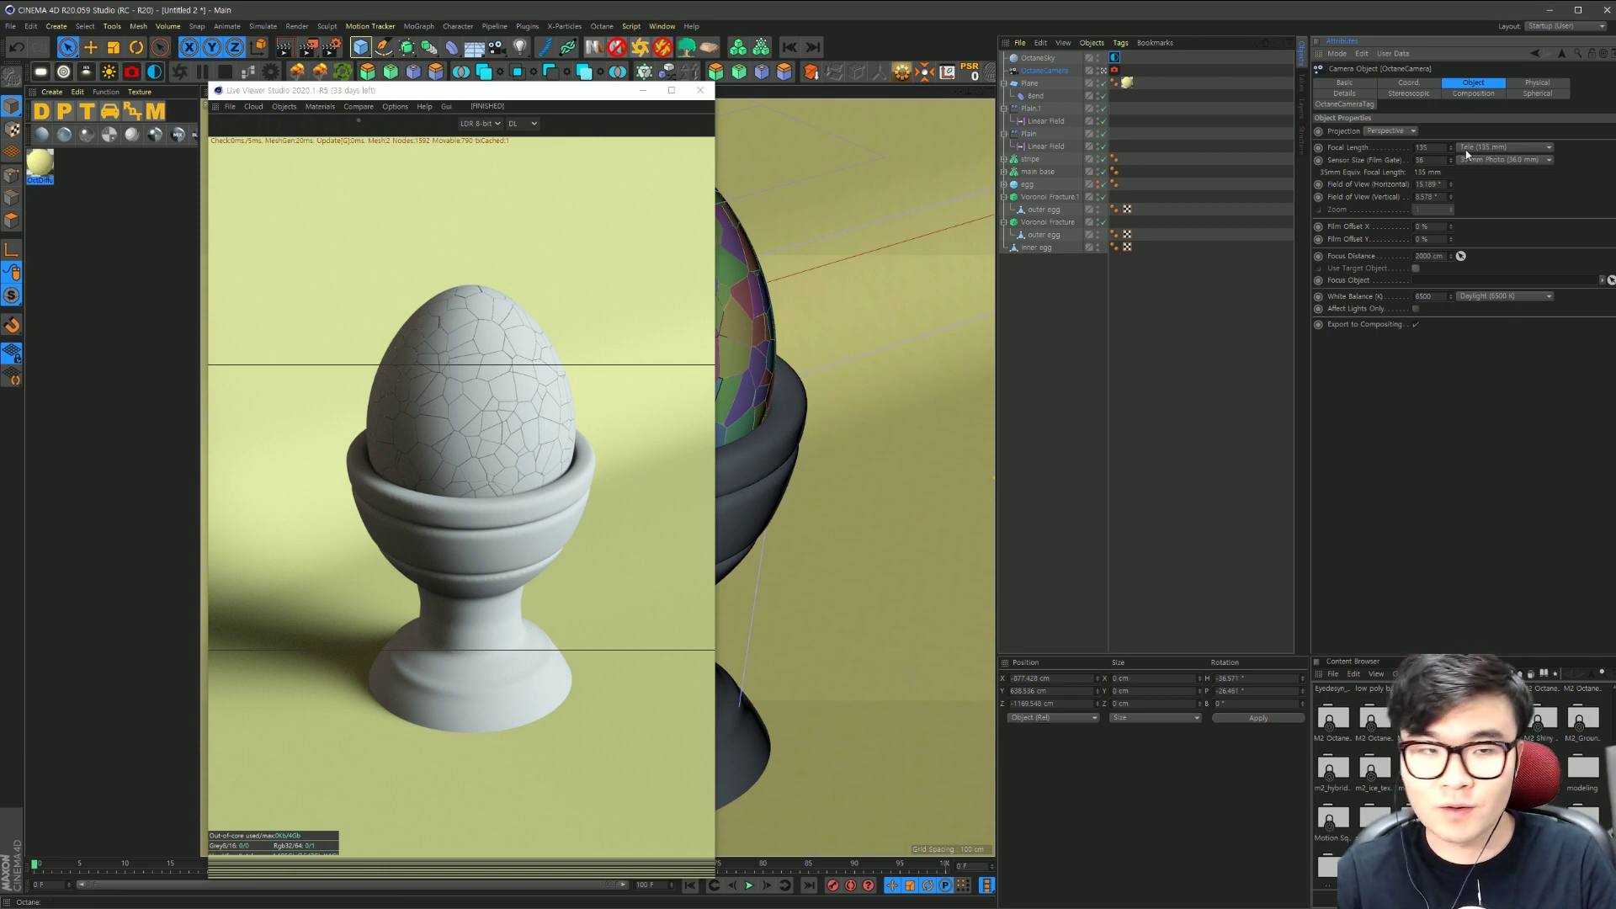
Step: Set the Octane camera tag's Camera Imager exposure to 0.8
{"action": "left_click", "coordinate": [1114, 69]}
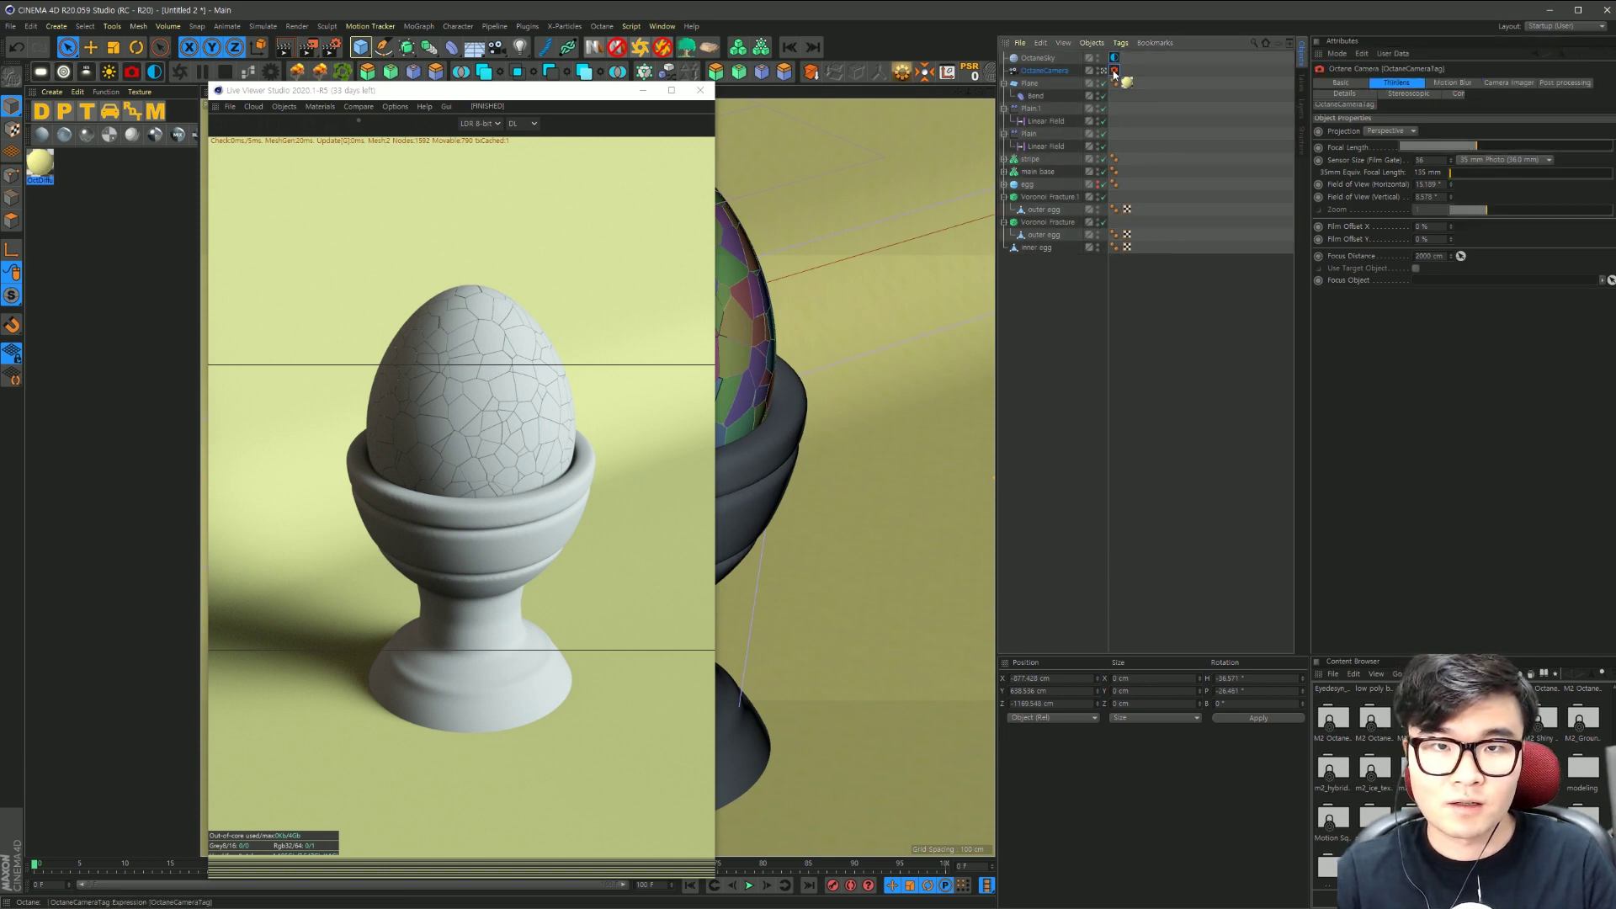
{"action": "left_click", "coordinate": [1501, 83]}
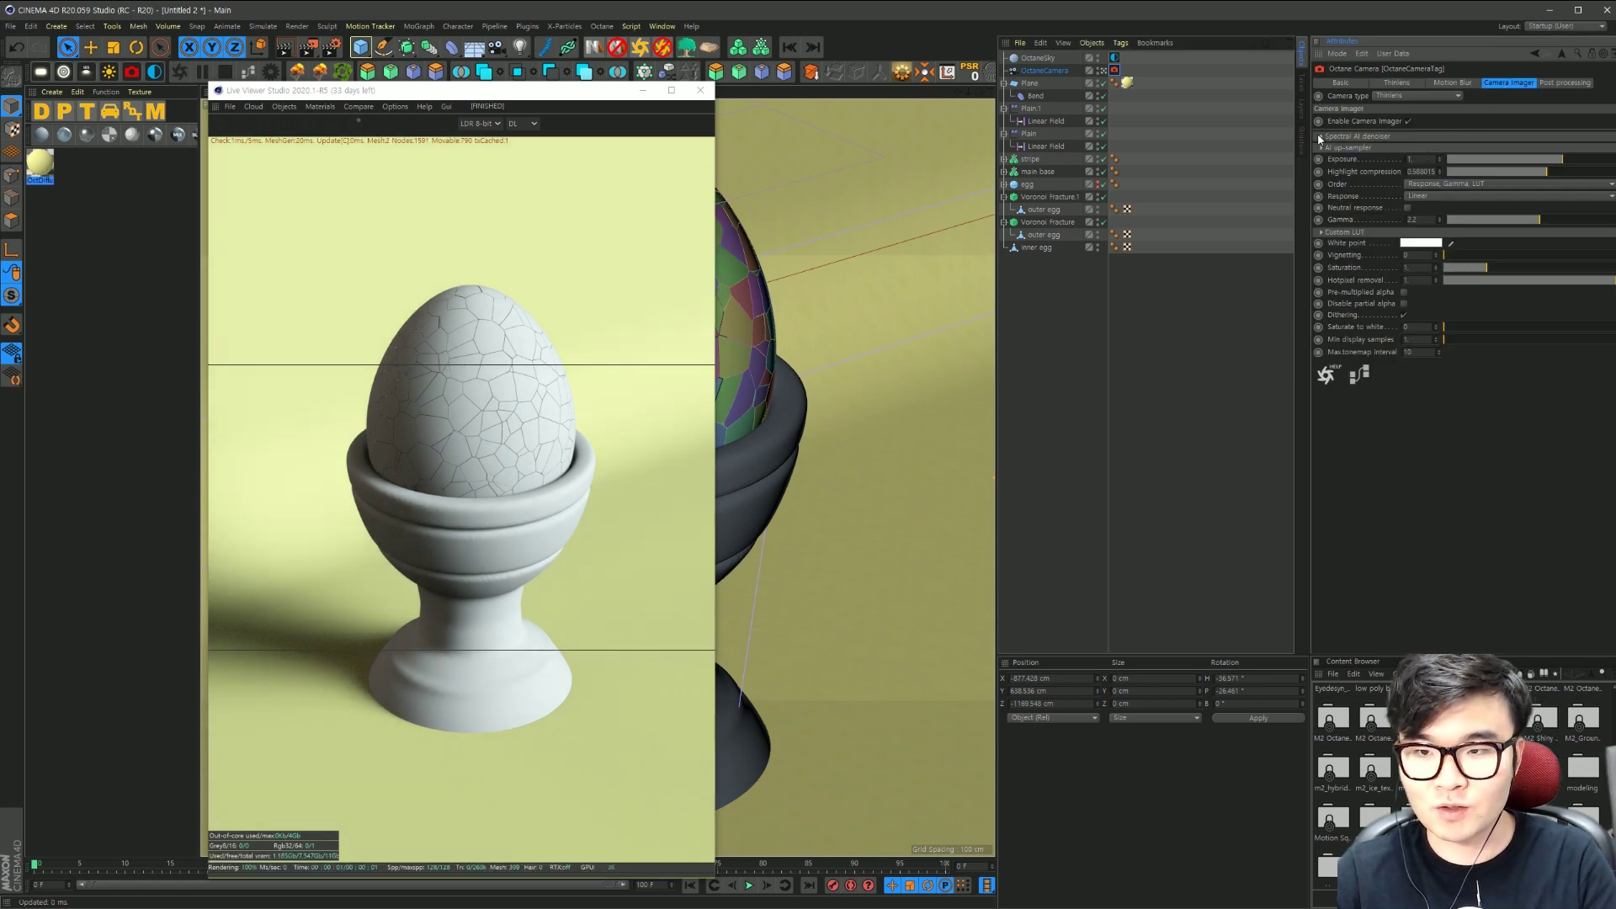
{"action": "key", "text": "Return"}
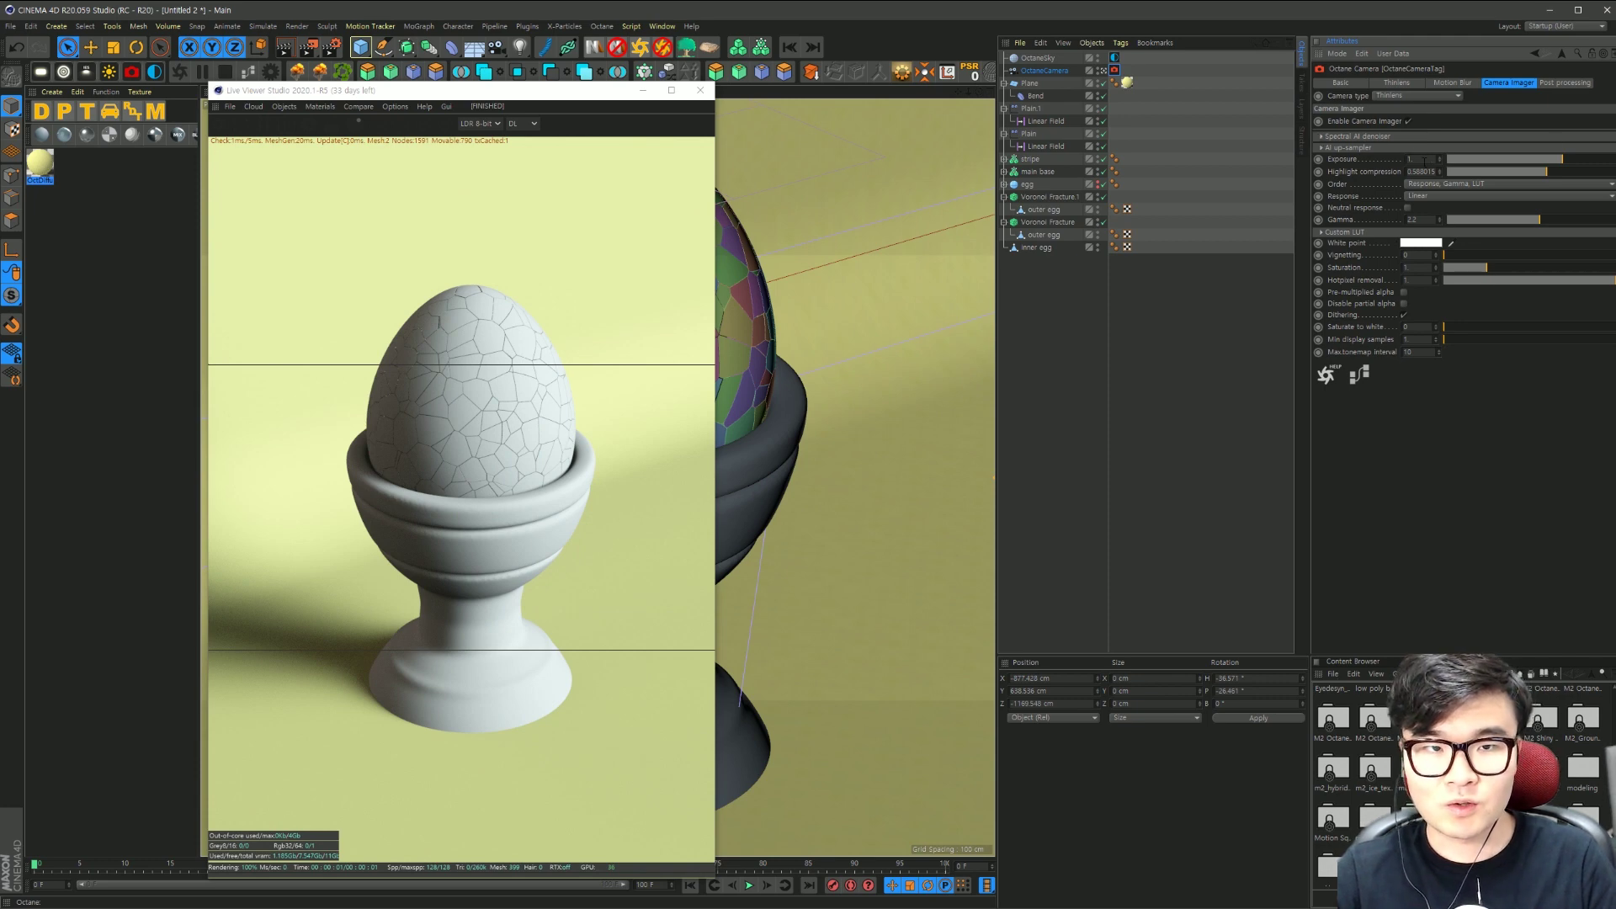
{"action": "type", "text": "0.8"}
{"action": "key", "text": "Return"}
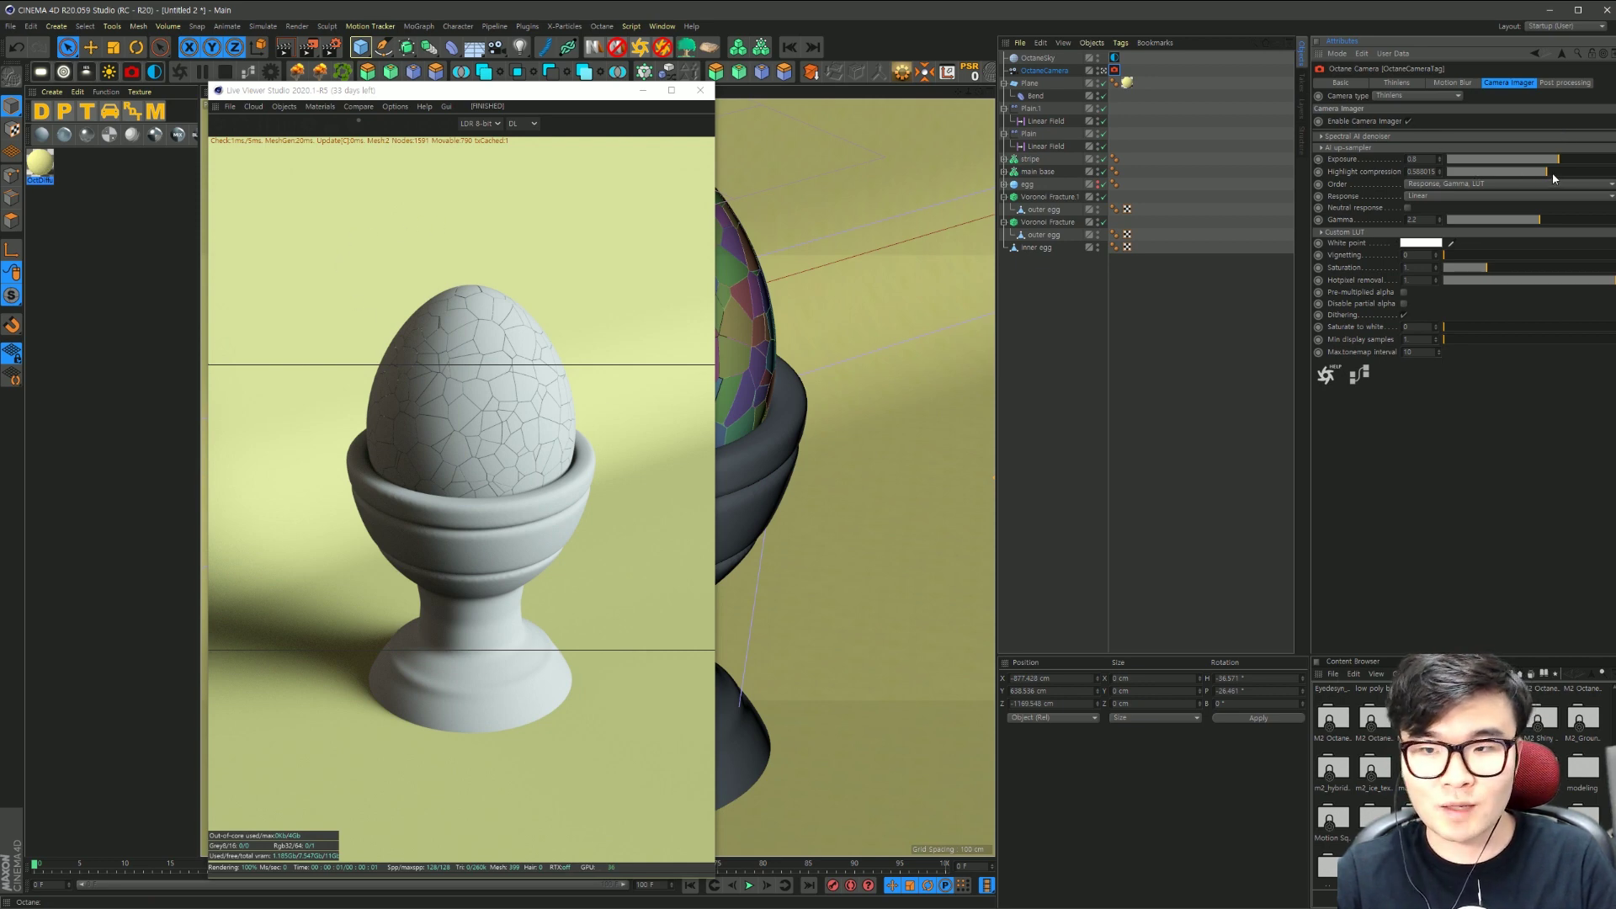
Step: Set highlight compression to about 0.61, keeping the Linear response curve
{"action": "left_click_drag", "start_coordinate": [1547, 172], "coordinate": [1363, 184]}
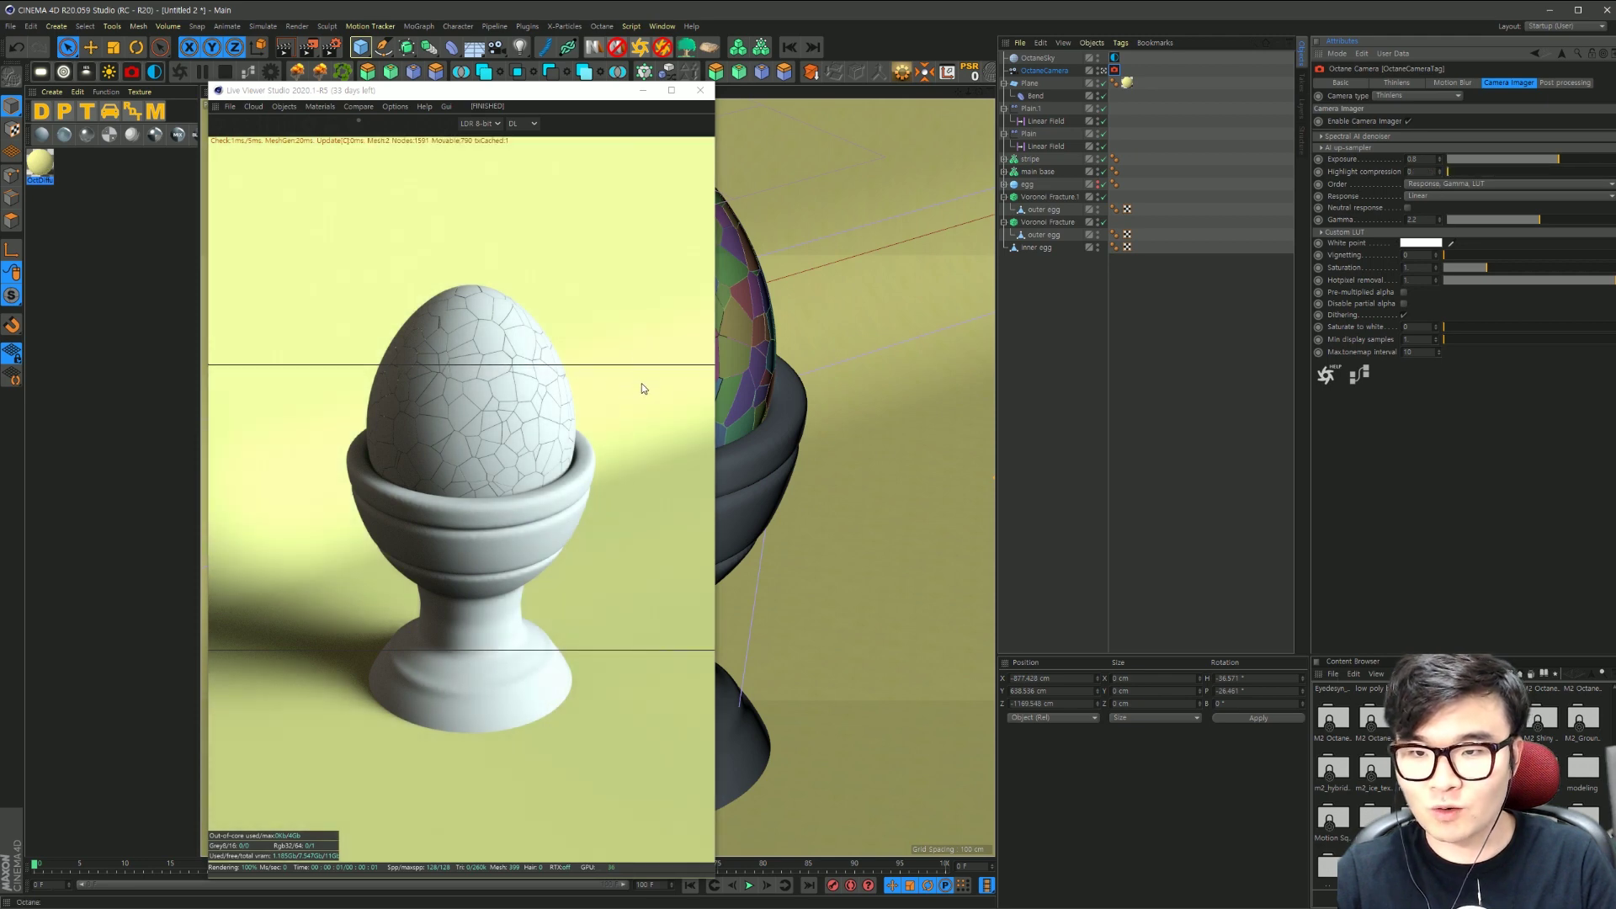
{"action": "left_click_drag", "start_coordinate": [1461, 172], "coordinate": [1548, 175]}
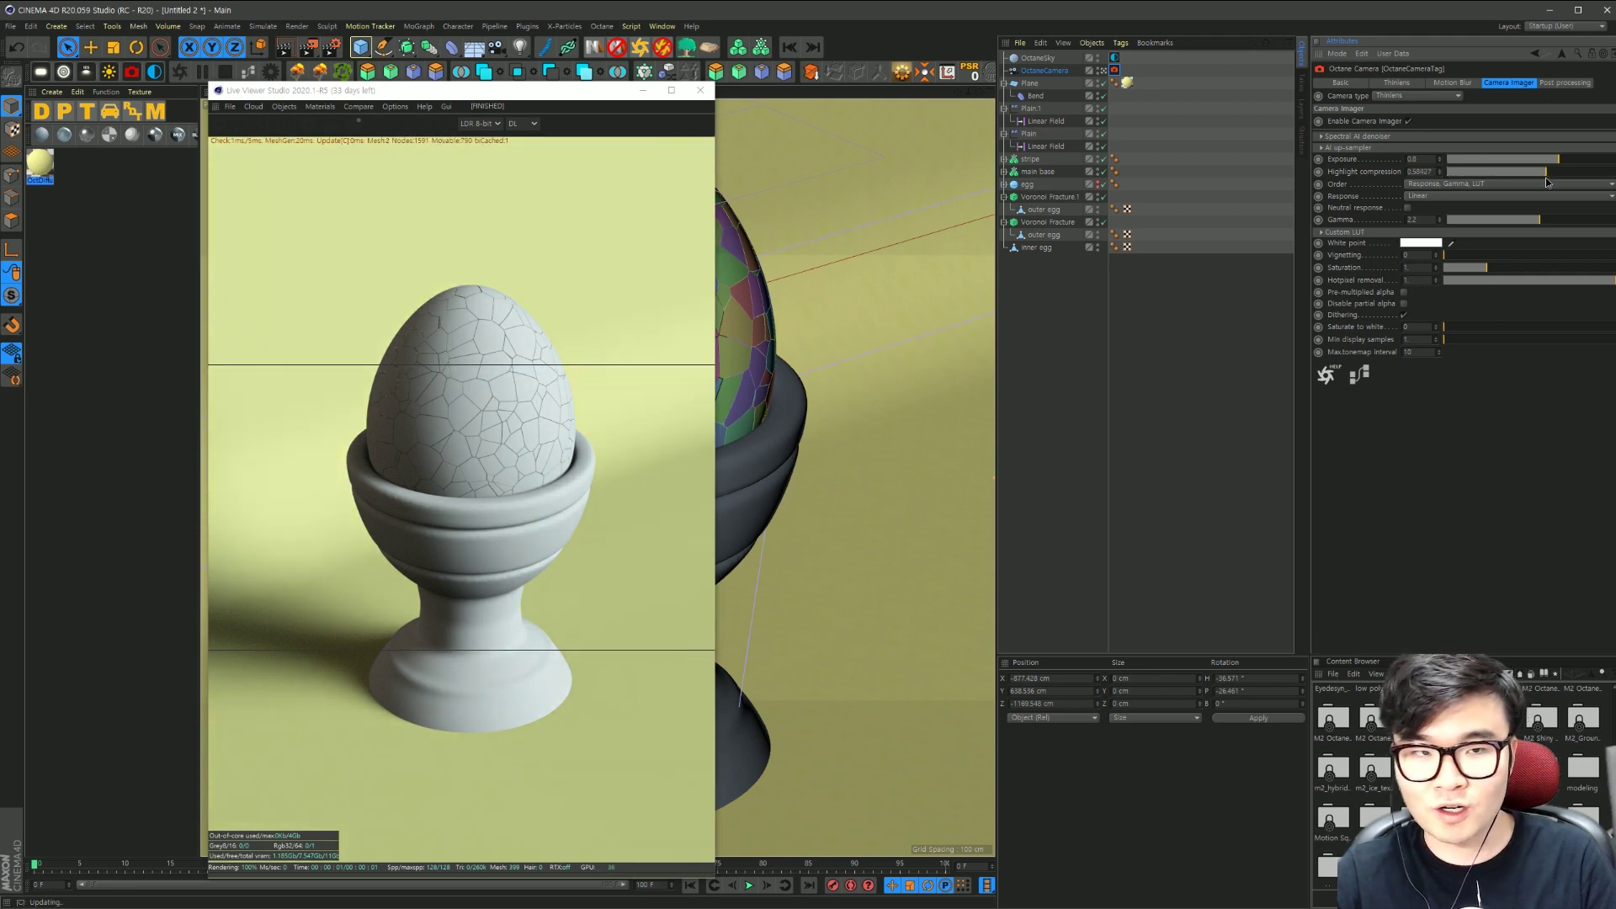
{"action": "left_click", "coordinate": [1480, 195]}
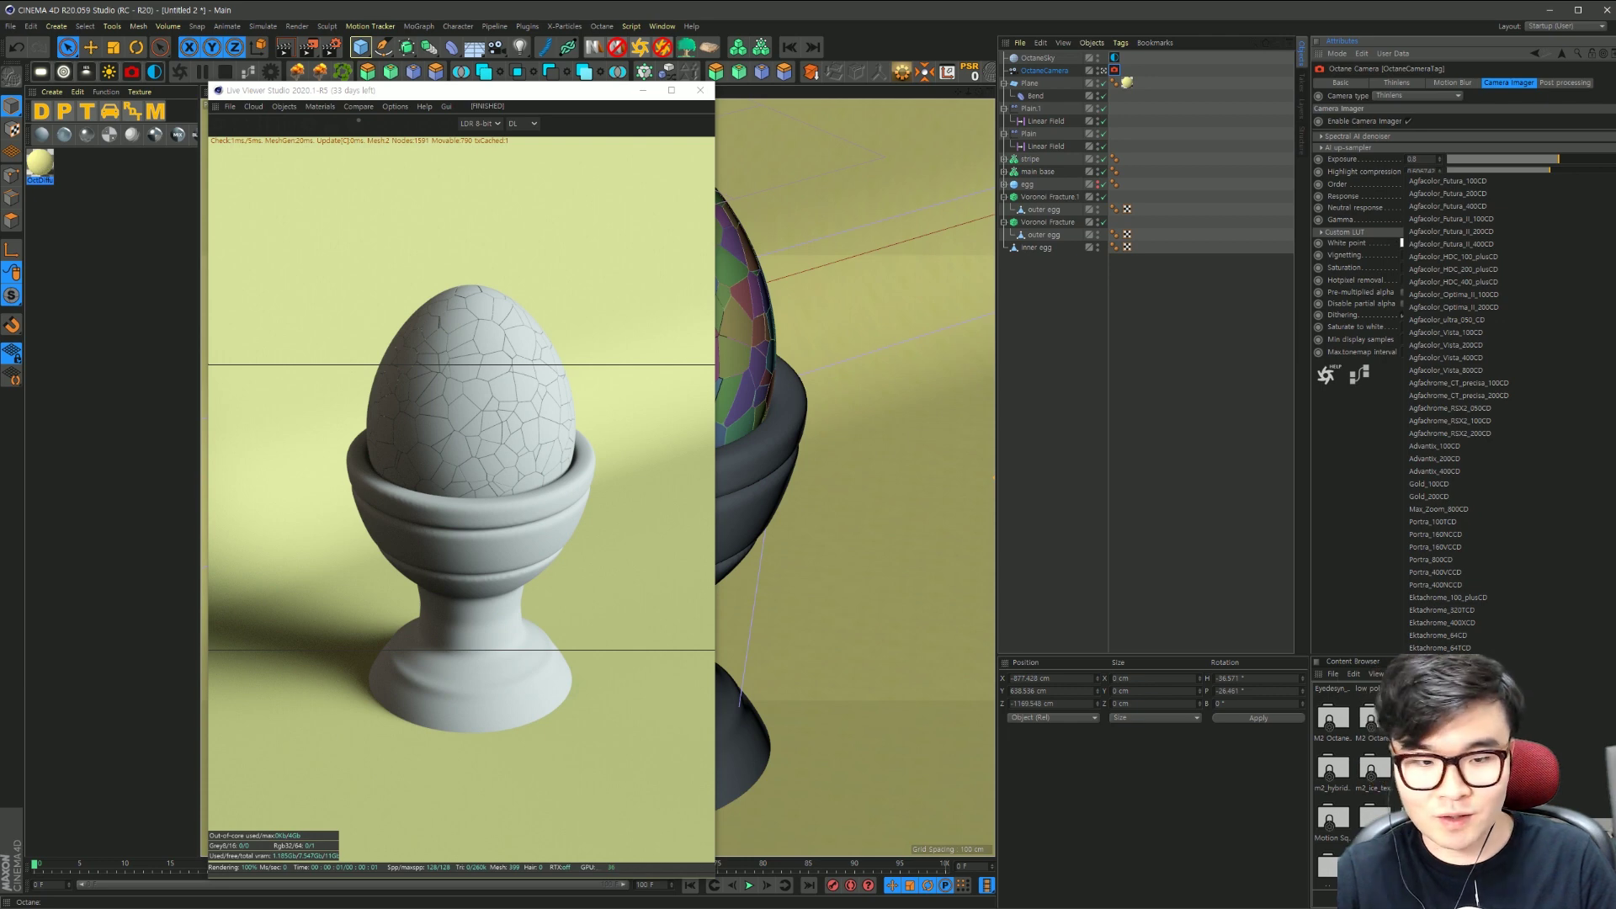
{"action": "key", "text": "Escape"}
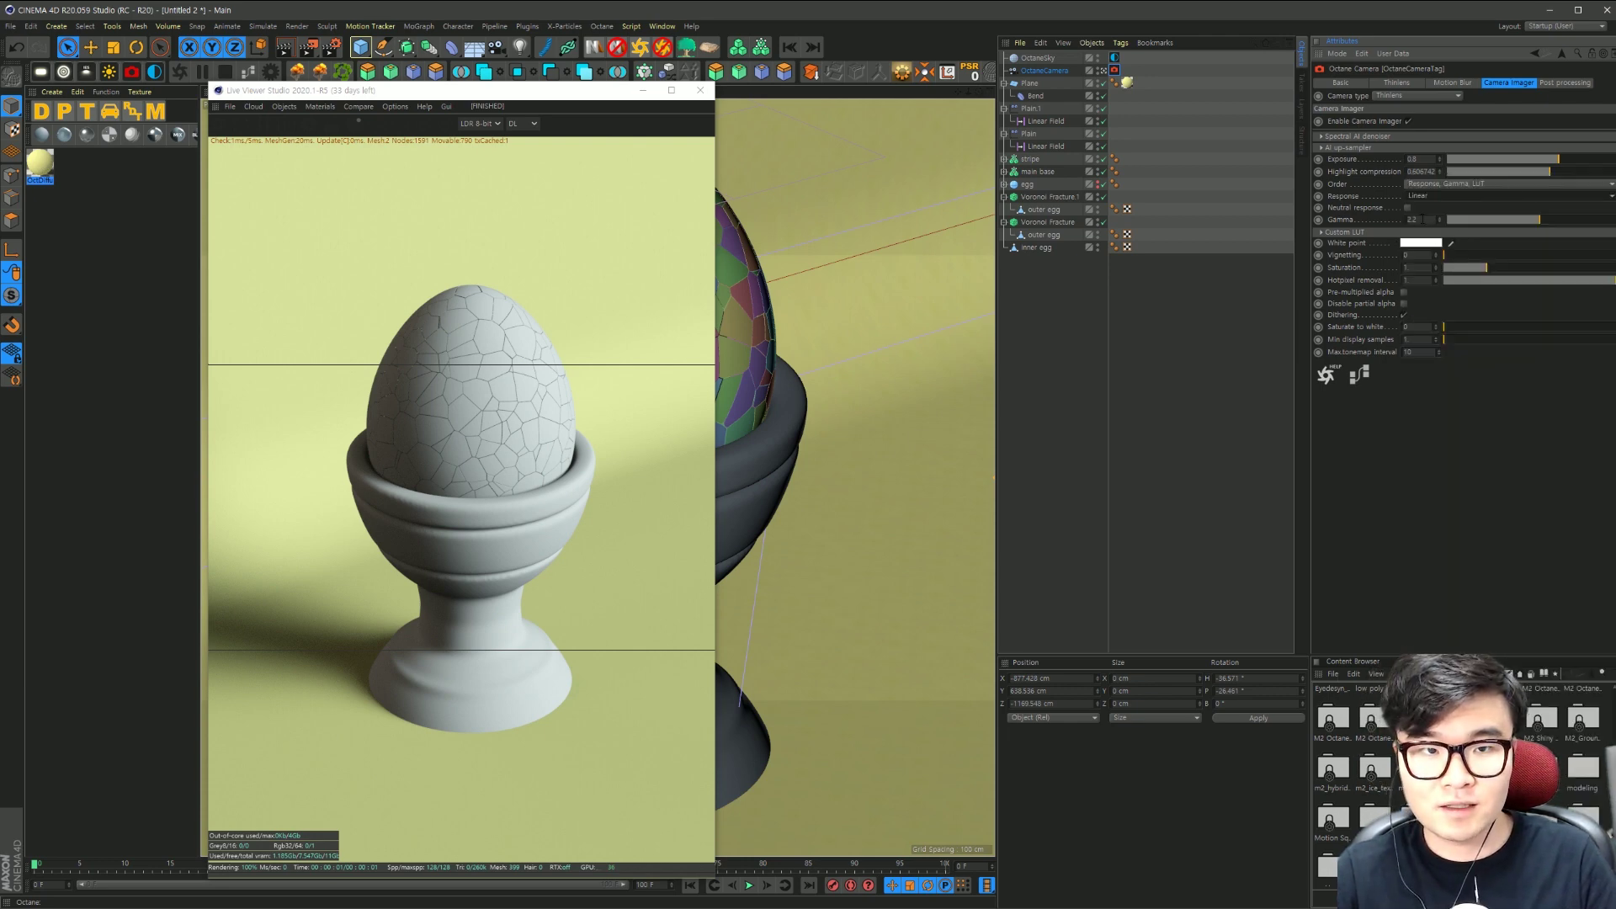
Step: Compare gamma values 2 and 1, then set gamma back to 2.2
{"action": "key", "text": "Tab"}
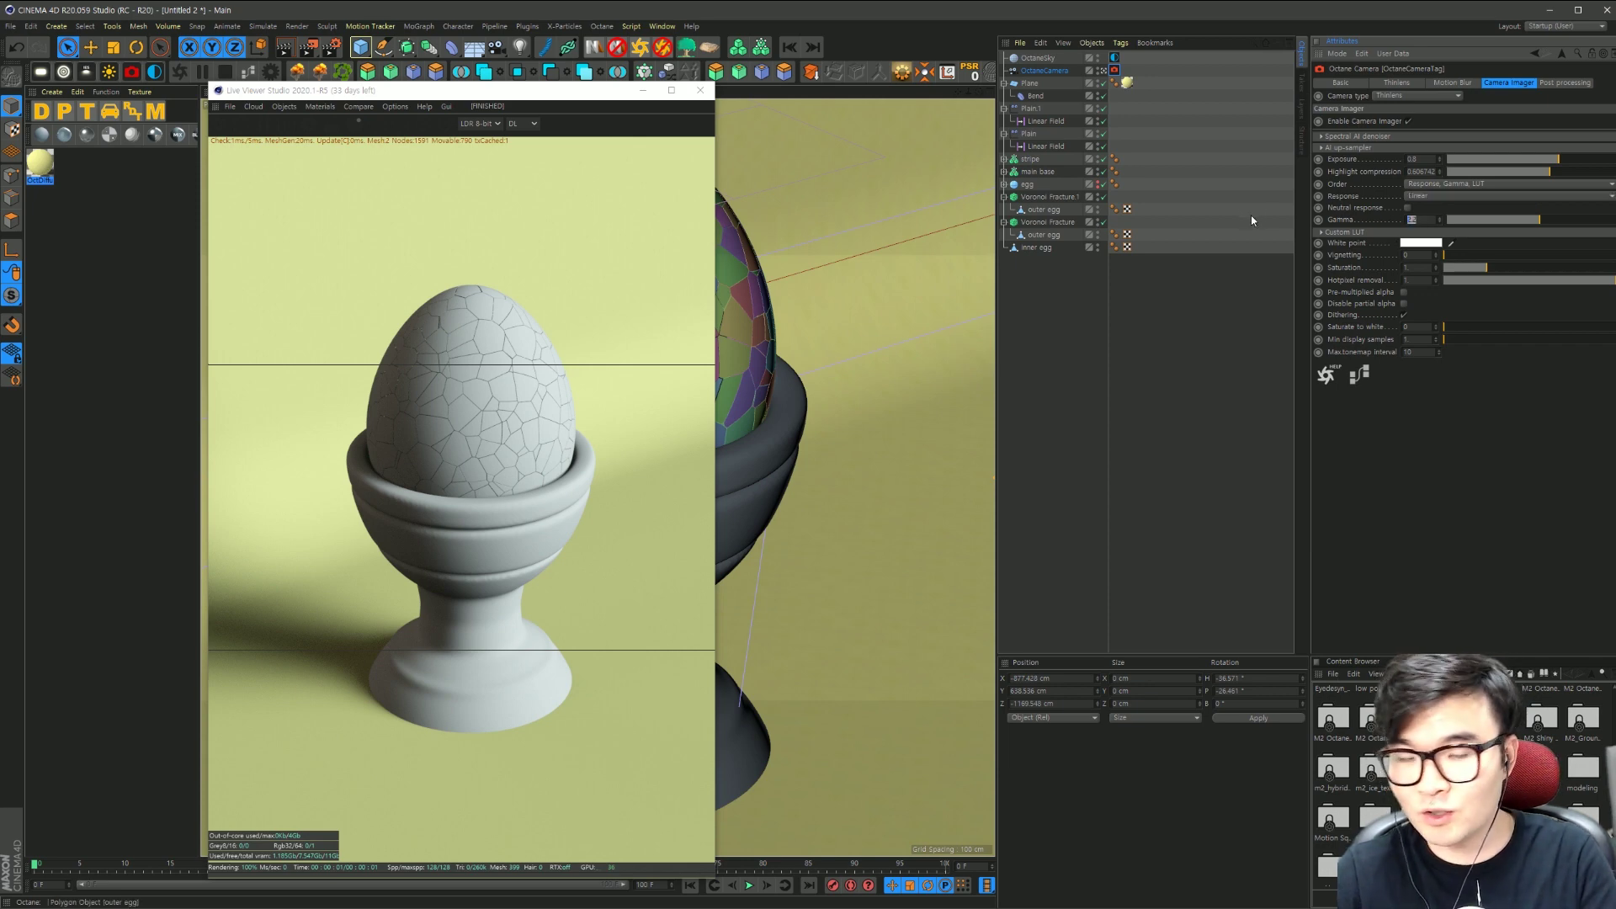
{"action": "type", "text": "2"}
{"action": "key", "text": "Return"}
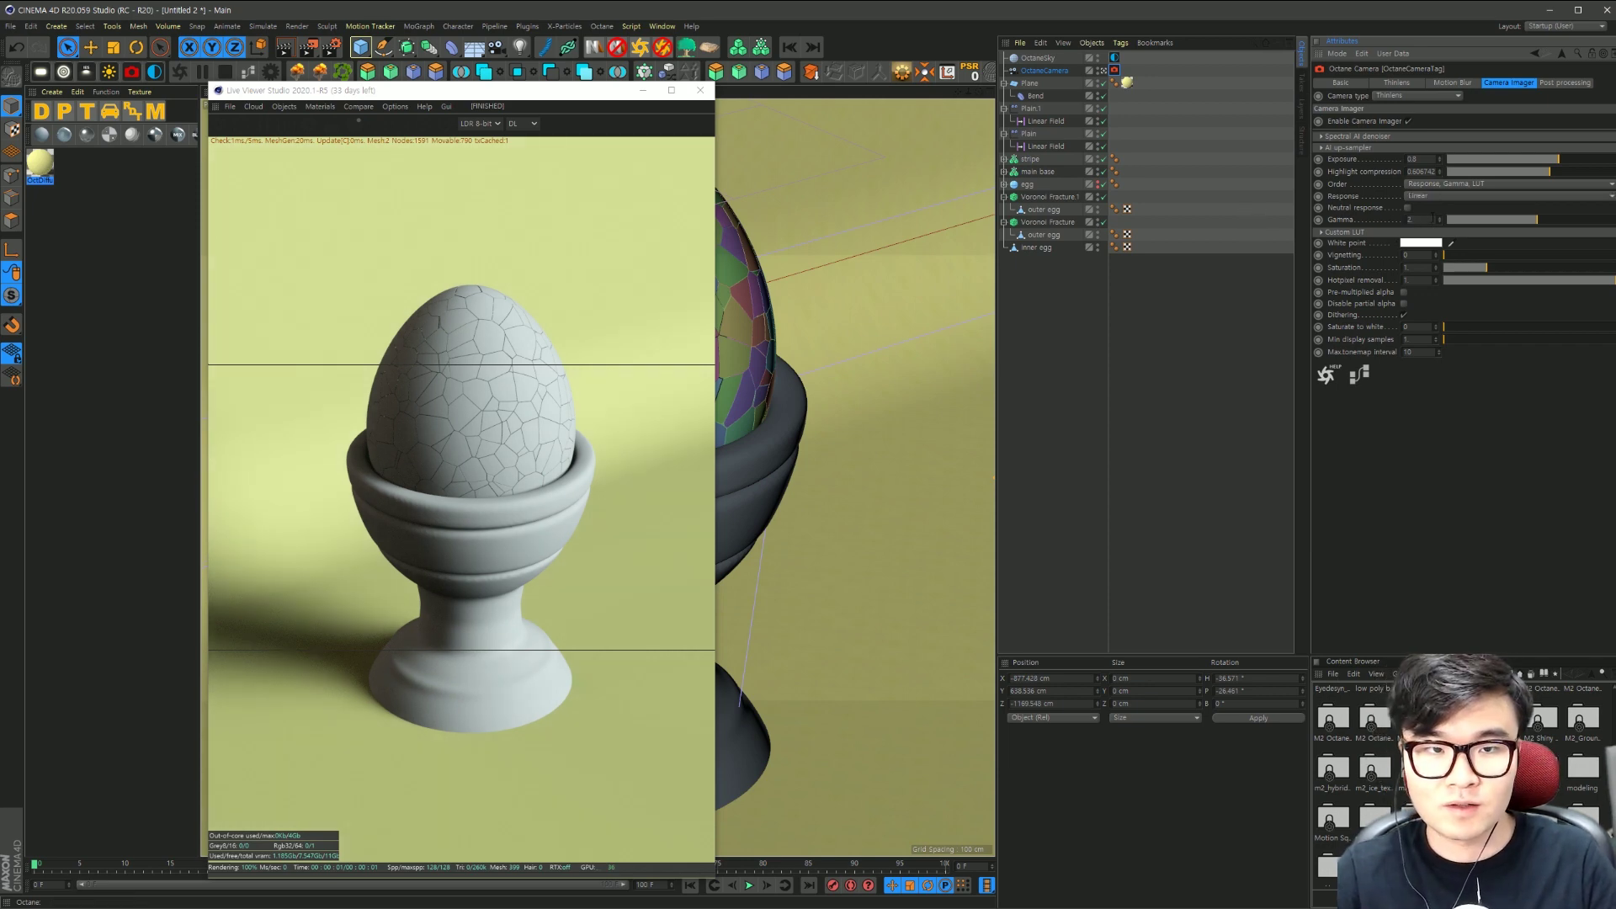
{"action": "type", "text": "1"}
{"action": "key", "text": "Return"}
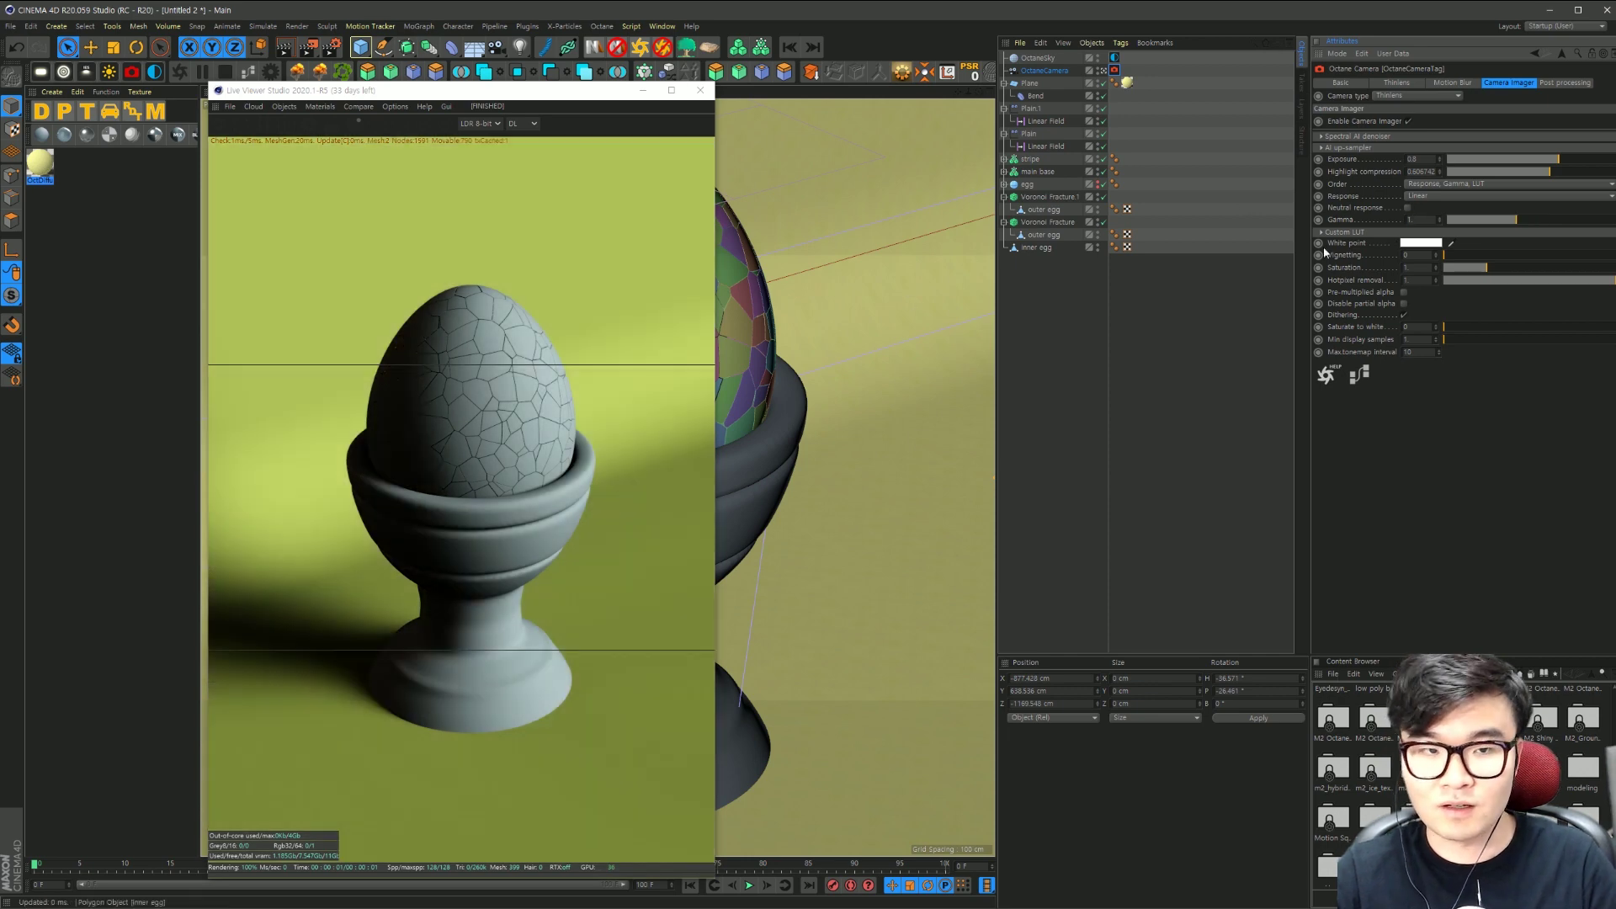
{"action": "type", "text": "2.2"}
{"action": "key", "text": "Return"}
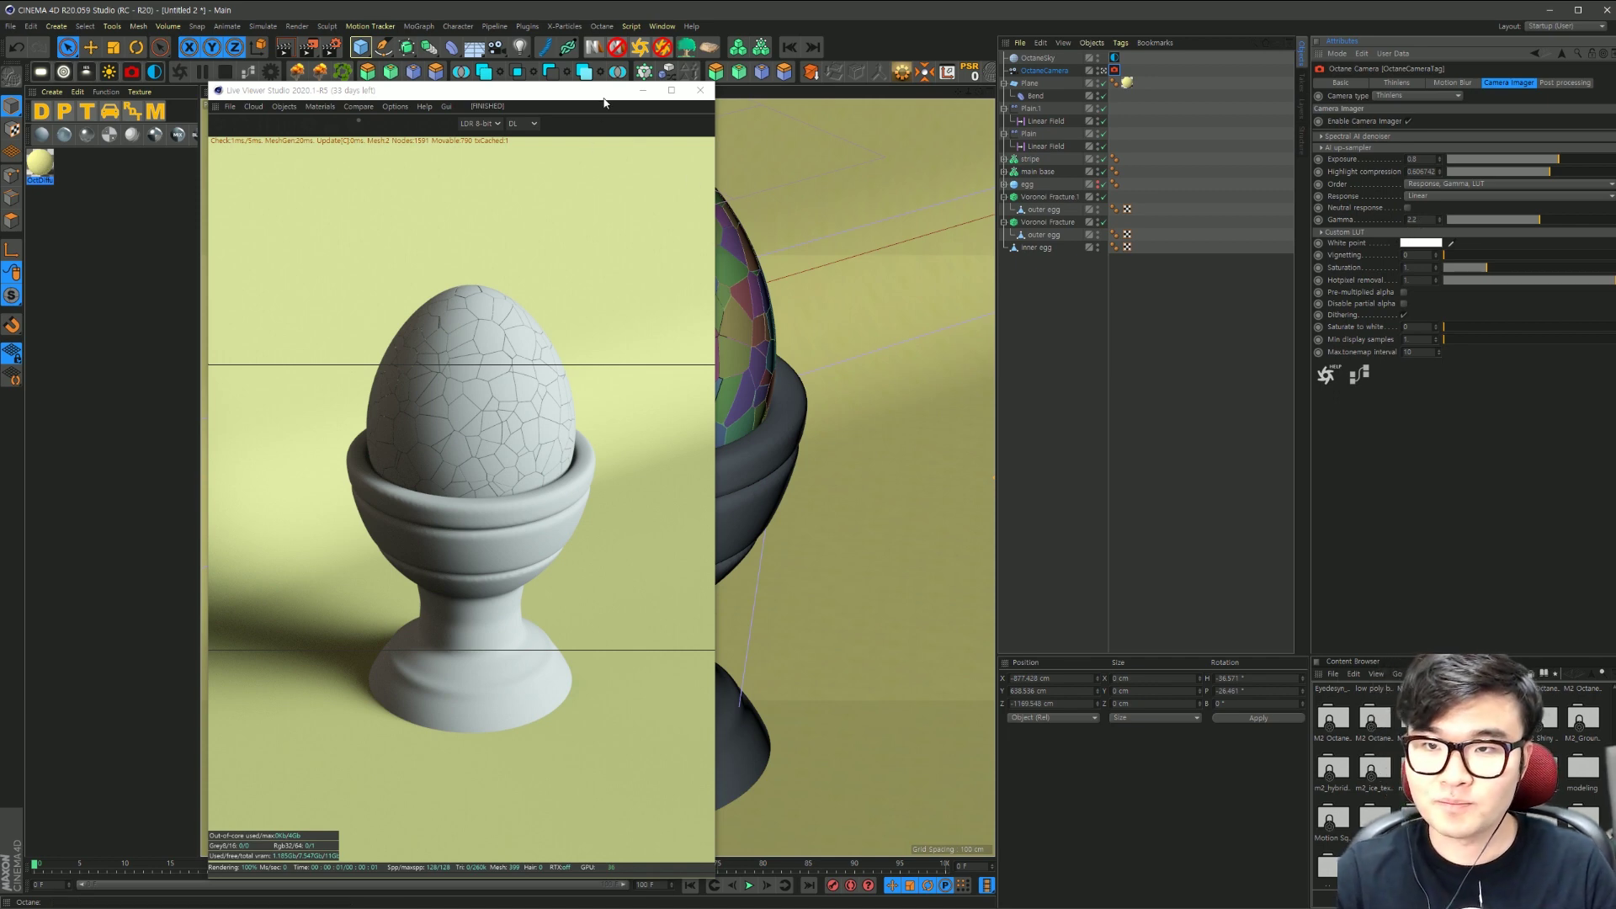
Step: Reposition the Live Viewer and add a new Octane Glossy material to the Material Manager
{"action": "left_click_drag", "start_coordinate": [603, 99], "coordinate": [881, 83]}
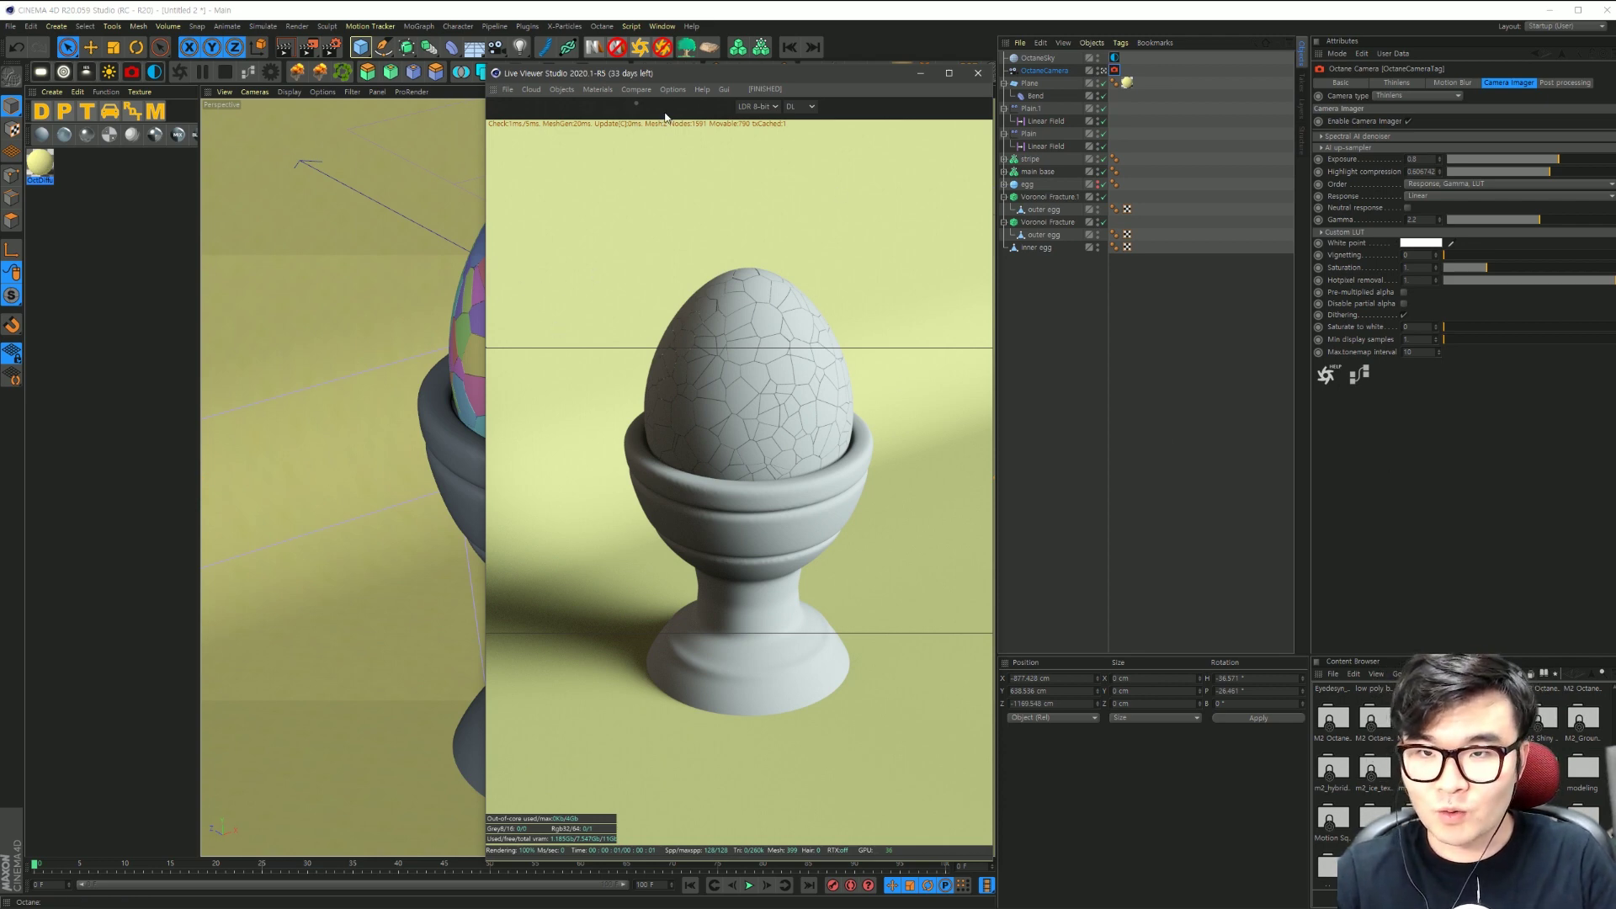
{"action": "left_click_drag", "start_coordinate": [682, 76], "coordinate": [702, 60]}
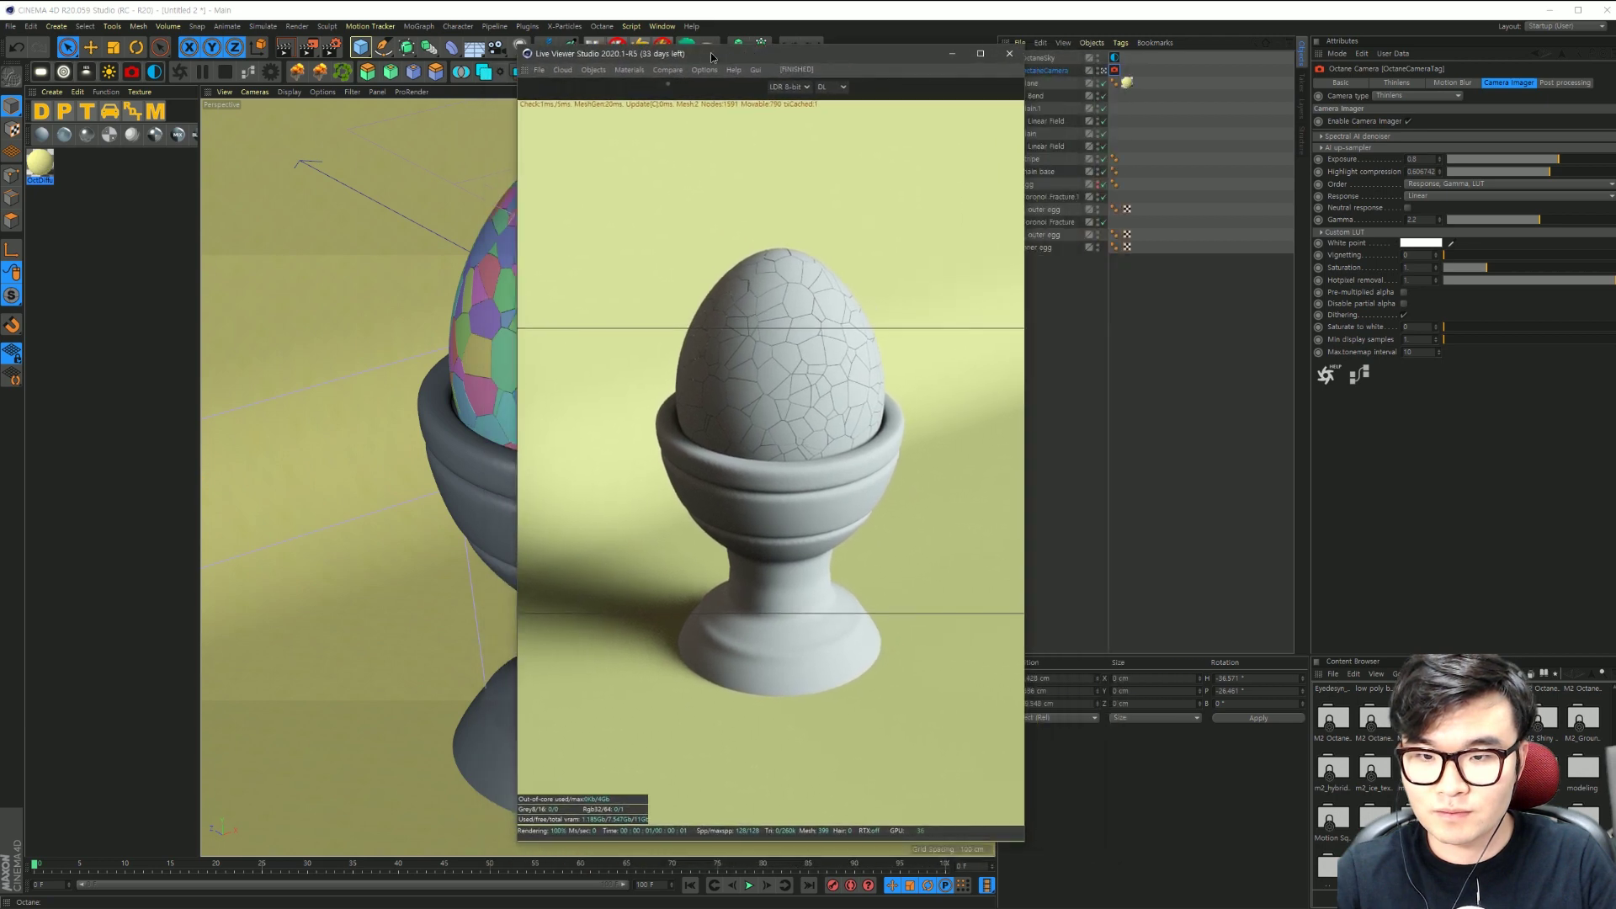
{"action": "left_click", "coordinate": [77, 172]}
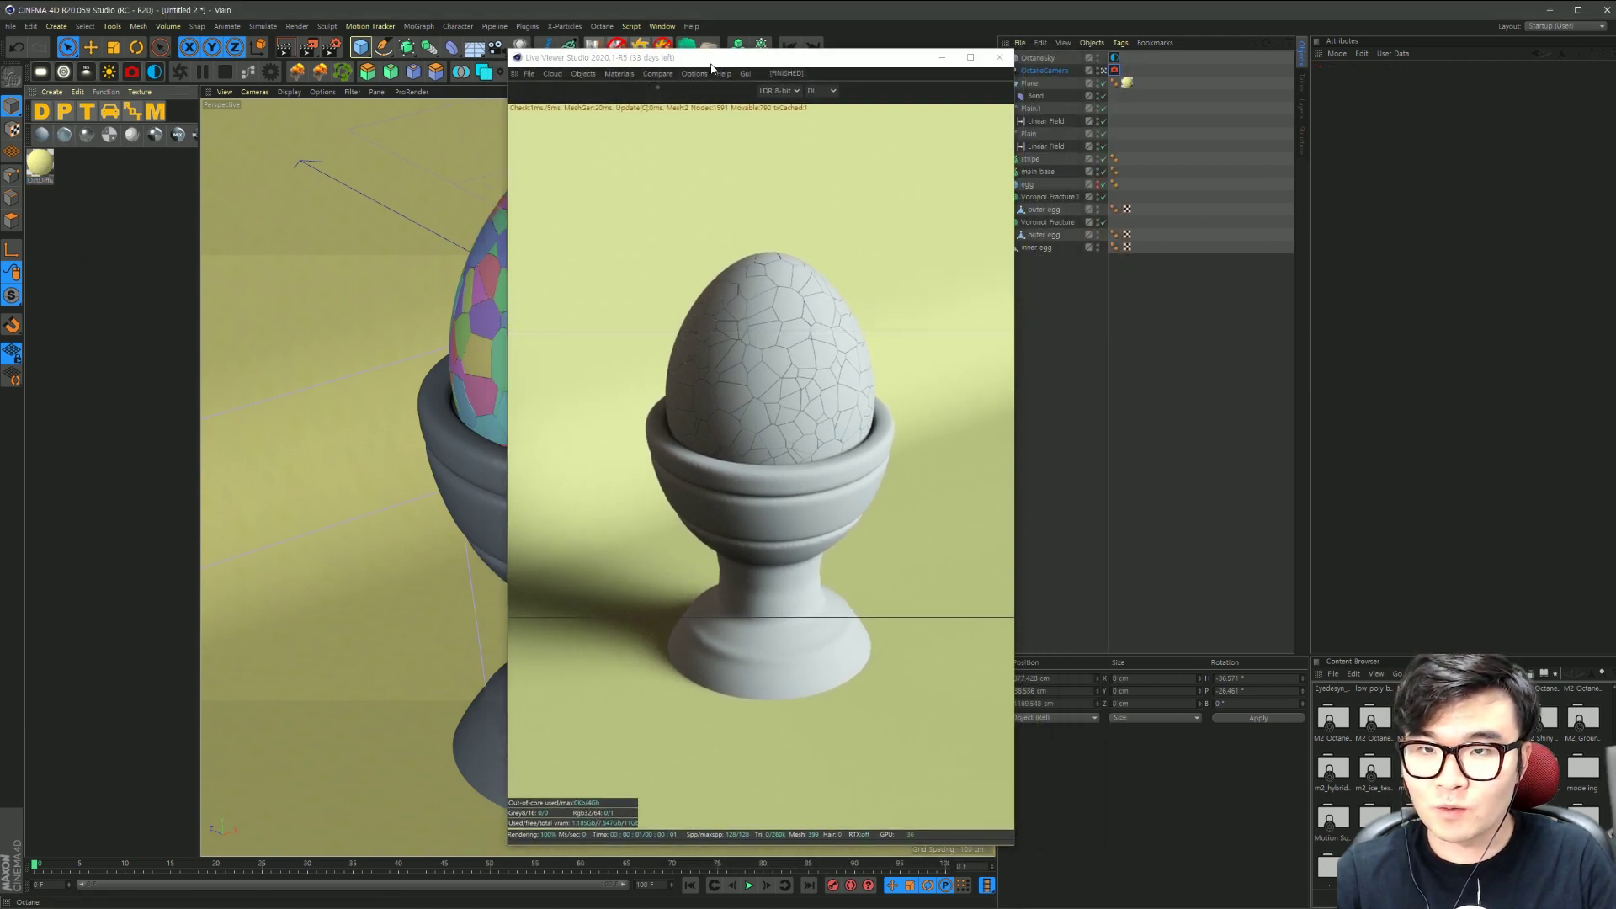
{"action": "left_click_drag", "start_coordinate": [711, 67], "coordinate": [629, 73]}
{"action": "left_click", "coordinate": [65, 134]}
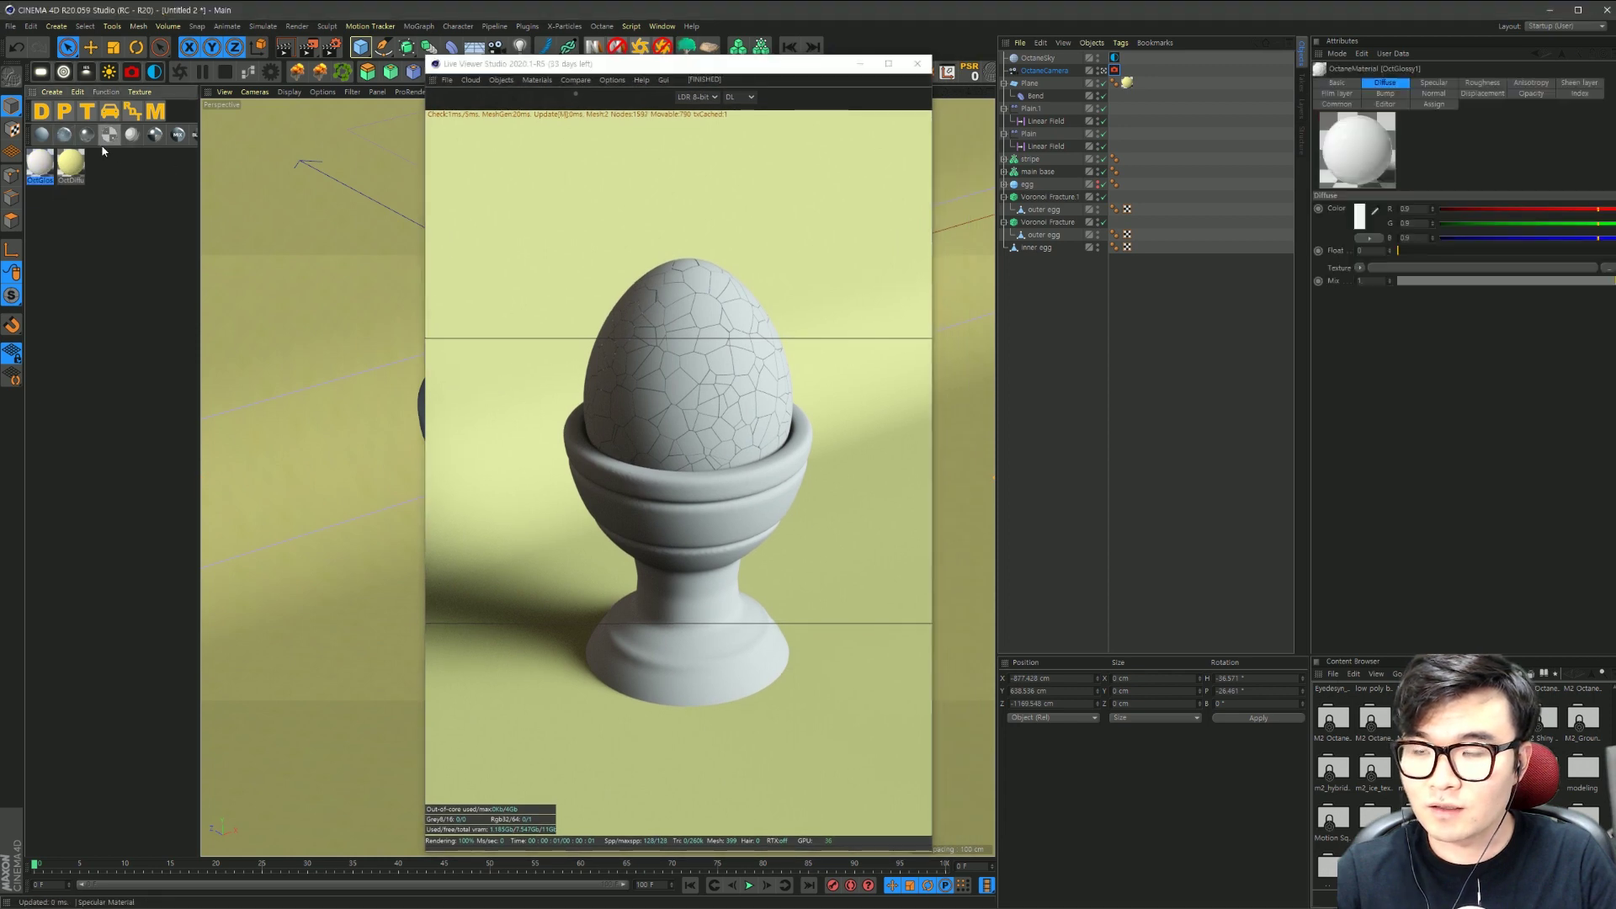
Step: Open the OctGlossy1 material editor and apply OctGlossy1 to the main base cup
{"action": "double_click", "coordinate": [39, 163]}
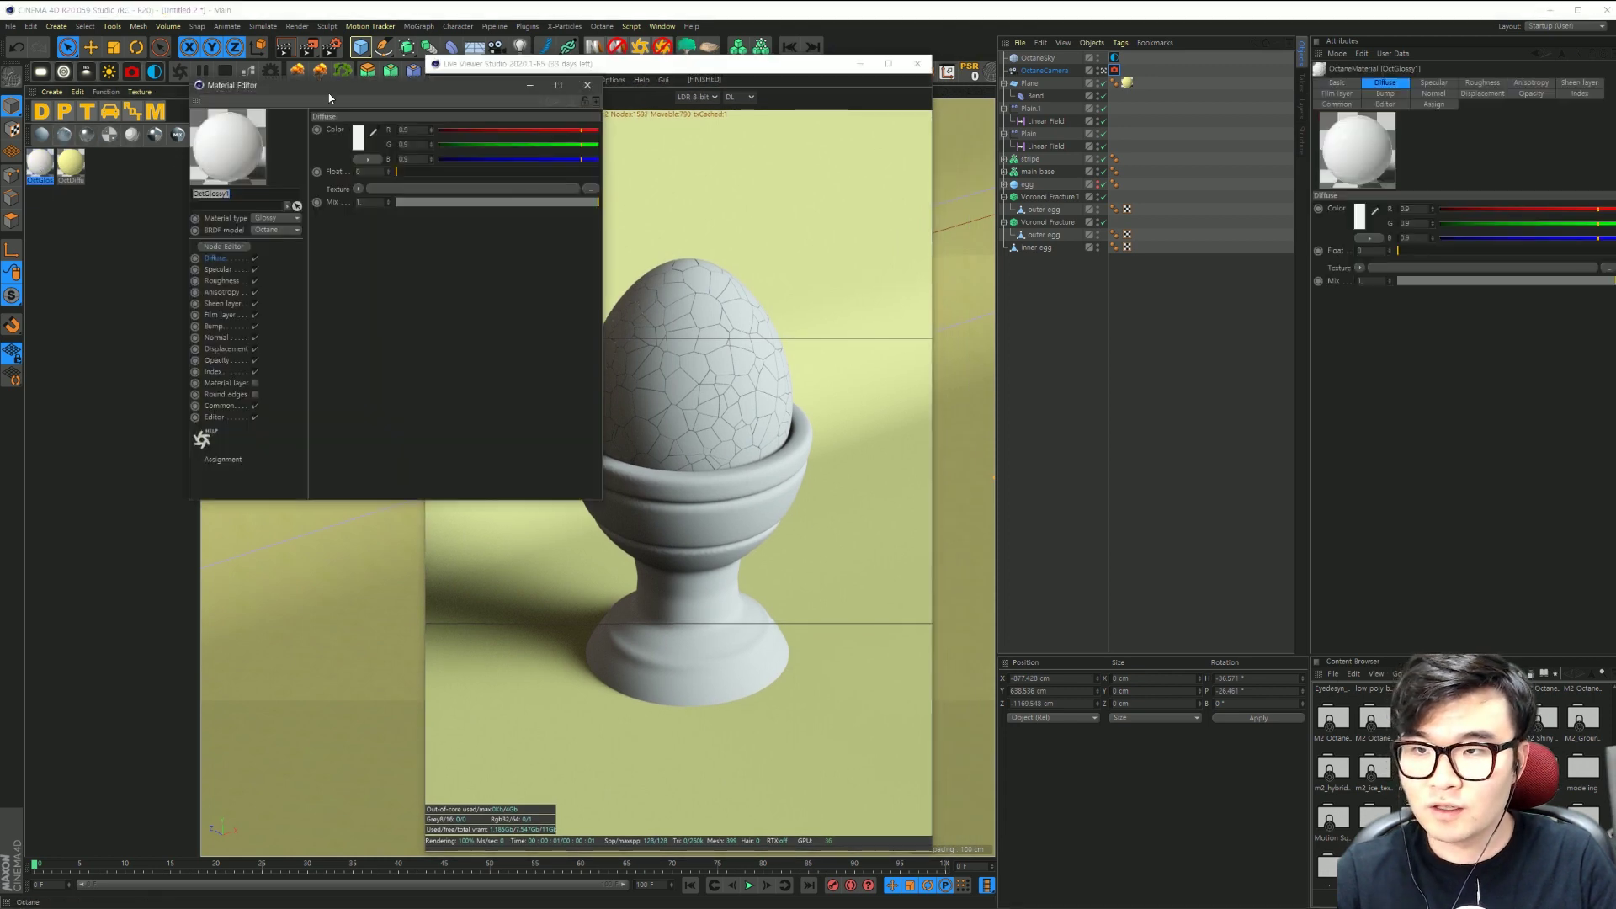
{"action": "left_click_drag", "start_coordinate": [335, 88], "coordinate": [230, 214]}
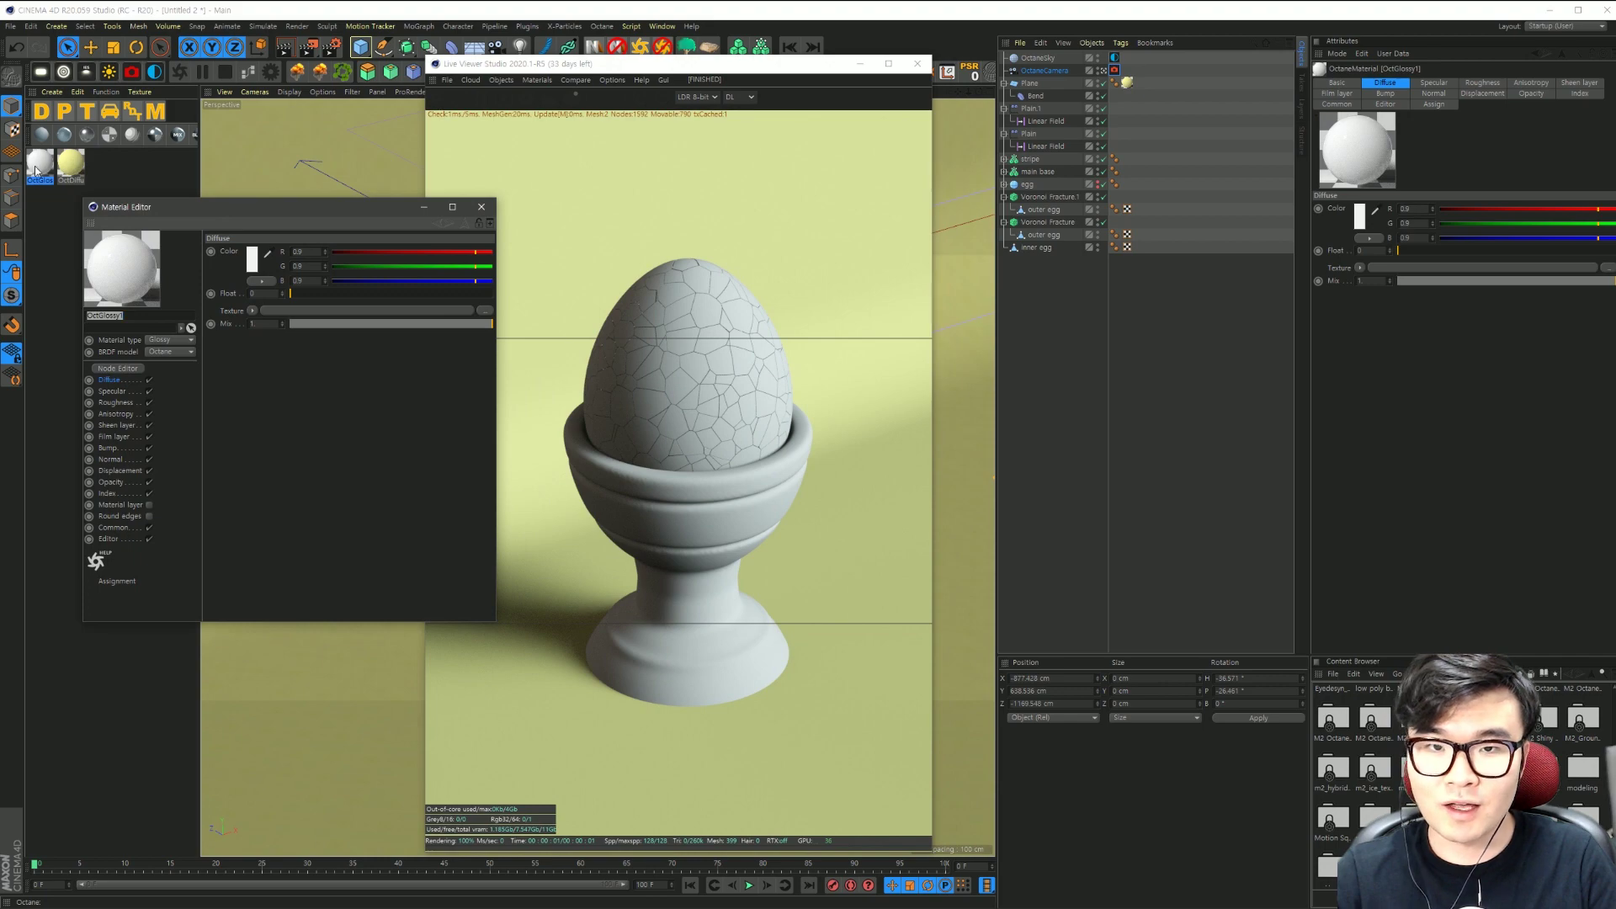
{"action": "left_click", "coordinate": [987, 203]}
{"action": "left_click_drag", "start_coordinate": [1046, 171], "coordinate": [1042, 163]}
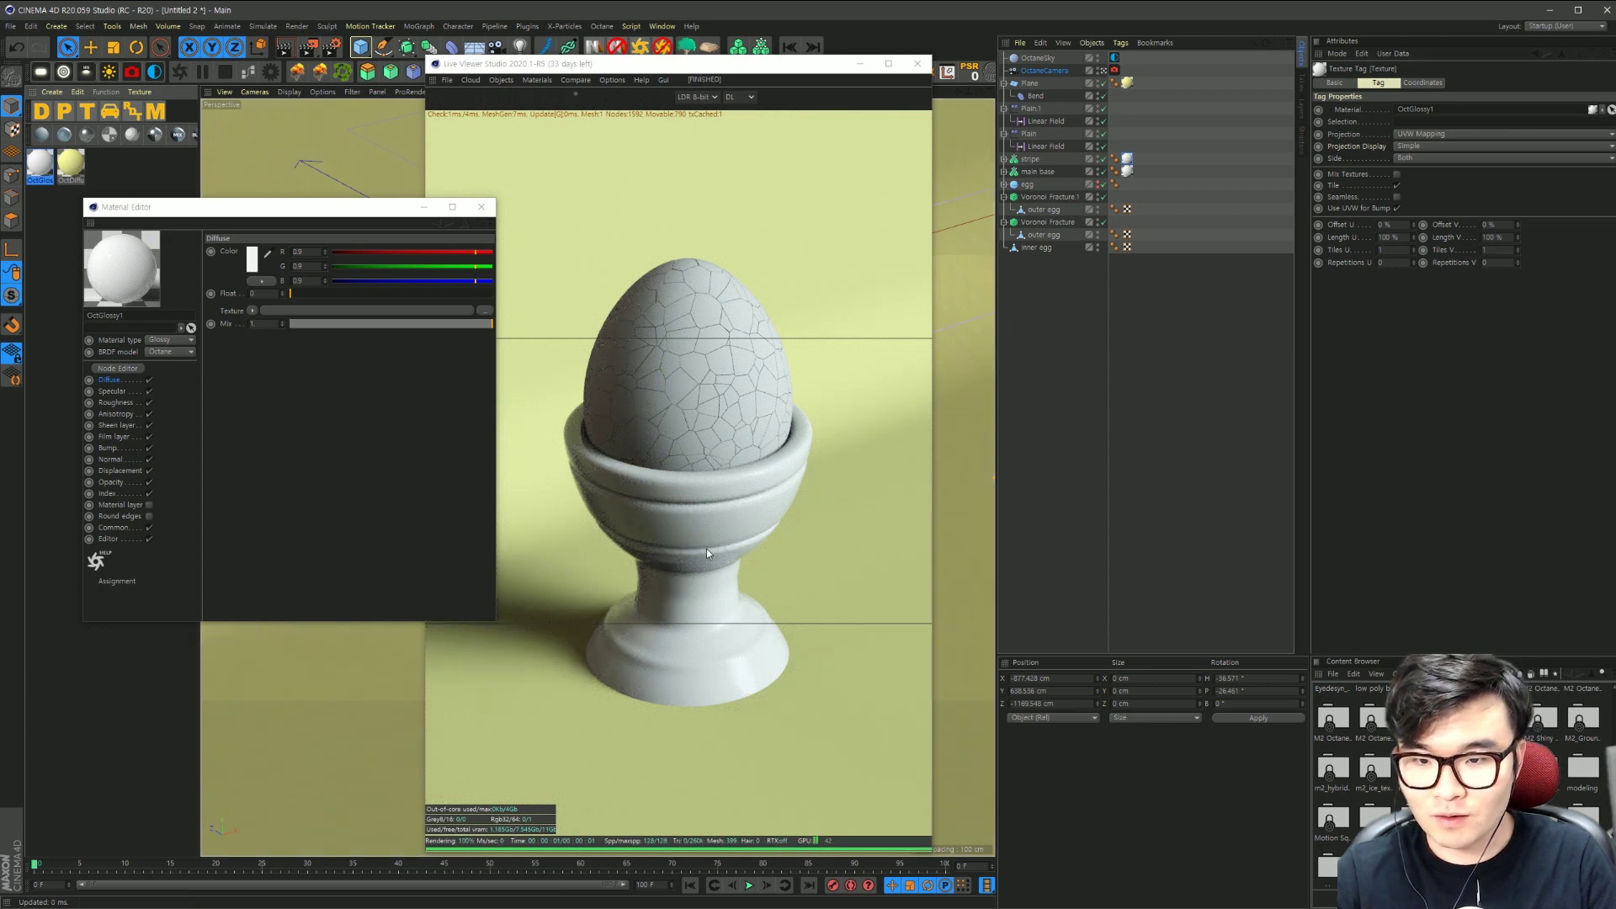
Step: Set OctGlossy1's BRDF model to GGX and bring up its Octane Node Editor
{"action": "left_click", "coordinate": [240, 392]}
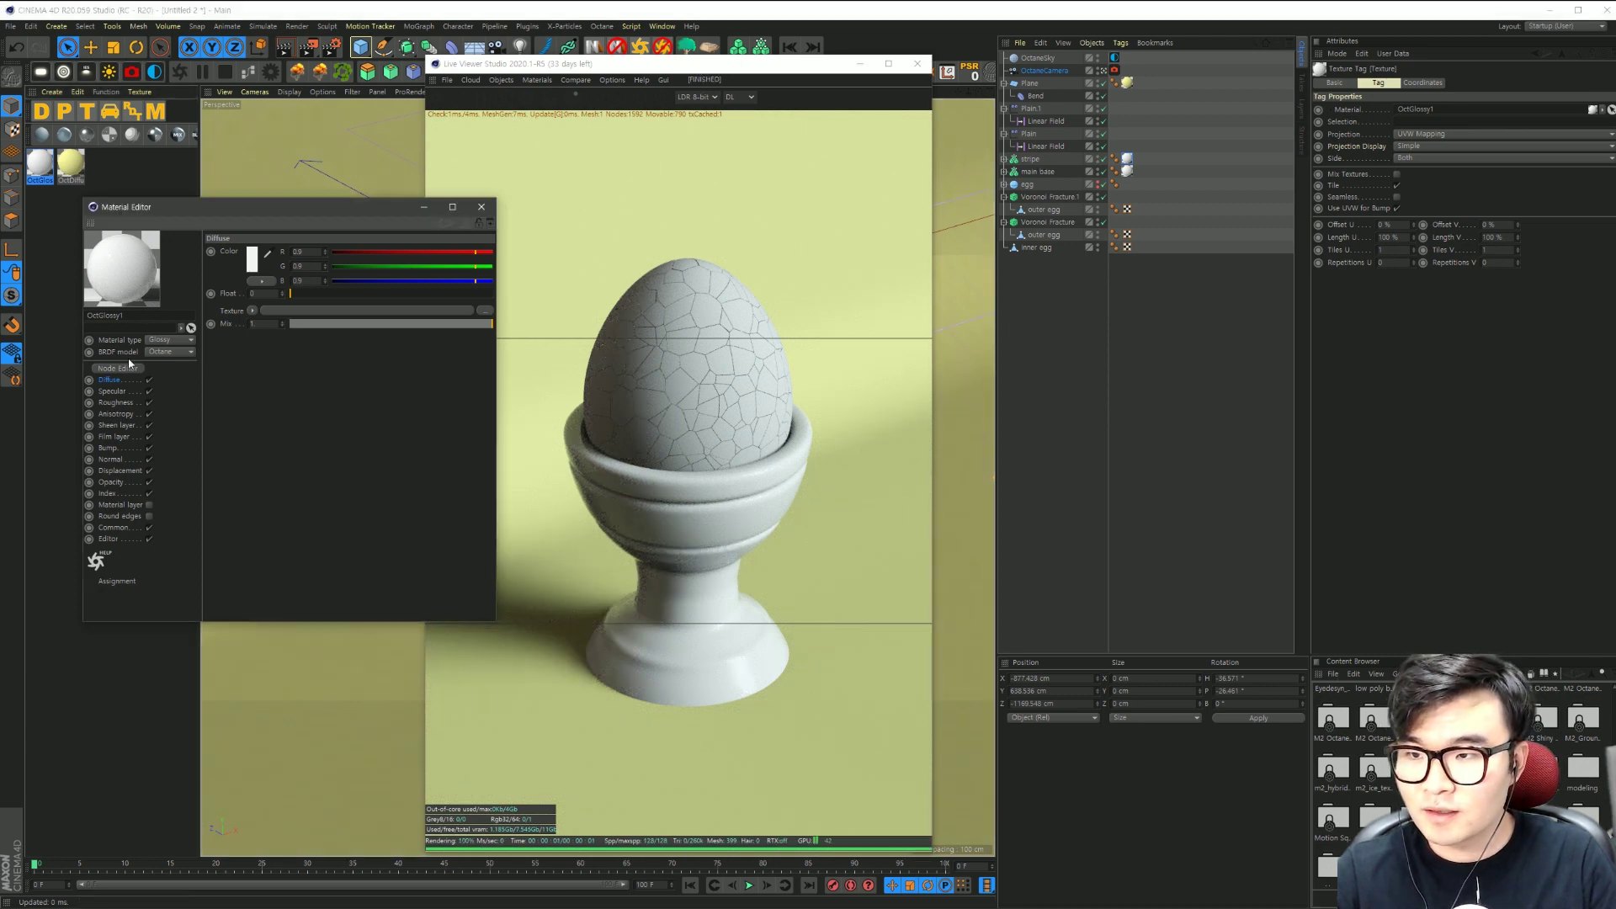
{"action": "left_click", "coordinate": [150, 353]}
{"action": "left_click", "coordinate": [155, 391]}
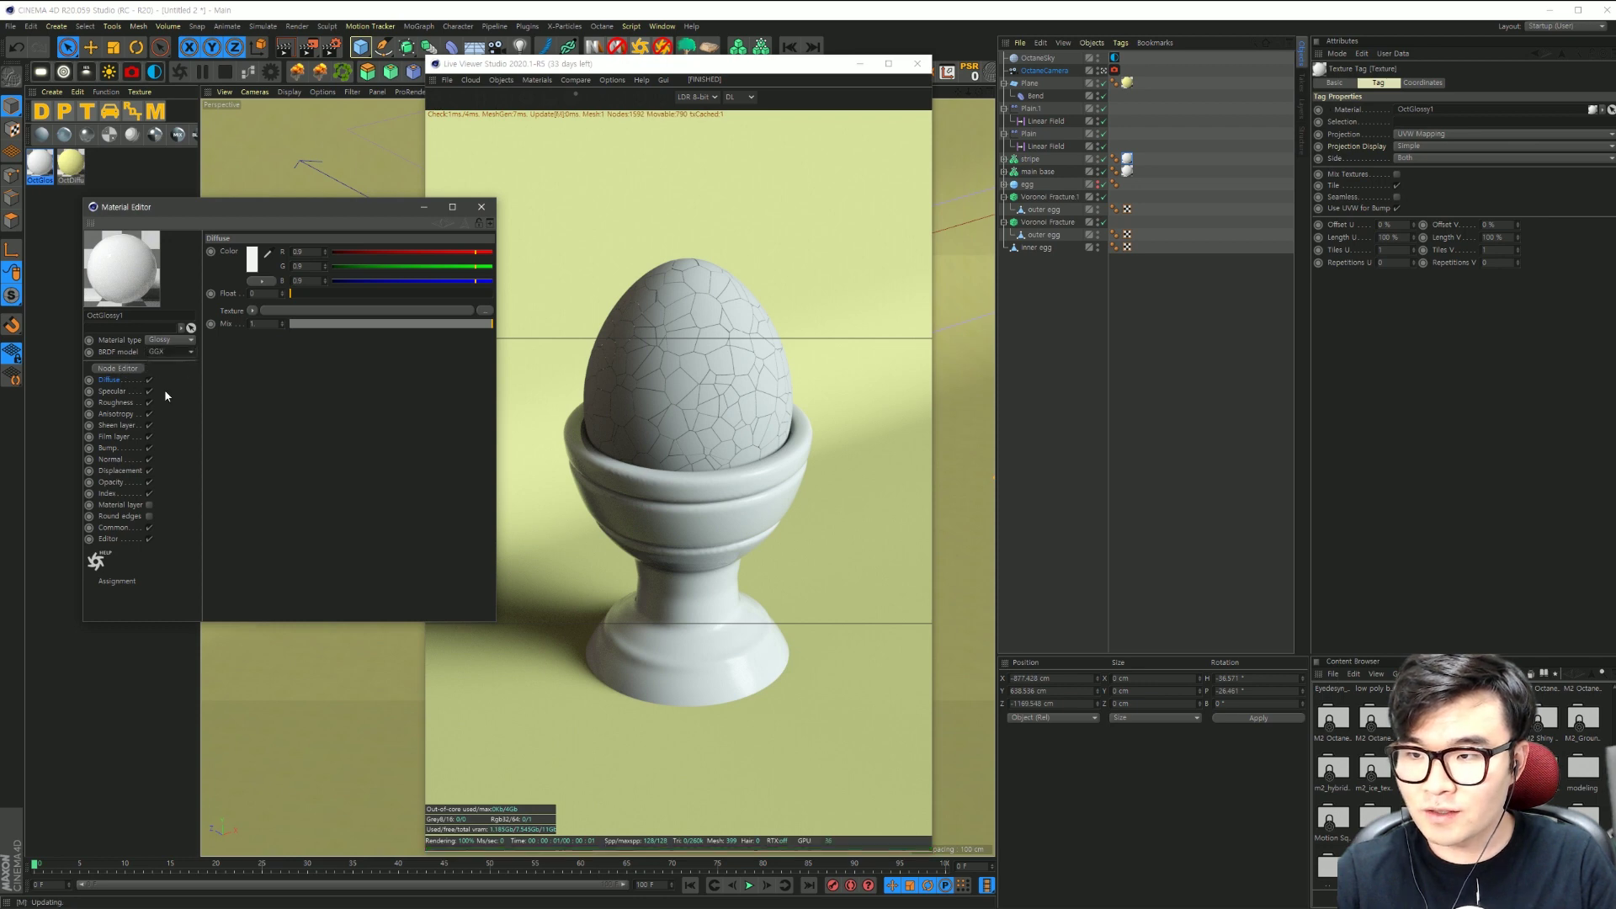
{"action": "left_click", "coordinate": [118, 368]}
{"action": "left_click_drag", "start_coordinate": [506, 250], "coordinate": [785, 243]}
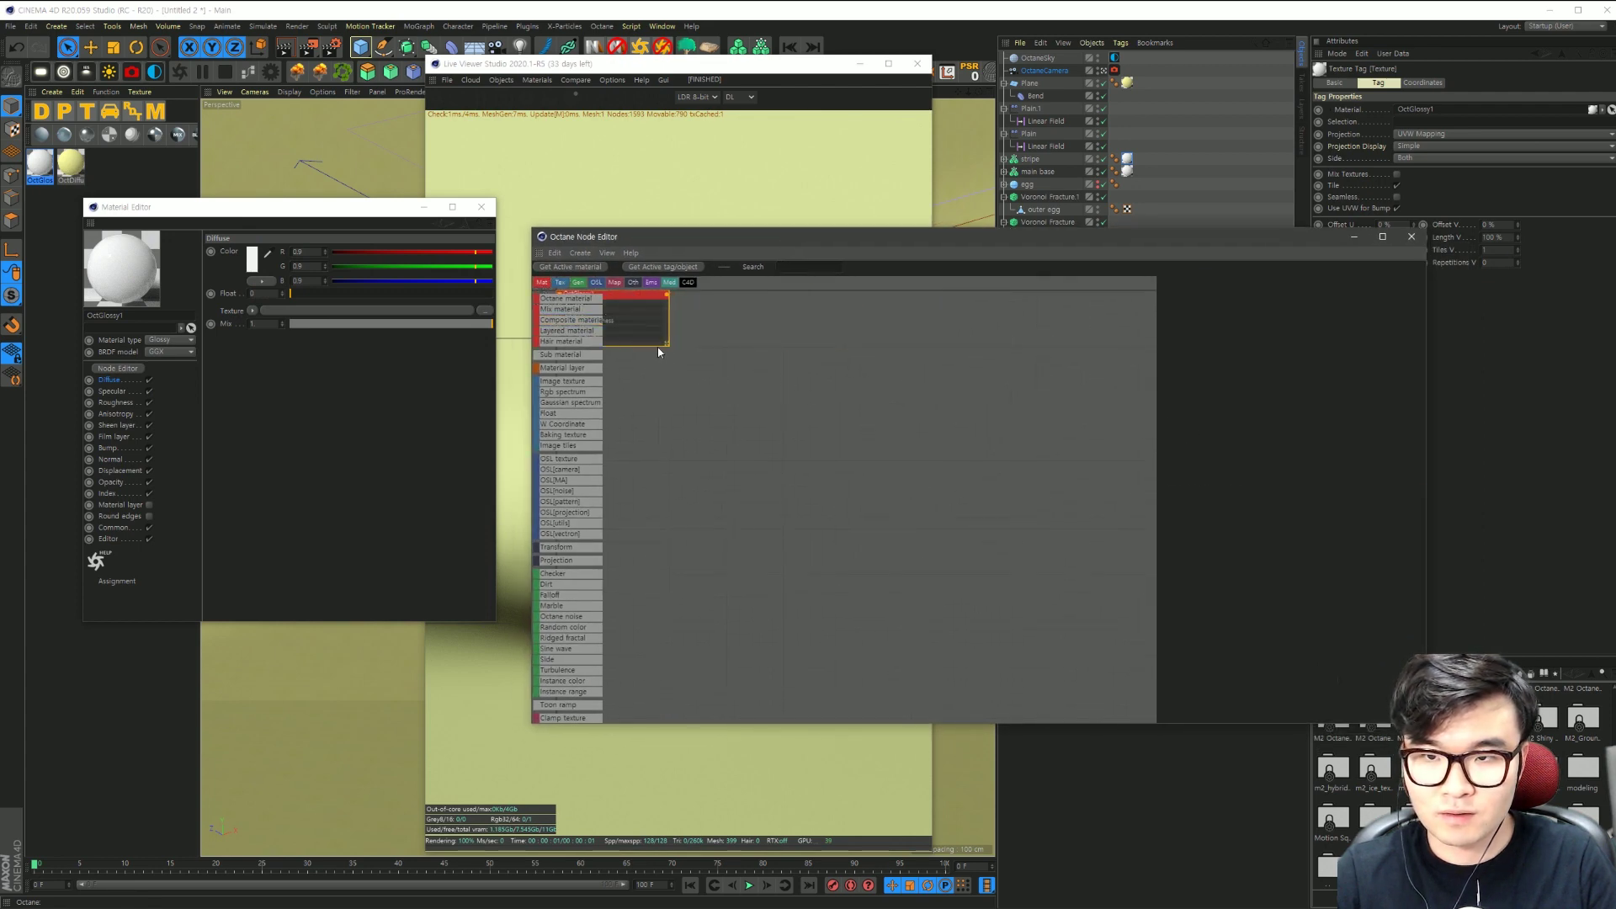
Step: Add OctGlossy1 and a Gradient node, wiring the gradient into the Diffuse input
{"action": "left_click_drag", "start_coordinate": [673, 354], "coordinate": [1039, 334]}
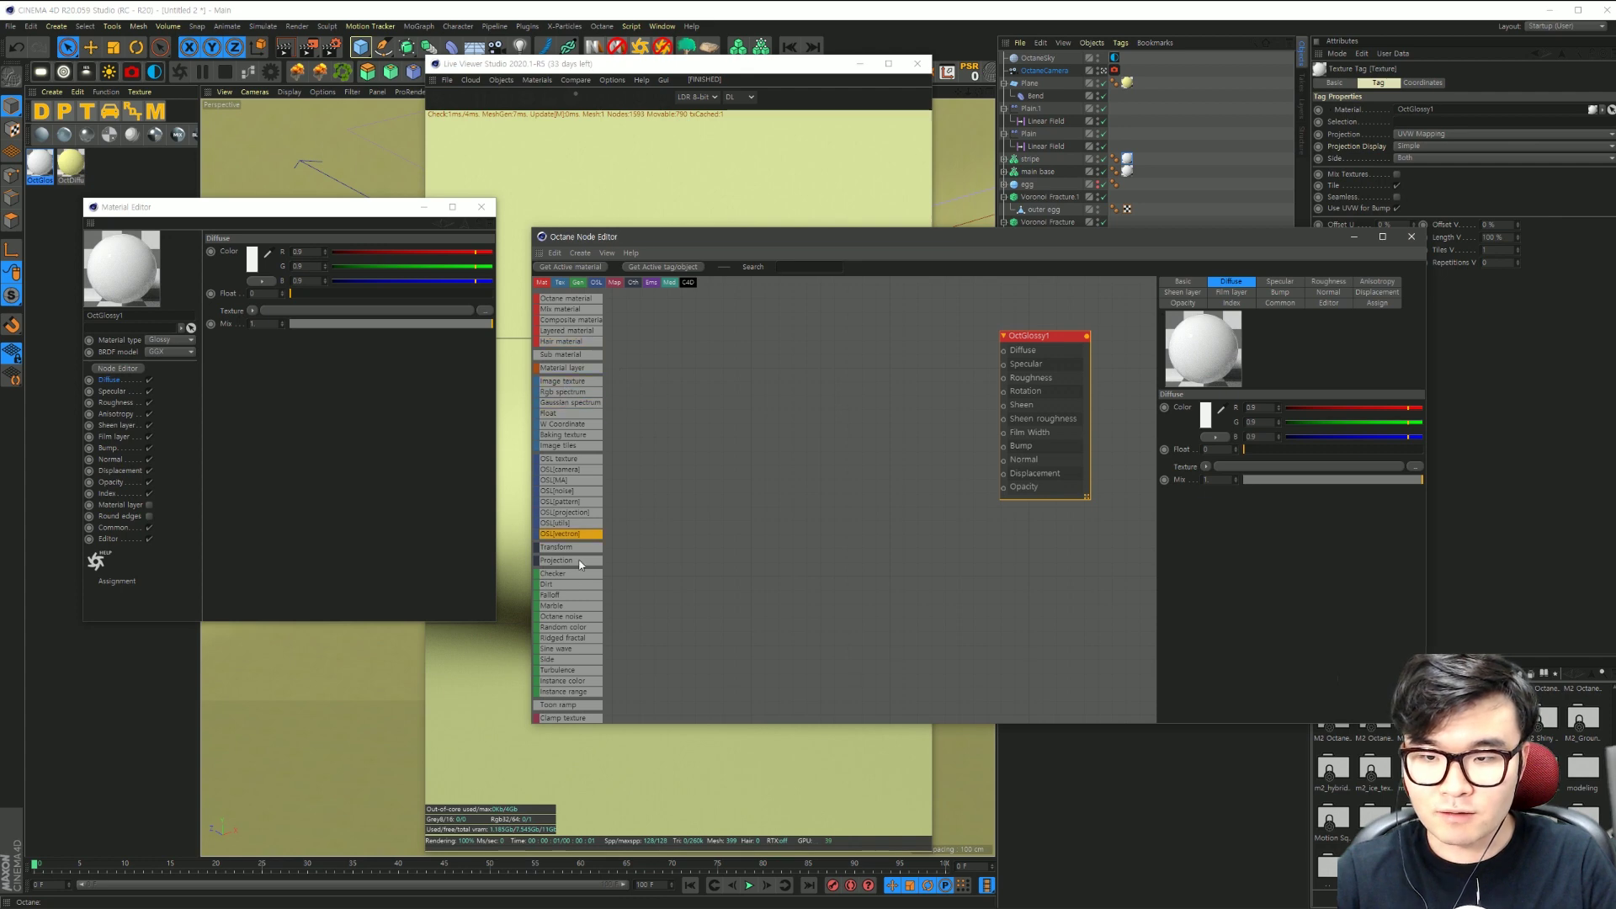
{"action": "scroll", "coordinate": [573, 621], "scroll_direction": "down", "scroll_amount": 3}
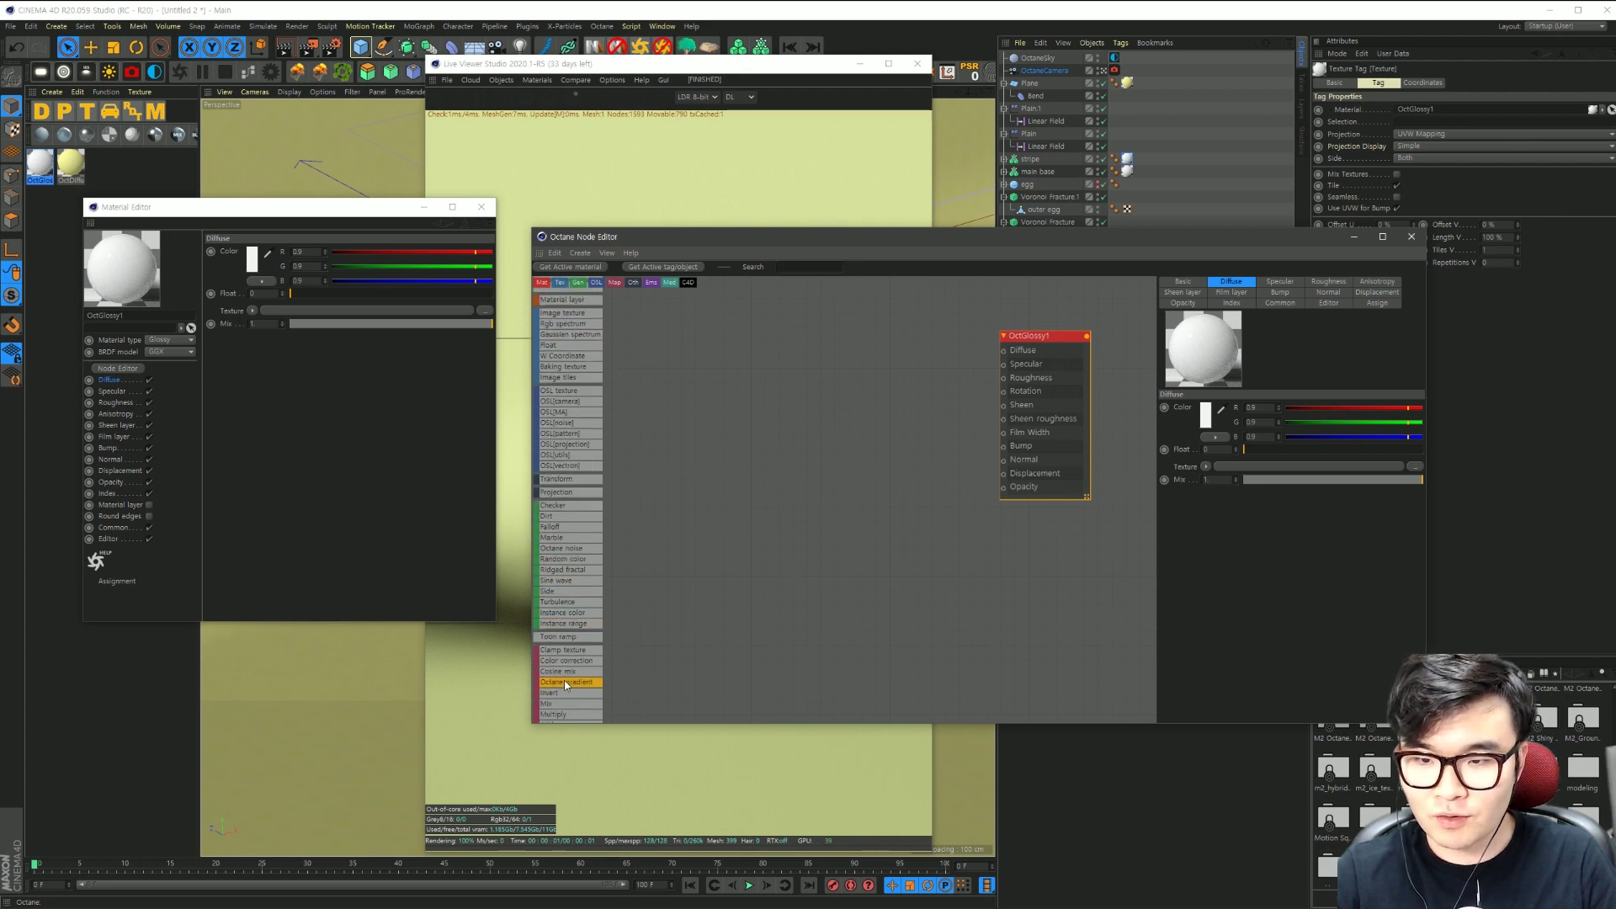
{"action": "scroll", "coordinate": [608, 674], "scroll_direction": "down", "scroll_amount": 3}
{"action": "scroll", "coordinate": [780, 559], "scroll_direction": "up", "scroll_amount": 2}
{"action": "scroll", "coordinate": [822, 533], "scroll_direction": "up", "scroll_amount": 2}
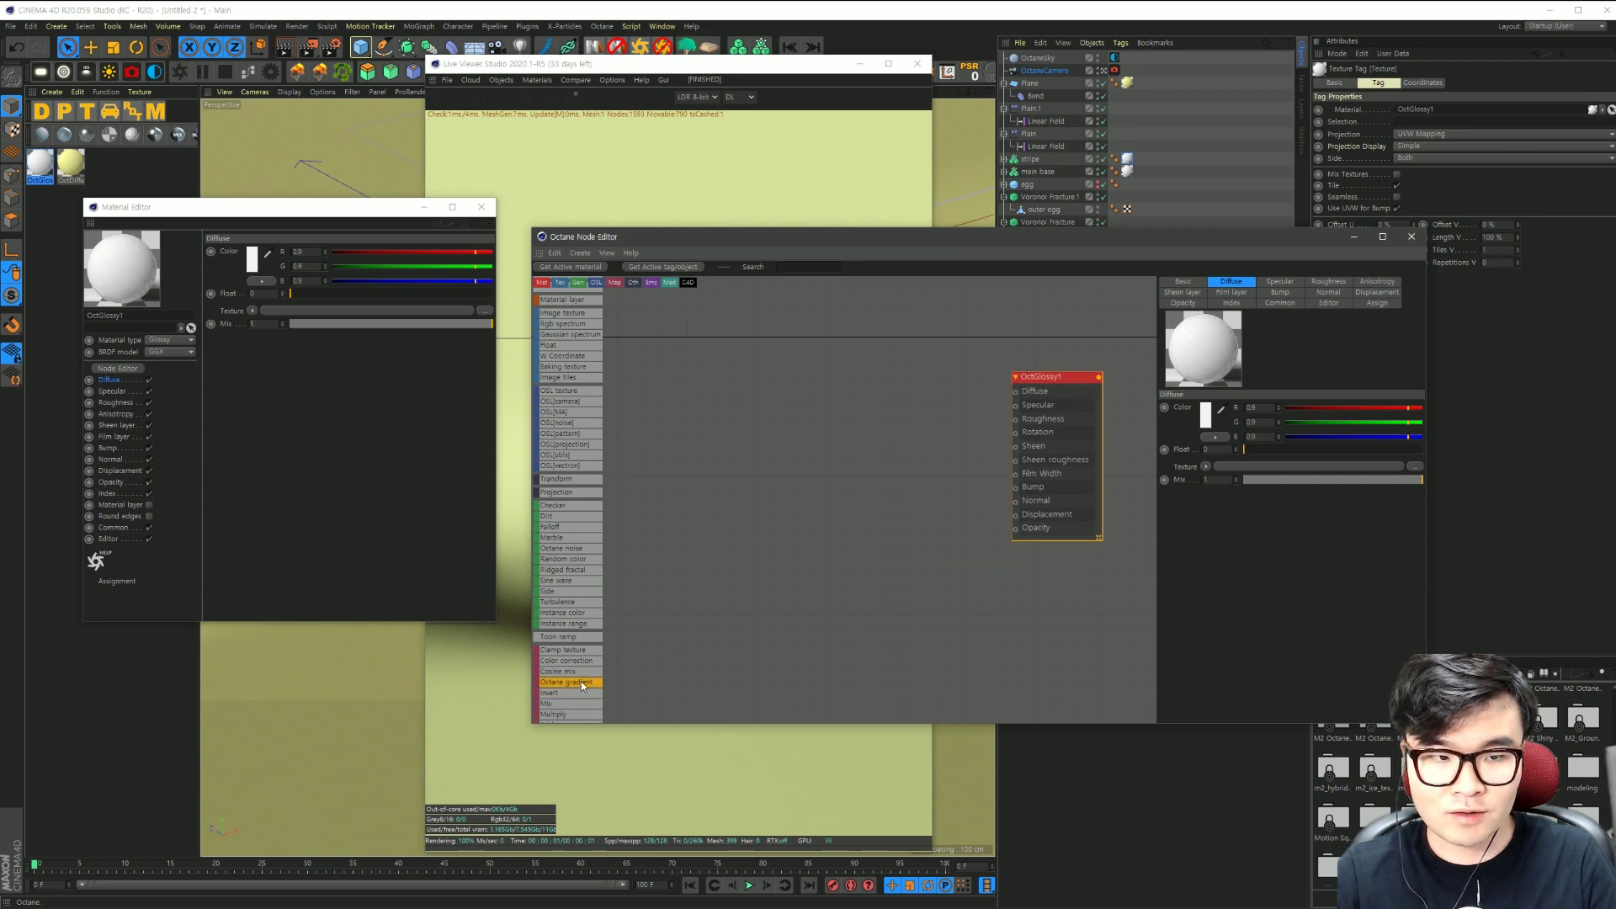
{"action": "mouse_move", "coordinate": [758, 429]}
{"action": "left_mouse_down"}
{"action": "mouse_move", "coordinate": [842, 369]}
{"action": "mouse_move", "coordinate": [1015, 391]}
{"action": "left_mouse_up"}
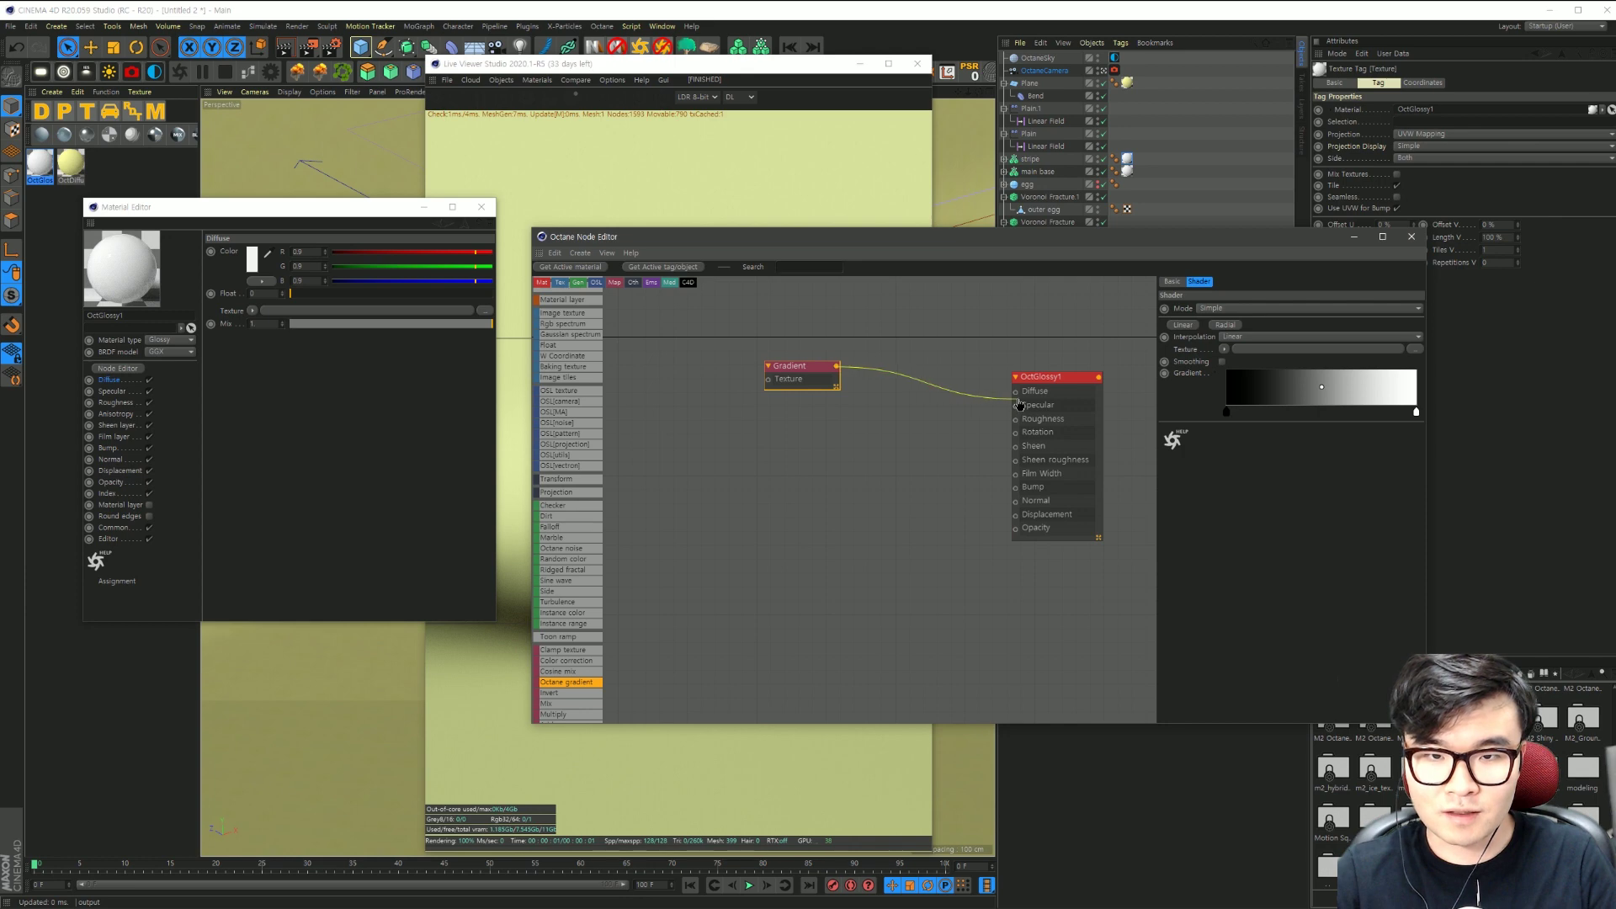
{"action": "mouse_move", "coordinate": [1011, 244]}
{"action": "left_mouse_down"}
{"action": "mouse_move", "coordinate": [1251, 267]}
{"action": "mouse_move", "coordinate": [1209, 278]}
{"action": "mouse_move", "coordinate": [1196, 307]}
{"action": "left_mouse_up"}
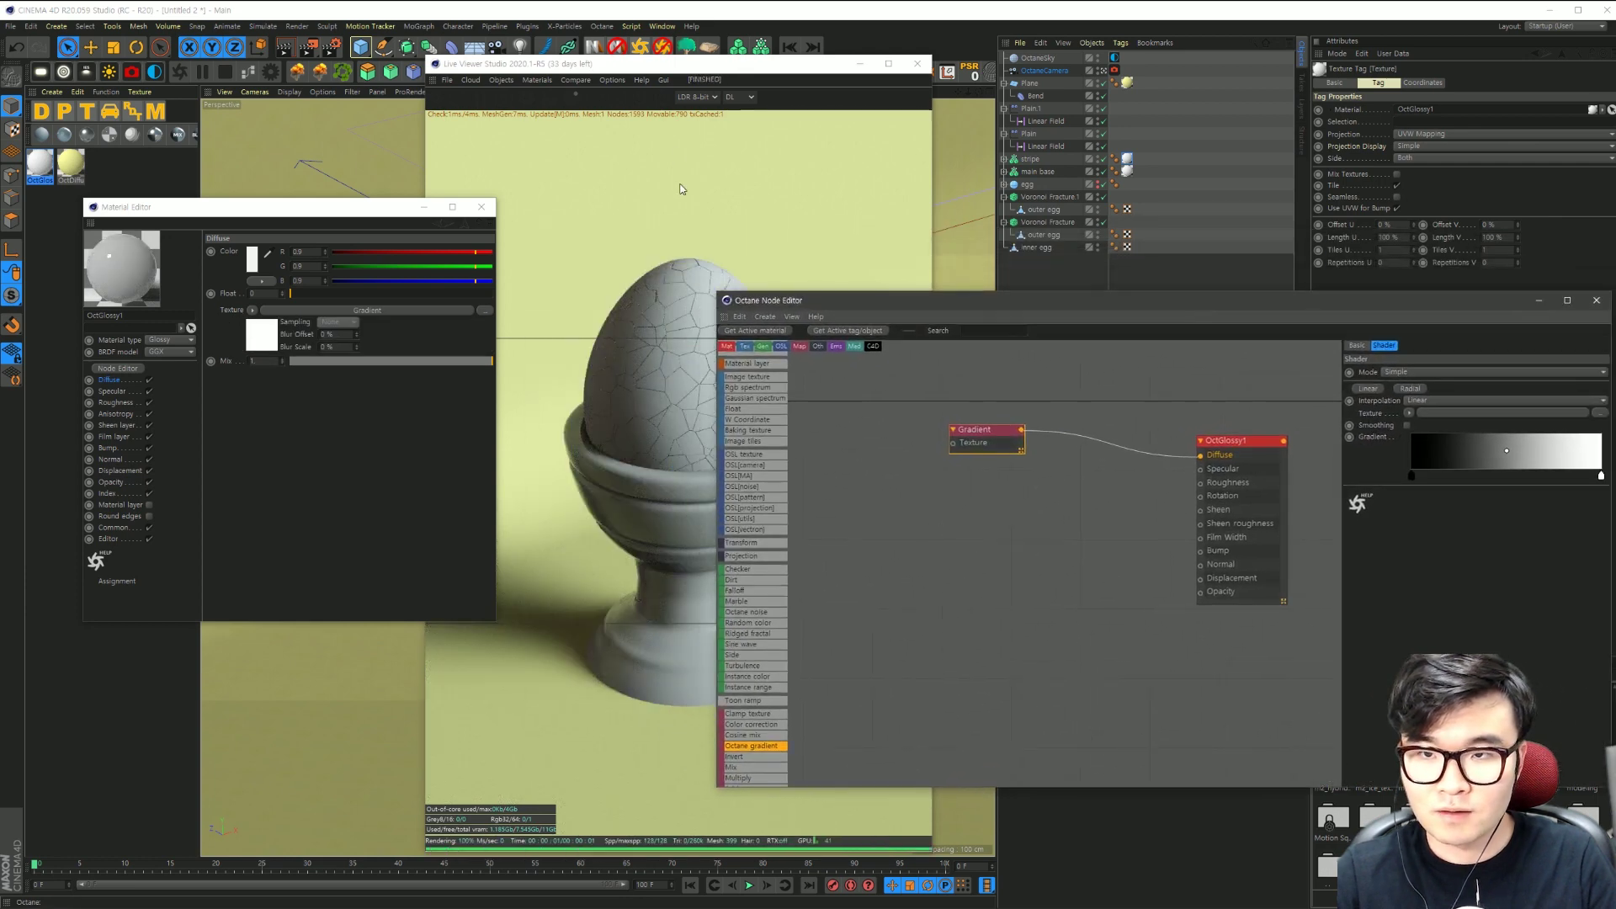
Step: Close the Material Editor and arrange the render and node editor windows
{"action": "left_click", "coordinate": [431, 209]}
{"action": "left_click_drag", "start_coordinate": [640, 65], "coordinate": [277, 73]}
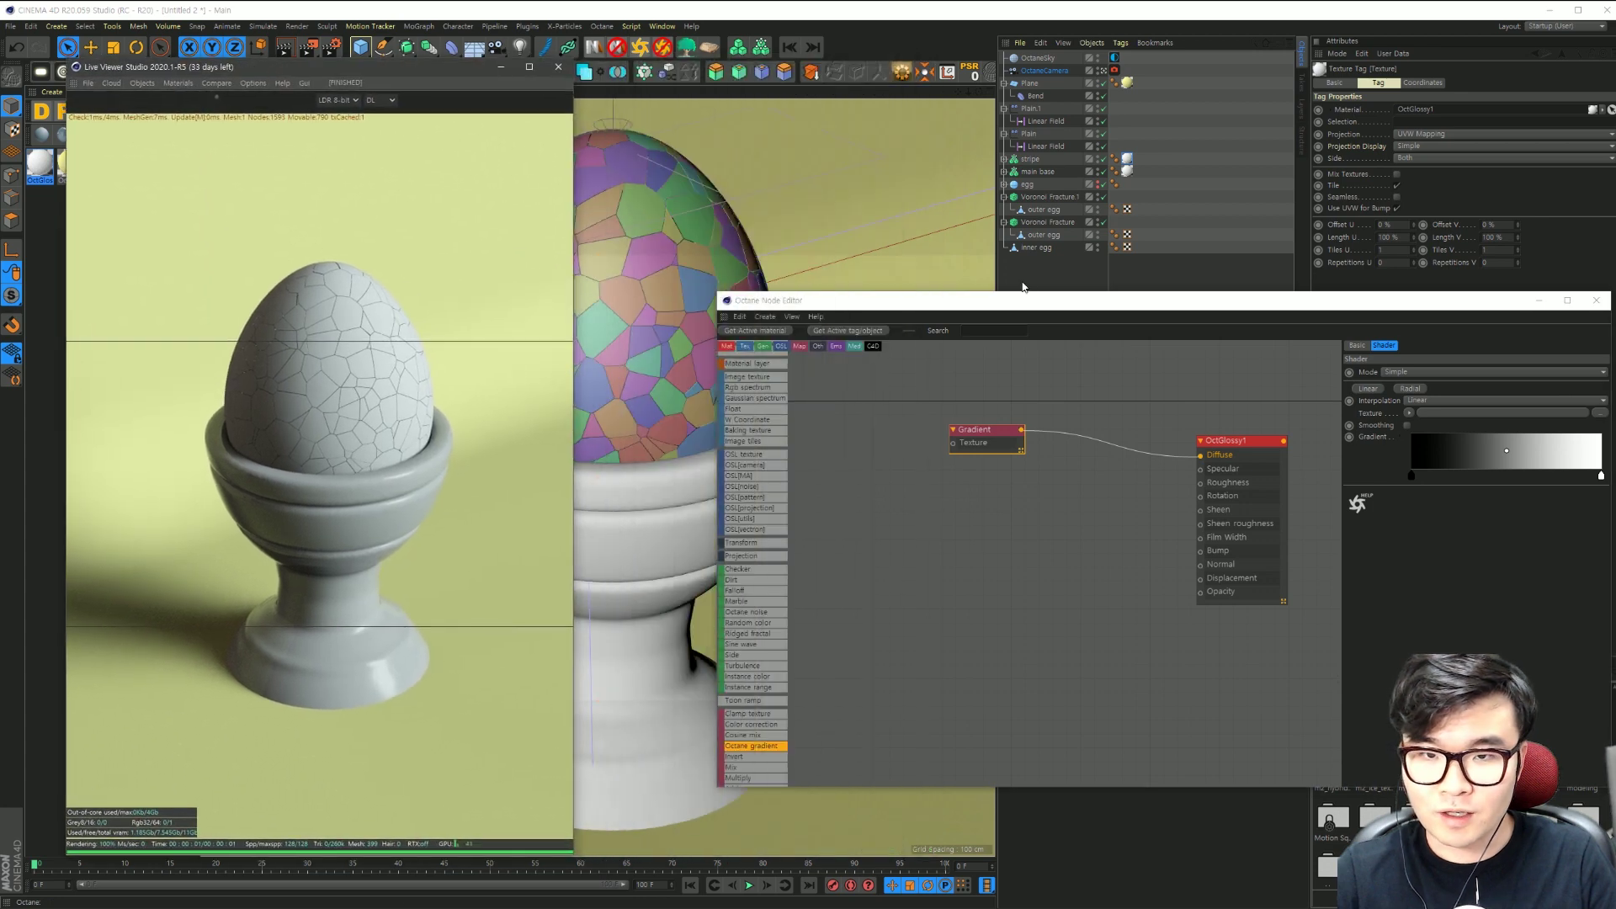
{"action": "mouse_move", "coordinate": [1008, 303]}
{"action": "left_mouse_down"}
{"action": "mouse_move", "coordinate": [915, 273]}
{"action": "mouse_move", "coordinate": [903, 227]}
{"action": "left_mouse_up"}
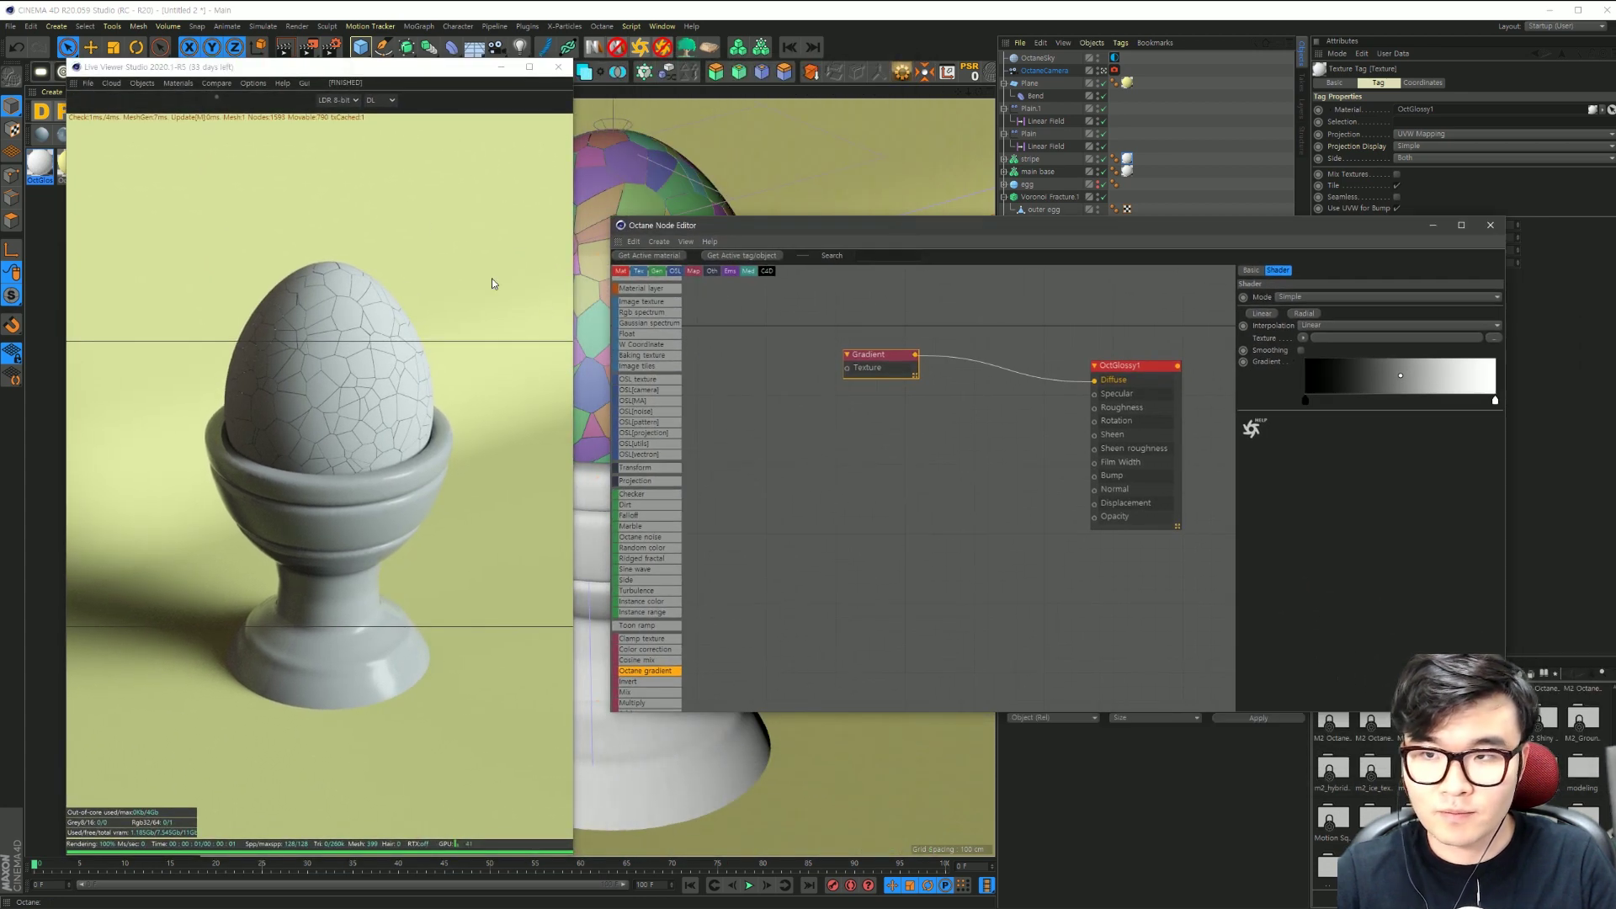
Step: Set the render output to 1080 × 1080 and restart the Live Viewer render
{"action": "left_click", "coordinate": [333, 46]}
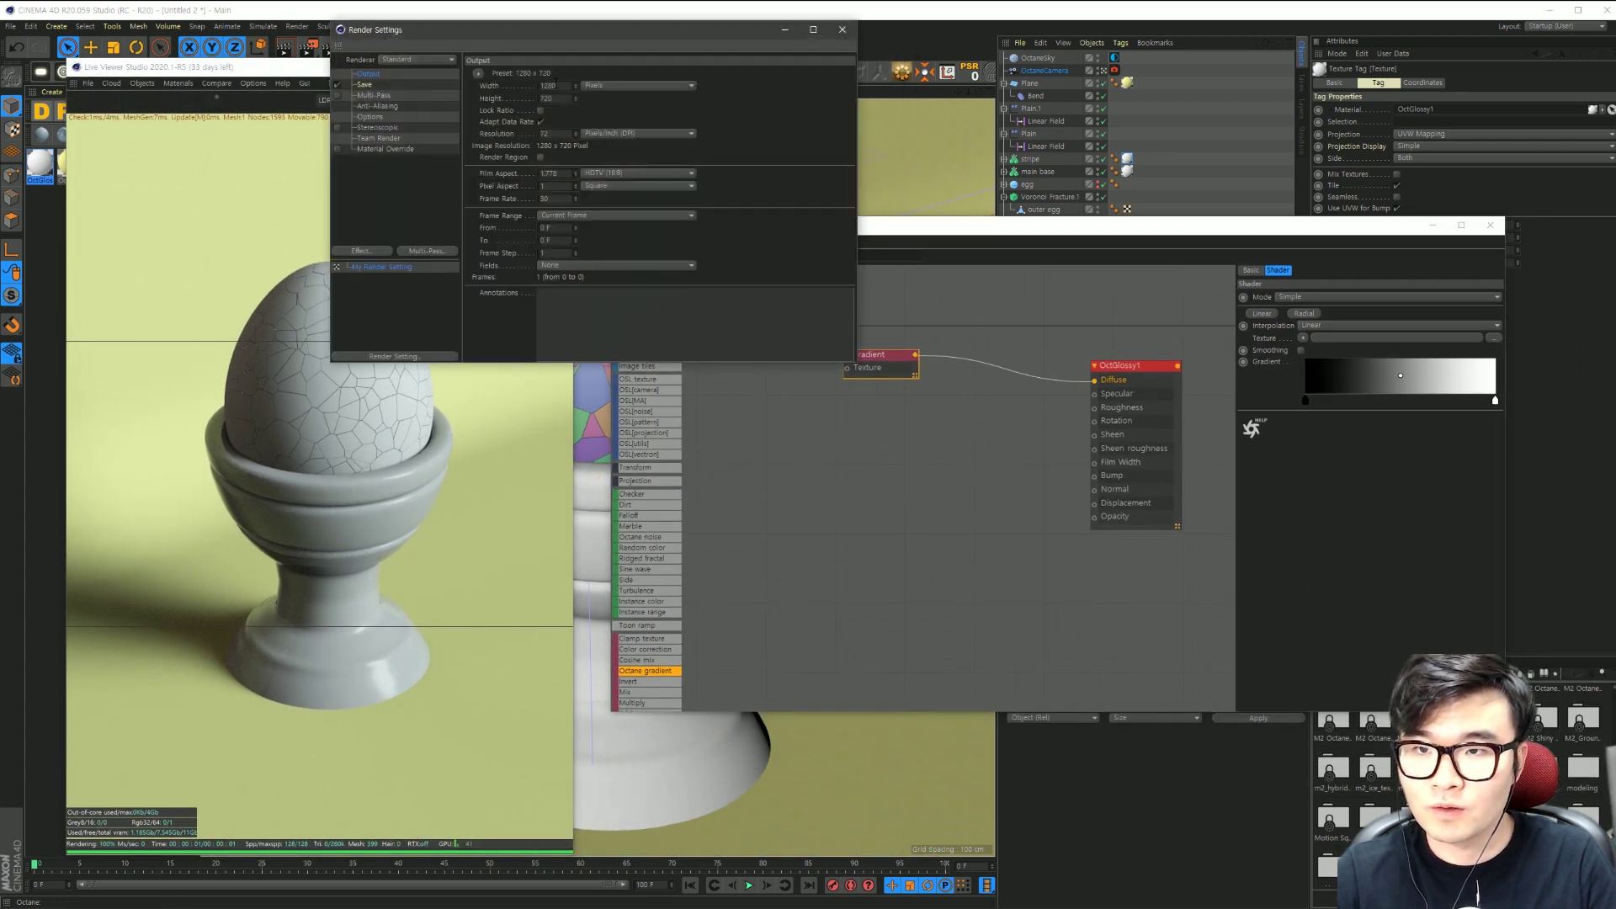
{"action": "type", "text": "1080"}
{"action": "key", "text": "Tab"}
{"action": "type", "text": "1080"}
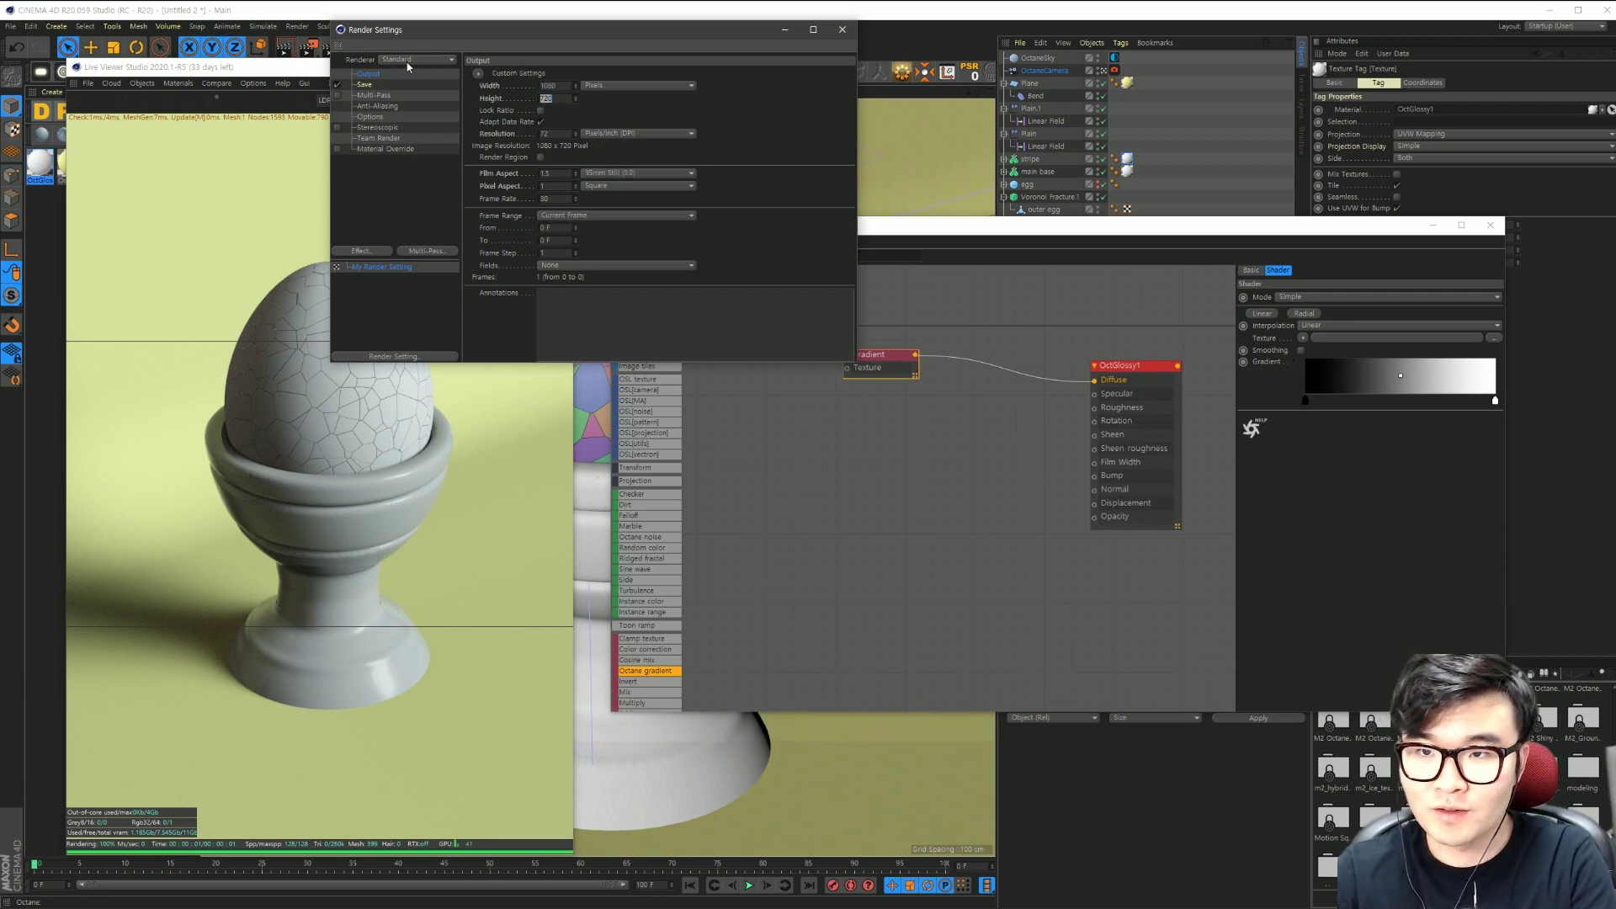
{"action": "left_click", "coordinate": [842, 30]}
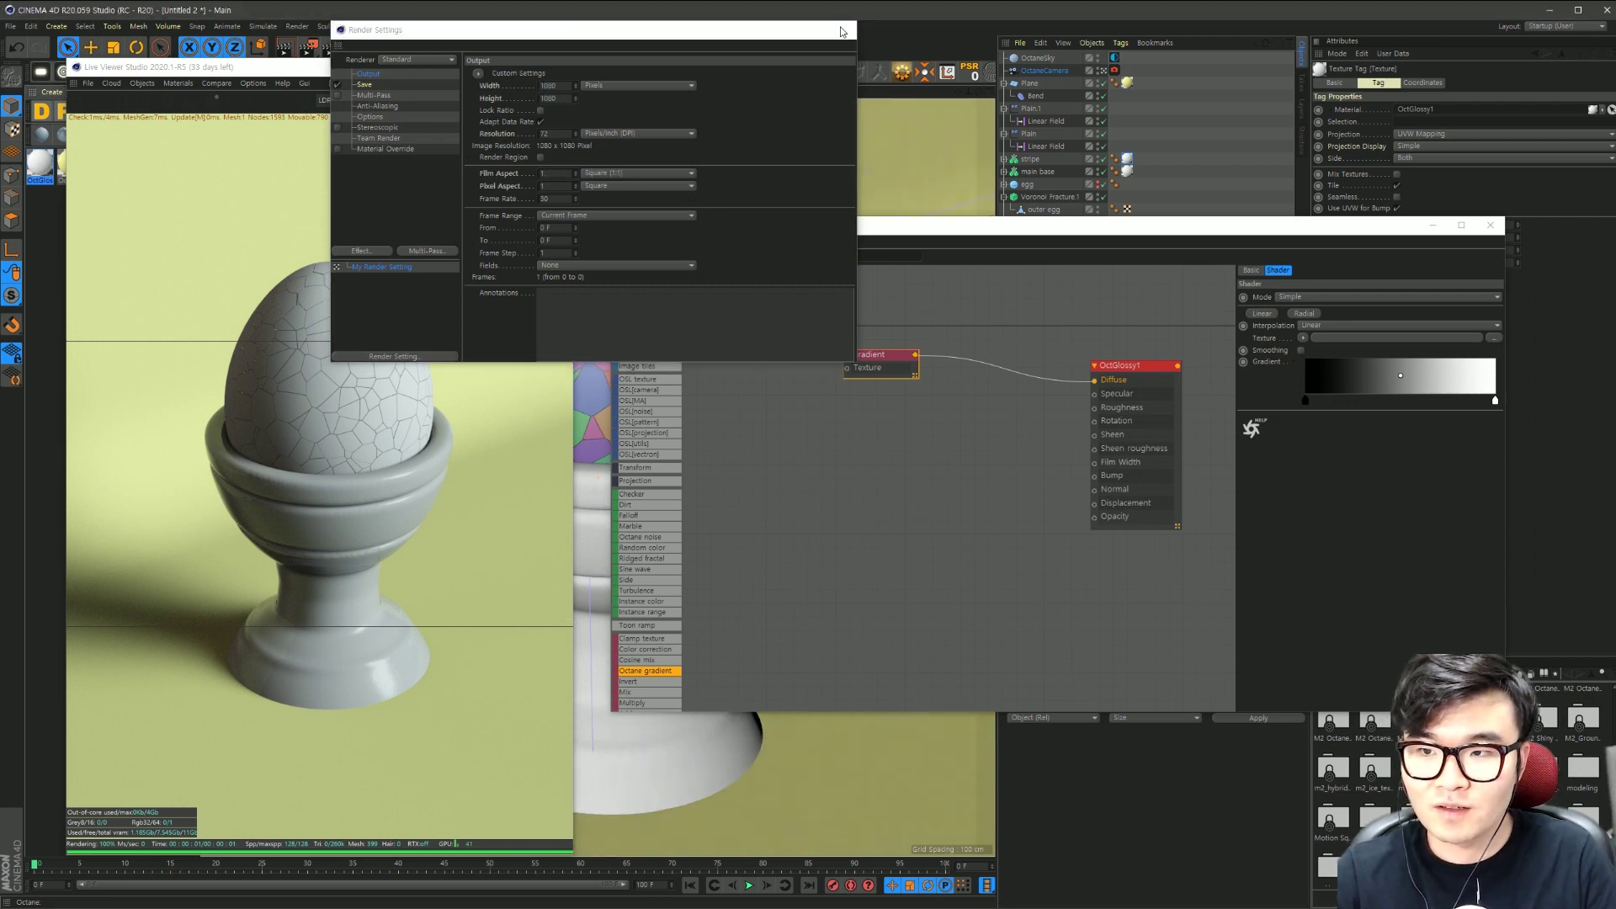
{"action": "left_click", "coordinate": [76, 99]}
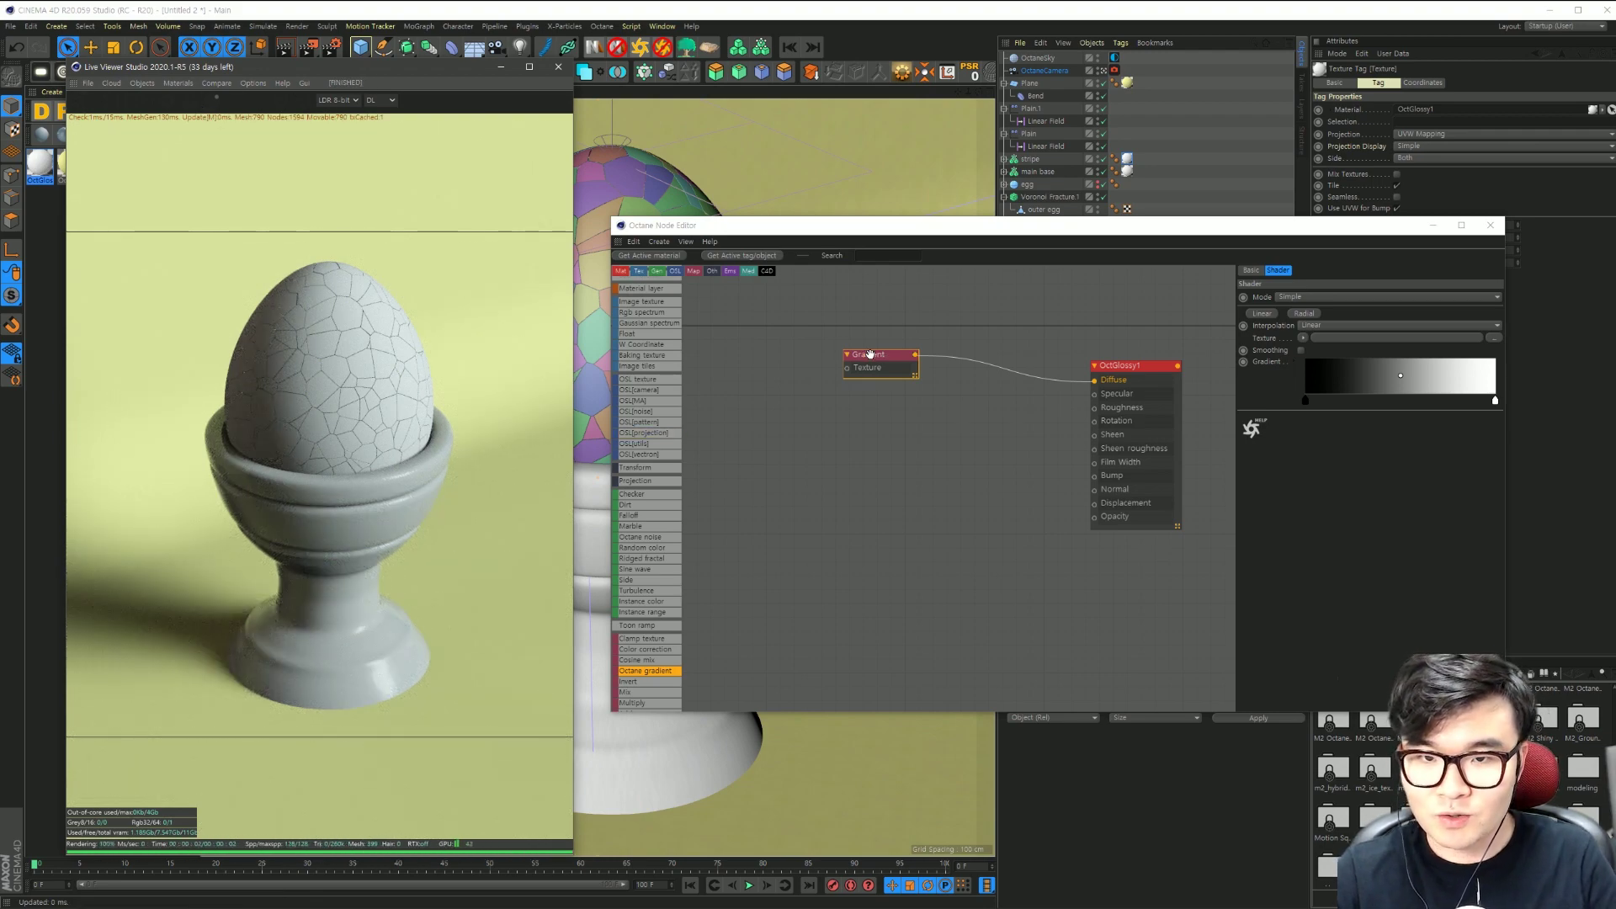
Step: Set the cup gradient's left and right stops to blue
{"action": "left_click", "coordinate": [870, 355]}
{"action": "left_click", "coordinate": [1306, 404]}
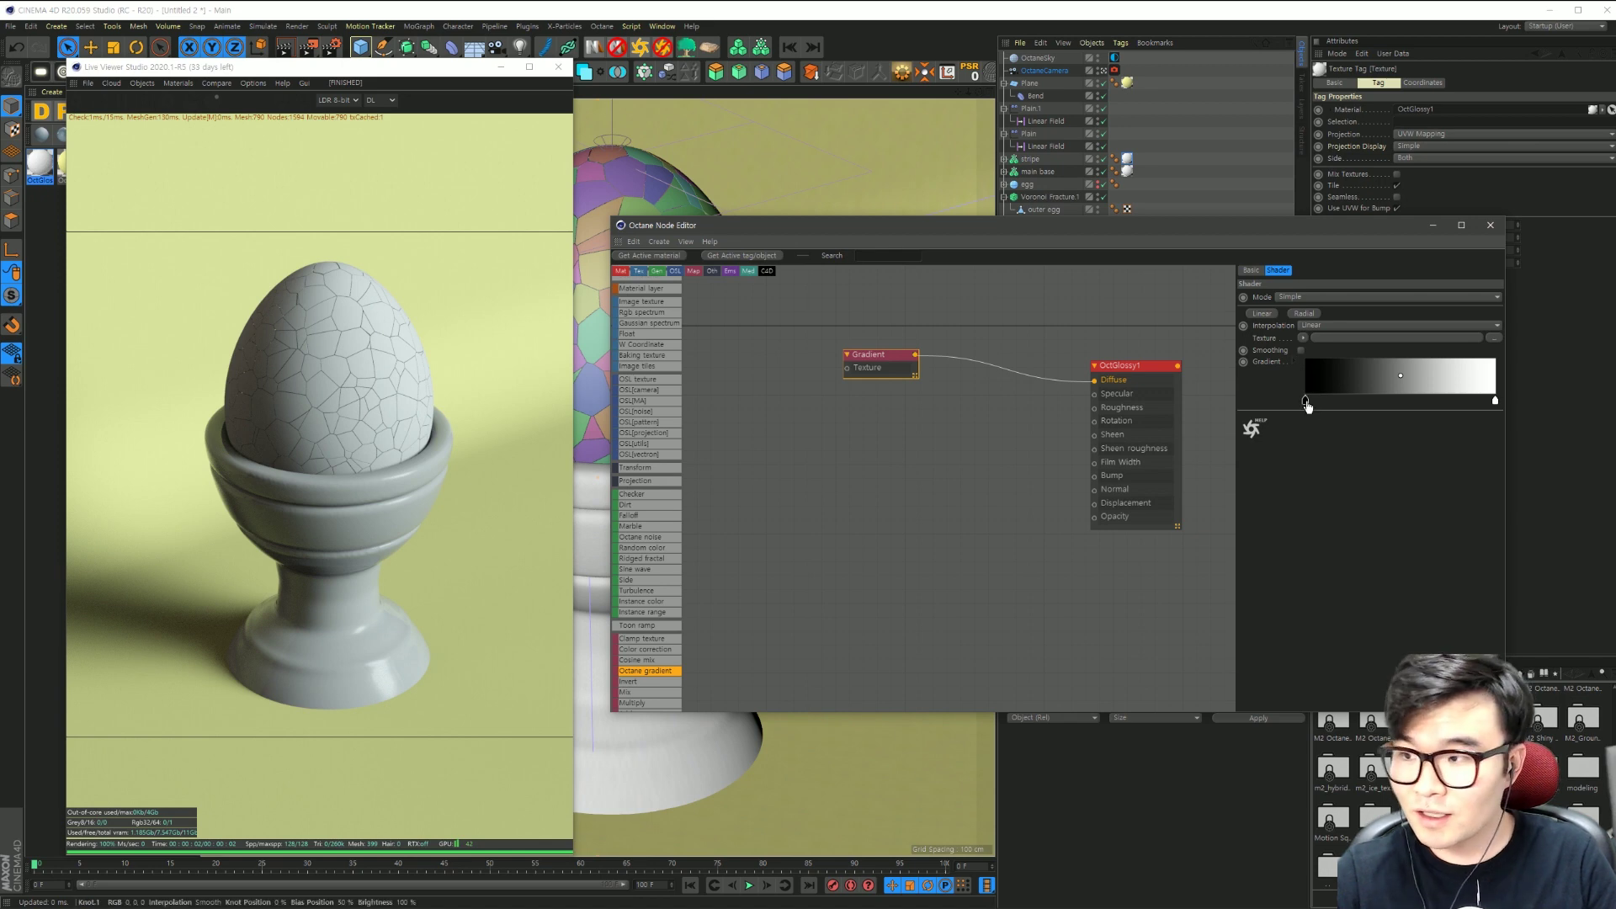
{"action": "double_click", "coordinate": [1307, 403]}
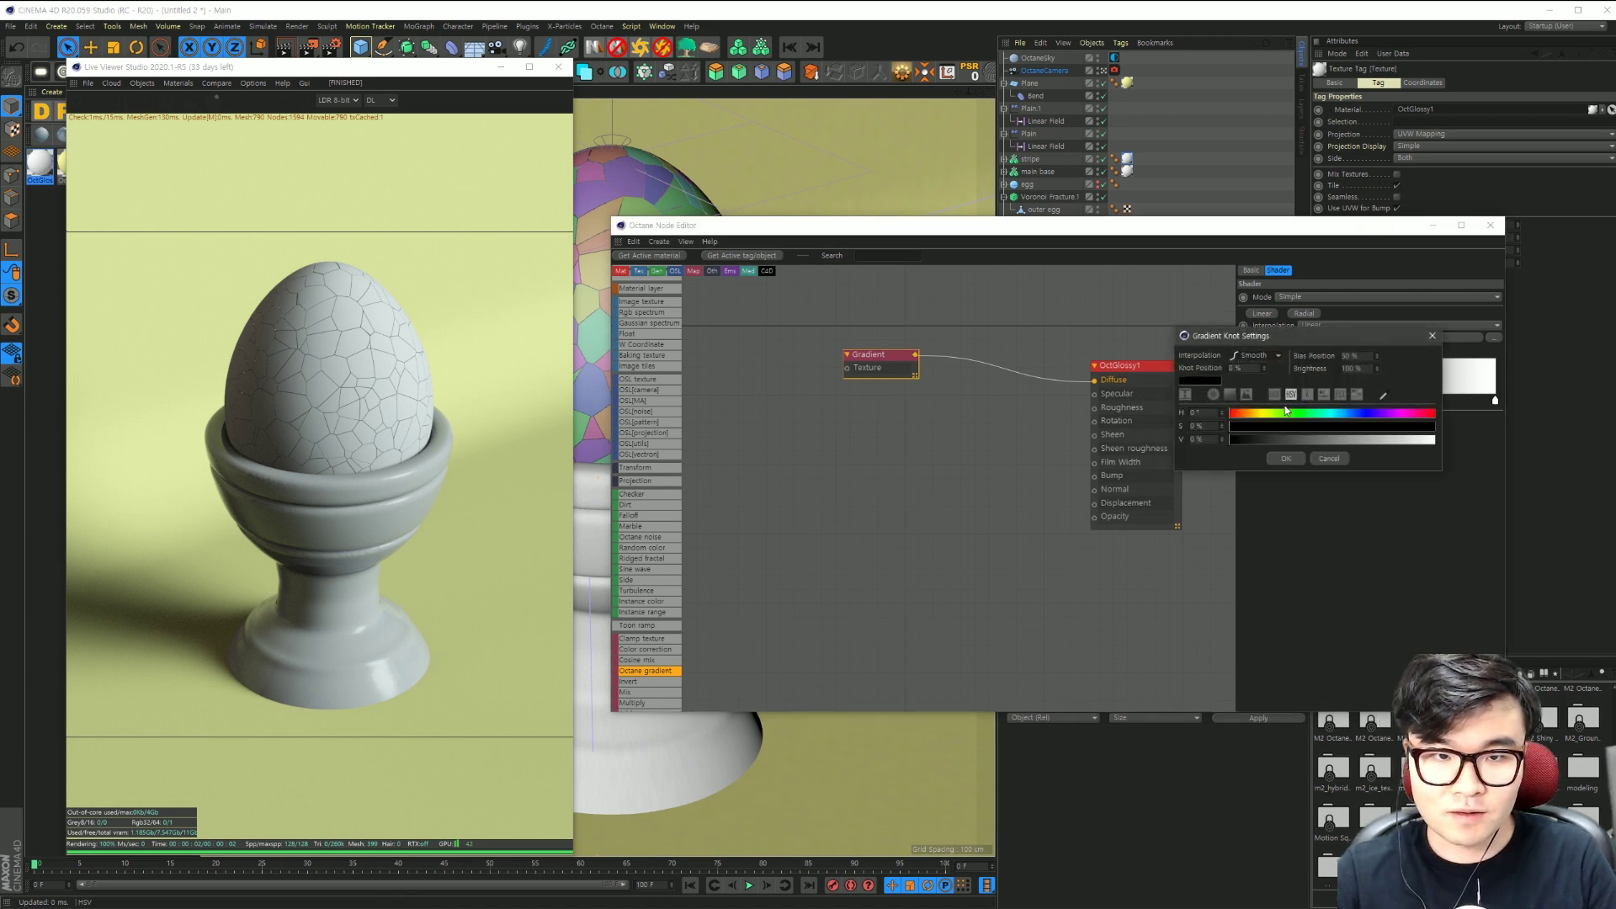
{"action": "left_click", "coordinate": [1434, 426]}
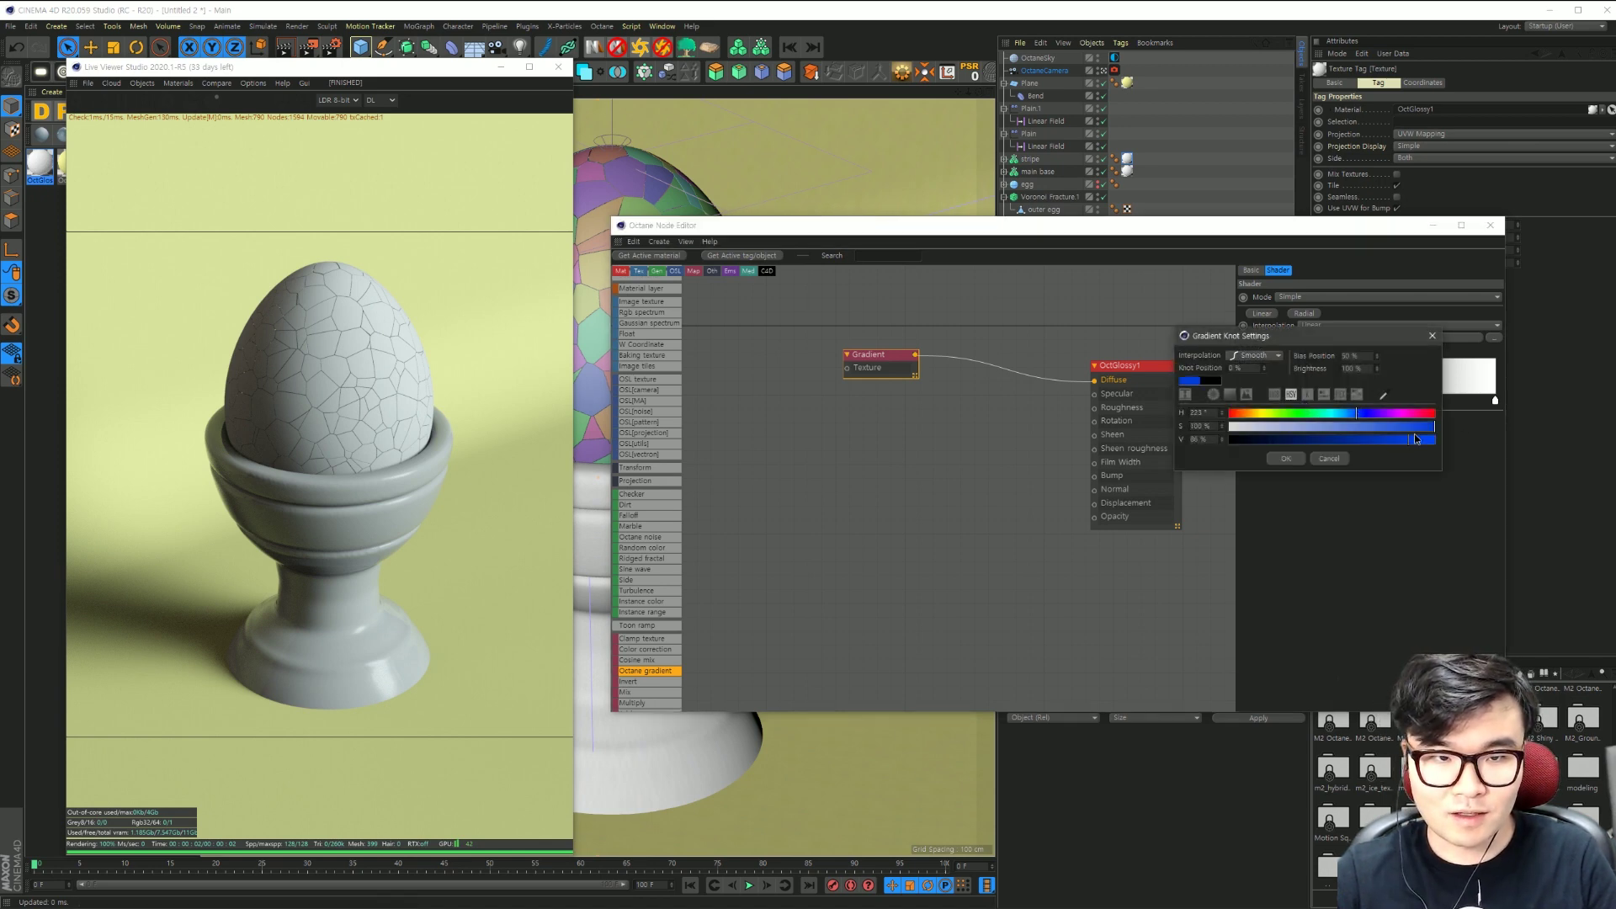
{"action": "left_click", "coordinate": [1286, 458]}
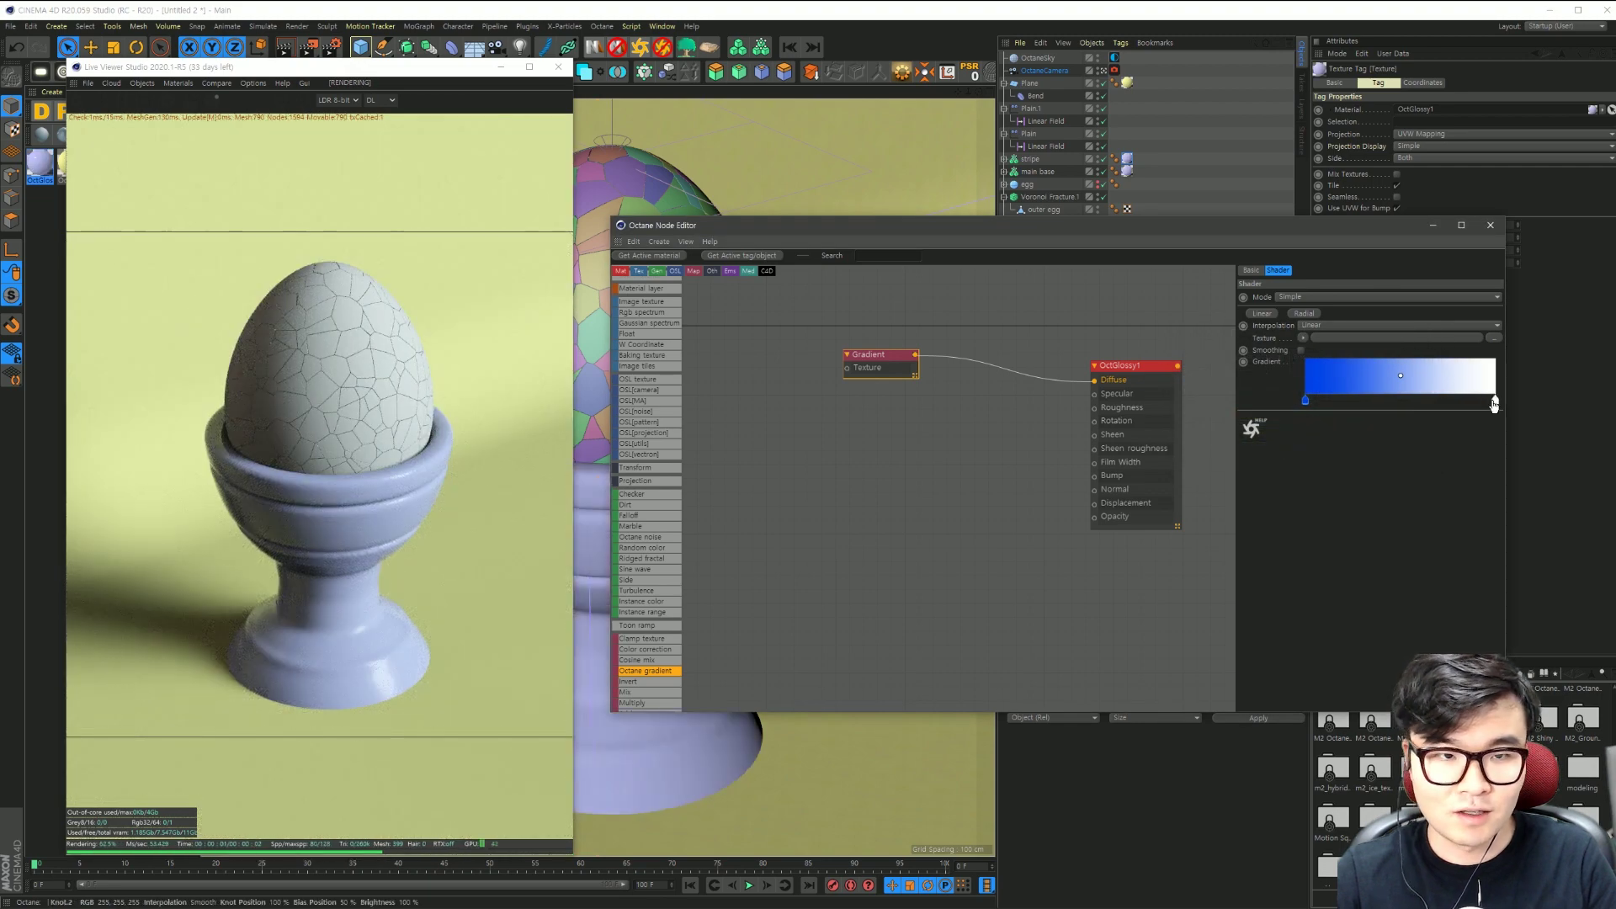
{"action": "double_click", "coordinate": [1495, 402]}
{"action": "left_click", "coordinate": [1538, 427]}
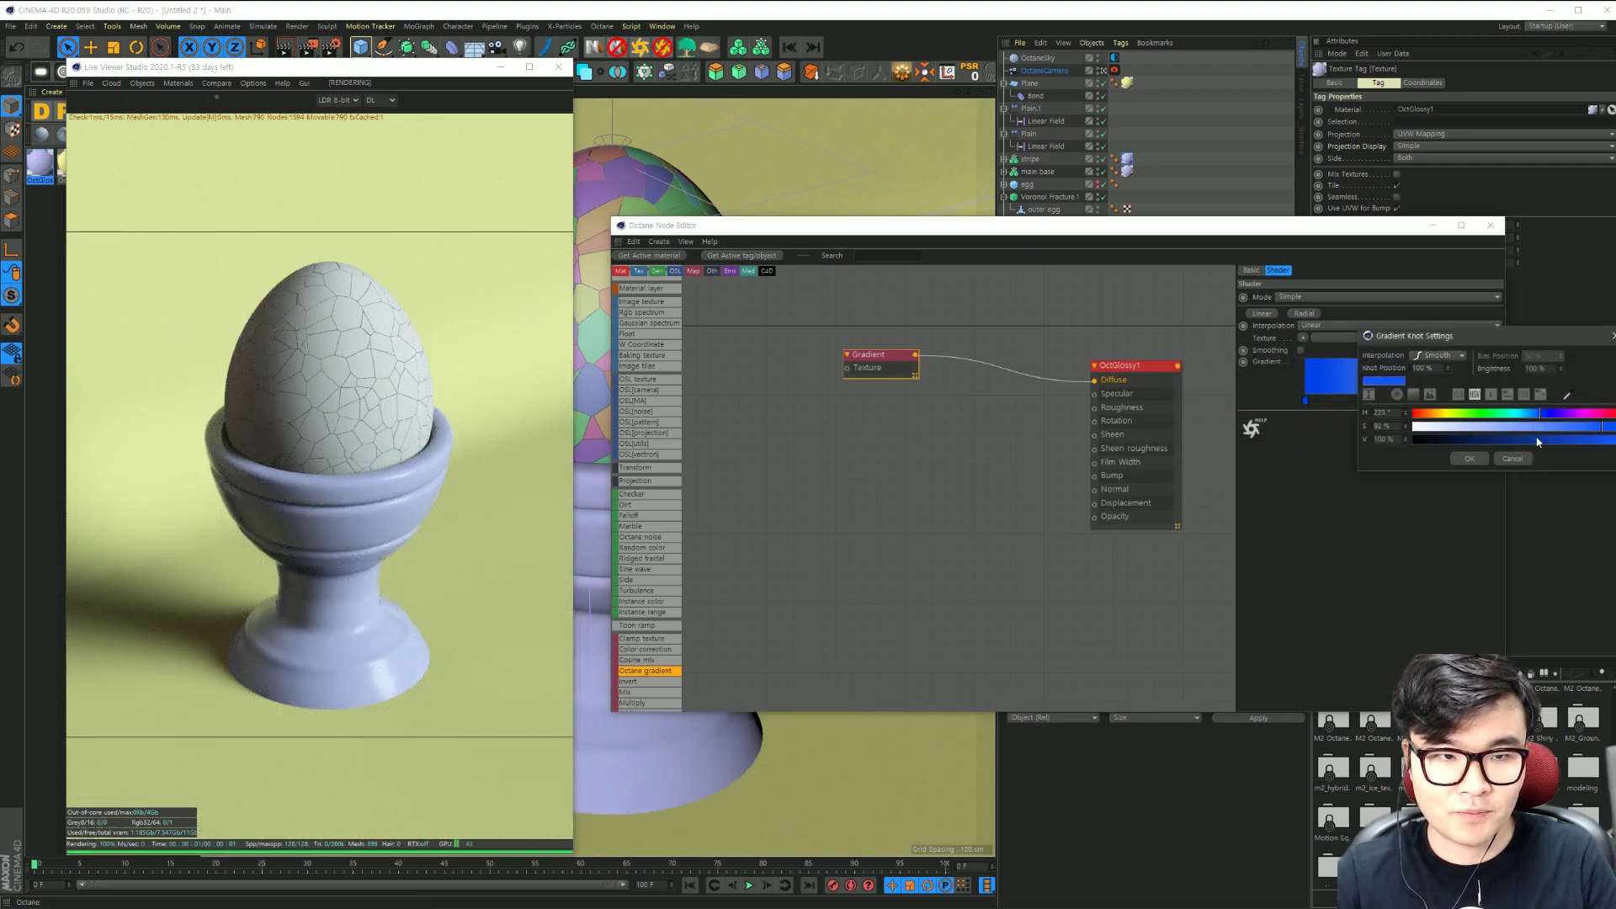
{"action": "left_click", "coordinate": [1468, 458]}
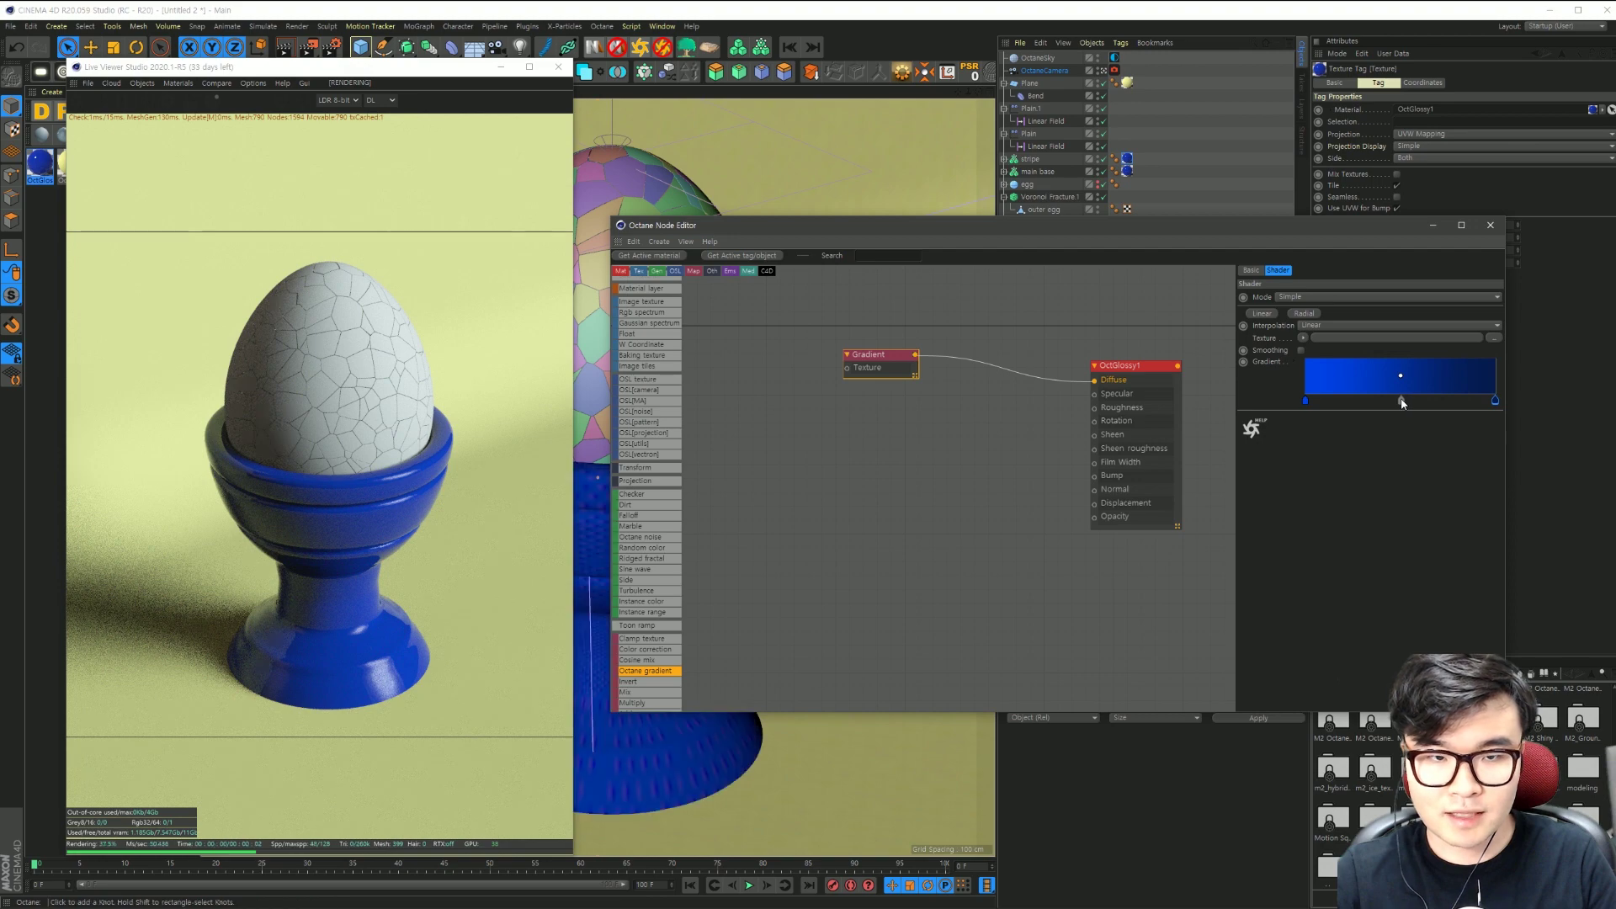
Step: Make the middle gradient stop purple at 88% brightness
{"action": "double_click", "coordinate": [1402, 403]}
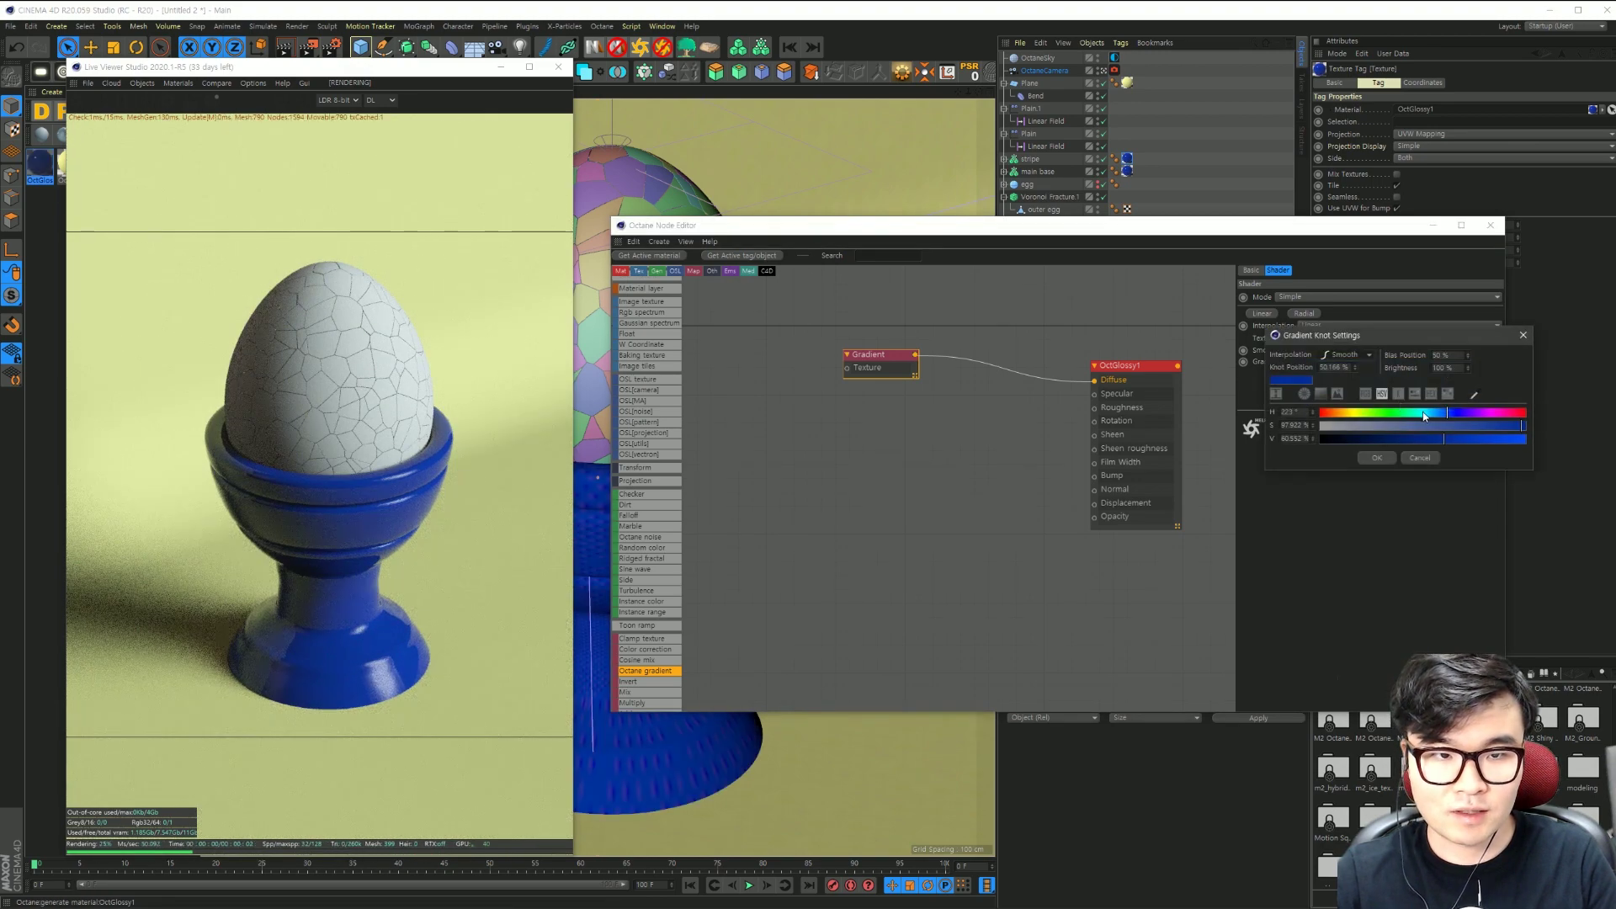
{"action": "left_click", "coordinate": [1486, 412]}
{"action": "left_click", "coordinate": [1491, 438]}
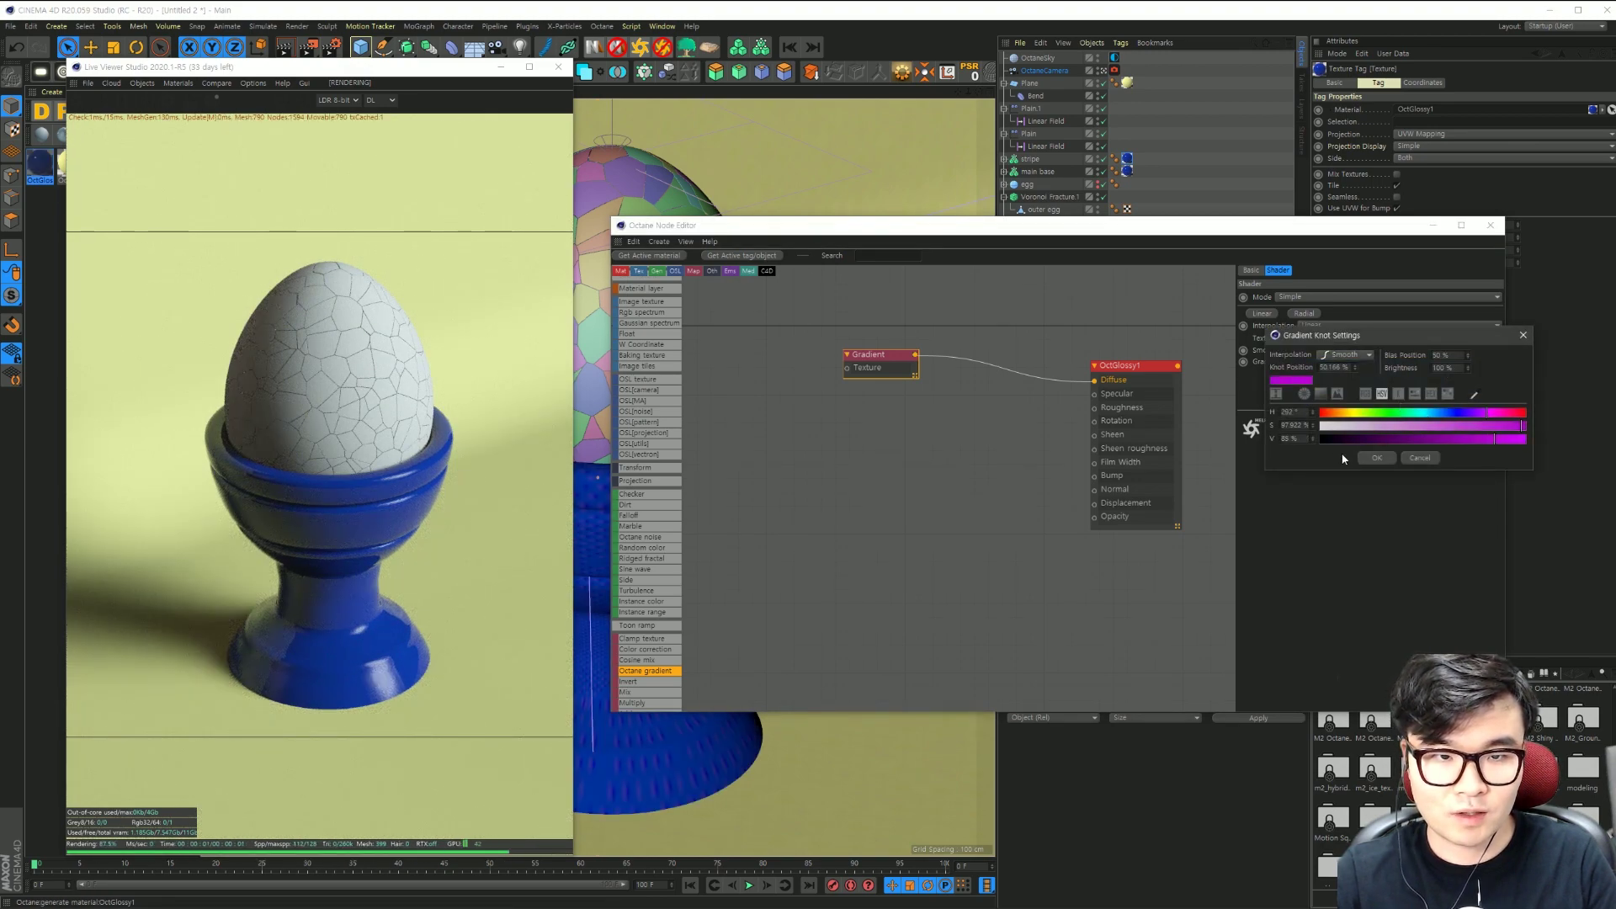
{"action": "left_click", "coordinate": [1377, 457]}
{"action": "left_click_drag", "start_coordinate": [1177, 235], "coordinate": [1121, 239]}
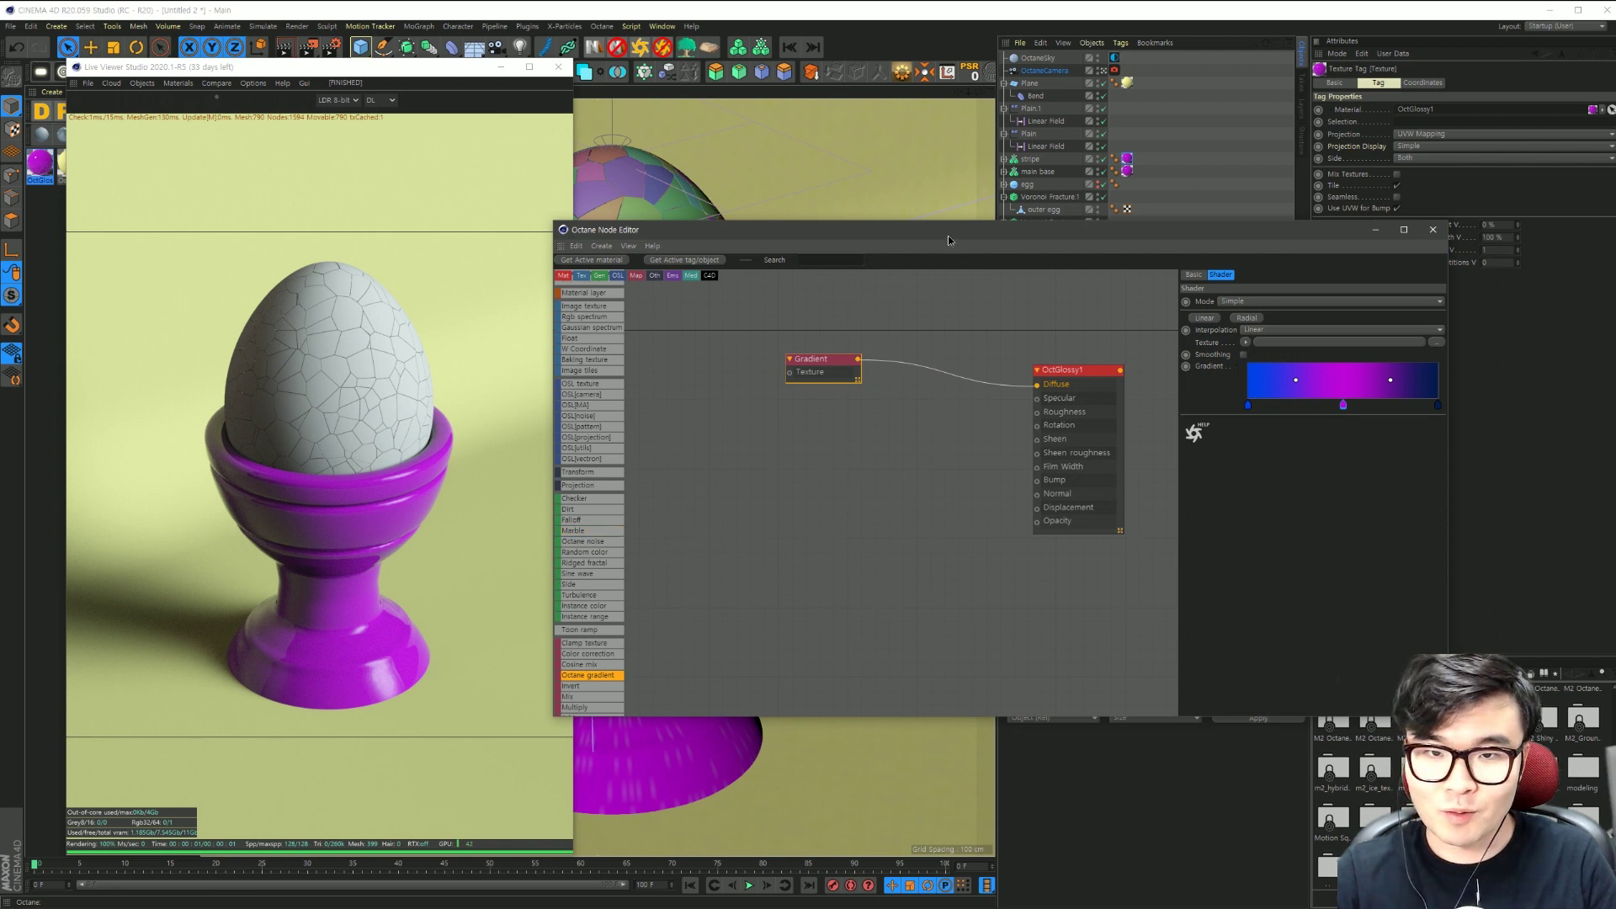
{"action": "left_click_drag", "start_coordinate": [947, 234], "coordinate": [812, 242]}
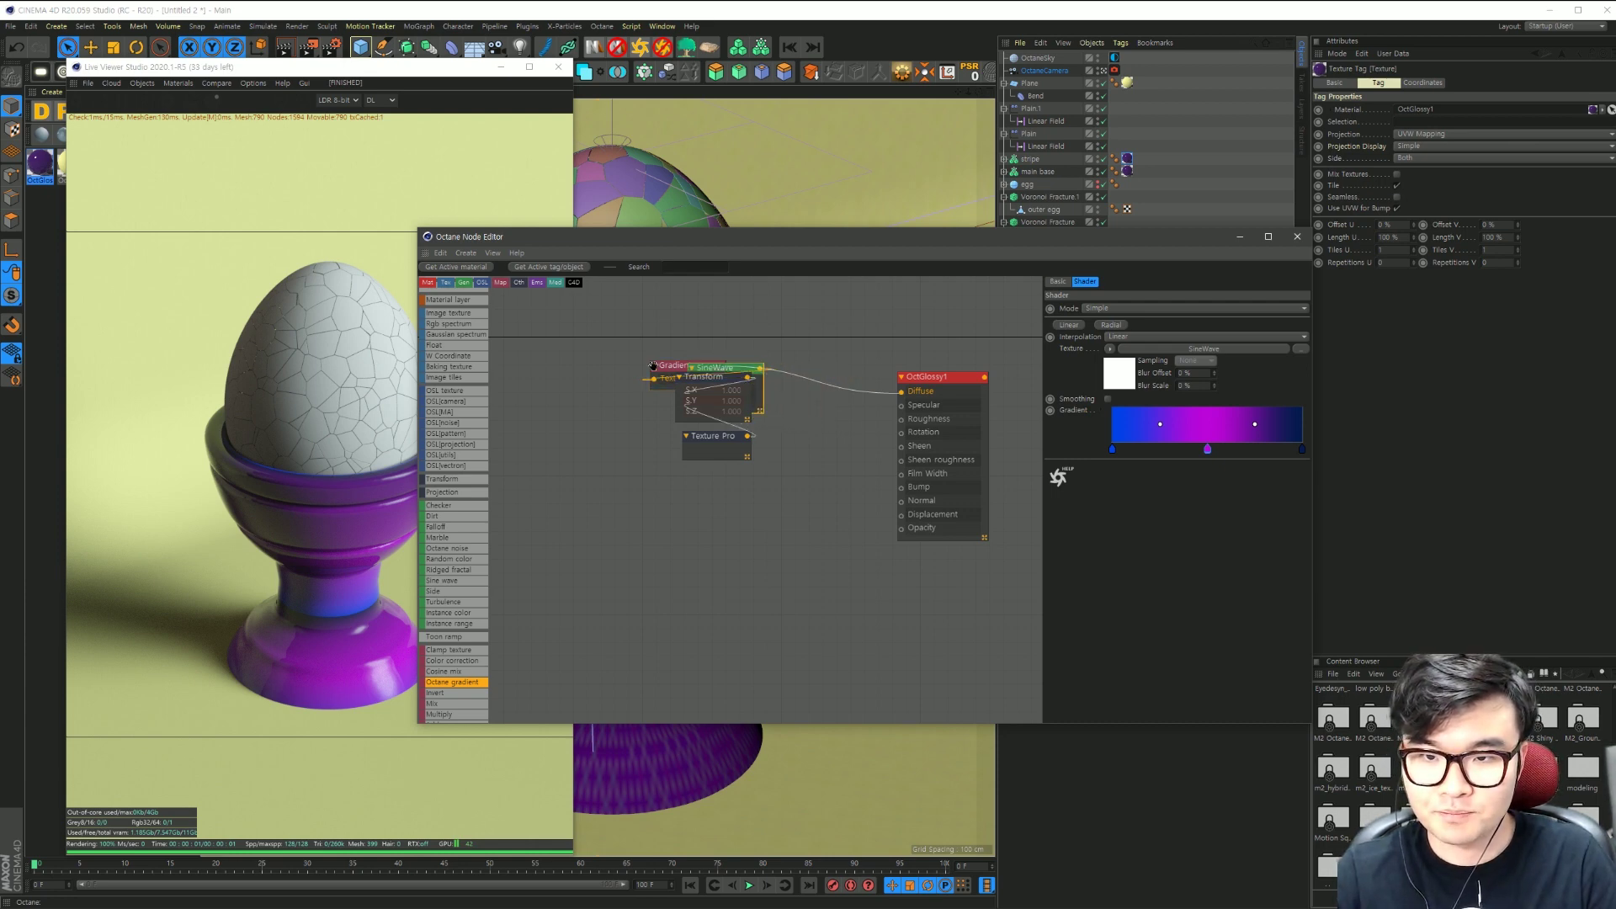
Step: Stack the SineWave, Transform and Texture Projection nodes on the graph's left side
{"action": "left_click_drag", "start_coordinate": [780, 380], "coordinate": [542, 342]}
{"action": "left_click_drag", "start_coordinate": [715, 385], "coordinate": [552, 427]}
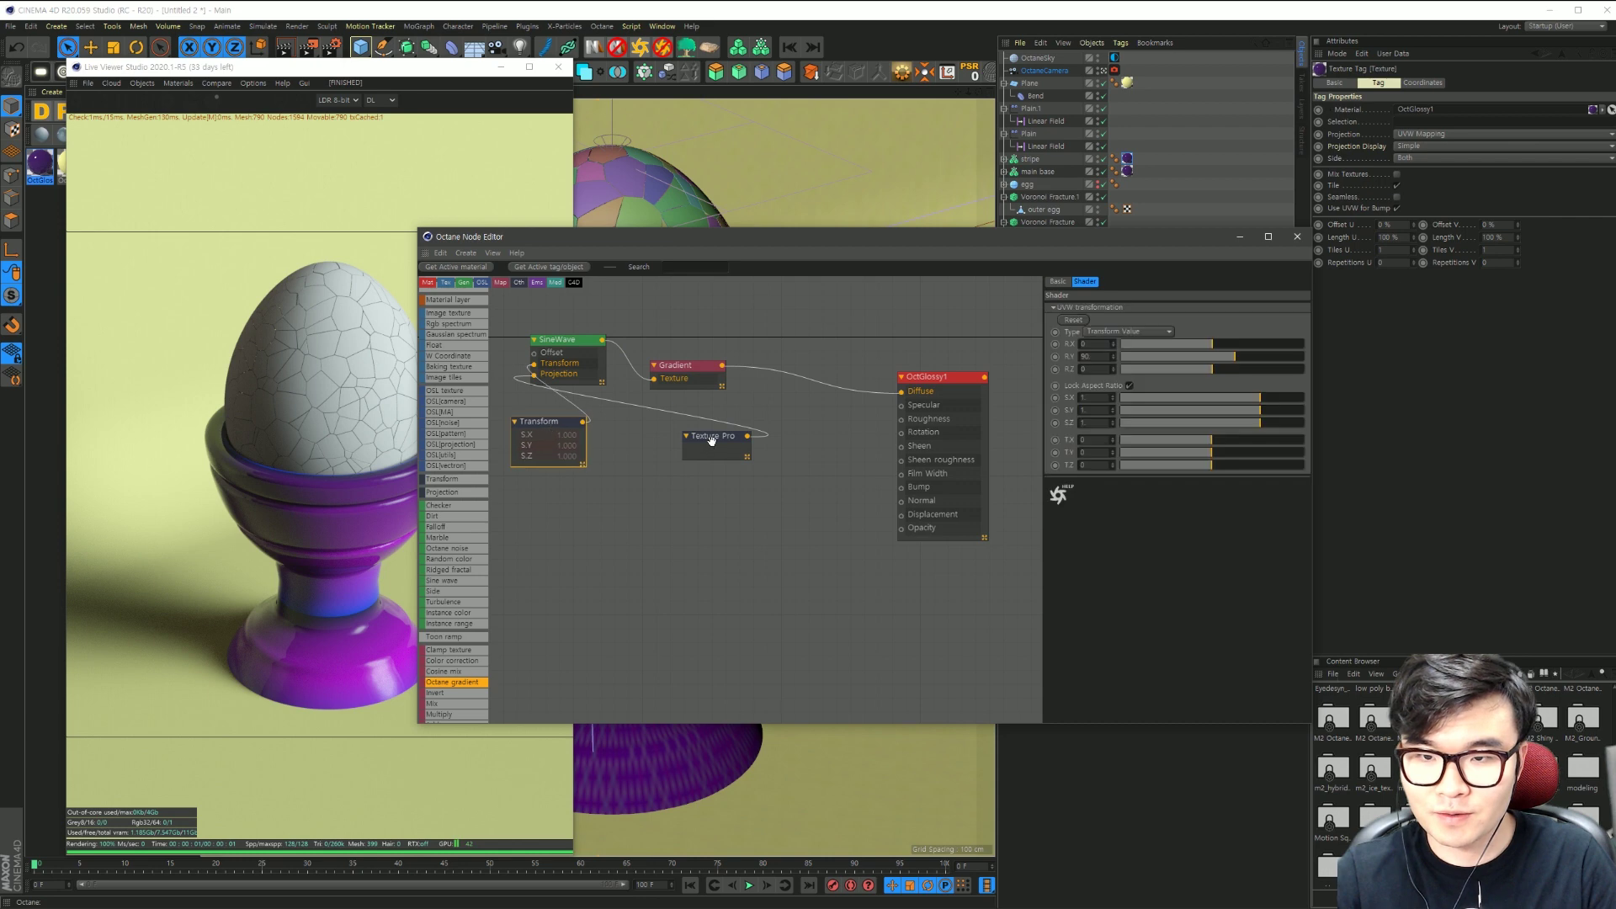
{"action": "left_click_drag", "start_coordinate": [711, 435], "coordinate": [545, 491]}
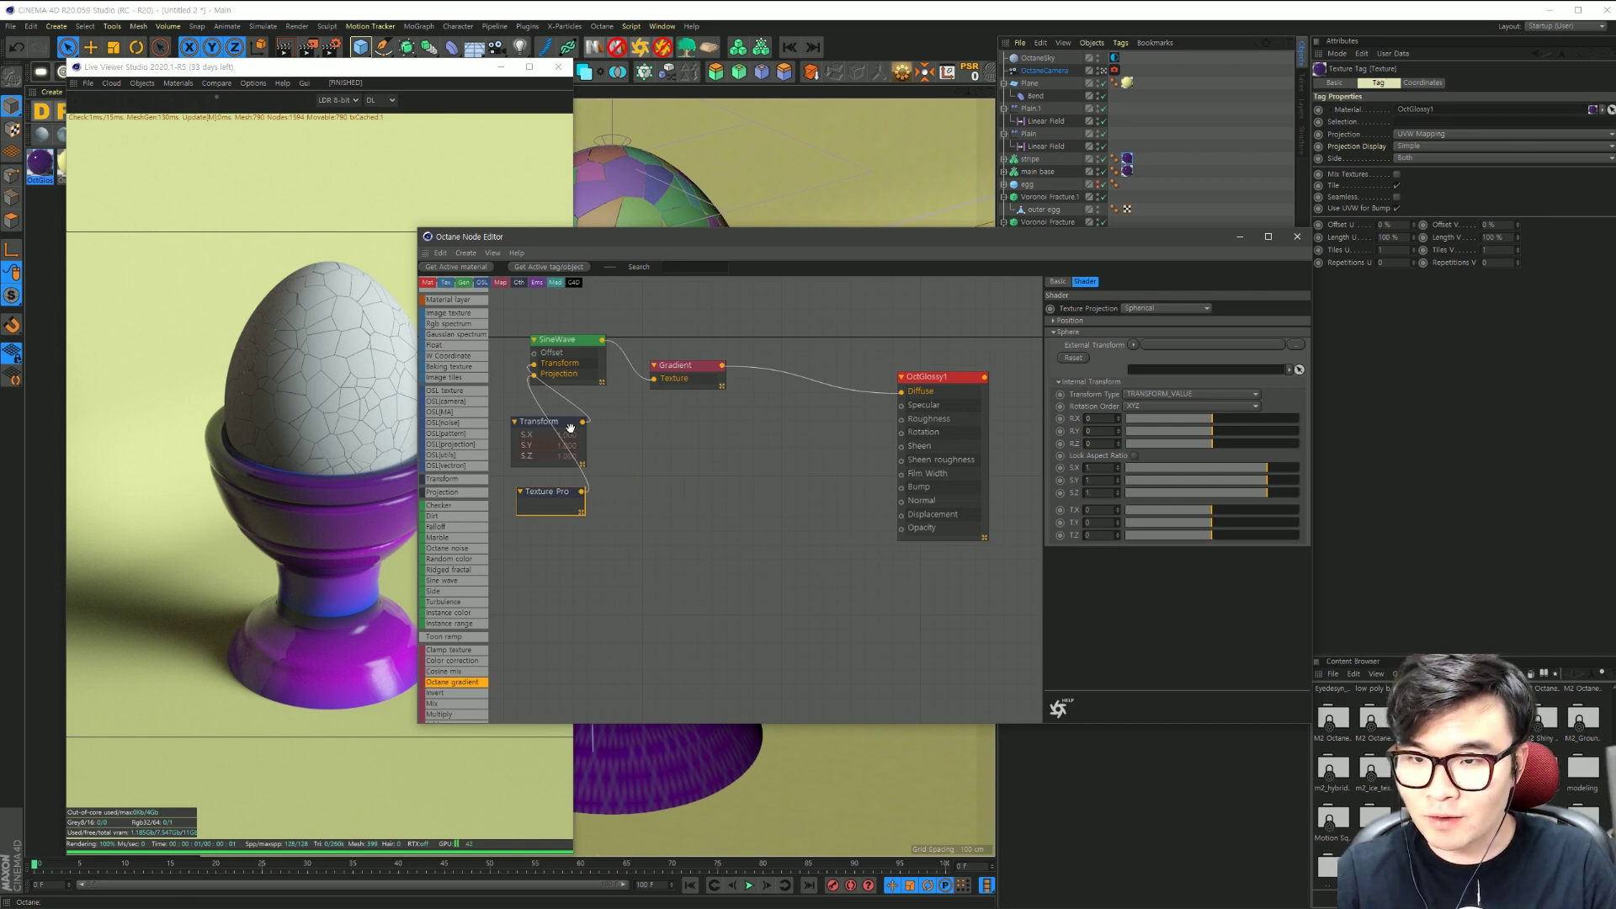
Step: Unlock the Transform node's aspect ratio and set its X scale to 2.8
{"action": "left_click", "coordinate": [540, 423]}
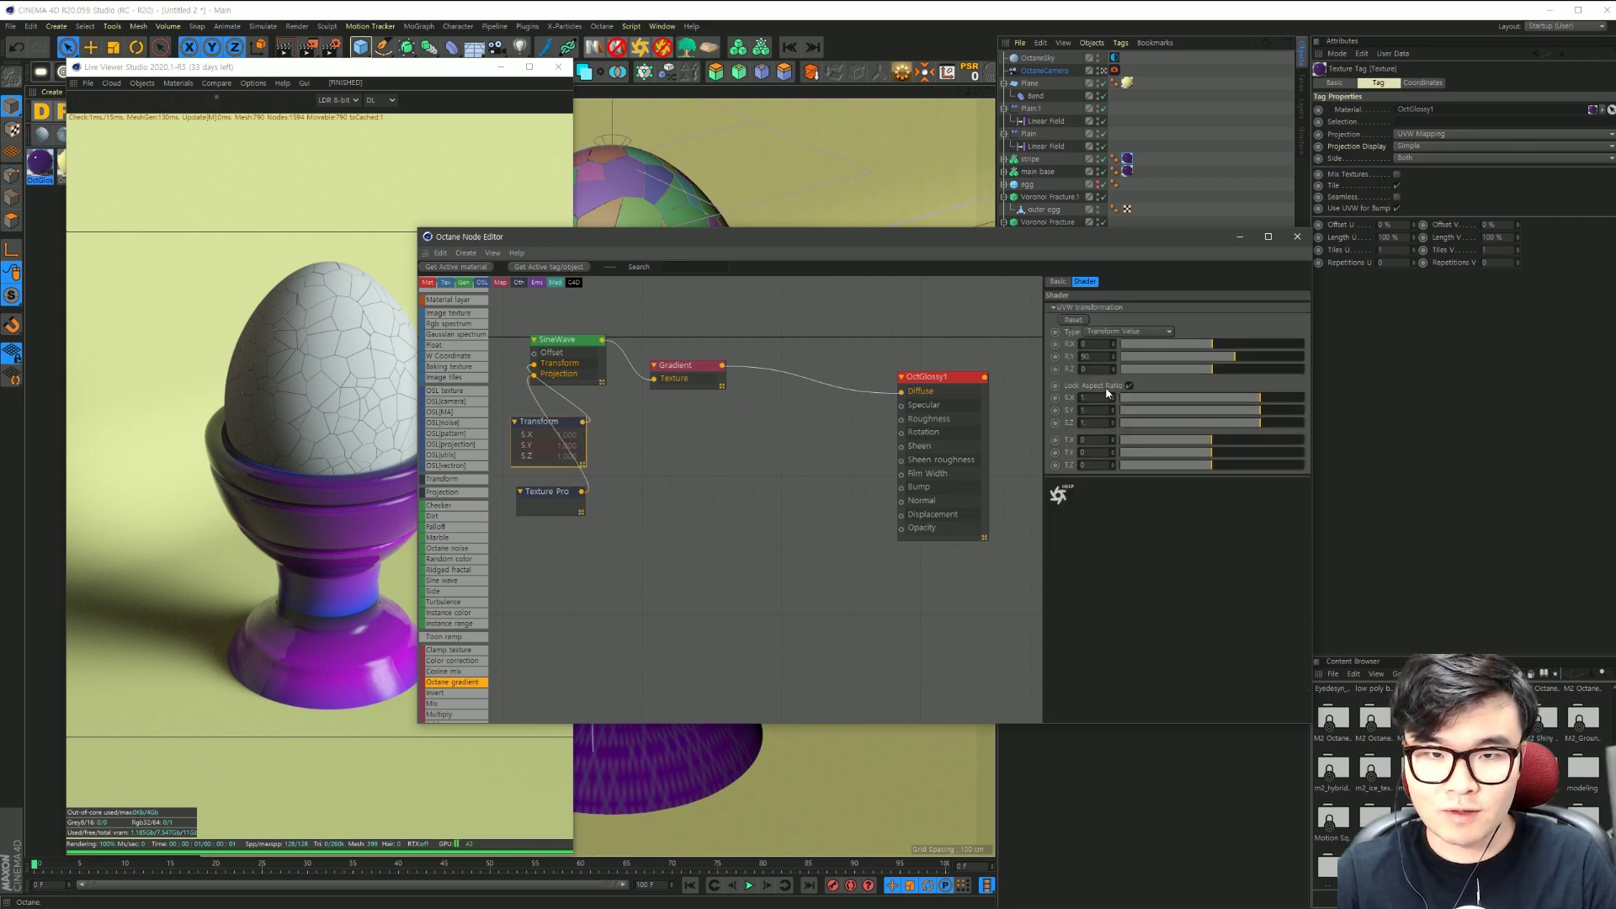
{"action": "left_click", "coordinate": [1128, 386]}
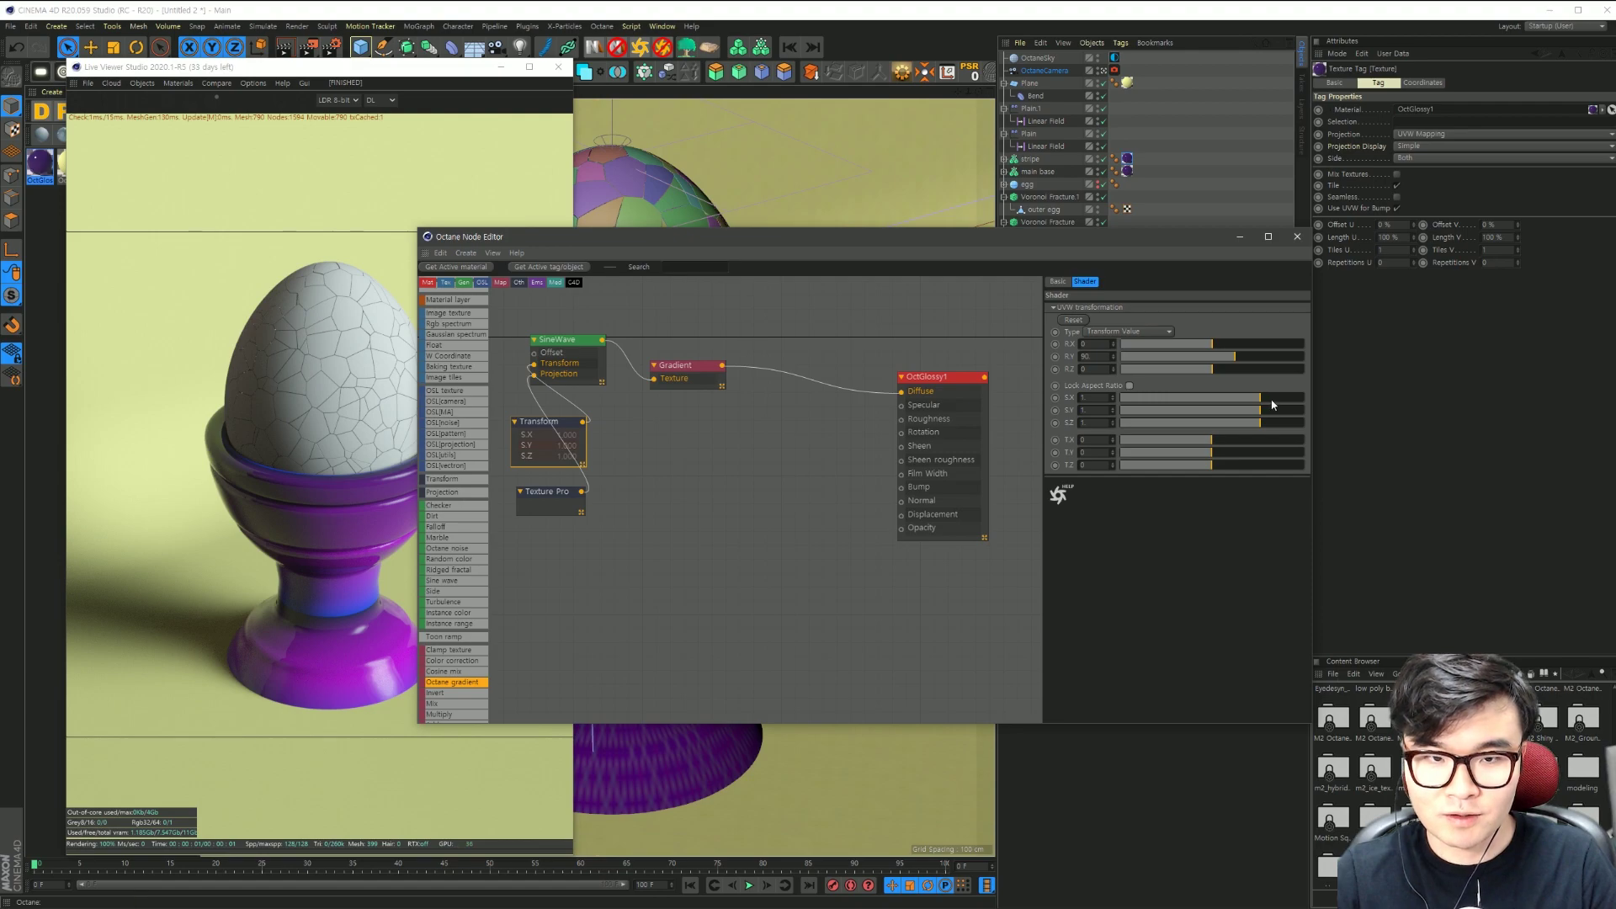
{"action": "left_click_drag", "start_coordinate": [1259, 397], "coordinate": [1281, 409]}
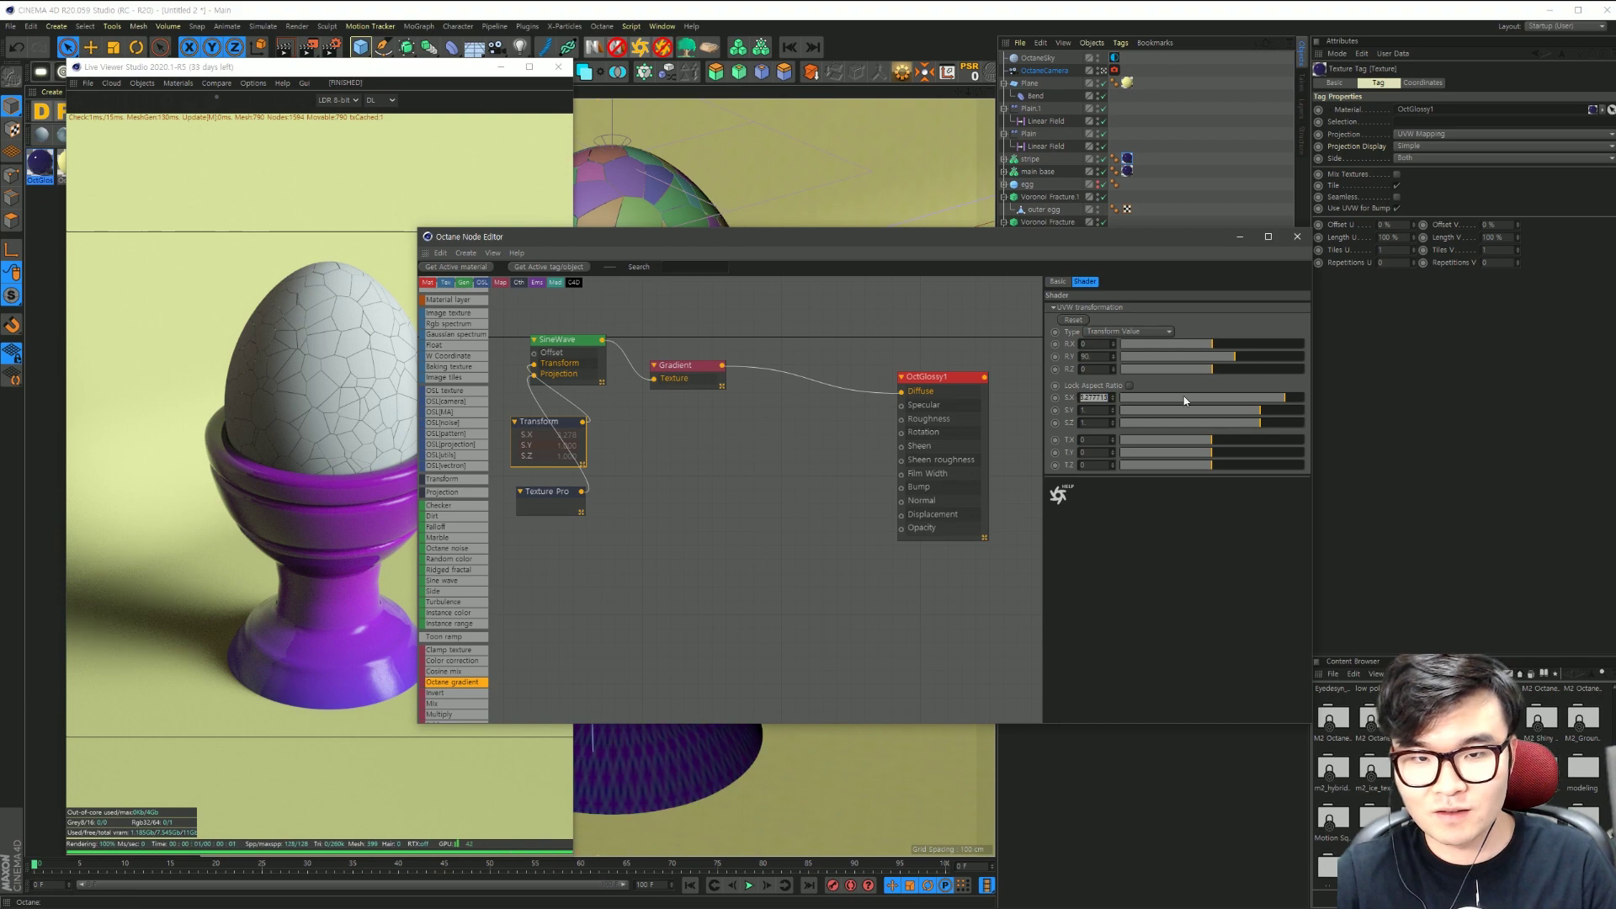
{"action": "type", "text": "2.8"}
{"action": "key", "text": "Return"}
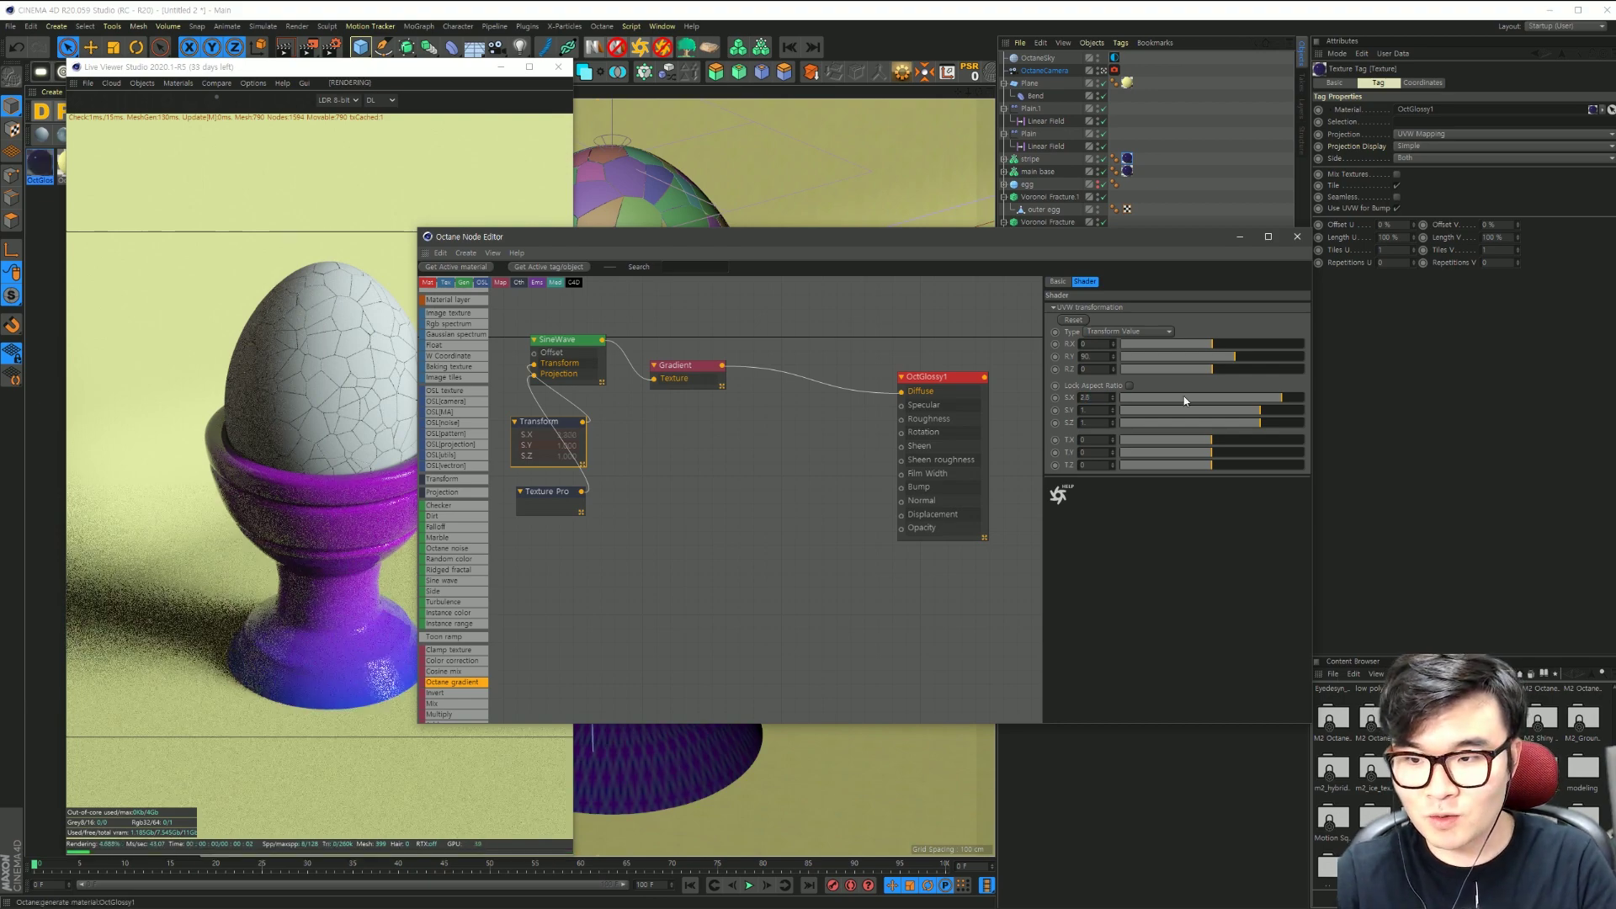
{"action": "left_click", "coordinate": [684, 364]}
{"action": "left_click_drag", "start_coordinate": [793, 240], "coordinate": [862, 226]}
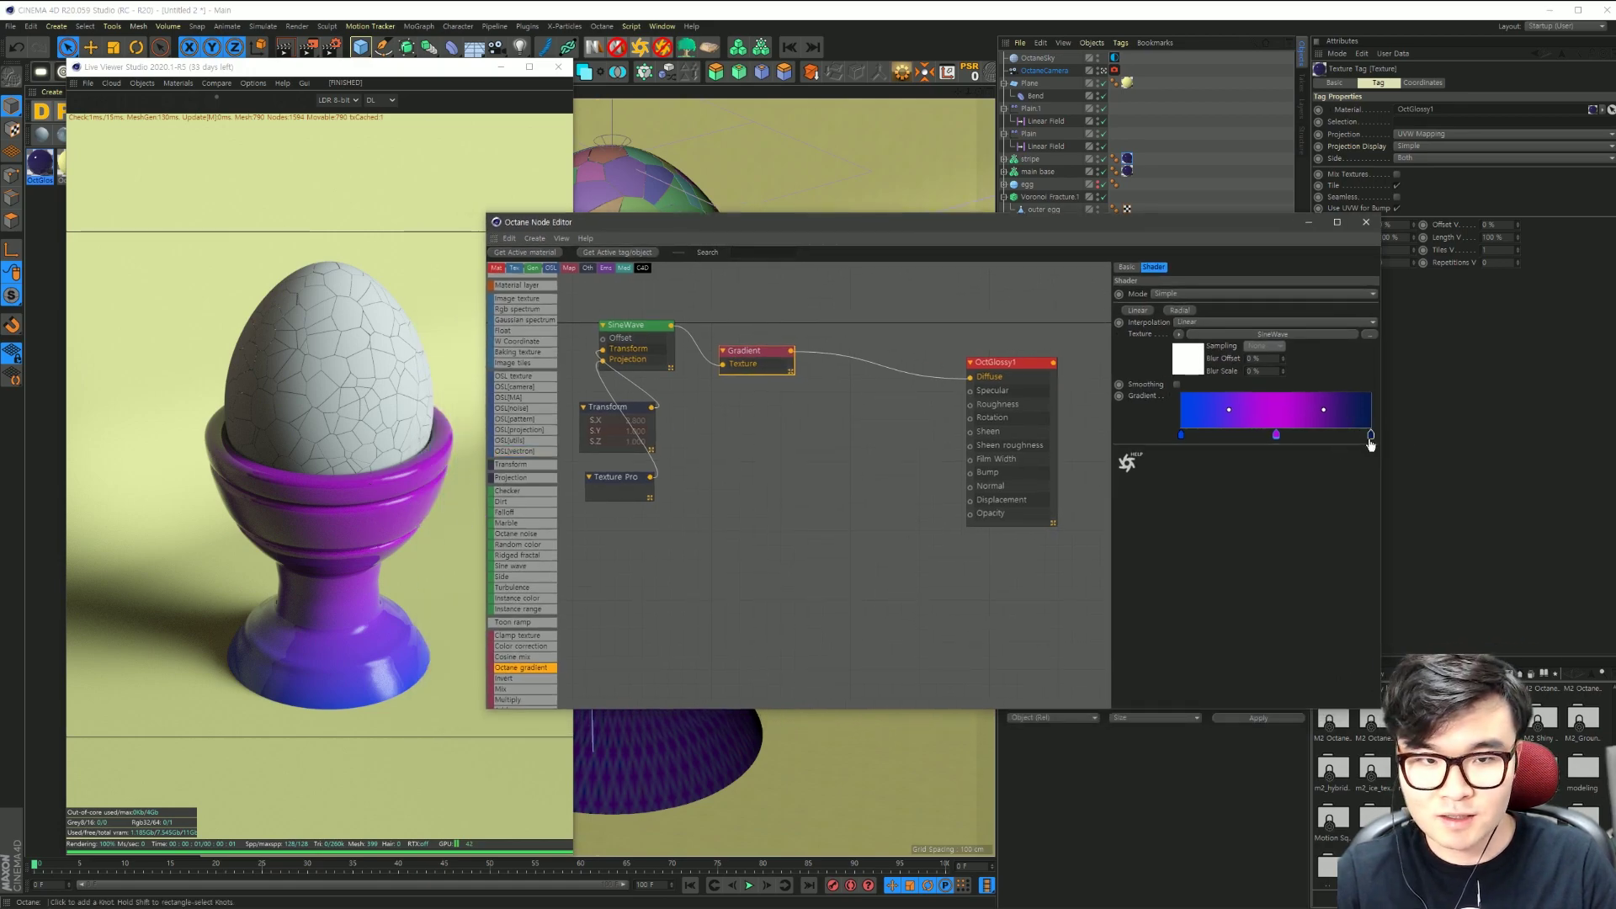
Step: Pull the gradient's dark blue stop inward, then view the cup through the OctaneCamera zoomed in
{"action": "mouse_move", "coordinate": [1371, 435]}
{"action": "left_mouse_down"}
{"action": "mouse_move", "coordinate": [1257, 435]}
{"action": "mouse_move", "coordinate": [1296, 437]}
{"action": "left_mouse_up"}
{"action": "left_click", "coordinate": [1277, 436]}
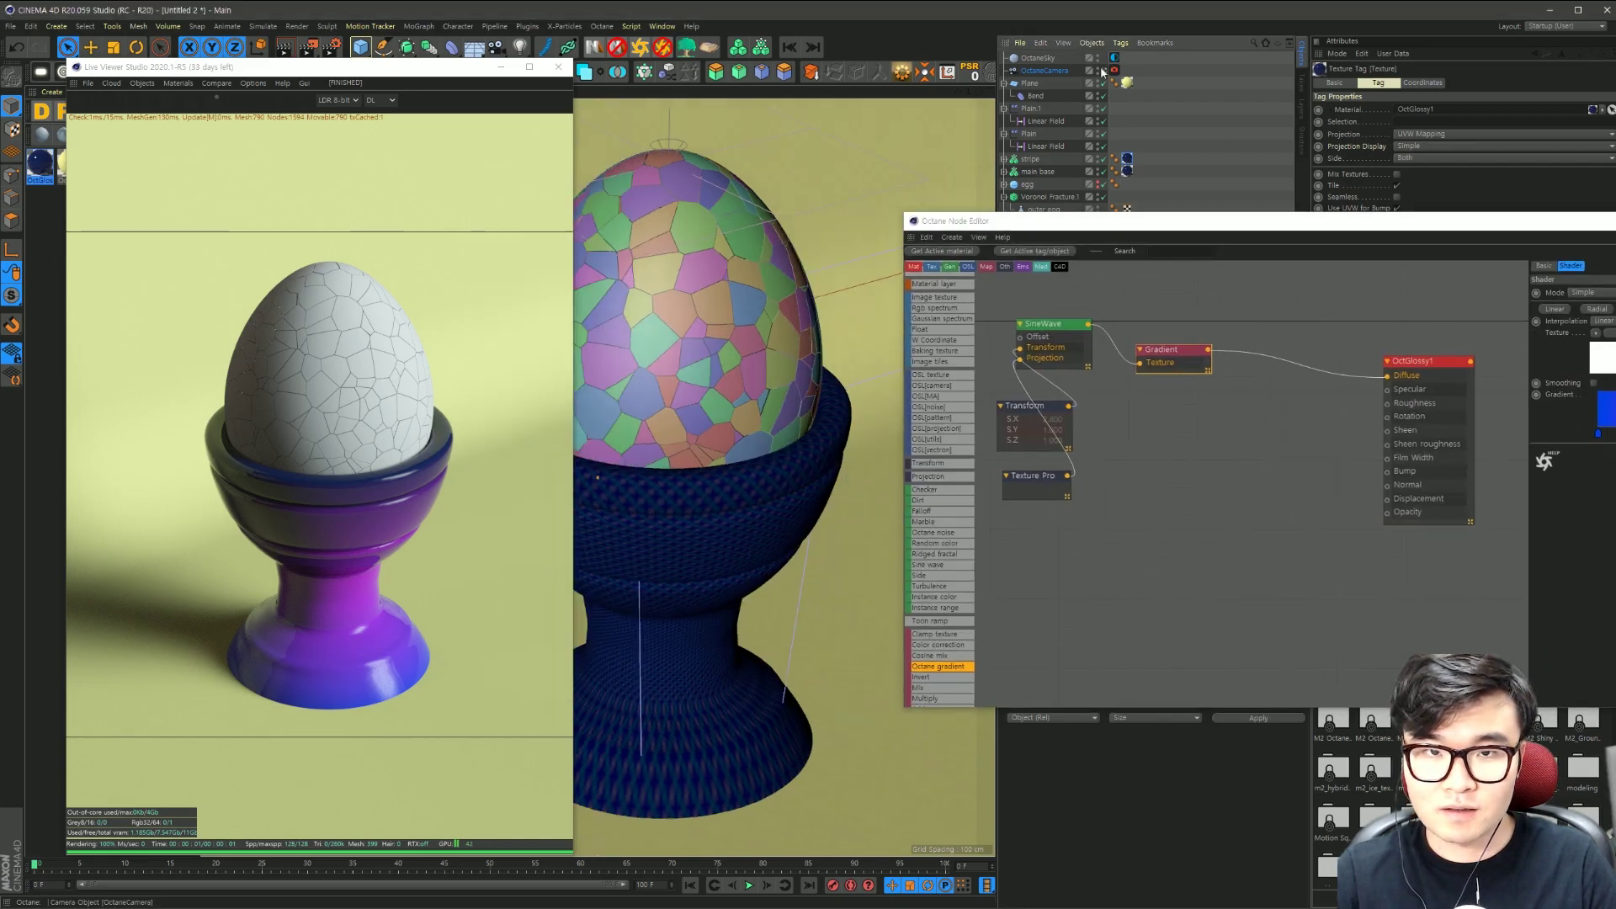
{"action": "left_click", "coordinate": [1111, 65]}
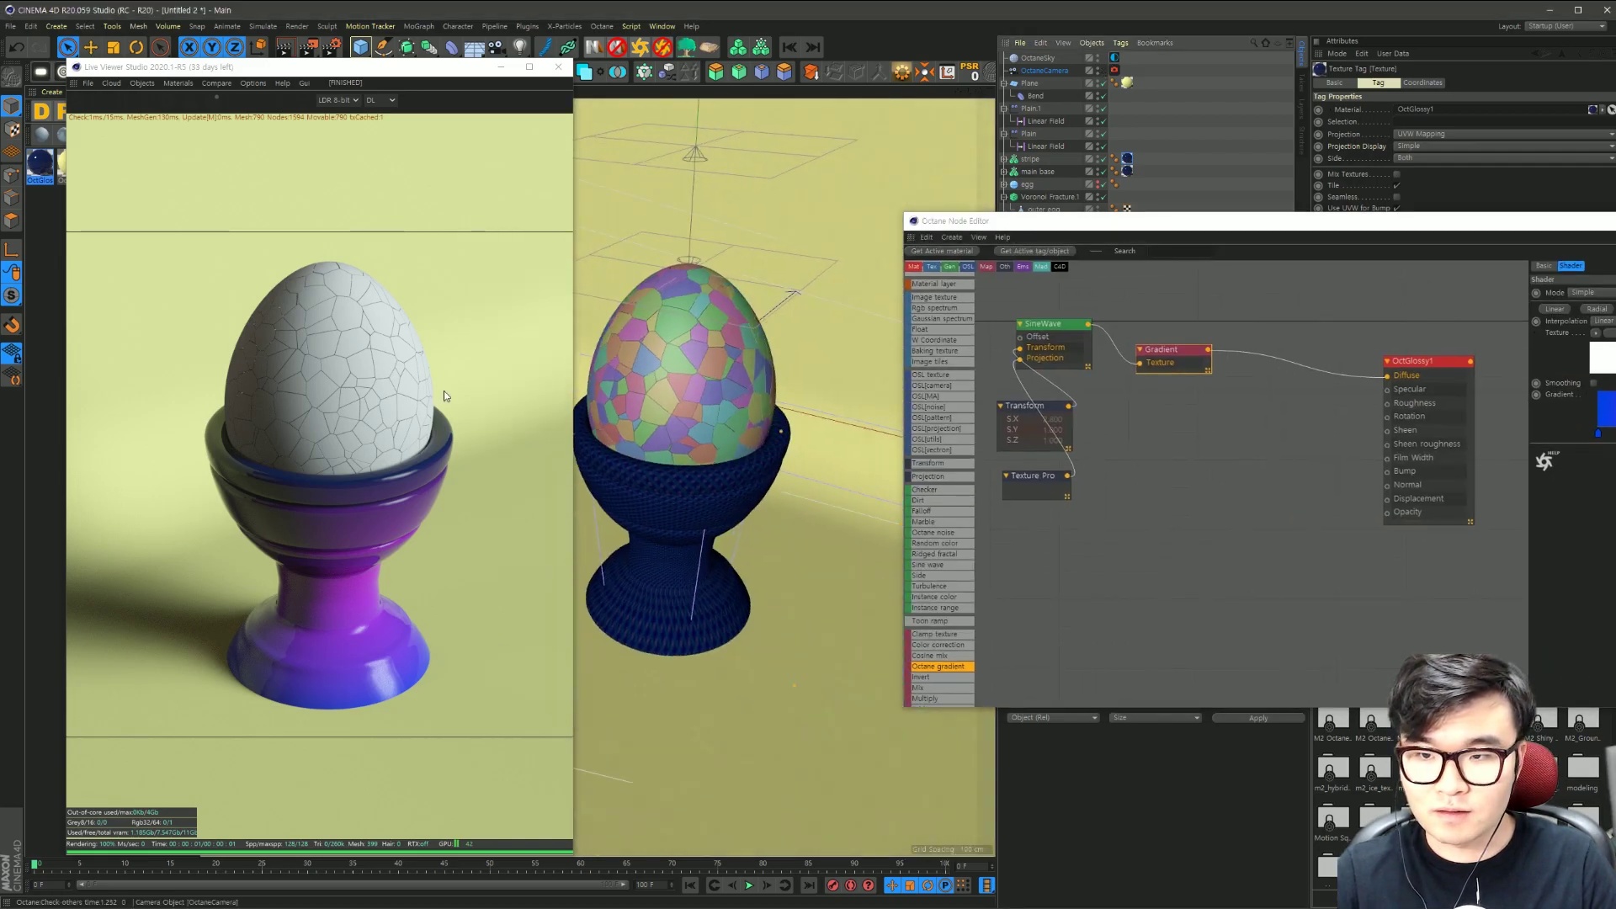
{"action": "scroll", "coordinate": [686, 278], "scroll_direction": "up", "scroll_amount": 3}
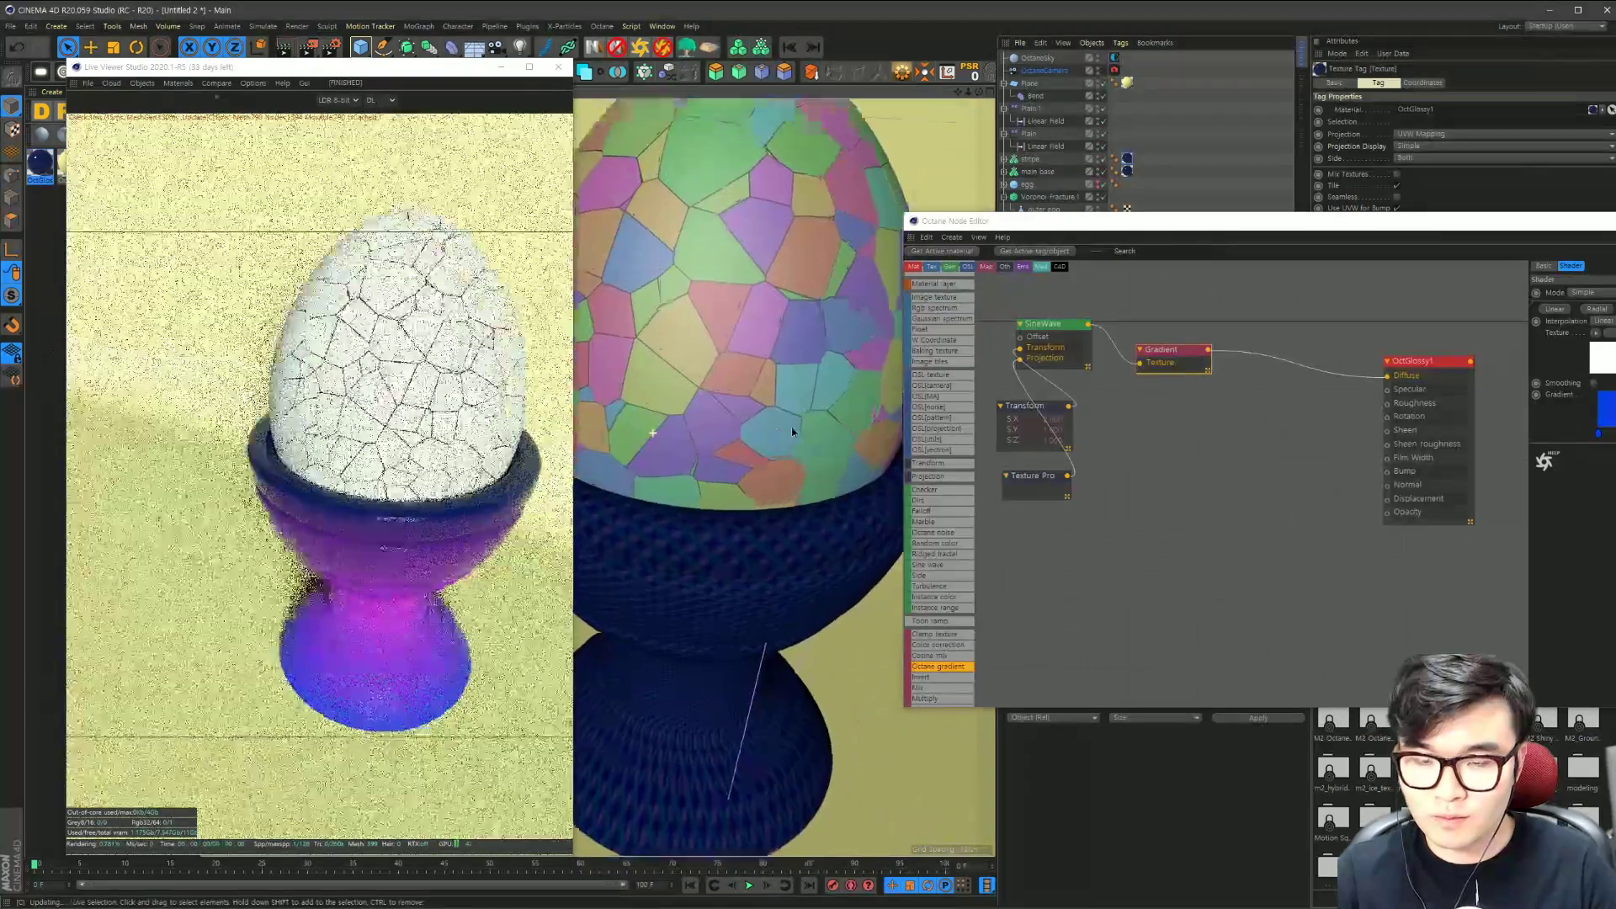
{"action": "scroll", "coordinate": [686, 278], "scroll_direction": "up", "scroll_amount": 3}
{"action": "scroll", "coordinate": [686, 277], "scroll_direction": "up", "scroll_amount": 3}
{"action": "scroll", "coordinate": [686, 277], "scroll_direction": "down", "scroll_amount": 2}
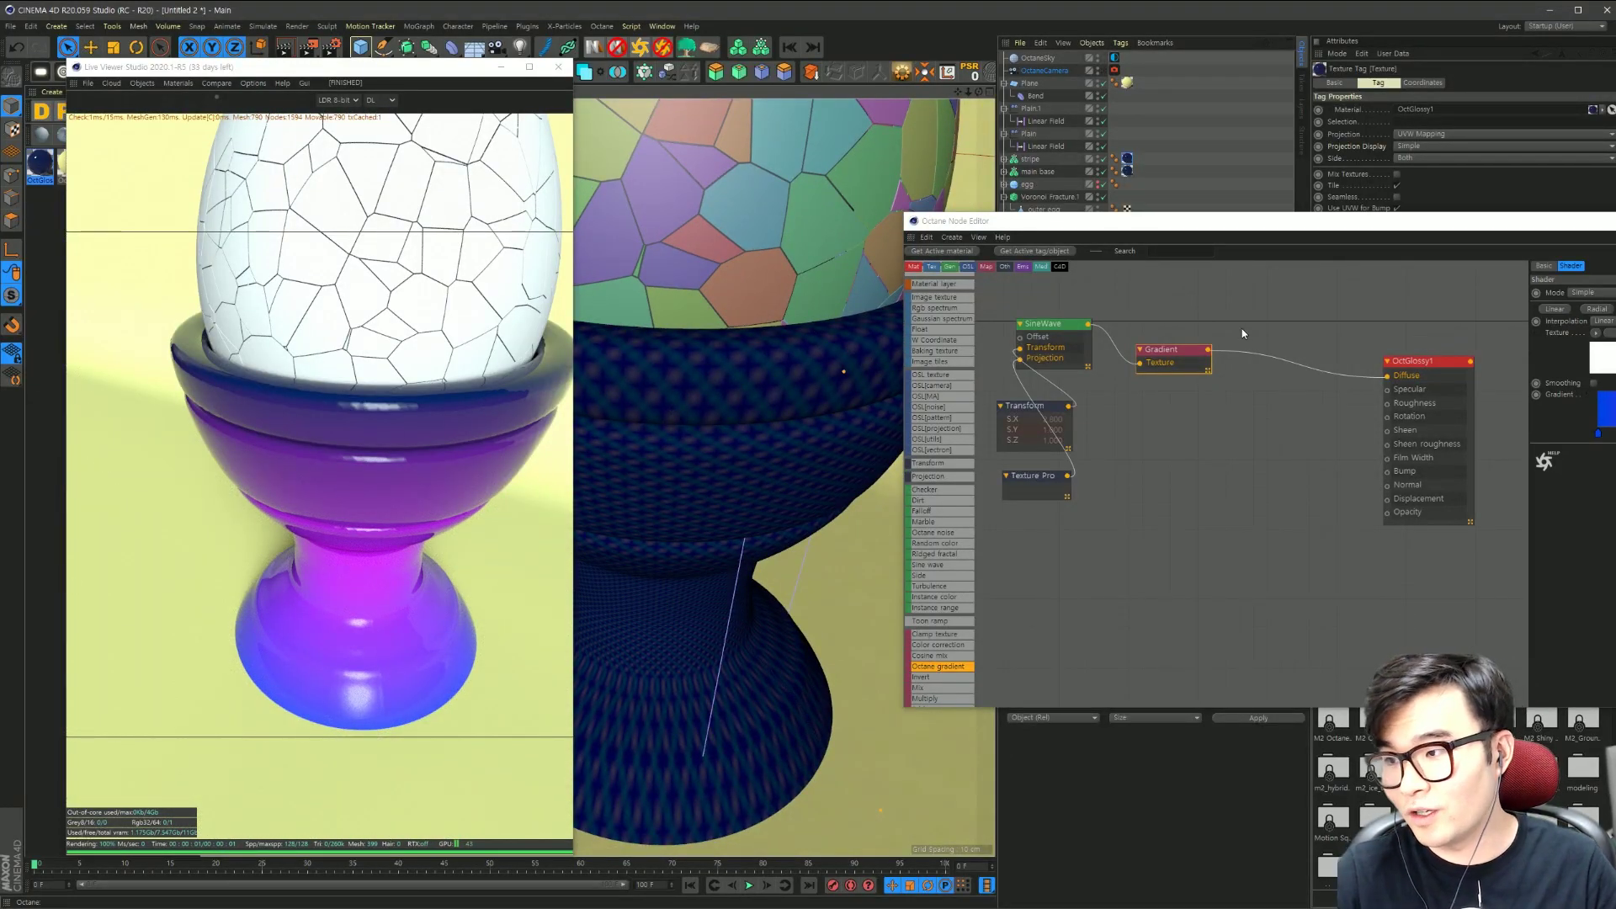
{"action": "left_click_drag", "start_coordinate": [1379, 222], "coordinate": [1207, 229]}
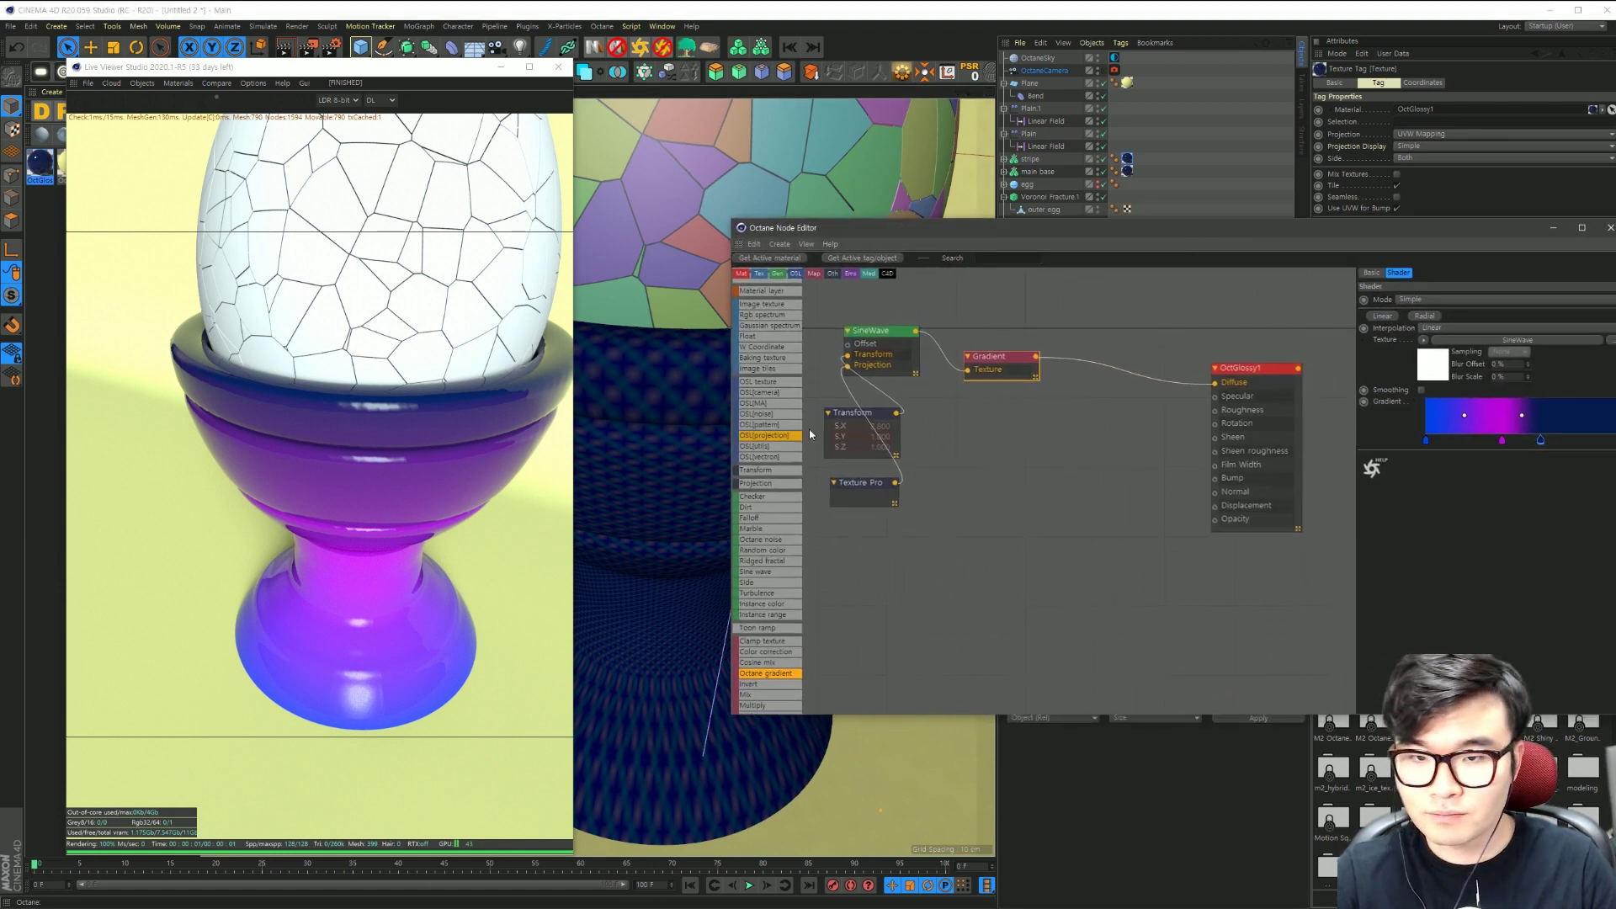
Step: Add an Image Texture node wired into OctGlossy1's Roughness input
{"action": "left_click", "coordinate": [1004, 525]}
{"action": "left_click_drag", "start_coordinate": [1076, 531], "coordinate": [1216, 413]}
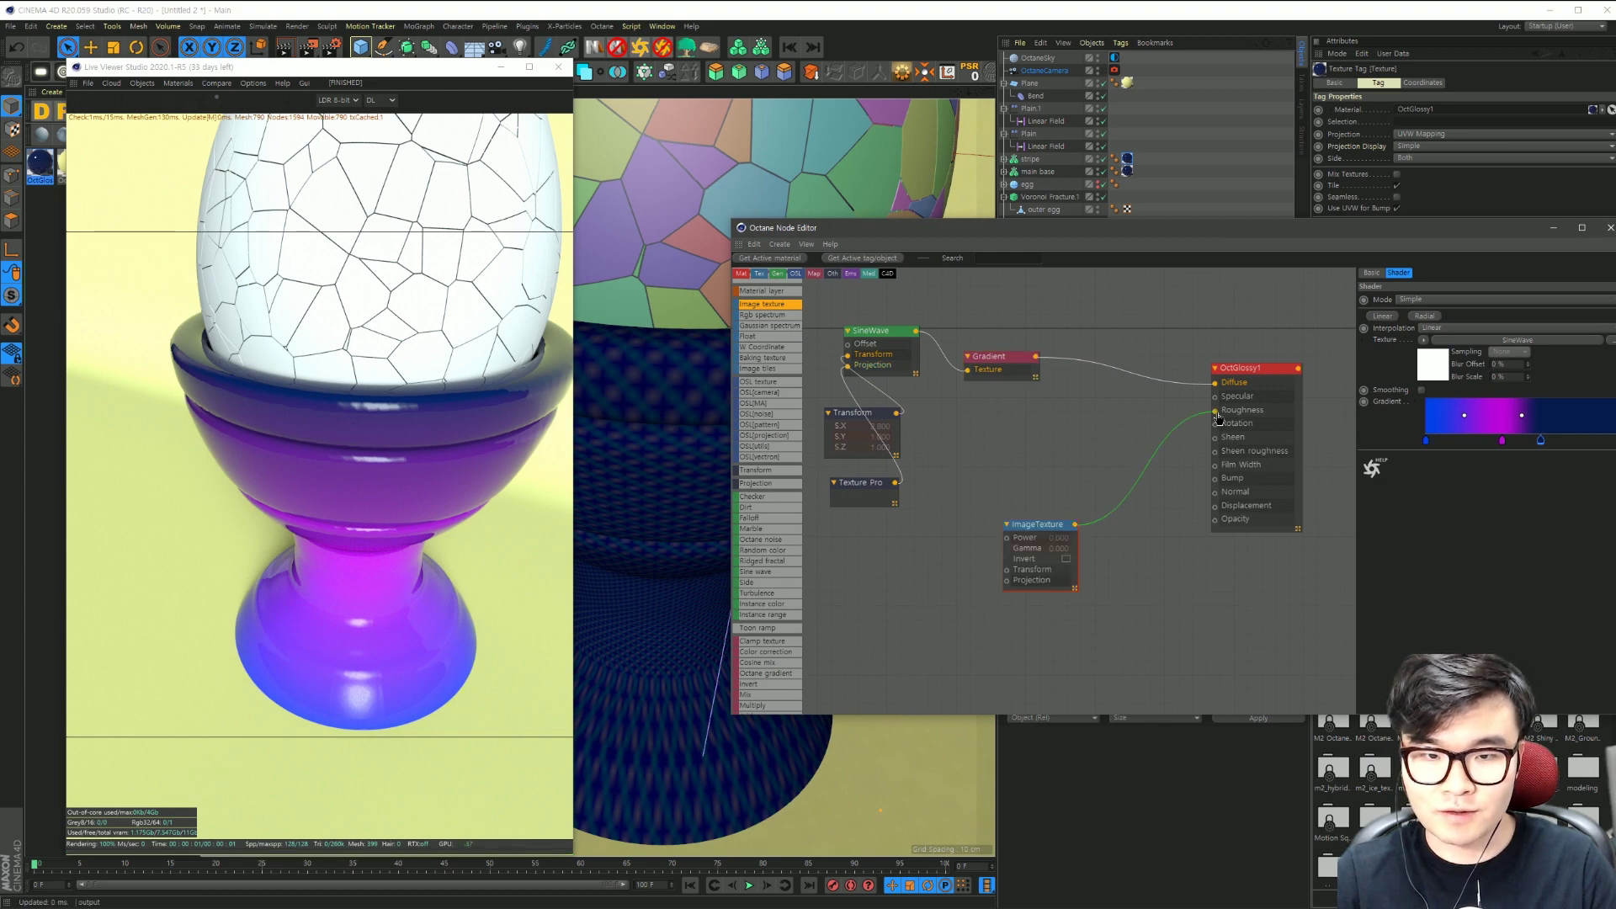
{"action": "left_click_drag", "start_coordinate": [1031, 525], "coordinate": [1011, 496]}
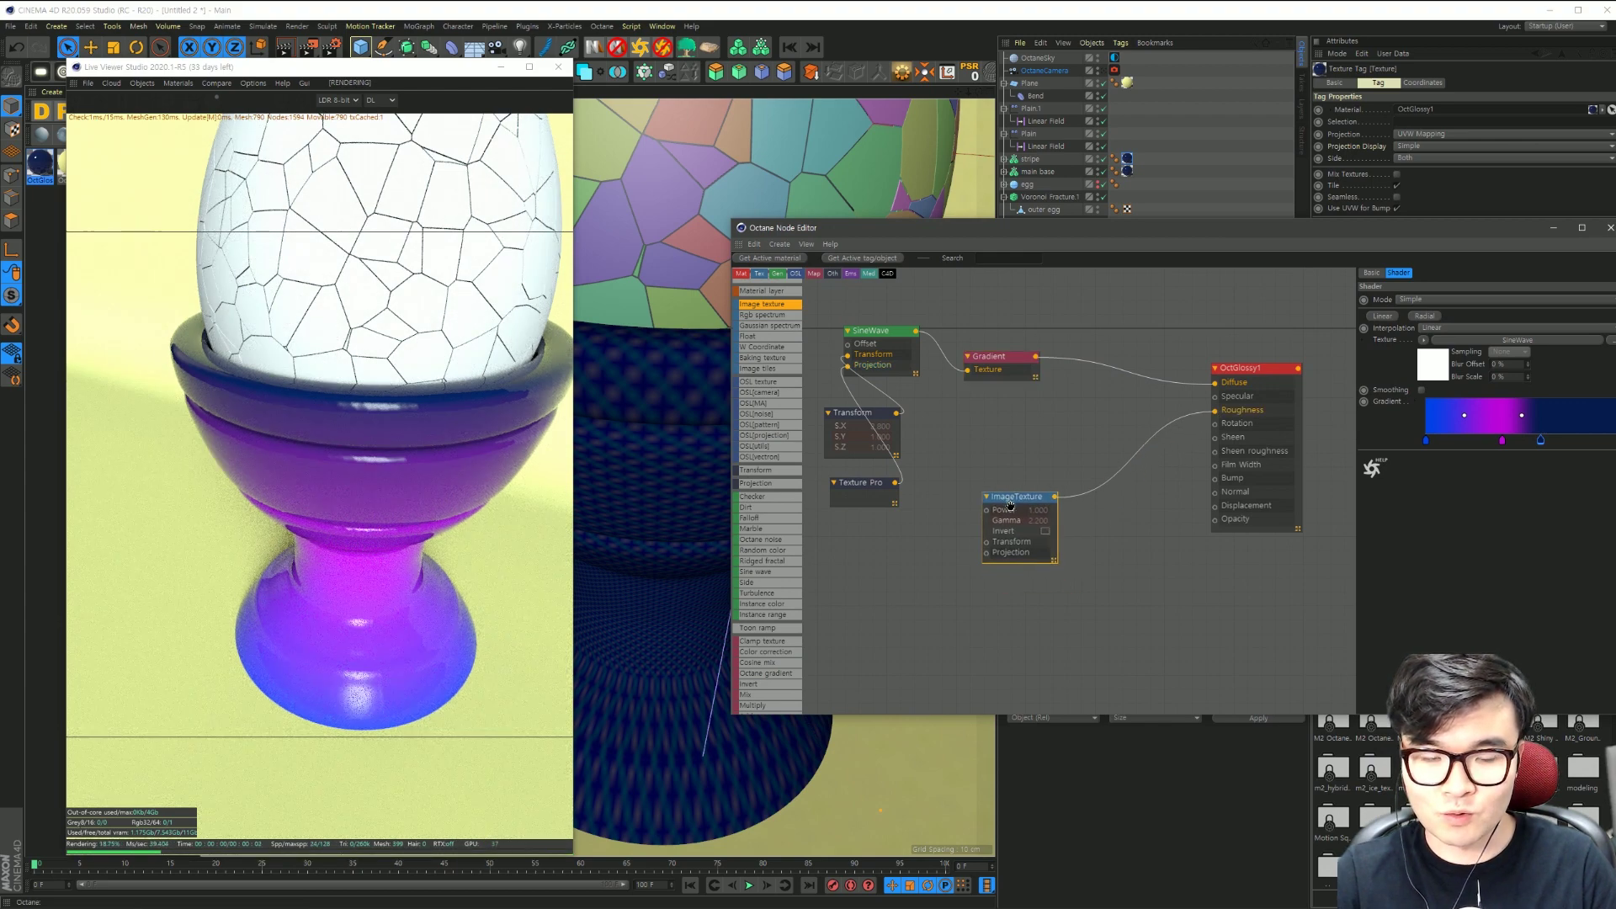
Step: Load the DirtWipes009 dark overlay dirt JPG from its REGULAR 3K folder
{"action": "left_click", "coordinate": [1609, 300]}
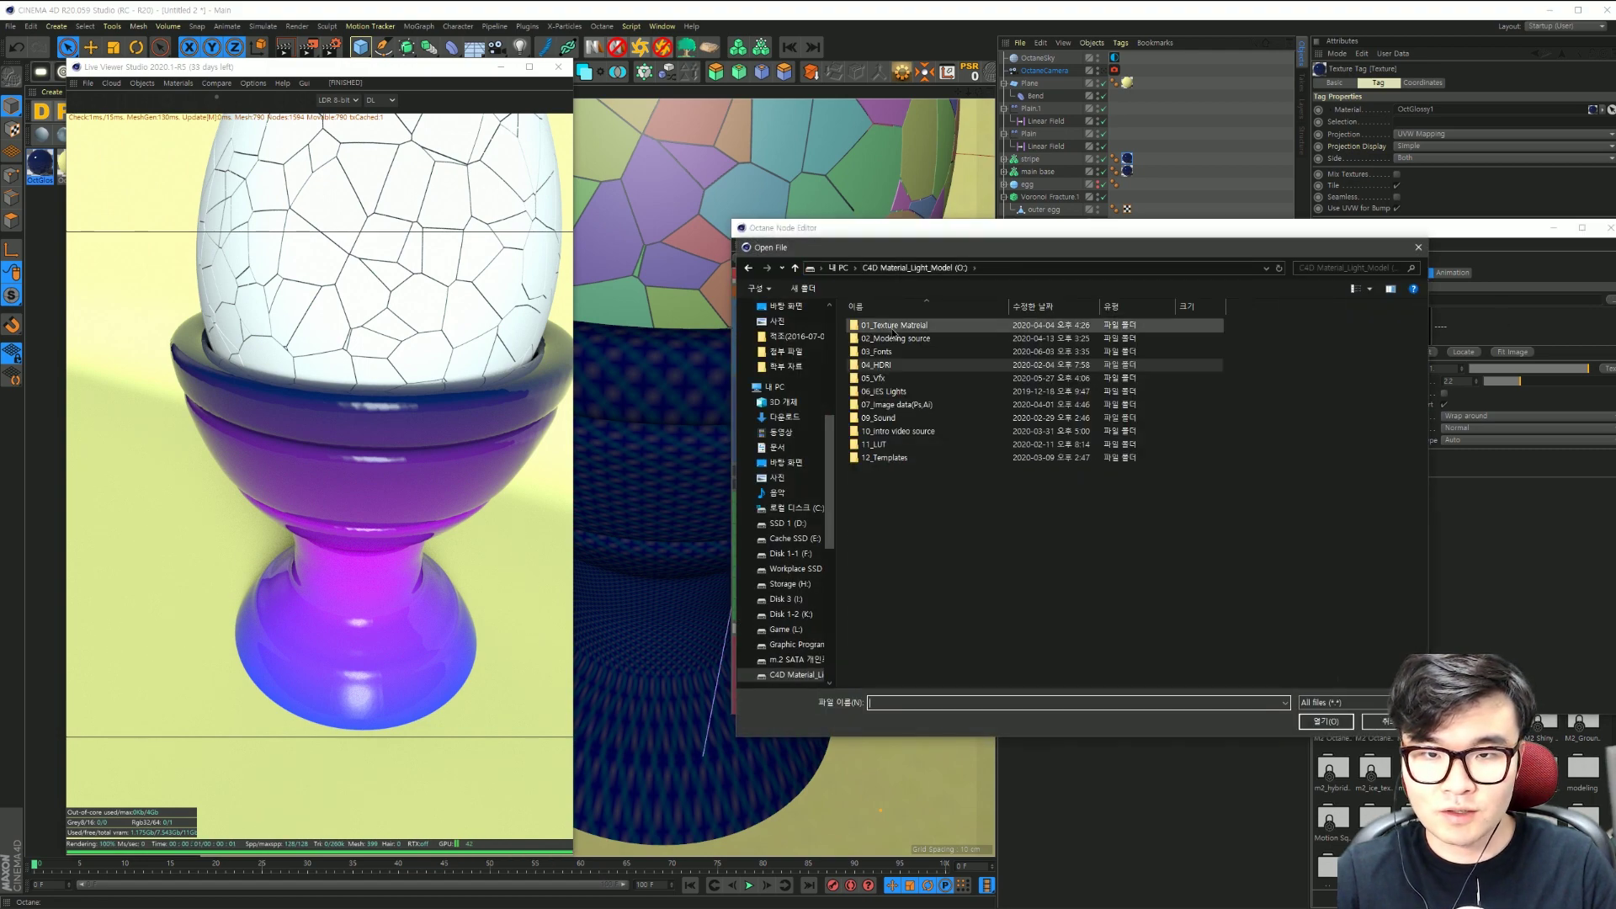
{"action": "scroll", "coordinate": [896, 471], "scroll_direction": "down", "scroll_amount": 3}
{"action": "double_click", "coordinate": [896, 497]}
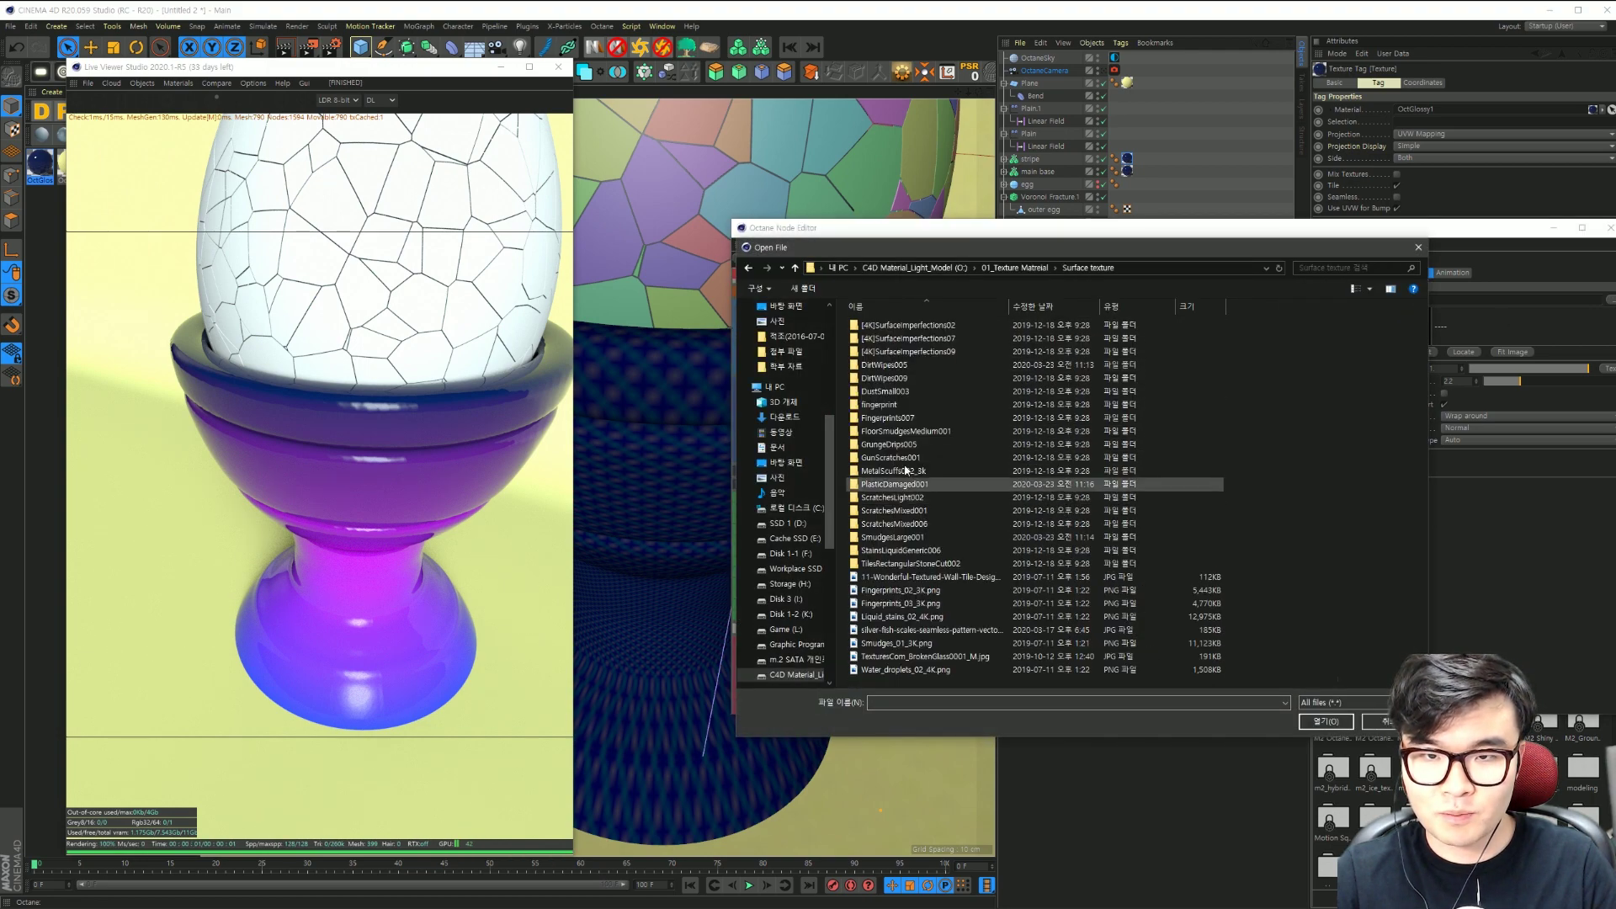
{"action": "double_click", "coordinate": [884, 378]}
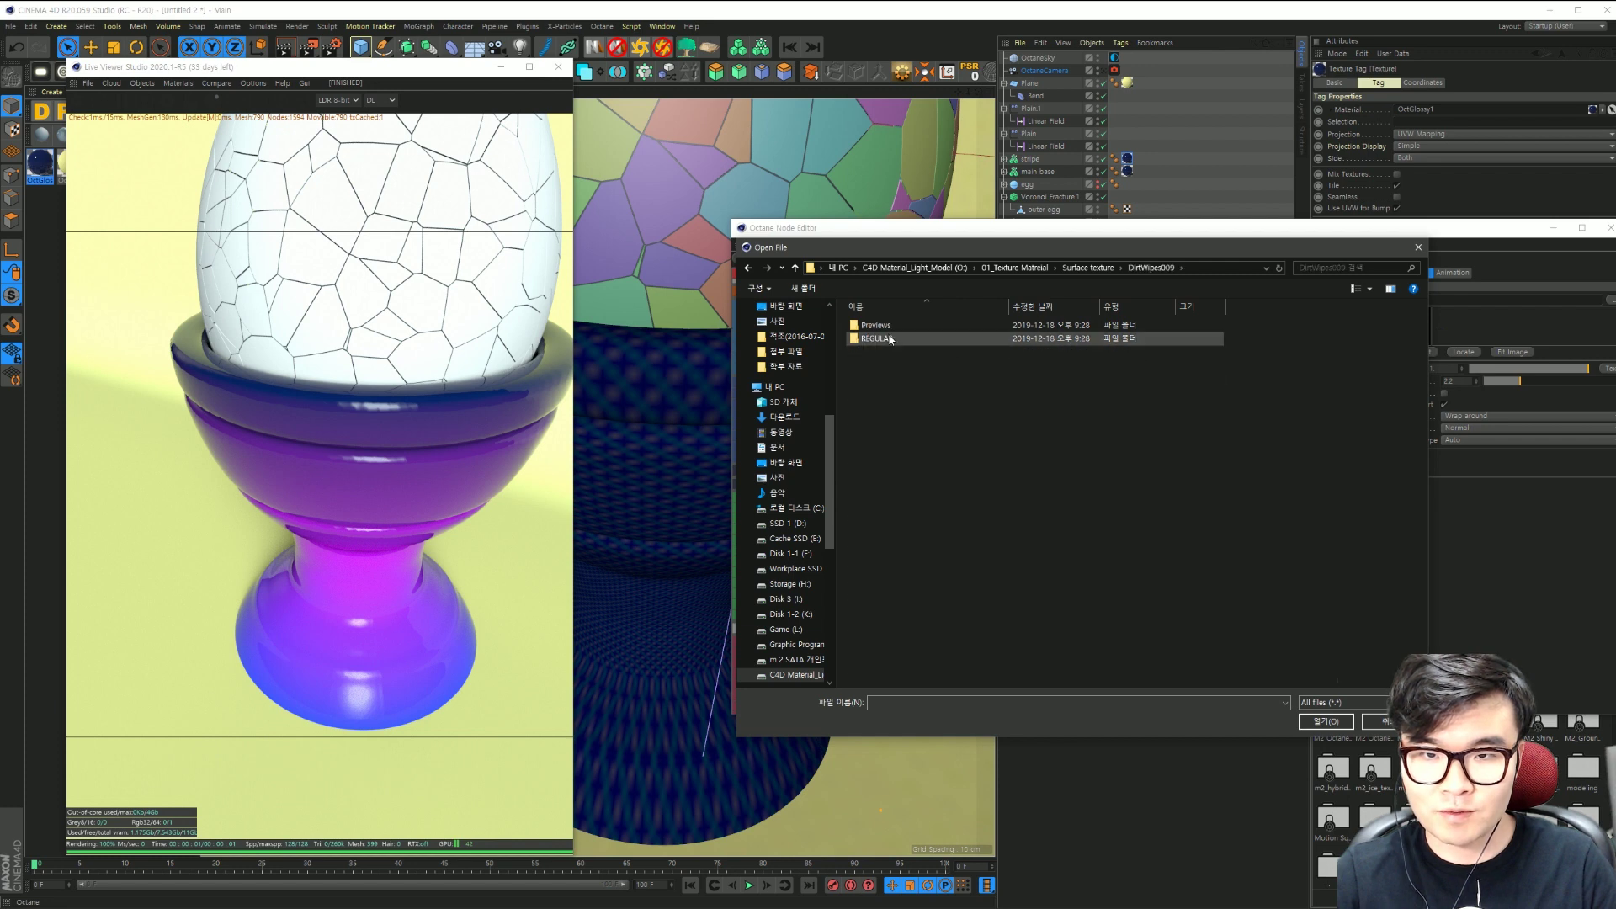
{"action": "double_click", "coordinate": [891, 338]}
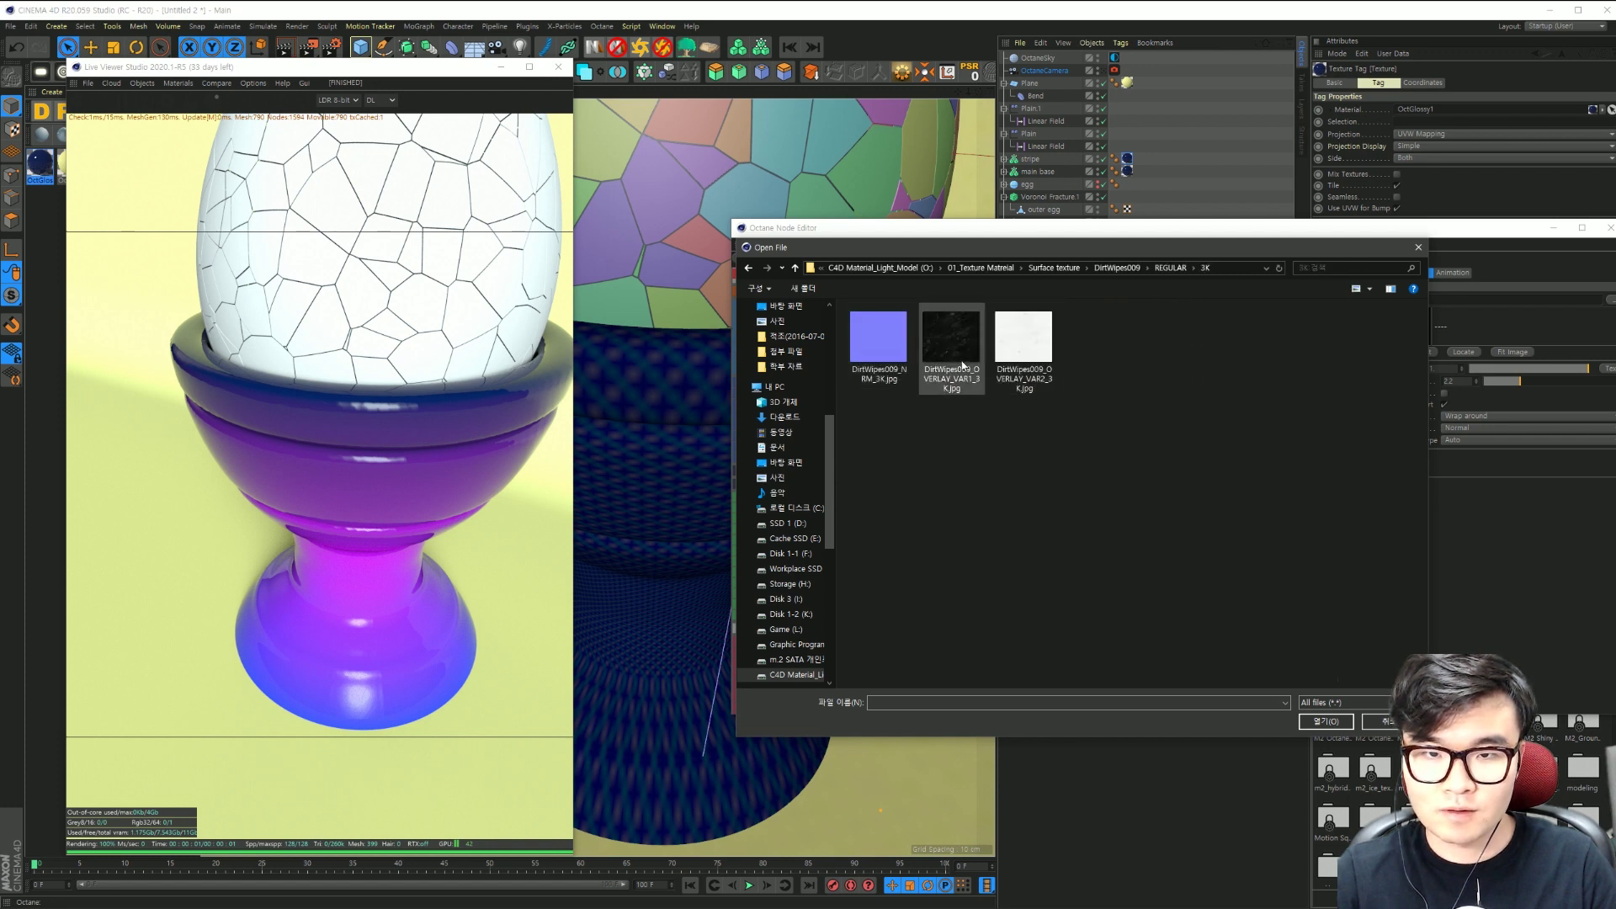
{"action": "double_click", "coordinate": [962, 363]}
{"action": "left_click", "coordinate": [1138, 500]}
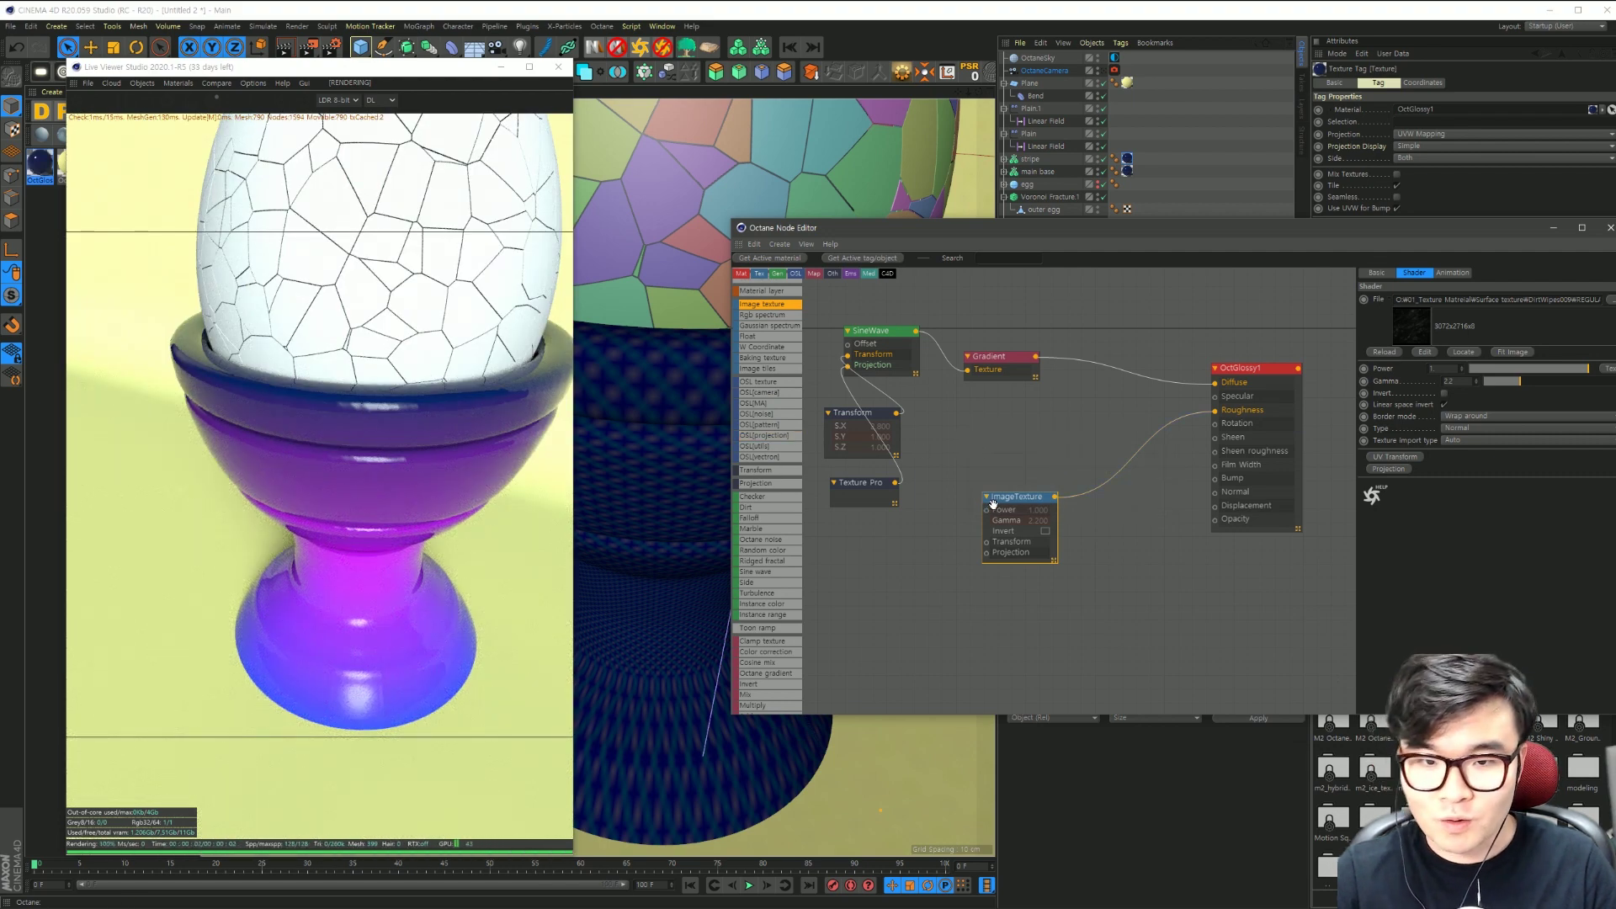
{"action": "left_click_drag", "start_coordinate": [1146, 226], "coordinate": [1048, 216]}
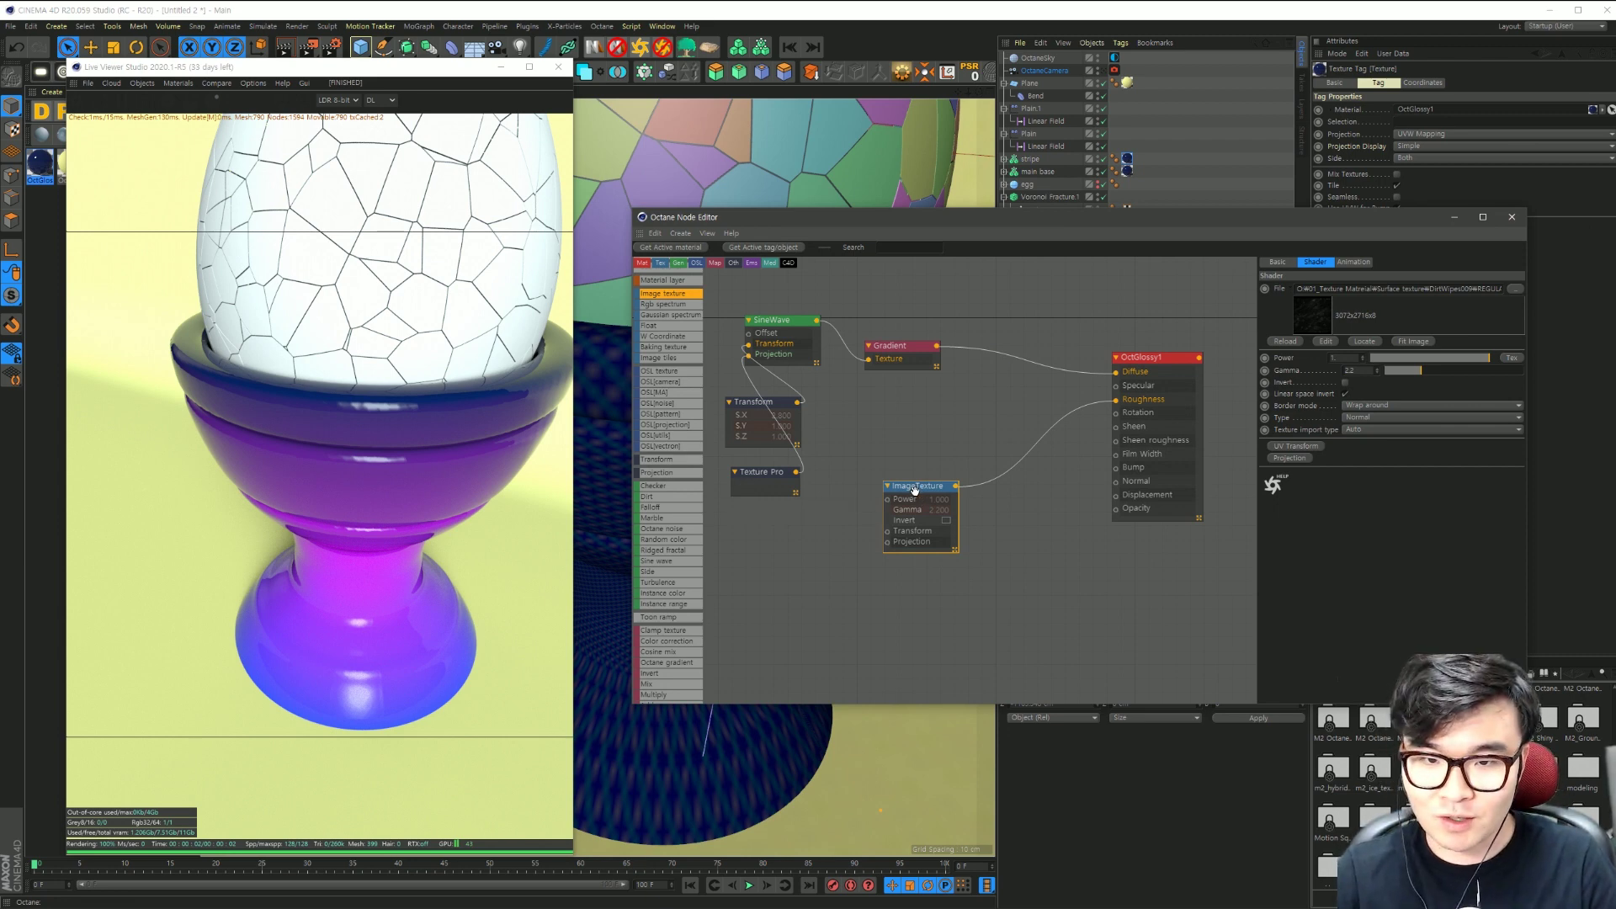
Step: Insert an Octane Gradient between the Image Texture and Roughness and solo it
{"action": "left_click_drag", "start_coordinate": [910, 483], "coordinate": [880, 493]}
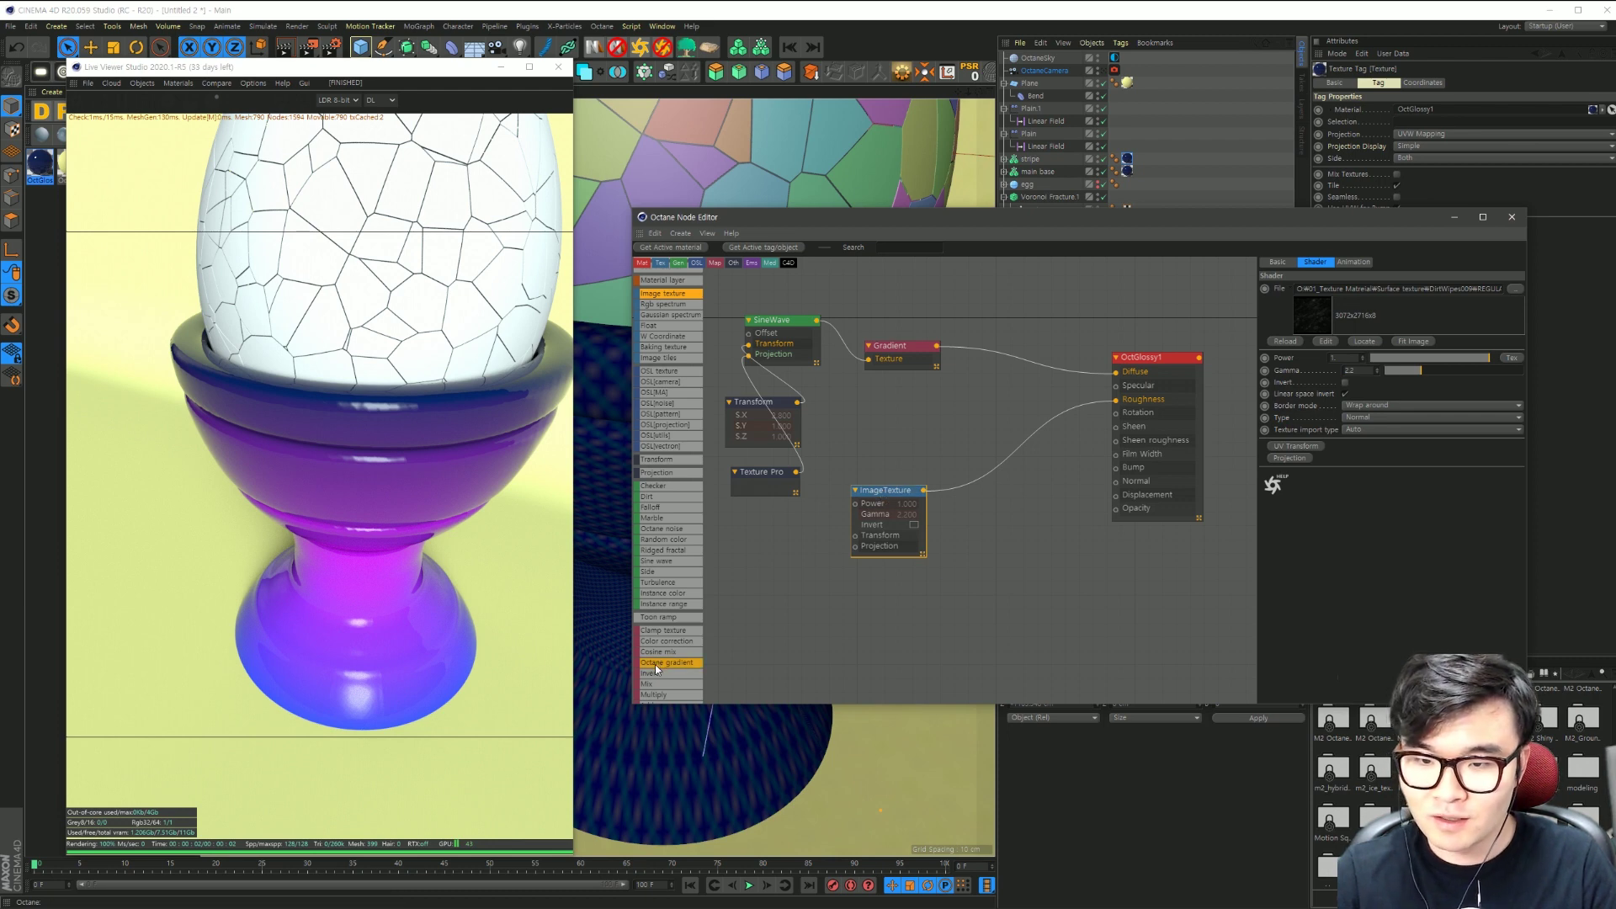
{"action": "left_click_drag", "start_coordinate": [659, 665], "coordinate": [976, 539]}
{"action": "left_click_drag", "start_coordinate": [1024, 447], "coordinate": [1023, 447]}
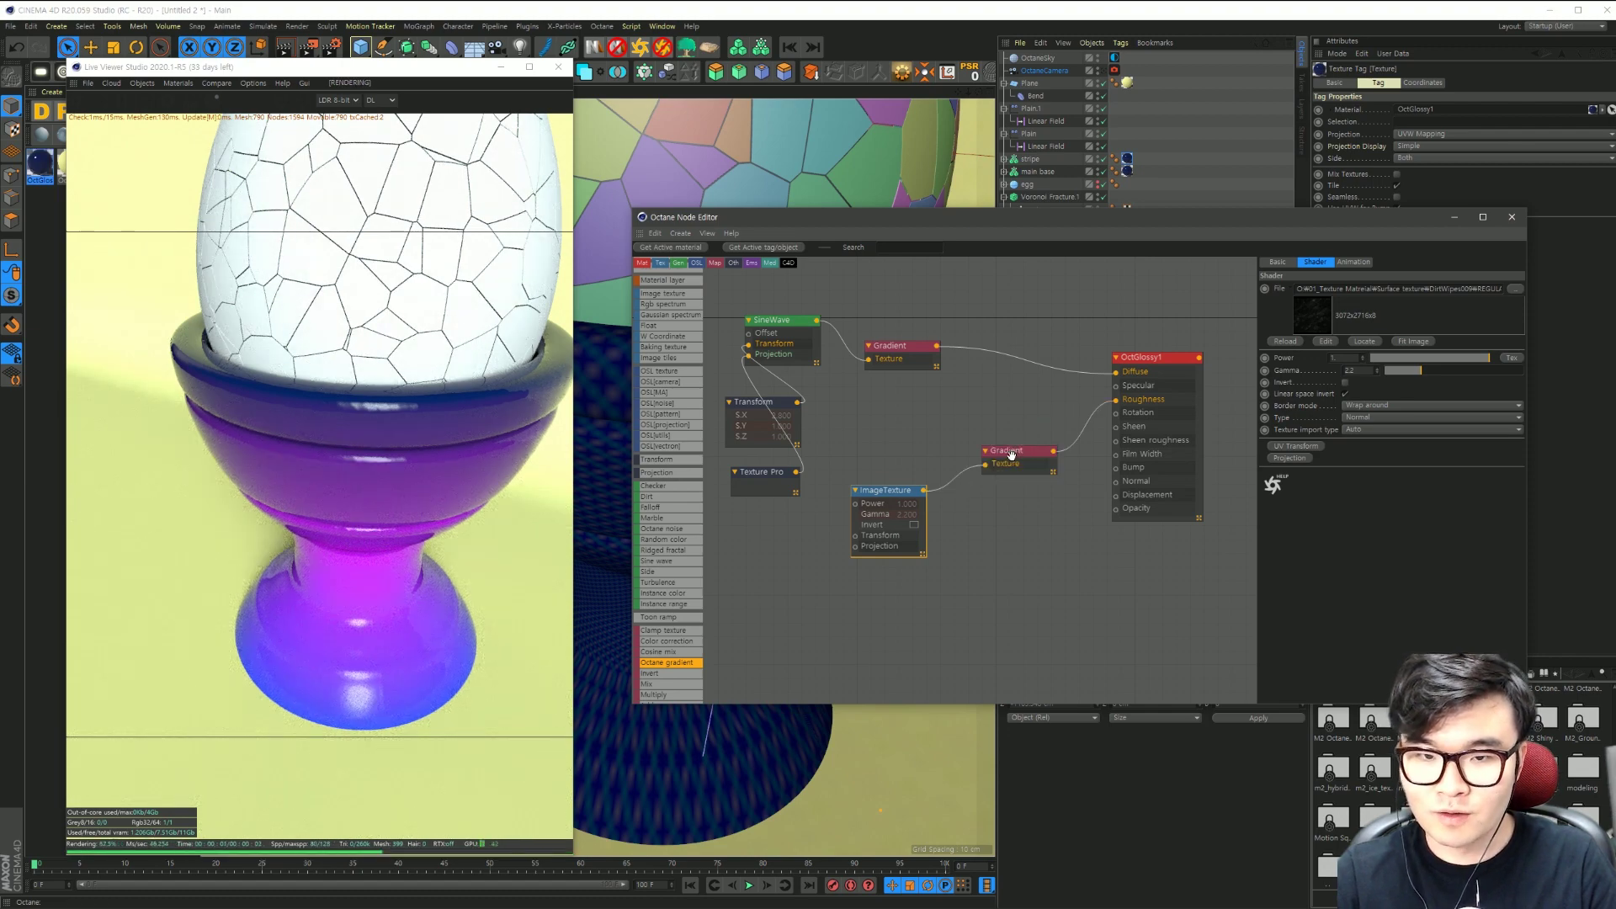
{"action": "left_click", "coordinate": [1012, 454]}
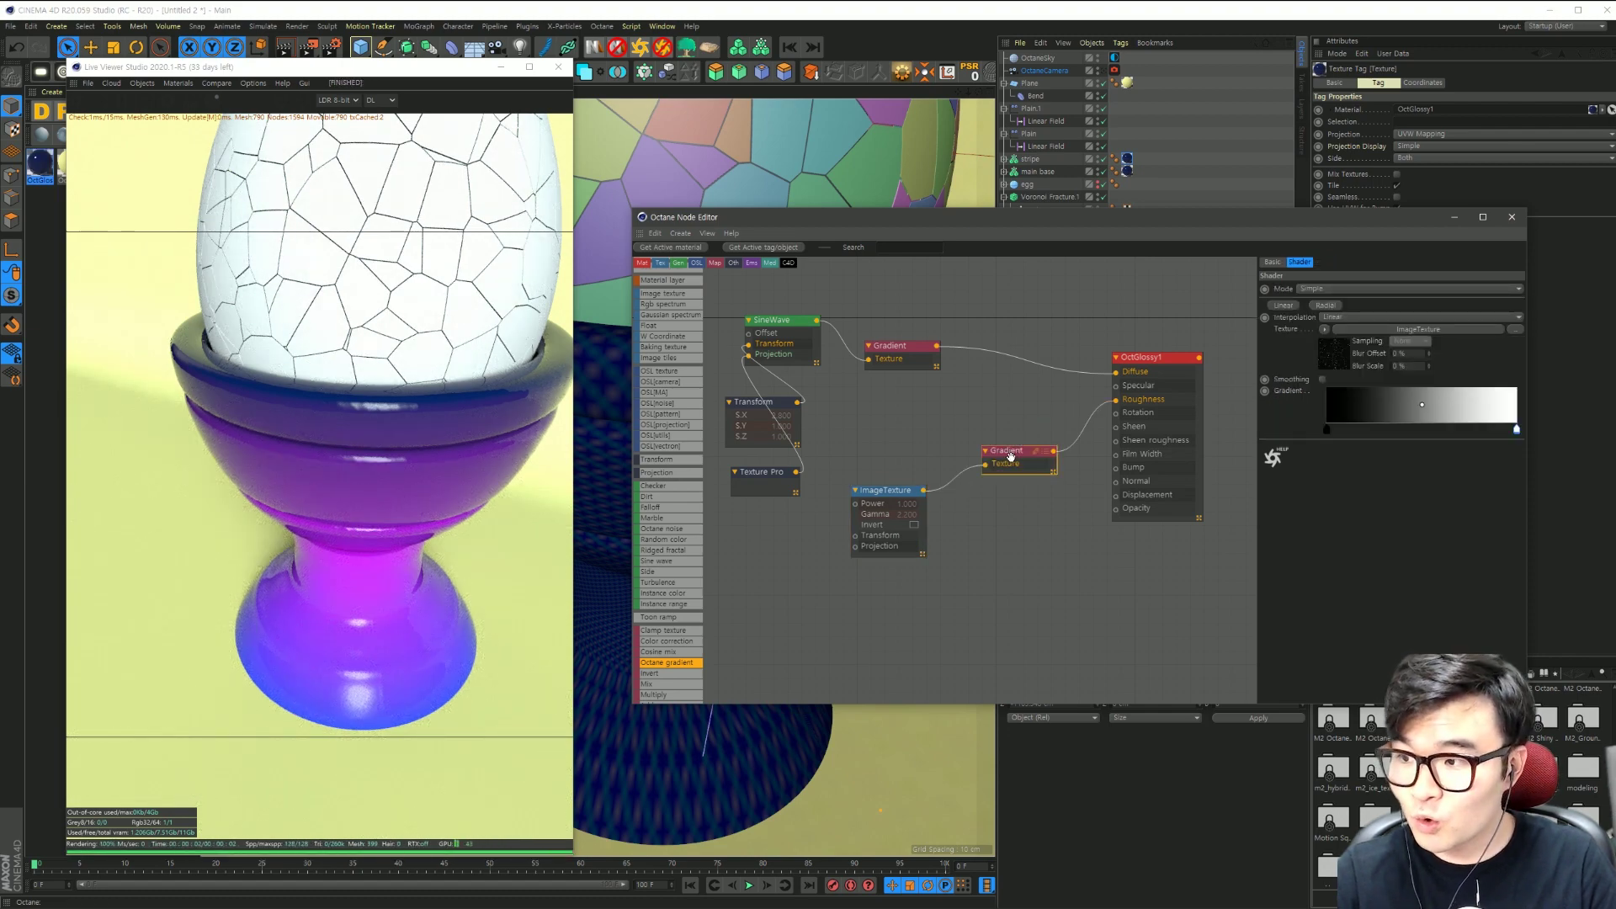
{"action": "right_click", "coordinate": [1011, 455]}
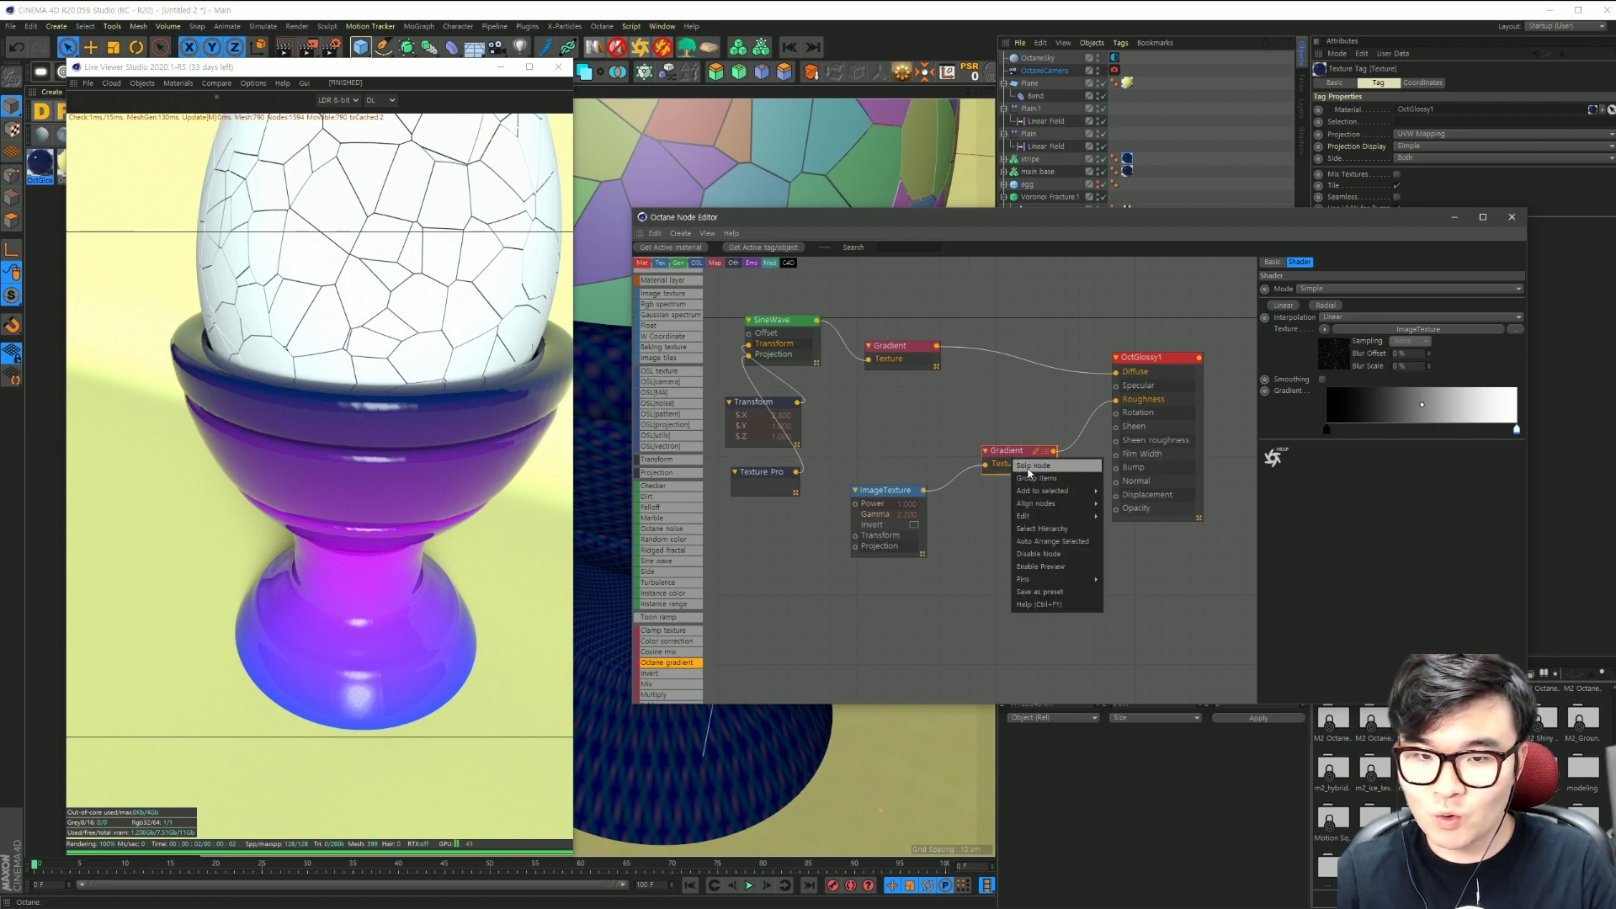
{"action": "left_click", "coordinate": [1032, 465]}
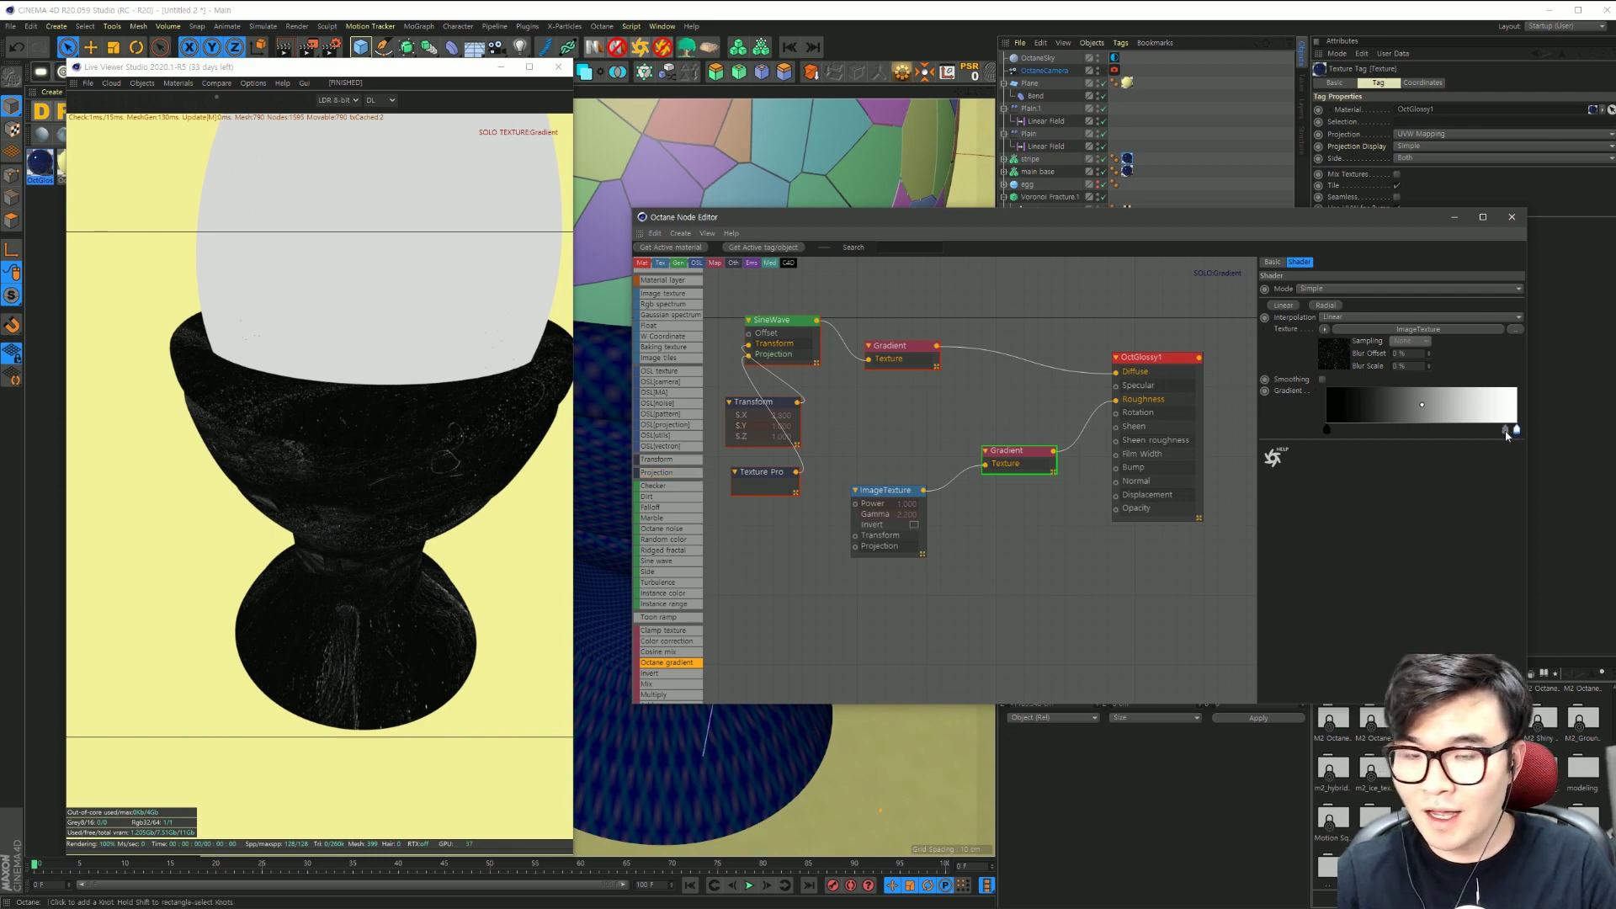
Step: Slide the gradient's white stop inward so roughness brightens sooner, then disable solo
{"action": "left_click", "coordinate": [1506, 431]}
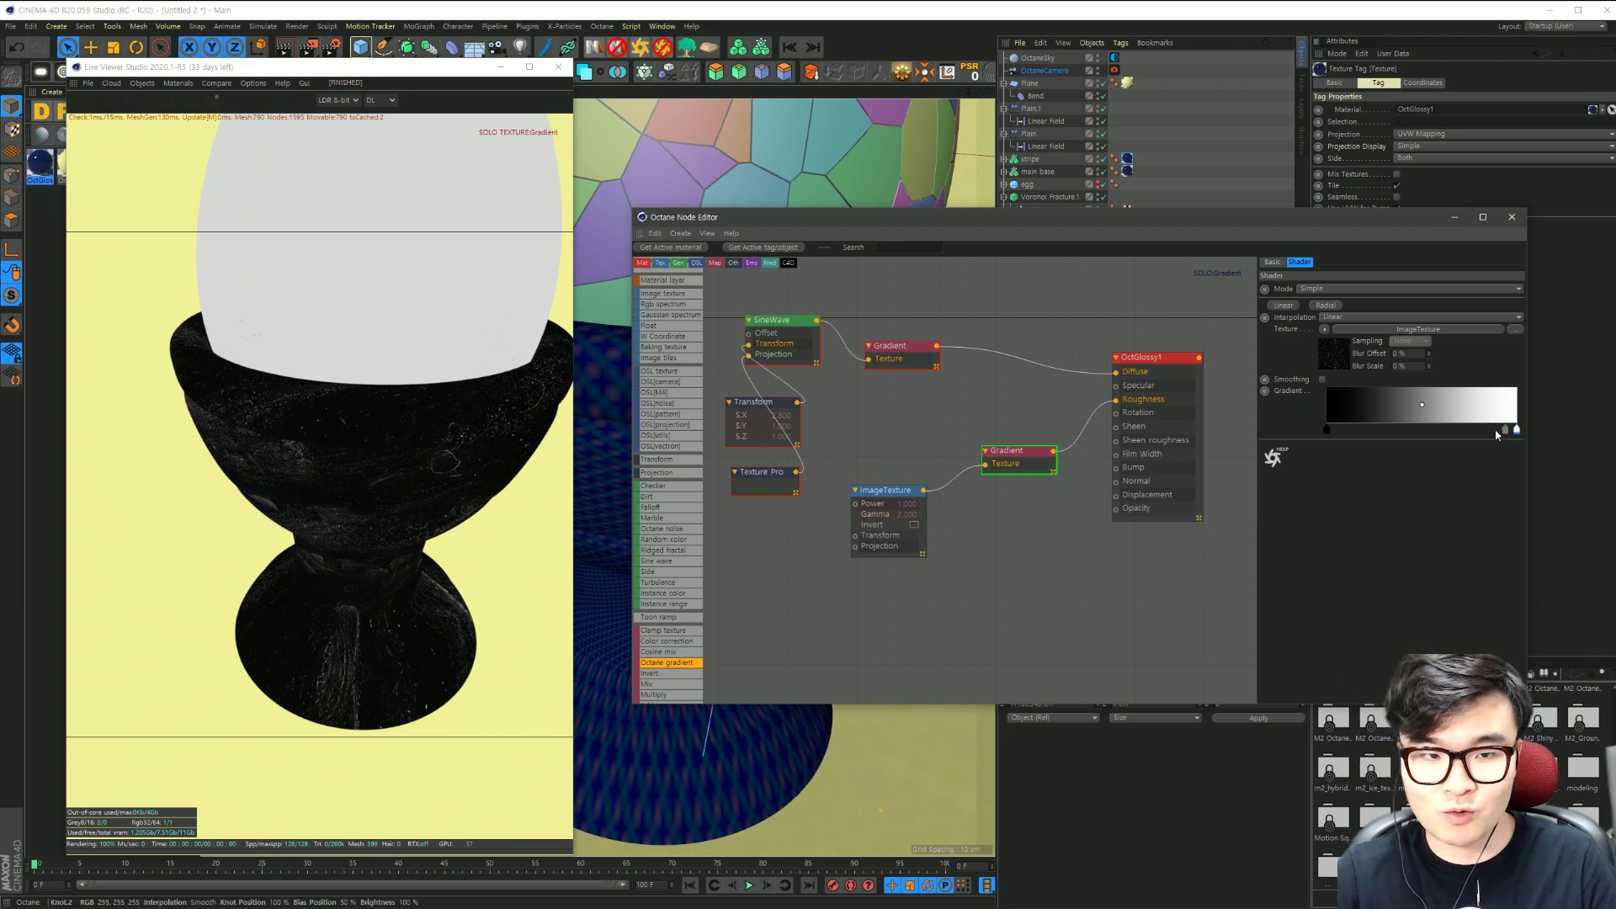
{"action": "left_click_drag", "start_coordinate": [1017, 223], "coordinate": [1001, 224]}
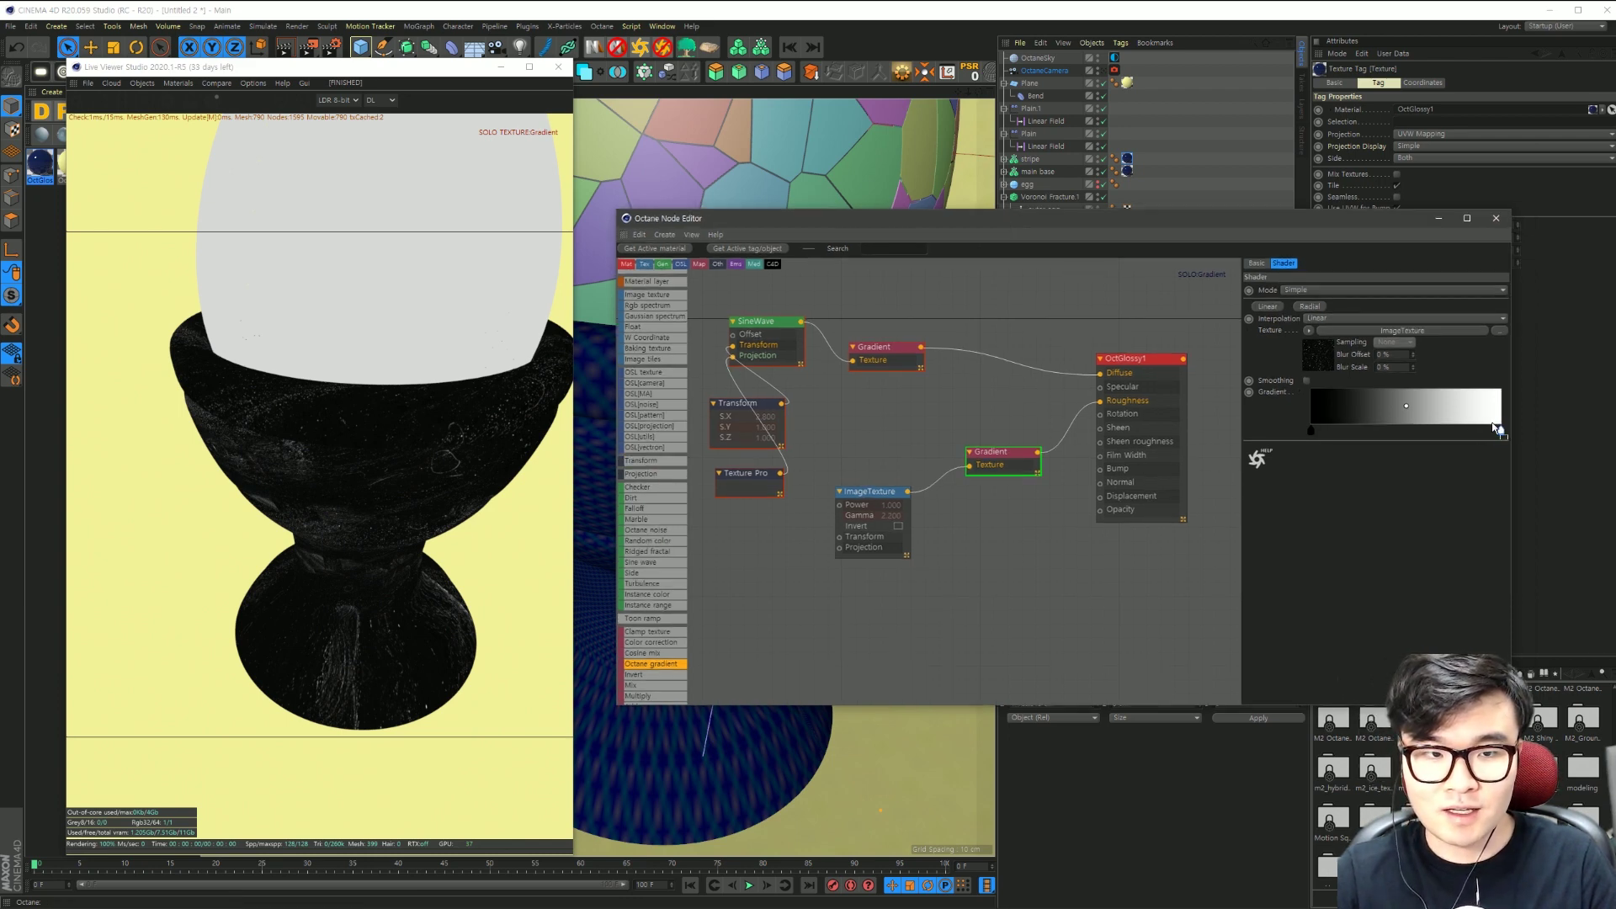
{"action": "left_click_drag", "start_coordinate": [1497, 429], "coordinate": [1327, 431]}
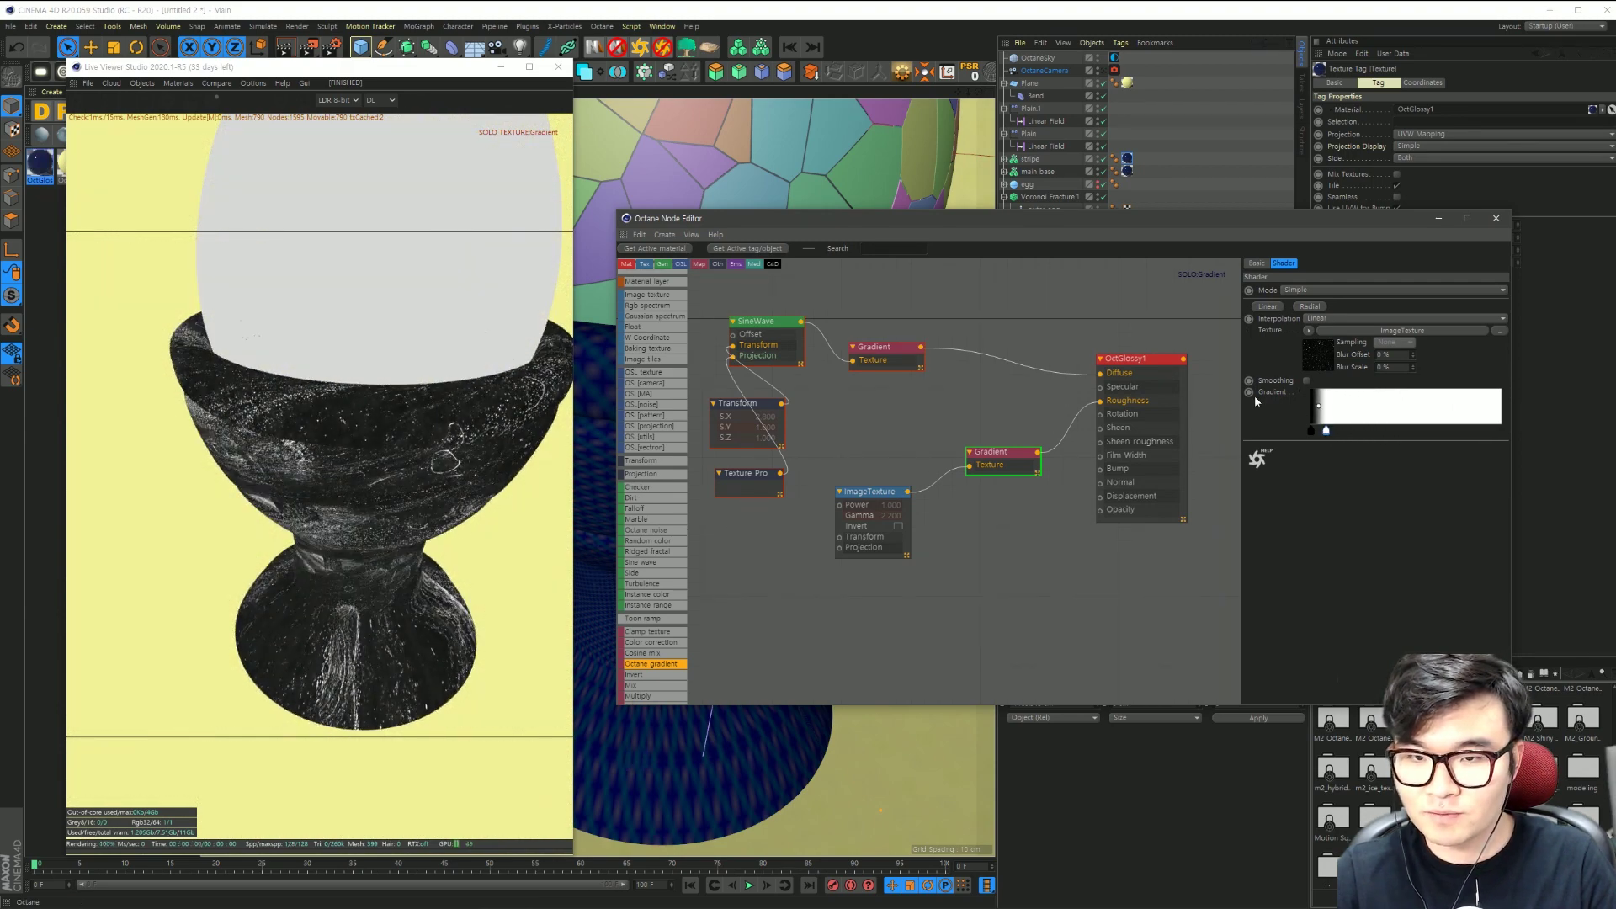
{"action": "right_click", "coordinate": [984, 453]}
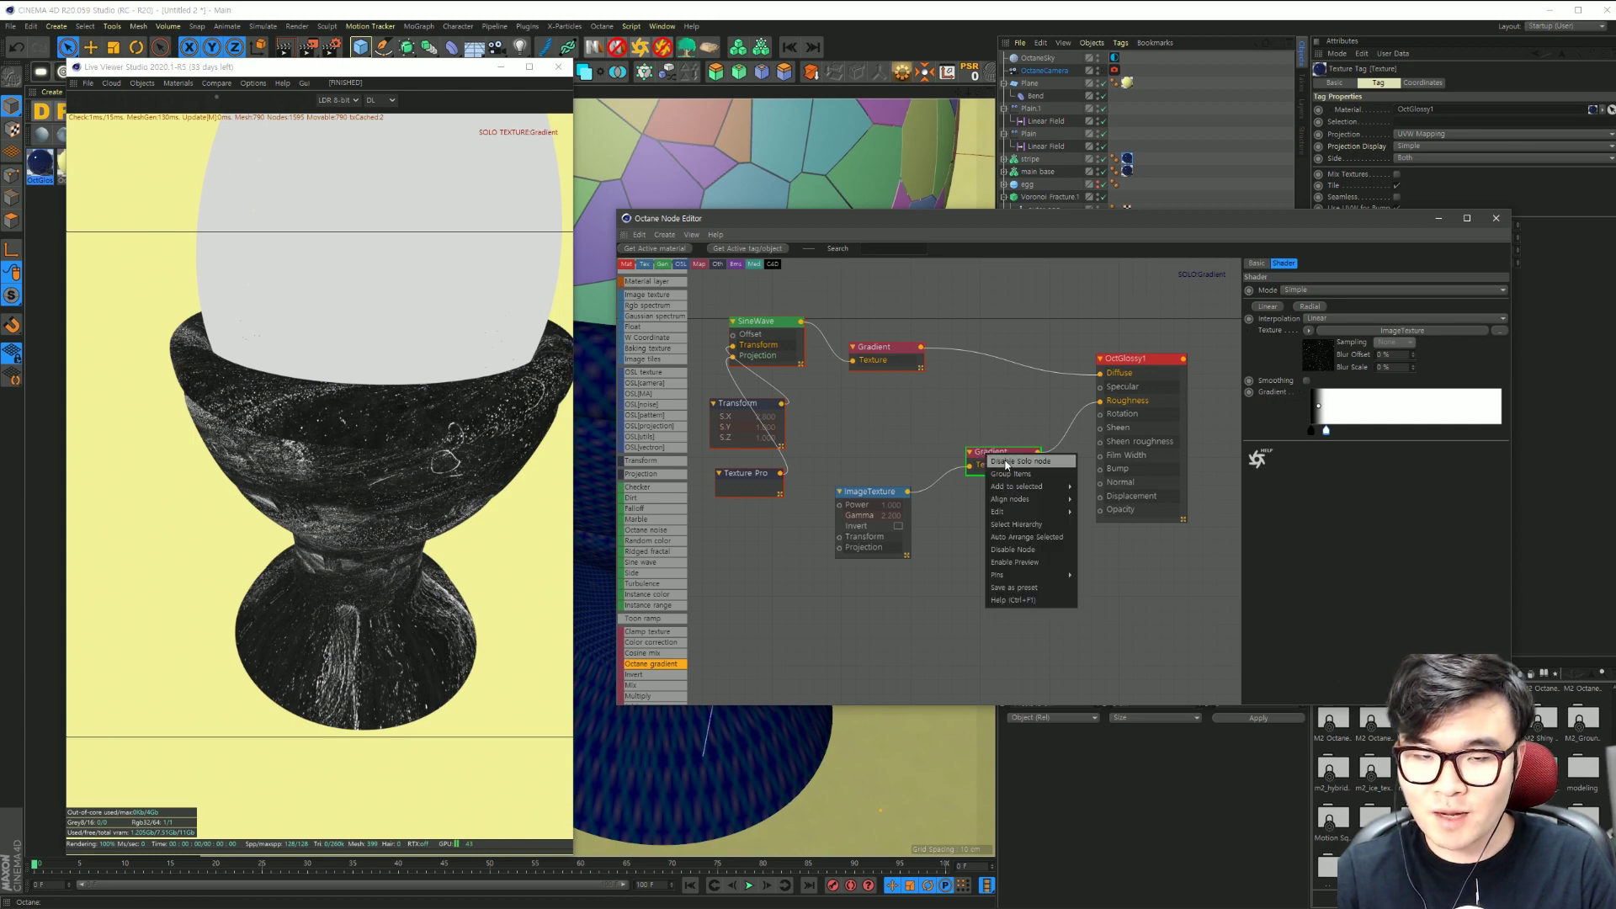
{"action": "left_click", "coordinate": [1007, 462]}
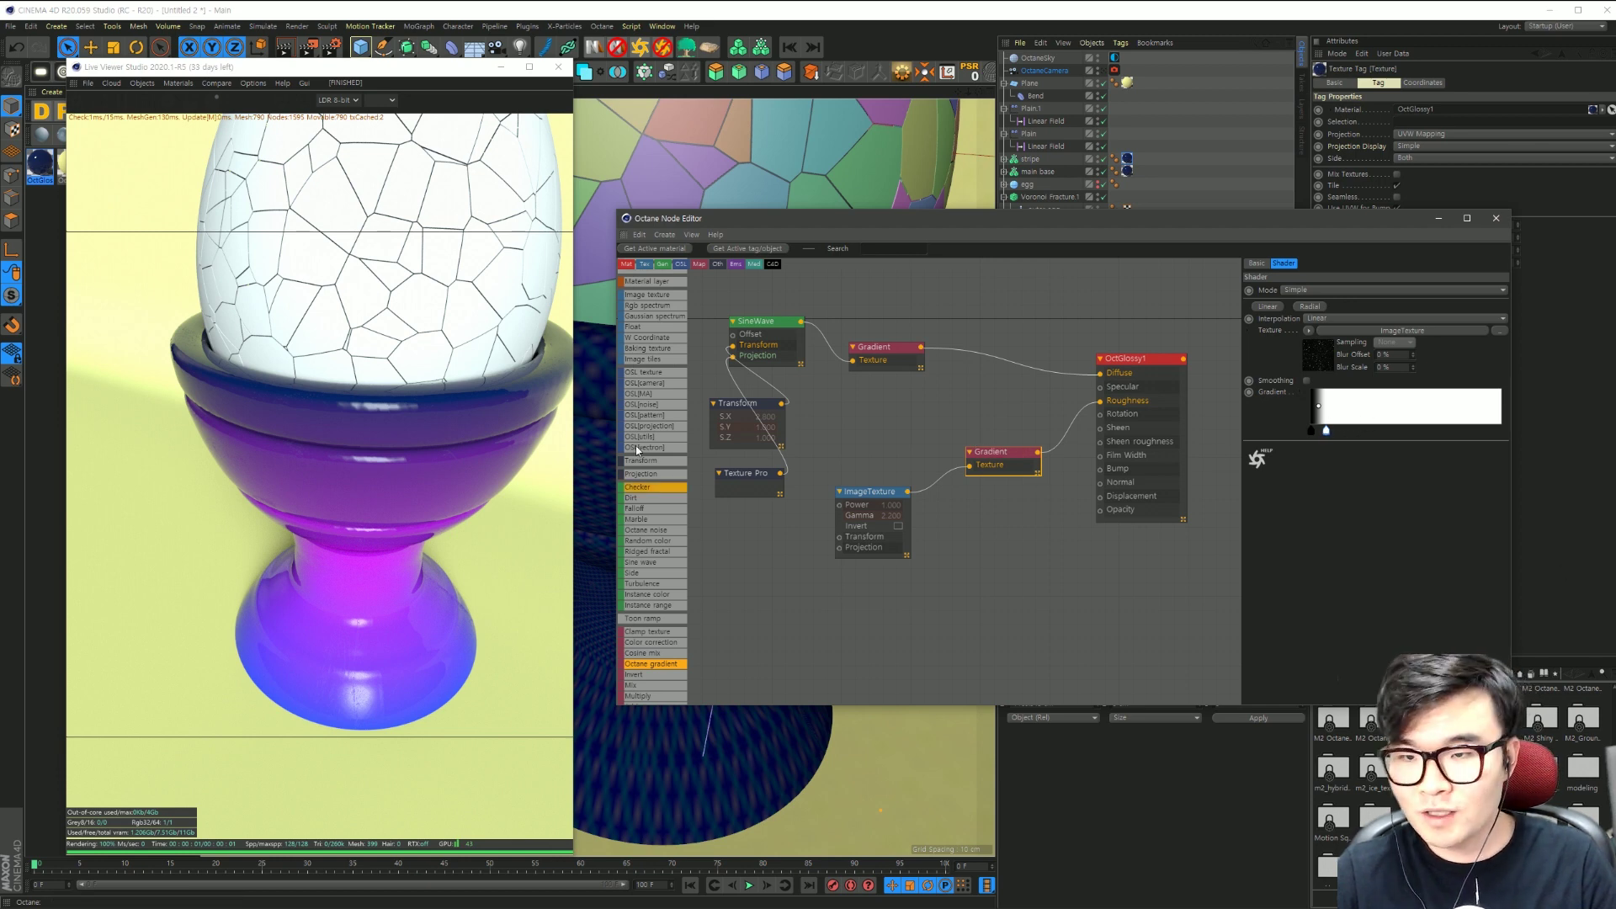
Step: Re-check the soloed roughness gradient, then restore the full material view
{"action": "right_click", "coordinate": [1016, 462]}
{"action": "left_click", "coordinate": [1030, 468]}
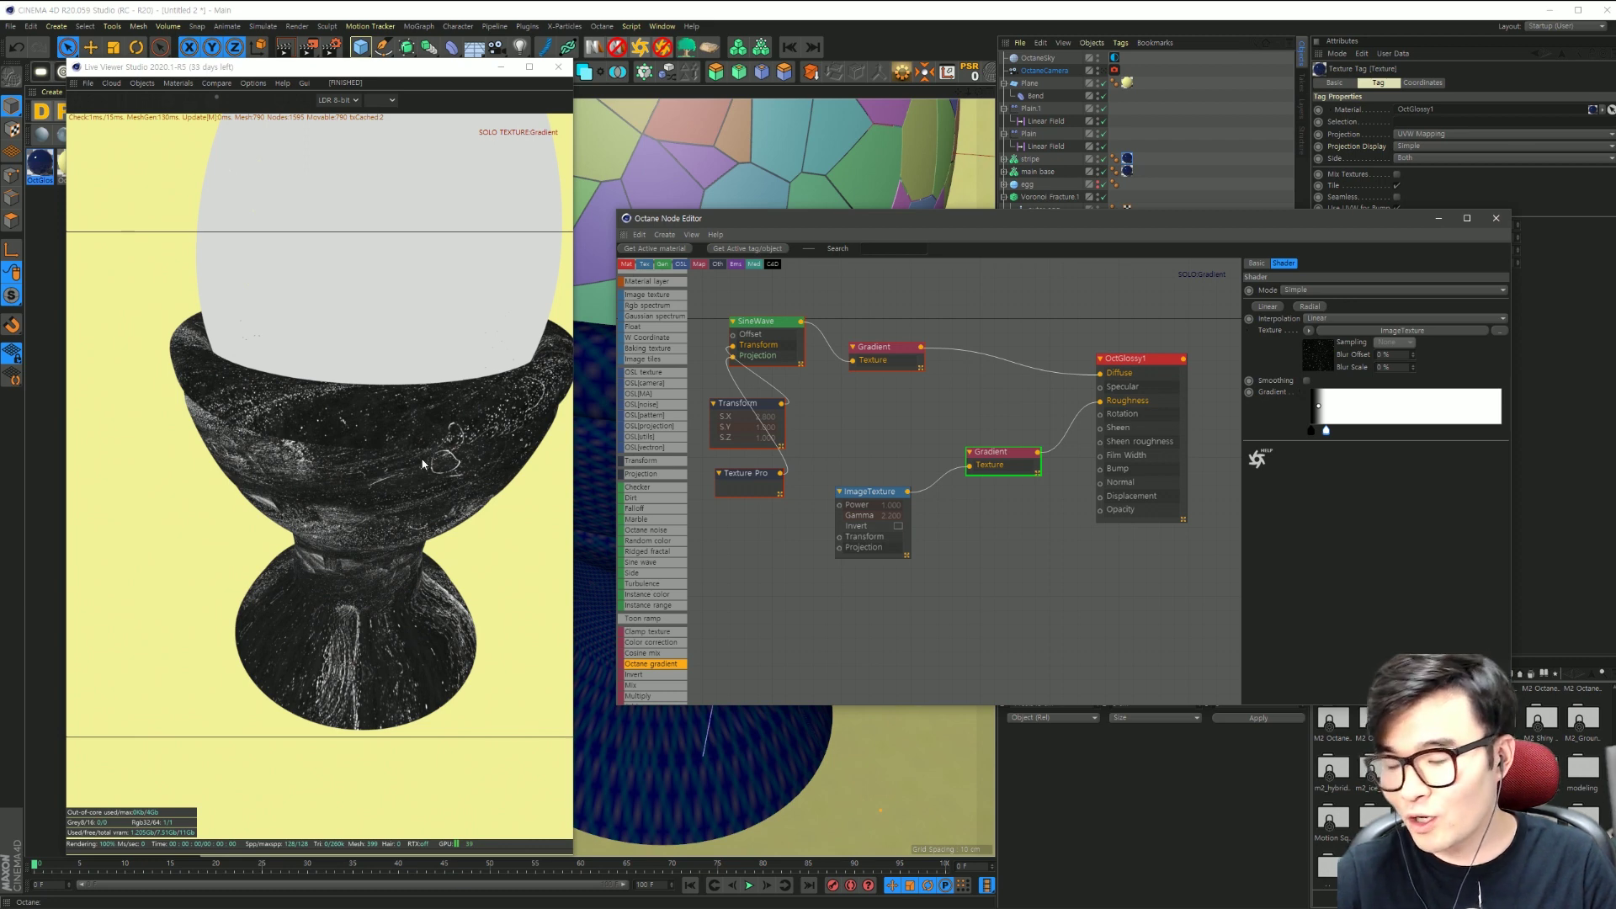
{"action": "left_click", "coordinate": [1069, 397]}
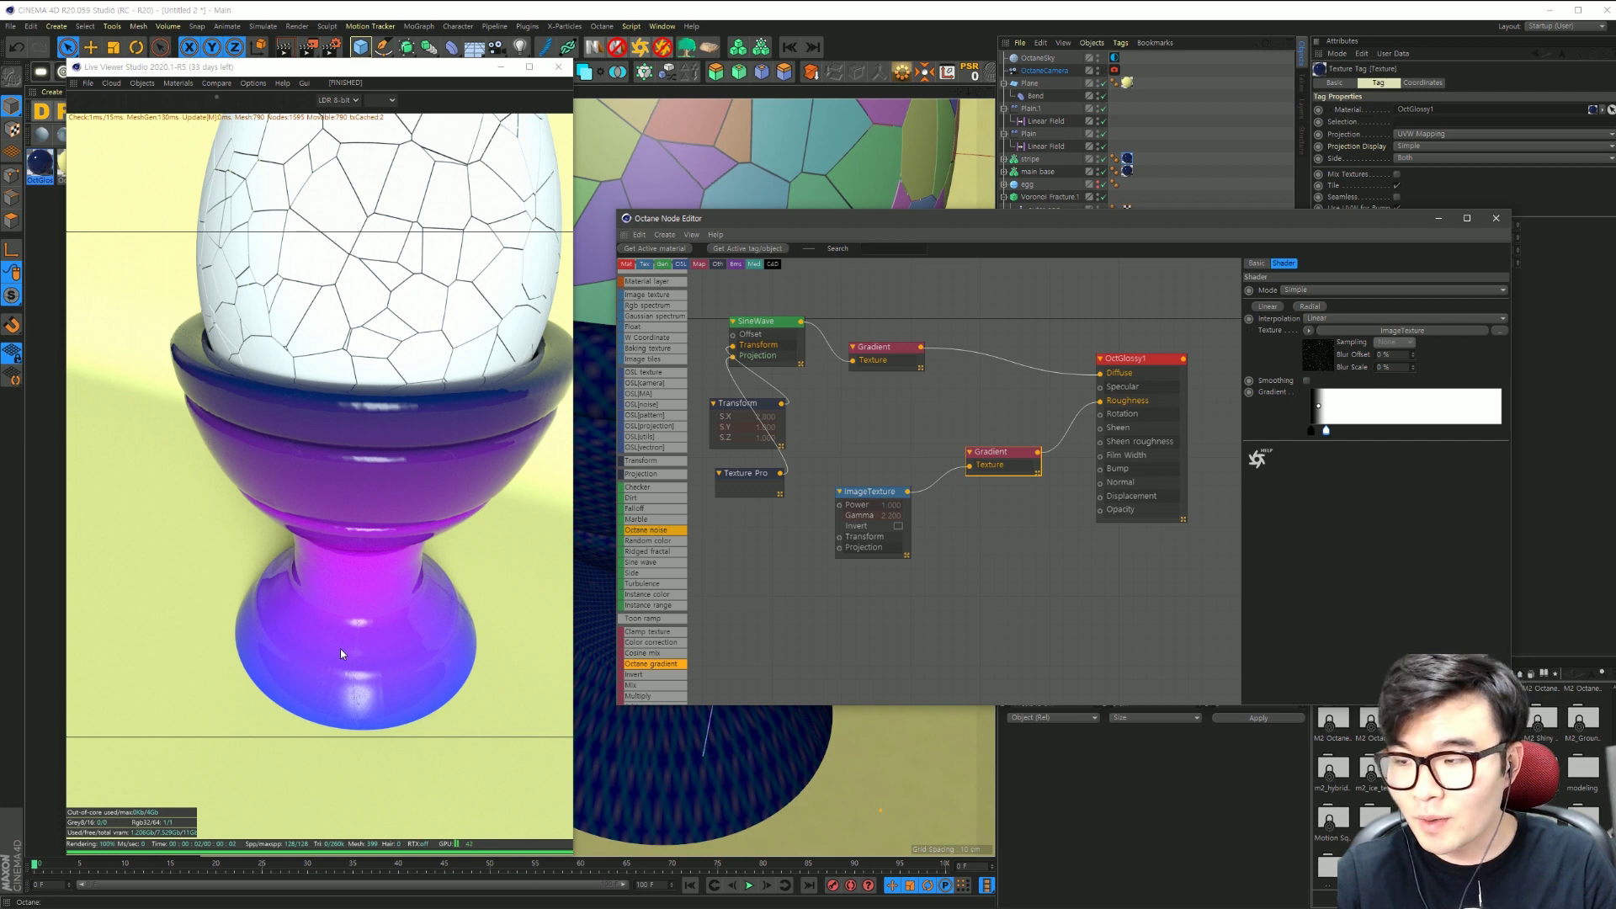
{"action": "left_click_drag", "start_coordinate": [1034, 452], "coordinate": [1003, 448]}
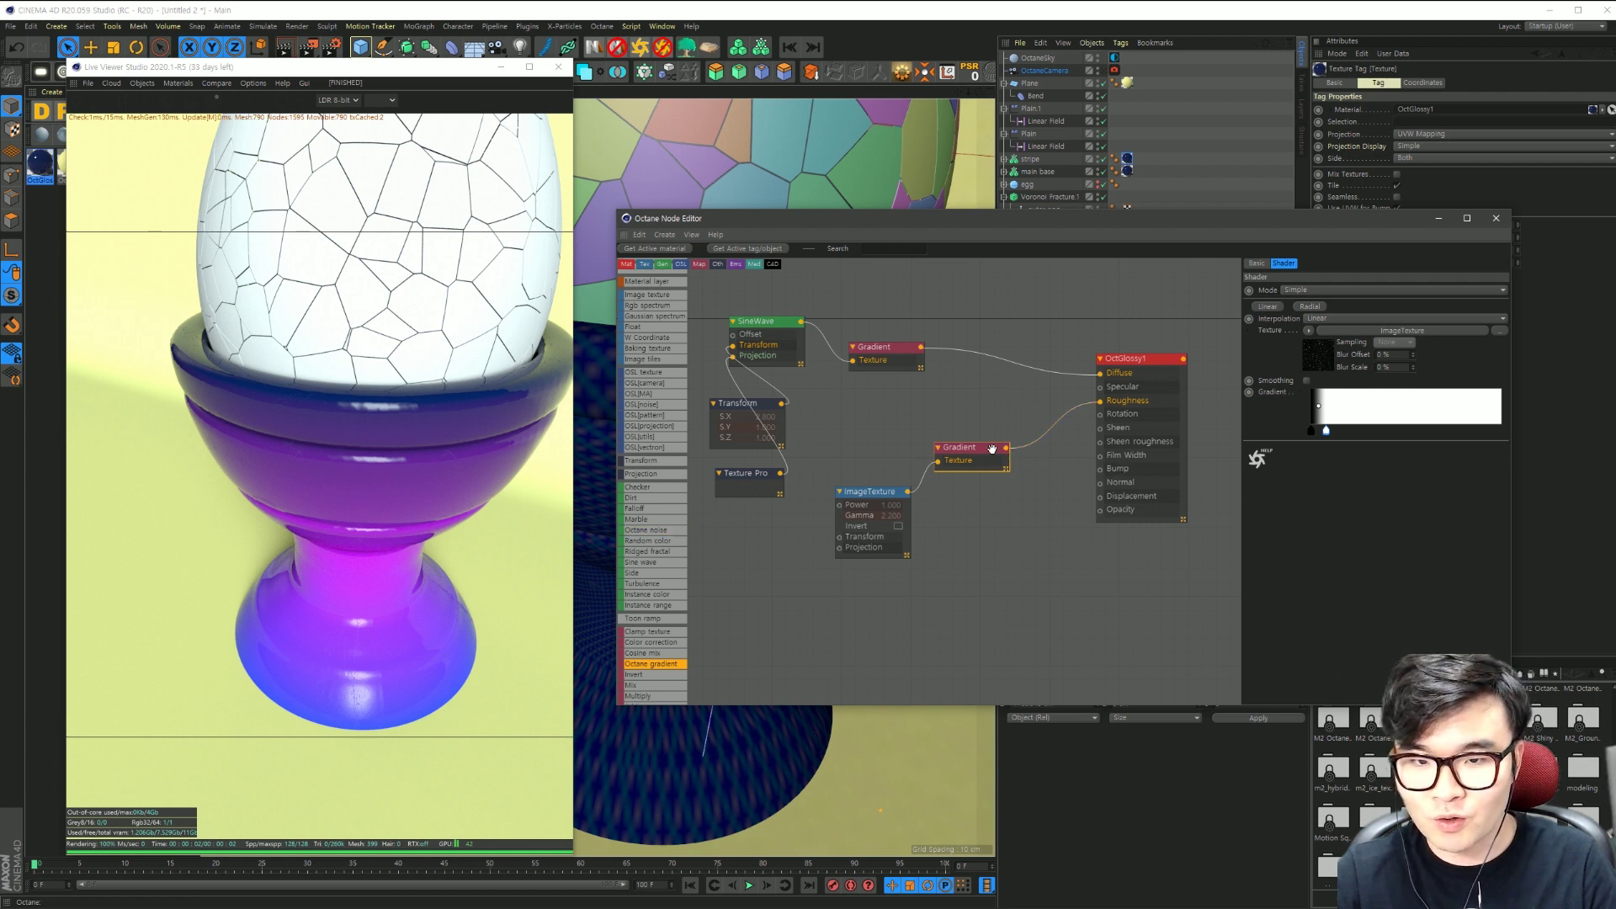
{"action": "left_click_drag", "start_coordinate": [1022, 612], "coordinate": [847, 452]}
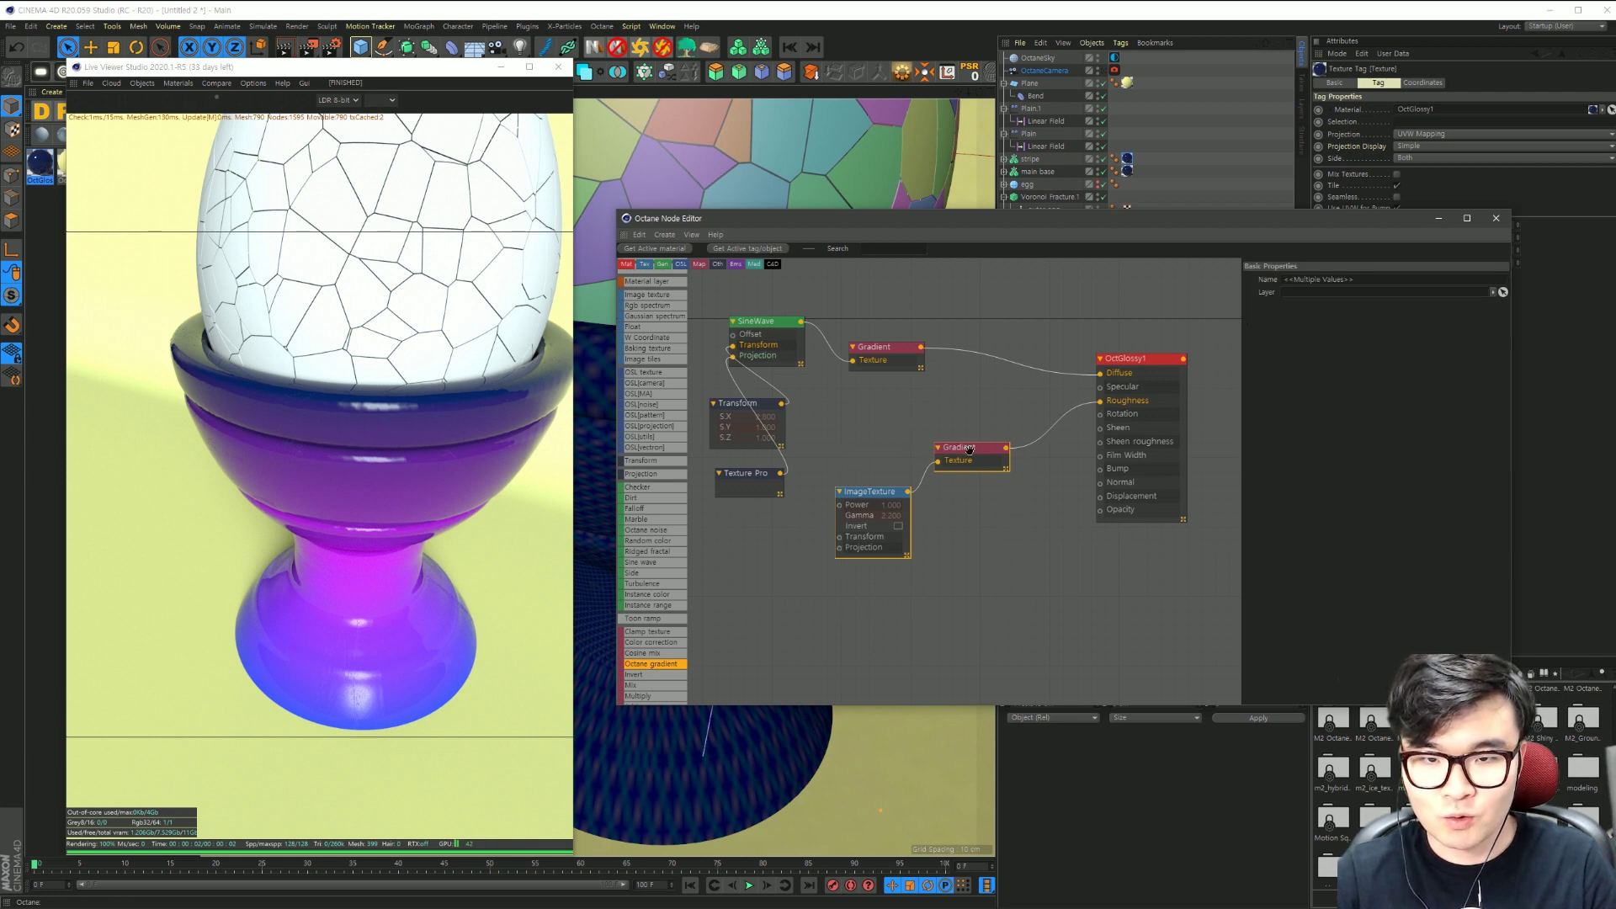
Step: Duplicate the image texture and gradient pair and wire the copy into OctGlossy1's Bump
{"action": "left_click_drag", "start_coordinate": [962, 562], "coordinate": [976, 564], "text": "ctrl"}
{"action": "left_click", "coordinate": [1025, 550]}
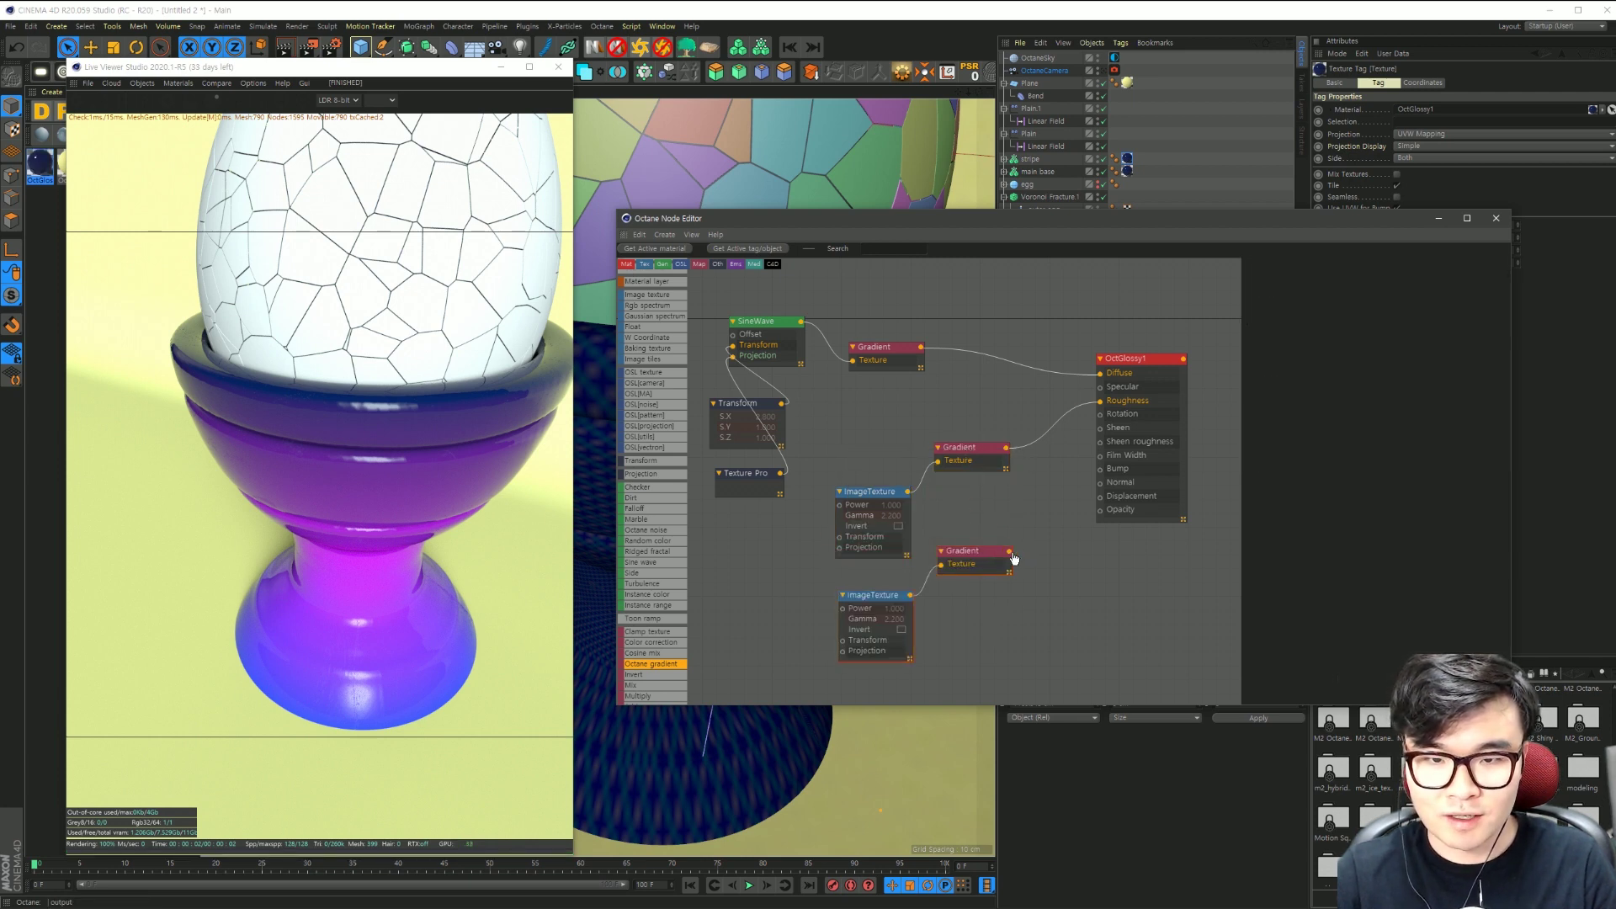
{"action": "left_click_drag", "start_coordinate": [1058, 489], "coordinate": [1100, 468]}
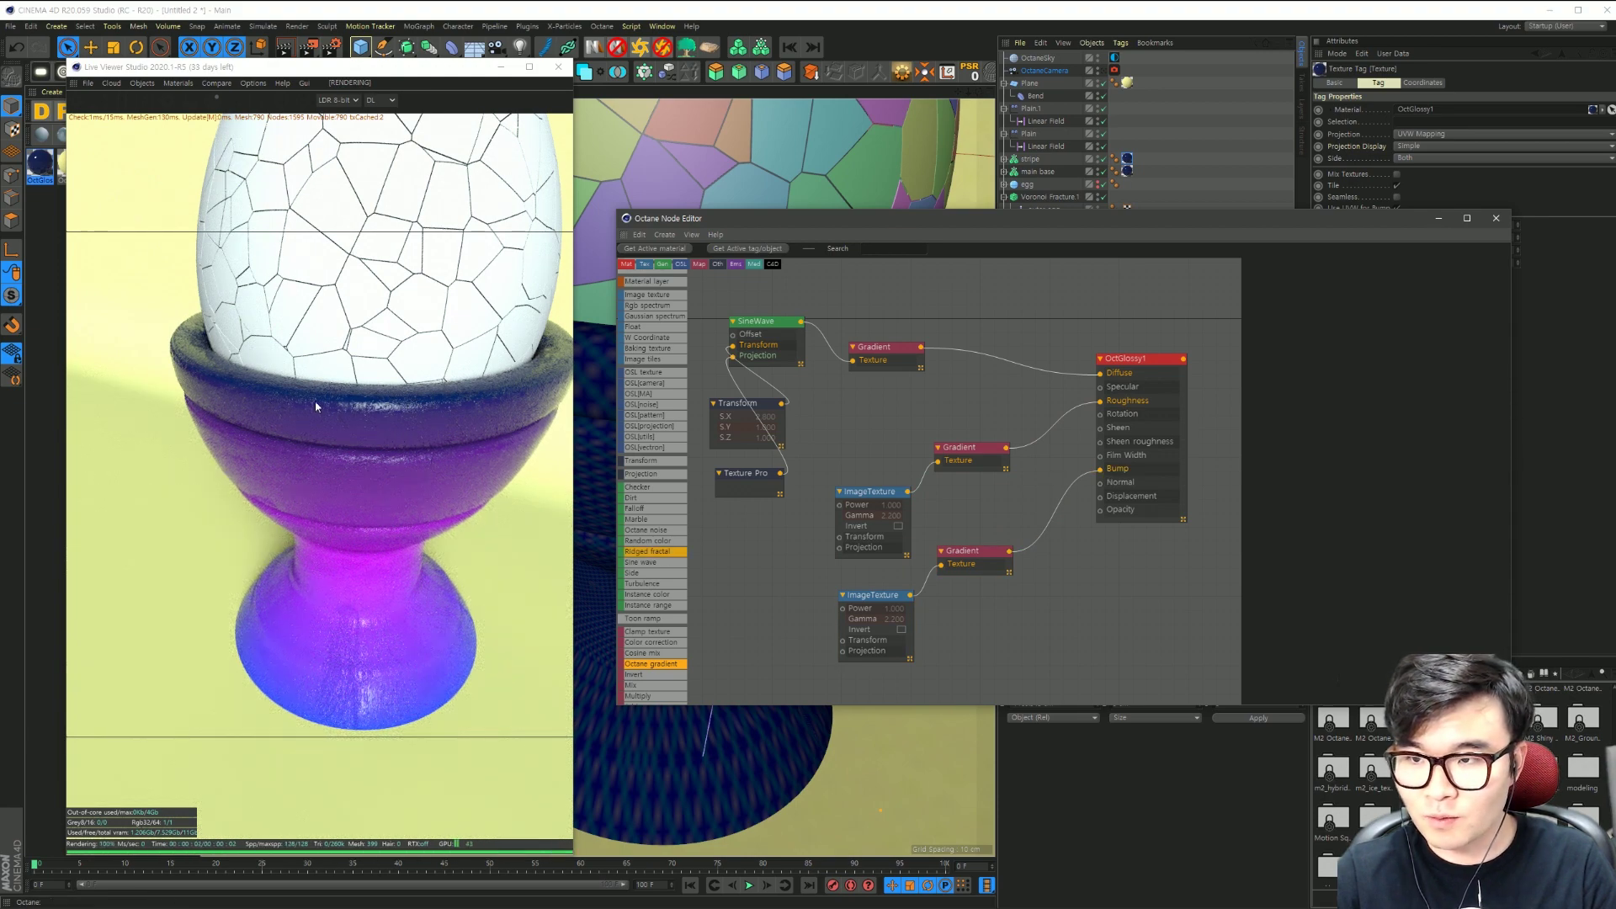
Step: Add a knot to the soloed bump gradient and slide it right to darken the map
{"action": "left_click", "coordinate": [976, 552]}
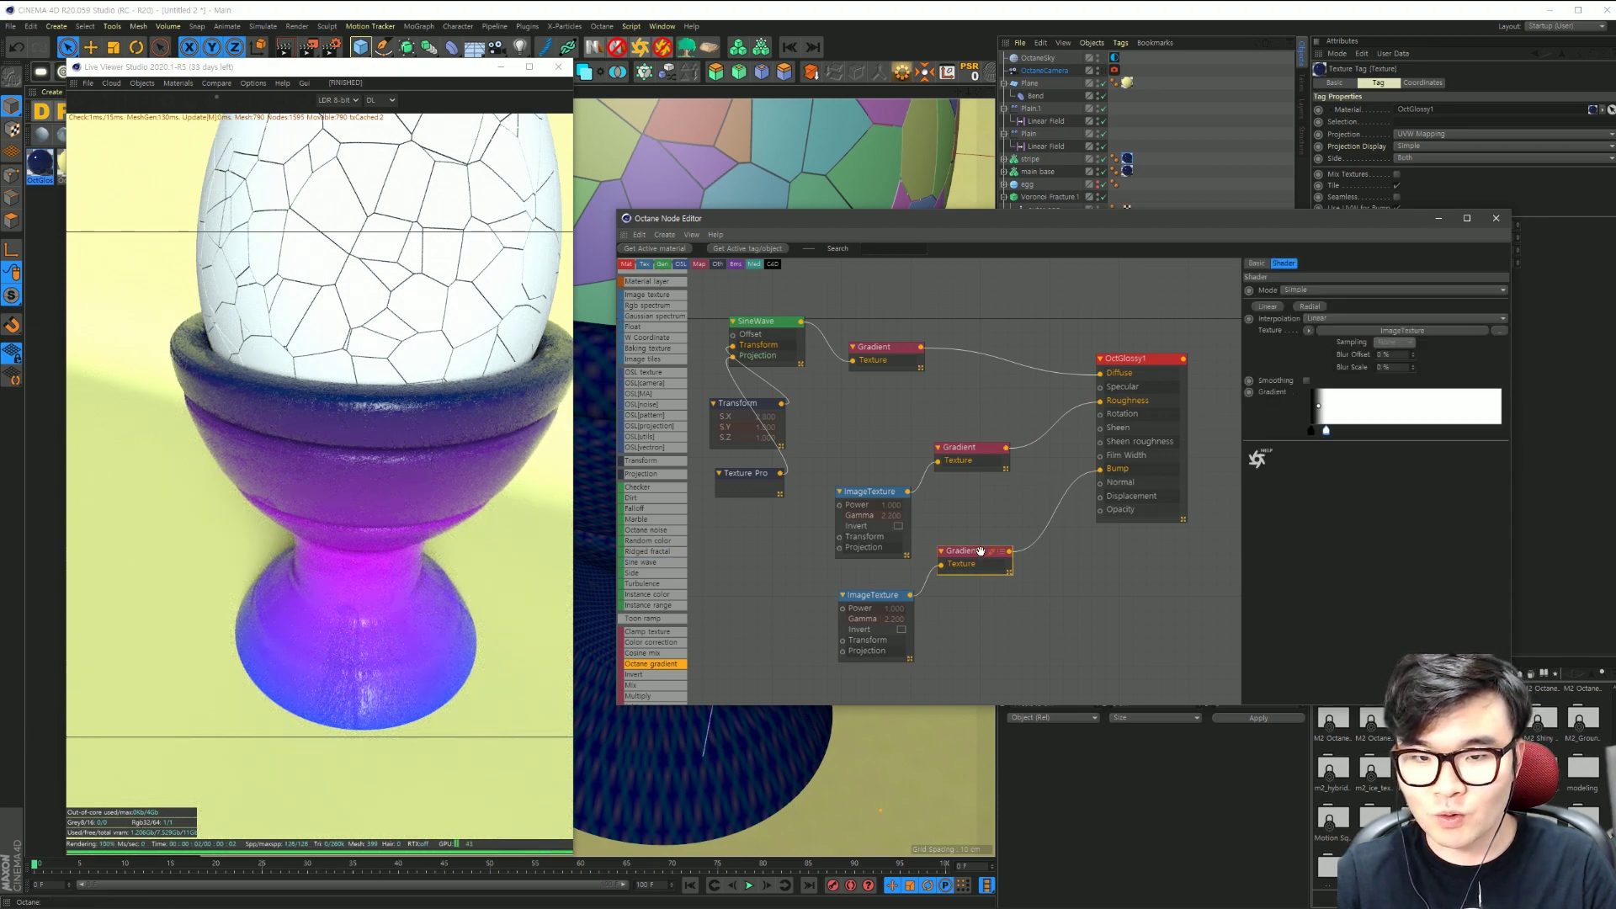
{"action": "right_click", "coordinate": [982, 553]}
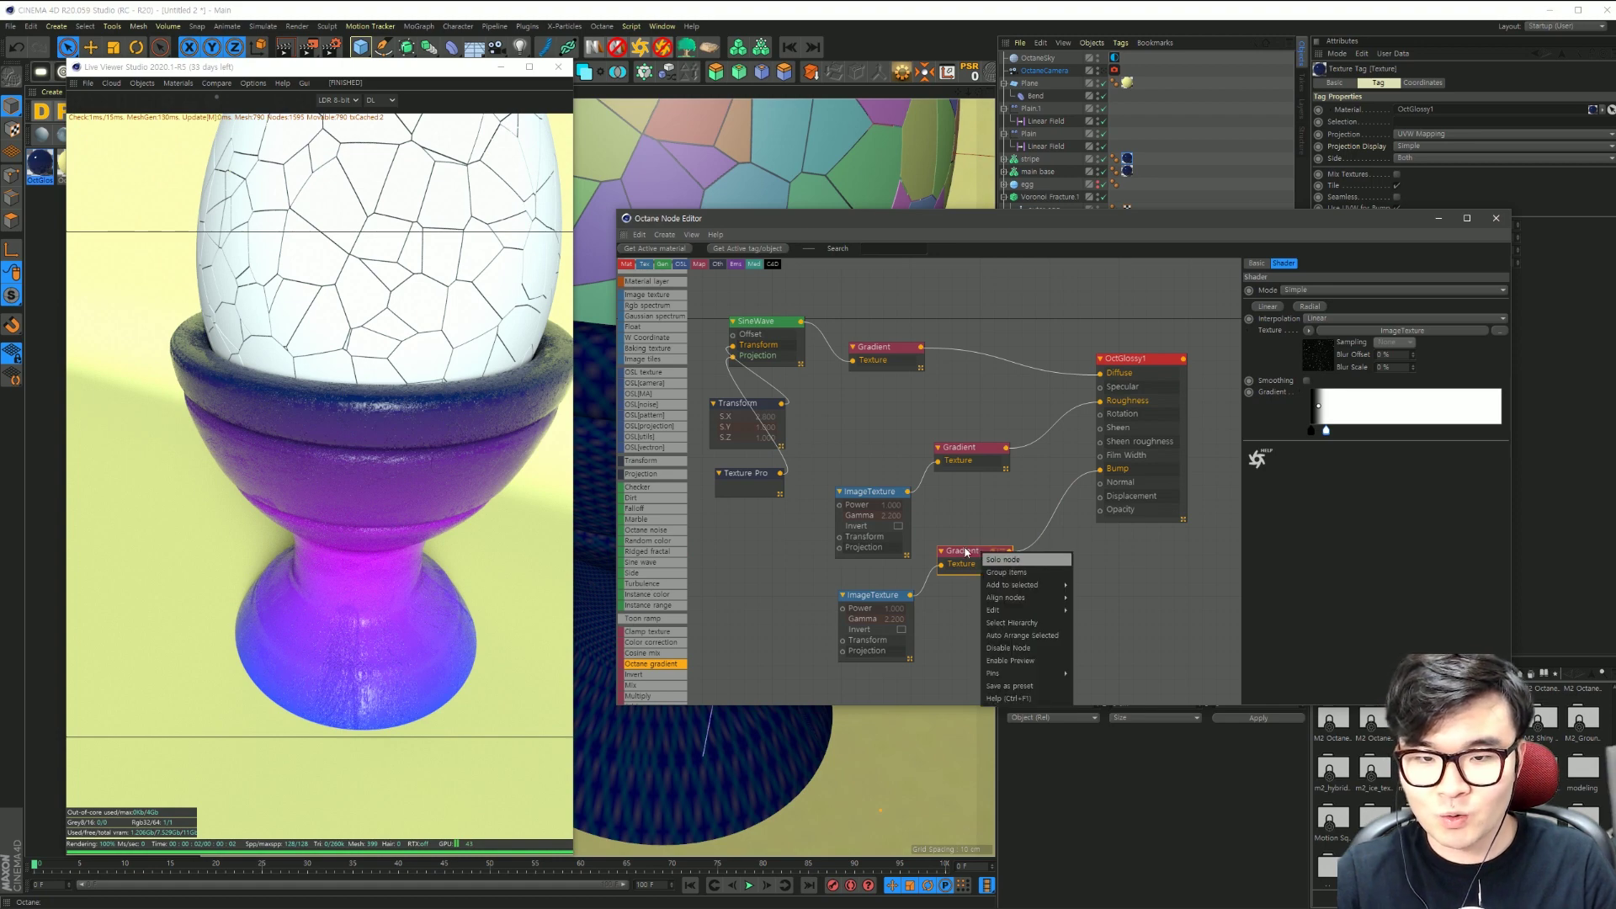
{"action": "left_click", "coordinate": [962, 552]}
{"action": "right_click", "coordinate": [965, 555]}
{"action": "left_click", "coordinate": [994, 589]}
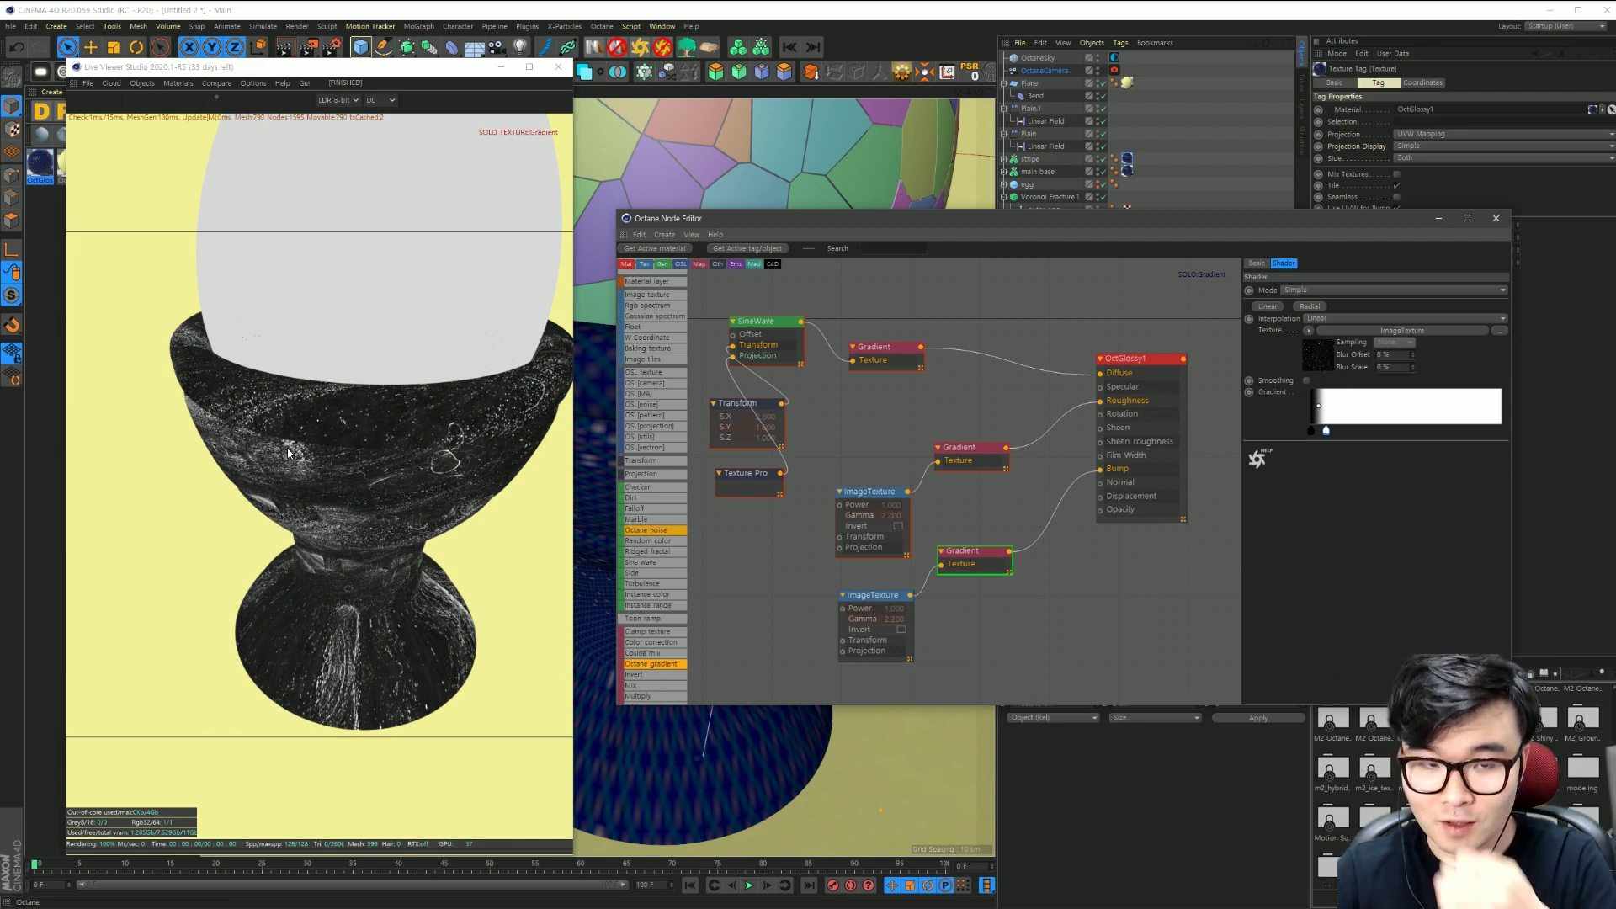
{"action": "left_click", "coordinate": [1354, 431]}
{"action": "left_click_drag", "start_coordinate": [1353, 432], "coordinate": [1484, 432]}
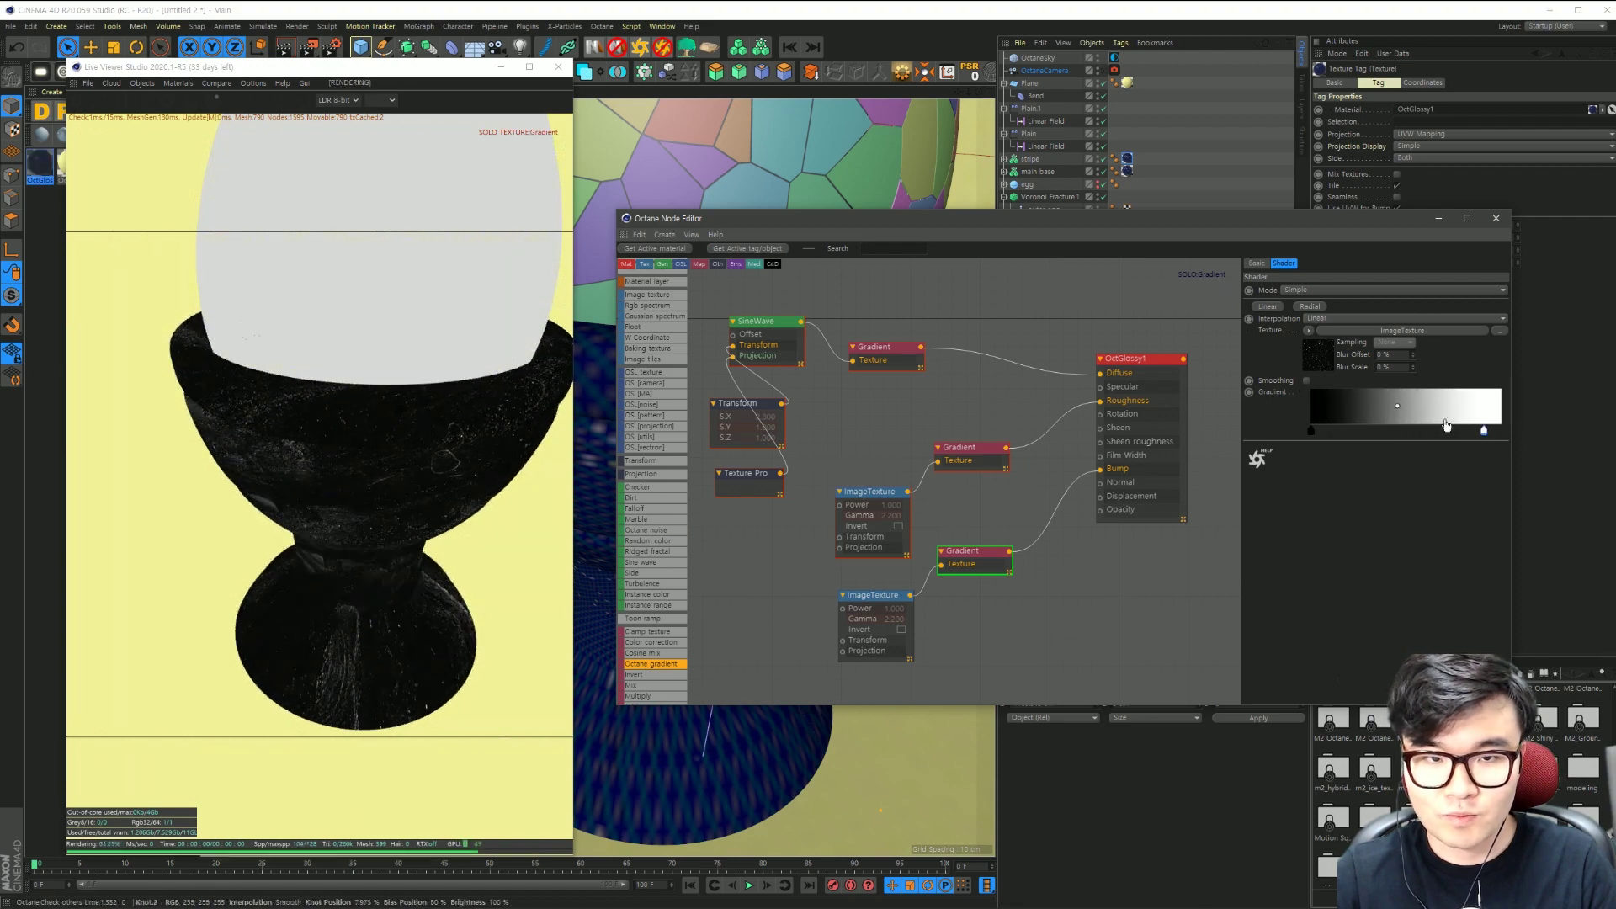
{"action": "right_click", "coordinate": [961, 557]}
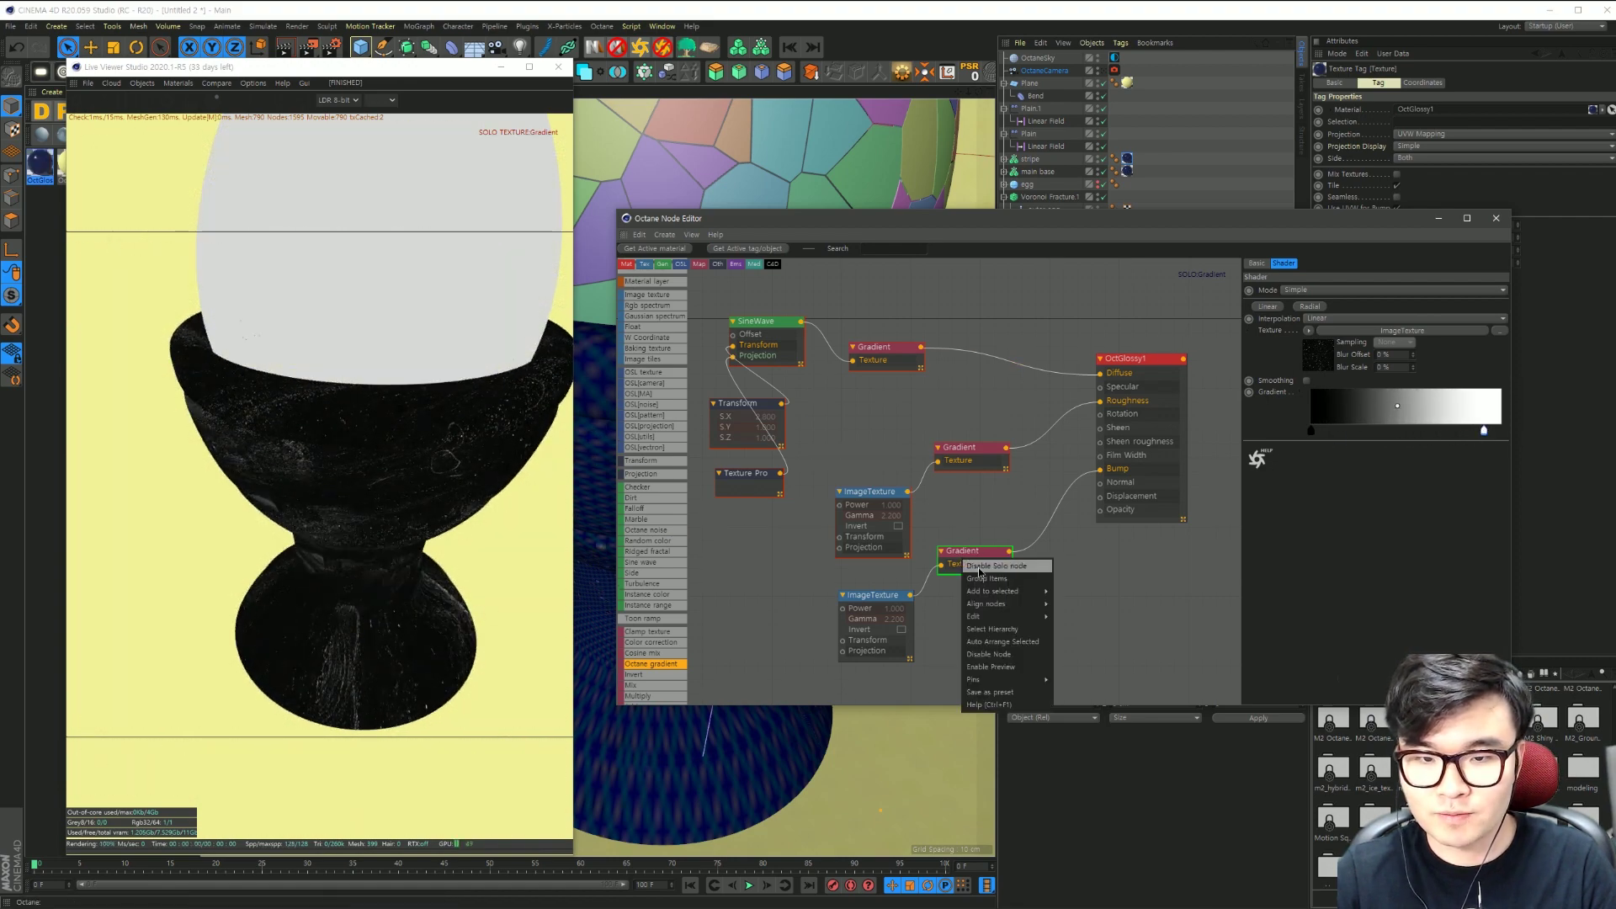
{"action": "left_click", "coordinate": [980, 568]}
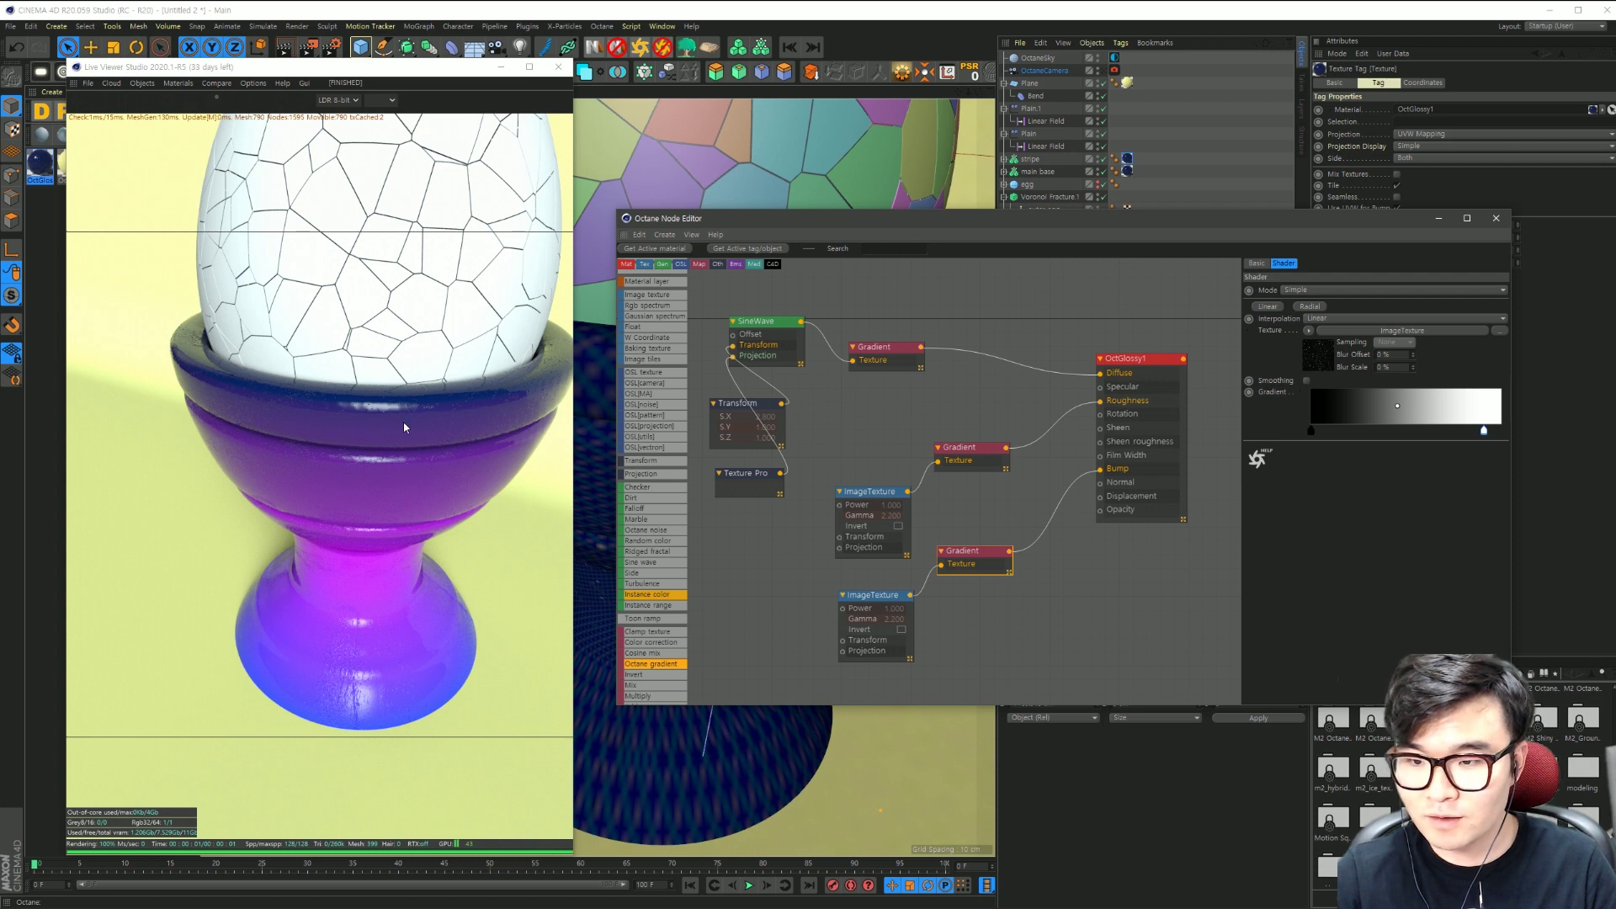
Step: Set the bump image texture's power to 0.5
{"action": "left_click", "coordinate": [866, 597]}
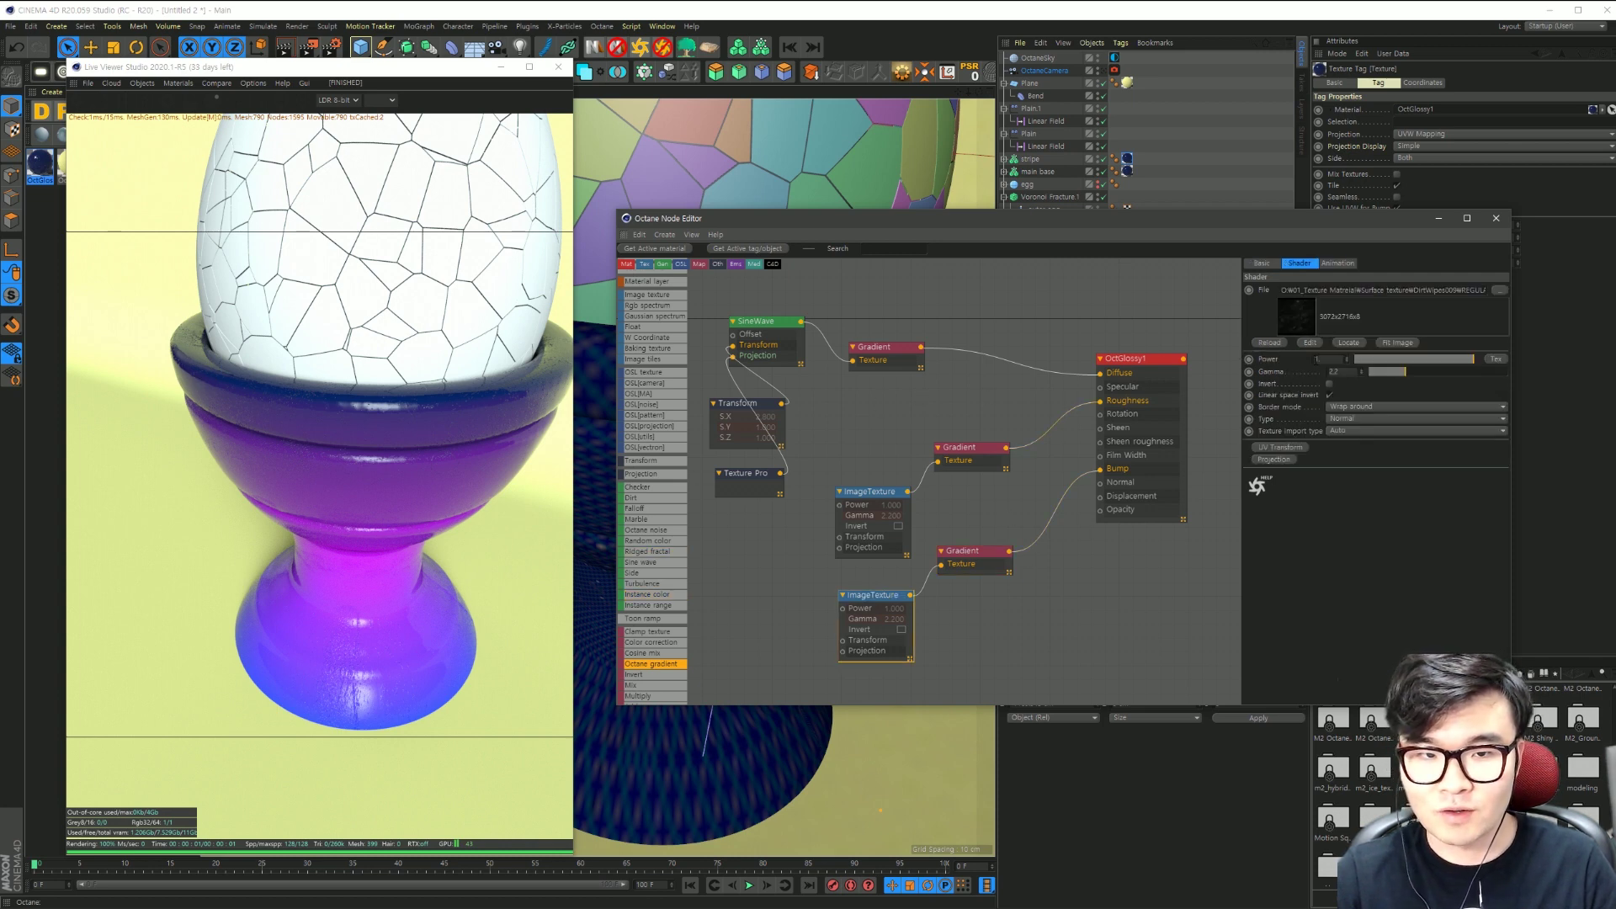
{"action": "type", "text": "0.5"}
{"action": "key", "text": "Return"}
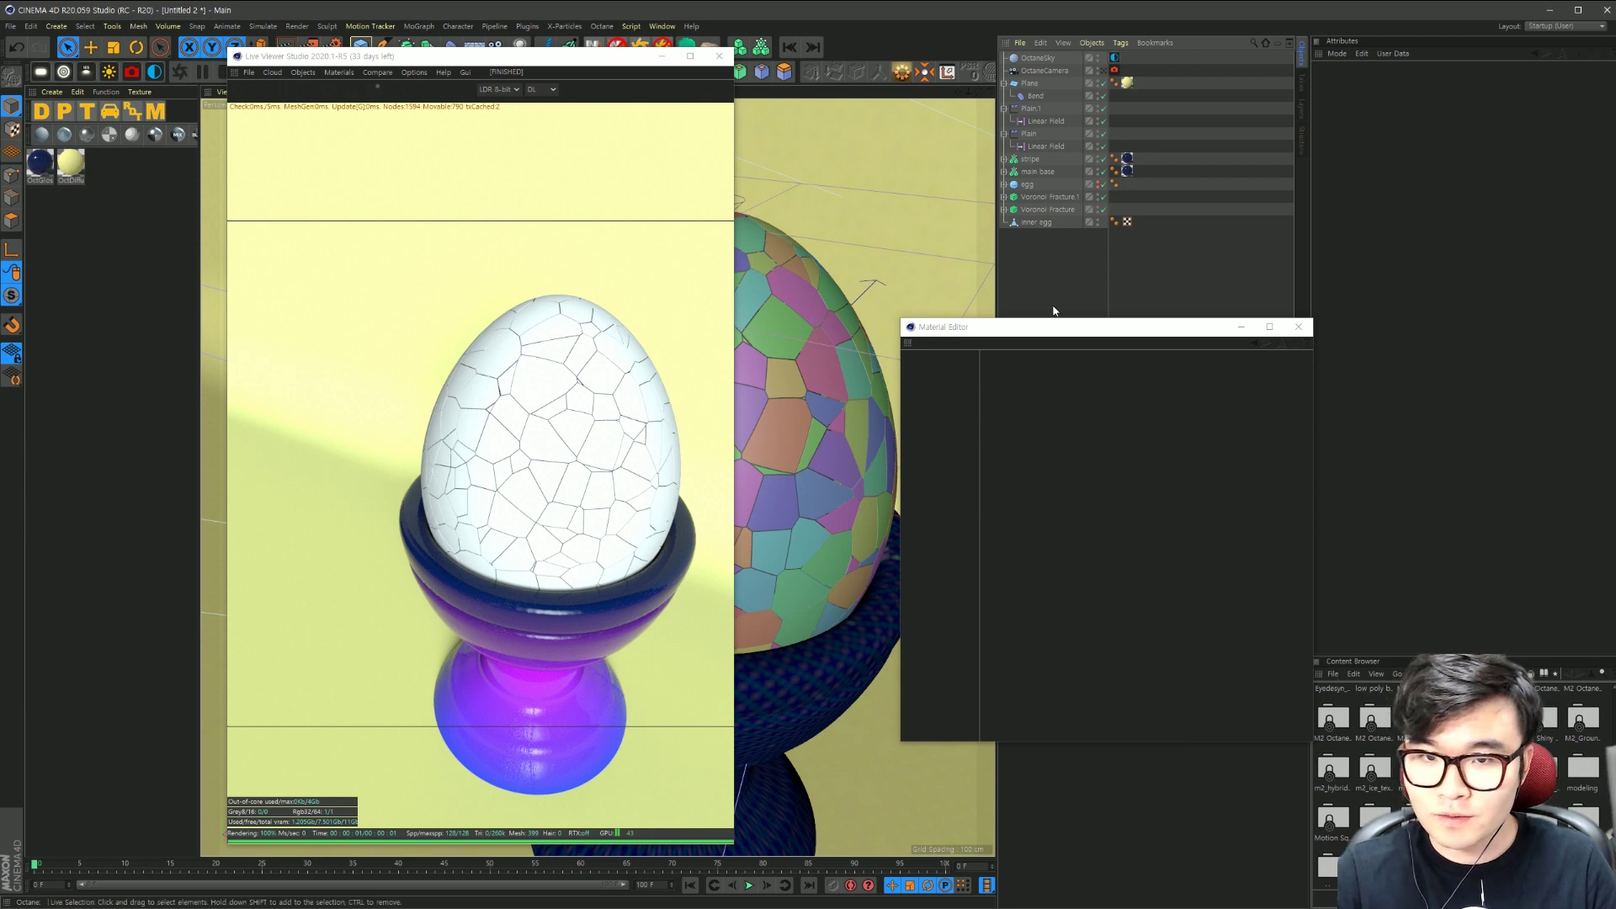
Step: Add a Random effector to Voronoi Fracture.1 with Position off and Effector Color mode
{"action": "left_click_drag", "start_coordinate": [1057, 328], "coordinate": [910, 345]}
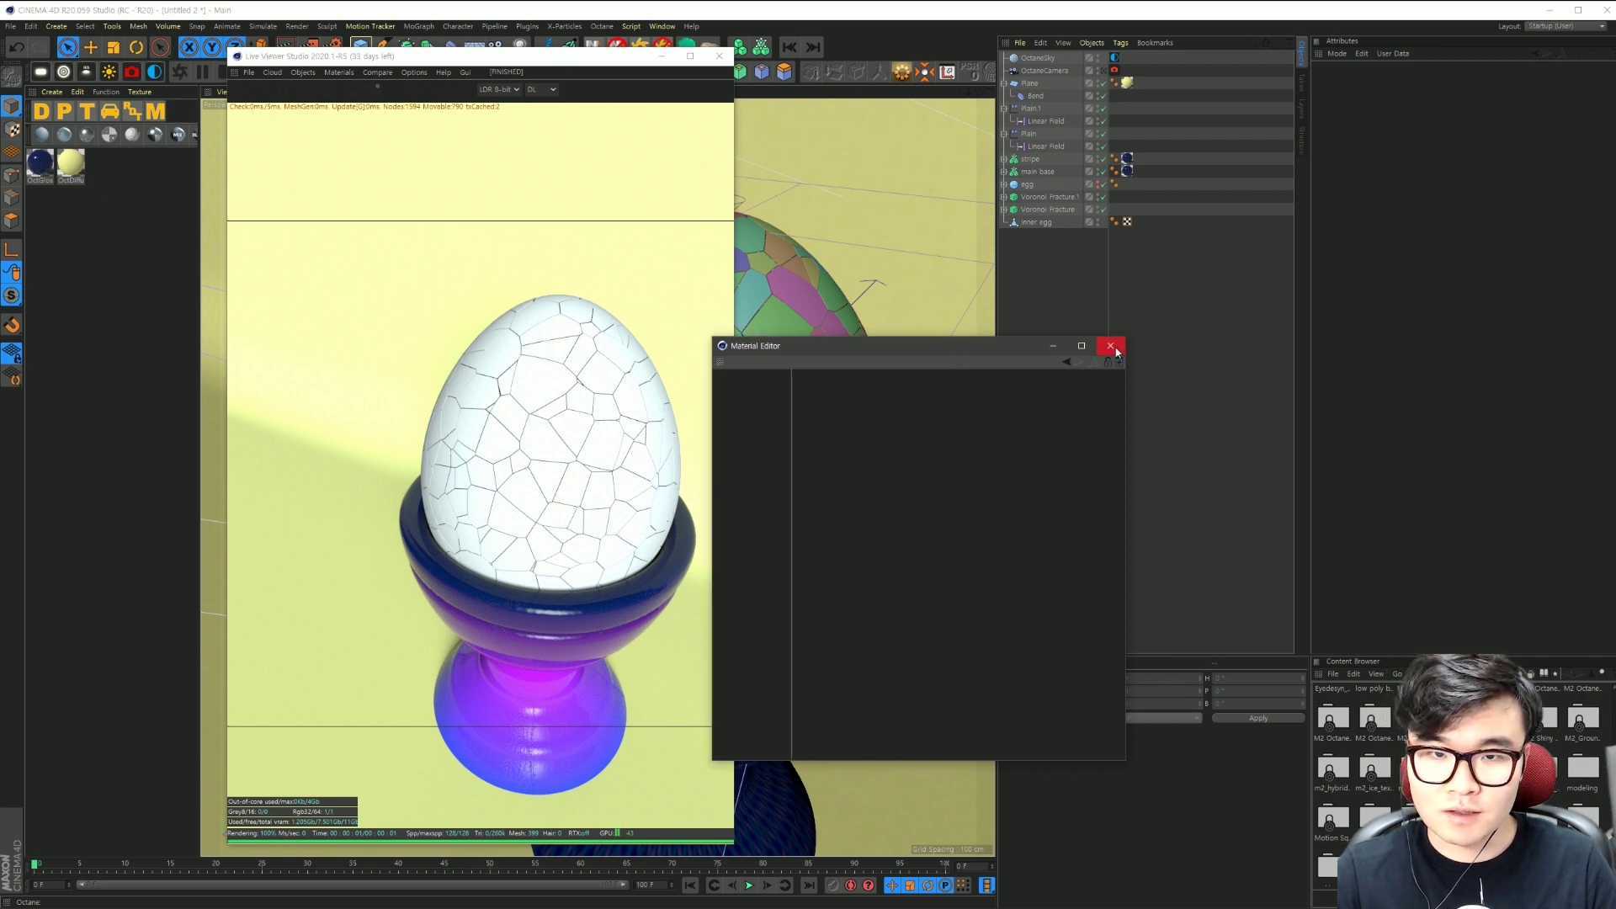
{"action": "left_click", "coordinate": [1113, 345]}
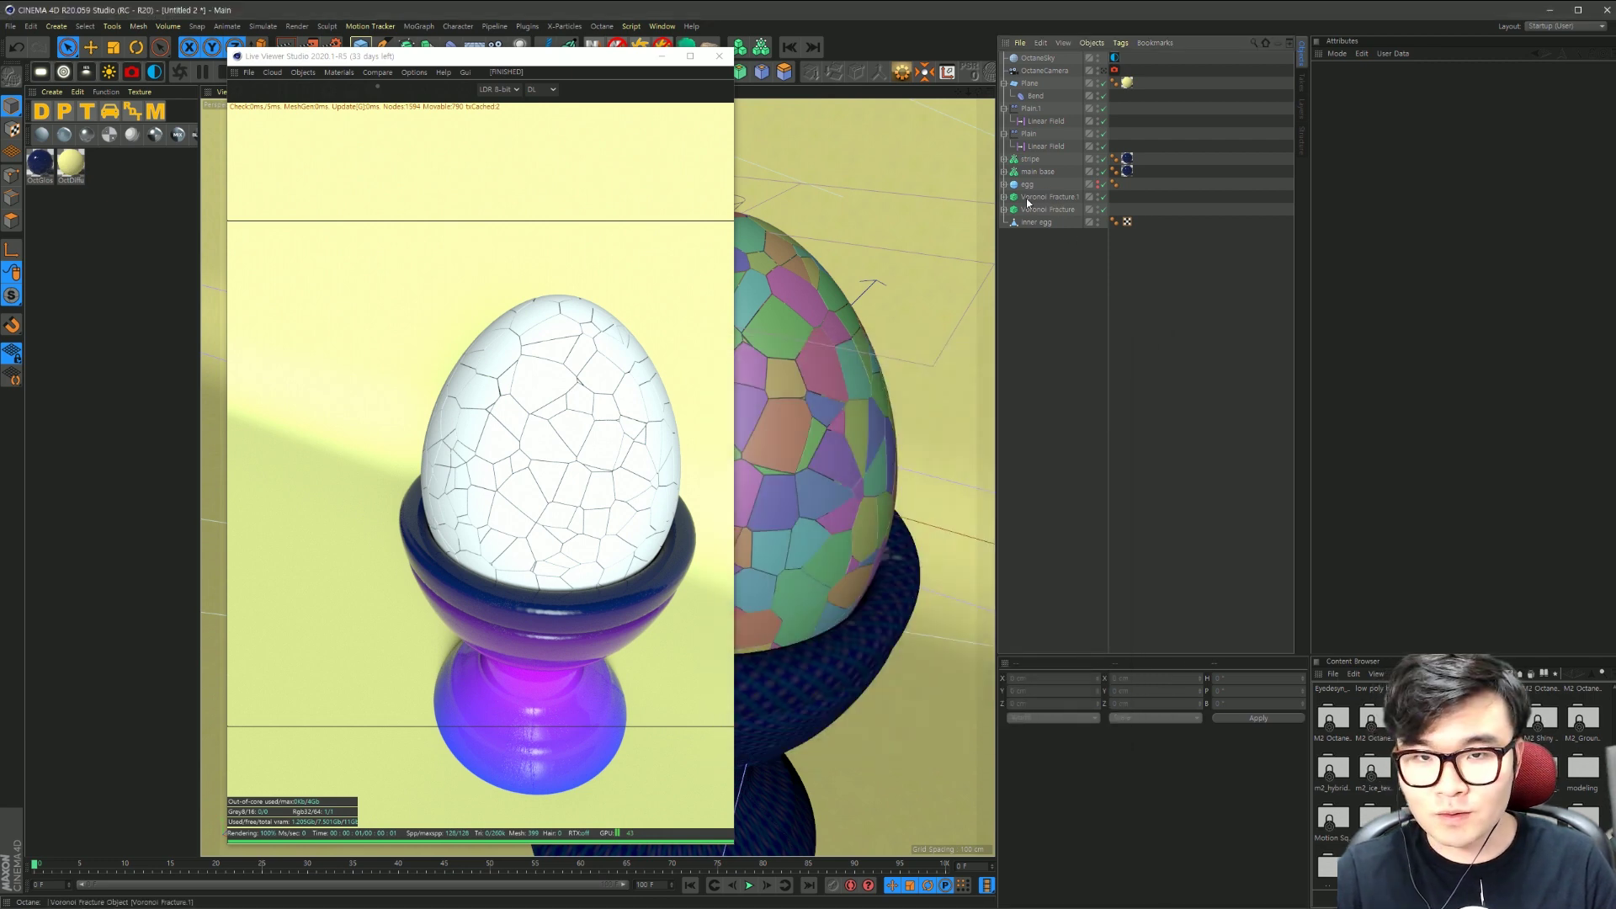
{"action": "left_click", "coordinate": [1030, 199]}
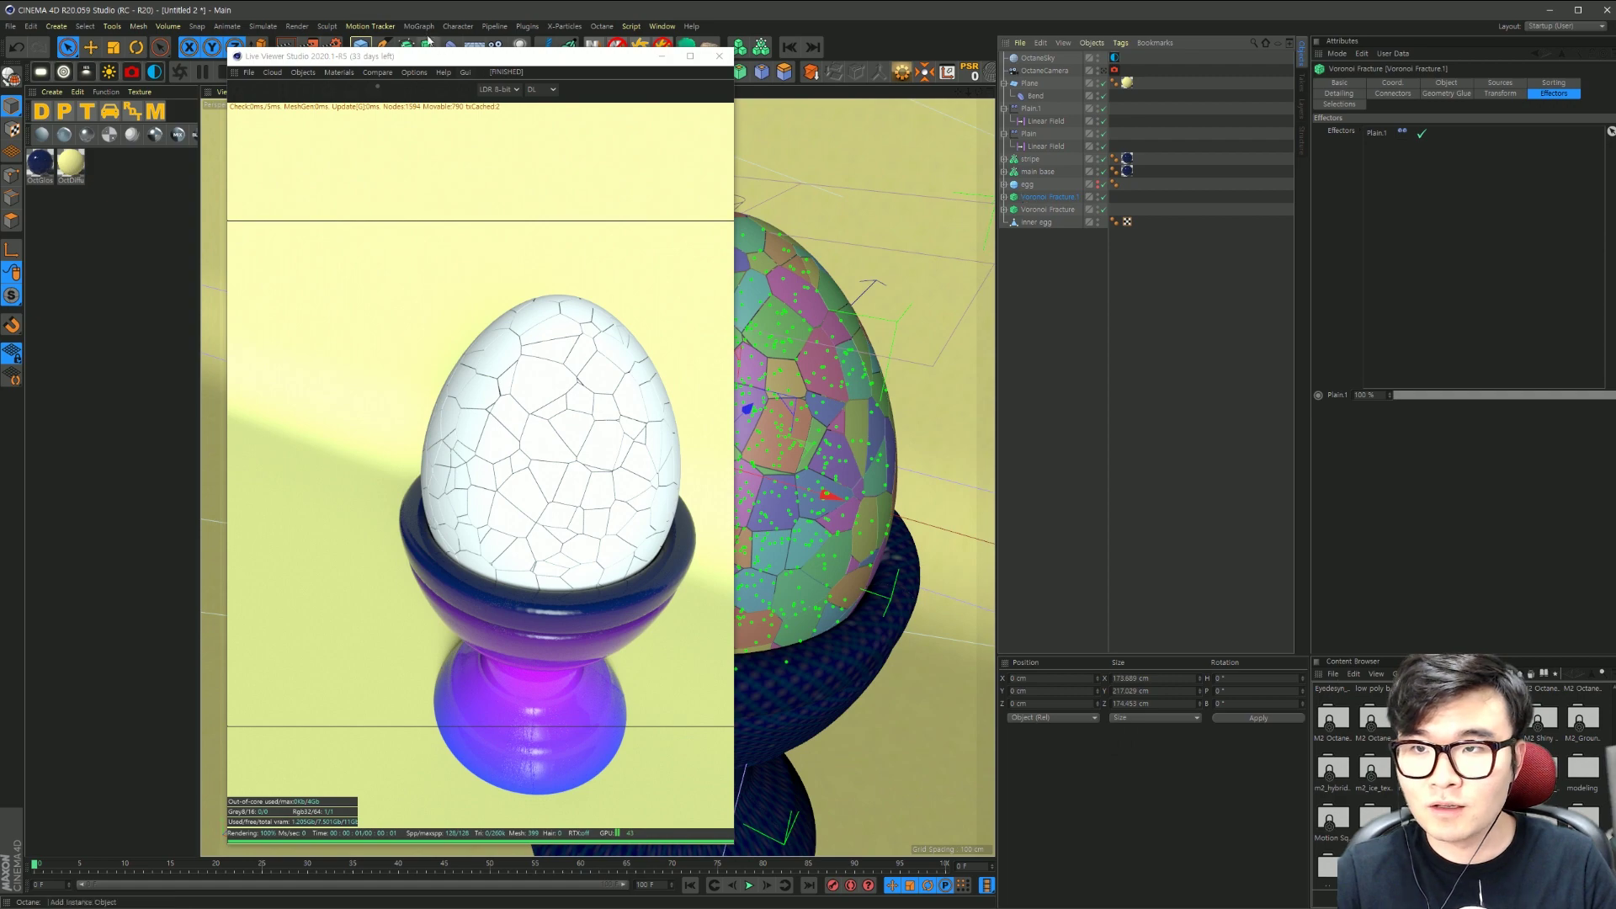
{"action": "left_click", "coordinate": [419, 26]}
{"action": "mouse_move", "coordinate": [430, 46]}
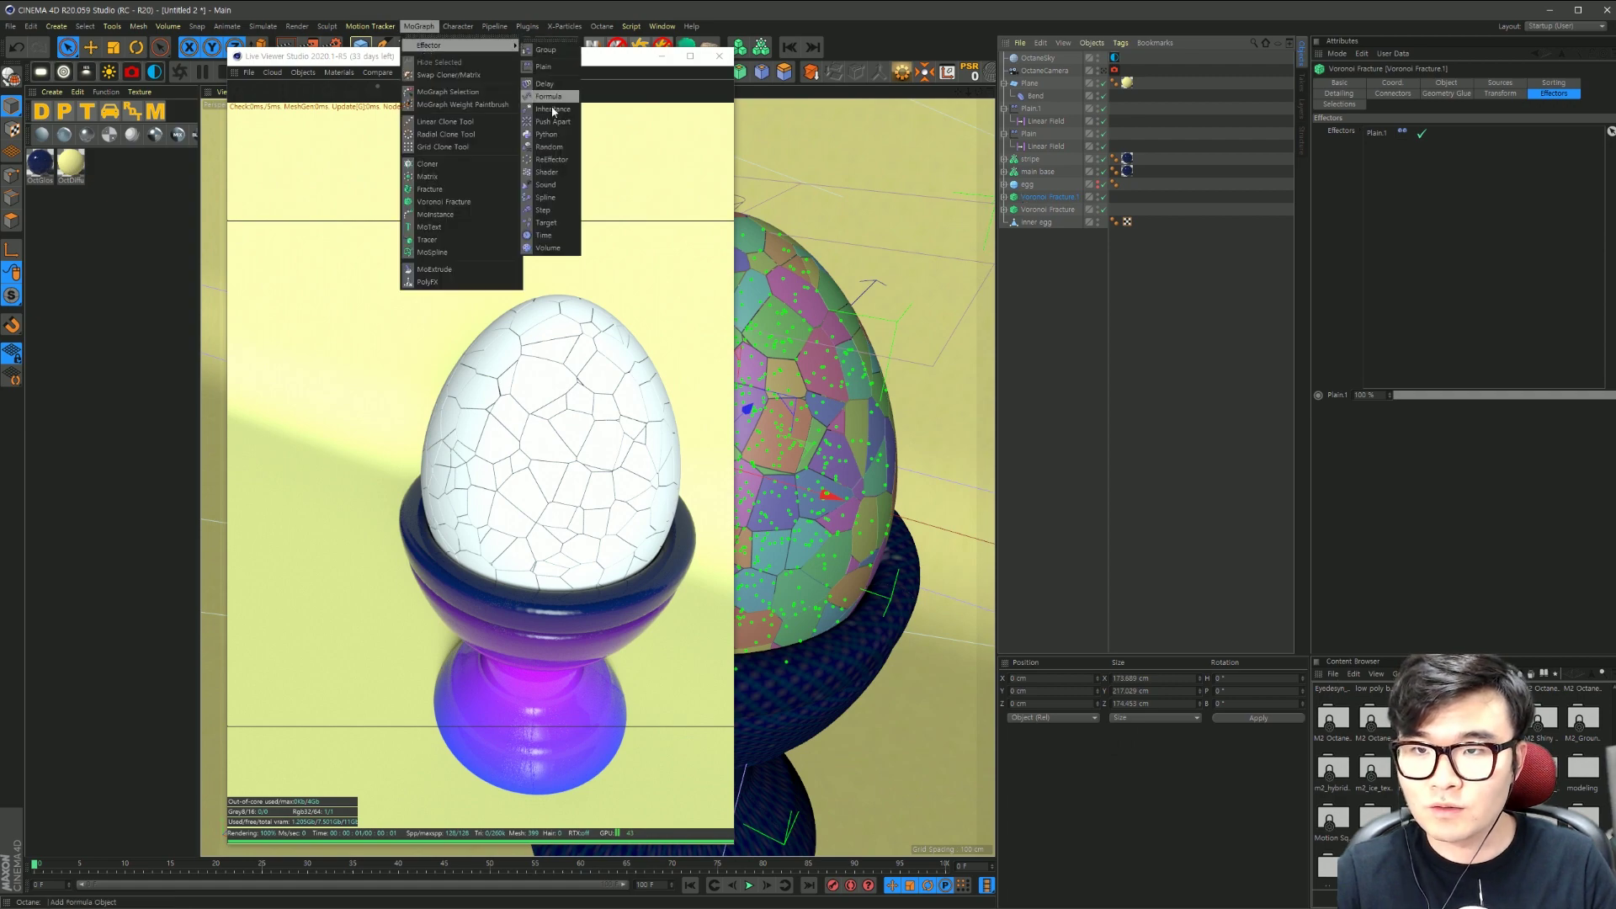
{"action": "left_click", "coordinate": [549, 147]}
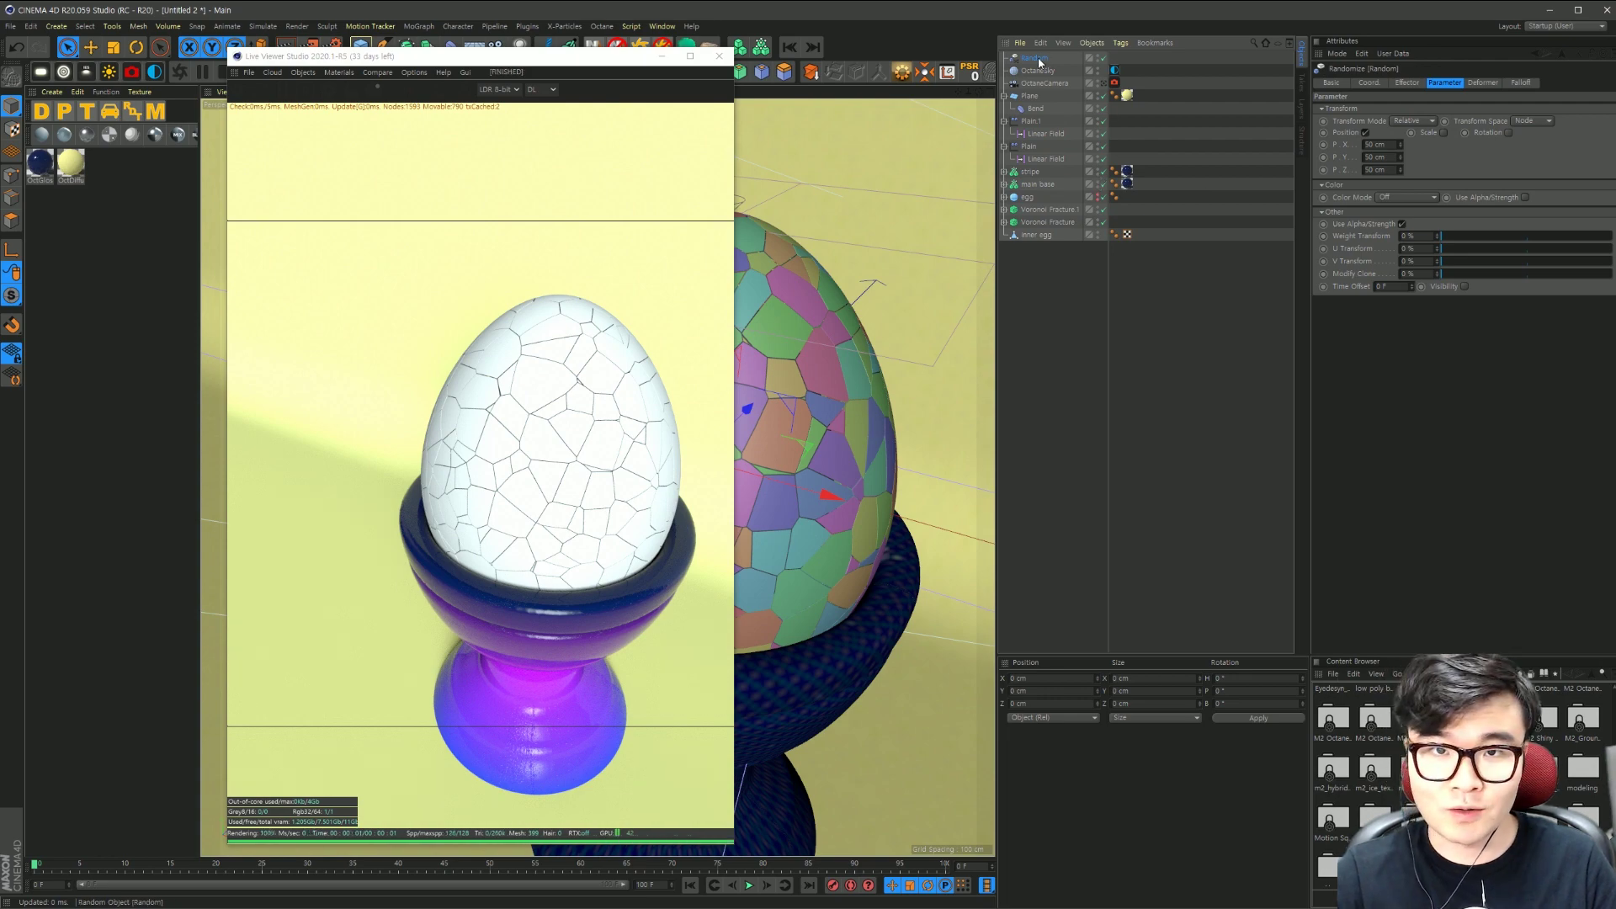
{"action": "left_click", "coordinate": [1364, 133]}
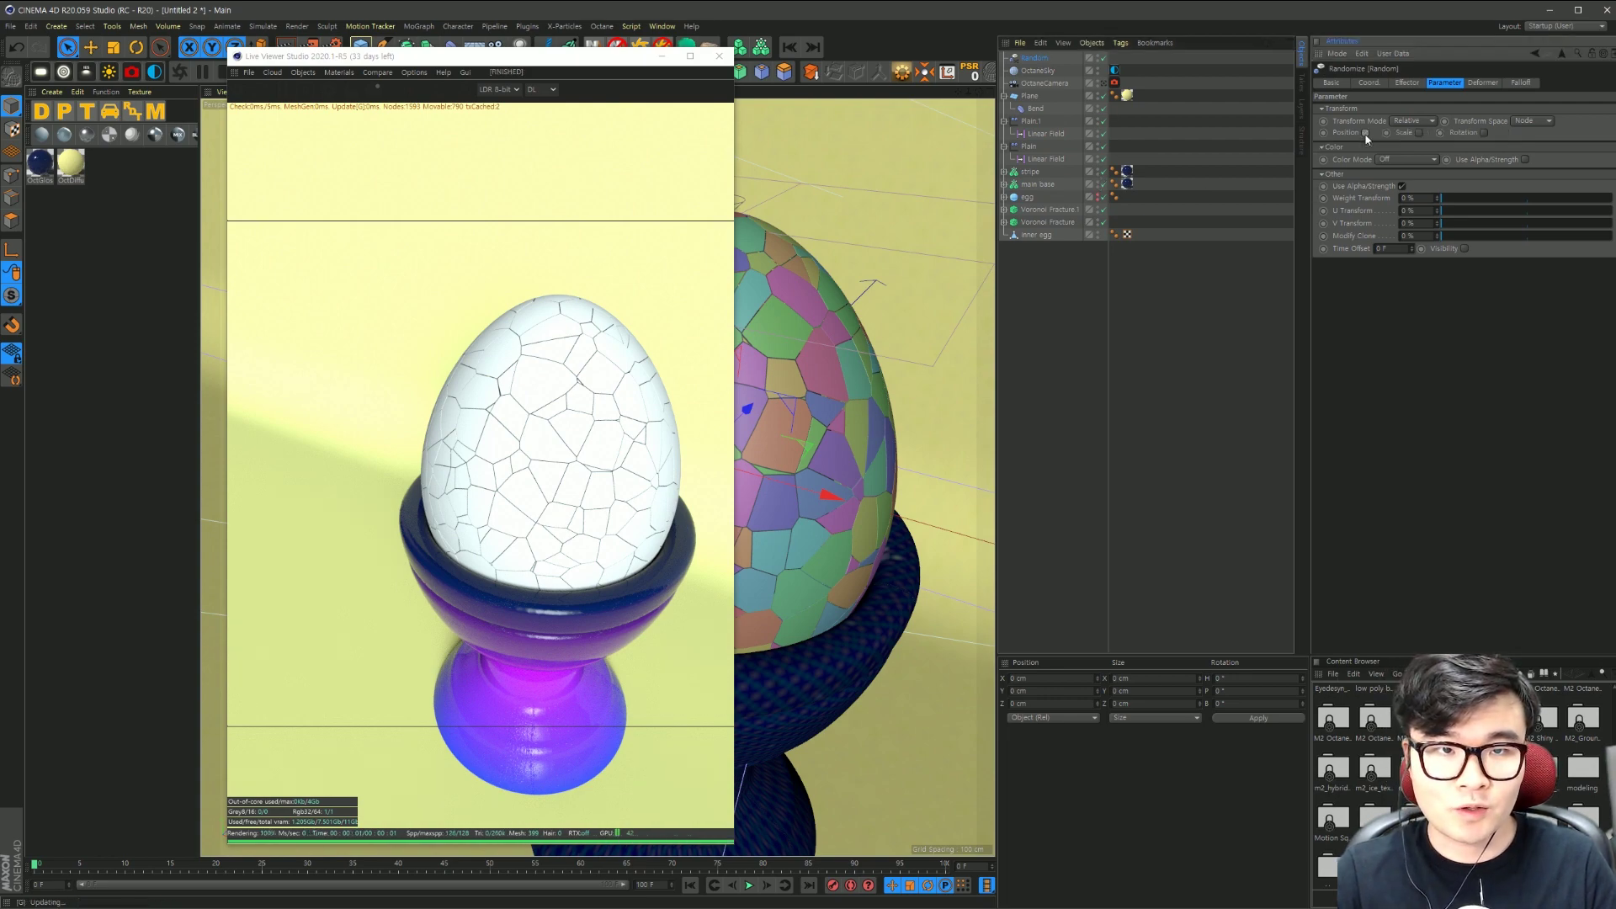
{"action": "left_click", "coordinate": [1392, 159]}
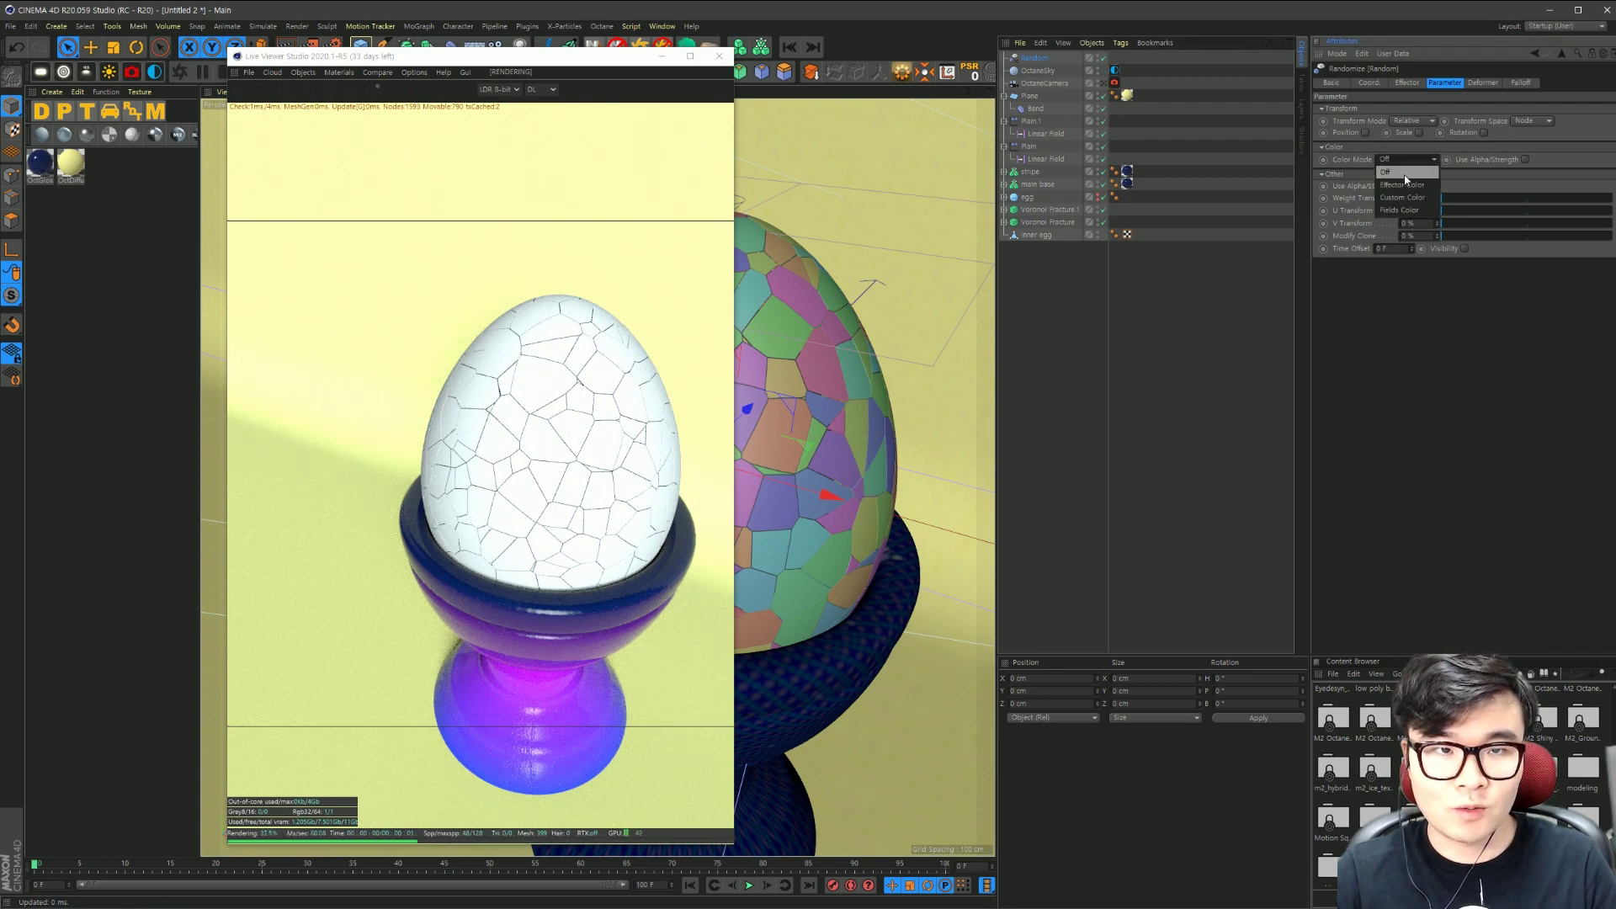
{"action": "left_click", "coordinate": [1401, 185]}
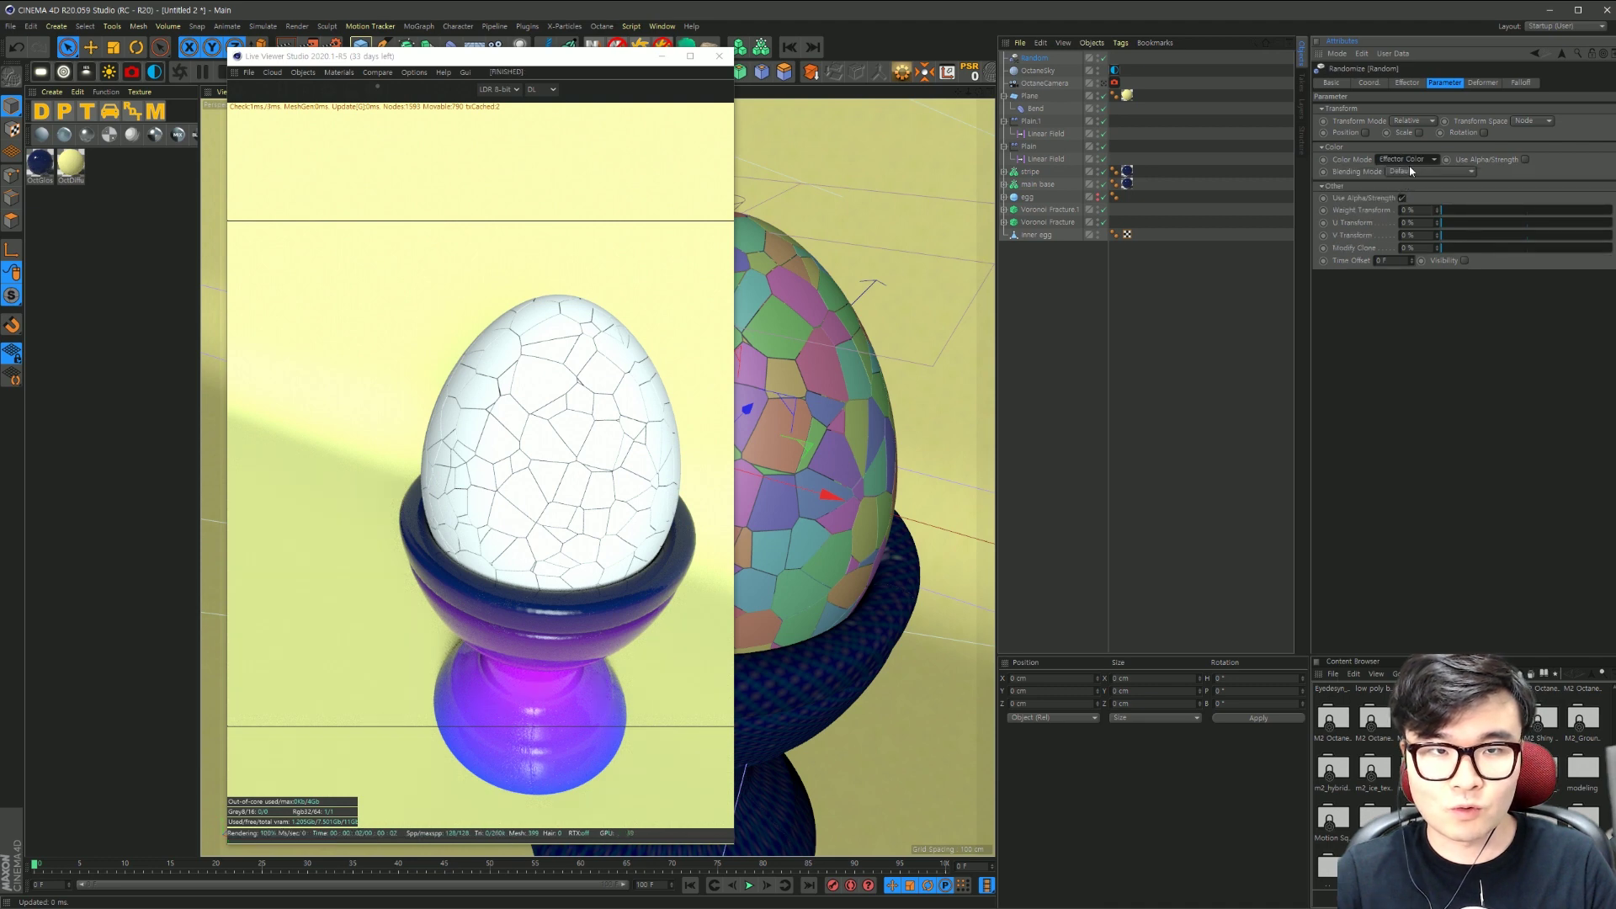
Step: Add the Random effector to Voronoi Fracture's Effectors list as well
{"action": "left_click", "coordinate": [1048, 221]}
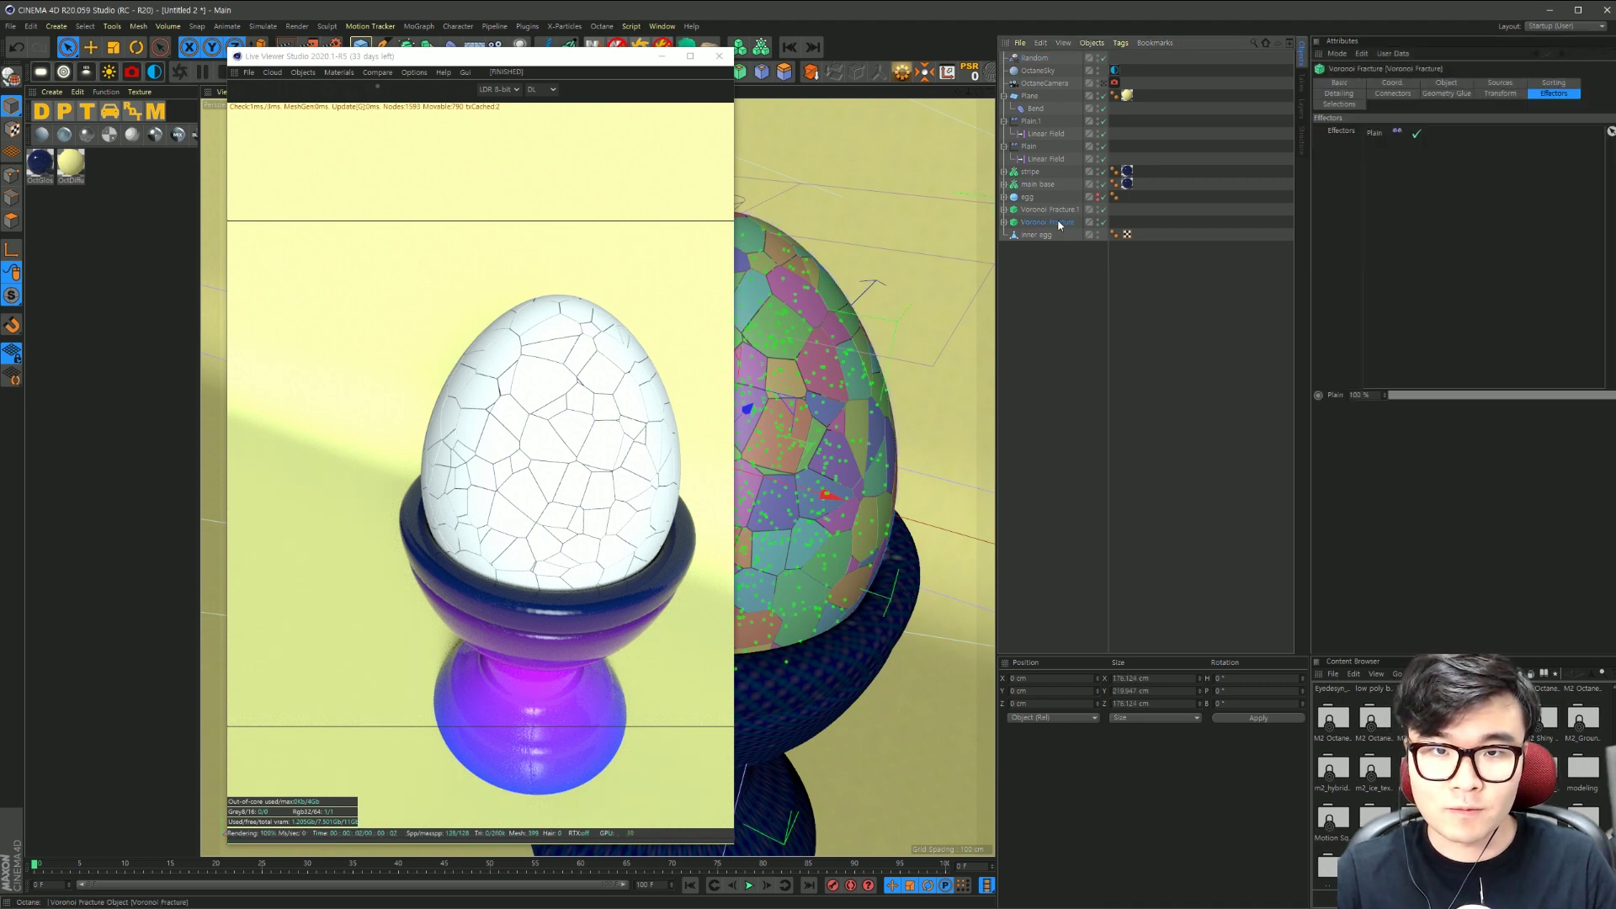
{"action": "left_click", "coordinate": [1077, 209]}
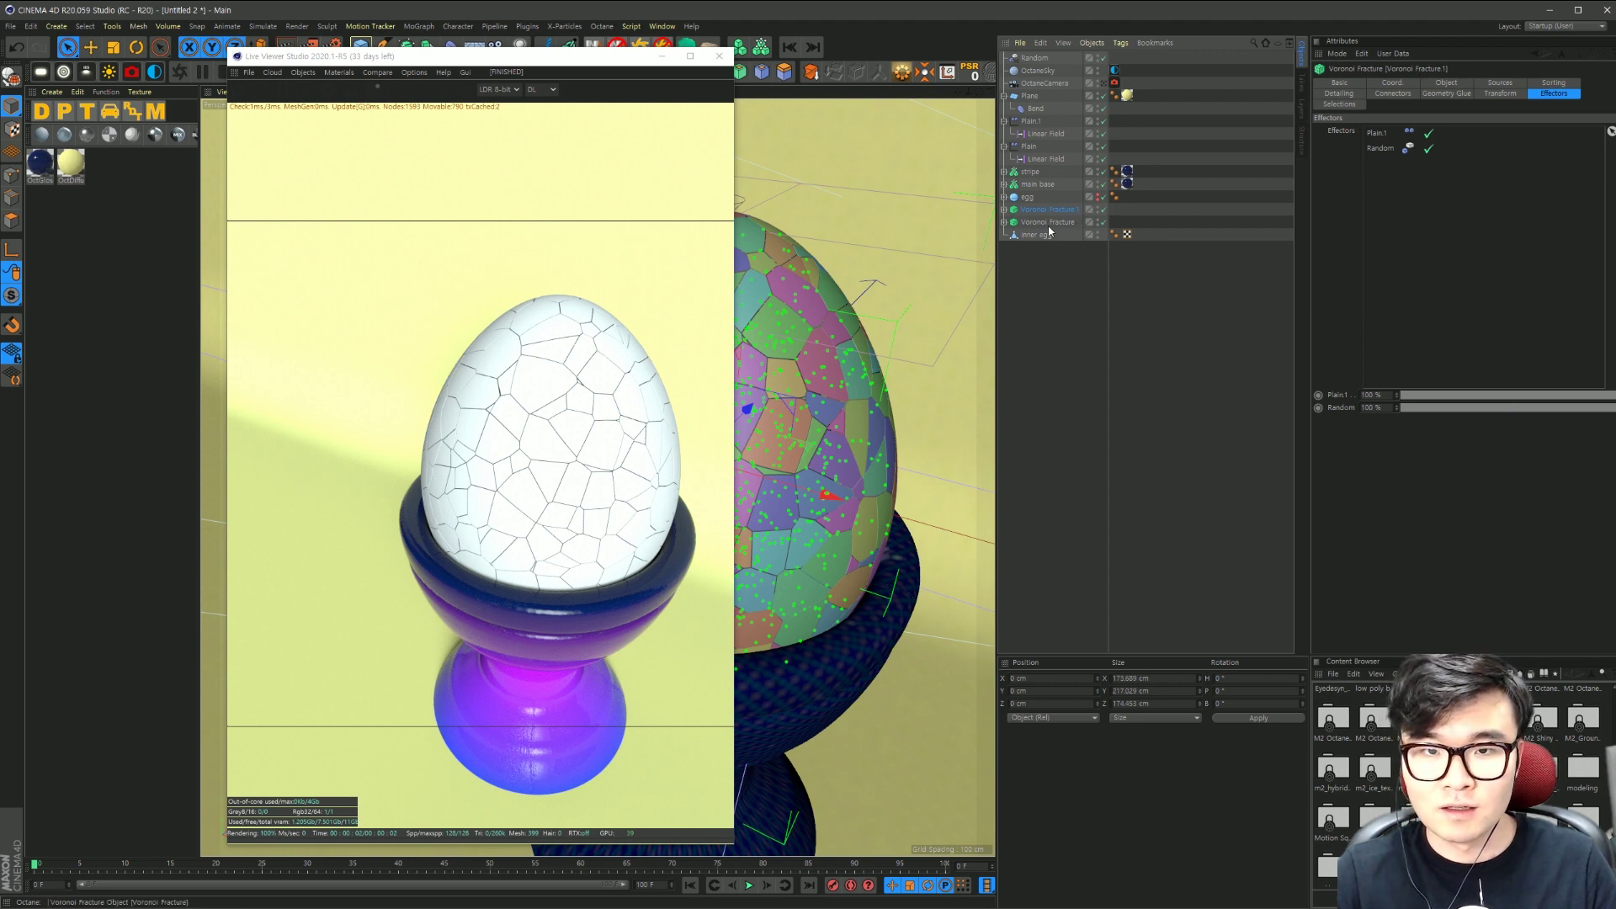
{"action": "left_click", "coordinate": [1051, 224]}
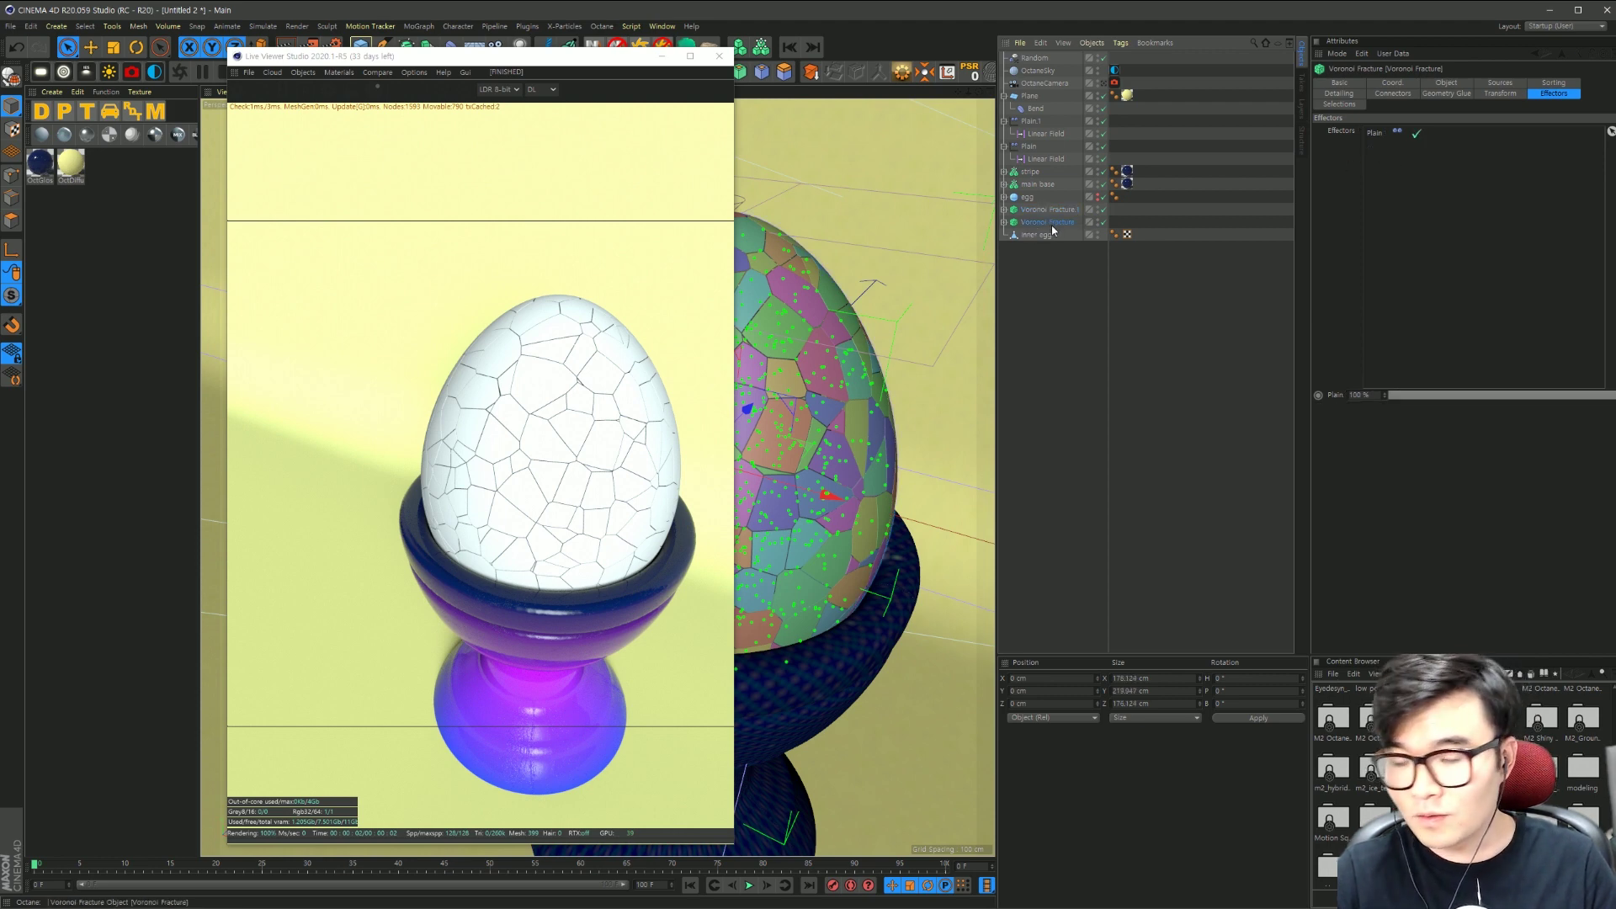
{"action": "left_click", "coordinate": [1071, 210]}
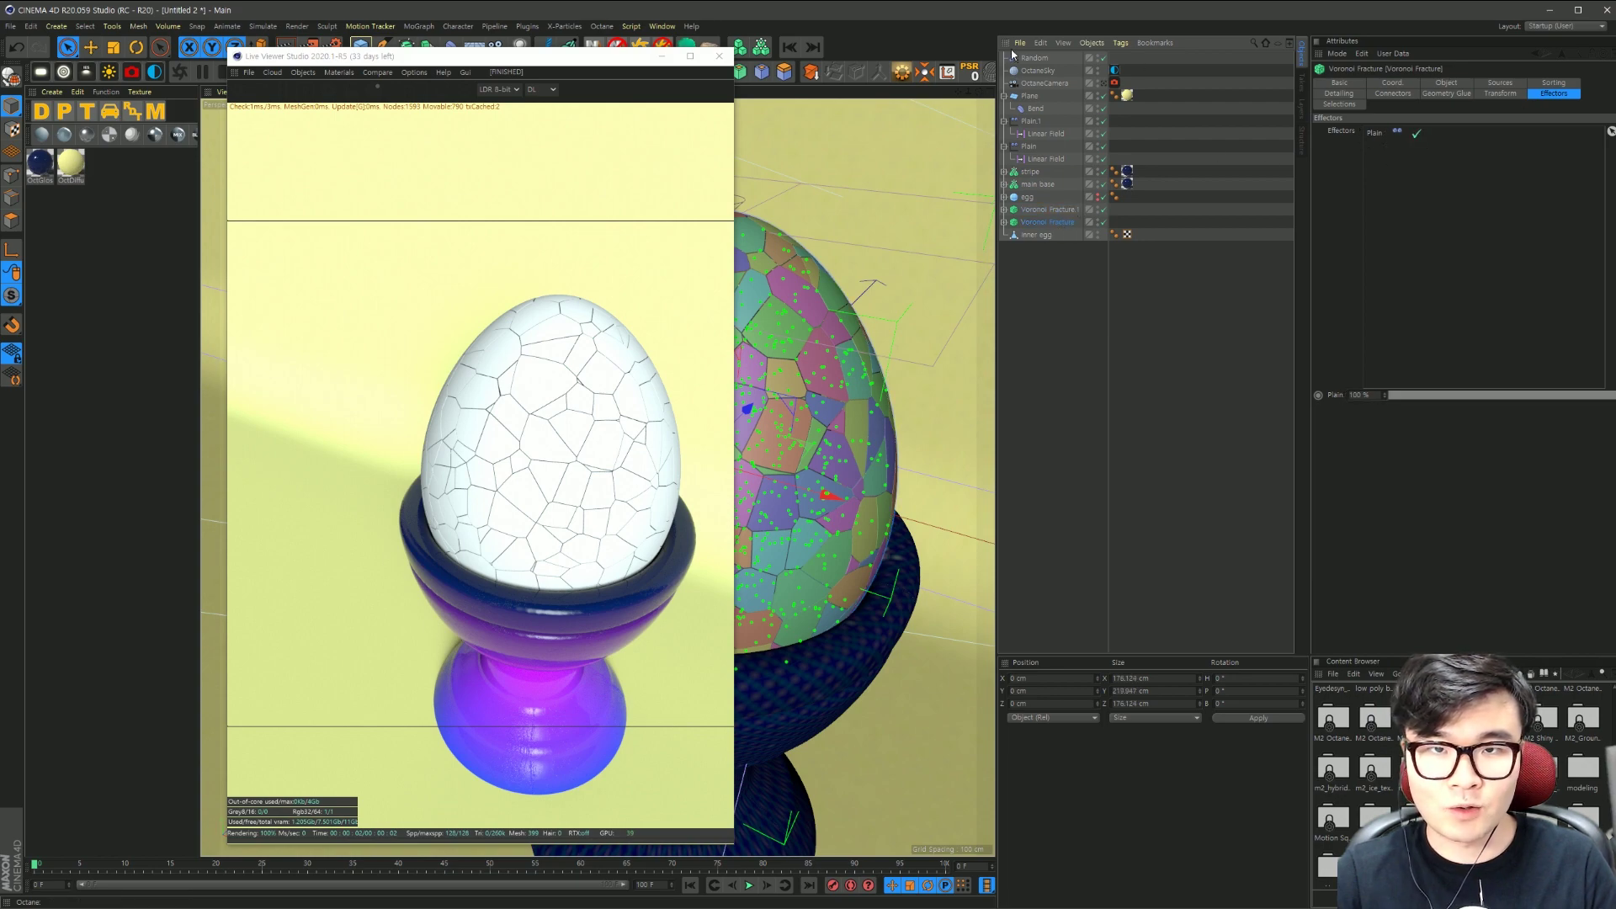
{"action": "left_click_drag", "start_coordinate": [1034, 58], "coordinate": [1405, 165]}
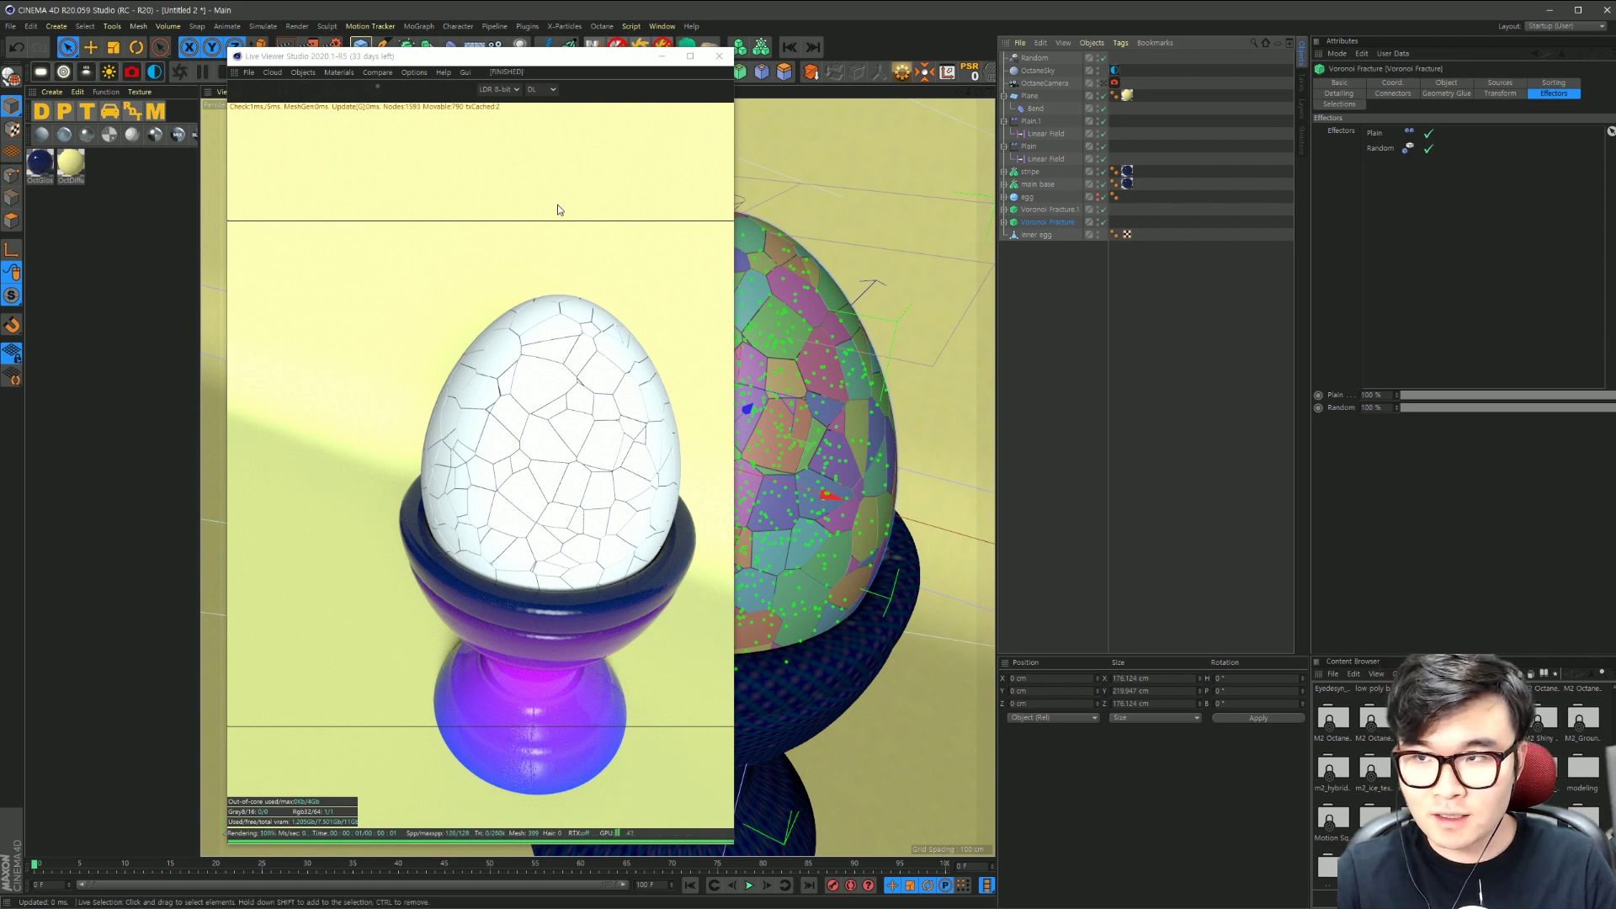
Step: Create a new Octane Glossy material and assign it to Voronoi Fracture.1
{"action": "left_click", "coordinate": [65, 136]}
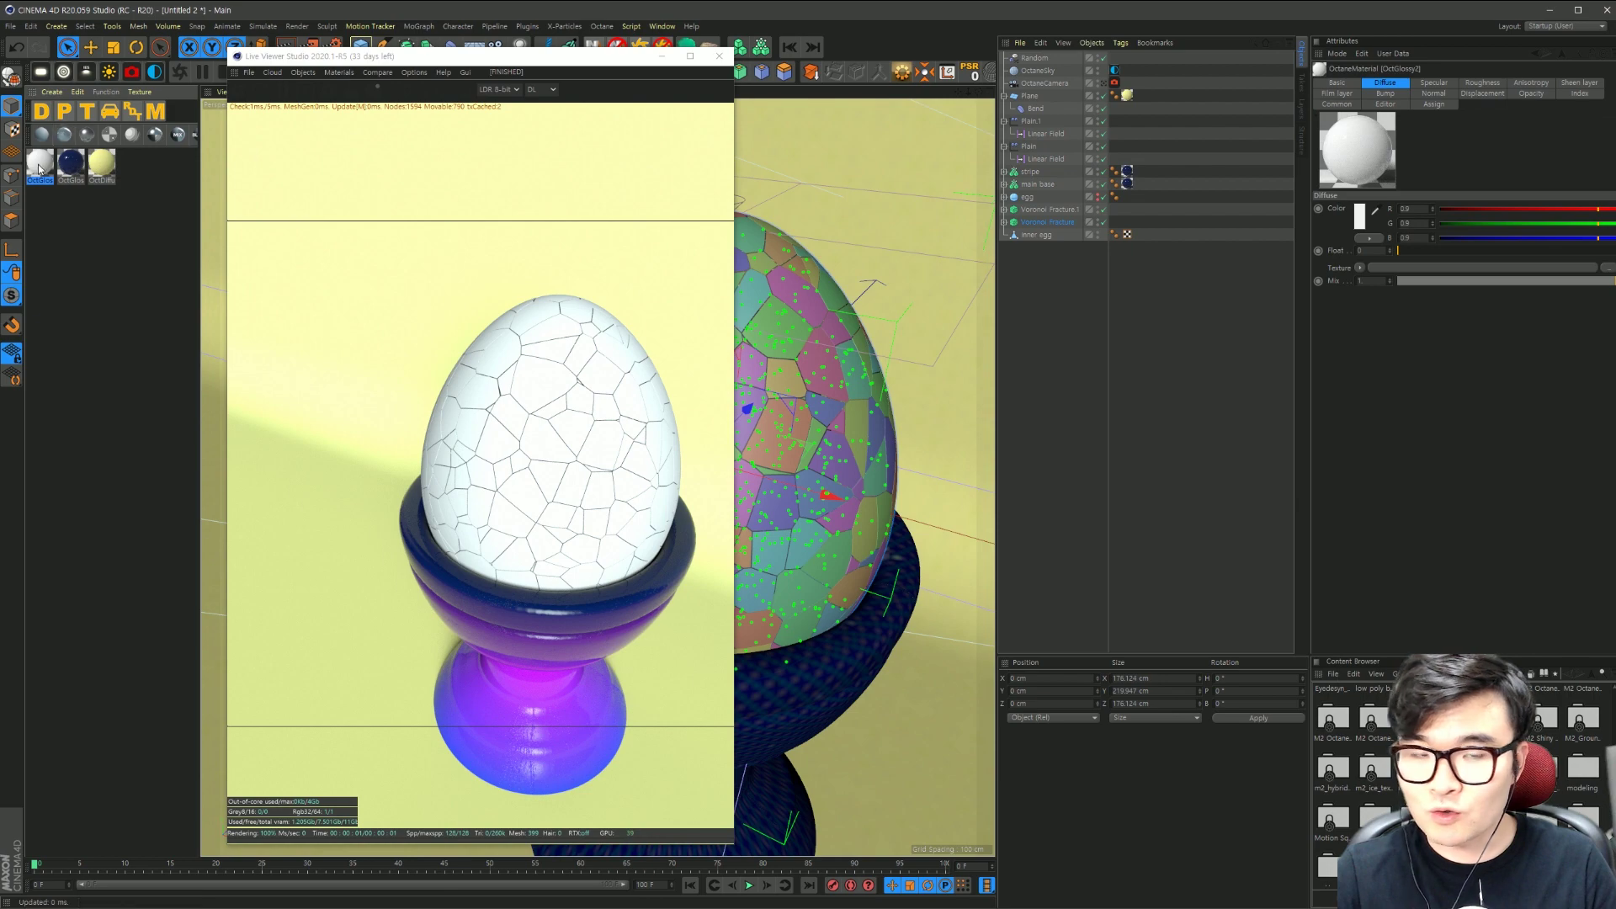
{"action": "left_click_drag", "start_coordinate": [40, 170], "coordinate": [1057, 224]}
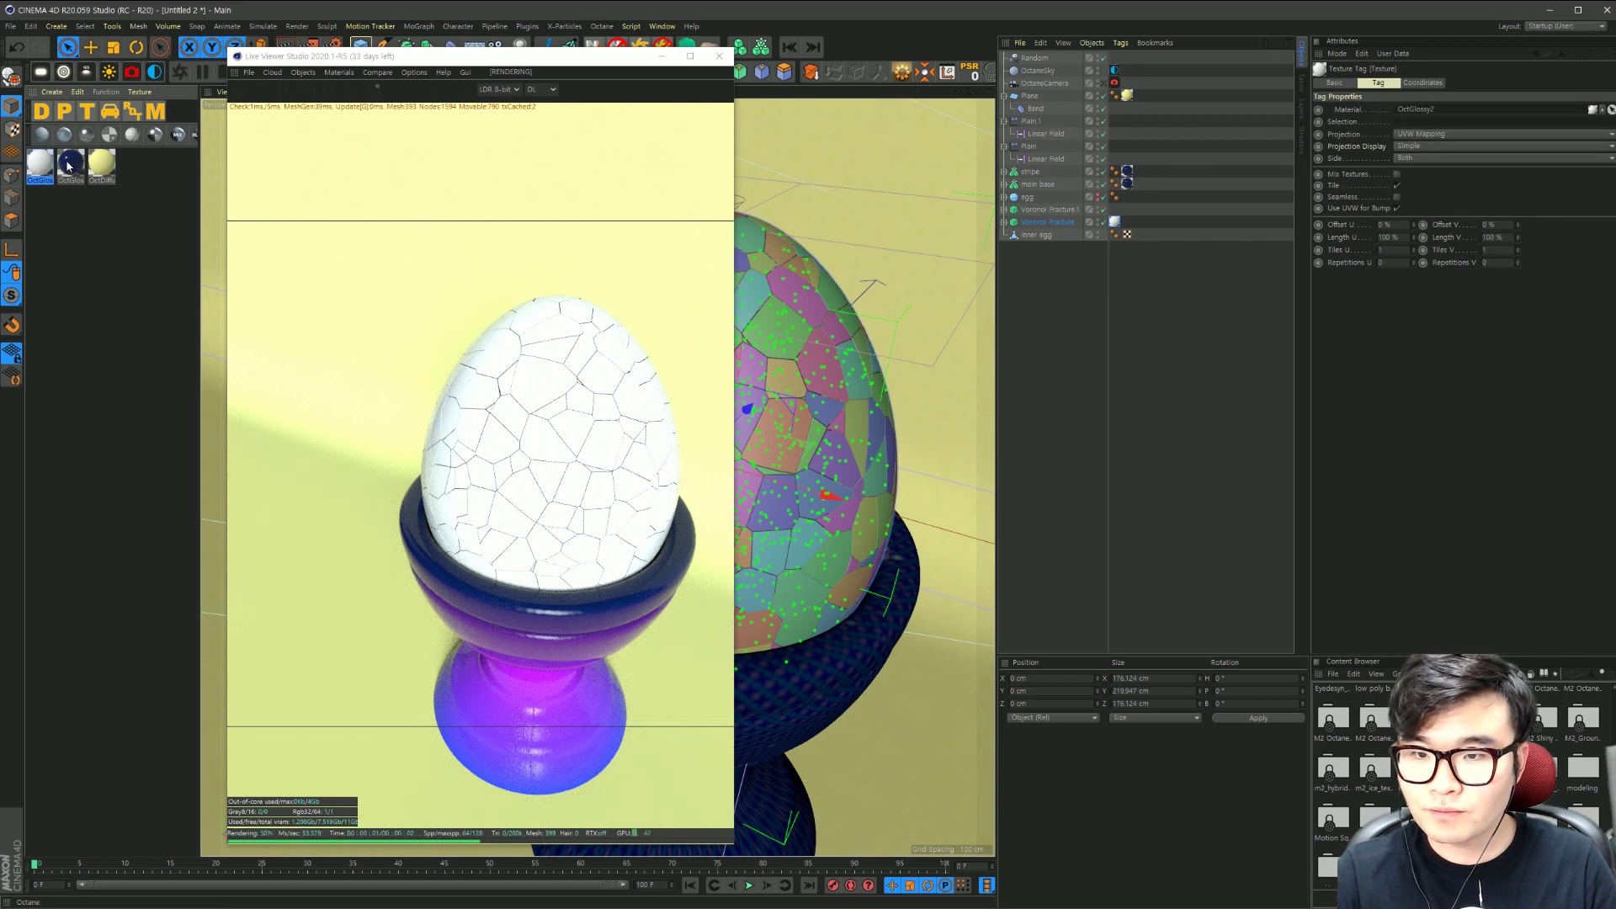
{"action": "double_click", "coordinate": [40, 166]}
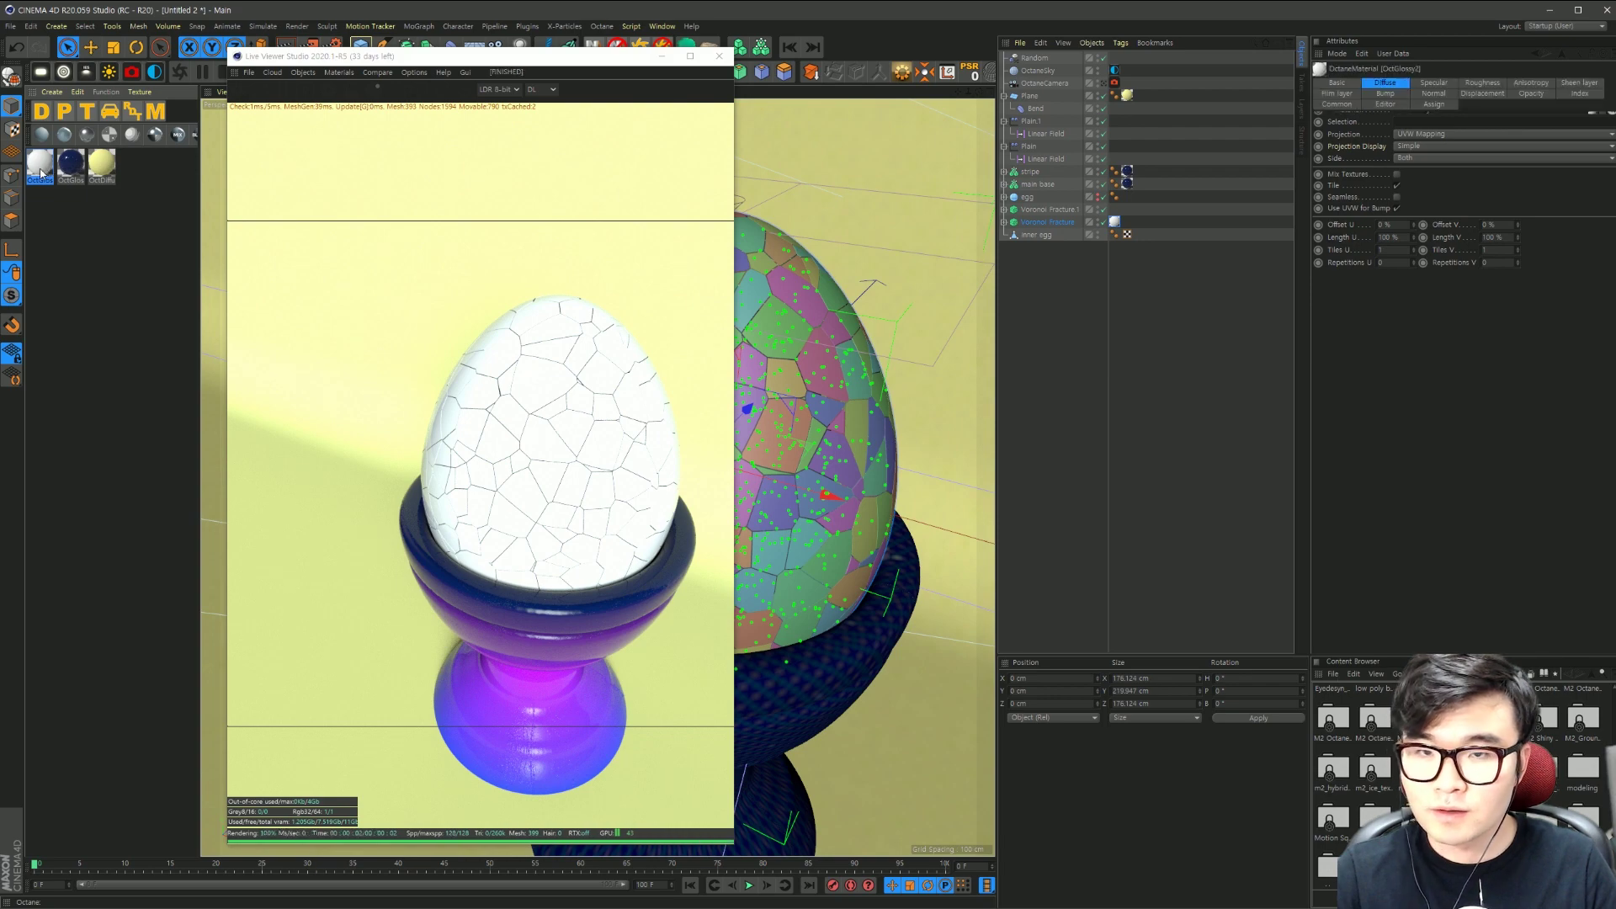
{"action": "left_click", "coordinate": [587, 85]}
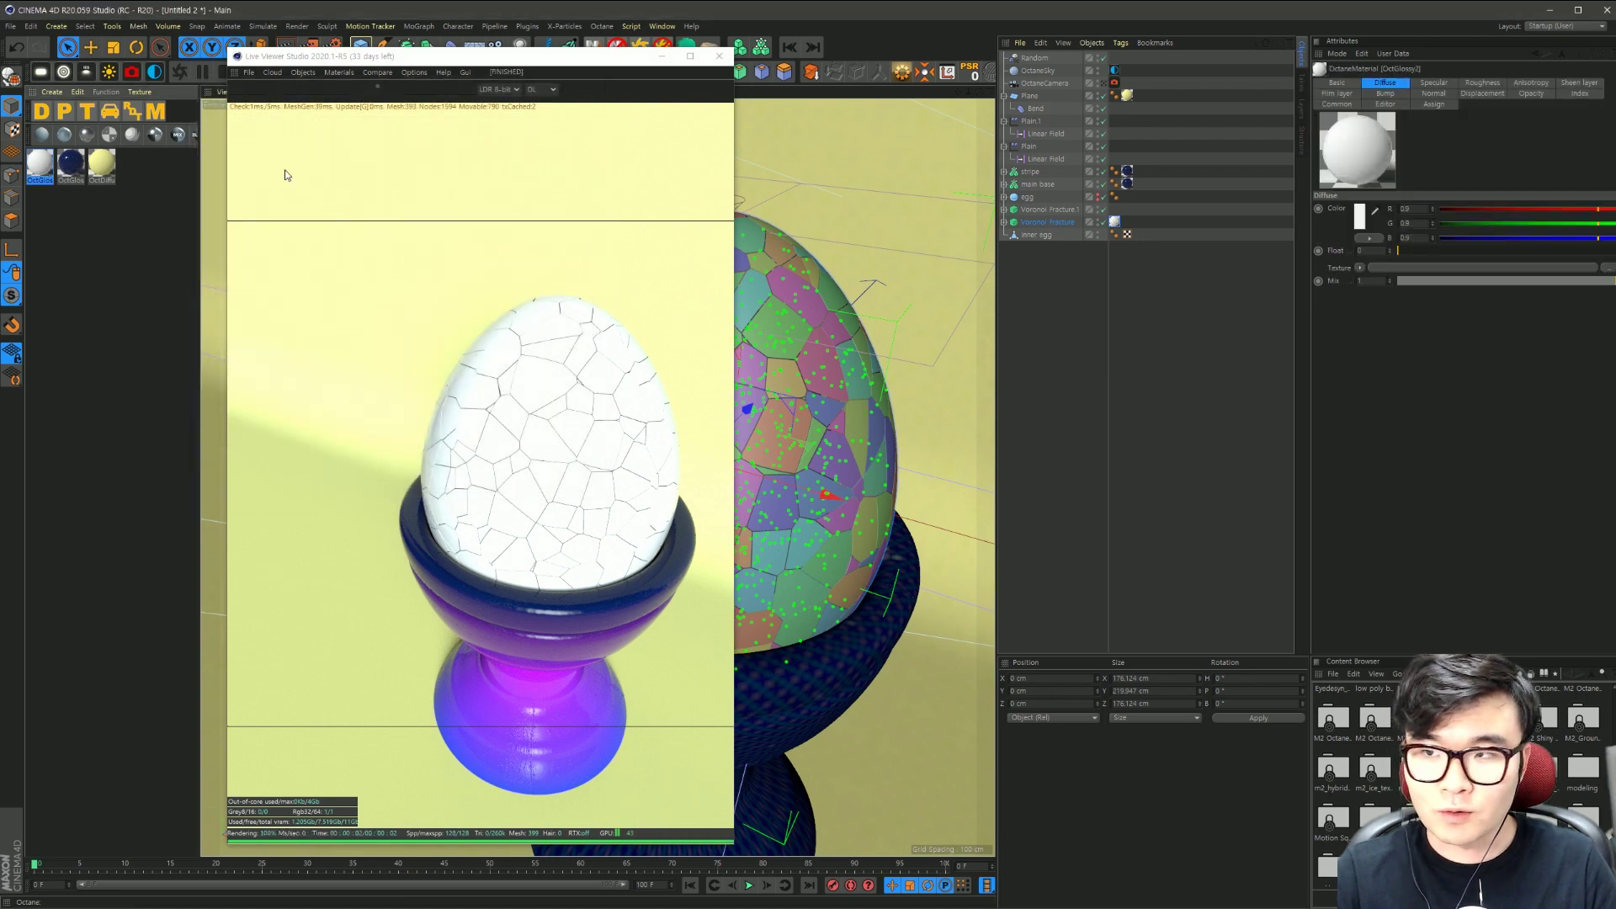
{"action": "left_click_drag", "start_coordinate": [49, 178], "coordinate": [1052, 212]}
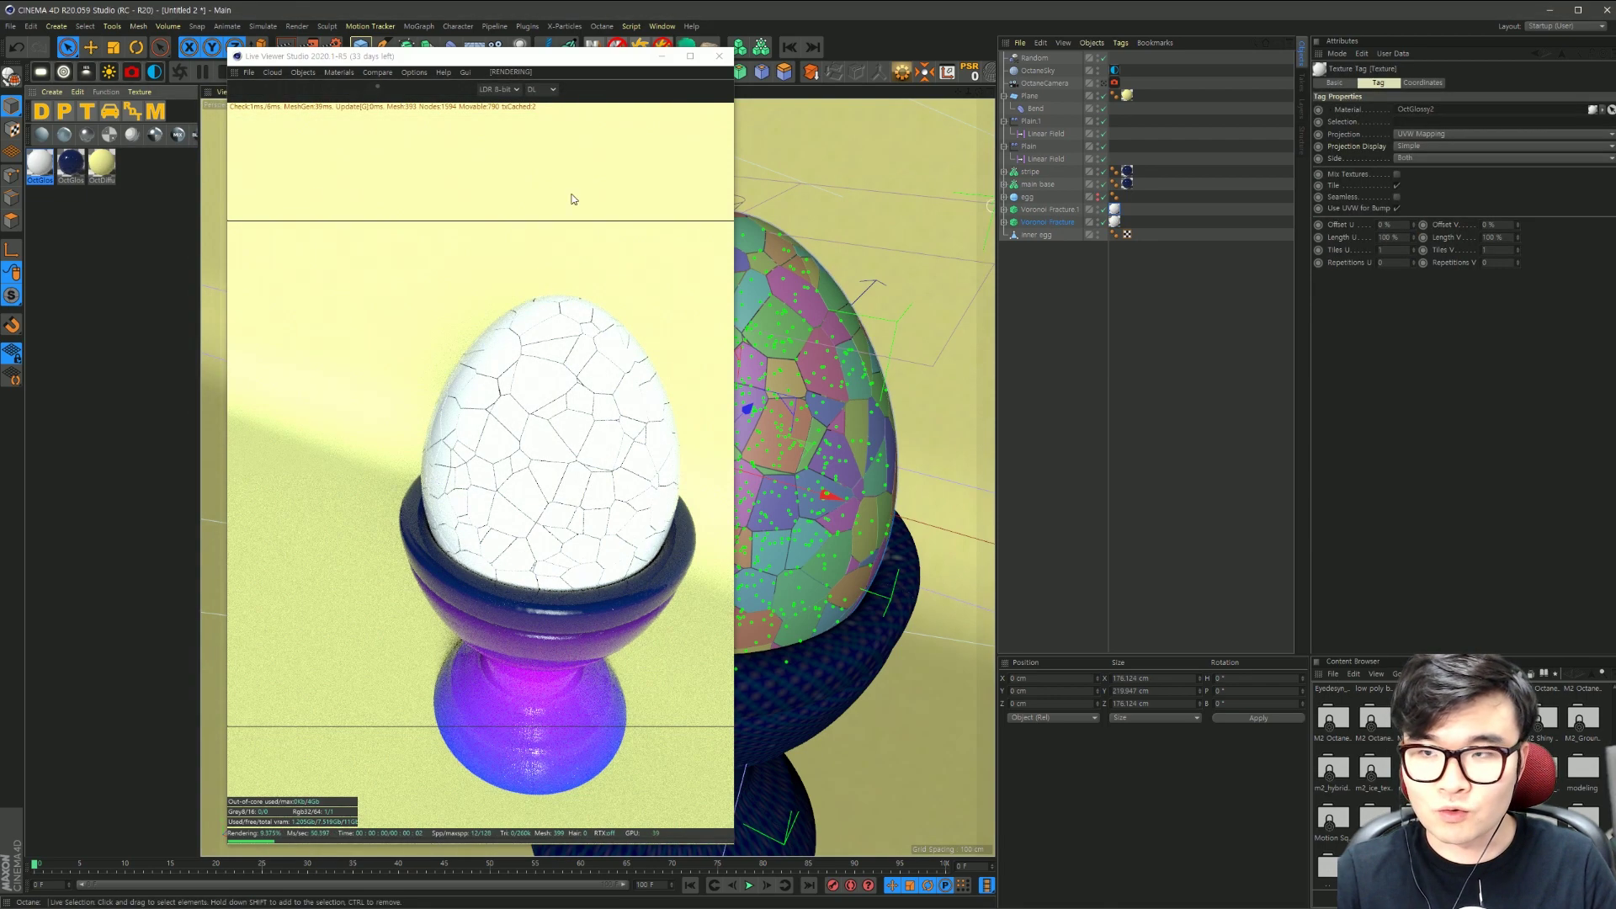
Step: Set the new material's Diffuse texture to a MoGraph Color Shader in the Node Editor
{"action": "double_click", "coordinate": [40, 167]}
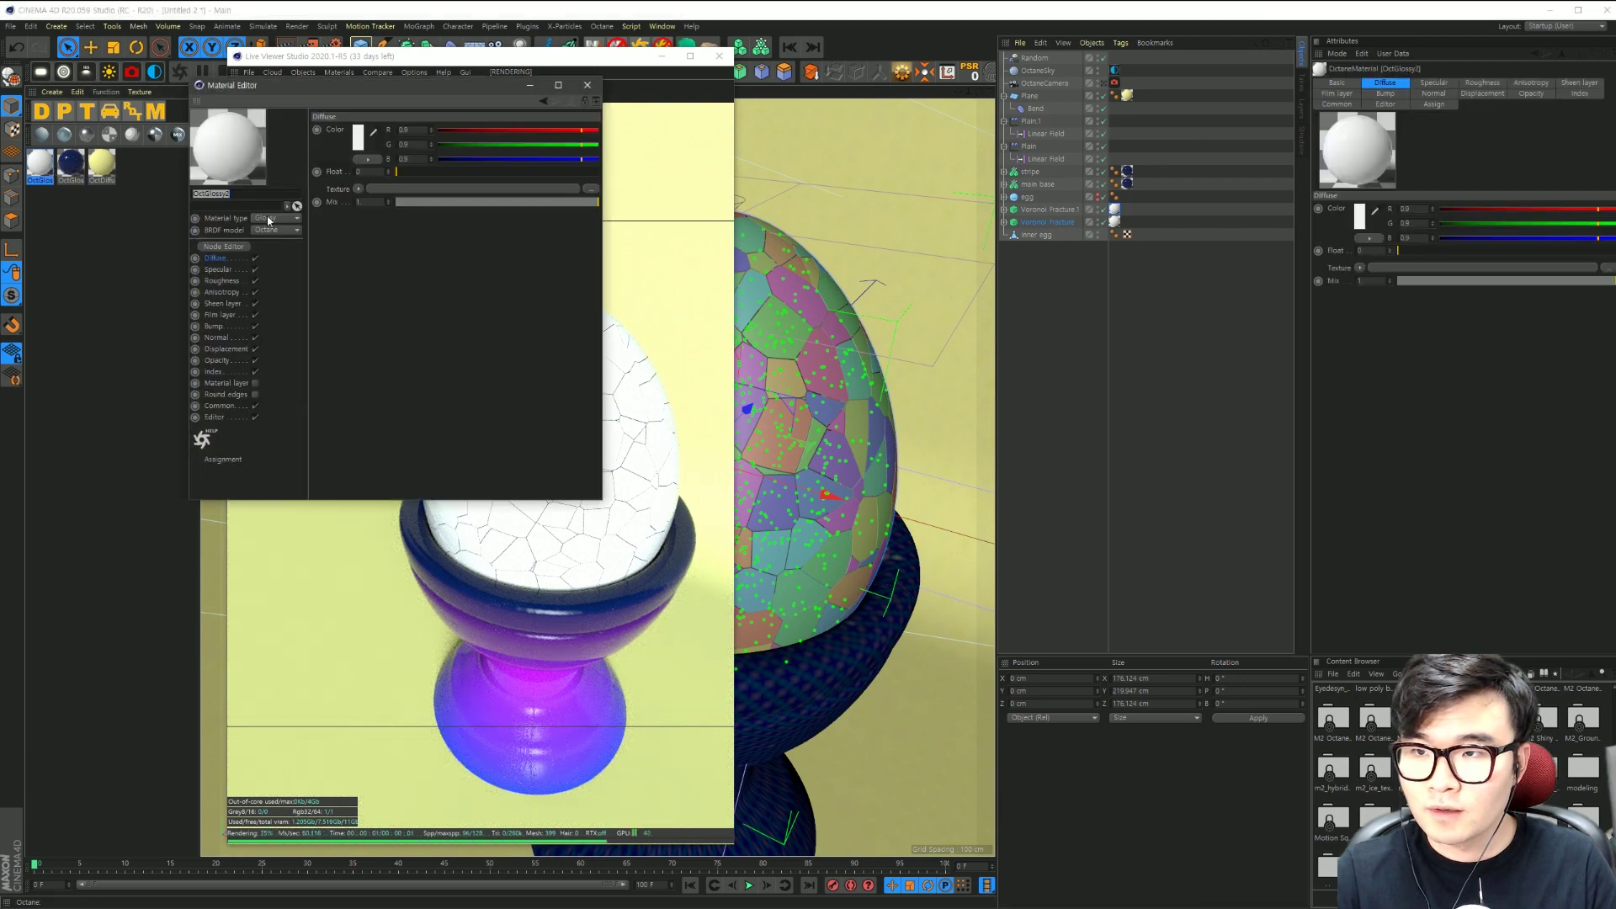
{"action": "left_click", "coordinate": [223, 247]}
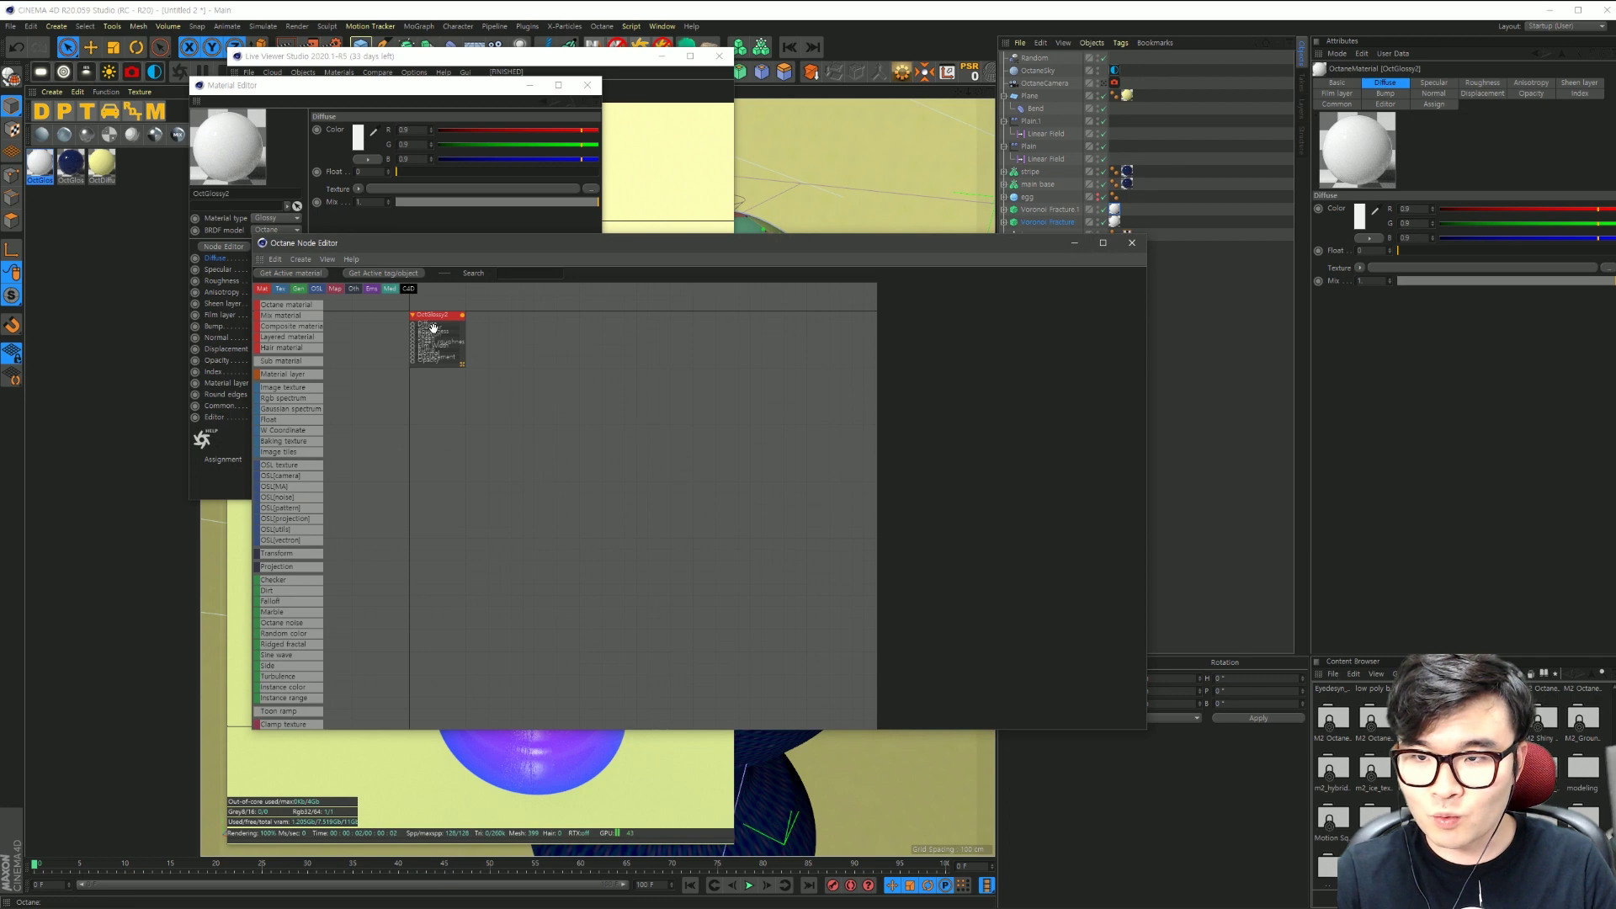
{"action": "left_click_drag", "start_coordinate": [432, 328], "coordinate": [770, 450]}
{"action": "left_click_drag", "start_coordinate": [822, 505], "coordinate": [825, 623]}
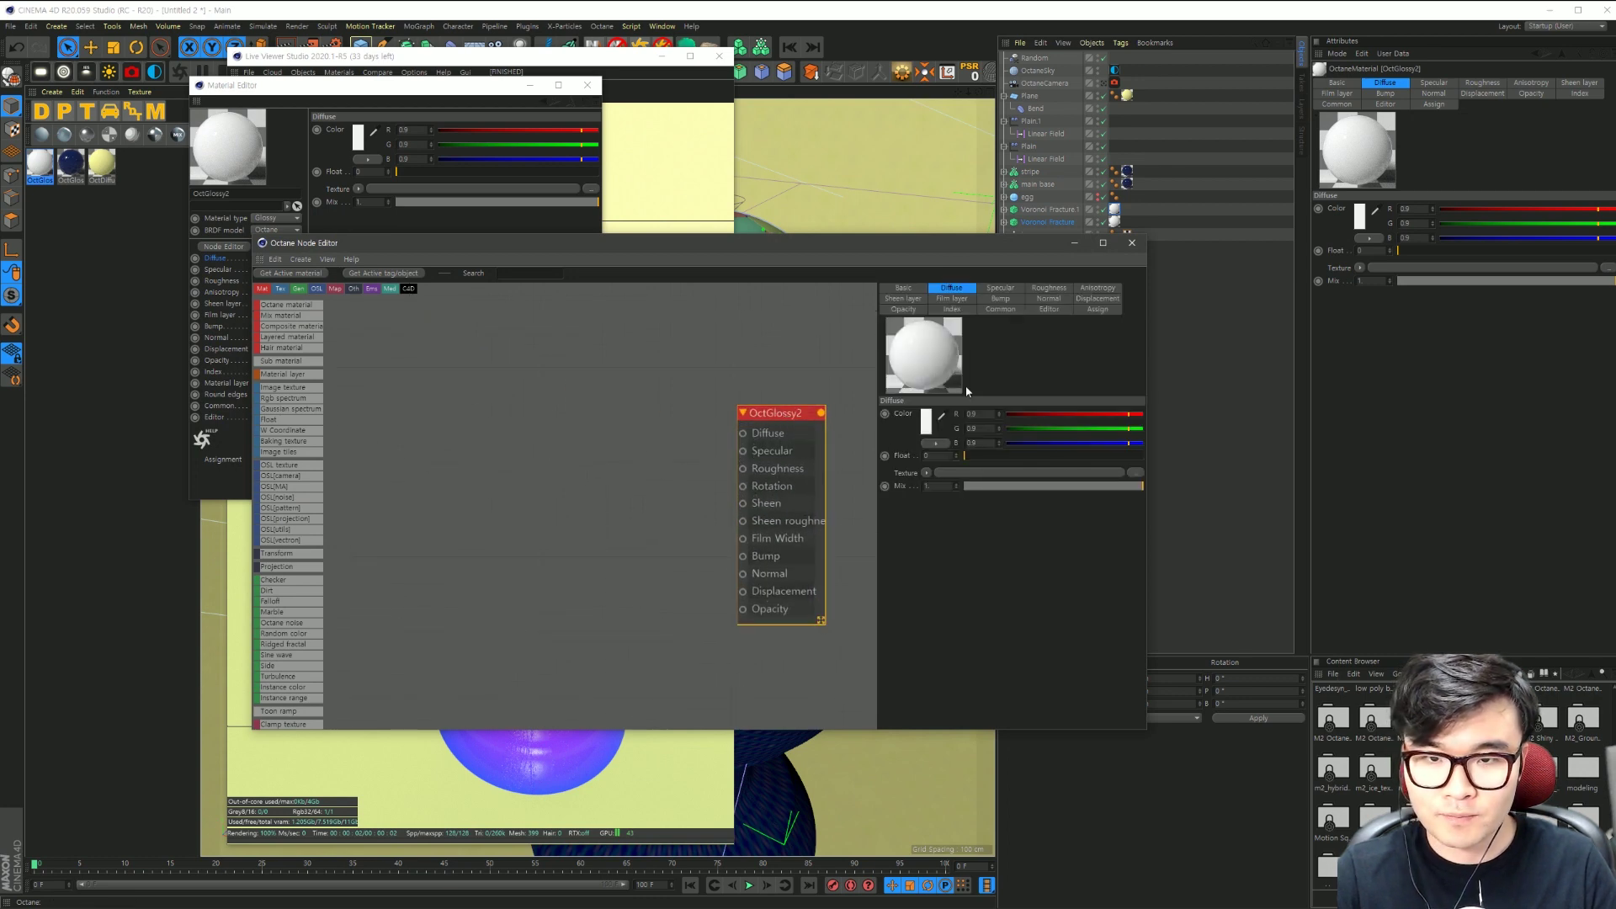
{"action": "left_click", "coordinate": [927, 473]}
{"action": "mouse_move", "coordinate": [944, 734]}
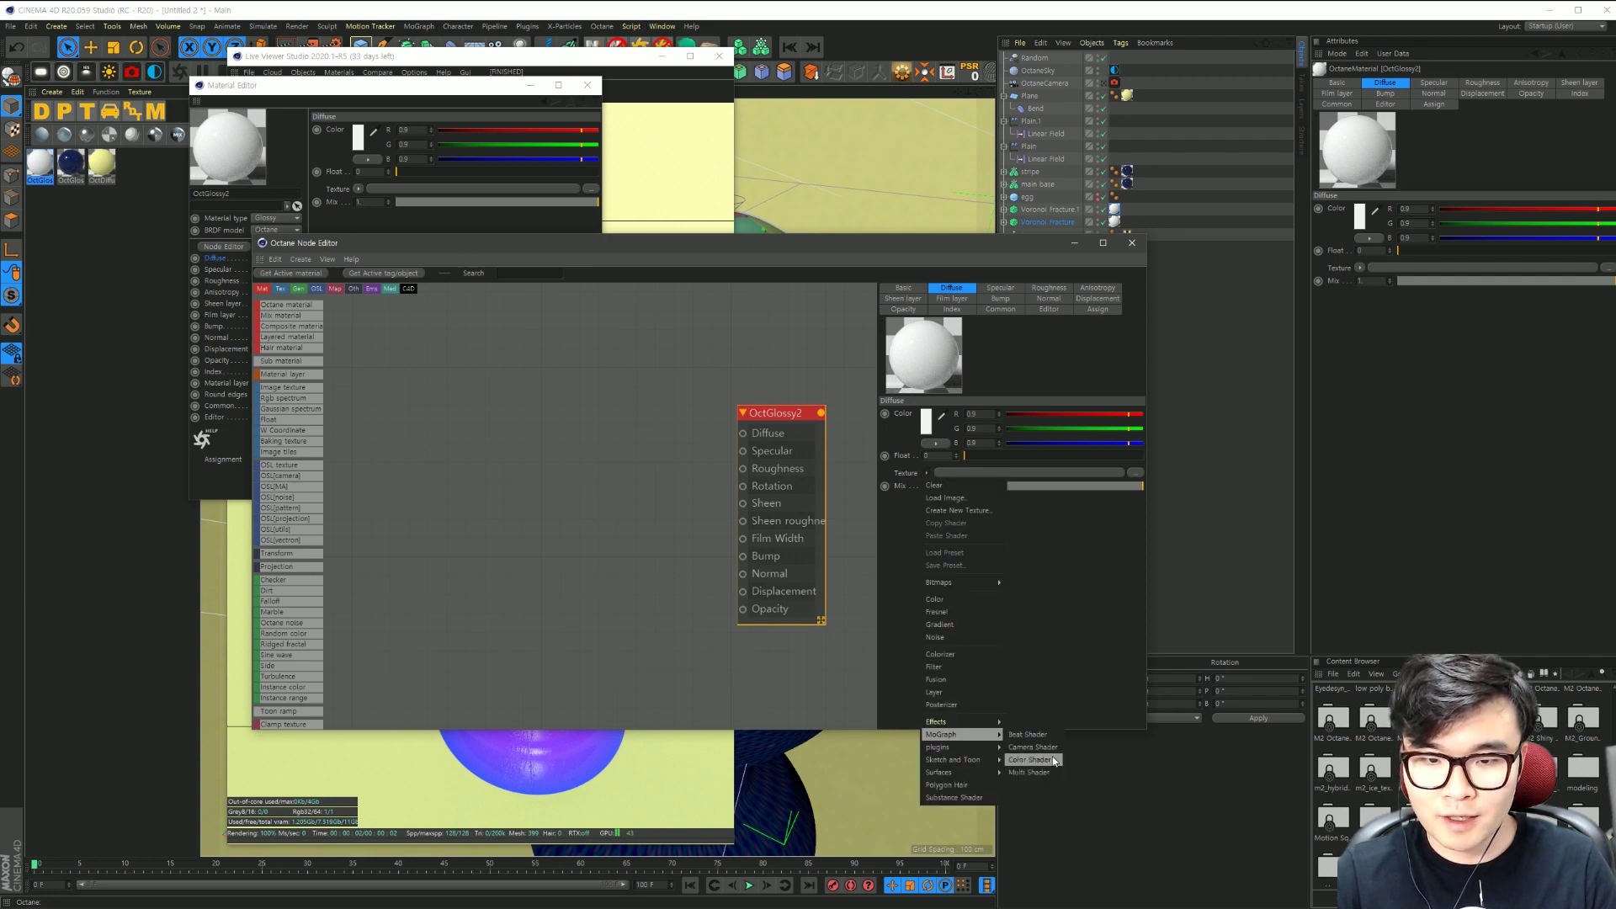
{"action": "left_click", "coordinate": [1043, 761]}
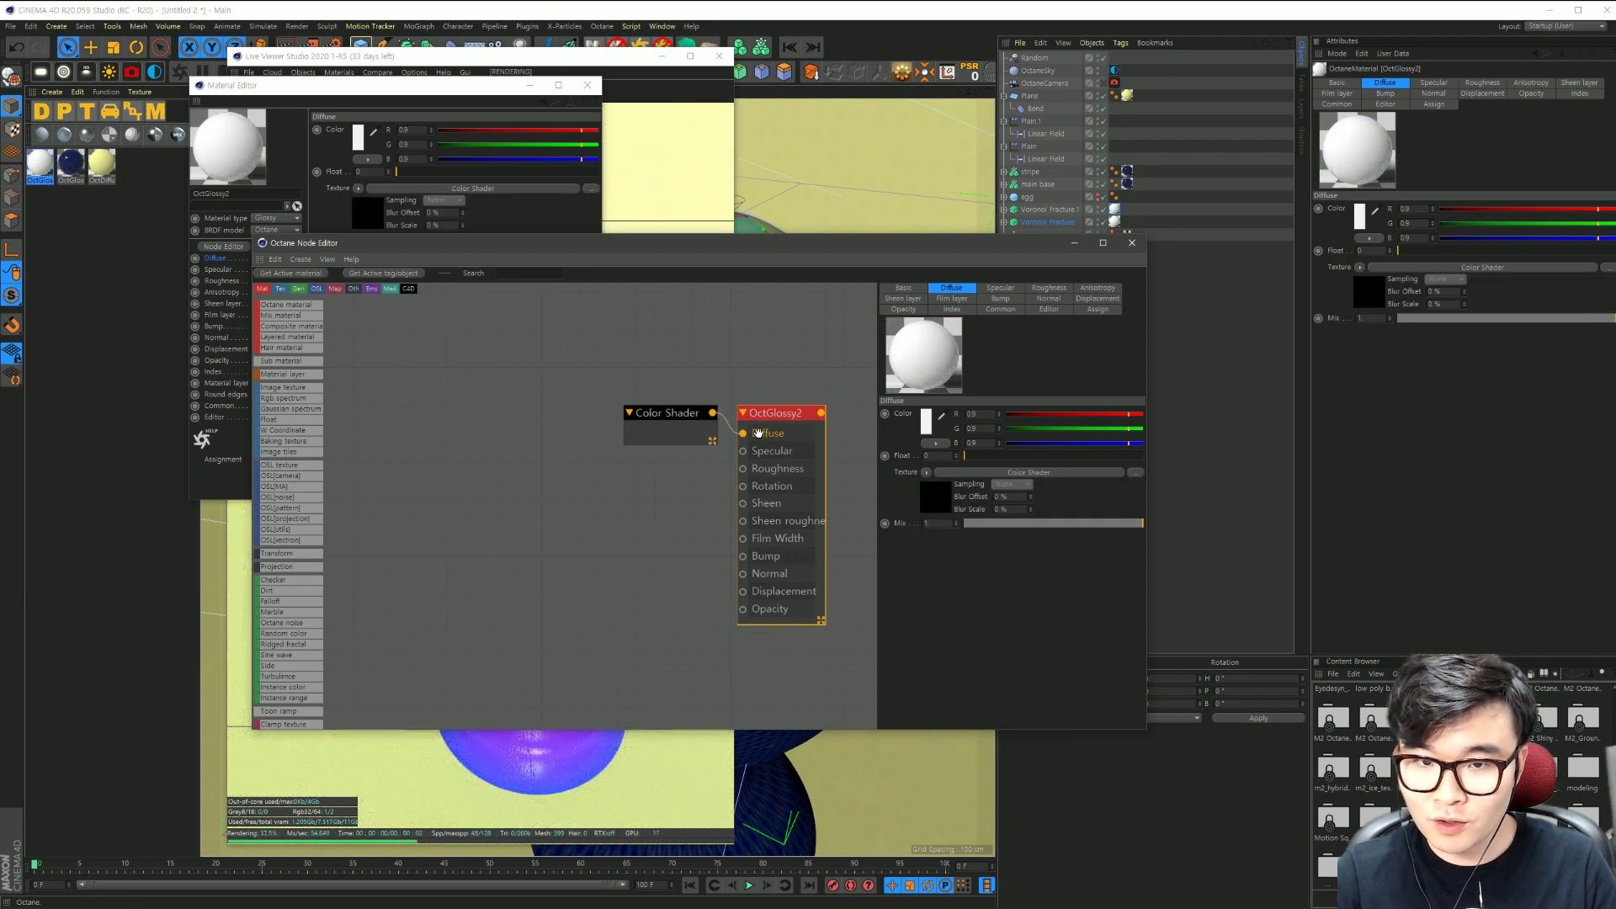
{"action": "left_click", "coordinate": [926, 473]}
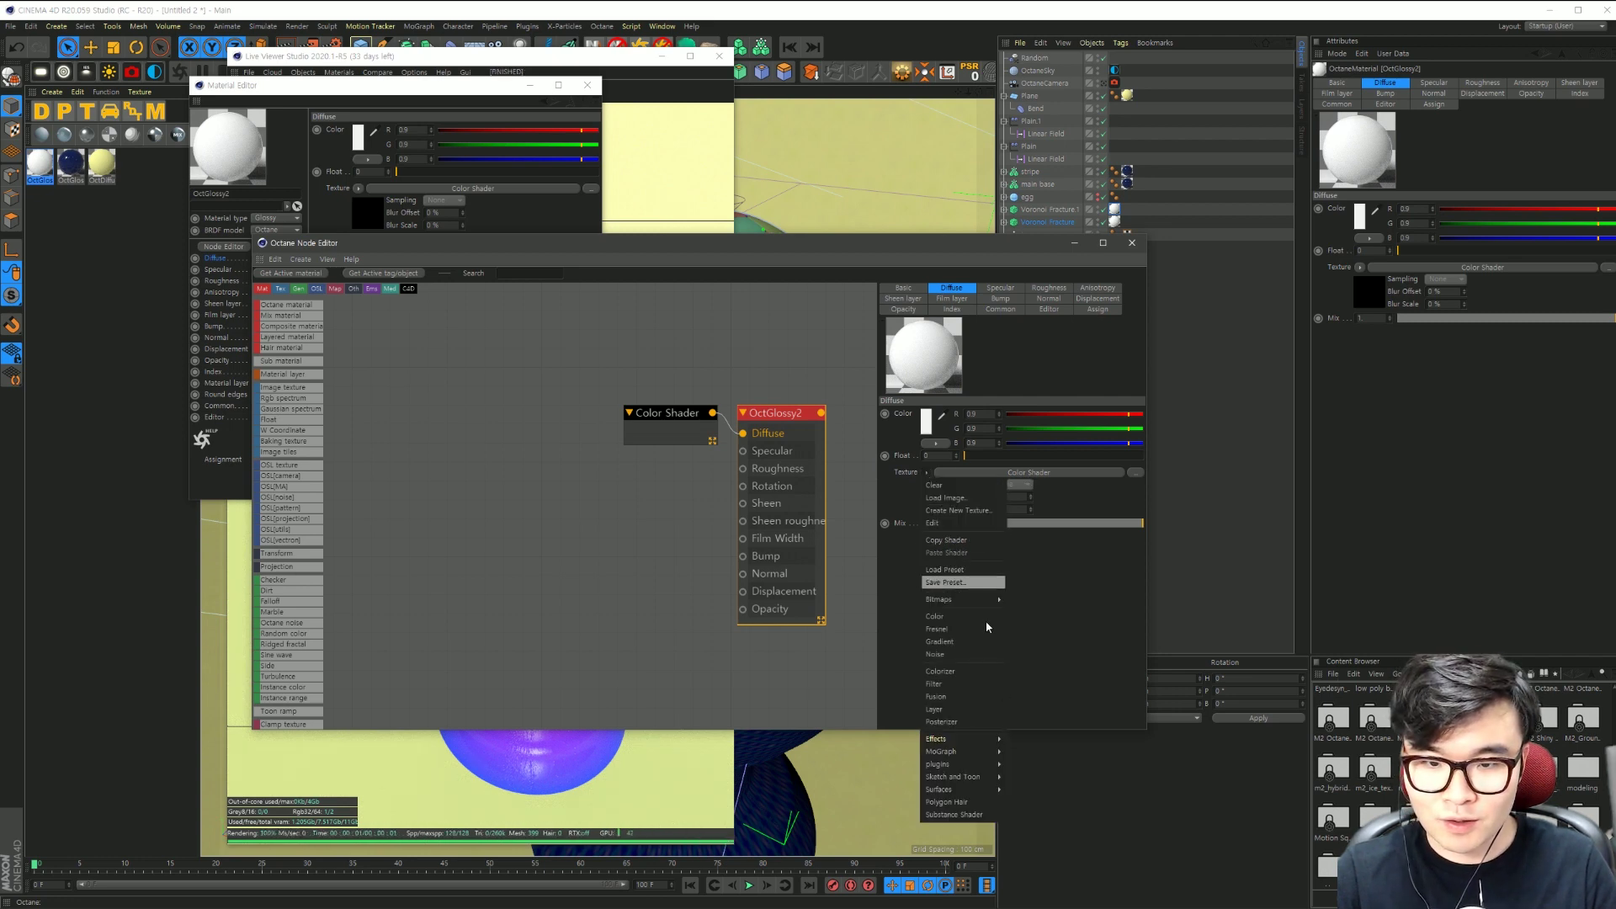
{"action": "mouse_move", "coordinate": [937, 764]}
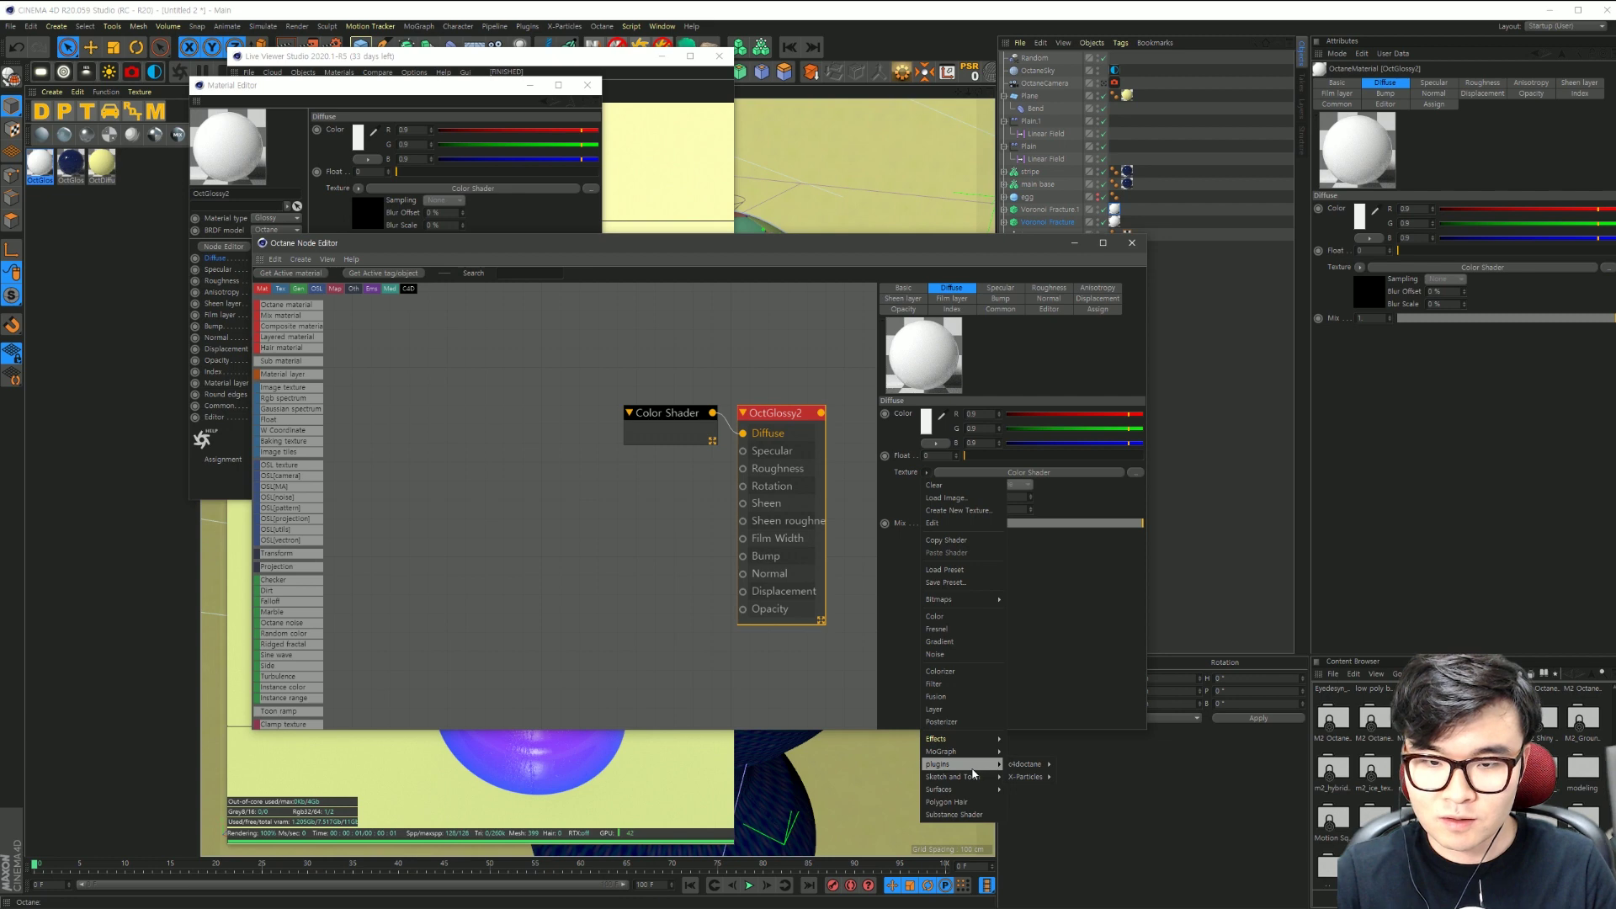
{"action": "mouse_move", "coordinate": [1024, 764]}
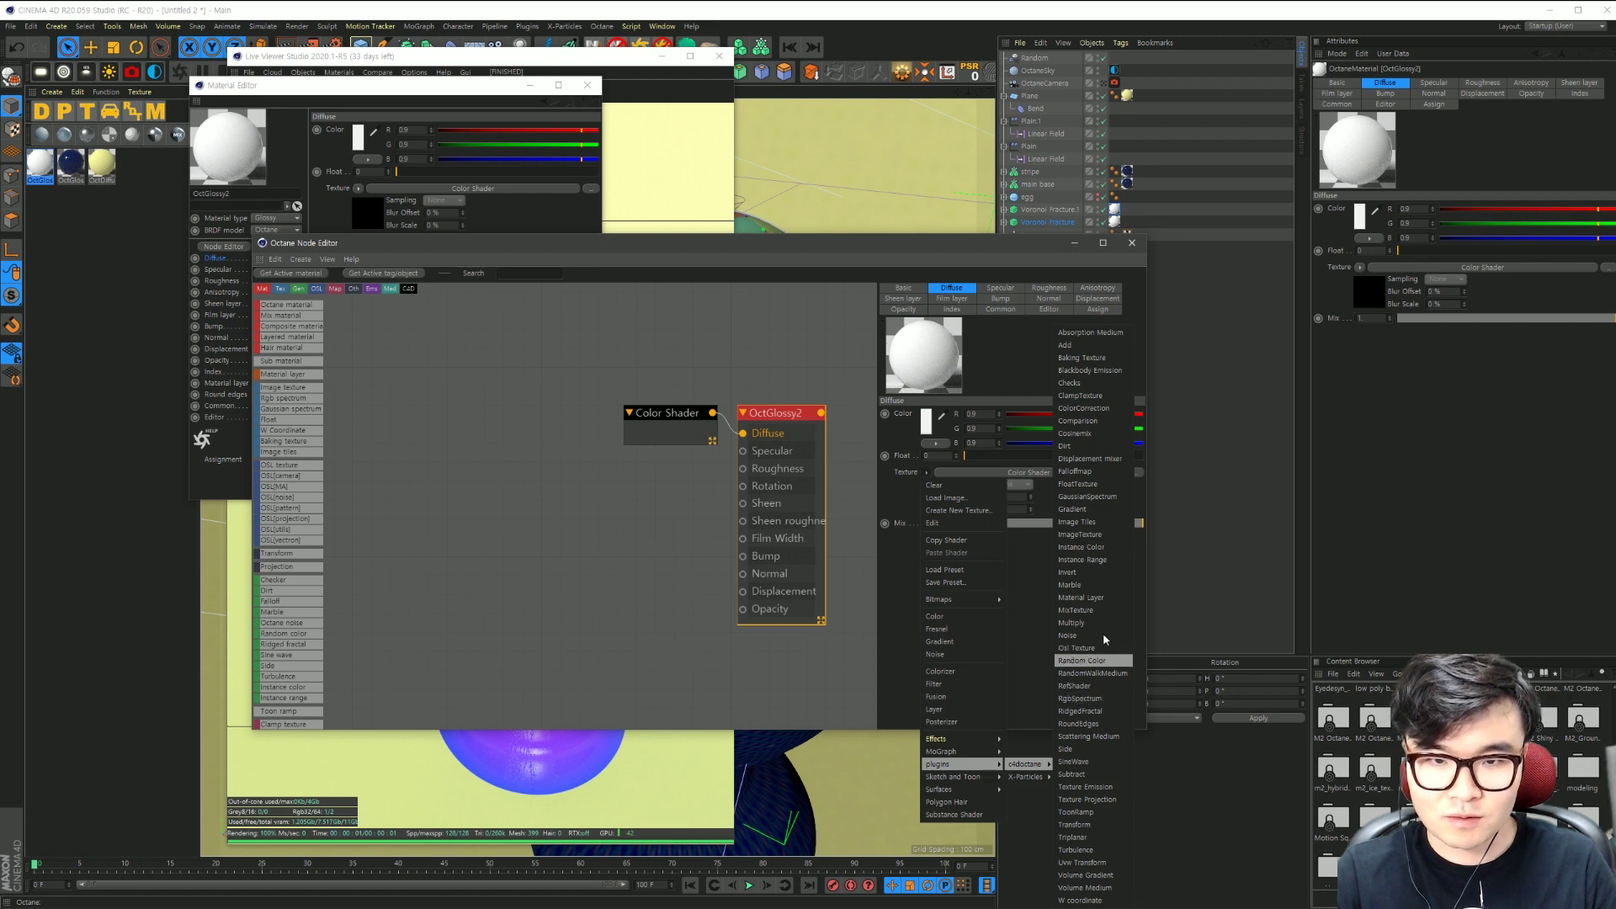
Step: Insert a Gradient node between the Color Shader and OctGlossy2's Diffuse
{"action": "left_click", "coordinate": [1082, 509]}
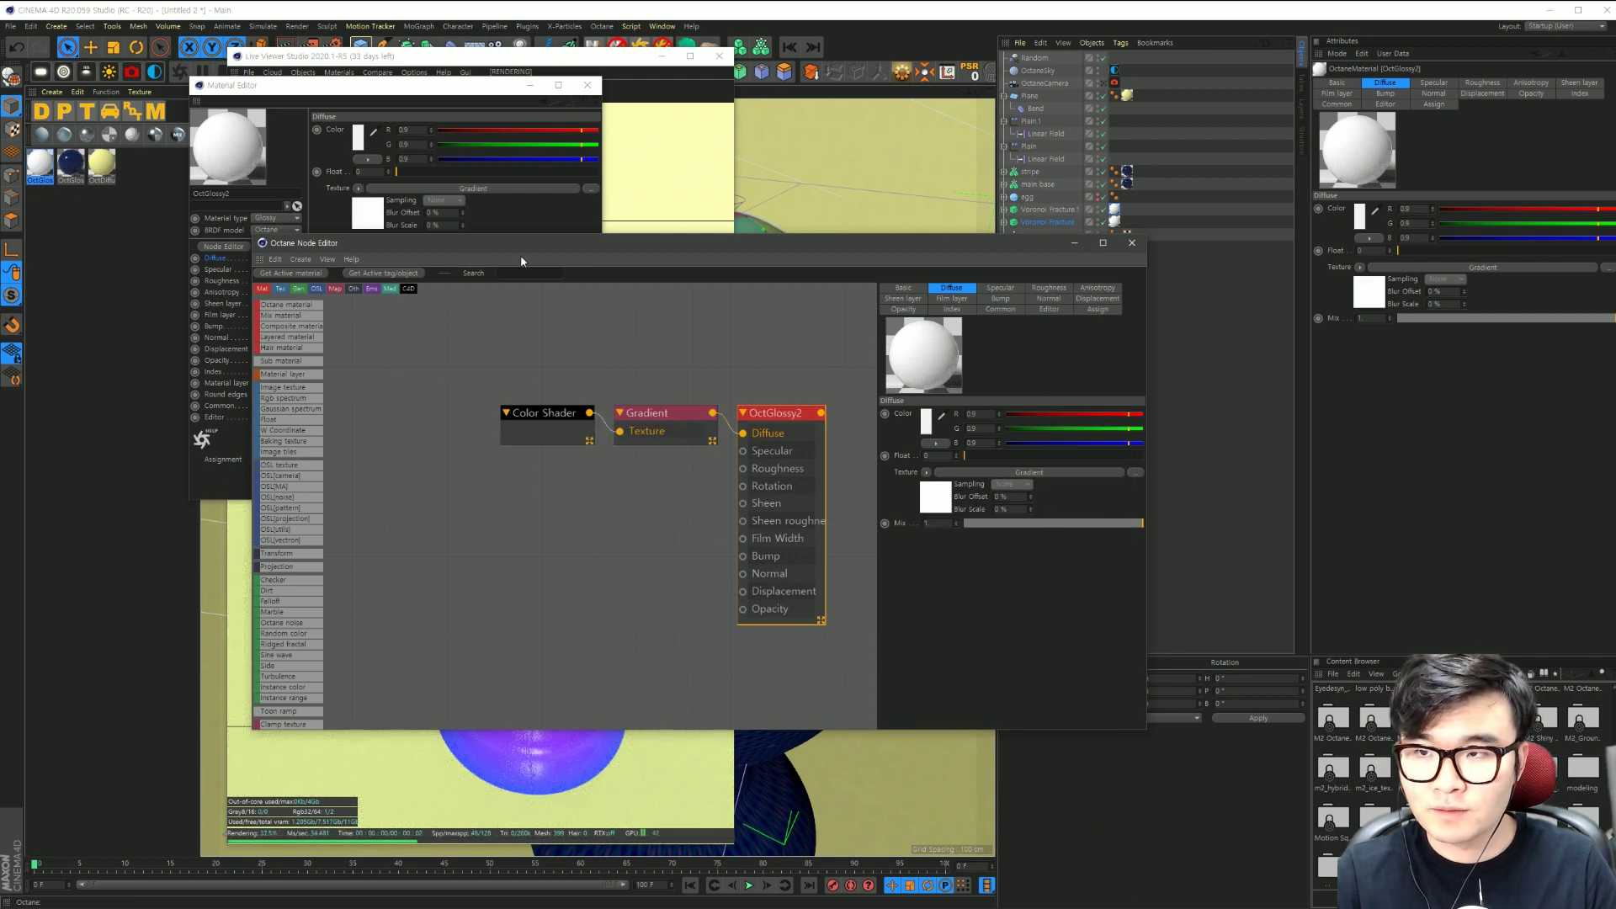
{"action": "left_click_drag", "start_coordinate": [540, 243], "coordinate": [892, 332]}
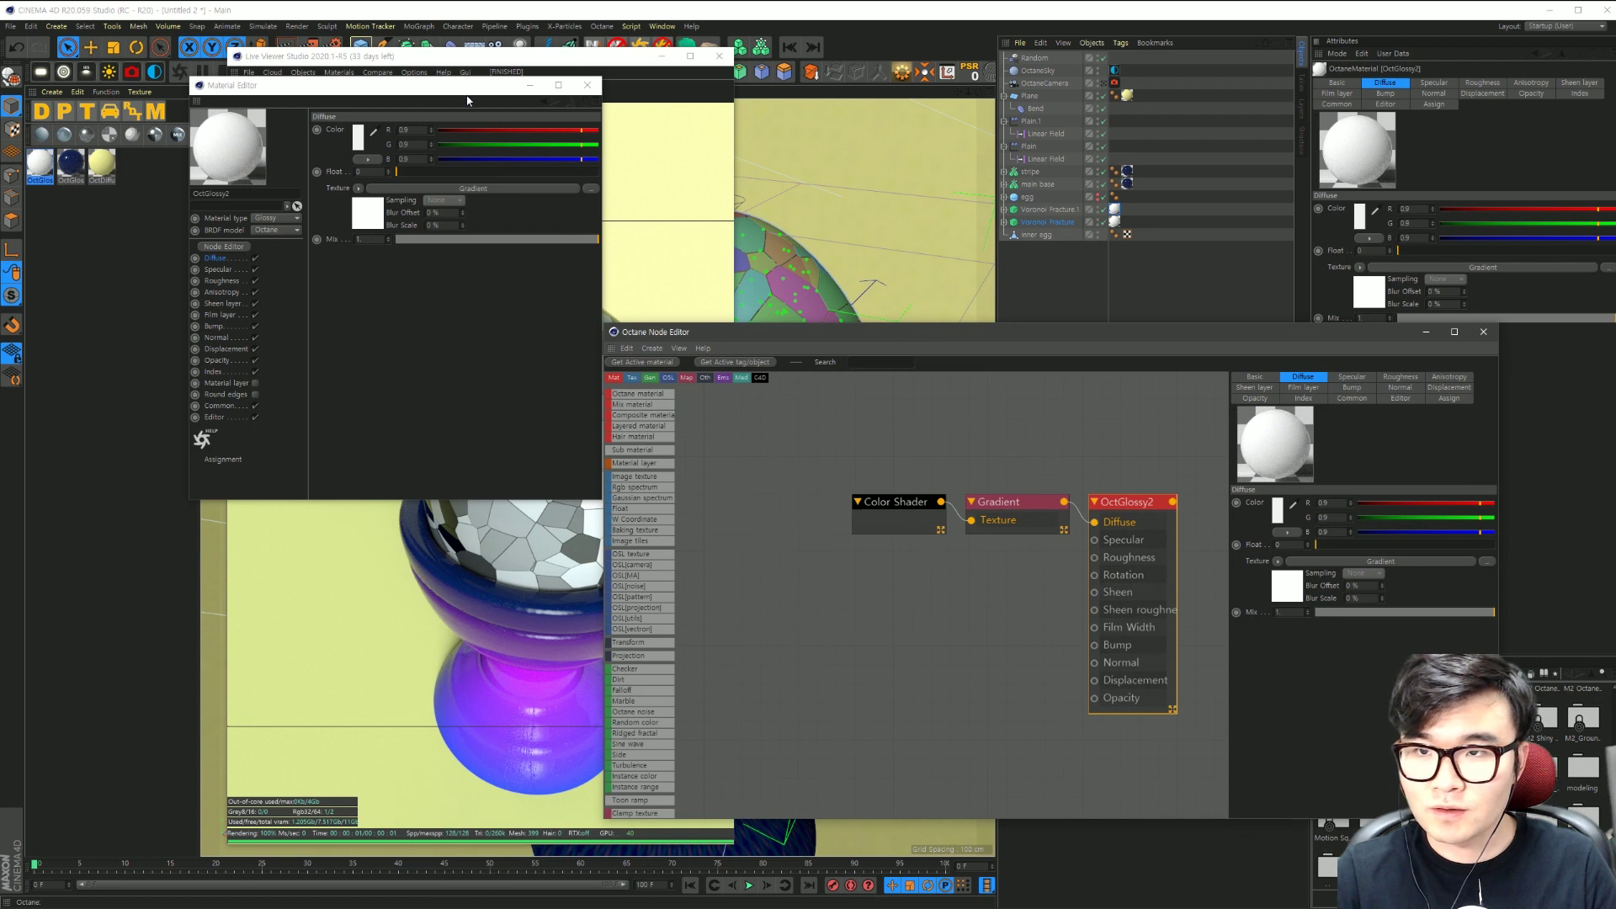
{"action": "left_click", "coordinate": [588, 85]}
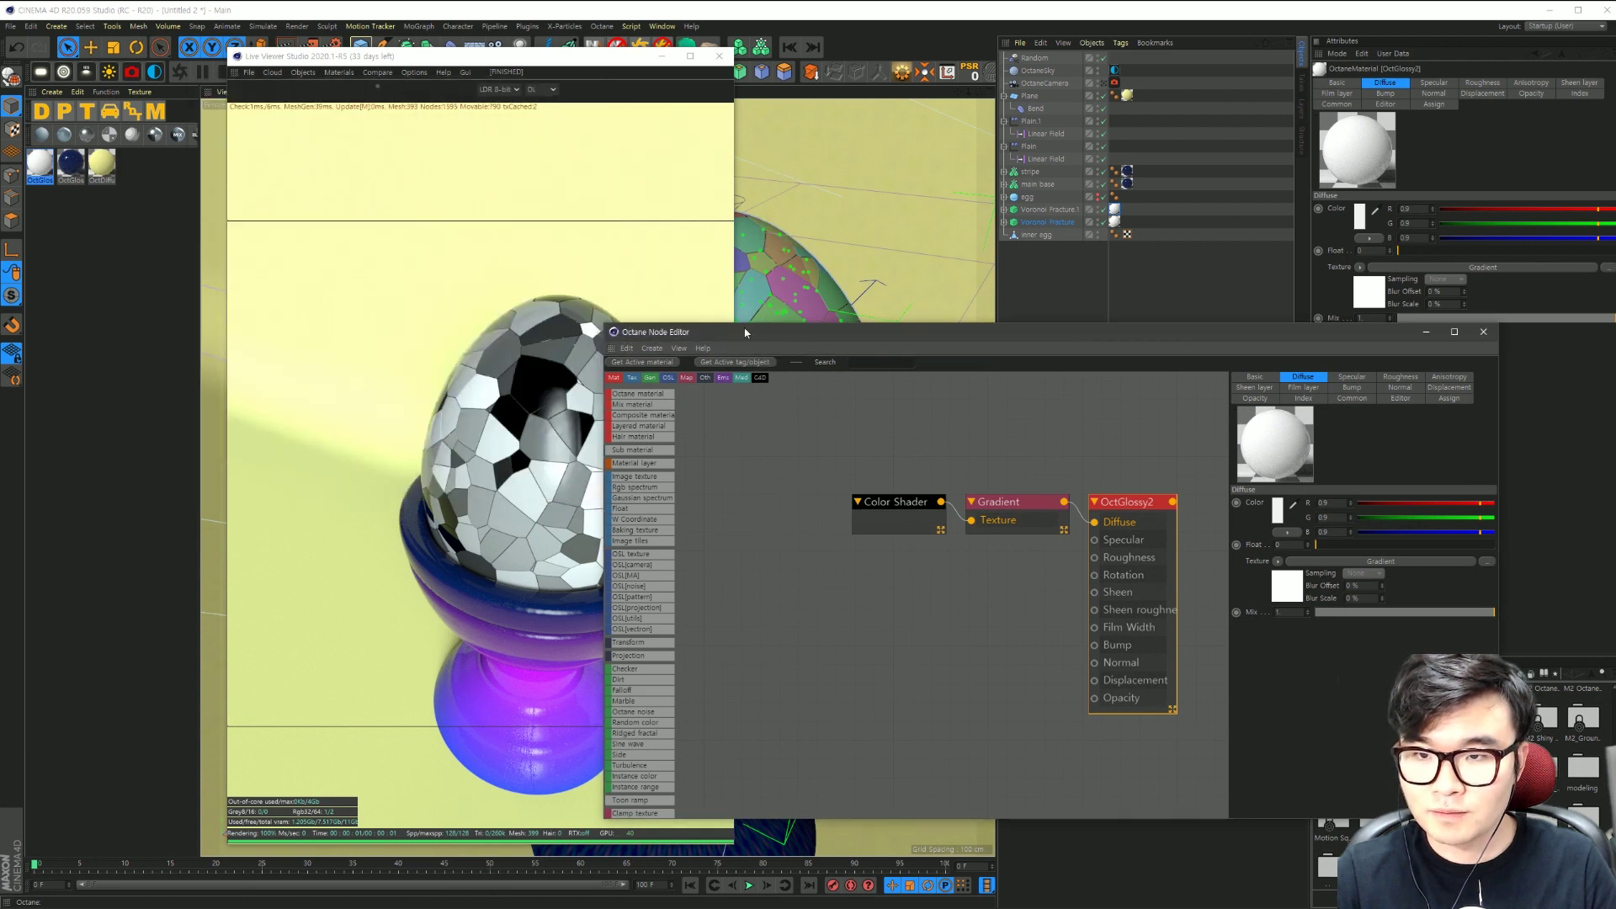
{"action": "left_click_drag", "start_coordinate": [745, 332], "coordinate": [864, 235]}
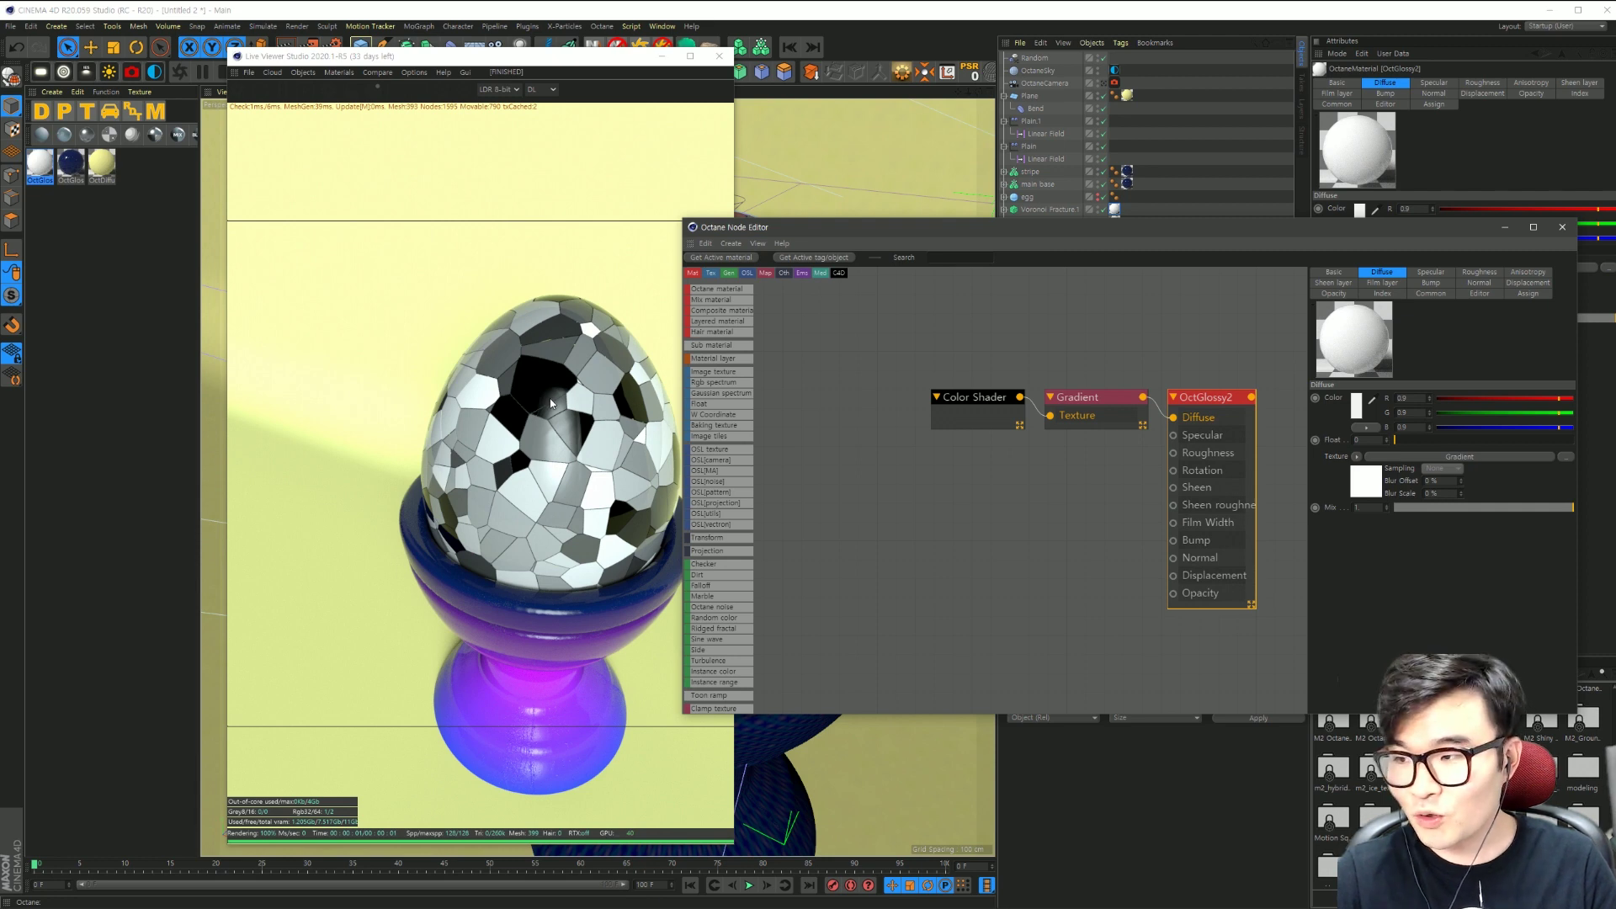
{"action": "left_click_drag", "start_coordinate": [1040, 242], "coordinate": [932, 240]}
Step: Apply a blue-to-purple preset to the Gradient and check the recoloured egg in the render
{"action": "left_click", "coordinate": [938, 395]}
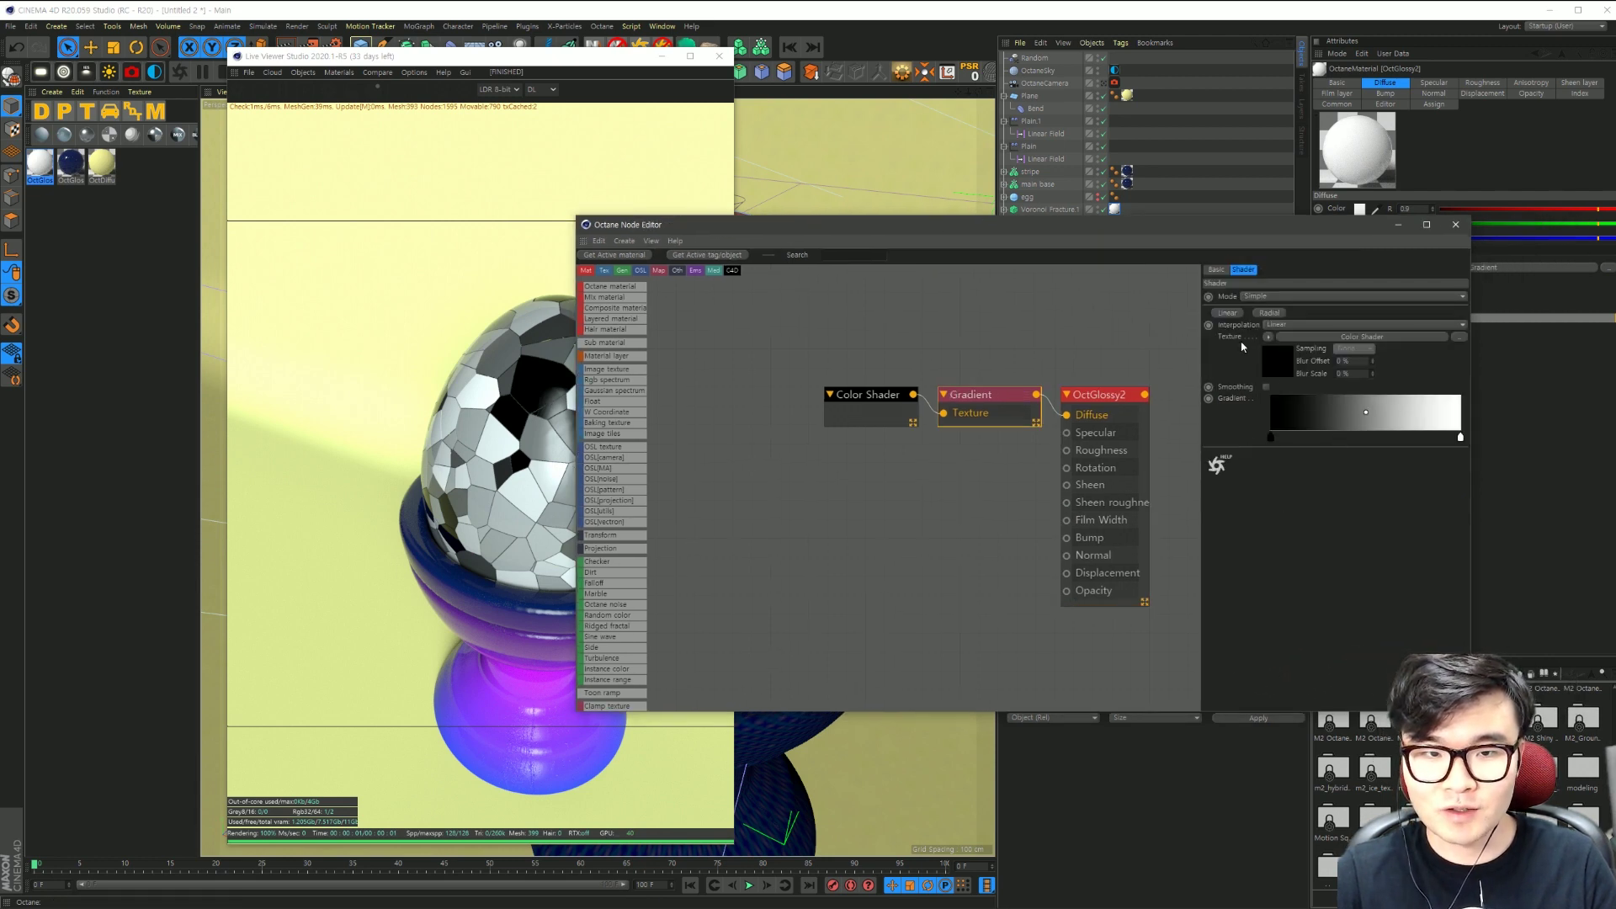
{"action": "left_click", "coordinate": [1259, 397]}
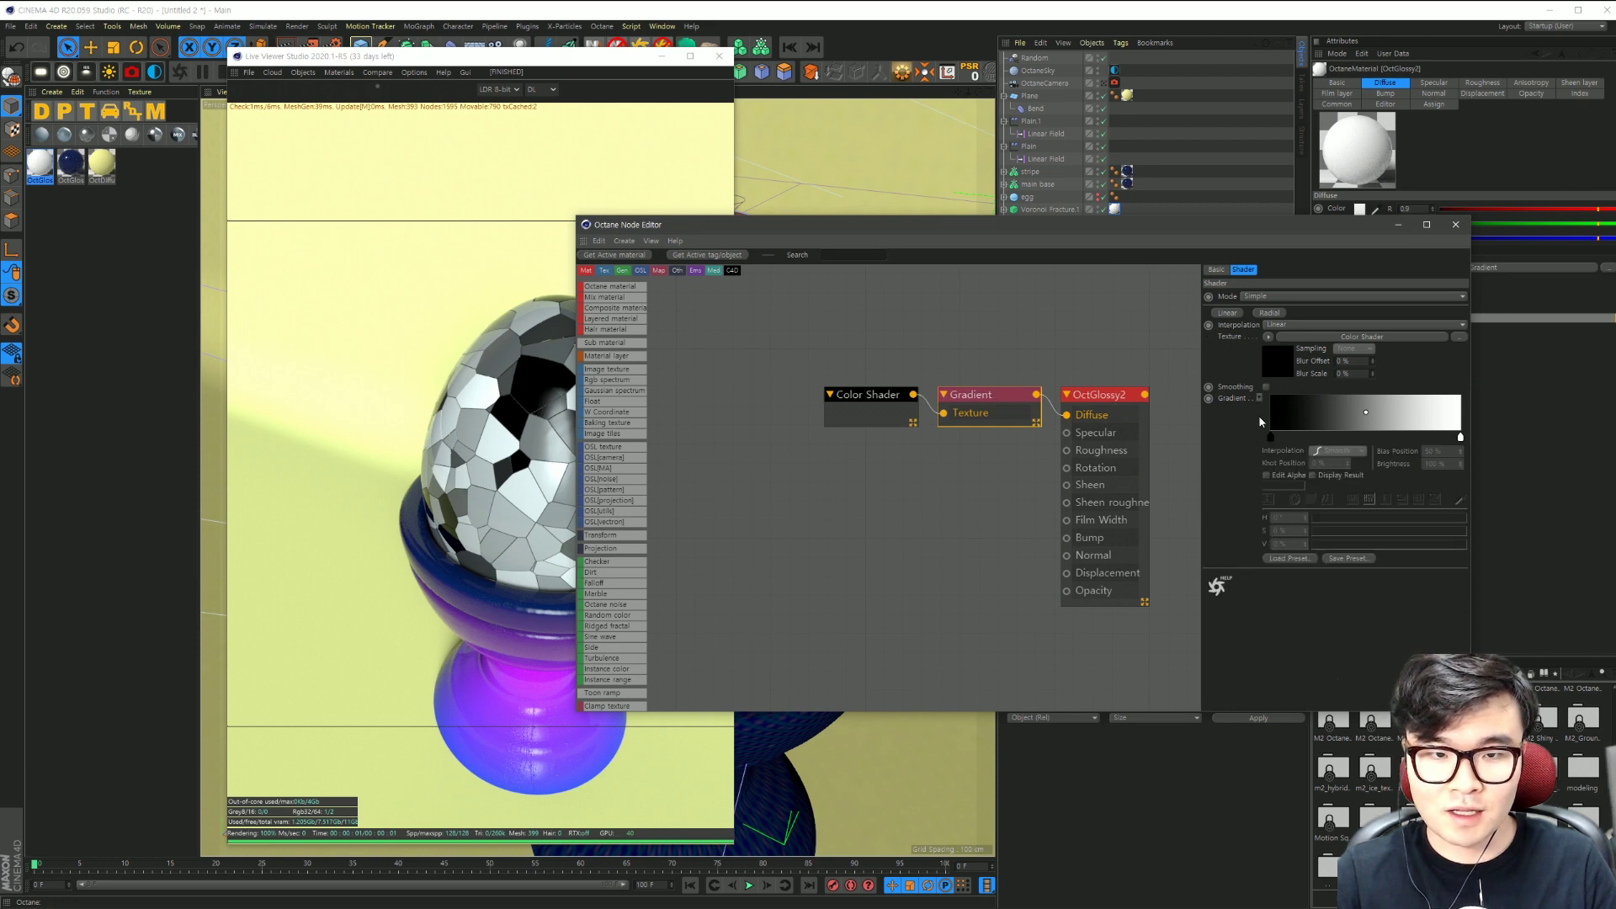
{"action": "left_click", "coordinate": [1288, 558]}
{"action": "left_click", "coordinate": [1318, 517]}
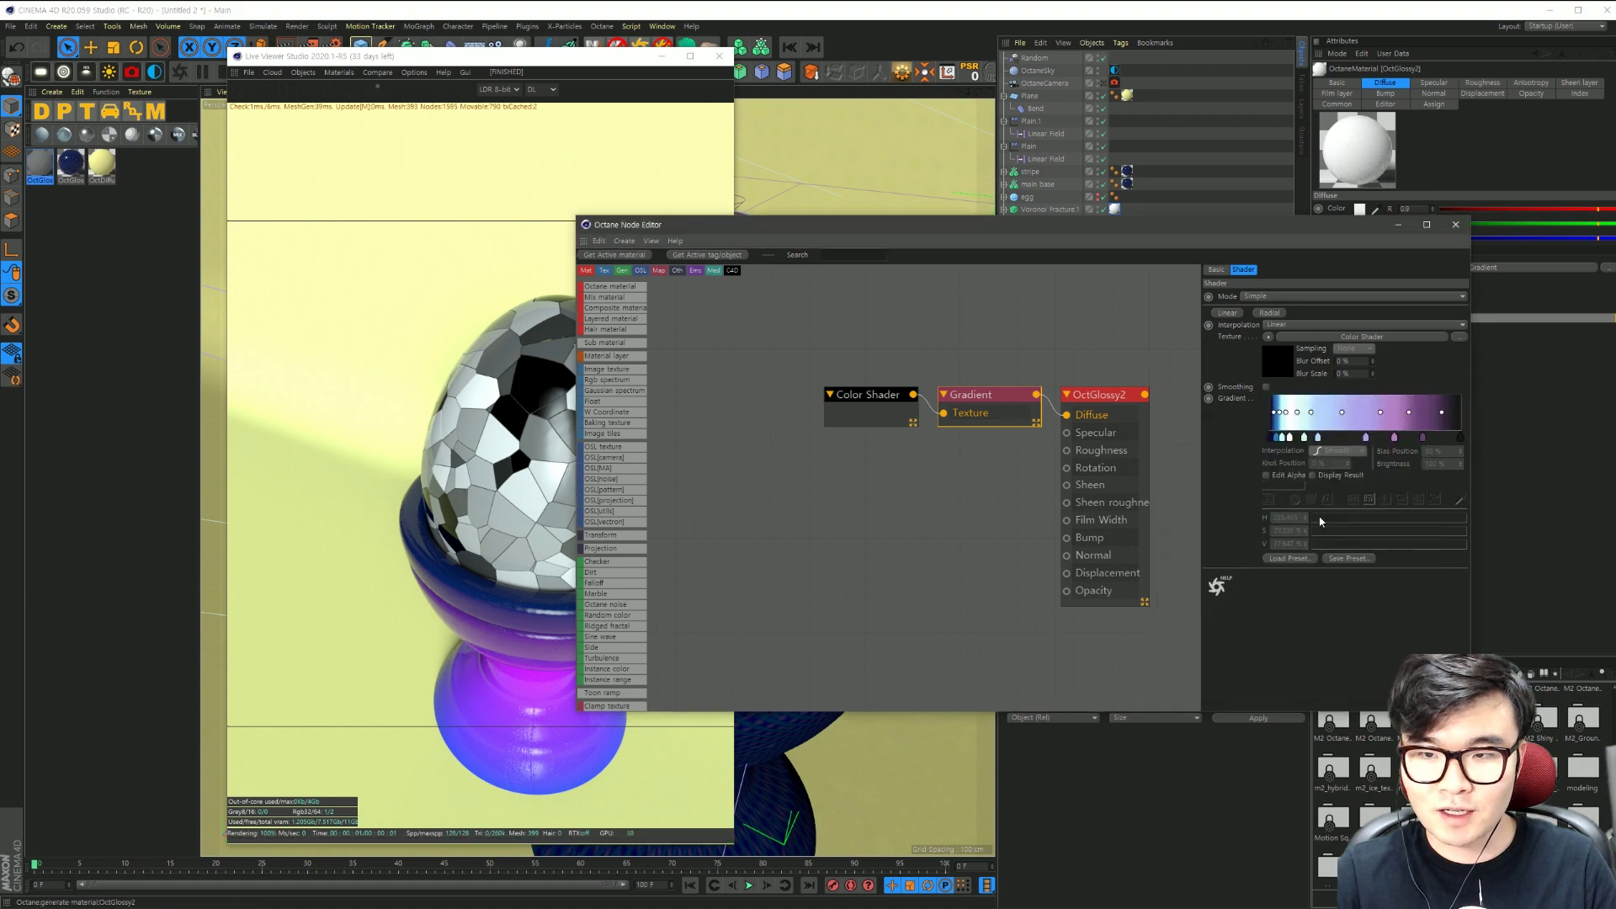
{"action": "left_click_drag", "start_coordinate": [927, 225], "coordinate": [1021, 266]}
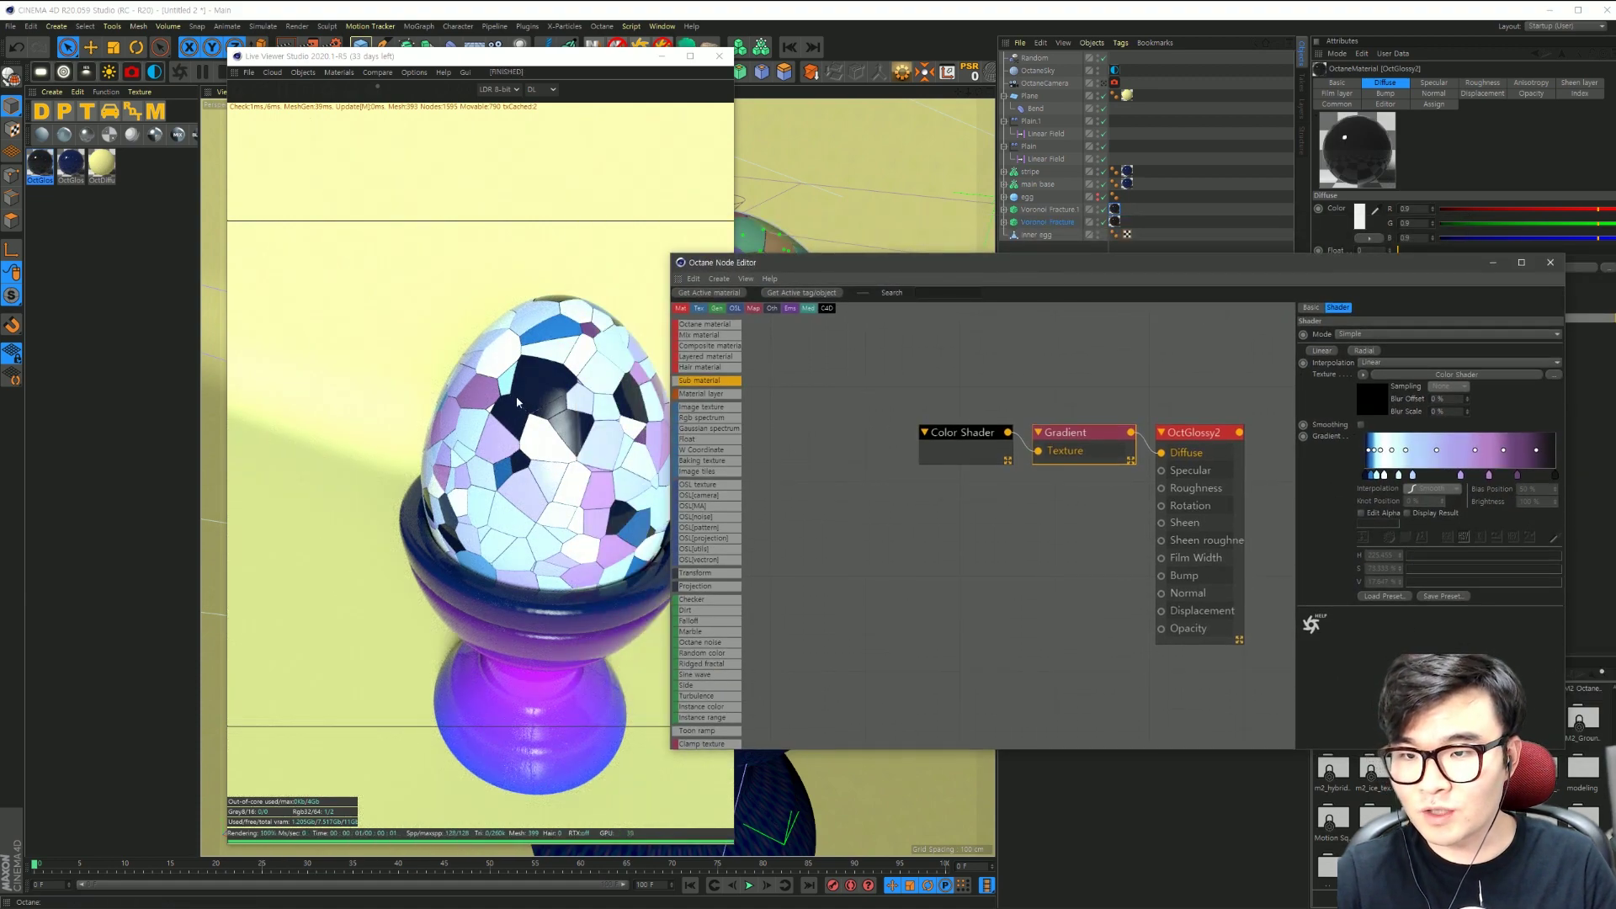
{"action": "mouse_move", "coordinate": [1033, 271]}
{"action": "left_mouse_down"}
{"action": "mouse_move", "coordinate": [783, 264]}
{"action": "mouse_move", "coordinate": [1187, 266]}
{"action": "mouse_move", "coordinate": [726, 232]}
{"action": "left_mouse_up"}
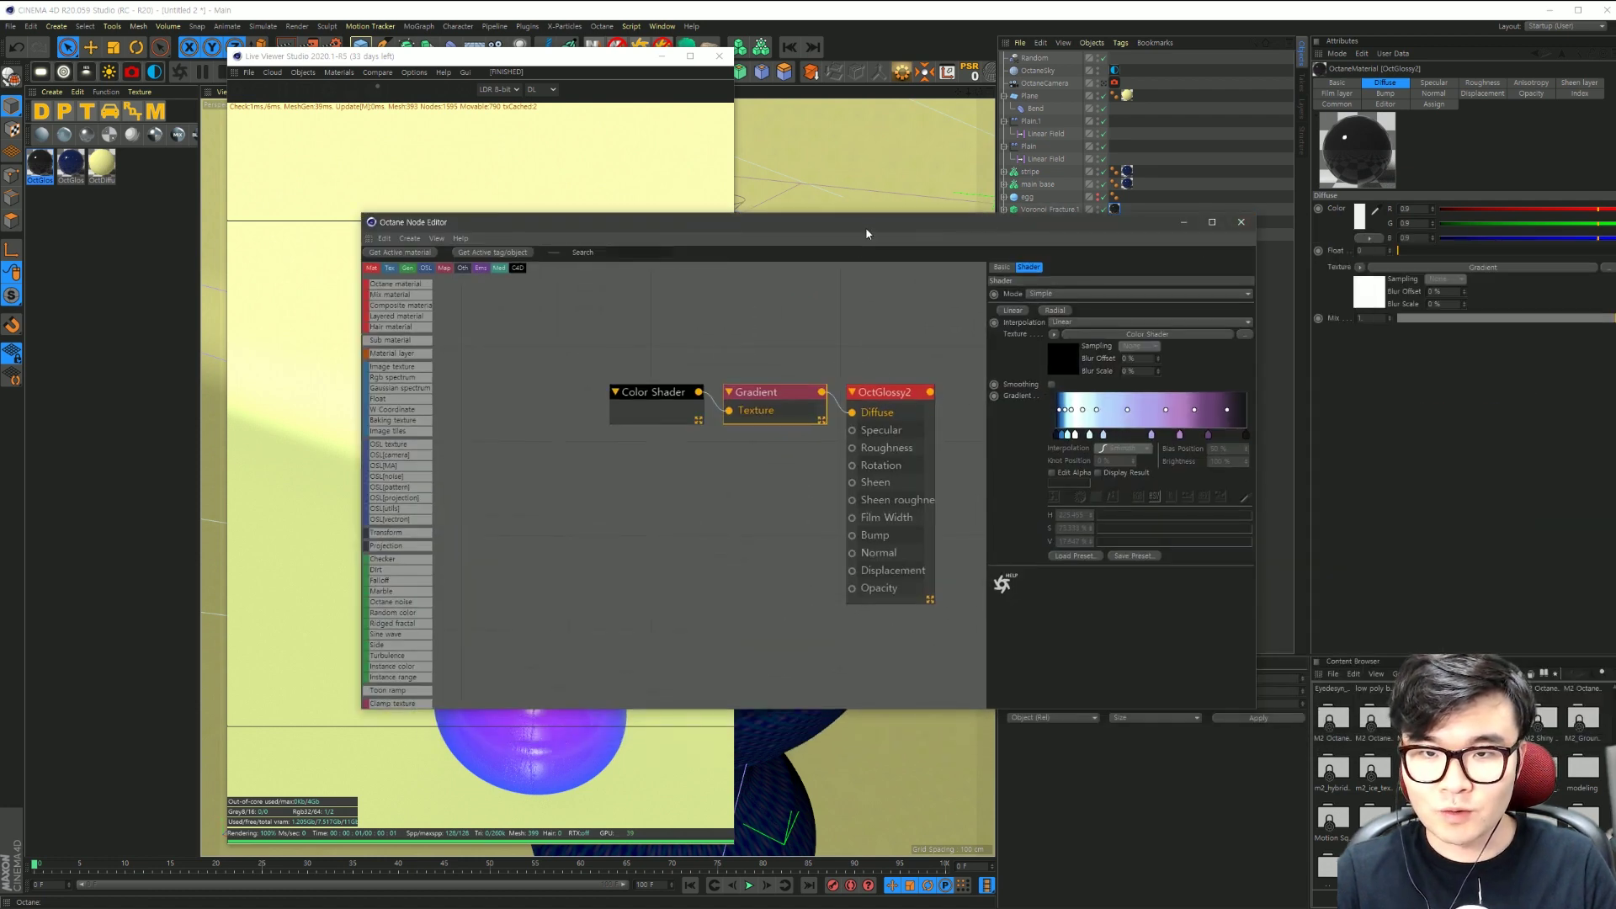
{"action": "left_click_drag", "start_coordinate": [867, 234], "coordinate": [1099, 215]}
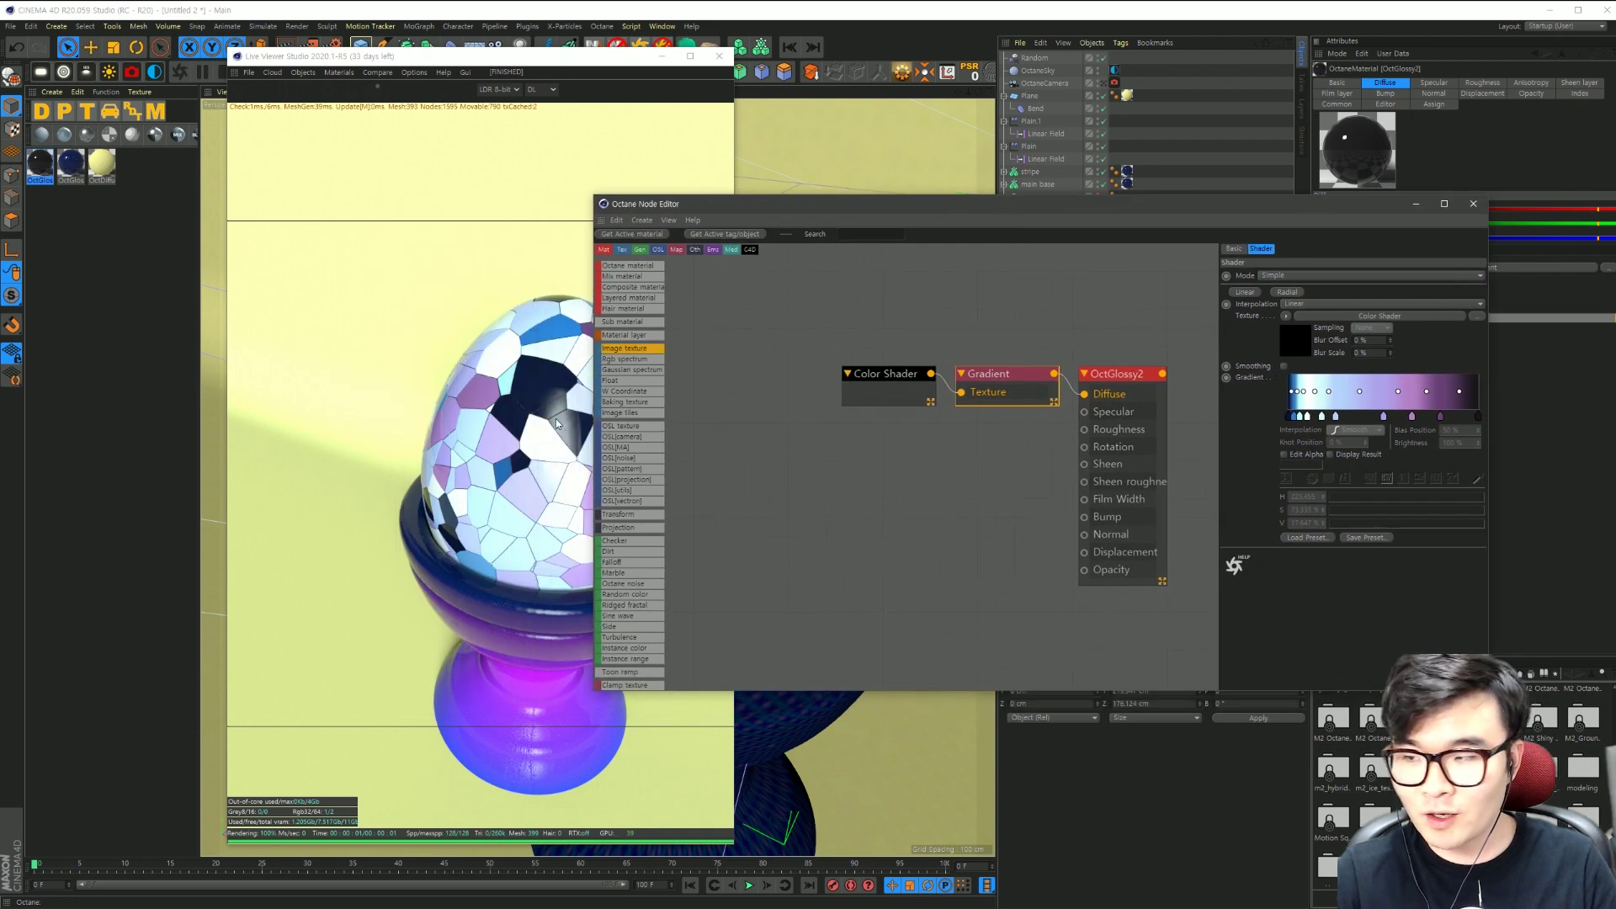
Step: Set OctGlossy2's roughness to 0.2
{"action": "left_click", "coordinate": [1136, 372]}
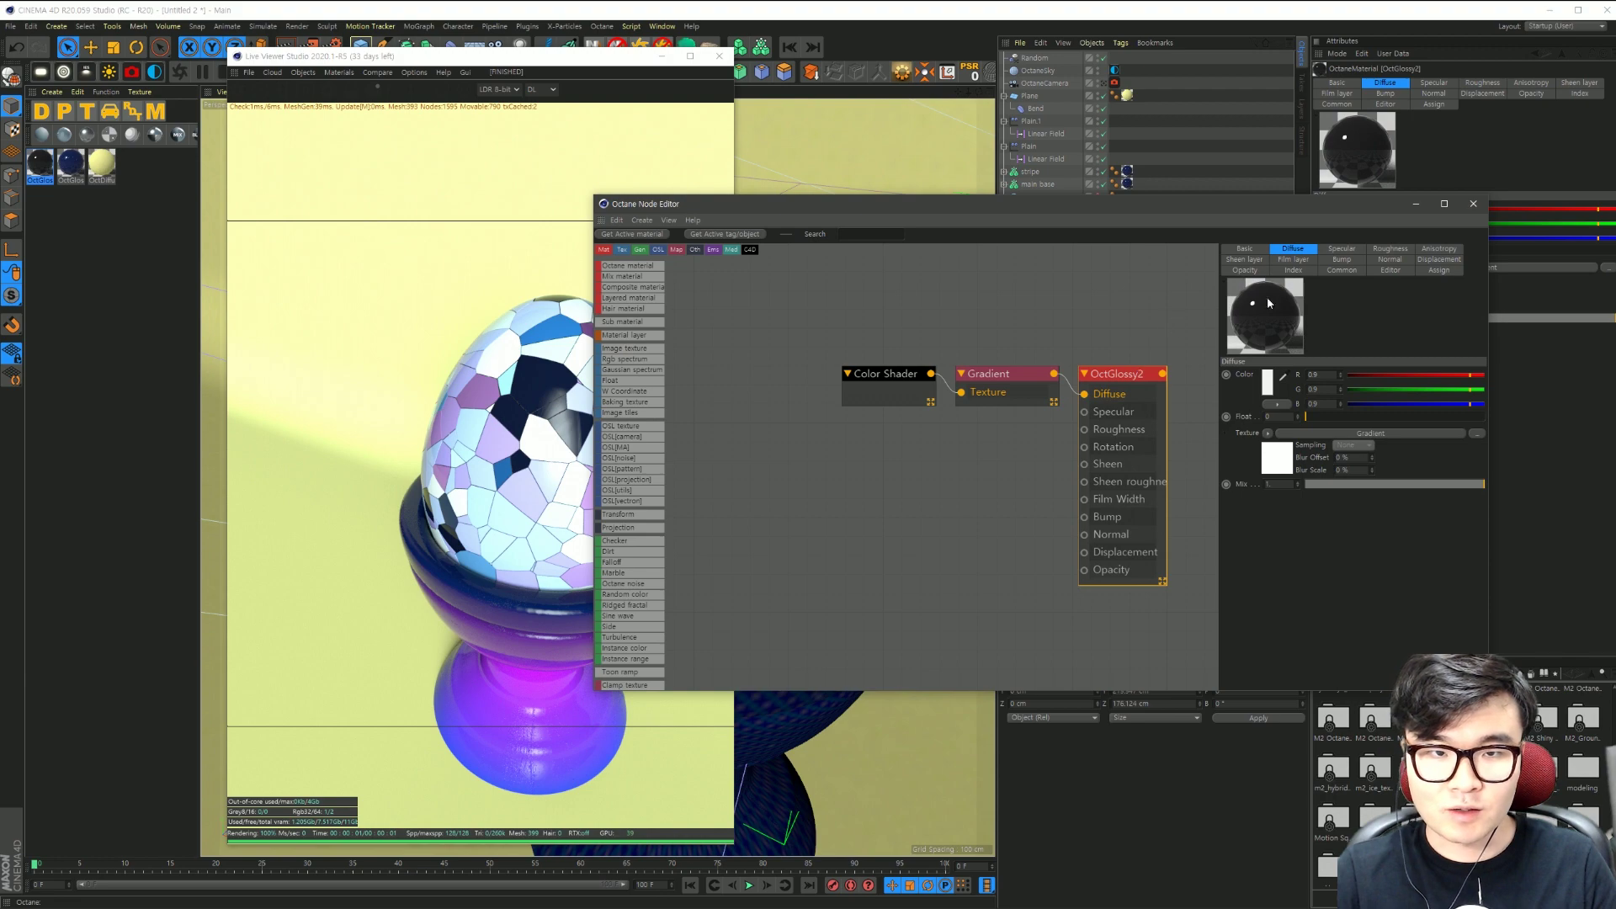
{"action": "left_click", "coordinate": [1389, 249]}
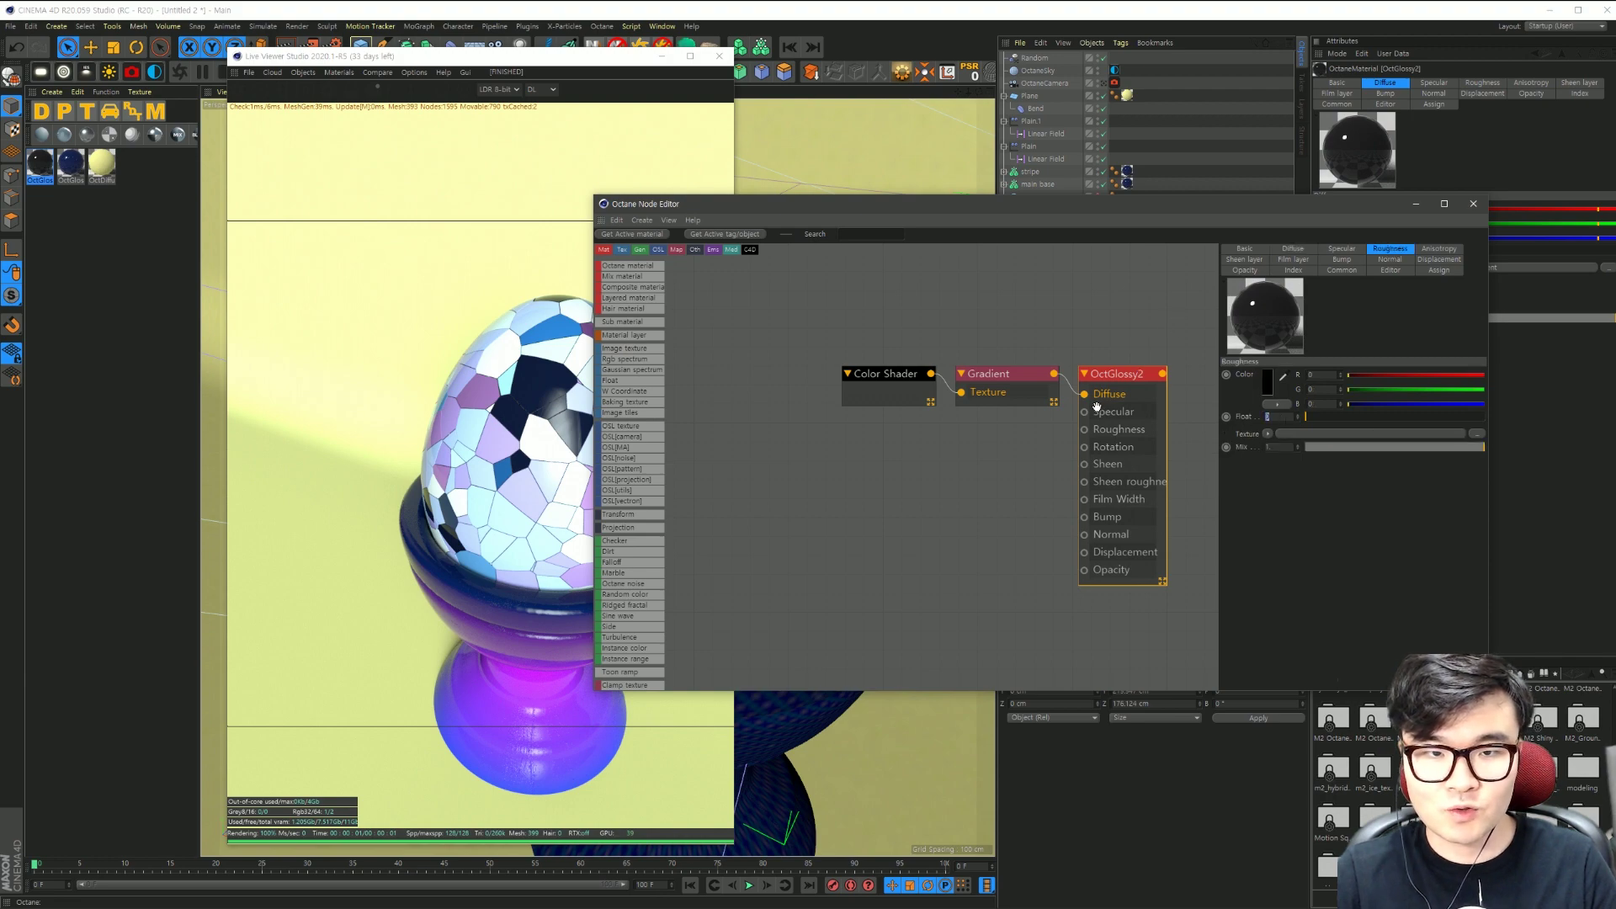
{"action": "type", "text": "0.2"}
{"action": "key", "text": "Return"}
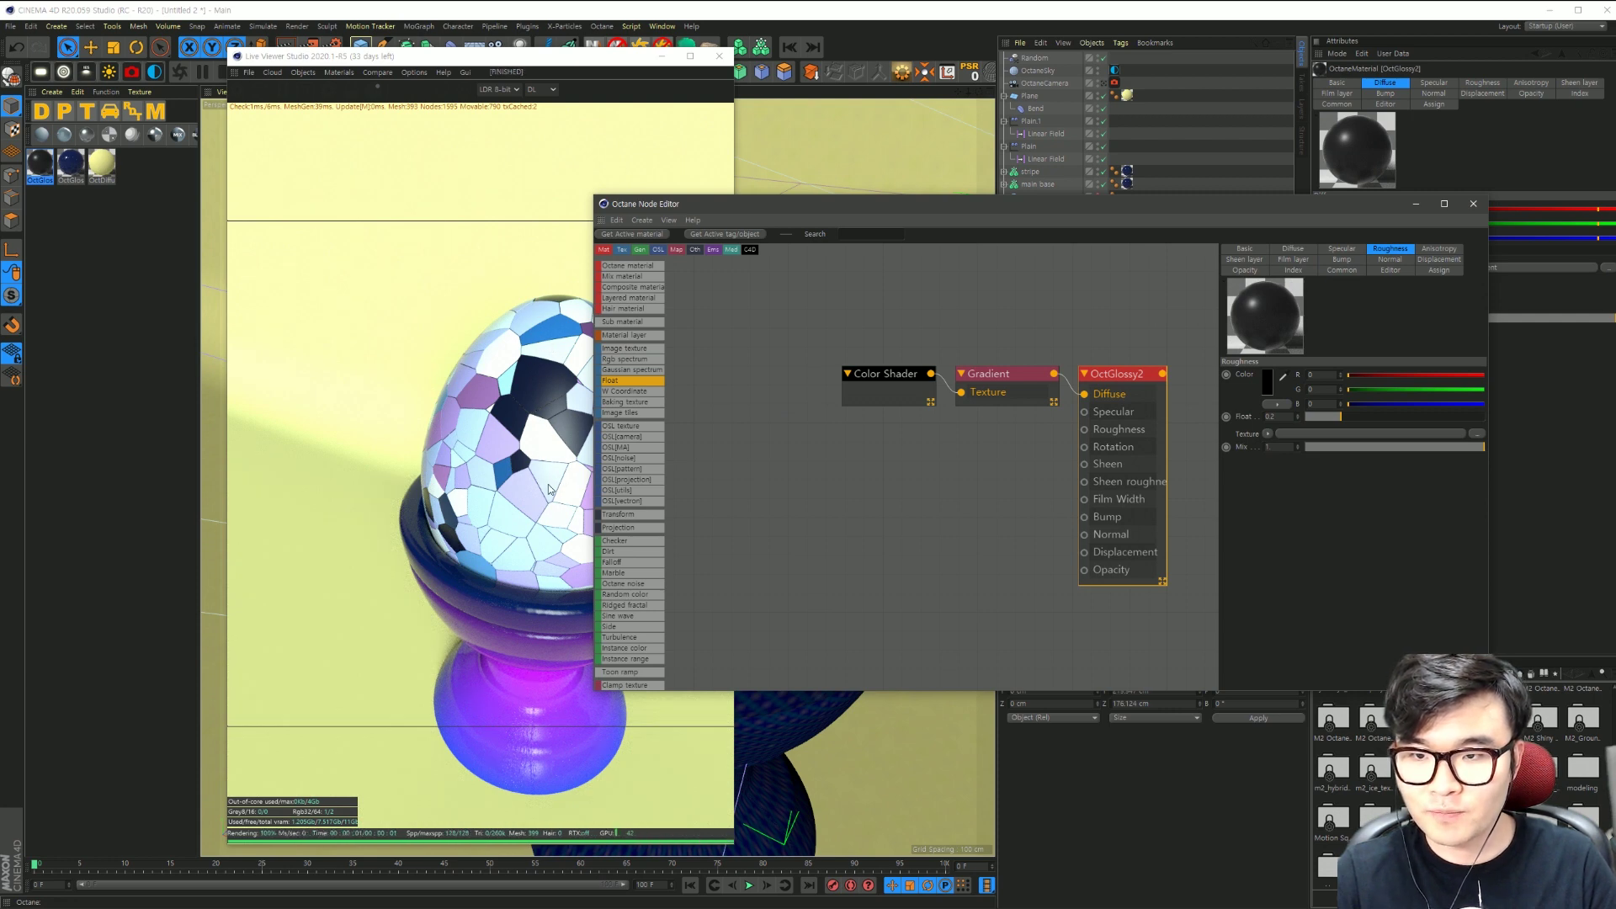
Step: Close the Node Editor and switch off Voronoi Fracture.1 so the egg renders plain white
{"action": "left_click_drag", "start_coordinate": [913, 204], "coordinate": [748, 207]}
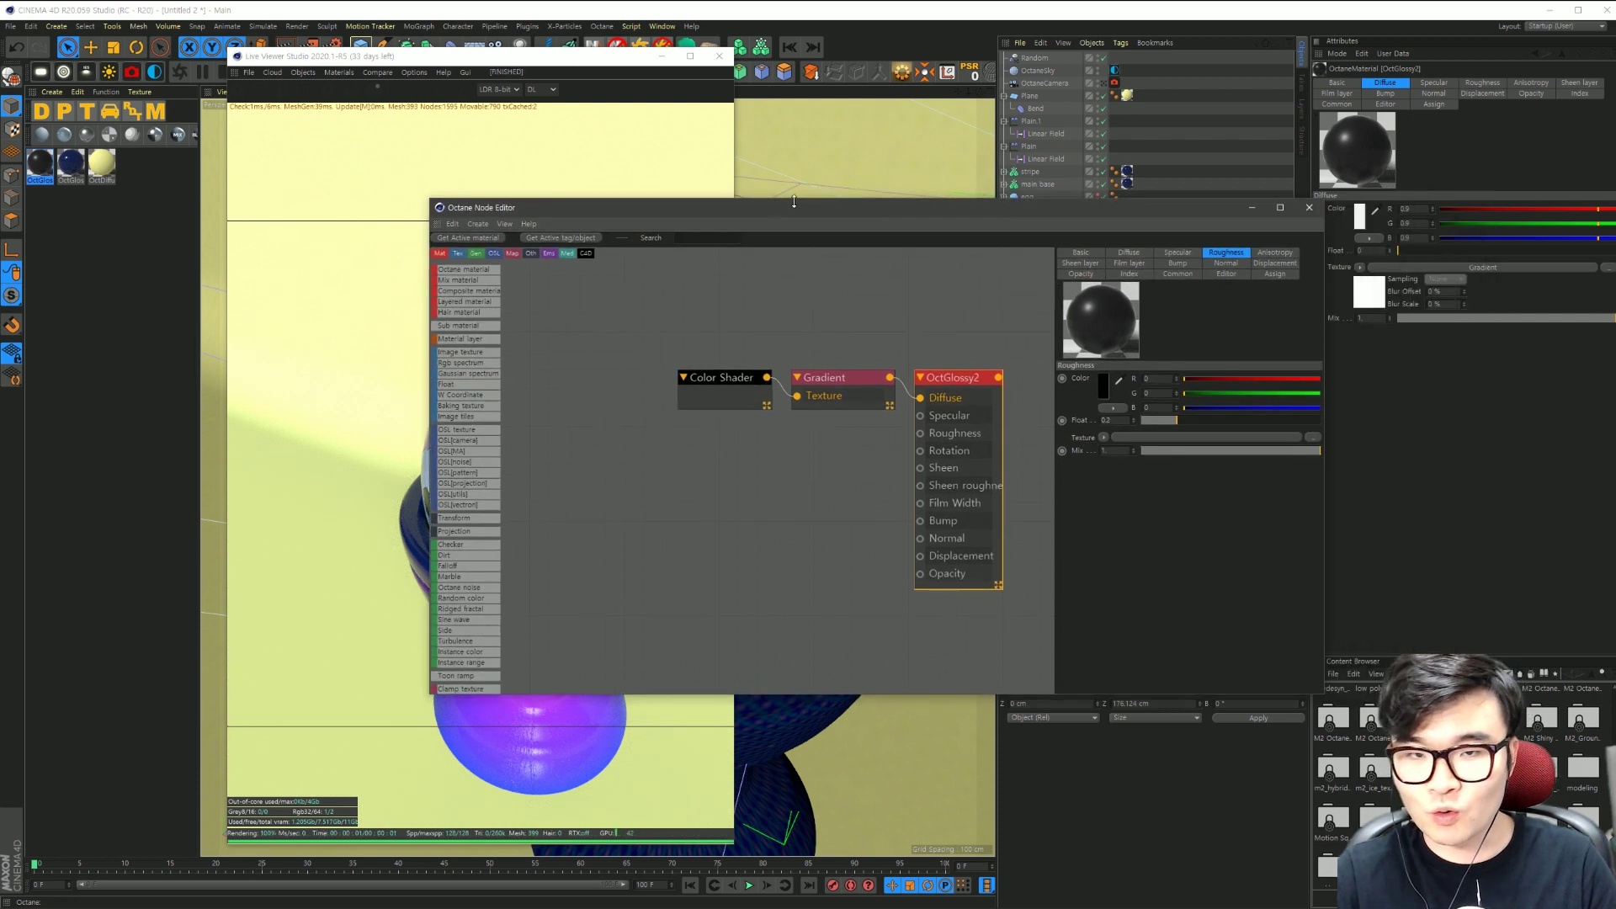
{"action": "left_click", "coordinate": [1307, 207]}
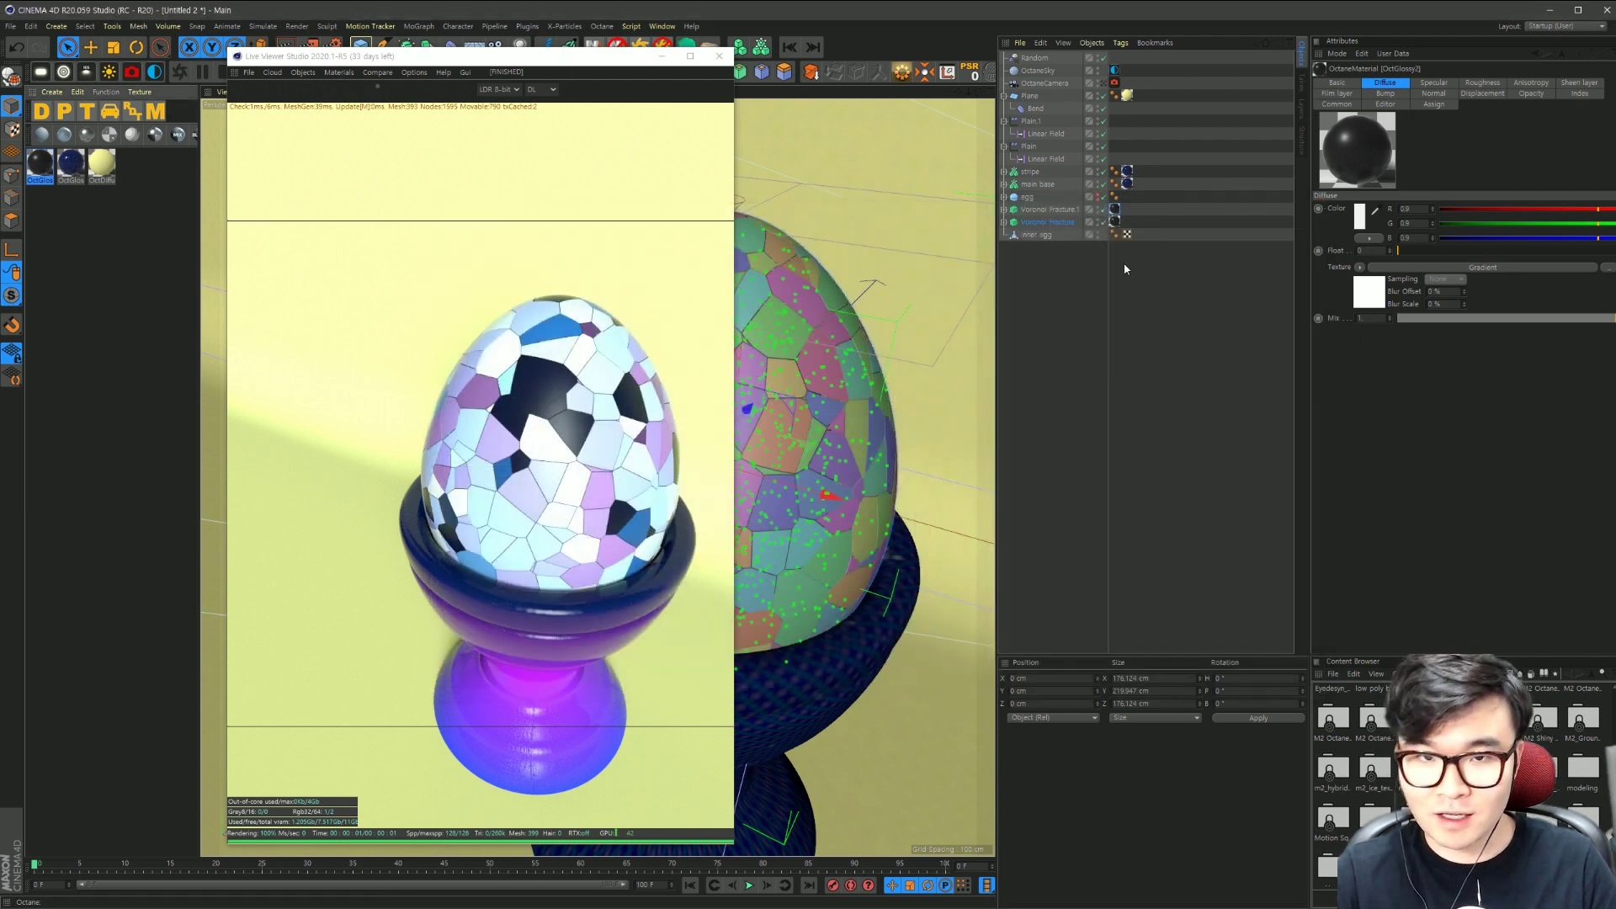
{"action": "left_click", "coordinate": [1101, 209]}
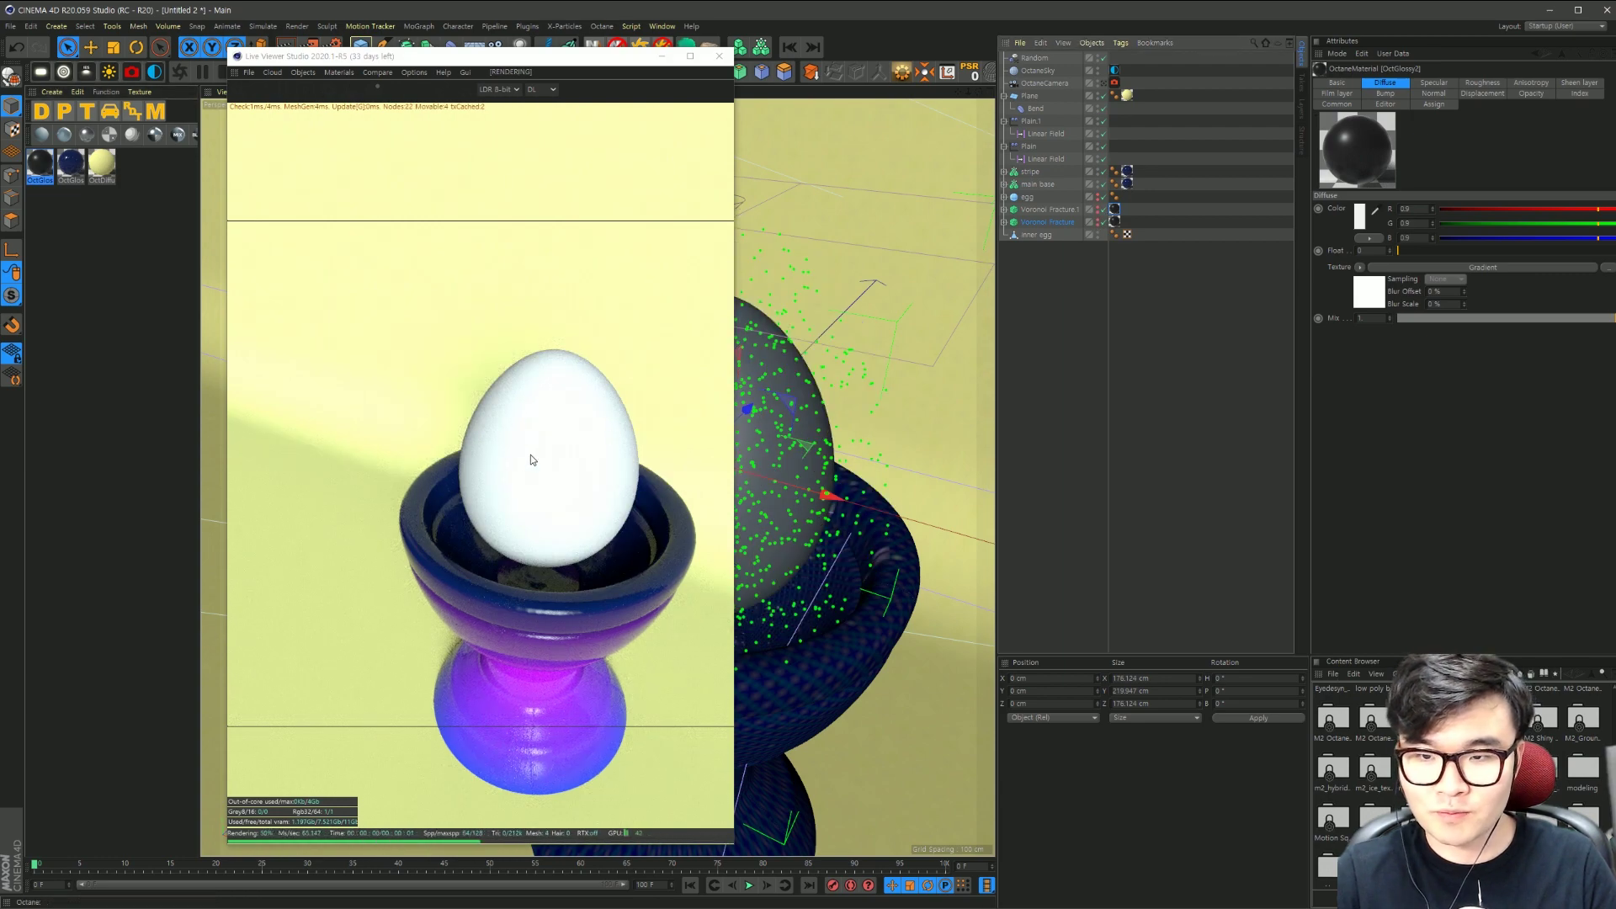
{"action": "left_click_drag", "start_coordinate": [552, 56], "coordinate": [591, 53]}
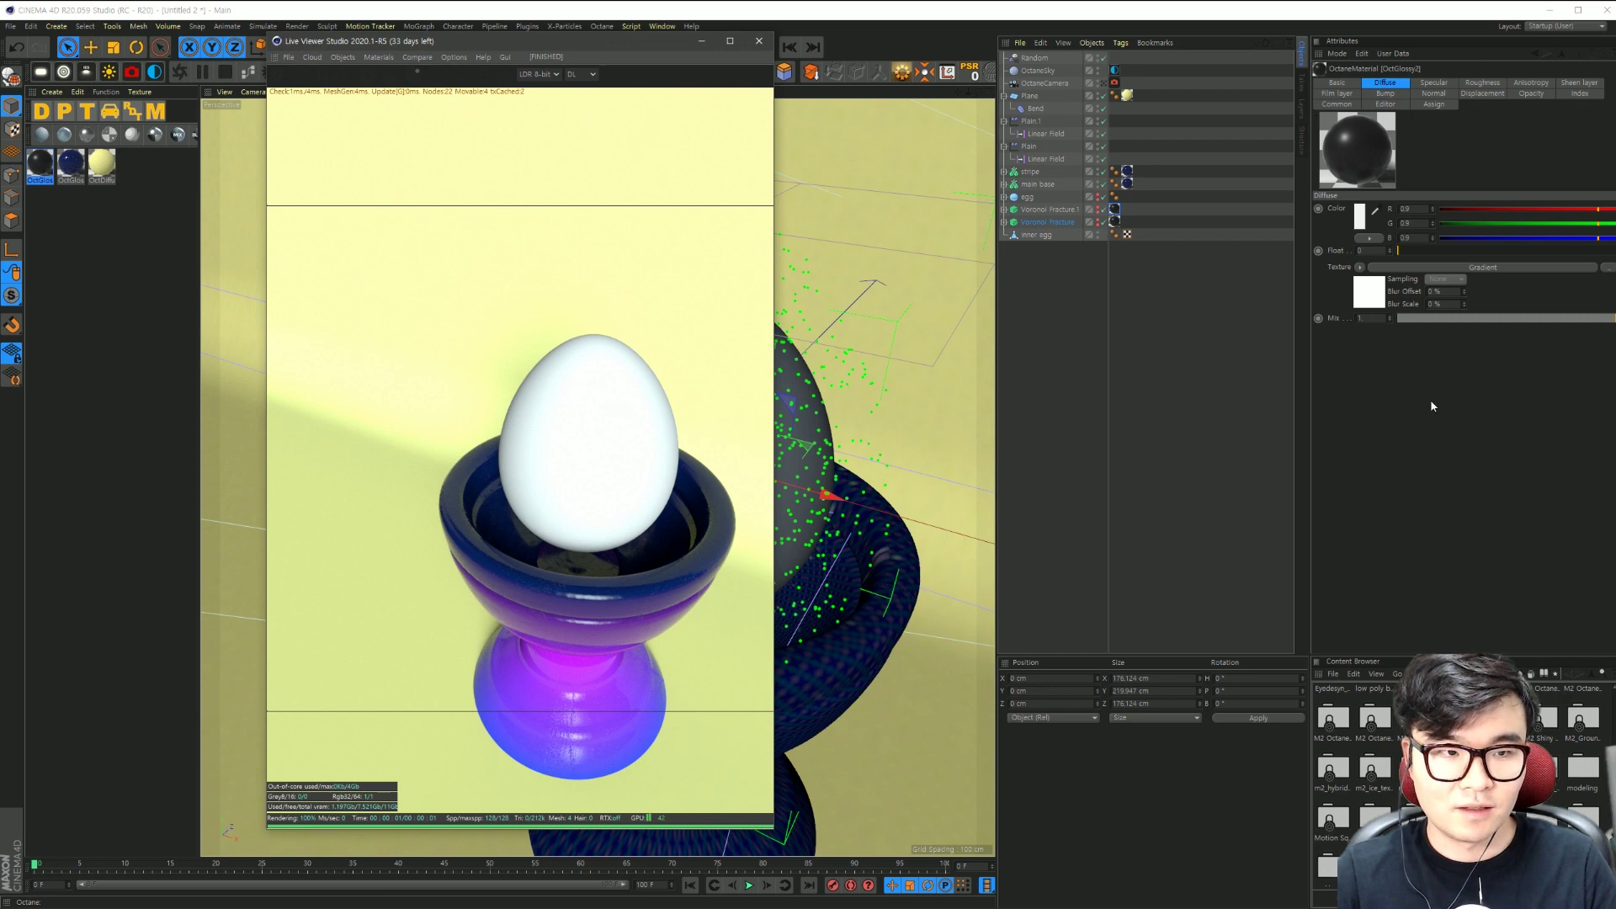
{"action": "left_click", "coordinate": [99, 187]}
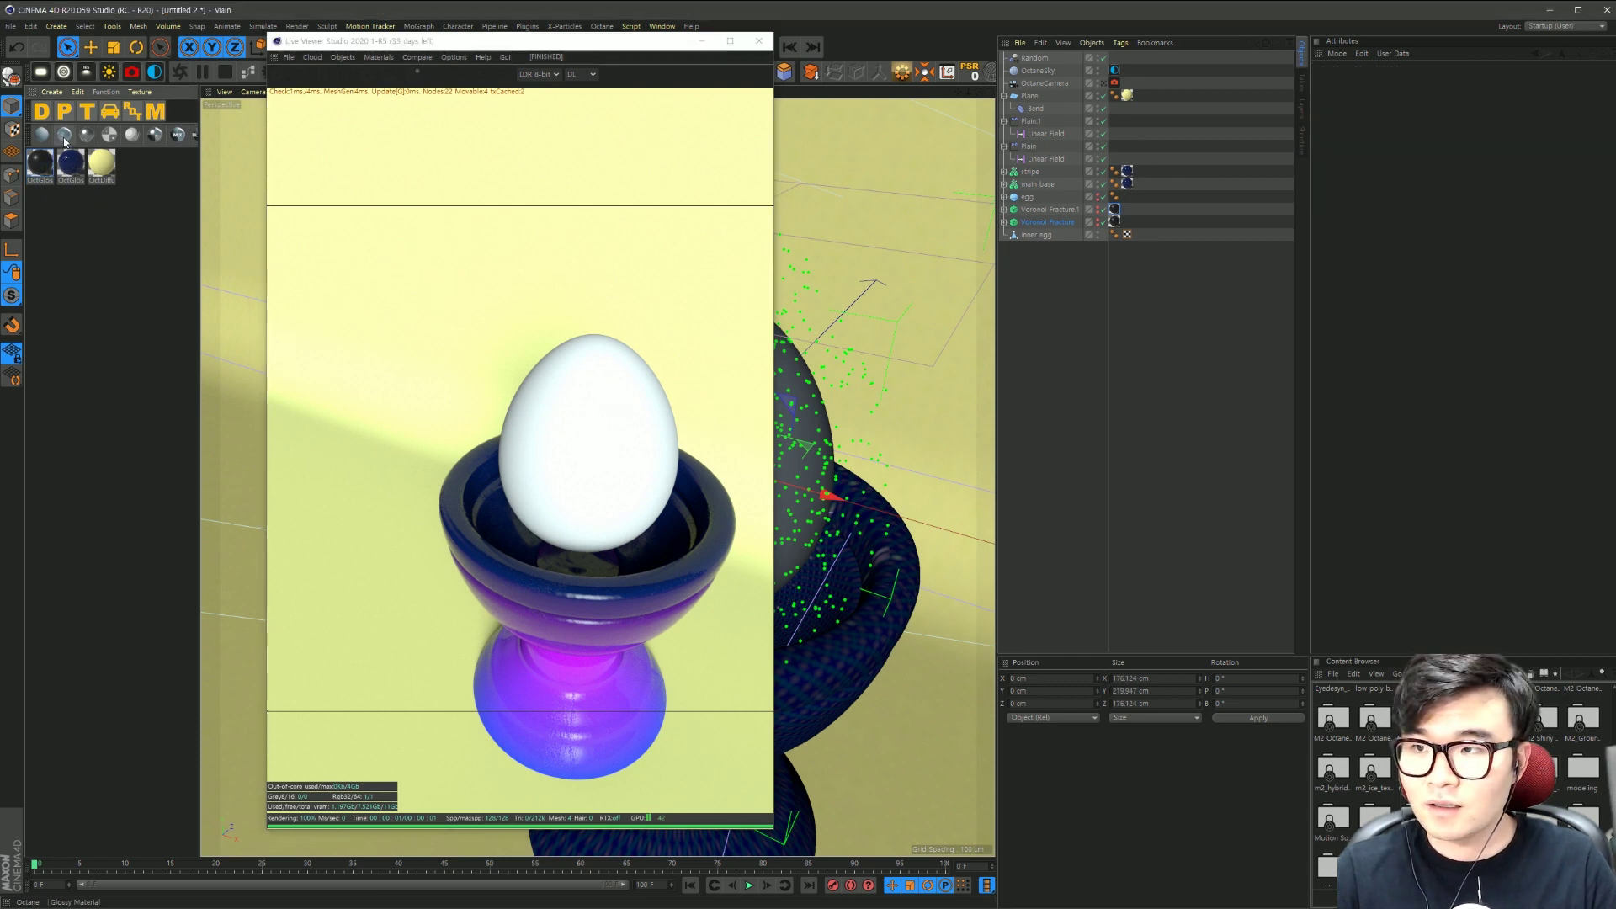
Step: Create an Octane Glossy material and assign it to the inner egg
{"action": "left_click", "coordinate": [65, 137]}
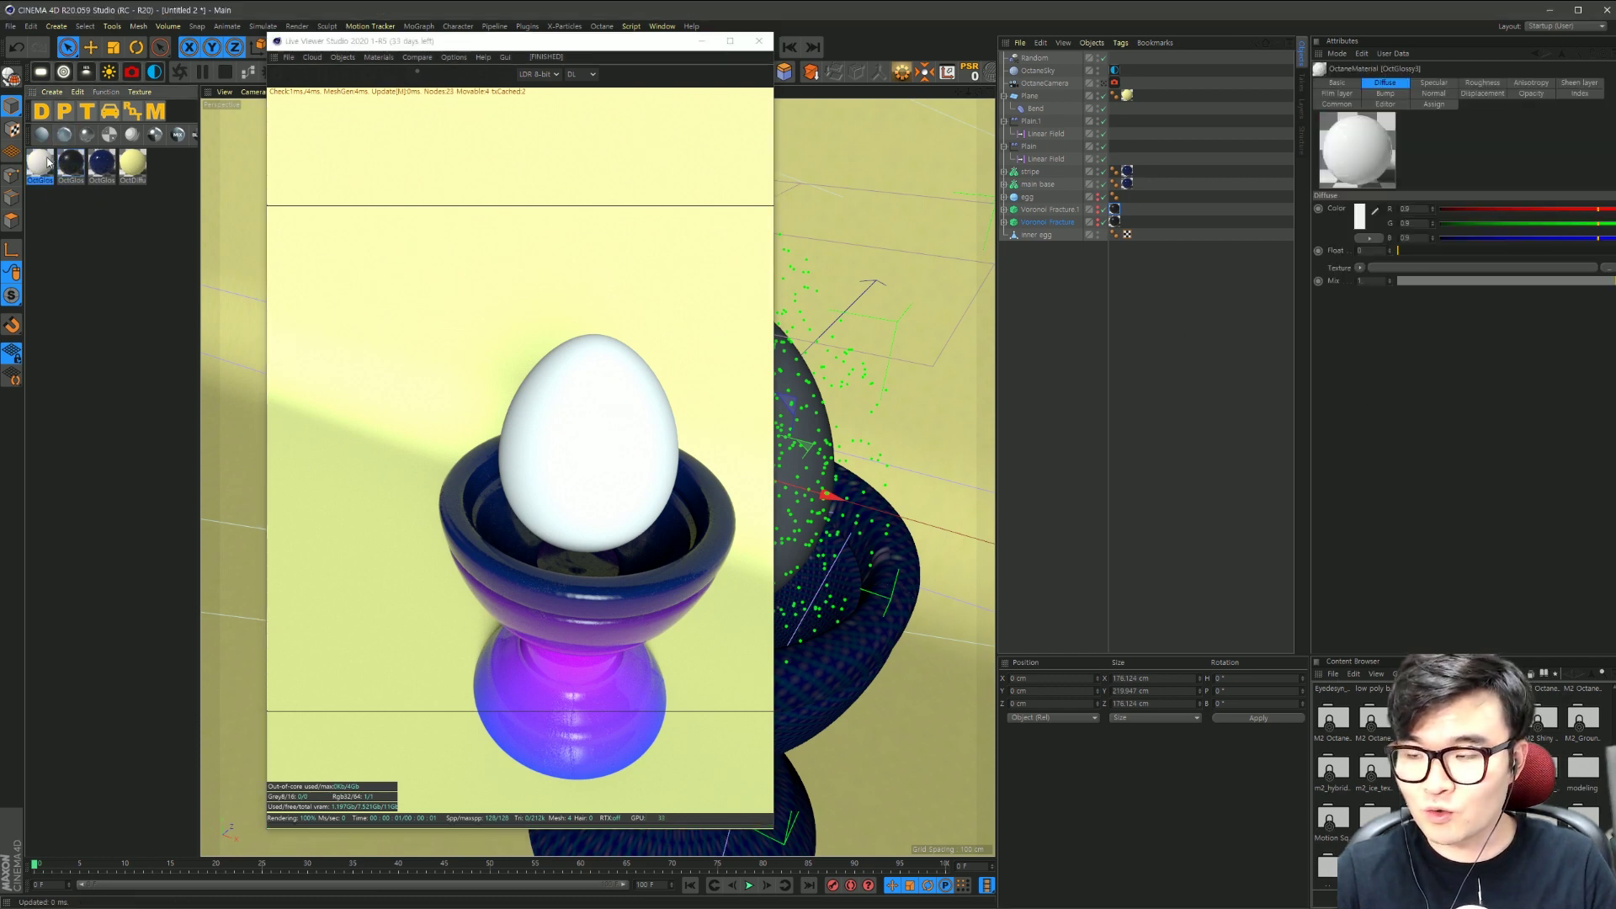
{"action": "mouse_move", "coordinate": [47, 162]}
{"action": "left_mouse_down"}
{"action": "mouse_move", "coordinate": [1011, 258]}
{"action": "mouse_move", "coordinate": [1051, 235]}
{"action": "left_mouse_up"}
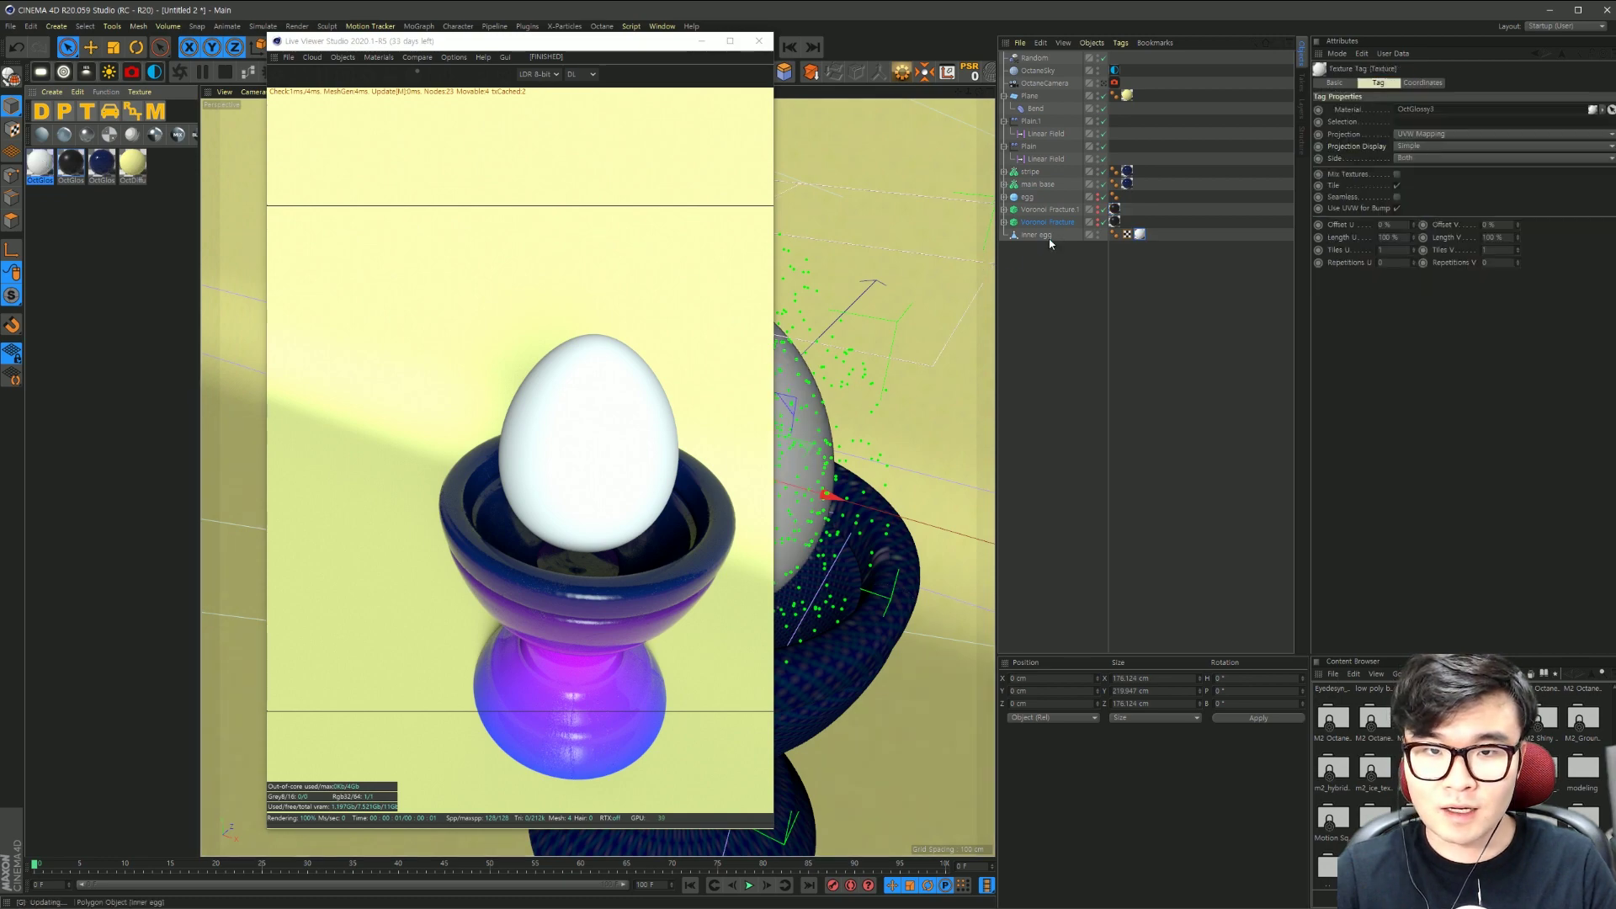
{"action": "double_click", "coordinate": [39, 164]}
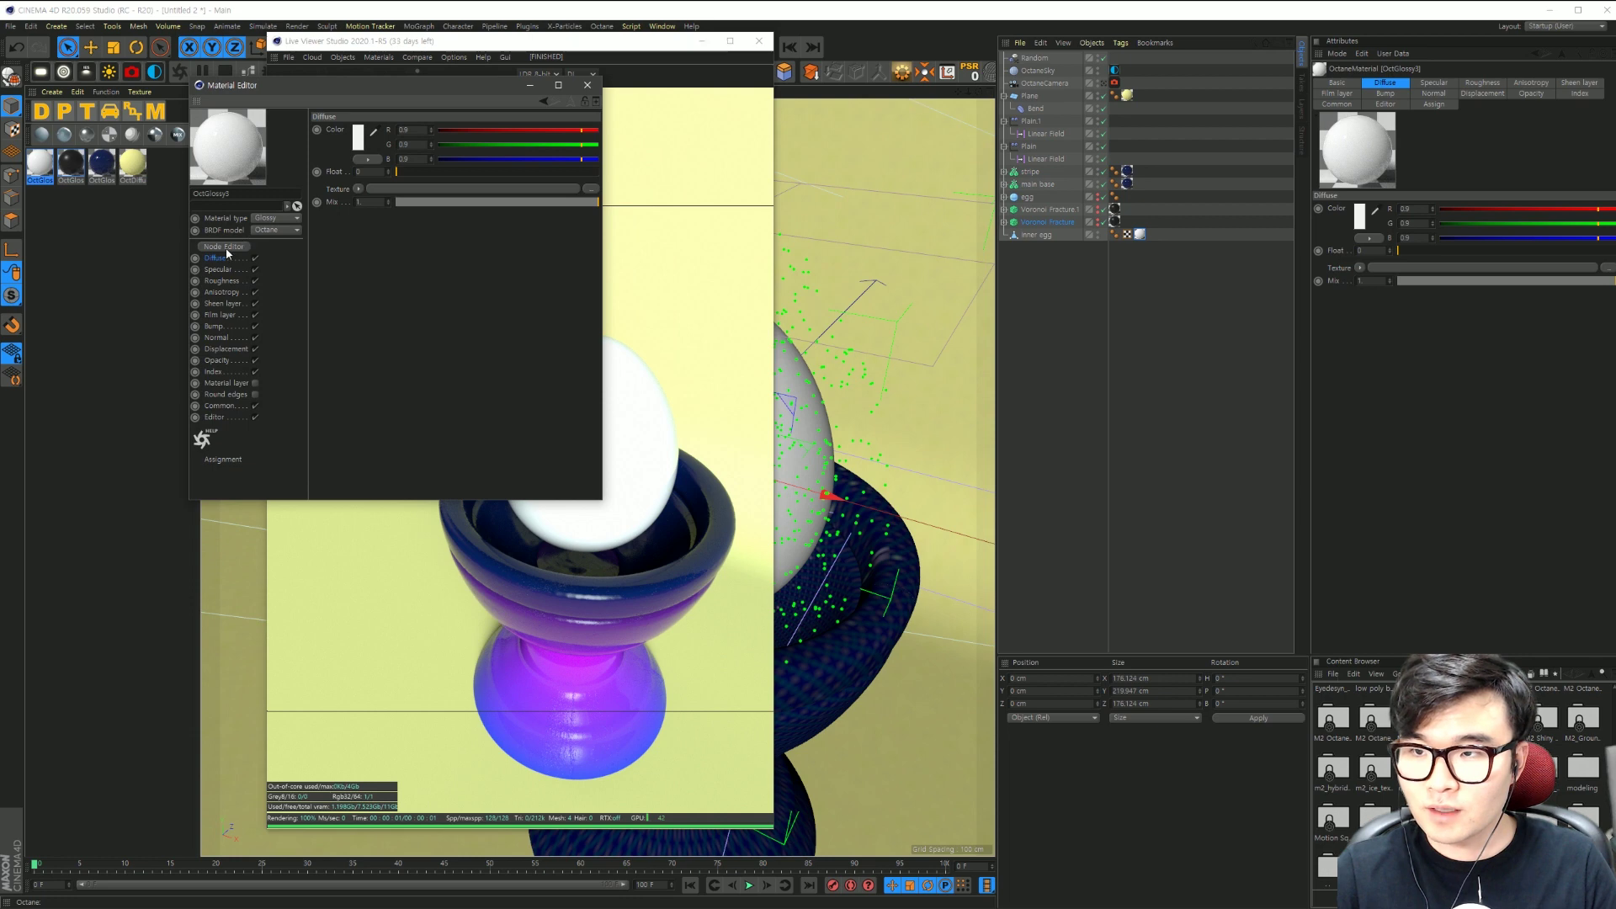
Step: Show the material's node graph with the OctGlossy3 node framed in view
{"action": "left_click", "coordinate": [224, 247]}
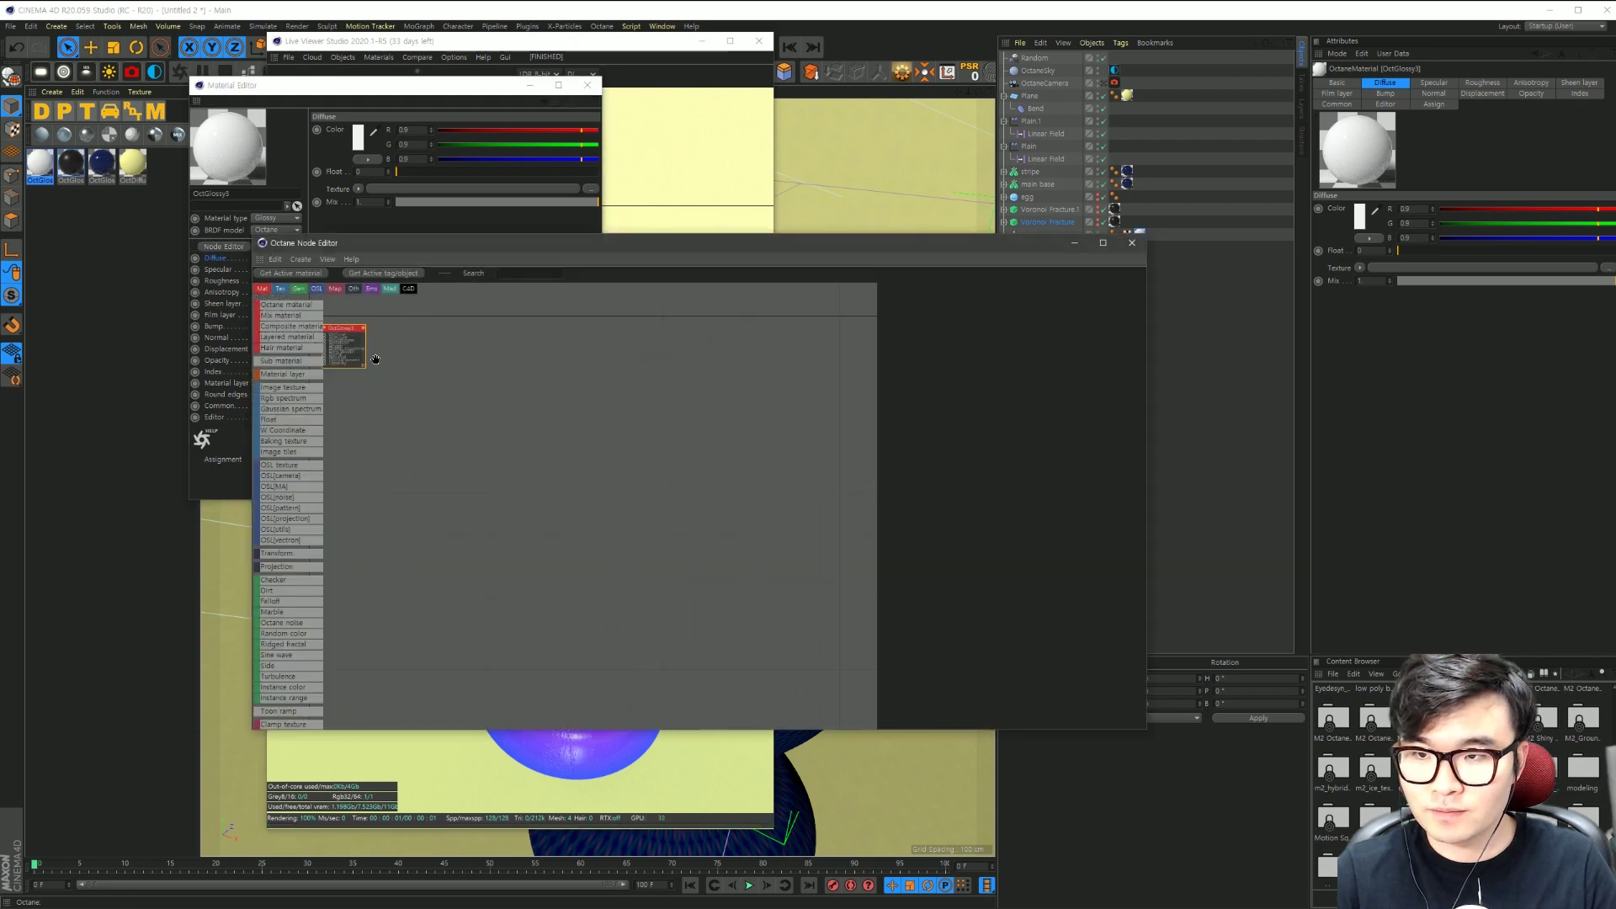
{"action": "left_click_drag", "start_coordinate": [375, 359], "coordinate": [650, 497]}
{"action": "scroll", "coordinate": [621, 484], "scroll_direction": "up", "scroll_amount": 2}
{"action": "scroll", "coordinate": [682, 495], "scroll_direction": "up", "scroll_amount": 2}
{"action": "scroll", "coordinate": [679, 520], "scroll_direction": "up", "scroll_amount": 1}
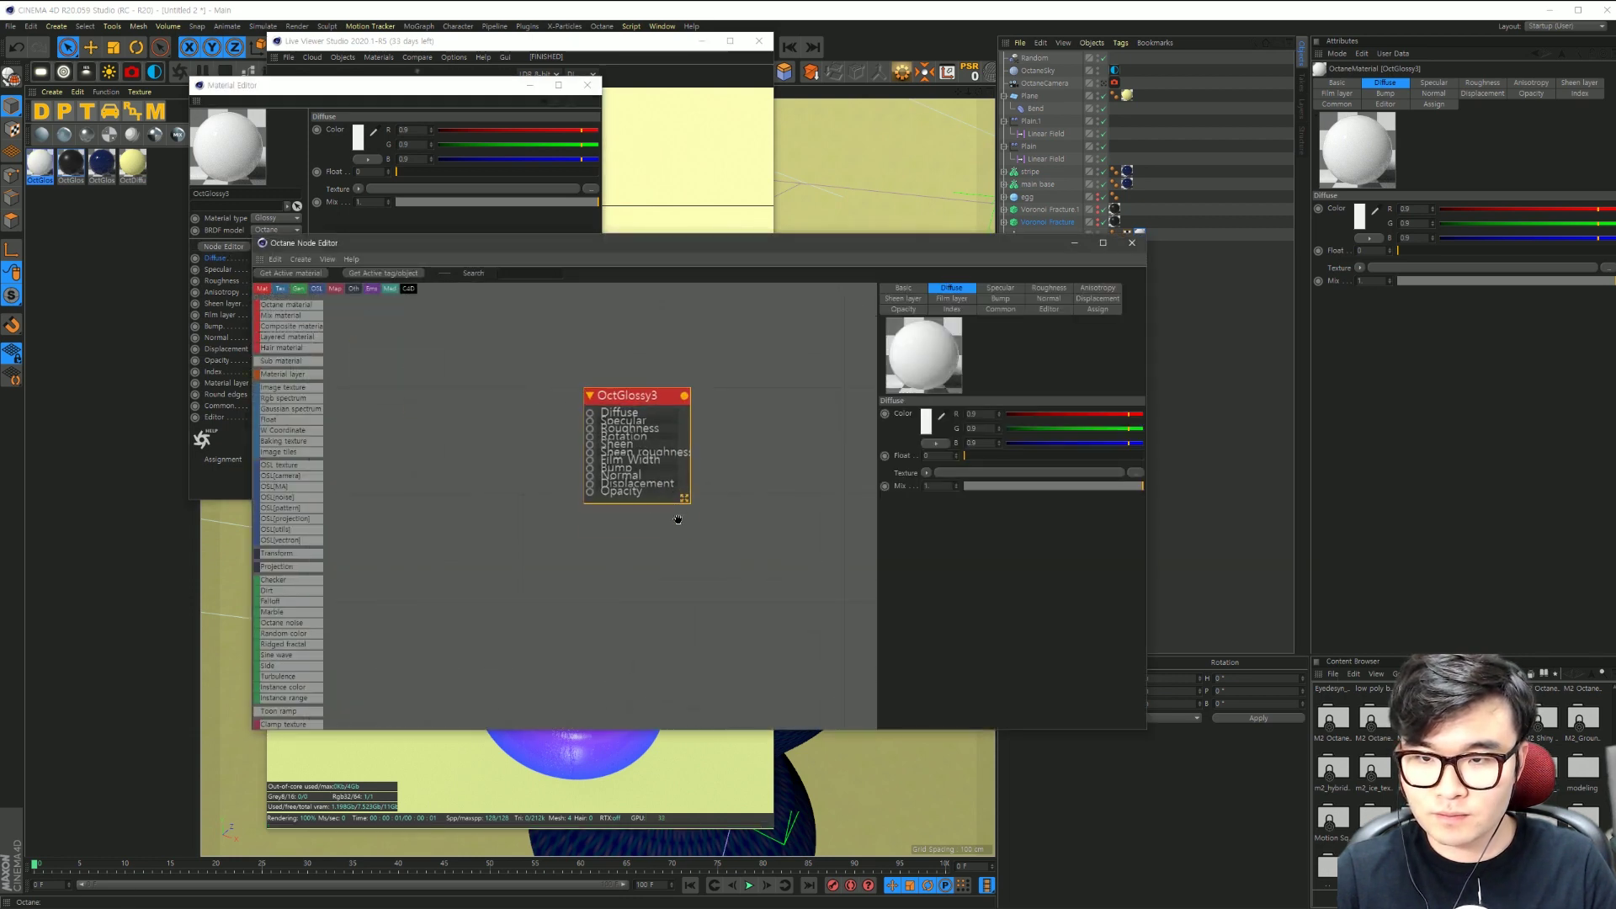
{"action": "middle_click_drag", "start_coordinate": [678, 519], "coordinate": [828, 446]}
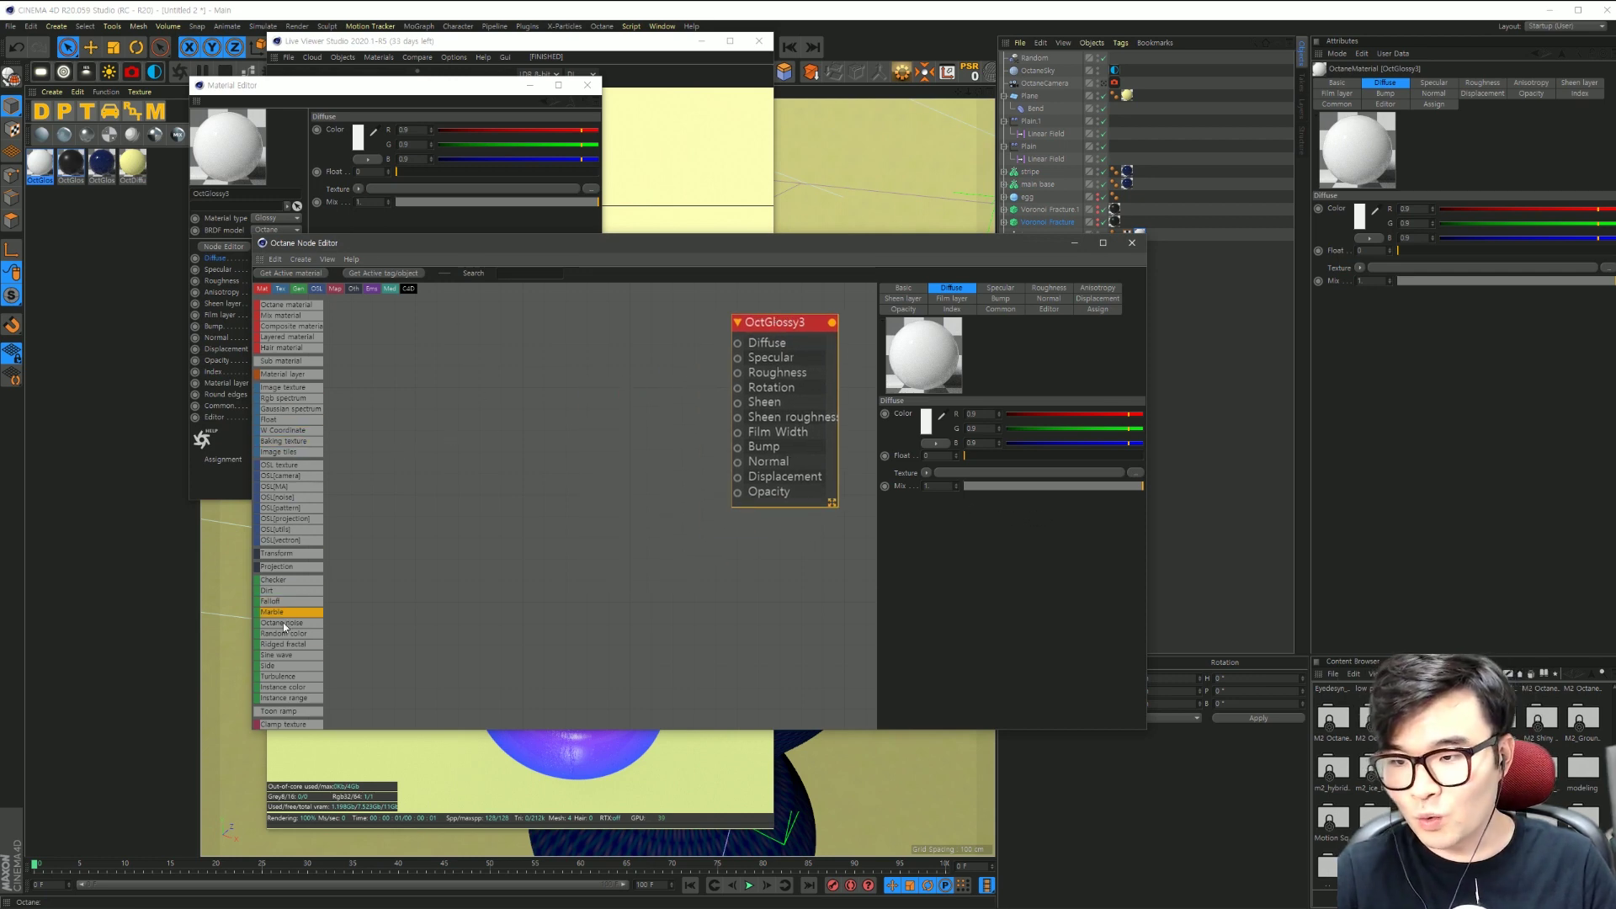
{"action": "scroll", "coordinate": [289, 648], "scroll_direction": "down", "scroll_amount": 1}
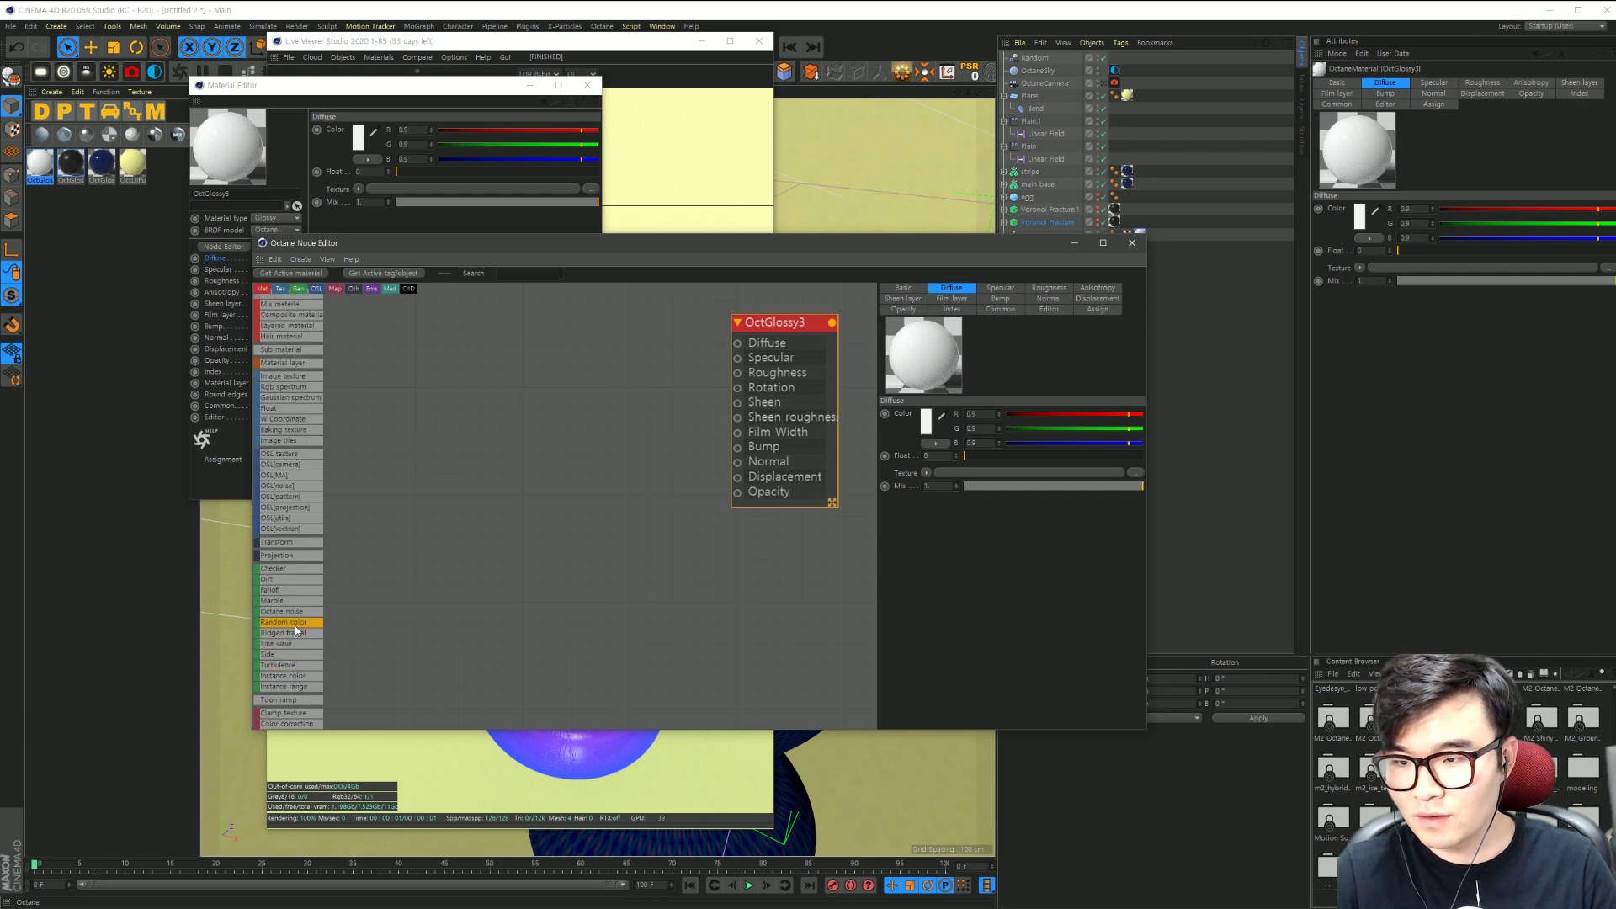
Step: Add a Perlin Noise node wired into OctGlossy3's Diffuse, and arrange the editor windows
{"action": "left_click_drag", "start_coordinate": [359, 572], "coordinate": [487, 364]}
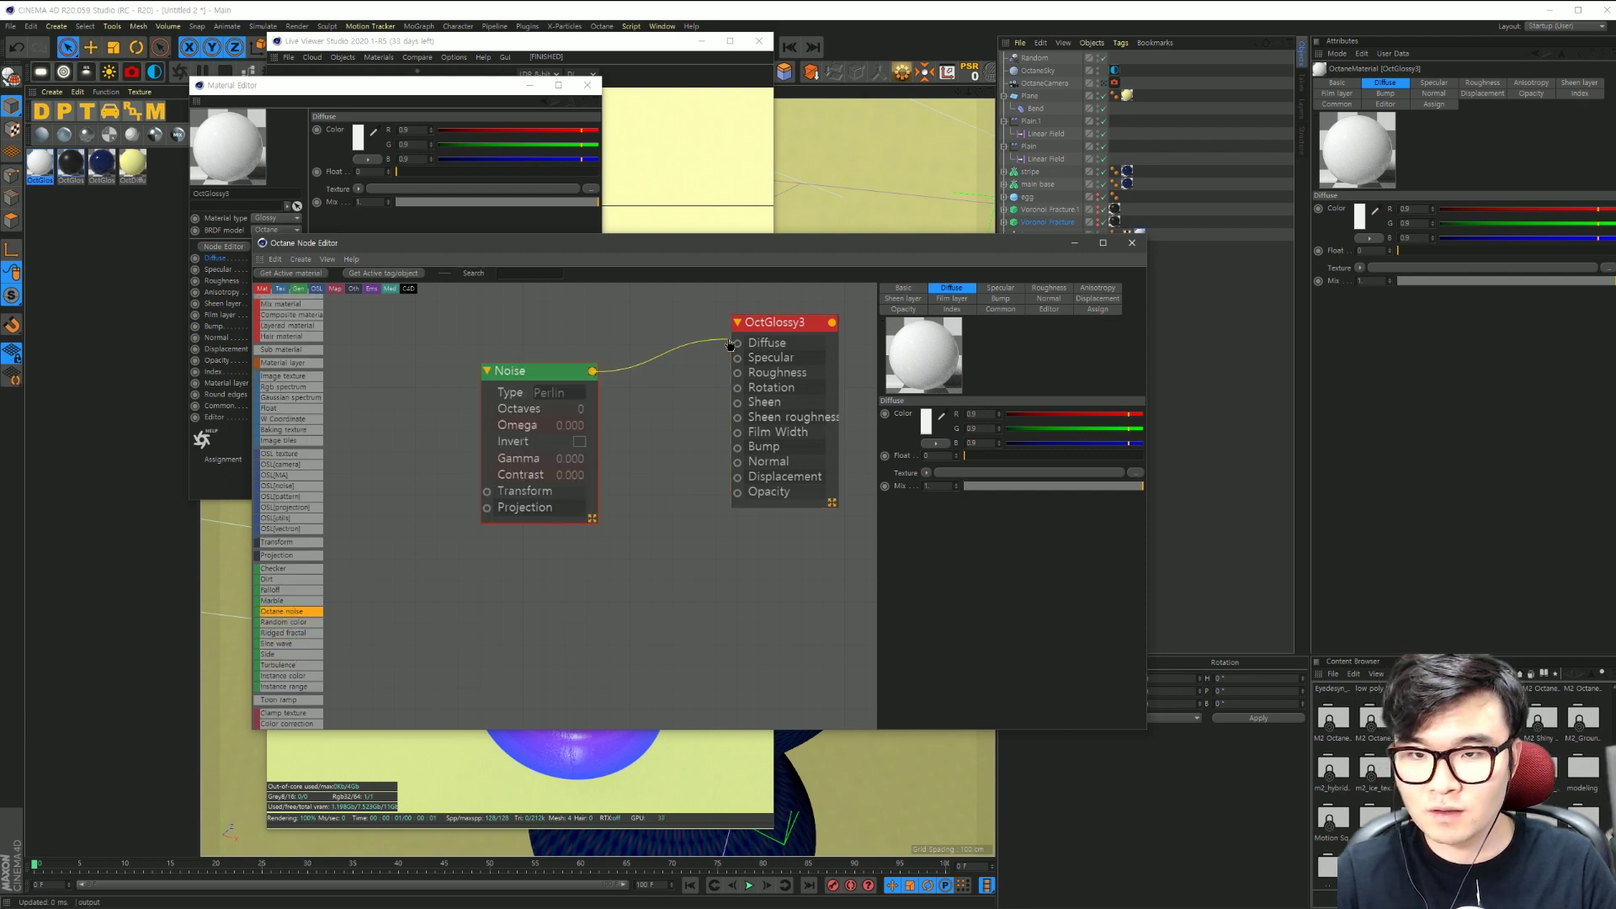
{"action": "left_click_drag", "start_coordinate": [594, 371], "coordinate": [738, 343]}
{"action": "left_click_drag", "start_coordinate": [515, 248], "coordinate": [850, 268]}
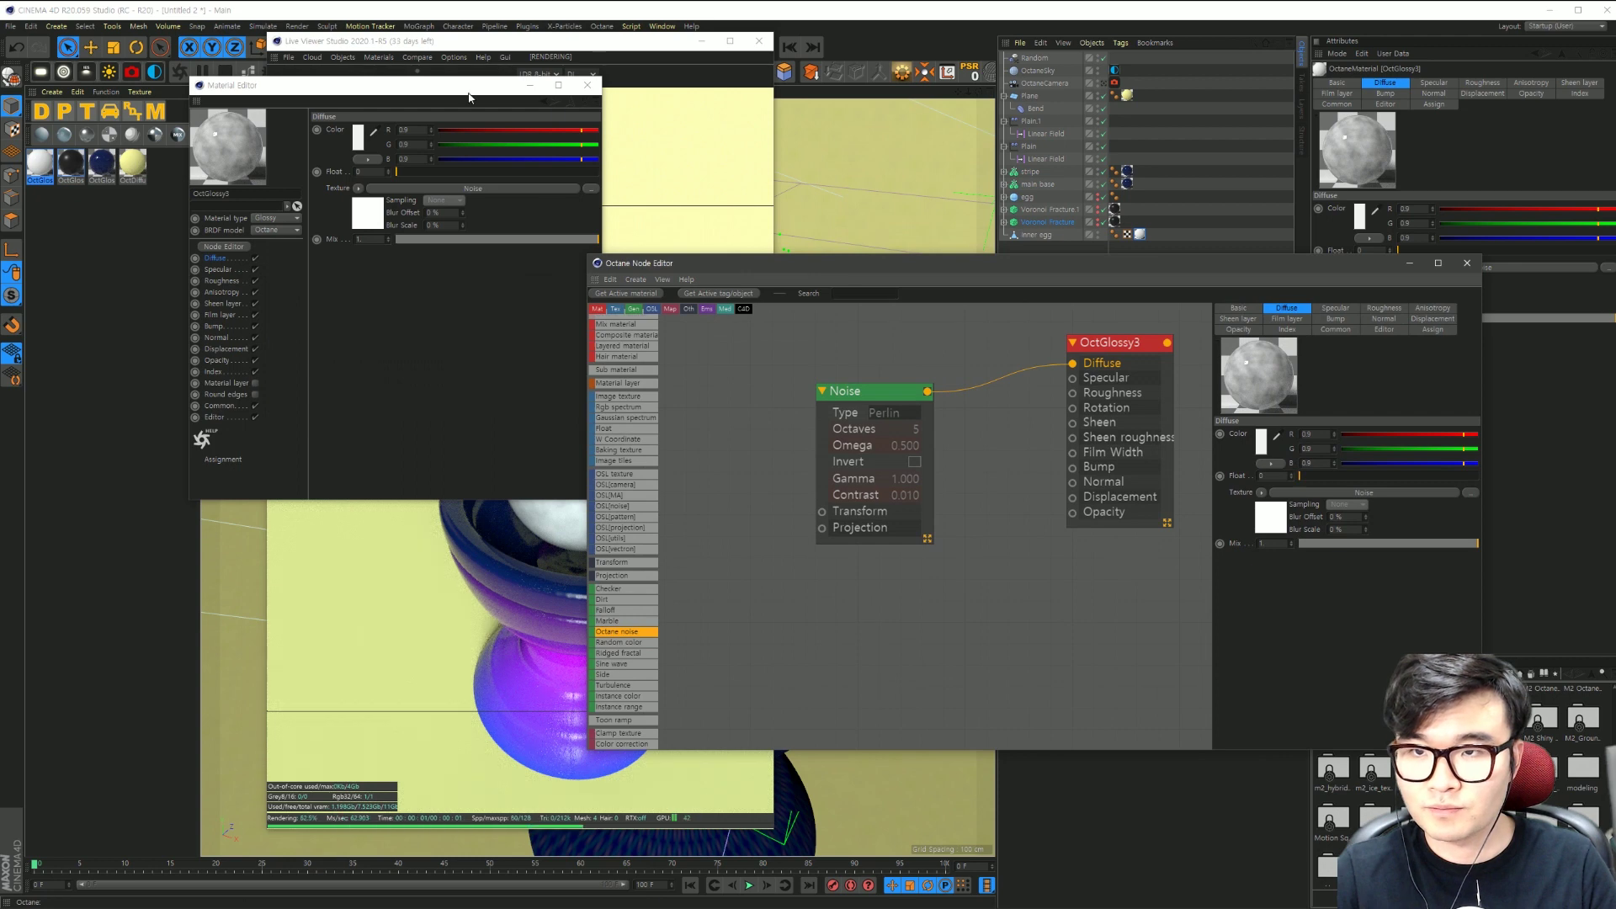
{"action": "left_click_drag", "start_coordinate": [379, 85], "coordinate": [243, 130]}
{"action": "left_click_drag", "start_coordinate": [735, 267], "coordinate": [829, 219]}
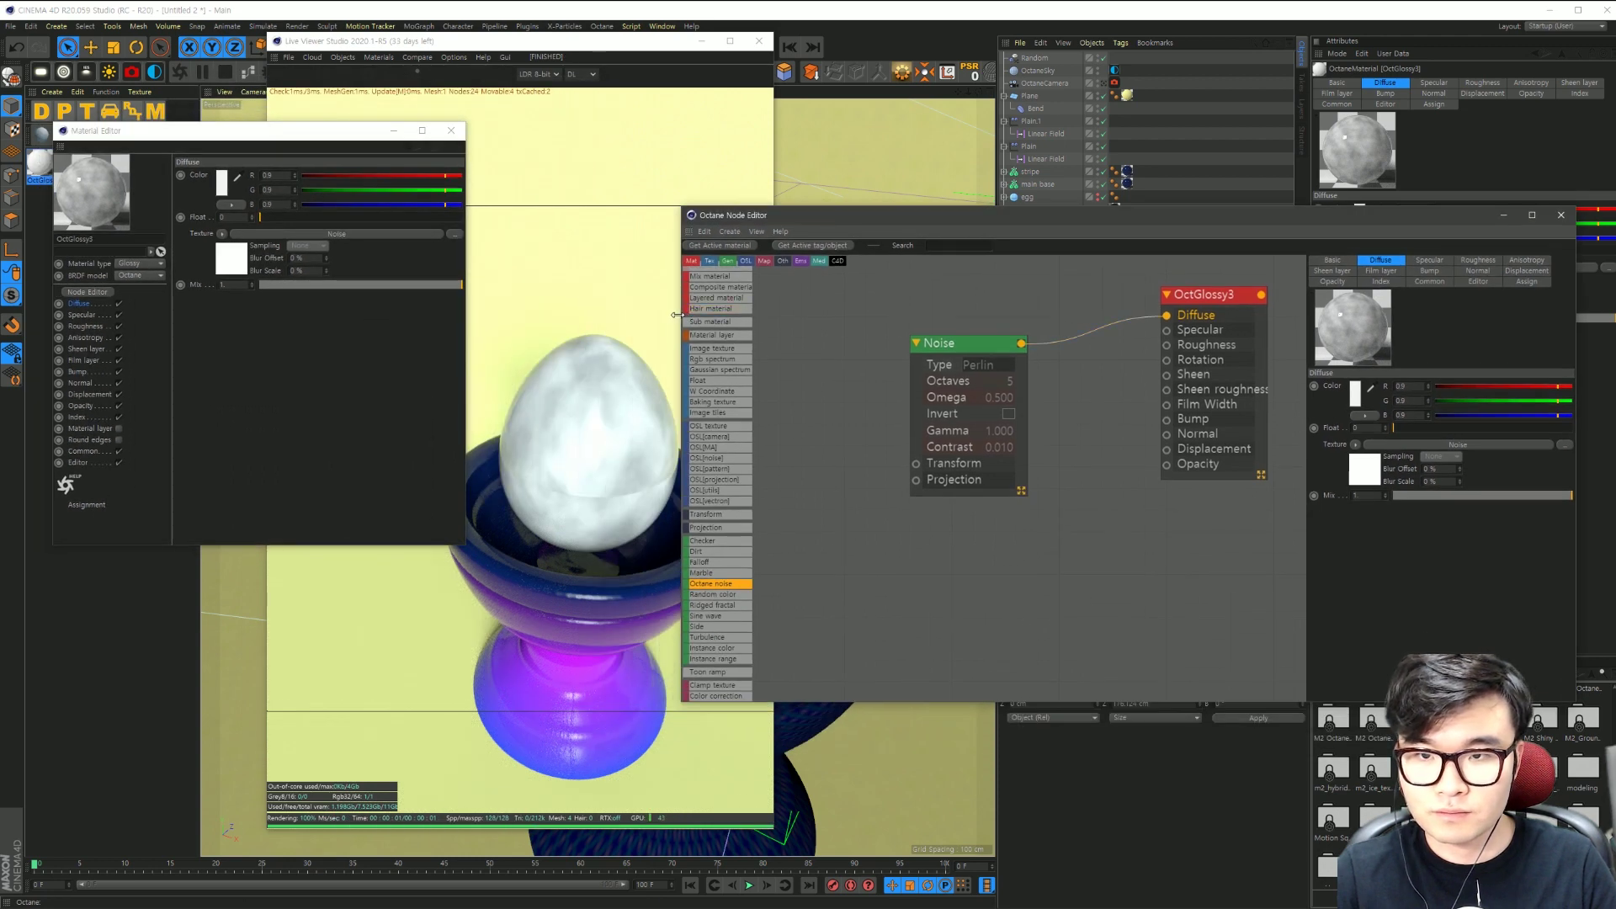
{"action": "left_click_drag", "start_coordinate": [677, 314], "coordinate": [781, 315]}
{"action": "left_click_drag", "start_coordinate": [925, 214], "coordinate": [916, 193]}
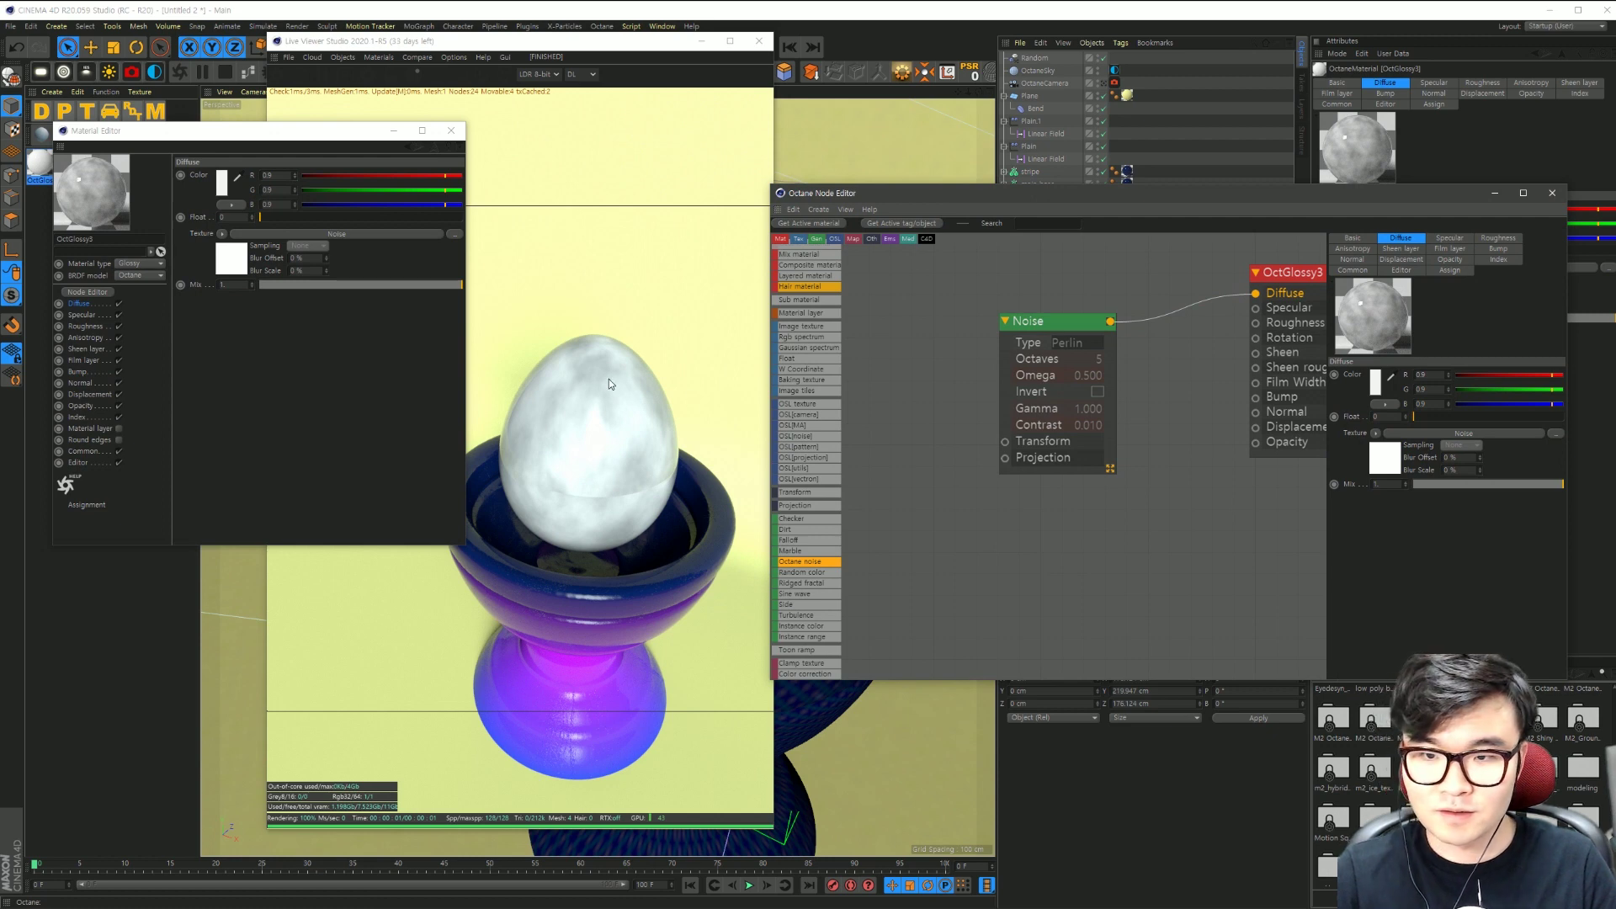
Step: Tune the noise: octaves kept at 5, omega about 0.78, gamma back to 1
{"action": "left_click", "coordinate": [1021, 322]}
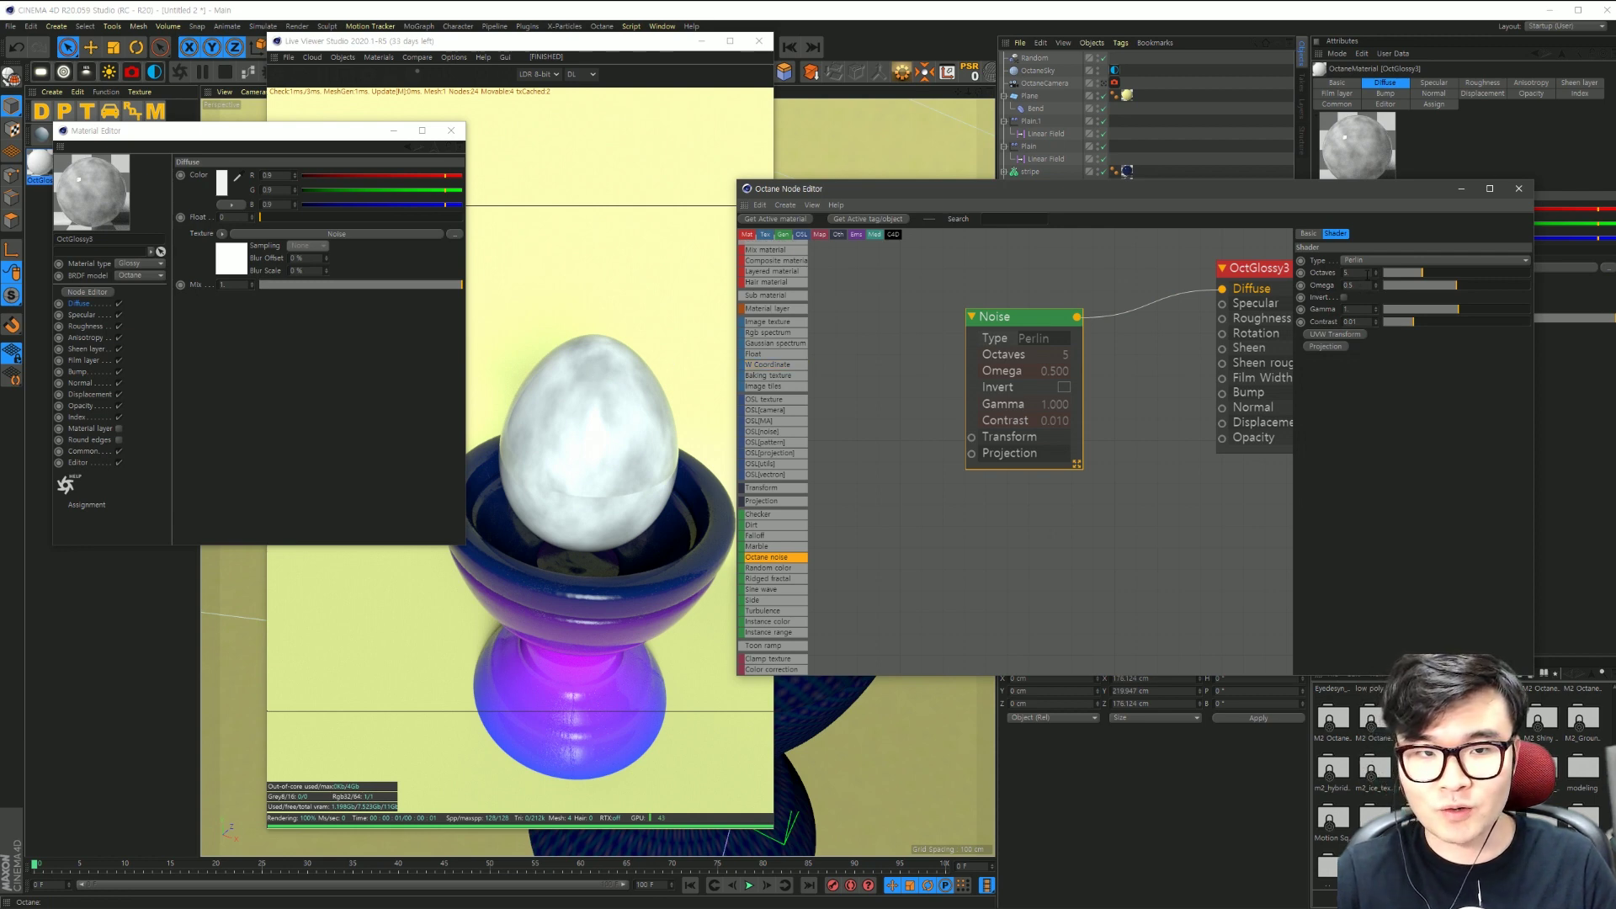
{"action": "type", "text": "1"}
{"action": "key", "text": "Return"}
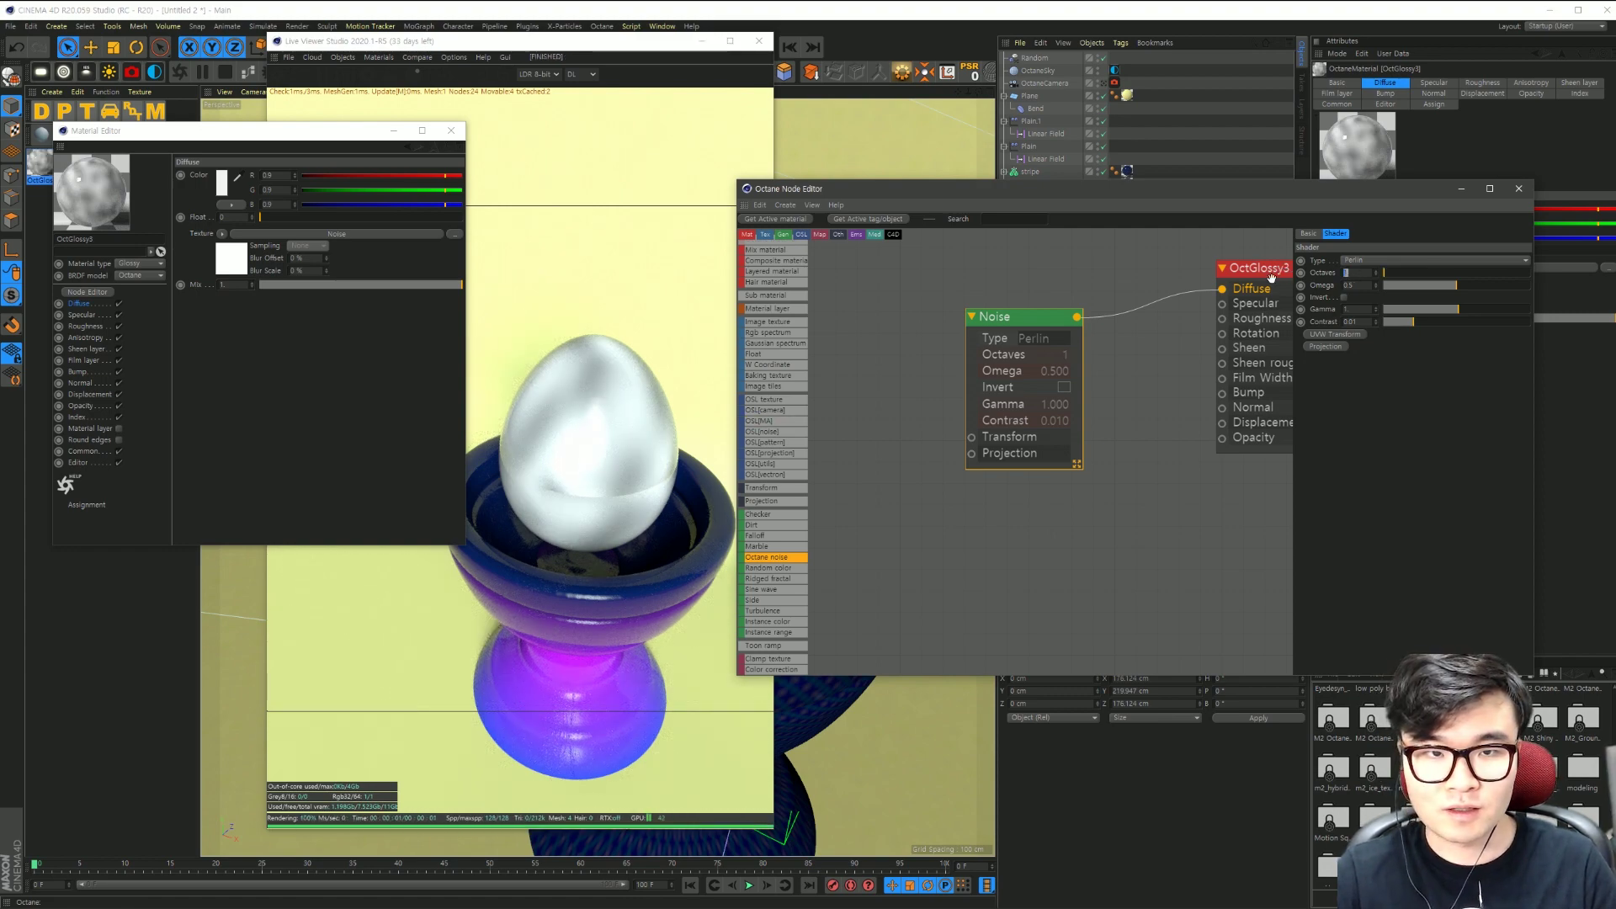
{"action": "key", "text": "ctrl+z"}
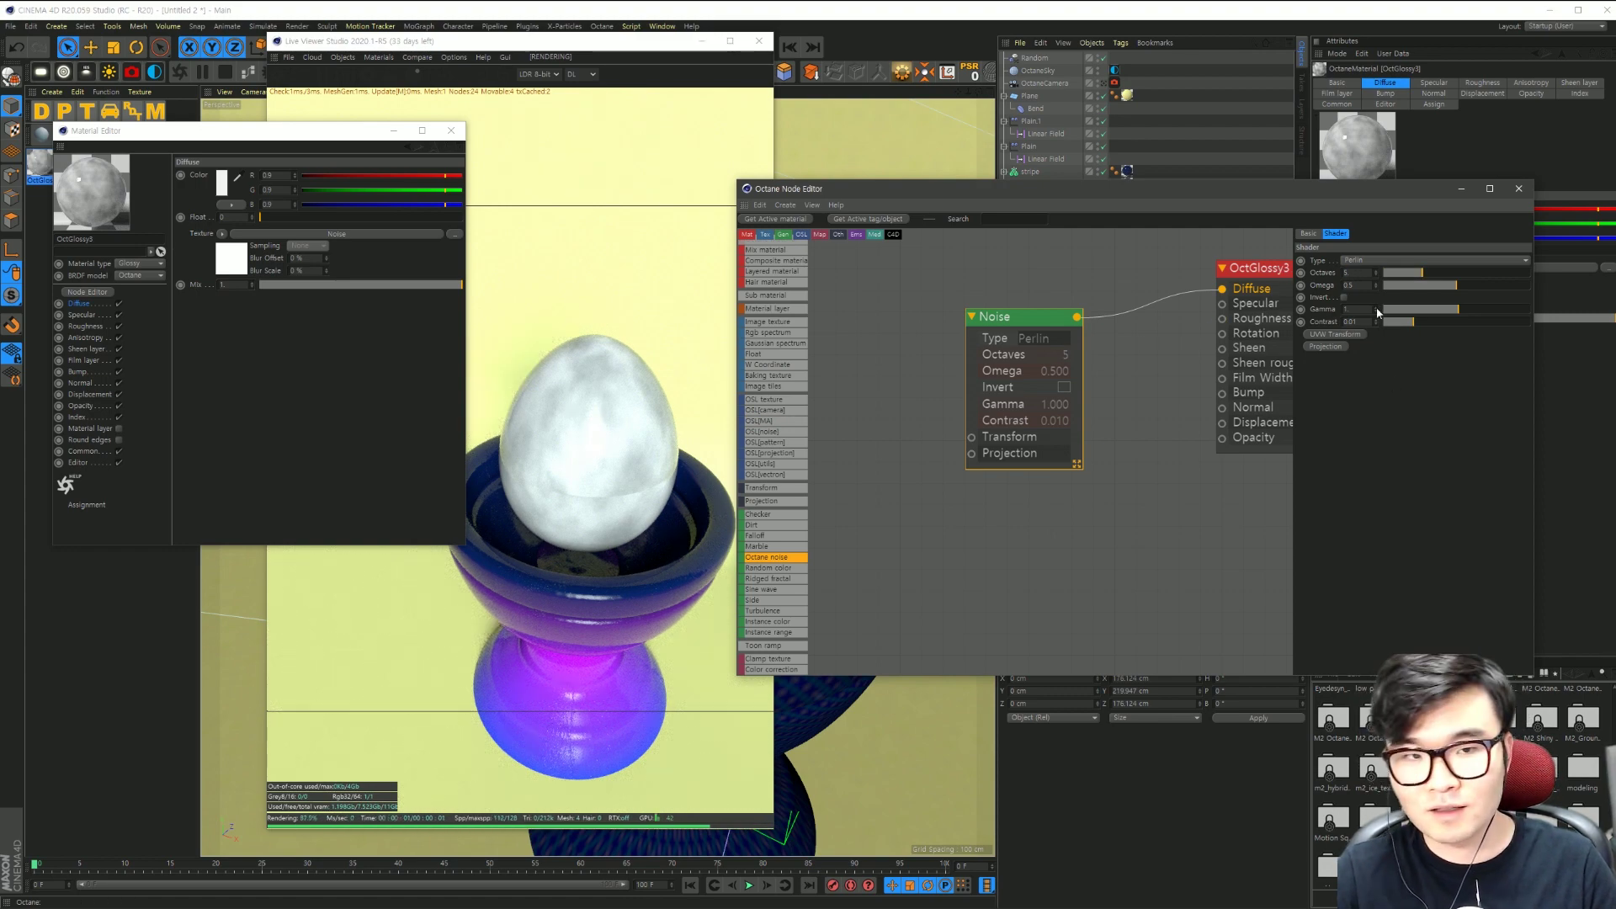
{"action": "left_click_drag", "start_coordinate": [1456, 285], "coordinate": [1495, 286]}
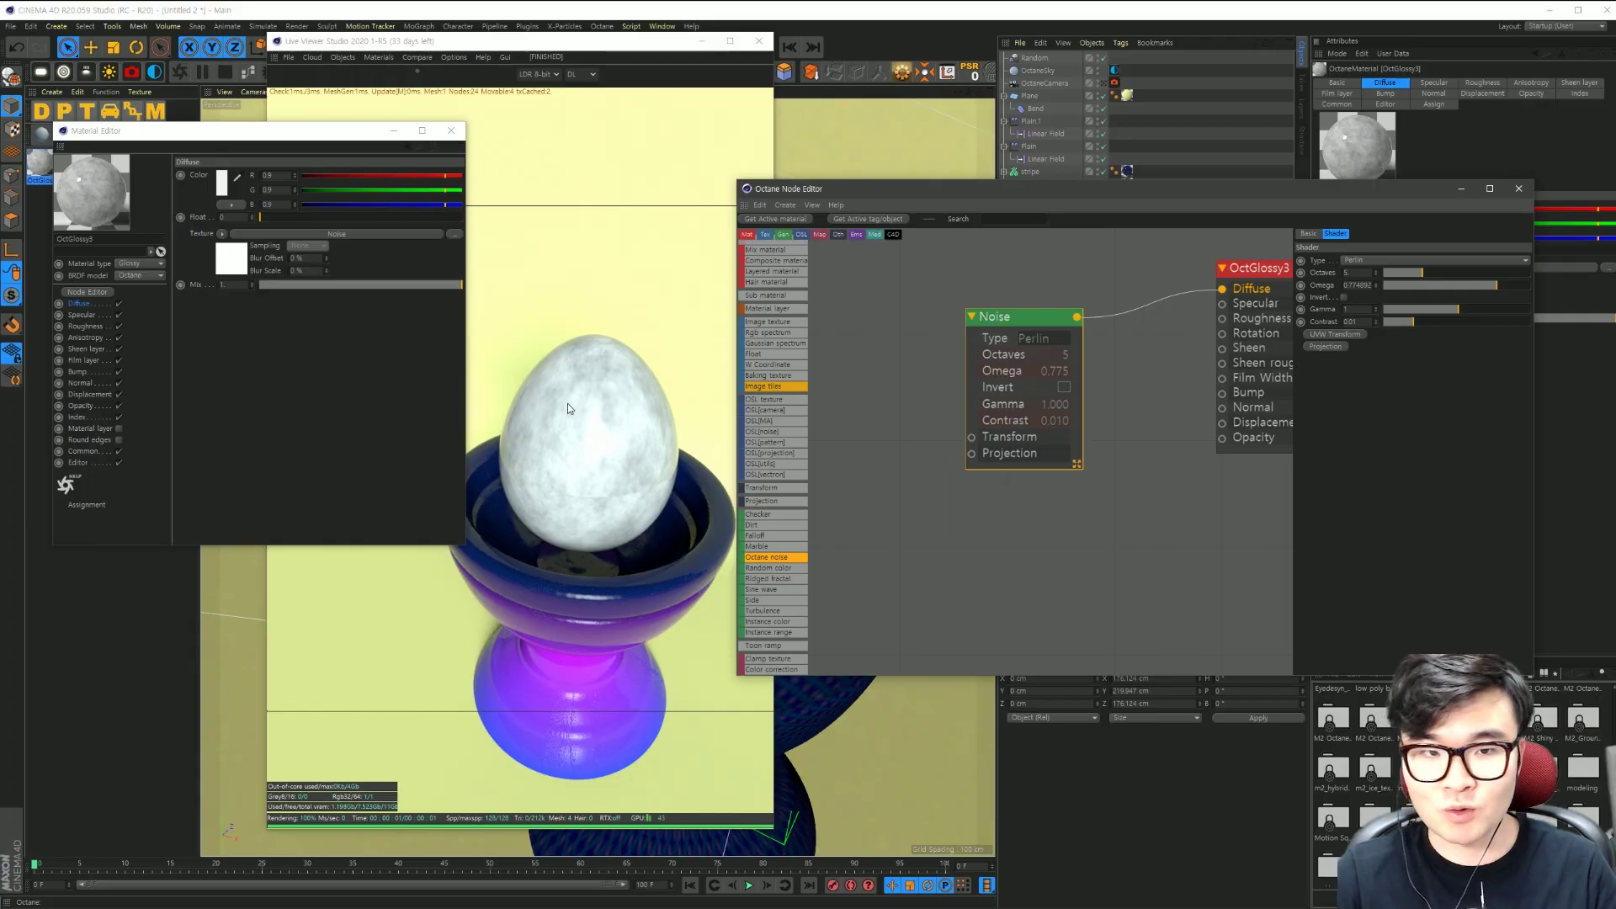
{"action": "left_click_drag", "start_coordinate": [1457, 310], "coordinate": [1470, 313]}
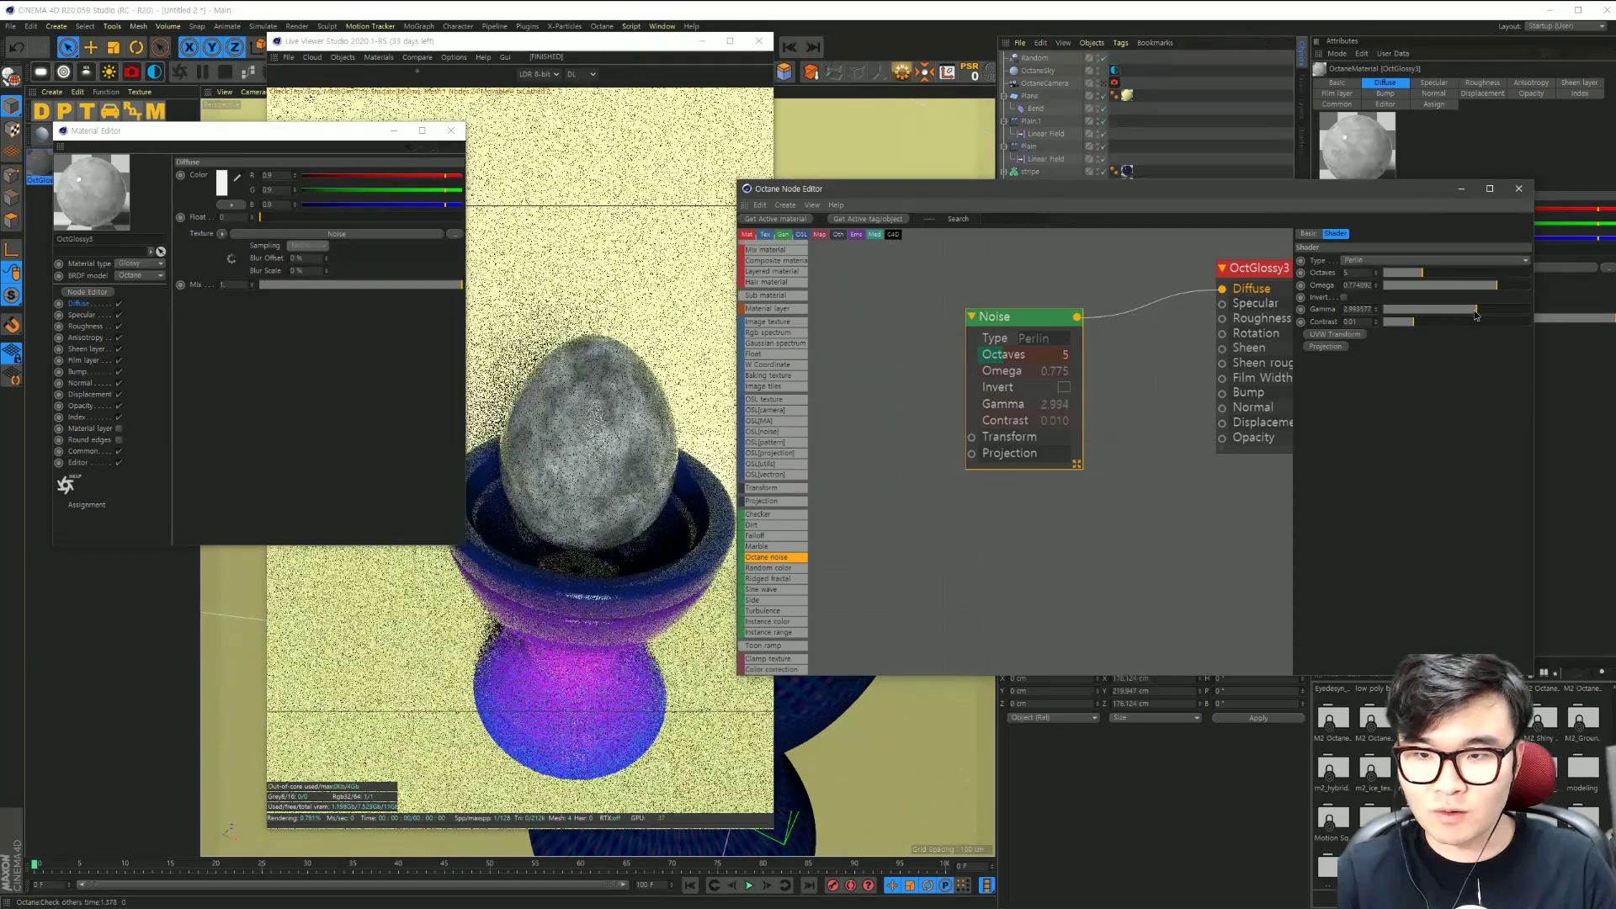
{"action": "left_click_drag", "start_coordinate": [1470, 314], "coordinate": [1471, 315]}
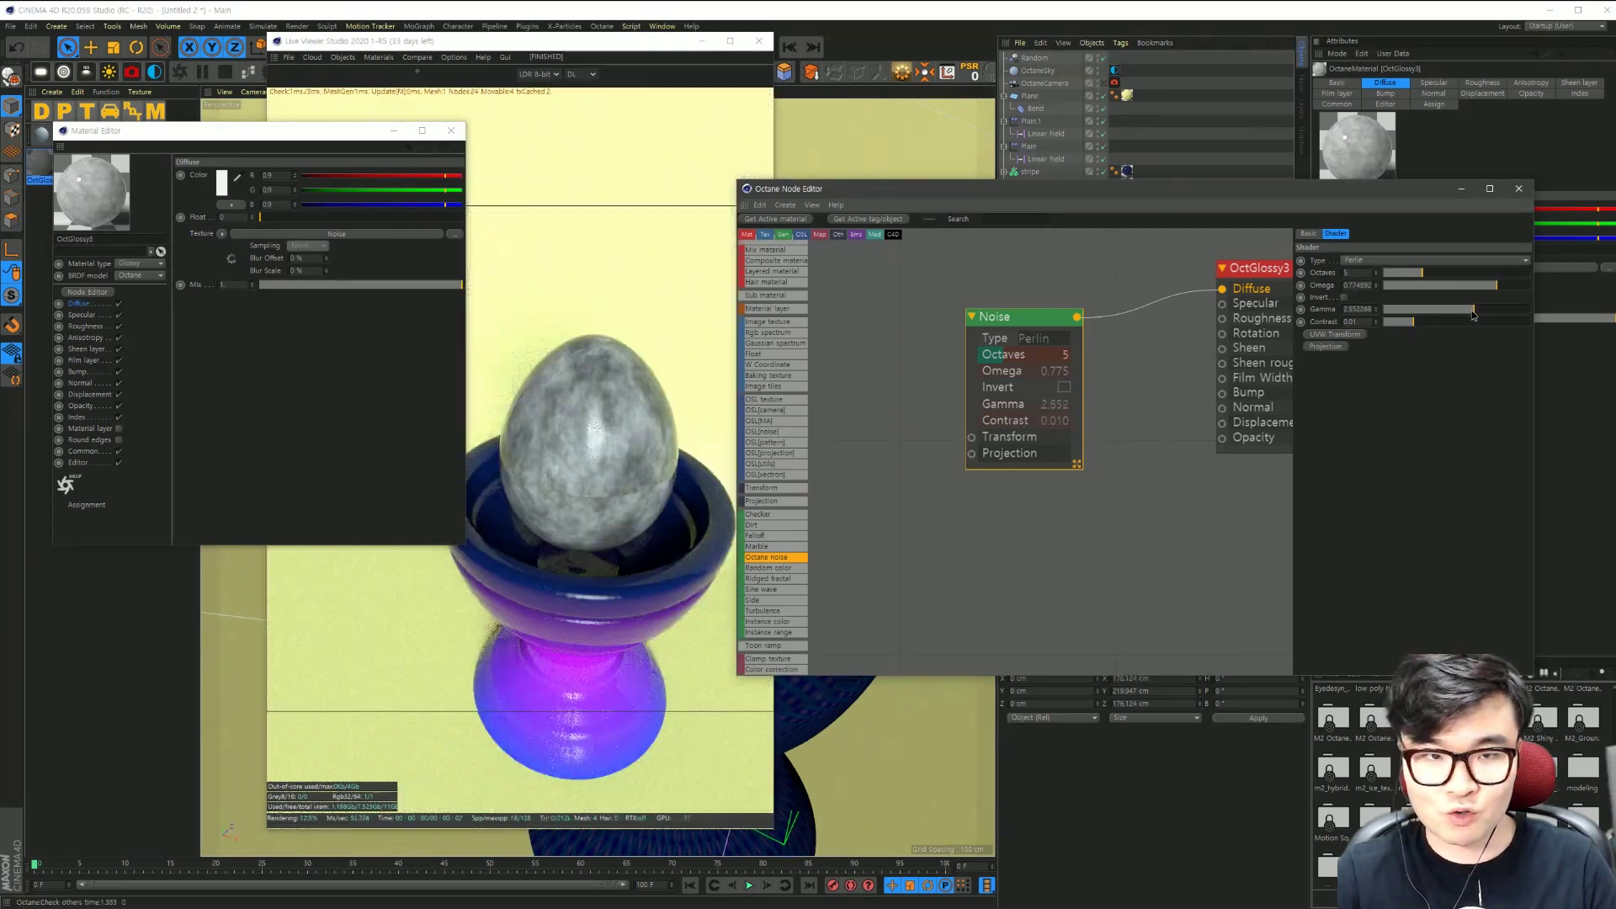
{"action": "type", "text": "1"}
{"action": "key", "text": "Return"}
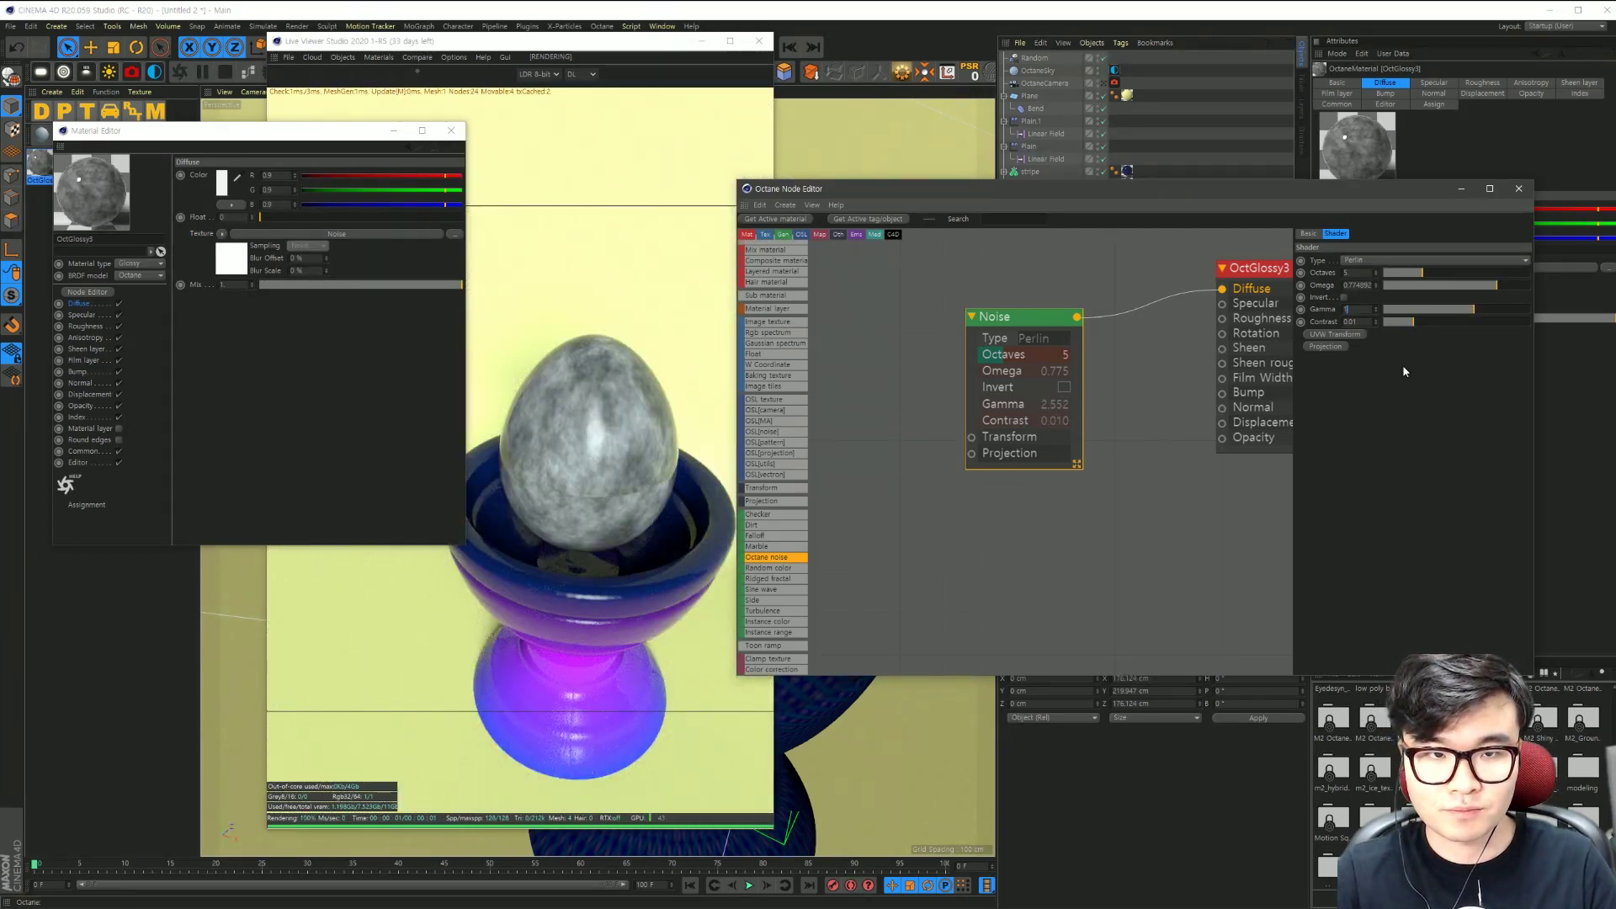
Step: Set the noise contrast to 5.838 and move the Noise node left
{"action": "left_click_drag", "start_coordinate": [1425, 329], "coordinate": [1508, 330]}
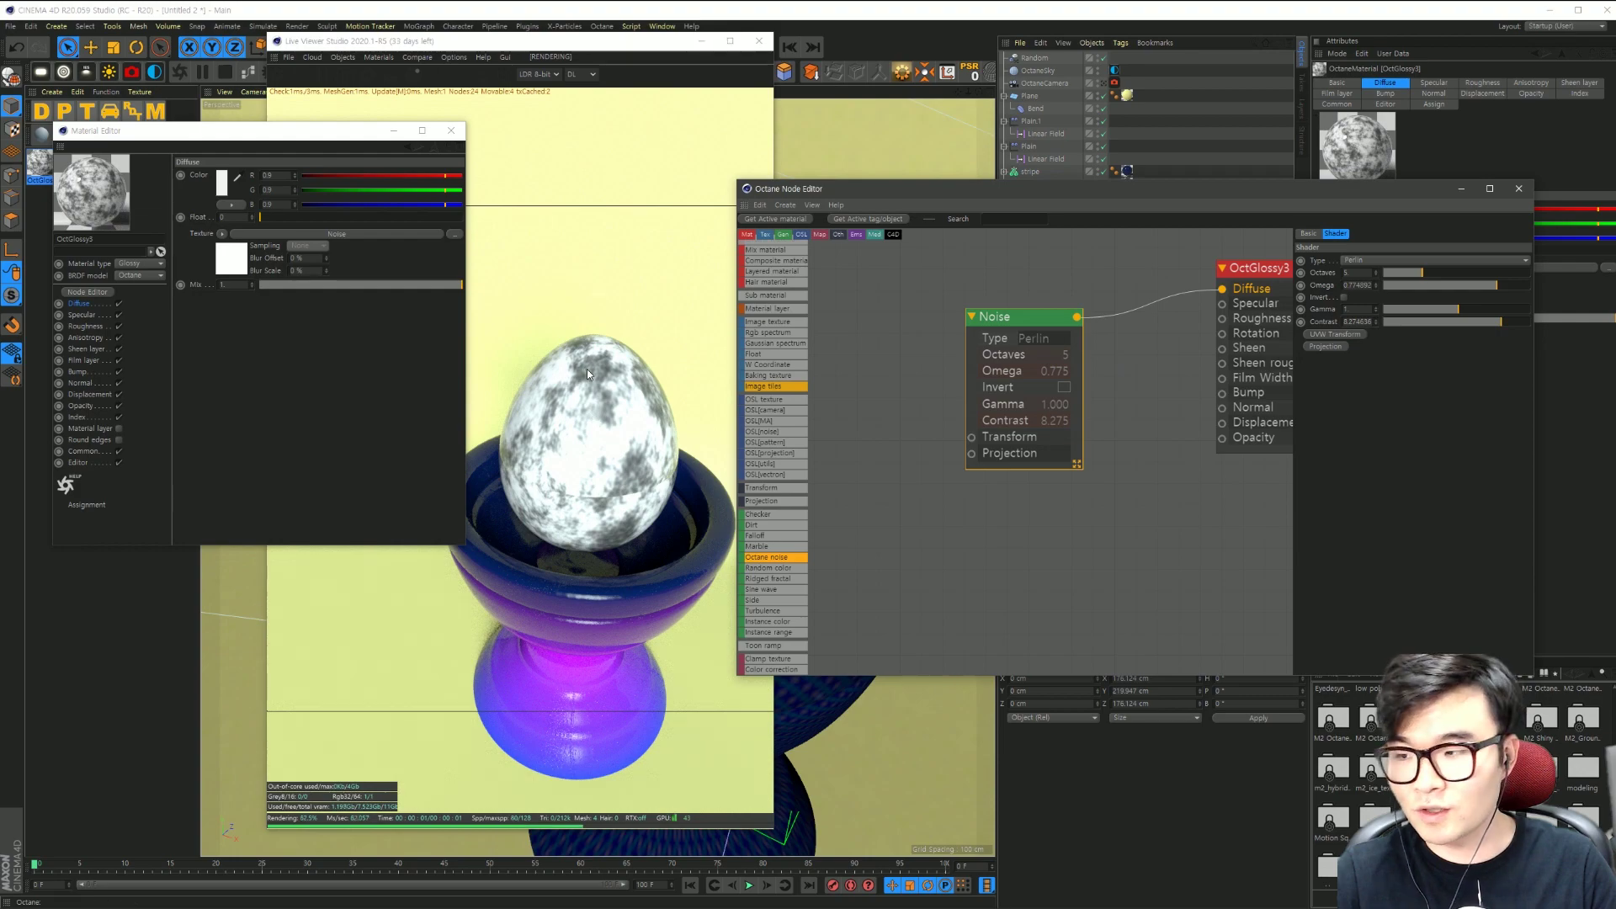
{"action": "mouse_move", "coordinate": [1500, 322]}
{"action": "left_mouse_down"}
{"action": "mouse_move", "coordinate": [1474, 327]}
{"action": "mouse_move", "coordinate": [1497, 324]}
{"action": "left_mouse_up"}
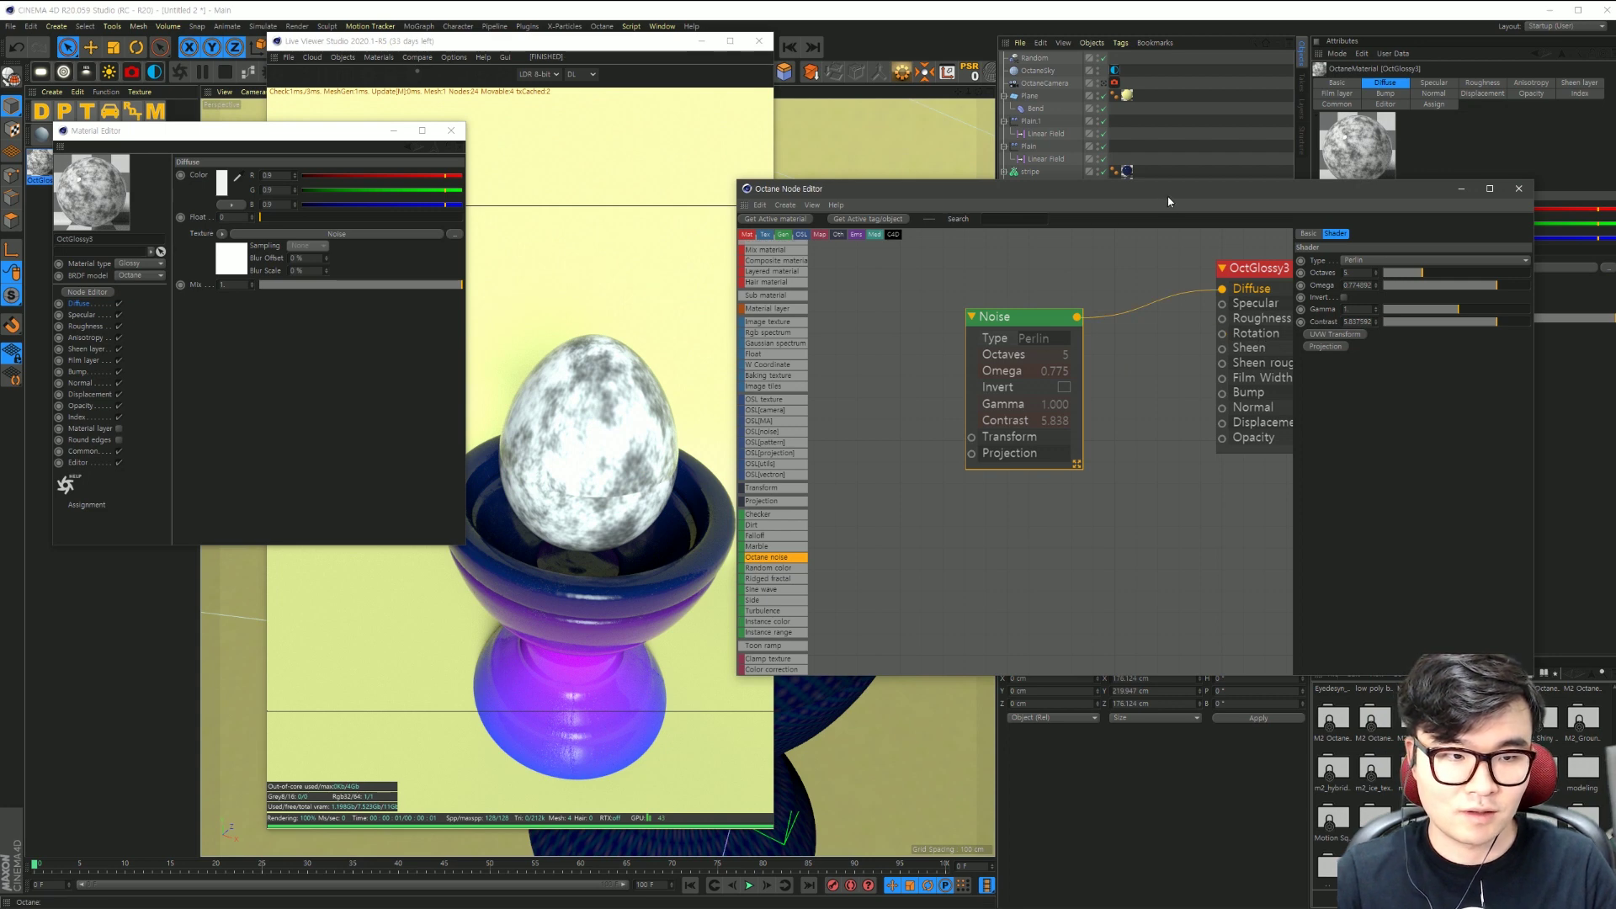
{"action": "left_click_drag", "start_coordinate": [1013, 314], "coordinate": [929, 293]}
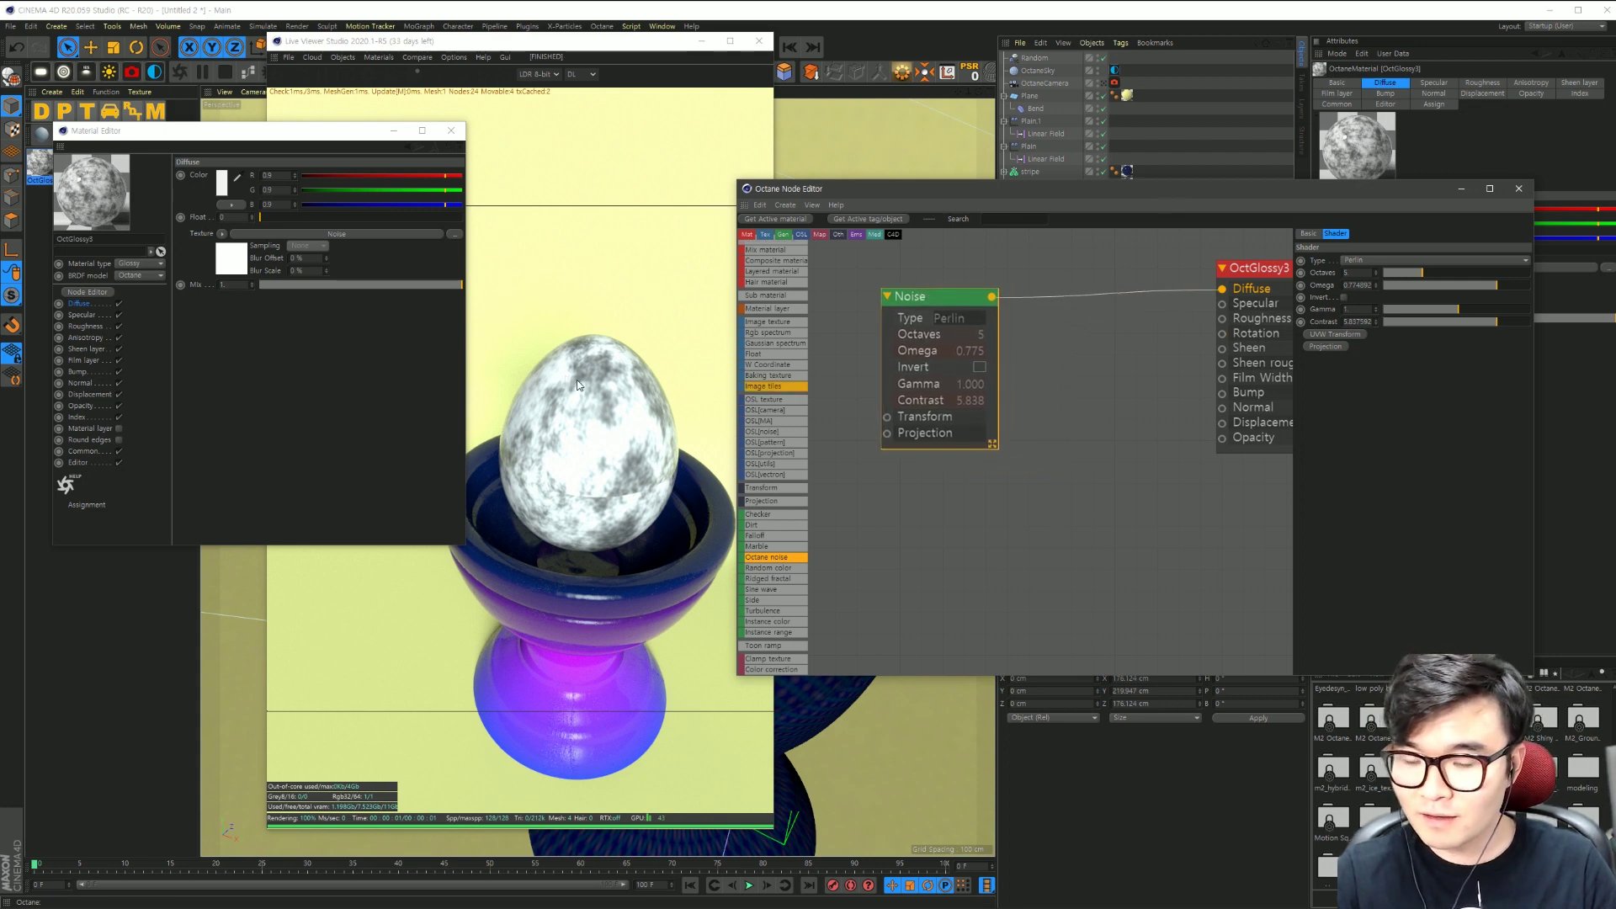
{"action": "scroll", "coordinate": [773, 514], "scroll_direction": "down", "scroll_amount": 2}
{"action": "scroll", "coordinate": [773, 514], "scroll_direction": "down", "scroll_amount": 2}
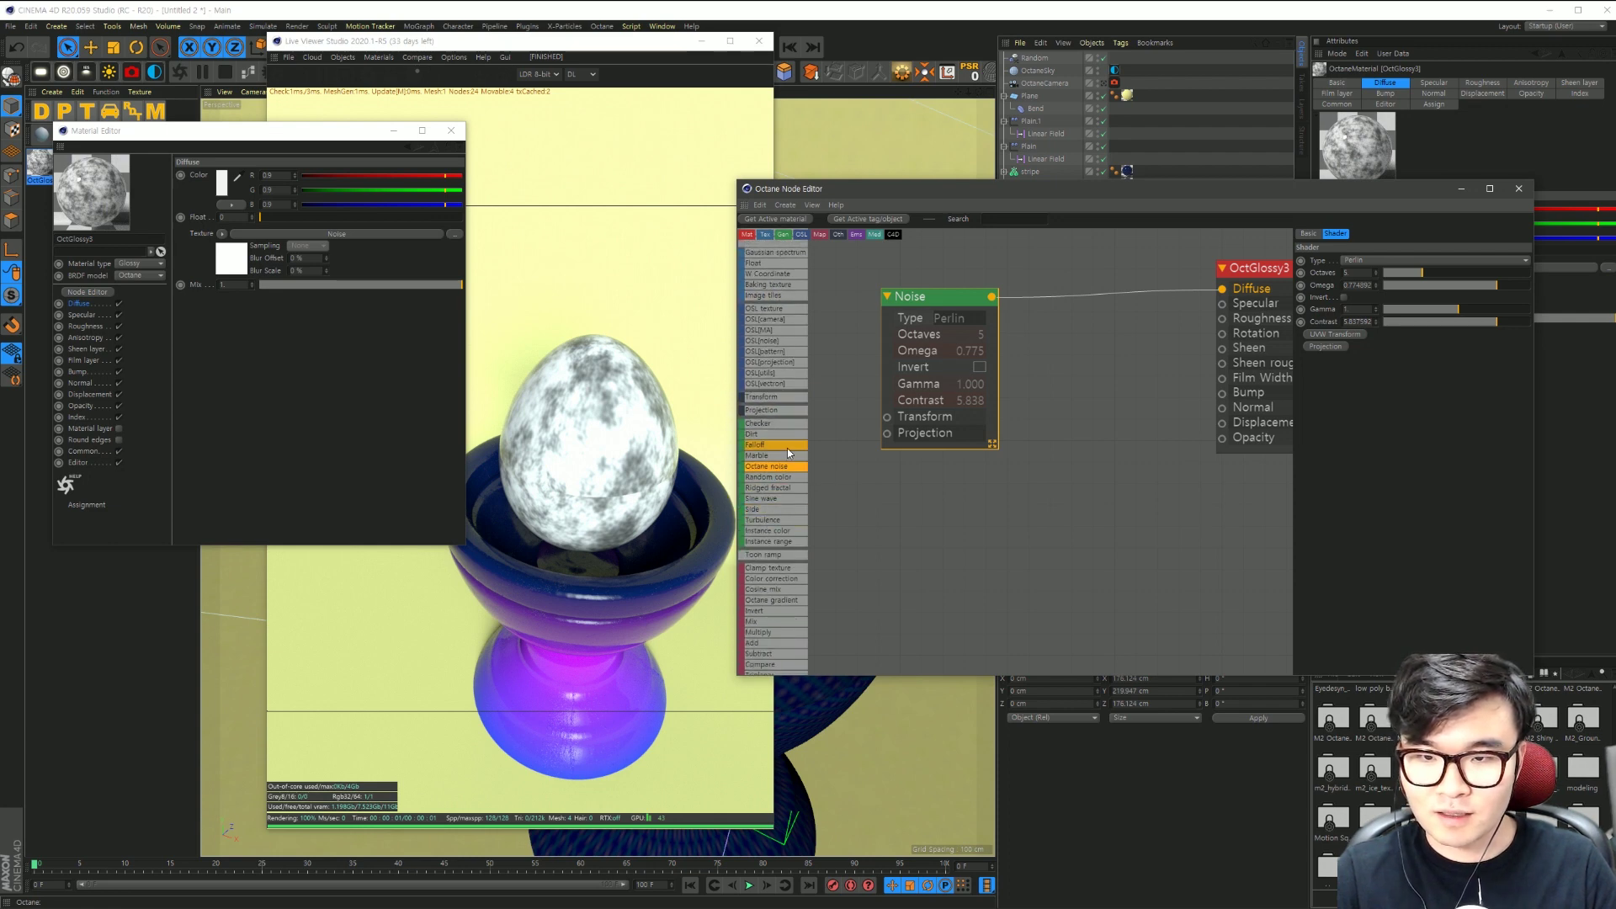
{"action": "scroll", "coordinate": [787, 597], "scroll_direction": "down", "scroll_amount": 1}
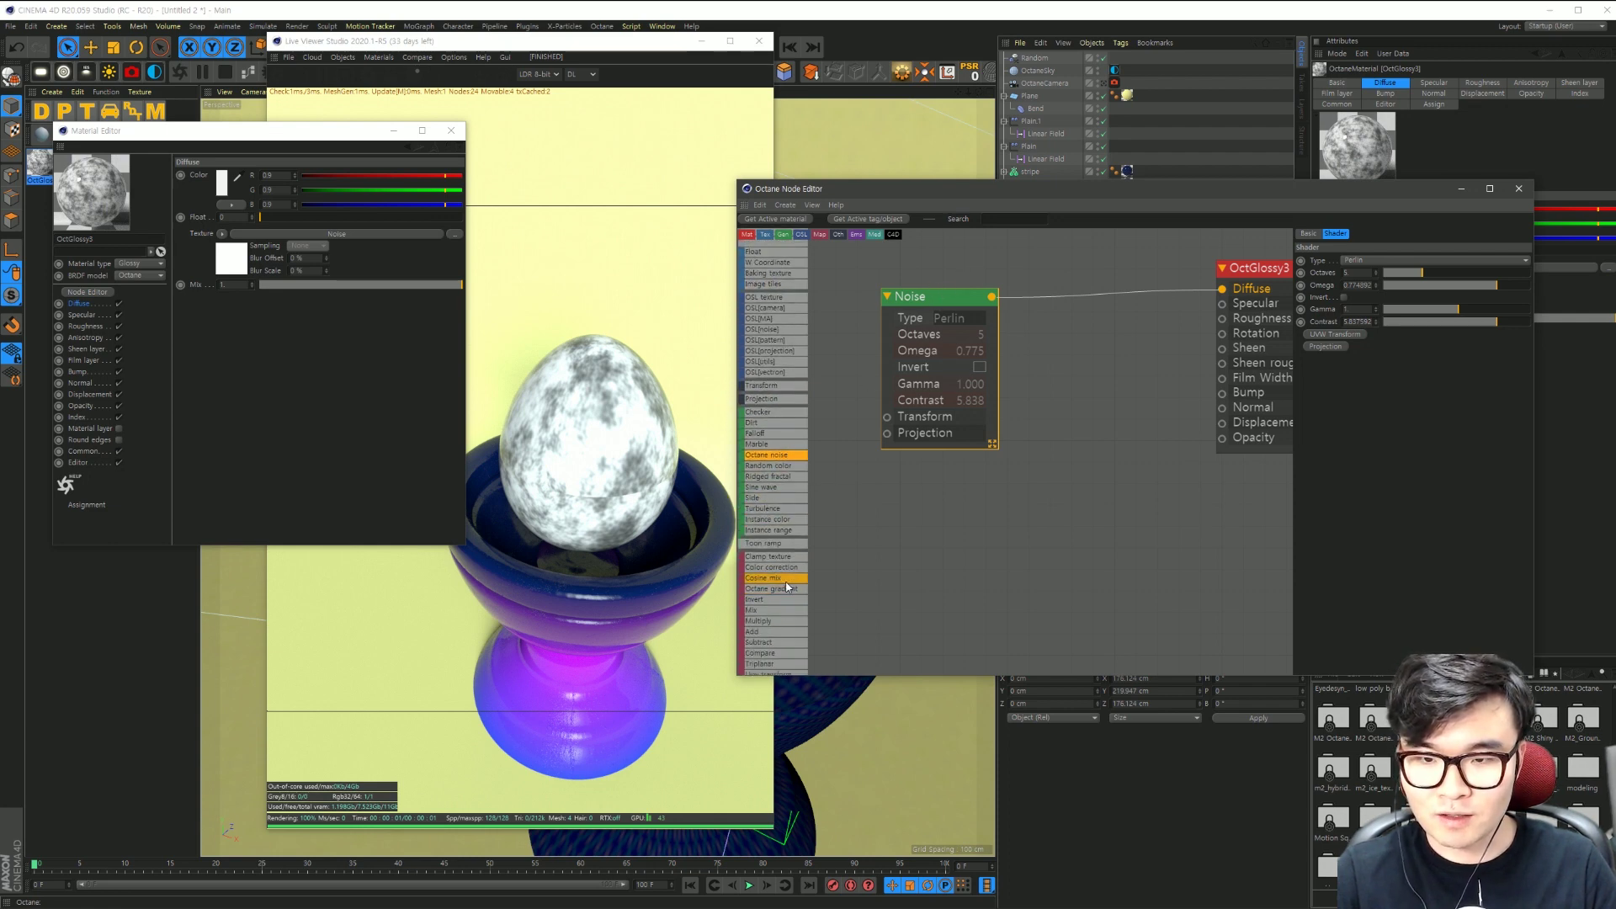
Step: Insert a Gradient node between Noise and Diffuse using the Pattern 1 preset
{"action": "left_click", "coordinate": [1118, 296]}
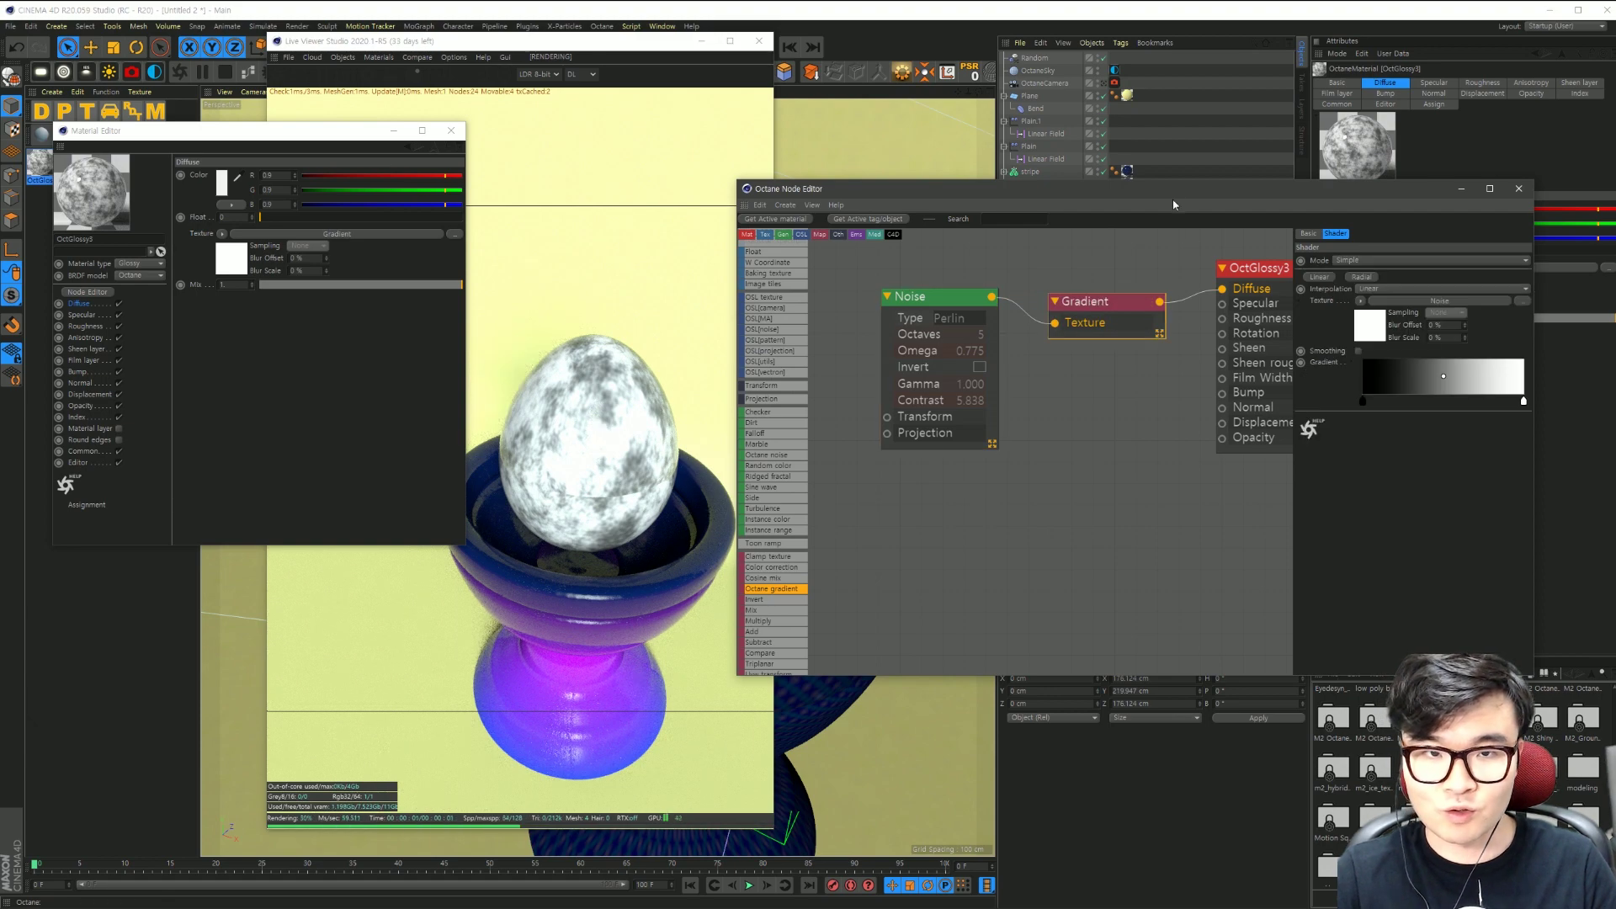
{"action": "left_click_drag", "start_coordinate": [1166, 189], "coordinate": [1084, 198]}
{"action": "left_click", "coordinate": [1269, 372]}
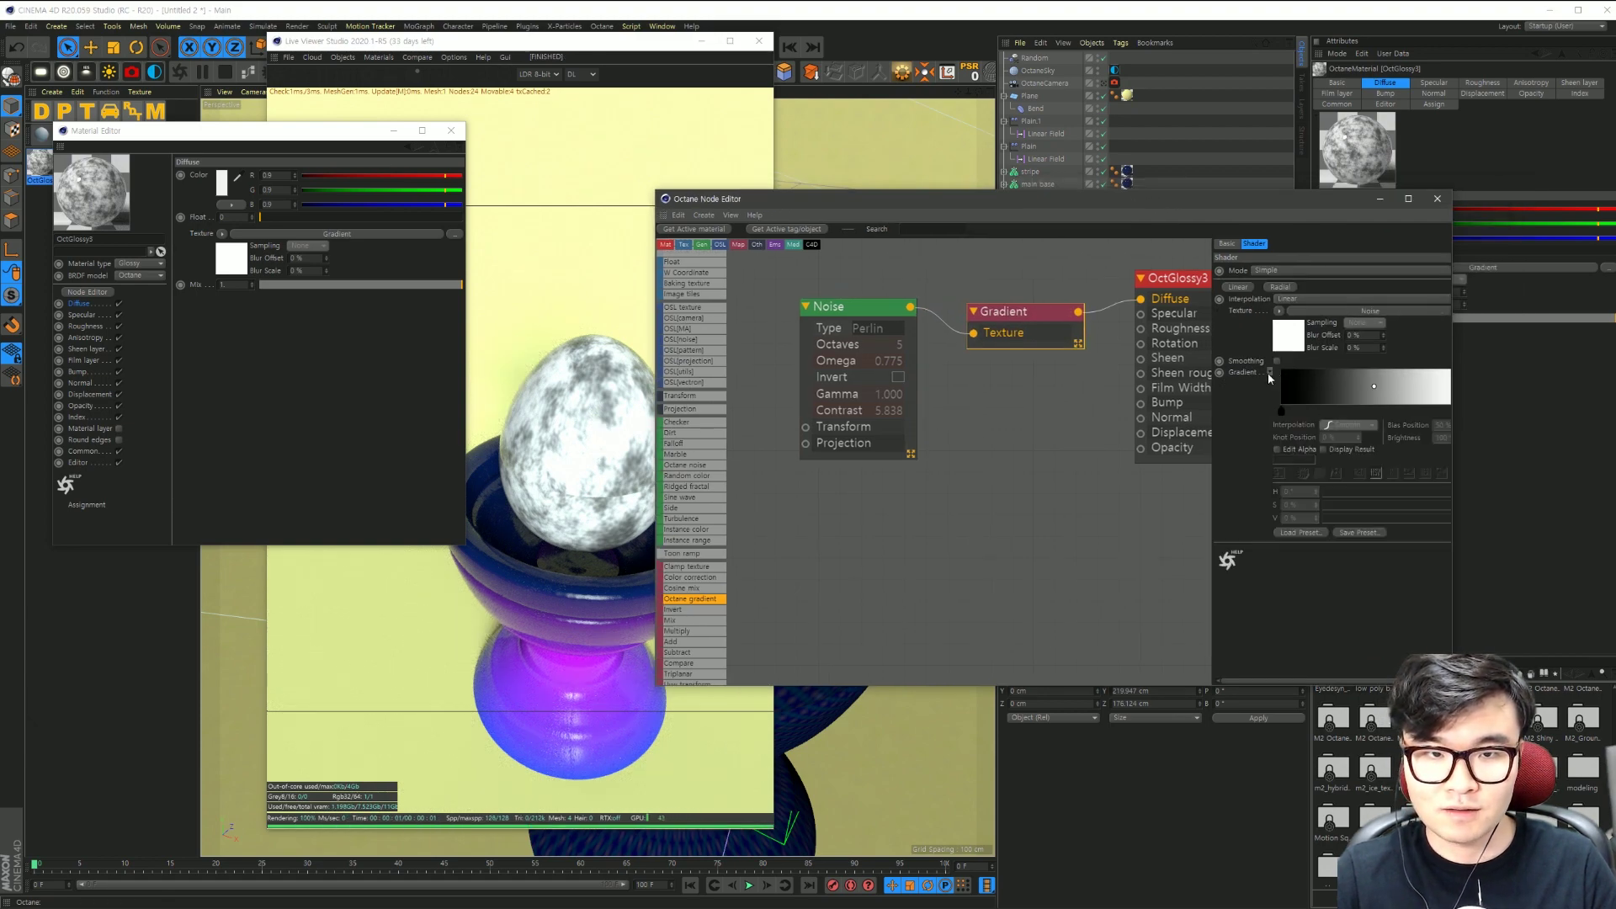
{"action": "left_click", "coordinate": [1270, 373]}
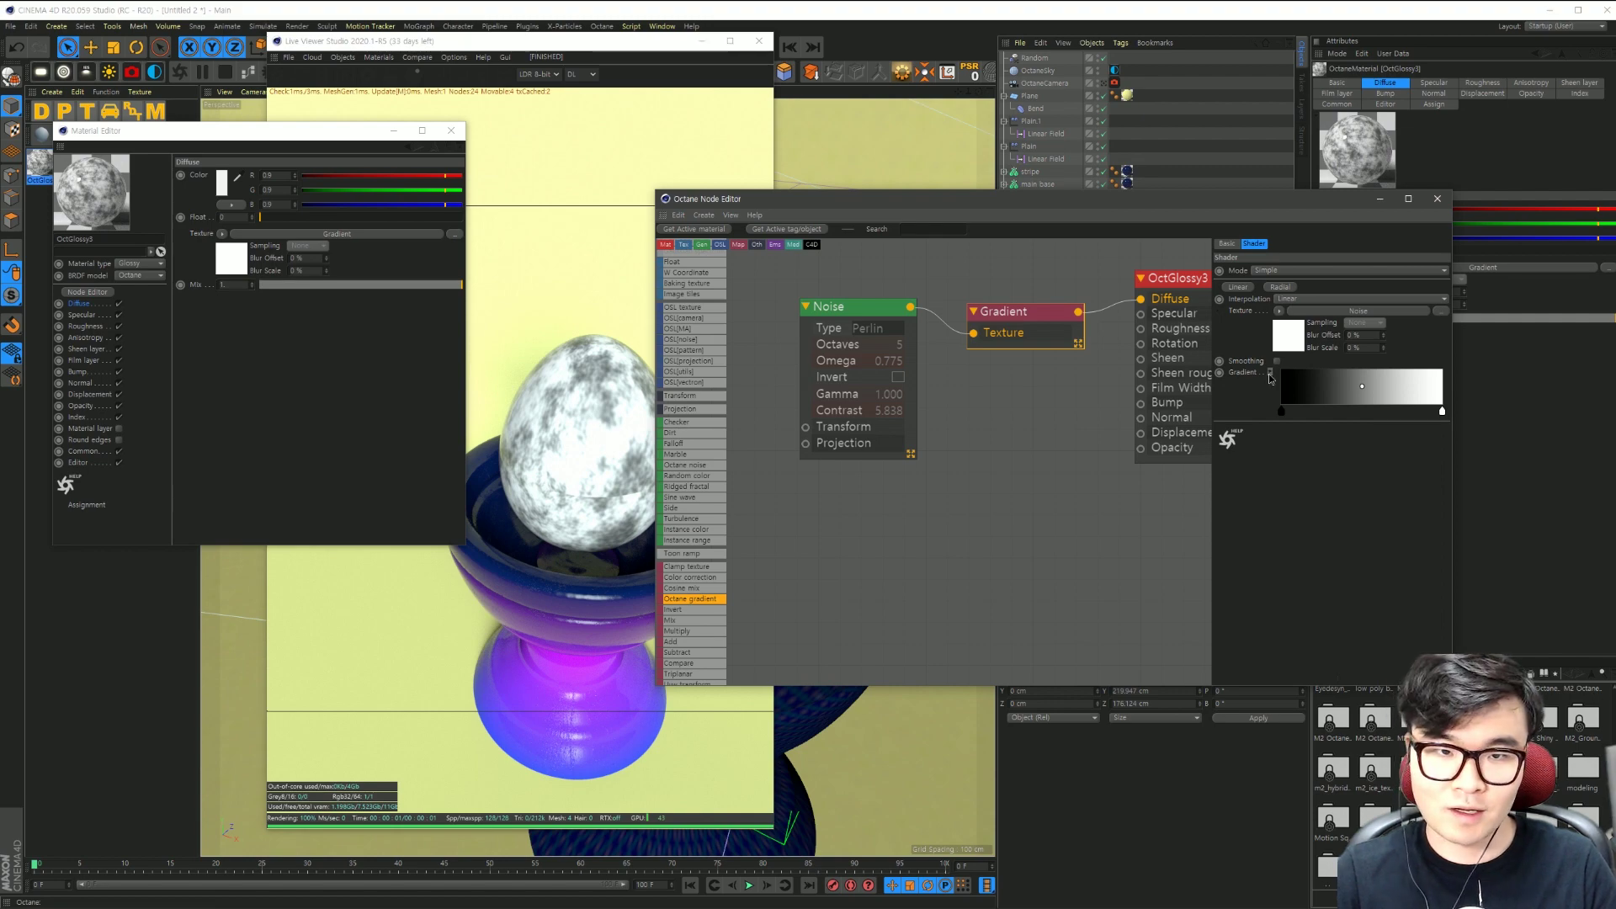
{"action": "left_click", "coordinate": [1270, 373]}
{"action": "left_click", "coordinate": [1299, 532]}
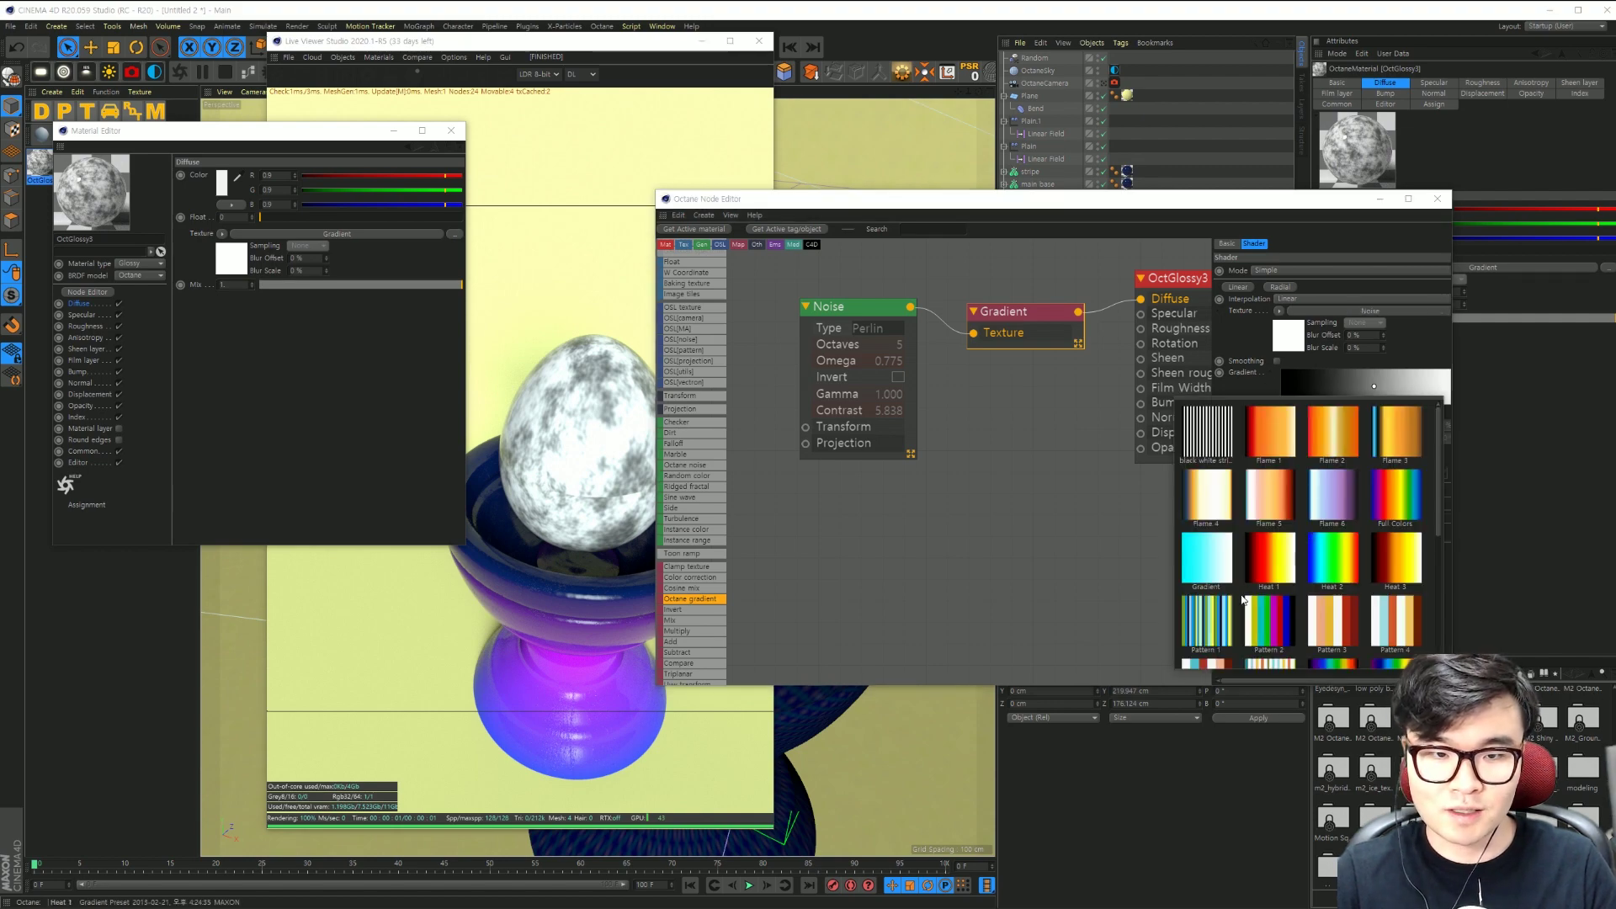
{"action": "left_click", "coordinate": [1222, 616]}
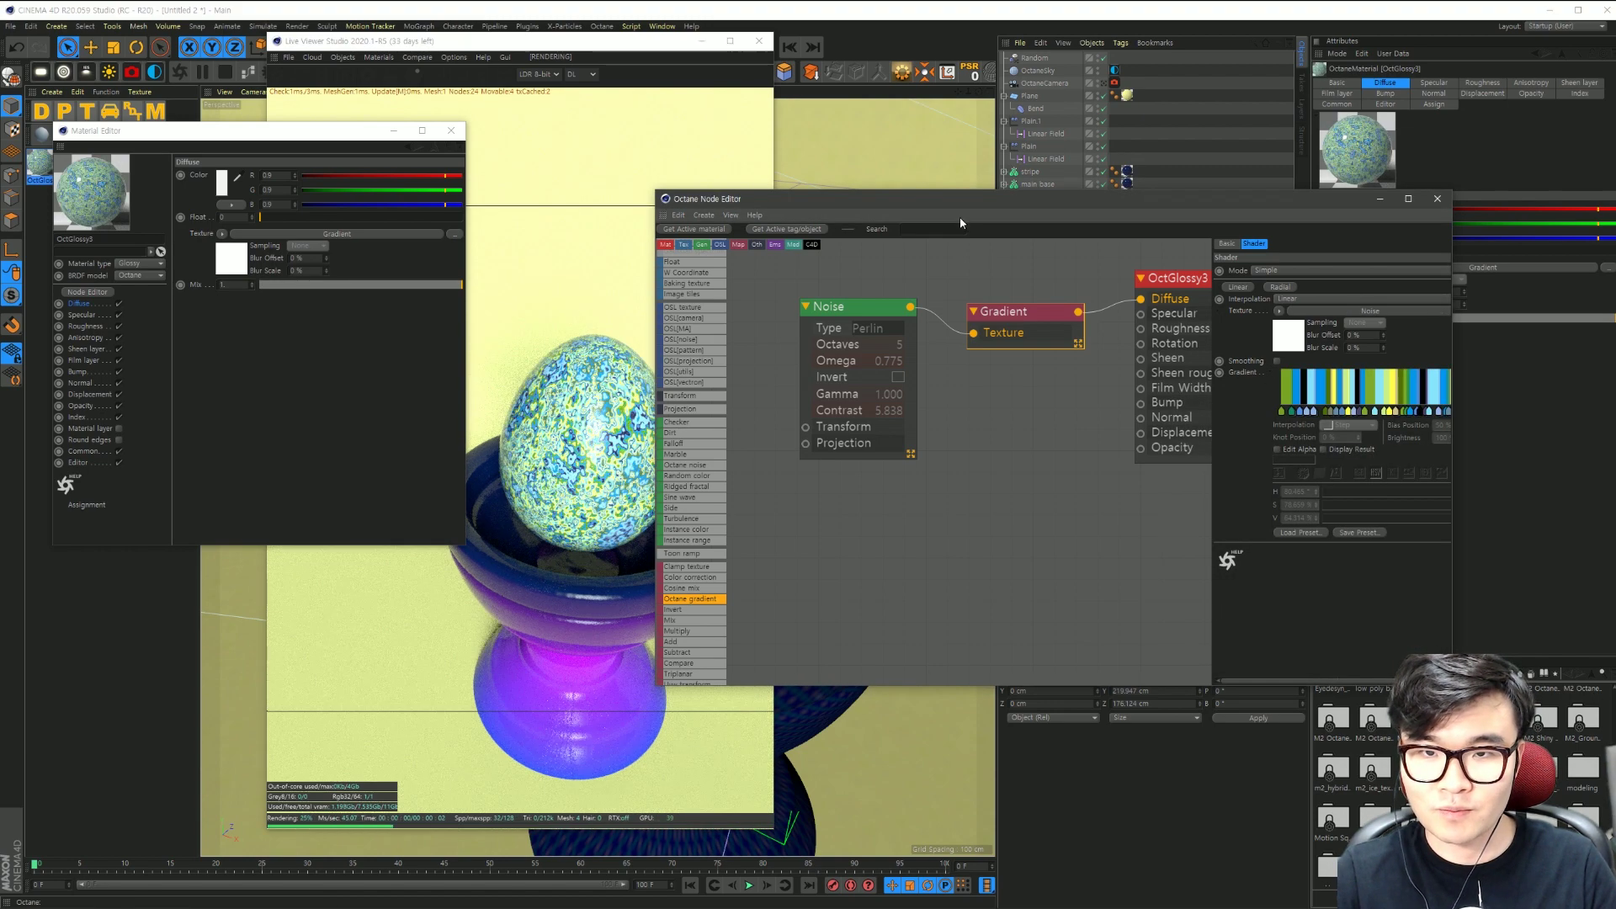
Step: Move the node editor aside and reposition the Noise node
{"action": "left_click_drag", "start_coordinate": [961, 199], "coordinate": [1011, 154]}
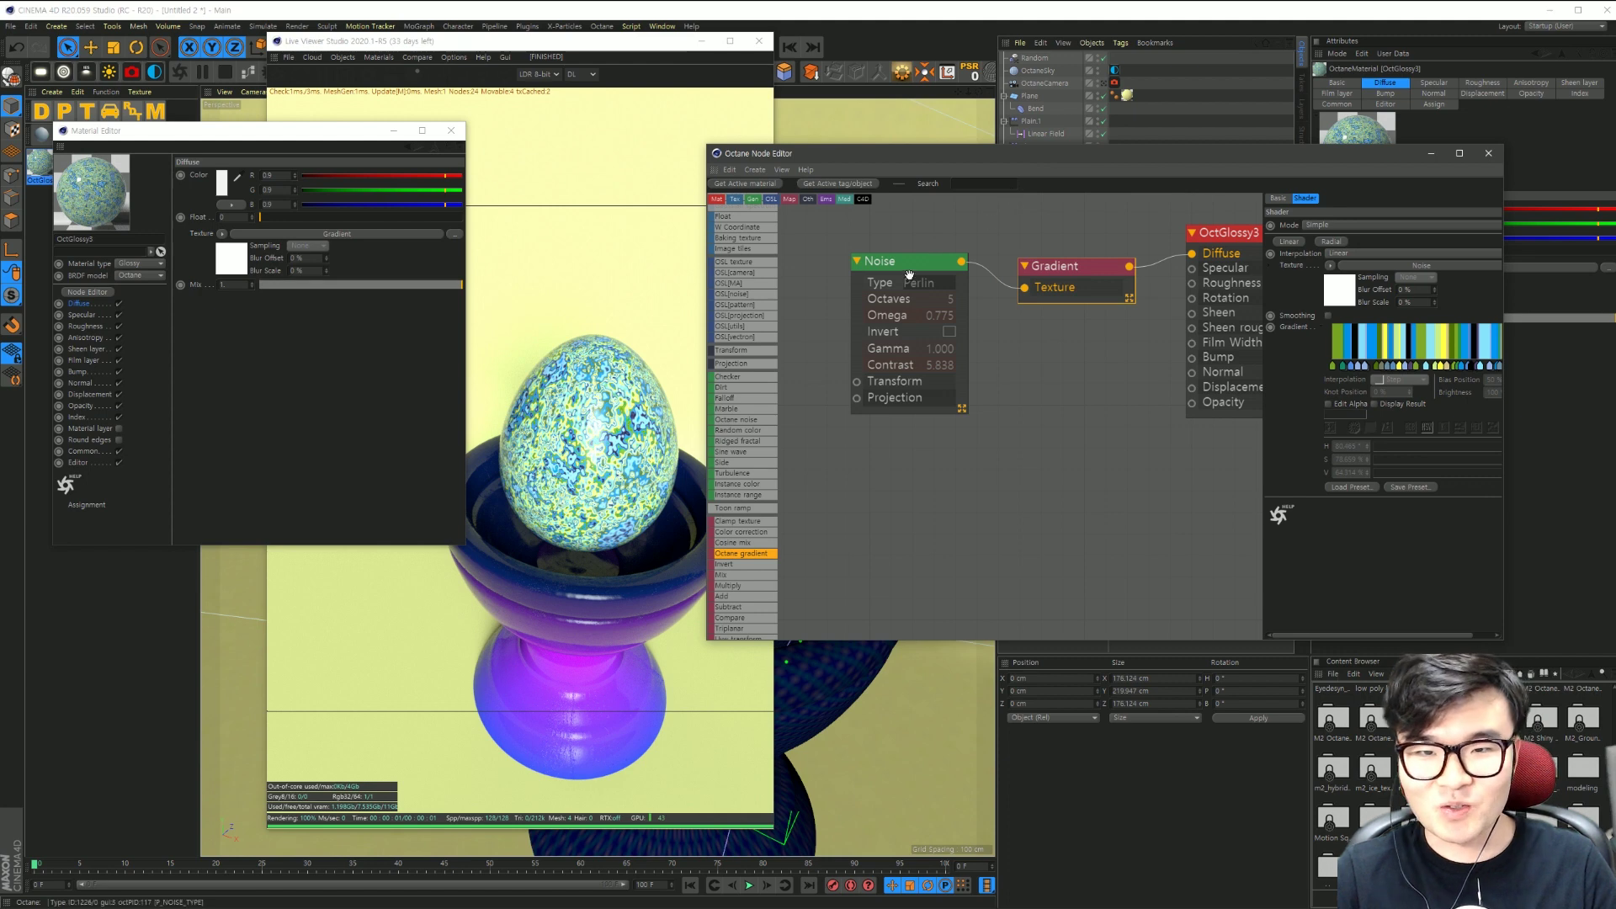
{"action": "left_click_drag", "start_coordinate": [907, 272], "coordinate": [927, 262]}
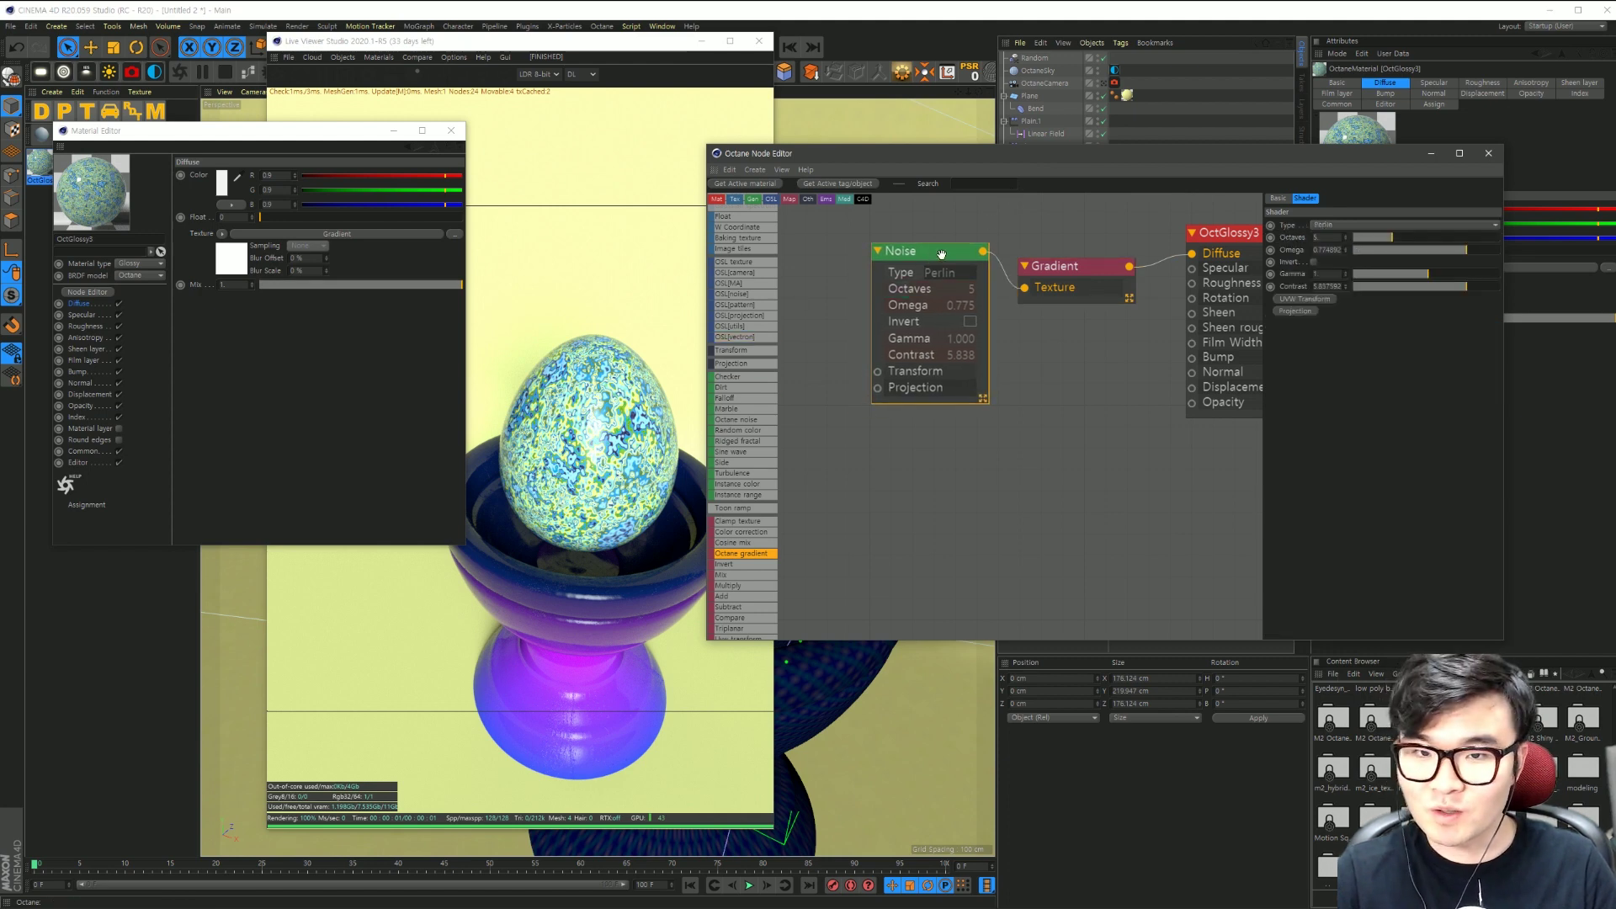
{"action": "left_click_drag", "start_coordinate": [930, 254], "coordinate": [932, 253]}
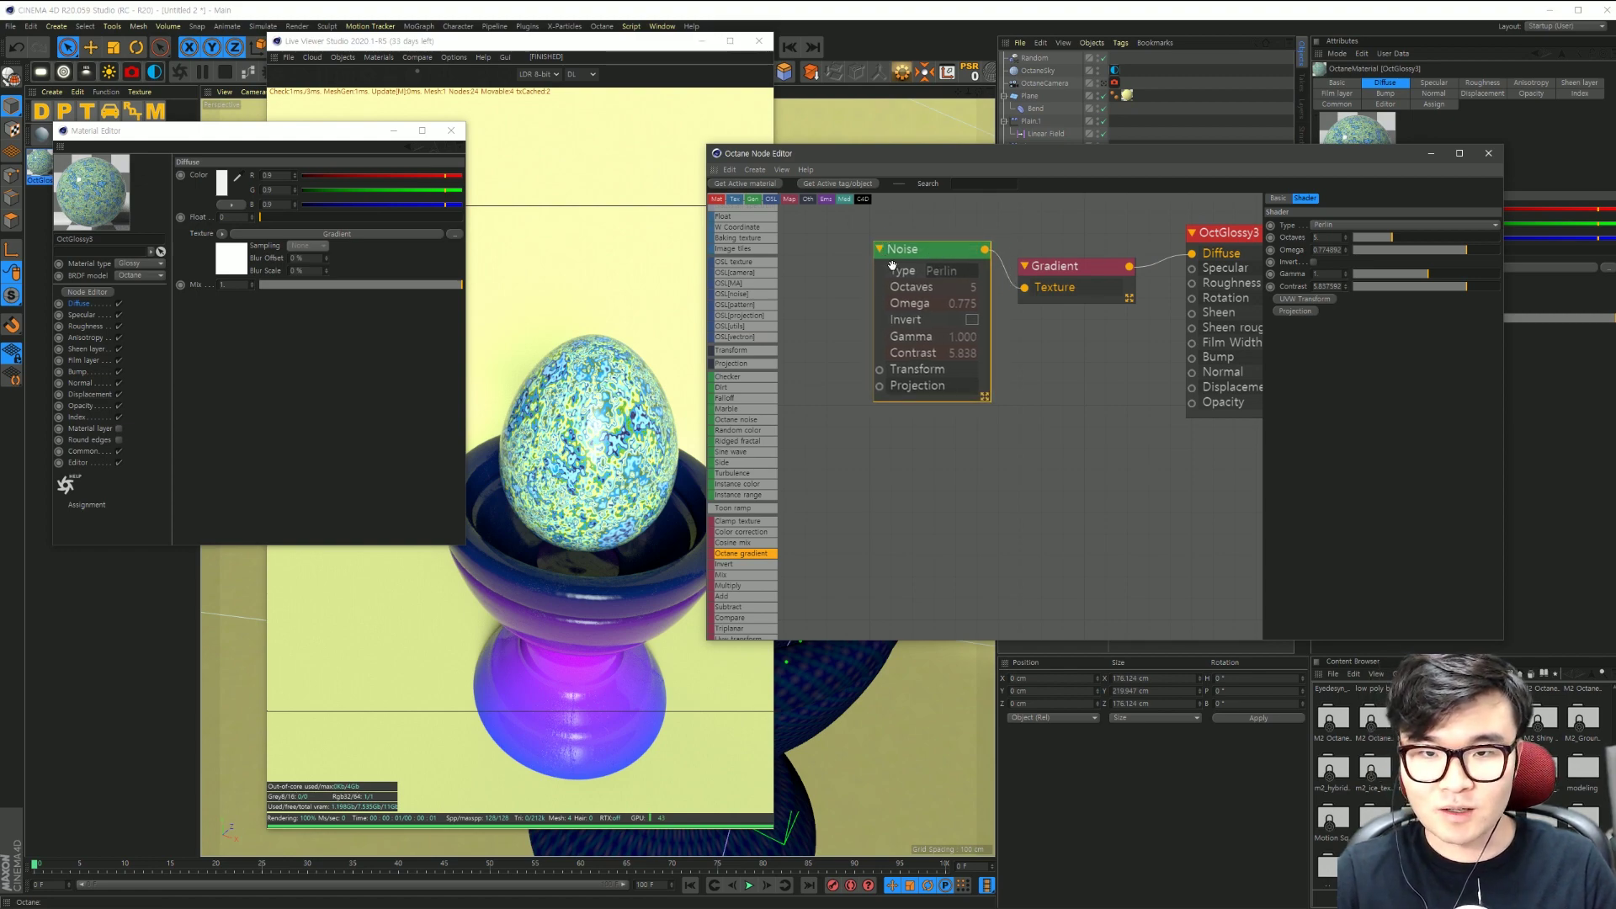
Step: Attach a Texture Projection node to the Noise, set to XYZ to UVW
{"action": "left_click", "coordinate": [1305, 311]}
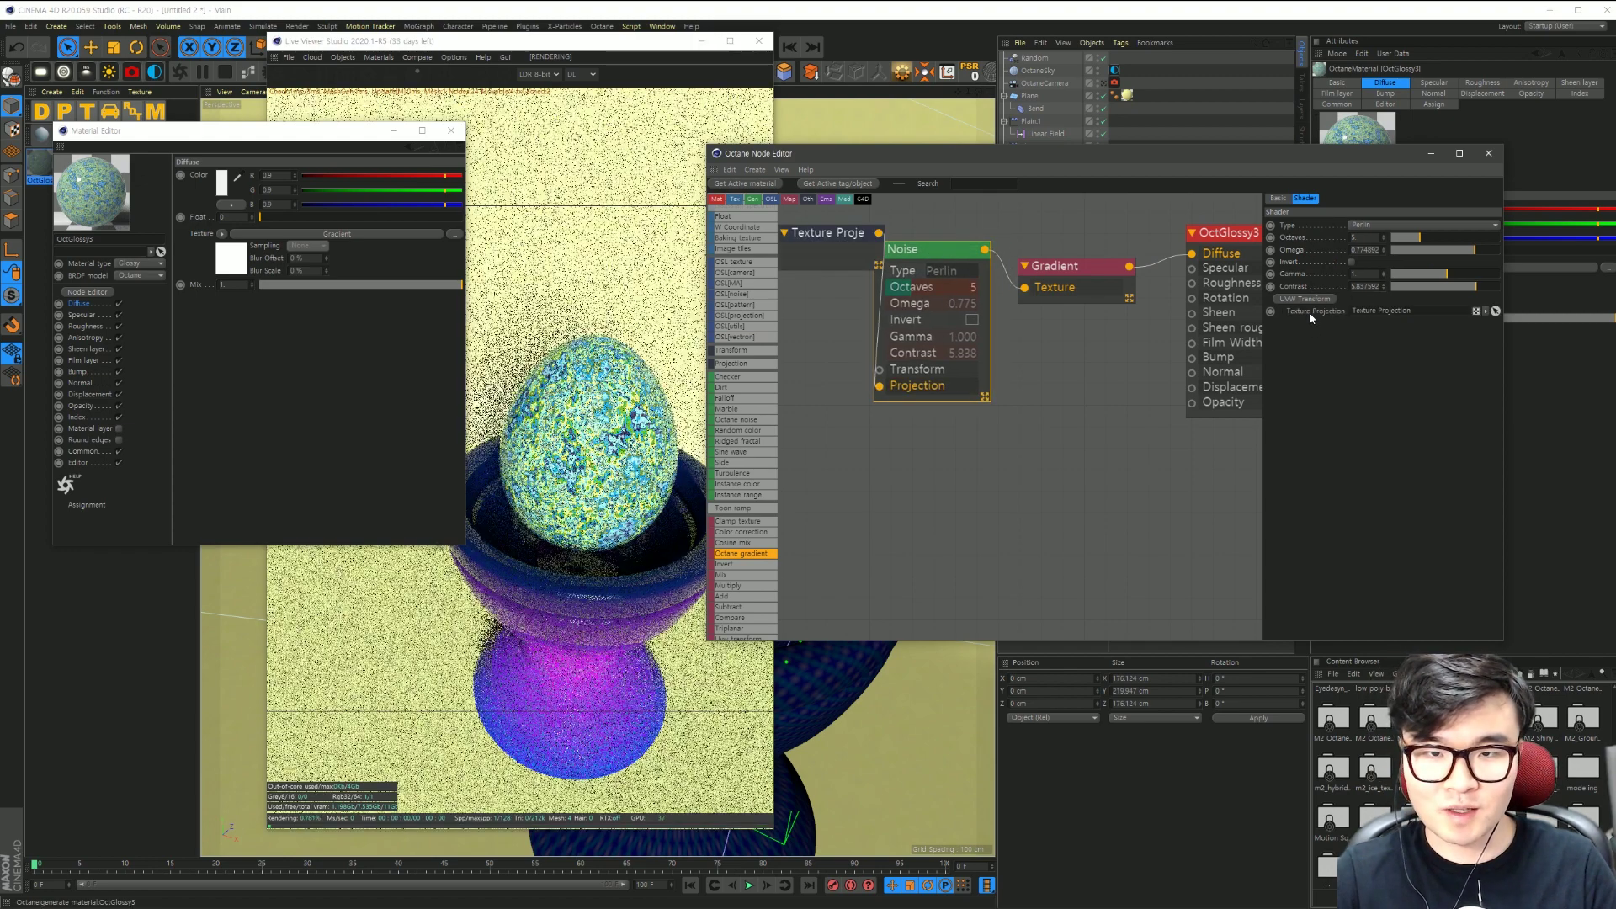
{"action": "left_click_drag", "start_coordinate": [821, 233], "coordinate": [817, 268]}
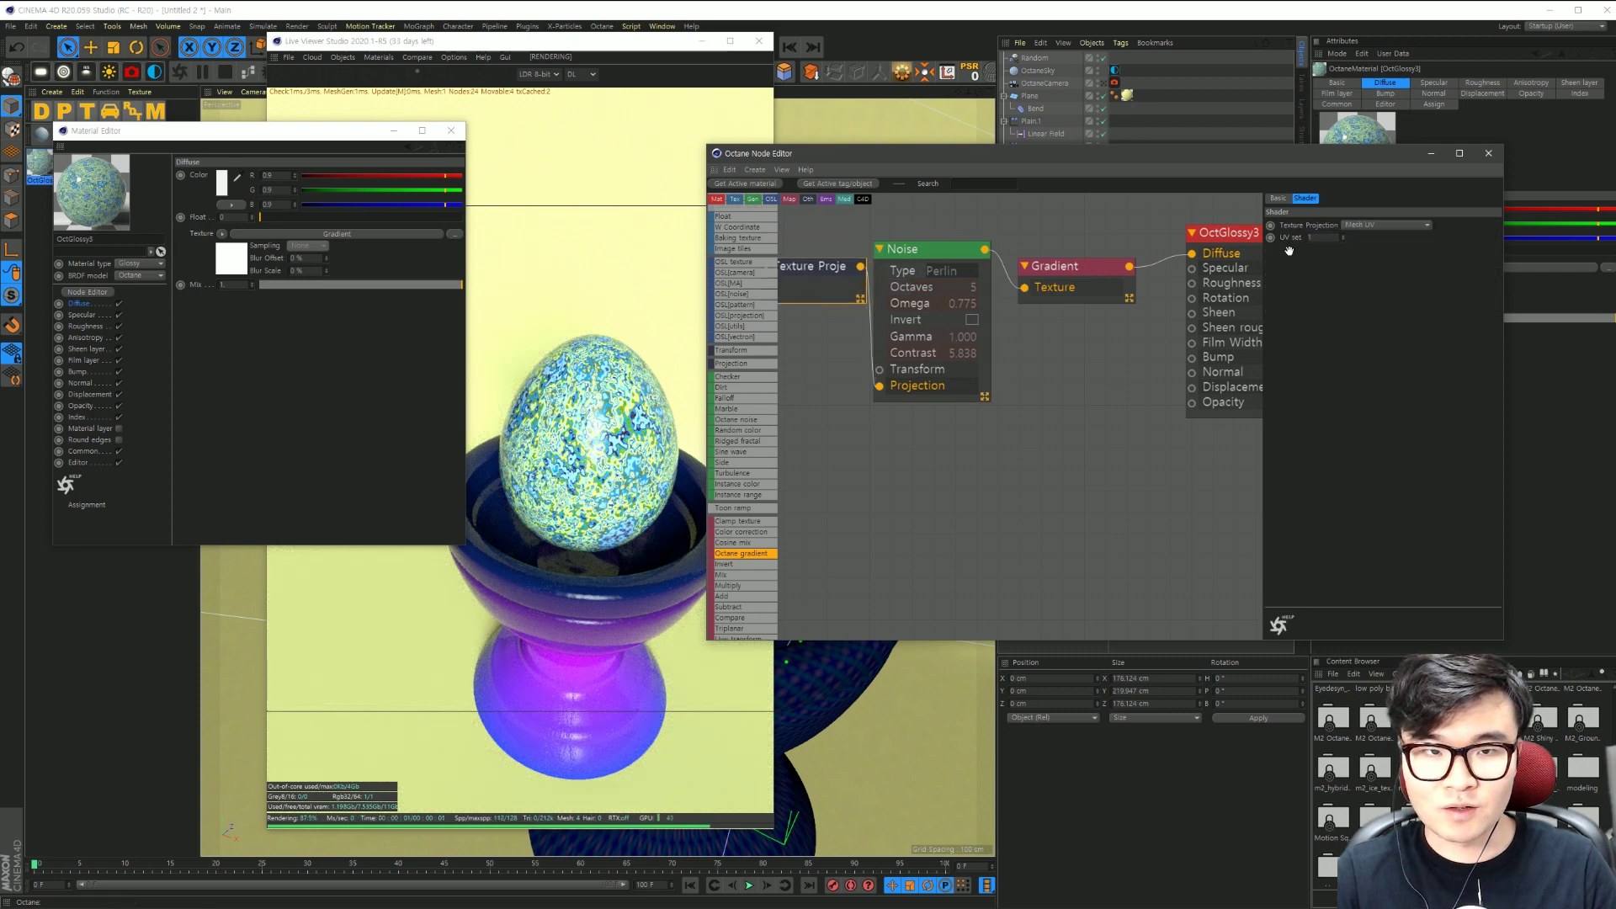
{"action": "left_click", "coordinate": [1372, 227]}
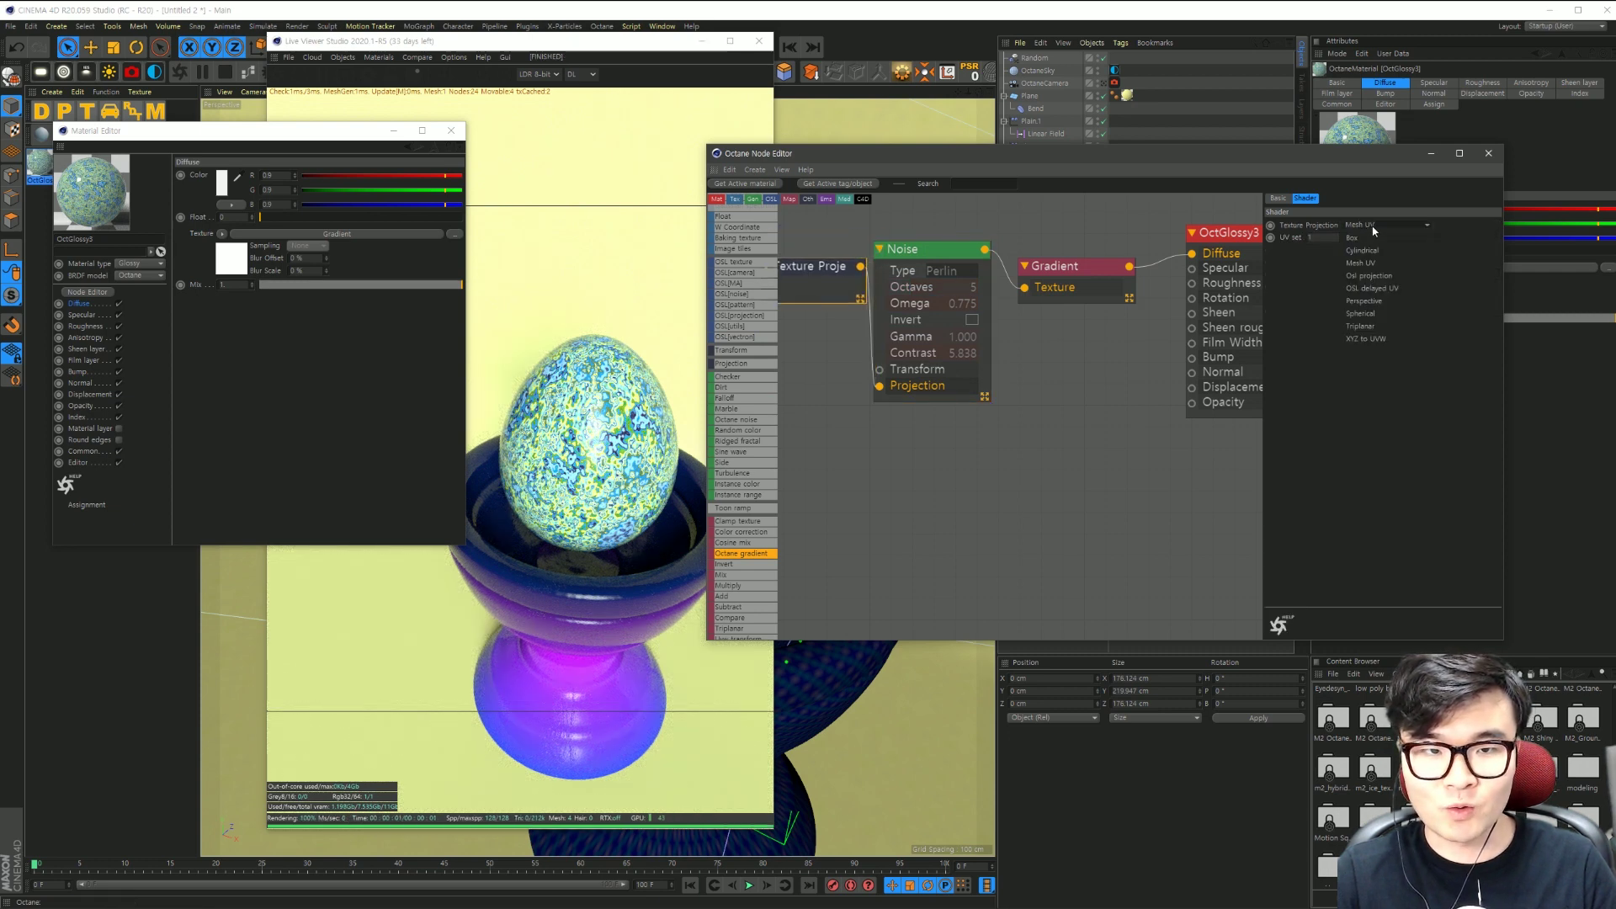
{"action": "left_click", "coordinate": [1386, 340]}
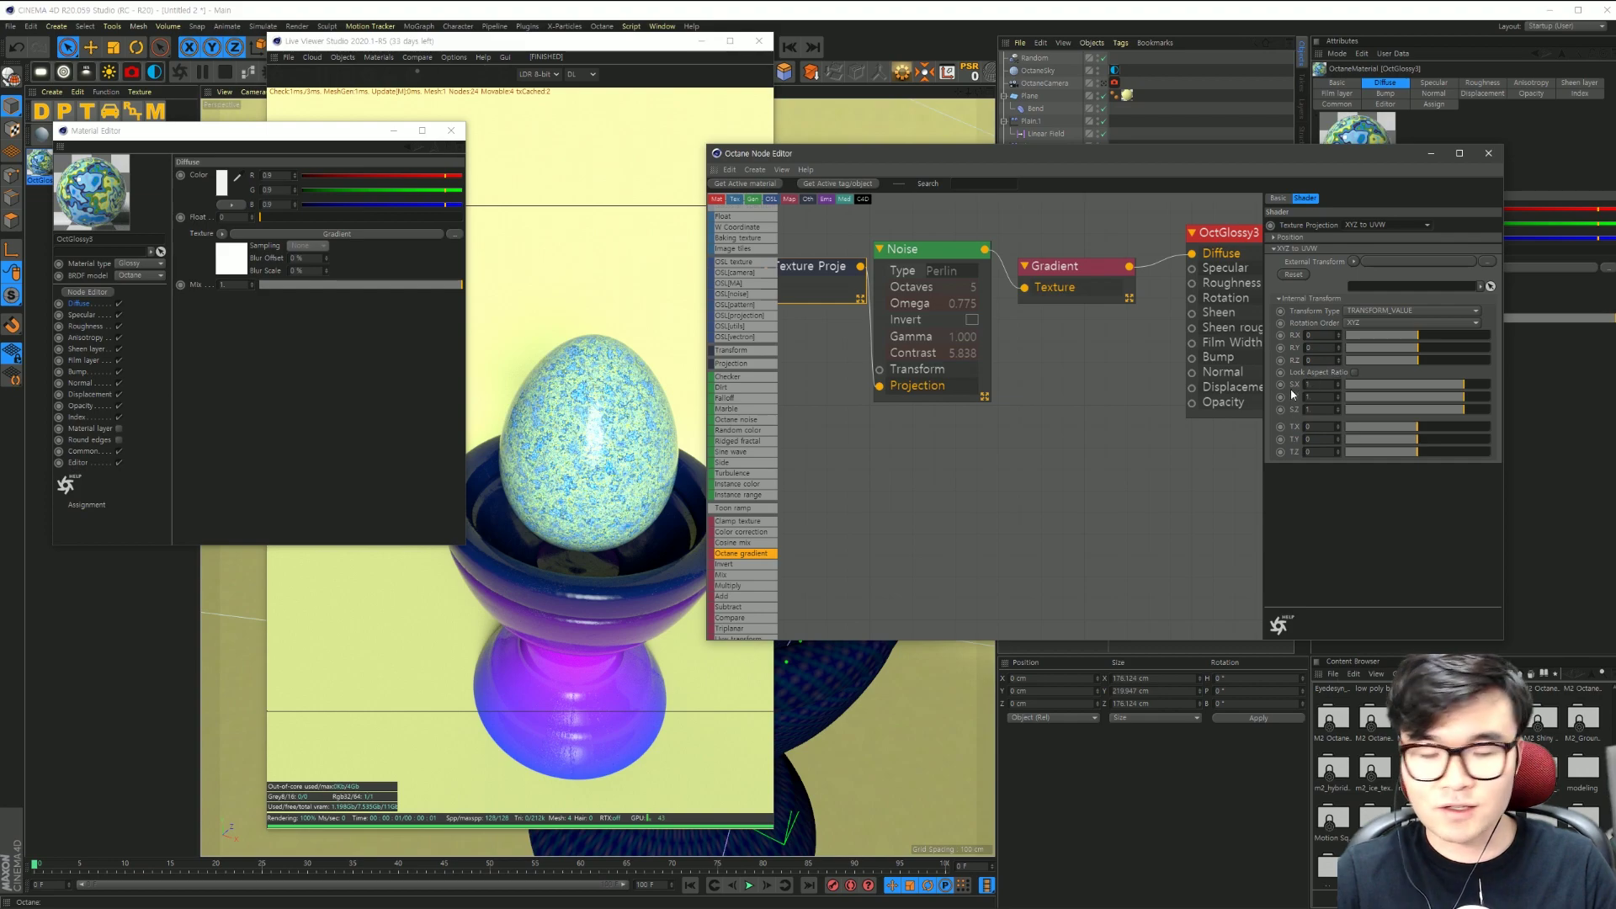
Step: Lock the projection's aspect ratio and scale the noise up to about 32
{"action": "left_click_drag", "start_coordinate": [1468, 387], "coordinate": [1411, 370]}
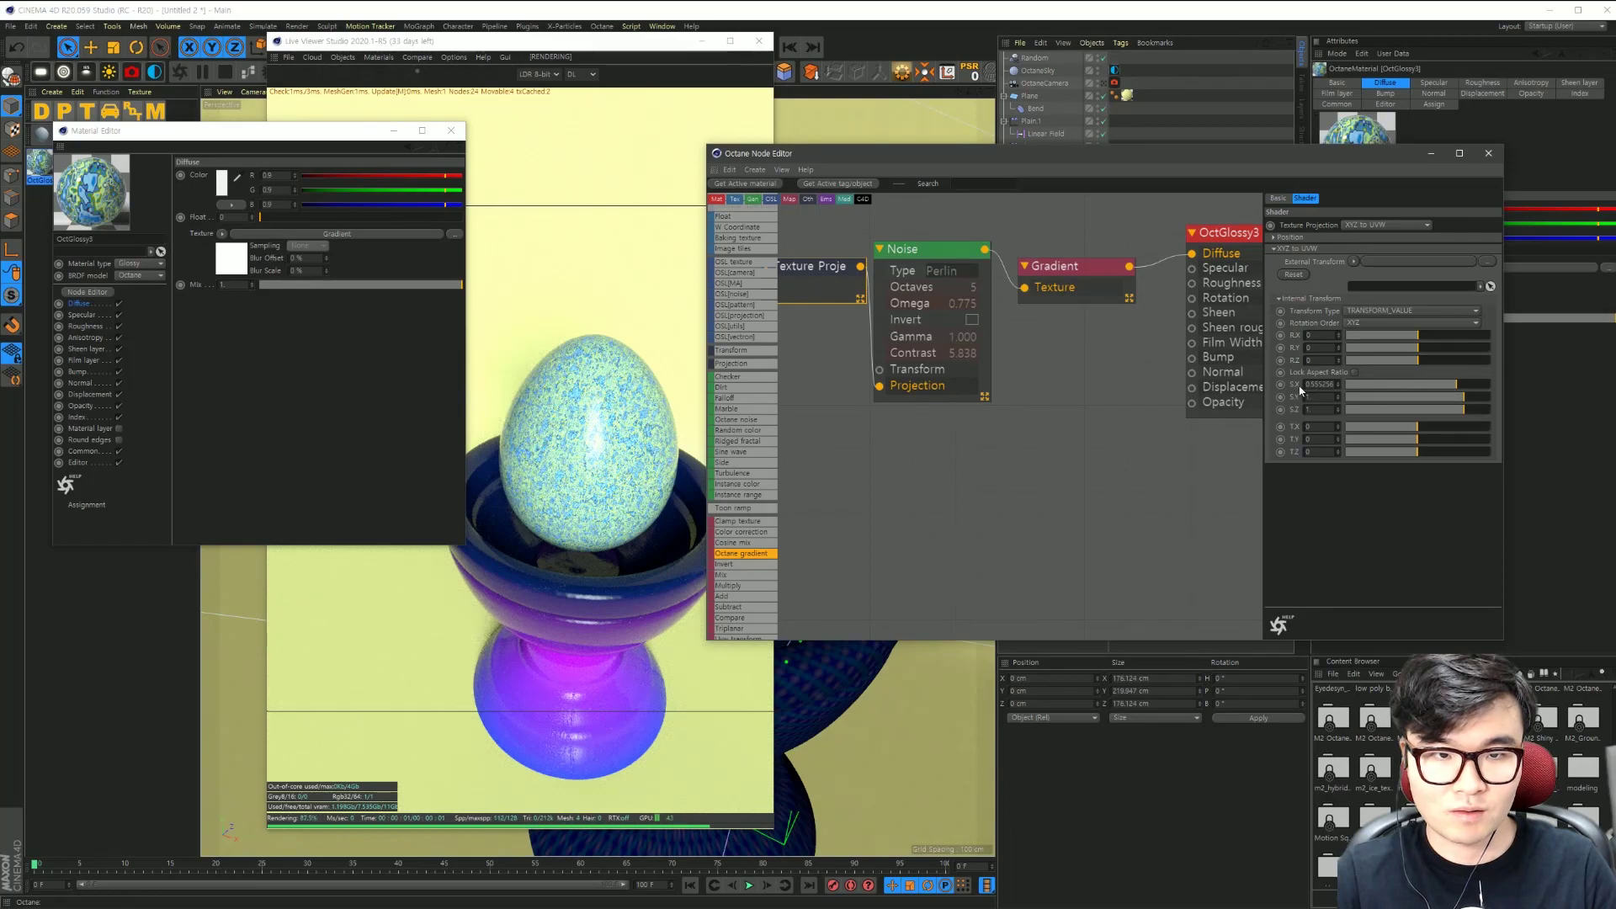
{"action": "double_click", "coordinate": [1311, 384]}
{"action": "type", "text": "1"}
{"action": "key", "text": "Return"}
{"action": "left_click", "coordinate": [1354, 372]}
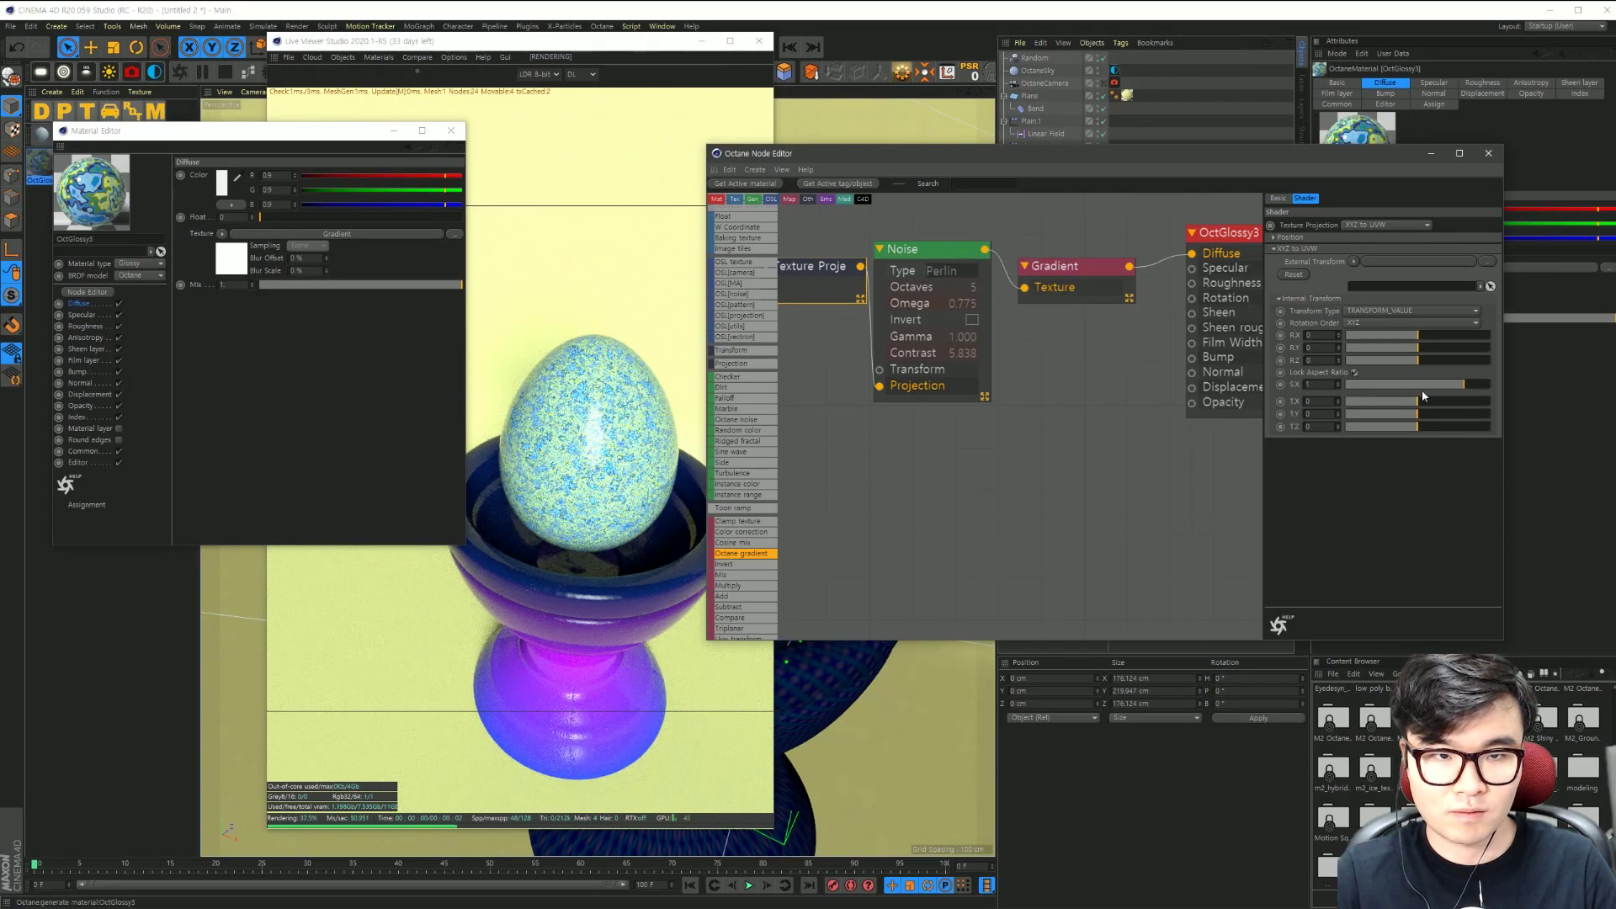
{"action": "left_click_drag", "start_coordinate": [1466, 386], "coordinate": [1522, 387]}
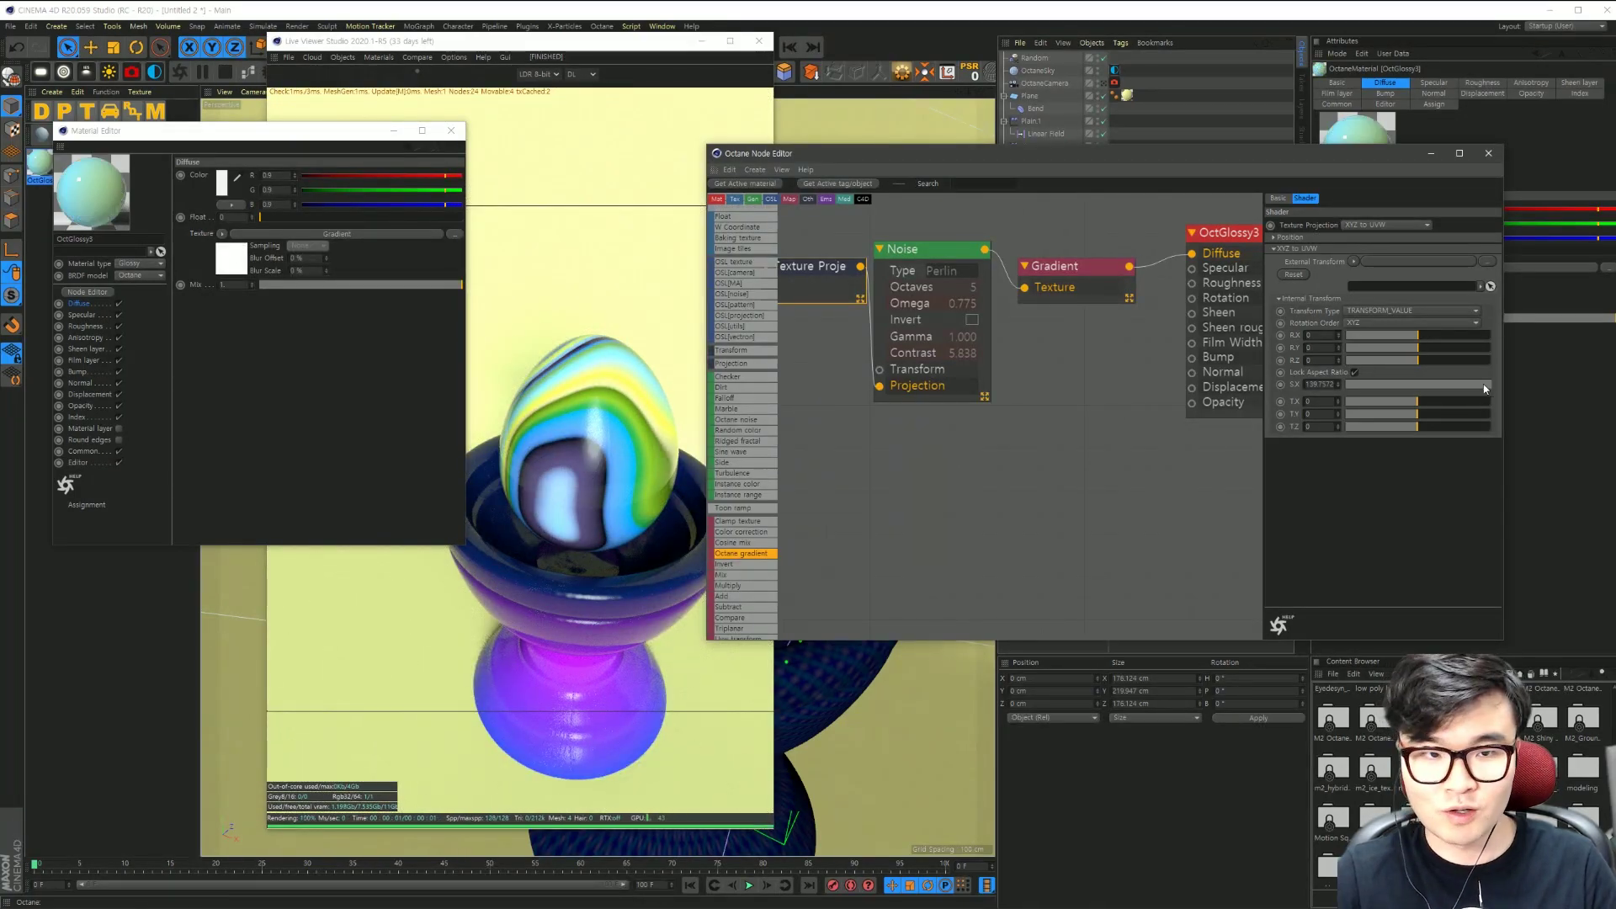
{"action": "left_click_drag", "start_coordinate": [1486, 388], "coordinate": [1515, 395]}
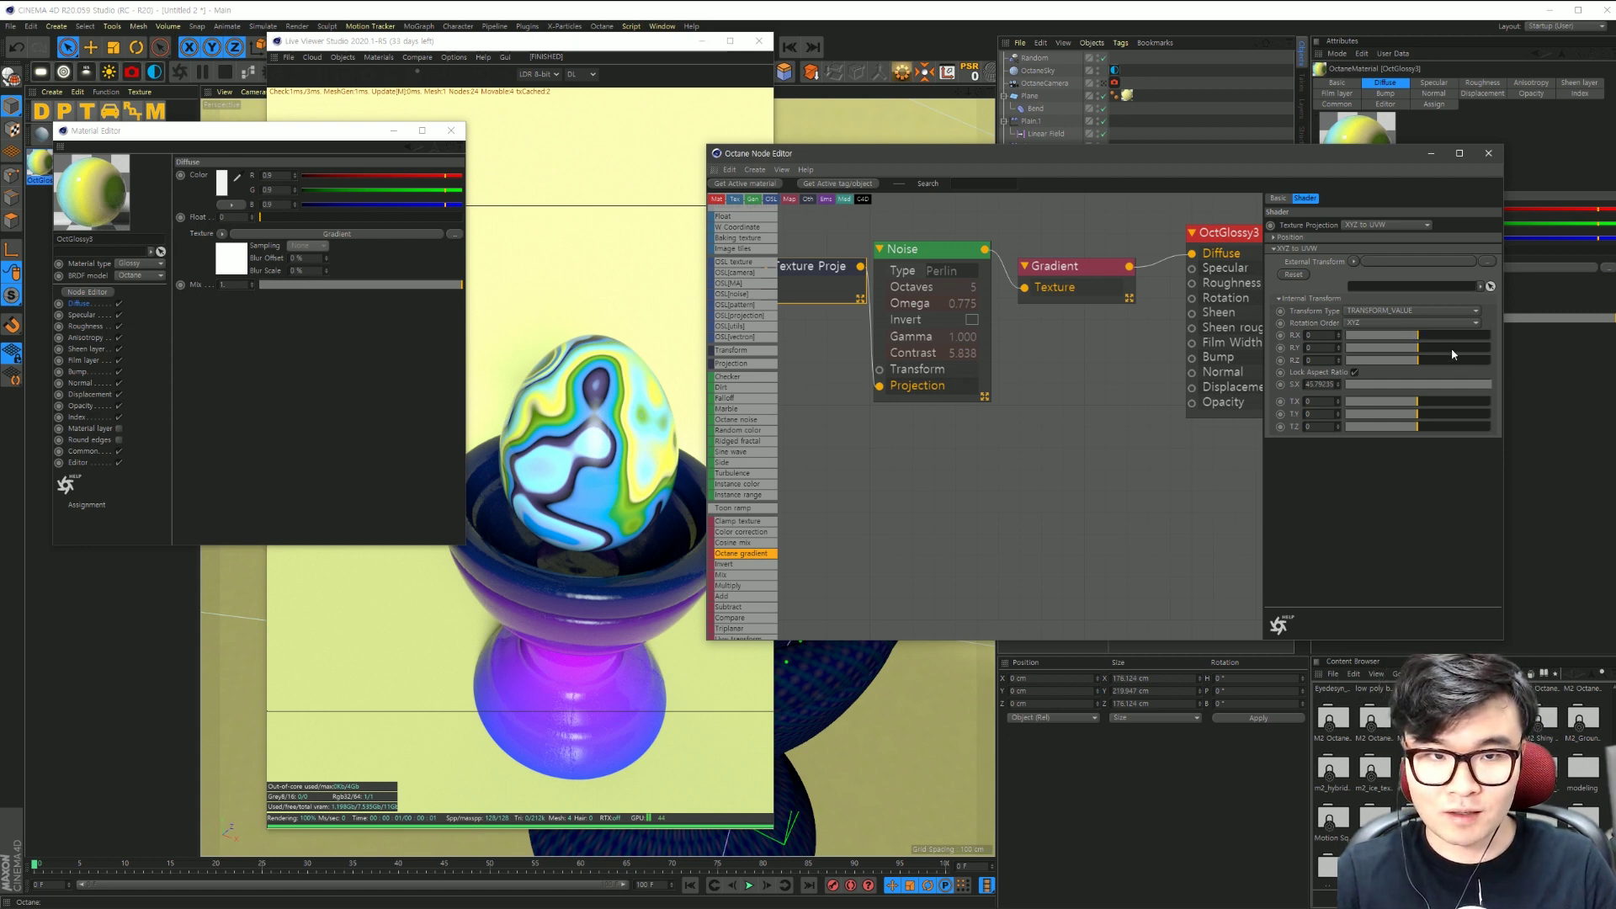
Step: At frame 100, set the projection's X rotation to 360 and keyframe it
{"action": "mouse_move", "coordinate": [1423, 337]}
{"action": "left_mouse_down"}
{"action": "mouse_move", "coordinate": [1444, 350]}
{"action": "mouse_move", "coordinate": [1406, 337]}
{"action": "left_mouse_up"}
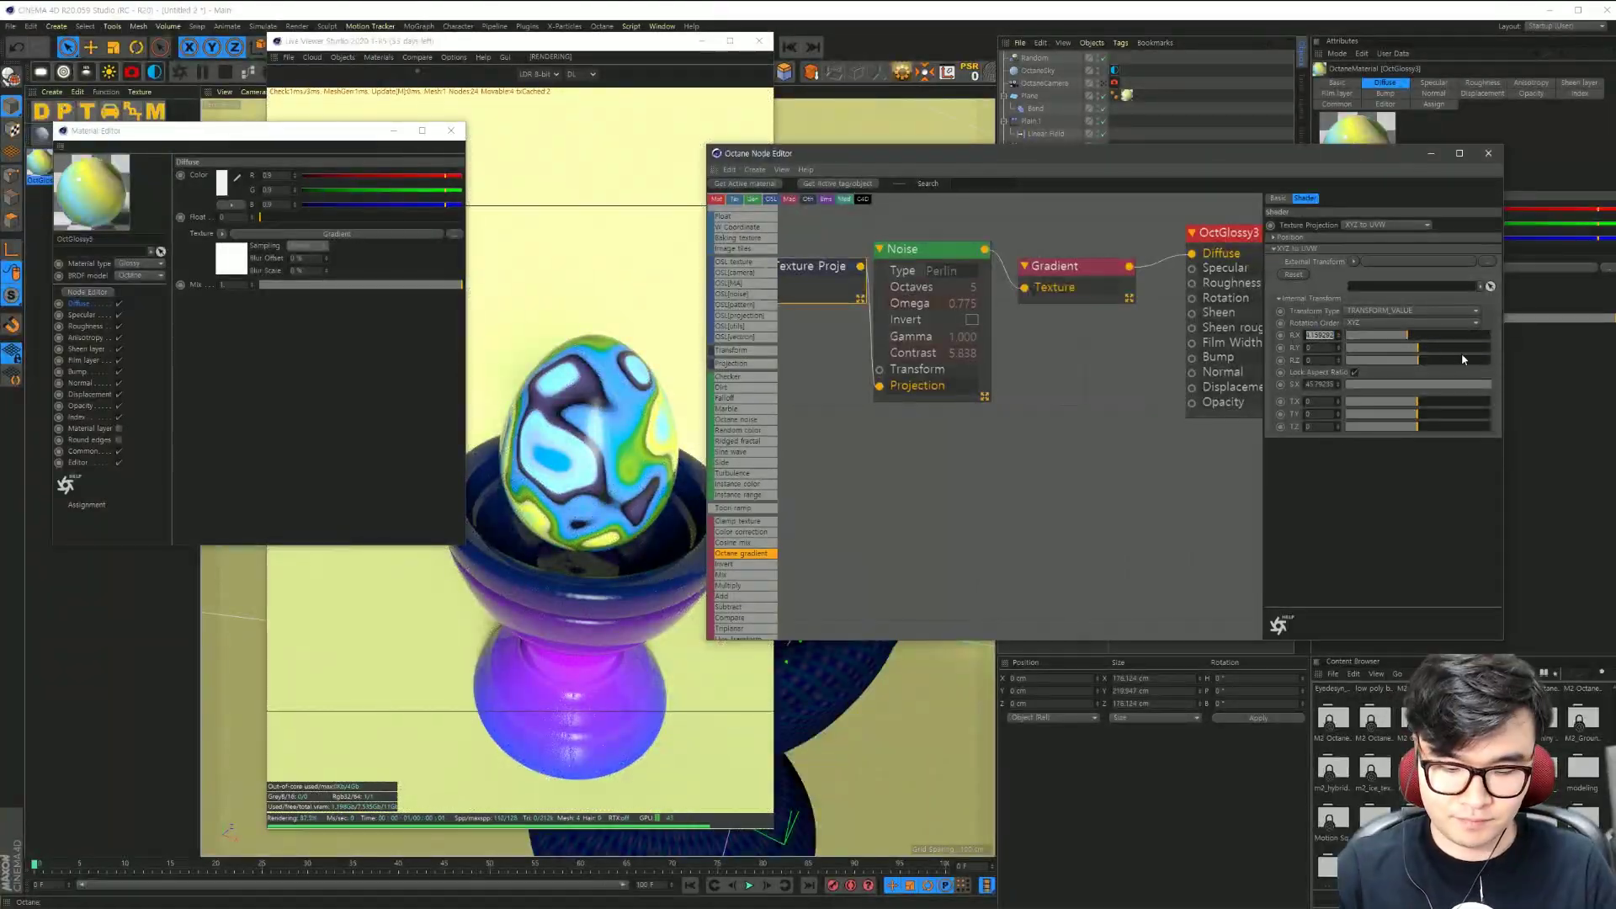
{"action": "key", "text": "ctrl+z"}
{"action": "key", "text": "ctrl+z"}
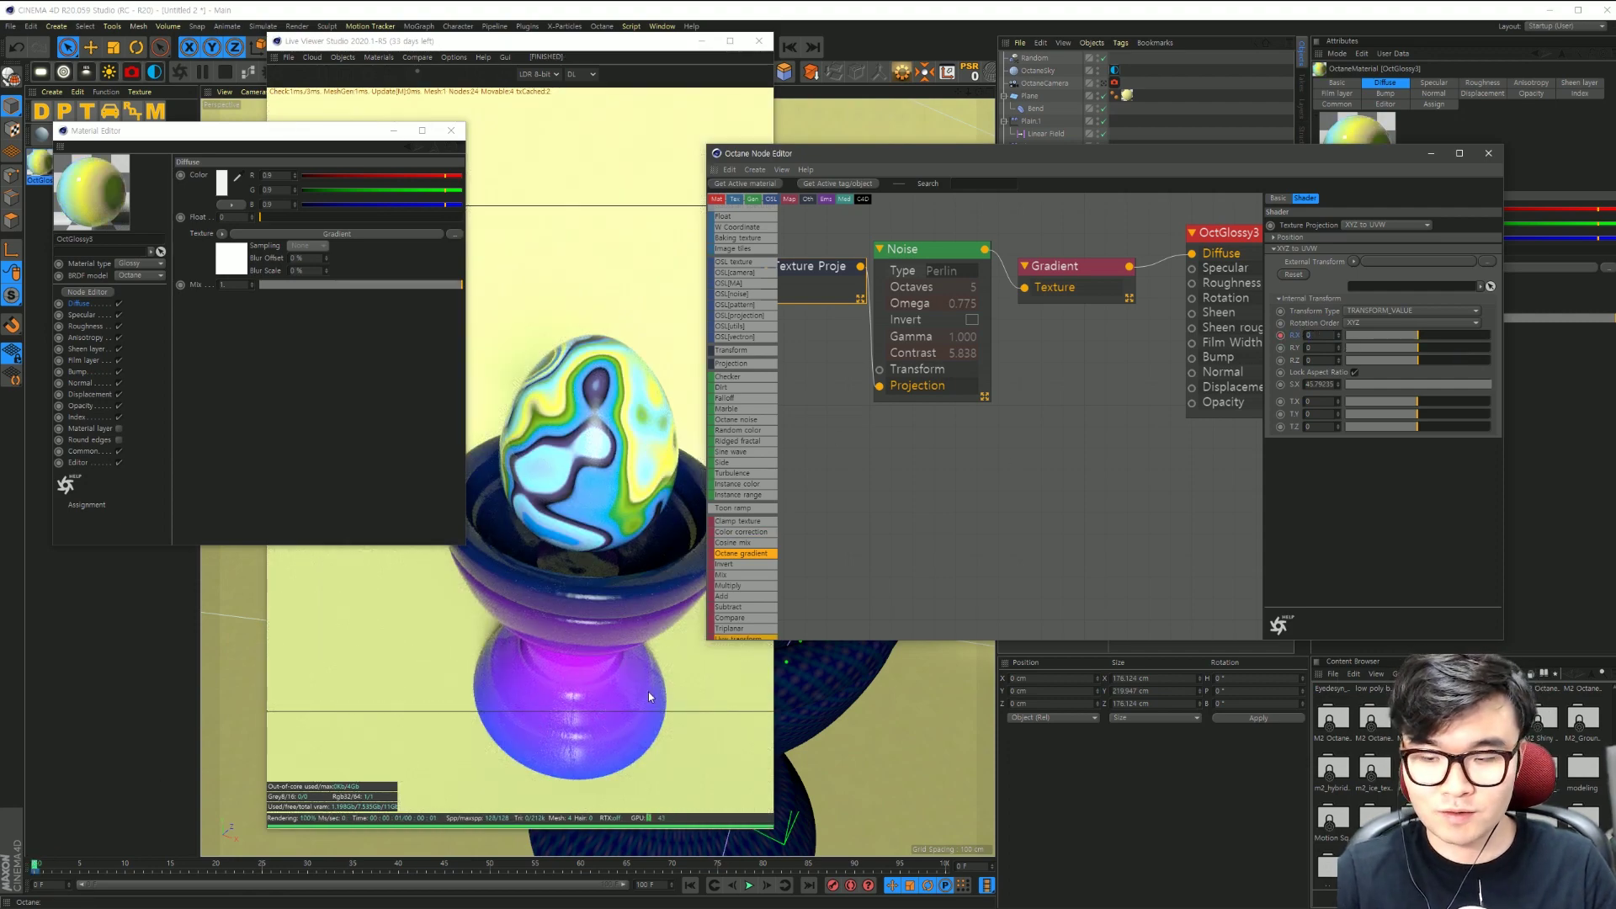
{"action": "left_click_drag", "start_coordinate": [36, 864], "coordinate": [944, 865]}
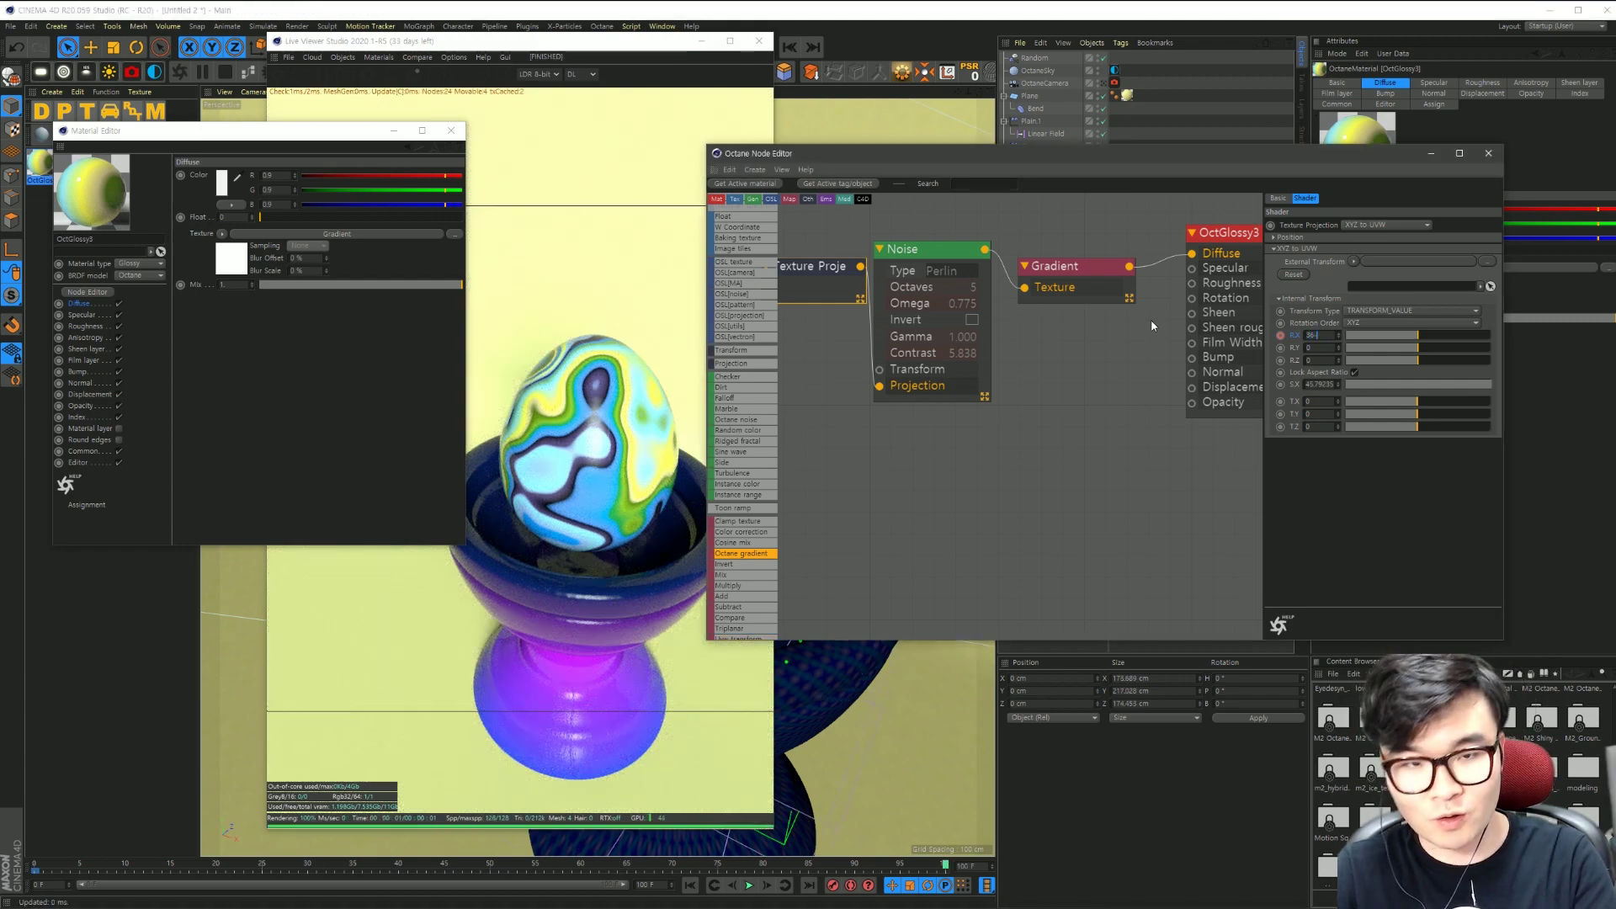
{"action": "type", "text": "360"}
{"action": "key", "text": "Return"}
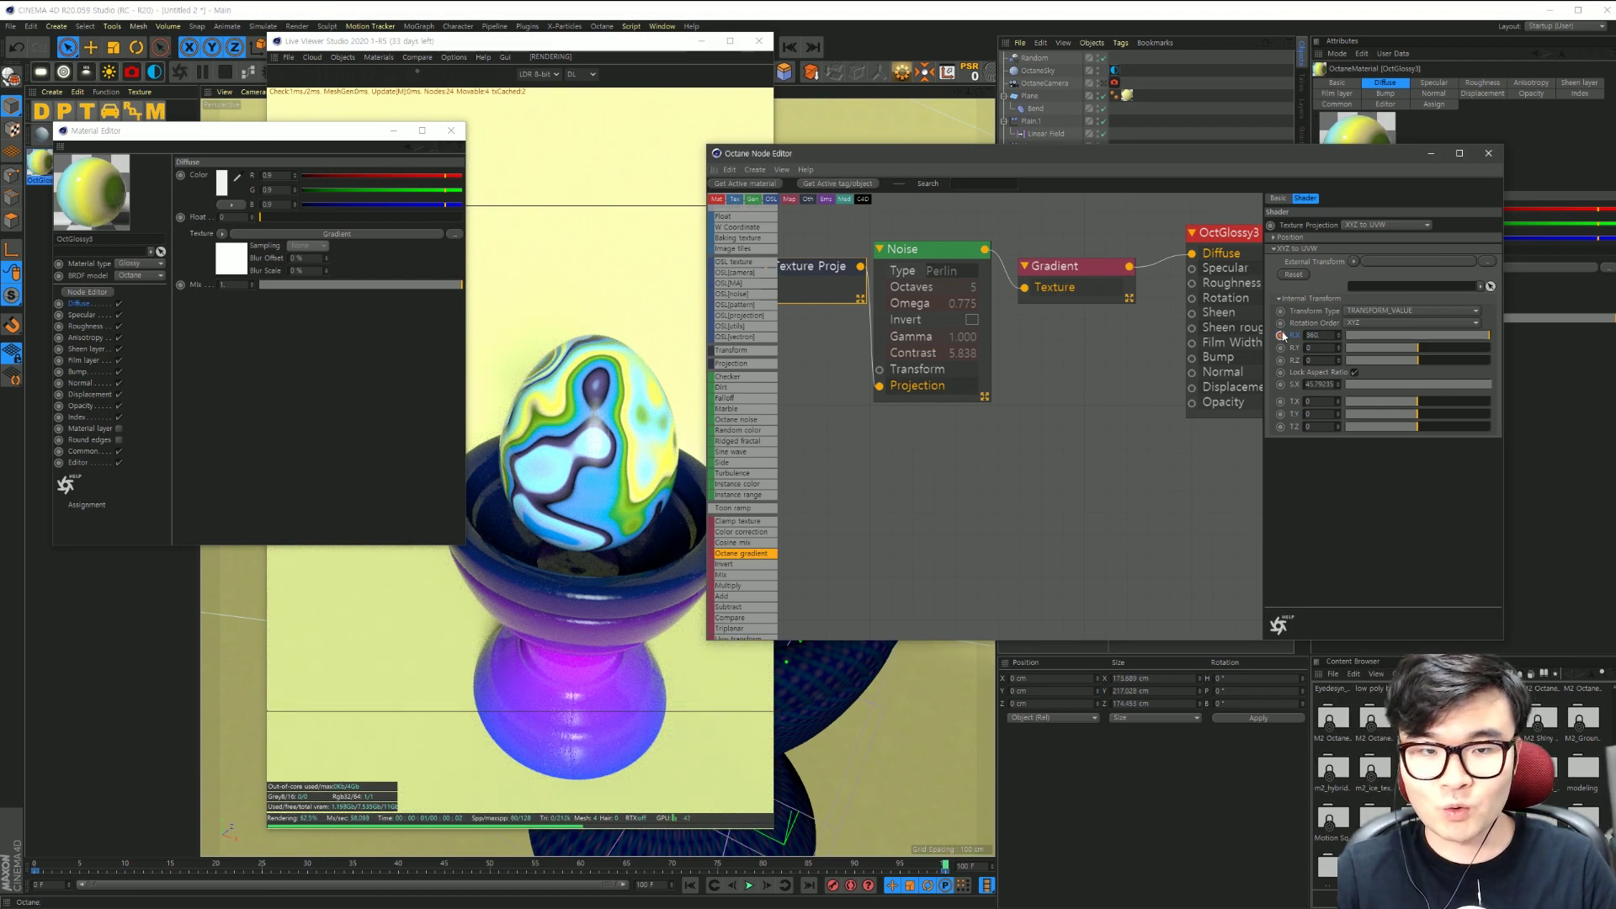
{"action": "left_click", "coordinate": [1280, 335], "text": "ctrl"}
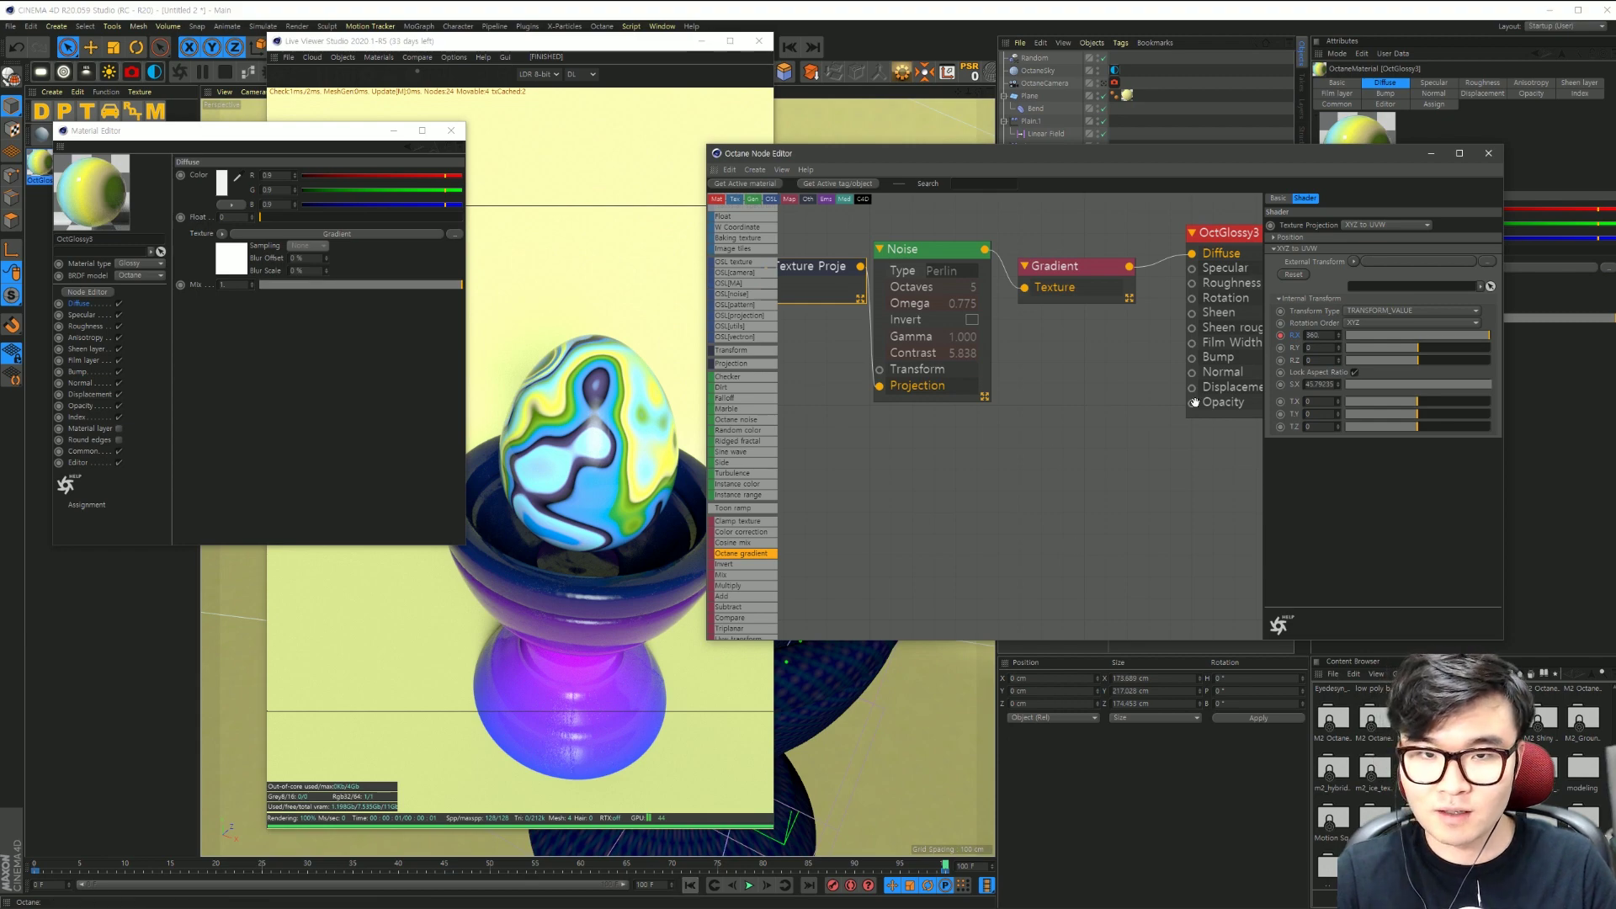
{"action": "left_click", "coordinate": [662, 28]}
Step: Make the Texture Projection rotation keys linear in the Dope Sheet timeline
{"action": "left_click", "coordinate": [716, 169]}
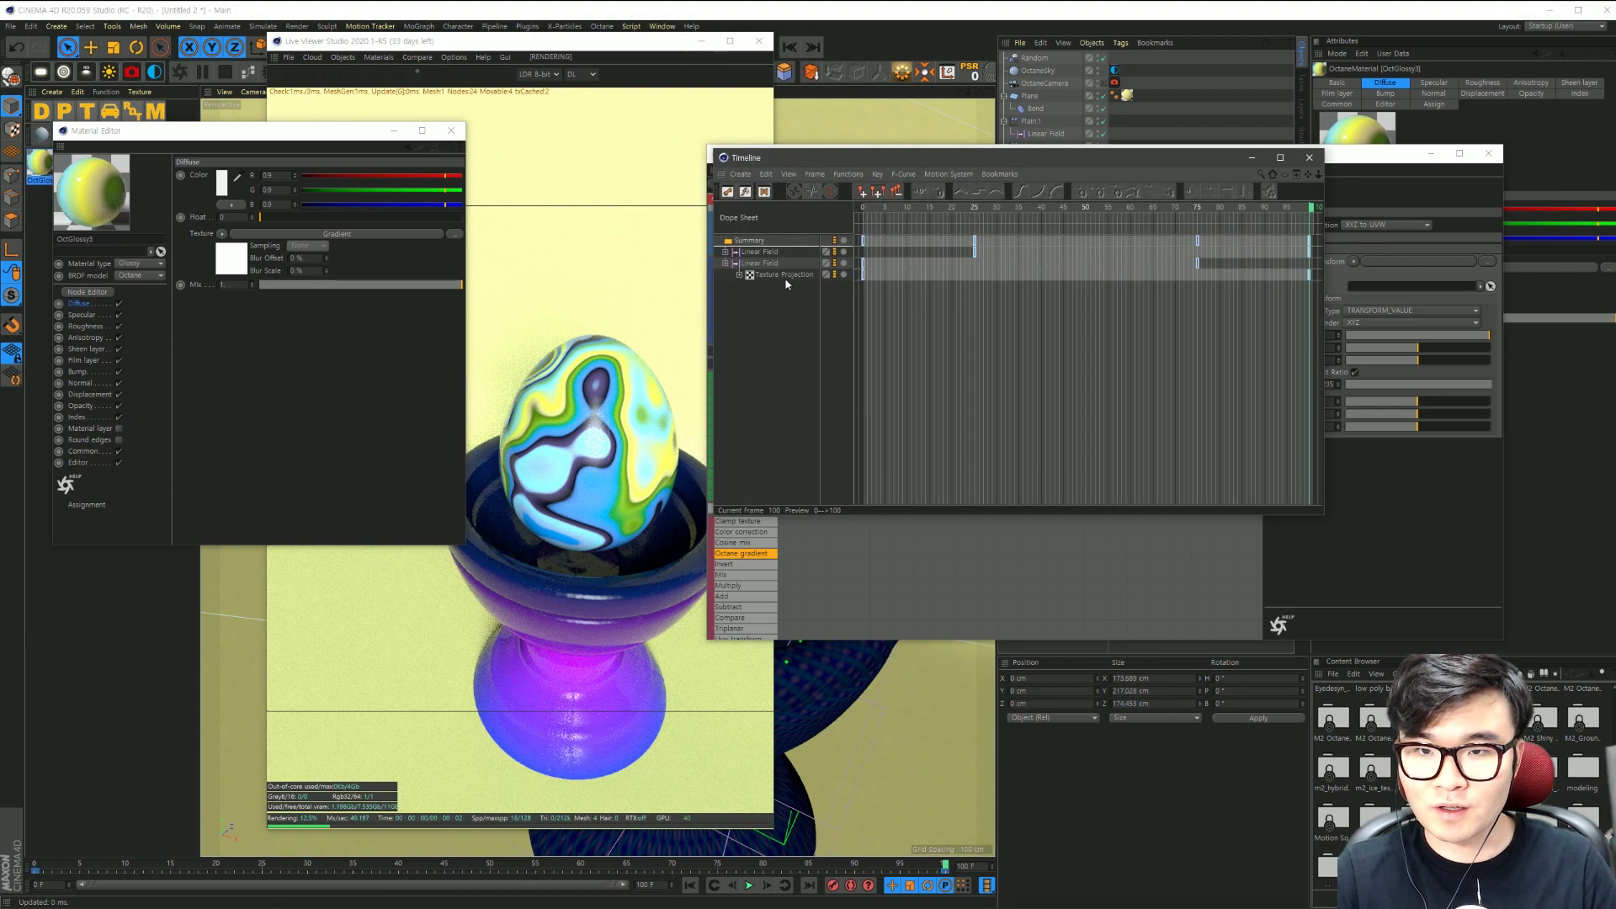
{"action": "left_click", "coordinate": [783, 276]}
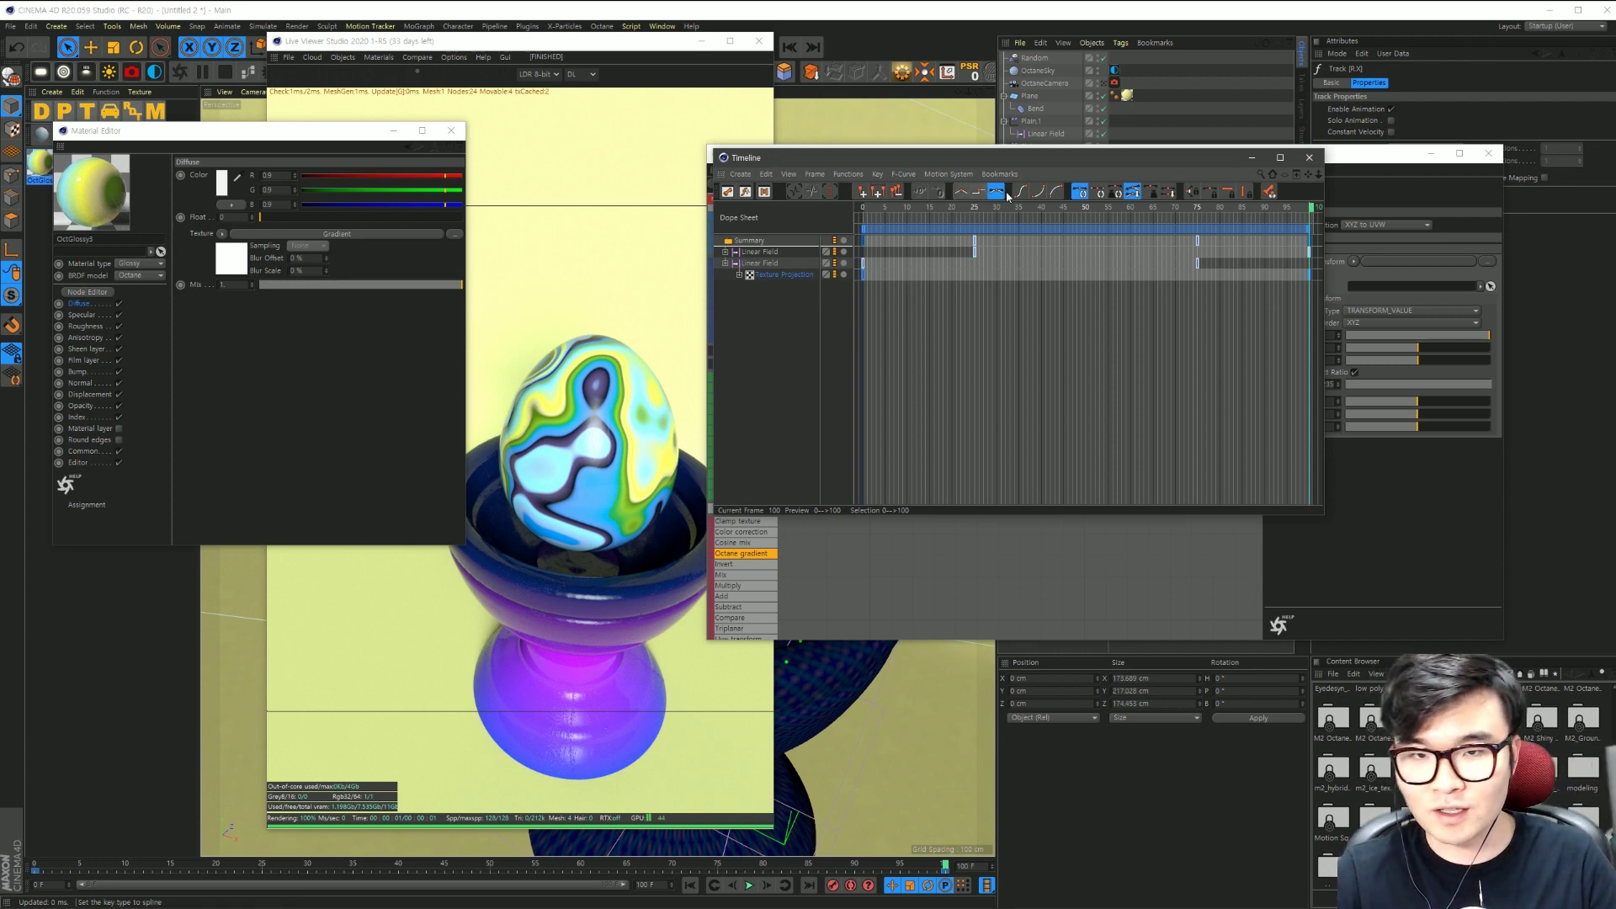
{"action": "left_click", "coordinate": [738, 276]}
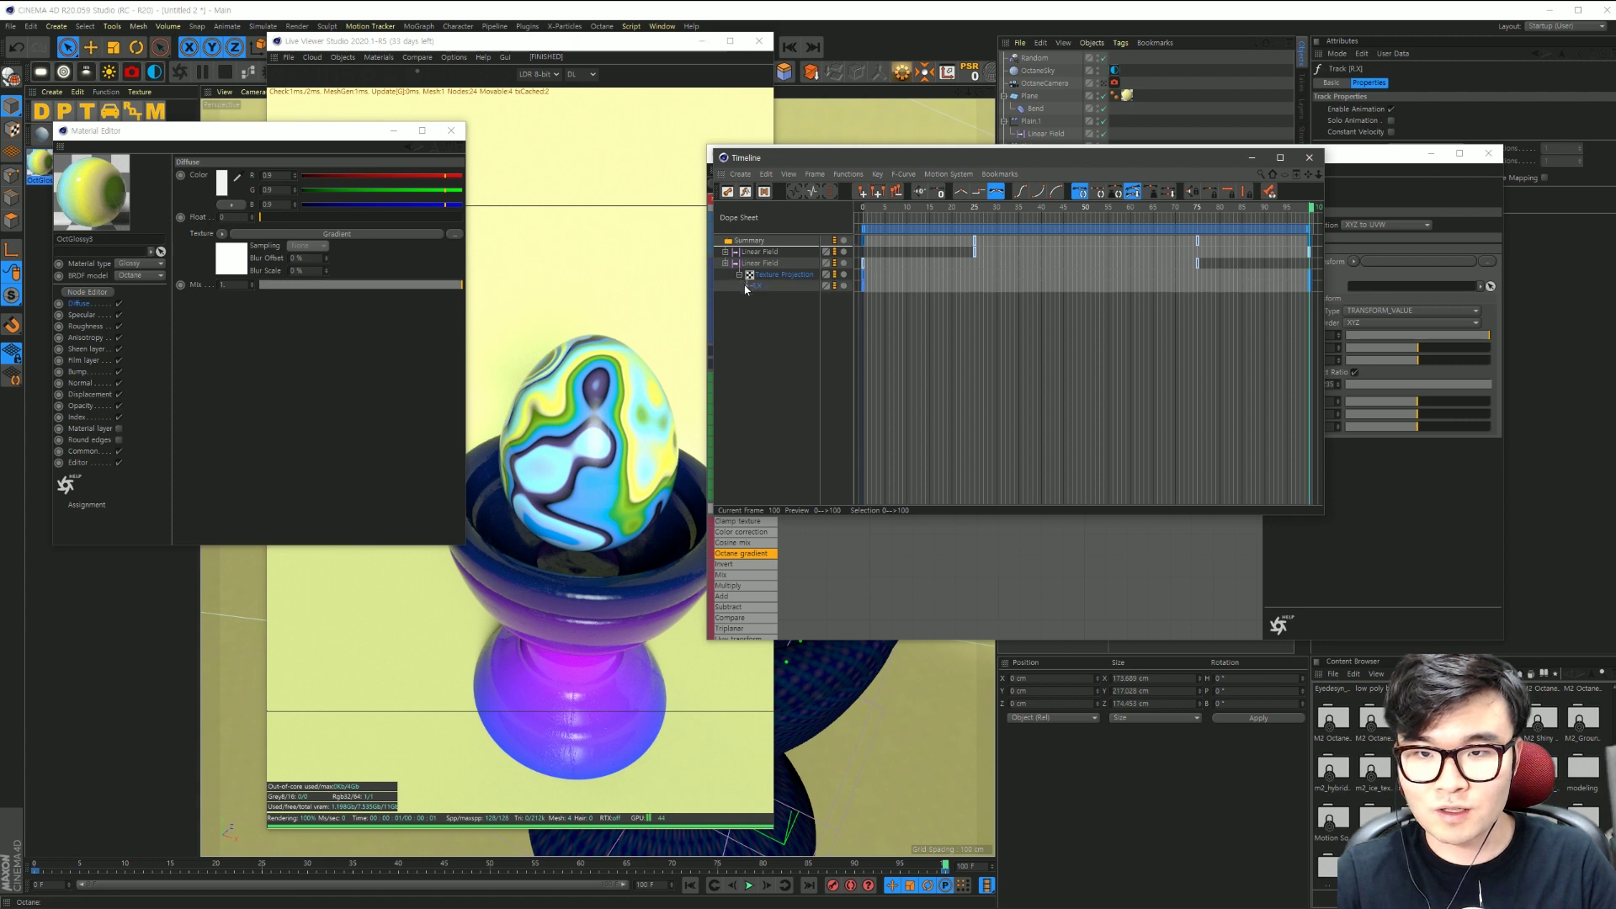
{"action": "left_click", "coordinate": [749, 287]}
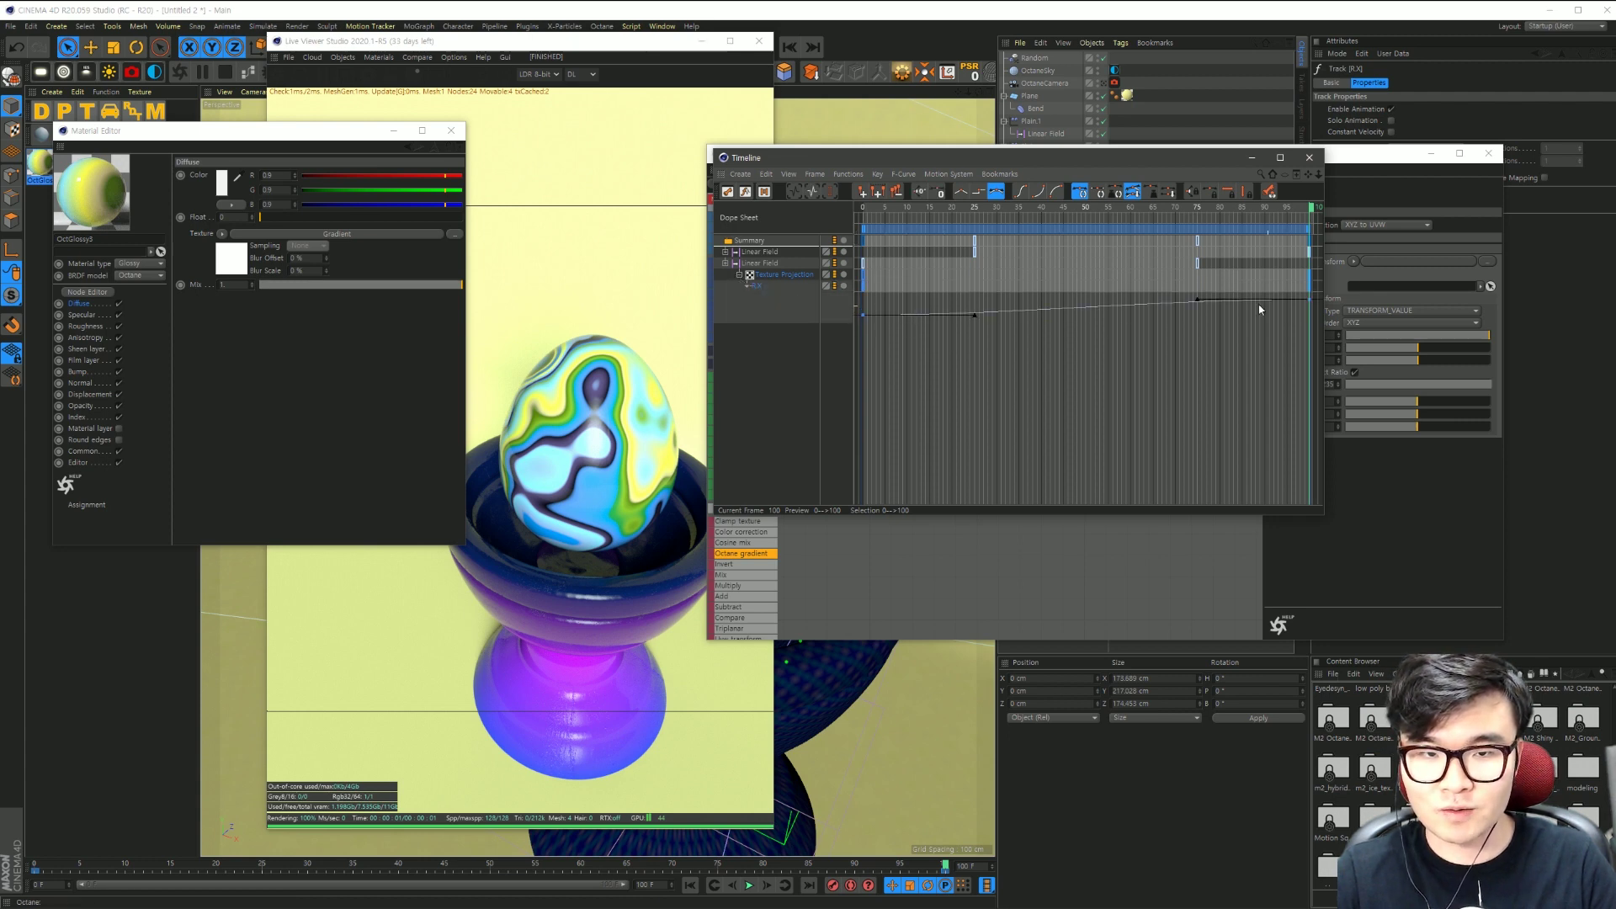
{"action": "left_click", "coordinate": [961, 195]}
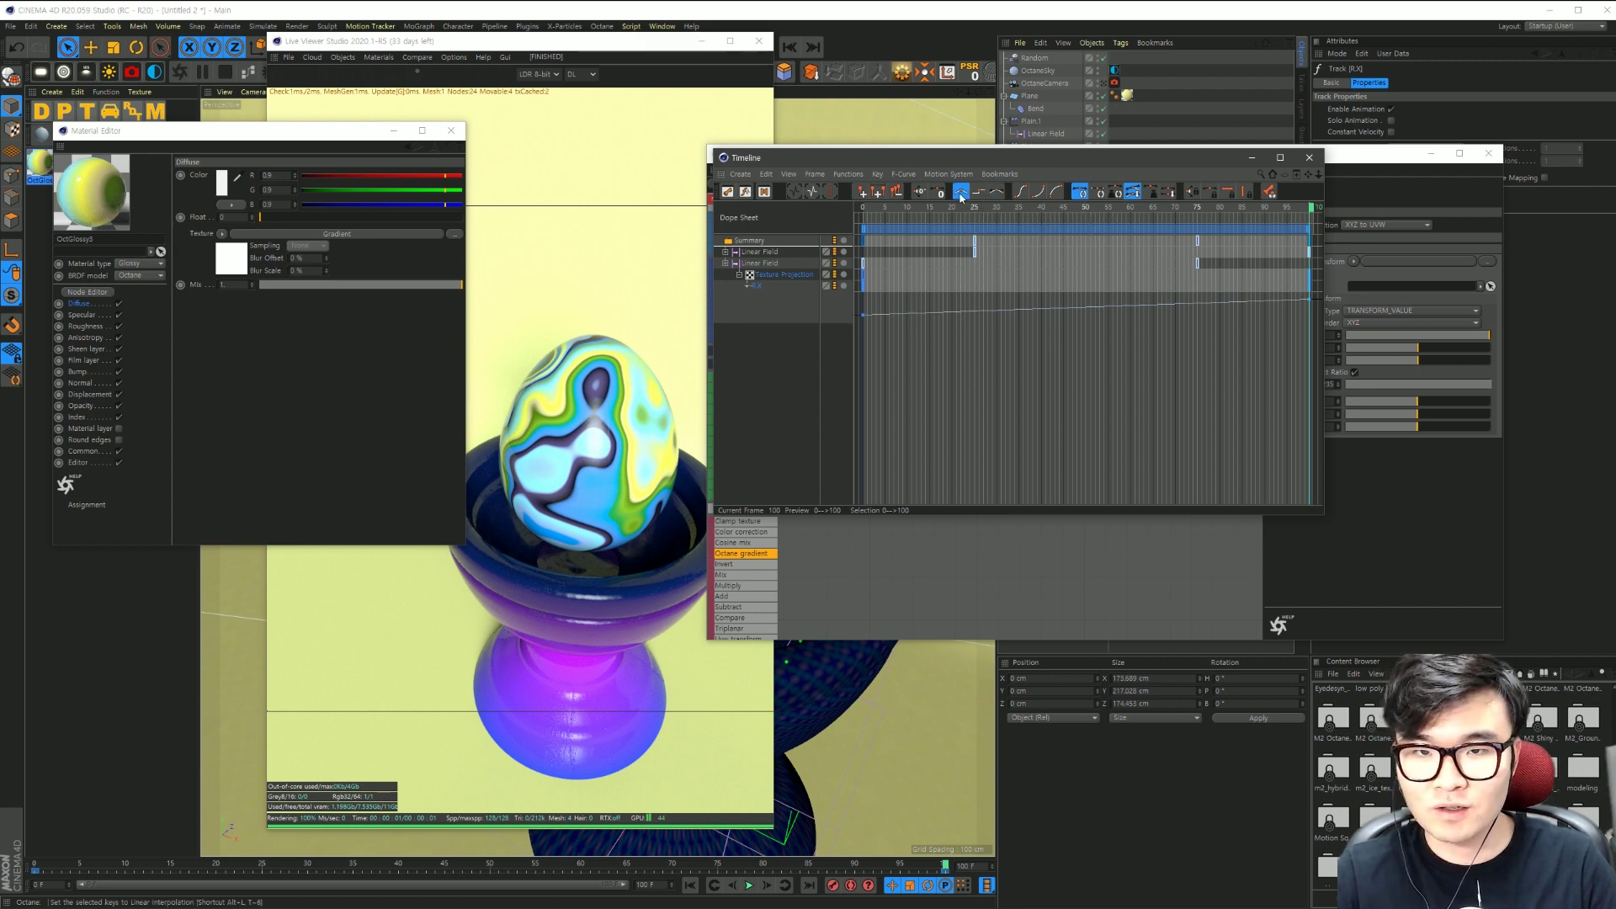
{"action": "left_click", "coordinate": [1307, 160]}
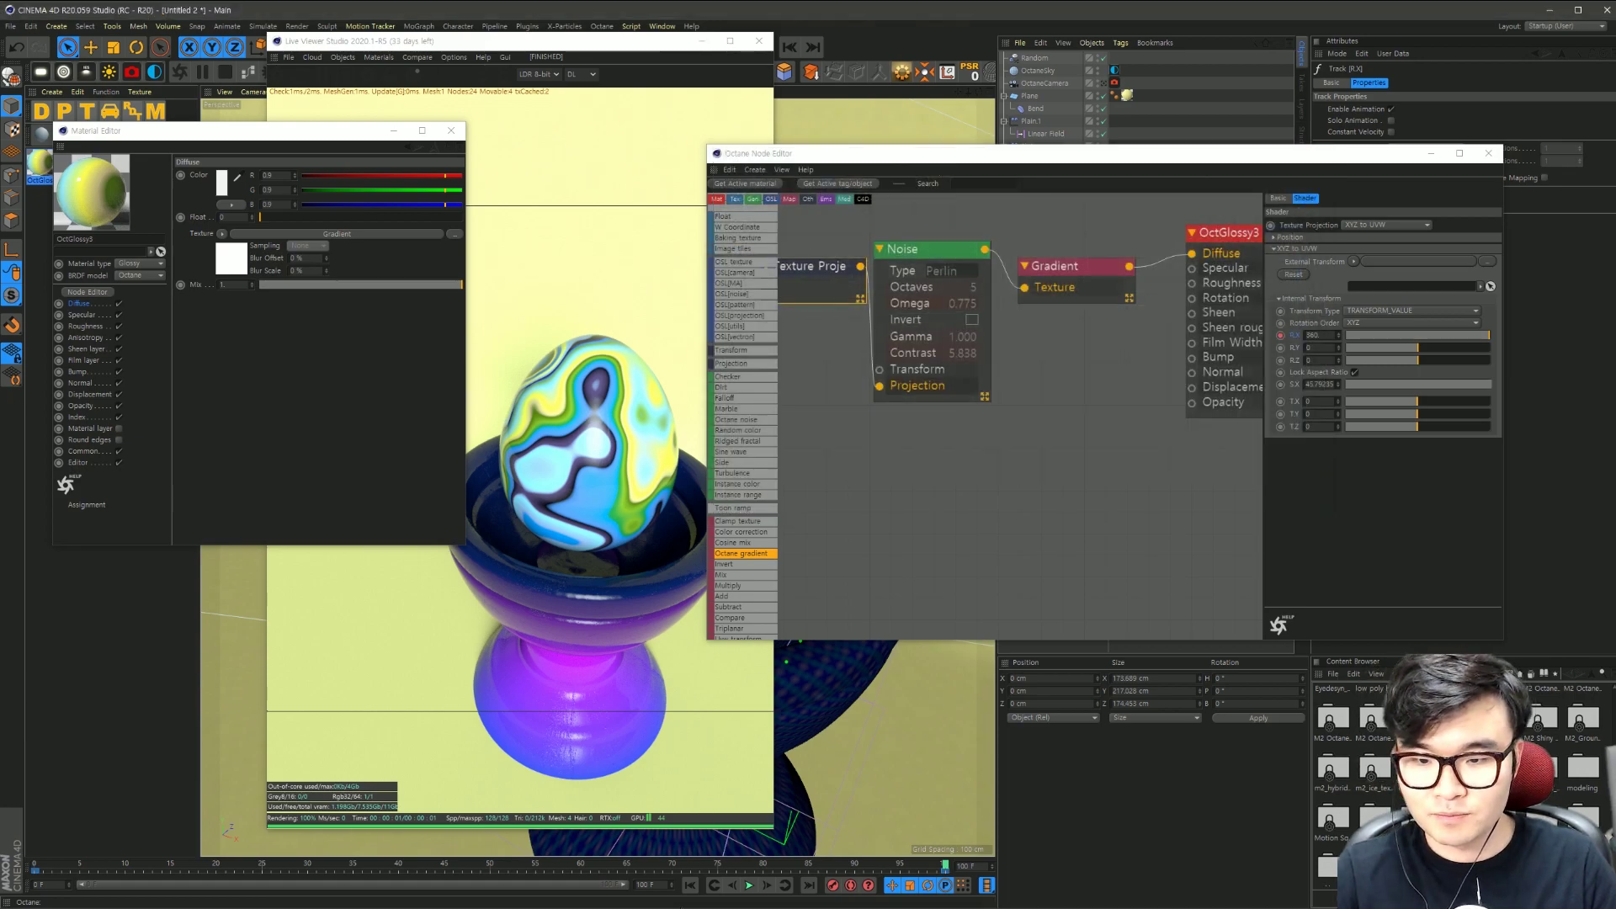
{"action": "left_click", "coordinate": [749, 885]}
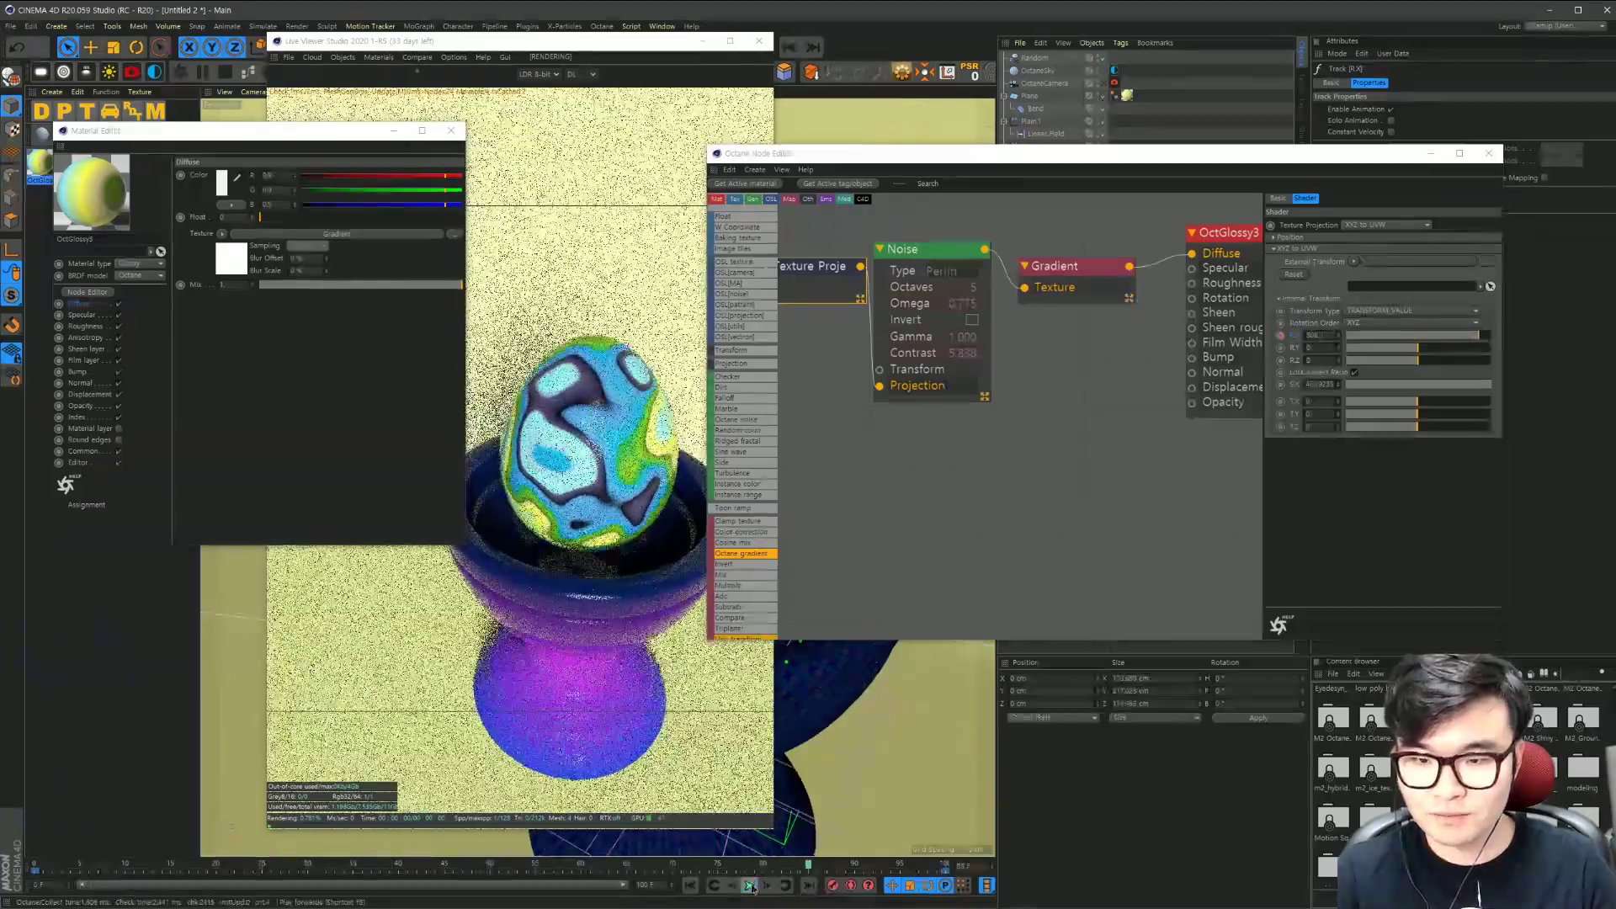
{"action": "left_click", "coordinate": [751, 888]}
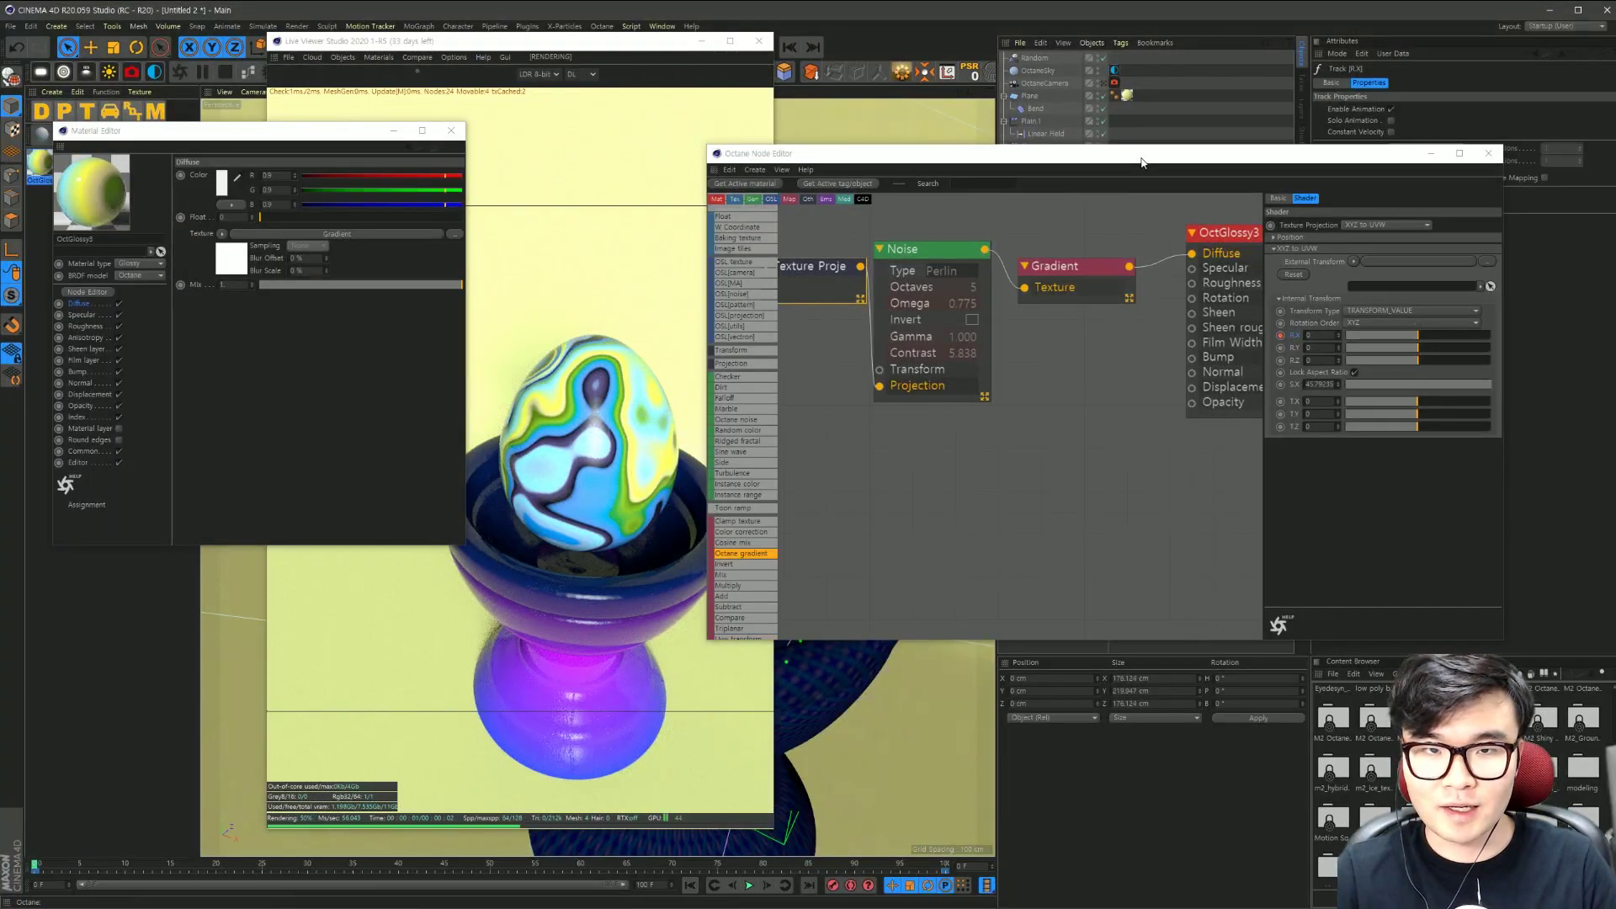
{"action": "left_click_drag", "start_coordinate": [1142, 163], "coordinate": [1102, 213]}
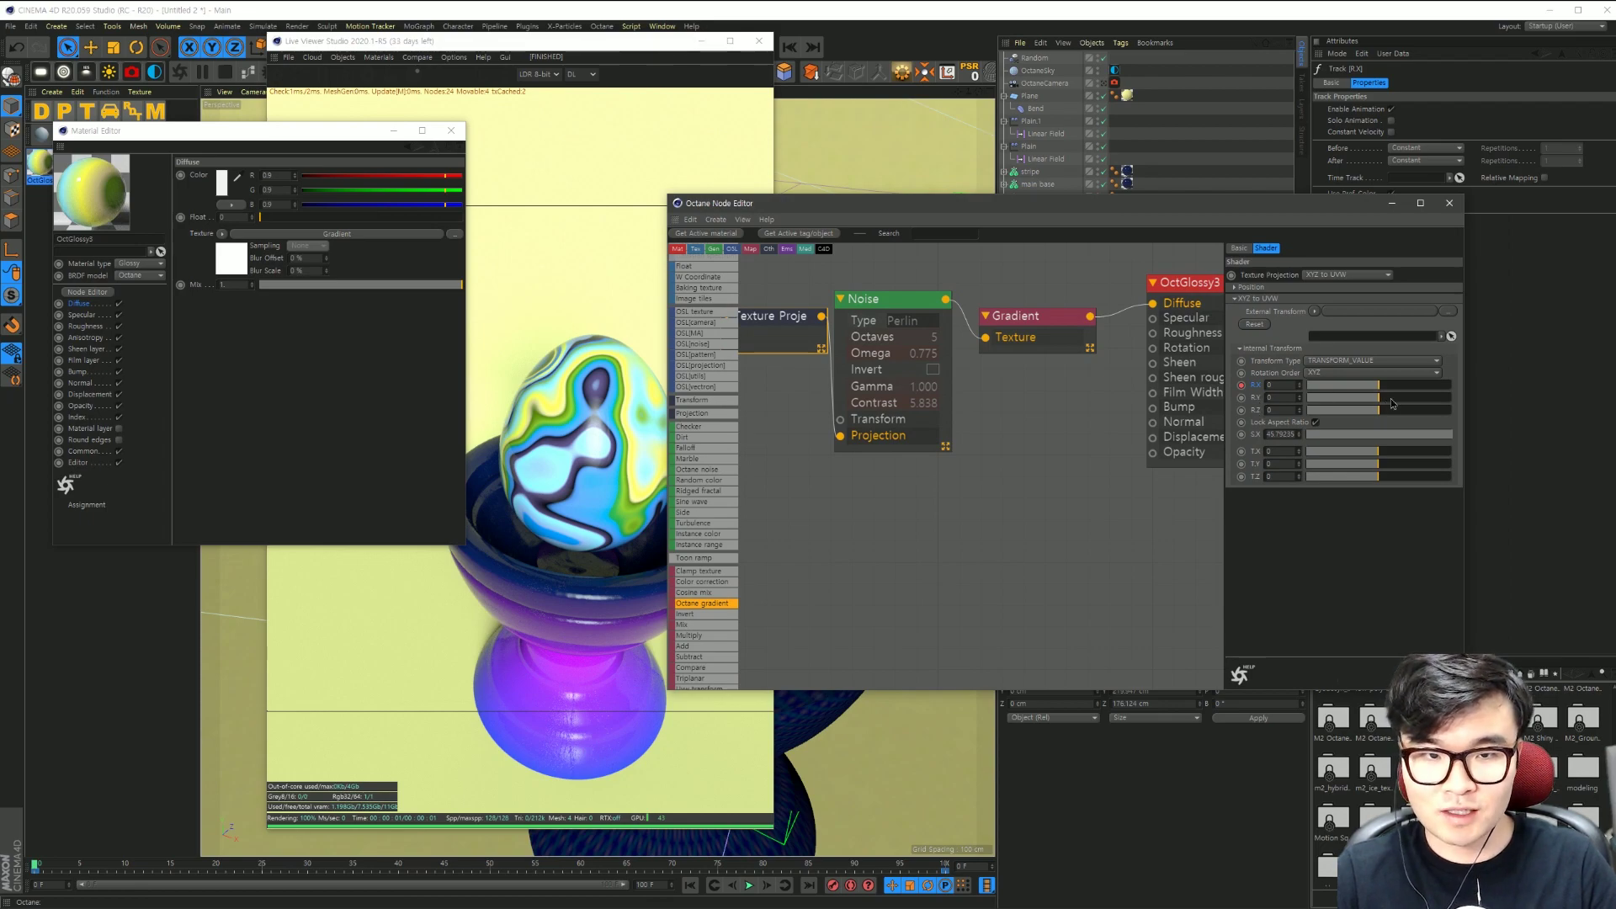
Step: Rotate the noise projection to Y -44.8 while previewing the animation
{"action": "mouse_move", "coordinate": [1392, 397]}
{"action": "left_mouse_down"}
{"action": "mouse_move", "coordinate": [1403, 412]}
{"action": "mouse_move", "coordinate": [1387, 412]}
{"action": "left_mouse_up"}
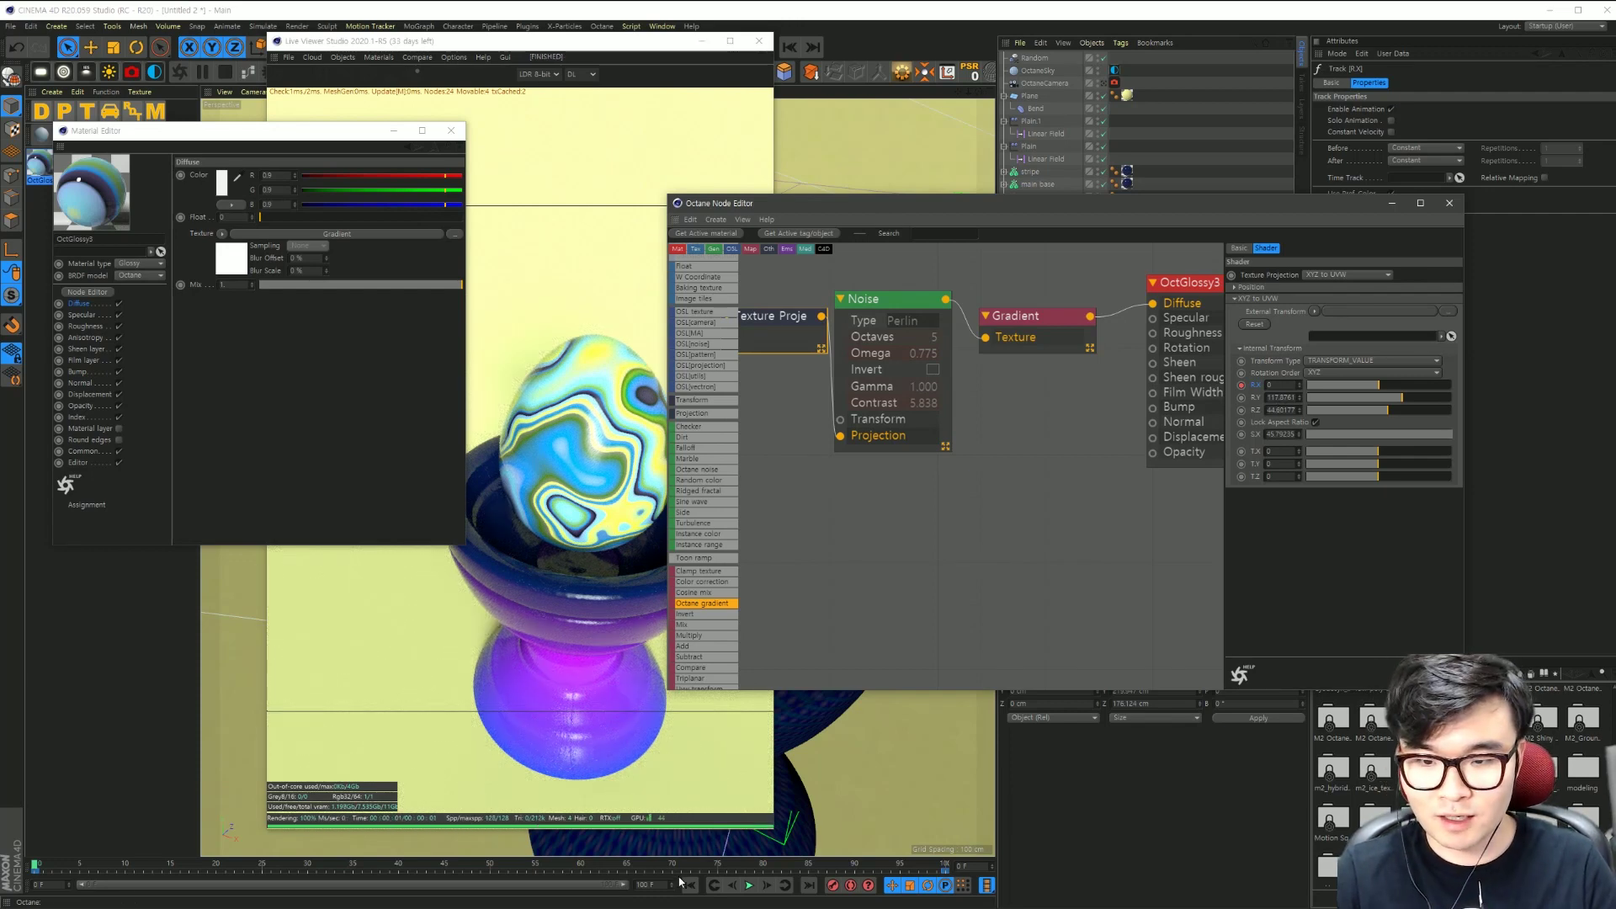
{"action": "left_click", "coordinate": [745, 887]}
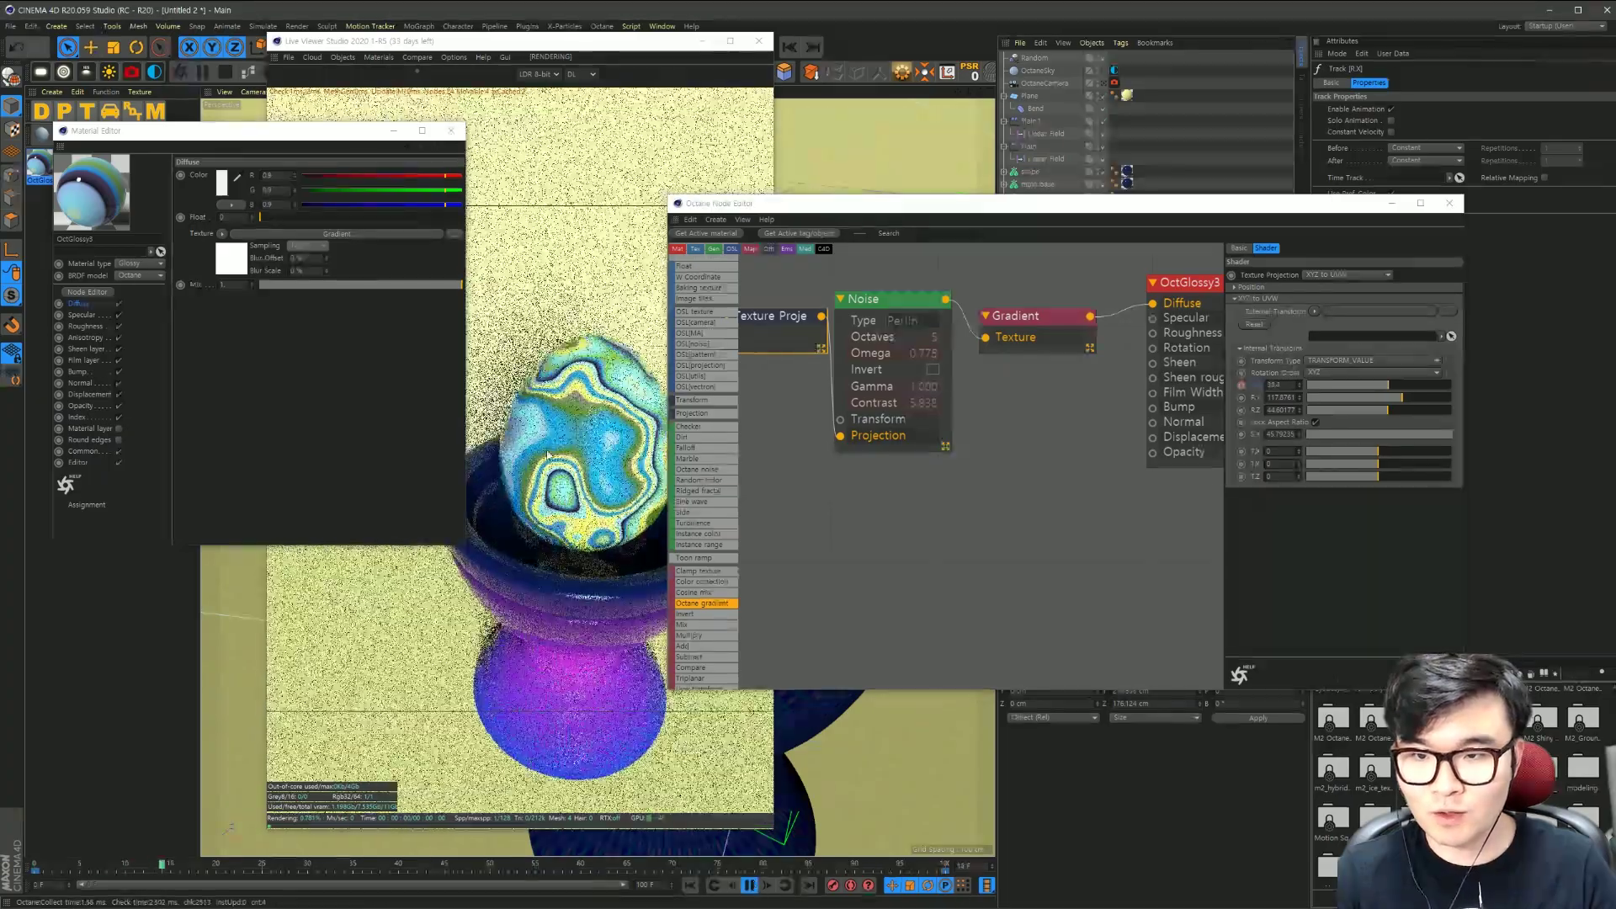
{"action": "left_click_drag", "start_coordinate": [1385, 397], "coordinate": [1419, 410]}
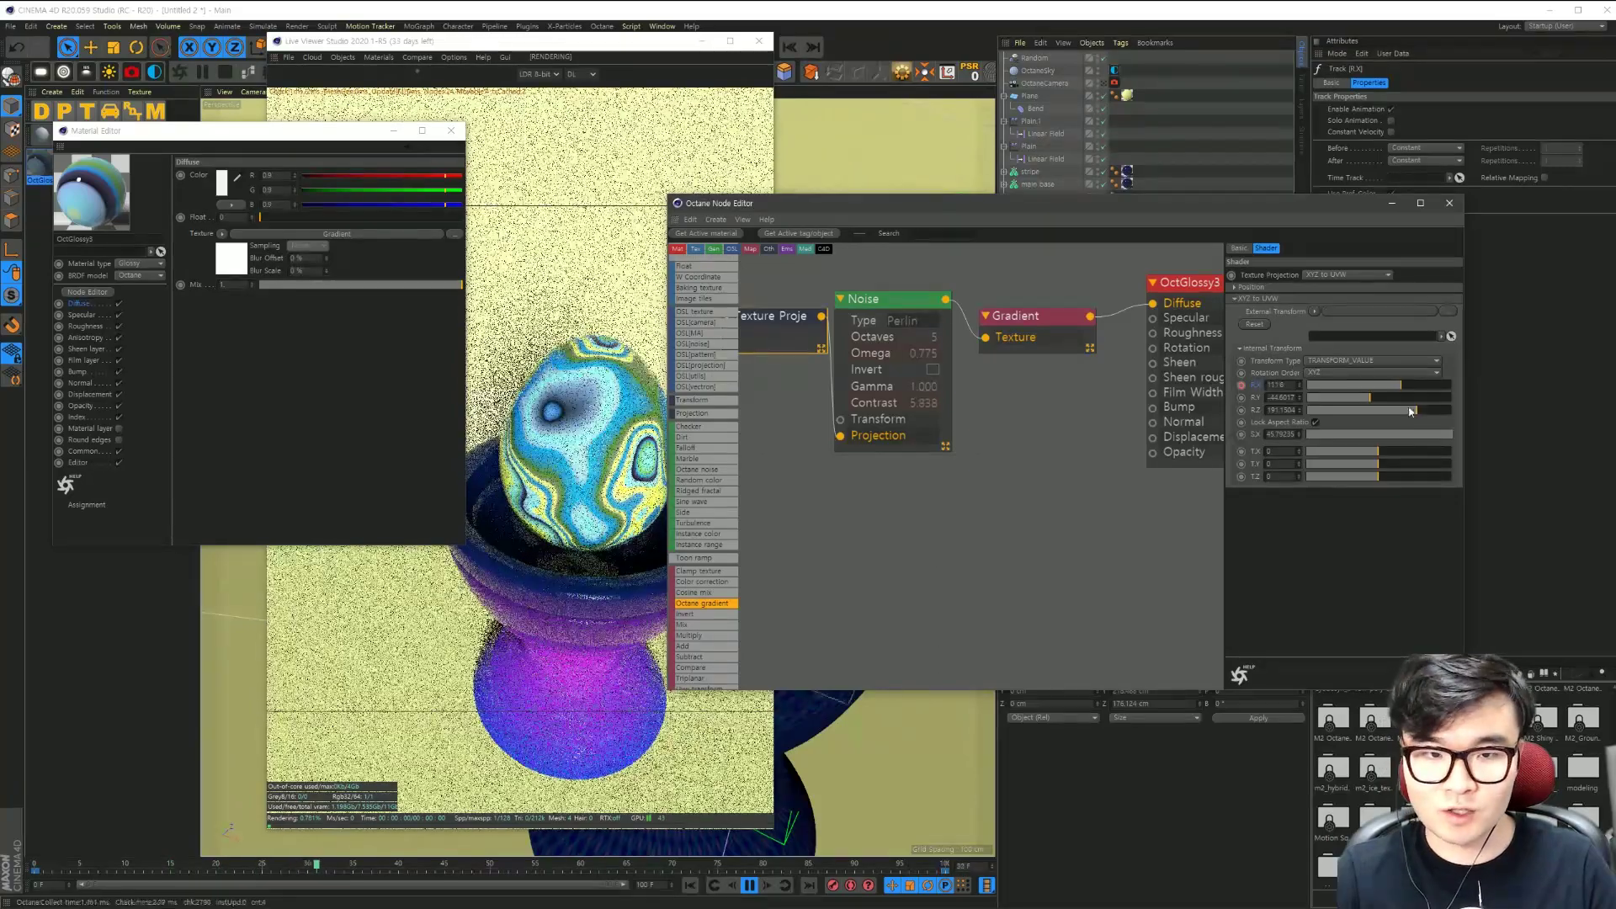
{"action": "left_click", "coordinate": [749, 885]}
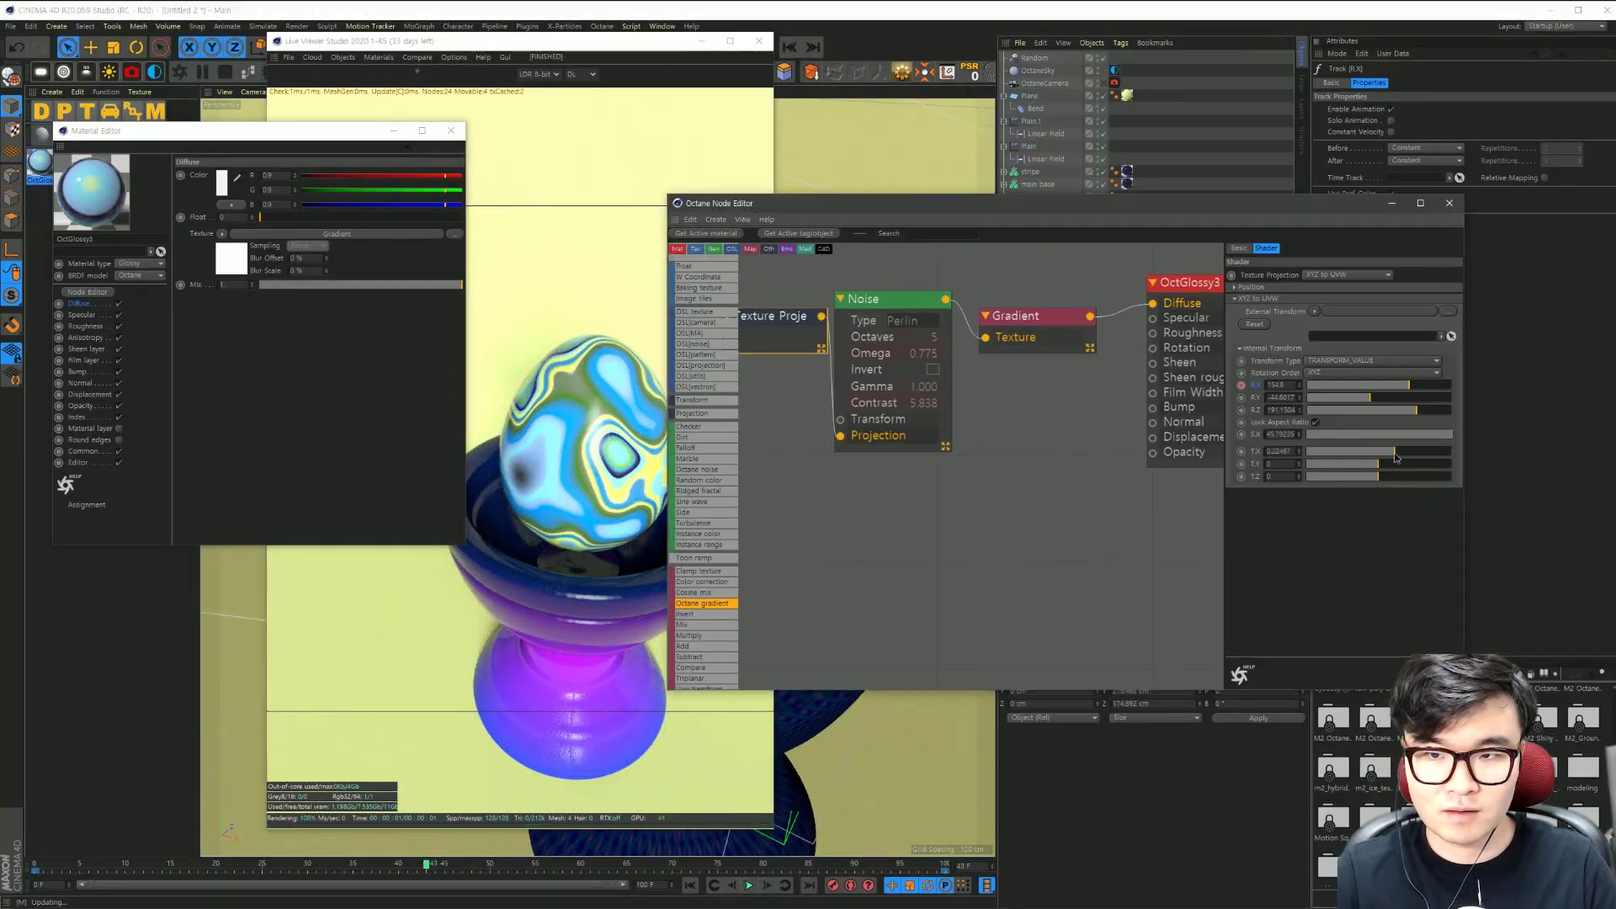
Step: Offset the noise projection to X 0.95 and Y 0.737, previewing the animation
{"action": "left_click_drag", "start_coordinate": [1395, 454], "coordinate": [1458, 459]}
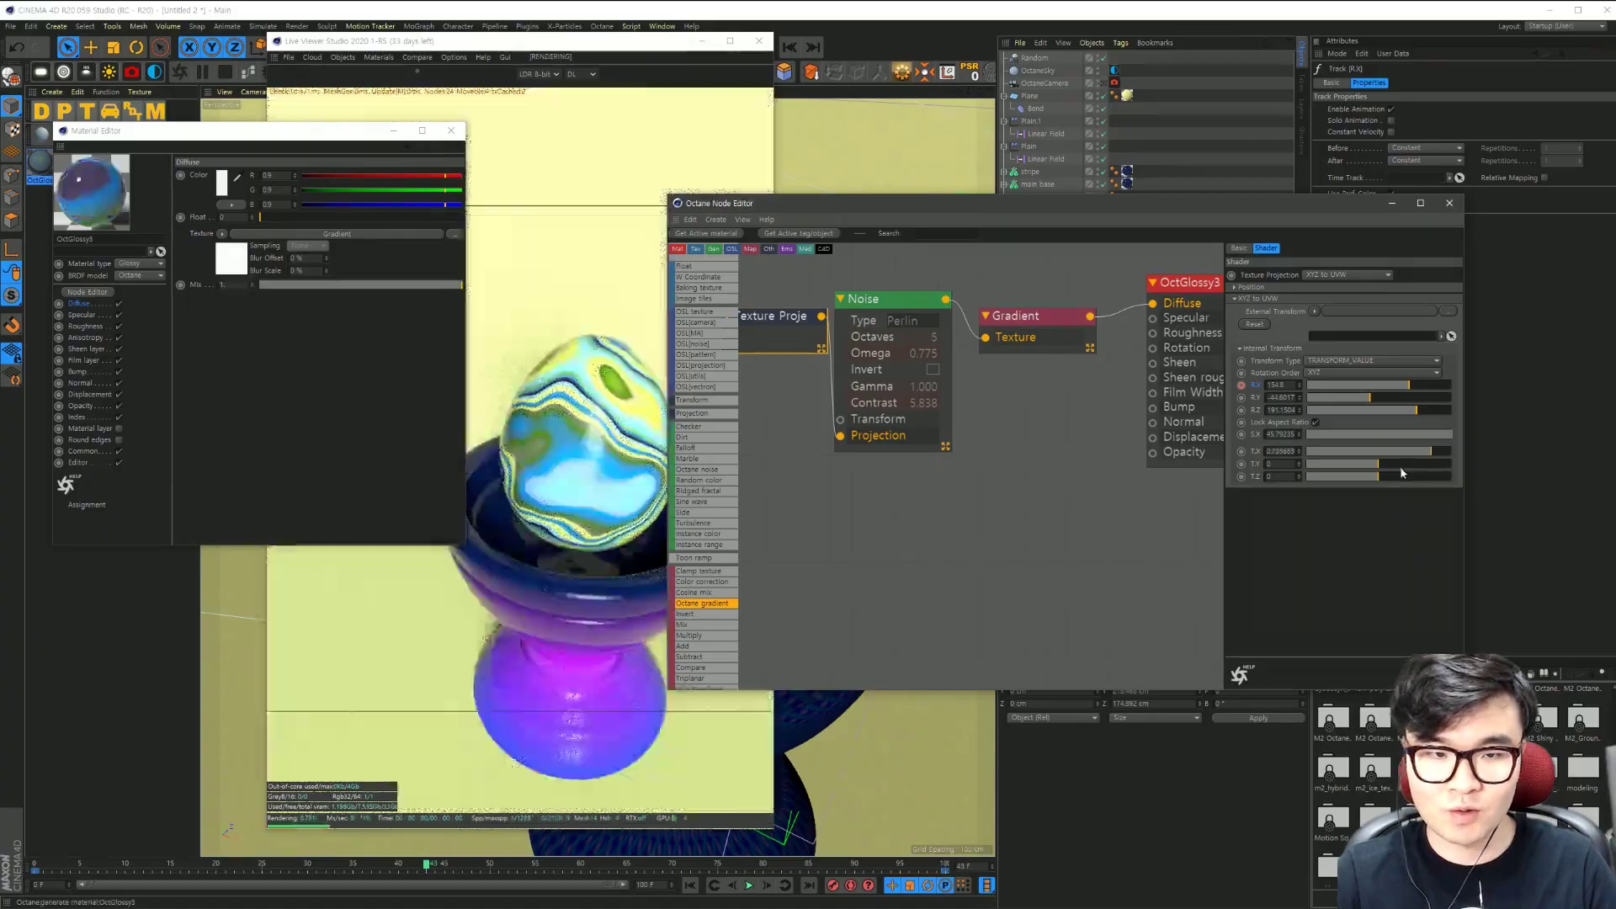
{"action": "left_click_drag", "start_coordinate": [1431, 464], "coordinate": [1427, 468]}
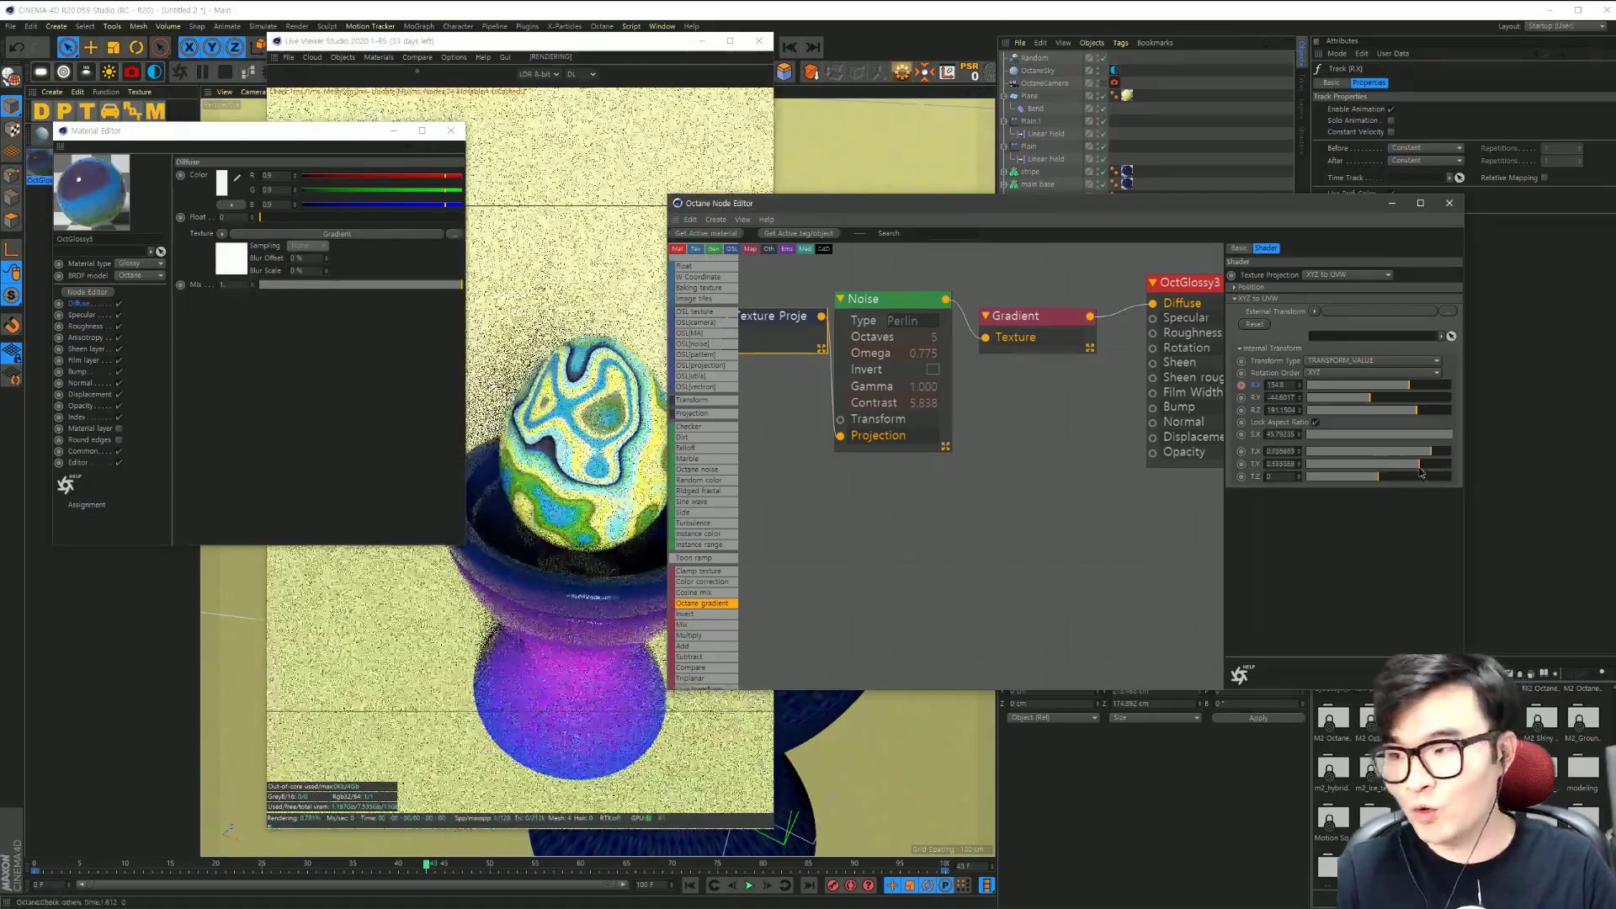
{"action": "left_click", "coordinate": [689, 886]}
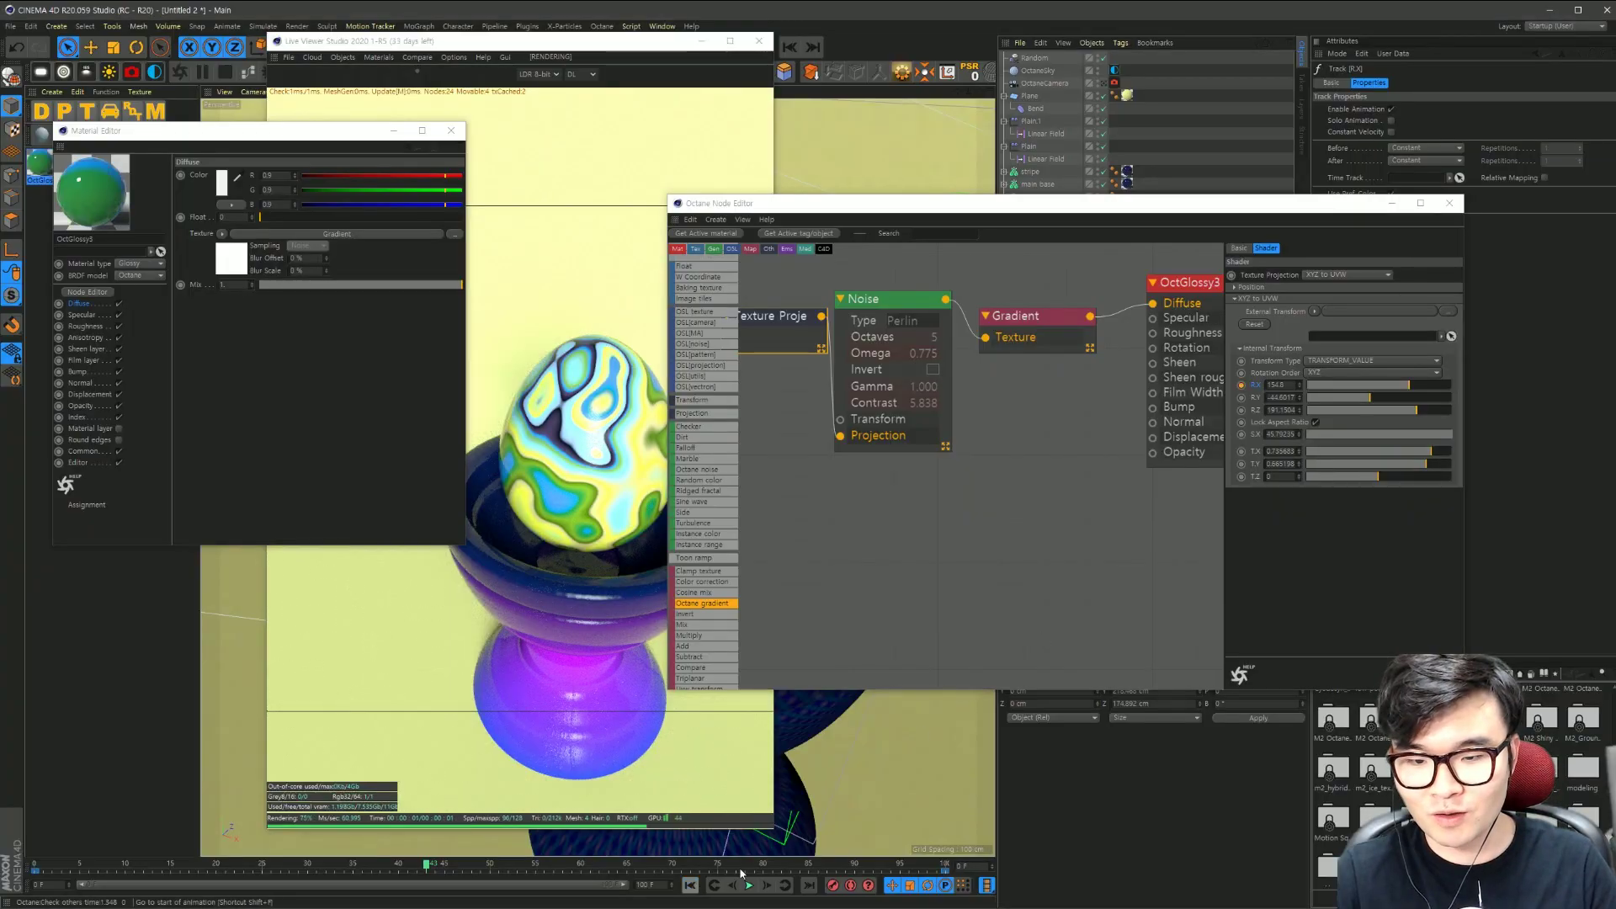
{"action": "left_click", "coordinate": [748, 886]}
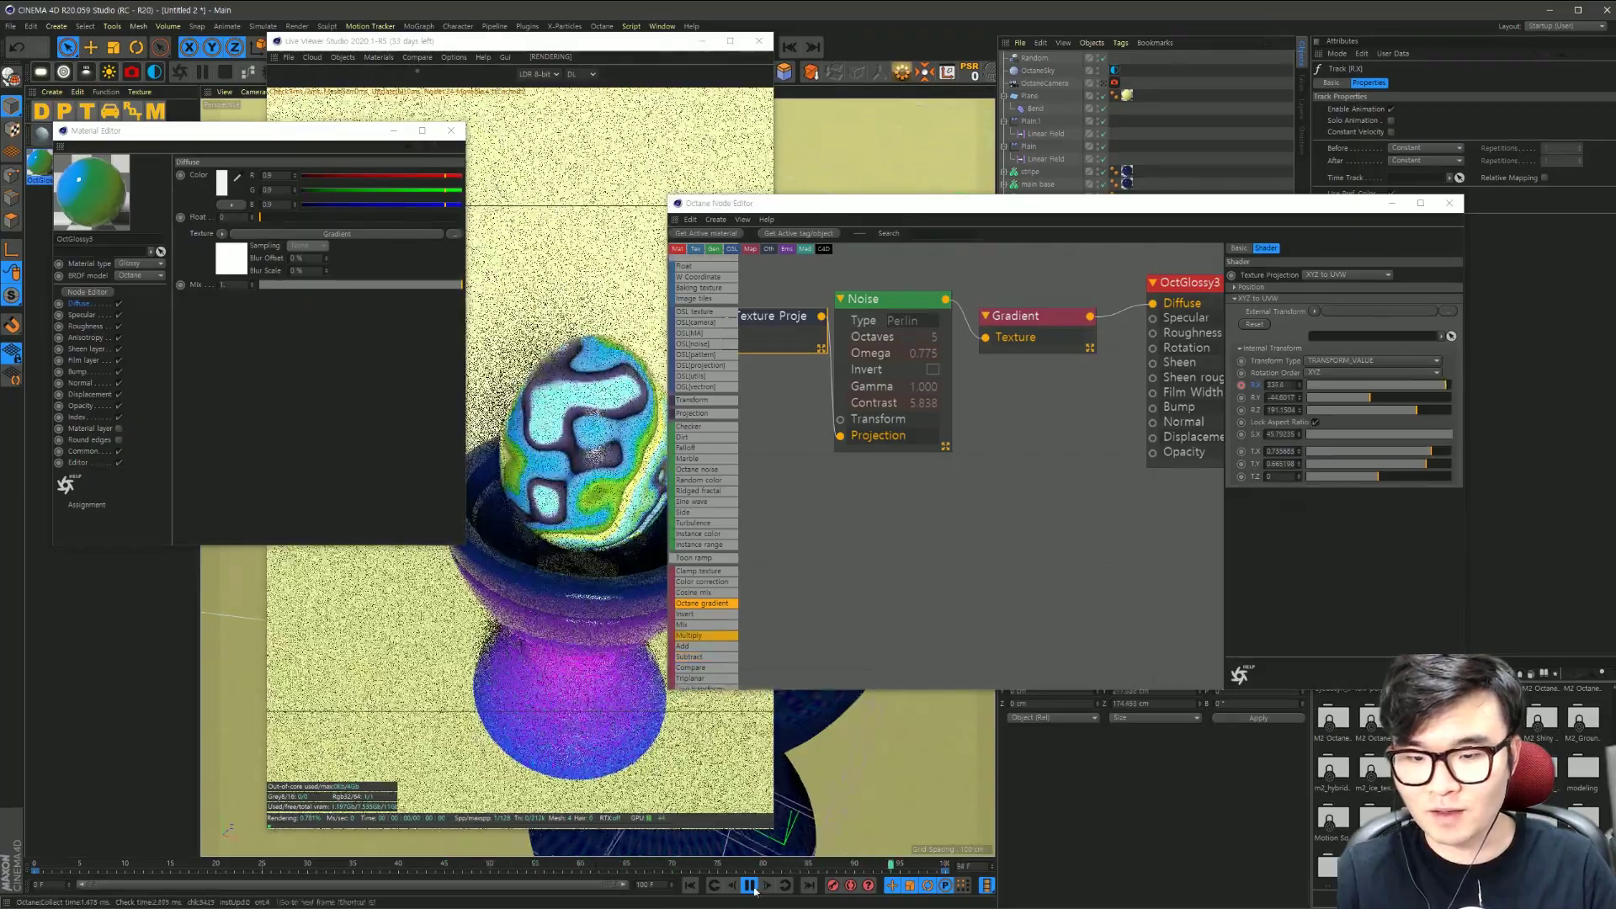
{"action": "key", "text": "F8"}
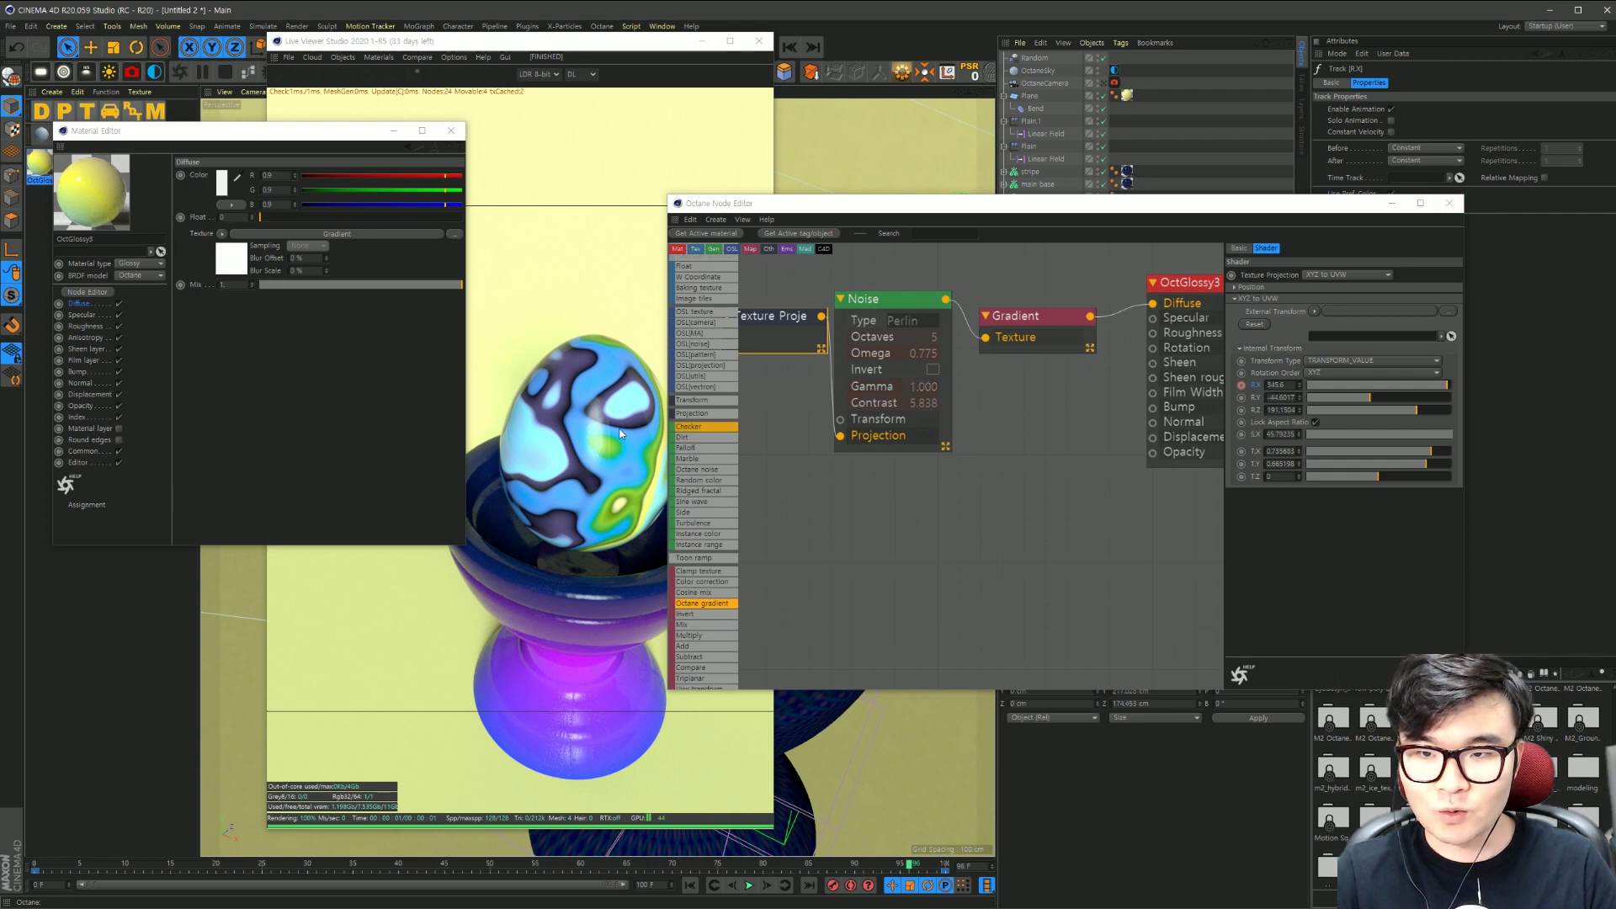
{"action": "left_click", "coordinate": [1178, 285]}
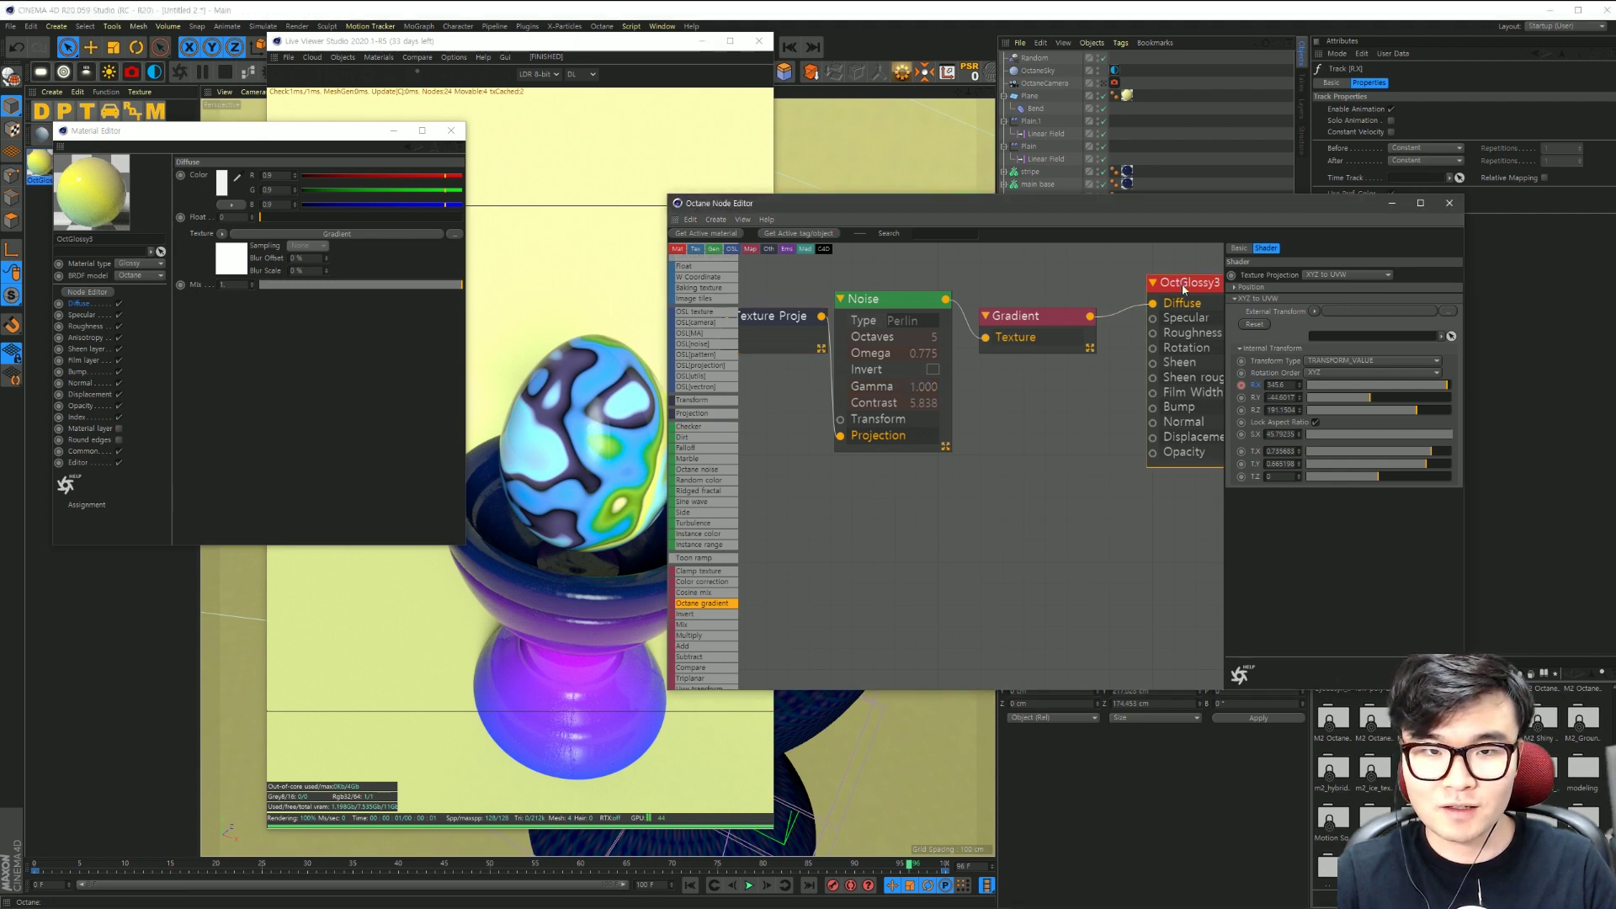
{"action": "left_click", "coordinate": [1394, 248]}
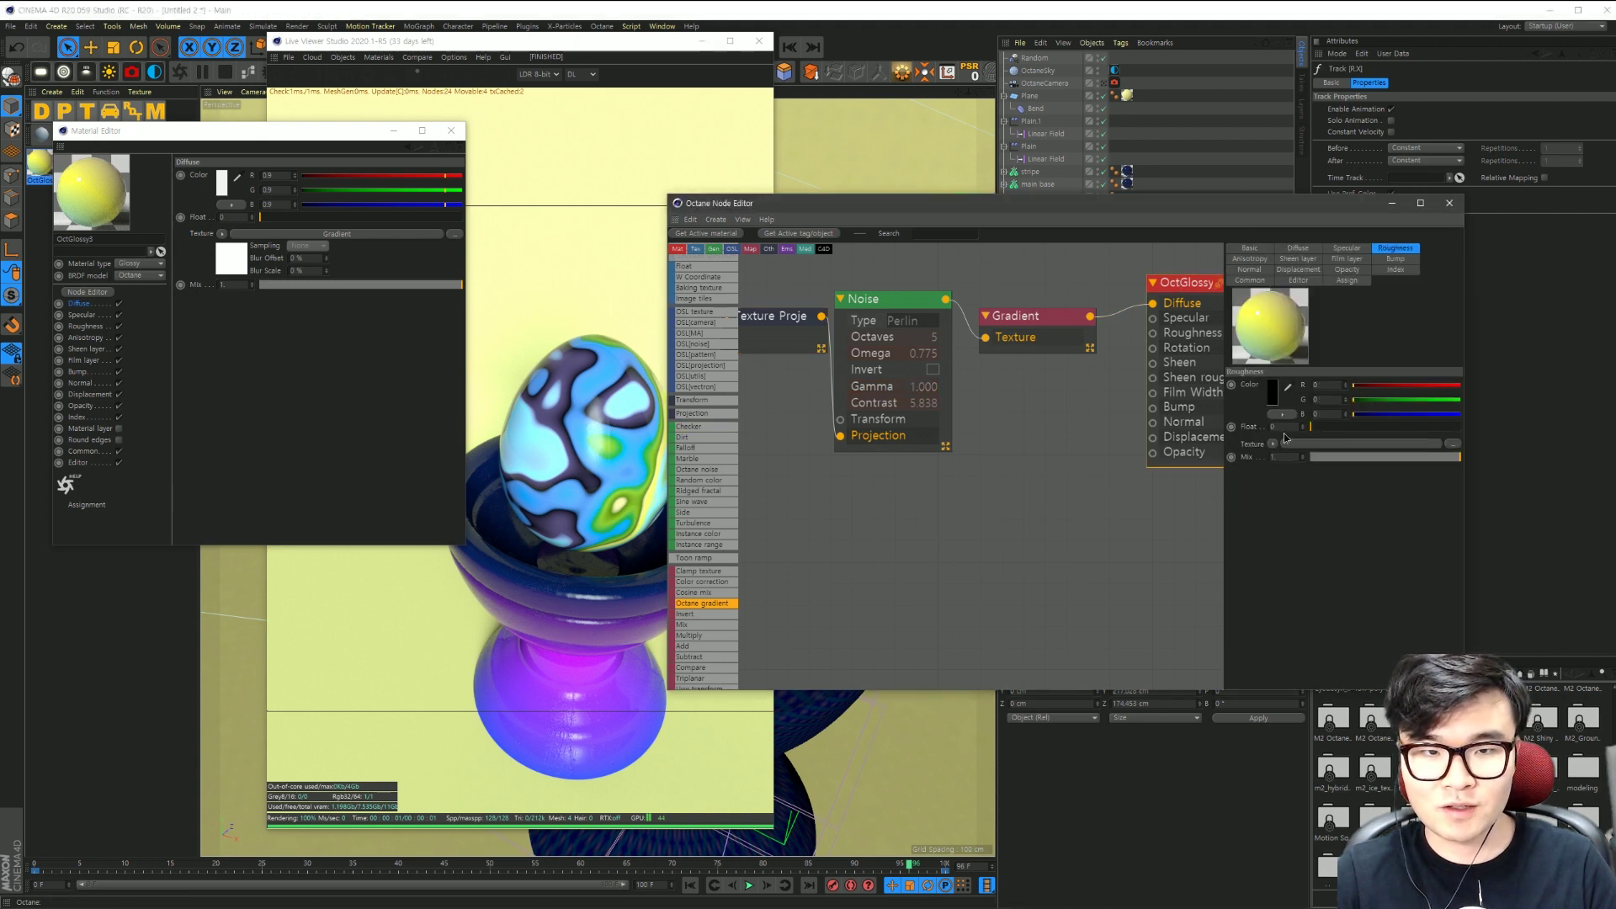
Step: Set the glossy material's roughness to 0.2
{"action": "type", "text": "0.2"}
{"action": "key", "text": "Return"}
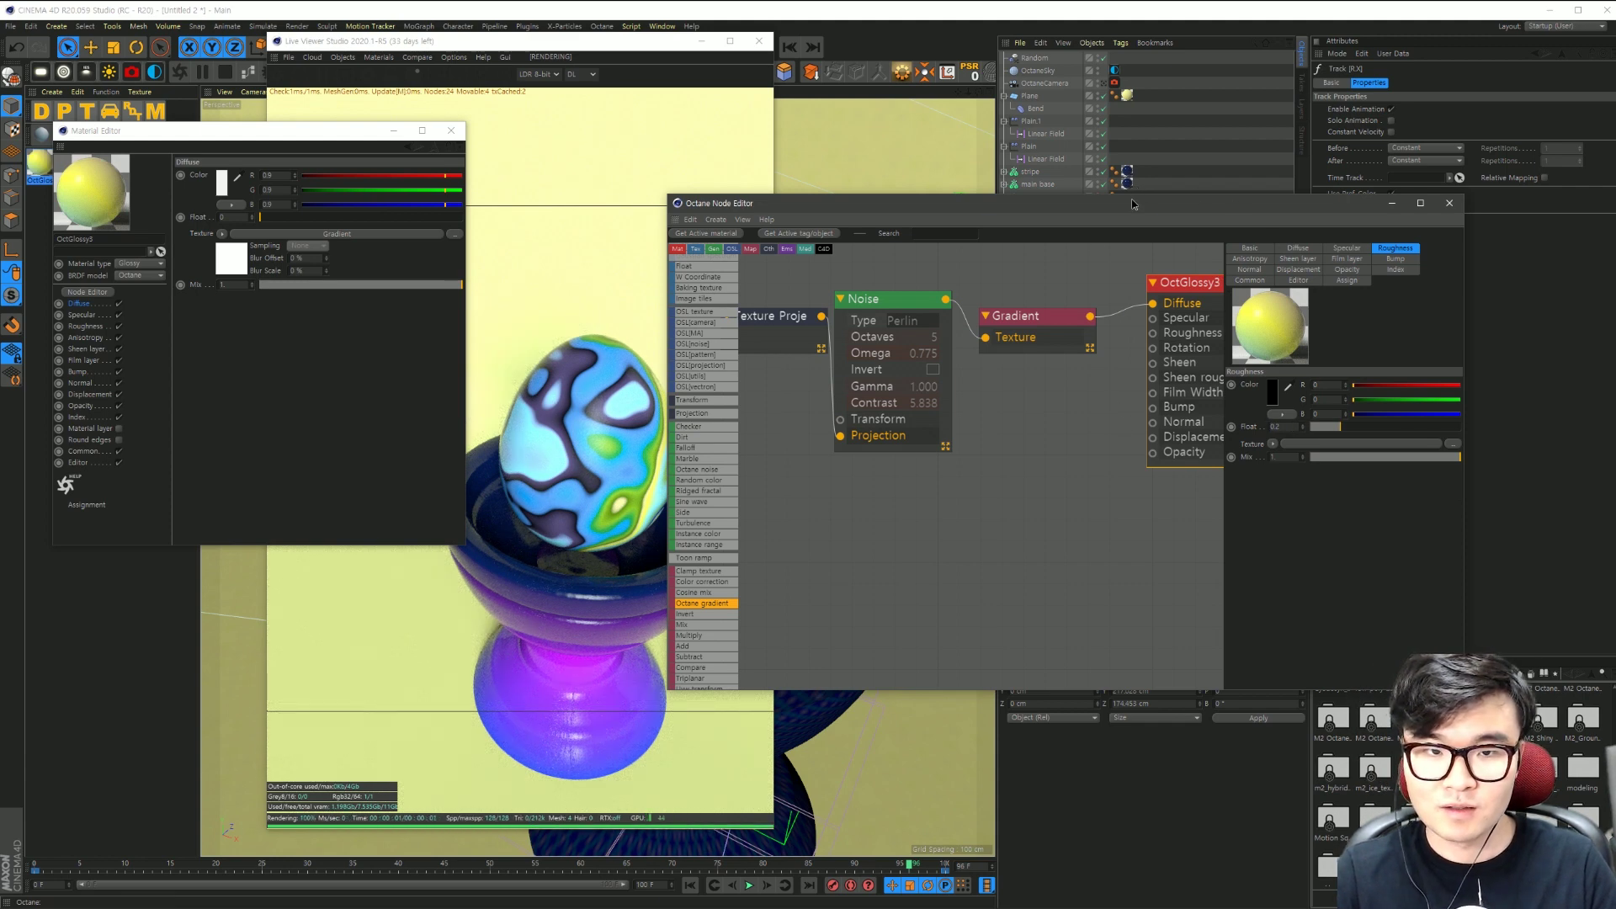
{"action": "left_click_drag", "start_coordinate": [1138, 203], "coordinate": [1089, 209]}
Step: Close the node and material editors and preview through OctaneCamera in the Live Viewer
{"action": "left_click", "coordinate": [1401, 214]}
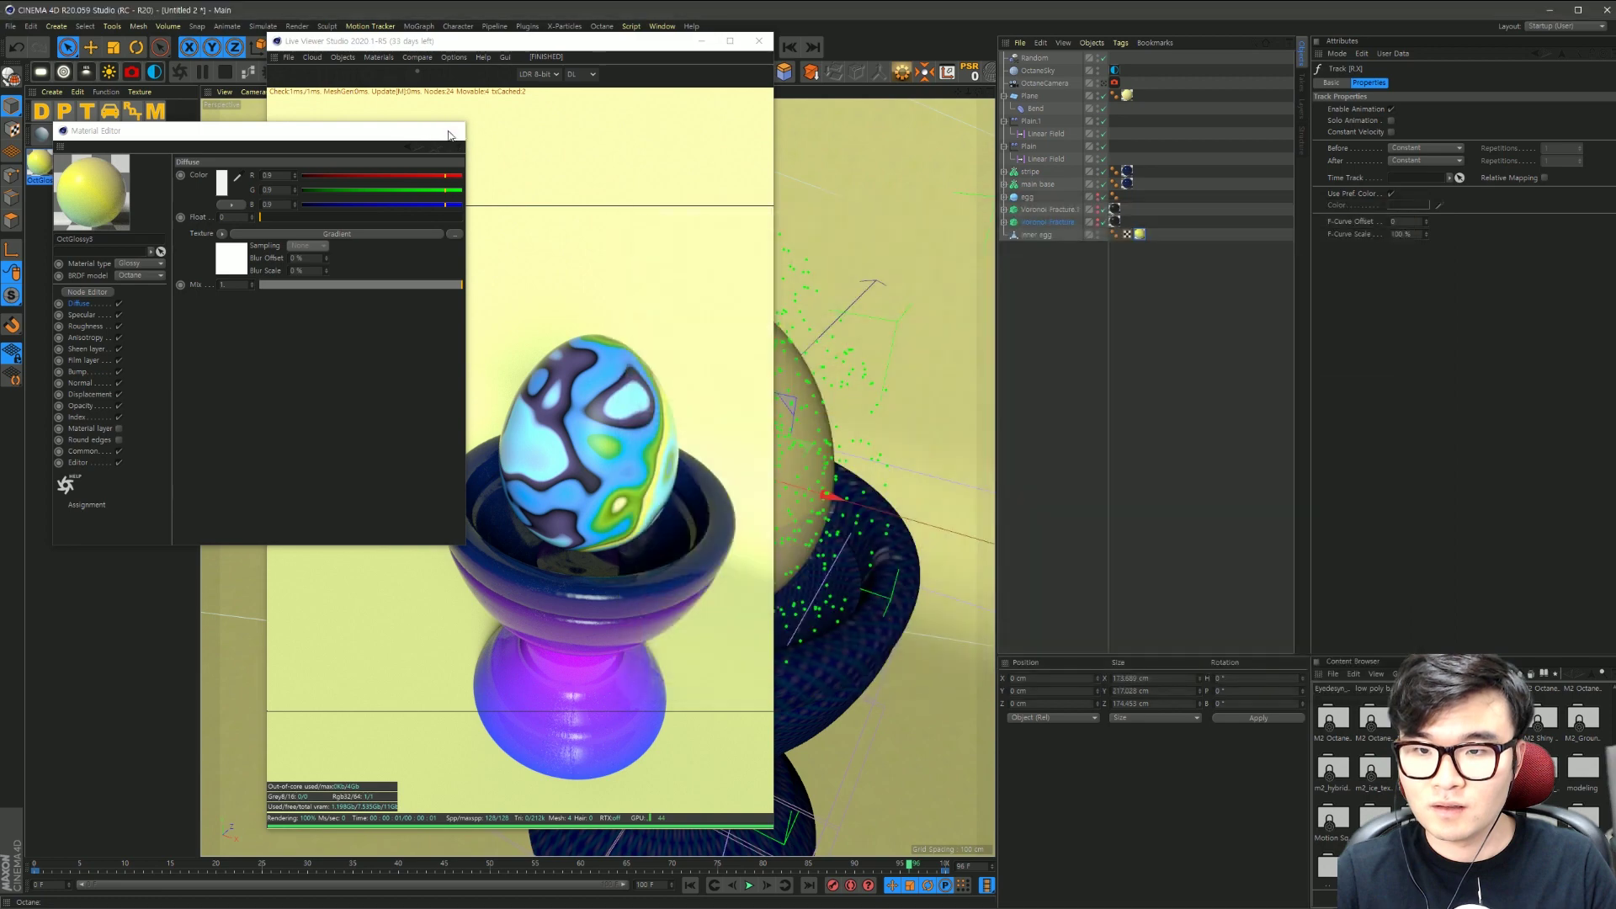
{"action": "left_click", "coordinate": [451, 130]}
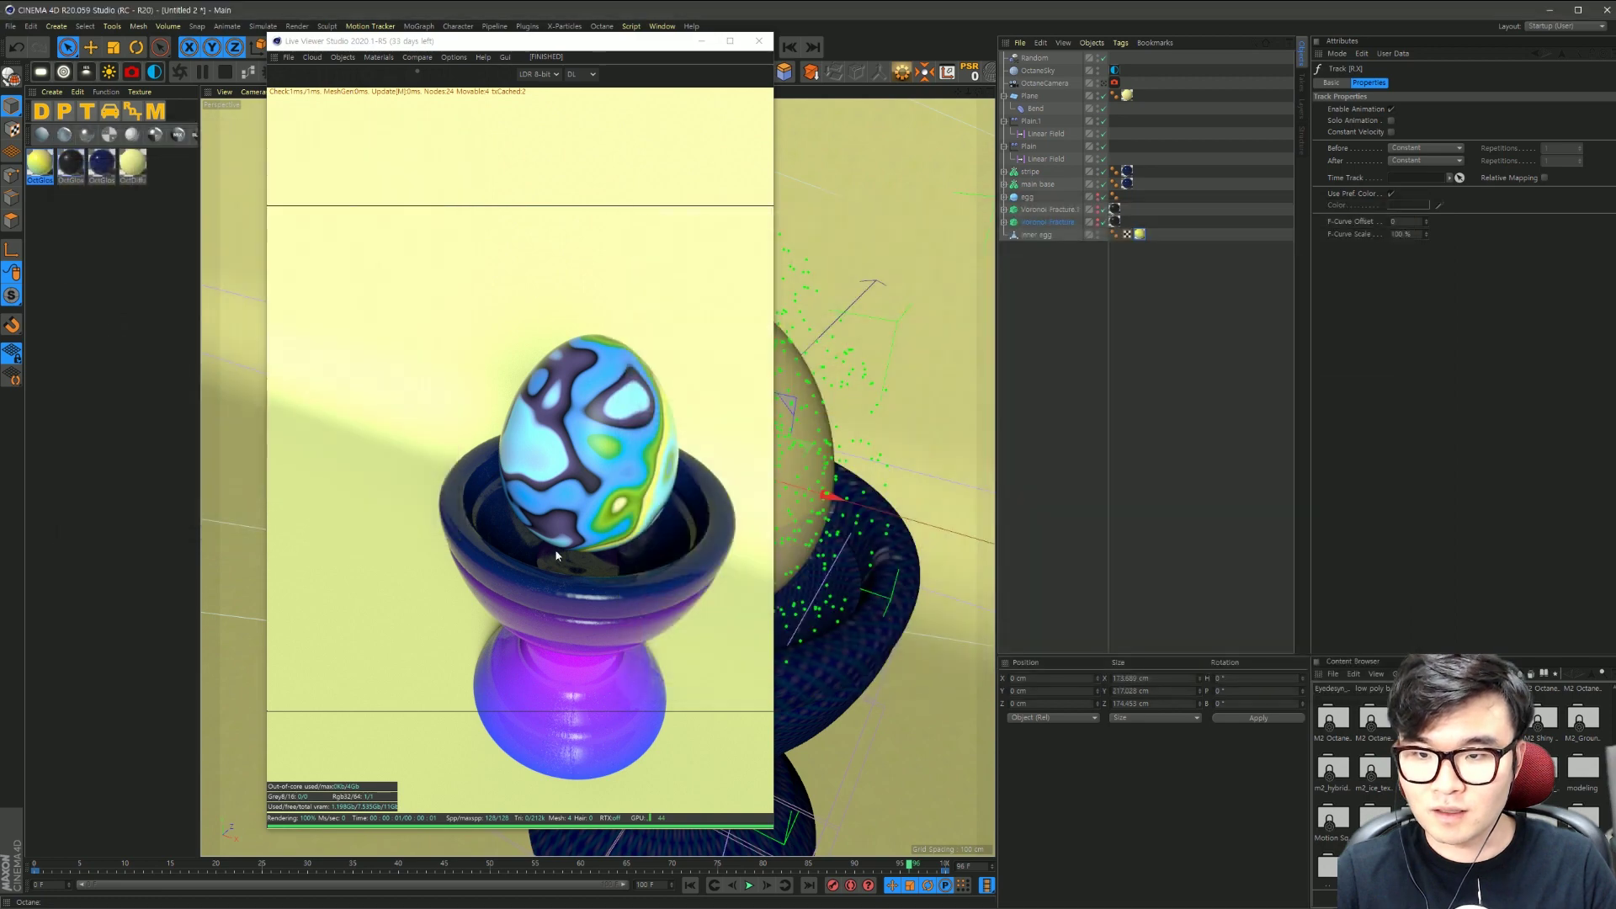
{"action": "left_click", "coordinate": [1104, 86]}
{"action": "left_click_drag", "start_coordinate": [537, 49], "coordinate": [1081, 81]}
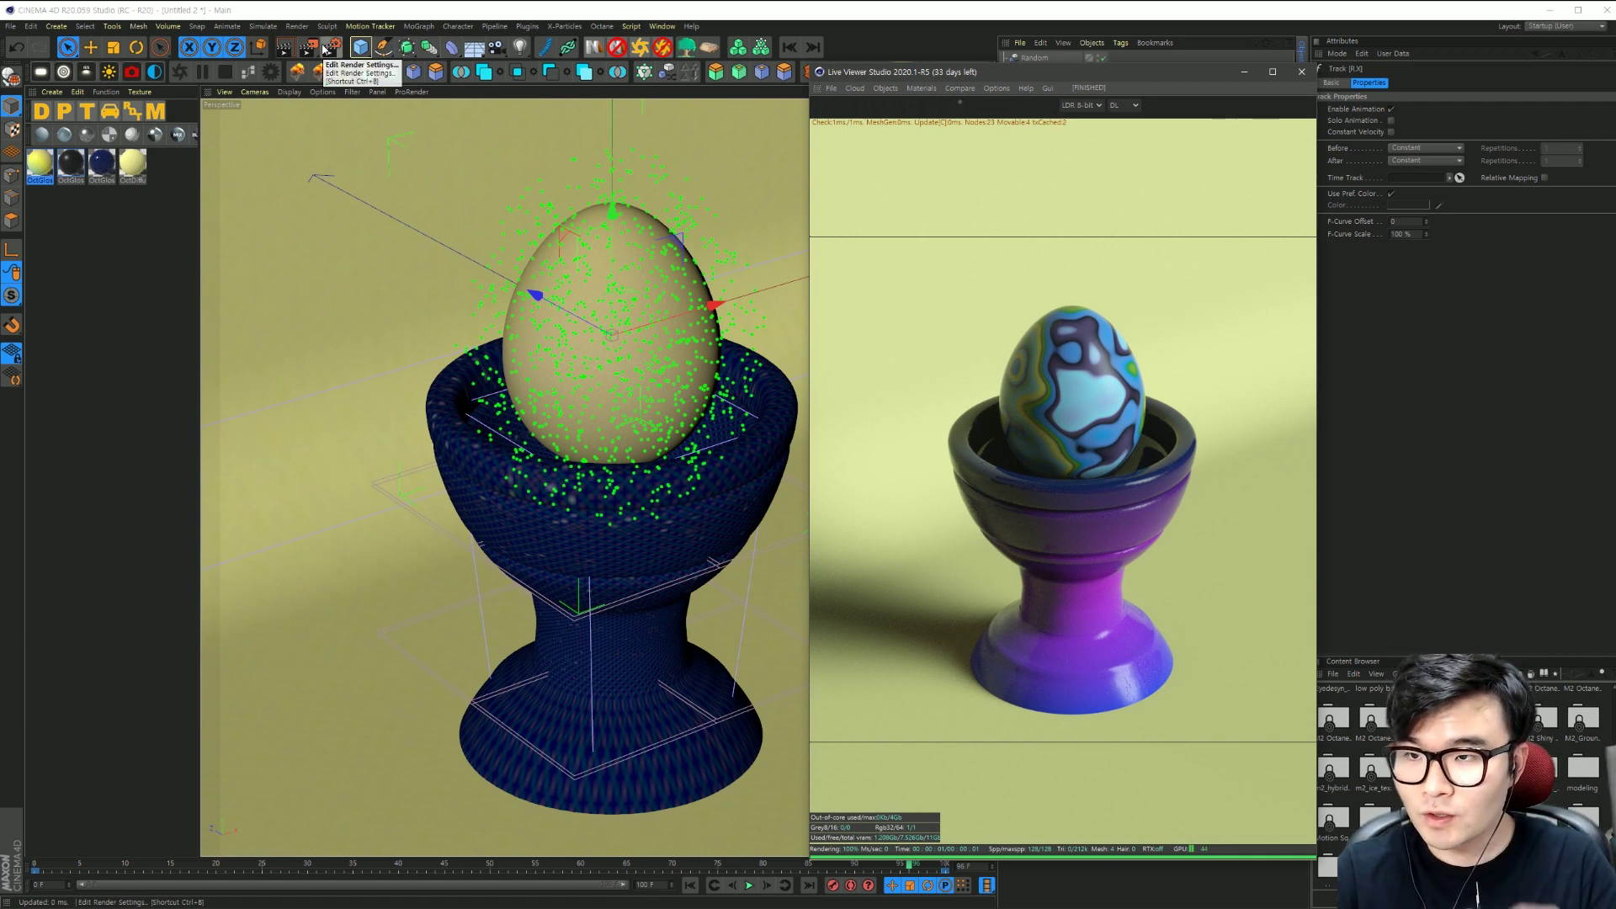
Step: Switch the Octane render kernel to Pathtracing with 2048 max samples
{"action": "left_click", "coordinate": [292, 74]}
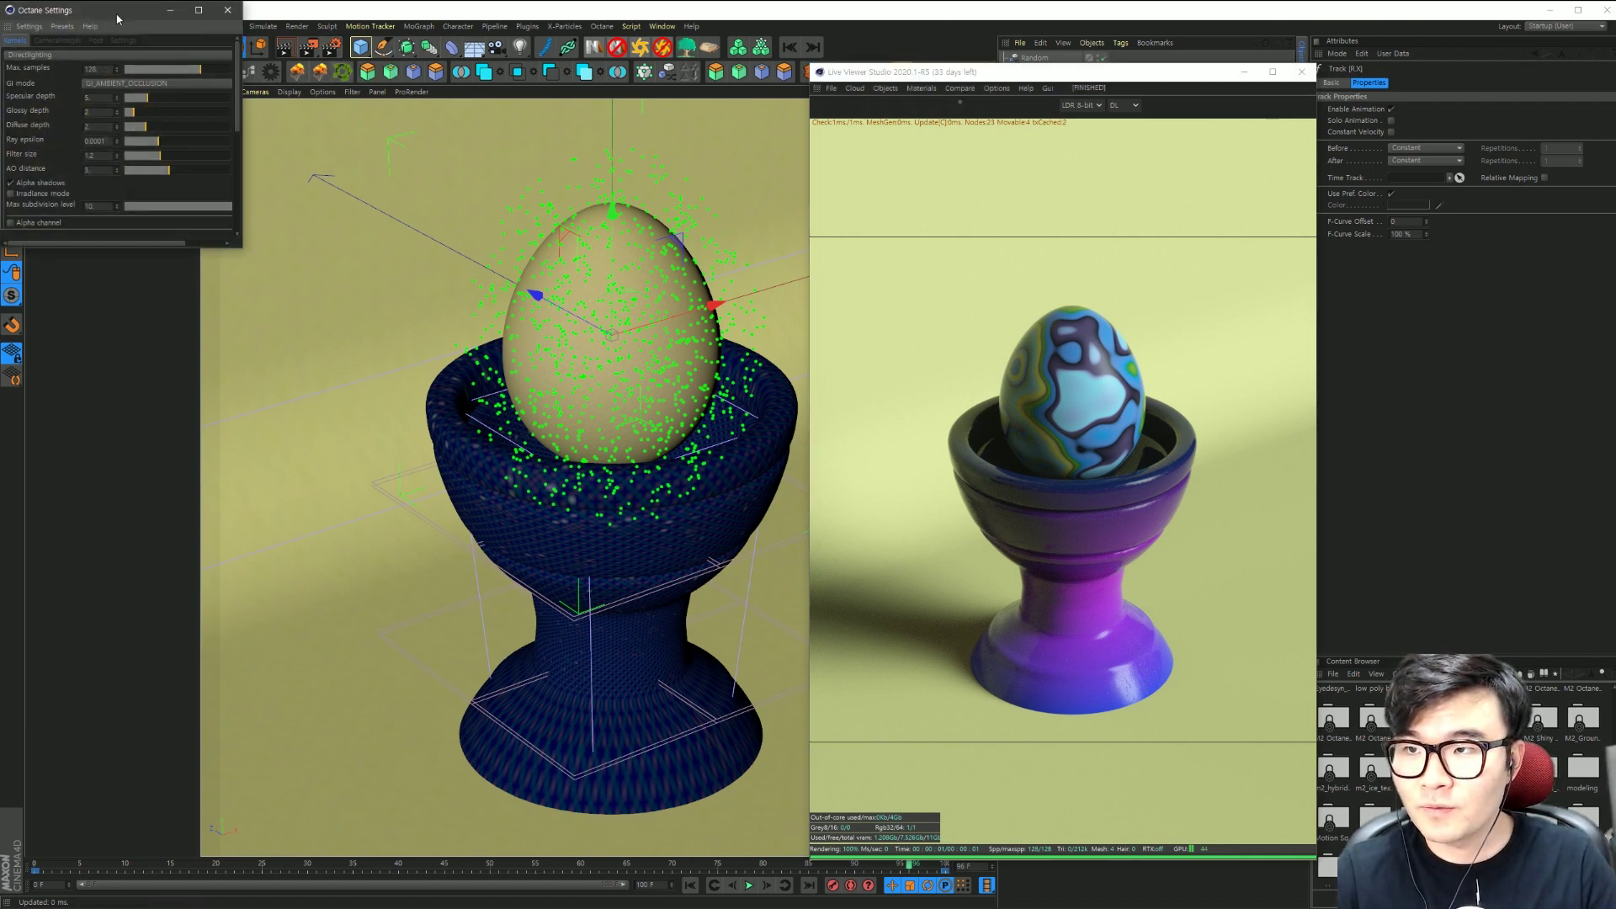
{"action": "left_click_drag", "start_coordinate": [584, 455], "coordinate": [648, 589]}
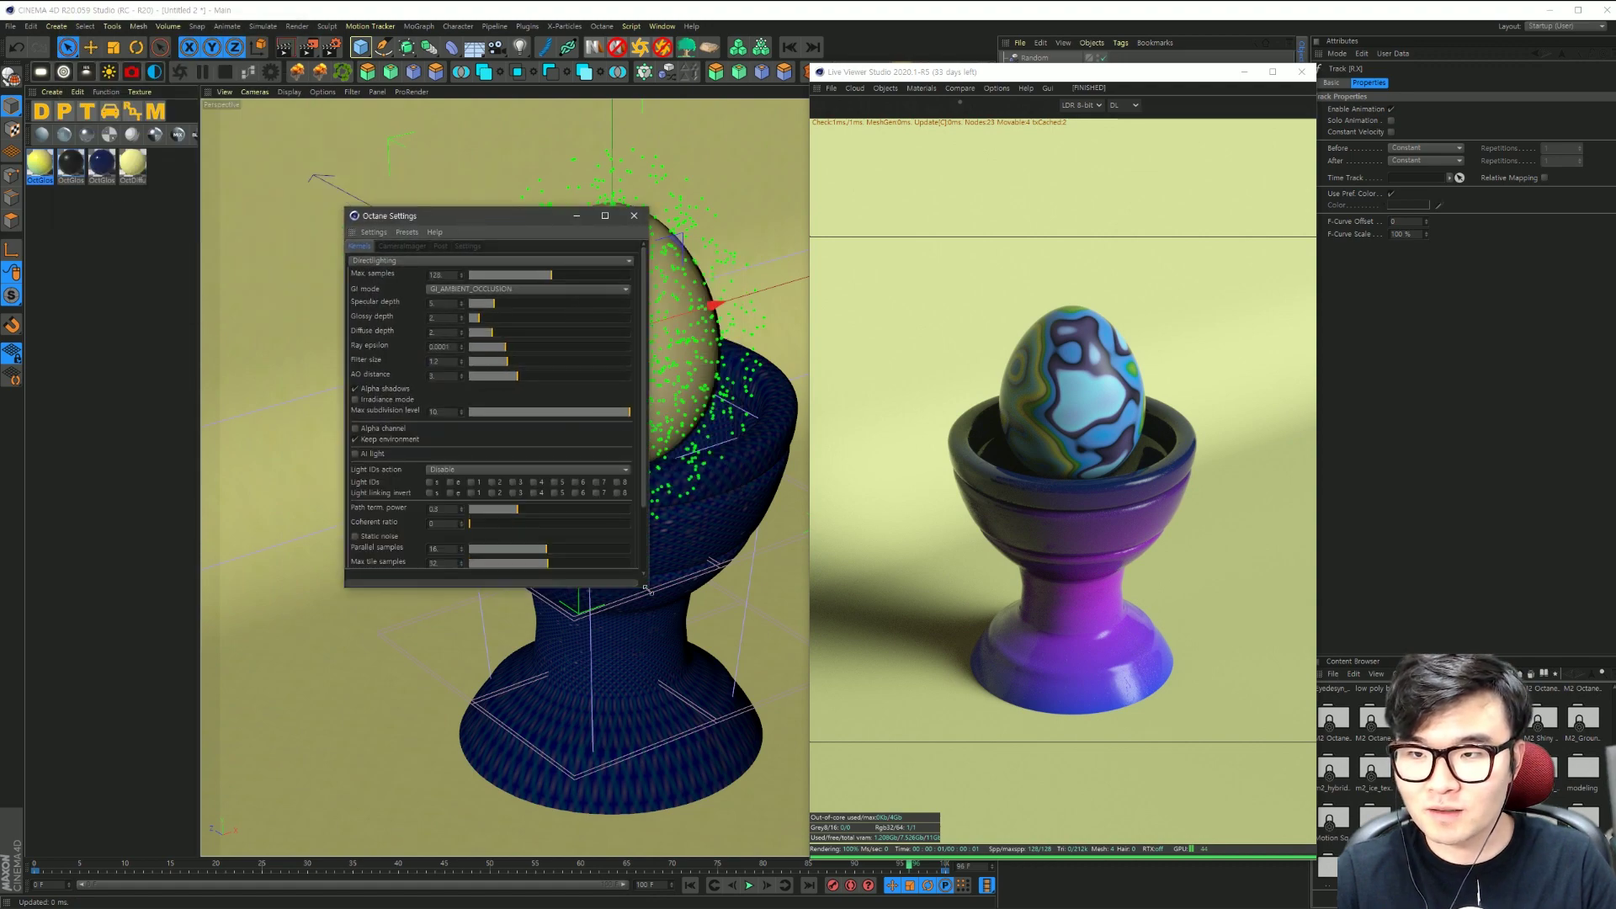
{"action": "left_click", "coordinate": [488, 261]}
{"action": "left_click", "coordinate": [376, 294]}
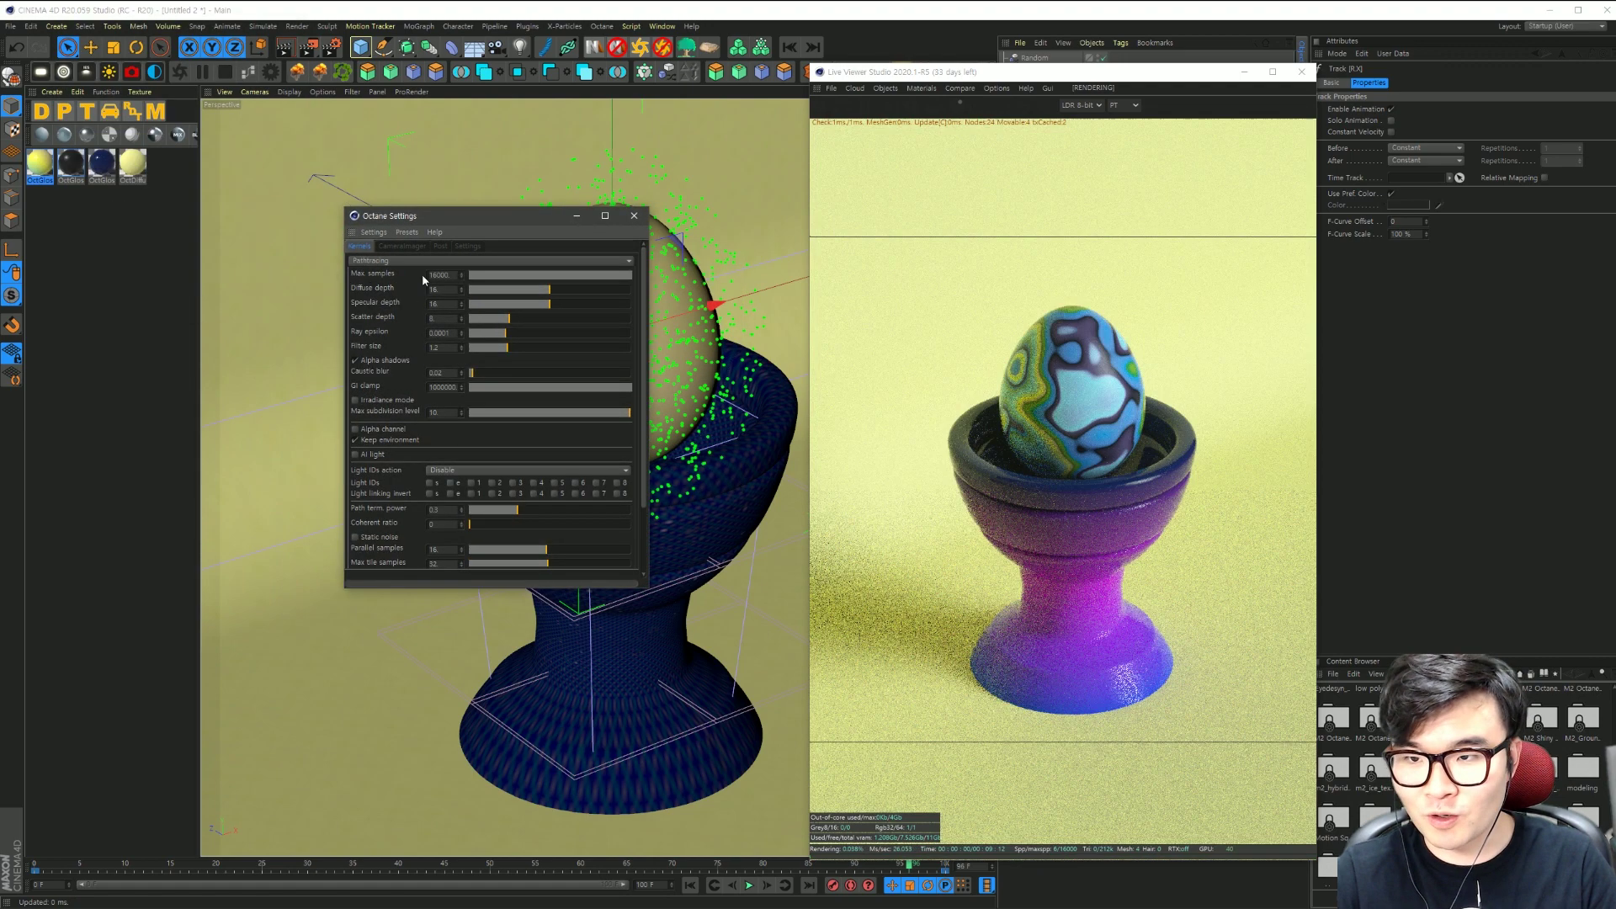
{"action": "type", "text": "20"}
{"action": "key", "text": "Return"}
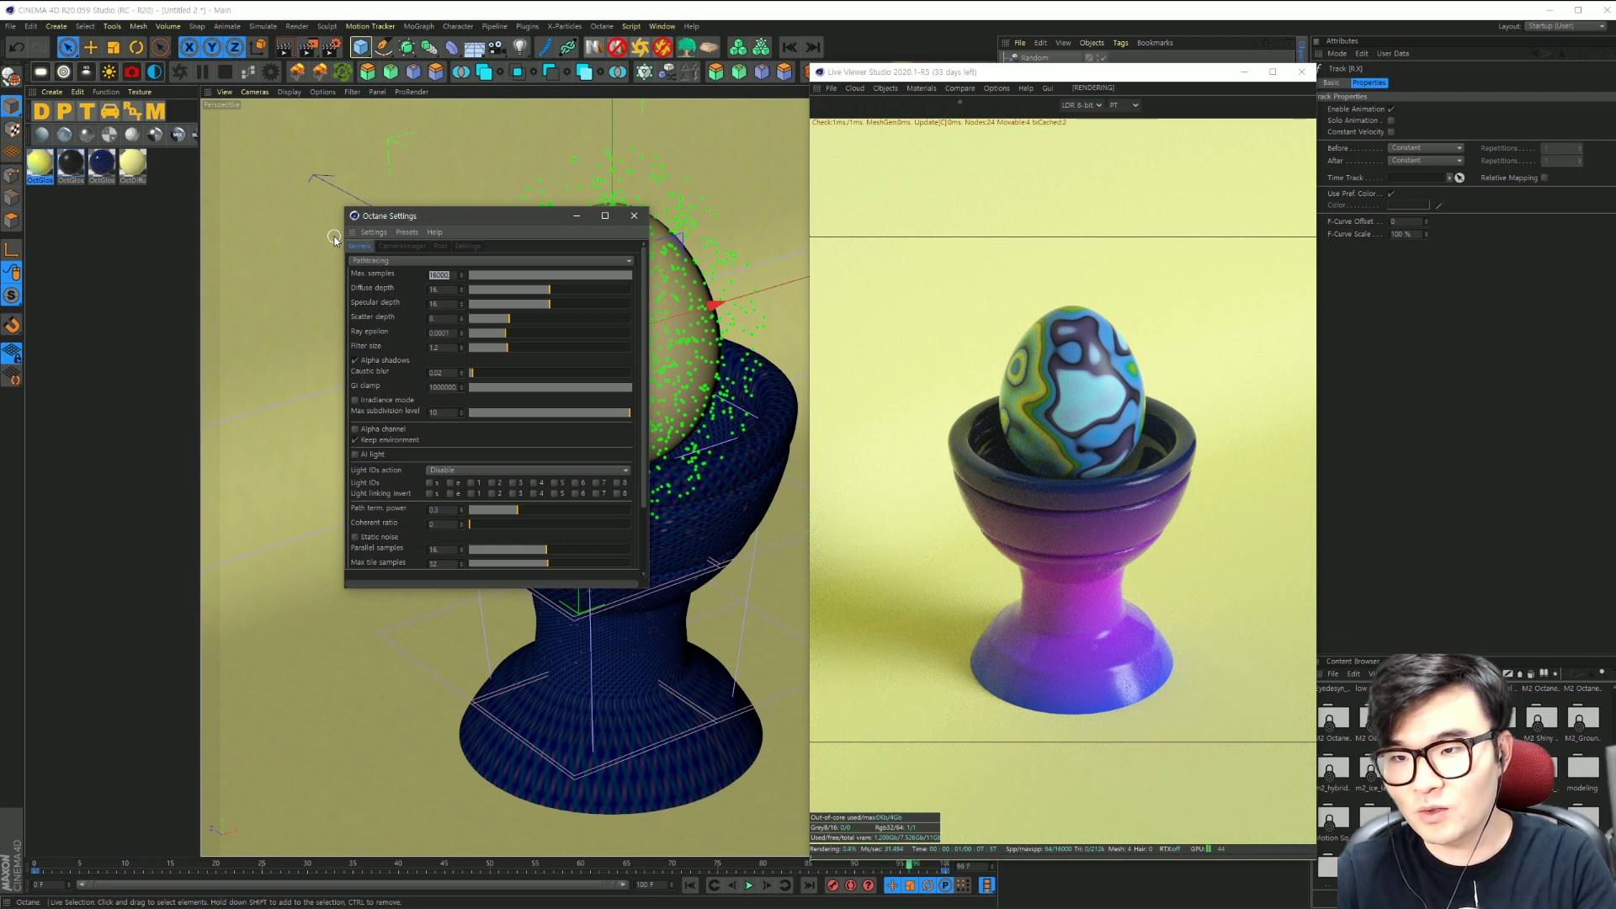
{"action": "type", "text": "48"}
{"action": "key", "text": "Tab"}
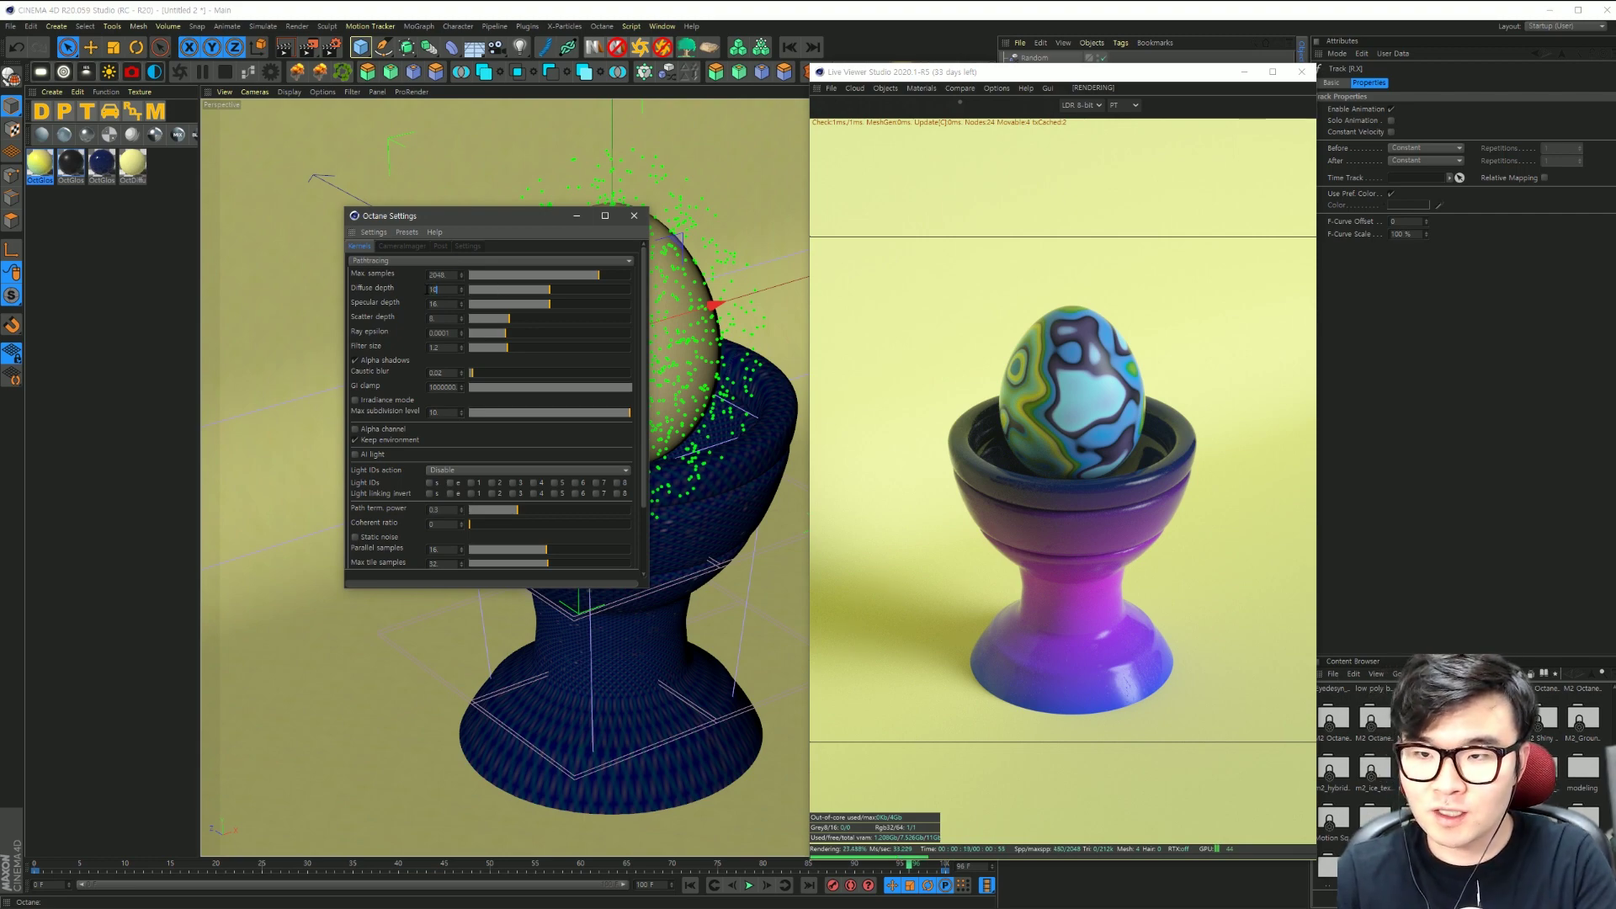
Step: Set diffuse depth 10, specular depth 5, GI clamp 1, and enable static noise
{"action": "key", "text": "Tab"}
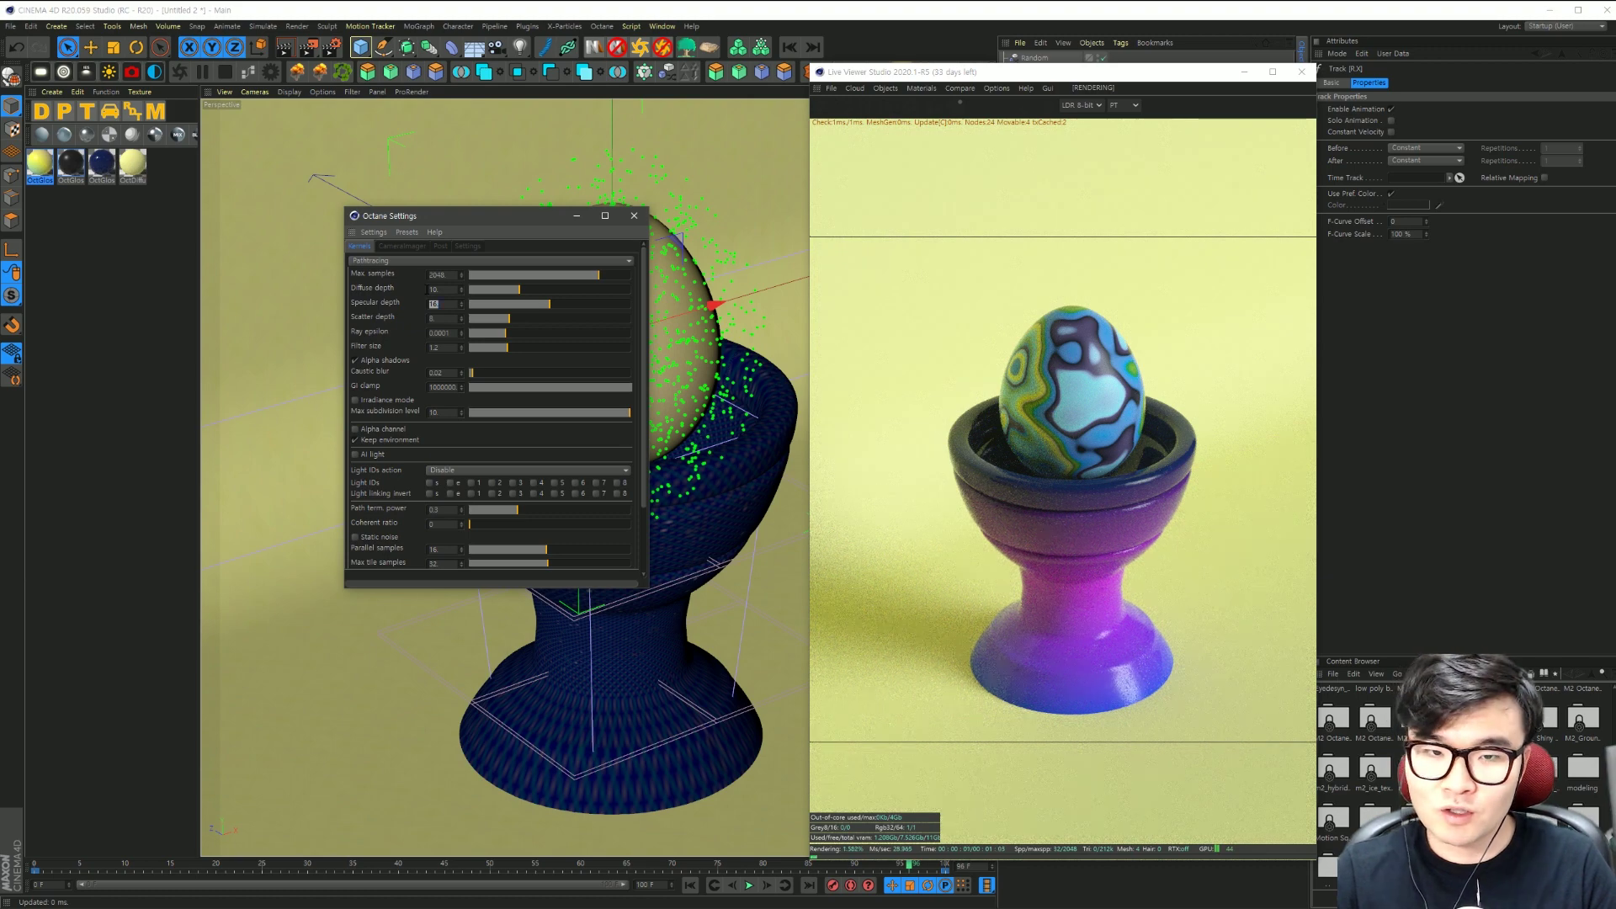
{"action": "type", "text": "5"}
{"action": "key", "text": "Return"}
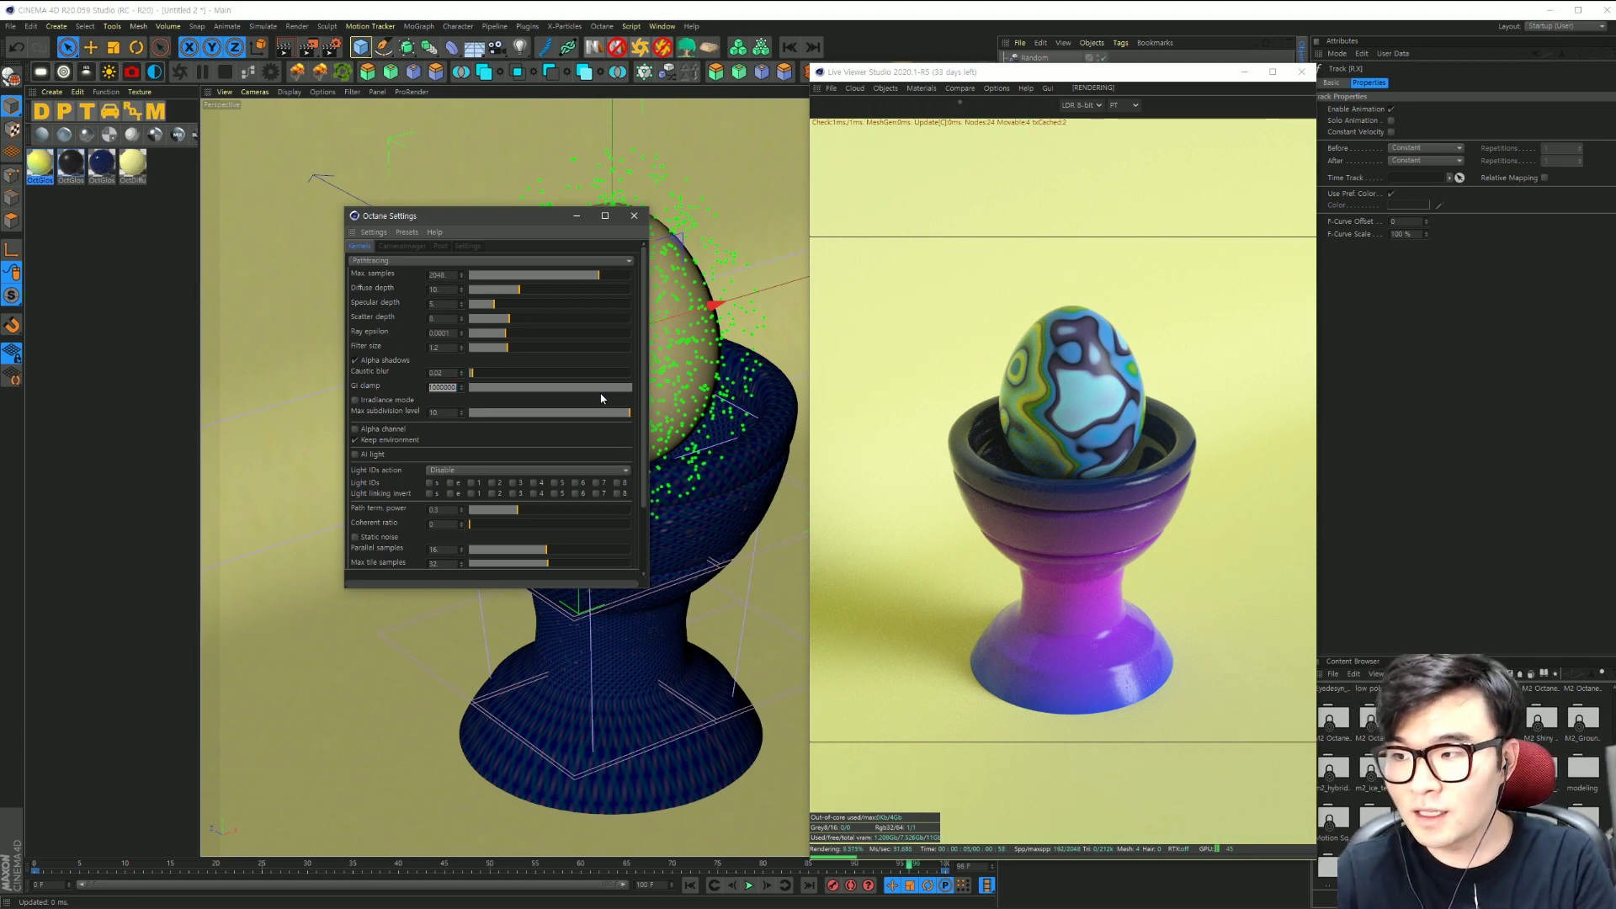
{"action": "type", "text": "1"}
{"action": "key", "text": "Return"}
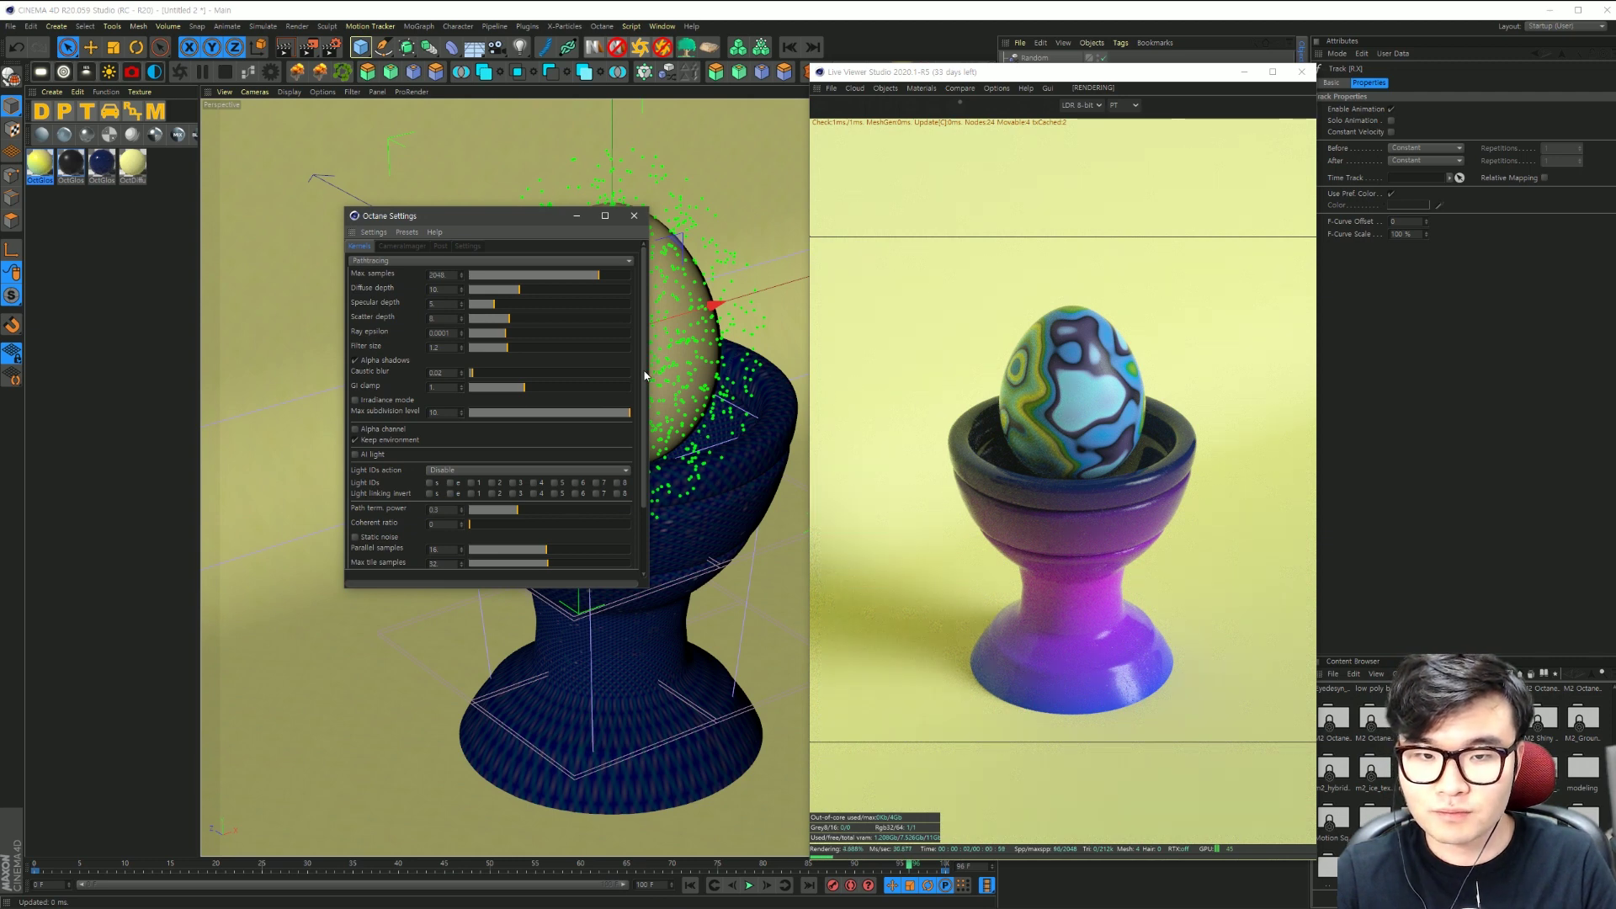
{"action": "scroll", "coordinate": [646, 376], "scroll_direction": "down", "scroll_amount": 3}
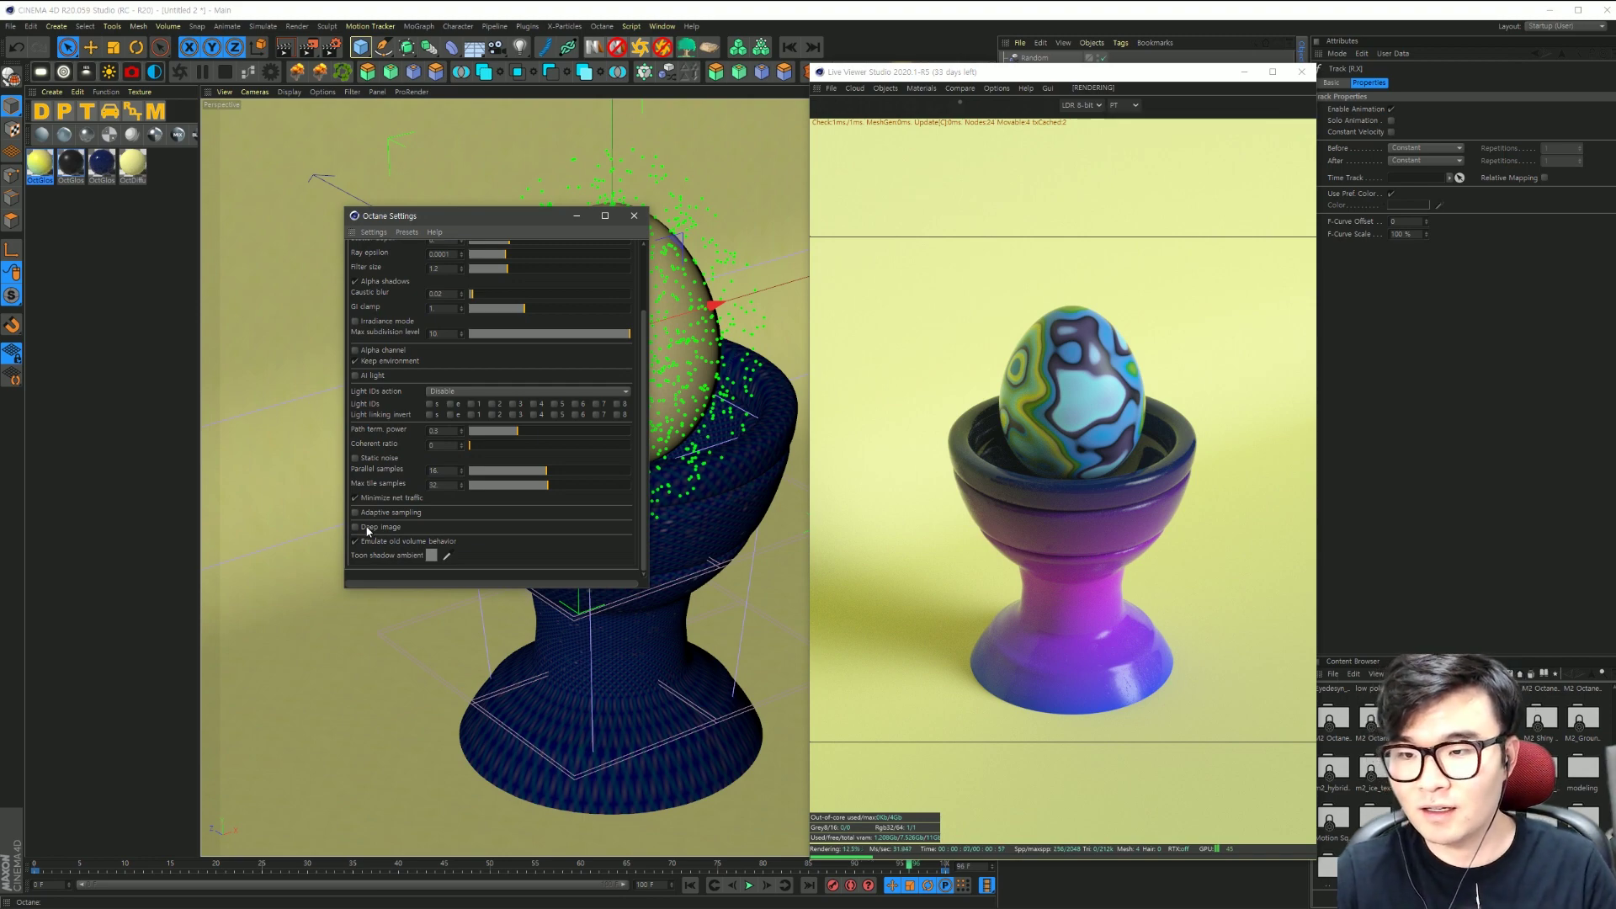
{"action": "left_click", "coordinate": [368, 461]}
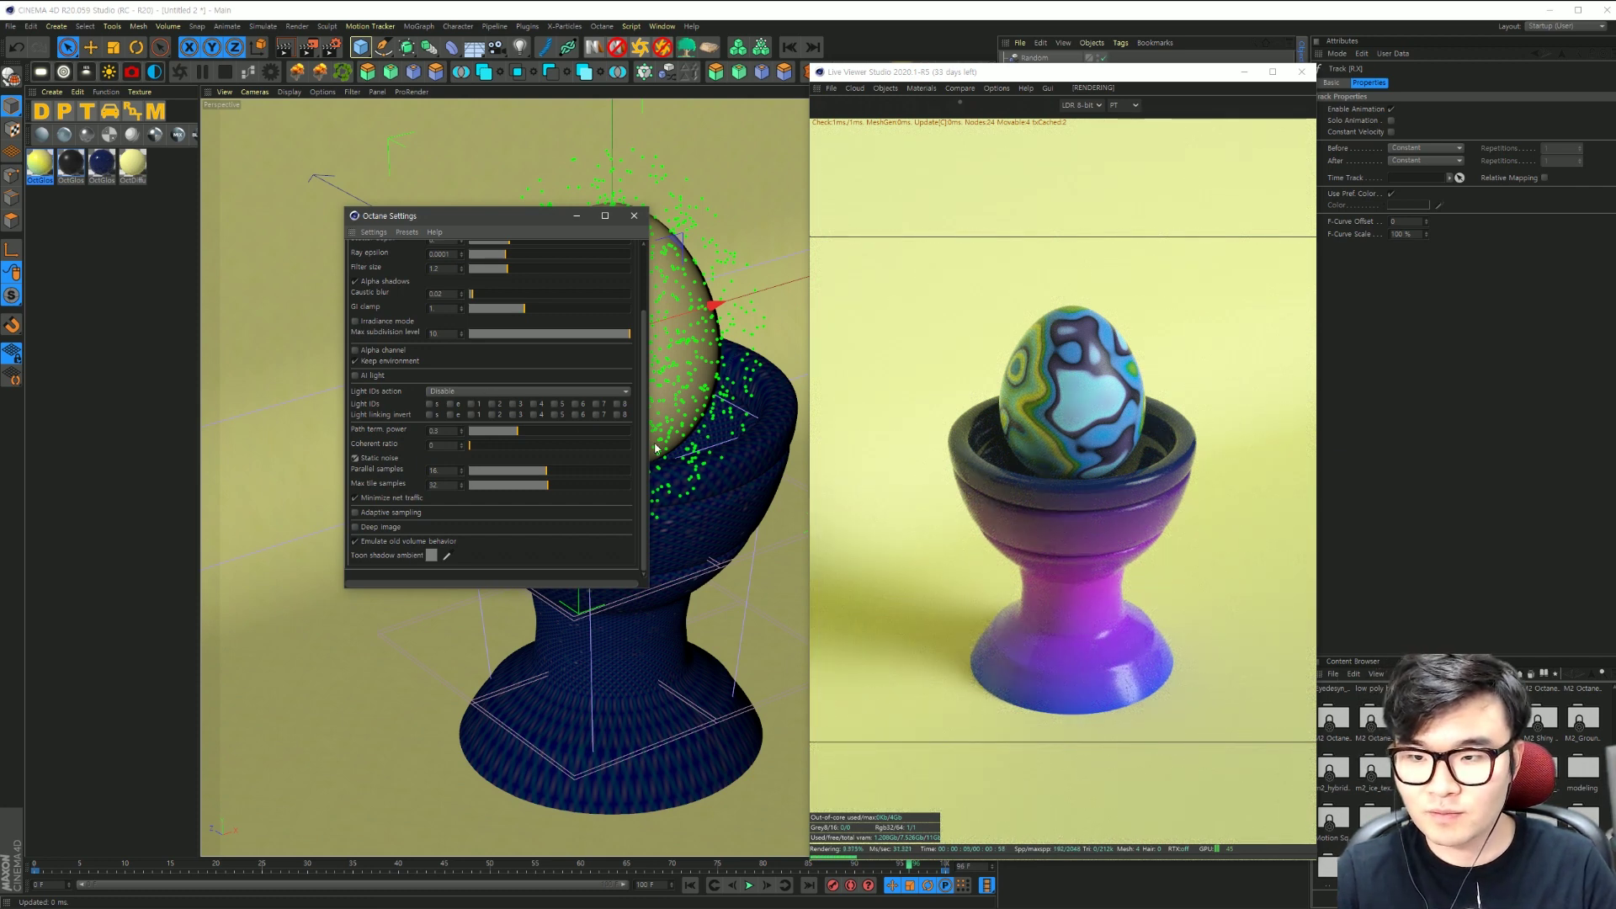
{"action": "scroll", "coordinate": [645, 454], "scroll_direction": "up", "scroll_amount": 3}
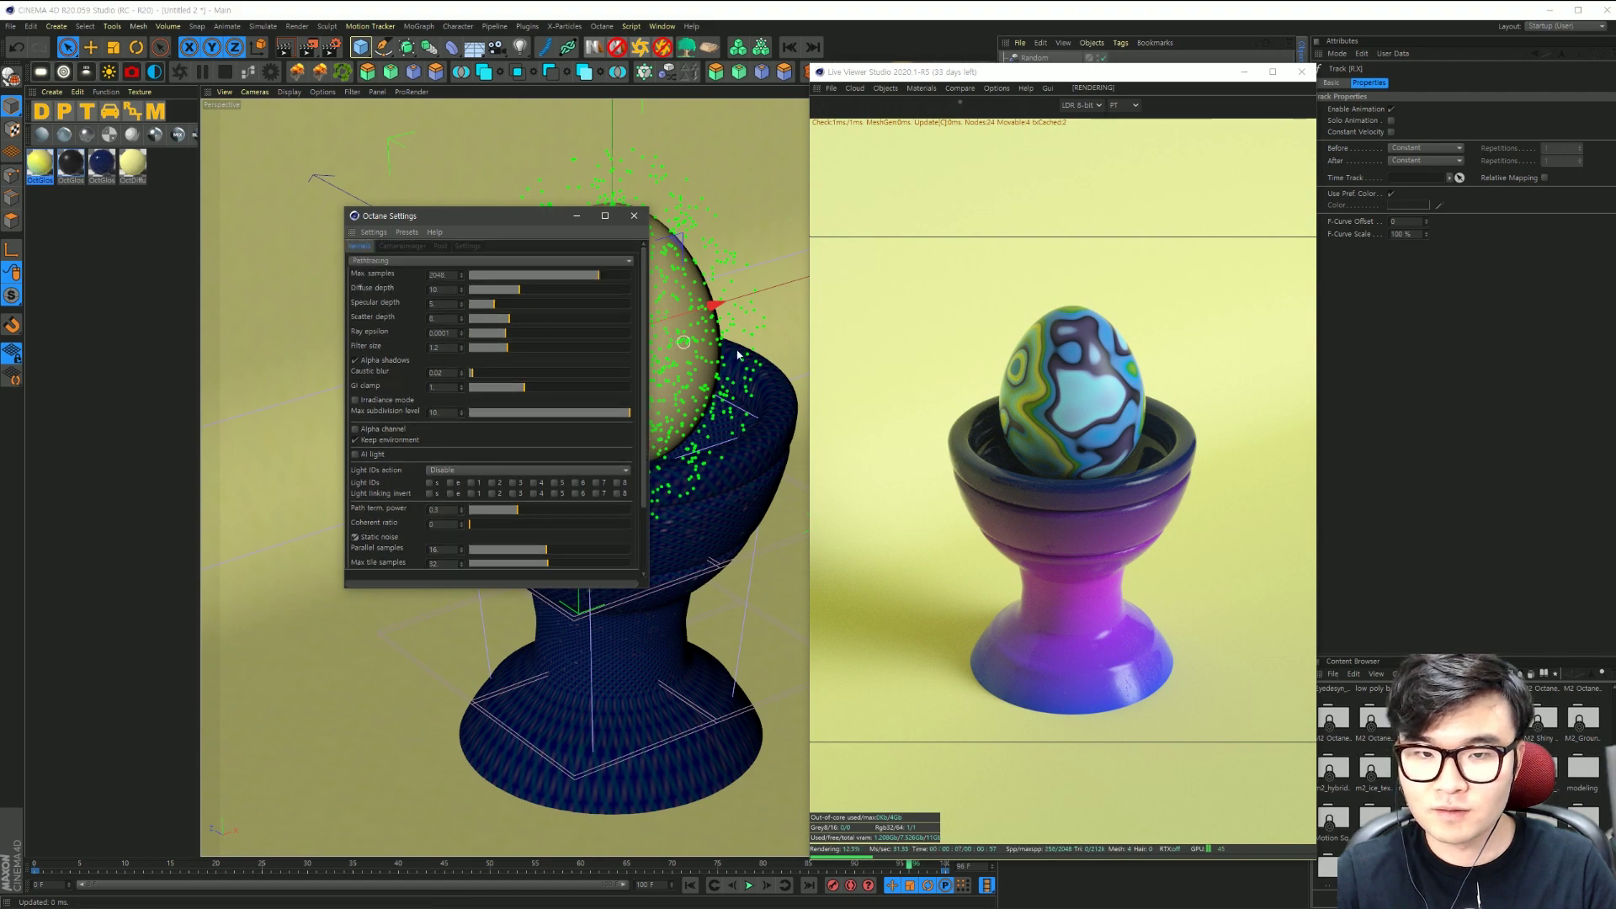
{"action": "left_click_drag", "start_coordinate": [1134, 74], "coordinate": [747, 109]}
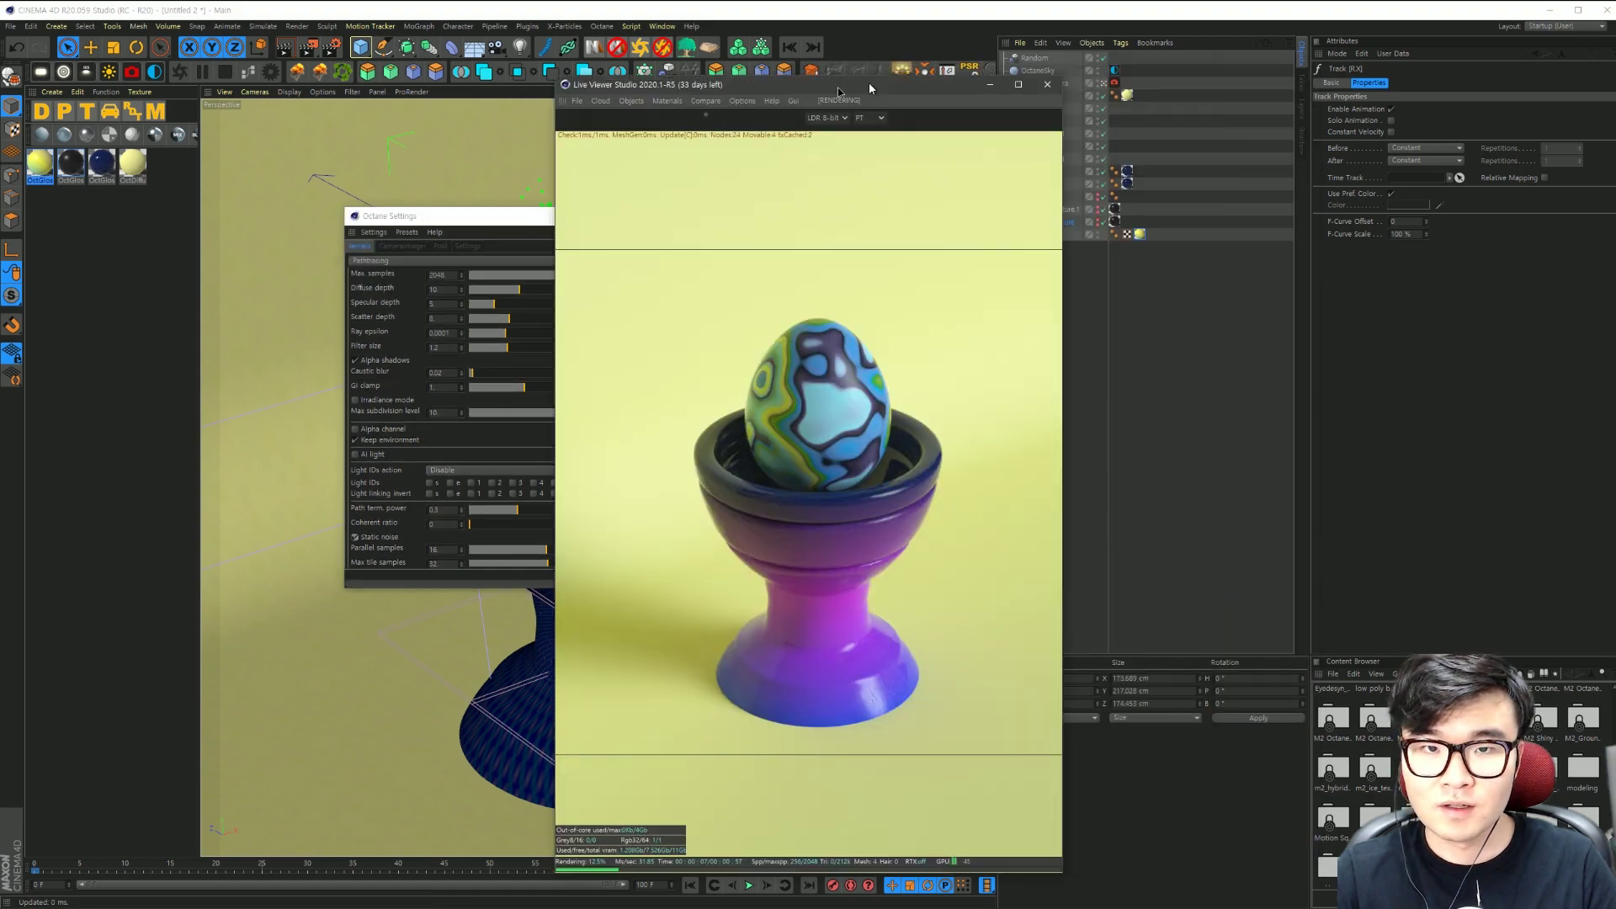
{"action": "left_click", "coordinate": [1097, 212]}
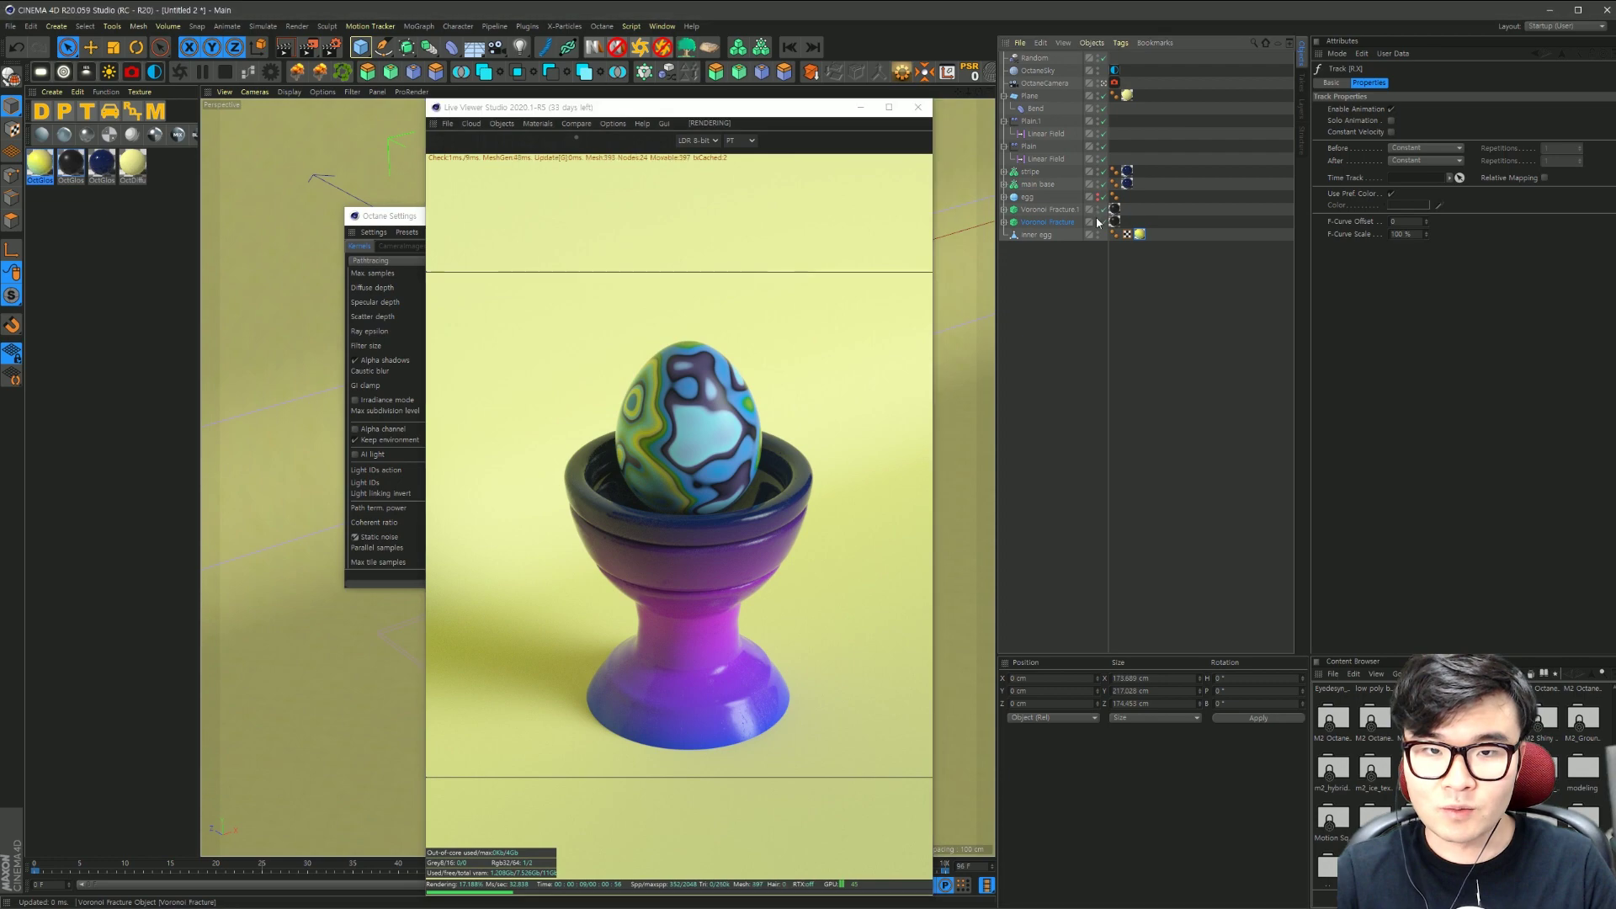